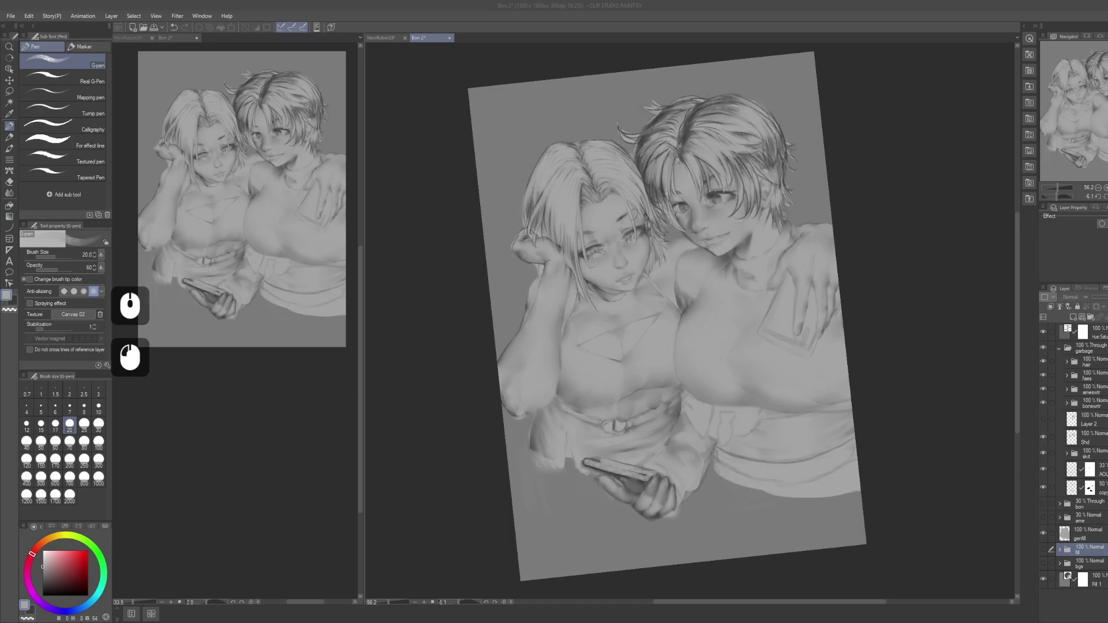
Step: Compare the drawing with the garbage folder and the top hue/saturation correction layer switched off and on
click(786, 301)
drag(810, 317, 807, 319)
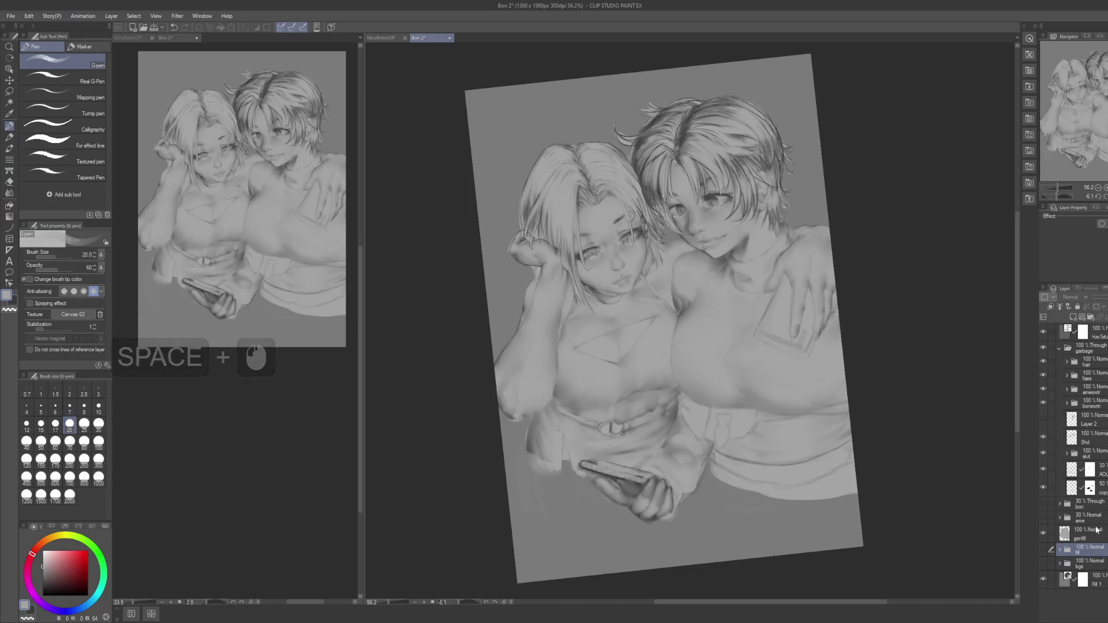
double_click(1102, 360)
click(1065, 349)
click(1043, 348)
click(1043, 348)
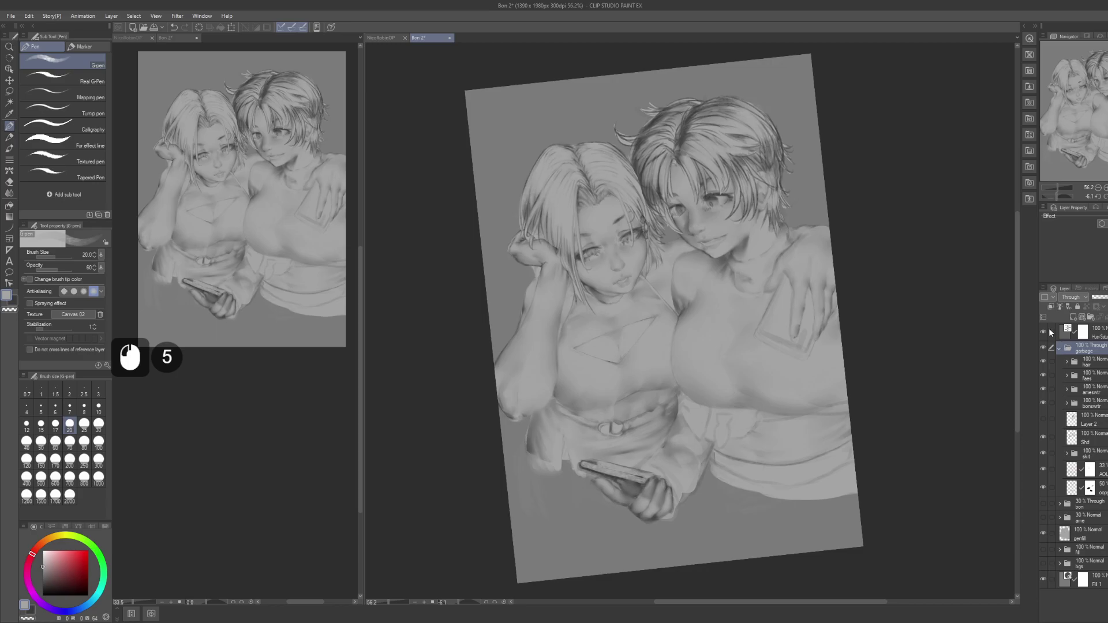
click(1050, 332)
click(1089, 338)
click(1043, 332)
click(1045, 331)
click(1044, 332)
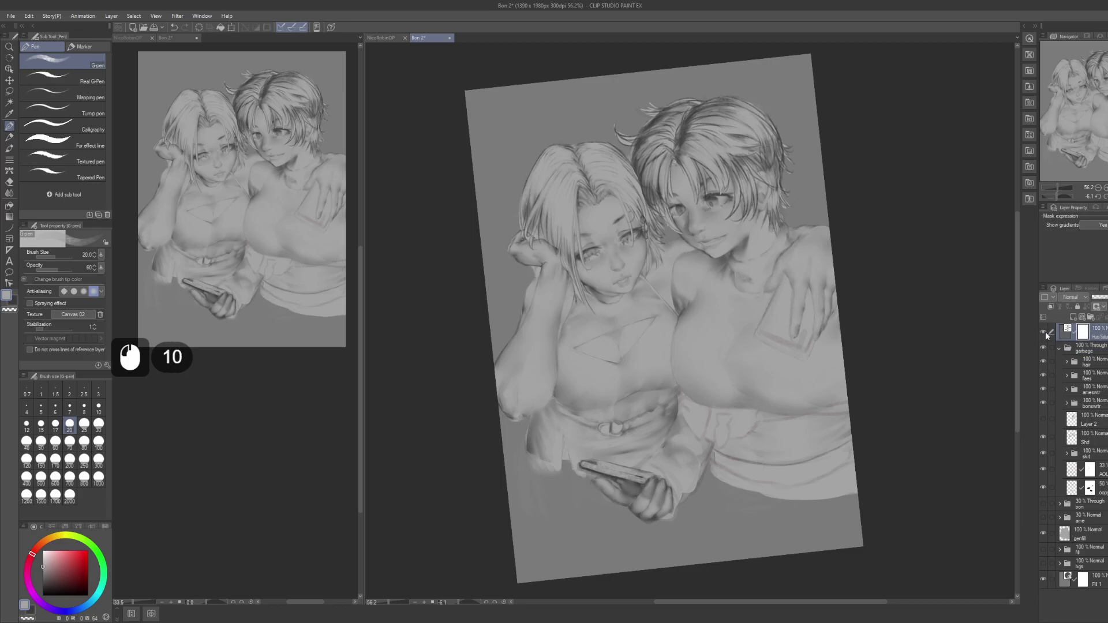
click(1044, 331)
click(1043, 332)
click(1044, 331)
click(1044, 331)
Step: Expand the sweater folder inside the garbage group and add a new raster layer directly above its sweater layer
click(1101, 424)
click(1095, 404)
click(1089, 390)
click(1074, 404)
click(1066, 404)
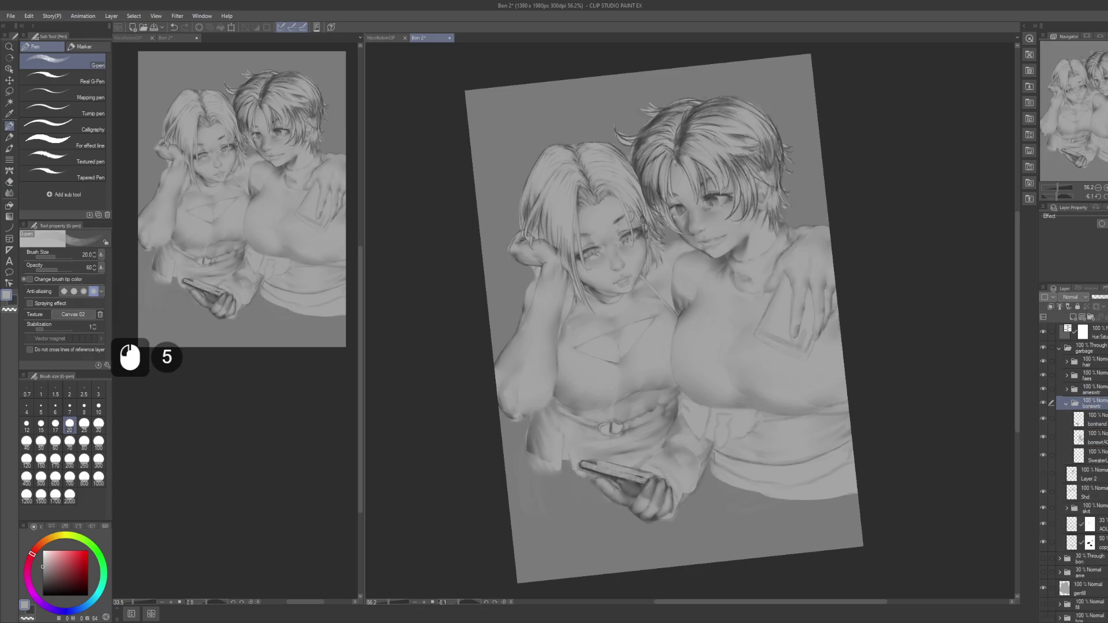
click(1093, 456)
key(ctrl+shift+n)
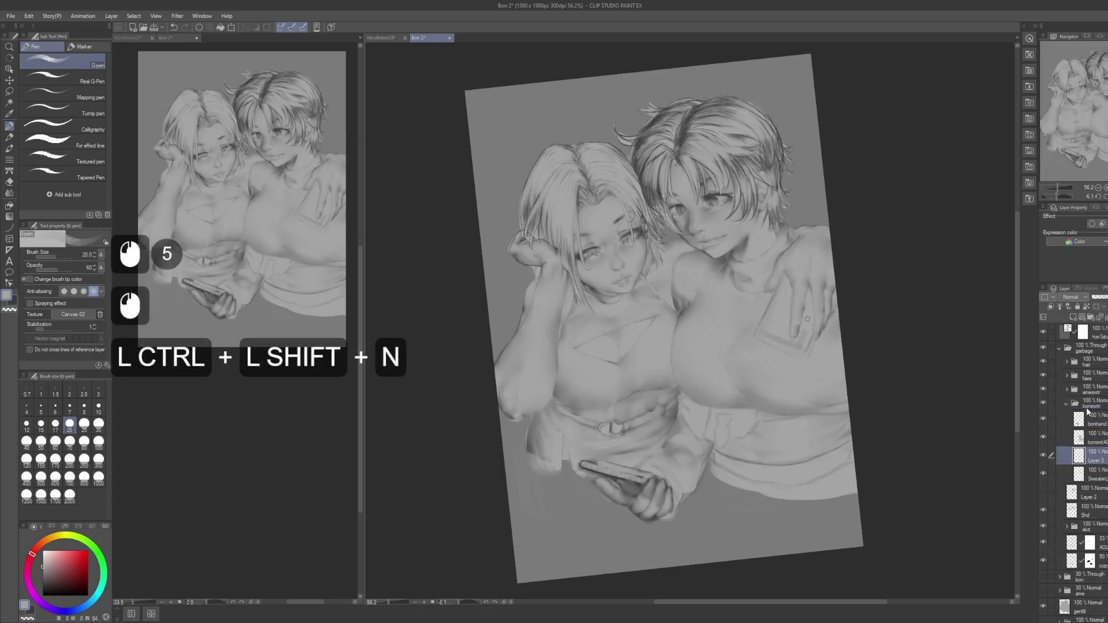
Step: Rename the new layer as phannypack
key(p)
key(h)
key(a+n)
key(n)
key(y)
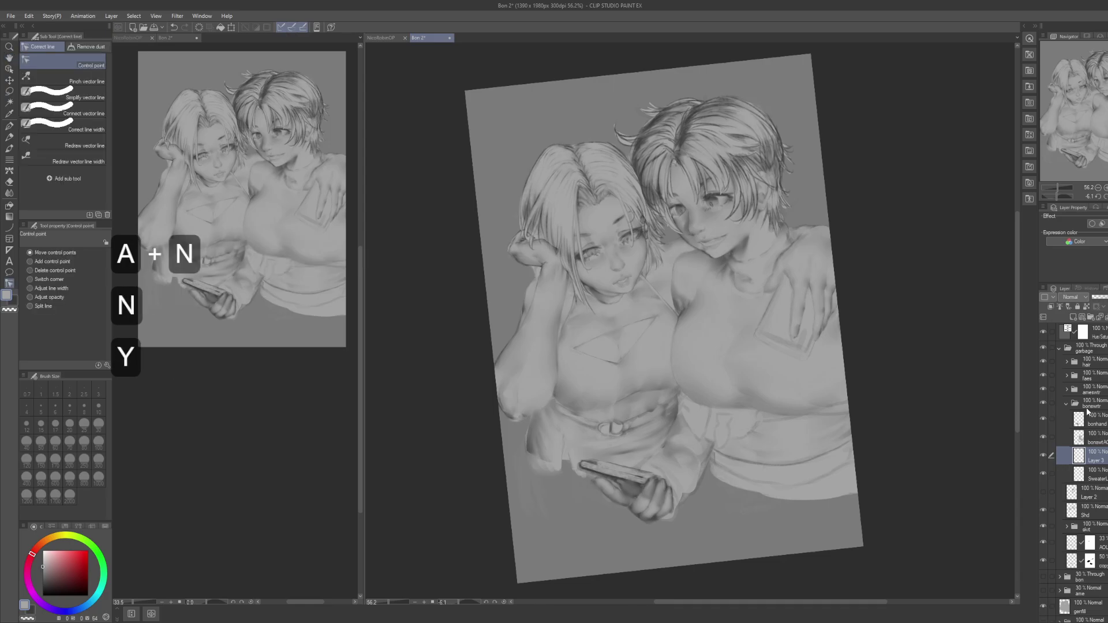
key(F2)
key(p)
key(h)
key(a+n)
key(n)
key(y)
key(p+a)
key(a+c+k)
key(Return)
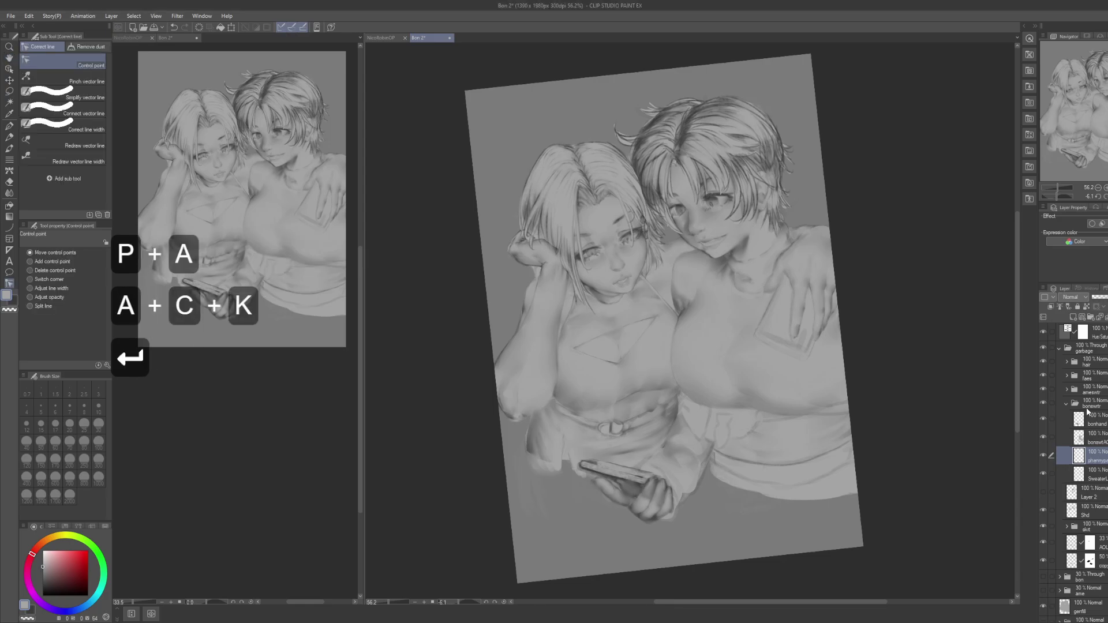
Step: Switch to the G-pen, straighten the canvas rotation and swap to the dark drawing colour
key(p)
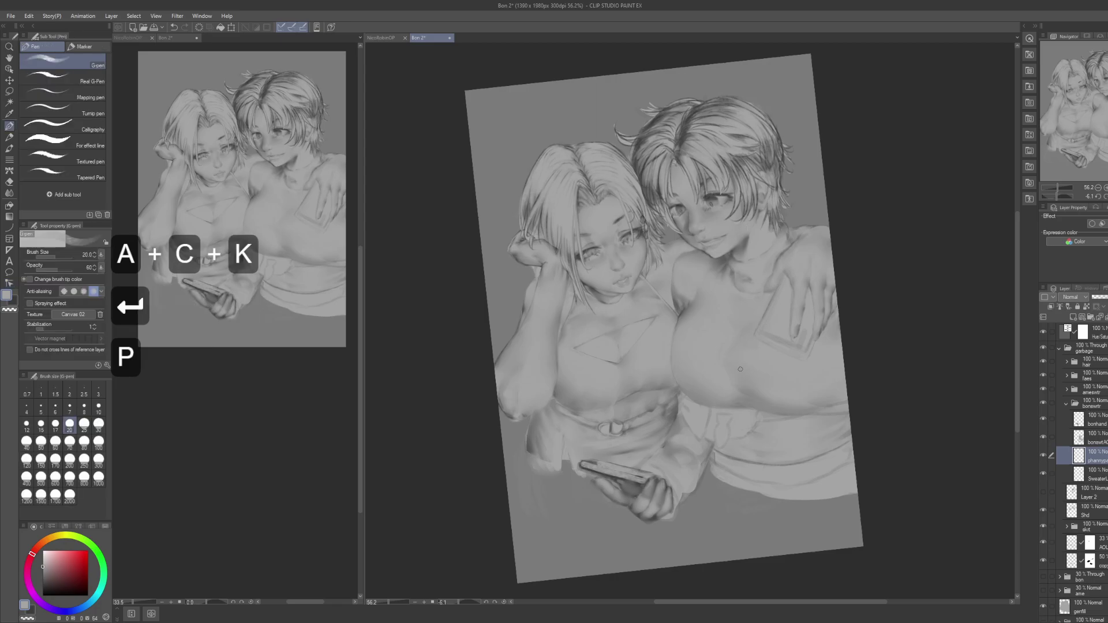
drag(565, 480, 570, 497)
click(500, 601)
click(500, 600)
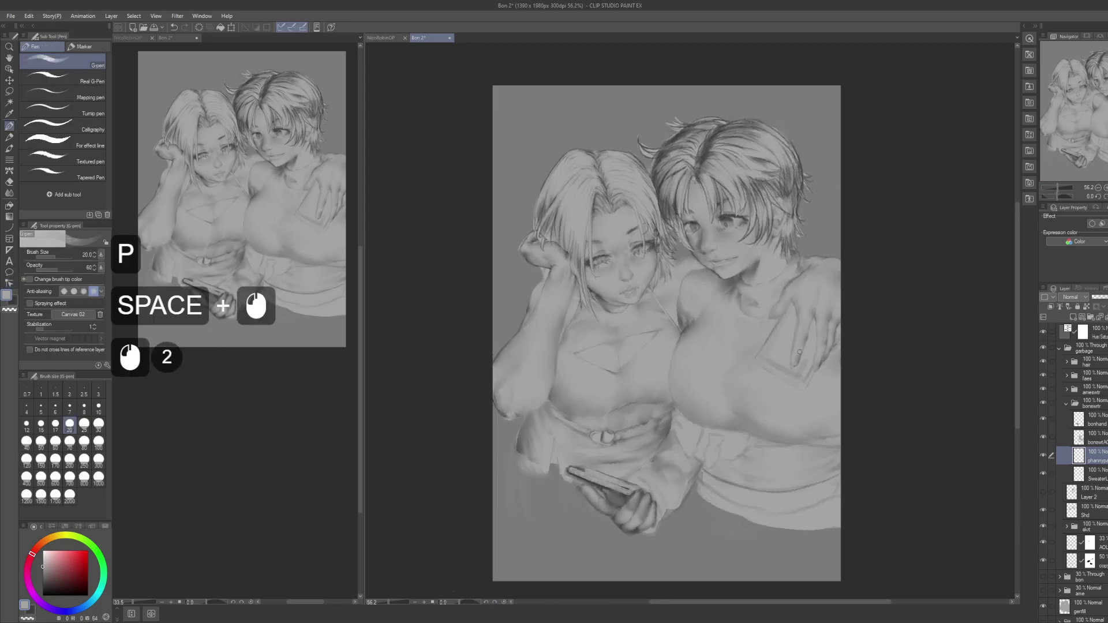
key(ctrl+z)
key(x)
click(808, 386)
key(ctrl+z)
mouse_move(733, 452)
mouse_down()
mouse_move(709, 383)
mouse_move(783, 359)
mouse_move(799, 335)
mouse_up()
key(ctrl+z)
mouse_move(771, 380)
mouse_down()
mouse_move(807, 331)
mouse_move(772, 380)
mouse_up()
key(ctrl+z)
key(ctrl+z)
Step: Sketch the fanny pack's right edge below the taller figure's chest with dark strokes, undoing the last four strokes
drag(795, 331, 774, 378)
mouse_move(795, 332)
mouse_down()
mouse_move(773, 378)
mouse_move(740, 390)
mouse_move(781, 370)
mouse_up()
mouse_move(771, 378)
mouse_down()
mouse_move(795, 340)
mouse_move(707, 323)
mouse_move(687, 363)
mouse_up()
drag(705, 327, 688, 364)
mouse_move(704, 328)
mouse_down()
mouse_move(688, 363)
mouse_move(701, 420)
mouse_up()
key(ctrl+z)
key(ctrl+z)
key(ctrl+z)
key(ctrl+z)
Step: Draw the hanging flap in the middle of the fanny pack with thick dark strokes
drag(714, 367, 701, 418)
mouse_move(703, 423)
mouse_down()
mouse_move(724, 357)
mouse_move(717, 343)
mouse_move(736, 346)
mouse_move(715, 346)
mouse_up()
drag(718, 346, 702, 404)
mouse_move(703, 396)
mouse_down()
mouse_move(703, 421)
mouse_move(716, 423)
mouse_up()
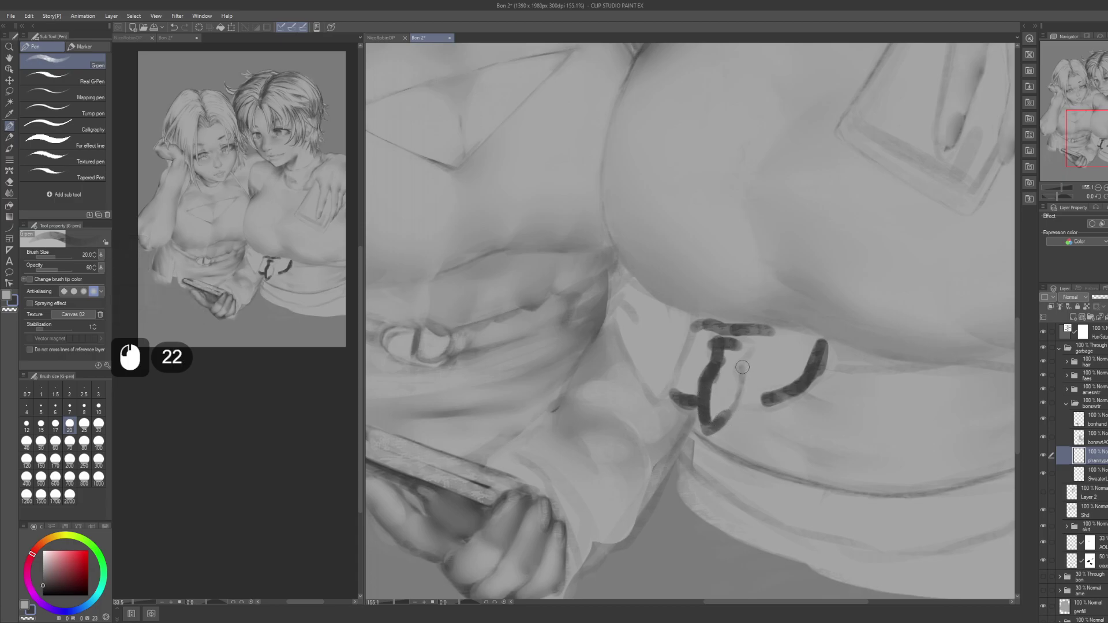
Step: Outline the fanny pack's left section with a curved dark edge and a short notch at its upper corner
drag(754, 348, 790, 383)
mouse_move(655, 349)
mouse_down()
mouse_move(675, 370)
mouse_move(663, 363)
mouse_move(692, 428)
mouse_move(699, 417)
mouse_up()
drag(695, 420, 703, 416)
drag(697, 419, 706, 414)
drag(677, 320, 665, 337)
drag(675, 322, 666, 336)
drag(674, 323, 667, 334)
drag(673, 324, 661, 346)
drag(667, 338, 660, 350)
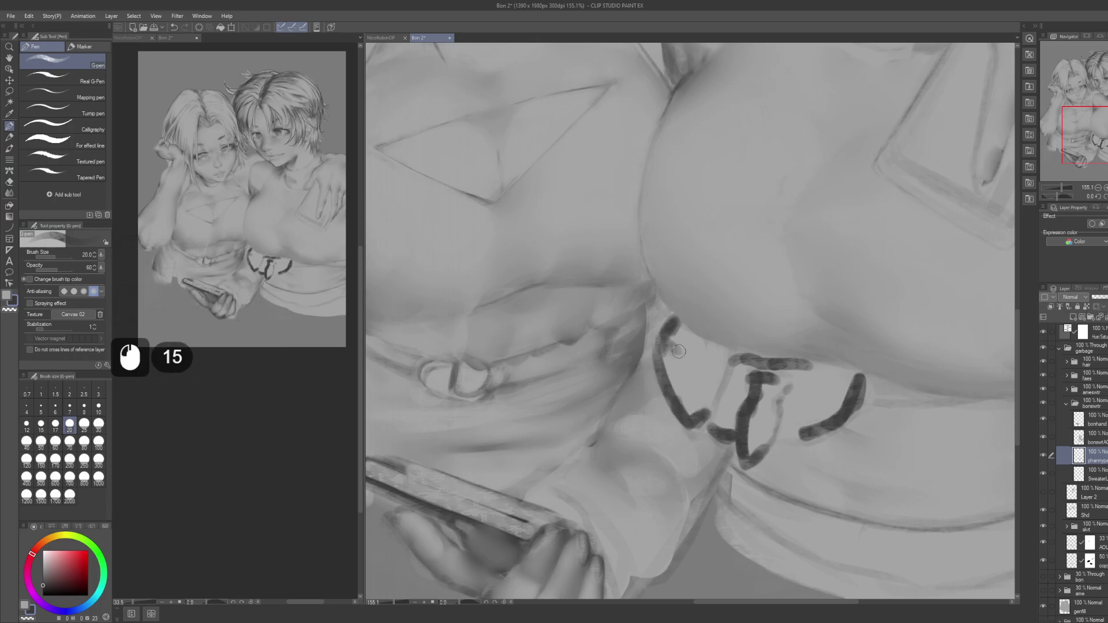
Step: Close the outline of the fanny pack's right pouch with dark strokes along its lower and upper edges
drag(722, 409, 708, 430)
mouse_move(722, 418)
mouse_down()
mouse_move(711, 433)
mouse_move(727, 438)
mouse_move(811, 428)
mouse_up()
mouse_move(792, 361)
mouse_down()
mouse_move(847, 390)
mouse_move(851, 376)
mouse_up()
mouse_move(823, 368)
mouse_down()
mouse_move(860, 373)
mouse_move(756, 360)
mouse_up()
key(space)
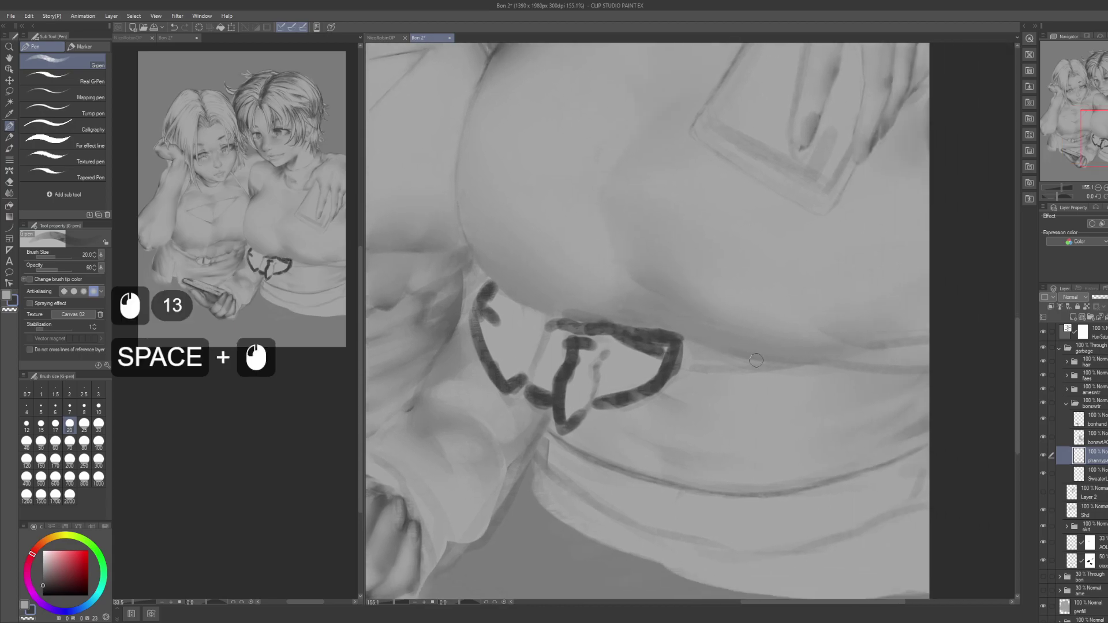
Step: Sketch the dark strap running from the pouch's right end across the waist, redoing the outer strokes
mouse_move(681, 347)
mouse_down()
mouse_move(721, 360)
mouse_move(679, 345)
mouse_move(751, 368)
mouse_move(684, 348)
mouse_move(786, 367)
mouse_up()
drag(852, 358, 952, 335)
mouse_move(856, 358)
mouse_down()
mouse_move(967, 334)
mouse_move(856, 353)
mouse_move(923, 329)
mouse_move(846, 359)
mouse_move(963, 341)
mouse_move(859, 360)
mouse_move(928, 350)
mouse_up()
key(ctrl+z)
key(ctrl+z)
drag(851, 360, 930, 355)
drag(848, 360, 953, 352)
Step: Swap to the light colour and refine the strap's shape beside the pouch
key(space)
key(c)
key(c)
key(x)
drag(890, 367, 958, 351)
mouse_move(891, 367)
mouse_down()
mouse_move(945, 359)
mouse_move(927, 359)
mouse_up()
mouse_move(889, 365)
mouse_down()
mouse_move(963, 350)
mouse_move(941, 357)
mouse_up()
key(space)
drag(835, 366, 898, 366)
click(802, 362)
drag(802, 362, 843, 368)
drag(801, 363, 839, 370)
key(space)
Step: Add light and dark tones to the right pouch and flap, and blur them into soft shading
drag(702, 346, 729, 349)
key(x)
mouse_move(740, 402)
mouse_down()
mouse_move(757, 367)
mouse_move(731, 357)
mouse_move(760, 393)
mouse_move(749, 398)
mouse_move(781, 387)
mouse_move(739, 407)
mouse_move(784, 382)
mouse_move(773, 380)
mouse_move(771, 351)
mouse_move(739, 351)
mouse_move(769, 349)
mouse_move(748, 342)
mouse_up()
key(j)
mouse_move(735, 346)
mouse_down()
mouse_move(723, 348)
mouse_move(794, 353)
mouse_up()
mouse_move(709, 385)
mouse_down()
mouse_move(695, 415)
mouse_move(710, 363)
mouse_move(723, 359)
mouse_move(702, 372)
mouse_up()
key(space)
mouse_move(669, 408)
mouse_down()
mouse_move(666, 421)
mouse_move(646, 404)
mouse_move(645, 378)
mouse_move(665, 417)
mouse_move(679, 401)
mouse_up()
mouse_move(659, 357)
mouse_down()
mouse_move(632, 340)
mouse_move(658, 384)
mouse_move(665, 428)
mouse_move(672, 388)
mouse_up()
Step: Paint light tone over the inside of the fanny pack's left section and soften it with the Blur tool
key(p)
key(x)
mouse_move(673, 385)
mouse_down()
mouse_move(684, 386)
mouse_move(656, 377)
mouse_up()
drag(659, 382, 646, 349)
drag(649, 357, 643, 339)
drag(652, 350, 649, 342)
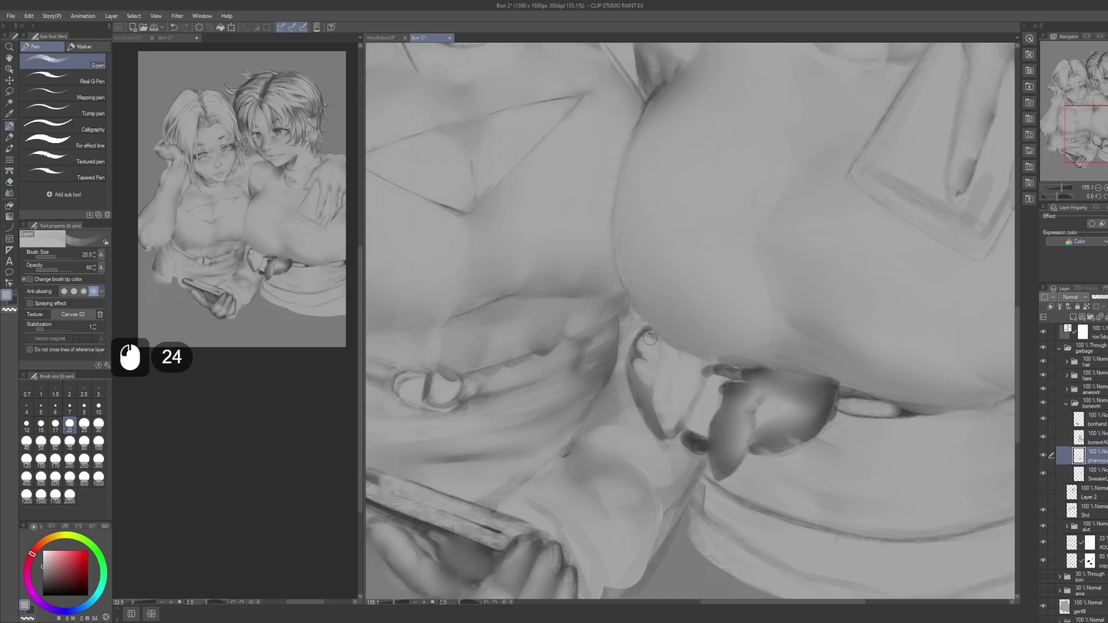
drag(657, 401, 651, 342)
key(j)
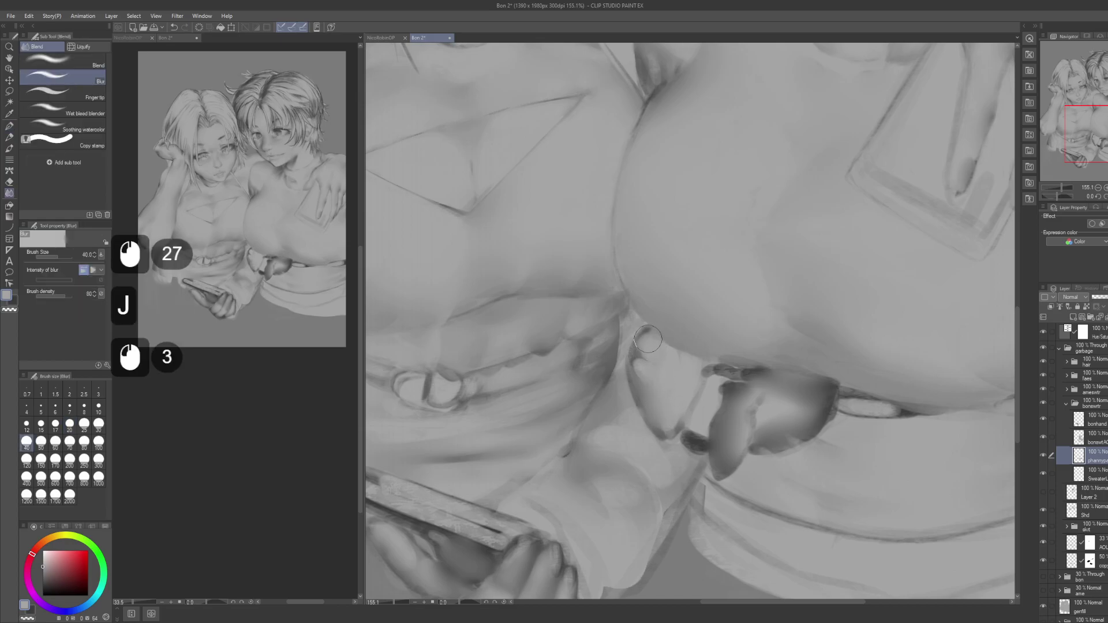
mouse_move(687, 411)
mouse_down()
mouse_move(698, 432)
mouse_move(709, 390)
mouse_up()
Step: Darken the gap between the left section and the central flap with short G-pen strokes, up to the flap's top
key(p)
click(707, 430)
click(708, 434)
key(x)
click(705, 442)
click(705, 445)
click(705, 450)
drag(709, 432, 714, 407)
click(717, 372)
click(713, 370)
click(716, 370)
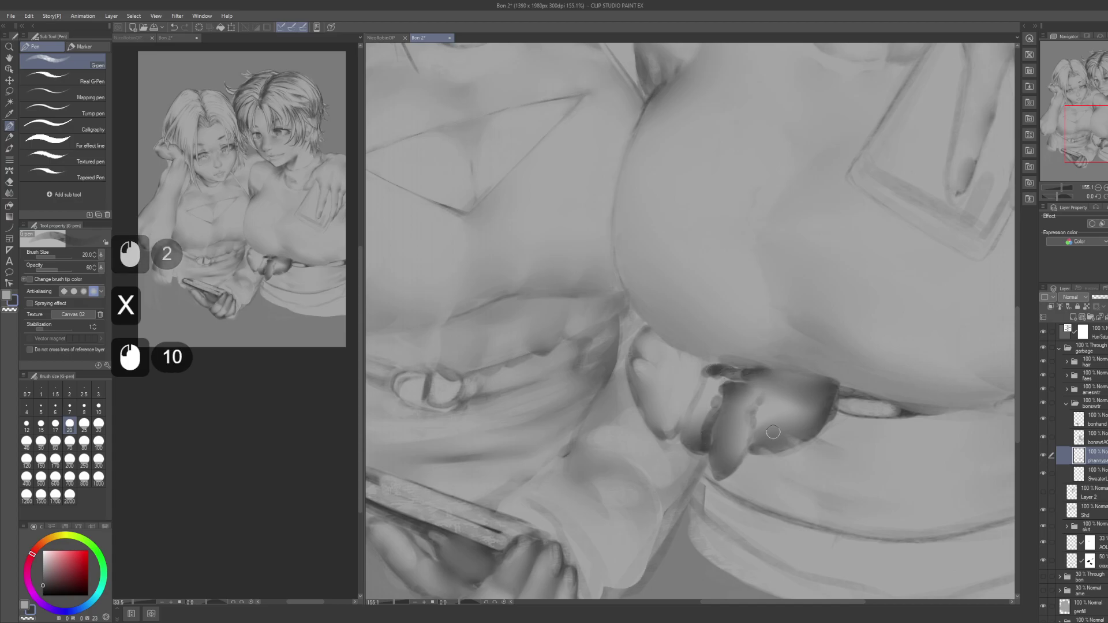
Step: Paint a light front panel inside the right pouch with short strokes in the light colour
key(x)
click(794, 389)
click(800, 388)
click(811, 395)
click(808, 402)
click(793, 407)
click(778, 405)
click(776, 403)
click(777, 398)
click(778, 392)
click(779, 386)
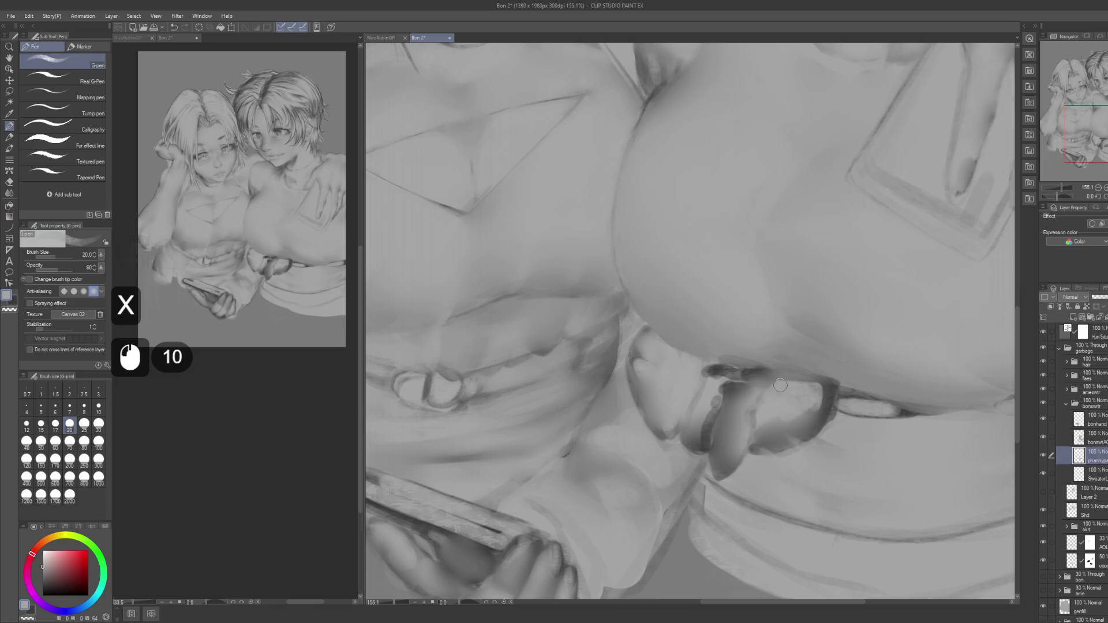
click(785, 411)
Step: Draw a dark fold line beneath the pouch's front panel and lighten the areas around it
key(x)
click(773, 422)
click(779, 420)
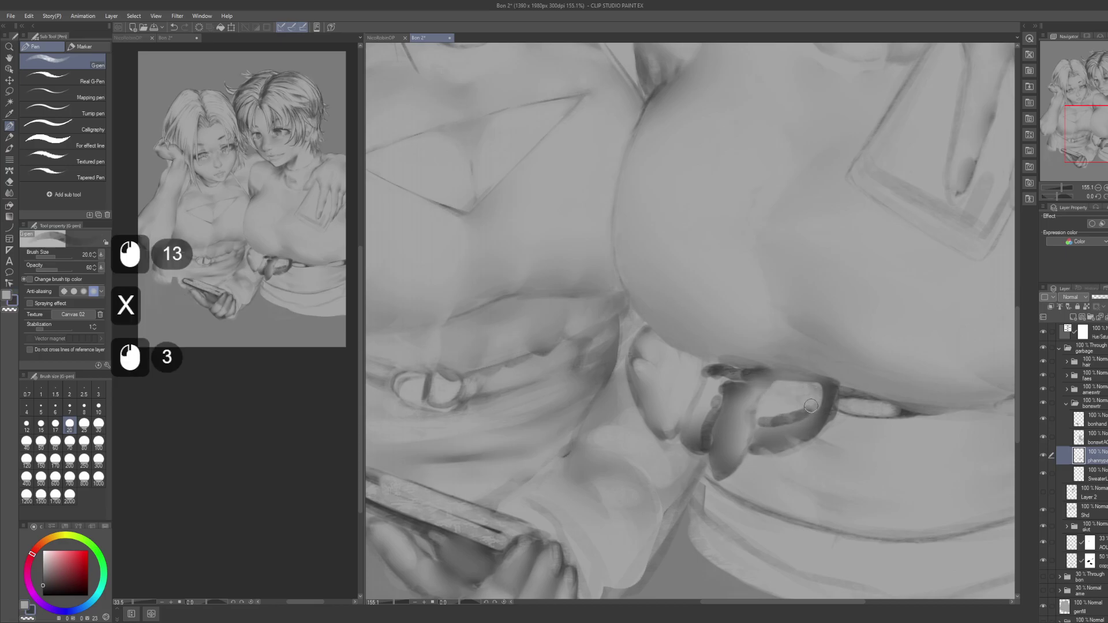
key(x)
click(802, 416)
click(807, 427)
click(766, 429)
click(773, 429)
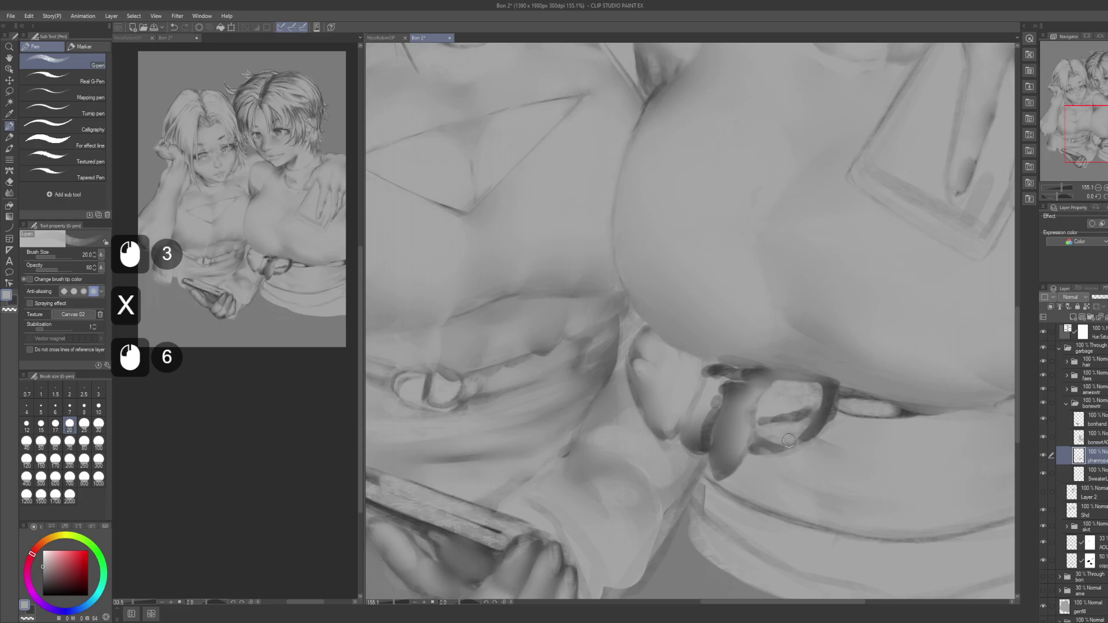
click(791, 408)
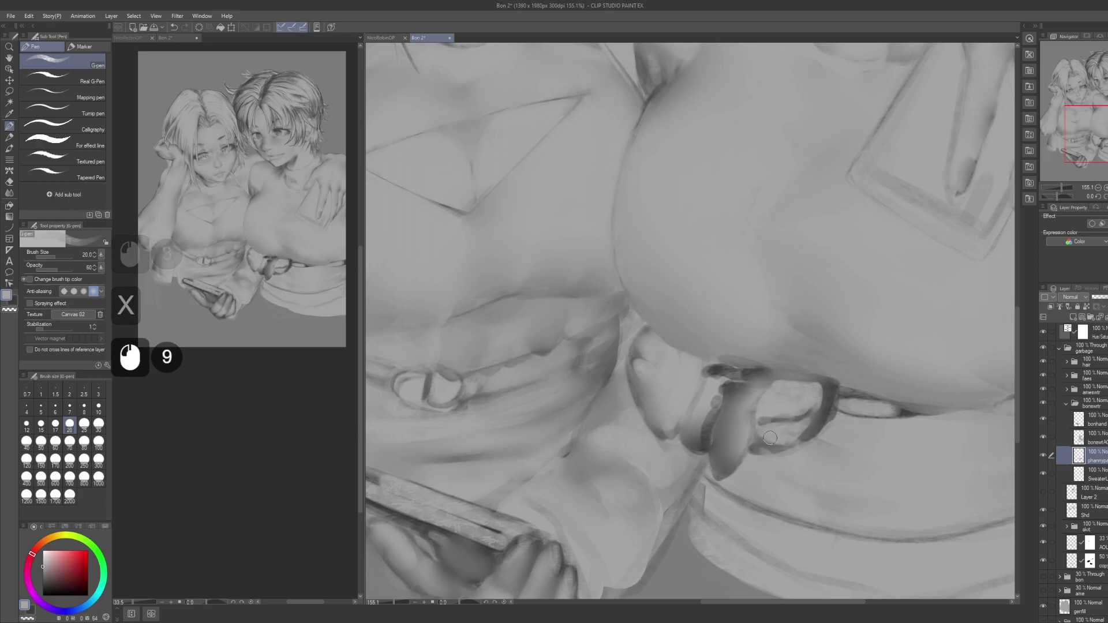
Step: Blur the pouch's lower area and the shadow beside the central flap
key(j)
click(797, 430)
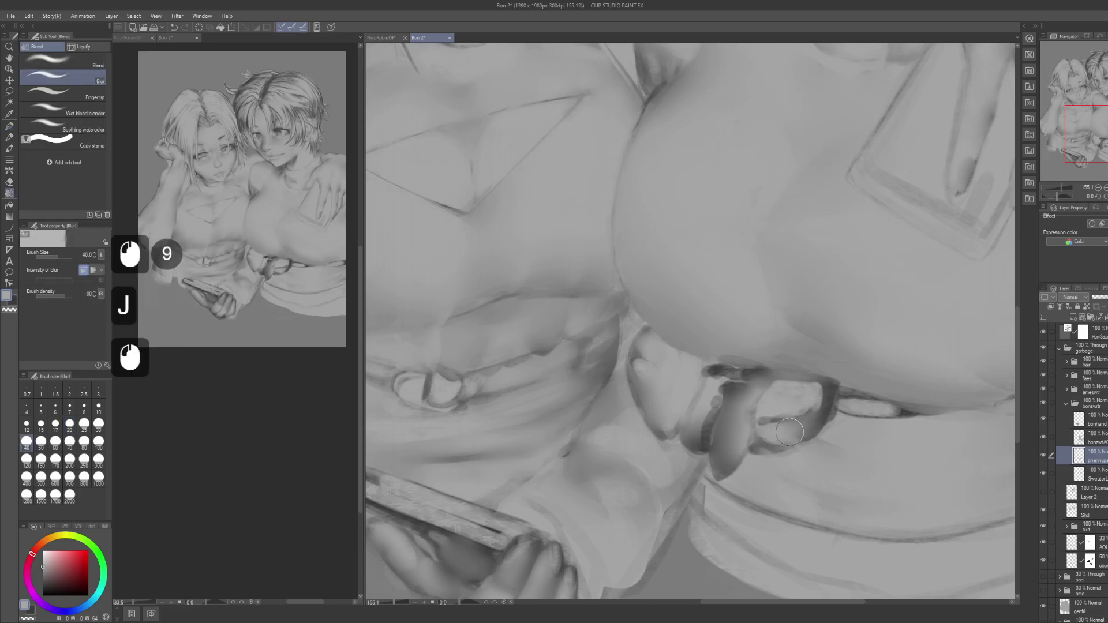
click(807, 424)
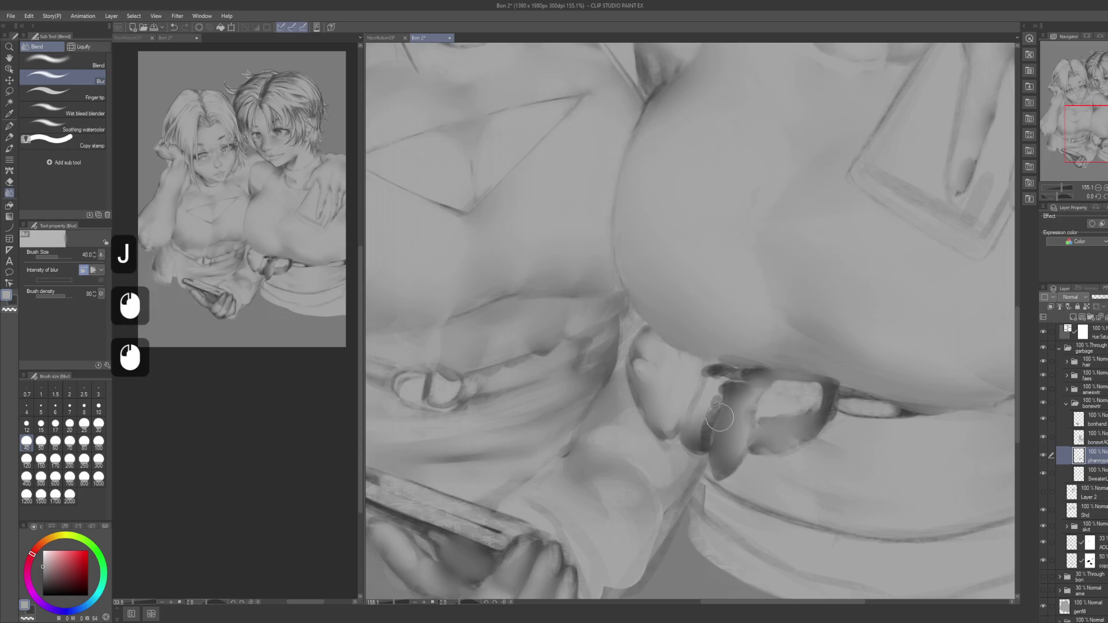
click(697, 432)
Step: Restate the pouch's lower fold with dark and light G-pen strokes, and soften it with the Blur tool
key(p)
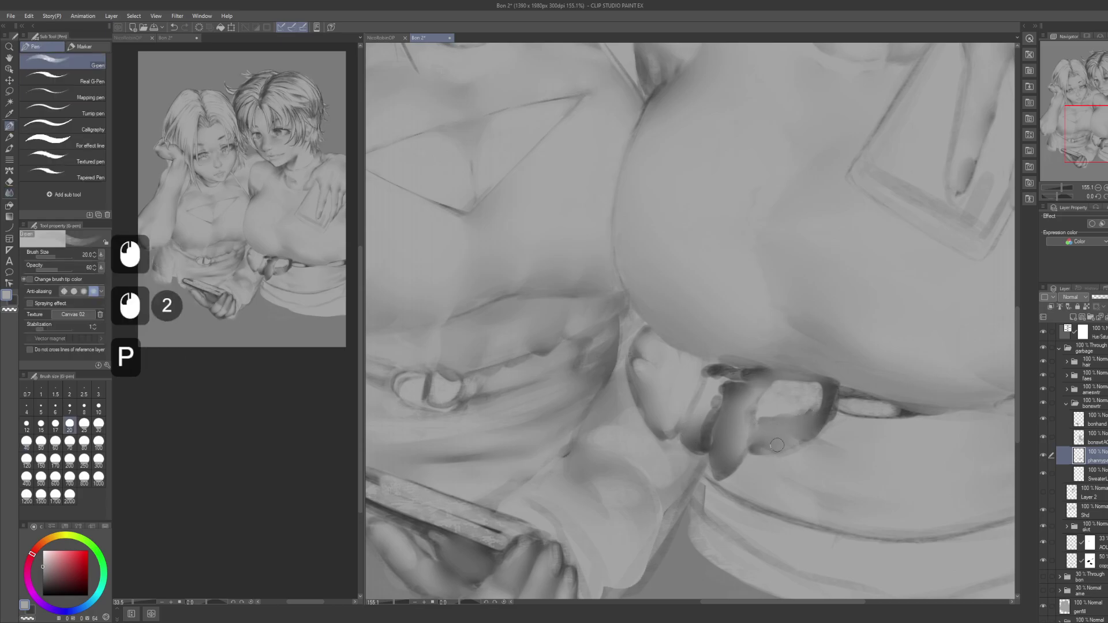
key(x)
click(807, 426)
click(809, 427)
key(x)
click(778, 427)
click(765, 427)
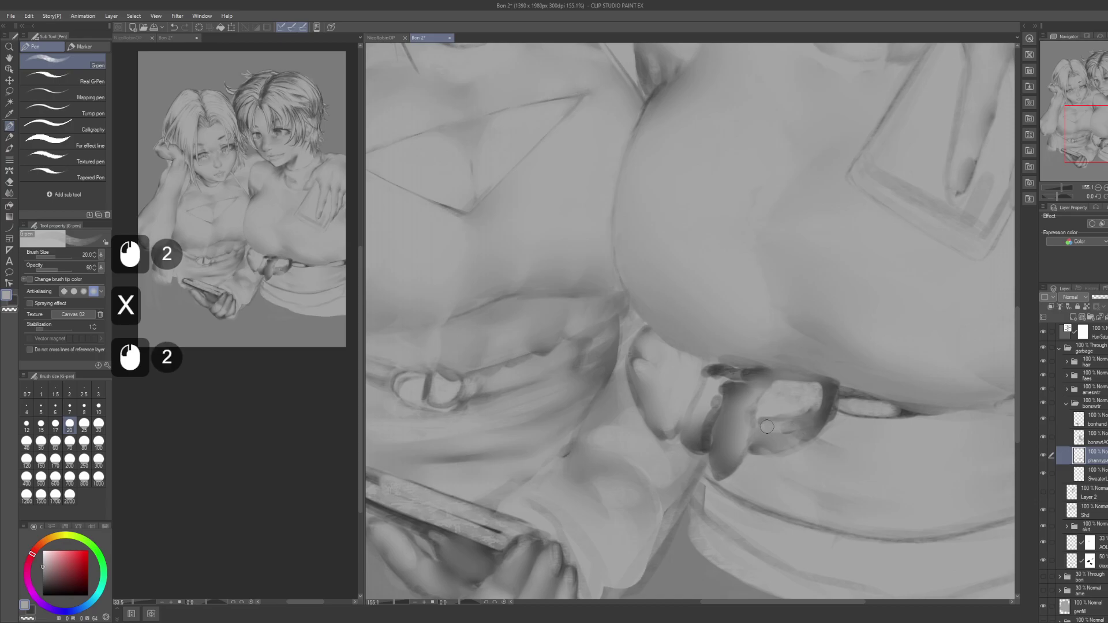
click(803, 421)
key(j)
click(774, 440)
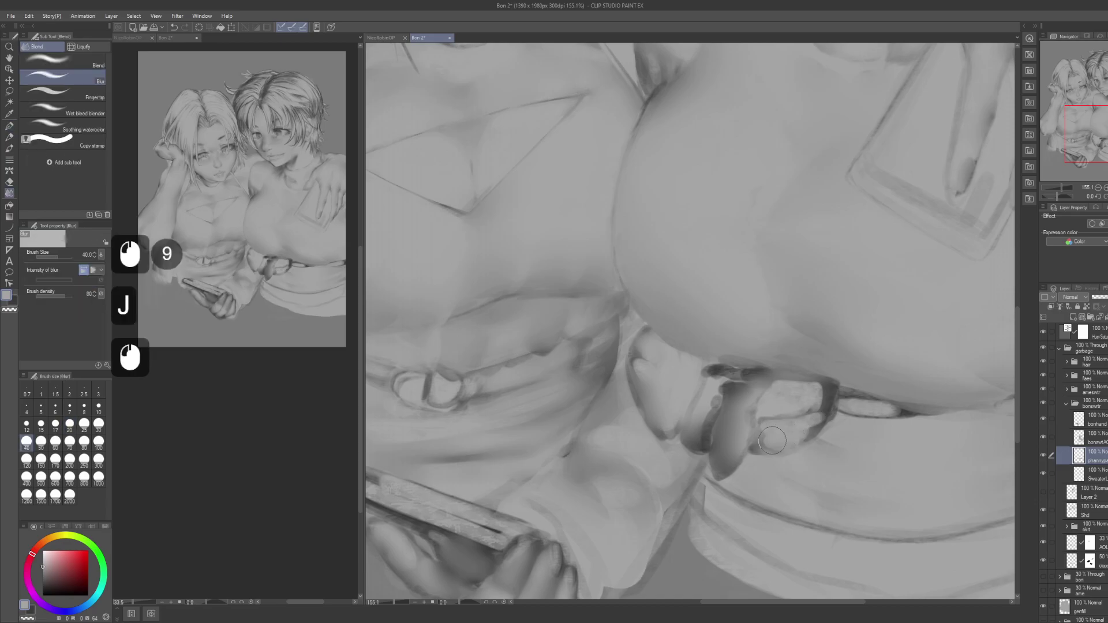
Step: Blur the pouch's central flap, its upper edge and the left side panel into smooth grey shading
click(692, 427)
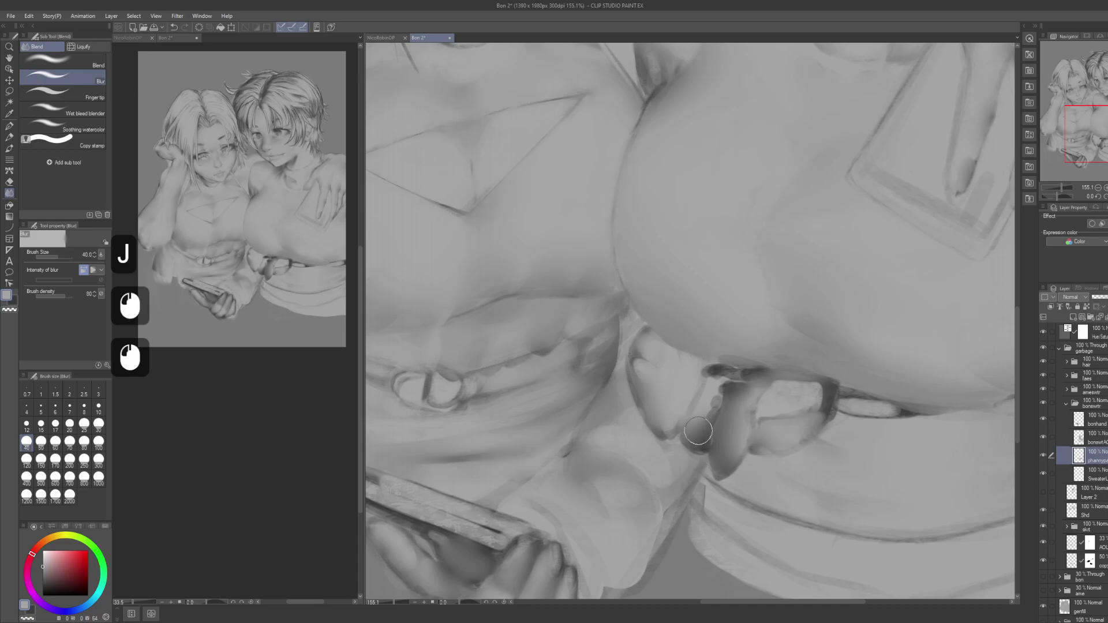
drag(810, 365, 722, 358)
drag(691, 398, 684, 378)
mouse_move(667, 377)
mouse_down()
mouse_move(692, 371)
mouse_move(672, 375)
mouse_move(686, 390)
mouse_up()
Step: Paint dark G-pen shading along the top of the pouch's left side panel toward the central flap
key(p)
key(x)
mouse_move(670, 375)
mouse_down()
mouse_move(690, 398)
mouse_move(703, 391)
mouse_up()
drag(669, 367, 715, 417)
mouse_move(703, 399)
mouse_down()
mouse_move(716, 419)
mouse_move(710, 412)
mouse_up()
mouse_move(699, 400)
mouse_down()
mouse_move(705, 408)
mouse_move(672, 381)
mouse_move(684, 398)
mouse_up()
Step: Blur the new dark shading on the pouch's left panel and around the central flap
key(j)
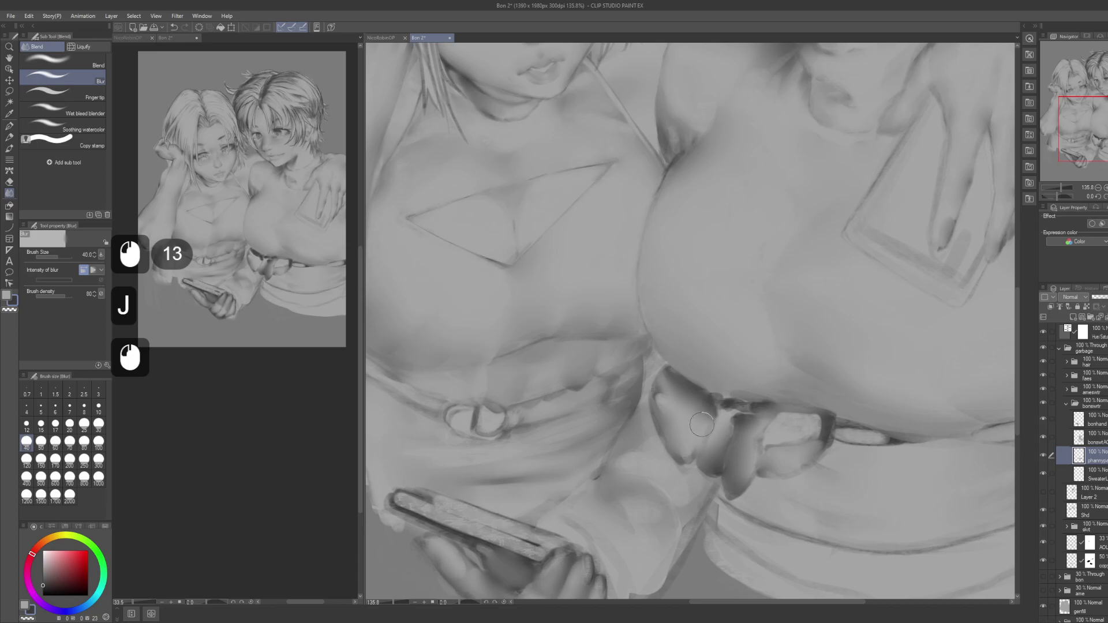
drag(716, 416, 732, 413)
drag(774, 453, 733, 440)
drag(705, 403, 714, 404)
drag(796, 416, 748, 402)
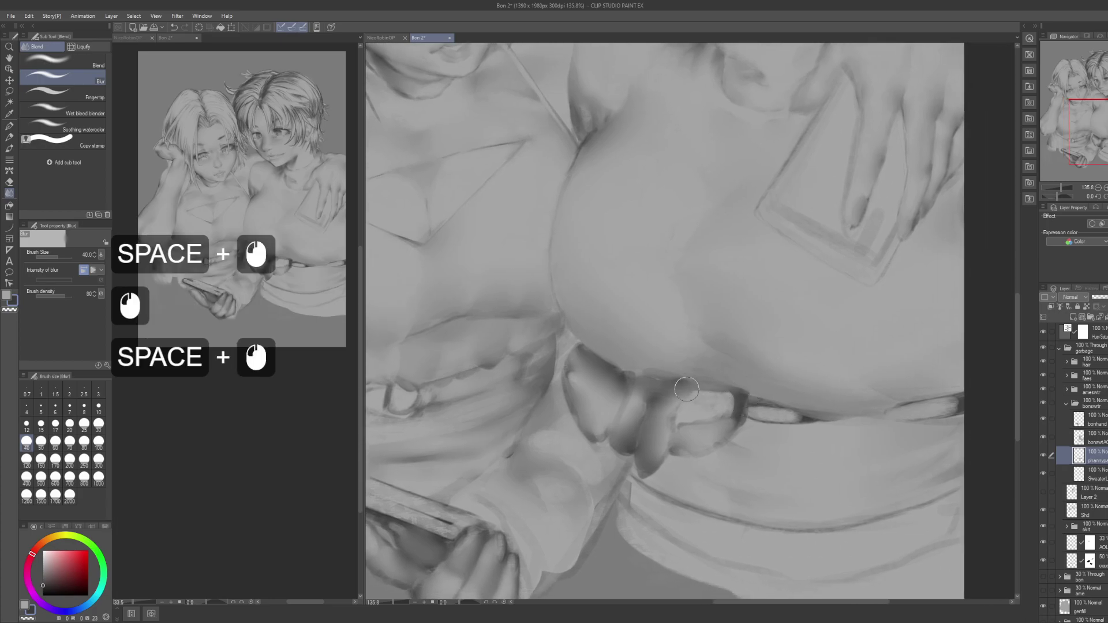
Step: Darken the pouch's top edge beneath the torso with a run of short dark G-pen strokes
key(p)
click(641, 376)
click(643, 378)
key(x)
click(645, 379)
click(647, 380)
click(650, 383)
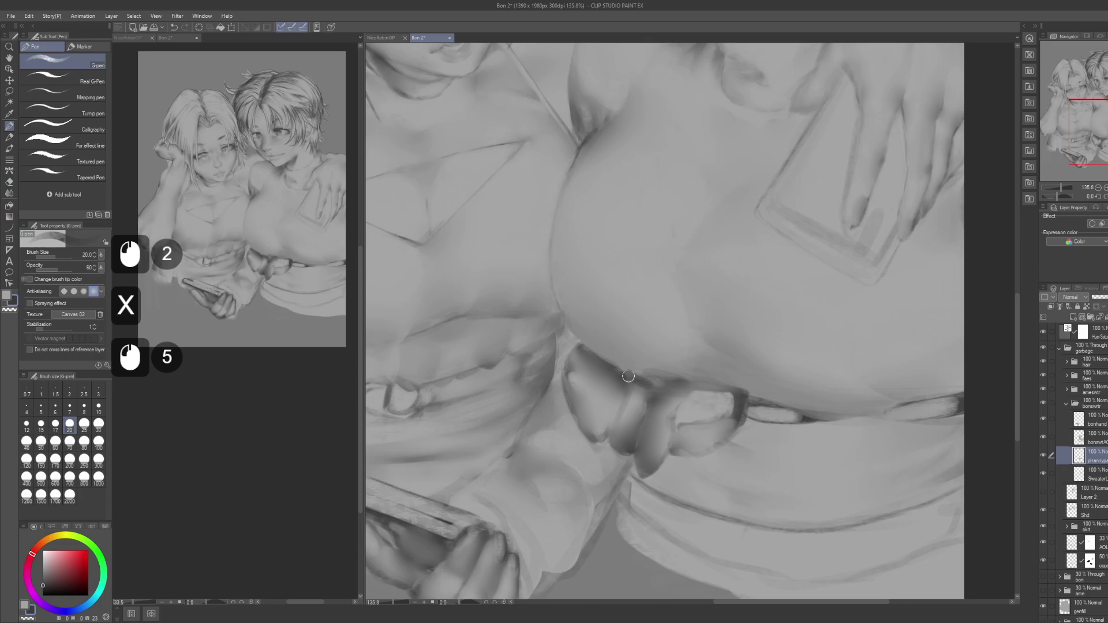
click(681, 386)
click(687, 386)
click(701, 389)
click(716, 392)
click(723, 396)
click(727, 398)
click(730, 401)
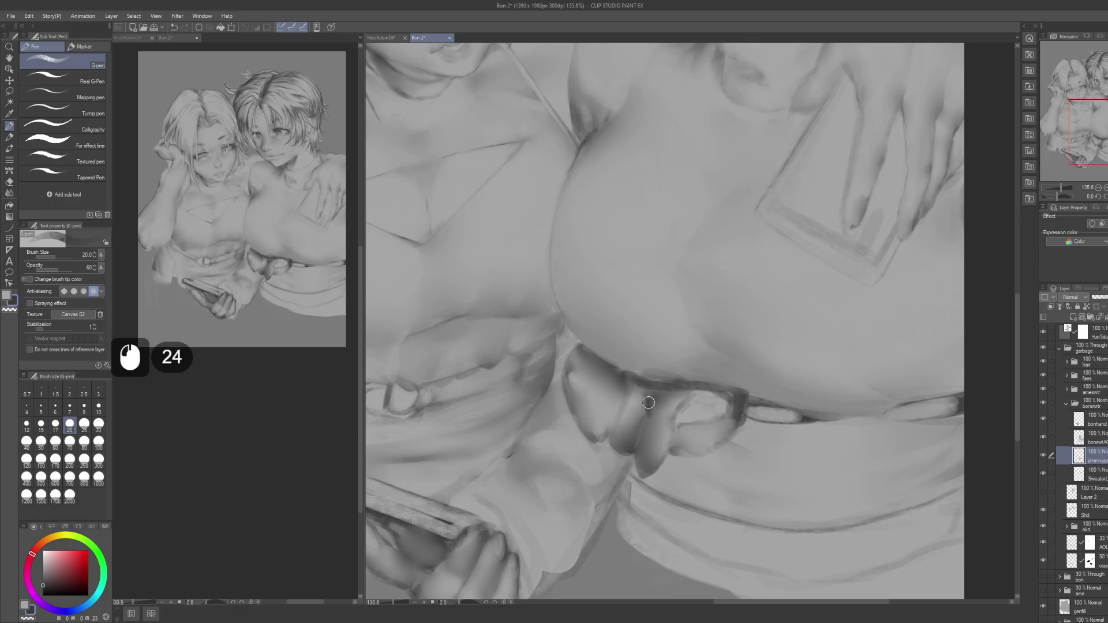
Step: Darken the gap beside the pouch's front panel with the G-pen and blur the shading across the right part
drag(650, 398, 686, 402)
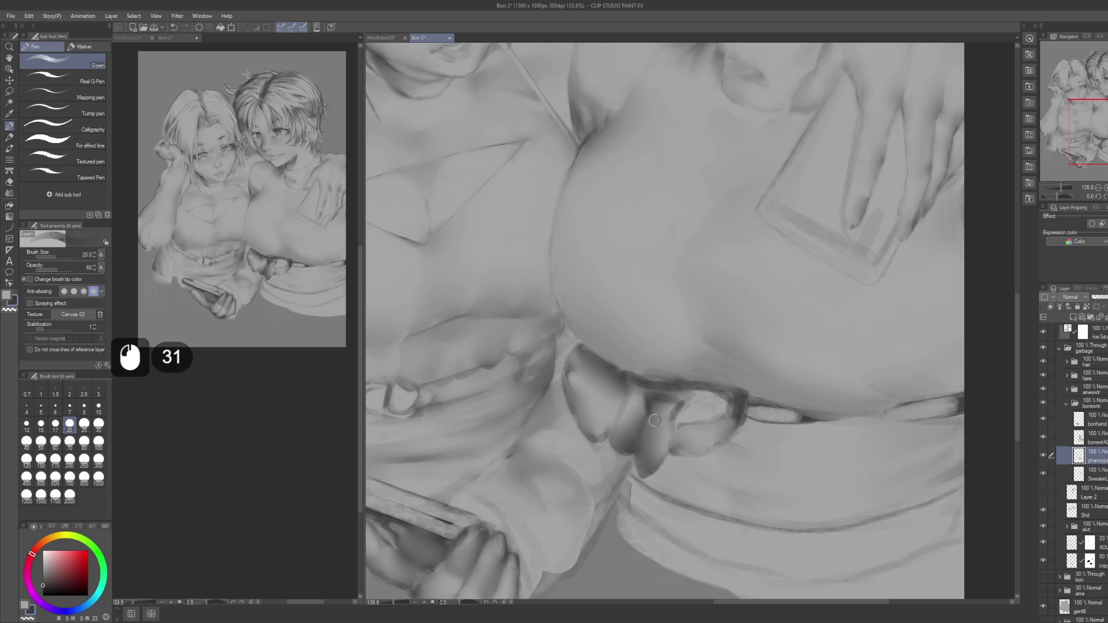
key(j)
click(660, 409)
mouse_move(663, 411)
mouse_down()
mouse_move(651, 432)
mouse_move(691, 433)
mouse_up()
mouse_move(712, 398)
mouse_down()
mouse_move(707, 424)
mouse_move(715, 410)
mouse_up()
key(space)
click(715, 411)
click(708, 399)
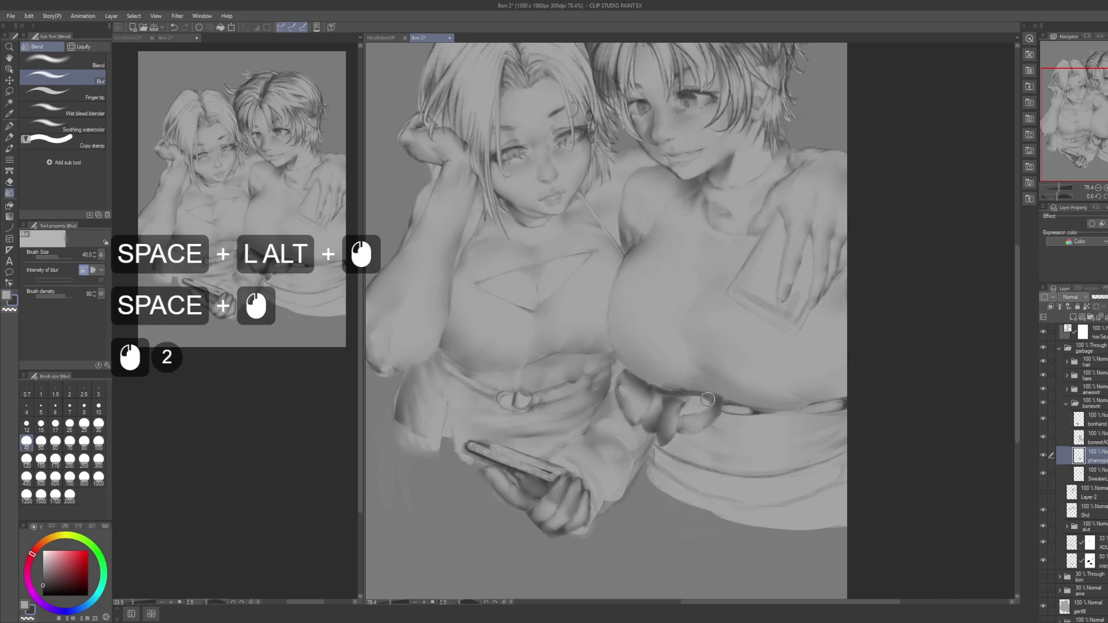
drag(684, 396, 672, 396)
mouse_move(677, 397)
mouse_down()
mouse_move(660, 392)
mouse_move(705, 415)
mouse_move(715, 400)
mouse_up()
drag(648, 431, 651, 426)
Step: Blur the strap from the pouch's right side to the canvas edge so it blends beneath the torso
key(space)
mouse_move(732, 381)
mouse_down()
mouse_move(707, 384)
mouse_move(703, 411)
mouse_up()
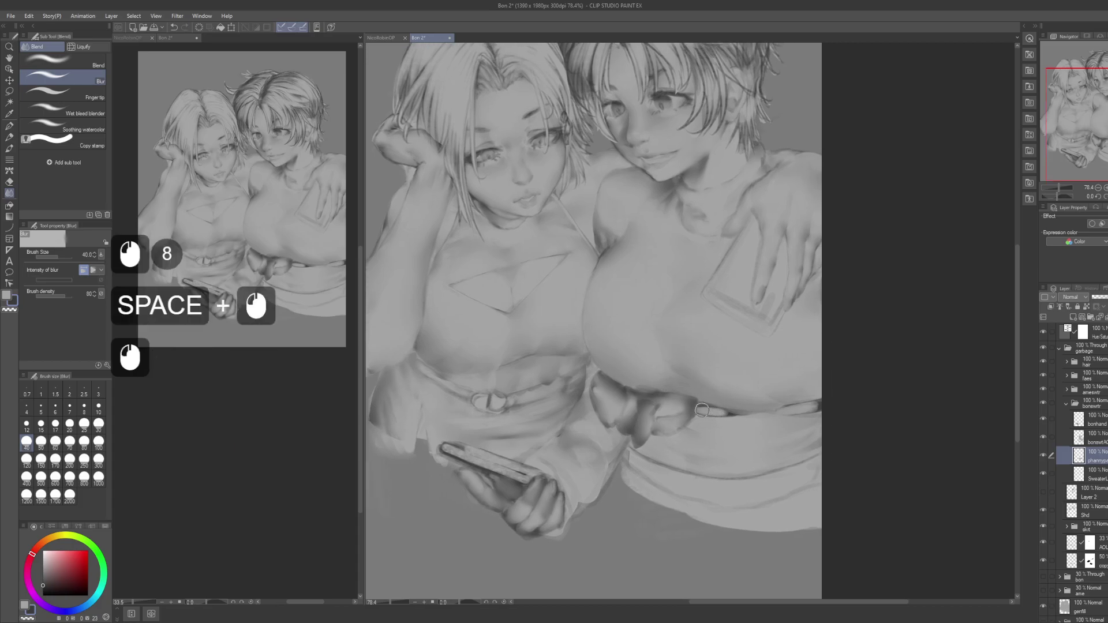
click(808, 400)
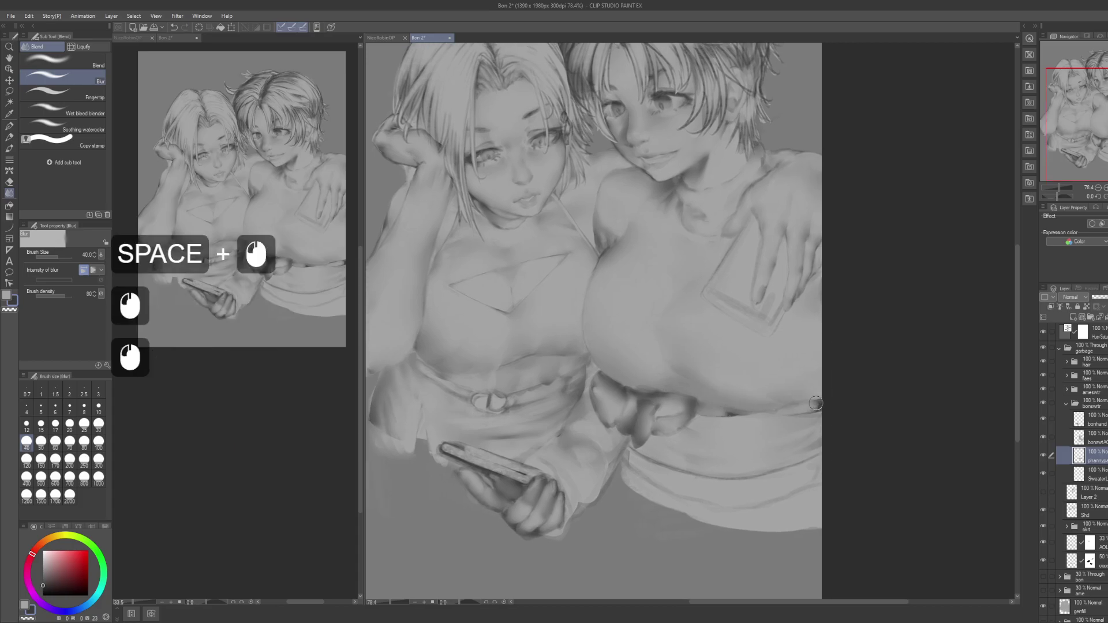
key(space)
drag(824, 358, 824, 369)
click(736, 421)
click(739, 422)
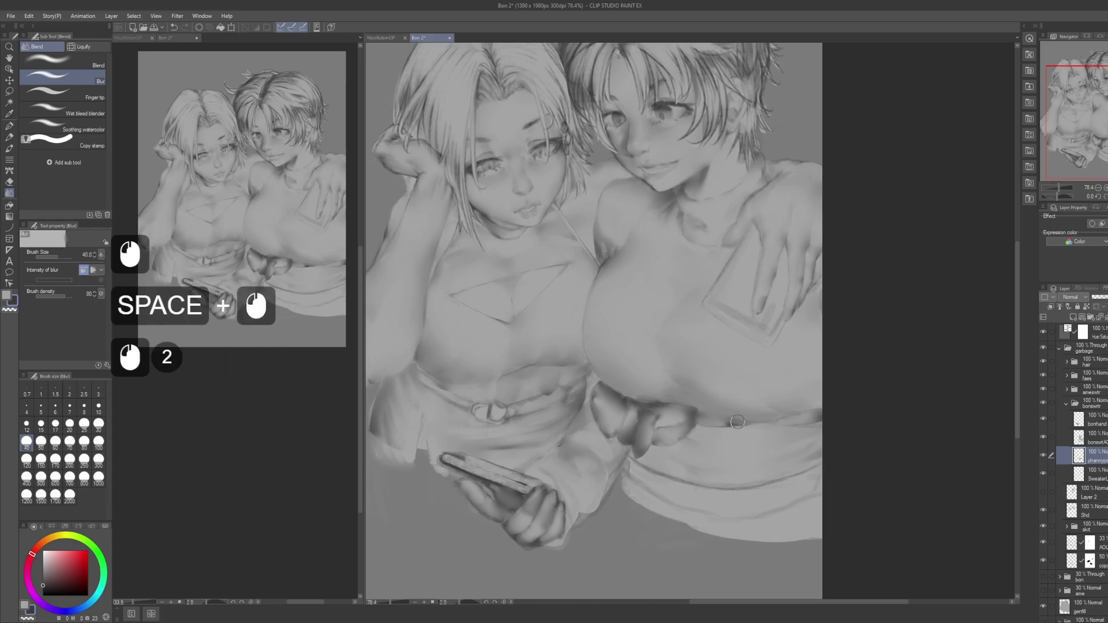
Step: Define the pouch's lower and right edges with short dark G-pen strokes
key(space)
mouse_move(738, 389)
mouse_down()
mouse_move(689, 383)
mouse_move(706, 414)
mouse_move(659, 440)
mouse_up()
key(space)
key(space)
key(p)
click(652, 442)
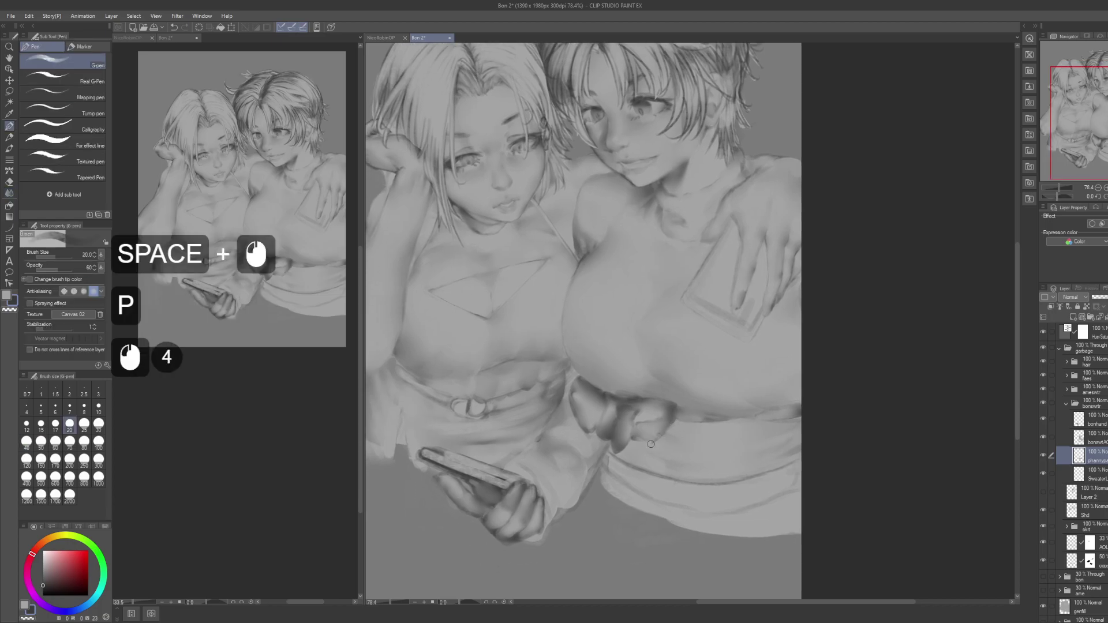
click(654, 442)
click(650, 443)
click(647, 443)
click(645, 443)
click(642, 443)
click(640, 442)
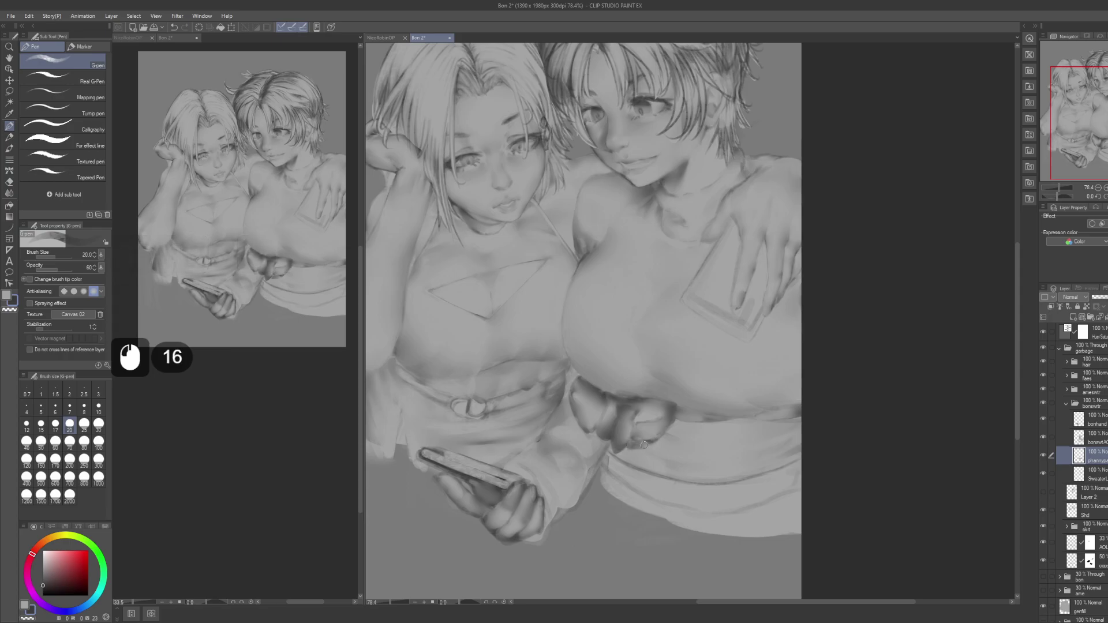
drag(673, 416, 652, 445)
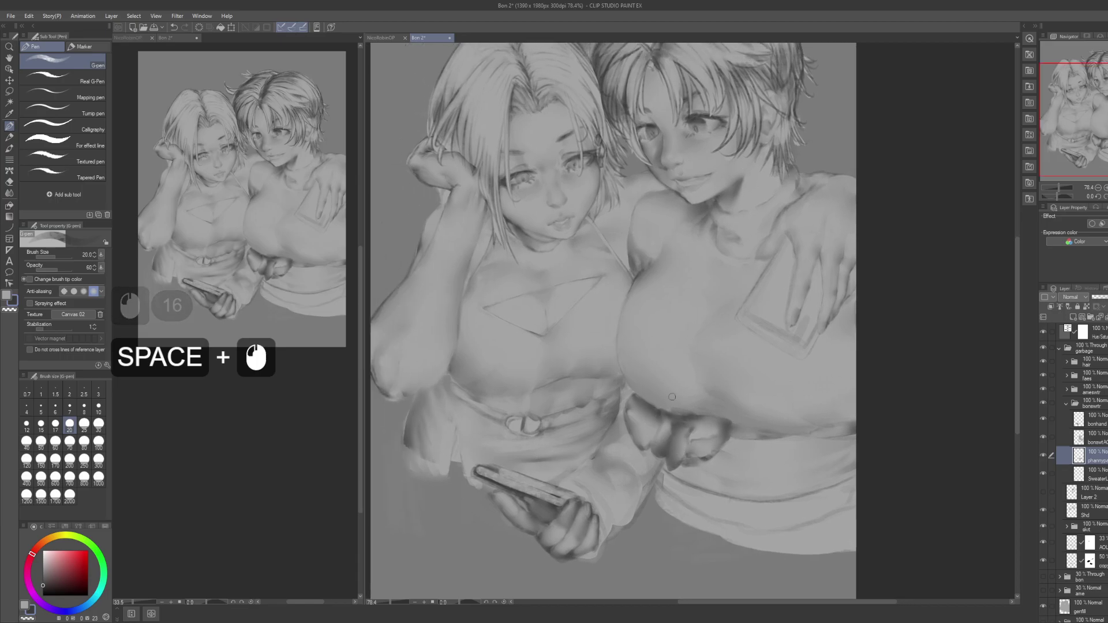
Step: On the hand layer, draw dark G-pen strokes up the shorter figure's waist edge beside the pouch
click(1101, 474)
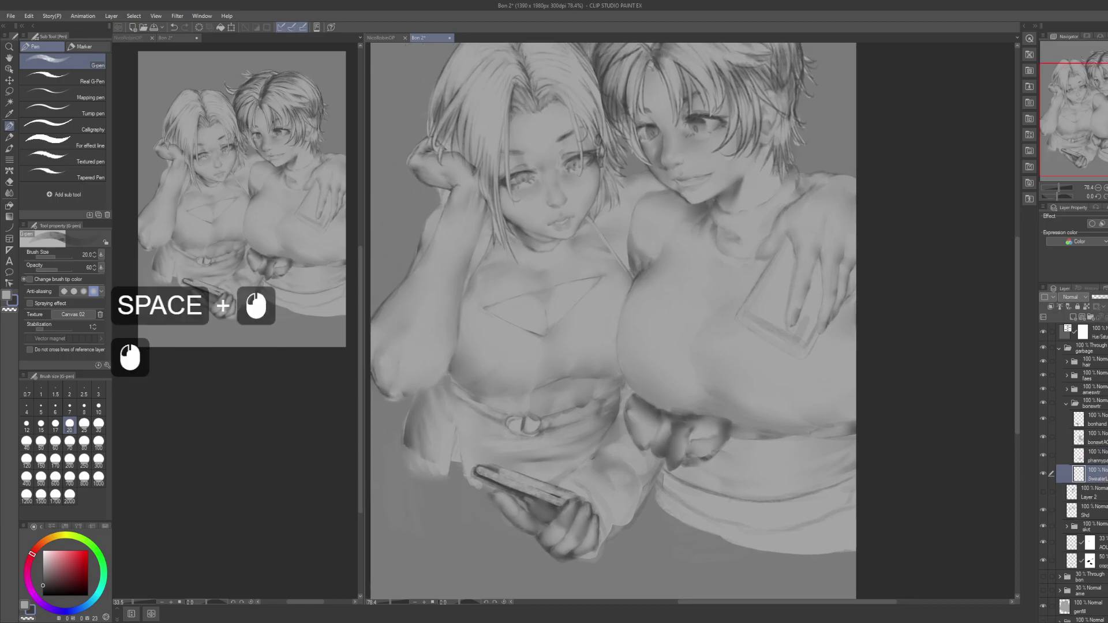
click(1096, 420)
click(612, 440)
click(614, 439)
click(615, 439)
click(617, 438)
click(618, 432)
click(617, 428)
click(618, 422)
click(618, 418)
click(619, 413)
click(620, 407)
click(623, 398)
click(625, 392)
click(624, 401)
click(621, 408)
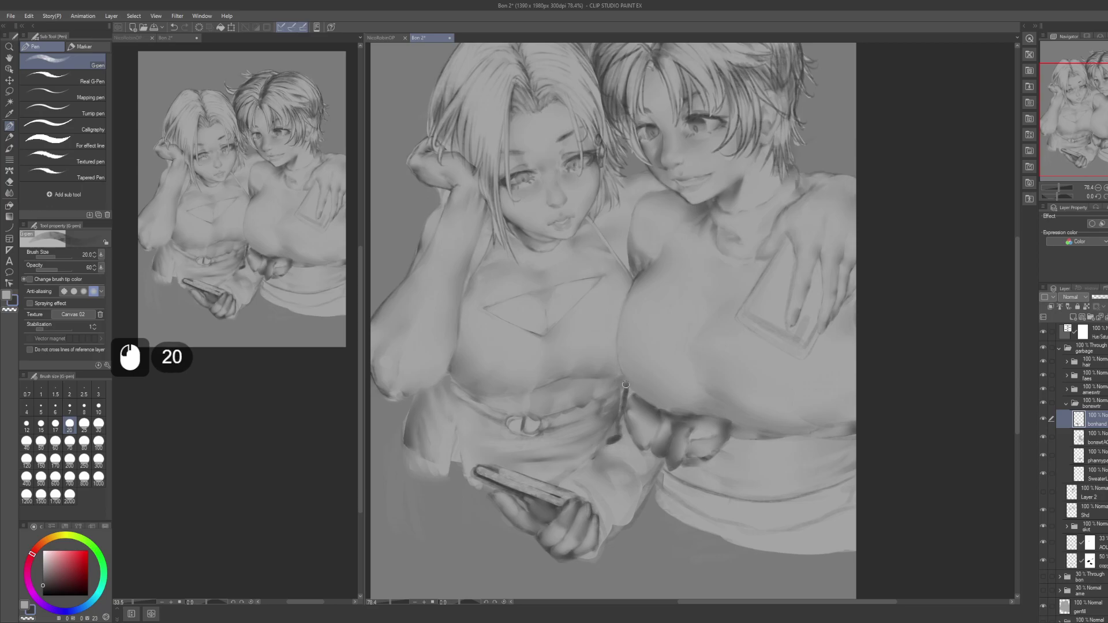
Step: Draw a dark fold line with short strokes from the waist down across the sleeve toward the phone hand
click(610, 440)
click(609, 440)
click(607, 441)
click(604, 446)
click(597, 453)
click(591, 462)
click(583, 469)
click(574, 474)
click(568, 477)
click(560, 480)
click(550, 482)
click(563, 485)
click(571, 486)
click(578, 488)
click(584, 492)
click(592, 497)
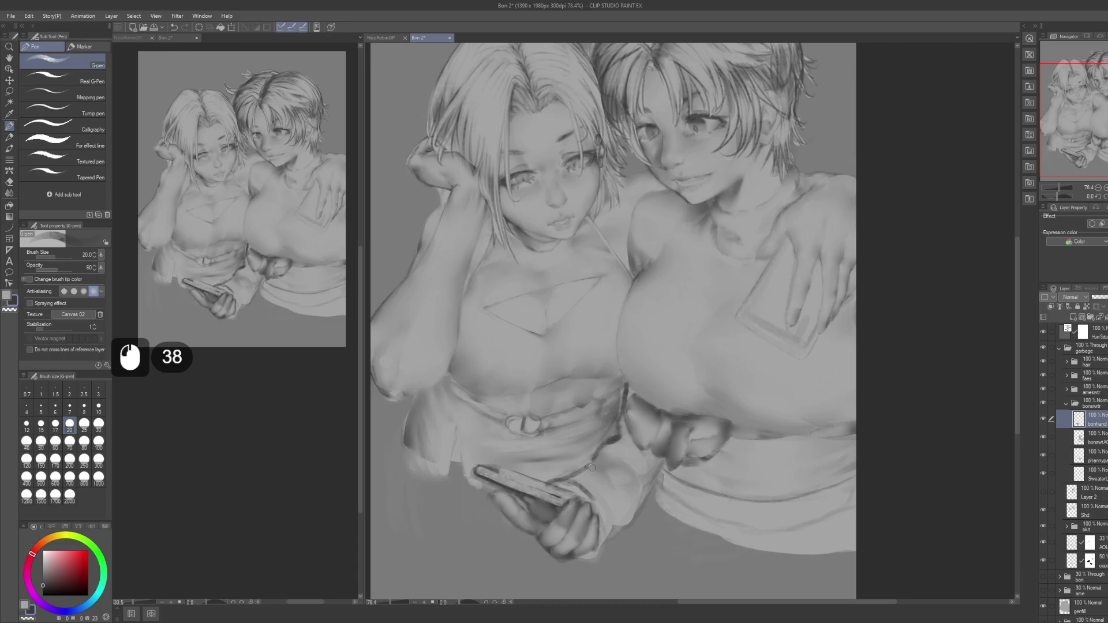
Step: Blur the sleeve's fold line and the dark waist edge beside the pouch
key(j)
click(556, 483)
mouse_move(574, 486)
mouse_down()
mouse_move(593, 498)
mouse_move(595, 474)
mouse_move(580, 477)
mouse_move(623, 445)
mouse_up()
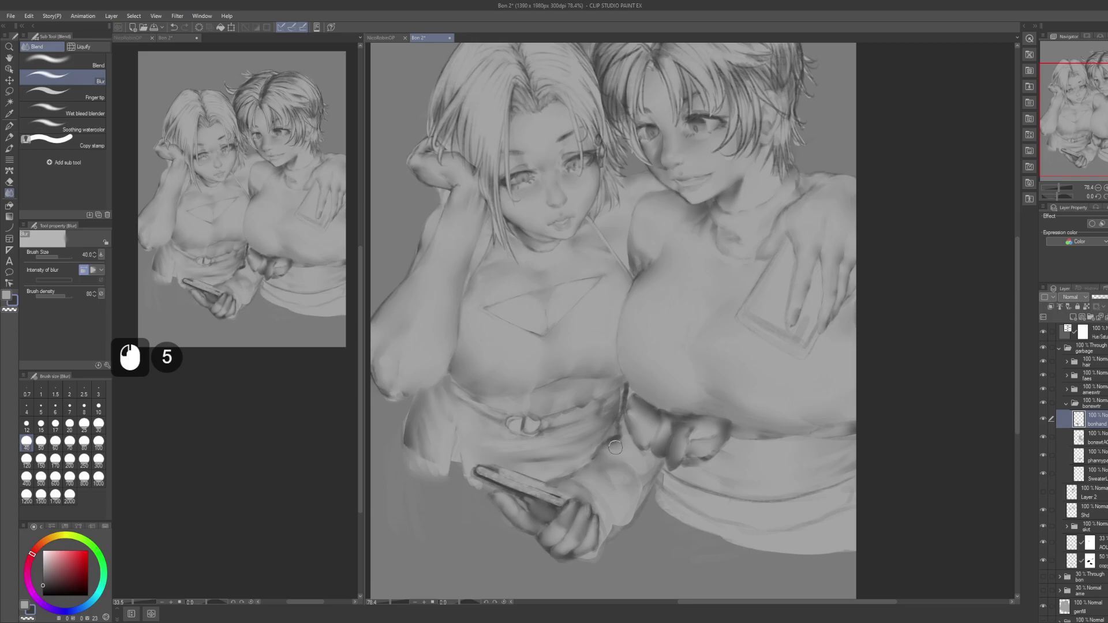
click(632, 419)
click(635, 407)
Step: Touch up the top of the sleeve beside the pouch with dark G-pen strokes and blur them
key(space)
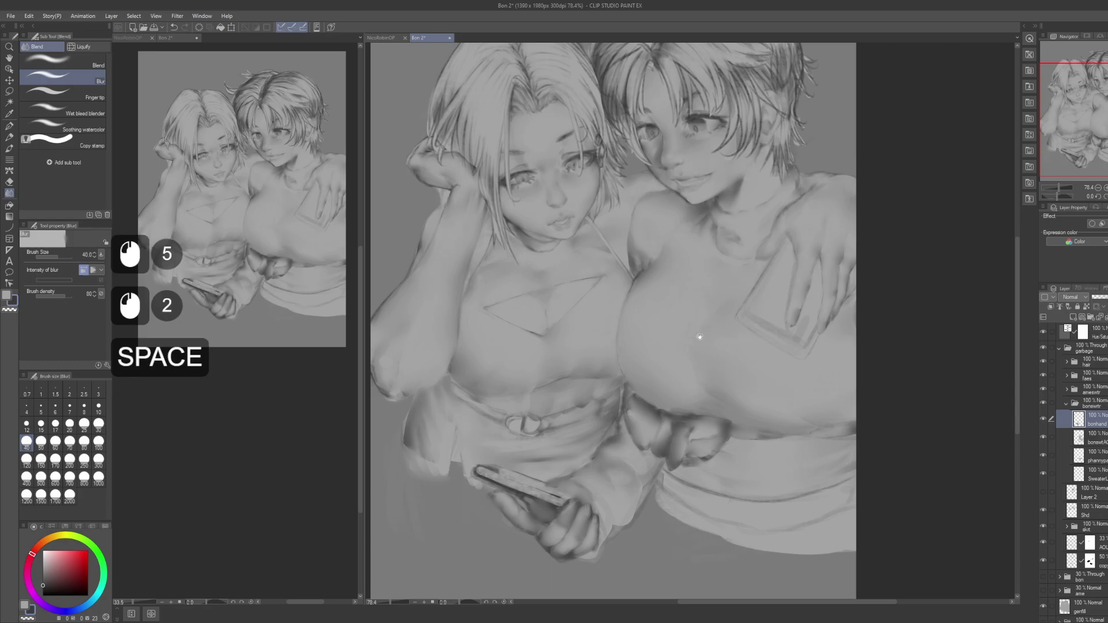
drag(704, 303, 665, 305)
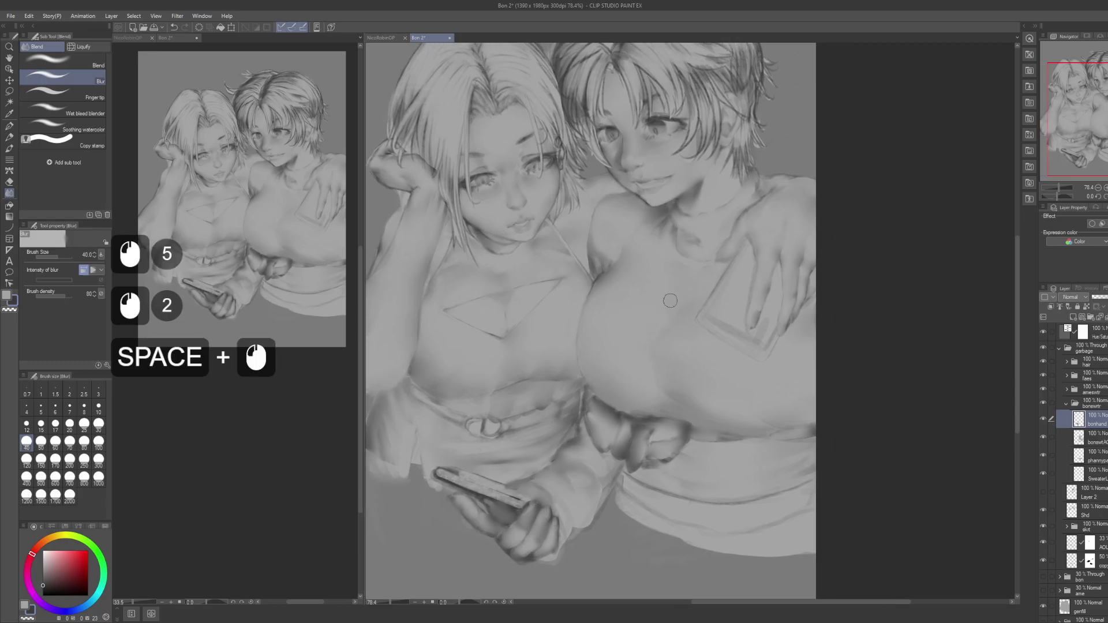
key(p)
click(589, 443)
click(591, 443)
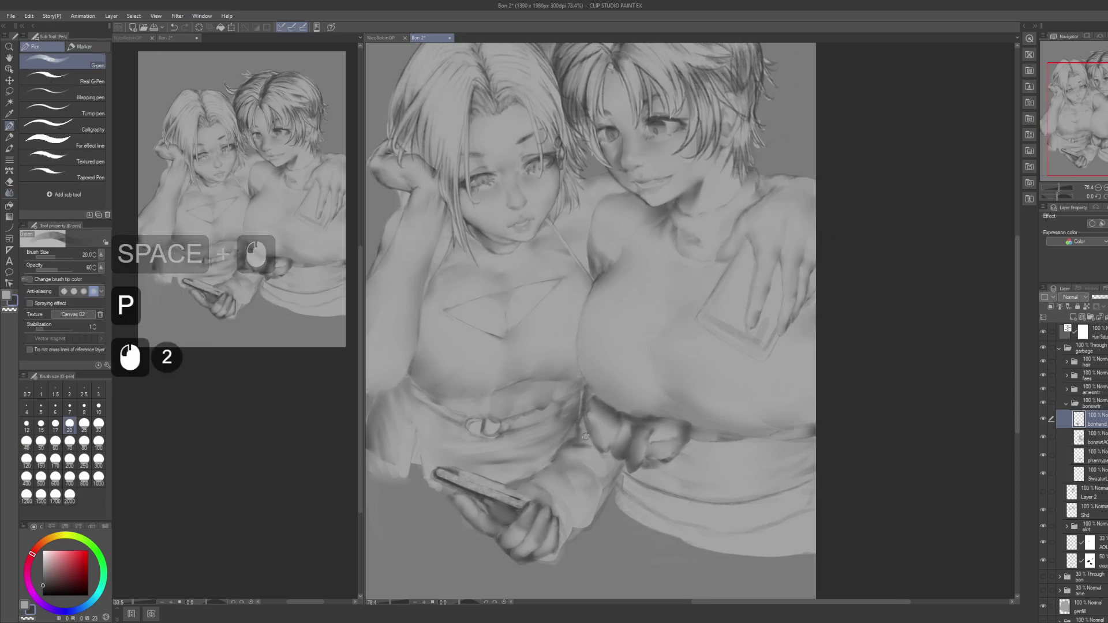
key(j)
click(581, 441)
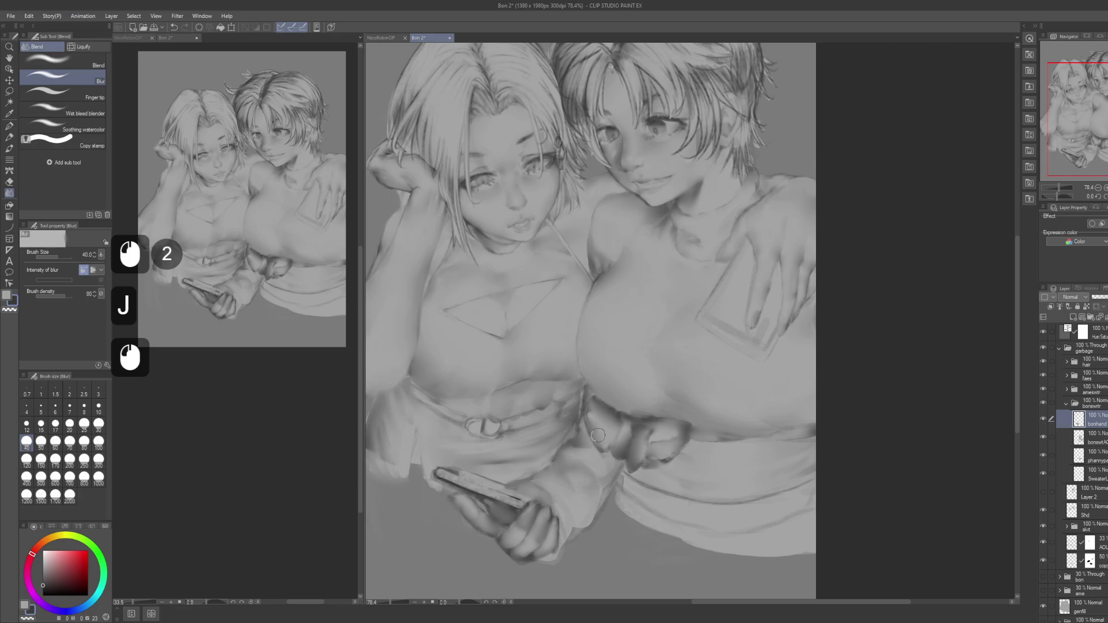
Step: Lighten the middle of the sleeve with light-coloured G-pen strokes and blur them into the surrounding shading
key(space)
drag(597, 459, 612, 439)
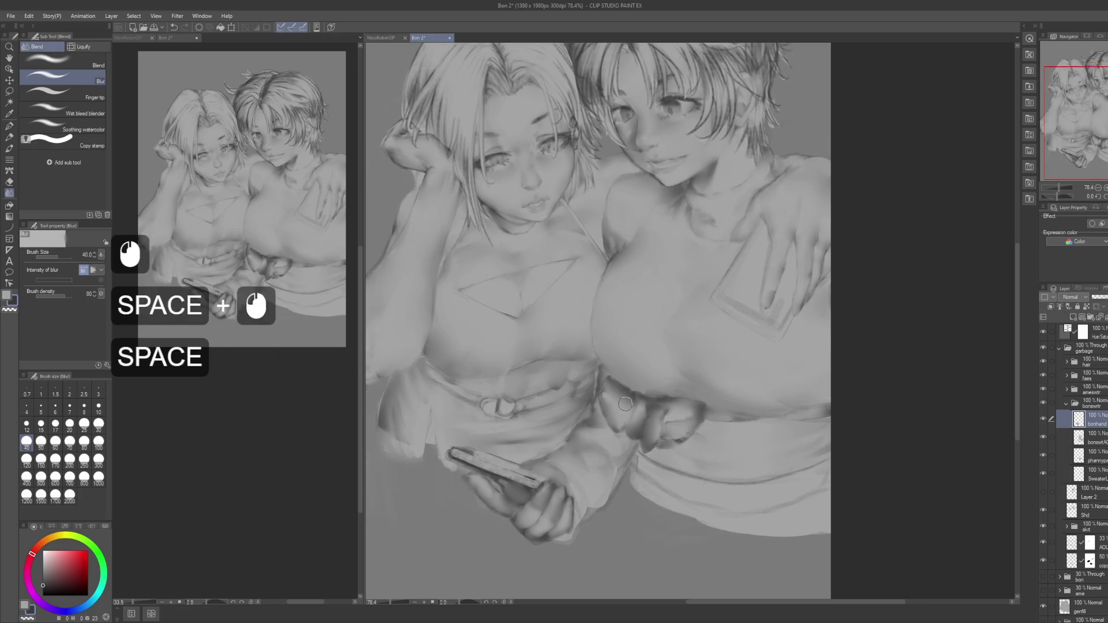
key(p)
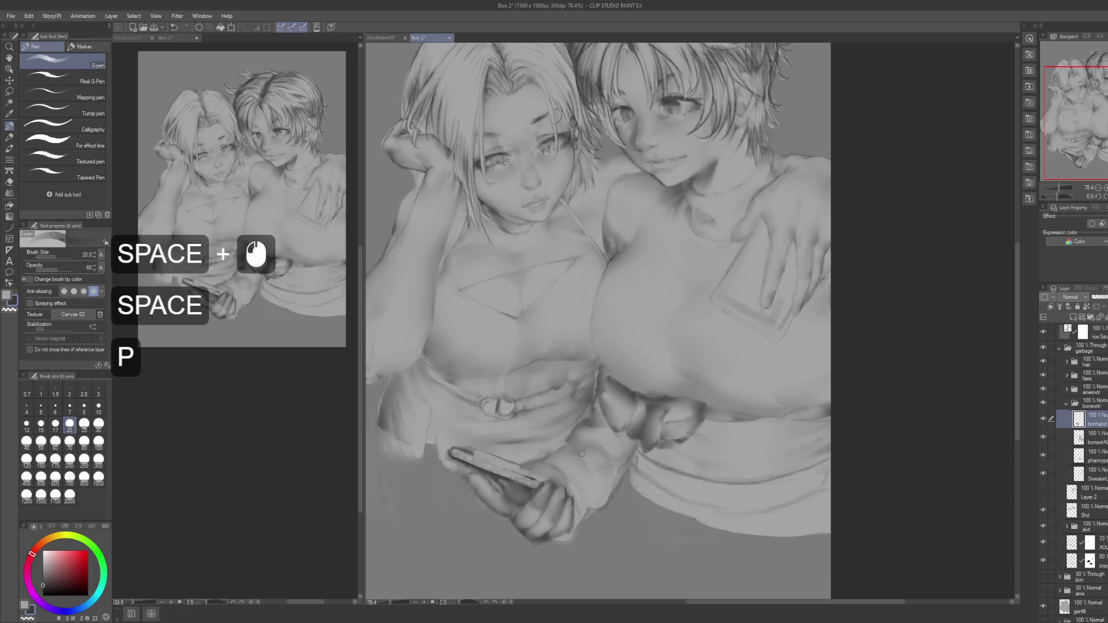
key(x)
click(580, 465)
click(585, 471)
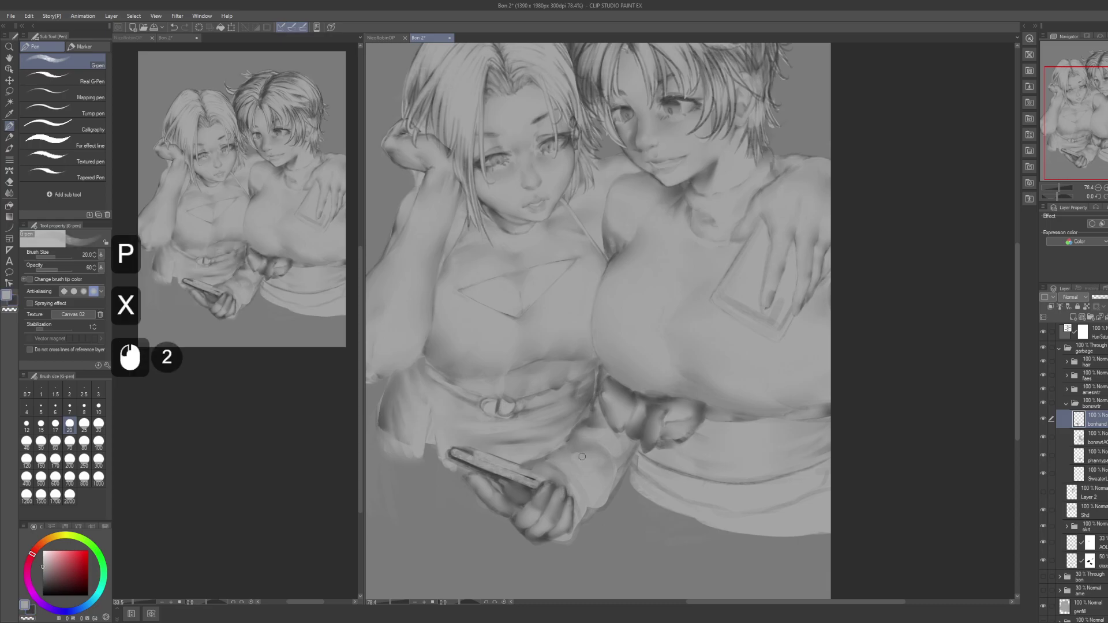
drag(567, 452, 598, 455)
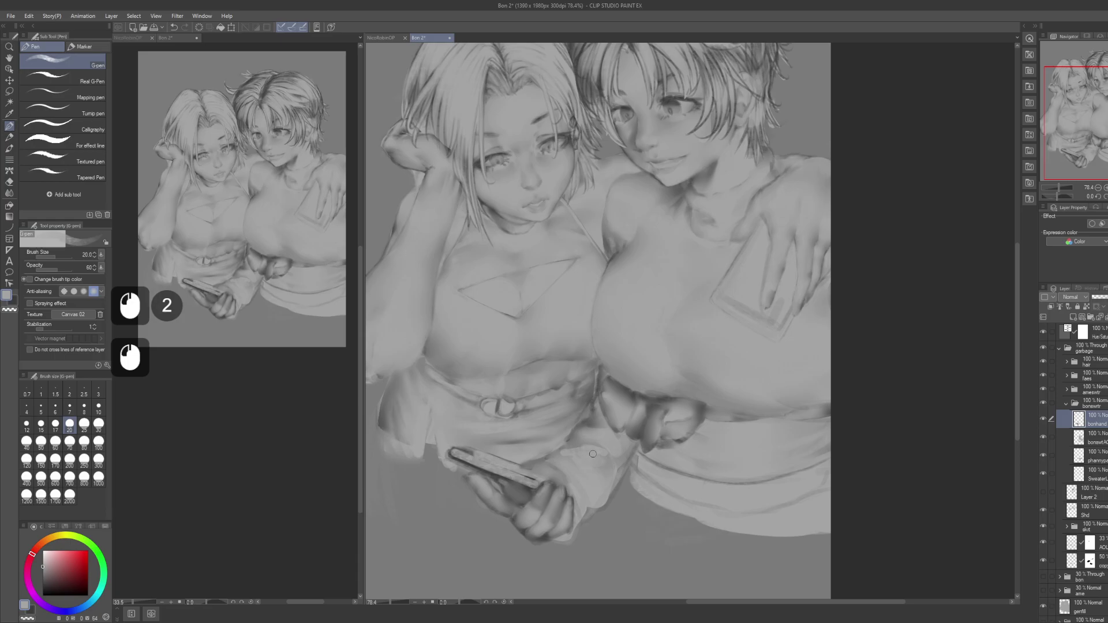
key(j)
mouse_move(576, 454)
mouse_down()
mouse_move(566, 462)
mouse_move(583, 456)
mouse_move(573, 450)
mouse_move(593, 465)
mouse_up()
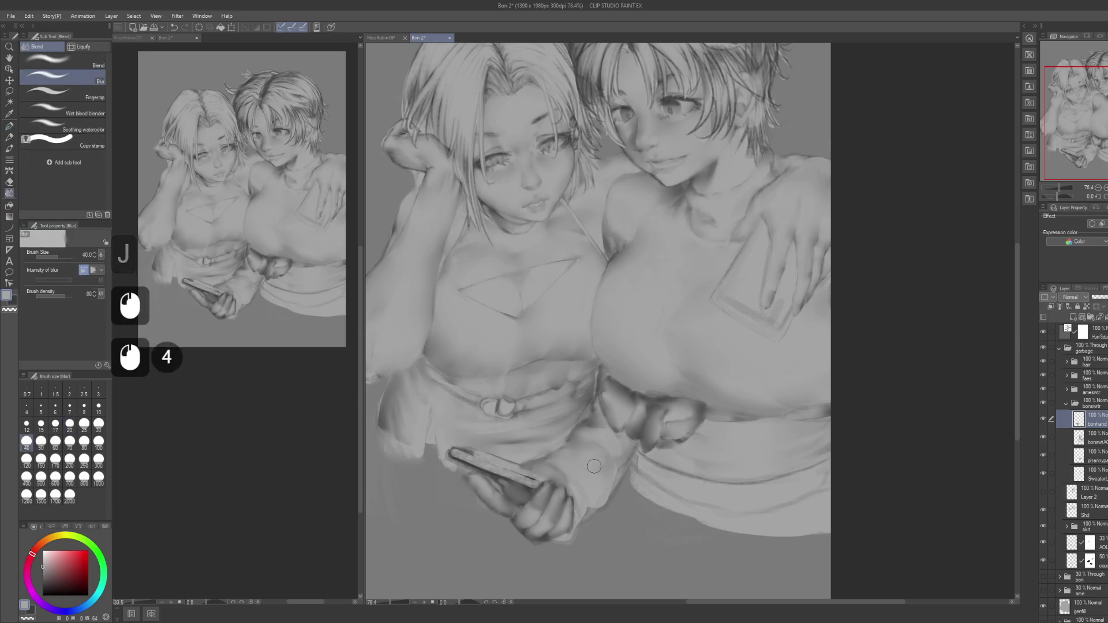
Step: Darken the sleeve's lower edge beside the wrist with G-pen strokes in the dark colour, undoing misplaced strokes
key(space)
drag(606, 428, 613, 388)
key(p)
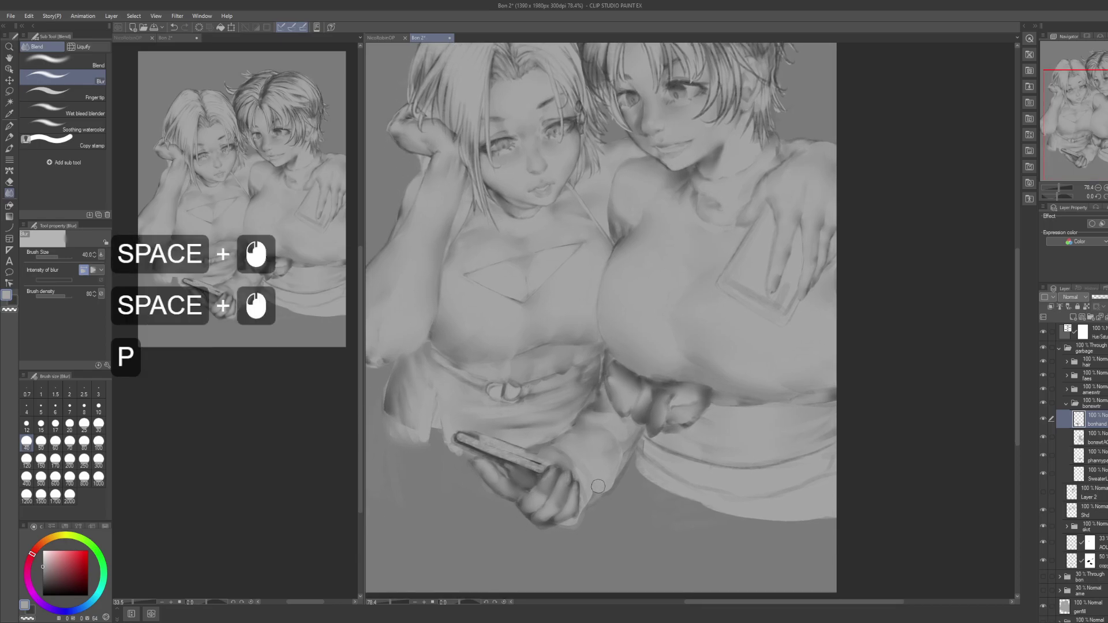
key(x)
click(565, 524)
key(ctrl+z)
click(588, 511)
click(567, 523)
click(578, 511)
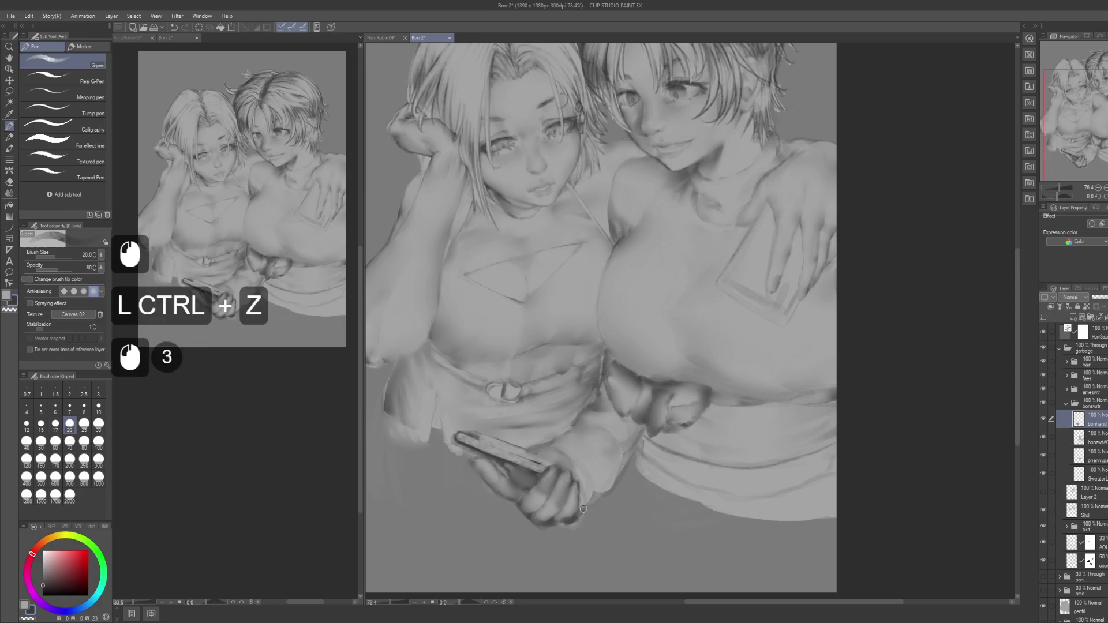
key(ctrl+z)
key(ctrl+z)
key(ctrl+z)
click(581, 507)
click(581, 507)
click(592, 496)
click(596, 492)
click(603, 487)
click(610, 482)
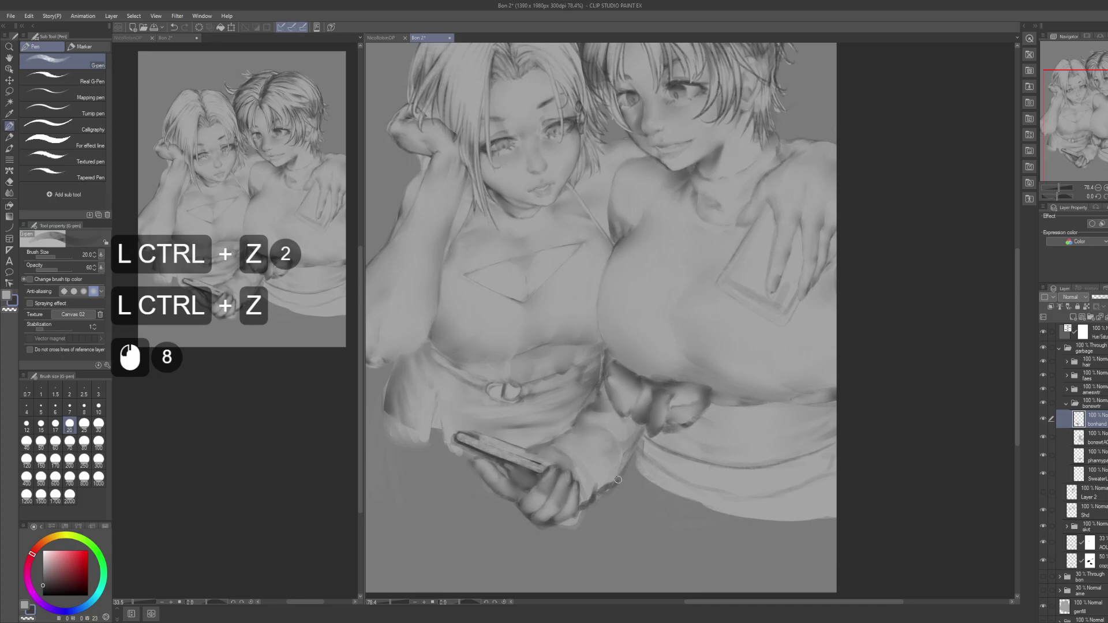
key(ctrl+z)
key(ctrl+z)
Step: Extend the dark outline up the sleeve's outer edge to the underside of the pouch
click(613, 473)
click(616, 467)
click(620, 467)
click(623, 462)
click(628, 456)
click(632, 449)
click(637, 441)
click(637, 438)
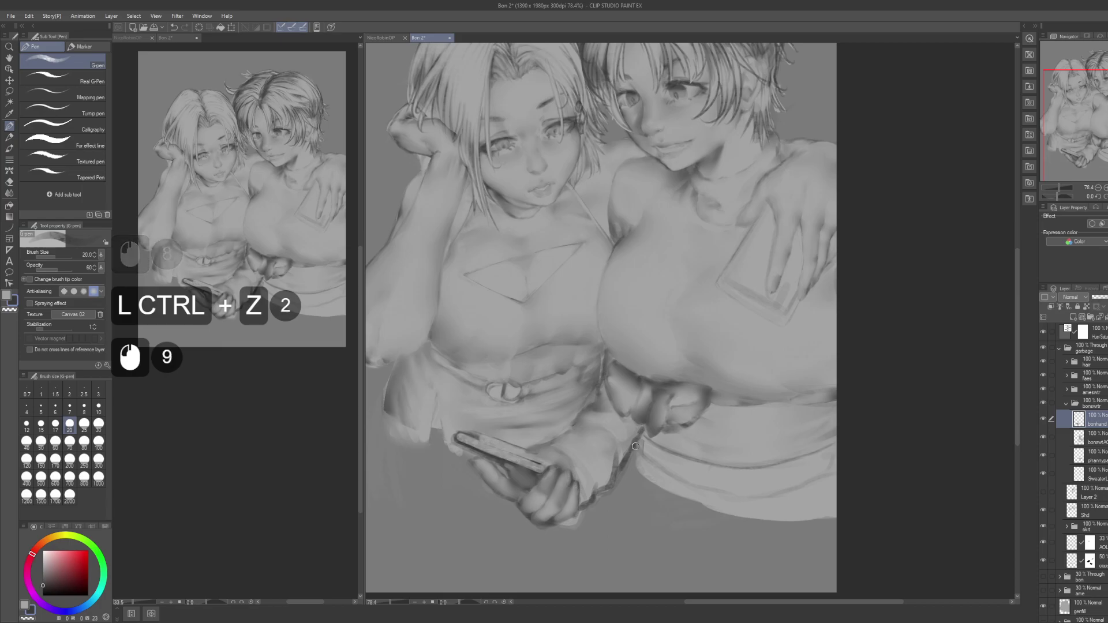
click(634, 447)
click(632, 448)
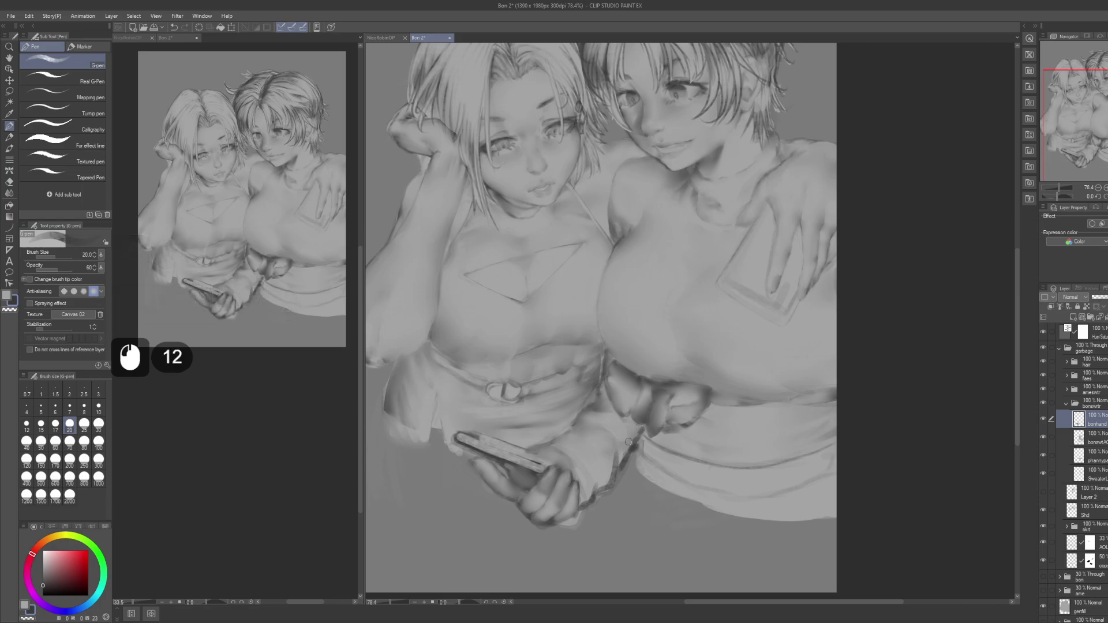
Step: Blur the dark outer edge of the sleeve and soften the shading inward toward the wrist
key(j)
click(629, 439)
mouse_move(603, 479)
mouse_down()
mouse_move(586, 496)
mouse_move(595, 420)
mouse_move(606, 430)
mouse_move(594, 487)
mouse_move(580, 462)
mouse_move(602, 479)
mouse_move(584, 474)
mouse_move(585, 502)
mouse_move(573, 460)
mouse_up()
key(p)
key(j)
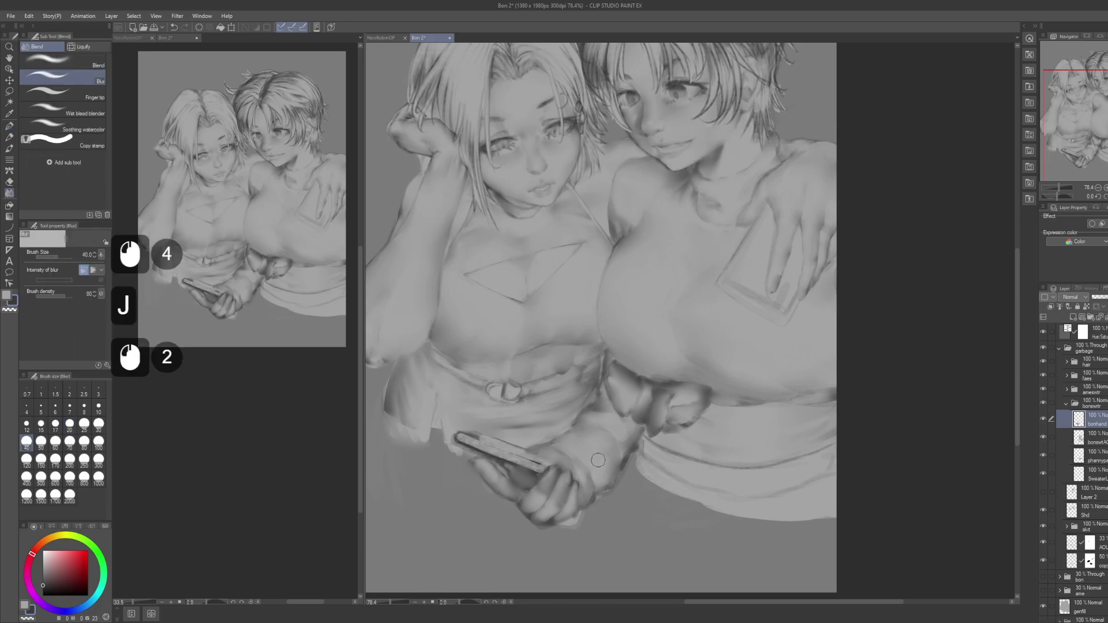
drag(663, 424, 615, 420)
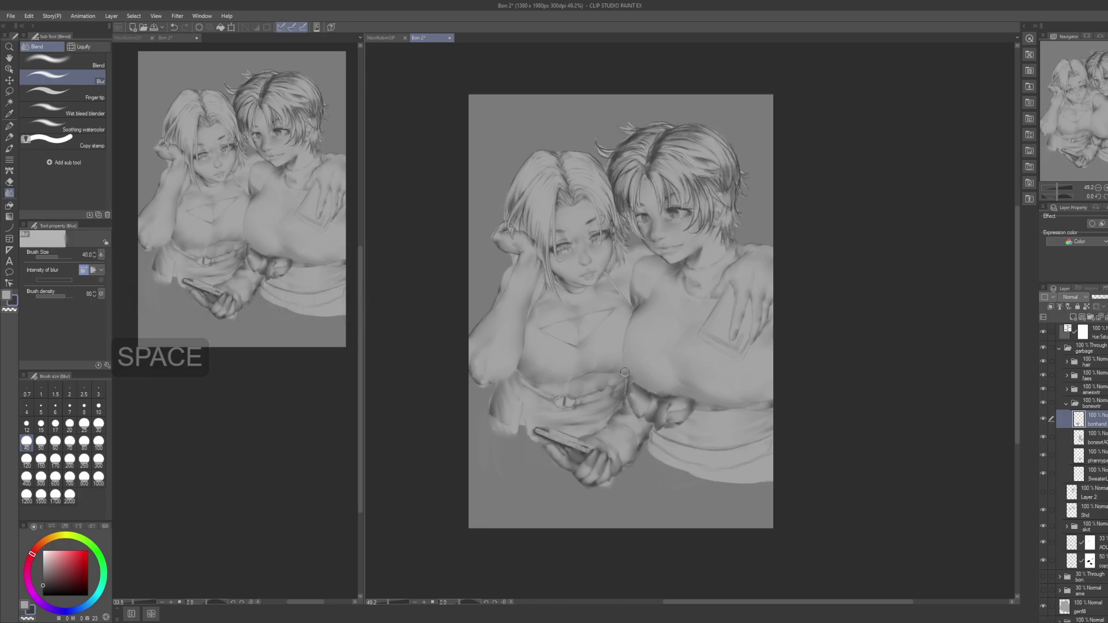
drag(614, 446, 633, 418)
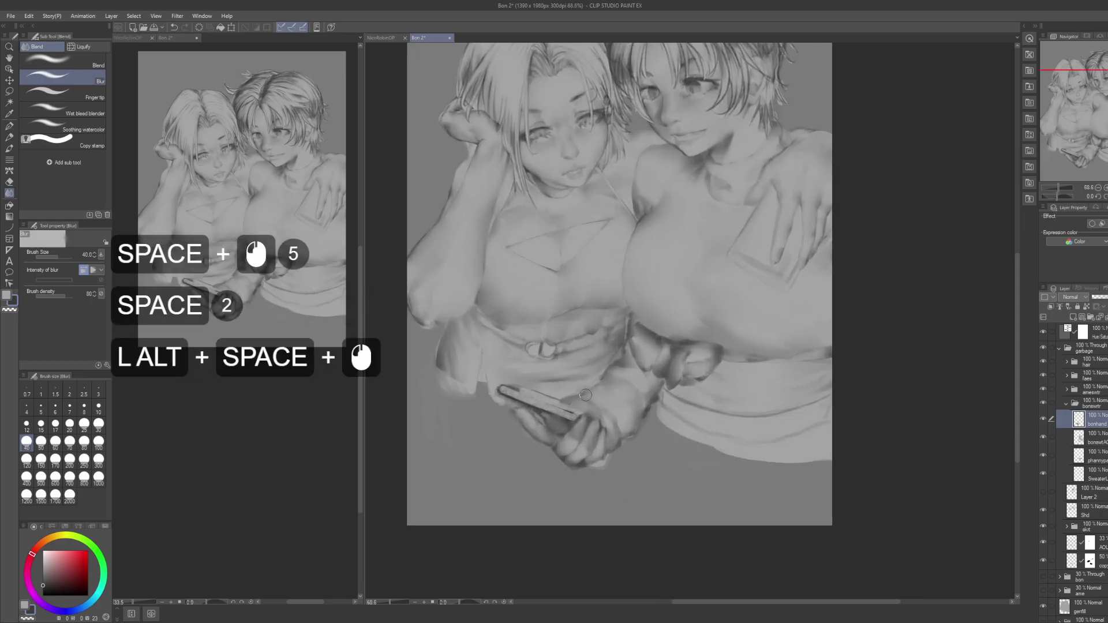
key(p)
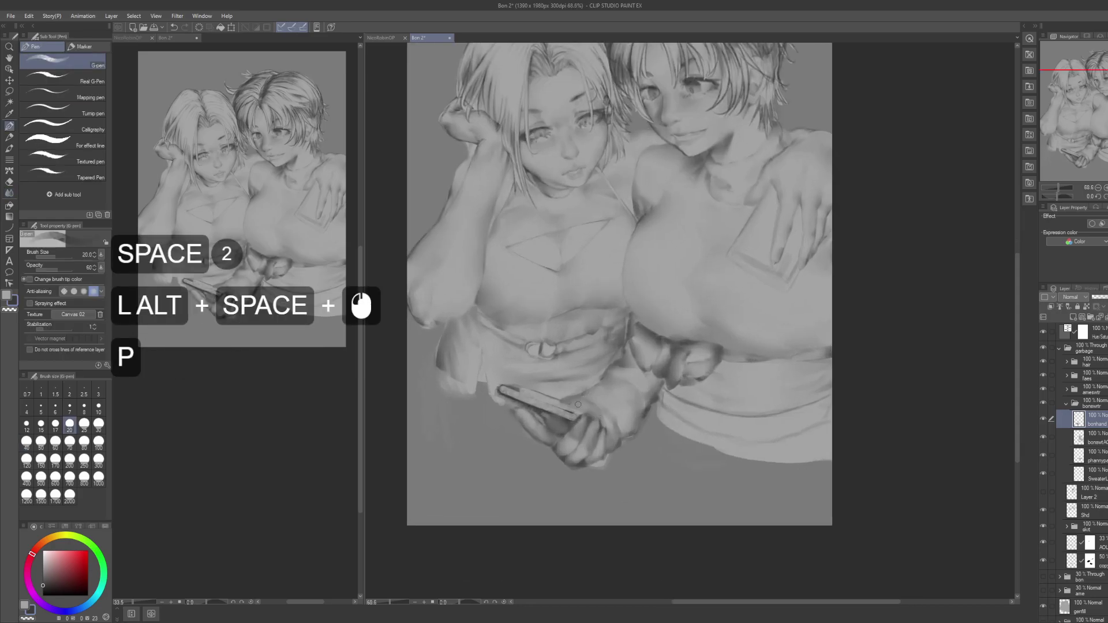
Step: Touch up the thumb of the hand holding the phone, along the phone's edge, with short G-pen strokes
click(566, 400)
click(568, 399)
click(570, 400)
click(573, 398)
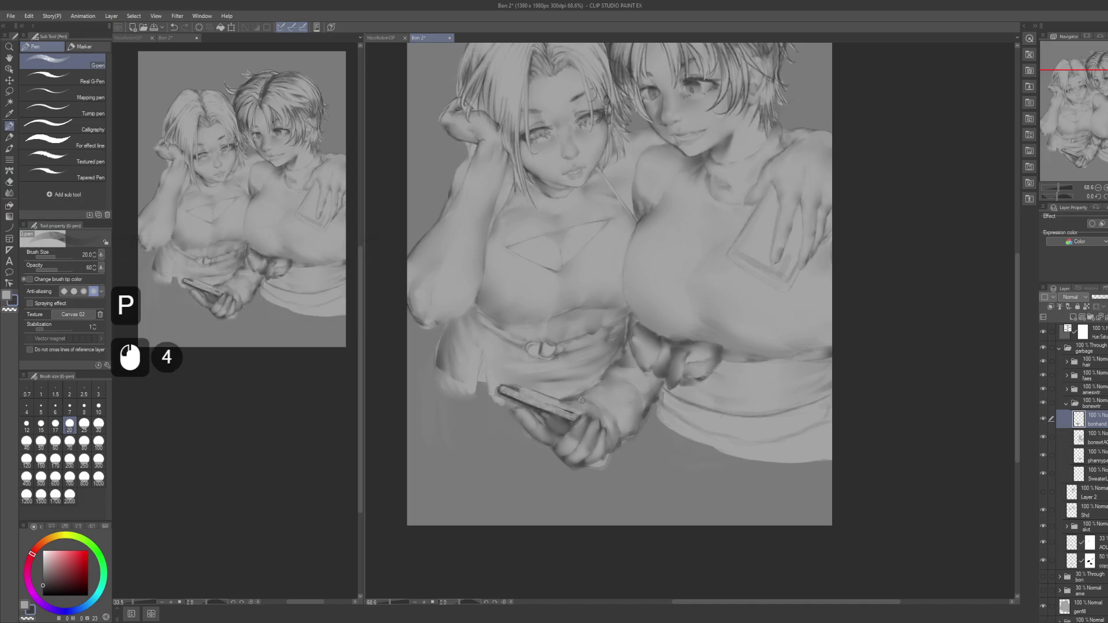
click(577, 398)
click(584, 404)
click(591, 409)
click(590, 412)
click(594, 419)
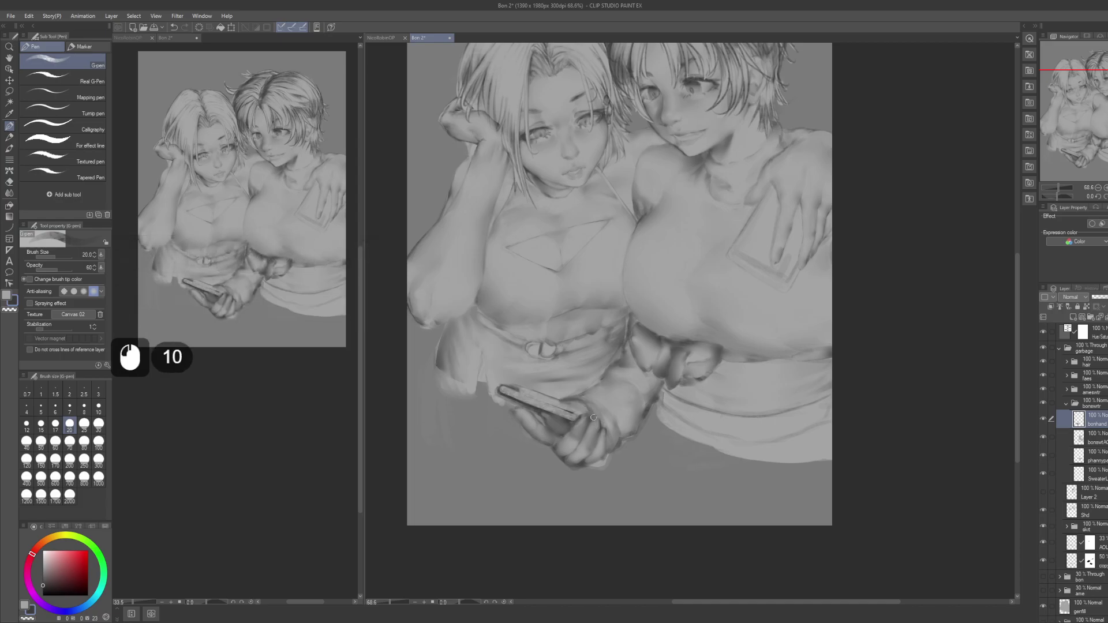
Step: Continue the G-pen touch-ups across the back of the phone-holding hand toward the cuff and save the illustration
click(594, 414)
click(598, 418)
click(611, 434)
click(609, 438)
drag(631, 411, 620, 425)
key(ctrl+s)
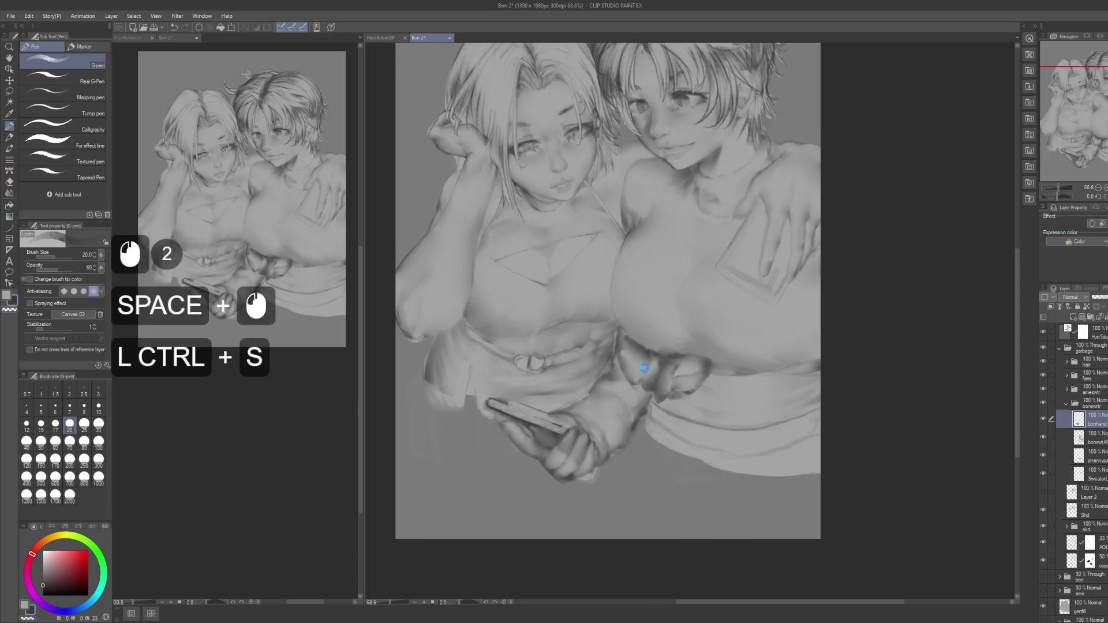
Step: Collapse the open bonswtr layer folder, expand the folder above it and select its topmost hand layer
drag(752, 347, 750, 417)
drag(802, 341, 796, 362)
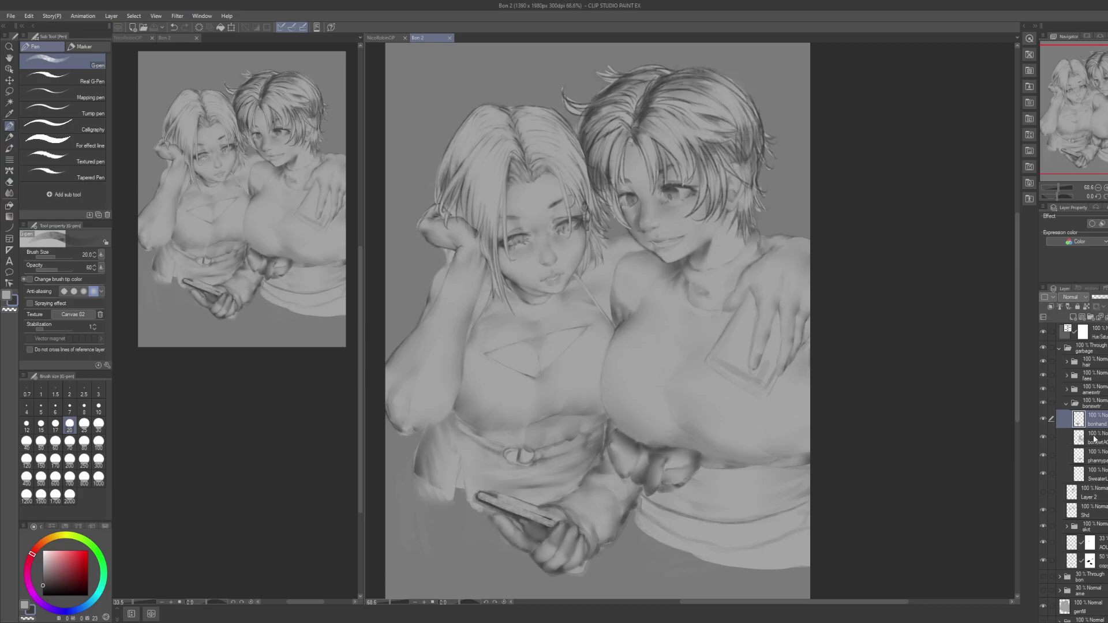
click(1067, 404)
click(1066, 390)
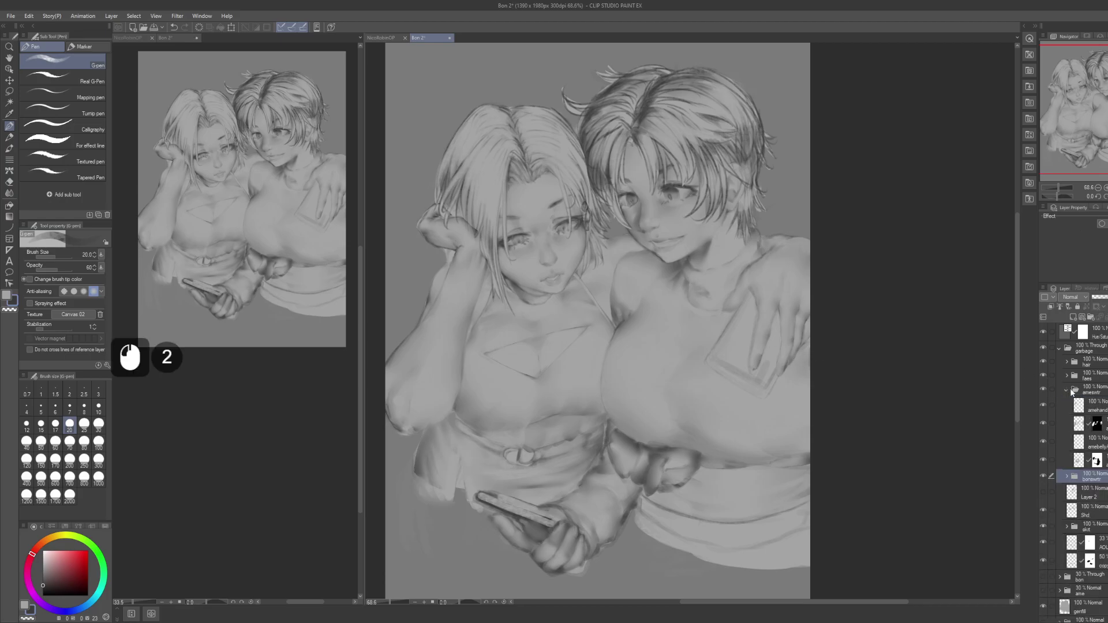
click(1093, 407)
Step: Lasso the shorter figure's raised hand down to the wrist, trimming the selection along the forearm
drag(581, 325, 670, 386)
alt+drag(522, 316, 587, 306)
key(m)
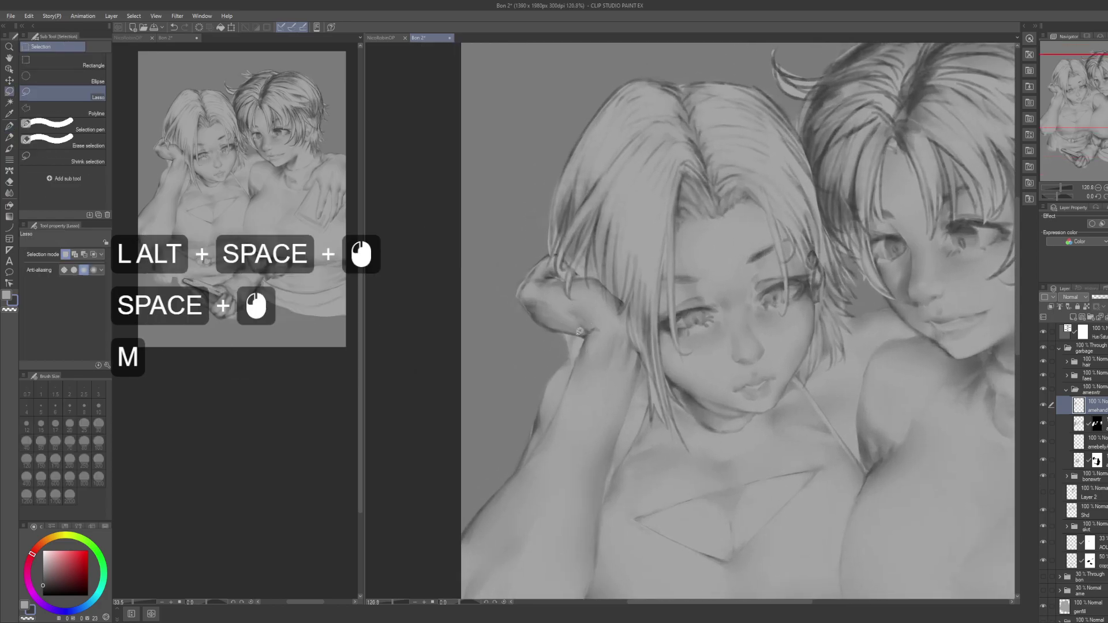
click(581, 340)
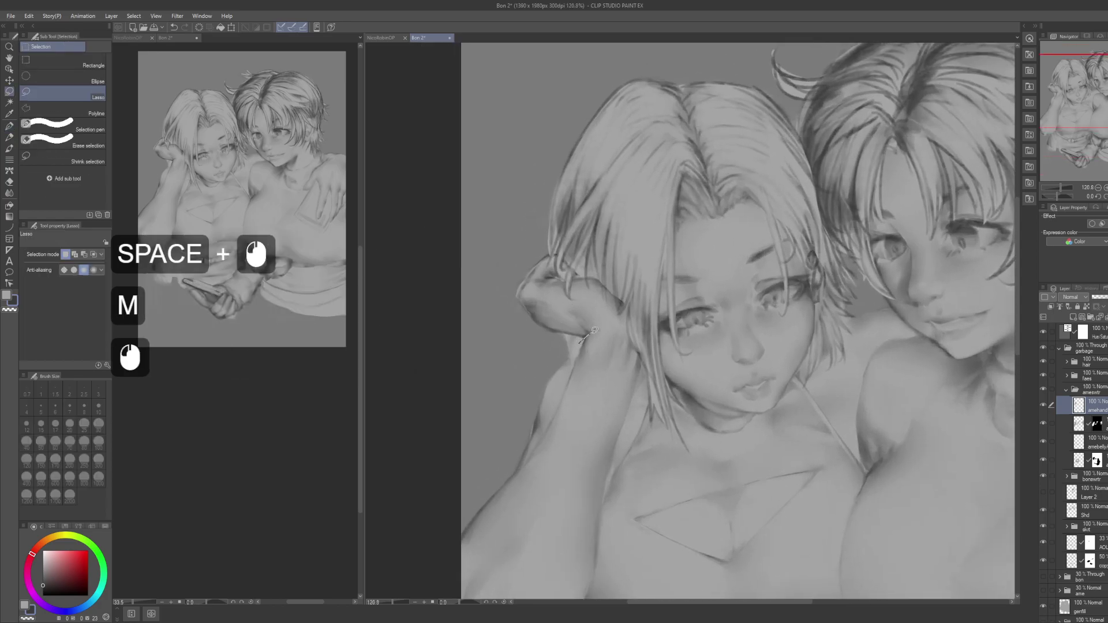
mouse_move(628, 344)
mouse_down()
mouse_move(554, 223)
mouse_move(577, 343)
mouse_move(637, 349)
mouse_up()
drag(586, 324, 612, 321)
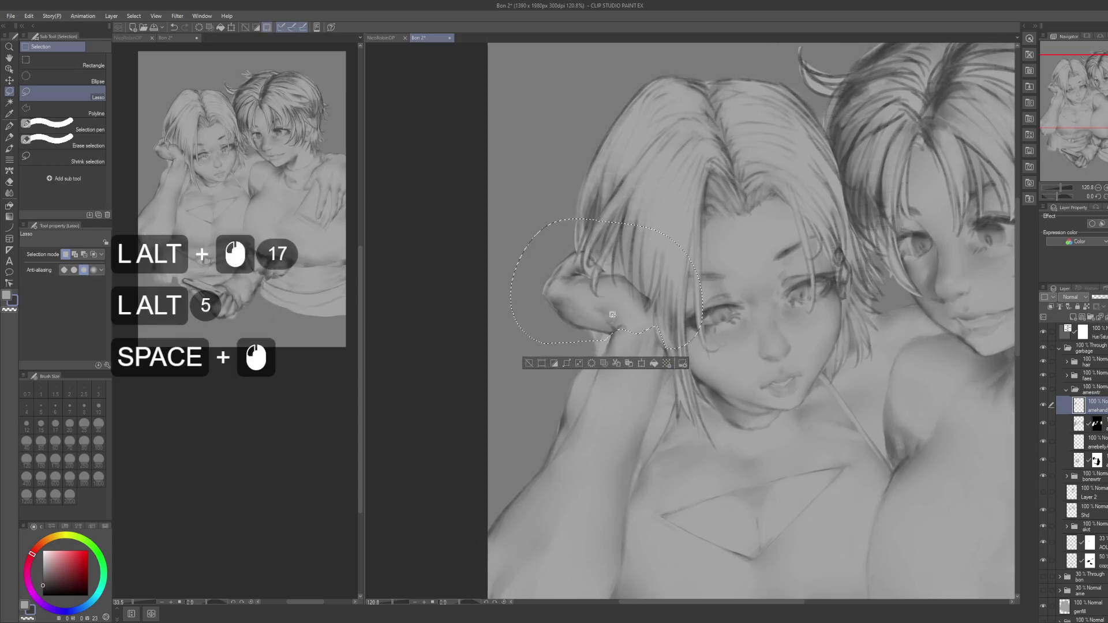
key(ctrl)
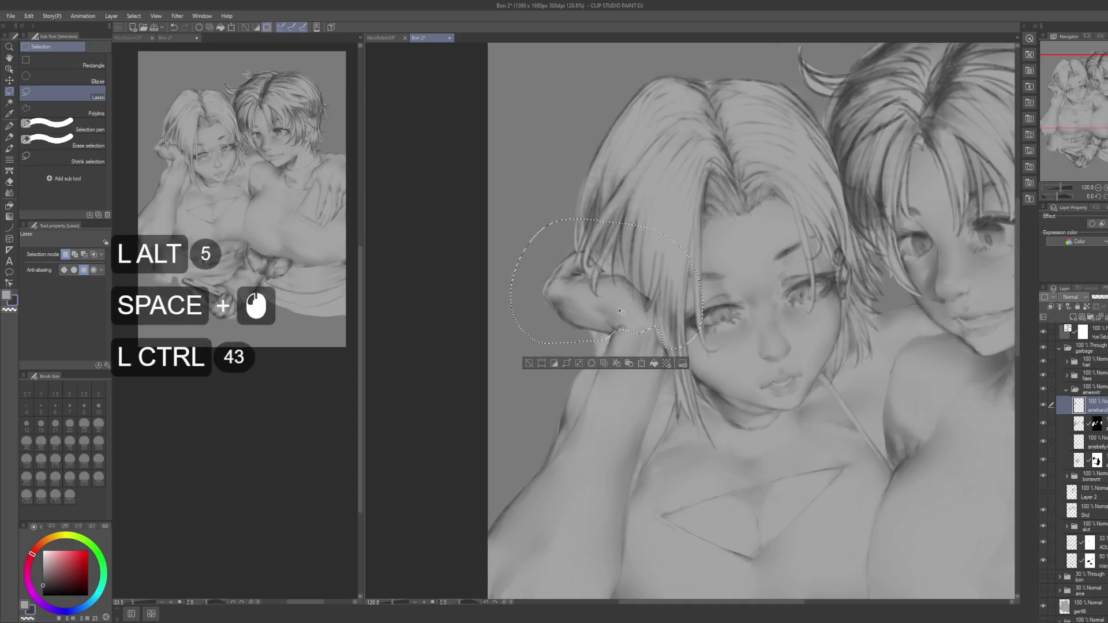
key(ctrl+t)
alt+click(633, 327)
drag(510, 349, 493, 352)
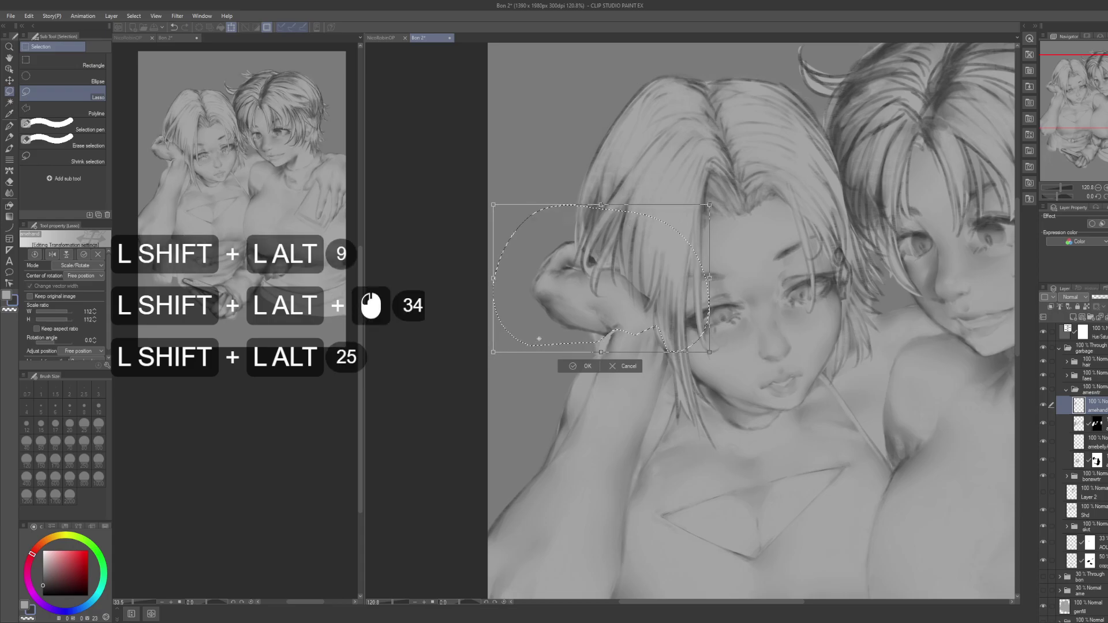
key(ctrl+z)
alt+click(582, 309)
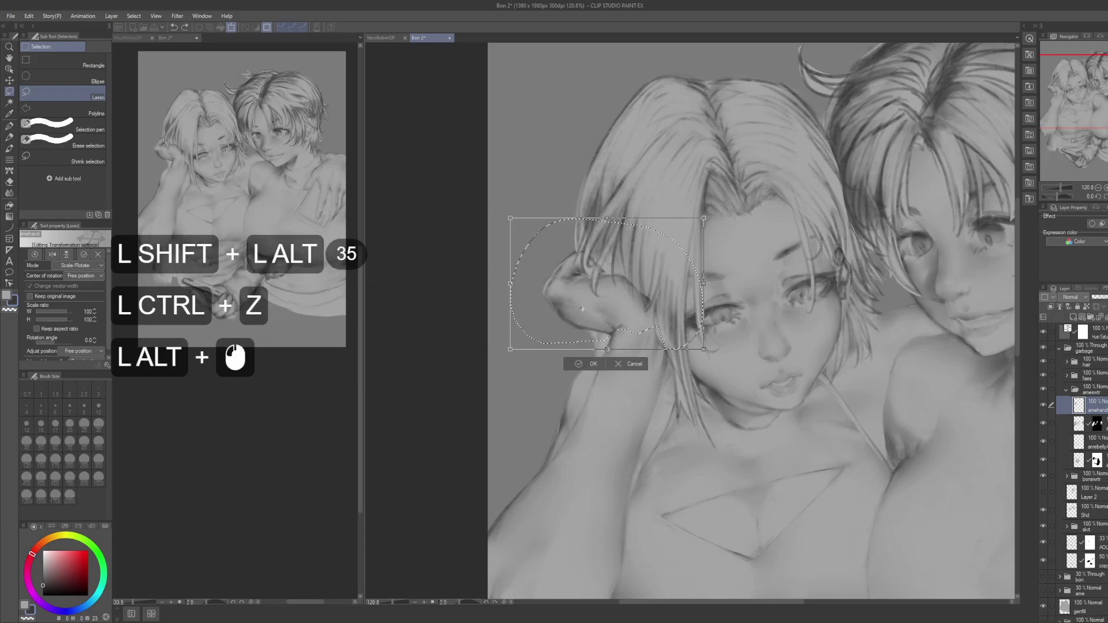
mouse_move(705, 352)
mouse_down()
mouse_move(719, 362)
mouse_move(697, 333)
mouse_up()
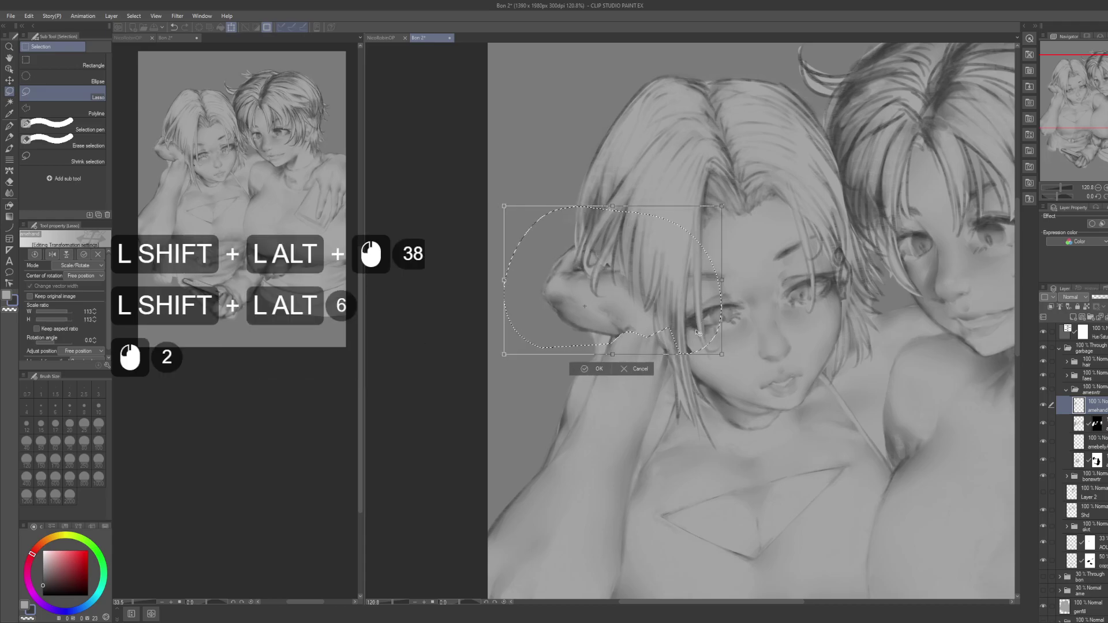
key(Escape)
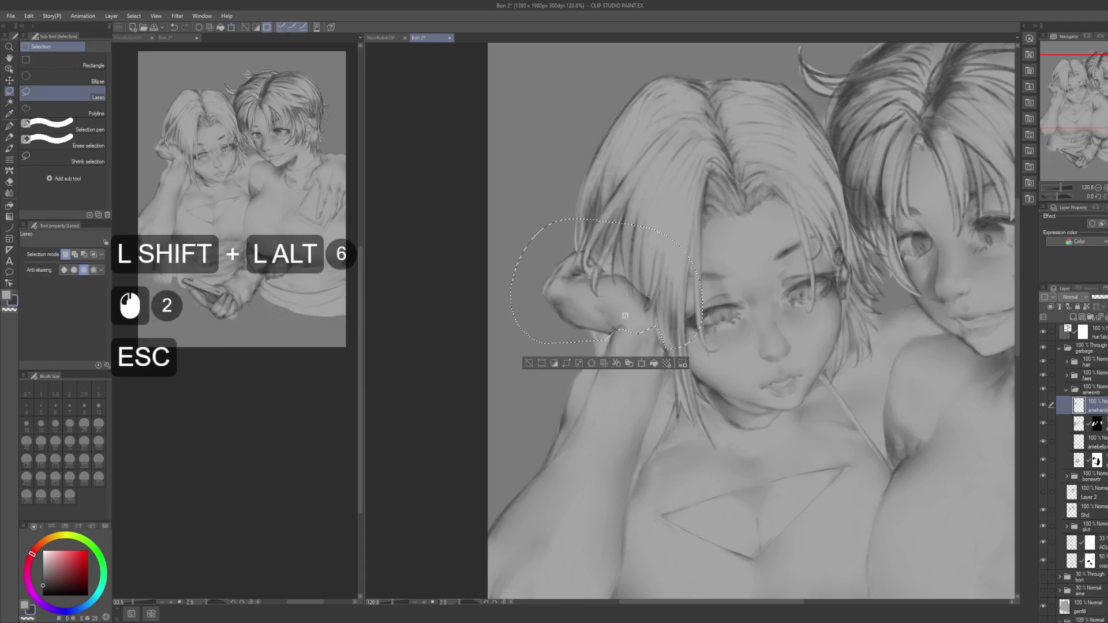
Step: Refine the selection at the wrist, scale the raised hand to 108%, nudge it into place and deselect
mouse_move(610, 337)
mouse_down()
mouse_move(620, 321)
mouse_move(645, 330)
mouse_move(635, 345)
mouse_move(617, 317)
mouse_move(644, 328)
mouse_move(640, 316)
mouse_up()
key(ctrl+z)
key(ctrl+z)
key(ctrl+t)
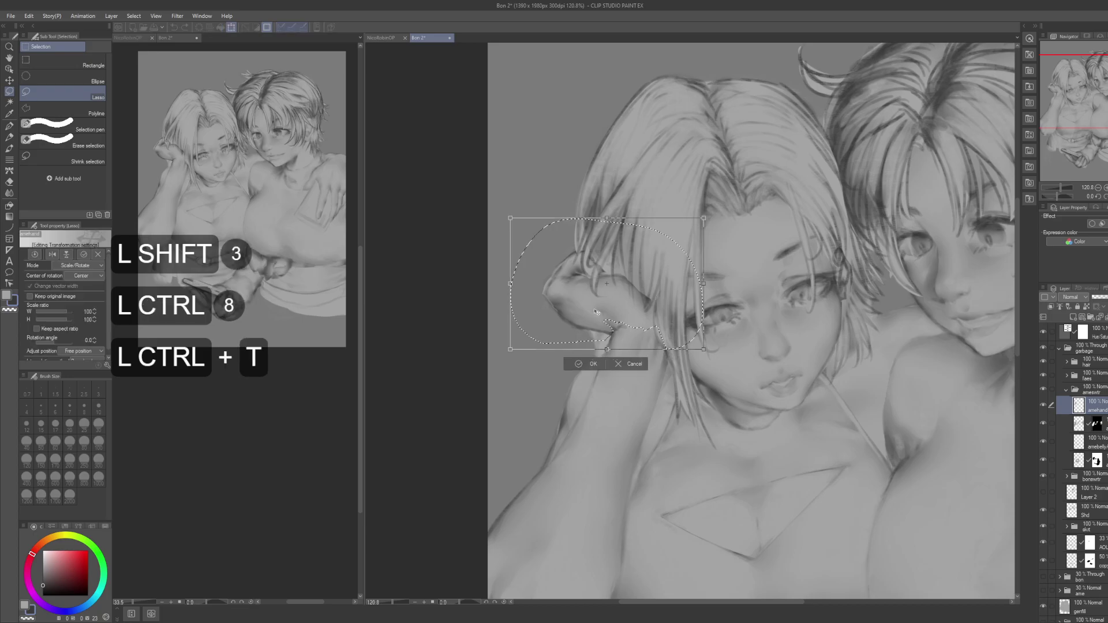
alt+click(682, 315)
drag(704, 349, 713, 357)
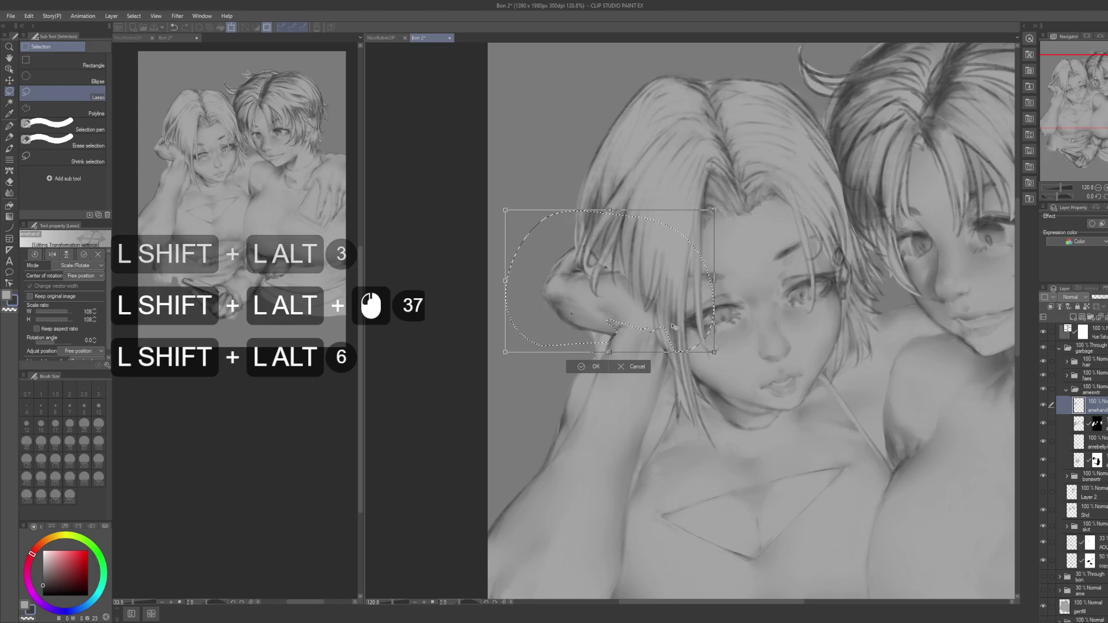
mouse_move(680, 313)
mouse_down()
mouse_move(693, 309)
mouse_move(677, 307)
mouse_up()
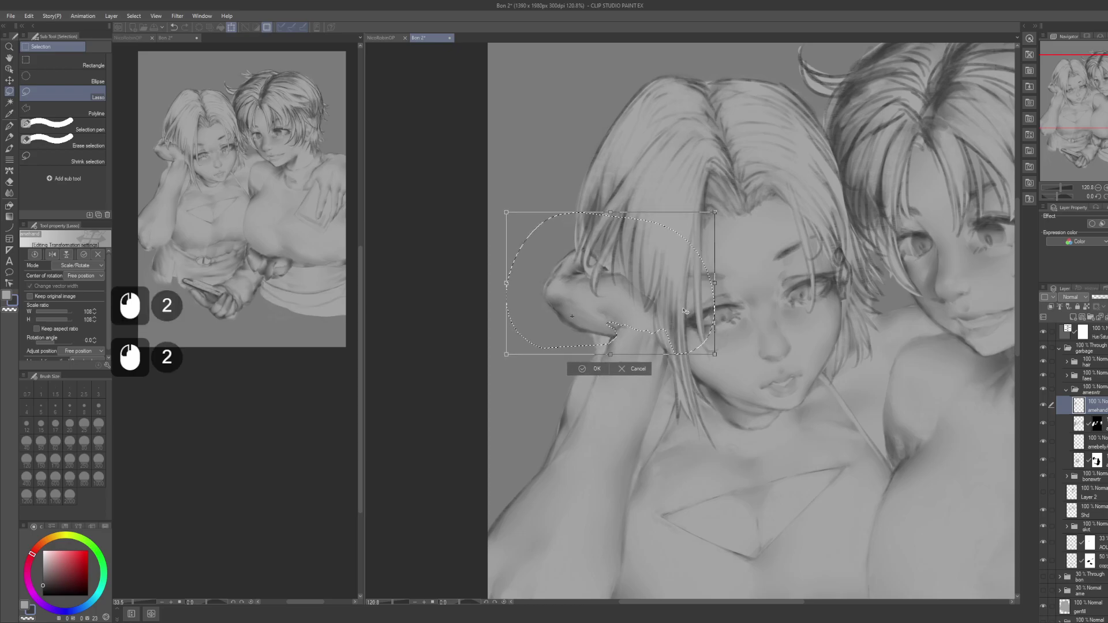
key(Return)
key(ctrl+d)
Step: Paint over the crease where the raised hand meets the wrist with short G-pen strokes in the dark colour
drag(710, 342, 722, 373)
drag(653, 349, 687, 371)
drag(661, 346, 675, 344)
key(p)
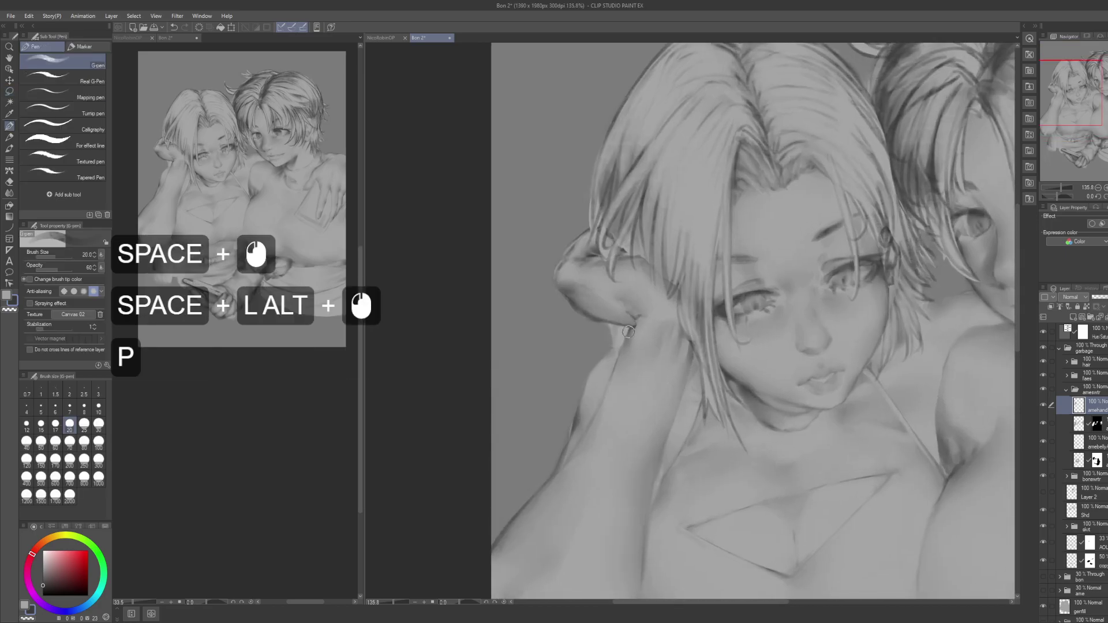
key(x)
key(x)
click(631, 324)
click(631, 324)
click(633, 322)
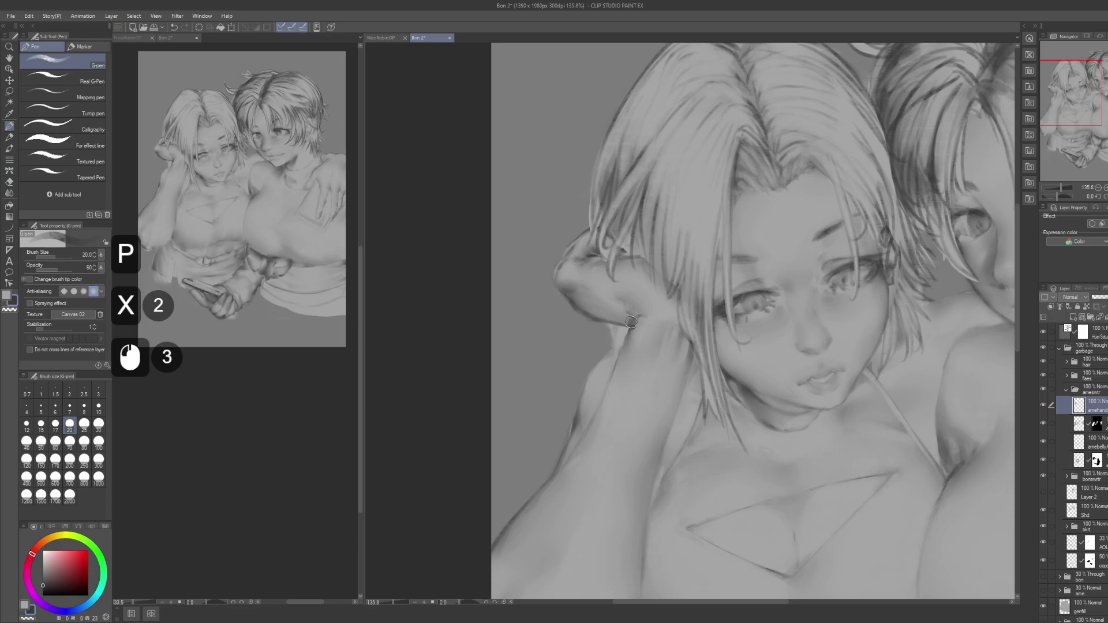
click(633, 322)
Step: Rework the wrist crease and the heel of the raised hand, alternating light and dark G-pen strokes
key(x)
click(634, 321)
click(636, 321)
click(636, 321)
key(x)
click(637, 321)
click(635, 320)
click(633, 319)
key(x)
click(630, 318)
click(627, 317)
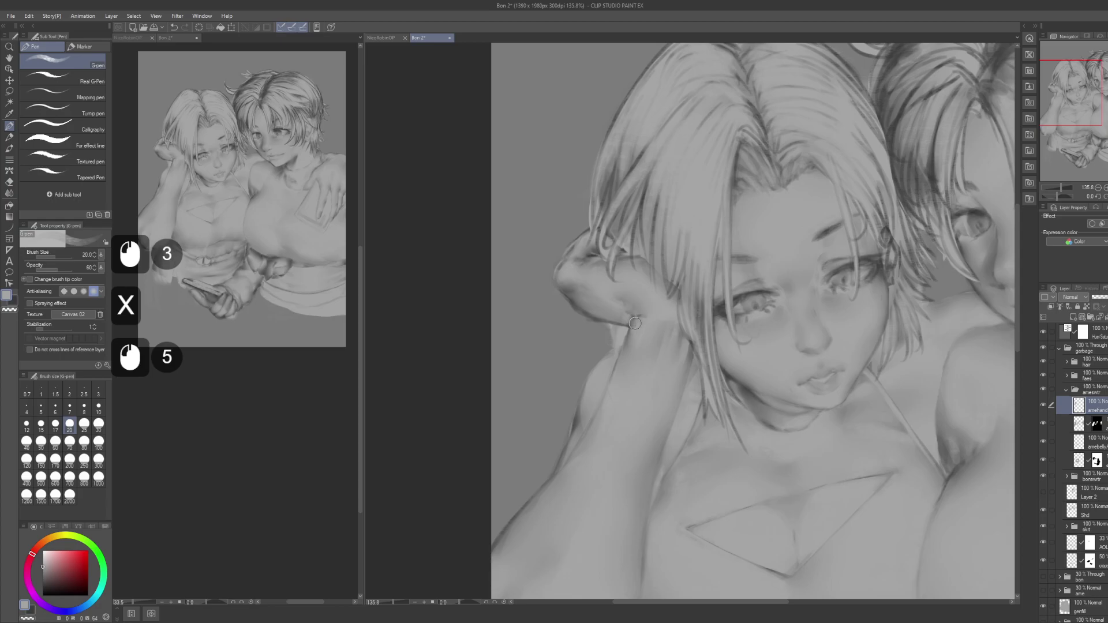
Step: Blur the touched-up seam between the raised hand and the wrist and save the illustration
key(j)
click(642, 327)
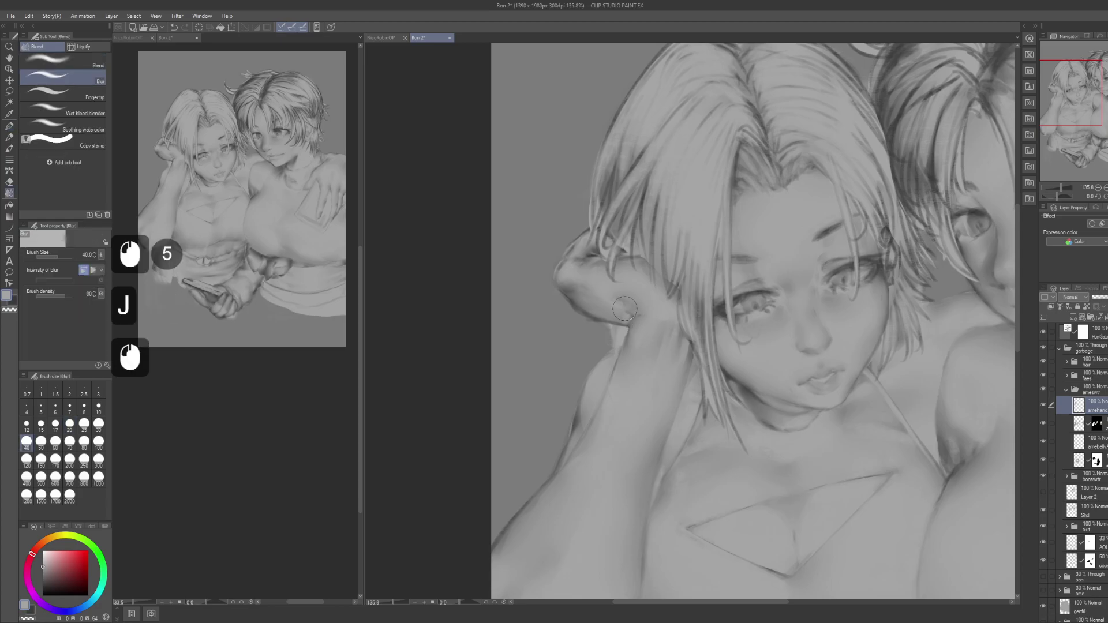
click(625, 309)
key(space)
scroll(690, 307, down, 2)
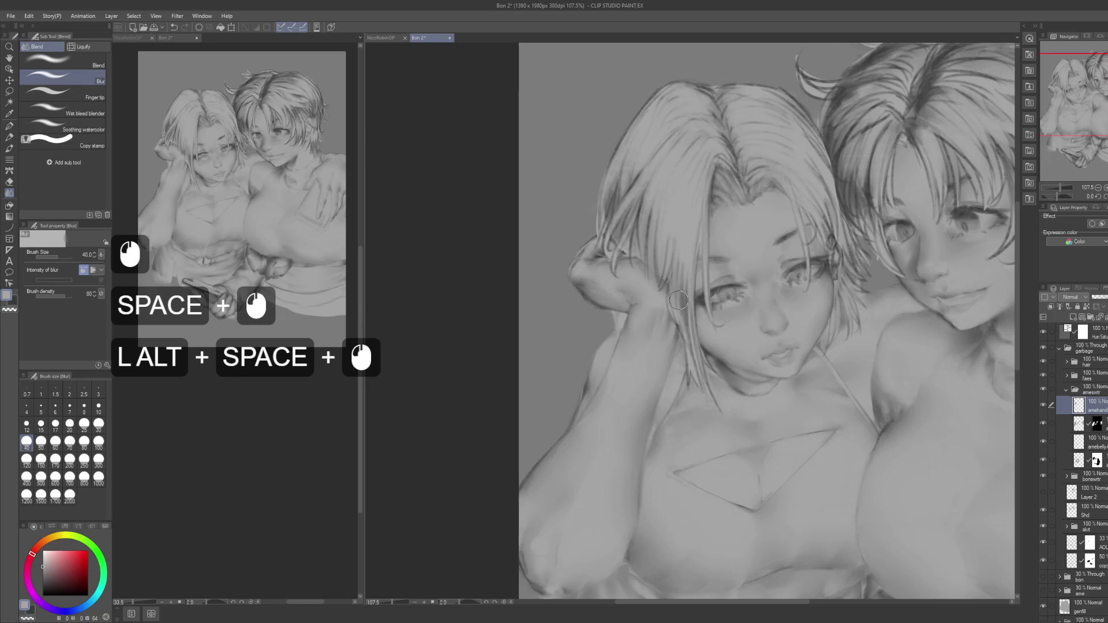
drag(725, 323, 704, 325)
key(ctrl+s)
alt+click(828, 342)
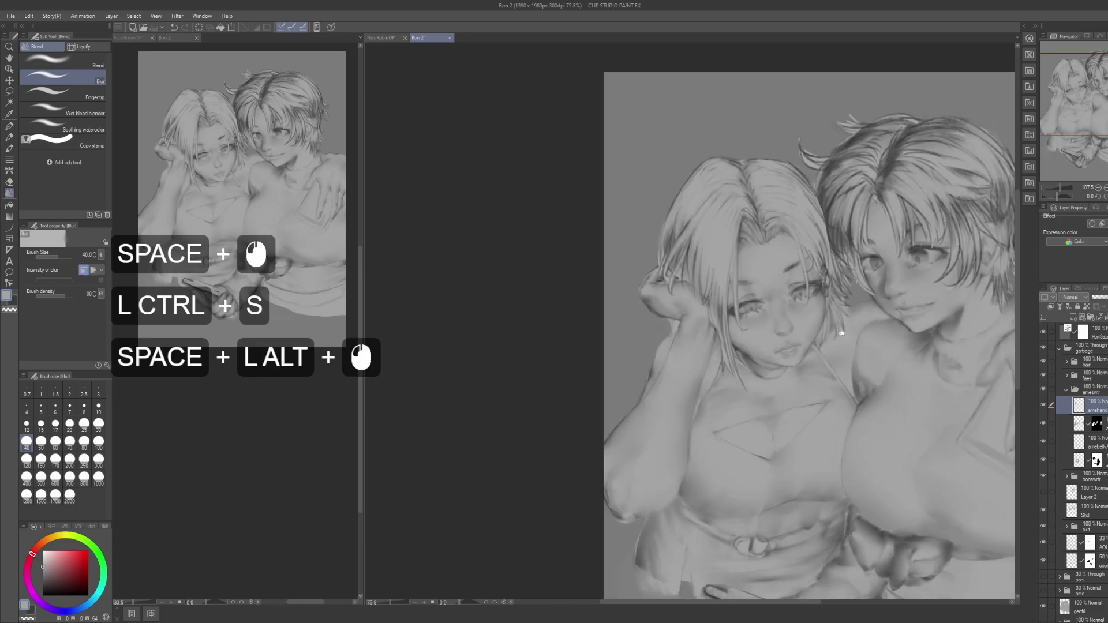
drag(828, 343, 749, 310)
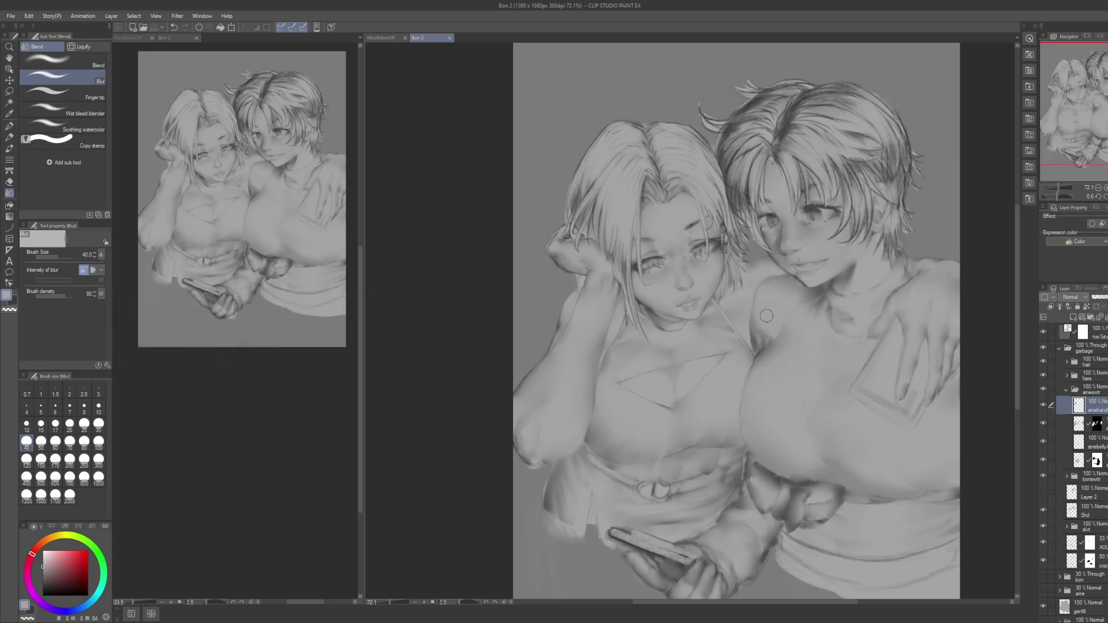
Step: Add a new layer above the hand layer and name it genshd
drag(832, 355, 806, 355)
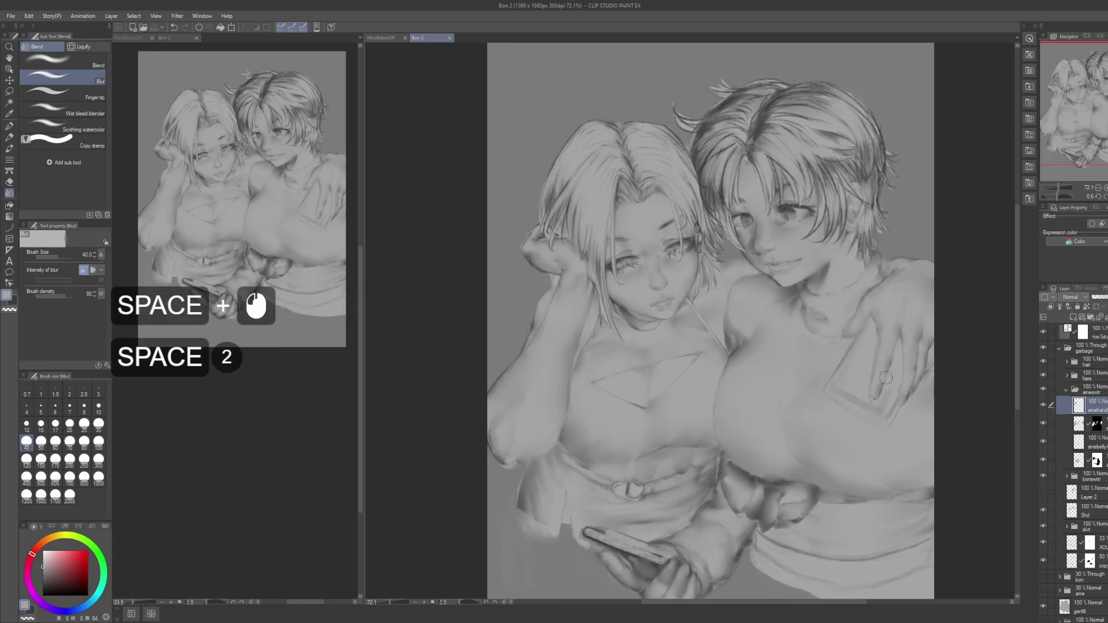
key(ctrl+shift+n)
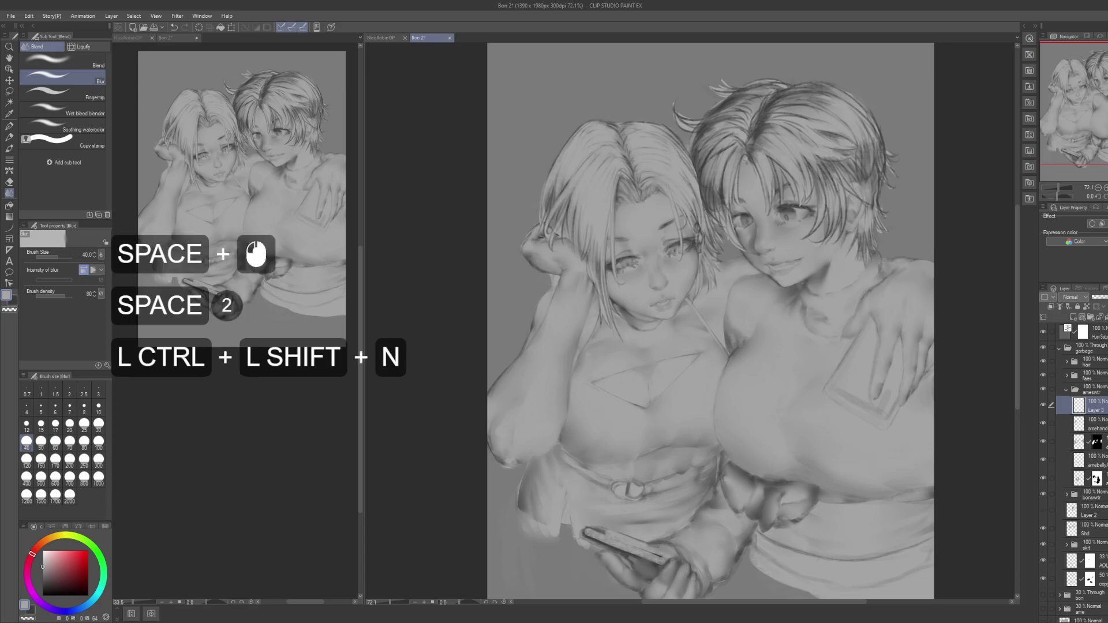
key(F2)
text(genshd)
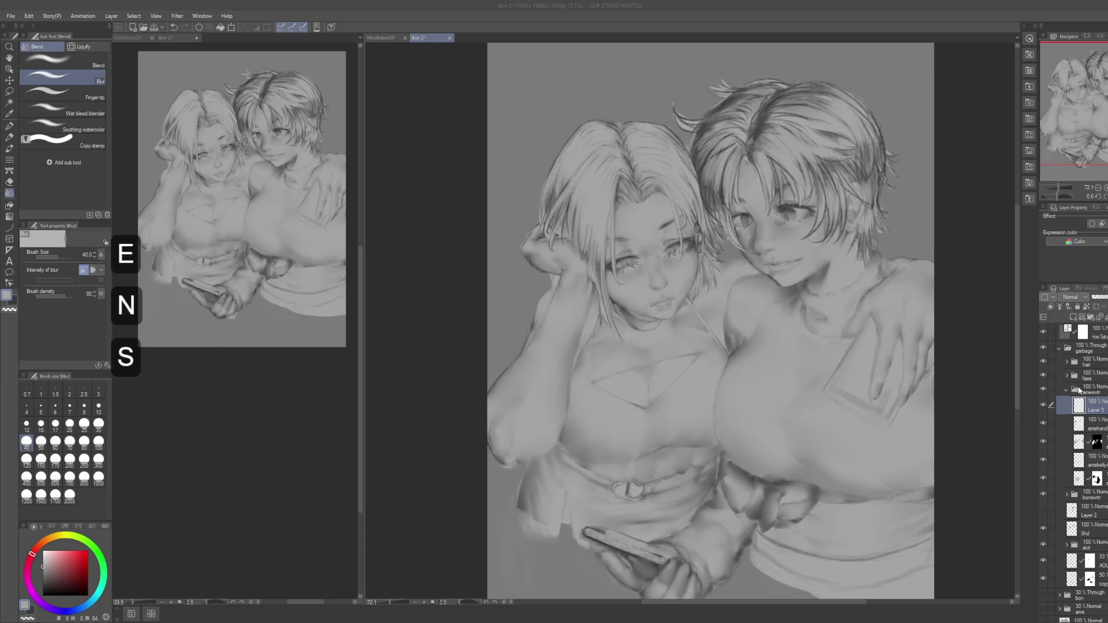
key(Return)
Step: Switch to the dark colour and lasso a shadow area beneath the shorter figure's chin, undoing unwanted selection edits
drag(706, 301, 725, 321)
mouse_move(653, 361)
mouse_down()
mouse_move(666, 357)
mouse_move(669, 371)
mouse_up()
key(x)
click(676, 337)
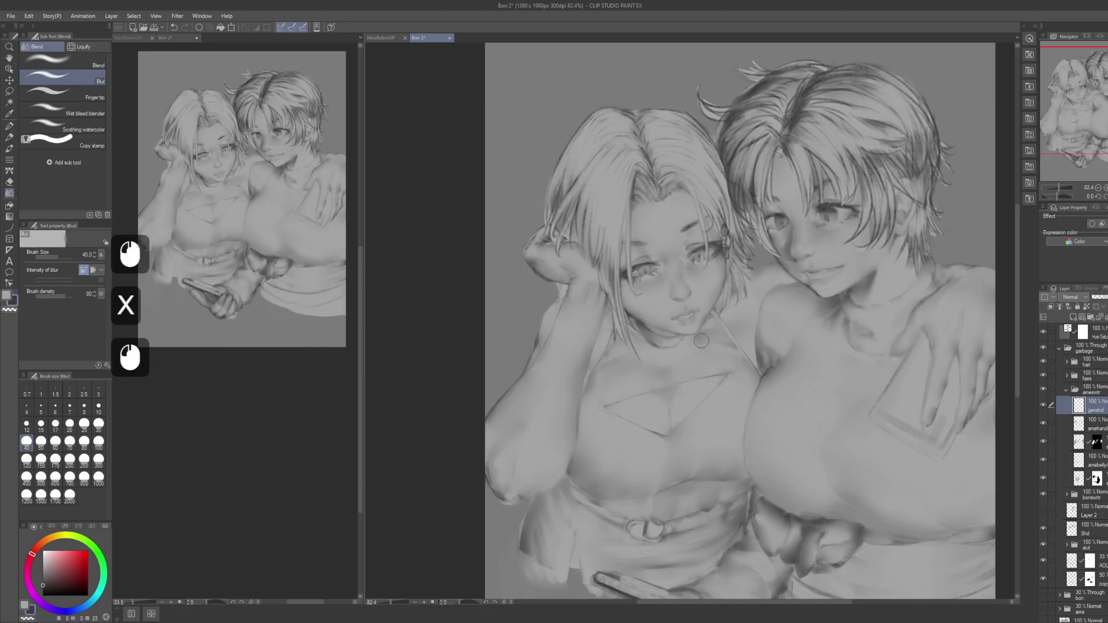
key(p)
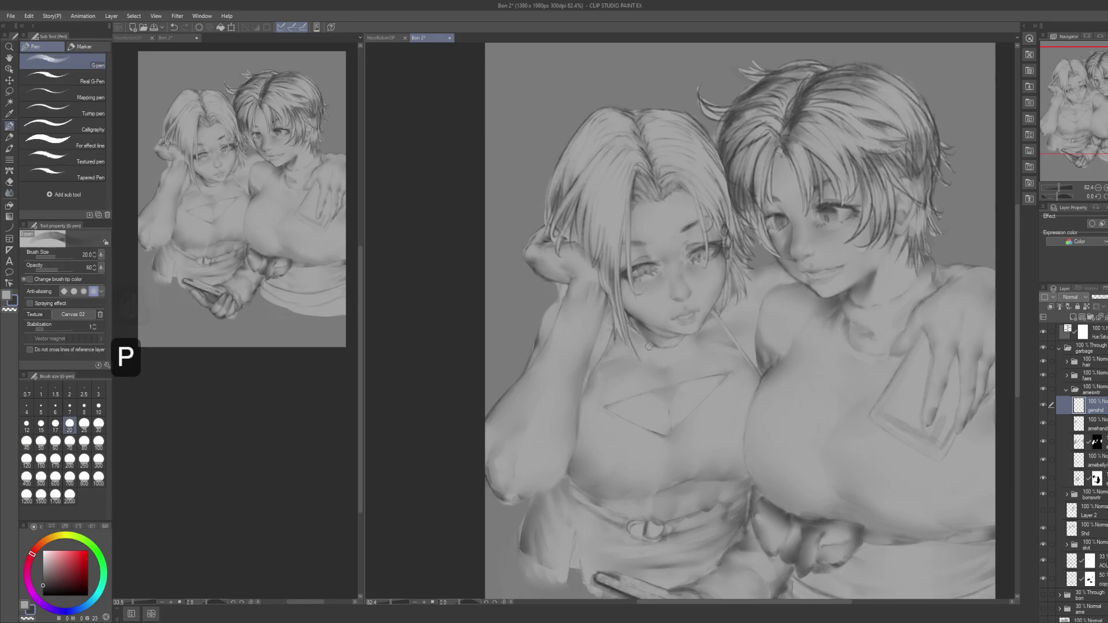
drag(693, 362, 685, 354)
key(m)
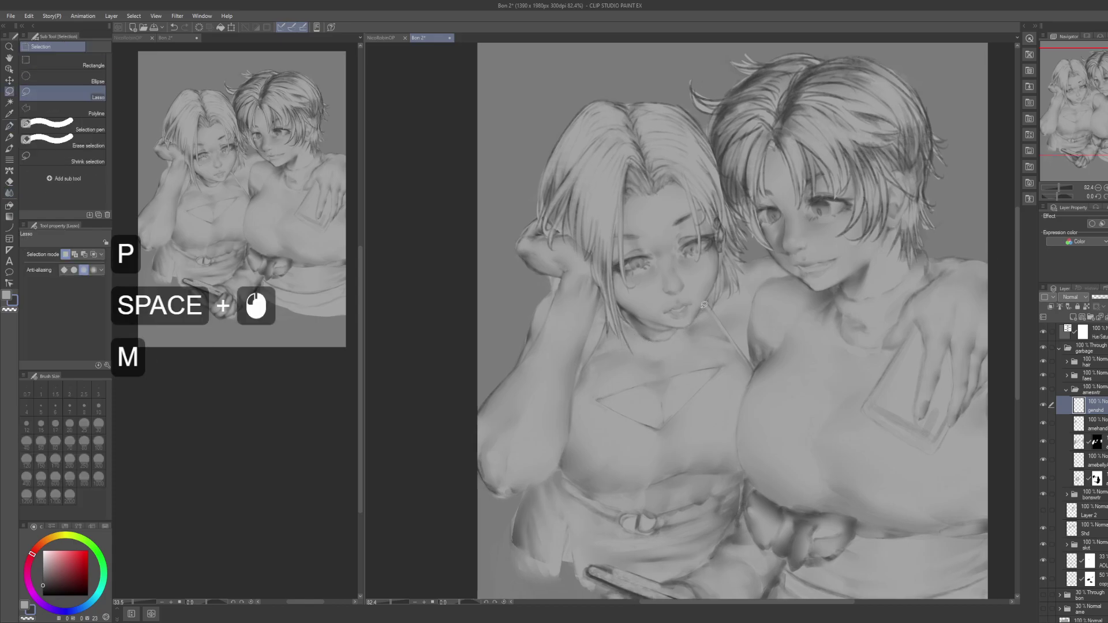
drag(706, 309, 699, 322)
mouse_move(650, 359)
mouse_down()
mouse_move(612, 365)
mouse_move(584, 342)
mouse_move(603, 299)
mouse_up()
mouse_move(659, 334)
mouse_down()
mouse_move(681, 333)
mouse_move(642, 332)
mouse_move(654, 360)
mouse_up()
key(ctrl+alt+z)
key(ctrl+z)
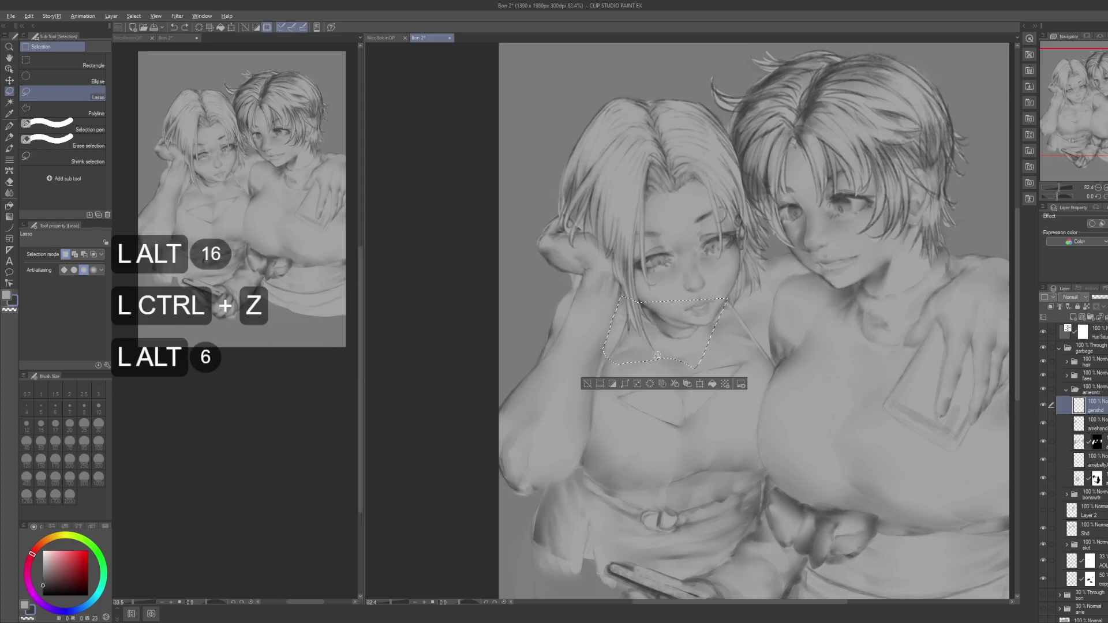
Step: Refine the lasso selection beneath the shorter figure's chin, trimming it along the collar line and the jawline
key(alt+shift)
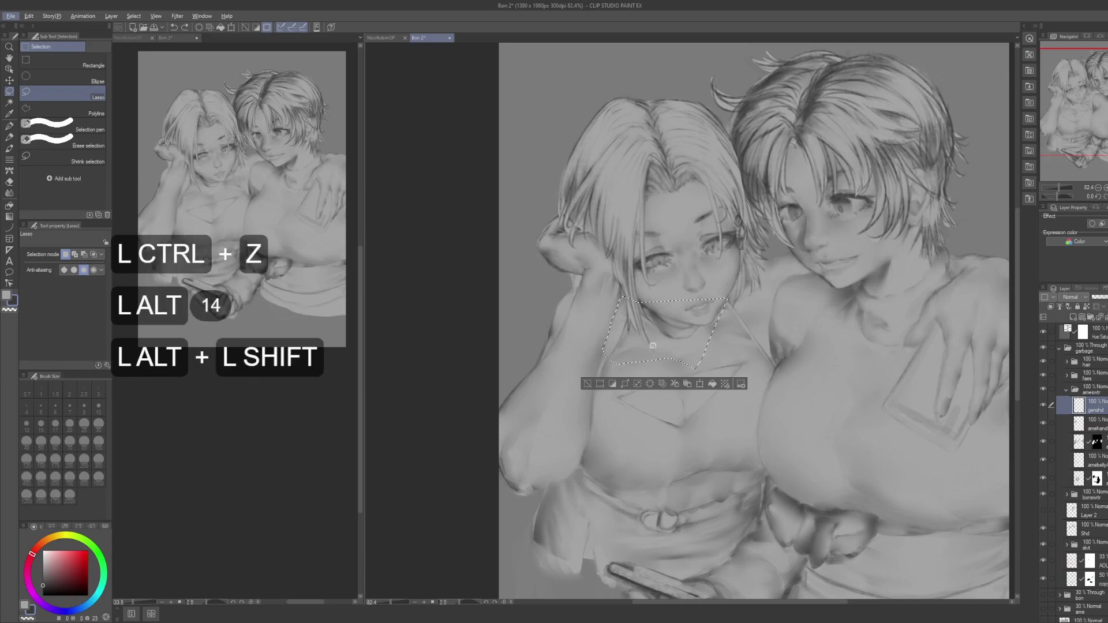
mouse_move(684, 363)
mouse_down()
mouse_move(678, 349)
mouse_move(689, 349)
mouse_move(673, 339)
mouse_up()
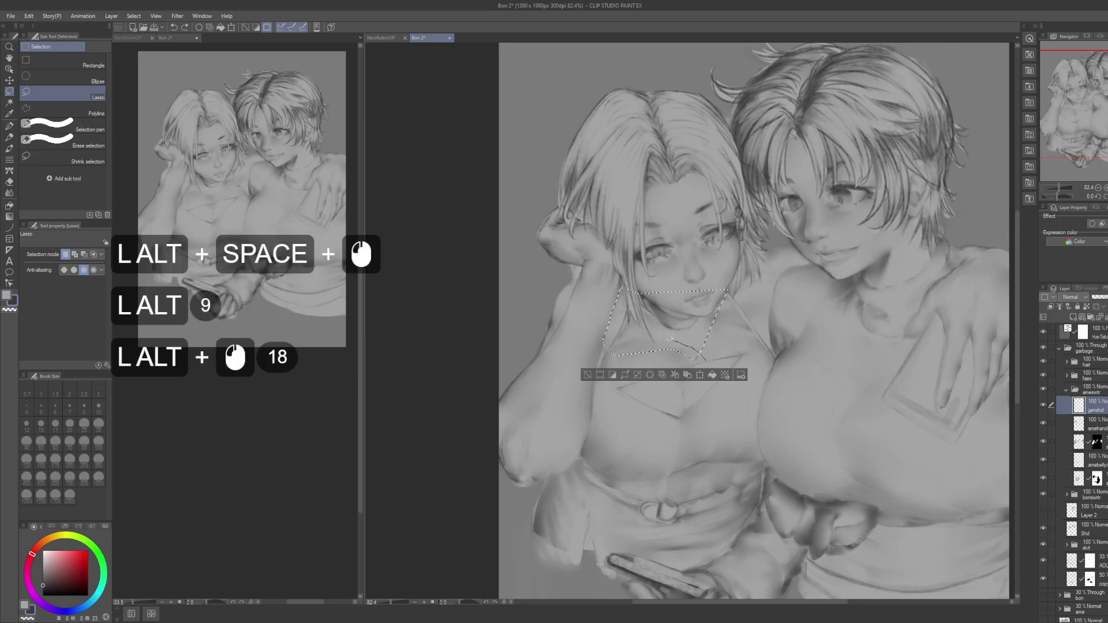
drag(592, 329, 635, 369)
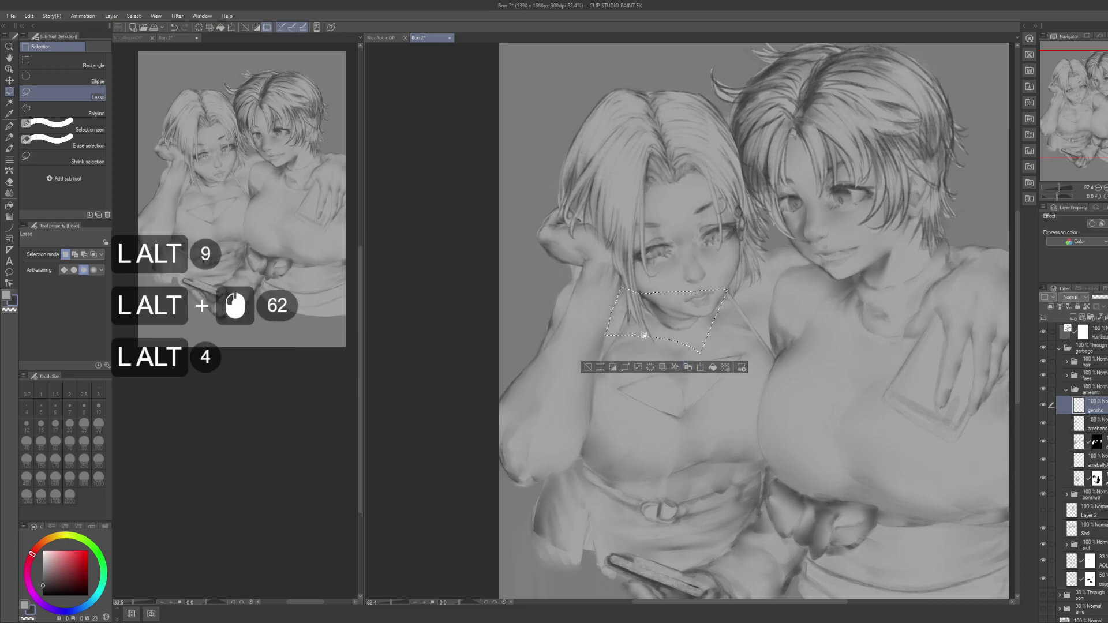
mouse_move(639, 326)
mouse_down()
mouse_move(661, 358)
mouse_move(653, 302)
mouse_up()
key(shift)
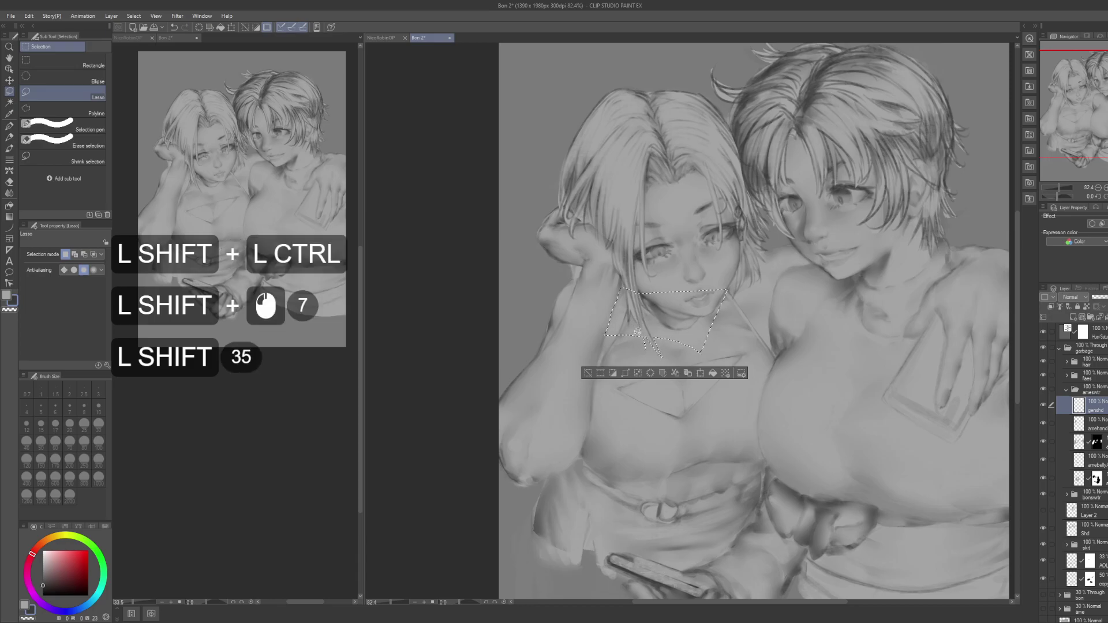
drag(791, 279, 769, 295)
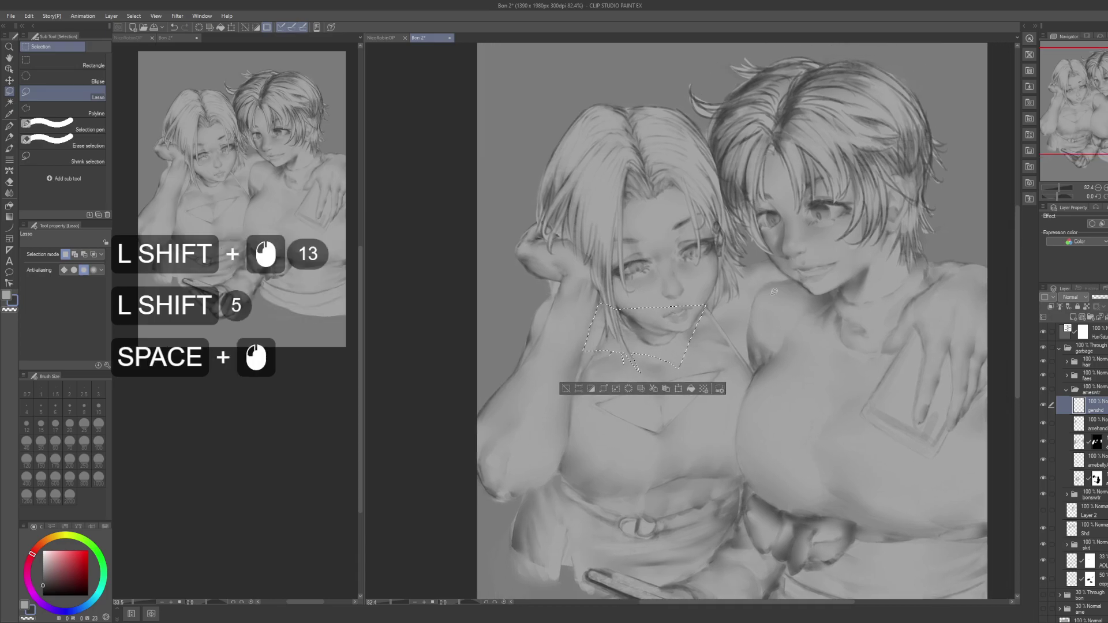
key(alt)
mouse_move(623, 304)
mouse_down()
mouse_move(689, 327)
mouse_move(634, 296)
mouse_up()
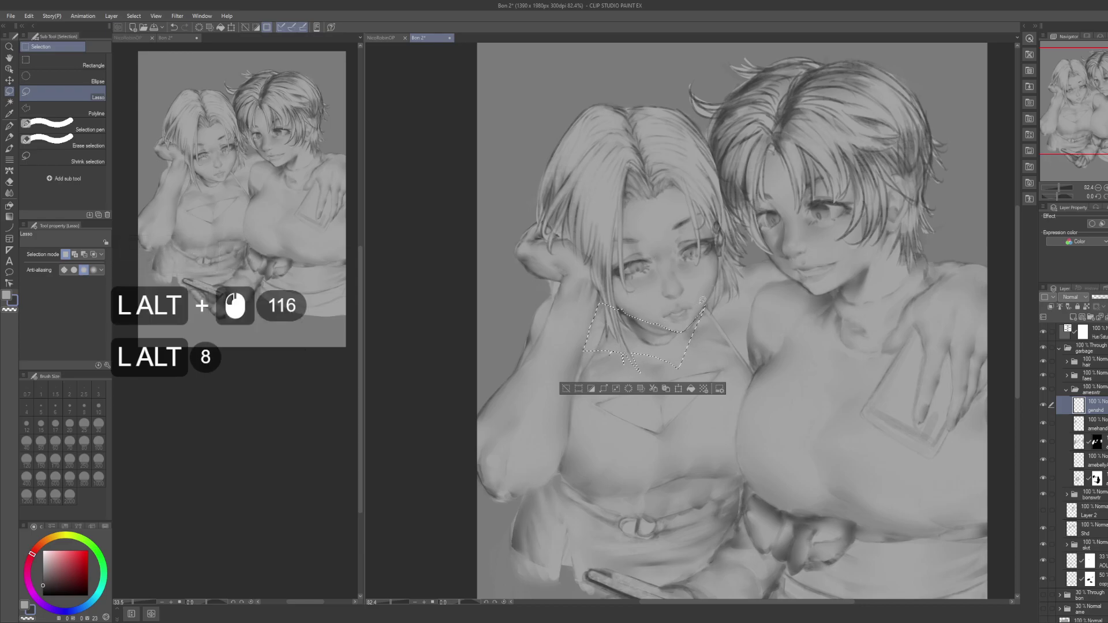
Step: Rename the active shadow layer to castshd
key(F2)
text(cast)
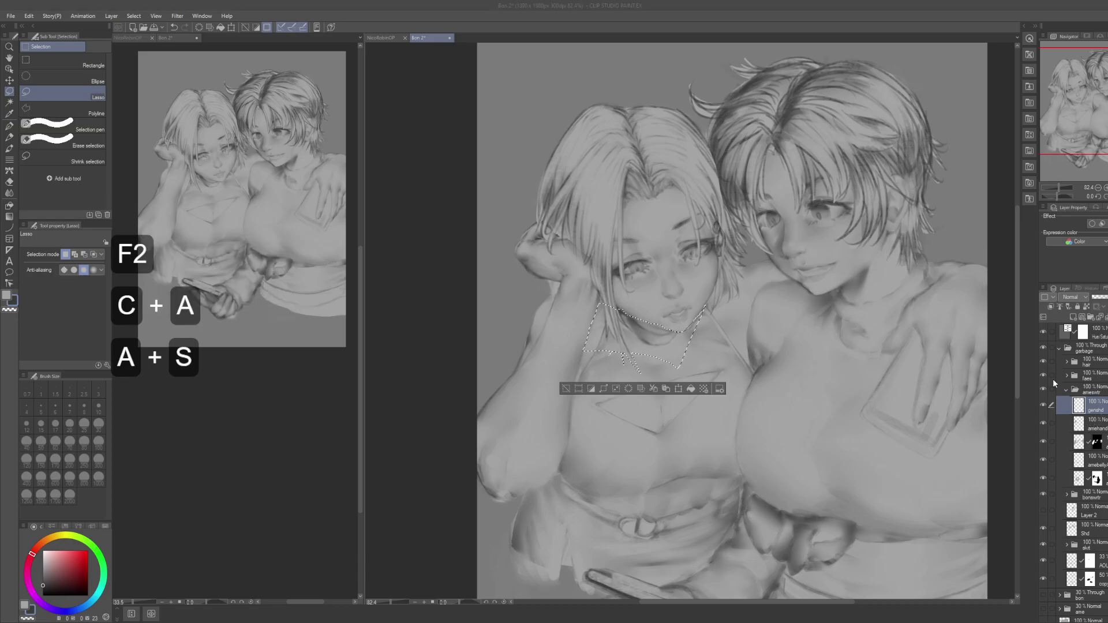
text(shd)
key(Return)
Step: Extend the lasso selection from the neck down the side of the shorter figure's torso to the raised arm's elbow
drag(708, 292, 750, 314)
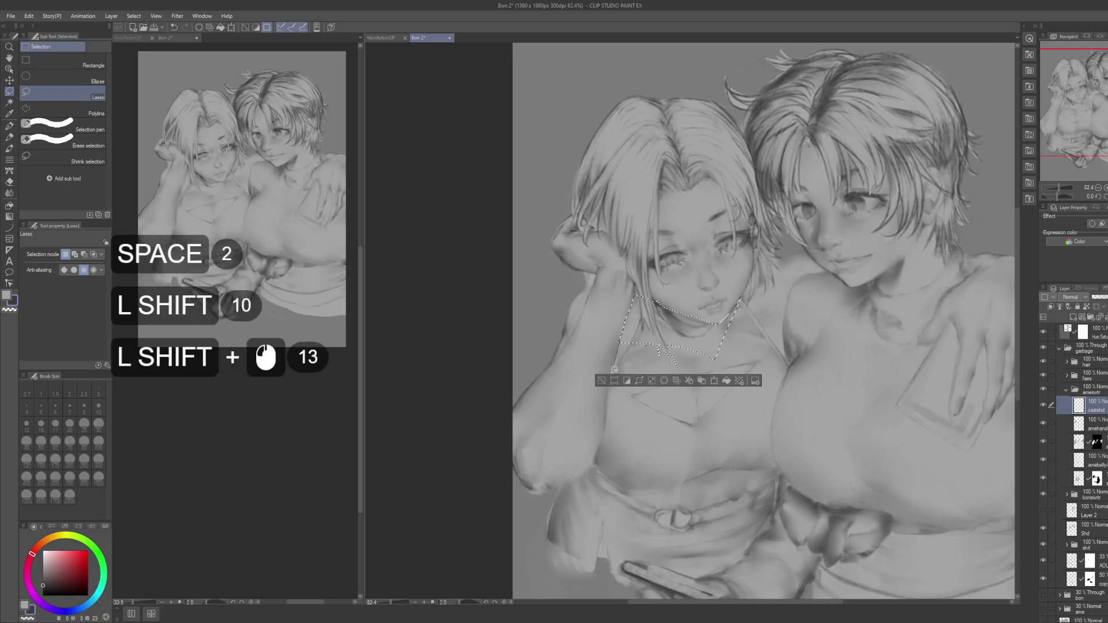
mouse_move(625, 339)
mouse_down()
mouse_move(652, 277)
mouse_move(610, 415)
mouse_move(635, 296)
mouse_move(621, 321)
mouse_up()
alt+click(634, 298)
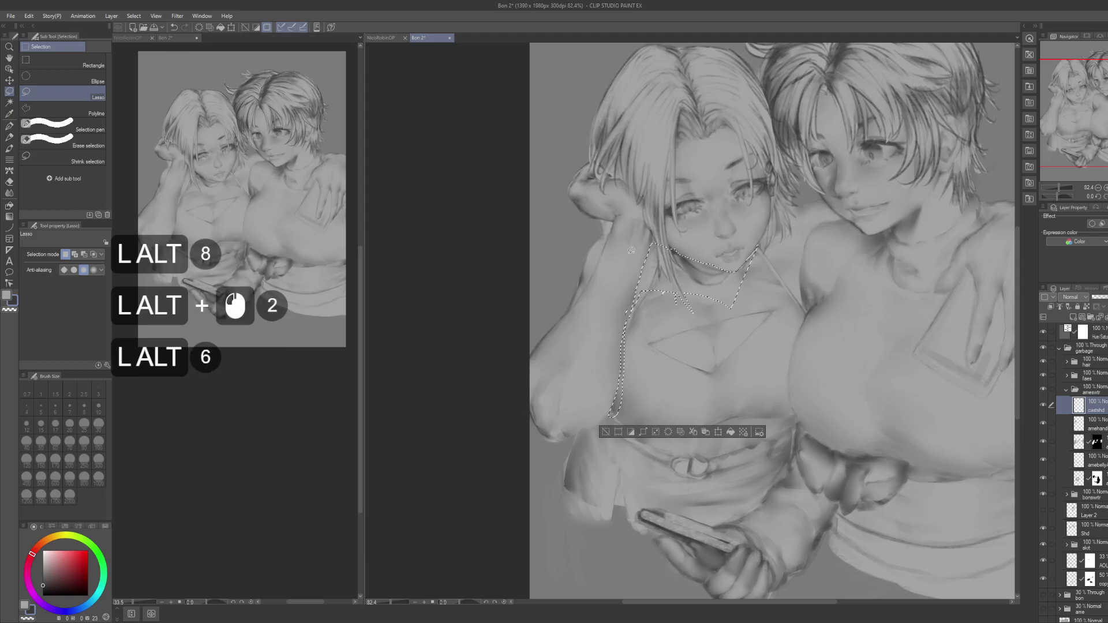
drag(685, 338, 718, 299)
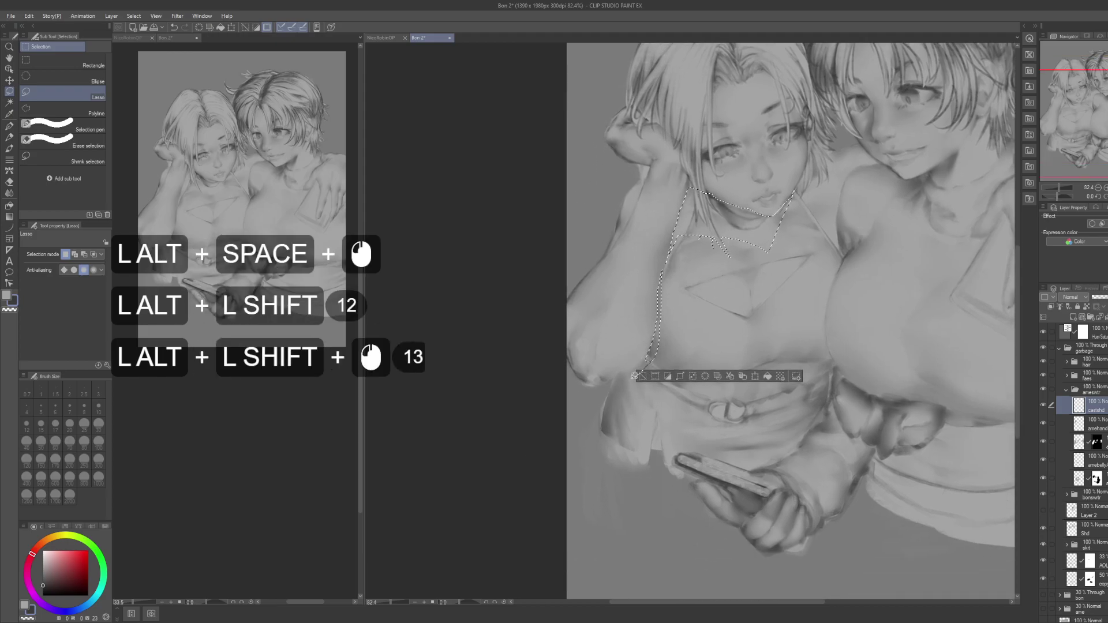
drag(631, 374, 669, 317)
Step: Add shadow areas beneath the shorter figure's chest, along the waist and above the phone to the selection
mouse_move(624, 350)
mouse_down()
mouse_move(672, 371)
mouse_move(624, 351)
mouse_move(693, 358)
mouse_move(735, 344)
mouse_move(695, 364)
mouse_move(711, 349)
mouse_move(755, 347)
mouse_move(756, 363)
mouse_move(722, 366)
mouse_move(720, 307)
mouse_move(740, 310)
mouse_move(728, 357)
mouse_move(720, 320)
mouse_up()
key(ctrl+alt+z)
mouse_move(661, 300)
mouse_down()
mouse_move(706, 287)
mouse_move(700, 319)
mouse_up()
mouse_move(721, 389)
mouse_down()
mouse_move(653, 346)
mouse_move(715, 391)
mouse_up()
drag(720, 275, 694, 378)
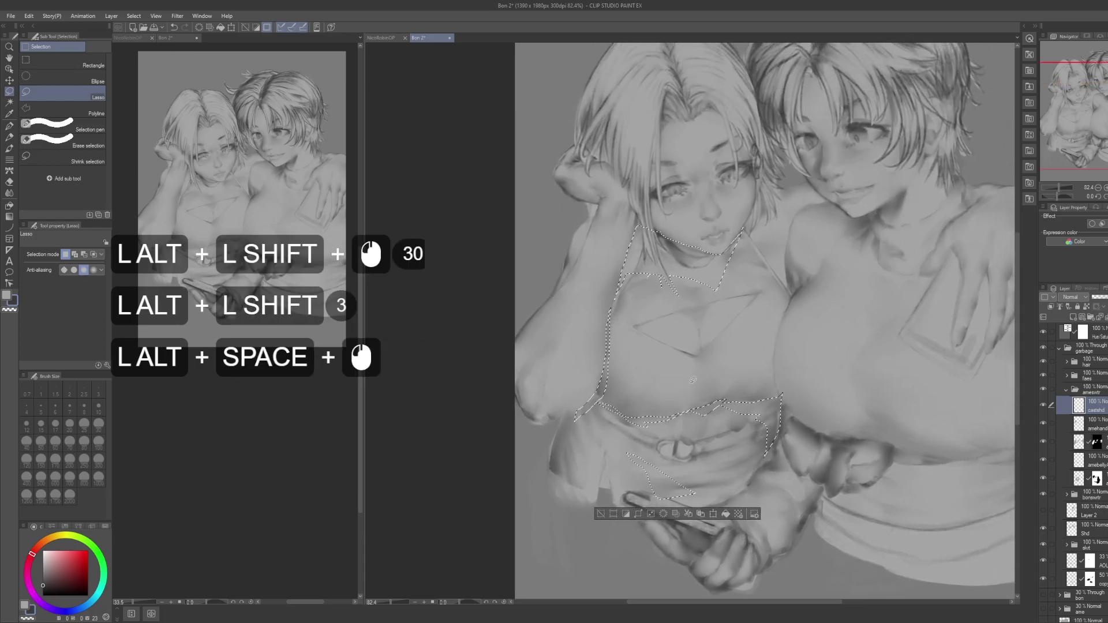
Step: Add strand-shaped shadows beneath the shorter figure's hair beside the neck to the selection, undoing stray lasso edits
drag(683, 250, 647, 331)
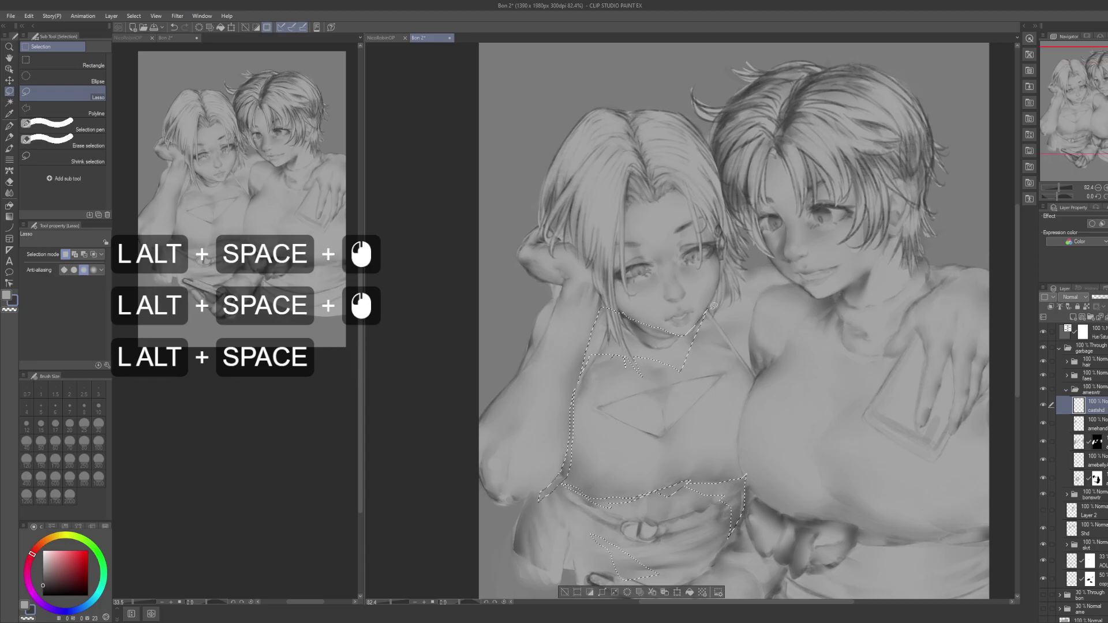
key(alt+shift)
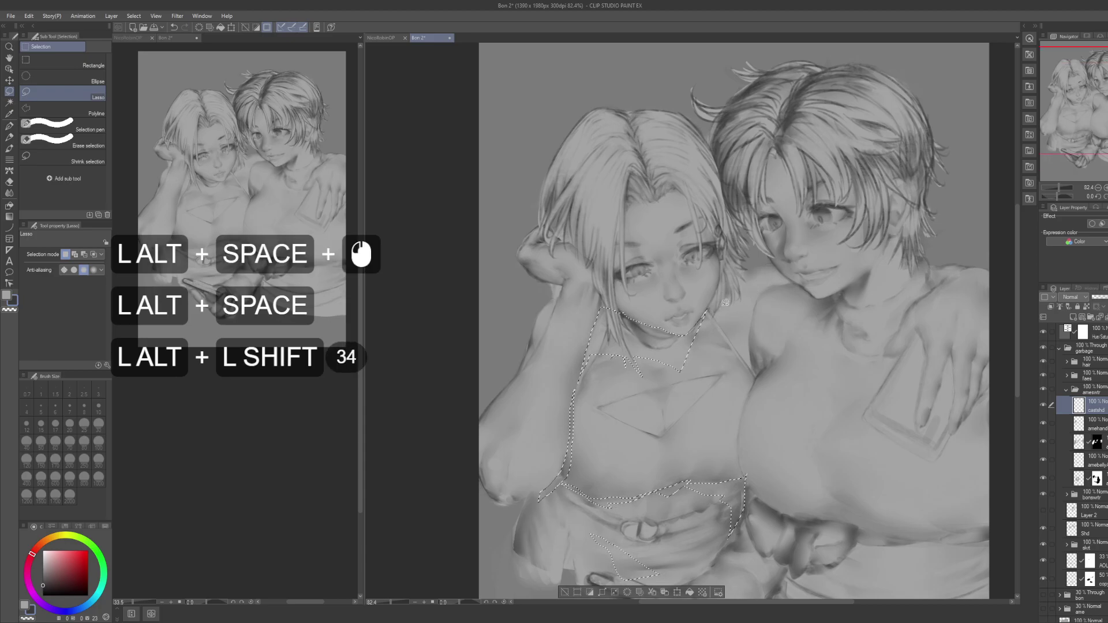
drag(725, 302, 733, 270)
mouse_move(728, 312)
mouse_down()
mouse_move(726, 267)
mouse_move(739, 294)
mouse_move(729, 309)
mouse_move(730, 259)
mouse_move(714, 300)
mouse_up()
key(ctrl+alt+z)
key(ctrl+alt+z)
mouse_move(713, 301)
mouse_down()
mouse_move(710, 327)
mouse_move(721, 272)
mouse_move(713, 308)
mouse_move(763, 276)
mouse_move(740, 287)
mouse_move(740, 307)
mouse_move(741, 252)
mouse_move(746, 285)
mouse_move(756, 248)
mouse_move(742, 278)
mouse_move(741, 234)
mouse_move(751, 266)
mouse_move(737, 269)
mouse_move(751, 275)
mouse_move(750, 236)
mouse_move(768, 252)
mouse_move(713, 273)
mouse_up()
key(ctrl+alt+z)
key(ctrl+alt+z)
key(ctrl+alt+z)
Step: Fill the selection with a foreground-to-background gradient in the dark tone, deselect it and lower the castshd layer's opacity
drag(781, 255, 757, 283)
key(g)
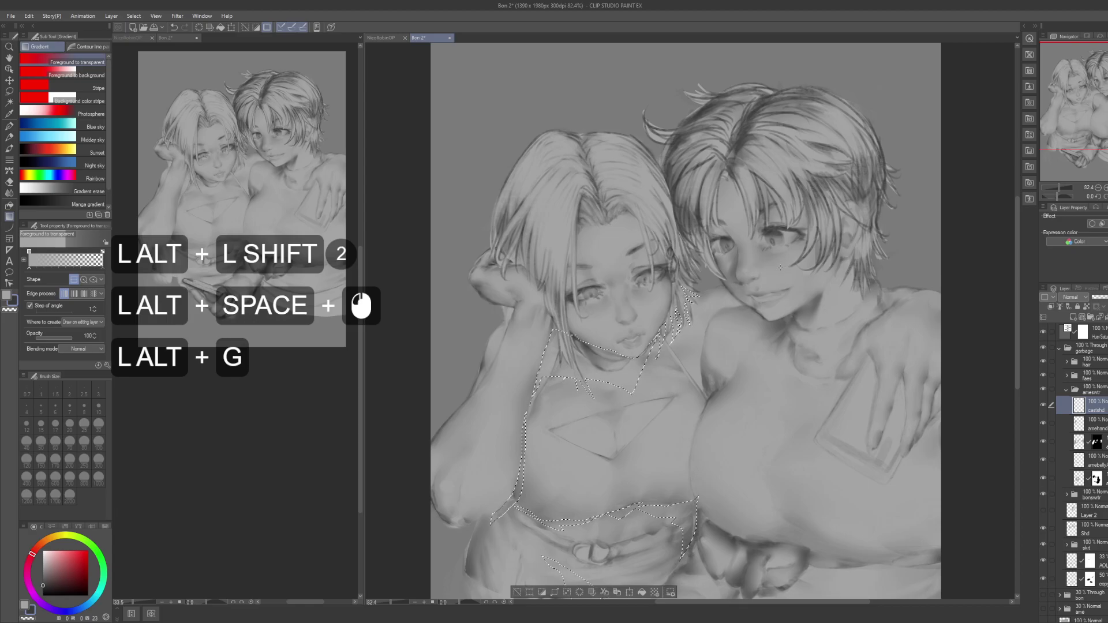
key(period)
drag(786, 257, 824, 285)
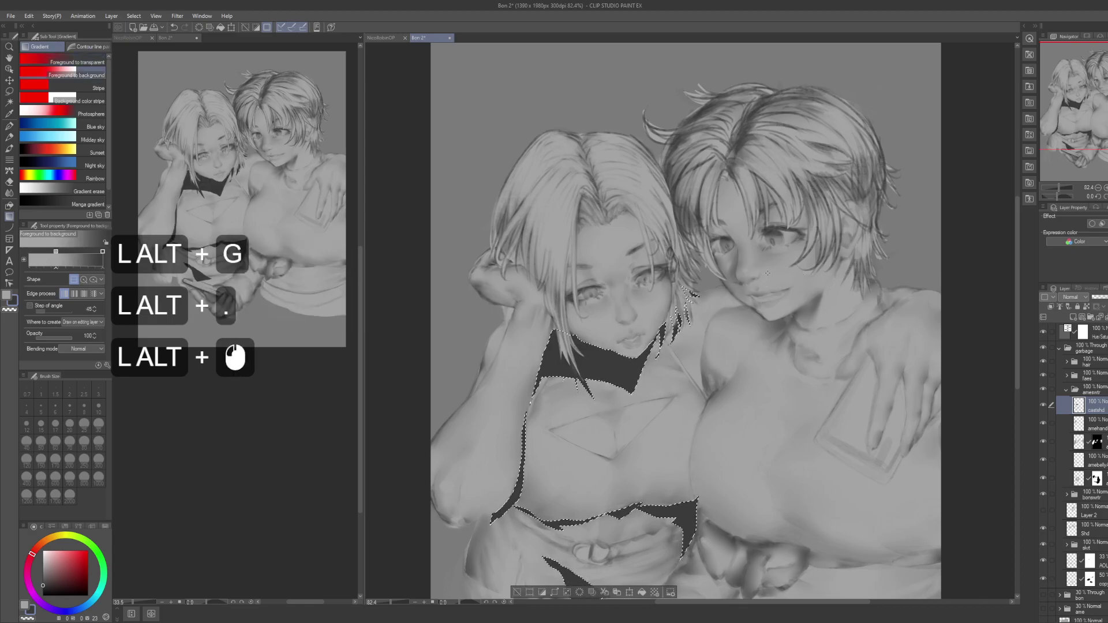
key(ctrl+alt+d)
drag(753, 332, 757, 278)
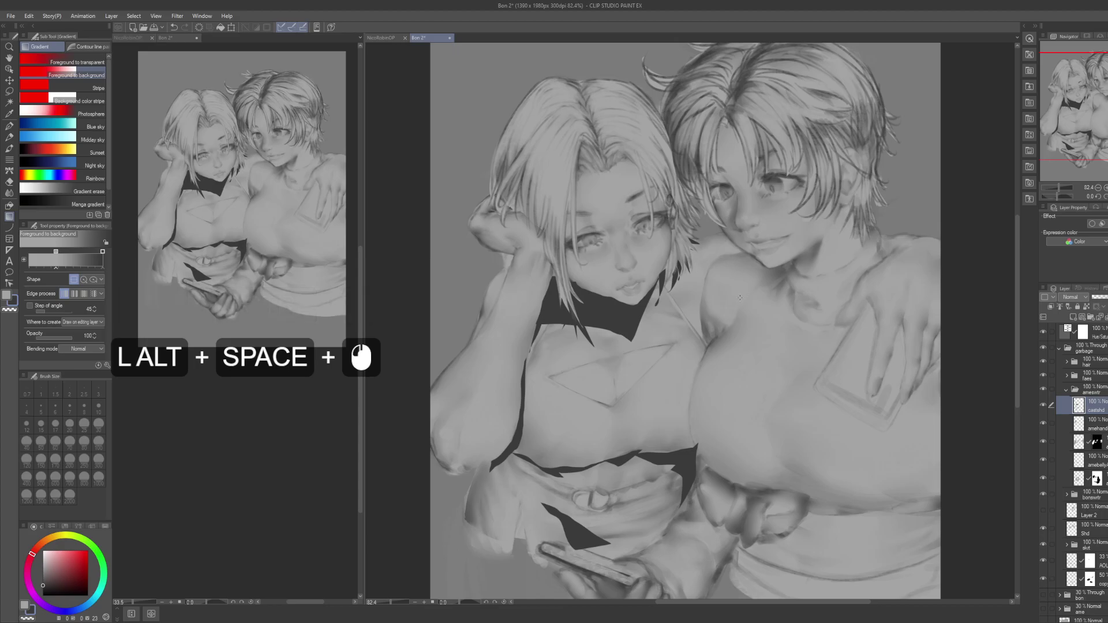
alt+click(1105, 301)
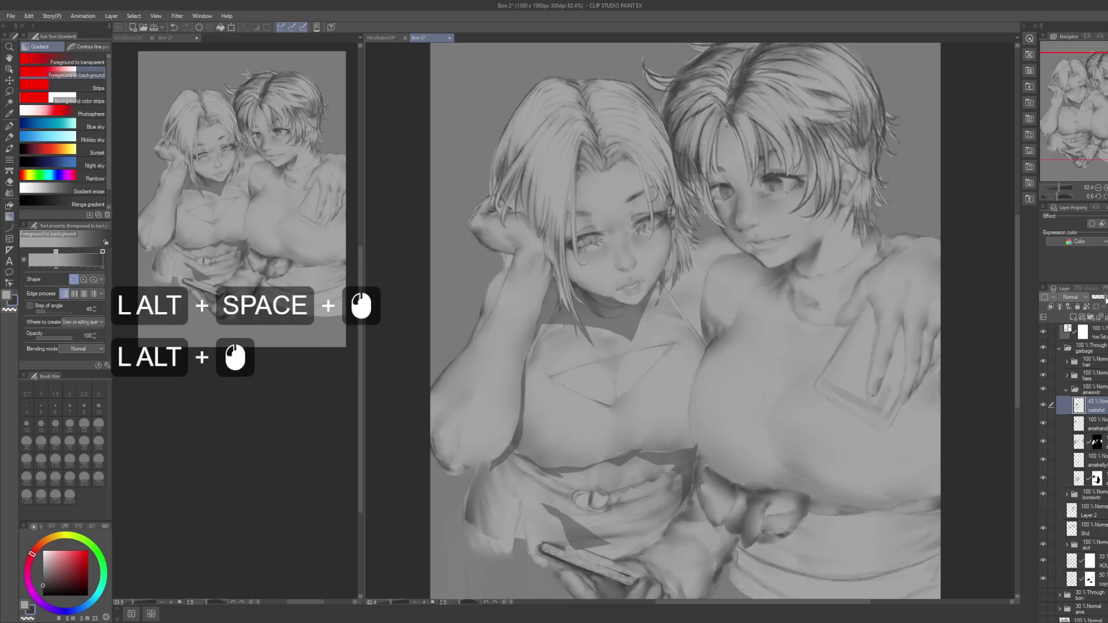
Step: Lasso the shorter figure's cheek along the hair-side jawline, redoing failed outlines, and delete the cast shadow spilling onto it
drag(623, 314, 655, 312)
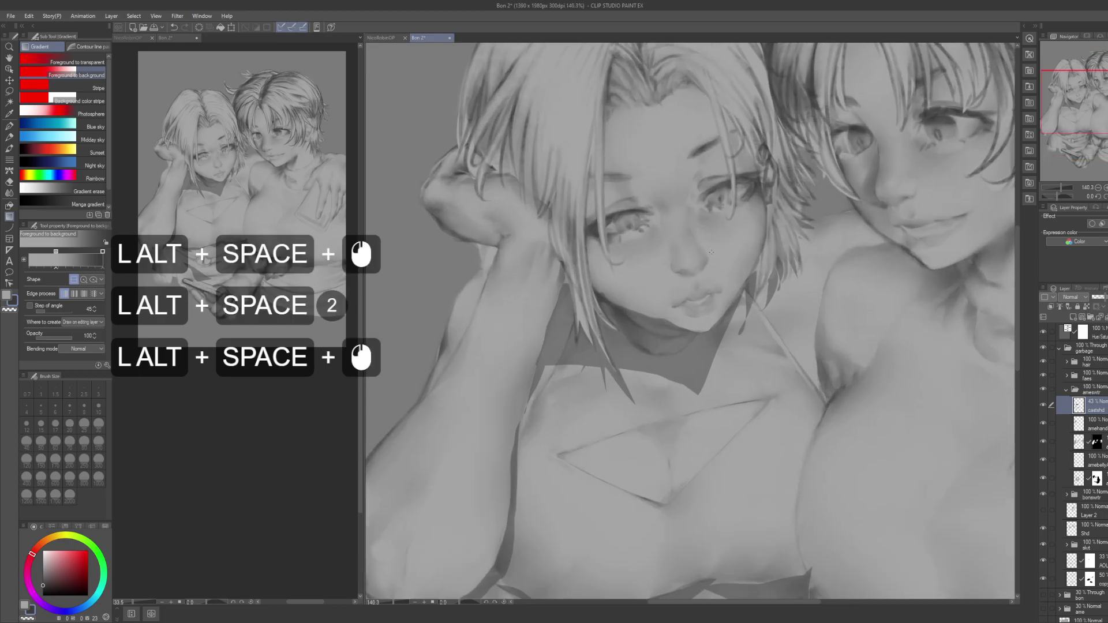
key(m)
drag(710, 251, 753, 285)
mouse_move(652, 240)
mouse_down()
mouse_move(693, 289)
mouse_move(680, 285)
mouse_up()
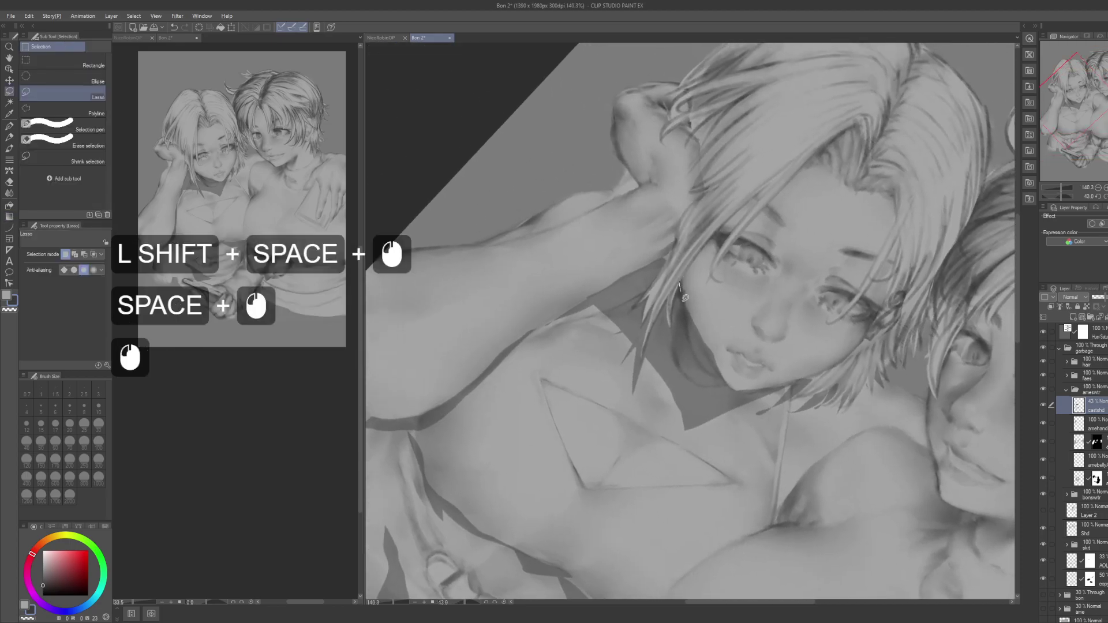
drag(697, 333, 697, 334)
key(ctrl+z)
drag(686, 283, 699, 336)
key(ctrl+z)
key(ctrl+z)
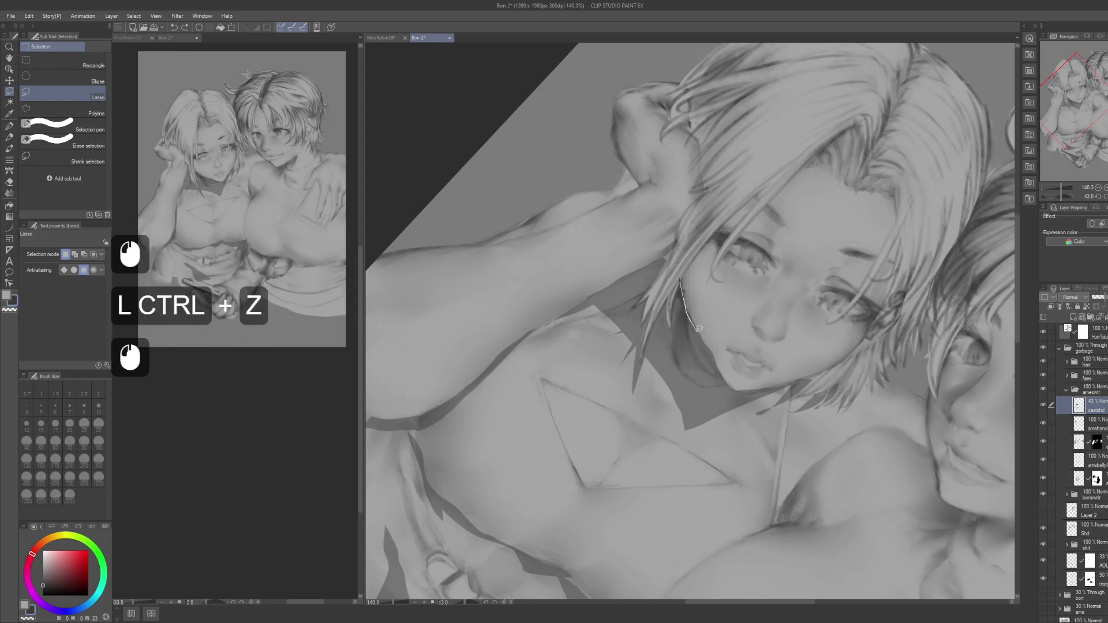
drag(727, 378, 725, 250)
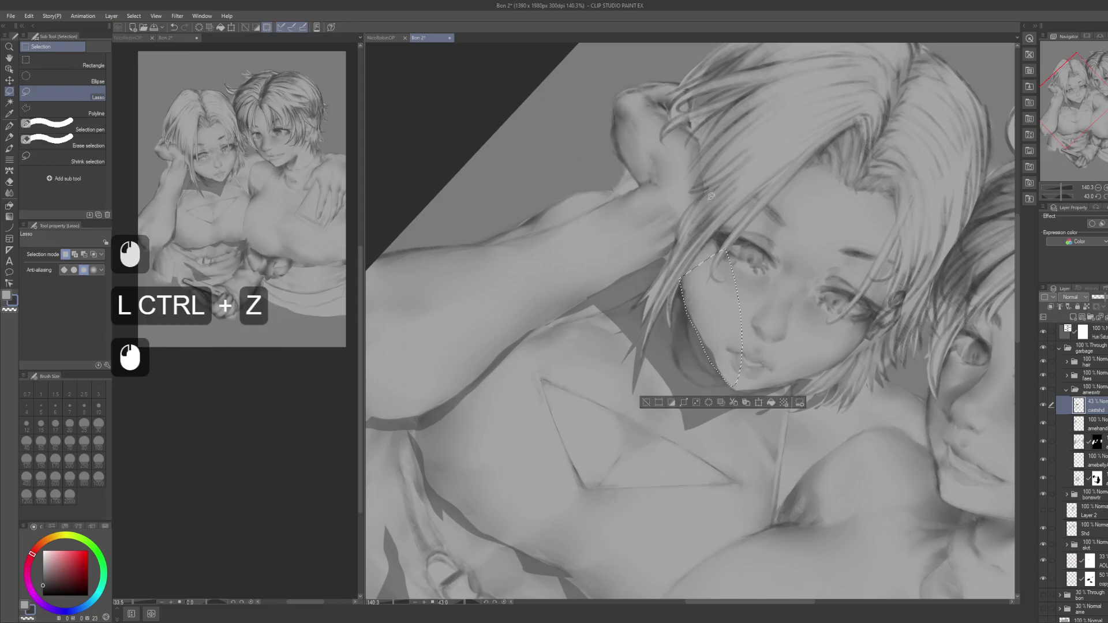
key(Delete)
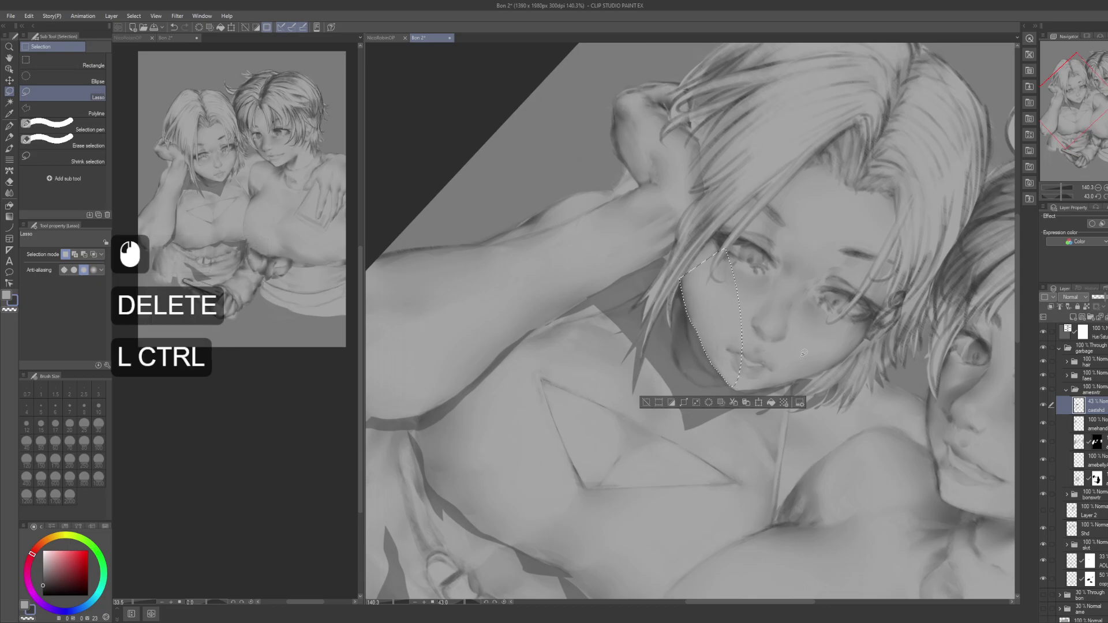
key(ctrl+d)
Step: Lasso the far side of the chin, delete the cast shadow overlapping it and deselect
mouse_move(757, 357)
mouse_down()
mouse_move(825, 300)
mouse_move(799, 322)
mouse_up()
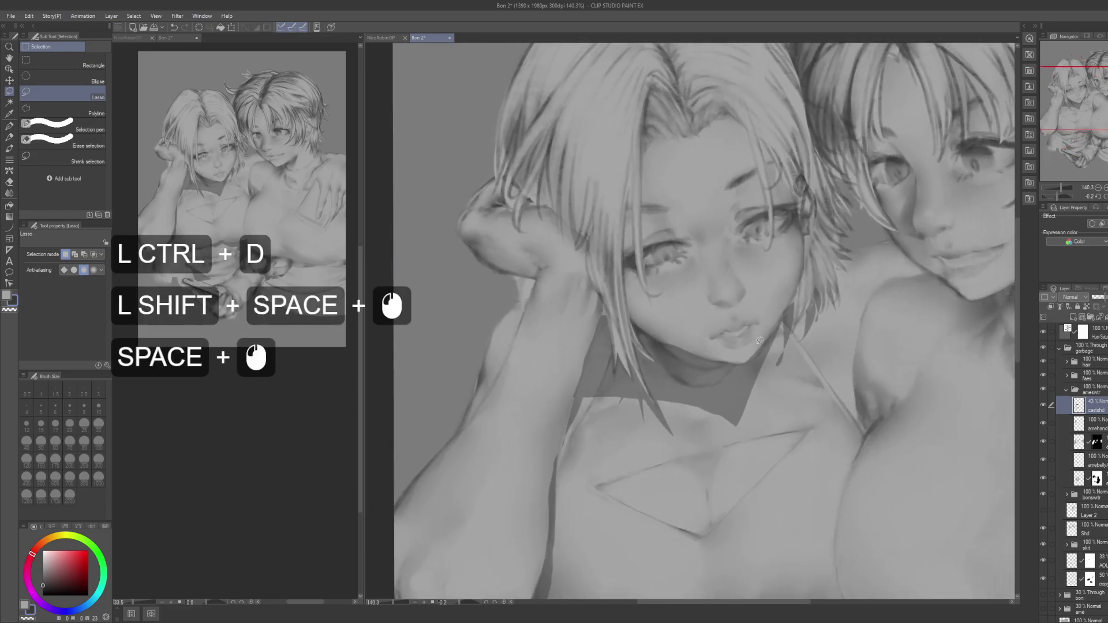
click(785, 304)
drag(744, 296, 742, 295)
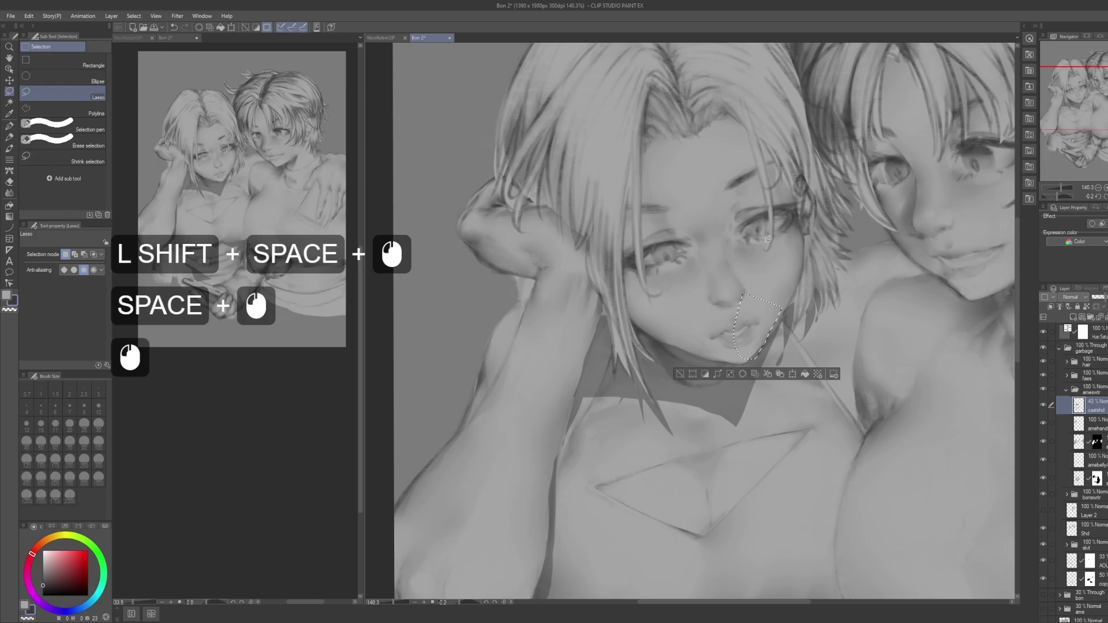
key(Delete)
key(ctrl+d)
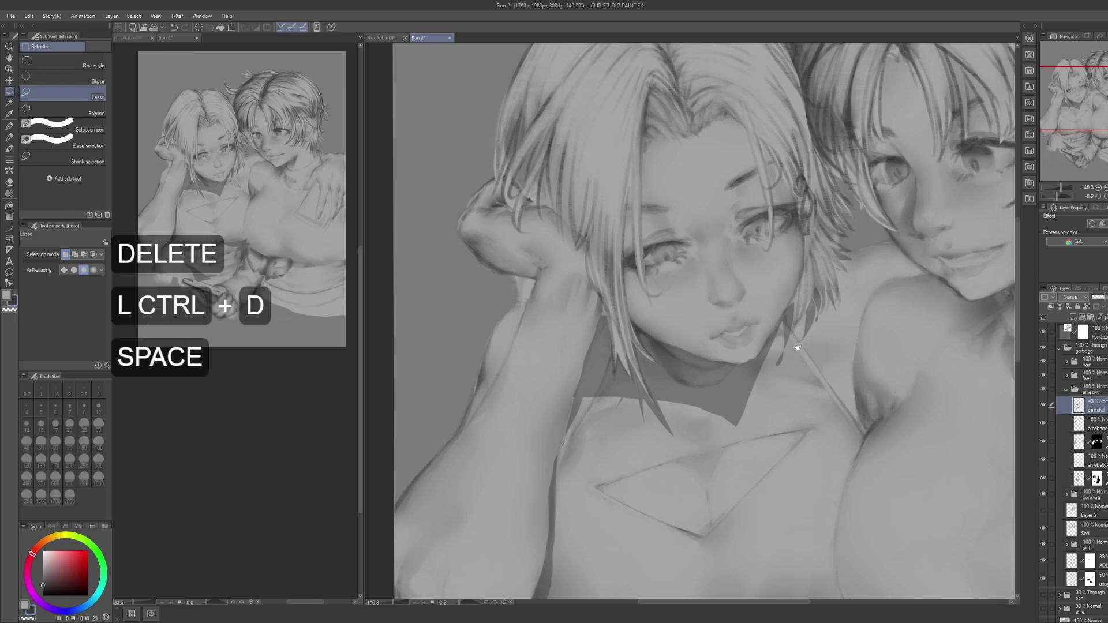
Step: Lasso the pointed lower part of the neck shadow and delete it to leave a curved edge following the neck
drag(780, 329, 774, 329)
click(775, 322)
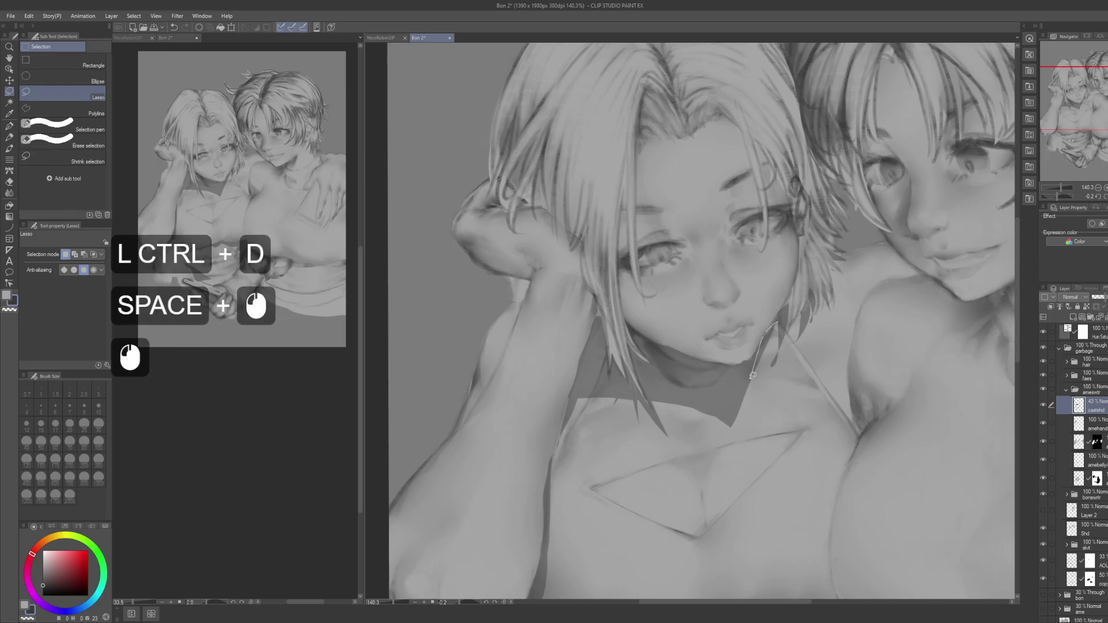
mouse_move(743, 386)
mouse_down()
mouse_move(754, 431)
mouse_move(779, 347)
mouse_up()
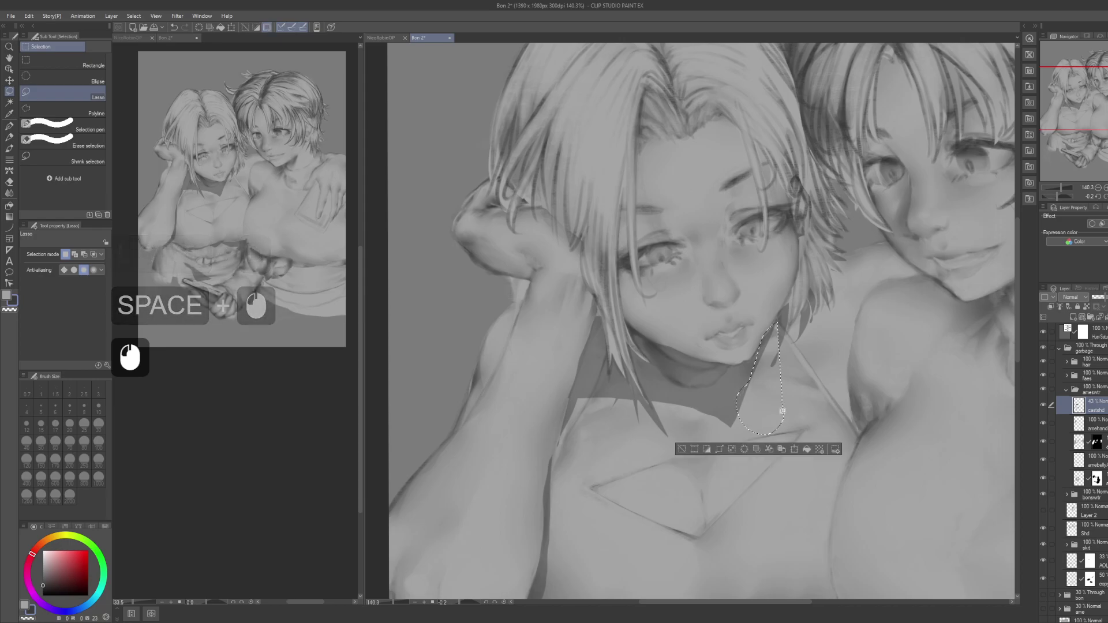
alt+click(774, 368)
alt+click(772, 369)
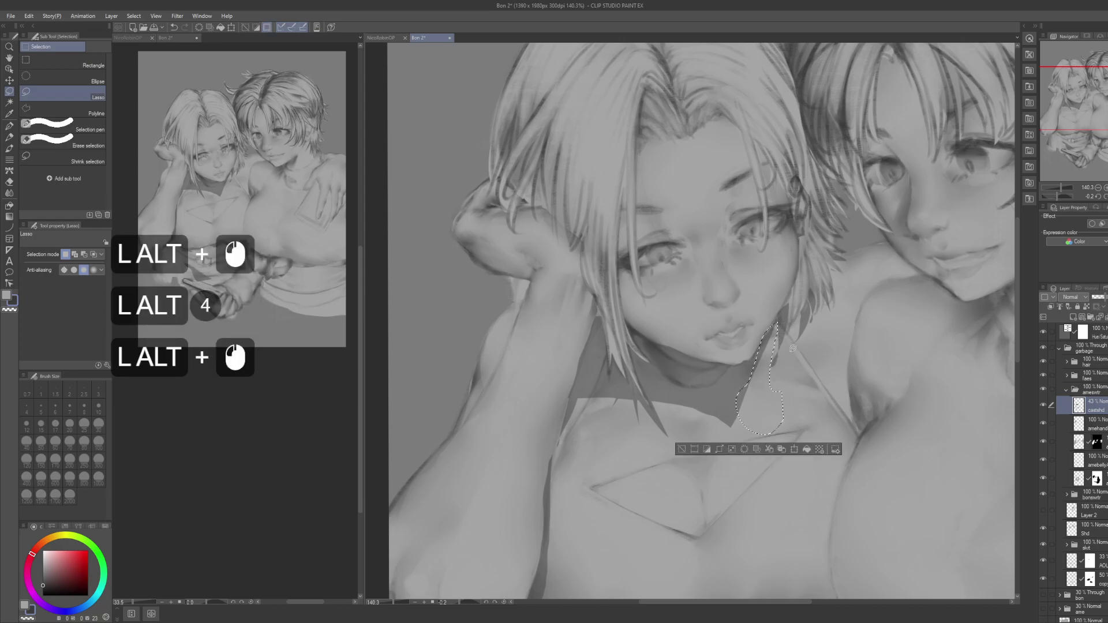
drag(742, 378, 785, 381)
key(shift)
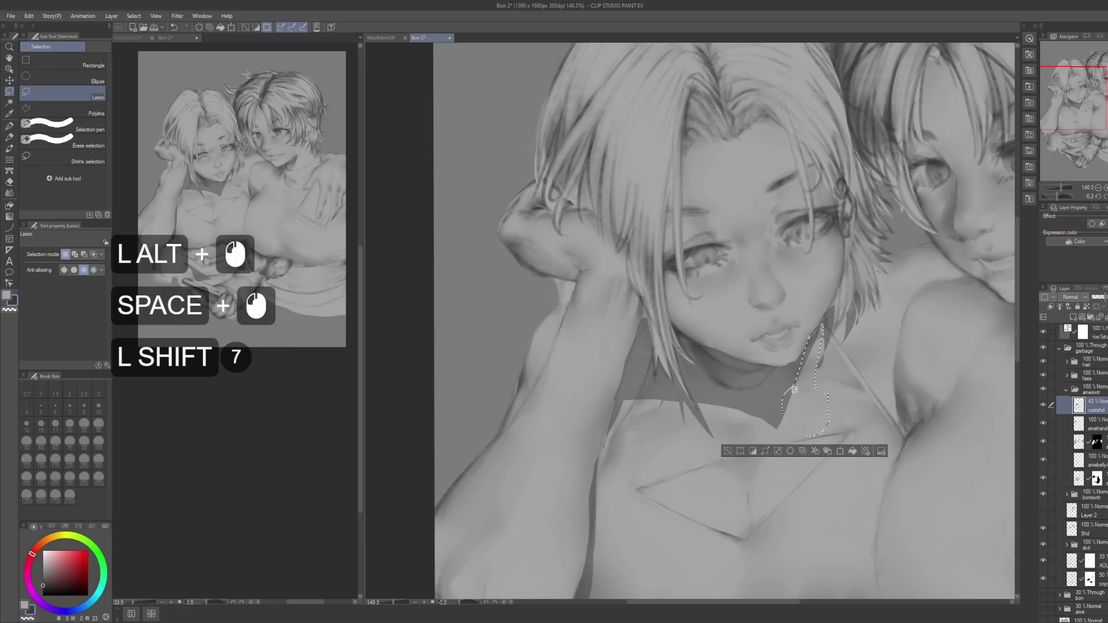
mouse_move(820, 328)
mouse_down()
mouse_move(788, 398)
mouse_move(701, 399)
mouse_move(825, 437)
mouse_up()
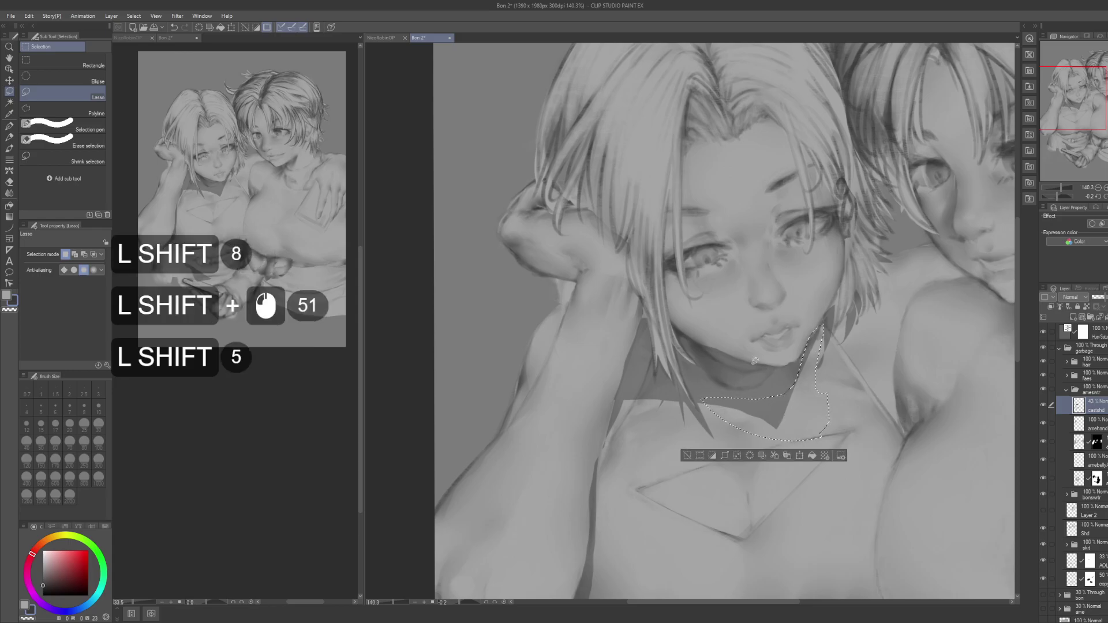
key(Delete)
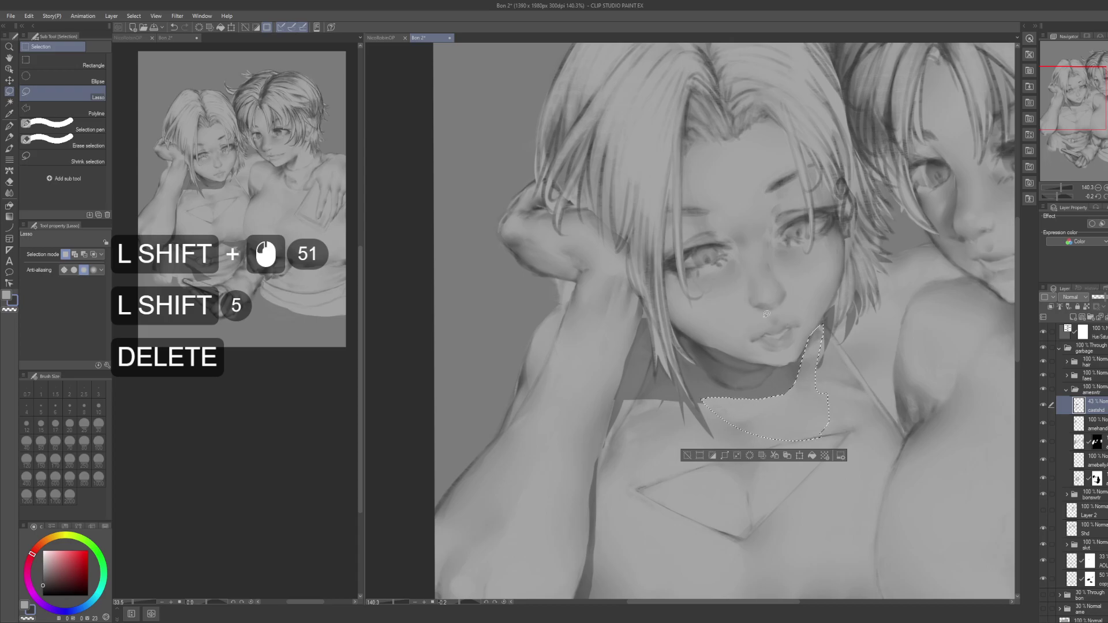
key(ctrl+d)
mouse_move(744, 438)
mouse_down()
mouse_move(708, 359)
mouse_move(679, 361)
mouse_up()
drag(691, 425, 645, 445)
drag(720, 358, 713, 394)
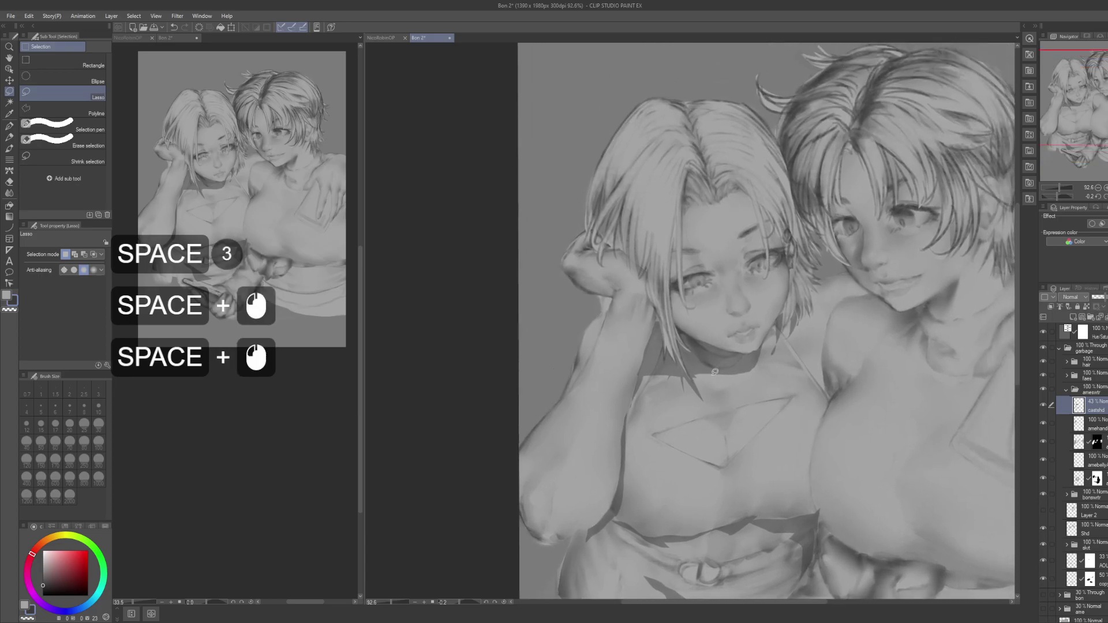
key(p)
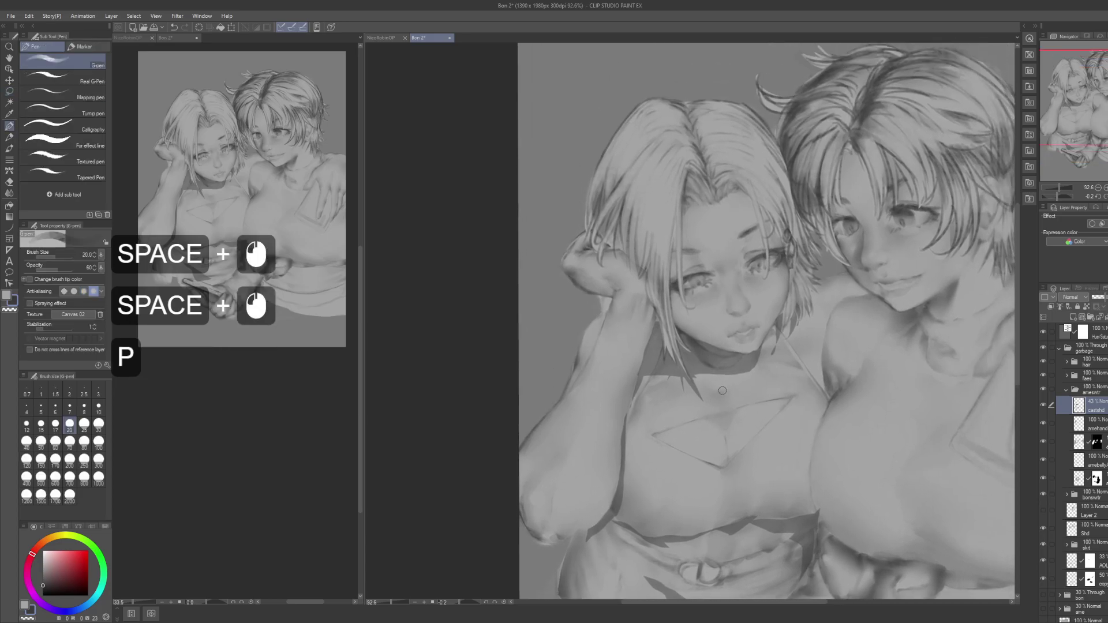
key(j)
mouse_move(716, 382)
mouse_down()
mouse_move(704, 394)
mouse_move(722, 380)
mouse_move(733, 393)
mouse_up()
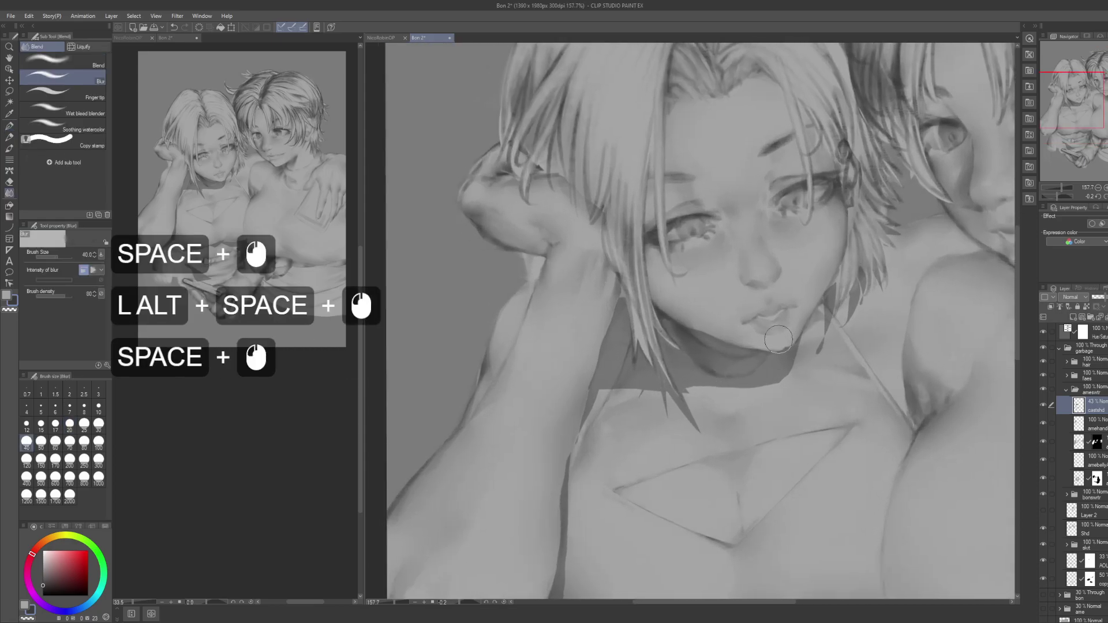
Step: Erase the cast shadow along the shorter figure's jawline with transparent G-pen strokes, undoing the last strokes
key(p)
key(c)
drag(787, 338, 668, 324)
click(697, 307)
click(692, 302)
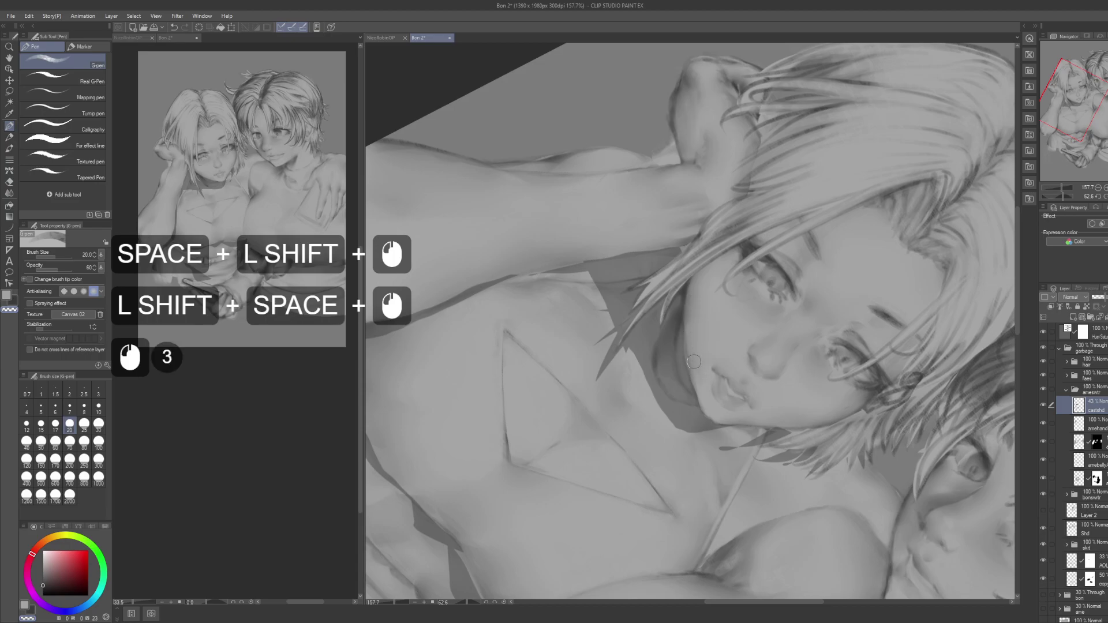
drag(689, 321, 688, 330)
drag(689, 324, 684, 347)
drag(686, 338, 682, 364)
drag(683, 352, 683, 376)
drag(682, 348, 768, 331)
key(ctrl+z)
key(ctrl+z)
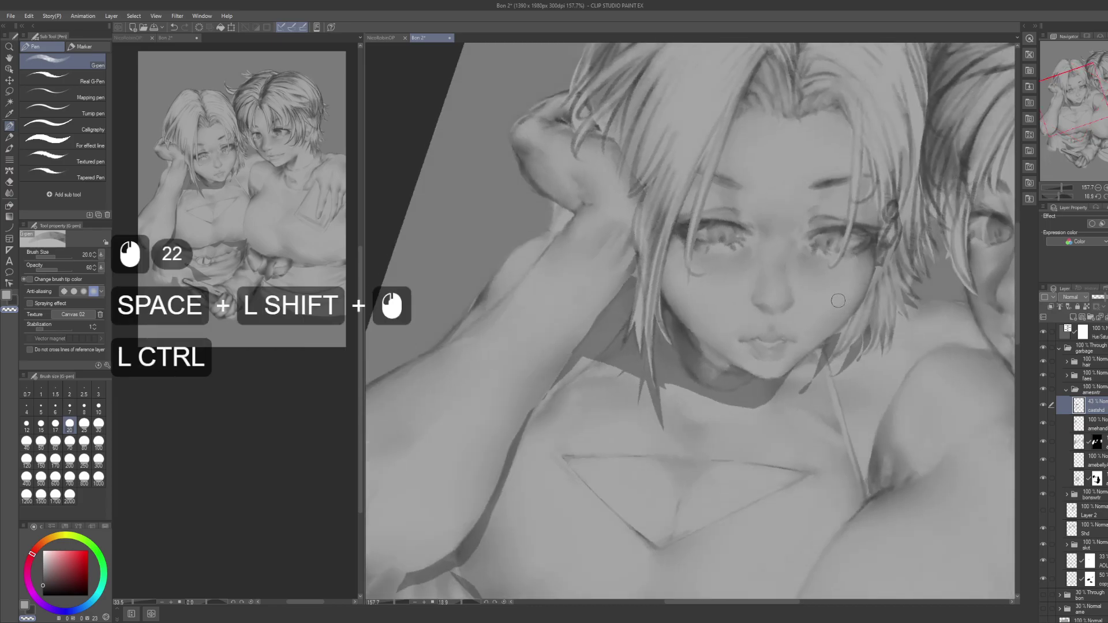
Step: Soften the lower edge of the neck's cast shadow across the shorter figure's upper chest with the Blur tool
drag(842, 402, 788, 339)
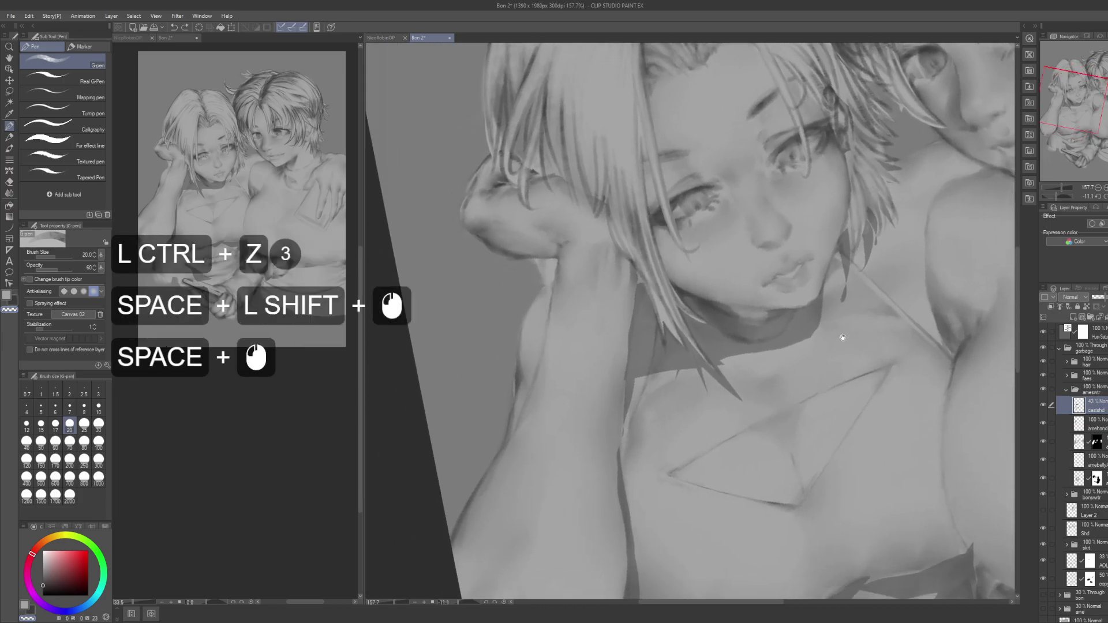
key(j)
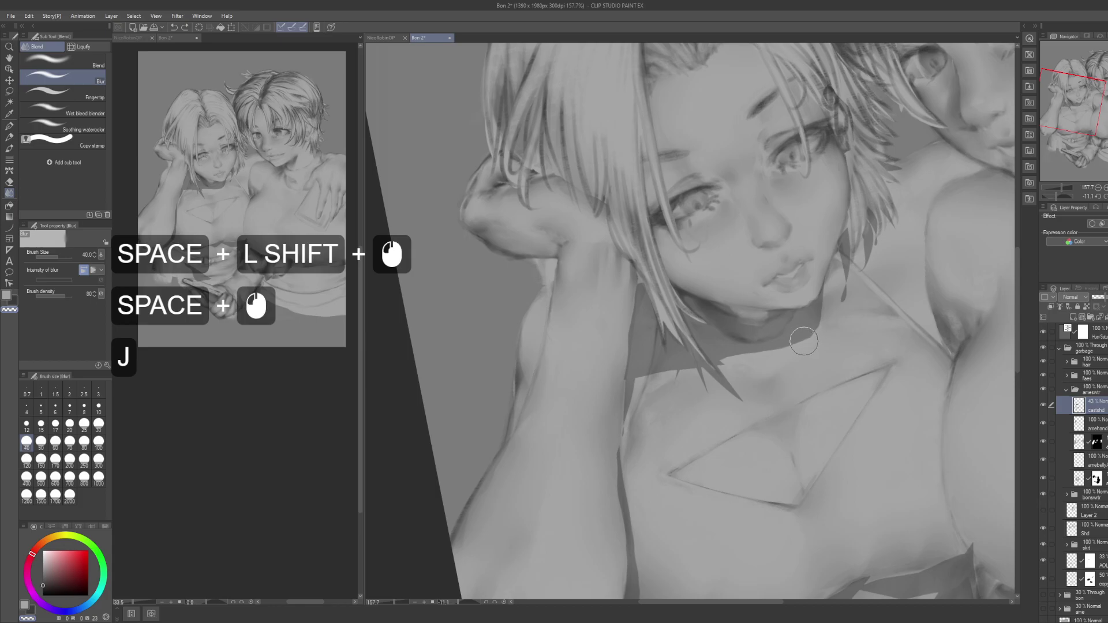
drag(793, 343, 803, 339)
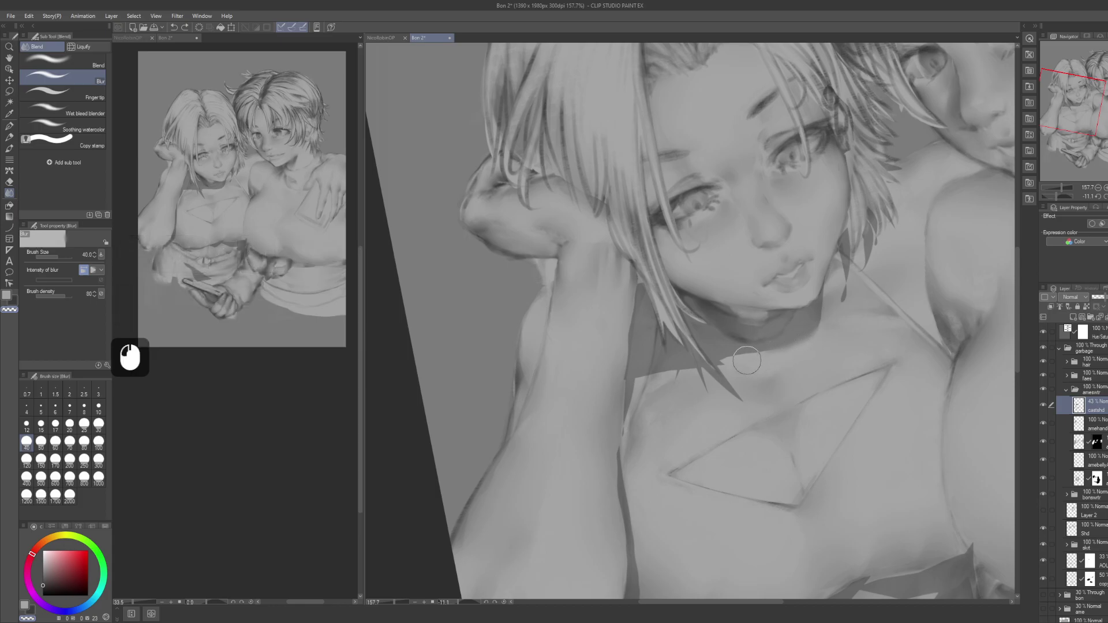
mouse_move(739, 354)
mouse_down()
mouse_move(739, 390)
mouse_move(719, 373)
mouse_move(739, 393)
mouse_up()
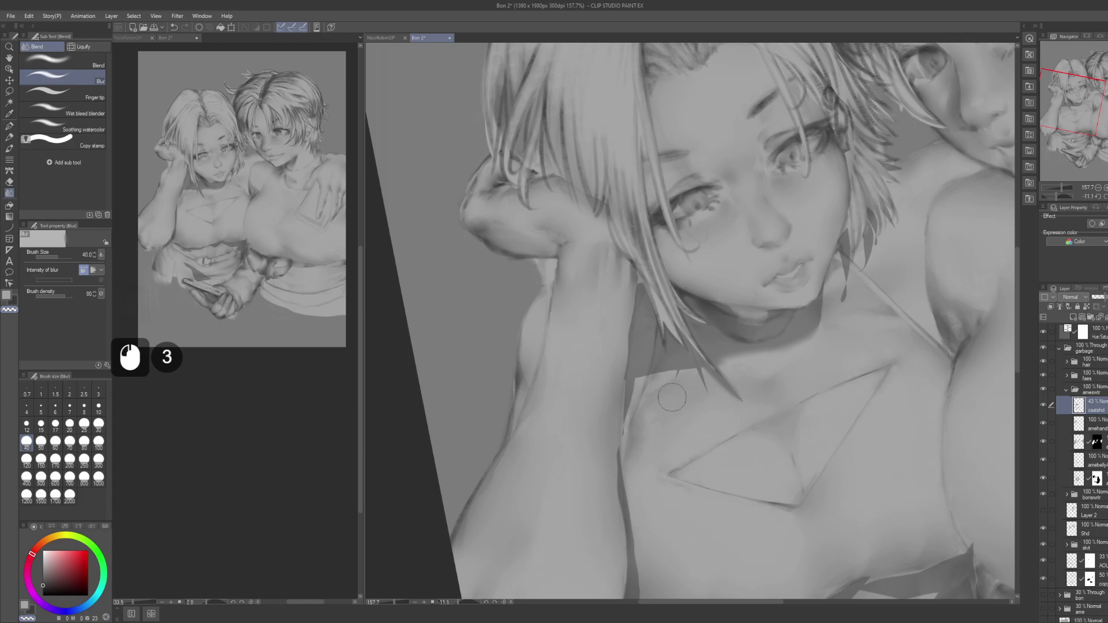
drag(684, 398, 687, 364)
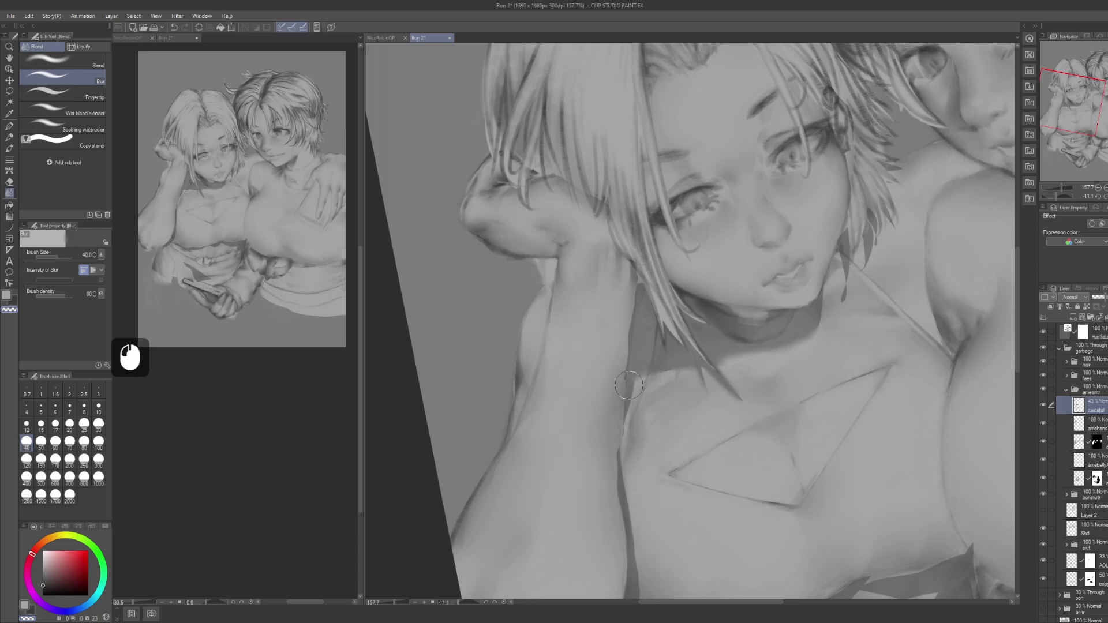
mouse_move(714, 360)
mouse_down()
mouse_move(687, 391)
mouse_move(671, 348)
mouse_up()
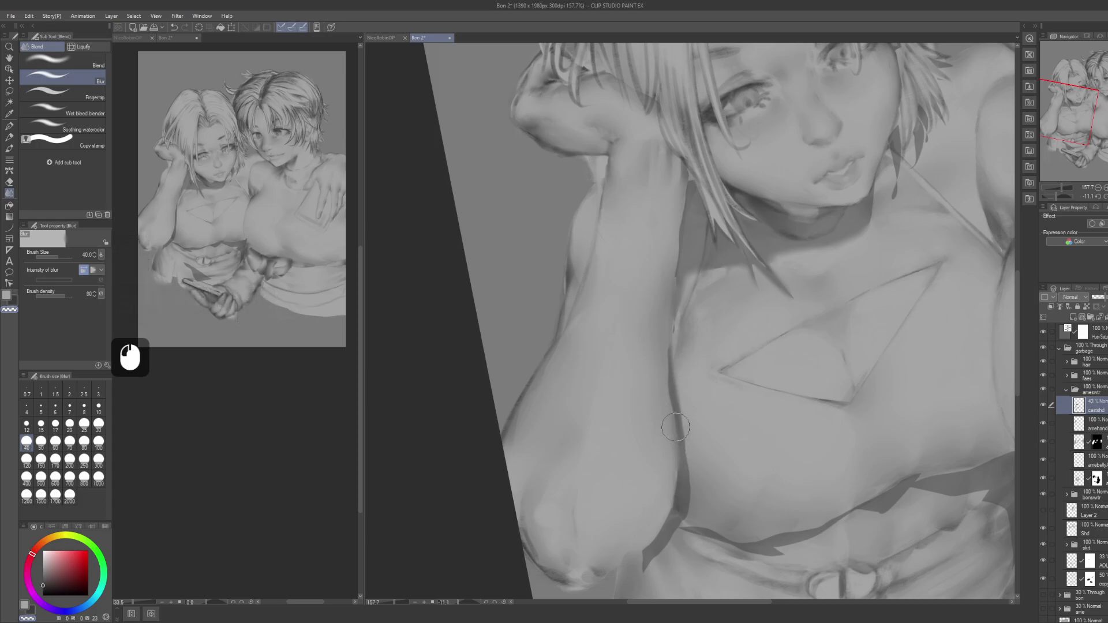
Step: Blur the narrow cast shadow between the shorter figure's raised forearm and torso down to the elbow
drag(710, 448, 700, 398)
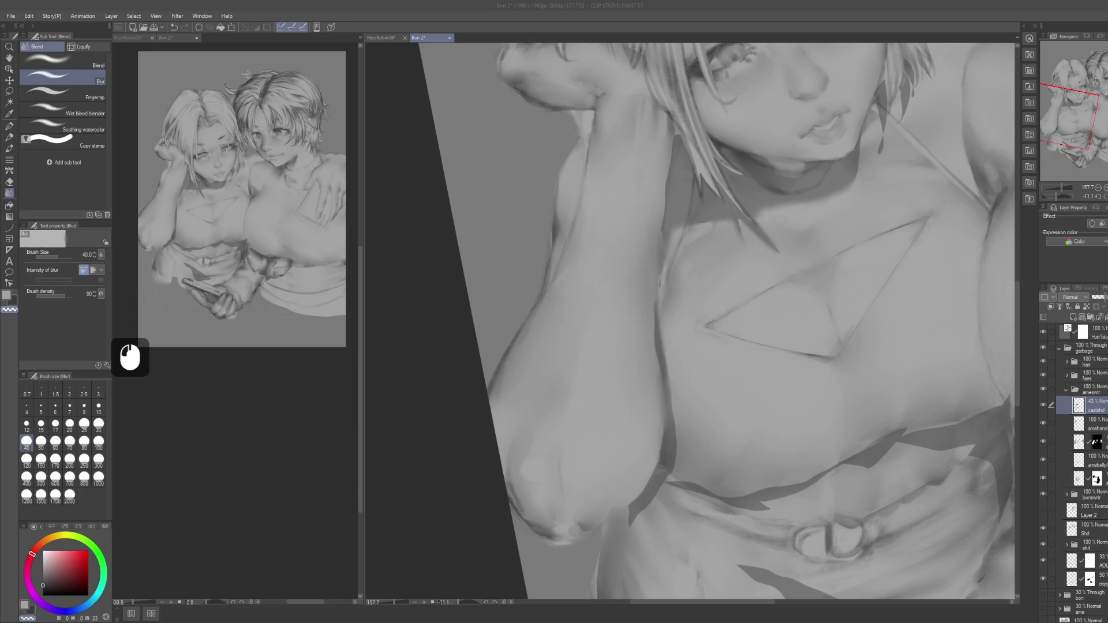
drag(684, 481, 683, 409)
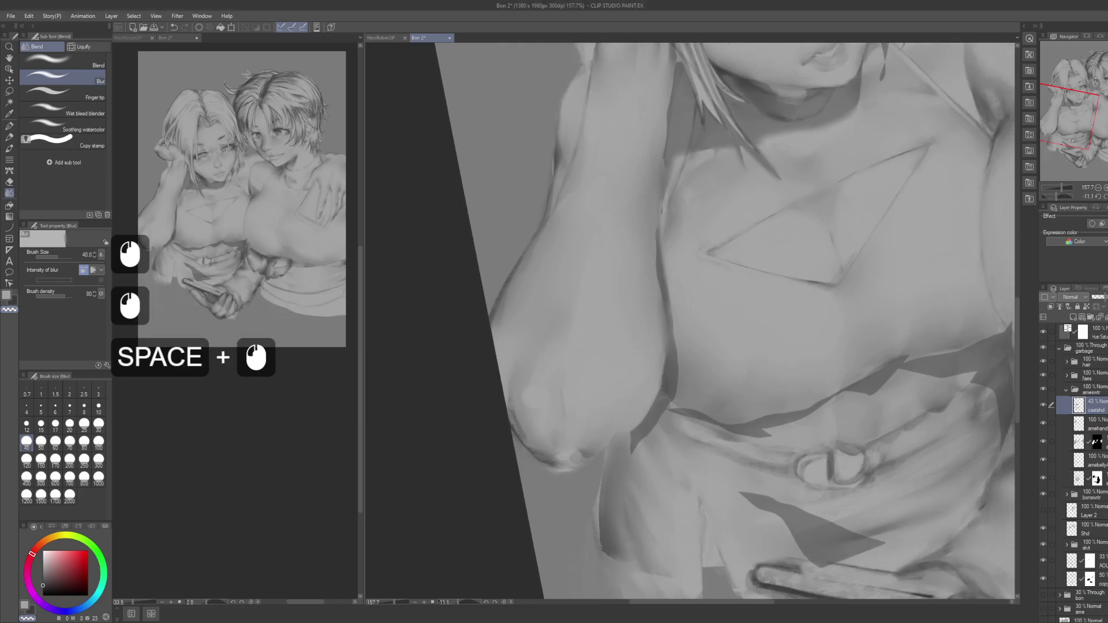
click(670, 373)
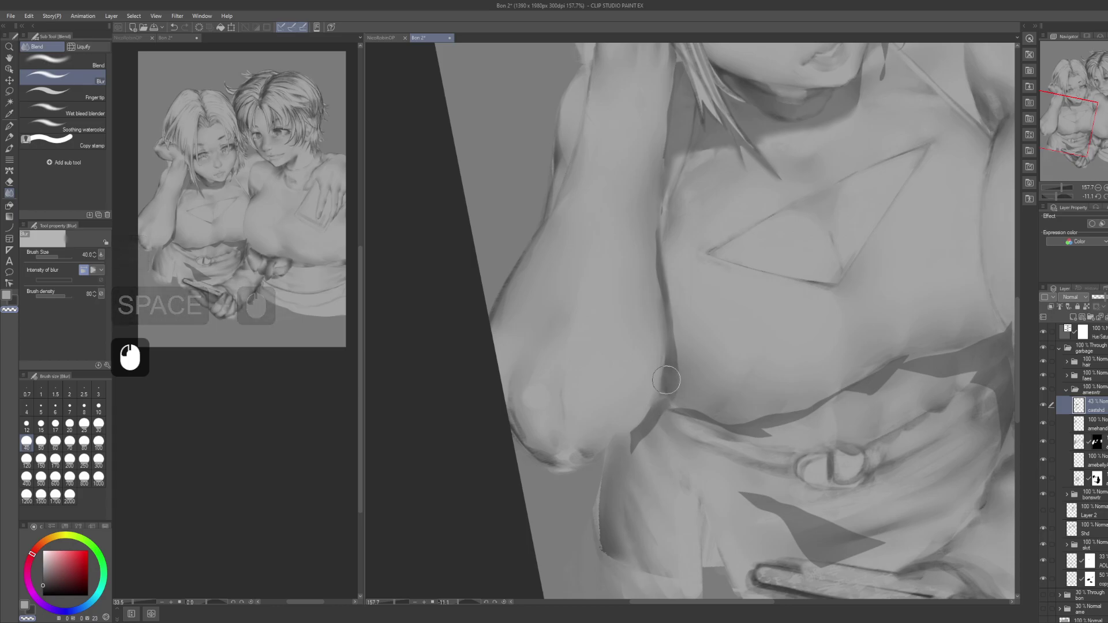
mouse_move(663, 361)
mouse_down()
mouse_move(650, 400)
mouse_move(671, 374)
mouse_up()
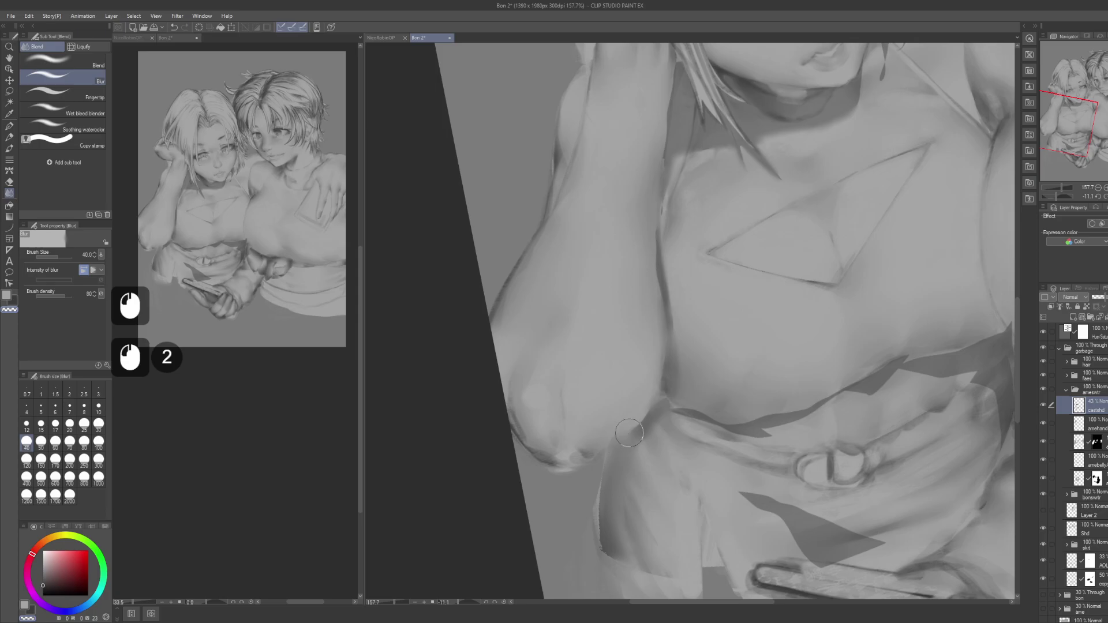
Step: Lasso the torso beside the arm shadow and the adjoining forearm, delete the blurred shadow spilling onto each, and deselect
drag(781, 275, 710, 386)
drag(628, 422, 651, 398)
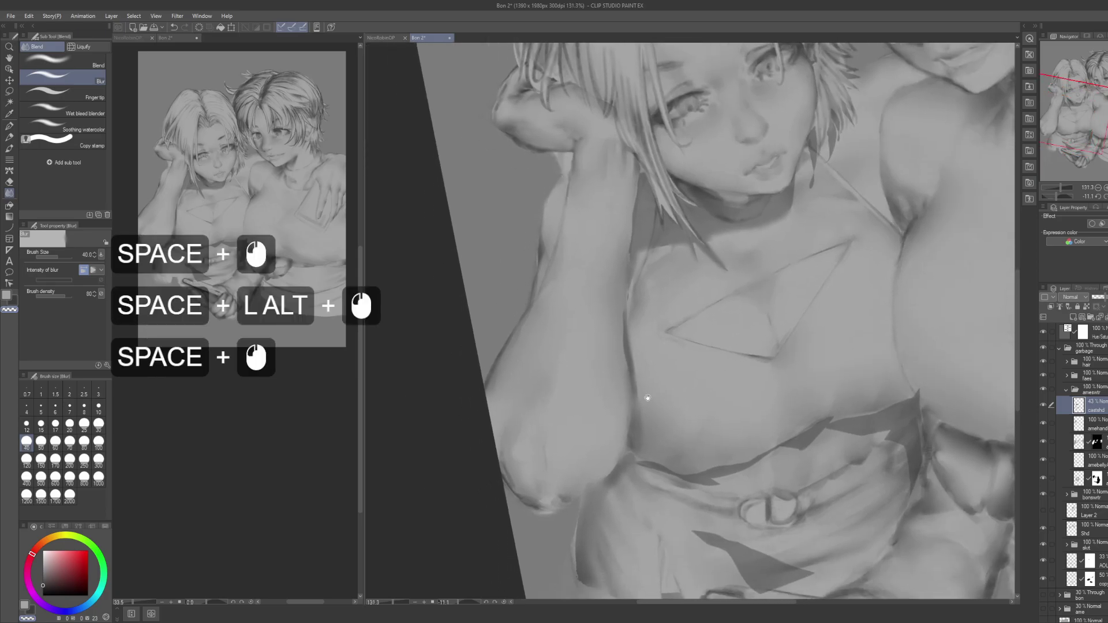
key(m)
click(634, 324)
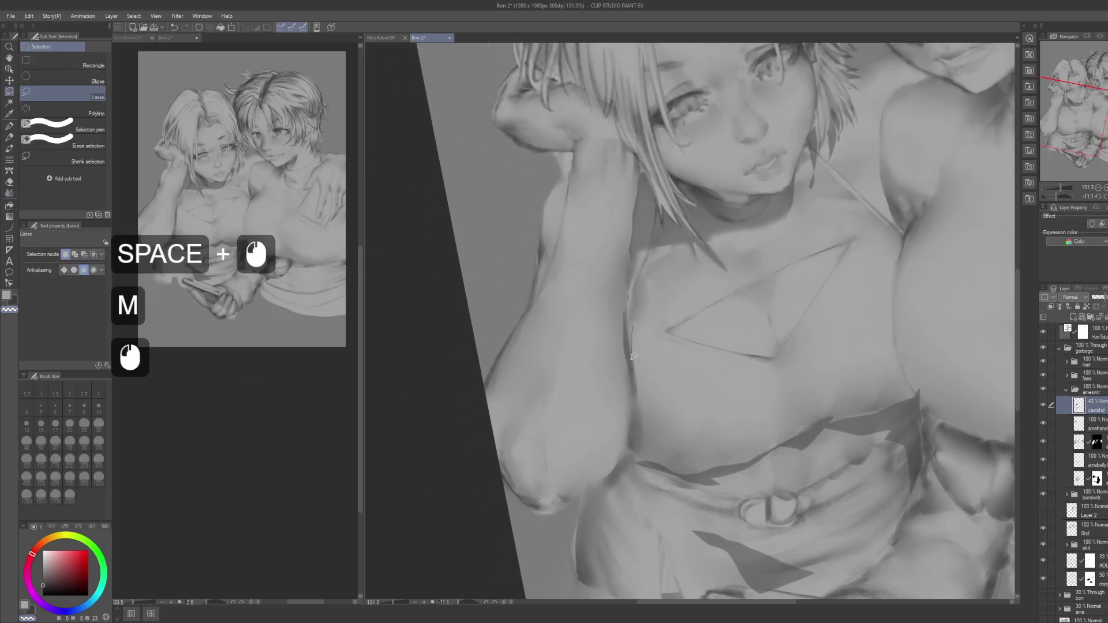
drag(635, 404, 703, 381)
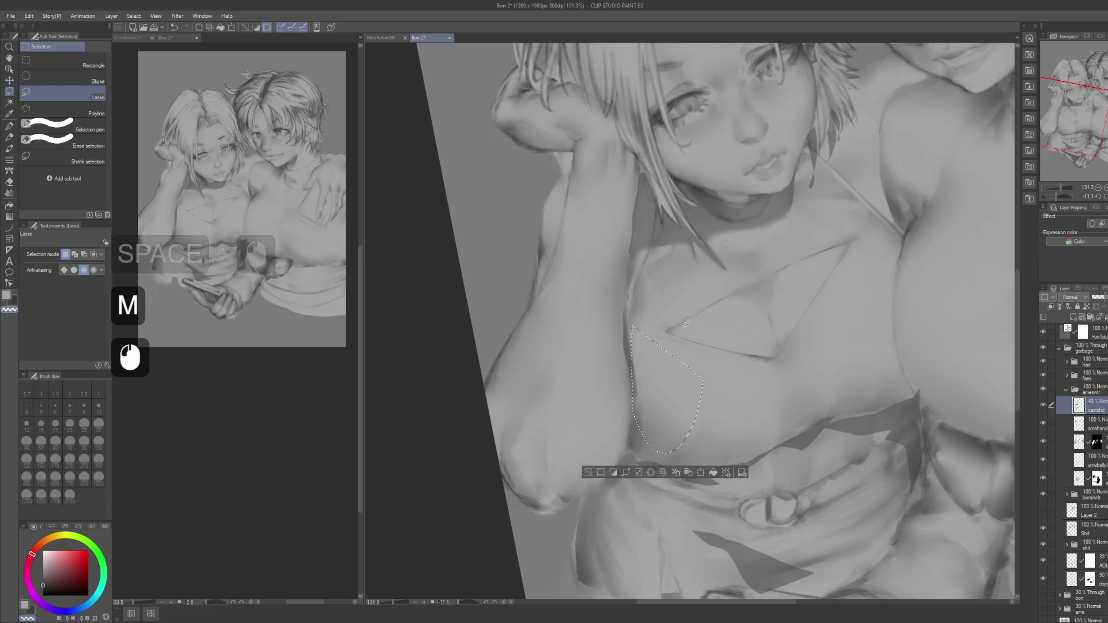
key(Delete)
click(626, 386)
click(628, 356)
drag(592, 464, 554, 459)
mouse_move(609, 405)
mouse_down()
mouse_move(611, 415)
mouse_move(642, 407)
mouse_move(643, 382)
mouse_up()
key(Delete)
key(ctrl+d)
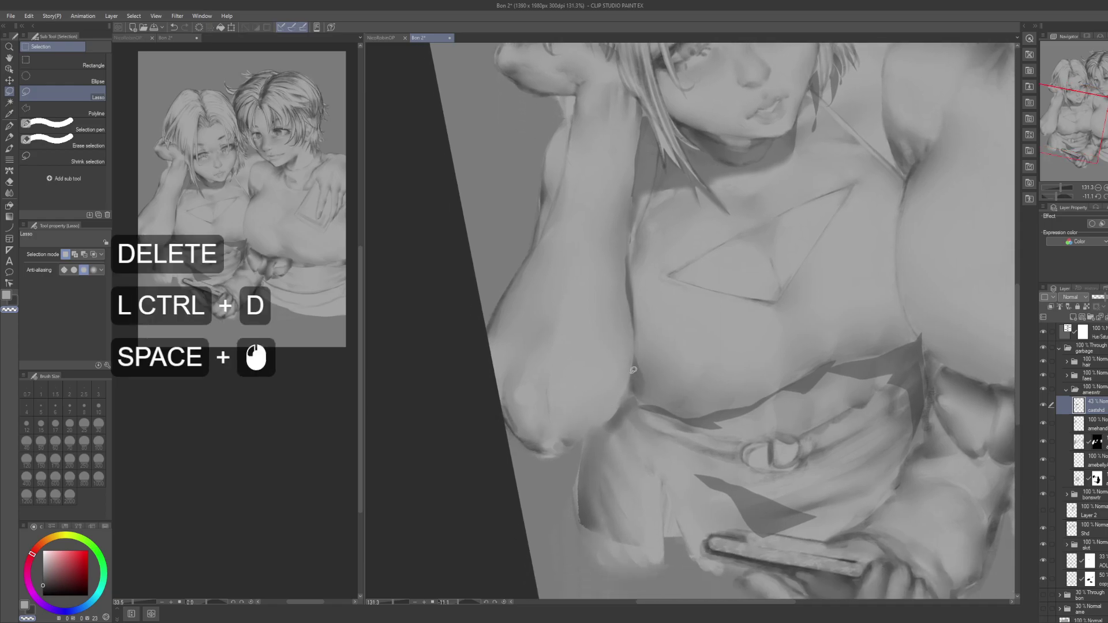
Step: Blur the trimmed cast shadow edge along the side of the torso beside the shorter figure's arm
key(j)
click(639, 396)
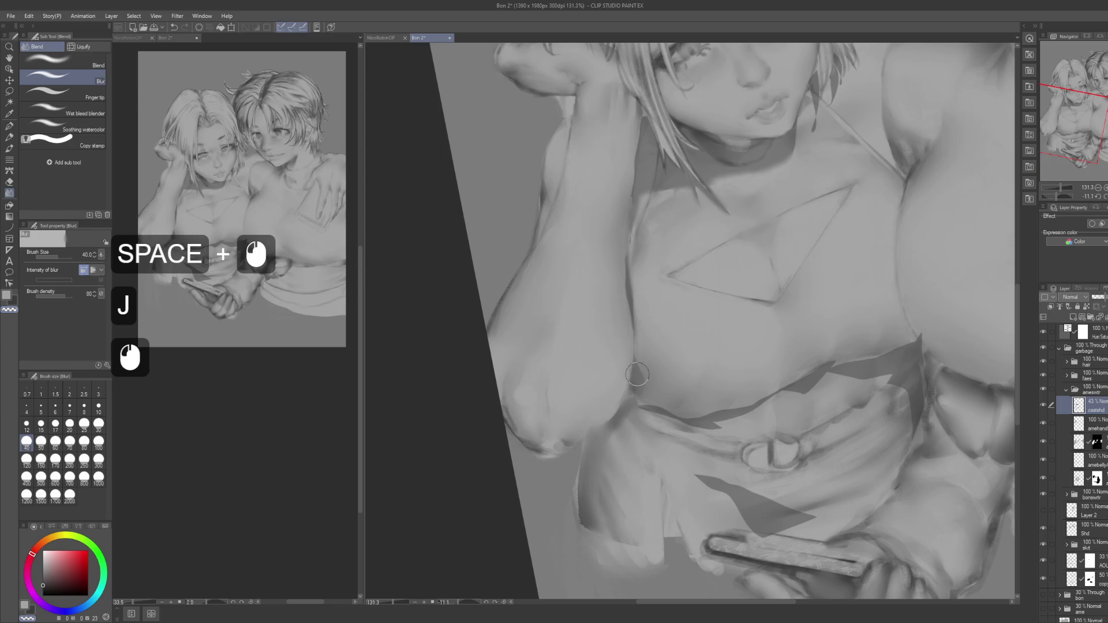
drag(643, 323, 647, 363)
click(646, 322)
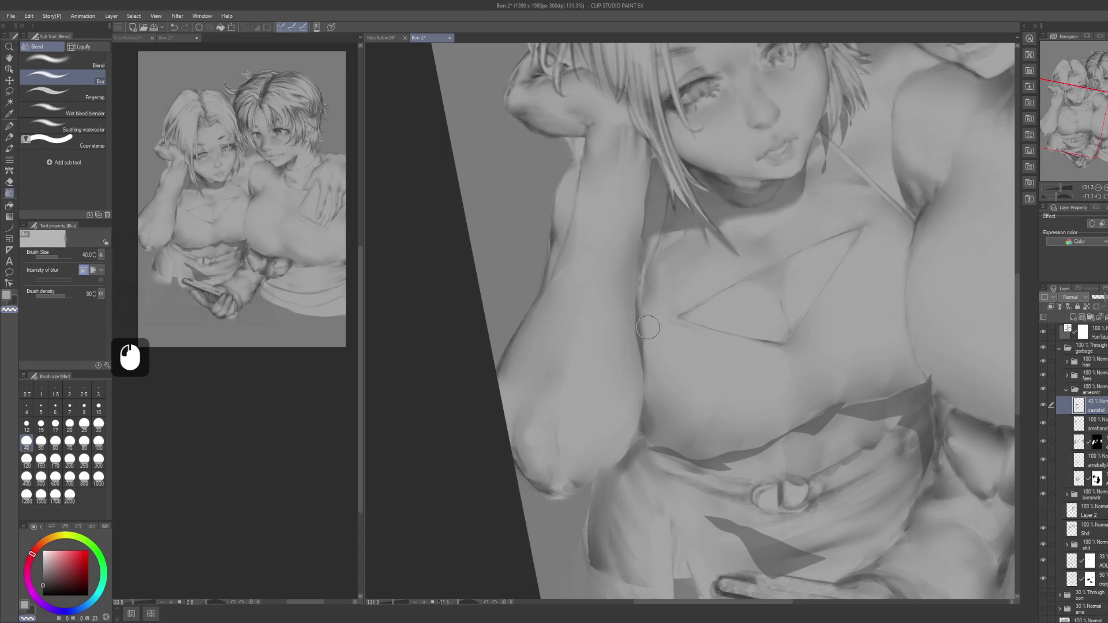
Step: Lasso the area between the shorter figure's wrist and side hair, delete the cast shadow there and deselect
drag(731, 312, 700, 334)
alt+click(713, 346)
drag(807, 249, 783, 315)
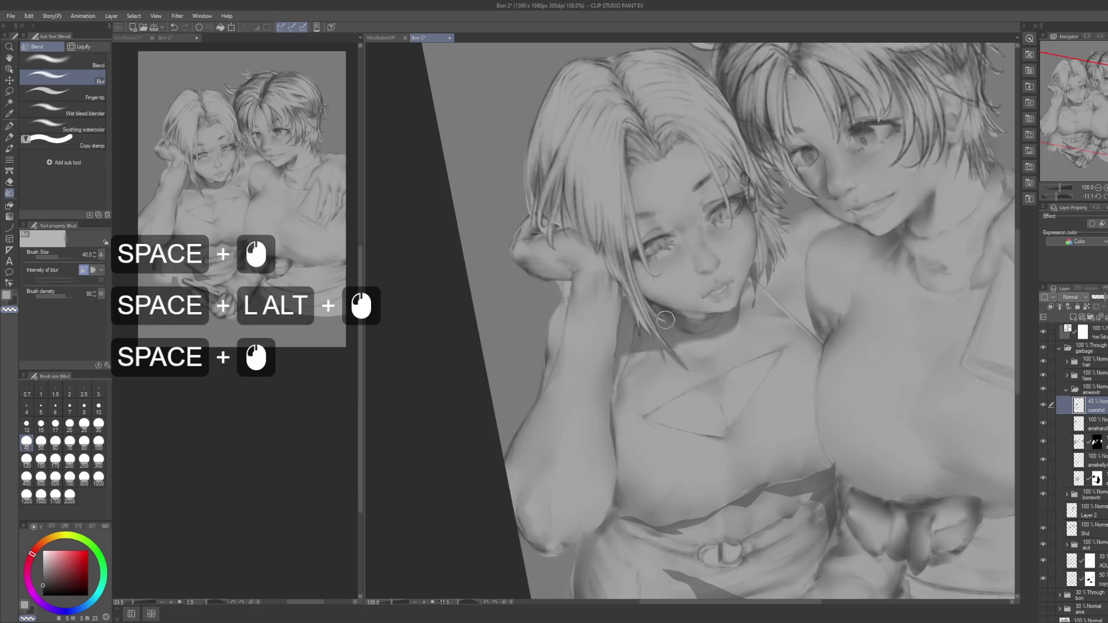
key(m)
mouse_move(605, 302)
mouse_down()
mouse_move(627, 304)
mouse_move(623, 263)
mouse_up()
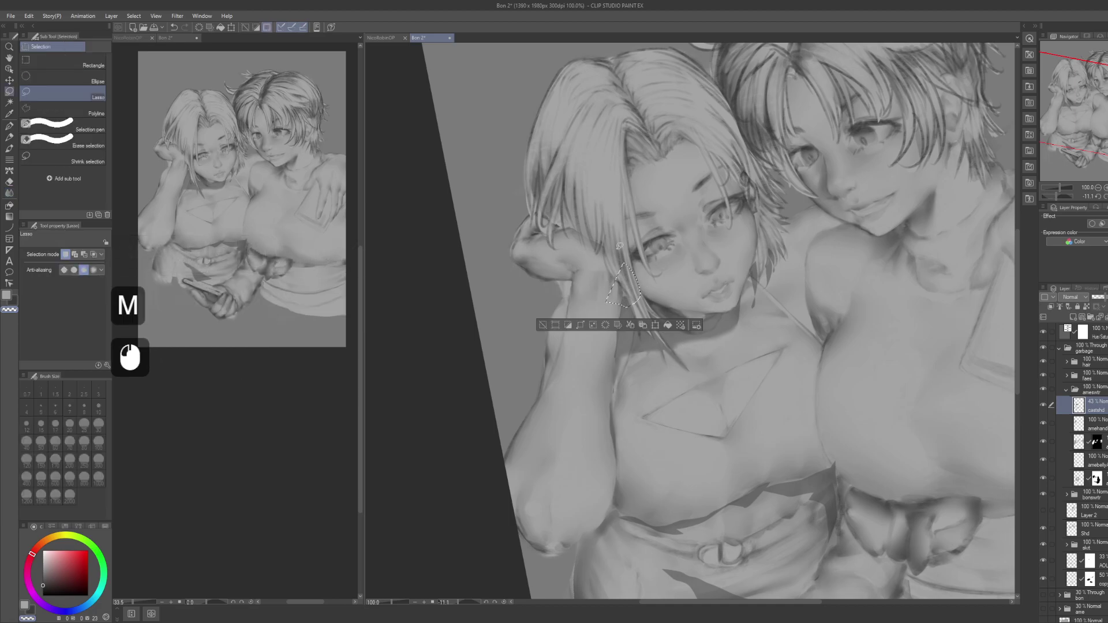
key(Delete)
key(ctrl+d)
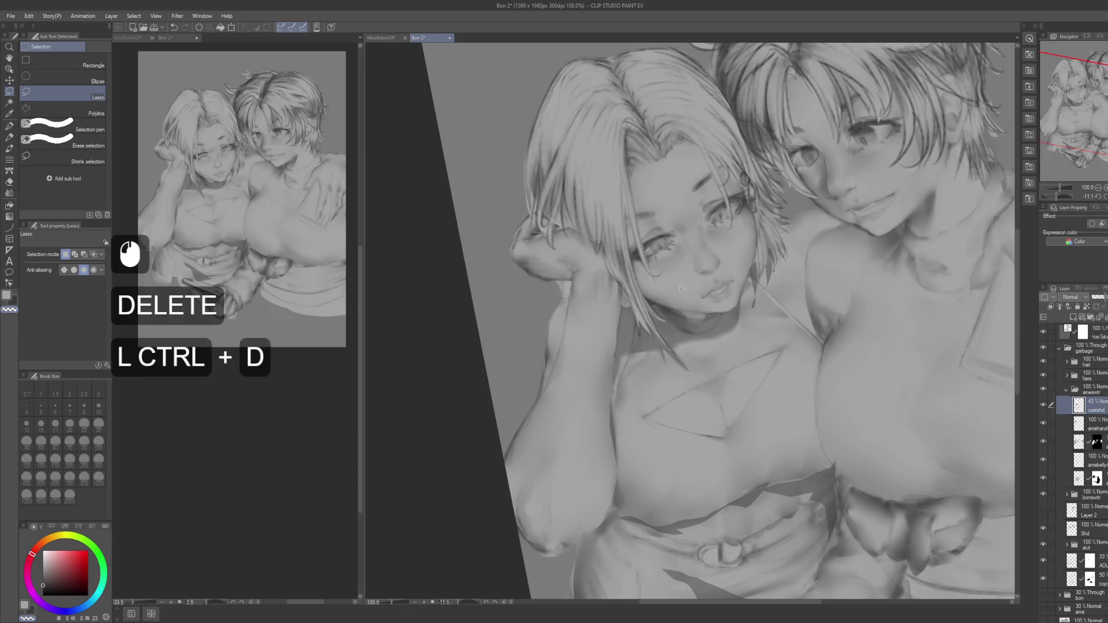
Step: Blur the cast shadow beneath the shorter figure's side hair and chin, undoing and redoing one stroke
key(j)
mouse_move(644, 295)
mouse_down()
mouse_move(629, 305)
mouse_move(681, 284)
mouse_up()
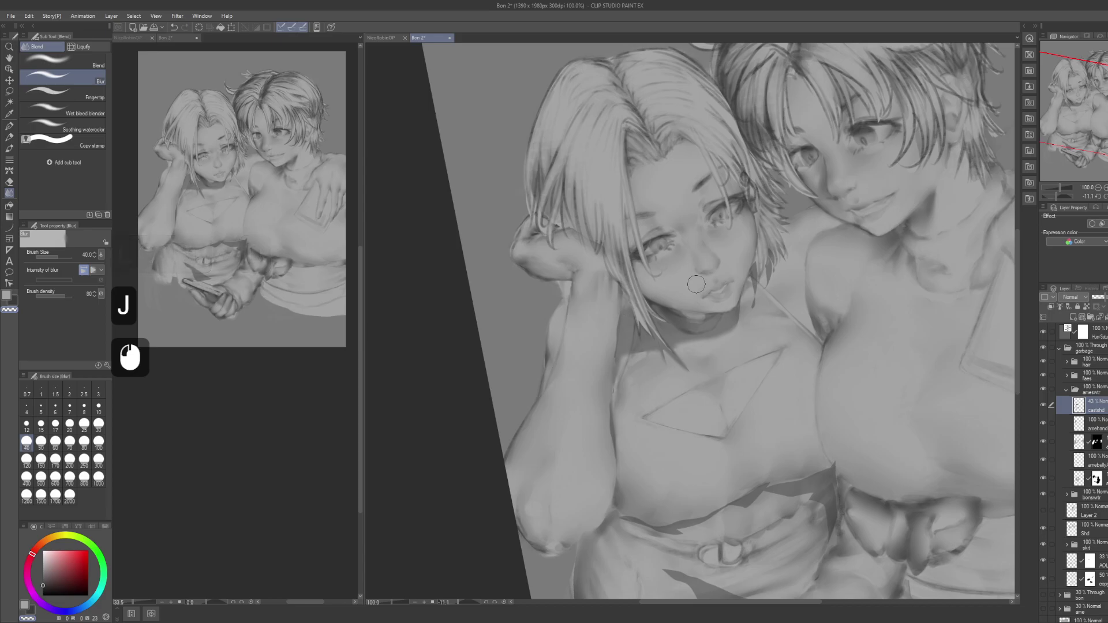
mouse_move(711, 320)
mouse_down()
mouse_move(679, 333)
mouse_move(655, 307)
mouse_move(638, 342)
mouse_move(645, 321)
mouse_move(700, 338)
mouse_move(658, 342)
mouse_up()
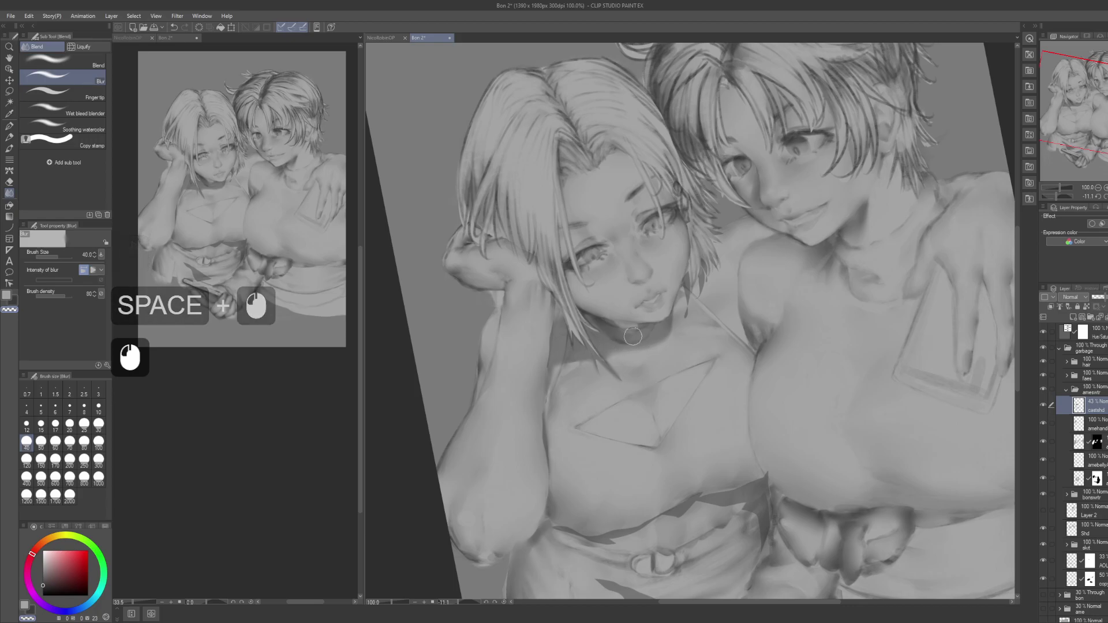
mouse_move(615, 356)
mouse_down()
mouse_move(656, 355)
mouse_move(610, 359)
mouse_up()
key(ctrl+z)
click(617, 356)
click(601, 358)
mouse_move(737, 300)
mouse_down()
mouse_move(699, 291)
mouse_move(764, 291)
mouse_move(761, 250)
mouse_move(782, 228)
mouse_move(745, 362)
mouse_up()
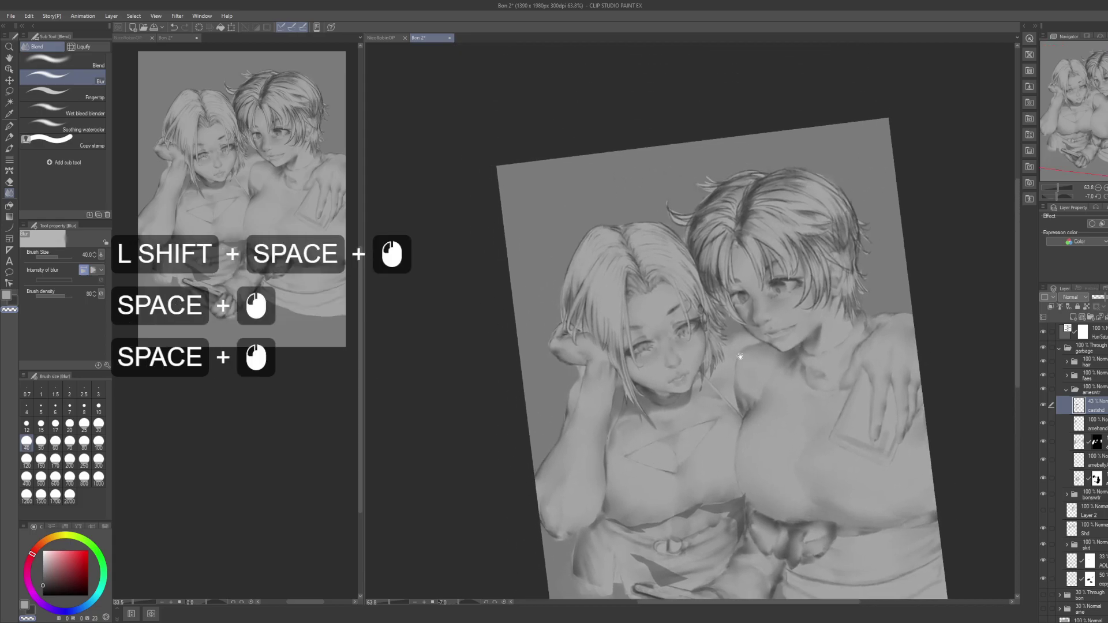
key(p)
drag(684, 312, 674, 304)
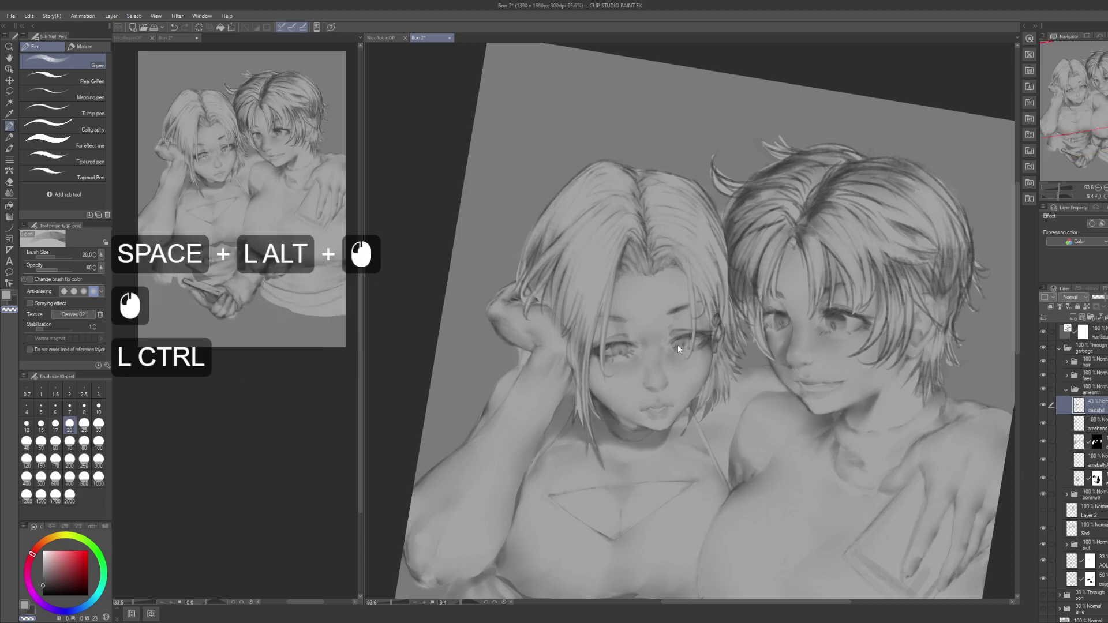
key(ctrl+z)
key(x)
key(ctrl+z)
key(x)
mouse_move(663, 292)
mouse_down()
mouse_move(667, 341)
mouse_move(656, 349)
mouse_up()
key(ctrl+z)
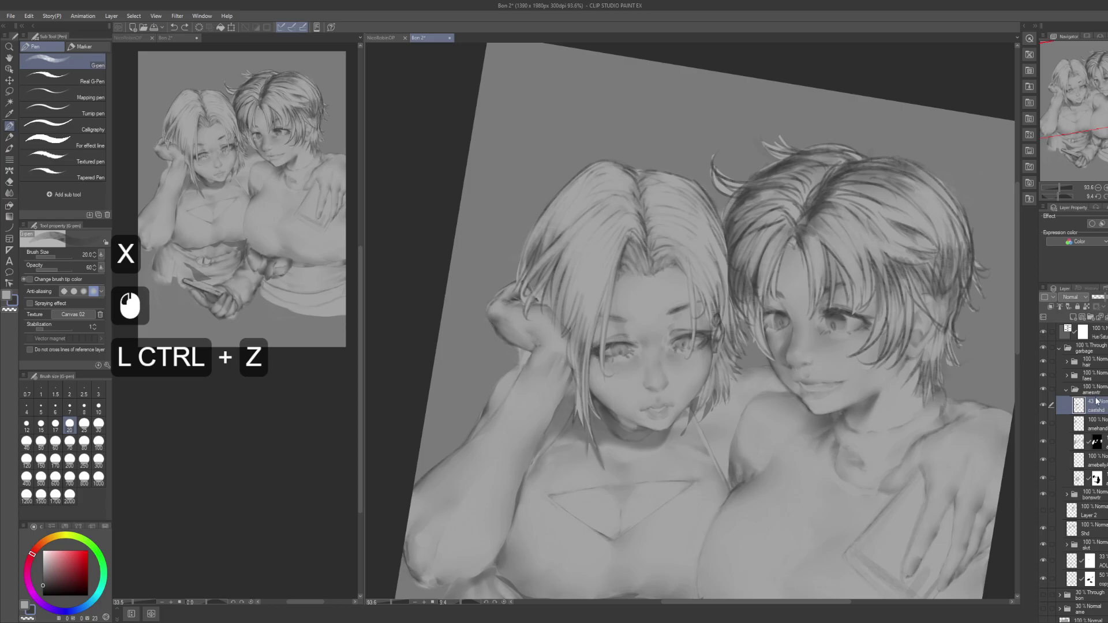
Step: Move the castshd layer above the hair folder, delete its shadow within the hair folder's outline and deselect
drag(1105, 404, 1093, 361)
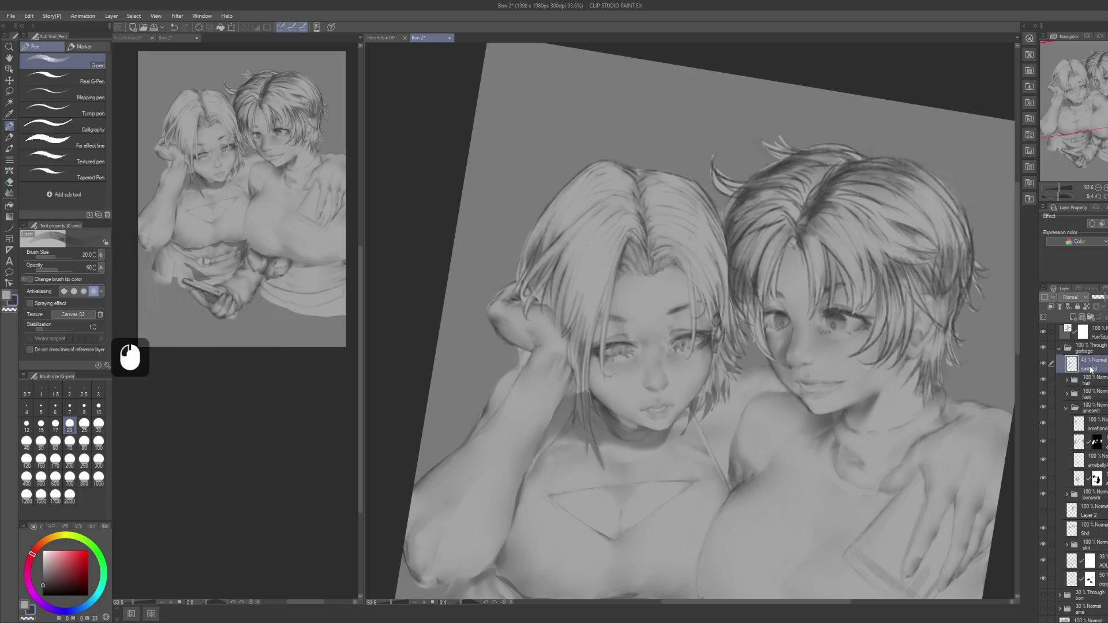
drag(807, 445, 822, 385)
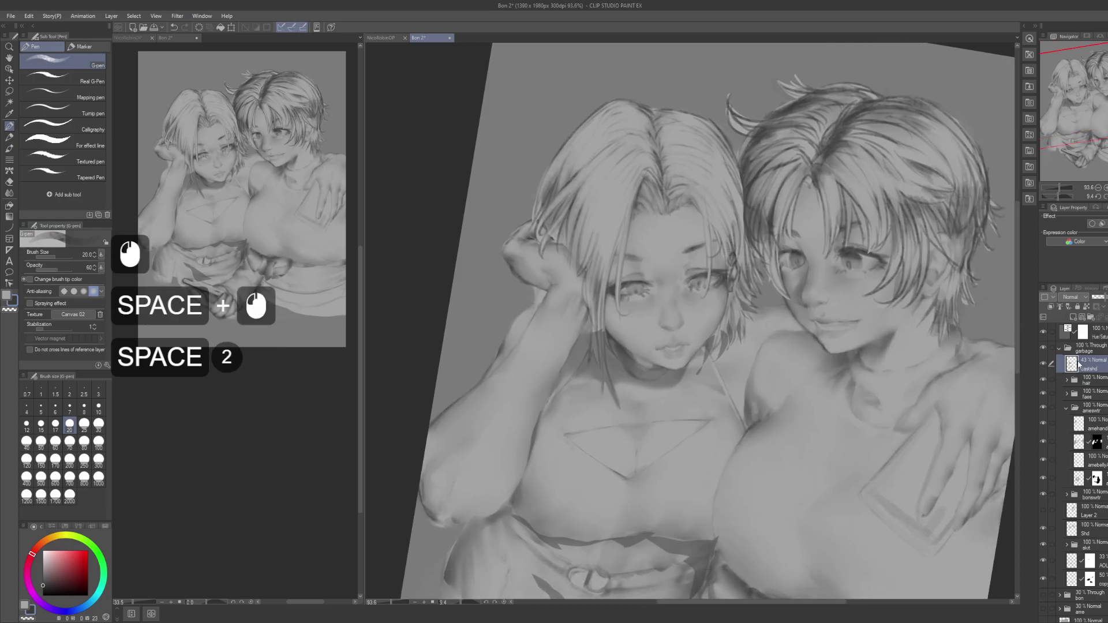
ctrl+click(1074, 380)
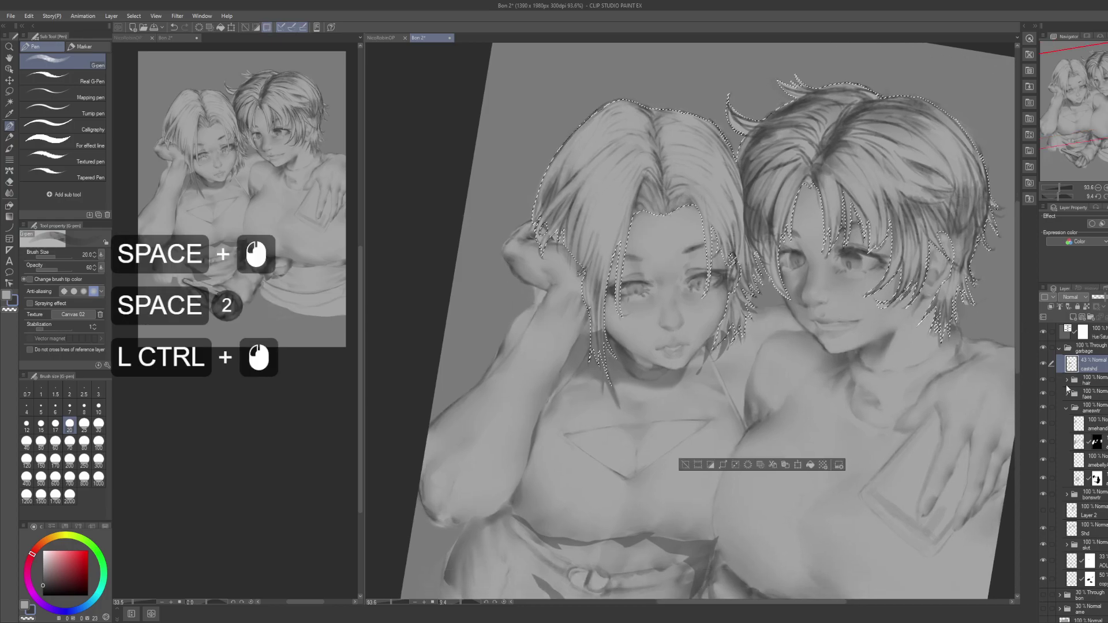
click(1034, 385)
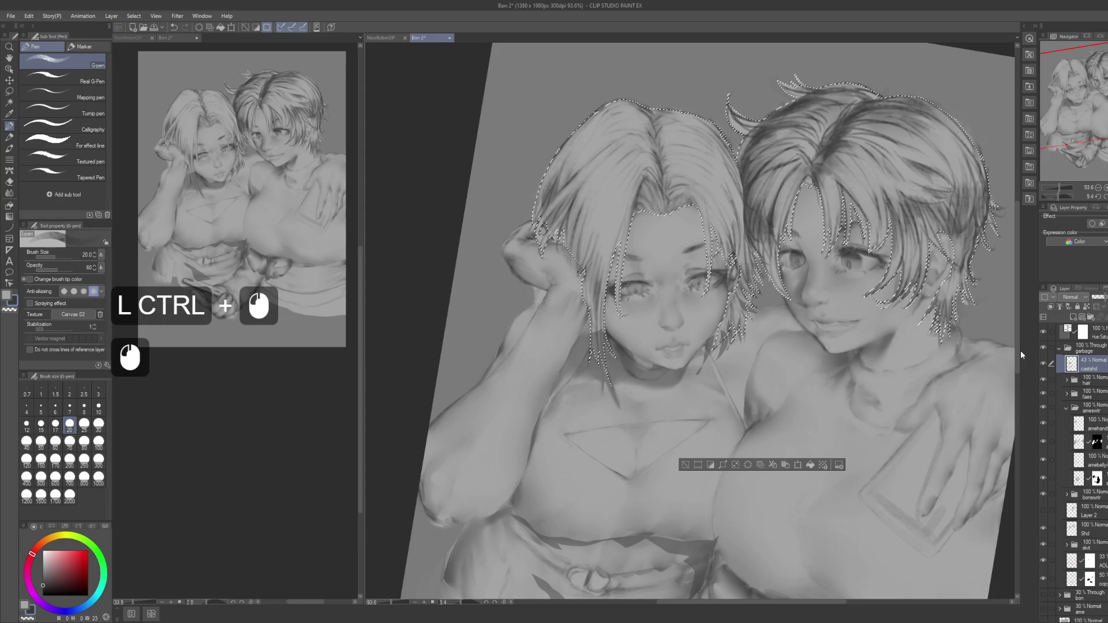
key(Delete)
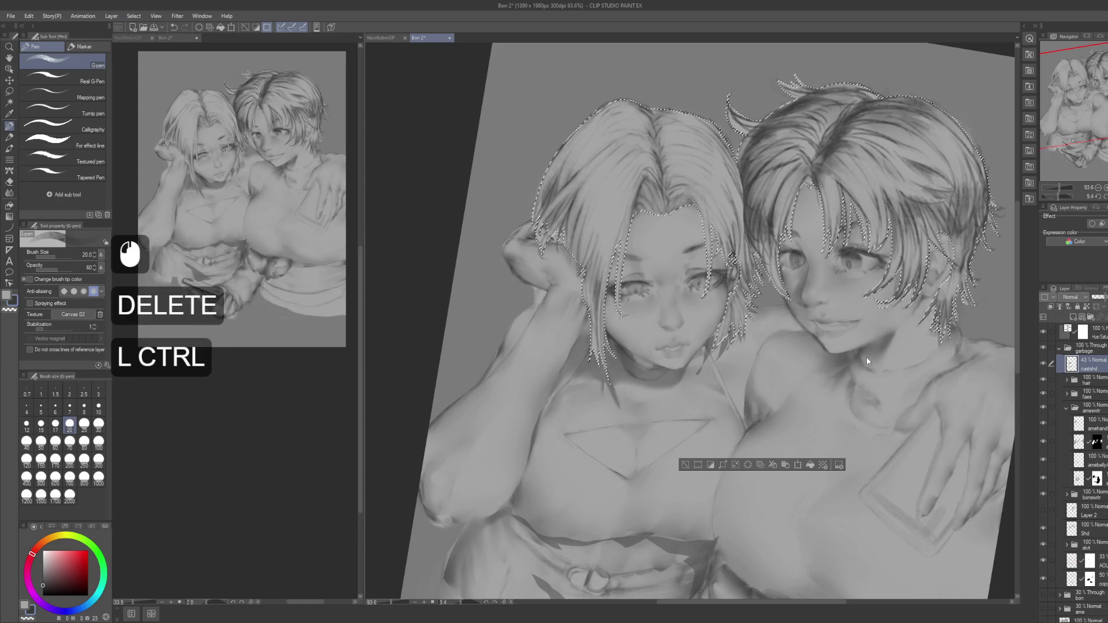
key(ctrl+d)
drag(867, 361, 850, 413)
drag(768, 300, 813, 300)
drag(678, 234, 727, 264)
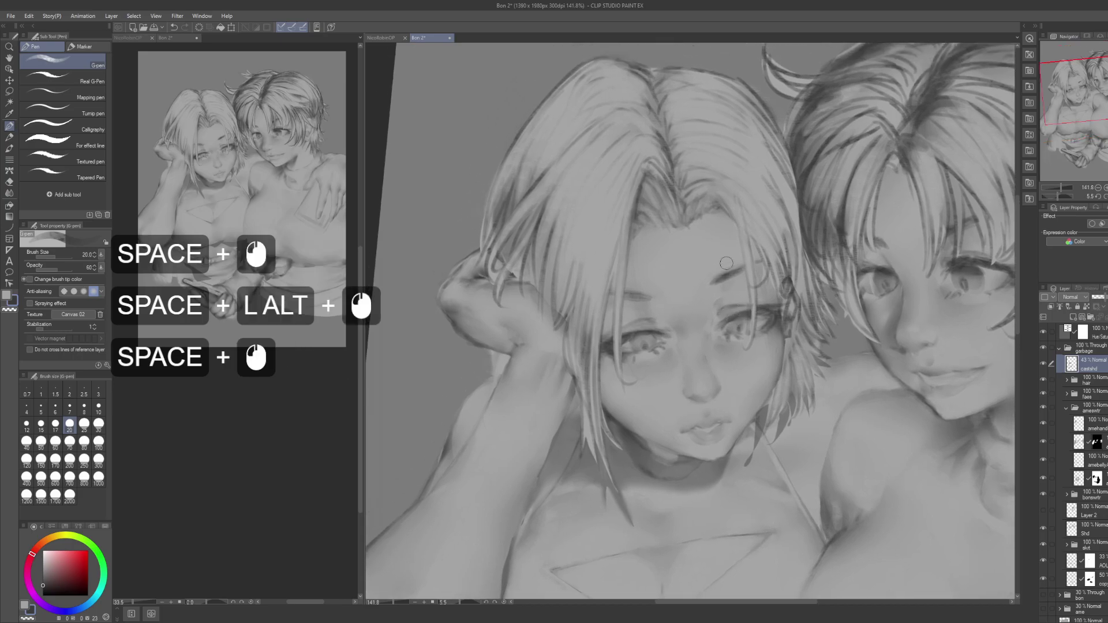
click(740, 233)
key(ctrl+z)
click(736, 227)
key(ctrl+z)
click(733, 215)
key(ctrl+z)
click(728, 205)
click(732, 215)
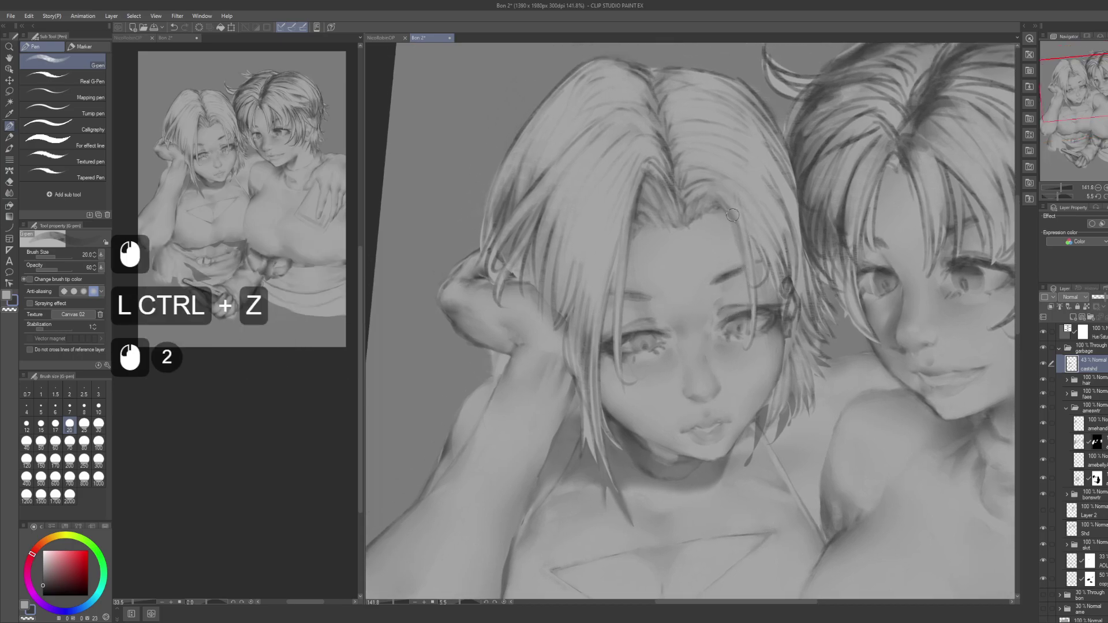
key(ctrl+z)
key(ctrl+z)
Step: Load the hair folder's outline as a selection and invert it while keeping the castshd layer active
ctrl+click(1071, 364)
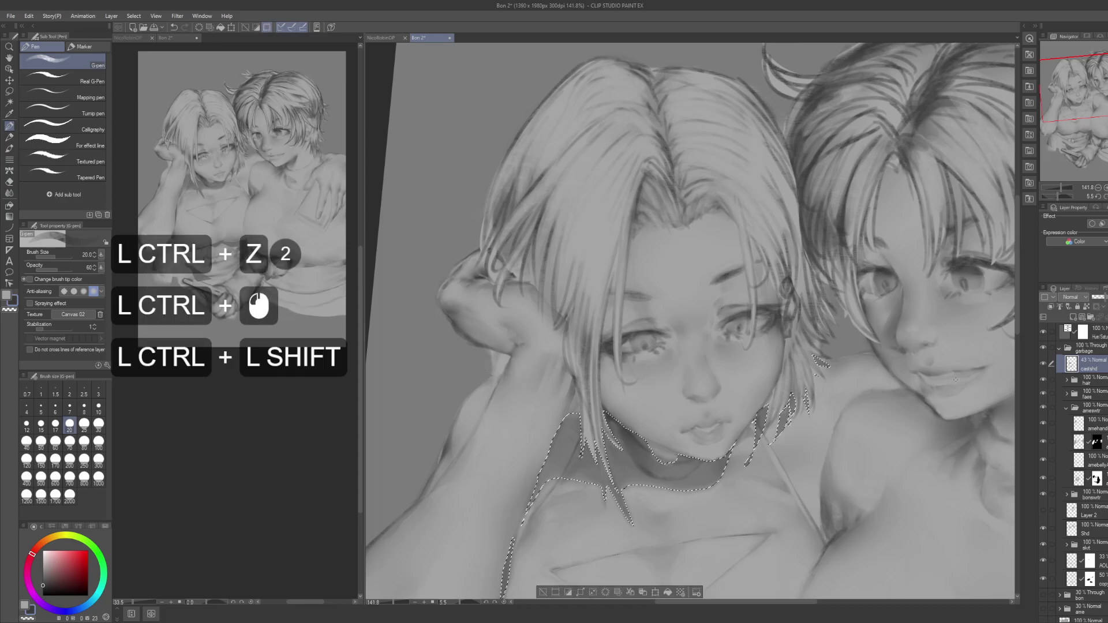
ctrl+click(1074, 381)
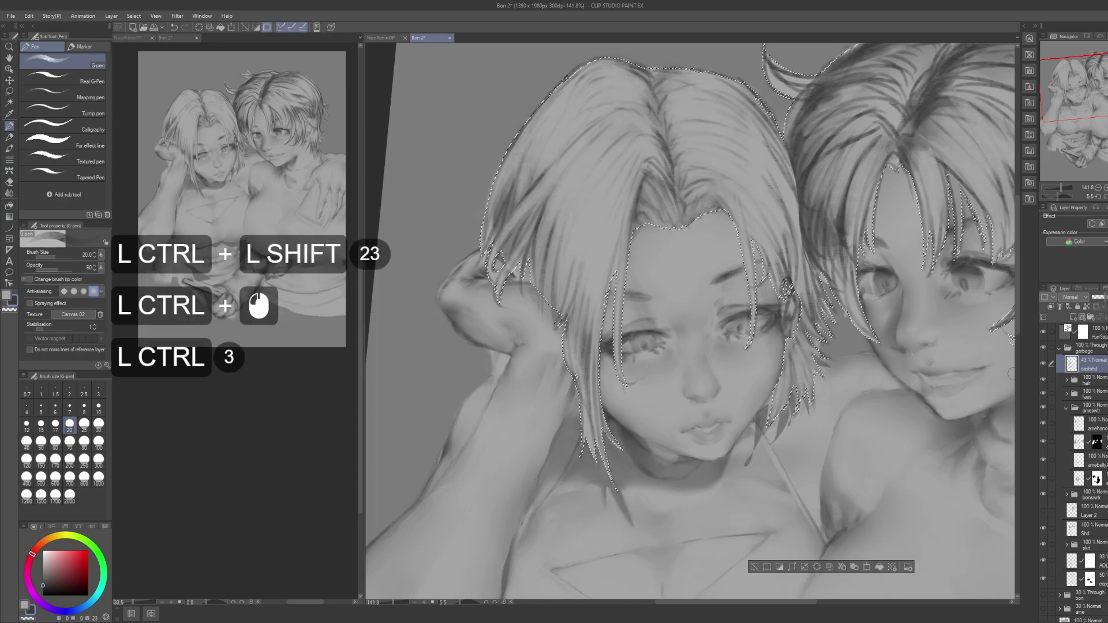
key(ctrl+shift+i)
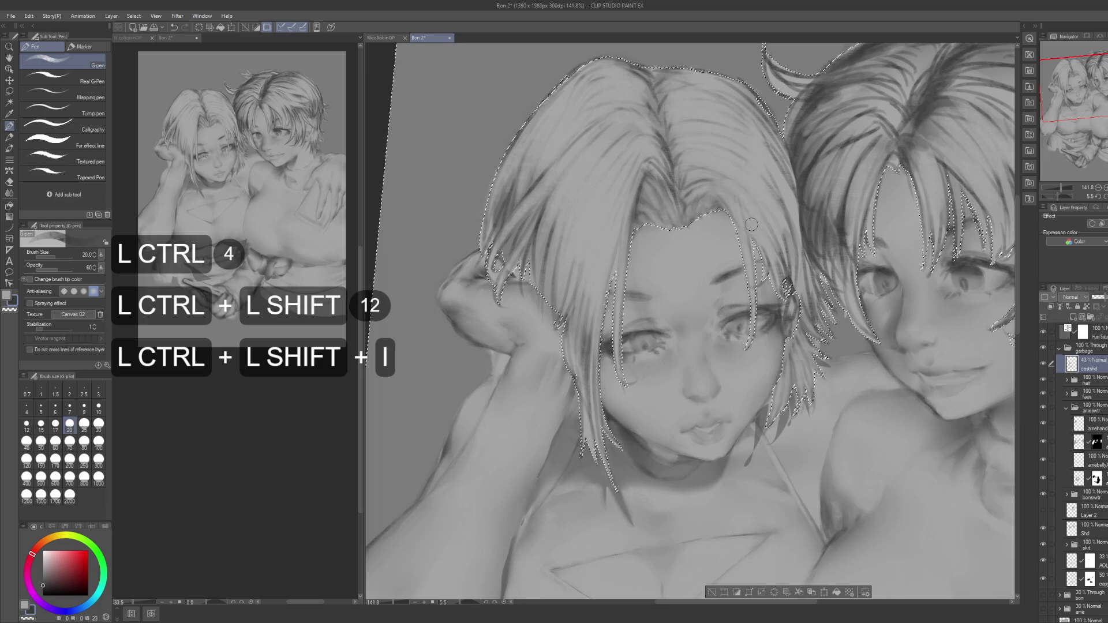
Step: Paint cast shadow strokes on castshd along the shorter figure's hair strand near the taller figure, from forehead to eye and temple
mouse_move(731, 229)
mouse_down()
mouse_move(723, 207)
mouse_move(741, 246)
mouse_up()
drag(734, 230, 741, 244)
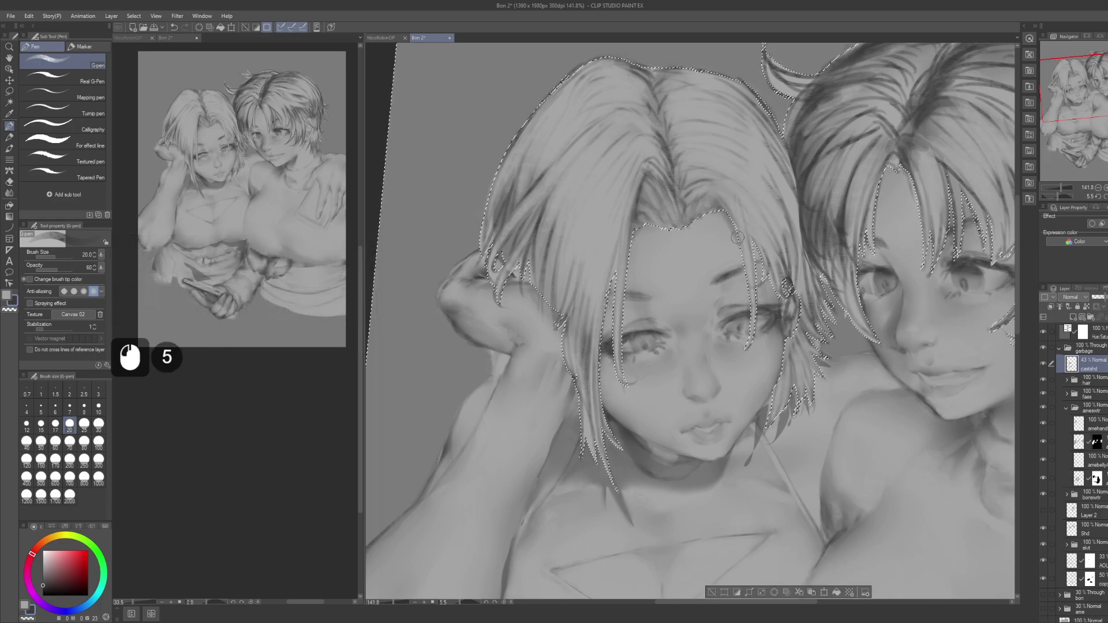
click(752, 285)
click(748, 282)
click(748, 284)
click(744, 315)
click(744, 318)
click(748, 281)
mouse_move(752, 281)
mouse_down()
mouse_move(733, 263)
mouse_move(752, 254)
mouse_up()
click(757, 296)
click(758, 298)
click(753, 247)
click(766, 294)
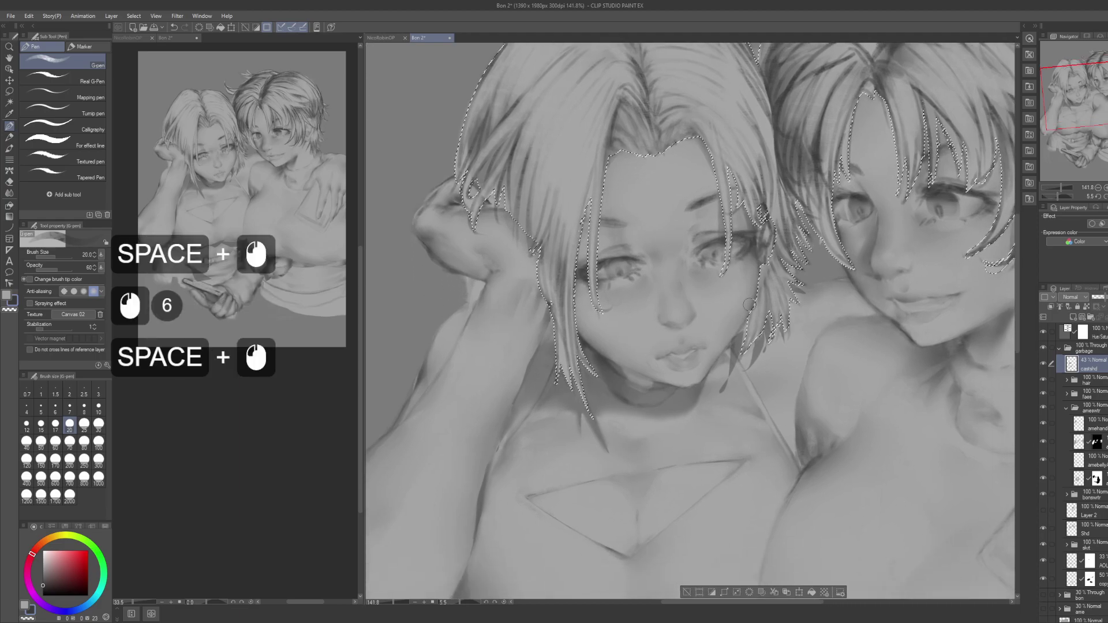
Step: Paint cast shadow along the shorter figure's bang on the raised-hand side, from forehead to eye, and undo the last three strokes
mouse_move(702, 280)
mouse_down()
mouse_move(717, 263)
mouse_move(782, 333)
mouse_up()
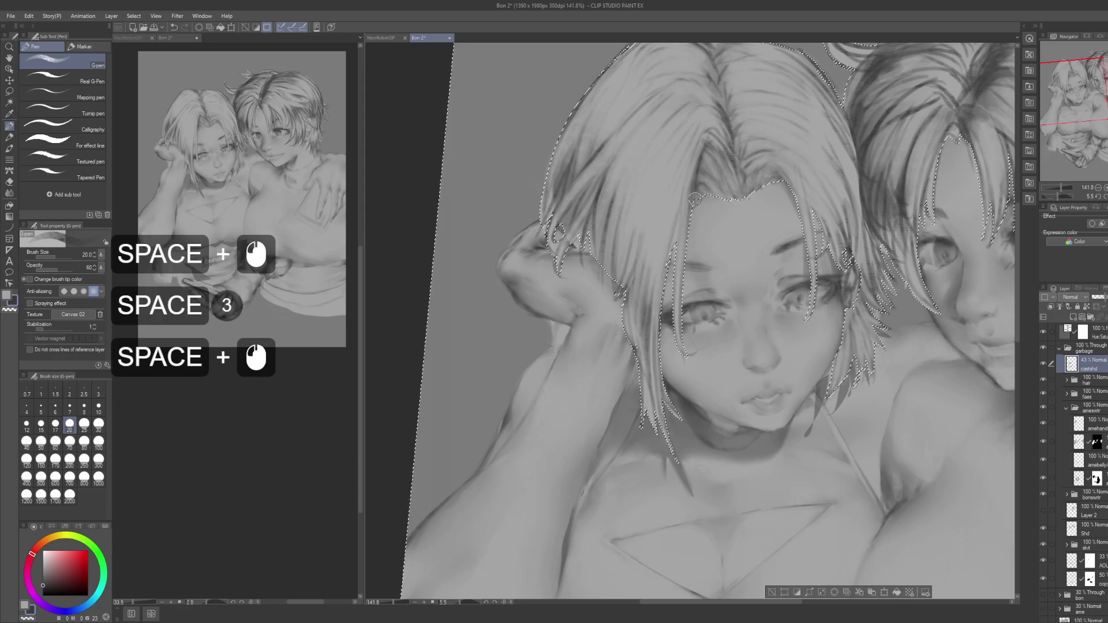
click(687, 223)
click(678, 254)
click(696, 196)
click(687, 226)
click(687, 226)
click(673, 256)
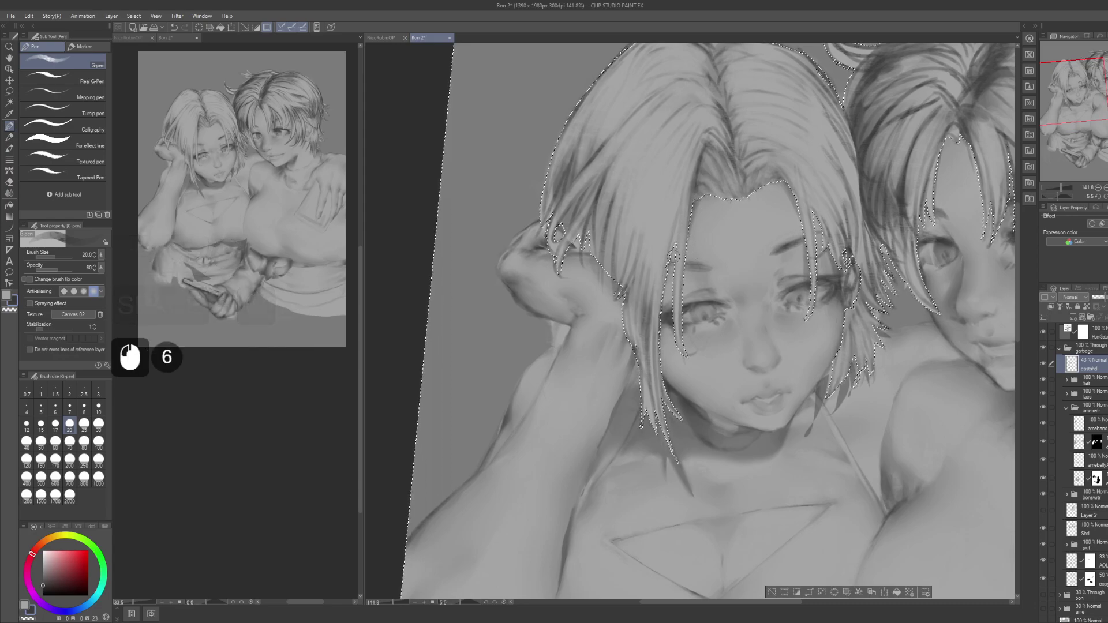
click(678, 284)
click(674, 278)
click(677, 289)
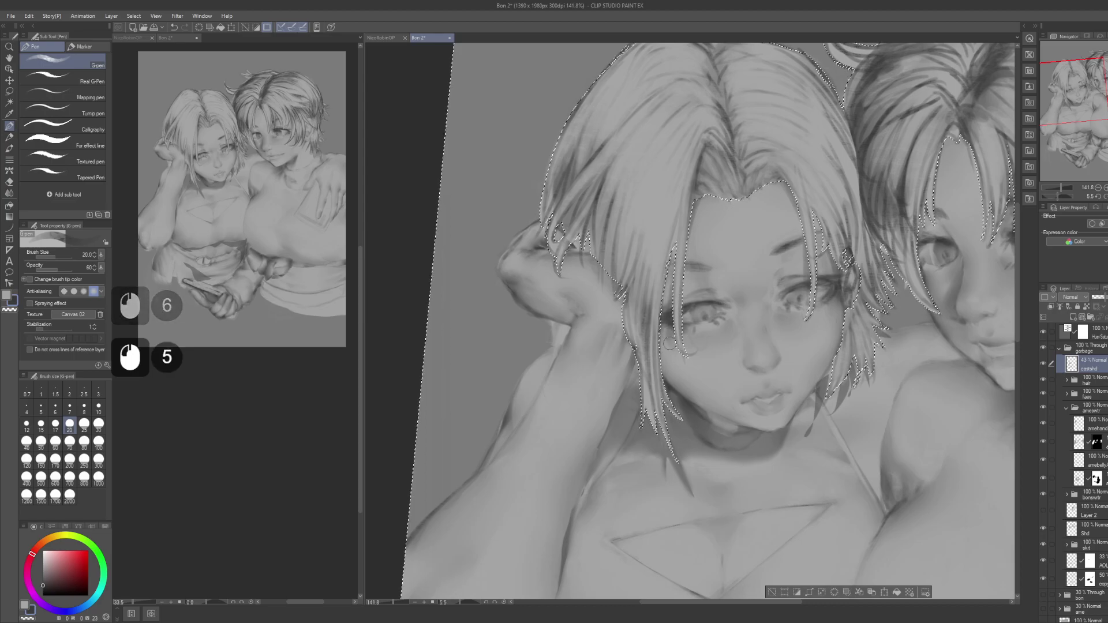
key(ctrl+z)
key(ctrl+z)
key(ctrl+z)
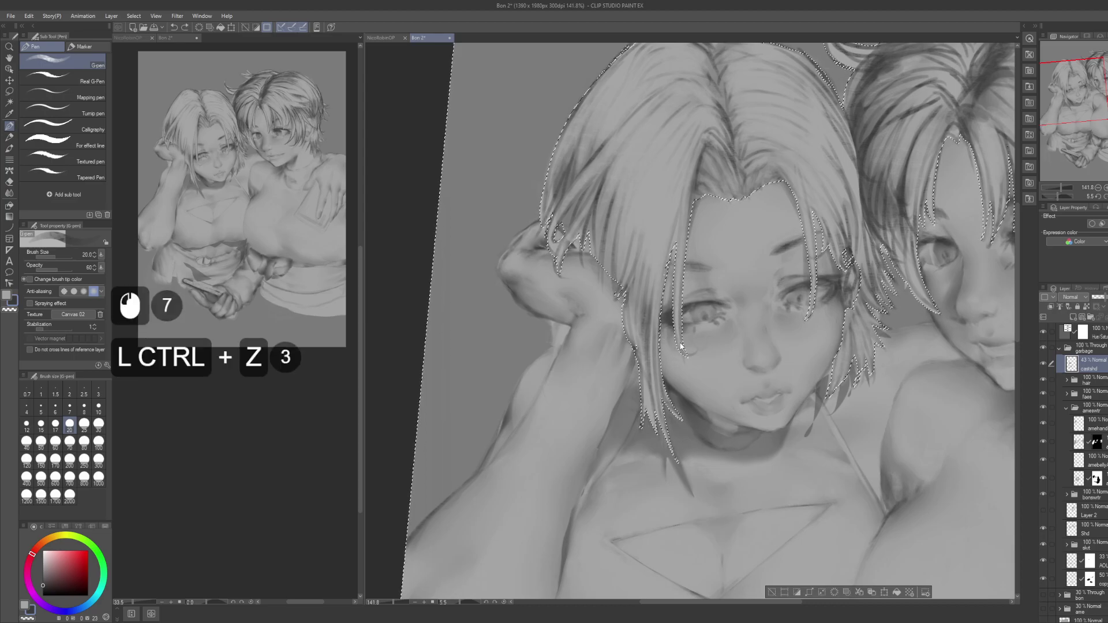
Step: Paint cast shadow on the shorter figure's cheek and temple between the bang and side hair on the raised-hand side
click(676, 335)
click(672, 336)
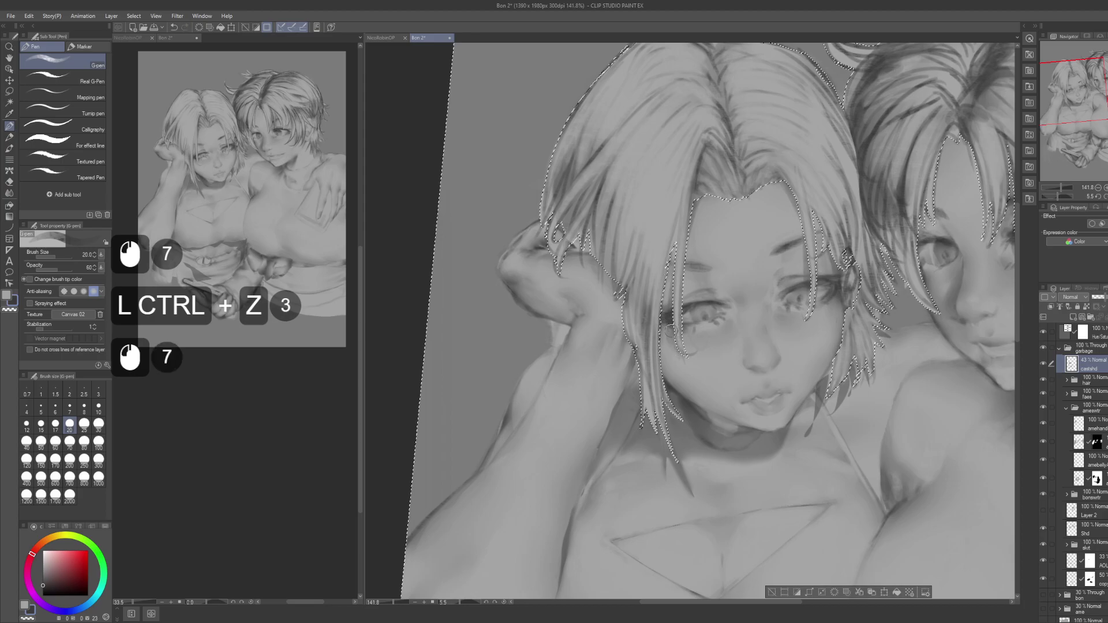
drag(694, 201, 706, 152)
click(668, 261)
click(668, 261)
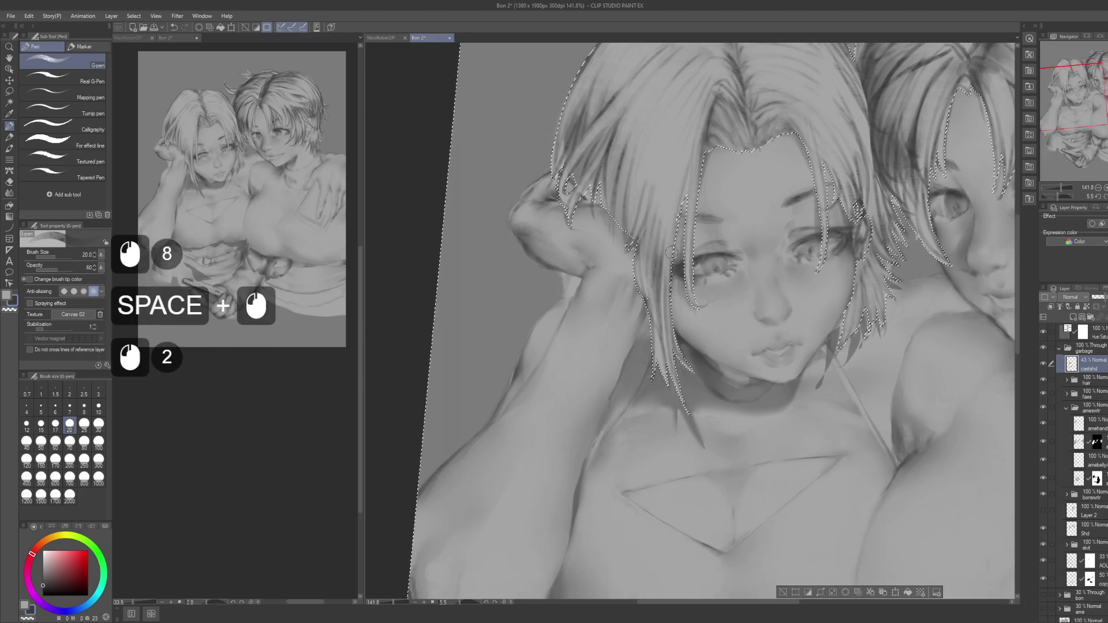
click(675, 294)
click(673, 280)
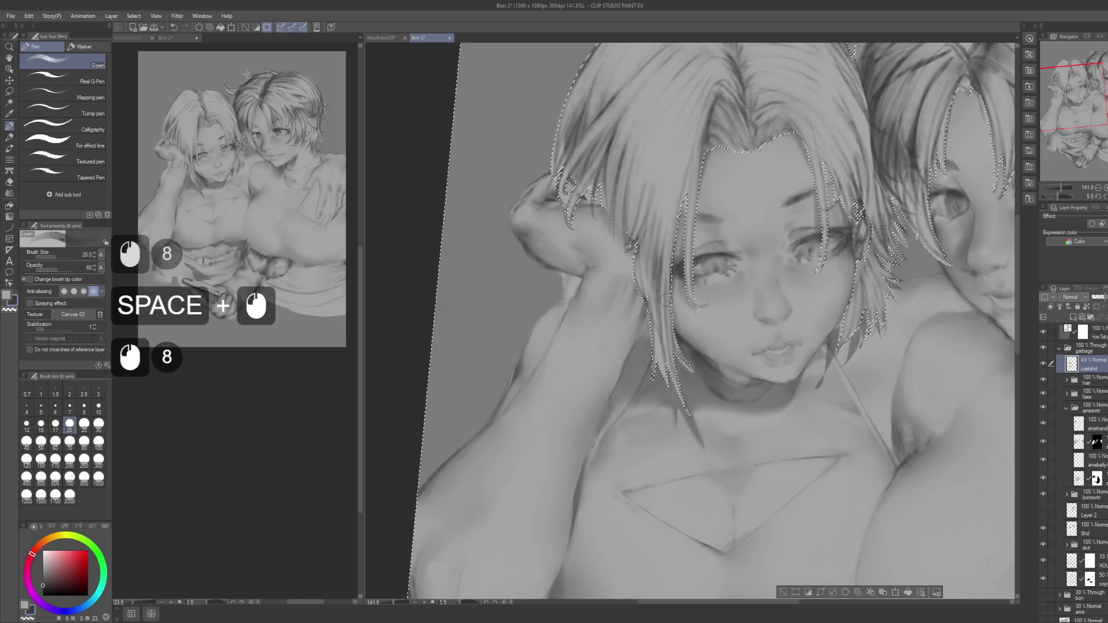
click(673, 262)
click(674, 245)
click(675, 230)
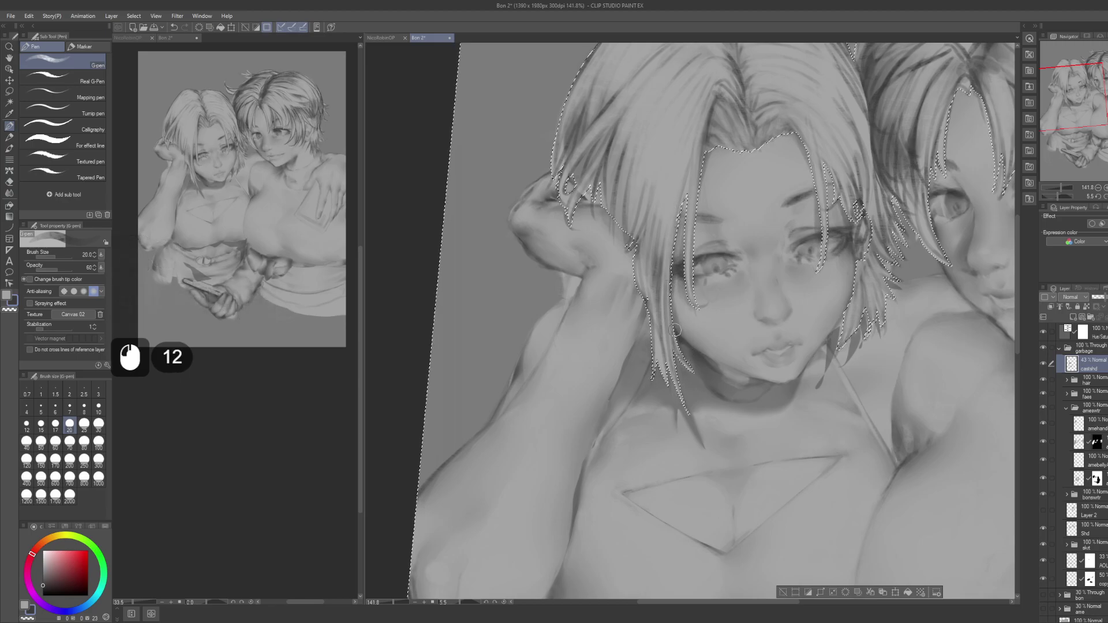
Step: Paint cast shadow beneath the hair at the shorter figure's temple beside the ear nearest the taller figure
drag(688, 369, 690, 335)
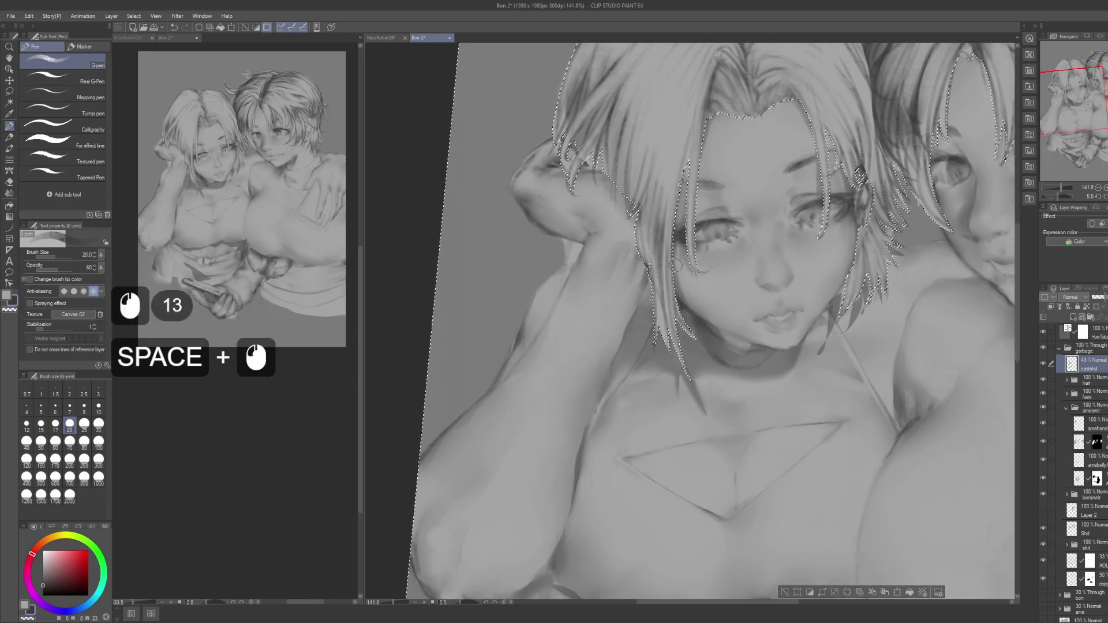
drag(679, 263, 664, 341)
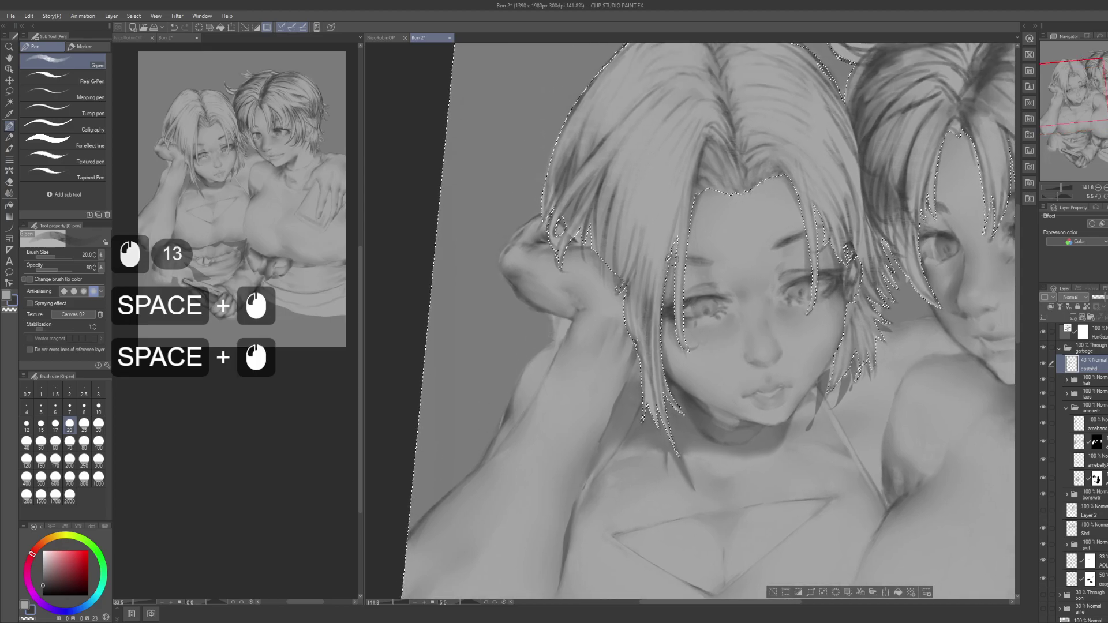
drag(562, 356, 597, 319)
drag(725, 194, 713, 246)
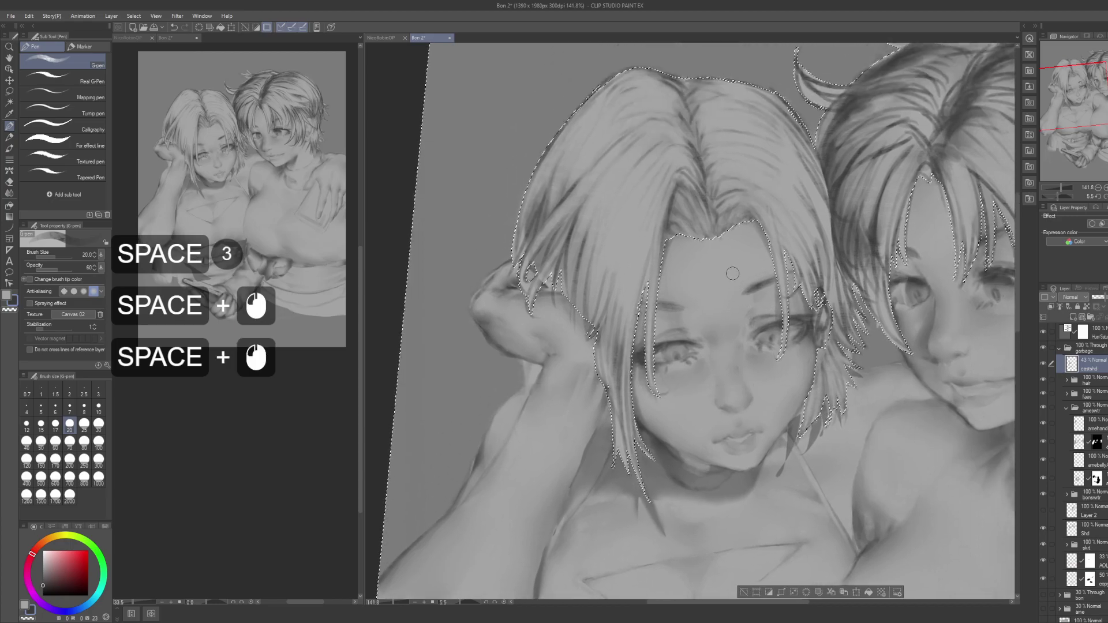
drag(794, 321, 728, 282)
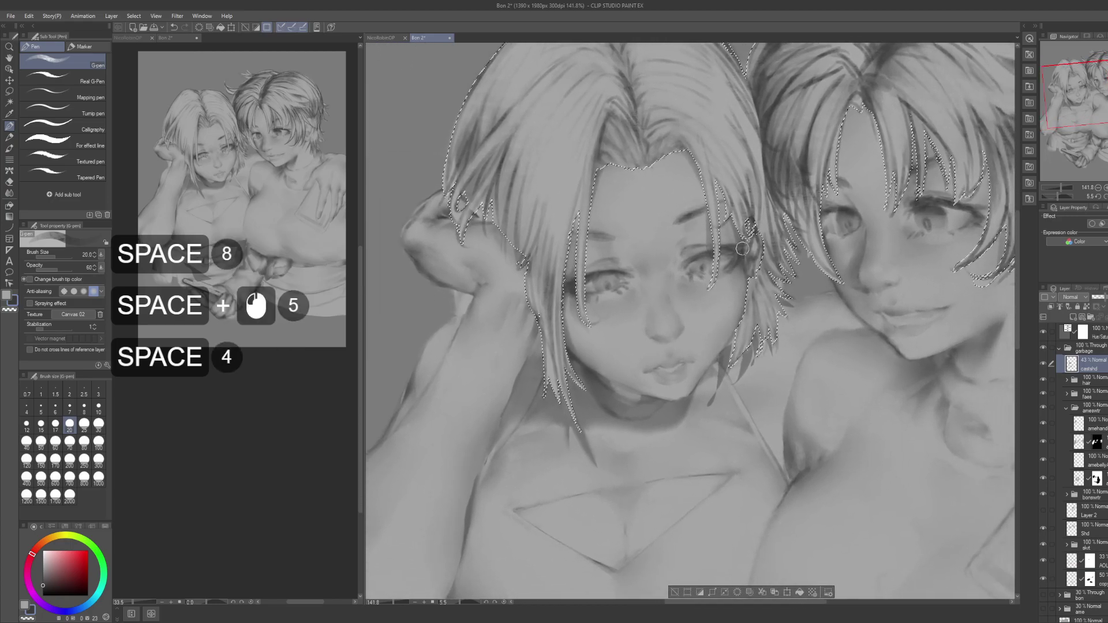
click(750, 229)
click(750, 229)
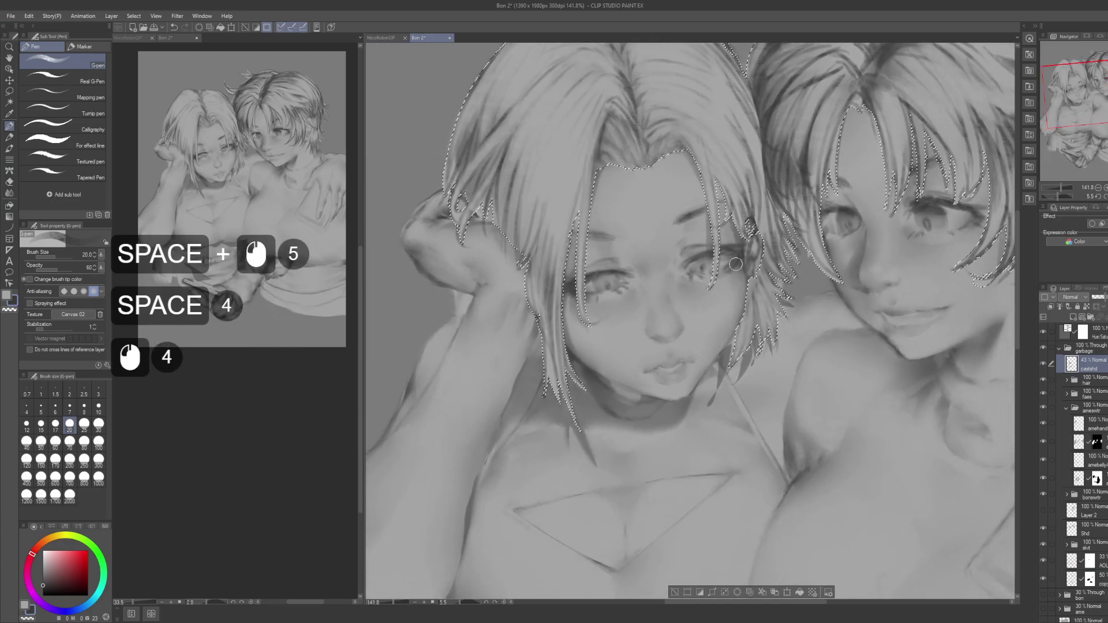
Step: Deselect the inverted hair selection and make the castshd layer active again
drag(748, 271, 634, 393)
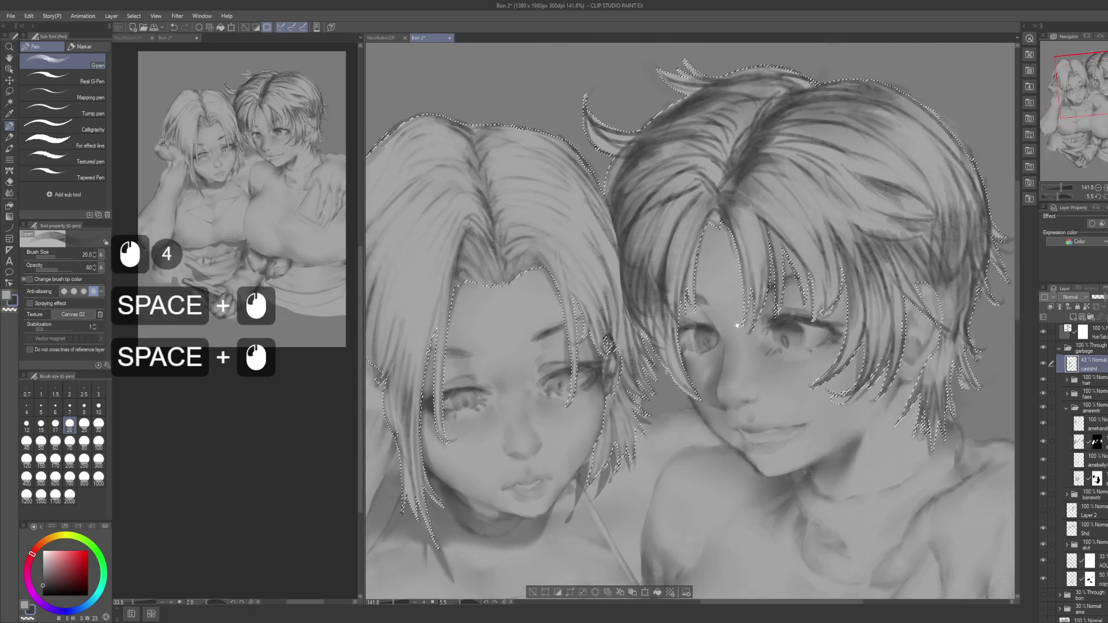
mouse_move(698, 533)
mouse_down()
mouse_move(740, 310)
mouse_move(818, 250)
mouse_up()
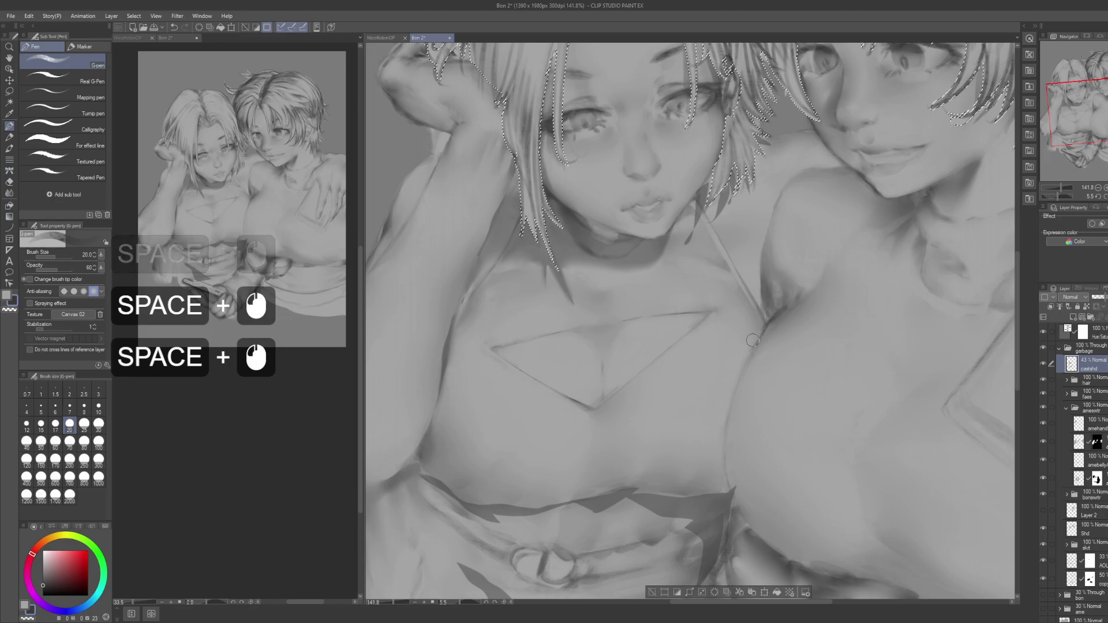
ctrl+click(715, 349)
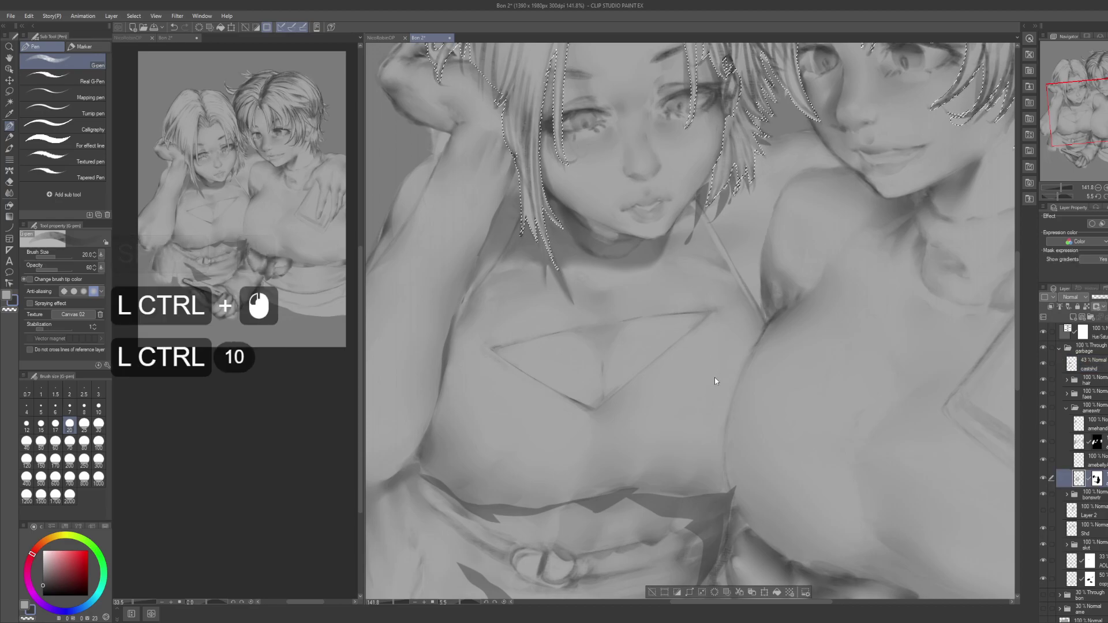
key(ctrl+d)
click(1088, 364)
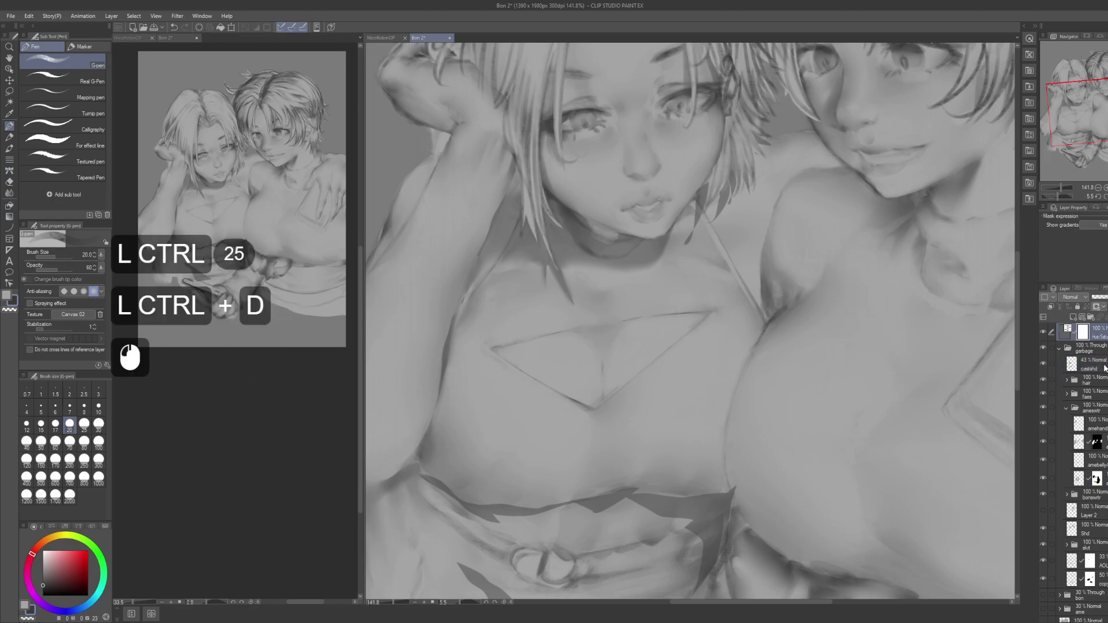
click(1088, 364)
Step: Blur the hard-edged cast shadow beneath the shorter figure's chest across the midriff with the Blur tool at size 40
drag(645, 534, 661, 337)
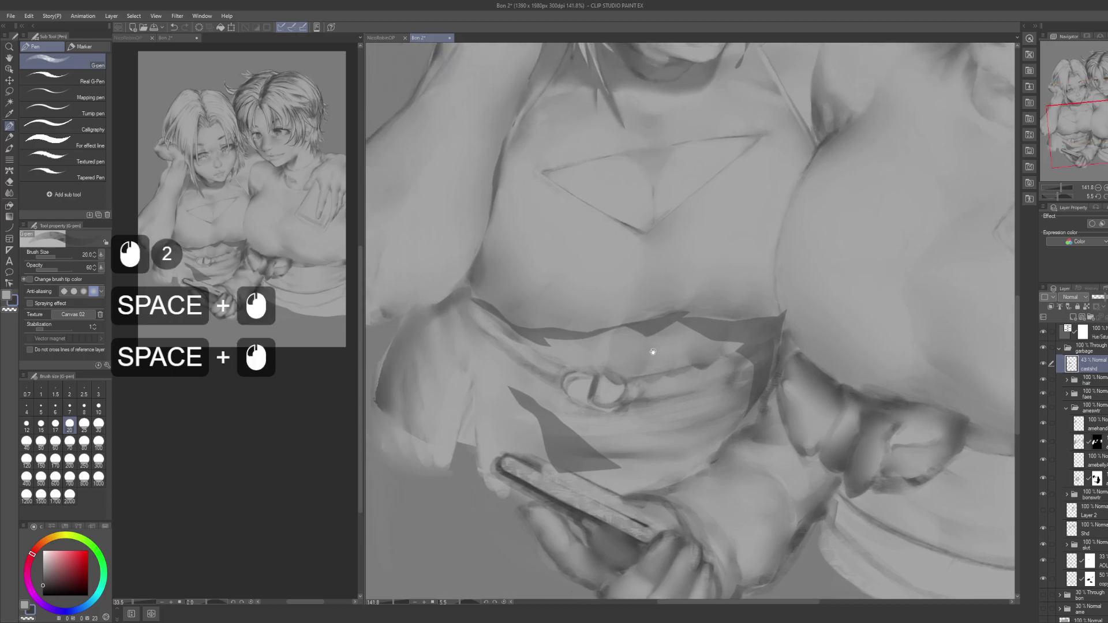
key(j)
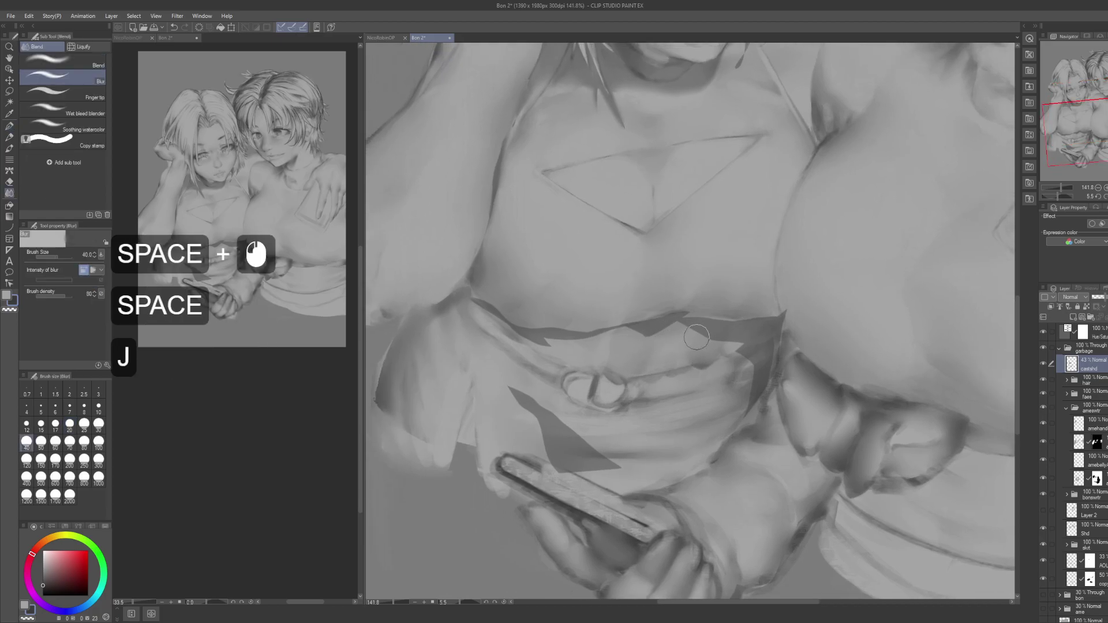
mouse_move(672, 333)
mouse_down()
mouse_move(644, 336)
mouse_move(698, 327)
mouse_move(731, 336)
mouse_move(797, 413)
mouse_up()
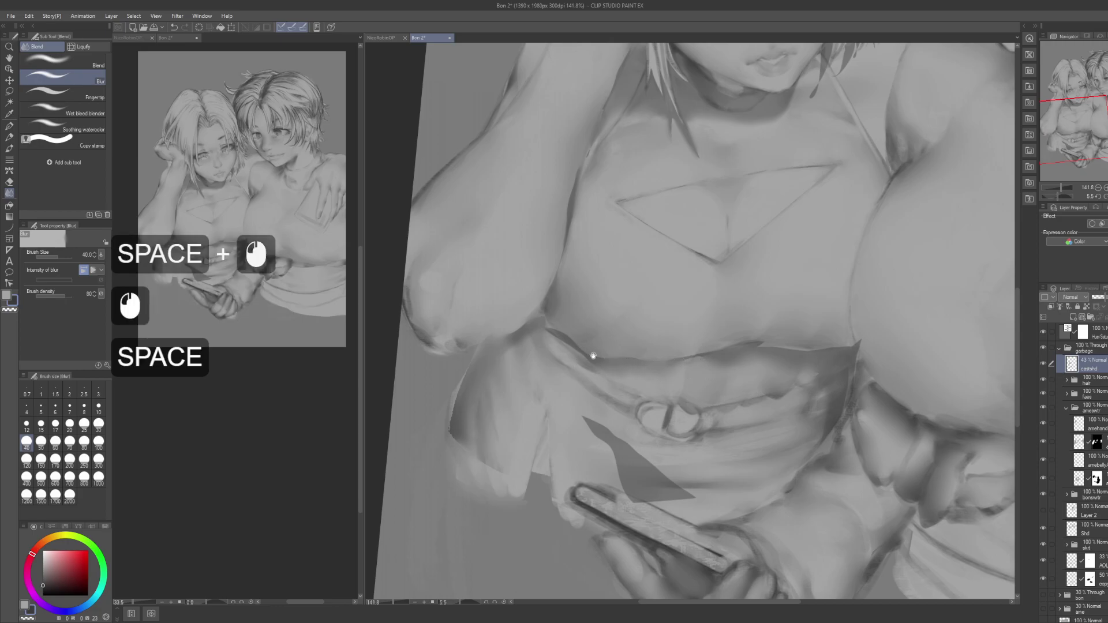
drag(554, 336, 587, 359)
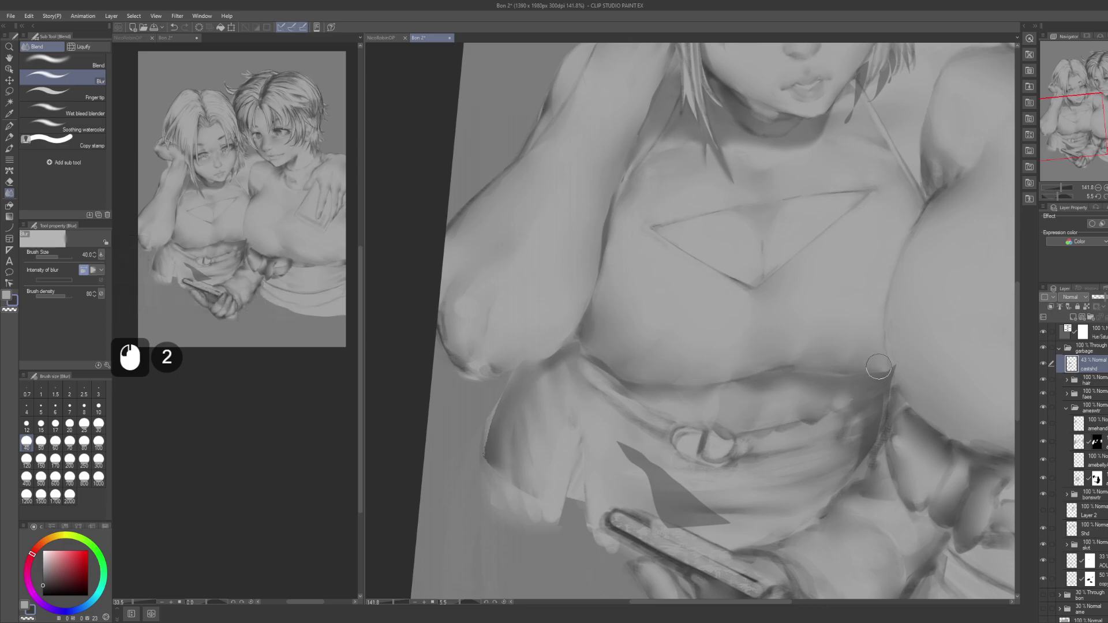
Step: Blur the wedge-shaped cast shadow on the clothing between the belt ring and the phone
drag(831, 347, 686, 326)
mouse_move(563, 442)
mouse_down()
mouse_move(641, 341)
mouse_move(658, 413)
mouse_move(701, 445)
mouse_up()
click(625, 376)
mouse_move(626, 407)
mouse_down()
mouse_move(599, 383)
mouse_move(614, 393)
mouse_up()
Step: Blur the cast shadow beneath the shorter figure's side hair along the jaw near the taller figure, undoing one stroke
drag(733, 280, 747, 359)
drag(849, 326, 727, 363)
drag(799, 344, 723, 365)
click(720, 354)
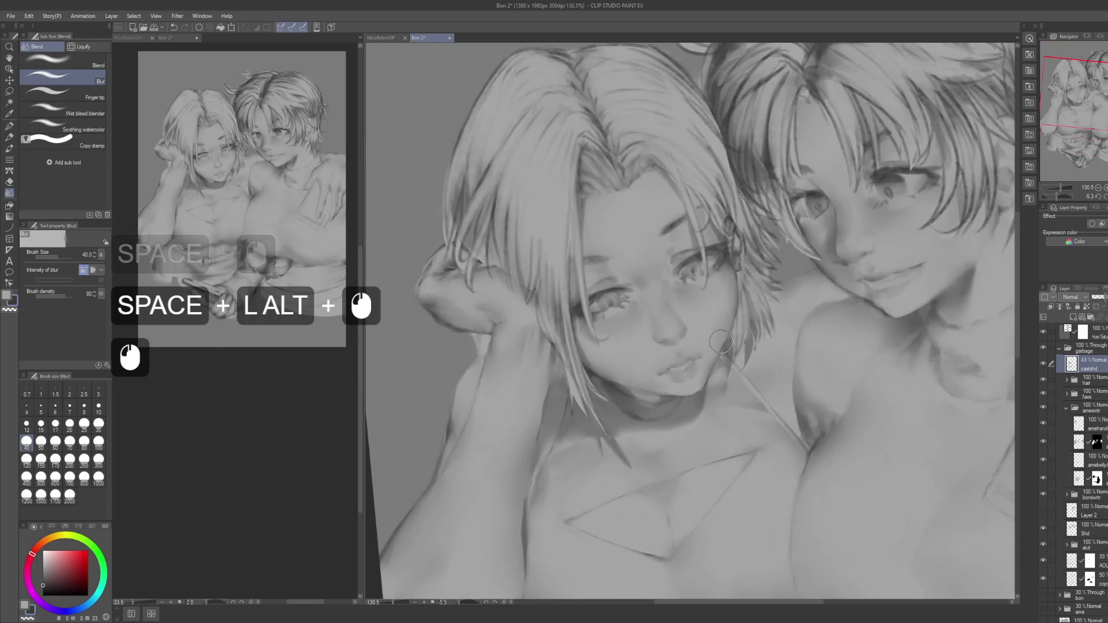
click(718, 388)
click(727, 381)
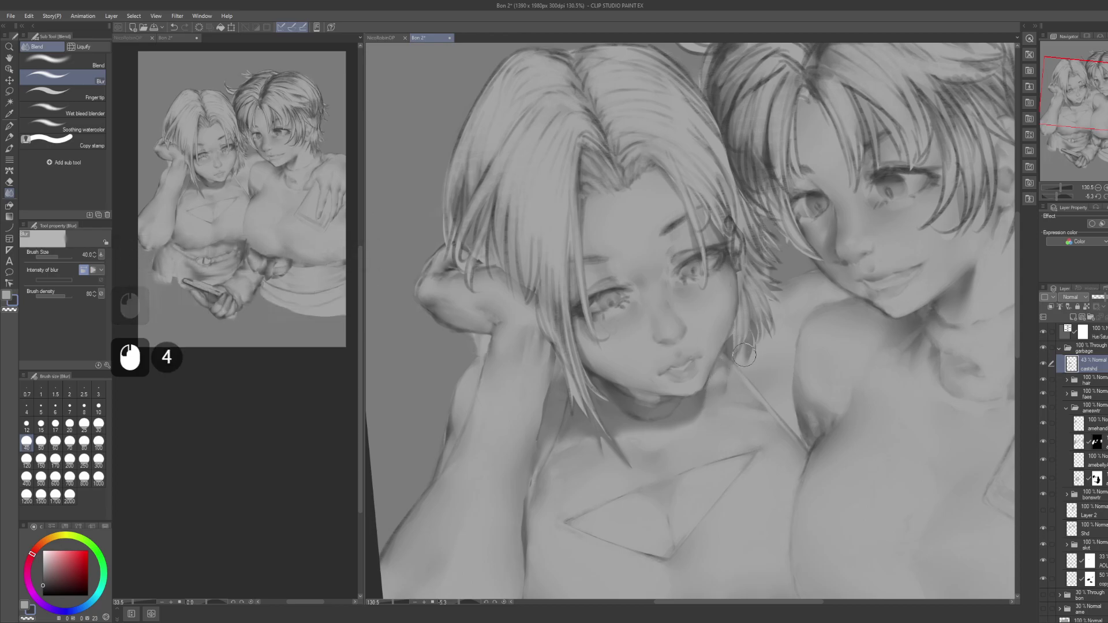
key(ctrl+z)
click(743, 357)
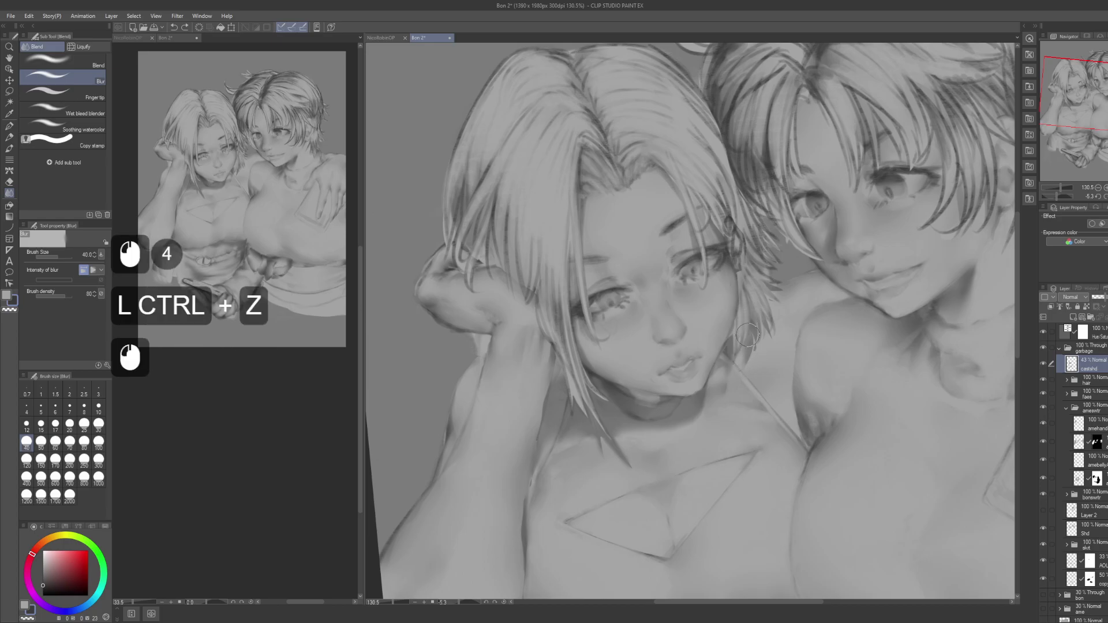
click(765, 325)
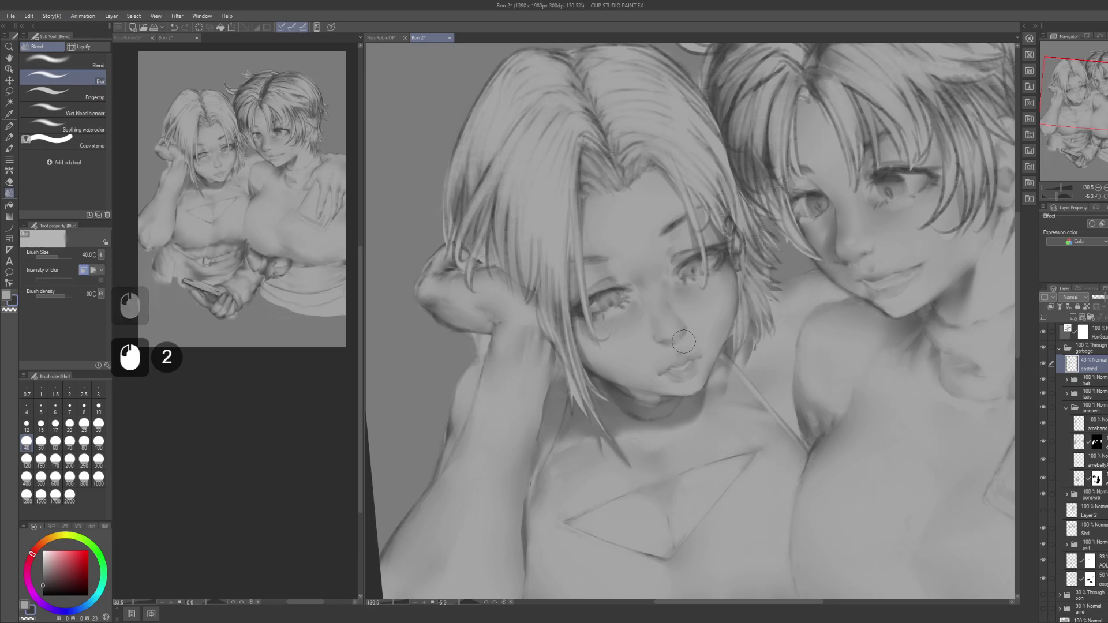
Step: Blur the hair's cast shadows on the shorter figure's face around both eyes, the cheek and forehead, undoing one forehead stroke
mouse_move(692, 300)
mouse_down()
mouse_move(692, 254)
mouse_move(694, 280)
mouse_up()
click(694, 282)
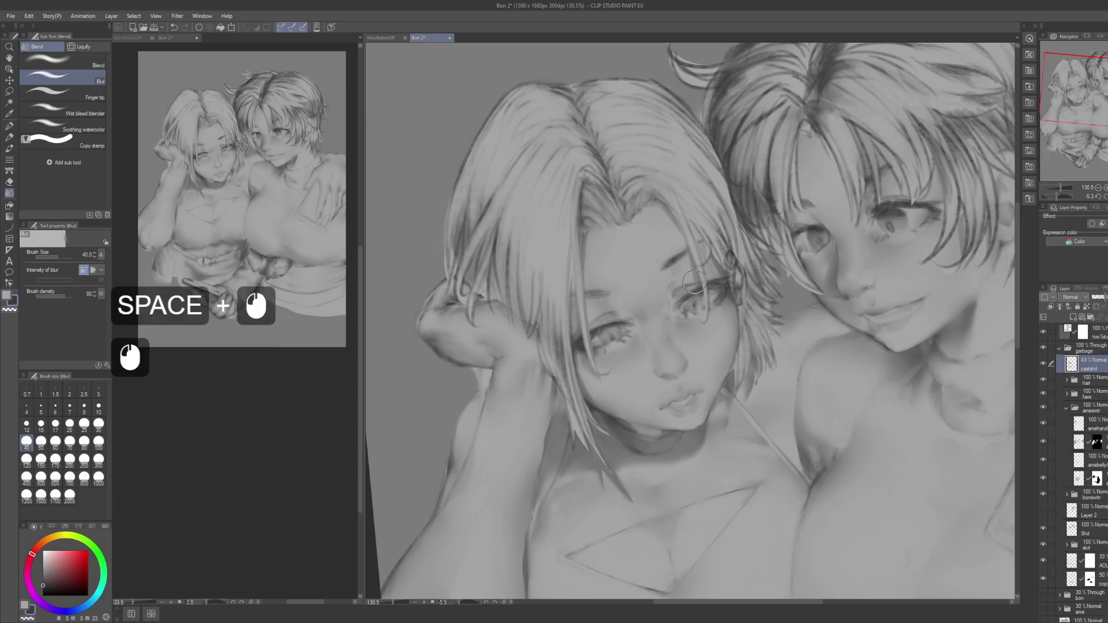
click(705, 325)
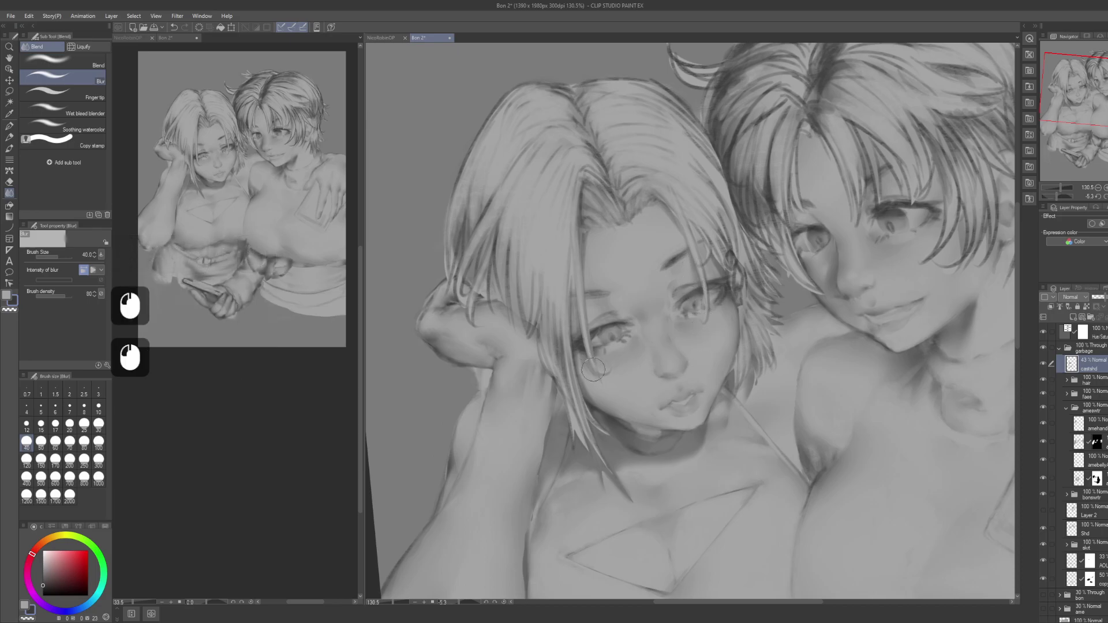
drag(594, 375, 593, 374)
click(588, 253)
key(ctrl+z)
click(590, 230)
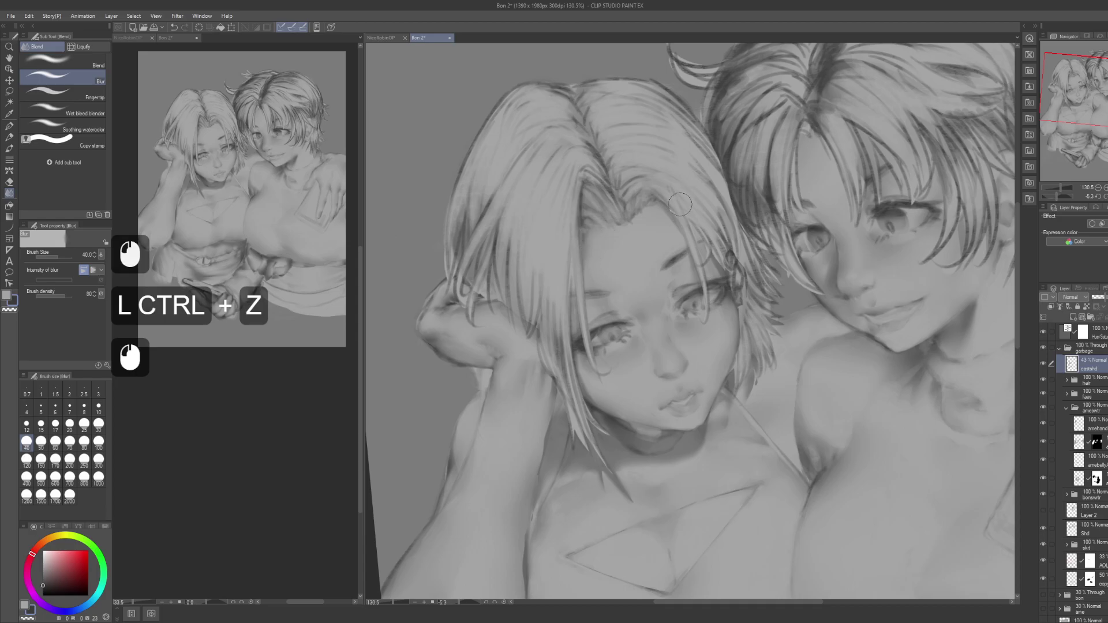
drag(782, 297, 742, 267)
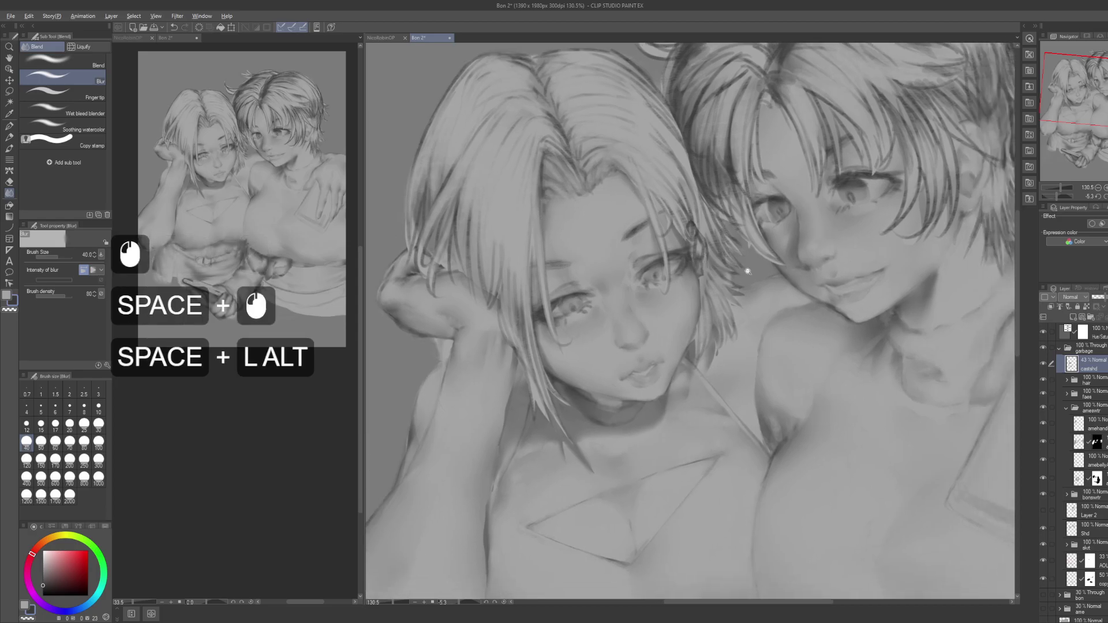
Step: Outline the head's cast shadow across the taller figure's neck and near shoulder with the G-pen at size 20, undoing misplaced strokes
alt+click(742, 268)
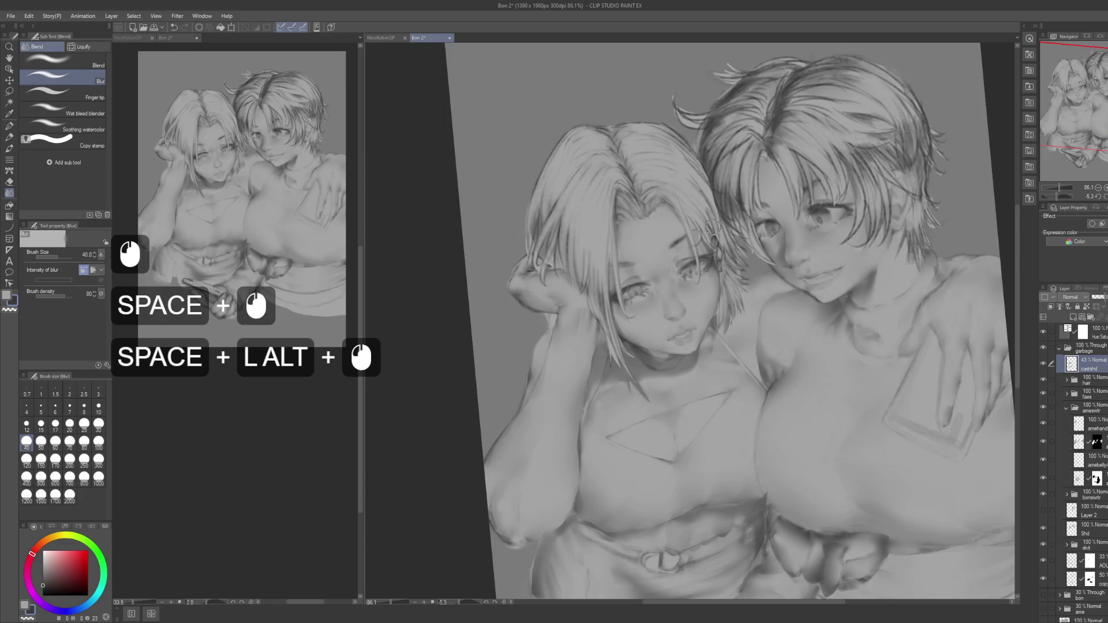
key(p)
drag(848, 278, 748, 335)
drag(671, 342, 739, 365)
drag(738, 365, 754, 320)
click(759, 279)
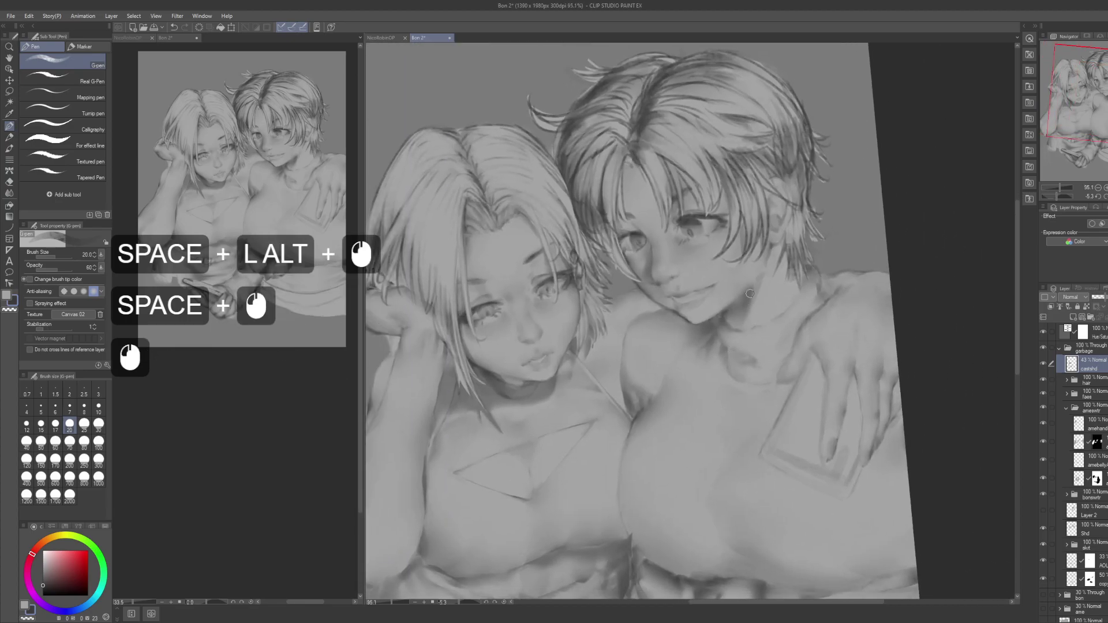
key(ctrl+z)
drag(760, 280, 735, 332)
click(747, 322)
key(ctrl+z)
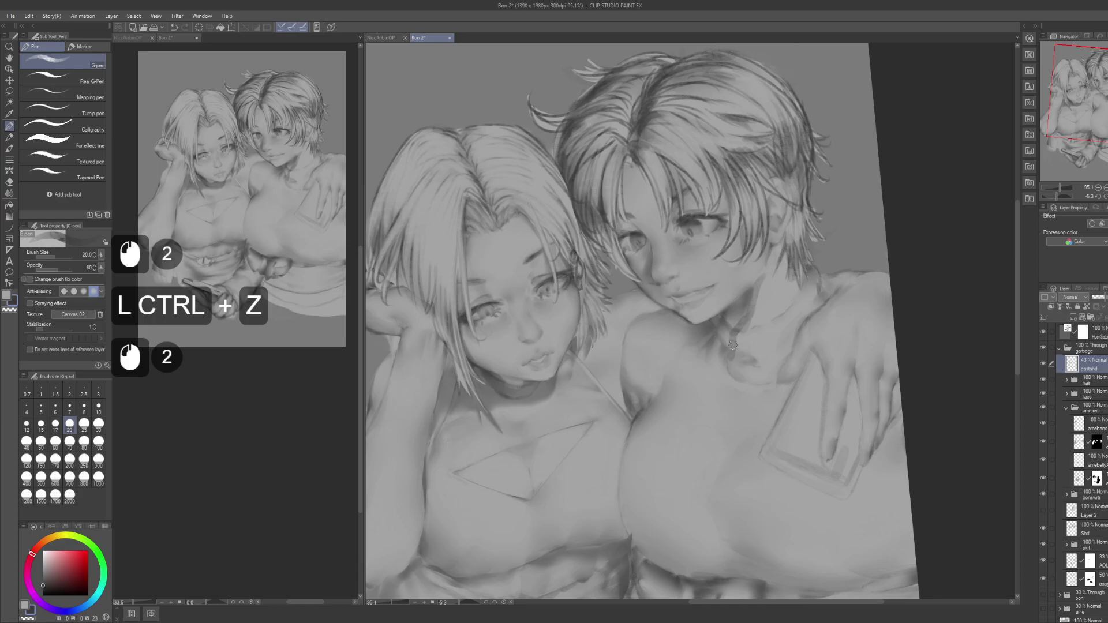
mouse_move(664, 312)
mouse_down()
mouse_move(655, 344)
mouse_move(651, 333)
mouse_move(672, 353)
mouse_move(650, 385)
mouse_move(723, 374)
mouse_up()
key(ctrl+z)
key(ctrl+z)
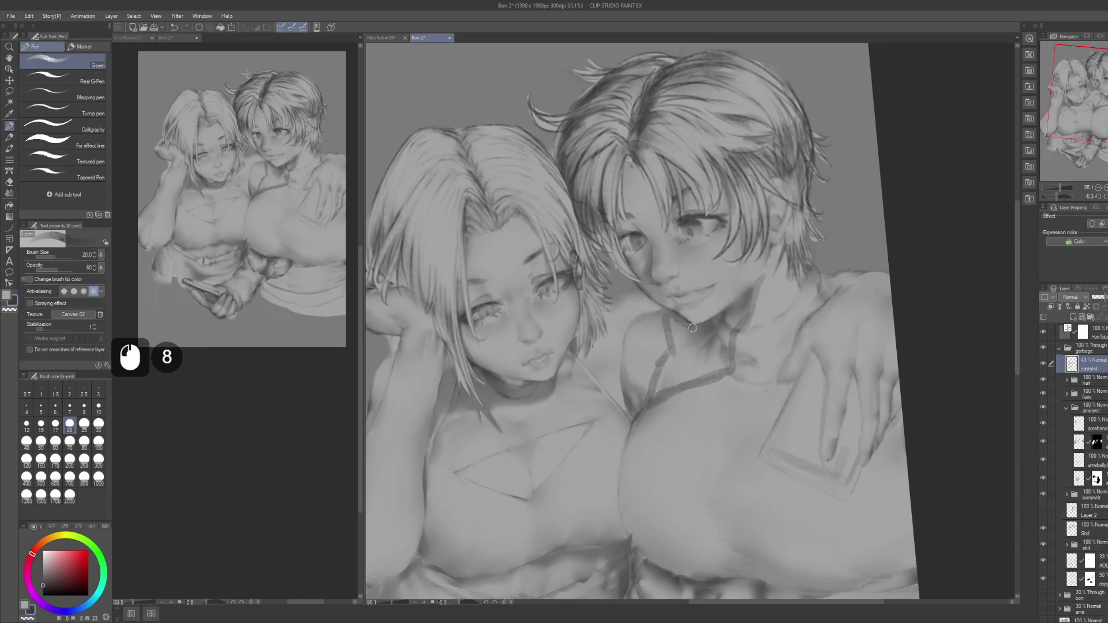
mouse_move(705, 326)
mouse_down()
mouse_move(739, 301)
mouse_move(649, 294)
mouse_move(753, 269)
mouse_up()
Step: Fill the outlined neck and shoulder shadow with Close and fill, and clear any selection
key(g)
key(g)
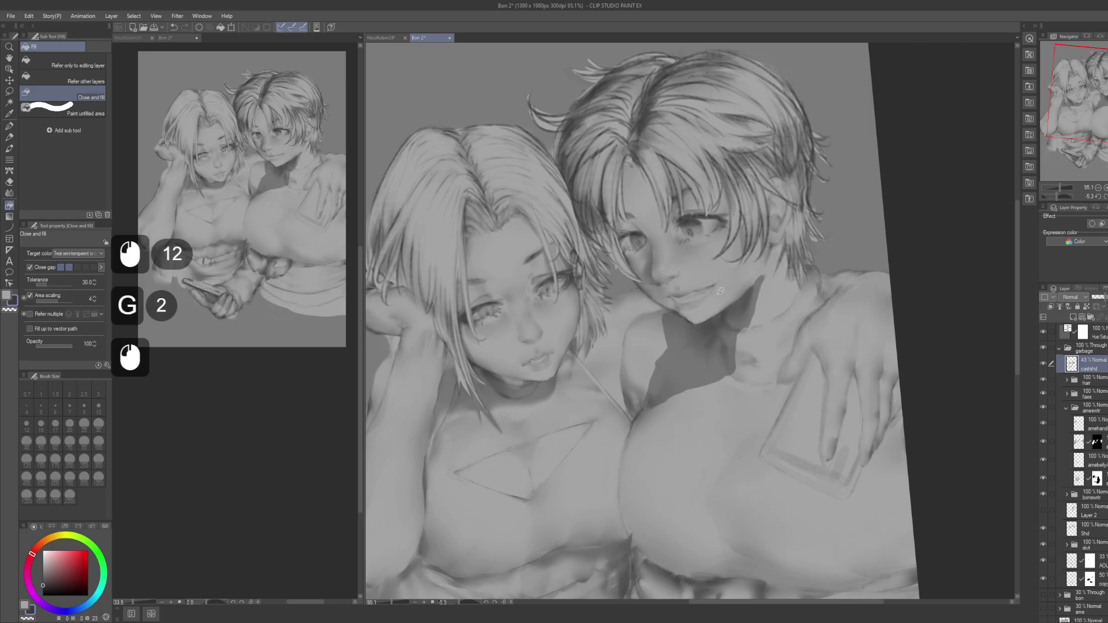
key(ctrl+d)
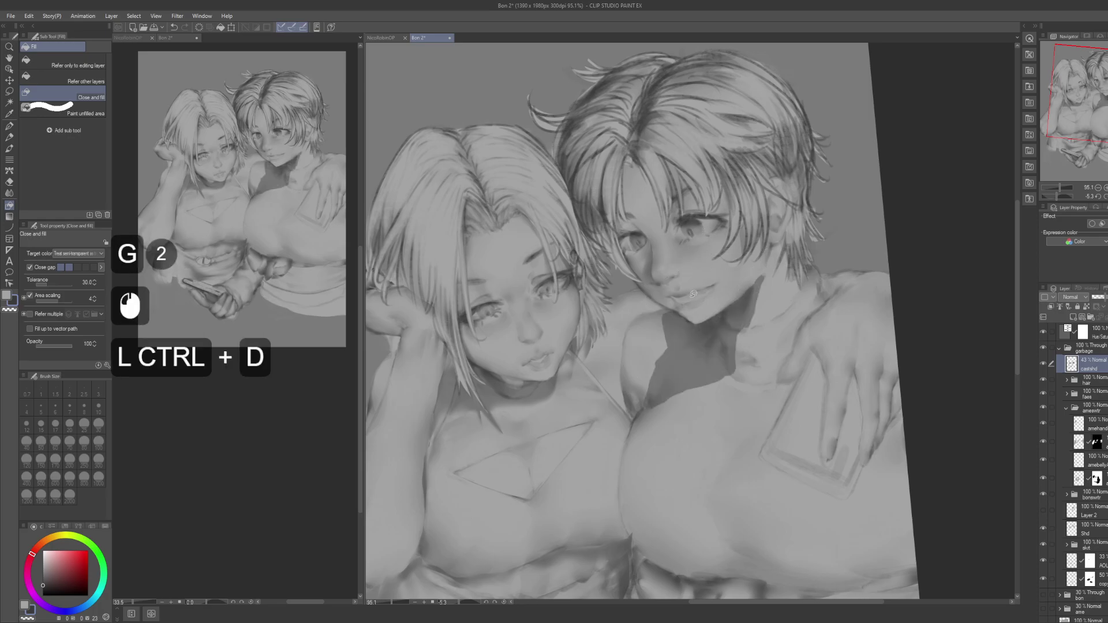
Step: Paint lighter G-pen strokes inside the taller figure's neck and shoulder shadow with the lighter secondary colour
key(p)
drag(705, 349, 709, 356)
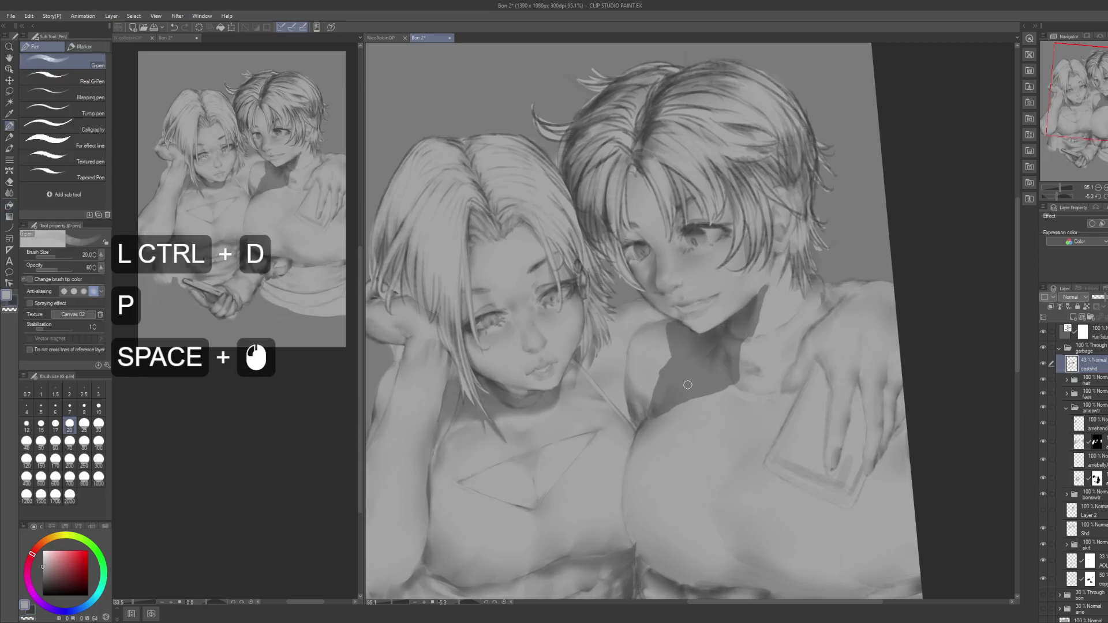
key(x)
drag(674, 396, 728, 378)
drag(674, 393, 676, 392)
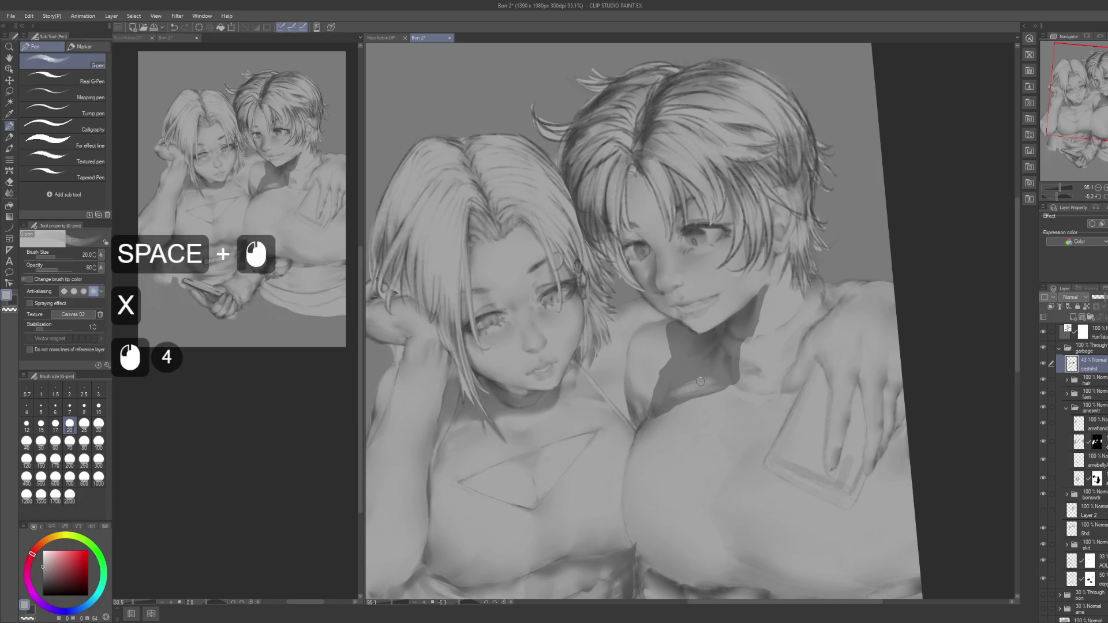
click(699, 380)
click(699, 378)
click(701, 369)
click(704, 367)
click(694, 378)
click(695, 376)
click(696, 375)
click(672, 370)
click(671, 363)
click(676, 355)
click(681, 354)
click(684, 356)
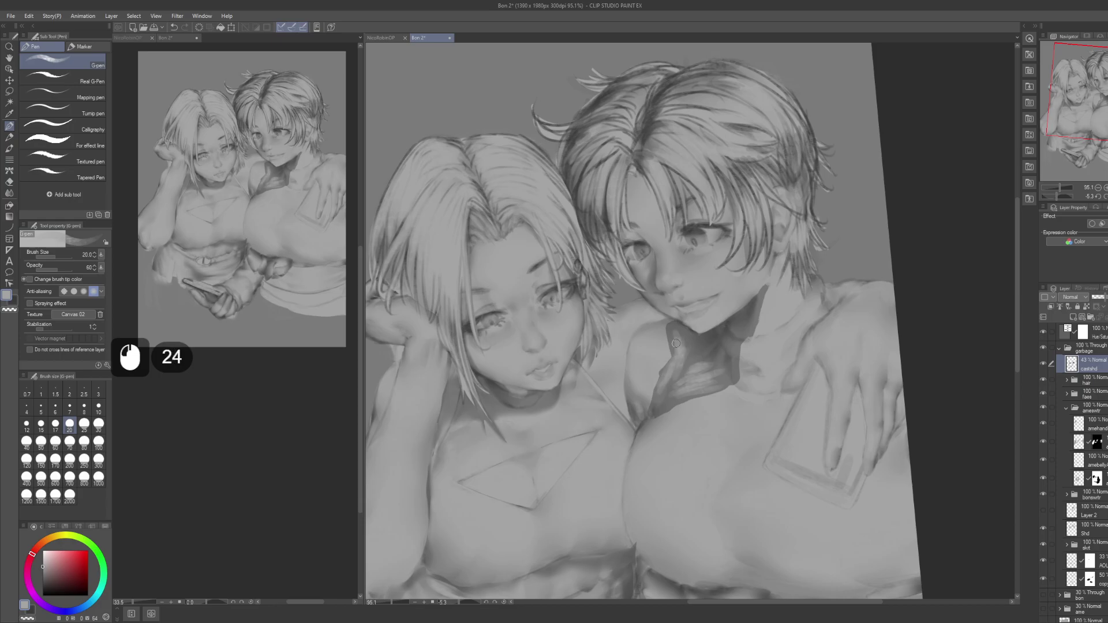
drag(706, 328, 696, 327)
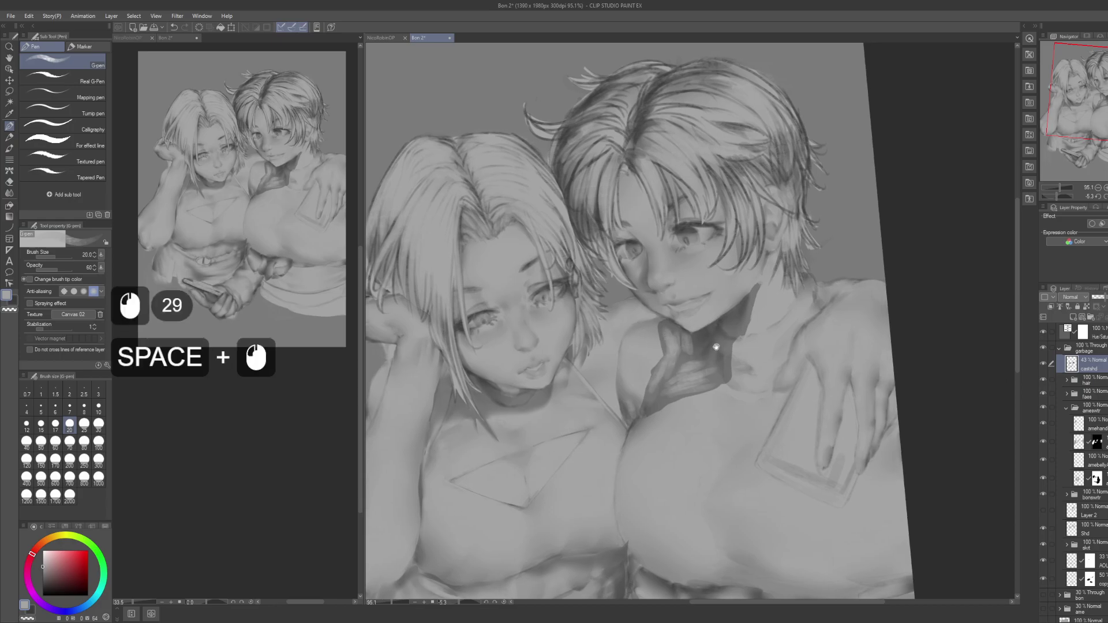
click(684, 341)
Step: Blend the lighter strokes into the neck and shoulder shadow using the Blur tool at size 80
key(j)
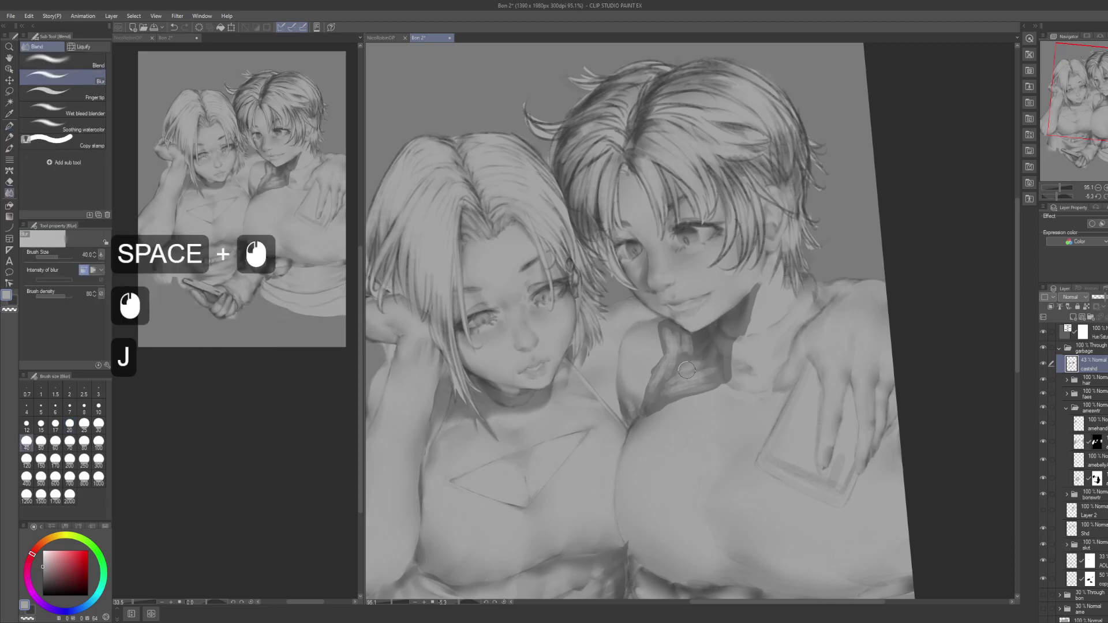
key(bracketright)
key(bracketright)
key(bracketright)
key(bracketright)
click(699, 367)
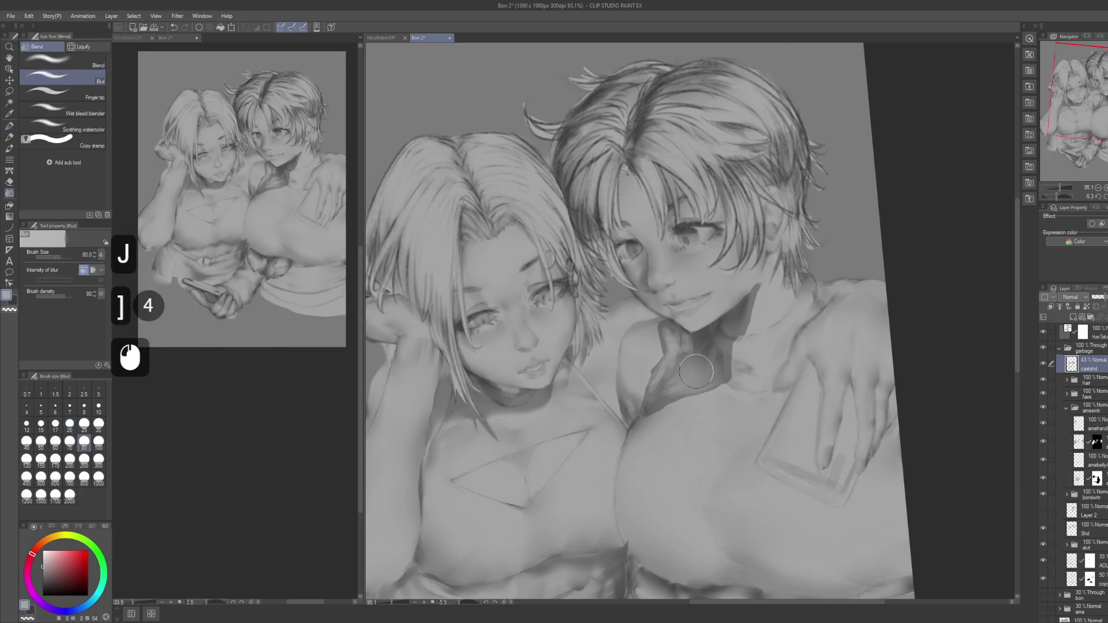
click(684, 377)
click(661, 393)
click(678, 347)
click(670, 338)
click(669, 404)
click(659, 411)
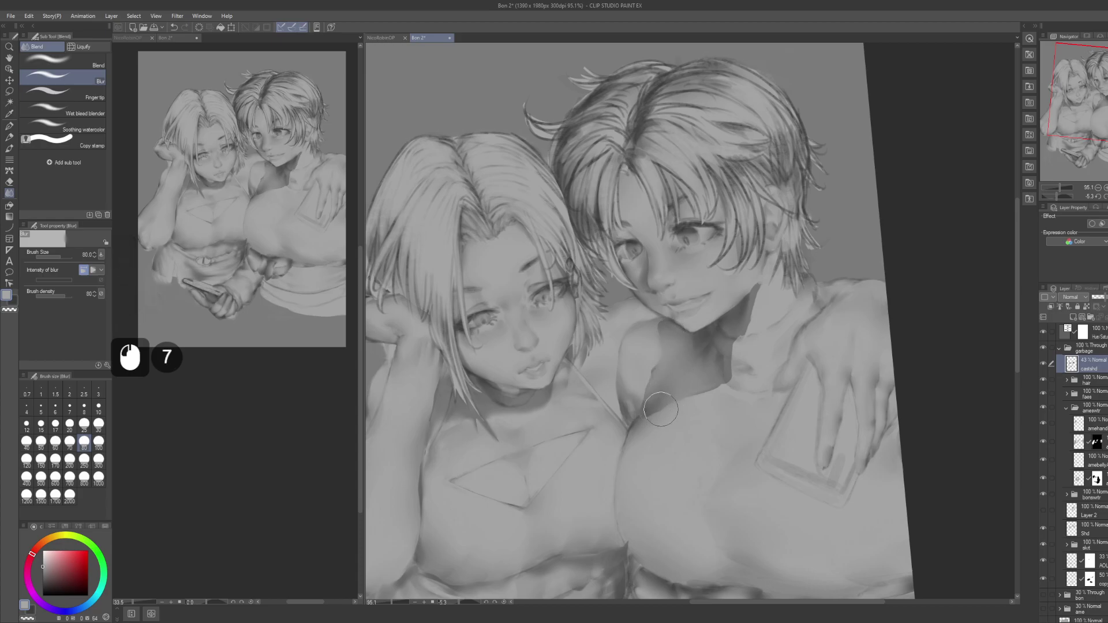
Step: Blur the edges of the cast shadow along the taller figure's neck and shoulder, undoing unwanted strokes
mouse_move(648, 418)
mouse_down()
mouse_move(639, 433)
mouse_move(728, 369)
mouse_move(731, 346)
mouse_move(733, 367)
mouse_move(733, 336)
mouse_move(722, 355)
mouse_move(765, 283)
mouse_up()
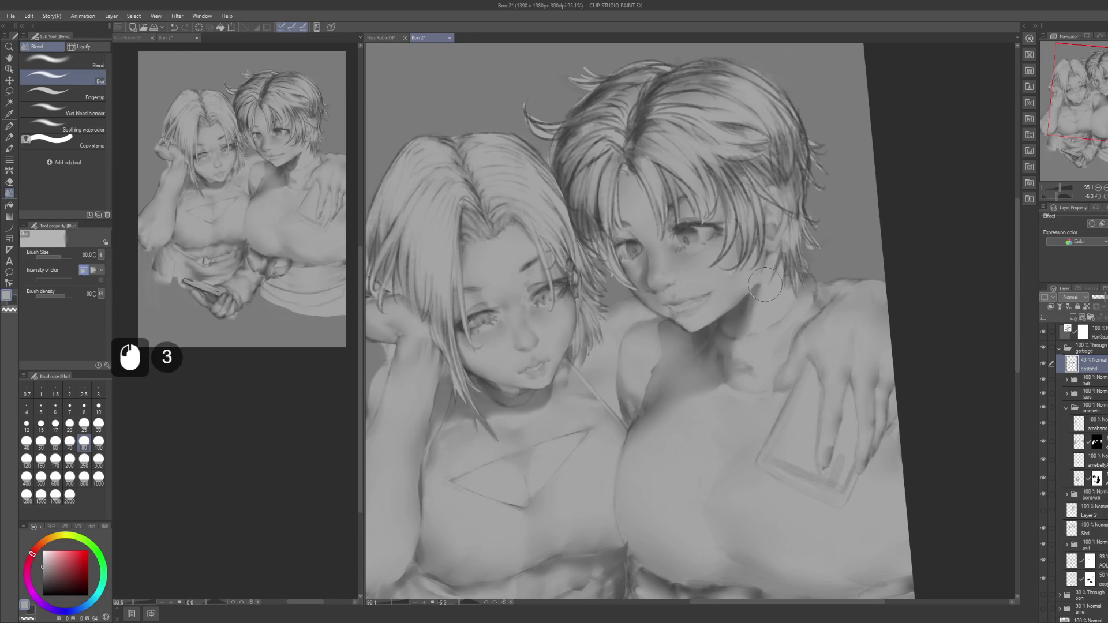
mouse_move(667, 353)
mouse_down()
mouse_move(657, 332)
mouse_move(673, 333)
mouse_move(644, 380)
mouse_up()
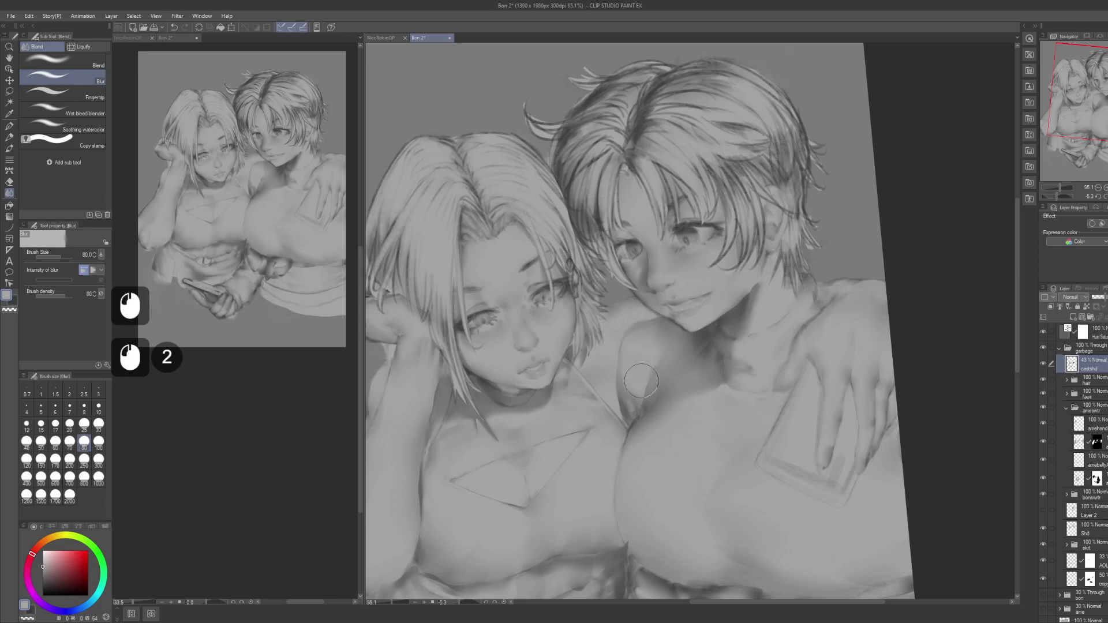
key(space)
key(ctrl+z)
click(646, 369)
key(ctrl+z)
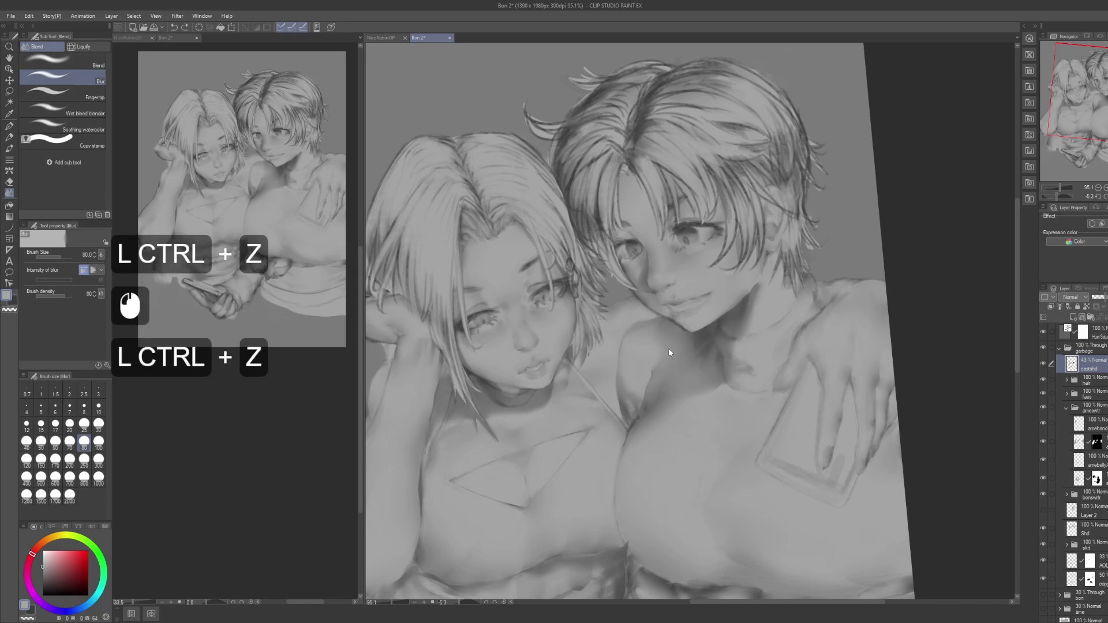
key(ctrl+z)
key(ctrl+z)
click(663, 344)
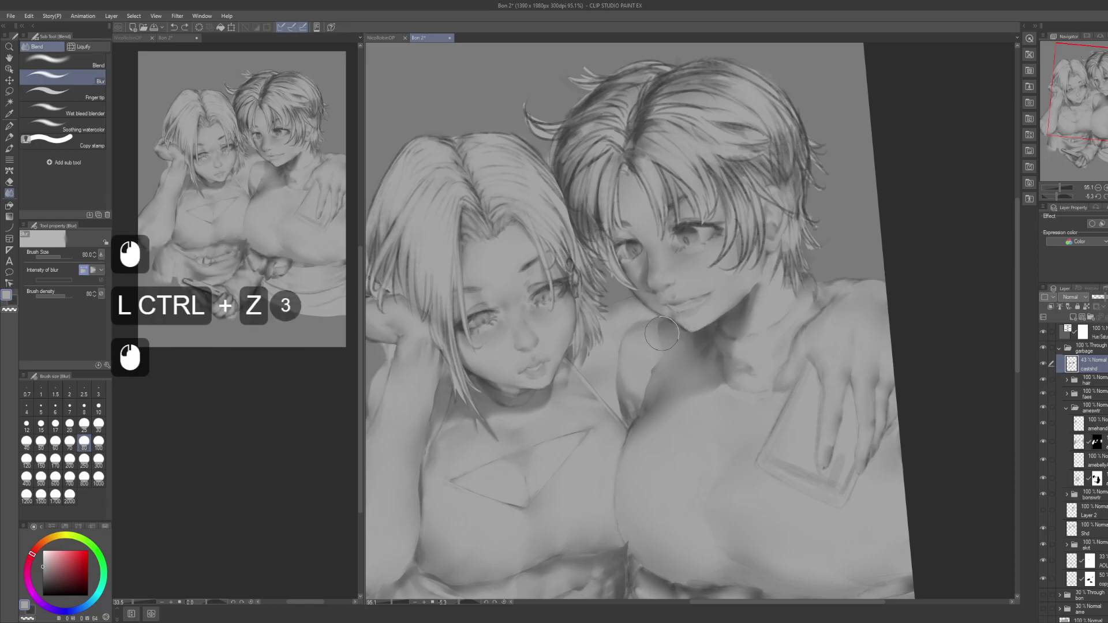
drag(659, 326, 654, 380)
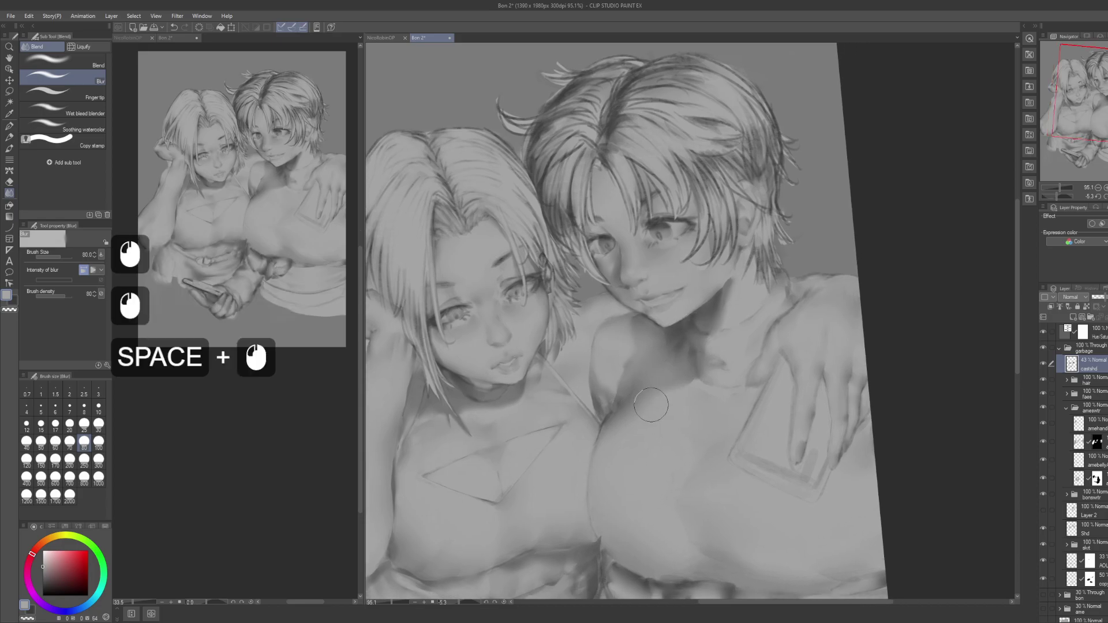
Step: Lasso the shadow spilling onto the upper edge of the taller figure's chest, delete it and deselect
key(m)
click(659, 397)
drag(592, 461, 615, 488)
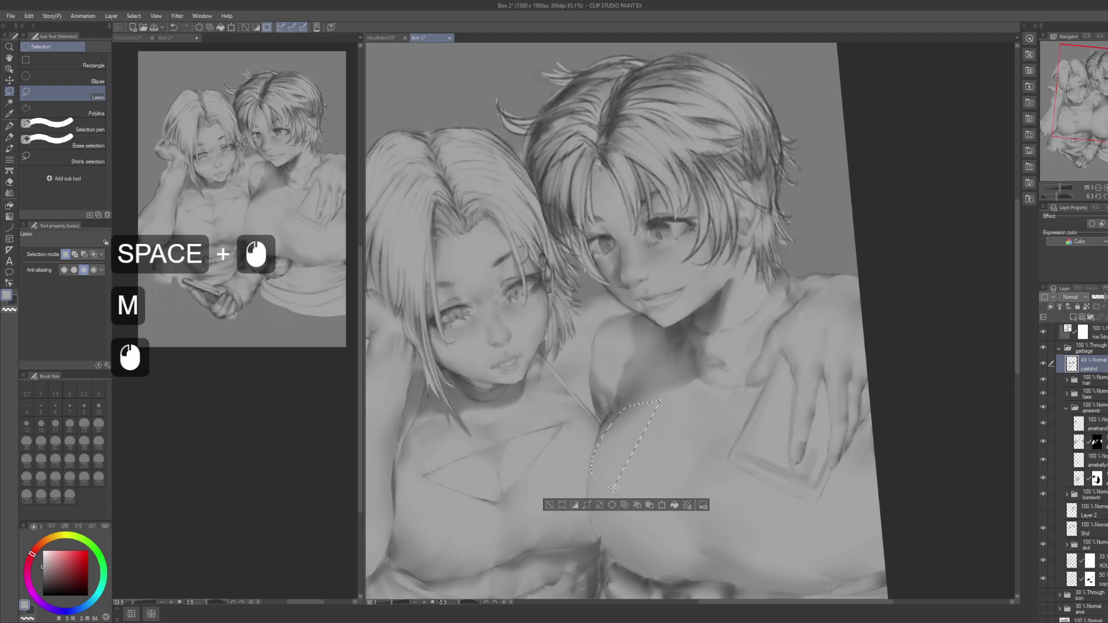
key(Delete)
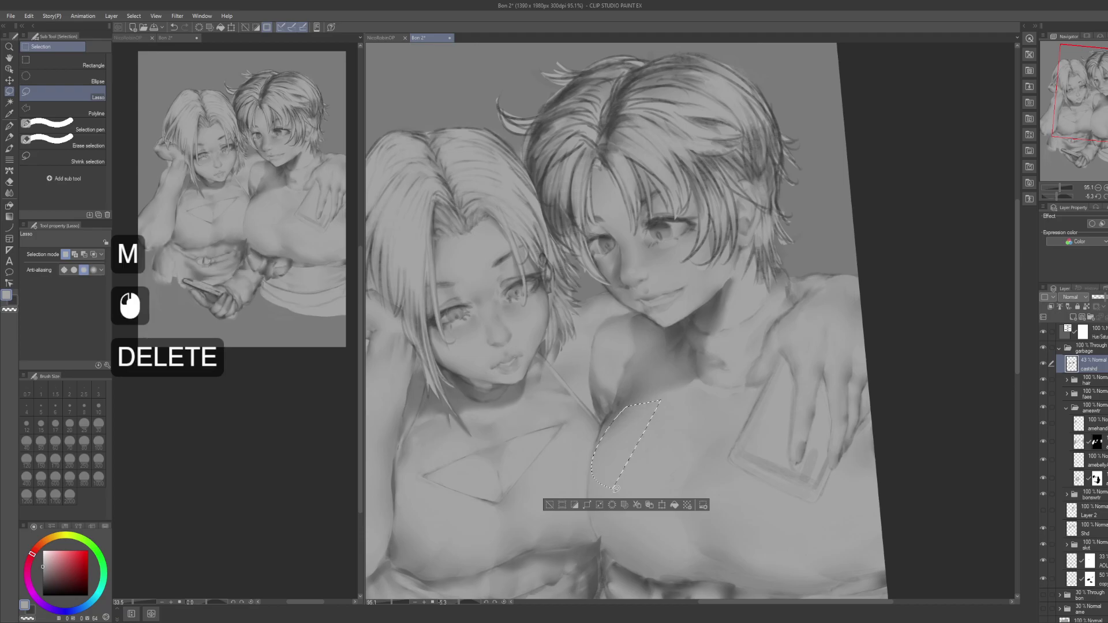
click(634, 422)
key(Delete)
key(ctrl+d)
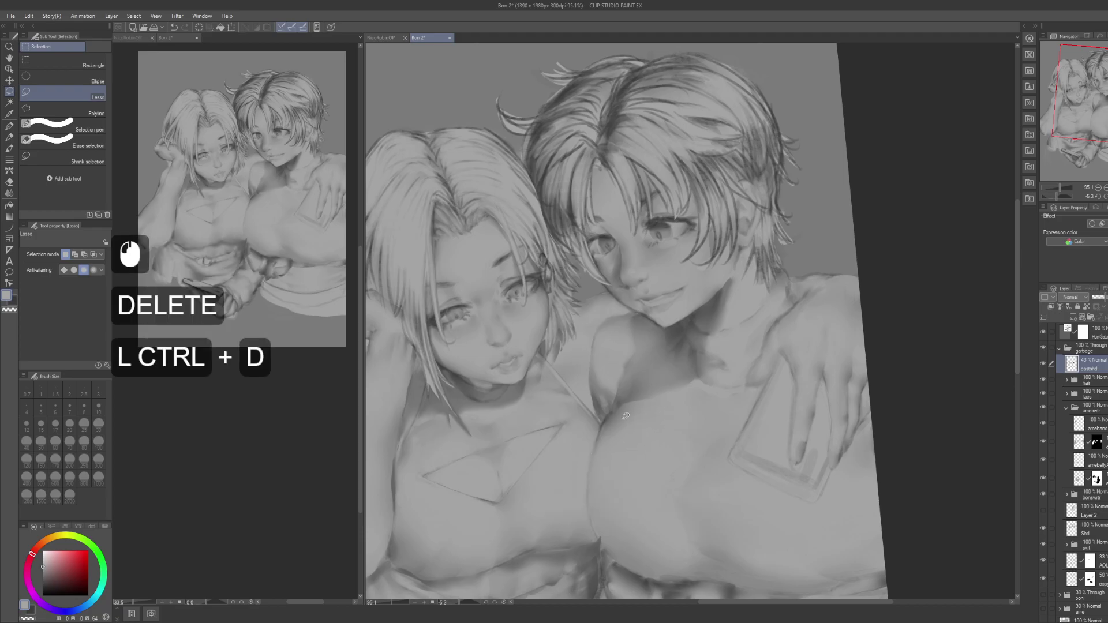
Step: Blur the trimmed shadow edge along the top of the taller figure's chest
key(j)
drag(631, 414, 654, 404)
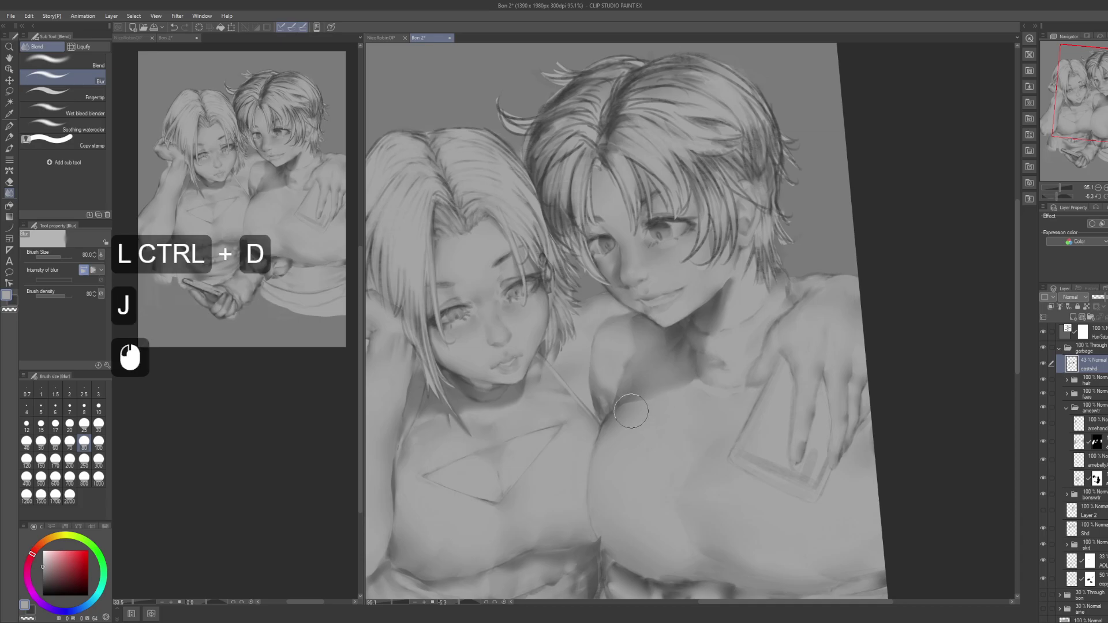
drag(720, 375, 709, 386)
drag(766, 346, 716, 373)
Step: Load the hair folder's artwork as a selection and invert it so painting stays off the hair
key(p)
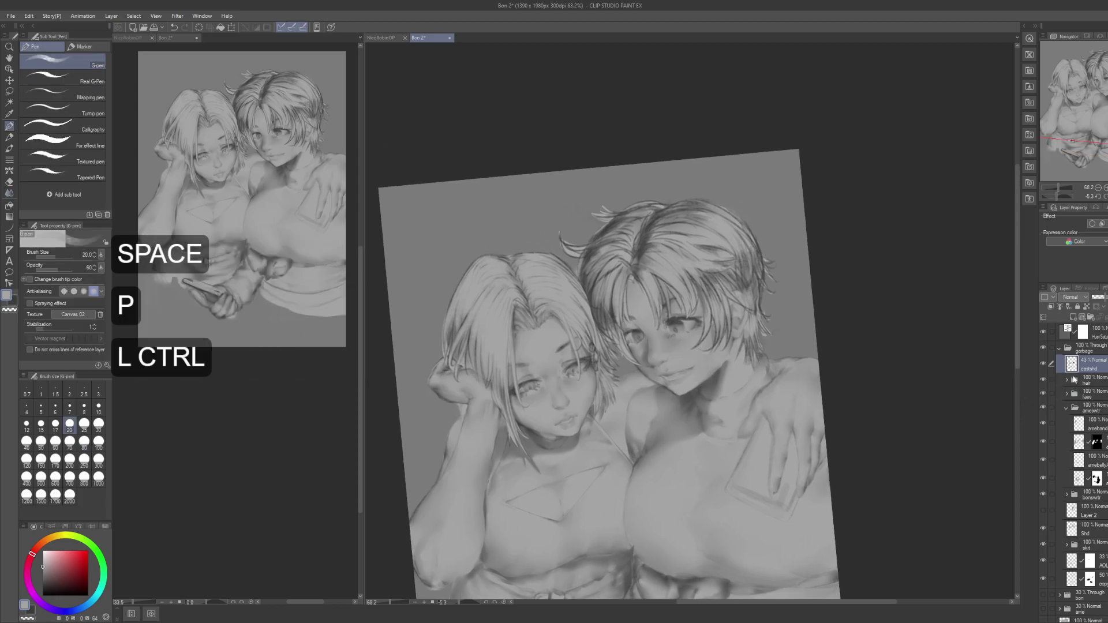
ctrl+click(1074, 382)
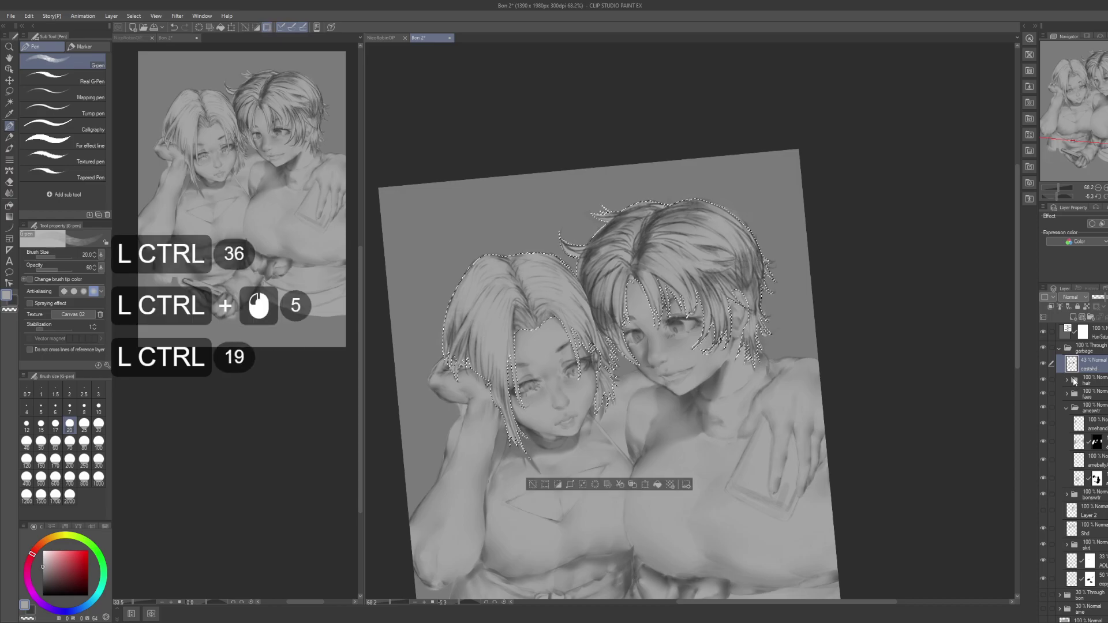
key(ctrl+shift)
key(ctrl+shift+i)
Step: Paint the fringe's cast shadow on the taller figure's forehead with the dark G-pen colour, redoing the first stroke
drag(686, 329, 652, 331)
drag(635, 326, 709, 348)
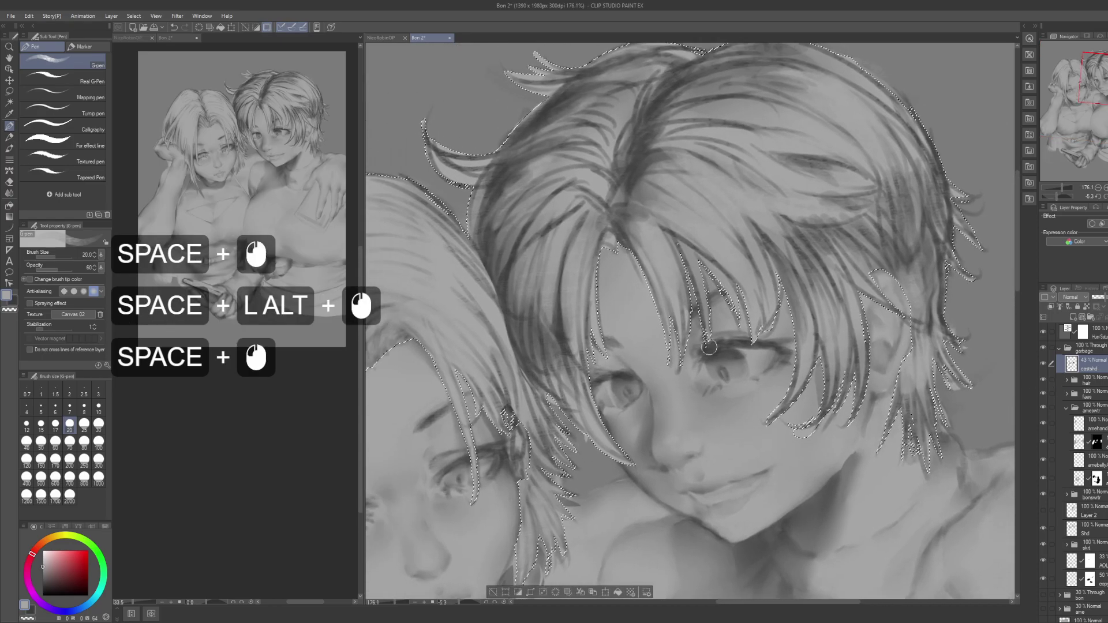
click(626, 257)
key(x)
key(ctrl+z)
drag(629, 257, 656, 316)
mouse_move(638, 277)
mouse_down()
mouse_move(658, 316)
mouse_move(663, 276)
mouse_move(711, 292)
mouse_up()
Step: Paint hair shadows between the bangs above the taller figure's eye on the ear side, undoing and repainting misplaced strokes
drag(715, 248, 736, 277)
drag(728, 256, 753, 286)
mouse_move(759, 247)
mouse_down()
mouse_move(765, 284)
mouse_move(739, 283)
mouse_up()
key(ctrl+z)
key(ctrl+z)
key(ctrl+z)
drag(707, 230, 728, 263)
drag(705, 228, 754, 283)
Step: Paint the side hair's cast shadow on the taller figure's cheek and temple toward the ear
drag(814, 329, 805, 352)
mouse_move(808, 346)
mouse_down()
mouse_move(801, 358)
mouse_move(771, 305)
mouse_up()
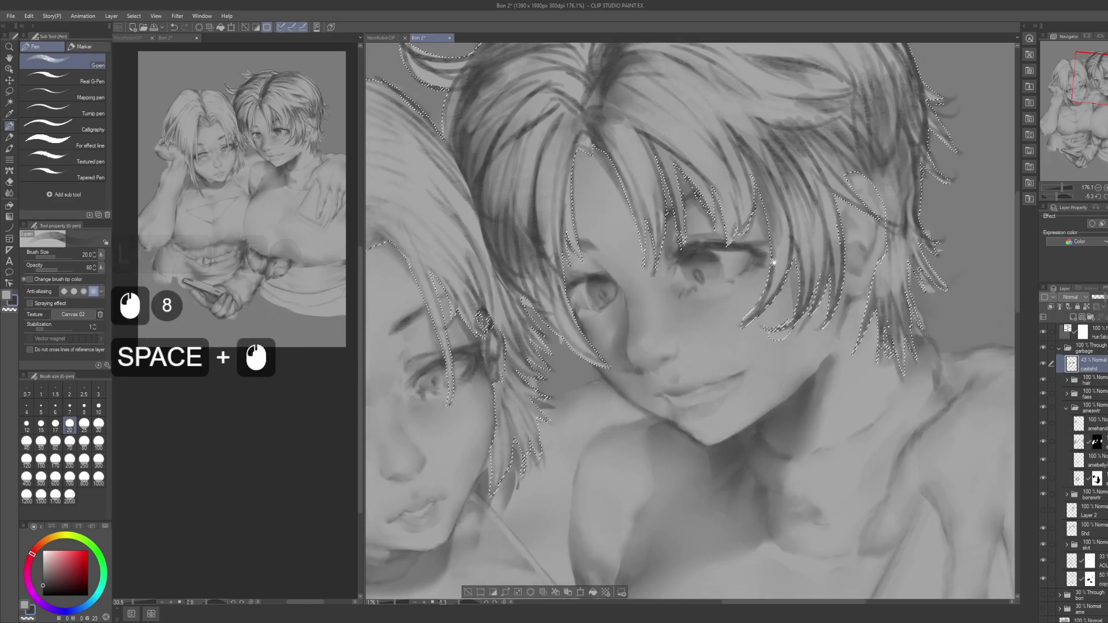
mouse_move(798, 250)
mouse_down()
mouse_move(794, 315)
mouse_move(795, 253)
mouse_up()
mouse_move(862, 245)
mouse_down()
mouse_move(835, 276)
mouse_move(837, 305)
mouse_up()
drag(837, 303, 831, 324)
drag(828, 307, 824, 321)
drag(747, 230, 799, 268)
drag(658, 281, 682, 296)
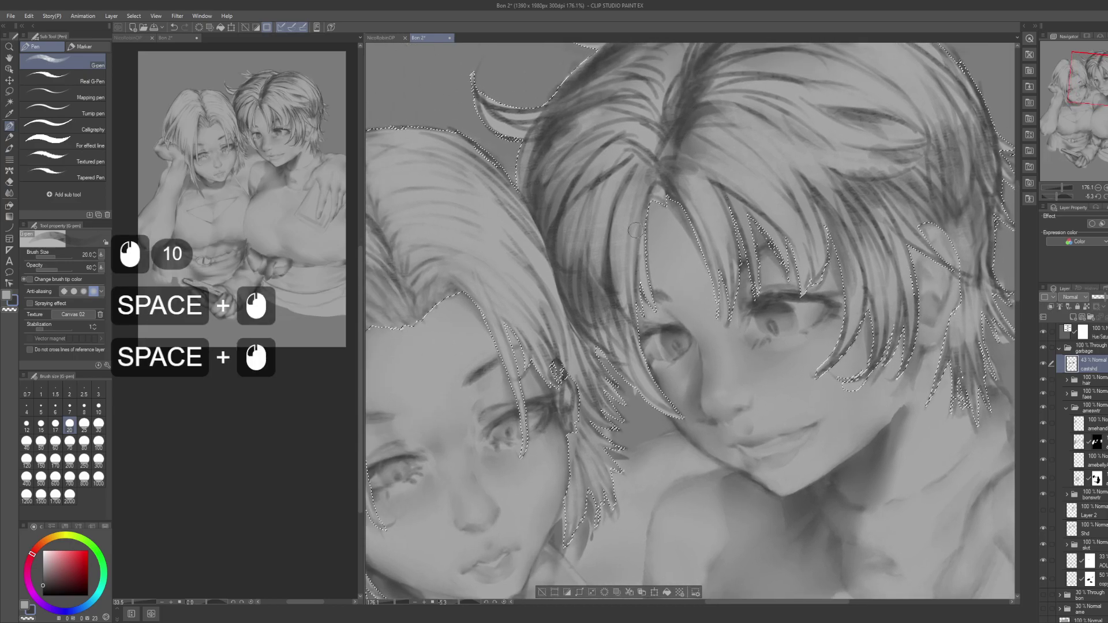
Step: Paint the hair shadow along the taller figure's forehead edge and down past the eye nearest the shorter figure
drag(635, 234, 636, 254)
drag(636, 239, 639, 309)
drag(645, 292, 642, 341)
mouse_move(637, 323)
mouse_down()
mouse_move(635, 347)
mouse_move(666, 401)
mouse_up()
click(665, 392)
Step: Blur the fringe shadows on the taller figure's forehead and between the bangs at brush size 30
key(j)
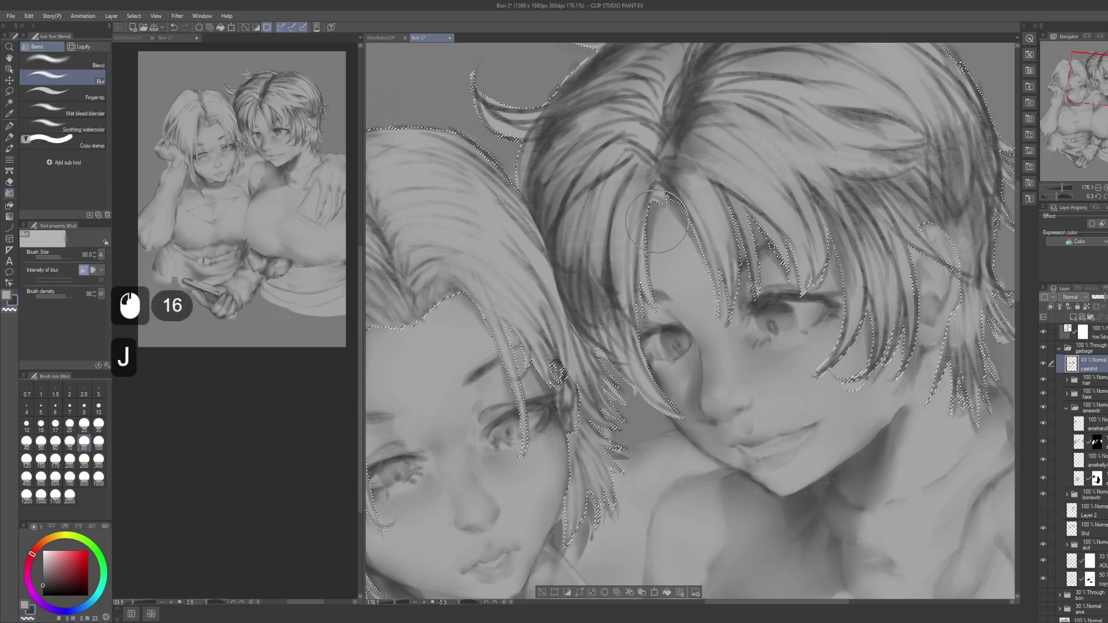
key(bracketleft)
key(bracketleft)
key(bracketleft)
key(bracketleft)
key(bracketleft)
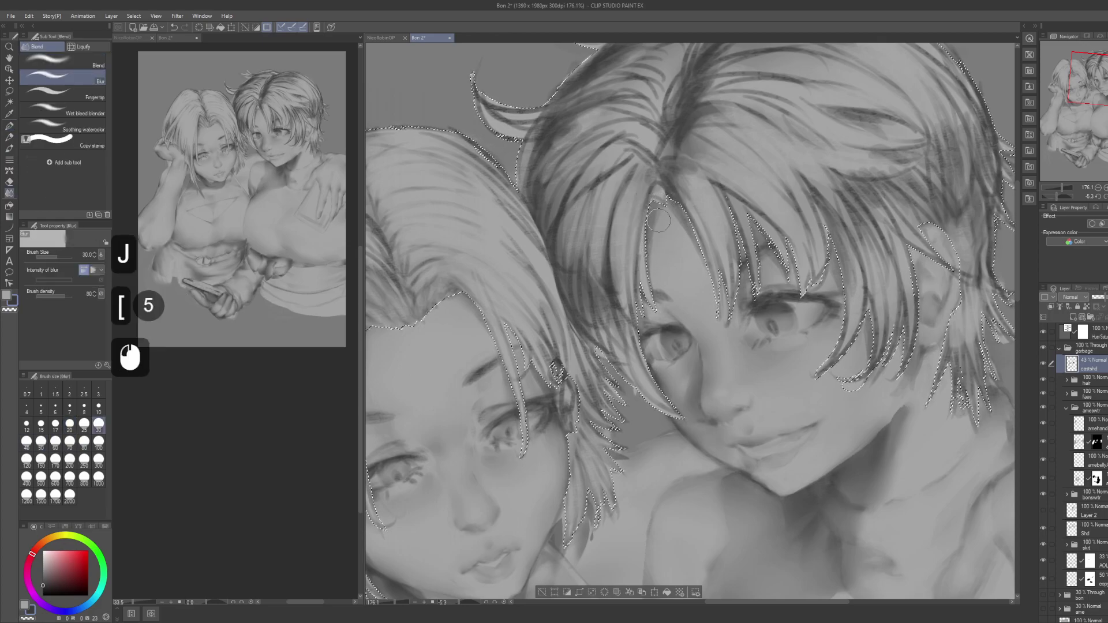
drag(669, 225, 673, 201)
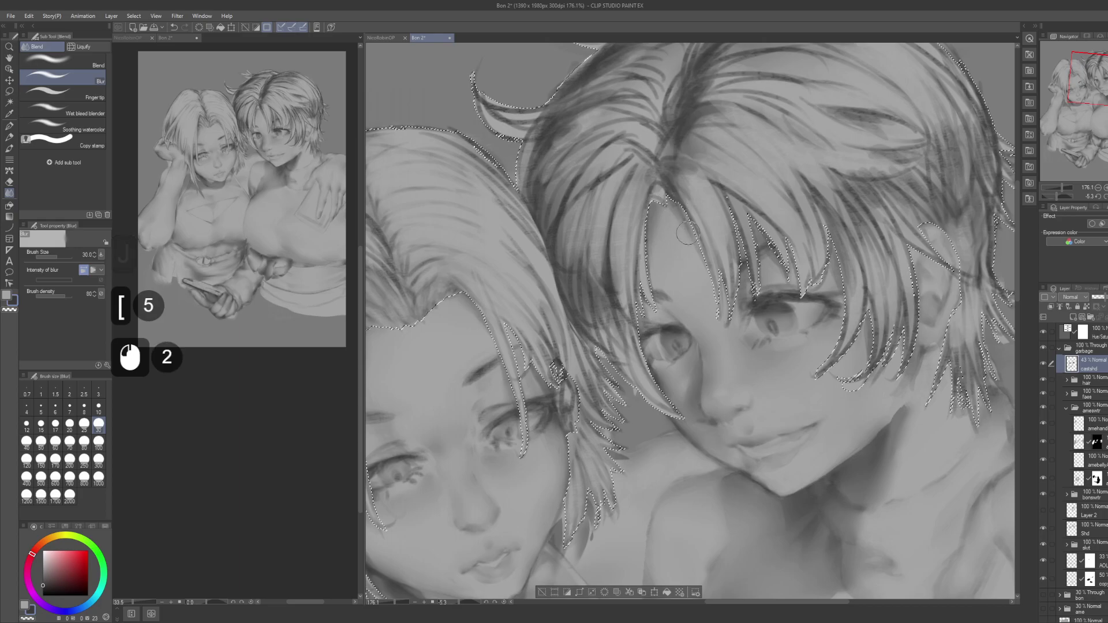
drag(754, 231, 766, 241)
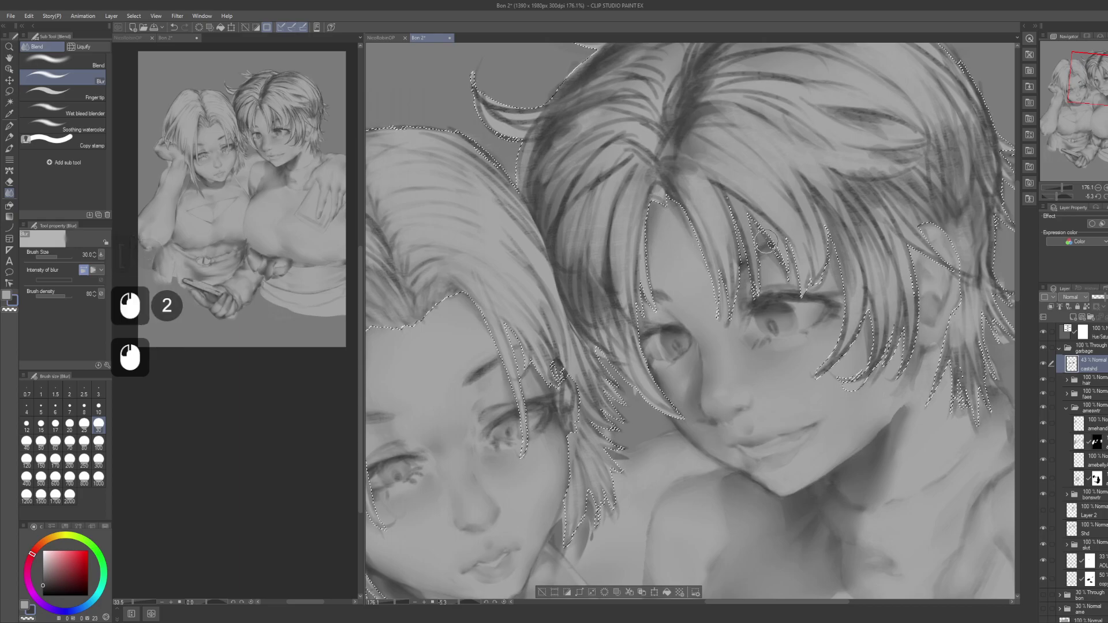
Step: Trim the hair shadow along the taller figure's forehead edge with the G-pen in transparent colour
key(p)
key(c)
drag(660, 210, 658, 260)
drag(658, 260, 664, 286)
Step: Blur the side hair's cast shadows on the taller figure's temple and cheek, undoing one stroke
key(space)
drag(841, 217, 797, 202)
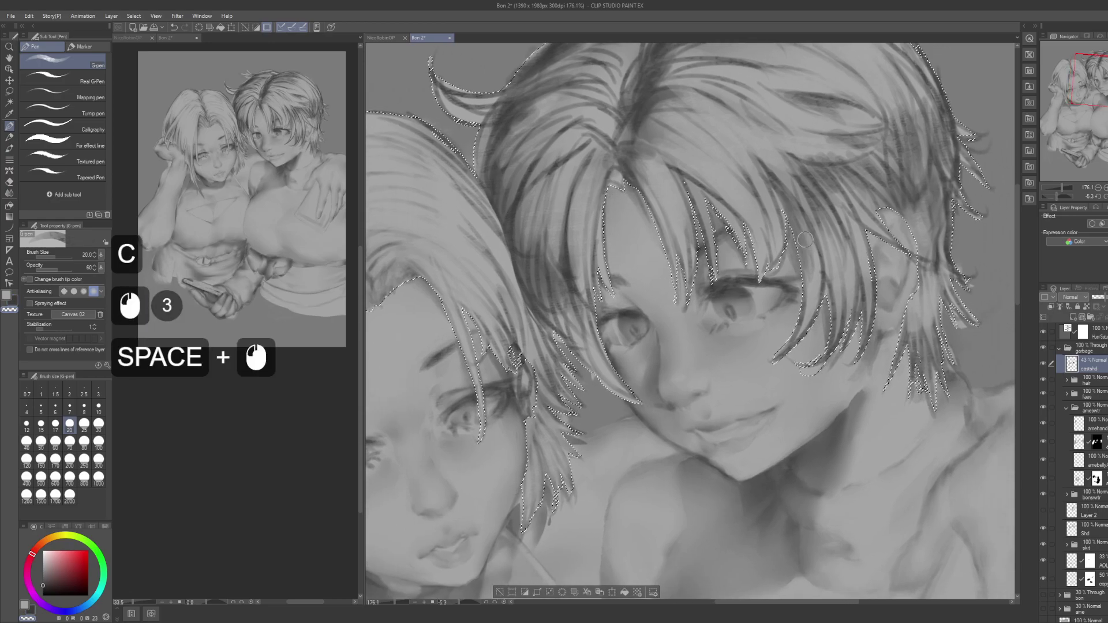
key(j)
drag(805, 241, 792, 251)
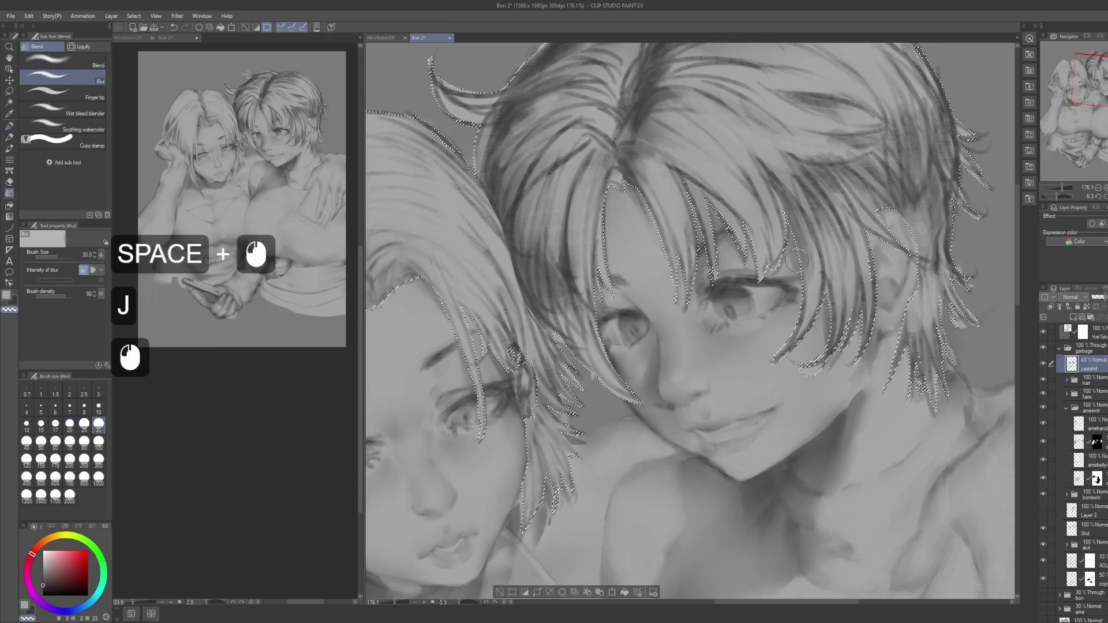
key(space)
drag(829, 347, 808, 316)
key(ctrl+z)
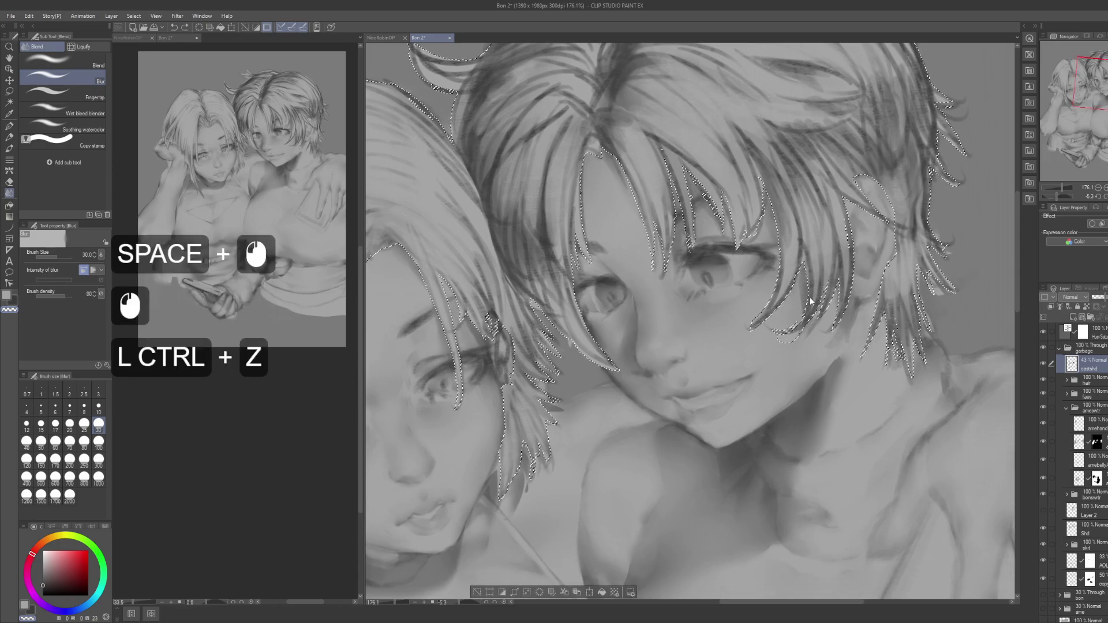
drag(797, 312, 828, 343)
alt+click(858, 327)
drag(802, 306, 799, 248)
mouse_move(929, 266)
mouse_down()
mouse_move(771, 289)
mouse_move(710, 279)
mouse_move(734, 310)
mouse_up()
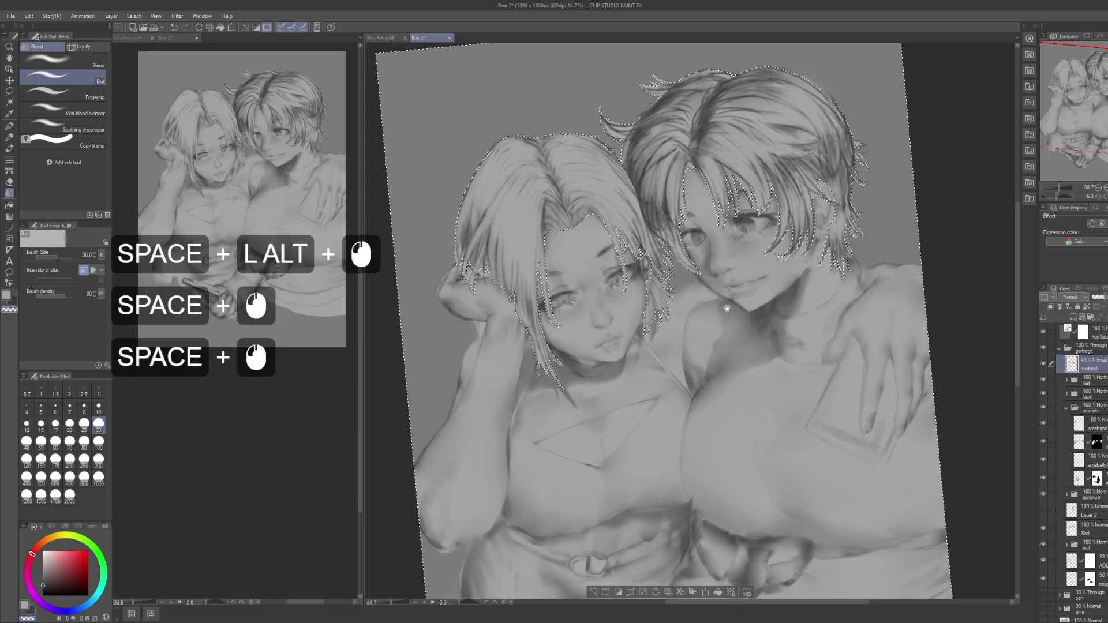
key(m)
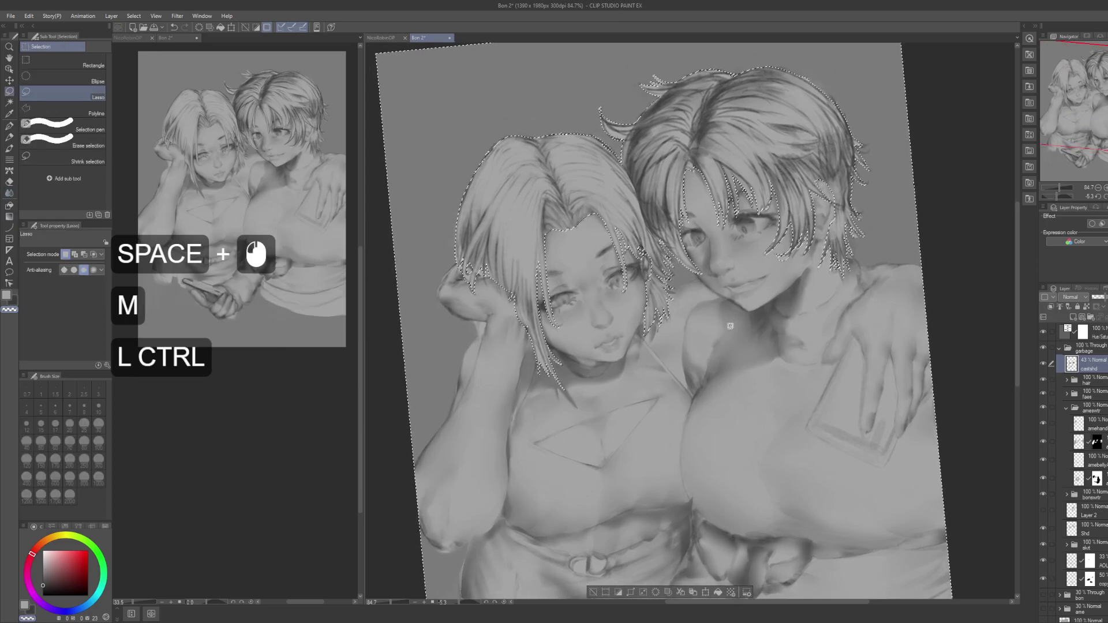
ctrl+click(718, 317)
key(ctrl+z)
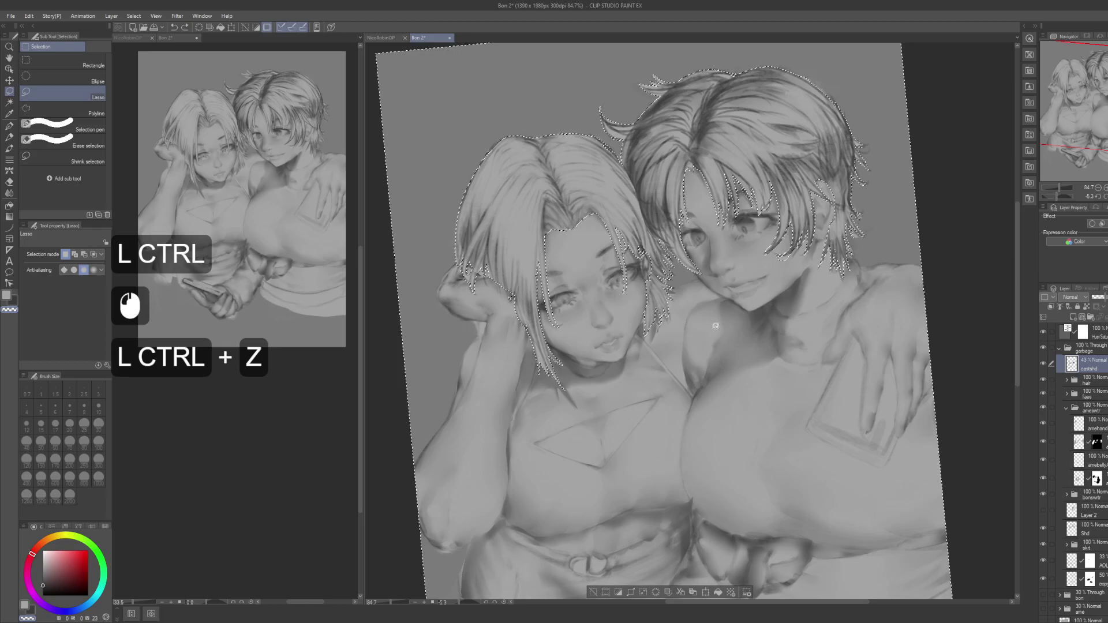
Step: Rework the cast shadow on the taller figure's shoulder beneath the jaw with the G-pen and soften it with a Blur stroke
key(p)
alt+click(721, 326)
key(x)
mouse_move(728, 323)
mouse_down()
mouse_move(742, 321)
mouse_move(685, 303)
mouse_up()
key(x)
drag(714, 315, 678, 304)
click(678, 304)
click(725, 303)
click(717, 307)
key(x)
click(712, 309)
click(711, 310)
alt+click(716, 332)
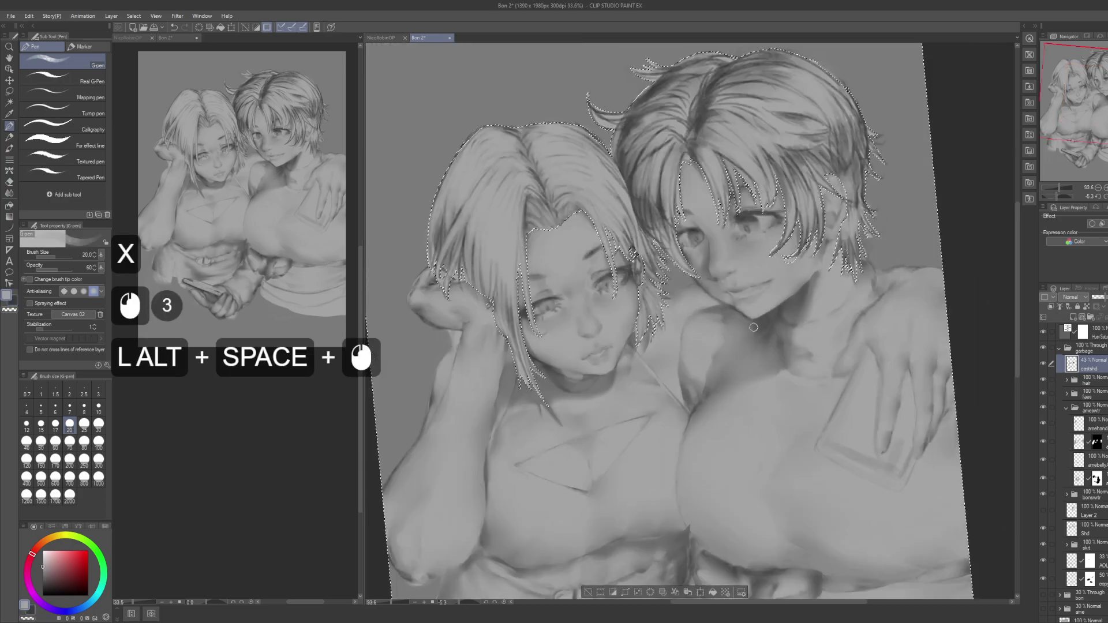
key(j)
click(721, 322)
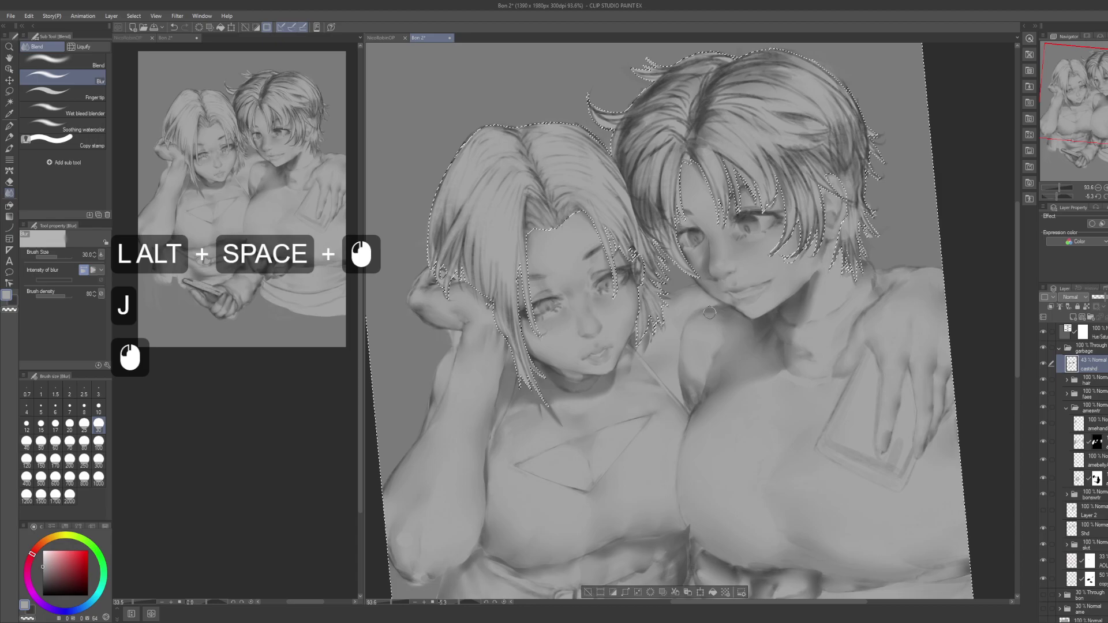
Step: Refine the shoulder shadow where it meets the taller figure's jawline with short G-pen strokes at brush size 20
drag(783, 292, 717, 300)
drag(642, 301, 712, 320)
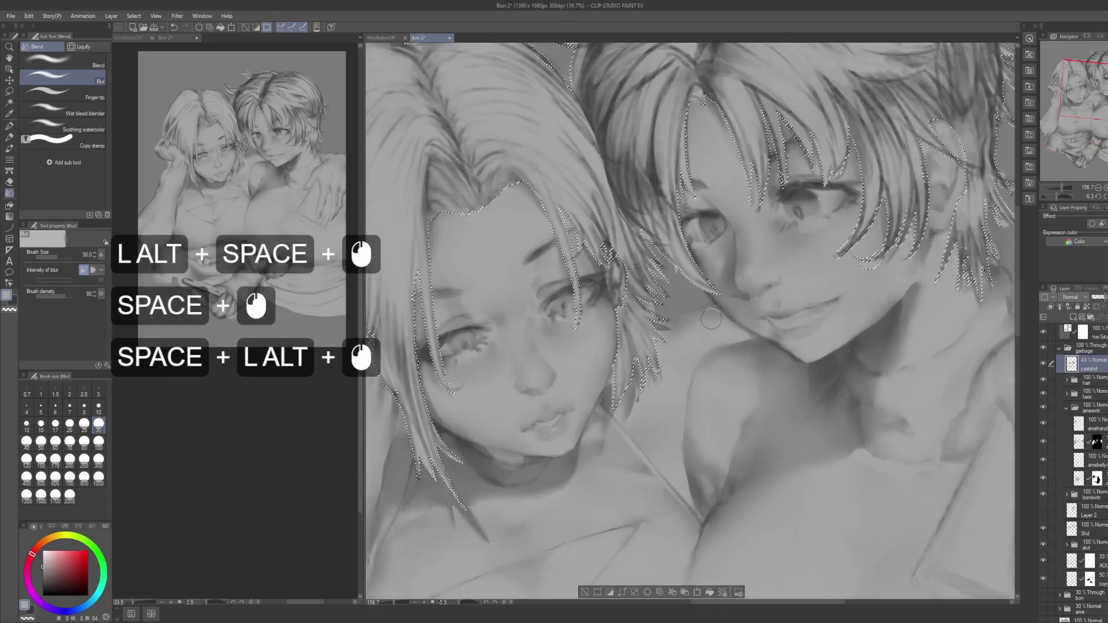
key(p)
key(x)
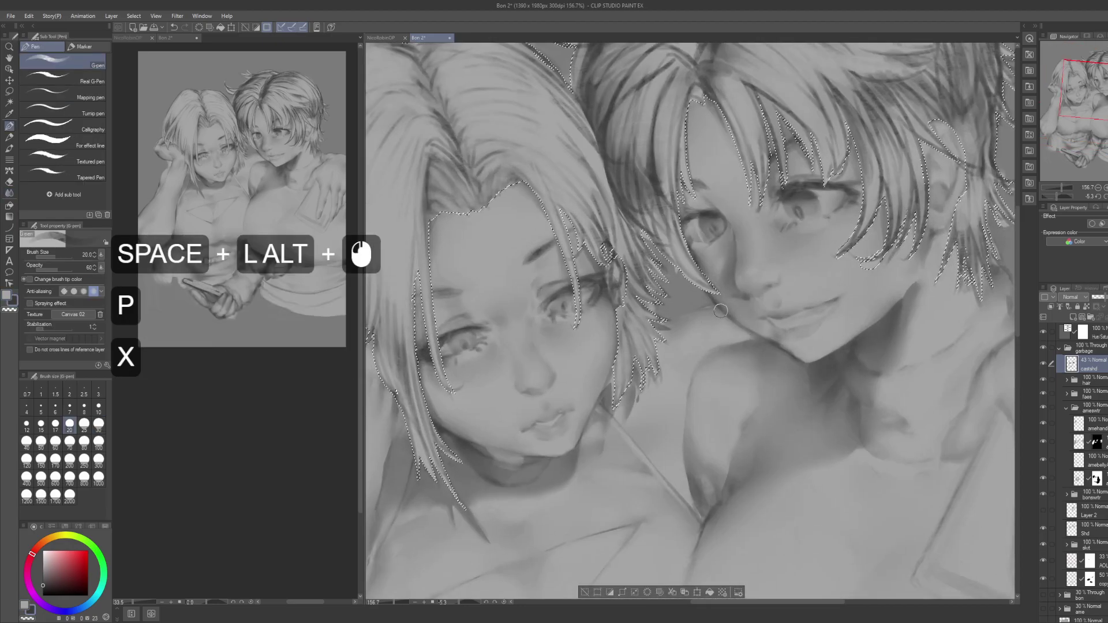
drag(718, 306, 732, 329)
click(732, 330)
click(733, 330)
click(734, 330)
click(736, 330)
click(737, 332)
click(738, 331)
click(739, 332)
click(746, 335)
click(753, 337)
click(731, 322)
Step: Touch up the upper edge of the shoulder shadow beside the hair tips with G-pen dabs, undoing one stroke
key(x)
click(721, 316)
key(ctrl+z)
key(c)
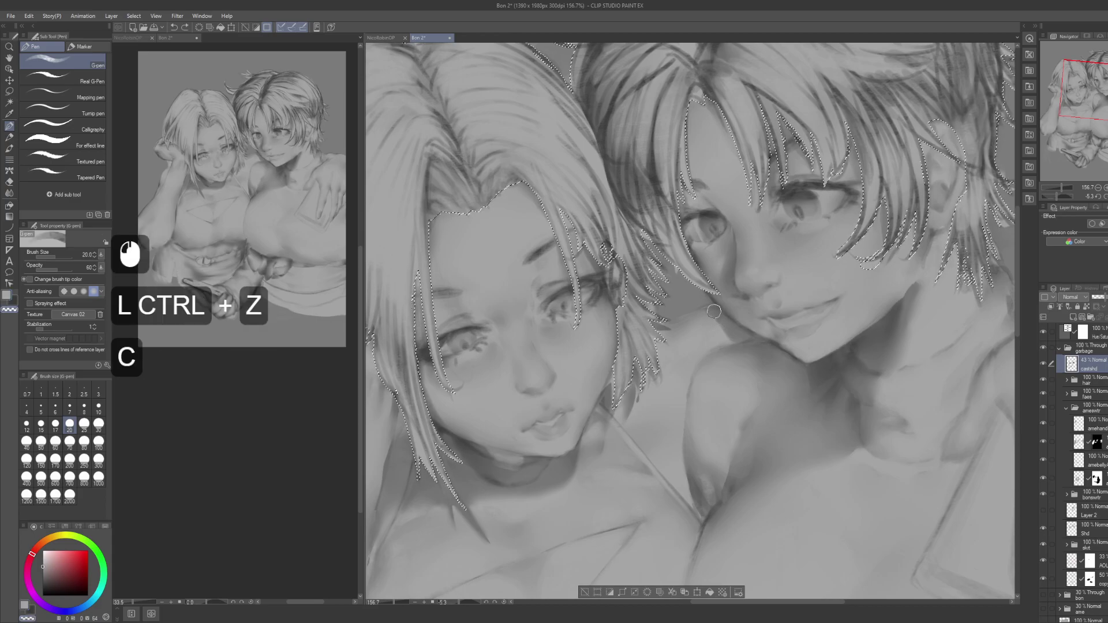
click(715, 315)
click(715, 315)
click(716, 315)
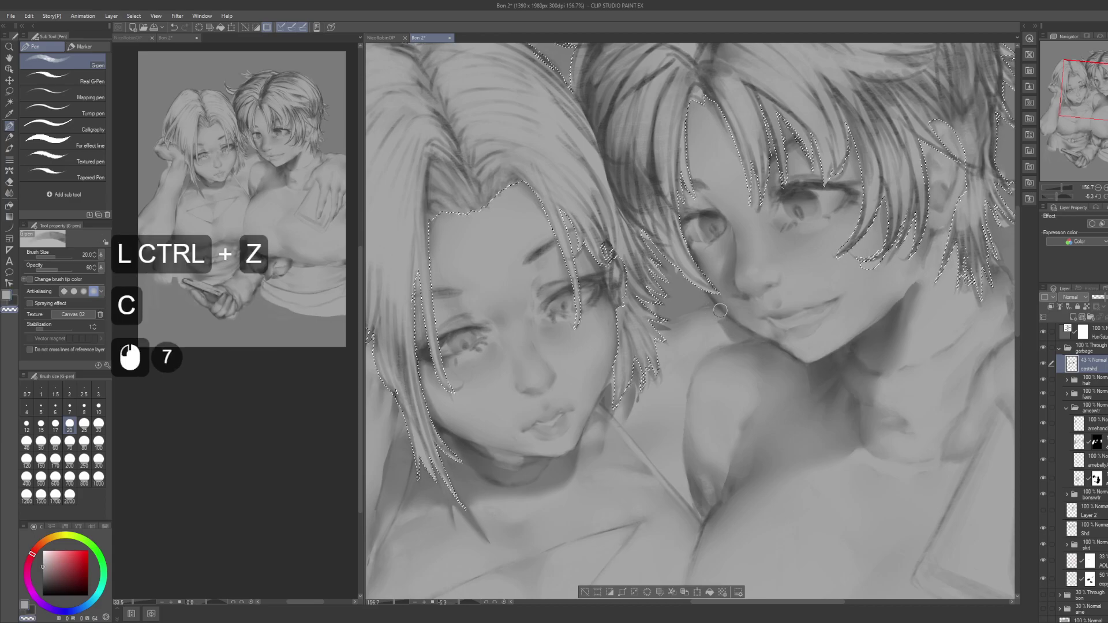
key(x)
click(719, 315)
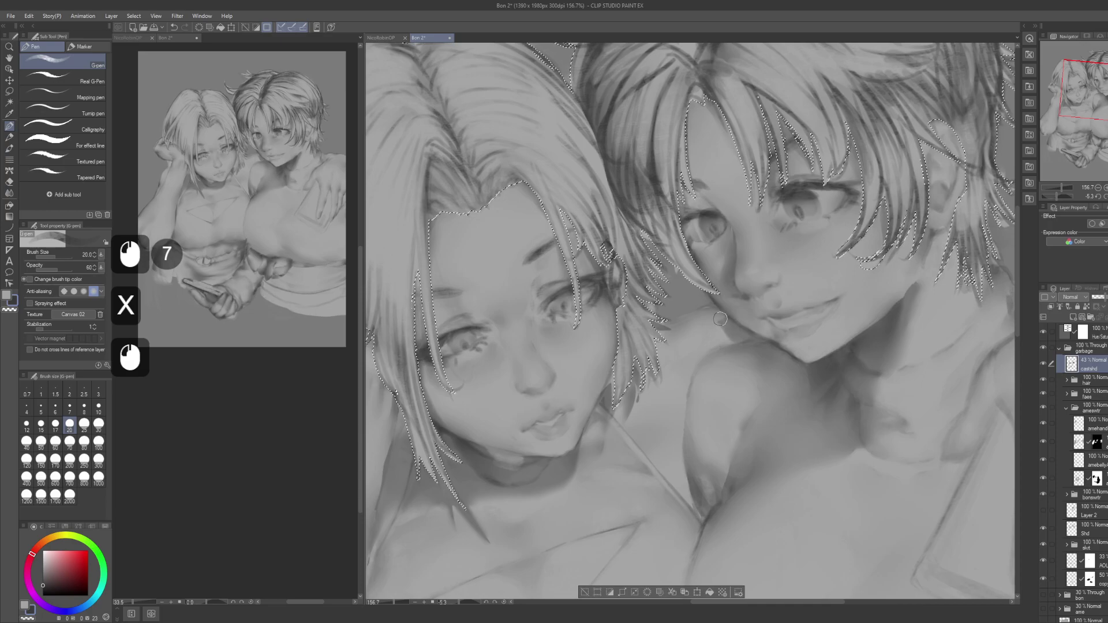
Step: Blur the shoulder shadow's edge beneath the taller figure's jaw at brush size 30
key(j)
click(721, 318)
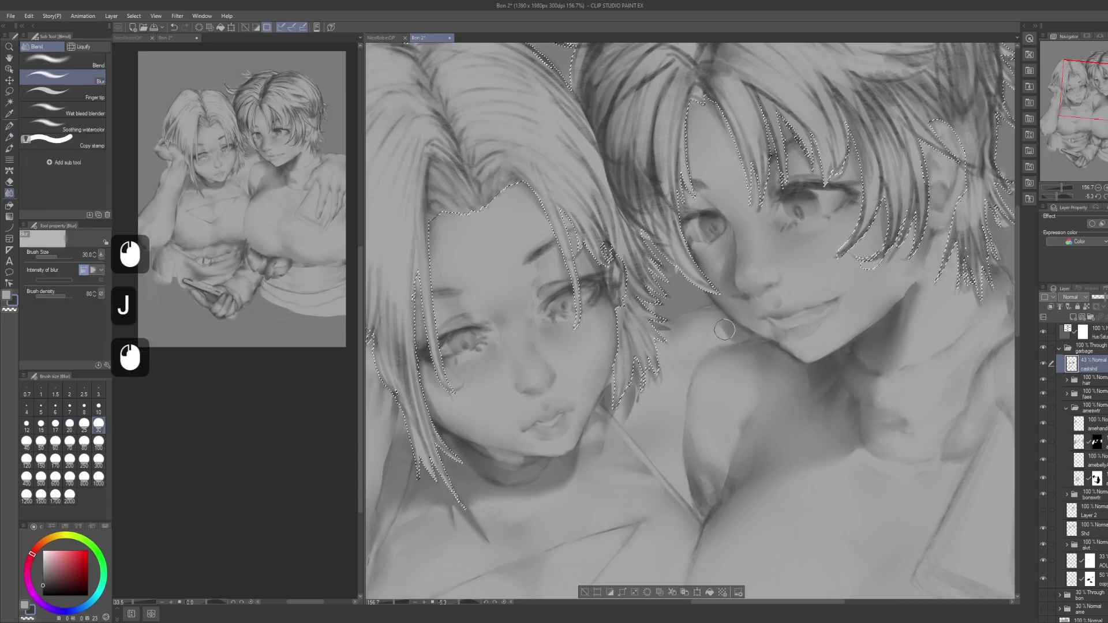
click(715, 312)
click(715, 315)
alt+click(749, 314)
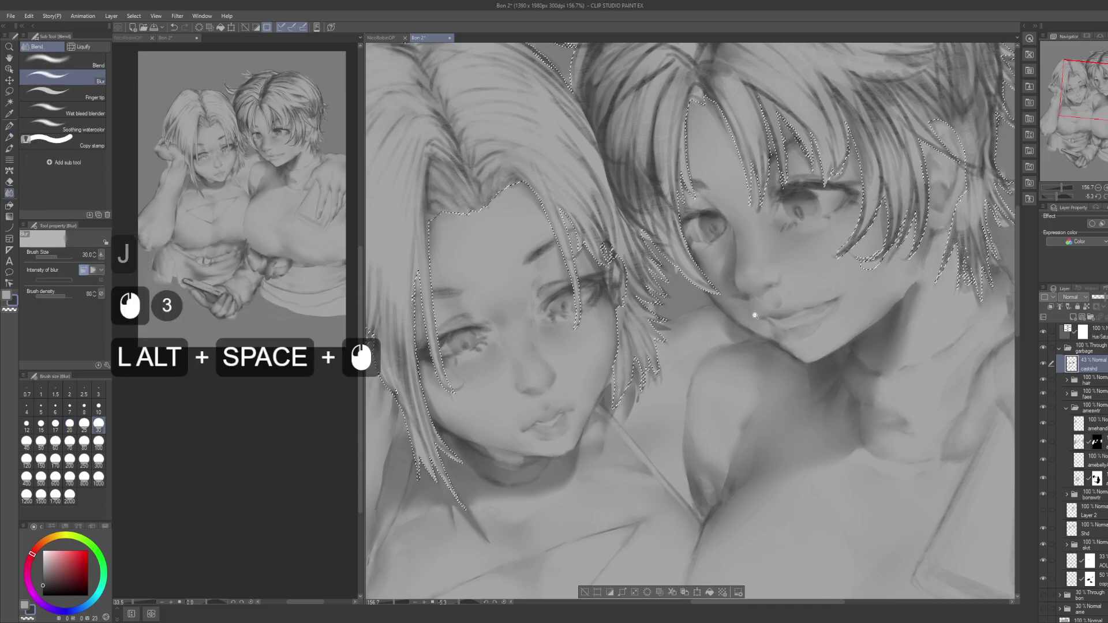
Step: Clear the hair selection and lasso a shadow area under the taller figure's bust, from the fingers across the sweater to the canvas edge
key(space)
click(747, 333)
drag(771, 372, 702, 263)
drag(730, 407, 681, 326)
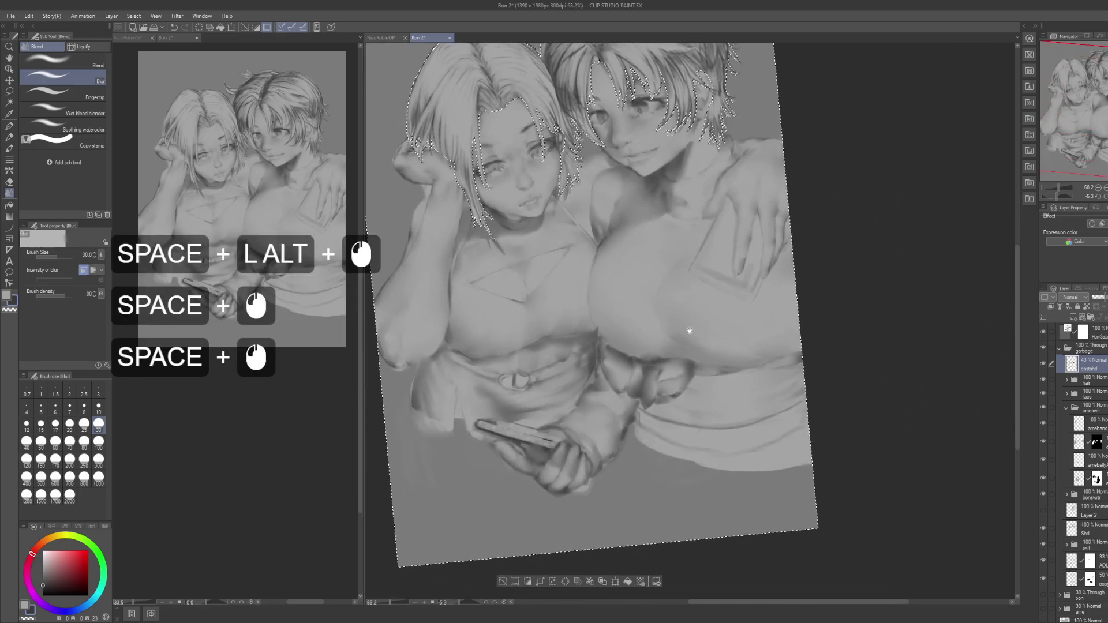
drag(711, 380, 702, 364)
key(m)
key(alt+space)
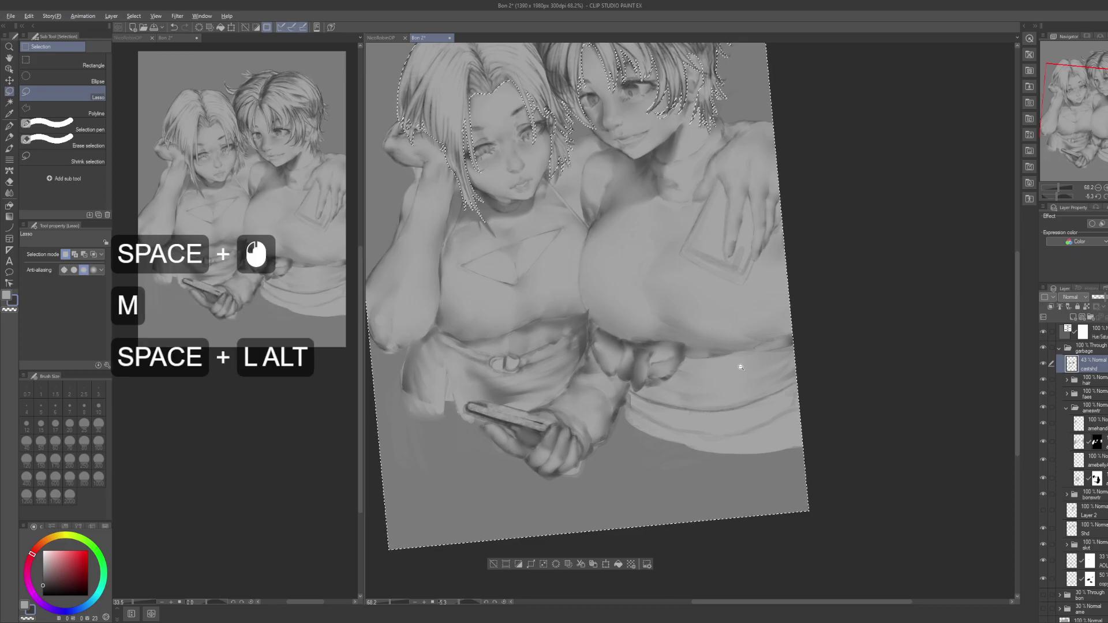
key(ctrl+d)
drag(719, 364, 666, 332)
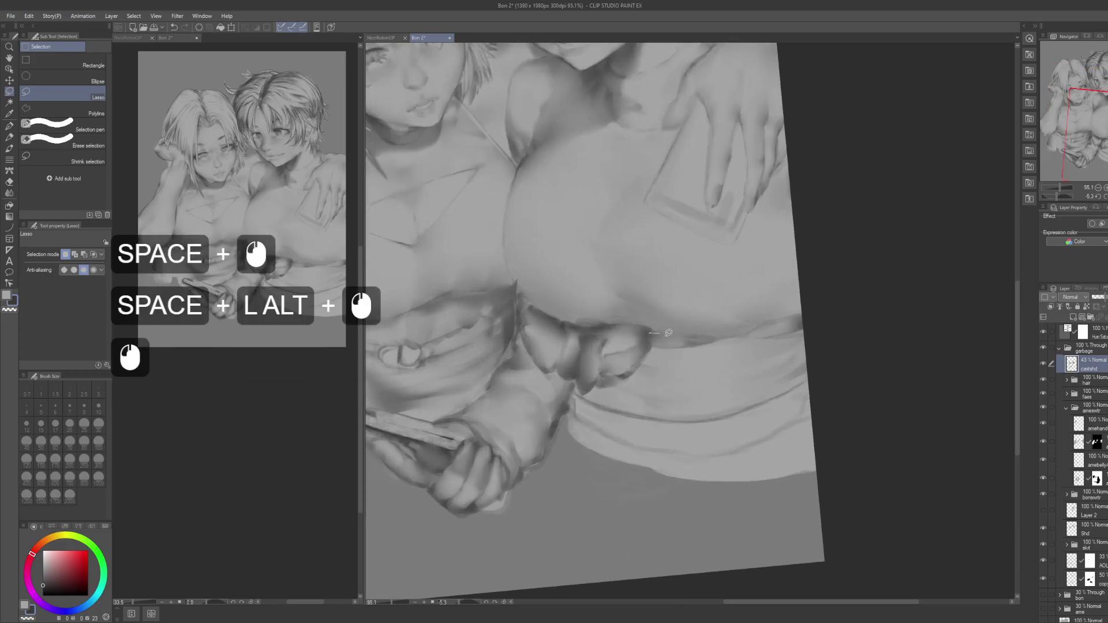
mouse_move(767, 322)
mouse_down()
mouse_move(813, 313)
mouse_move(774, 363)
mouse_move(713, 377)
mouse_up()
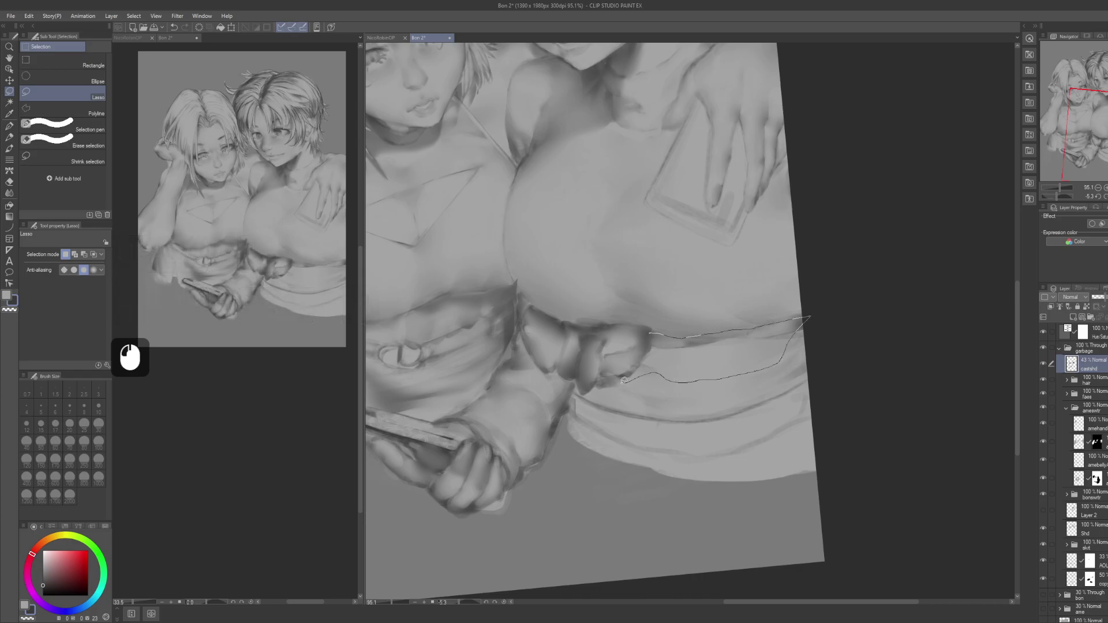
mouse_move(616, 377)
mouse_down()
mouse_move(649, 337)
mouse_move(619, 370)
mouse_up()
Step: Adjust the lasso selection around the fingers beneath the bust, undoing stray outlines and subtracting the excess area
mouse_move(620, 325)
mouse_down()
mouse_move(695, 358)
mouse_move(569, 327)
mouse_move(571, 354)
mouse_move(623, 376)
mouse_move(684, 370)
mouse_move(704, 354)
mouse_up()
key(ctrl+z)
mouse_move(600, 346)
mouse_down()
mouse_move(584, 344)
mouse_move(629, 372)
mouse_move(583, 338)
mouse_up()
key(ctrl+z)
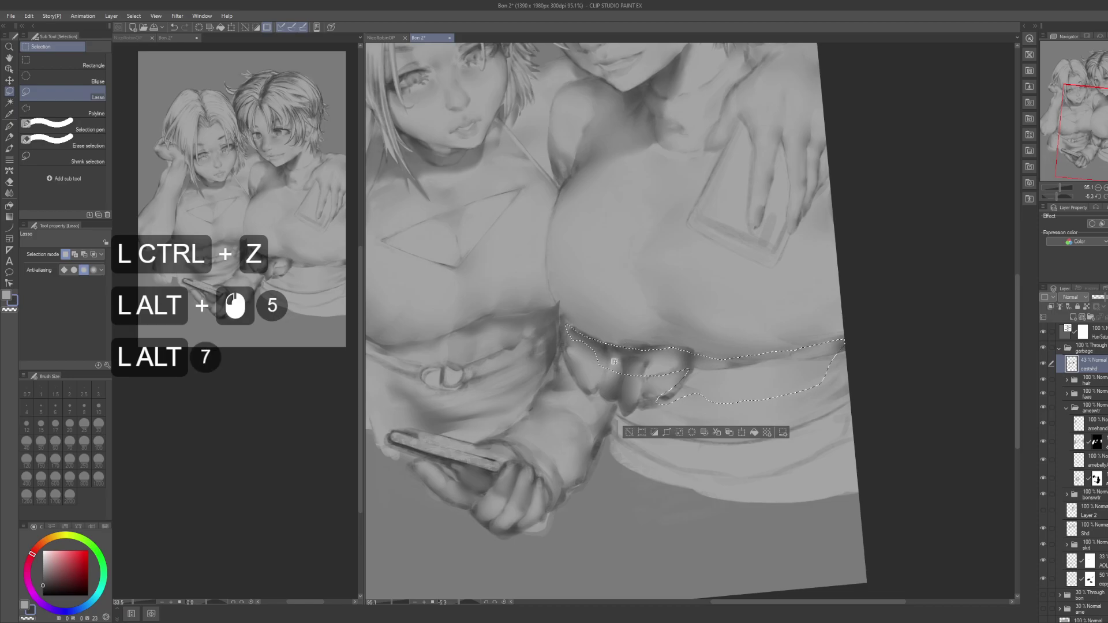
mouse_move(613, 371)
mouse_down()
mouse_move(644, 381)
mouse_move(629, 384)
mouse_up()
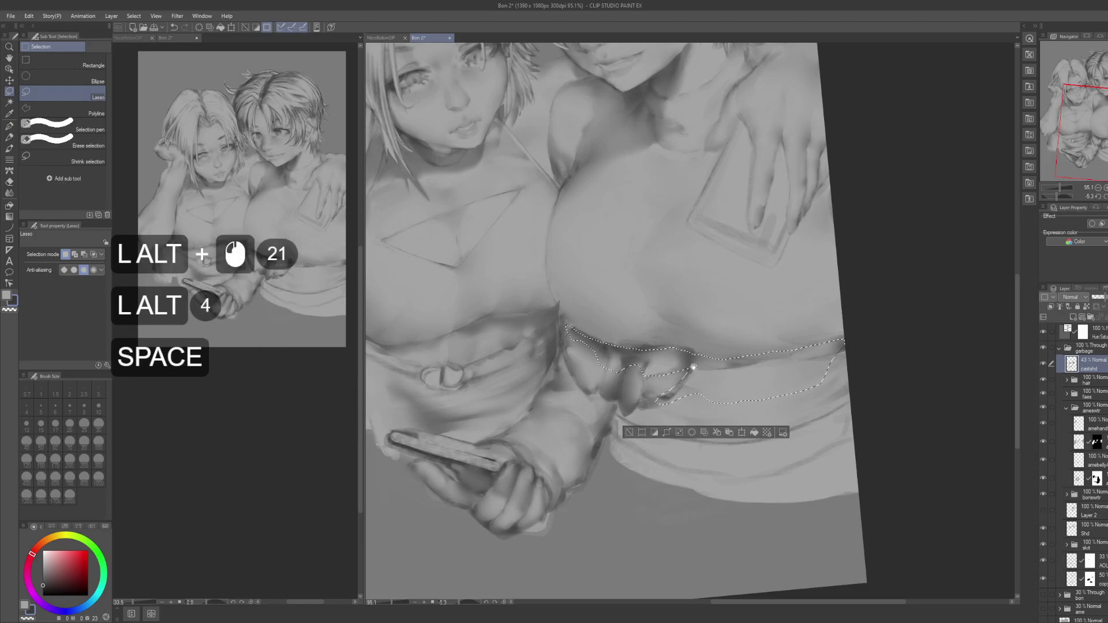
Step: Fill the selection beneath the bust with a Foreground to background gradient, then deselect
drag(700, 369, 671, 372)
key(g)
drag(772, 421, 866, 427)
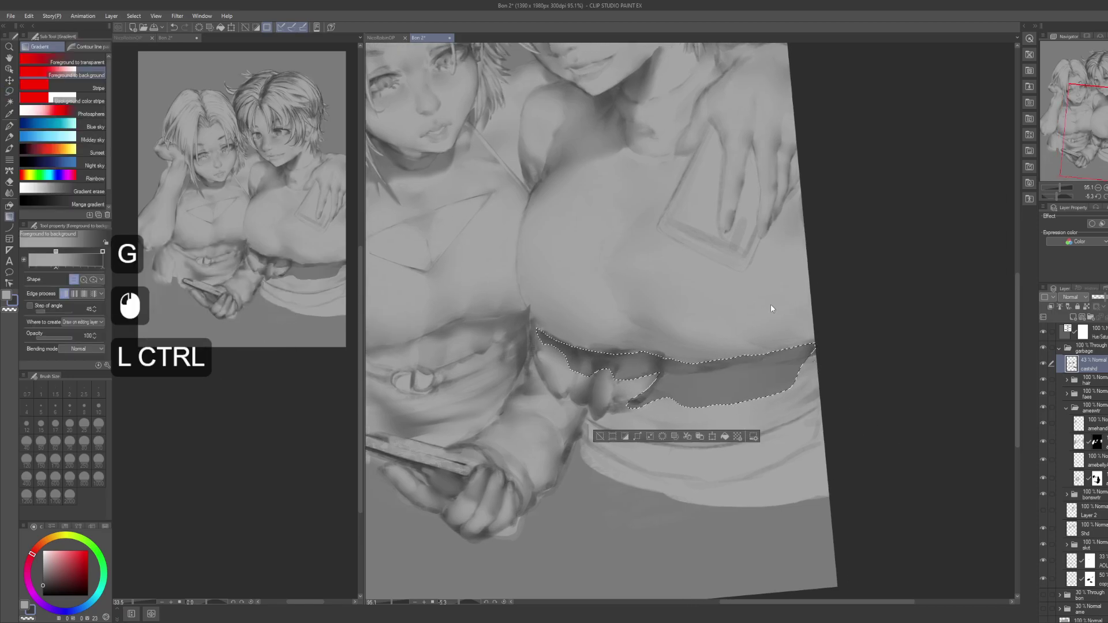
key(ctrl+d)
Step: Blur the new cast shadow's upper and lower edges and its part over the fingers at brush size 60
key(j)
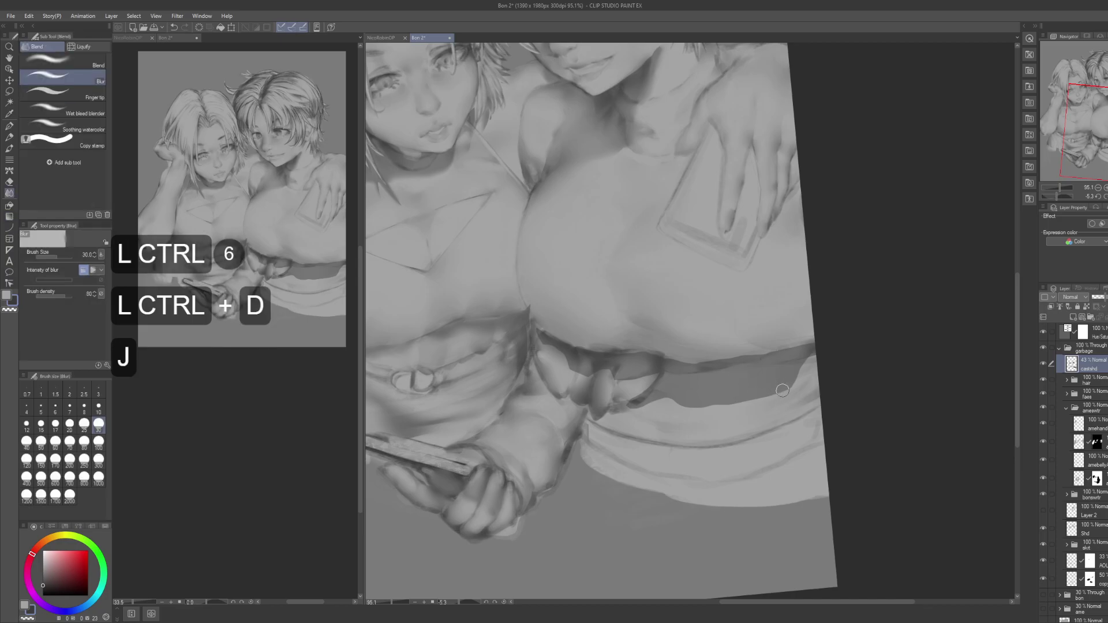
key(bracketright)
key(bracketright)
key(bracketright)
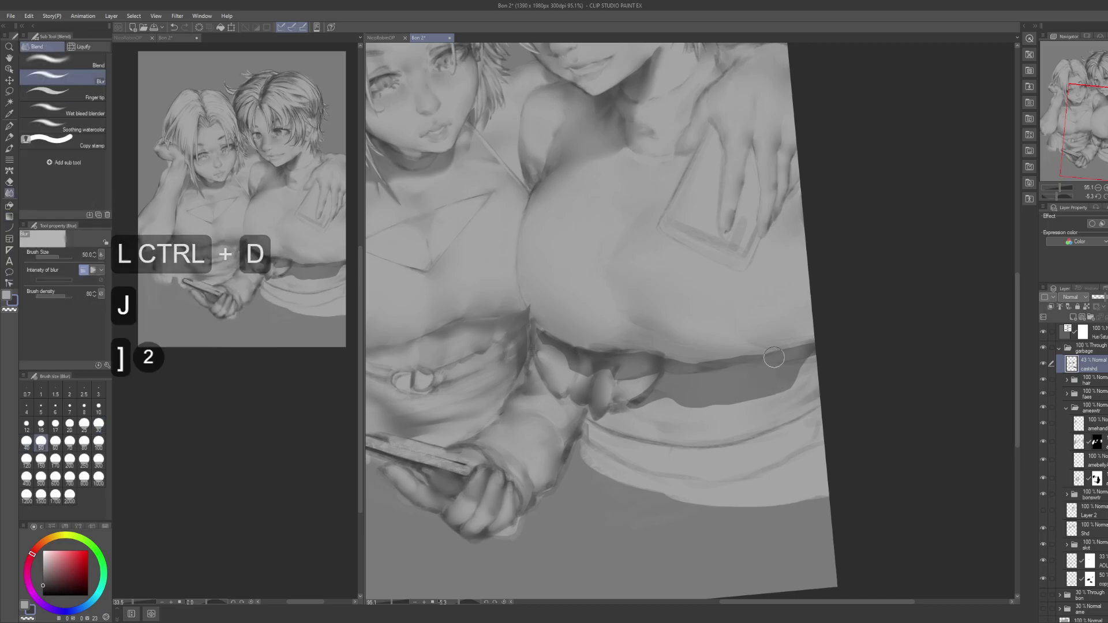
drag(816, 339, 697, 350)
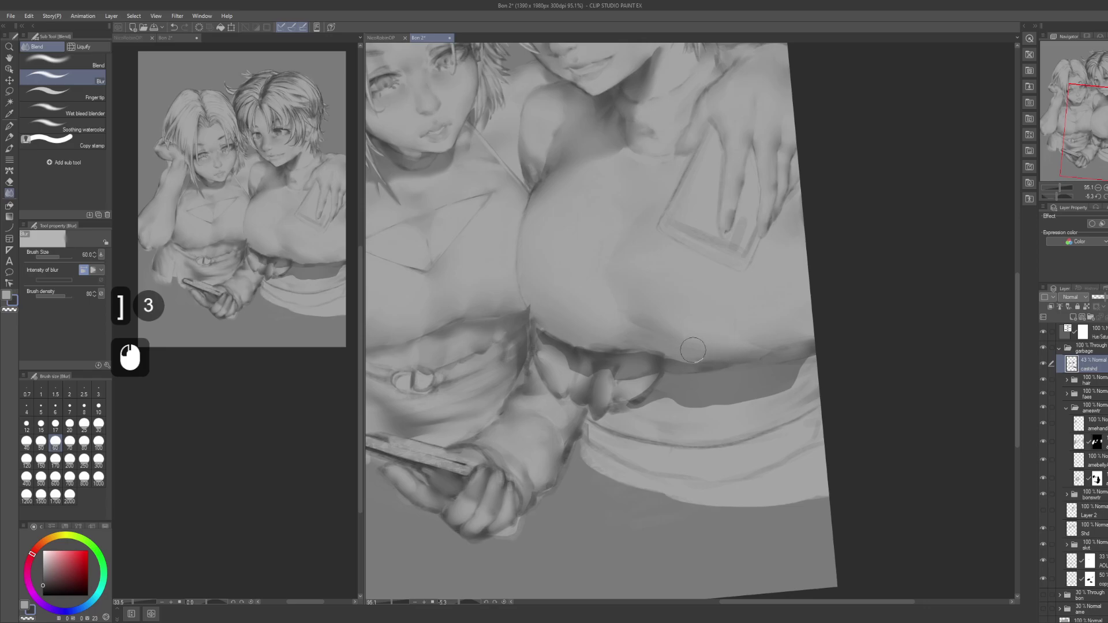
mouse_move(799, 393)
mouse_down()
mouse_move(812, 363)
mouse_move(784, 388)
mouse_move(703, 408)
mouse_up()
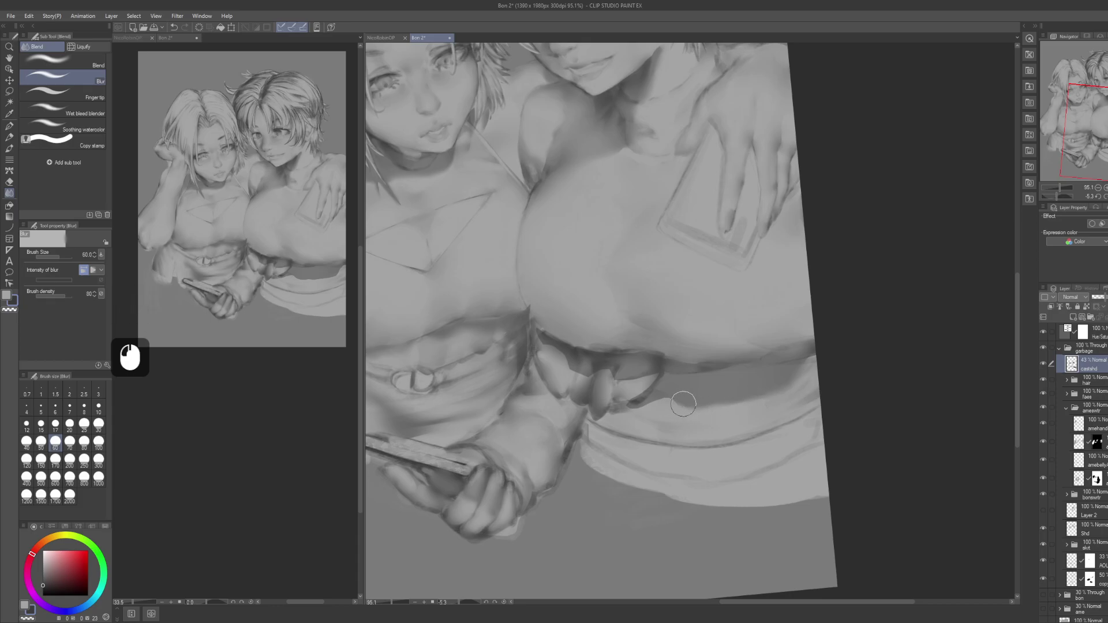
mouse_move(644, 376)
mouse_down()
mouse_move(589, 359)
mouse_move(569, 368)
mouse_up()
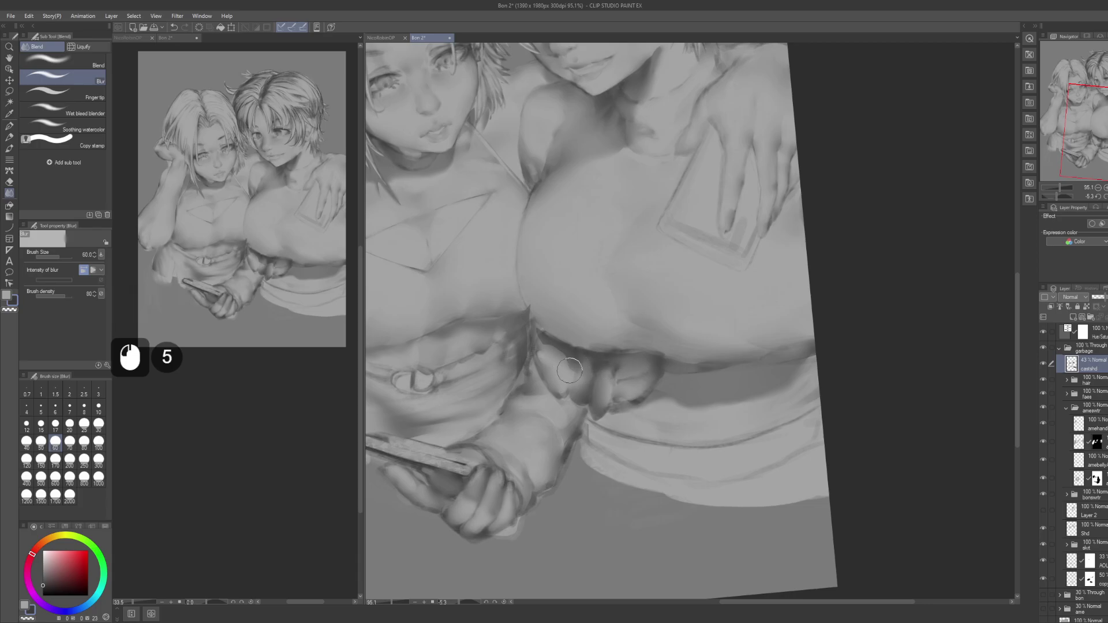
Step: Rework the under-bust cast shadow's lower edge and carve light strokes into its middle with the G-pen at brush size 20
drag(695, 339, 664, 325)
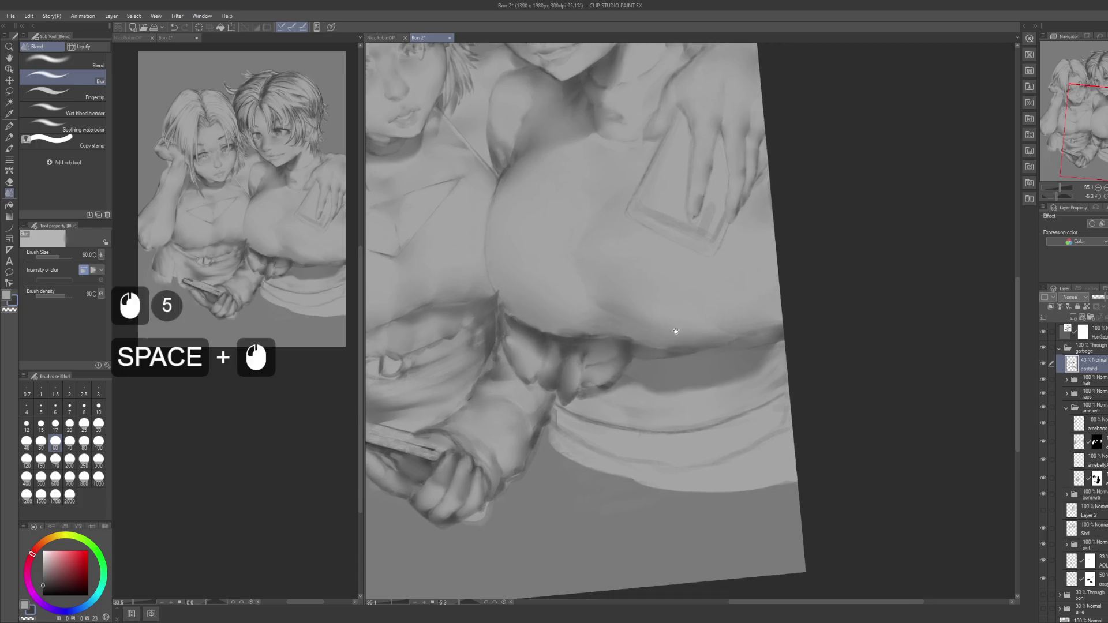
drag(732, 366, 704, 365)
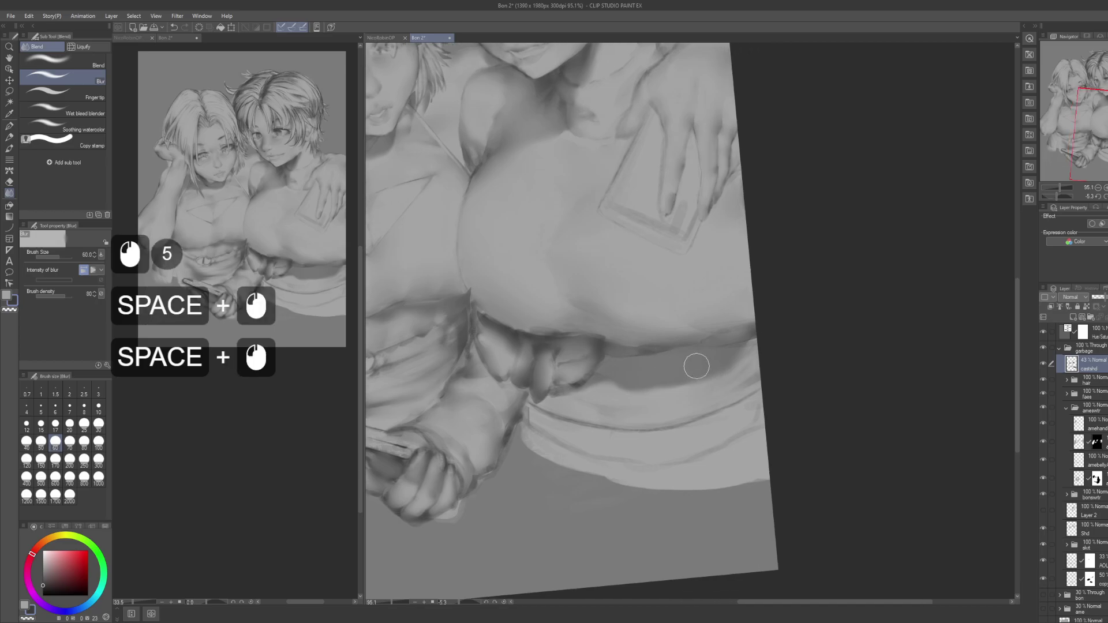
key(p)
click(637, 385)
key(c)
mouse_move(642, 383)
mouse_down()
mouse_move(683, 378)
mouse_move(635, 383)
mouse_move(676, 370)
mouse_move(705, 379)
mouse_move(730, 364)
mouse_up()
key(x)
drag(728, 365, 695, 371)
drag(715, 365, 694, 367)
drag(717, 361, 695, 363)
drag(712, 358, 678, 359)
mouse_move(718, 353)
mouse_down()
mouse_move(687, 356)
mouse_move(722, 352)
mouse_up()
drag(719, 353, 676, 369)
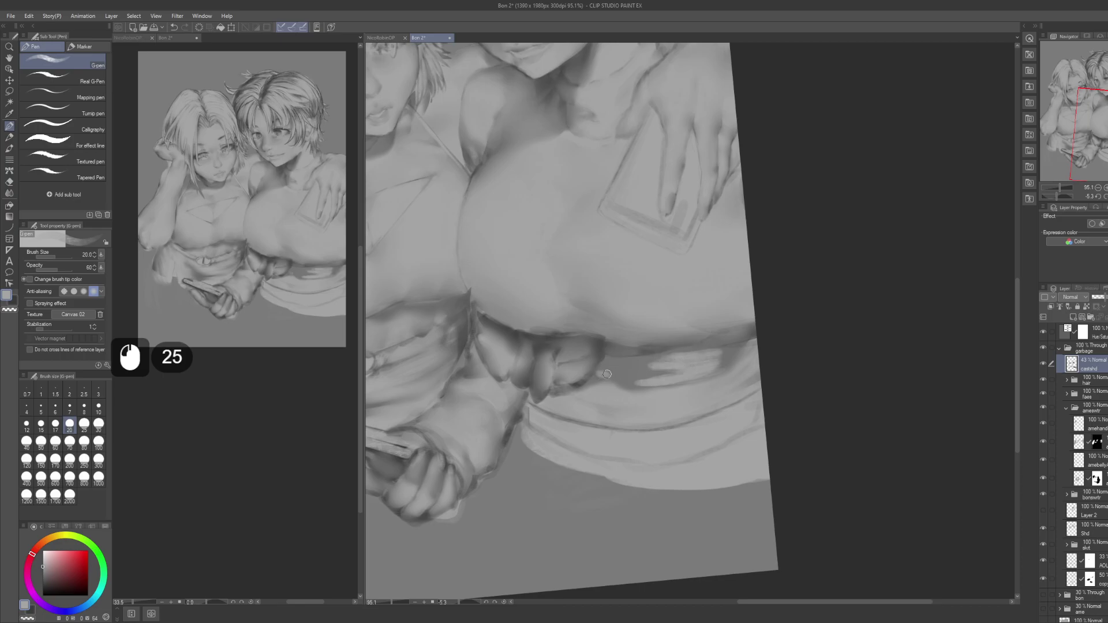
Step: Blur the light strokes in the under-bust shadow and the spot beside the fingers at brush size 60
key(j)
mouse_move(663, 361)
mouse_down()
mouse_move(655, 375)
mouse_move(690, 368)
mouse_up()
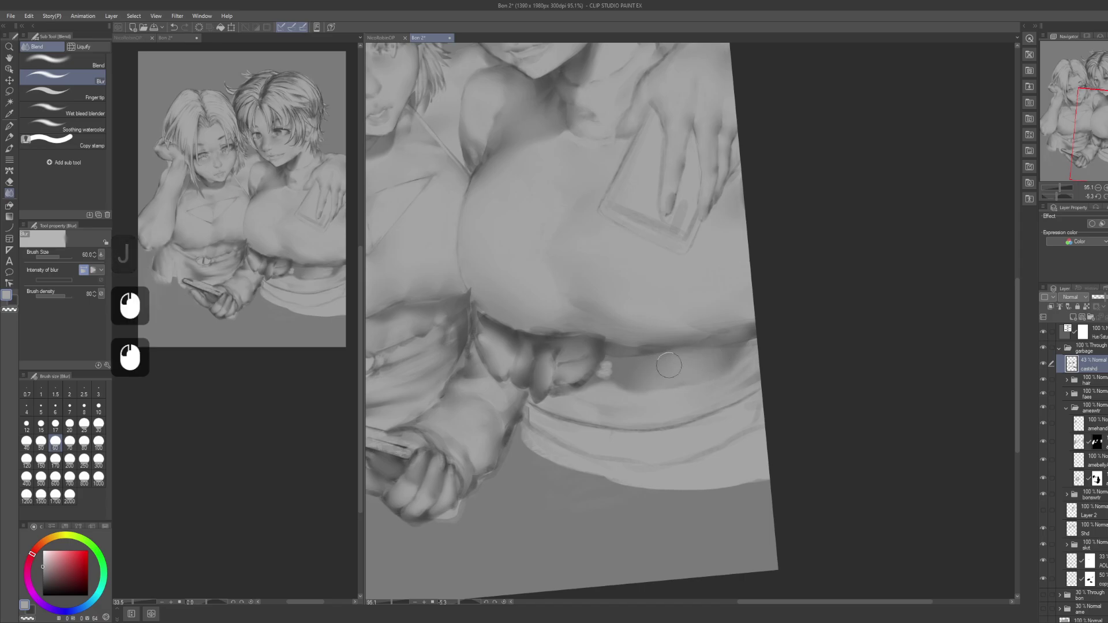
drag(610, 367, 603, 369)
mouse_move(711, 324)
mouse_down()
mouse_move(669, 356)
mouse_move(673, 435)
mouse_move(680, 371)
mouse_move(715, 477)
mouse_move(660, 396)
mouse_move(680, 302)
mouse_up()
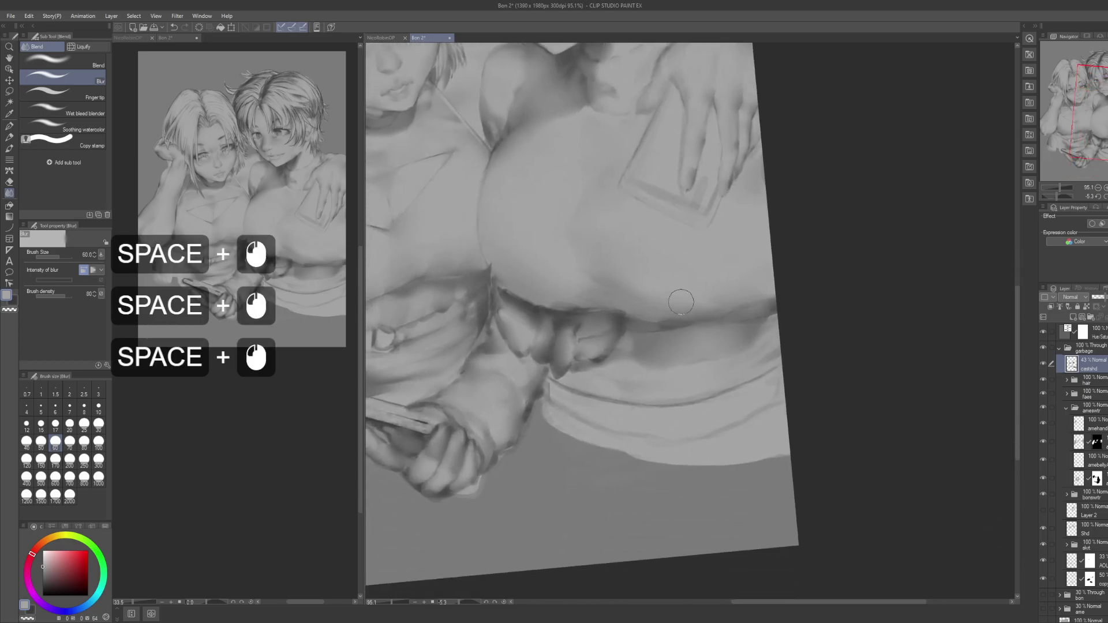
drag(673, 349, 660, 351)
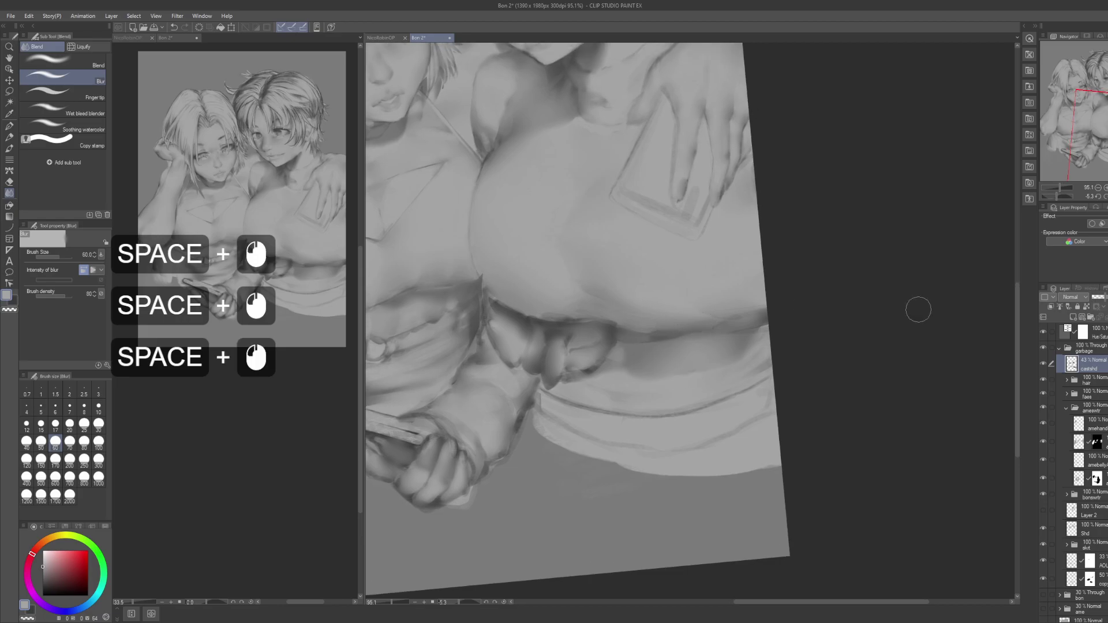
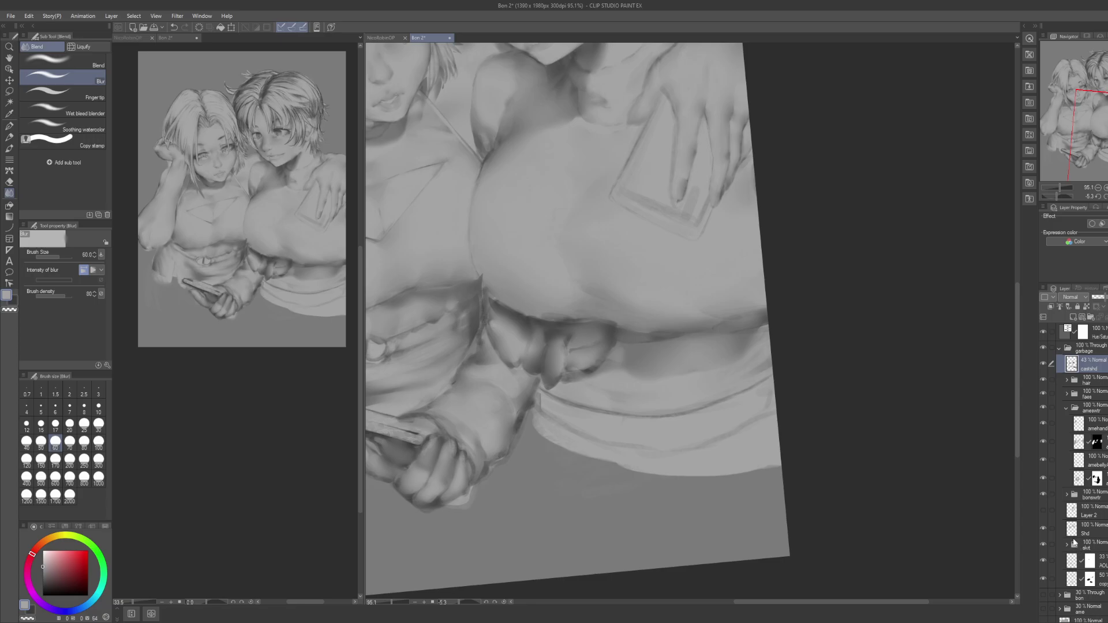
Step: Open the bonswtr layer folder, add a new layer above its sweater layer and rename it bonskin
click(1066, 408)
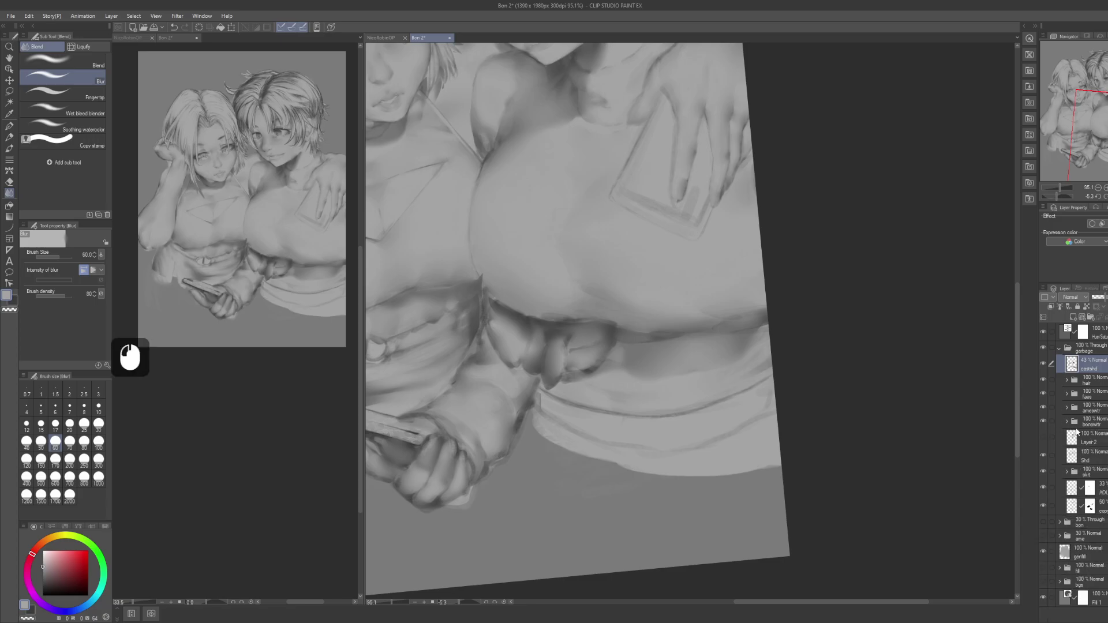
click(1066, 423)
click(1067, 424)
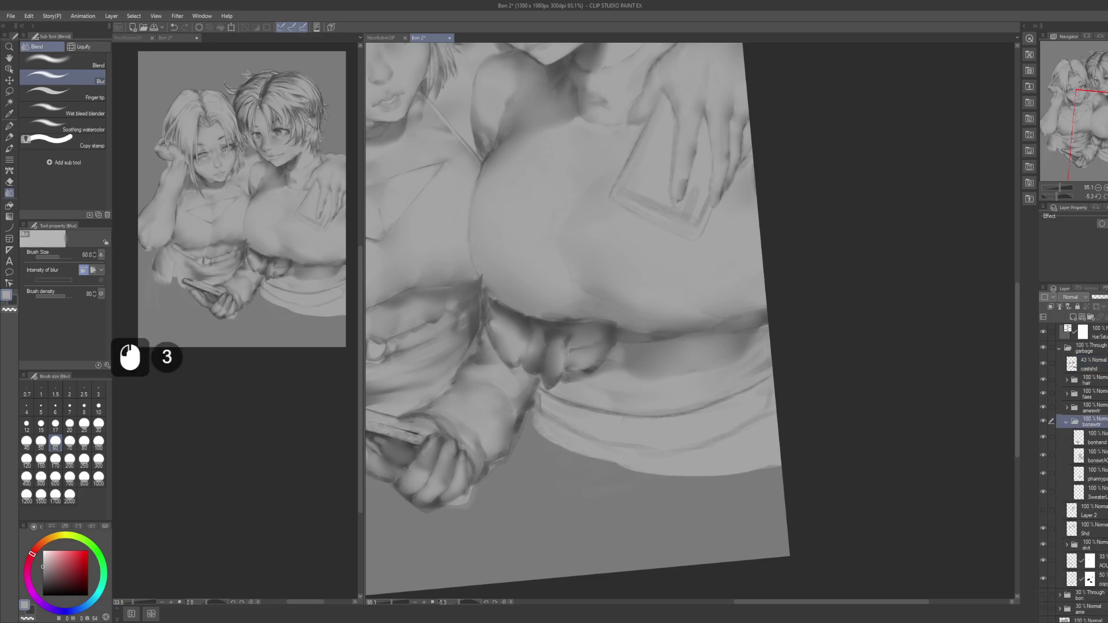
click(1096, 492)
key(ctrl+shift+n)
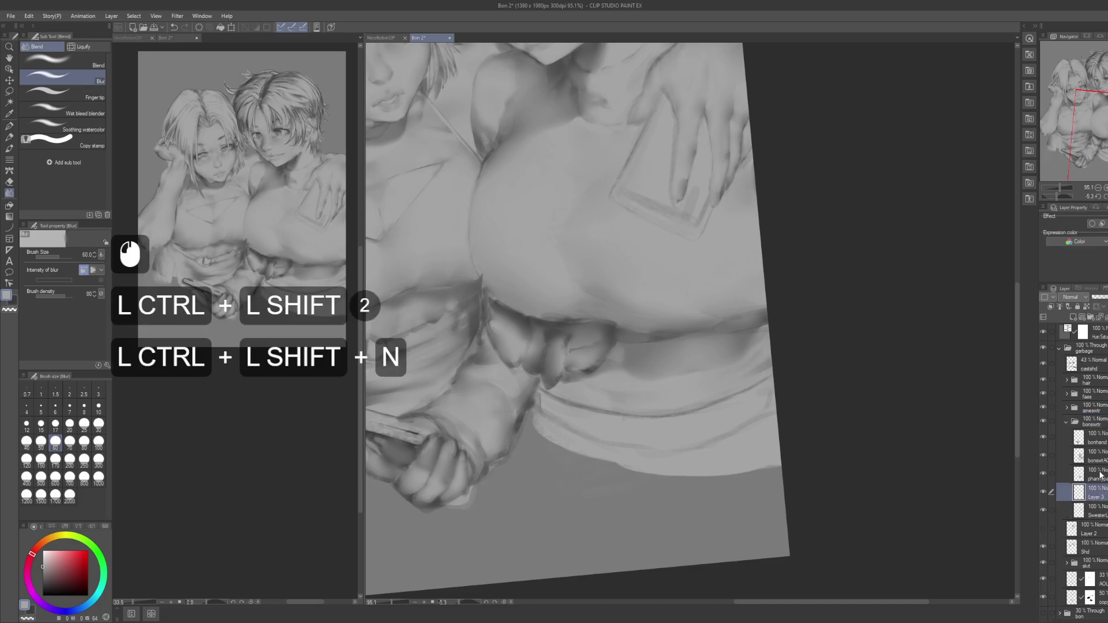
key(F2)
text(bonskin)
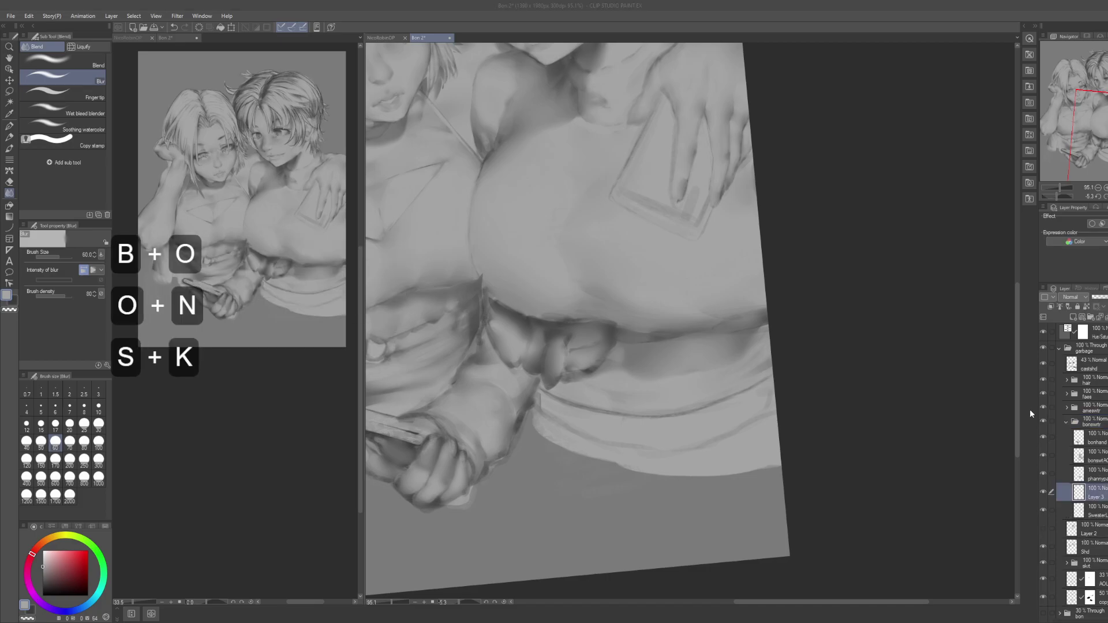
key(Return)
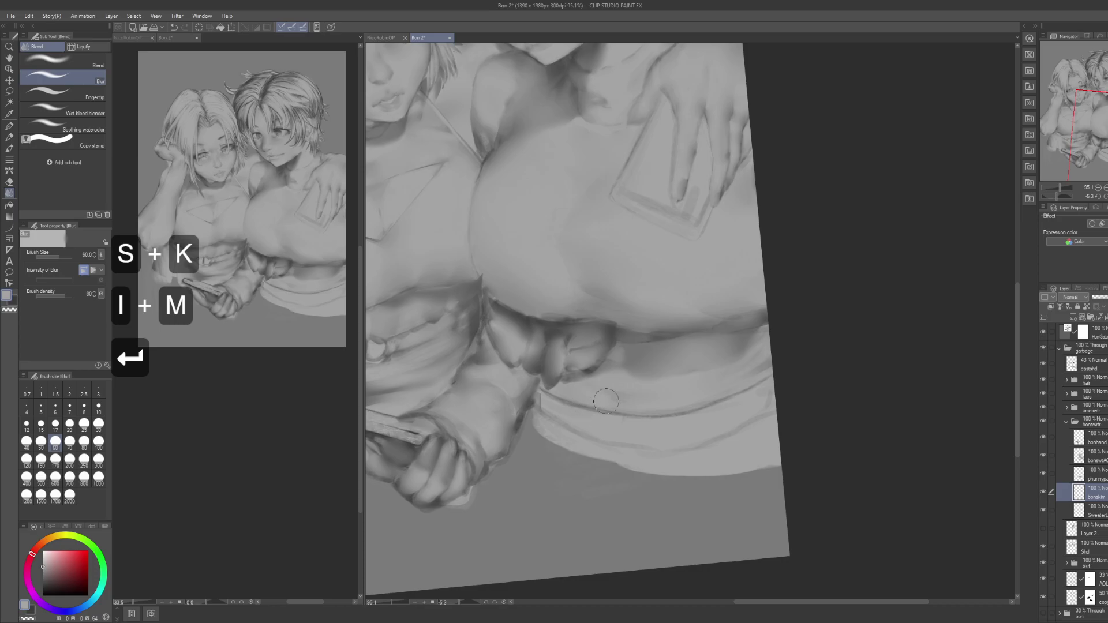
Step: Paint three dark shading strokes across the right figure's waist band with the G-pen at brush size 20
key(p)
click(629, 425)
key(ctrl+z)
key(x)
click(629, 421)
key(ctrl+z)
click(626, 430)
click(626, 430)
click(629, 433)
mouse_move(718, 402)
mouse_down()
mouse_move(696, 433)
mouse_move(728, 394)
mouse_move(770, 376)
mouse_up()
mouse_move(555, 403)
mouse_down()
mouse_move(600, 399)
mouse_move(621, 426)
mouse_up()
drag(617, 408, 624, 430)
drag(618, 409, 628, 435)
drag(713, 431, 643, 431)
Step: Blur the three dark strokes on the waist band into soft shadows at brush size 60
key(j)
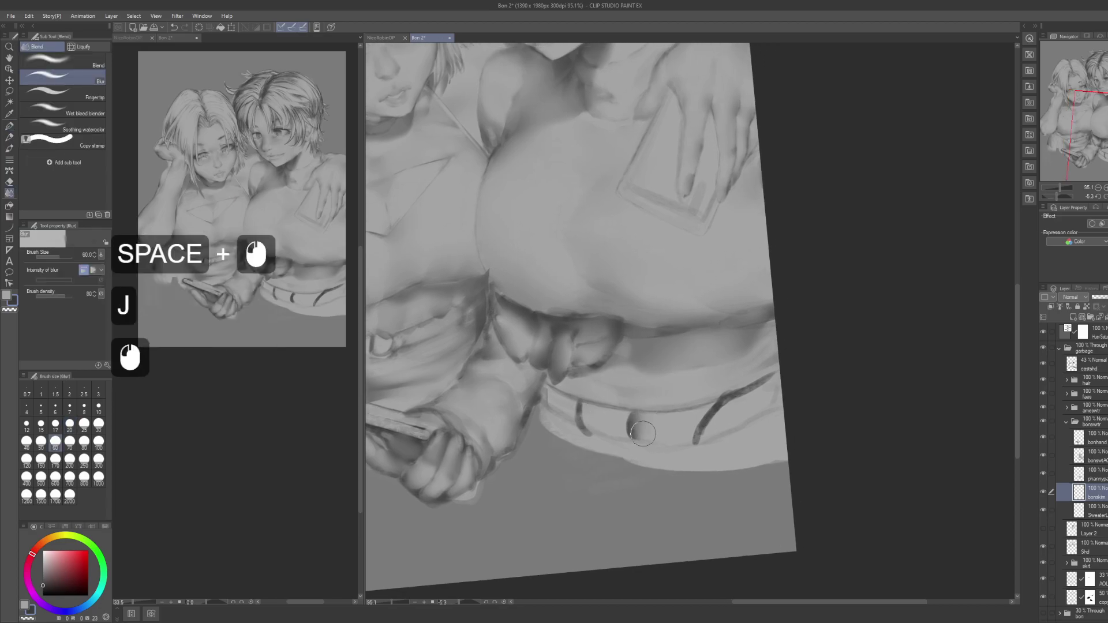
click(646, 427)
key(space)
click(578, 419)
drag(598, 420, 590, 406)
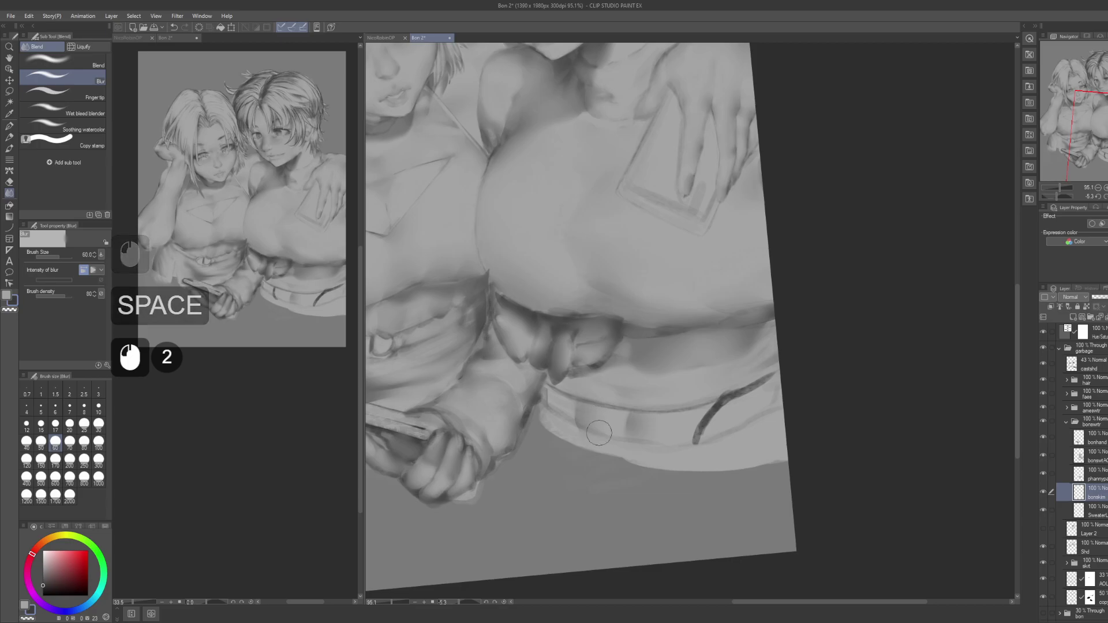
drag(743, 414, 653, 407)
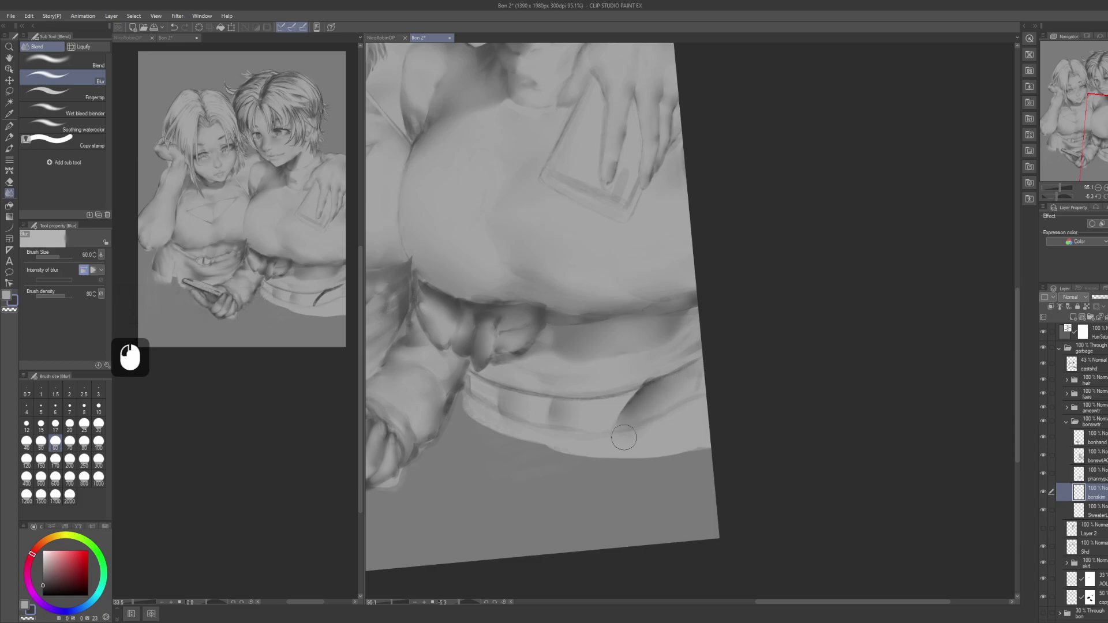
drag(618, 444, 651, 369)
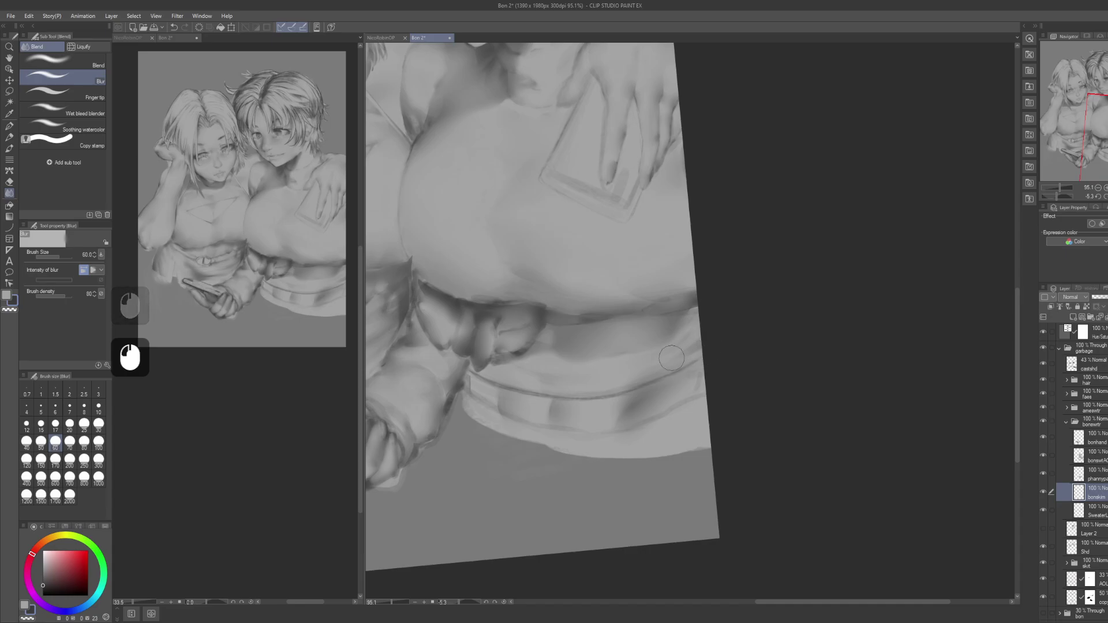
Step: Carve light strokes into the waist band's outermost shadow with the G-pen at brush size 20 and blur them at size 60
key(p)
key(x)
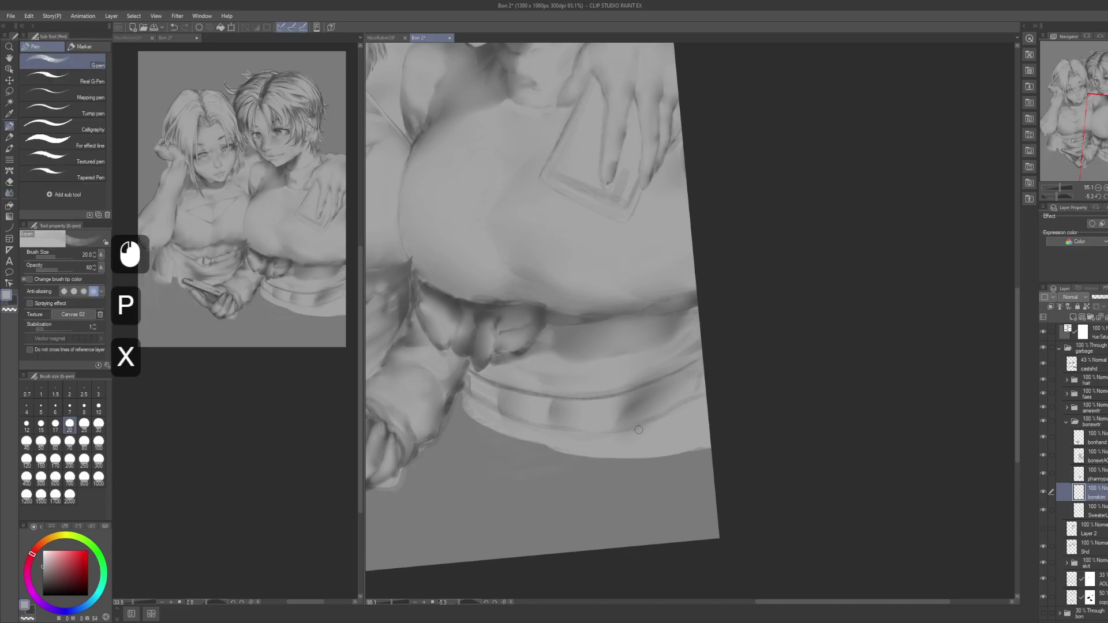
drag(640, 427, 675, 379)
mouse_move(632, 417)
mouse_down()
mouse_move(660, 388)
mouse_move(681, 388)
mouse_move(631, 382)
mouse_move(653, 408)
mouse_up()
key(j)
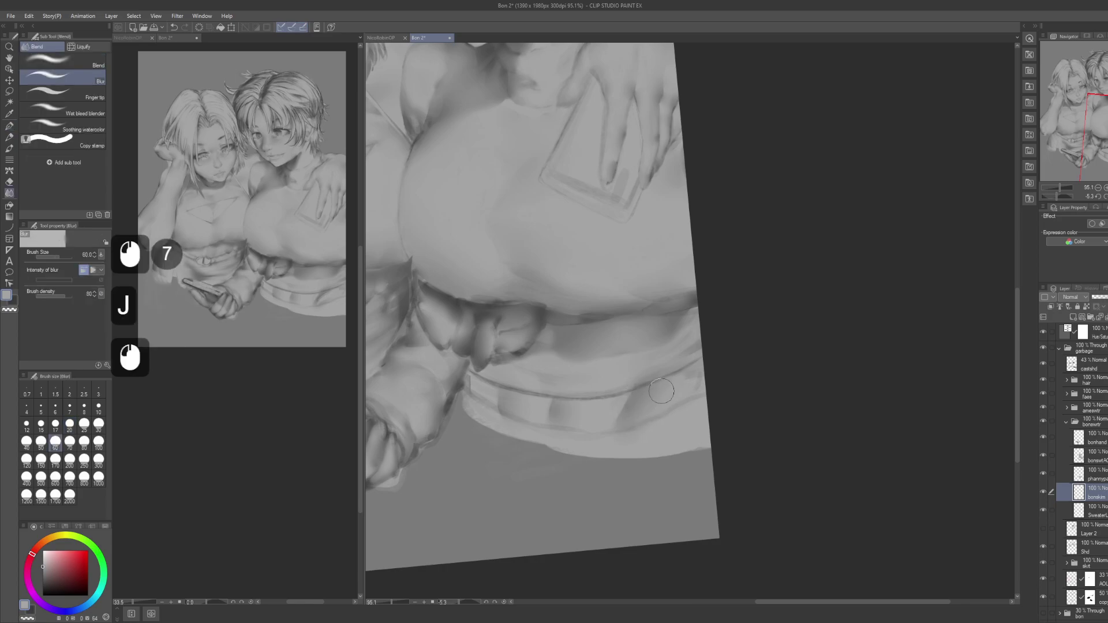
drag(626, 385, 633, 390)
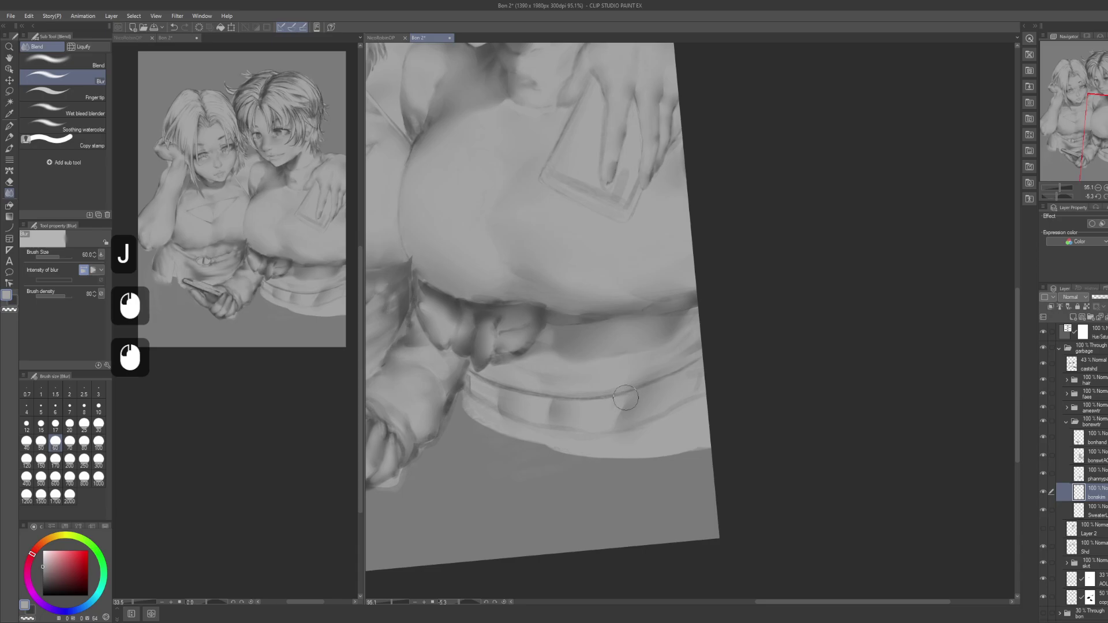
drag(562, 381, 617, 389)
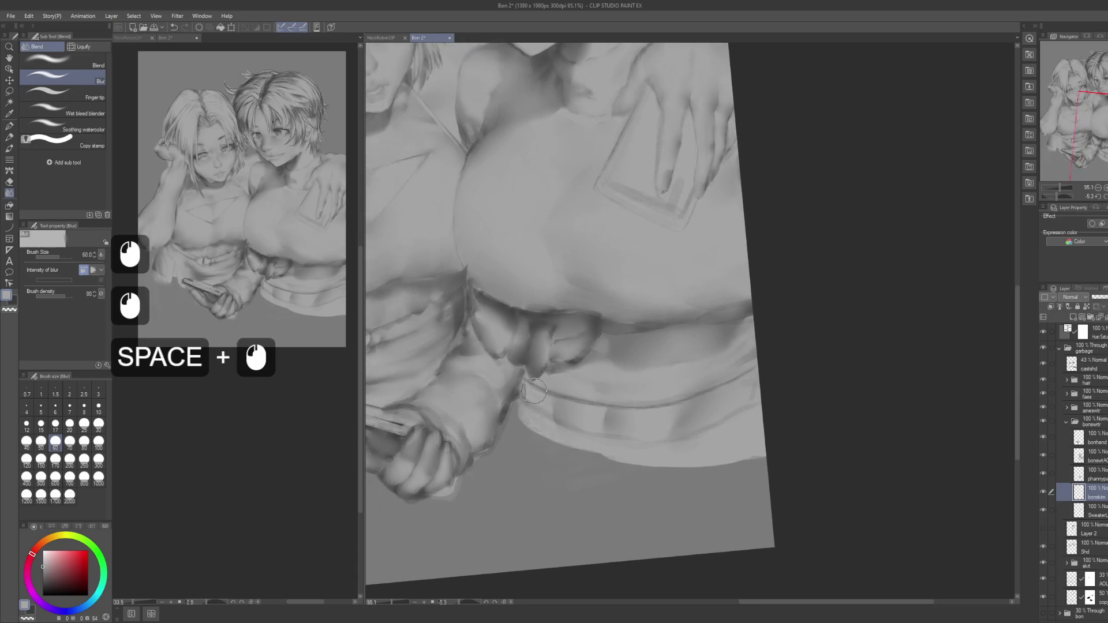
Step: Paint small strokes on the waist band's end beside the fingers at brush size 20 and blur them at size 60
key(p)
drag(543, 394, 549, 400)
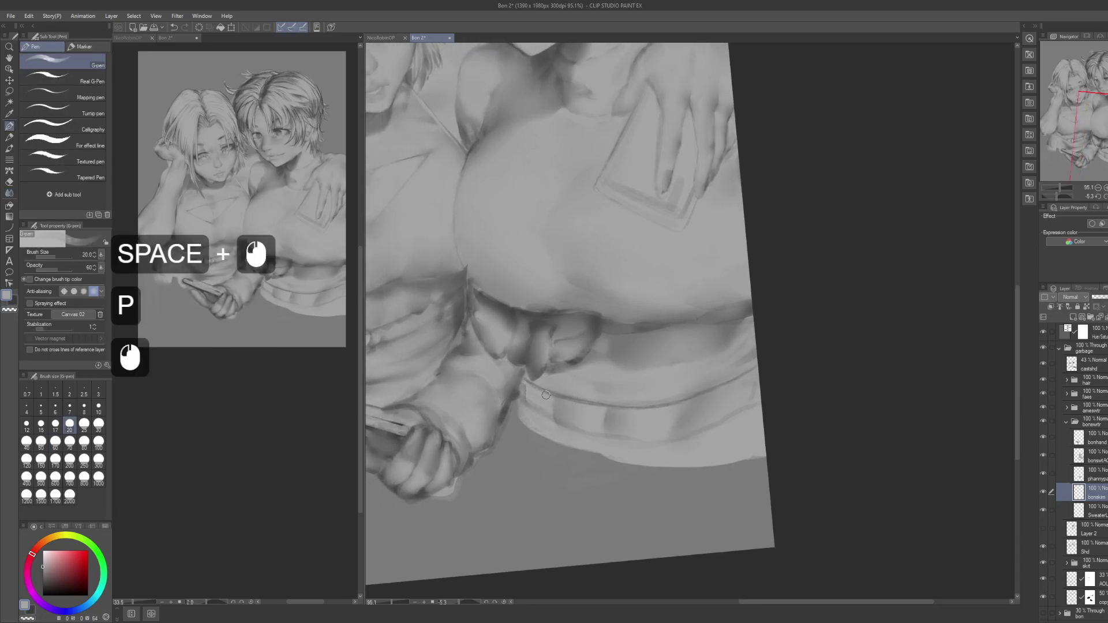
key(x)
click(546, 394)
click(547, 390)
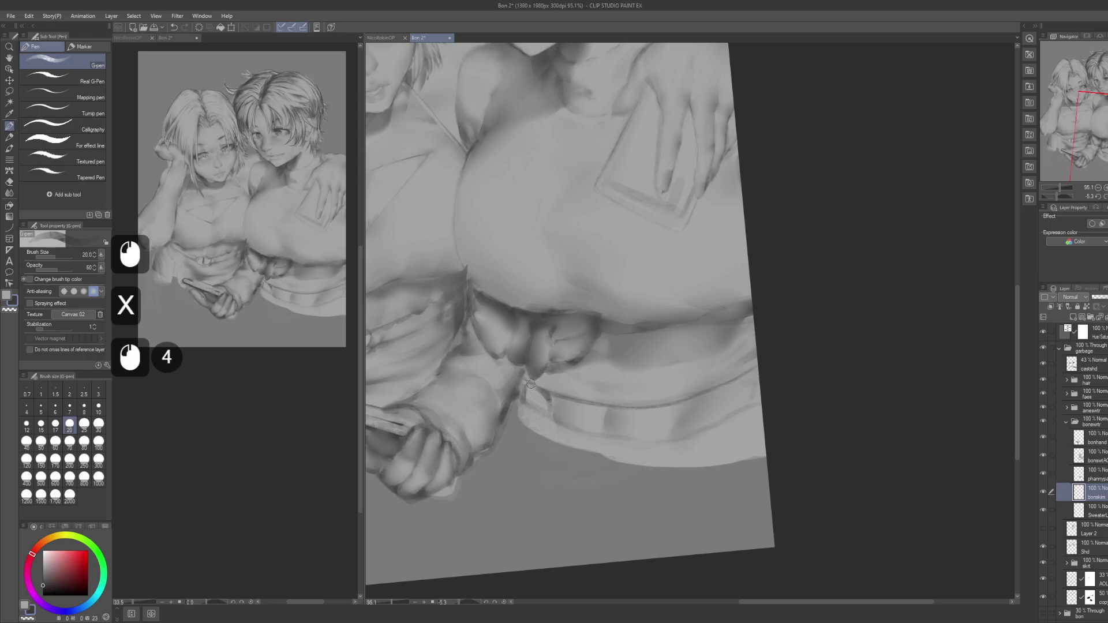
click(531, 395)
key(j)
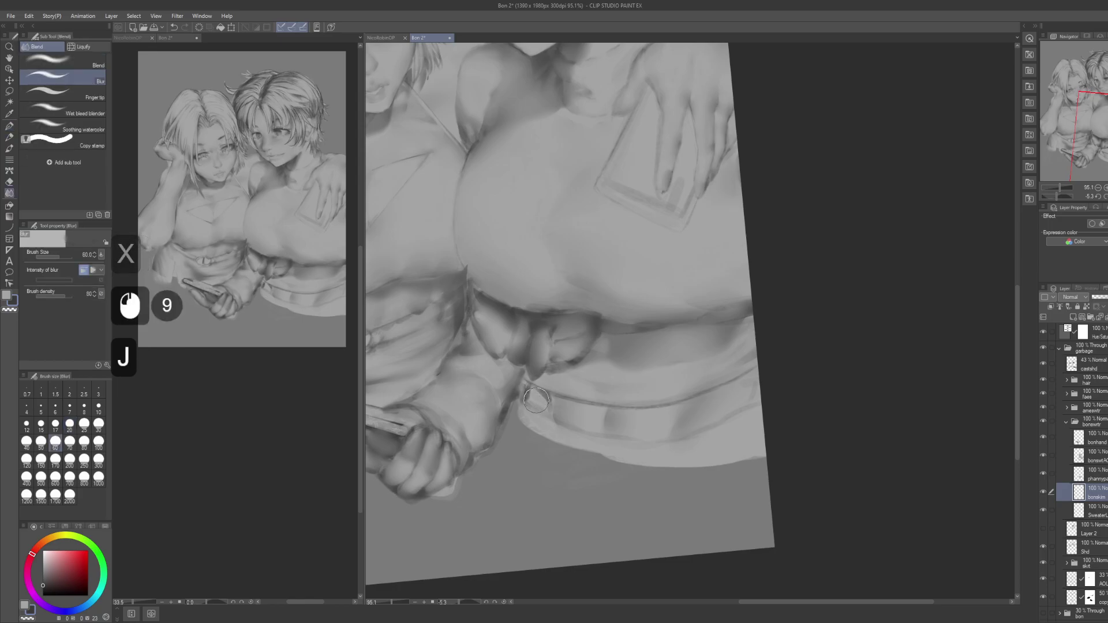
click(535, 400)
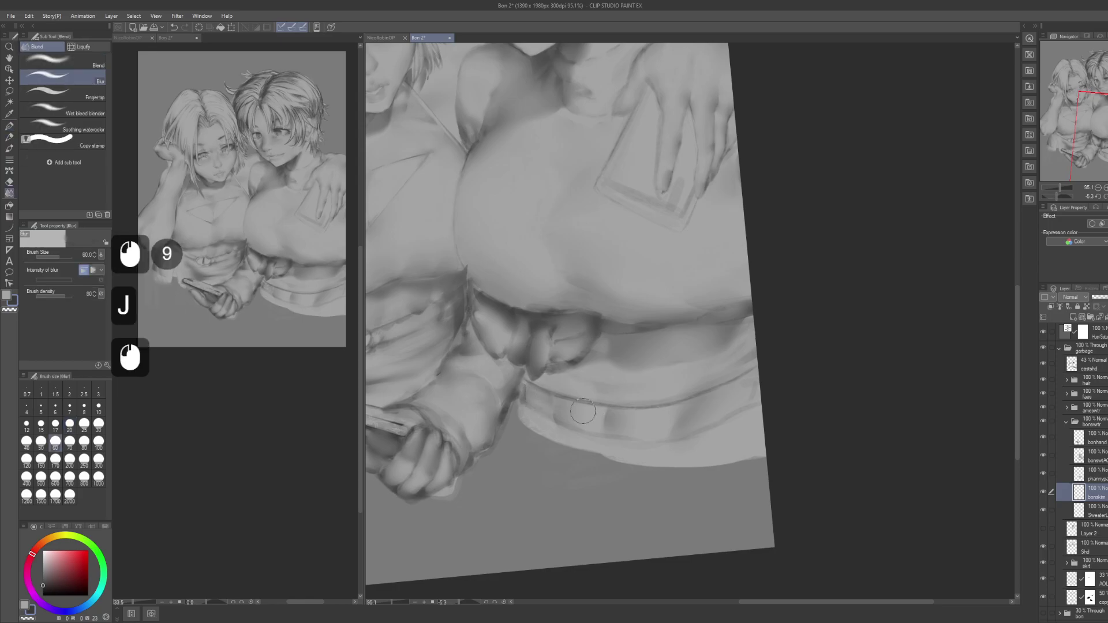
drag(587, 409, 566, 399)
Step: Darken the waist band's upper edge near the fingers with the G-pen at size 20, blur it at size 60 and save the file
key(p)
click(552, 392)
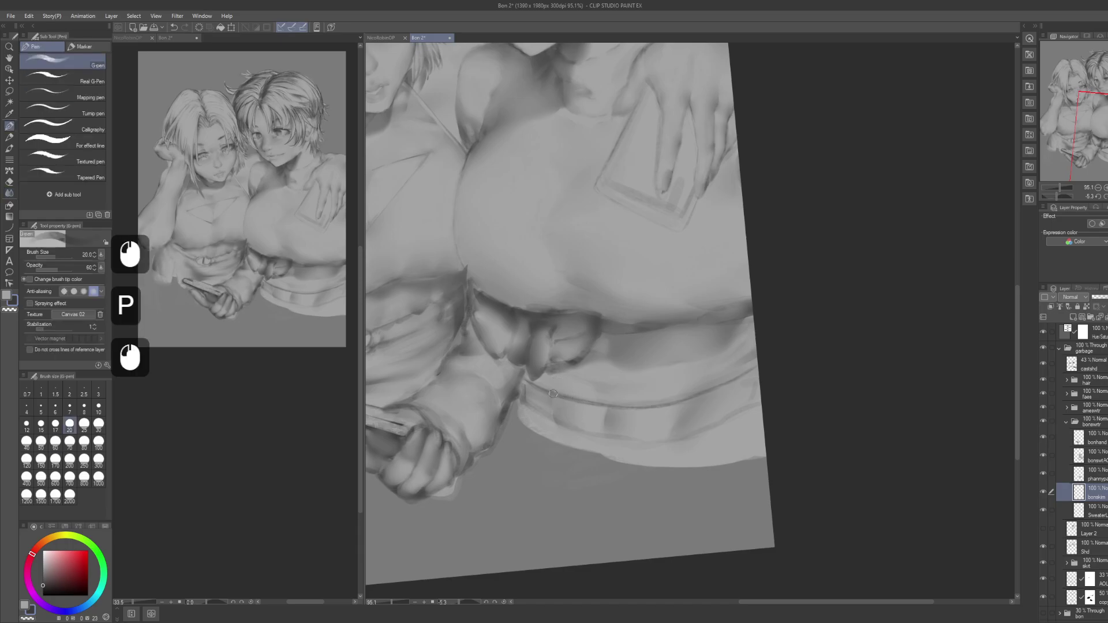
key(ctrl+z)
click(558, 397)
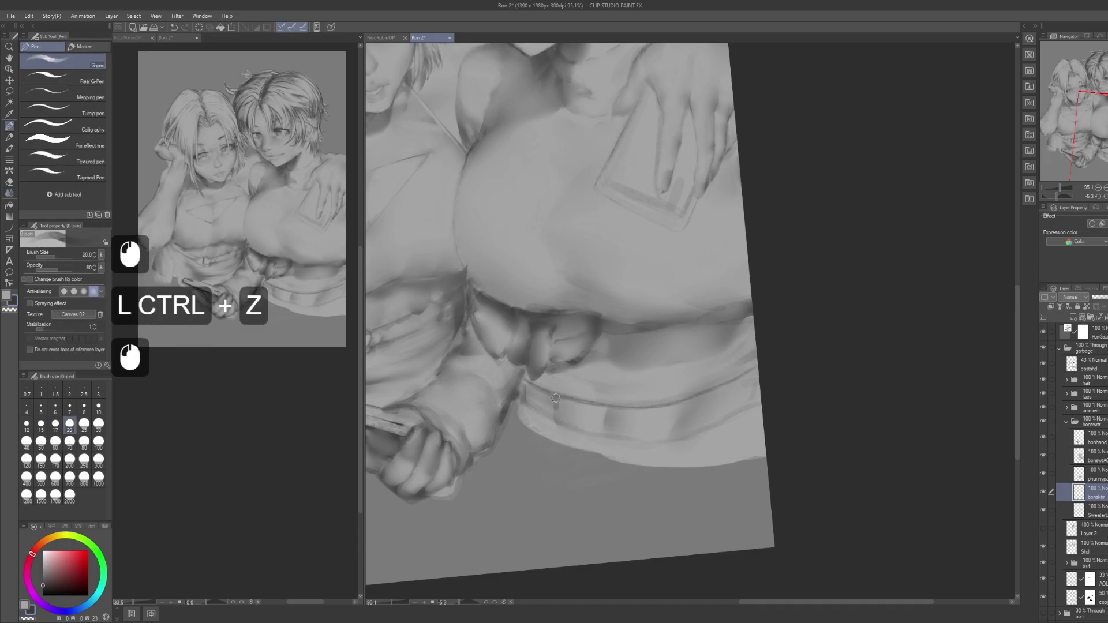
key(j)
click(566, 401)
drag(700, 367, 658, 366)
mouse_move(664, 364)
mouse_down()
mouse_move(639, 361)
mouse_move(690, 384)
mouse_up()
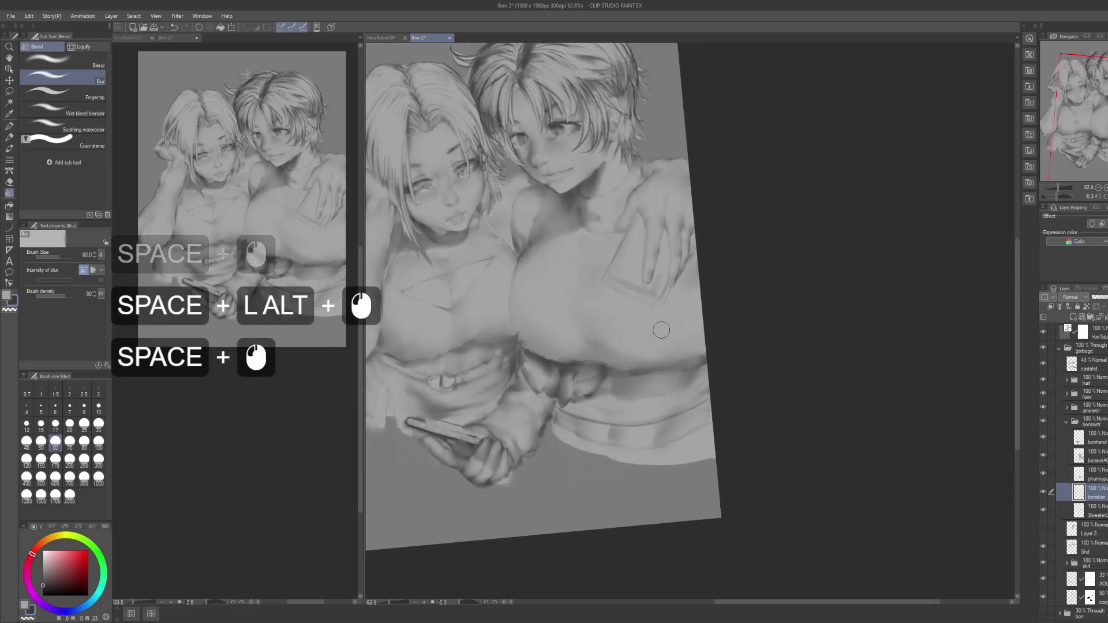
key(ctrl+s)
Step: Check the layers in the bonswtr folder by toggling their visibility and select the layer directly below the hand layer
drag(654, 329, 713, 326)
key(space)
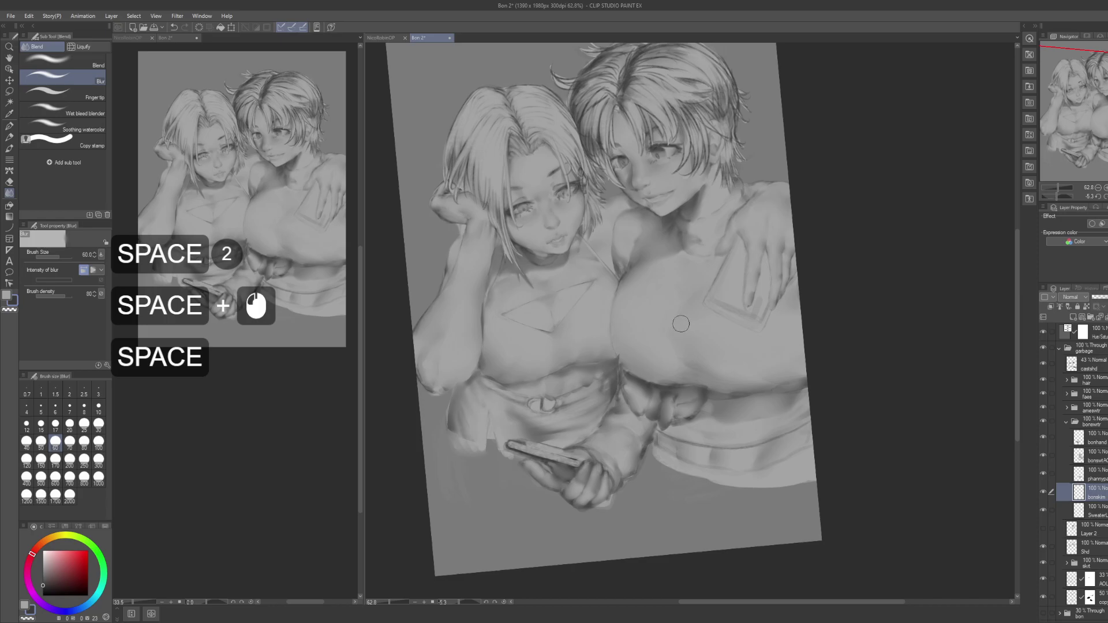
drag(731, 355, 684, 358)
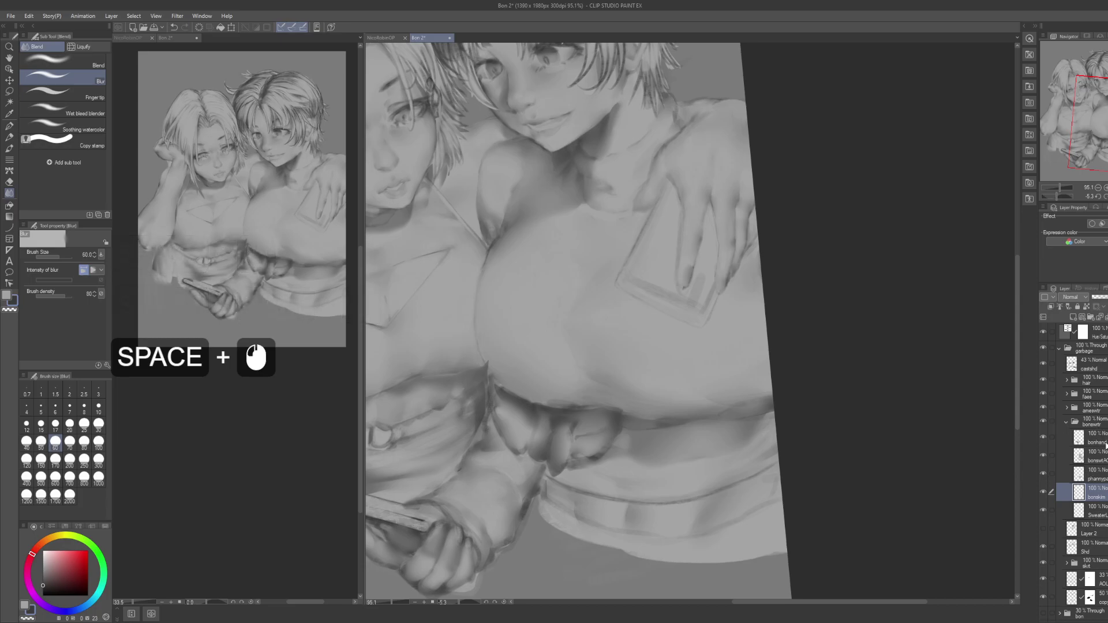
click(1093, 455)
click(1093, 474)
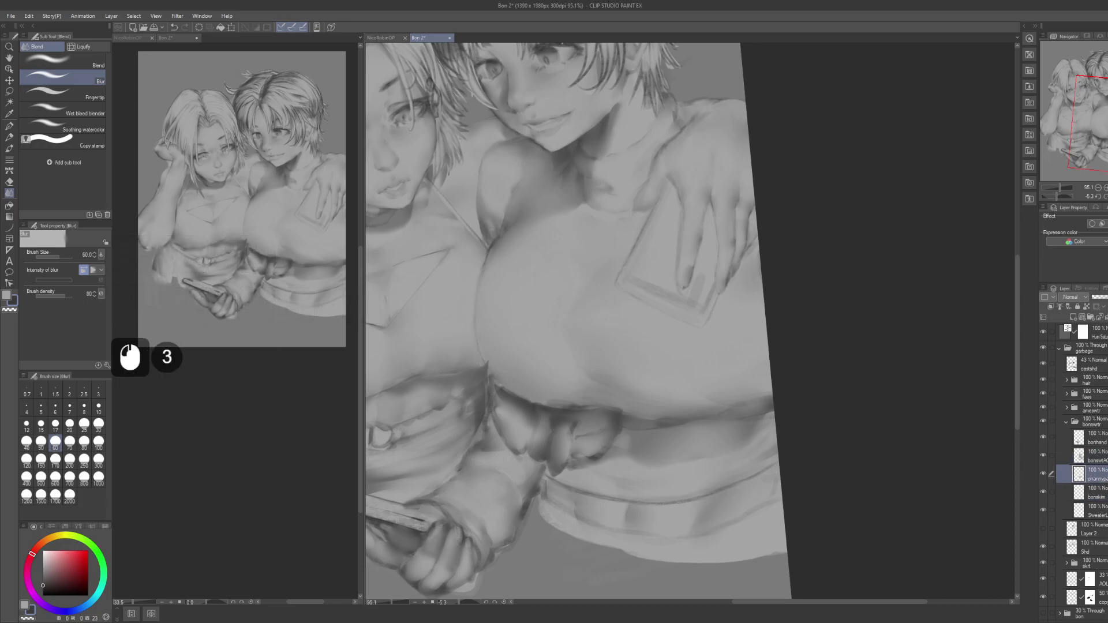
click(1092, 491)
click(1092, 510)
click(1043, 511)
click(1043, 510)
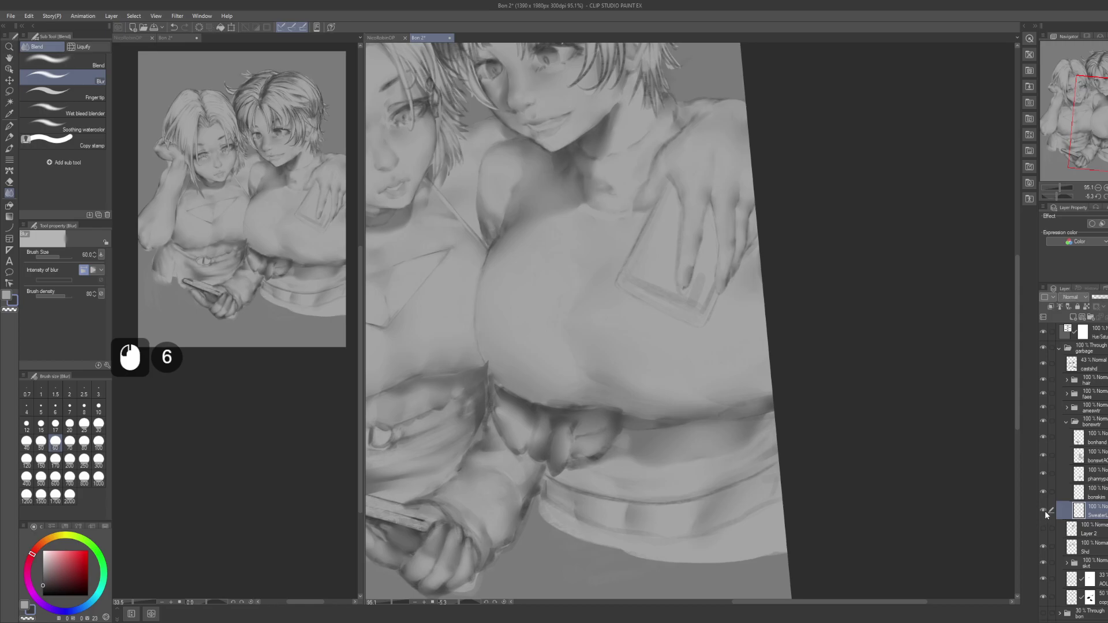
click(1085, 493)
click(1084, 475)
click(1082, 459)
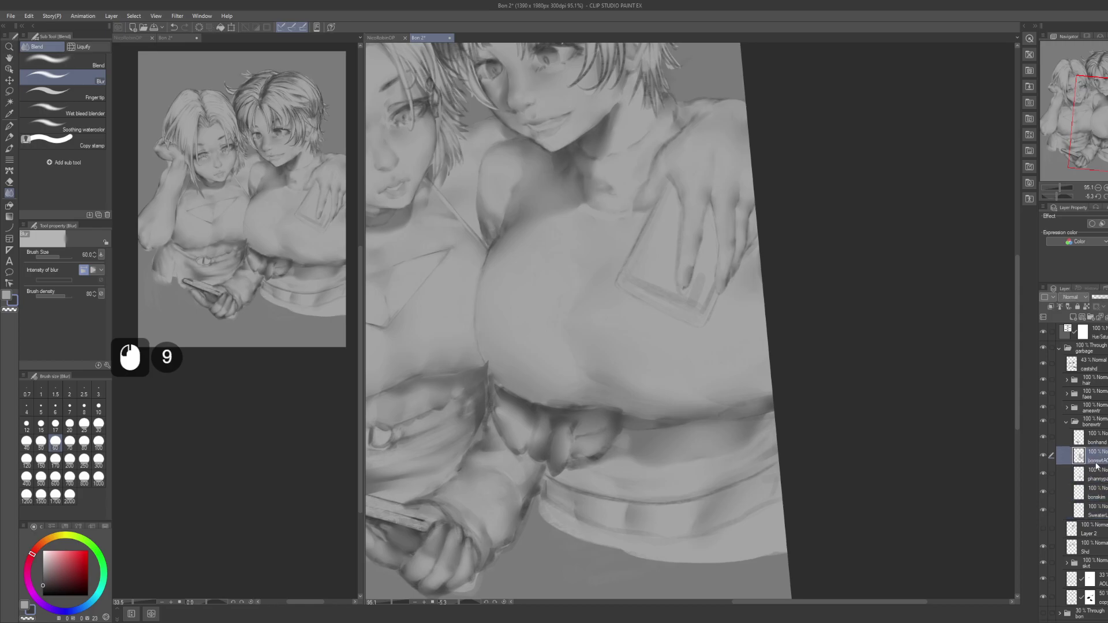
click(1043, 456)
click(1043, 456)
Step: Paint dark shading strokes along the right figure's outer chest contour and beside the fingertips with the G-pen at brush size 20
key(p)
drag(698, 314, 694, 326)
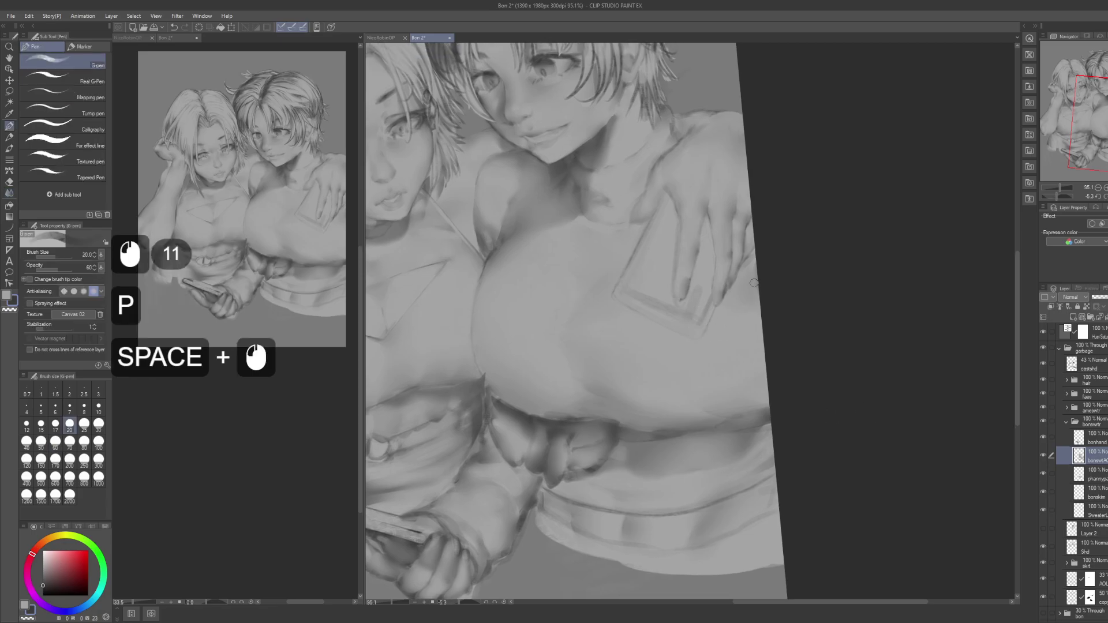
click(749, 282)
key(ctrl+z)
mouse_move(749, 282)
mouse_down()
mouse_move(755, 335)
mouse_move(736, 339)
mouse_move(753, 355)
mouse_move(759, 316)
mouse_move(740, 388)
mouse_move(754, 352)
mouse_move(750, 376)
mouse_move(761, 370)
mouse_move(715, 419)
mouse_move(758, 384)
mouse_move(713, 427)
mouse_up()
key(ctrl+z)
drag(713, 427, 750, 391)
drag(740, 402, 756, 357)
drag(752, 385, 757, 373)
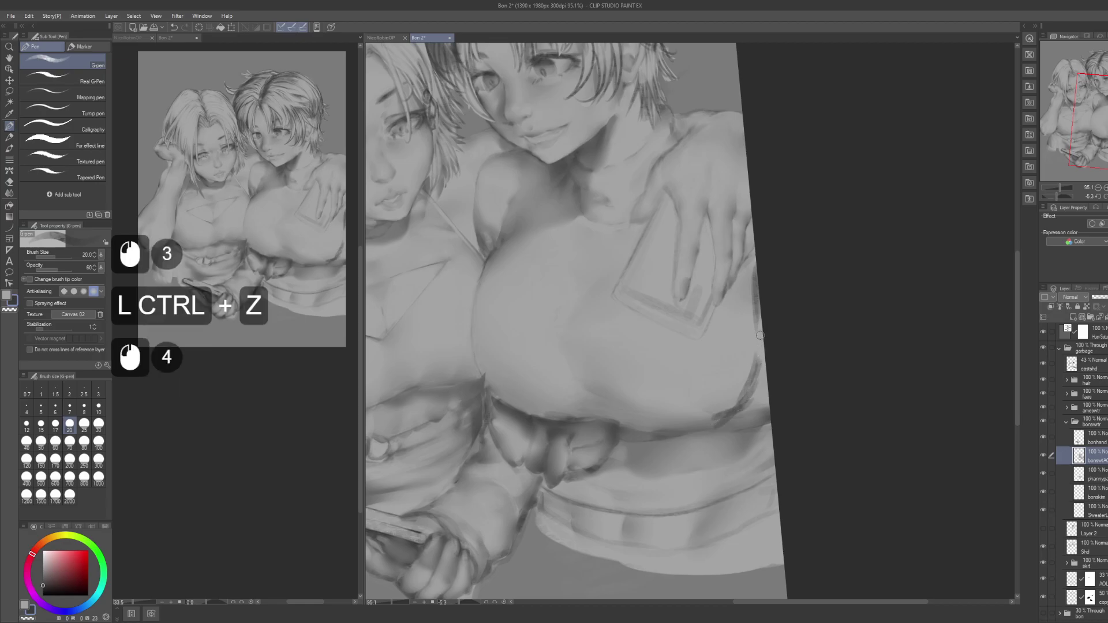
key(ctrl)
drag(745, 280, 753, 298)
drag(749, 289, 744, 270)
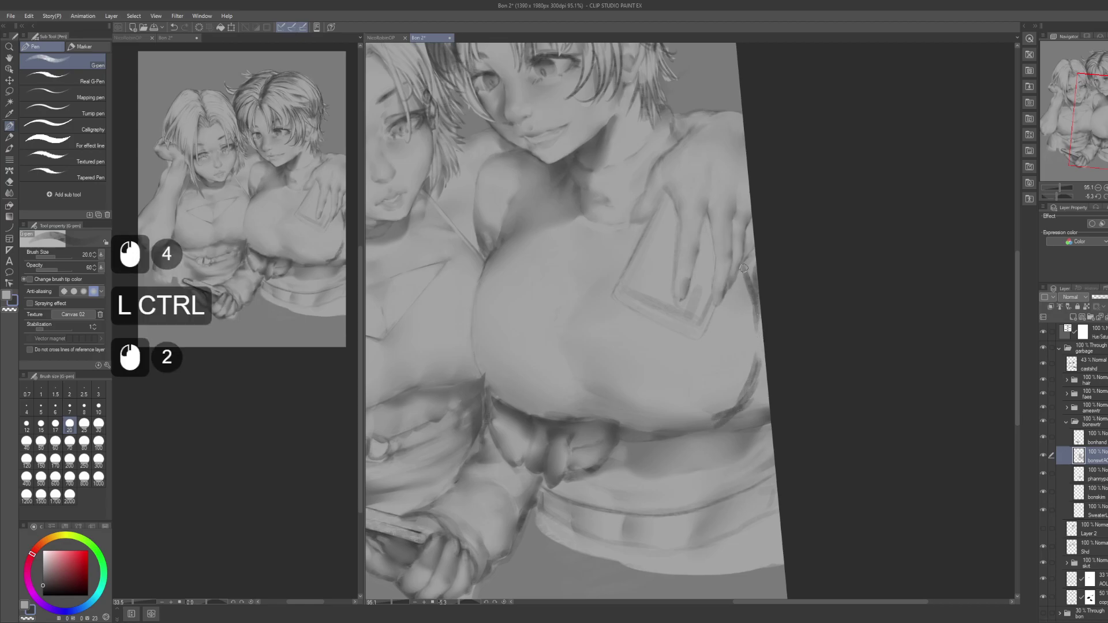
click(721, 408)
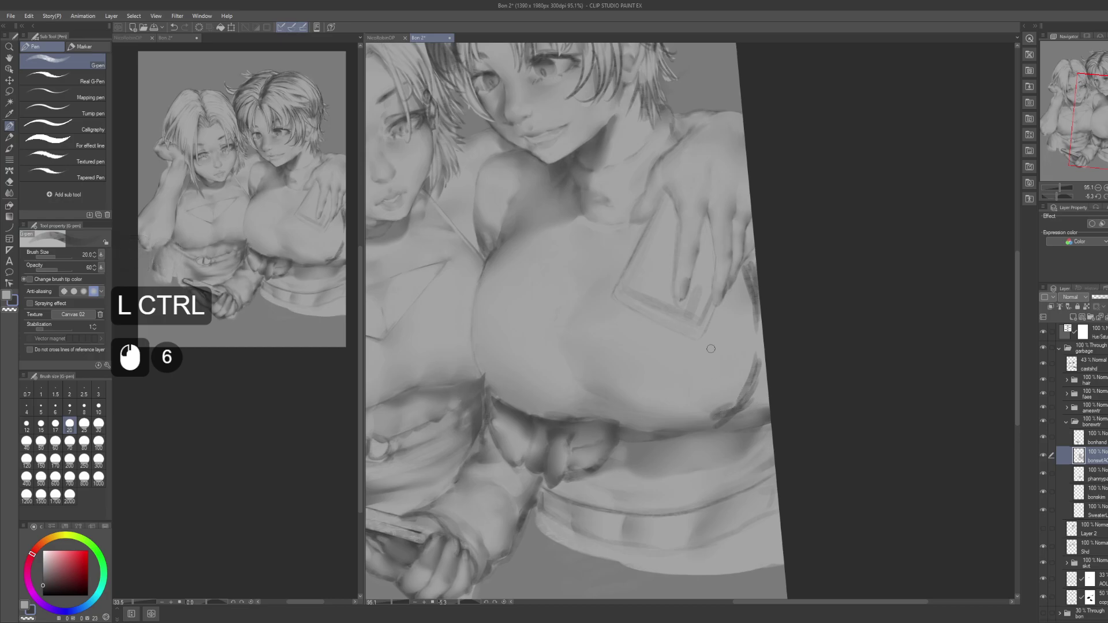
Step: Blur the dark strokes along the outer chest contour at brush size 80
key(j)
key(bracketright)
key(bracketright)
mouse_move(718, 391)
mouse_down()
mouse_move(691, 411)
mouse_move(714, 401)
mouse_move(708, 414)
mouse_move(737, 376)
mouse_move(739, 269)
mouse_move(739, 352)
mouse_up()
mouse_move(741, 350)
mouse_down()
mouse_move(739, 333)
mouse_move(704, 417)
mouse_move(700, 408)
mouse_up()
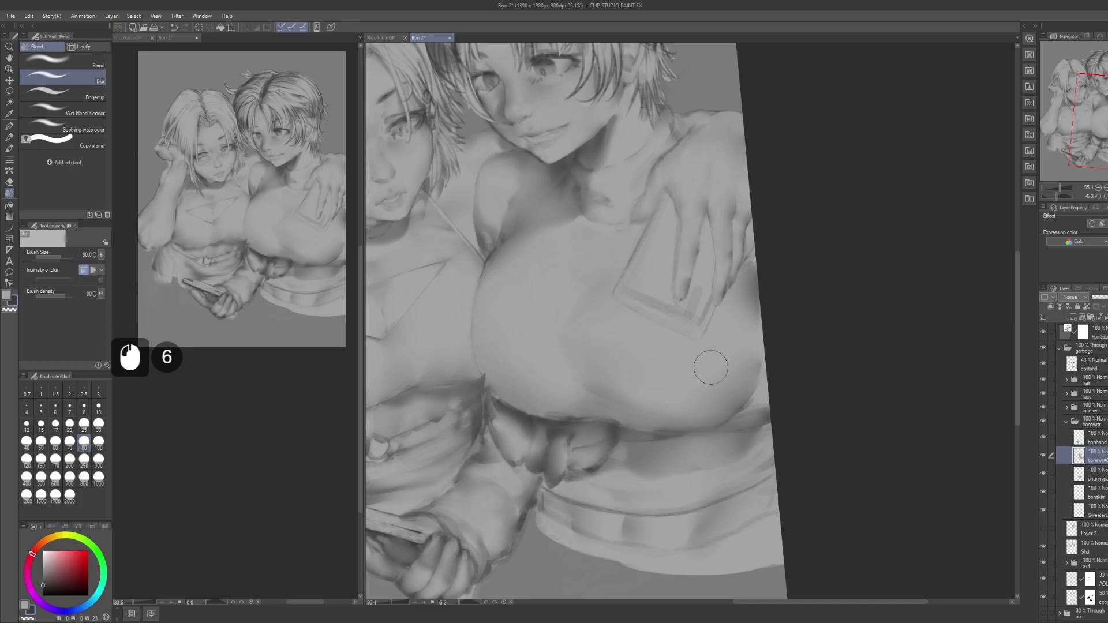
Step: Paint light strokes over the shaded outer edge of the chest with the G-pen at brush size 50
key(p)
key(c)
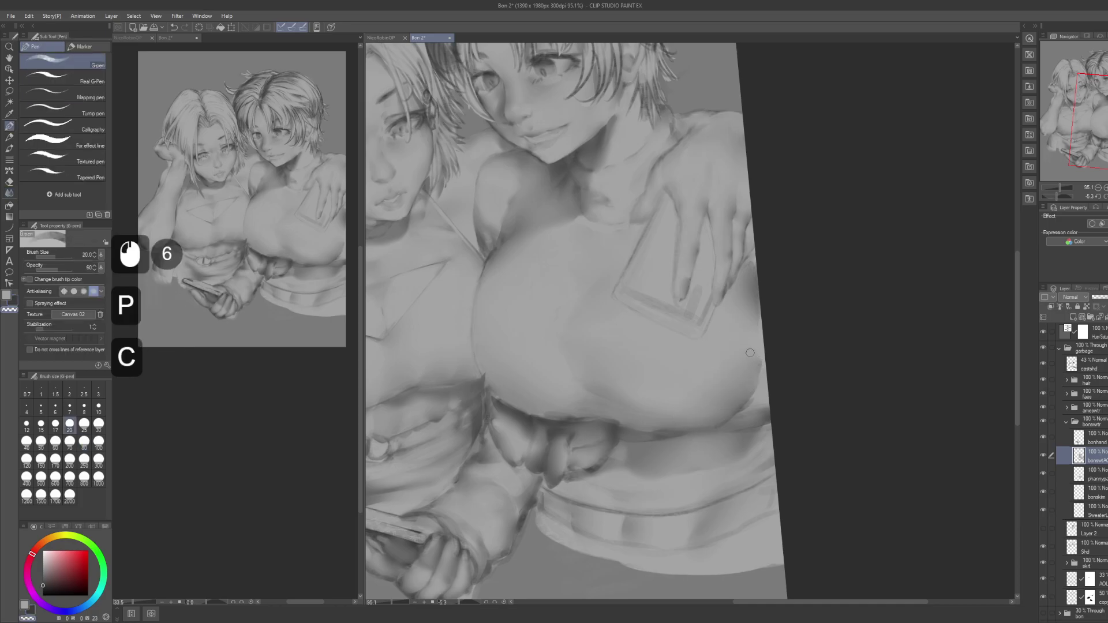
key(bracketright)
key(bracketright)
key(bracketright)
key(bracketright)
key(x)
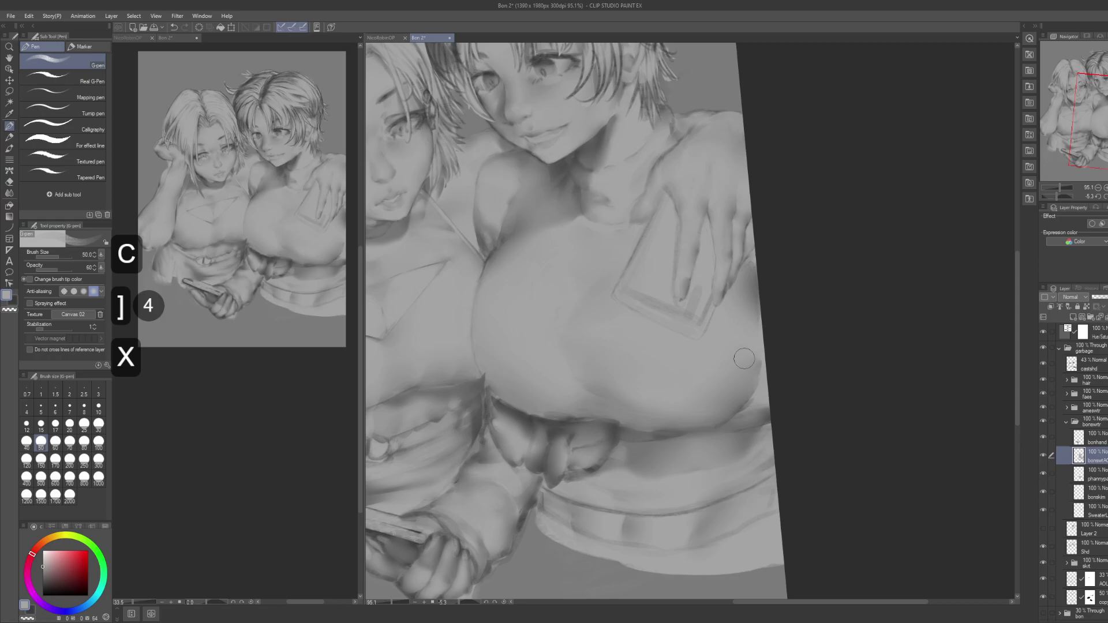
click(767, 349)
click(762, 351)
drag(761, 354, 748, 367)
click(741, 376)
click(744, 375)
click(750, 374)
click(755, 374)
Step: Shape the fold at the chest's lower outer corner with alternating dark and light G-pen strokes at brush size 50
key(x)
click(749, 388)
click(753, 407)
click(760, 408)
click(763, 400)
click(759, 392)
click(760, 401)
key(x)
click(742, 365)
click(732, 371)
mouse_move(715, 397)
mouse_down()
mouse_move(760, 338)
mouse_move(720, 375)
mouse_up()
key(x)
mouse_move(726, 372)
mouse_down()
mouse_move(717, 381)
mouse_move(733, 358)
mouse_up()
Step: Rework the shading beside and below the fingertips at the canvas edge with light and dark strokes at brush size 50
key(x)
drag(743, 295, 741, 312)
drag(739, 302, 752, 329)
key(x)
drag(744, 303, 752, 325)
click(742, 280)
click(743, 276)
click(744, 271)
click(744, 266)
click(743, 261)
Step: Blur the new strokes below the fingertips and around the chest's lower outer fold at brush size 80
key(j)
click(723, 292)
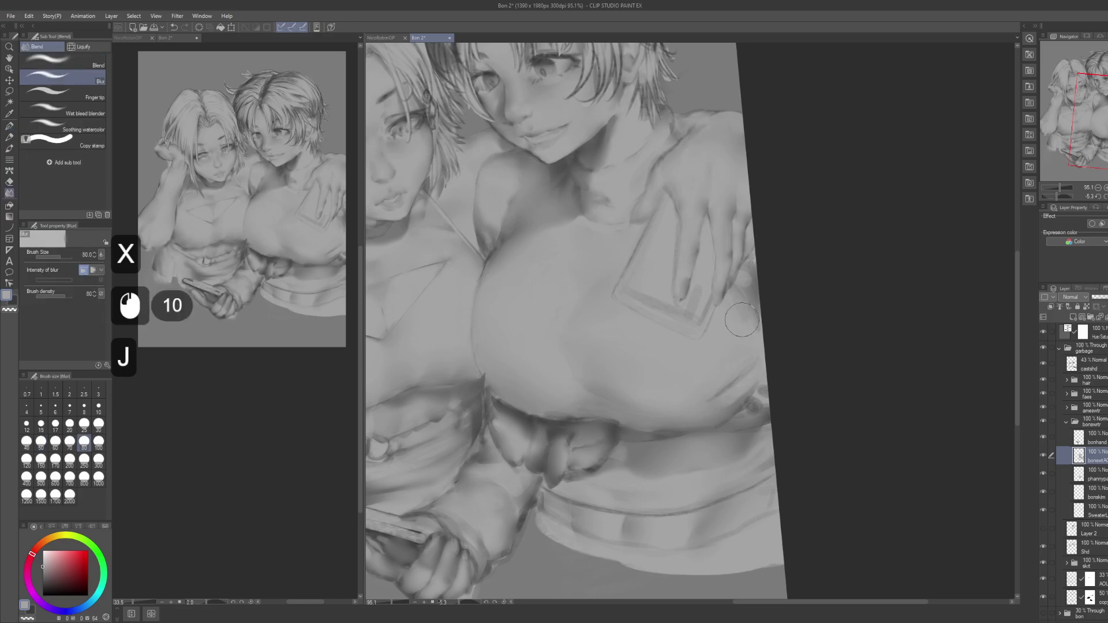
click(718, 360)
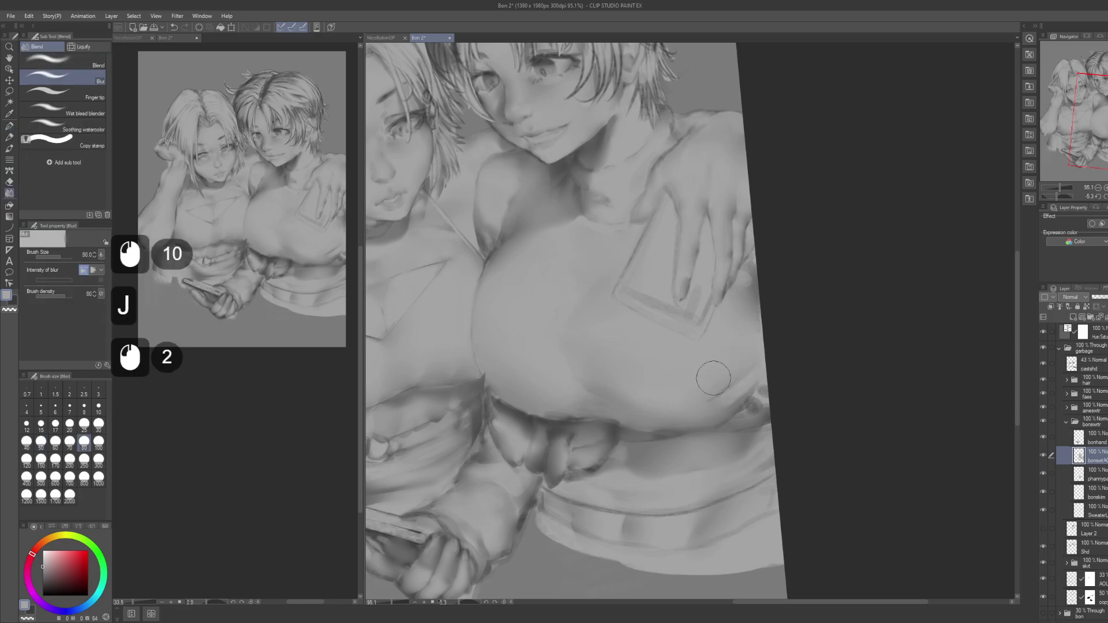
click(741, 390)
click(773, 378)
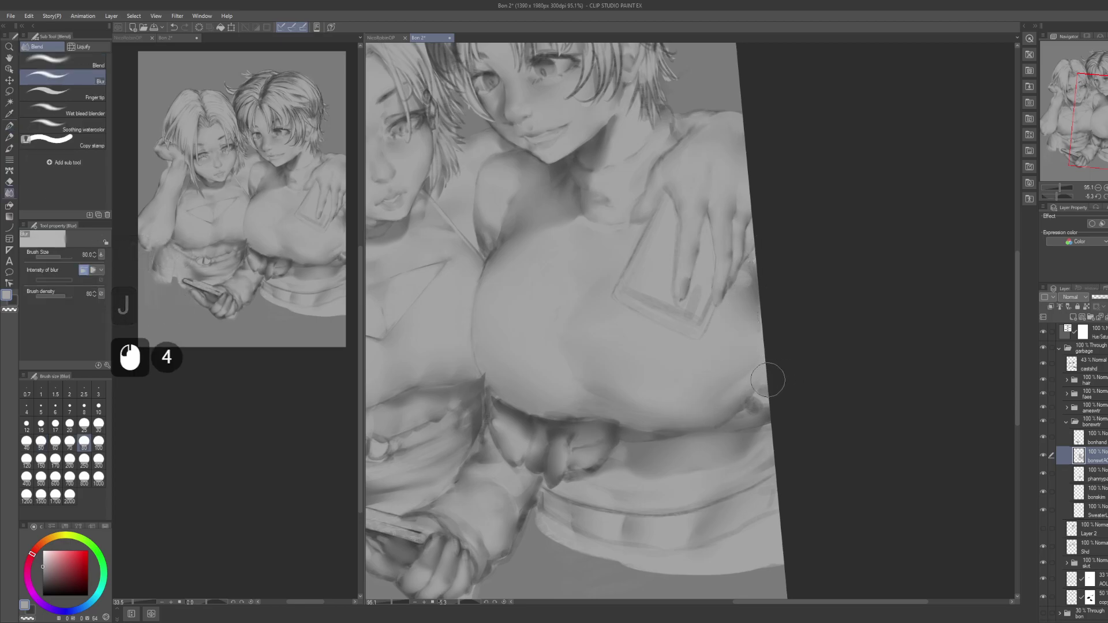
click(758, 401)
click(766, 334)
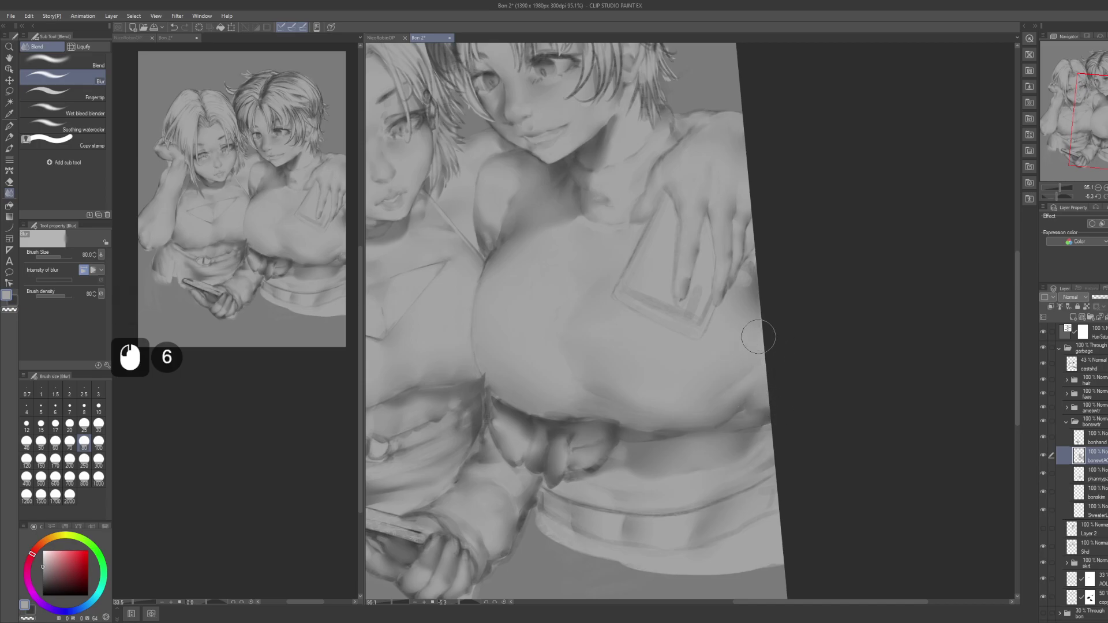
Step: Touch up the shadow along the outer chest edge below the fingertips with dark and light G-pen strokes at brush size 50
key(p)
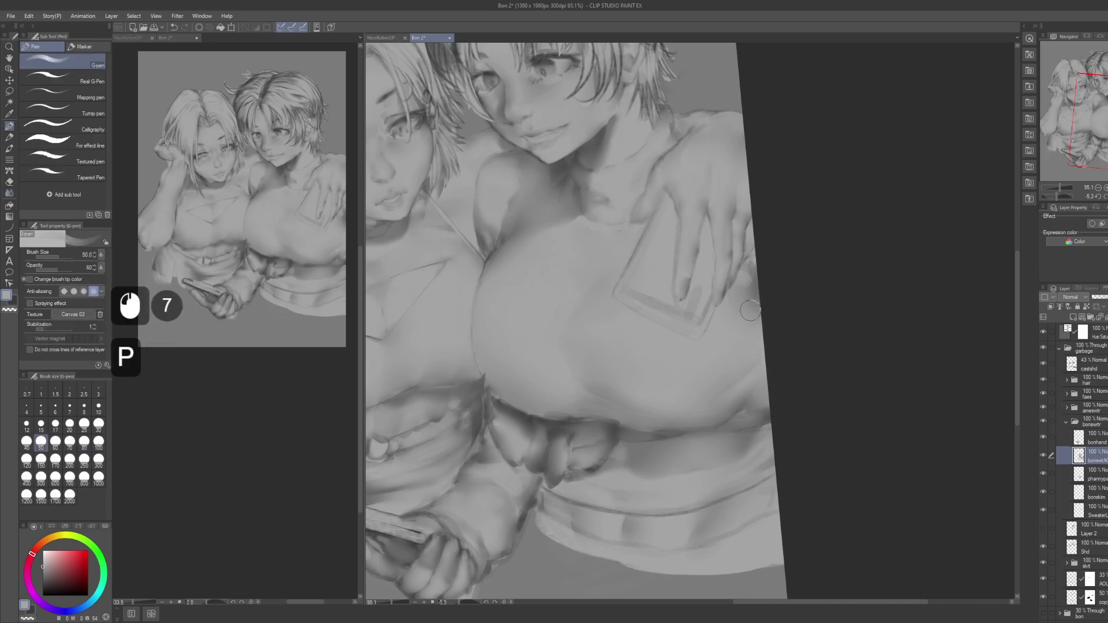
key(x)
click(748, 305)
click(751, 309)
click(760, 321)
click(763, 329)
key(x)
click(748, 339)
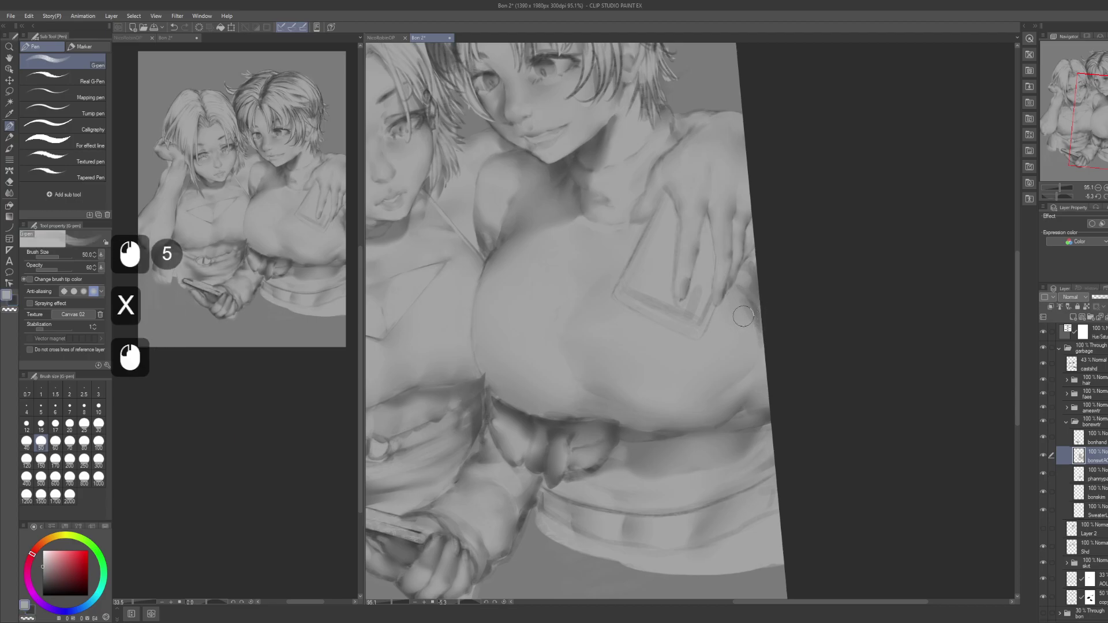
Step: Blur the touched-up shadow beside the fingertips at brush size 80, undoing and redoing the blur once
key(j)
click(741, 314)
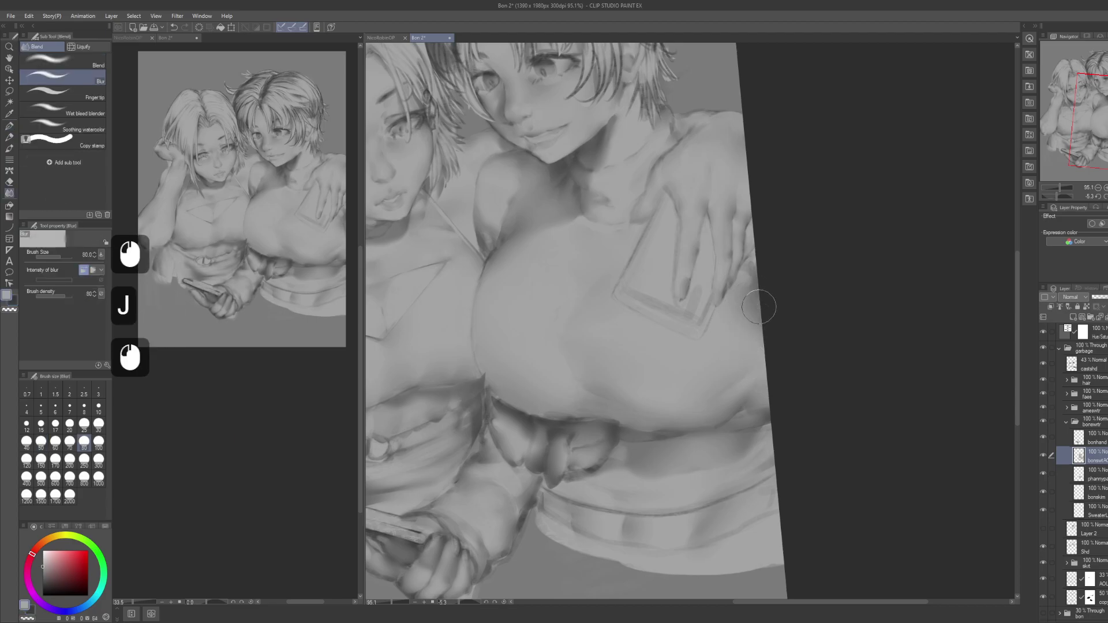
key(ctrl+z)
click(732, 305)
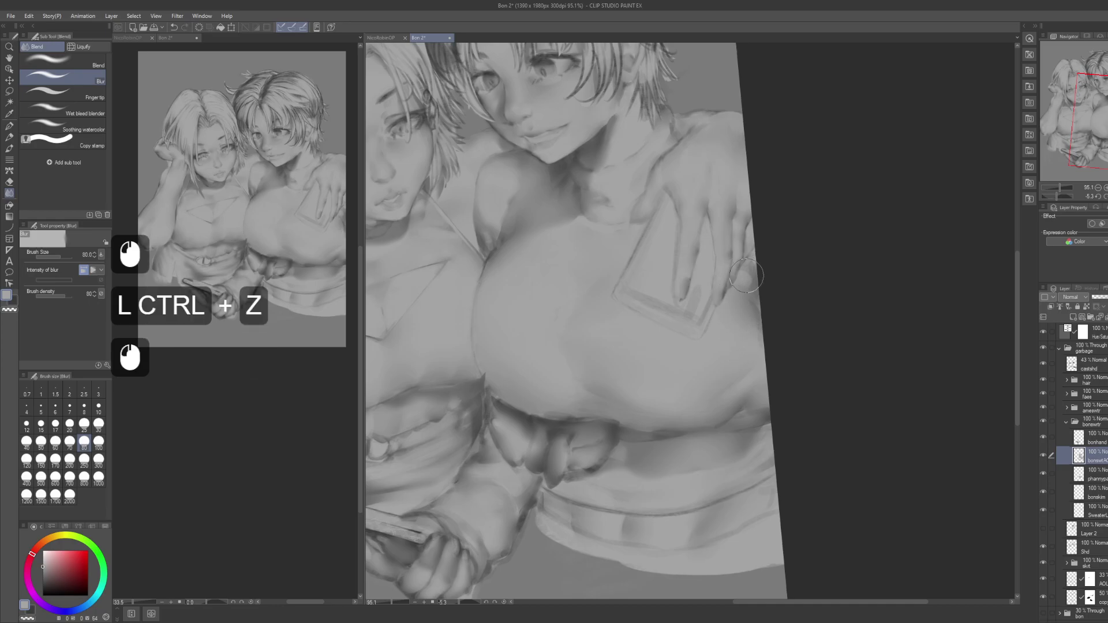
Step: Paint shading strokes on the right figure's upper chest beside the pocket outline with the G-pen at brush size 50
drag(677, 279, 739, 317)
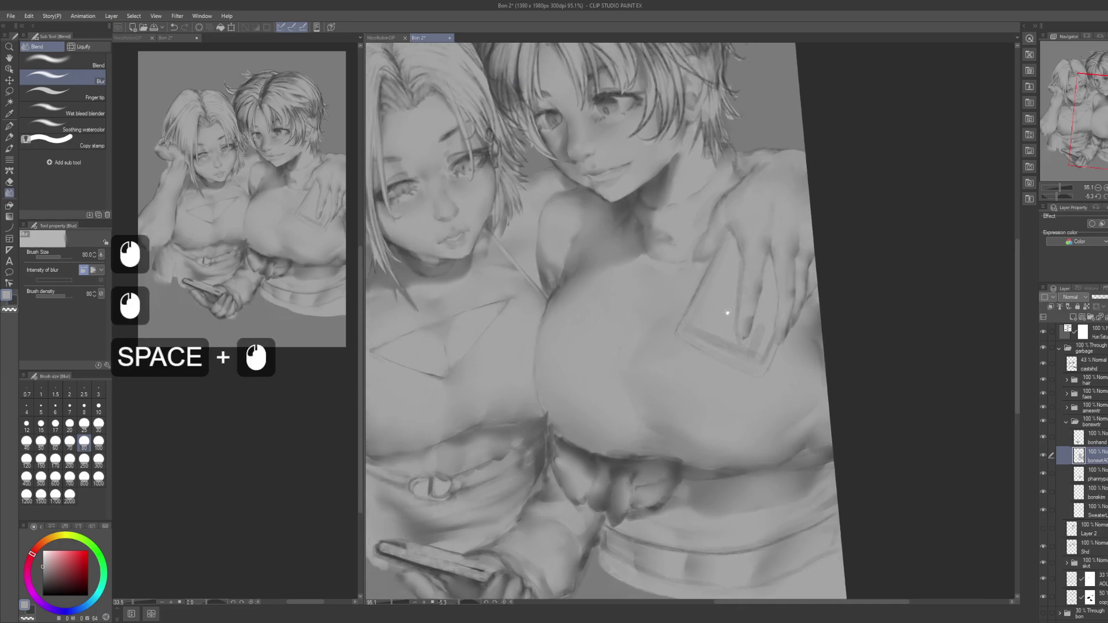
key(p)
key(x)
key(x)
key(x)
mouse_move(672, 299)
mouse_down()
mouse_move(649, 328)
mouse_move(693, 292)
mouse_move(673, 305)
mouse_move(694, 277)
mouse_up()
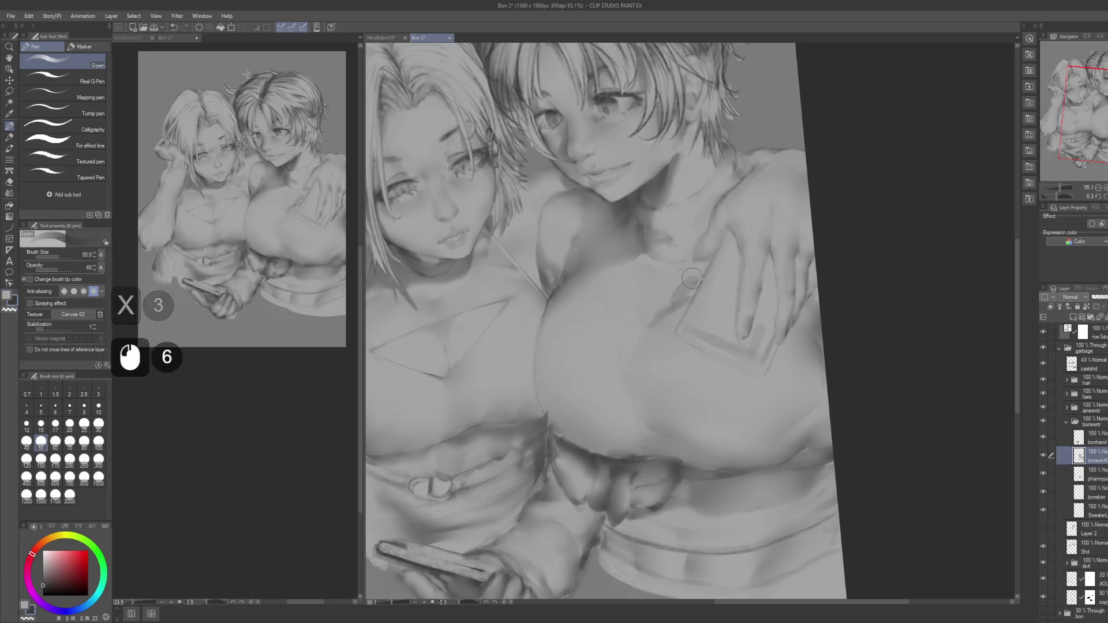
Step: Blur the new strokes beside the pocket outline at brush size 80
key(j)
click(663, 330)
mouse_move(683, 319)
mouse_down()
mouse_move(702, 286)
mouse_move(686, 300)
mouse_move(728, 268)
mouse_move(702, 276)
mouse_up()
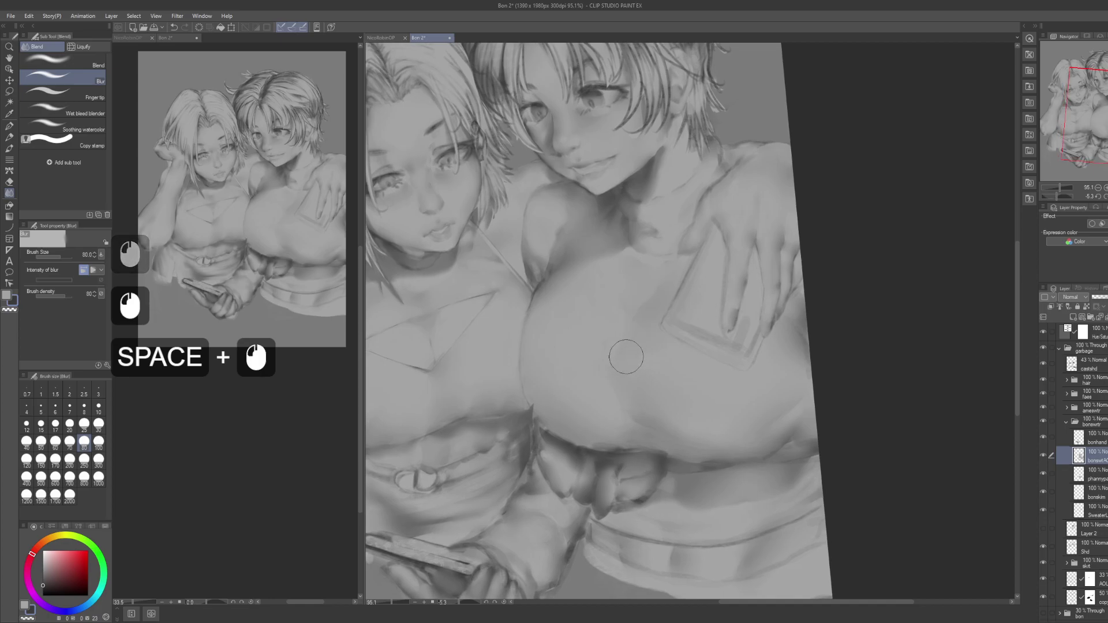
Step: Rework the shading in the middle of the right figure's chest with short G-pen strokes, switching between drawing colours
key(p)
key(c)
key(c)
key(x)
drag(627, 374, 621, 396)
mouse_move(620, 396)
mouse_down()
mouse_move(625, 350)
mouse_move(638, 358)
mouse_up()
drag(639, 355, 635, 369)
drag(635, 367, 637, 378)
mouse_move(637, 375)
mouse_down()
mouse_move(638, 388)
mouse_move(663, 373)
mouse_up()
drag(663, 372, 658, 363)
mouse_move(658, 363)
mouse_down()
mouse_move(655, 373)
mouse_move(664, 364)
mouse_up()
mouse_move(664, 364)
mouse_down()
mouse_move(637, 353)
mouse_move(657, 320)
mouse_move(641, 363)
mouse_move(654, 366)
mouse_move(657, 392)
mouse_move(639, 398)
mouse_move(661, 407)
mouse_up()
Step: Soften the reworked shading in the middle of the right figure's chest with Blur
key(j)
mouse_move(653, 355)
mouse_down()
mouse_move(641, 347)
mouse_move(666, 329)
mouse_move(646, 342)
mouse_move(661, 368)
mouse_up()
key(space)
key(alt+space)
drag(645, 330, 674, 352)
Step: Add G-pen strokes at brush size 50 along the upper inner edge of the right figure's chest, near the armpit
key(alt+p)
key(alt+x)
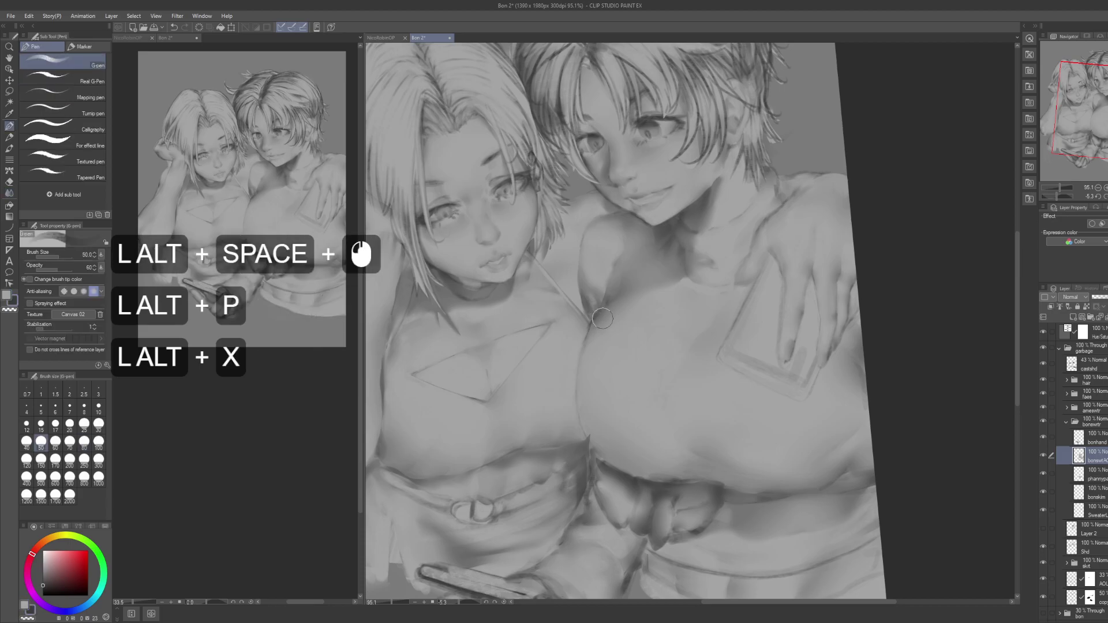
alt+click(600, 326)
alt+click(625, 318)
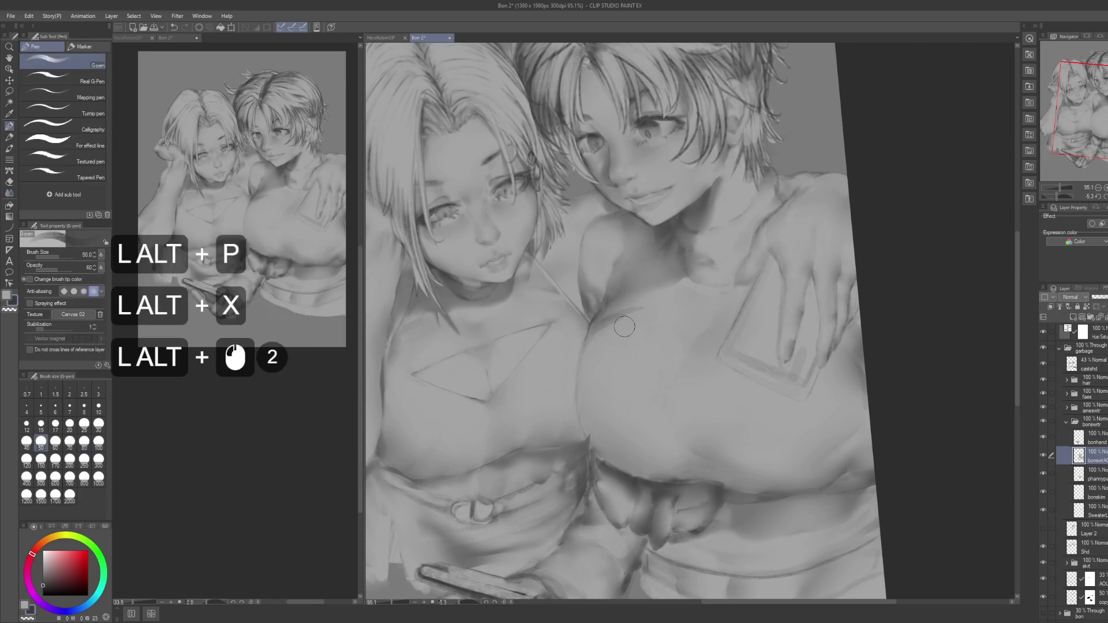
Step: Reduce the Blur brush size to 40 and soften the strokes along the chest's upper inner edge
key(alt+j)
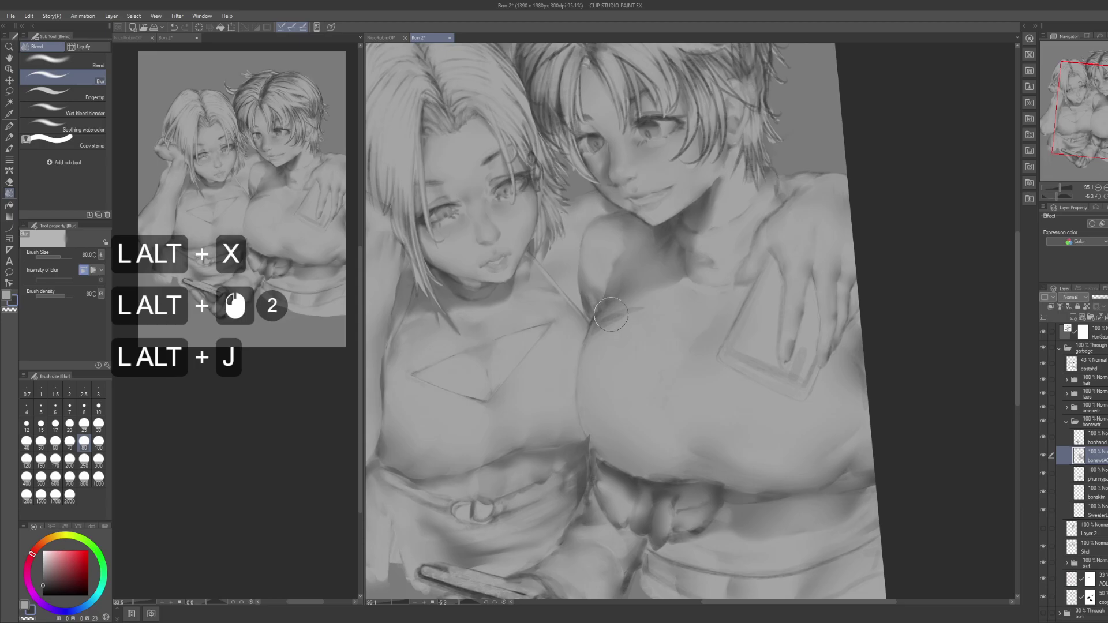
key(alt+bracketleft)
key(alt+bracketleft)
key(alt+bracketleft)
key(alt+bracketleft)
alt+click(636, 306)
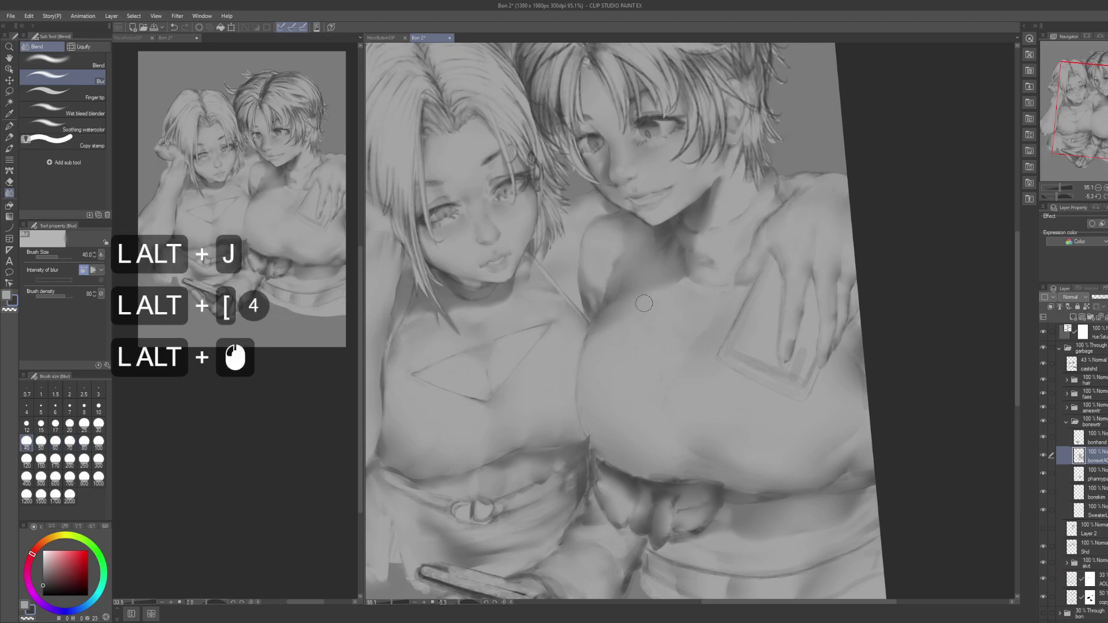
Step: Refine the shadow along the chest's upper inner edge with G-pen strokes at brush size 50 and blur it at size 40
key(alt+p)
key(alt+x)
alt+click(603, 313)
alt+click(648, 308)
alt+click(612, 316)
alt+click(610, 316)
alt+click(607, 317)
key(alt+x)
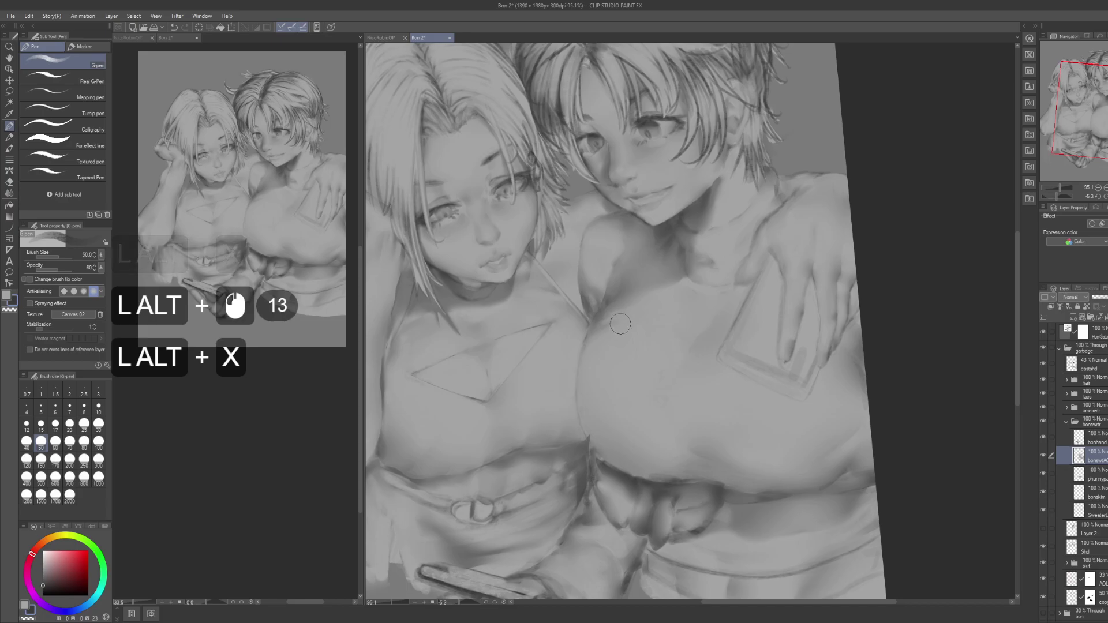
key(alt+j)
alt+click(601, 323)
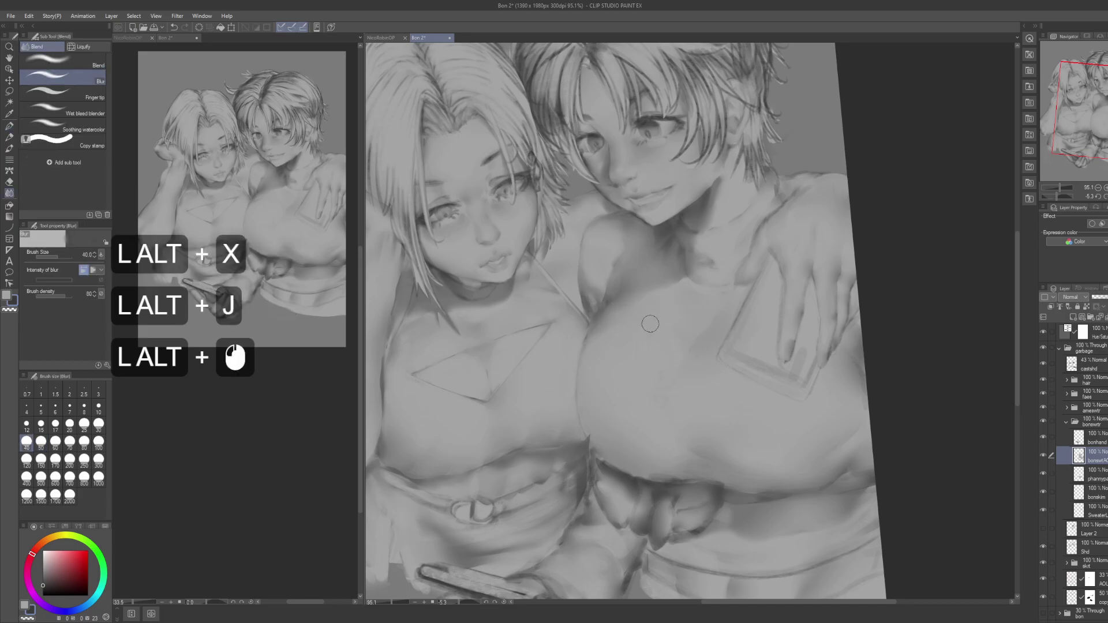
Step: Select the cast-shadow layer with 43% opacity and blur the shadow beneath the left figure's chest at brush size 40
drag(623, 372, 618, 361)
drag(690, 376, 669, 376)
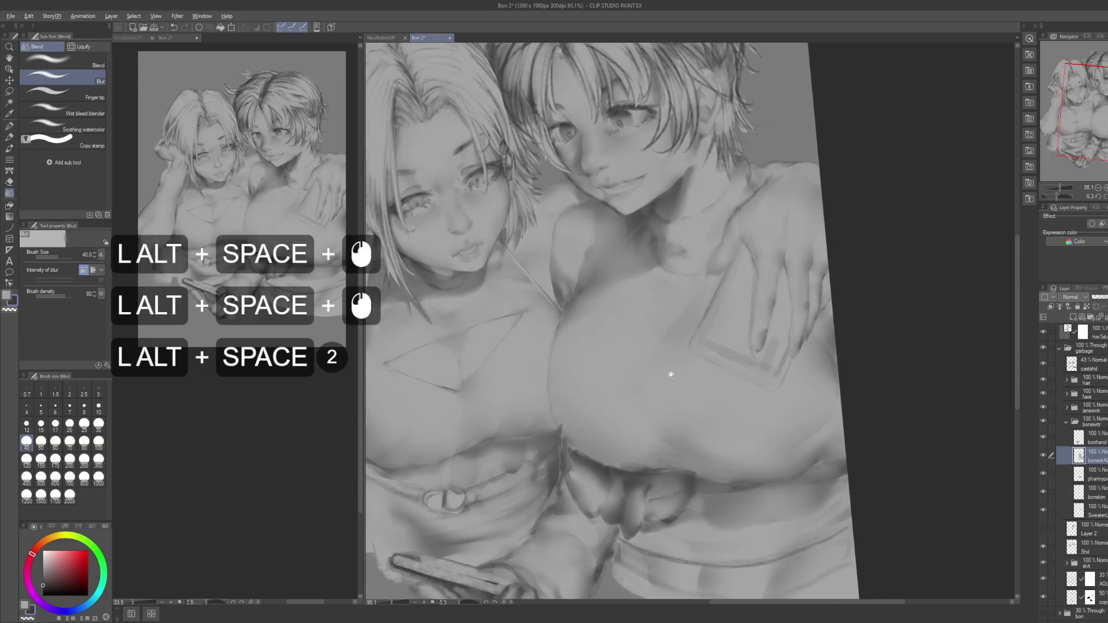
alt+space+click(669, 376)
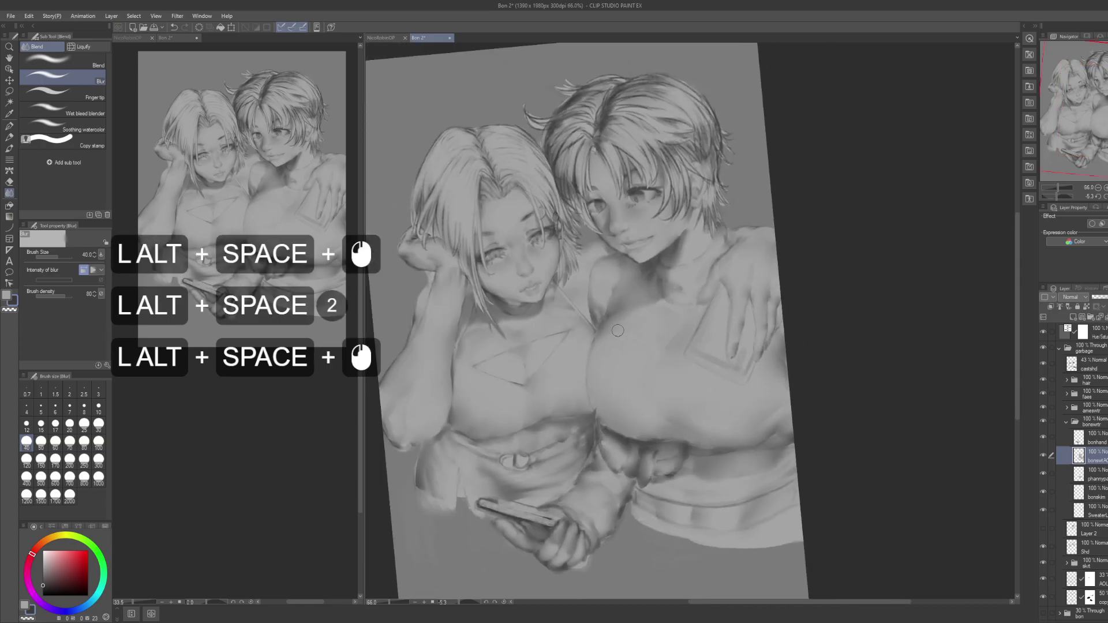
drag(615, 331, 649, 308)
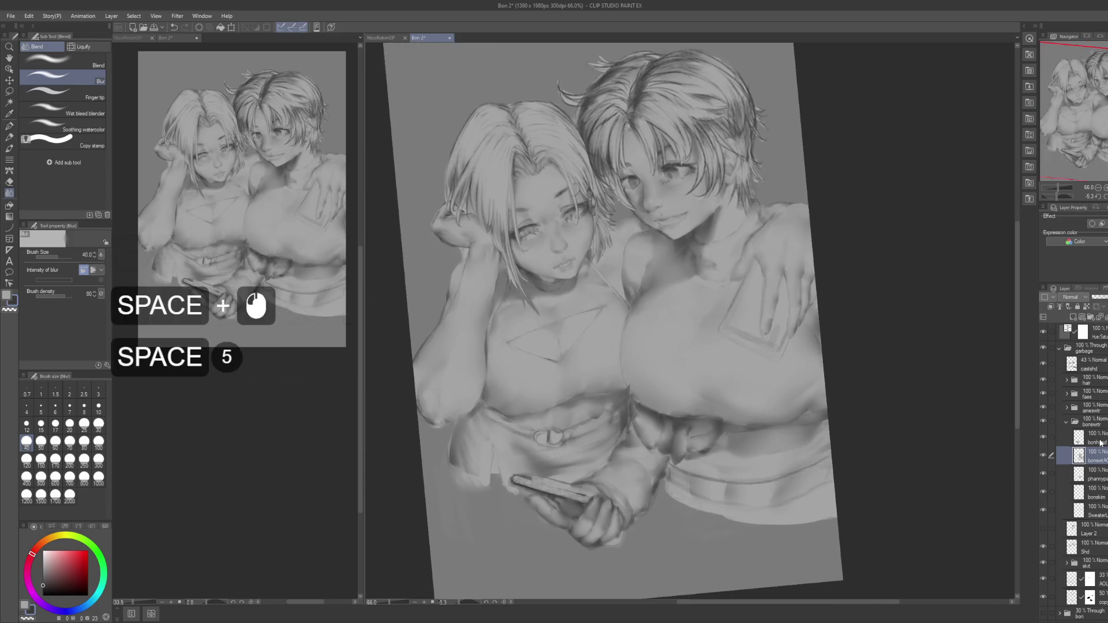
click(1097, 365)
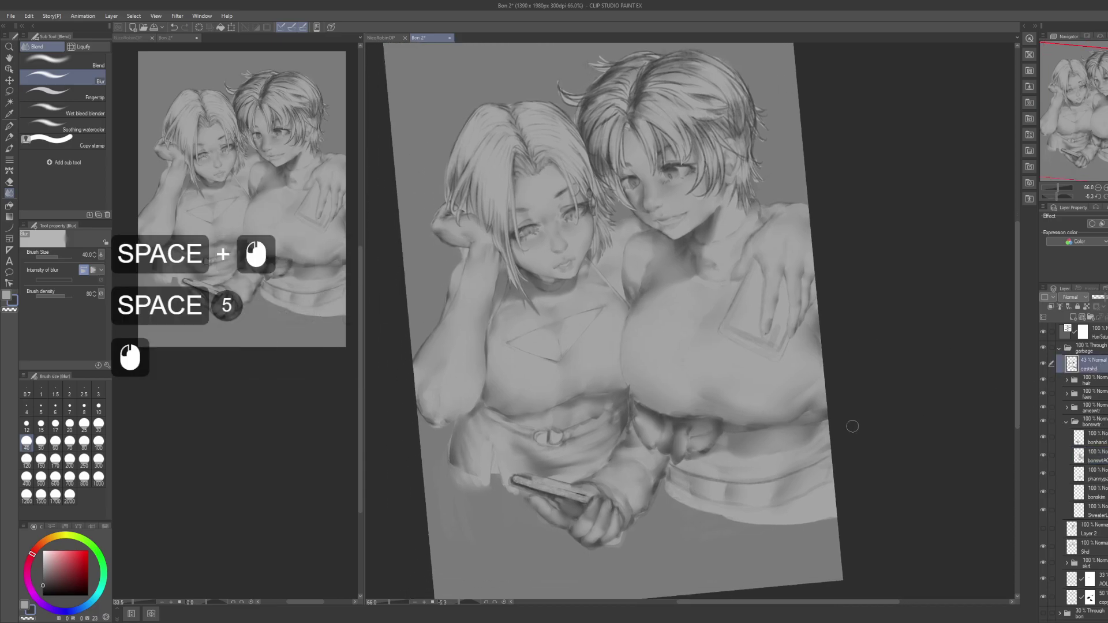
drag(912, 413, 941, 384)
alt+space+click(623, 372)
key(x)
key(x)
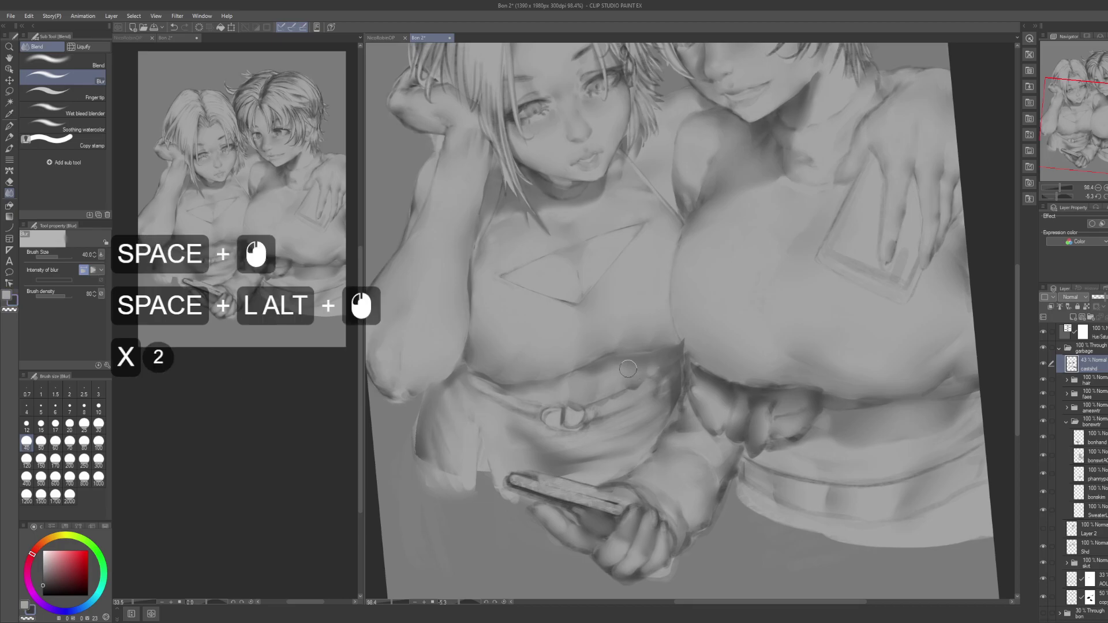
click(613, 361)
click(618, 355)
click(635, 361)
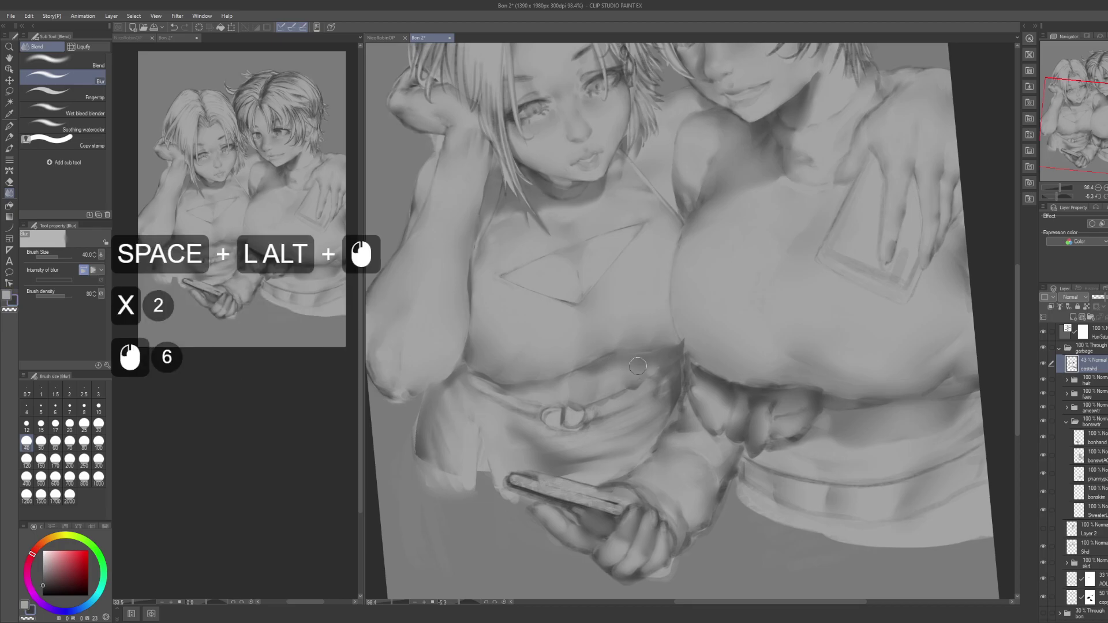
Step: Paint short darker G-pen strokes on the shirt folds just under the left figure's chest
key(p)
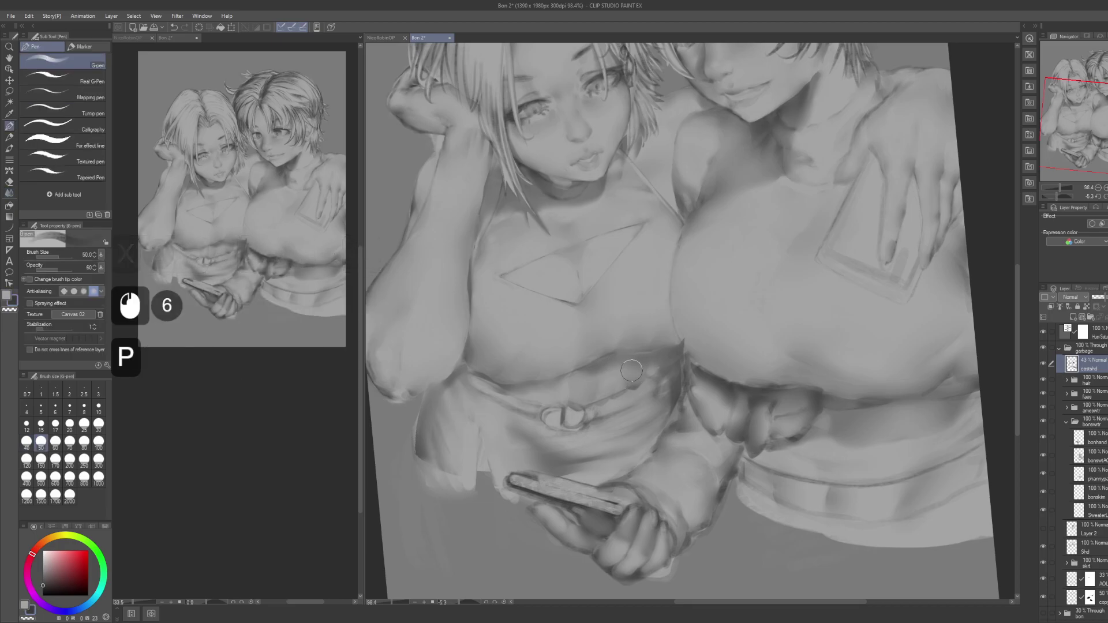
click(630, 367)
click(629, 361)
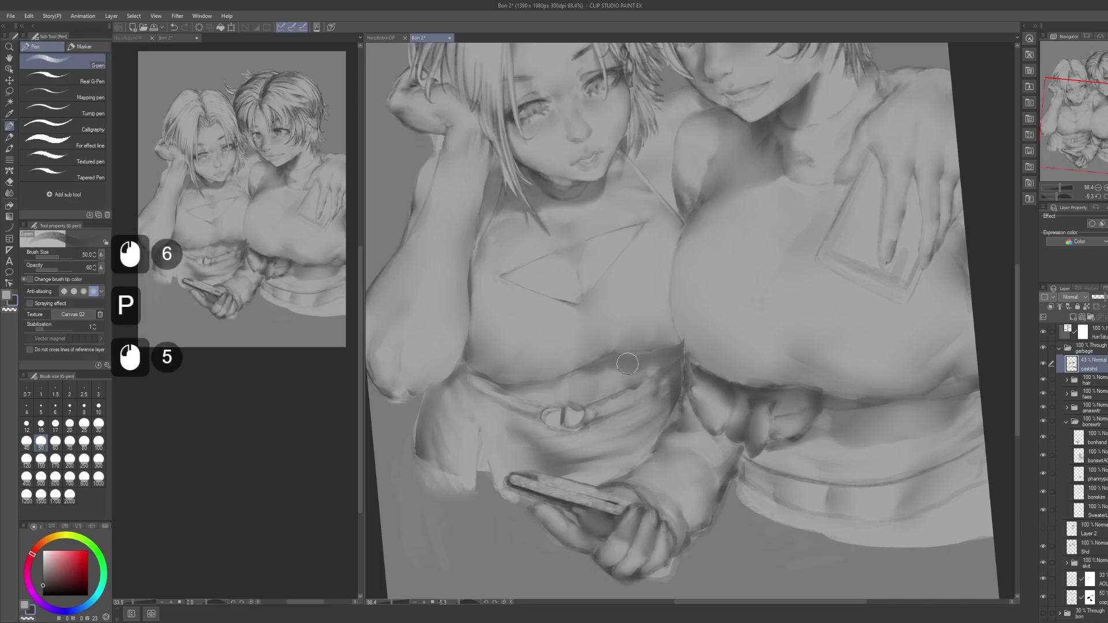
click(626, 363)
click(624, 364)
click(622, 363)
click(620, 365)
click(612, 366)
click(603, 367)
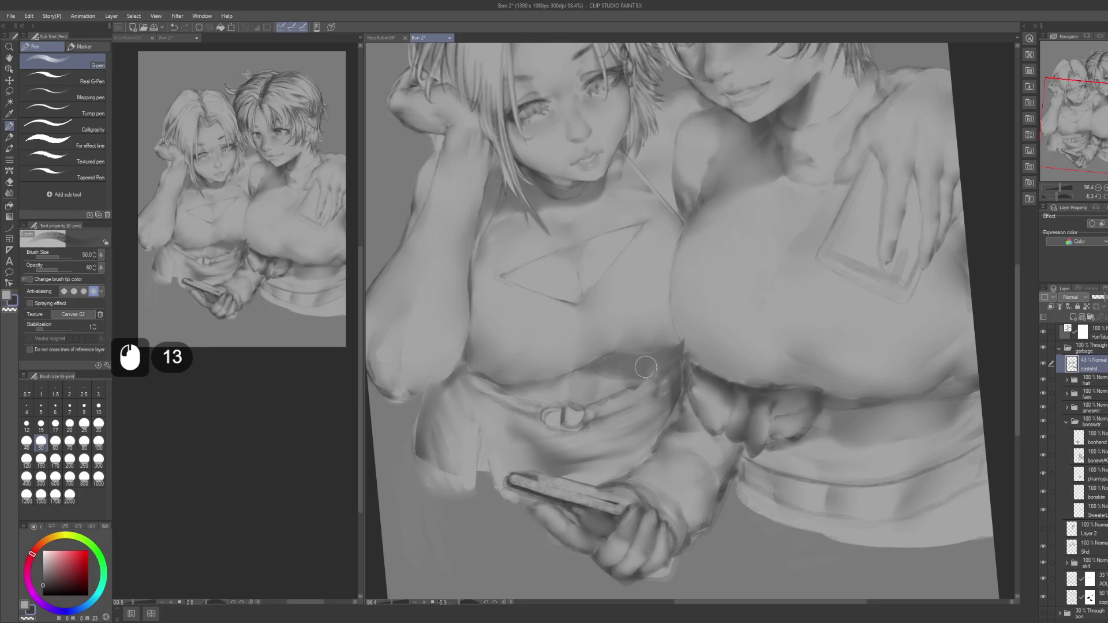
Step: Switch to the lighter tone and paint highlights along the folds between the left figure's chest and belt
key(x)
click(644, 366)
click(642, 365)
click(641, 364)
click(640, 364)
click(639, 363)
click(638, 363)
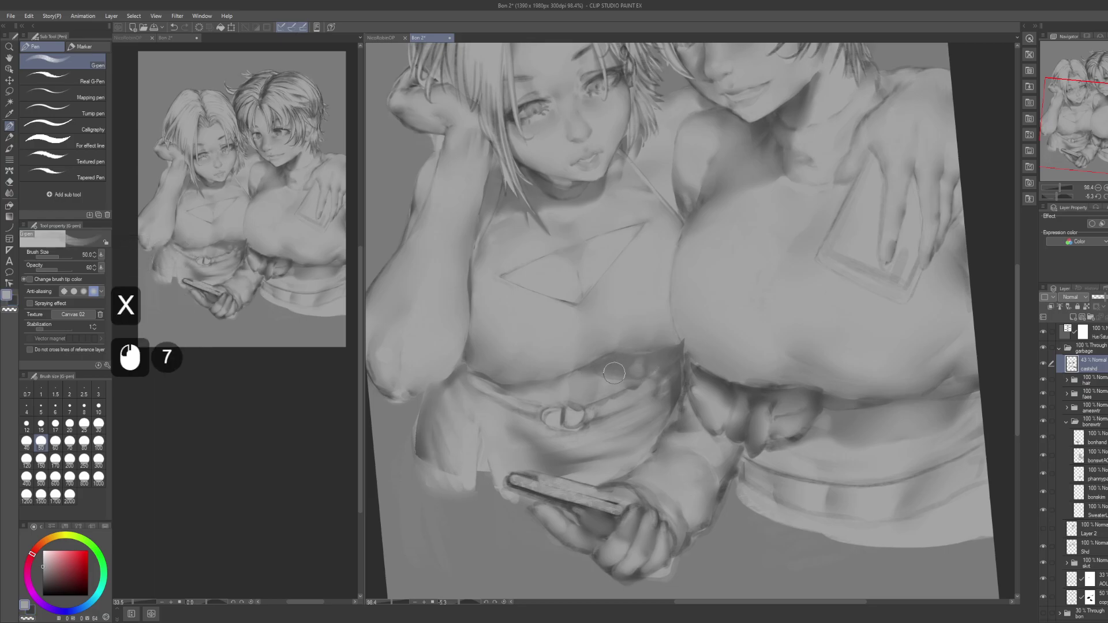
click(617, 367)
click(619, 364)
click(622, 361)
click(658, 363)
click(659, 360)
click(661, 358)
click(662, 357)
Step: Blur the freshly painted fold strokes under the left figure's chest to soften their transitions
key(j)
click(616, 361)
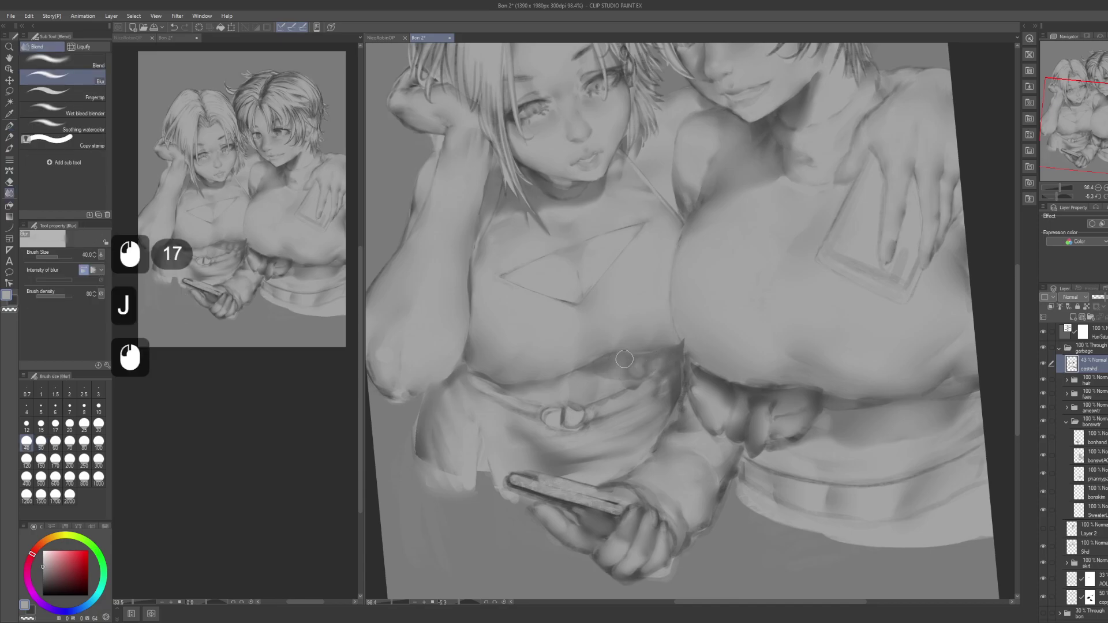
drag(624, 359, 644, 358)
click(635, 365)
click(608, 379)
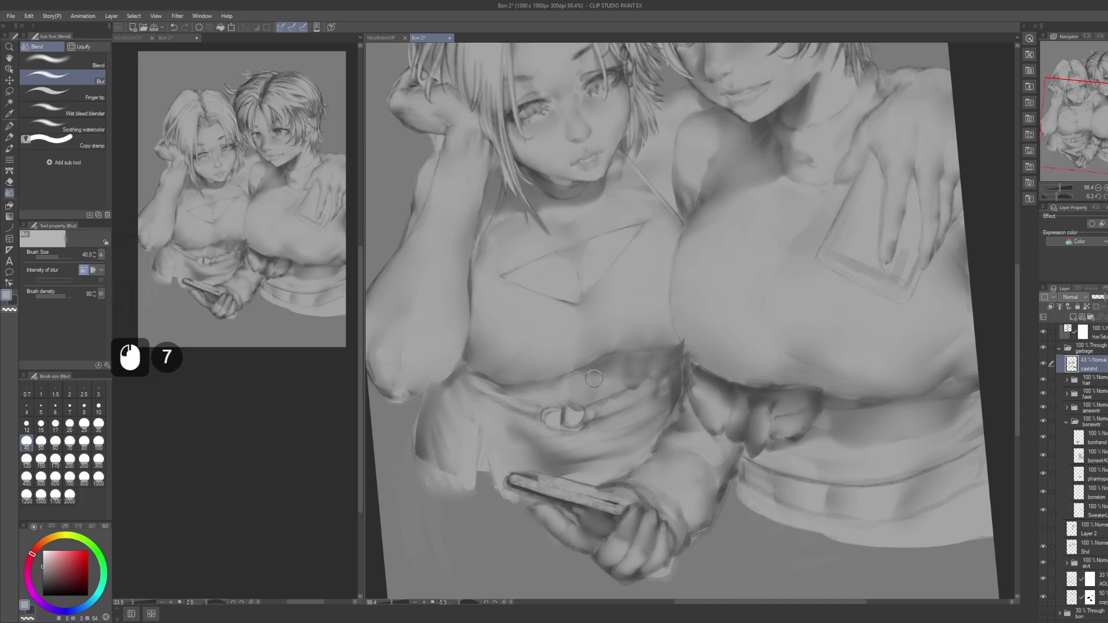
drag(618, 364, 600, 380)
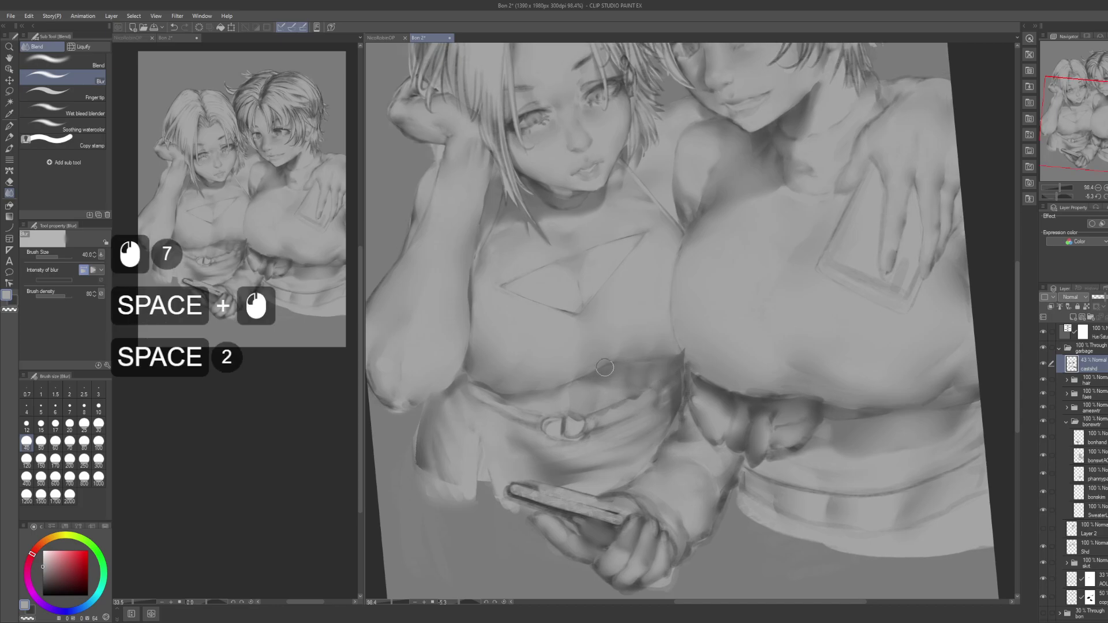
Step: Refine the left figure's waist folds with a dark accent and lighter strokes, extending the light tone up to the chest's lower edge
key(p)
key(x)
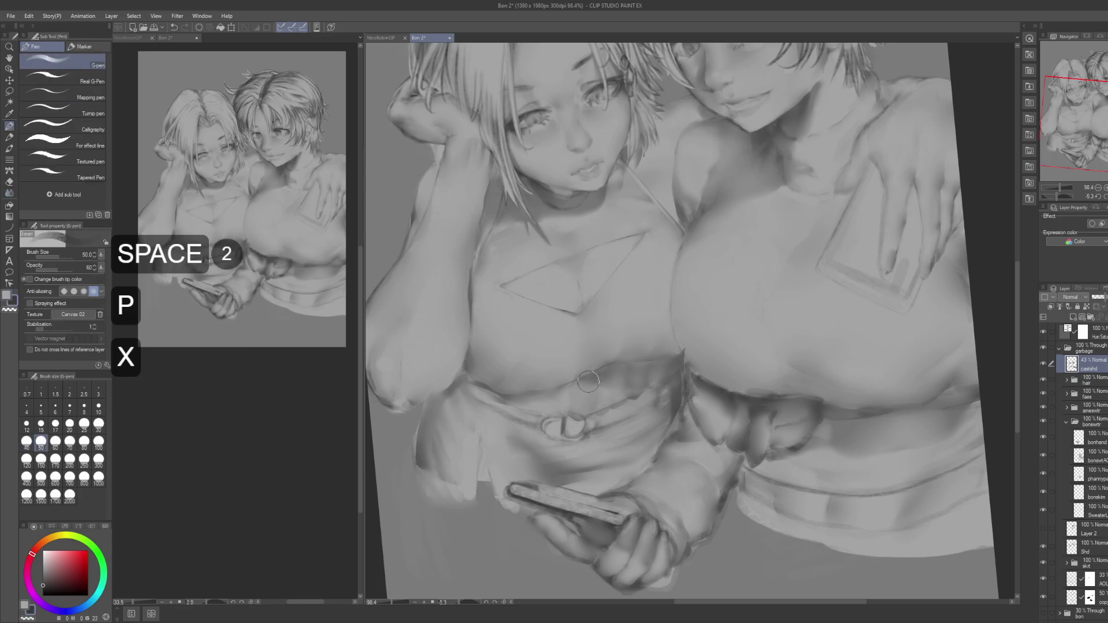
click(584, 385)
key(x)
click(589, 385)
click(600, 383)
click(611, 381)
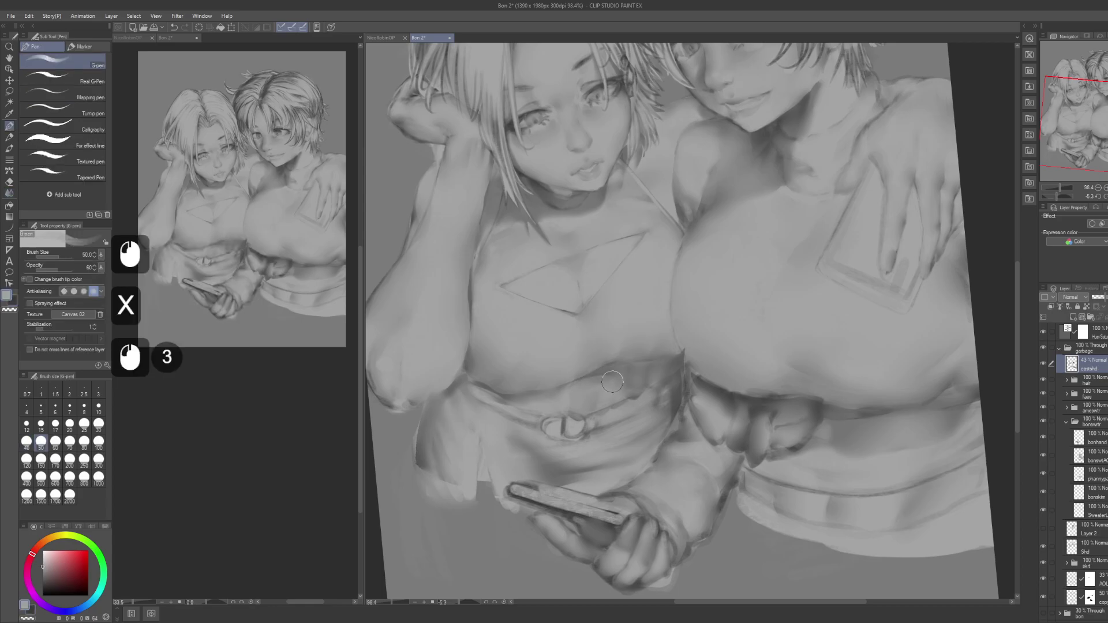
drag(624, 386, 630, 378)
drag(617, 381, 634, 374)
drag(615, 379, 667, 378)
drag(618, 348, 670, 339)
drag(610, 348, 613, 346)
click(659, 345)
click(664, 346)
Step: Blend the new light strokes along the lower edge of the left figure's chest with the Blur tool
key(j)
click(612, 349)
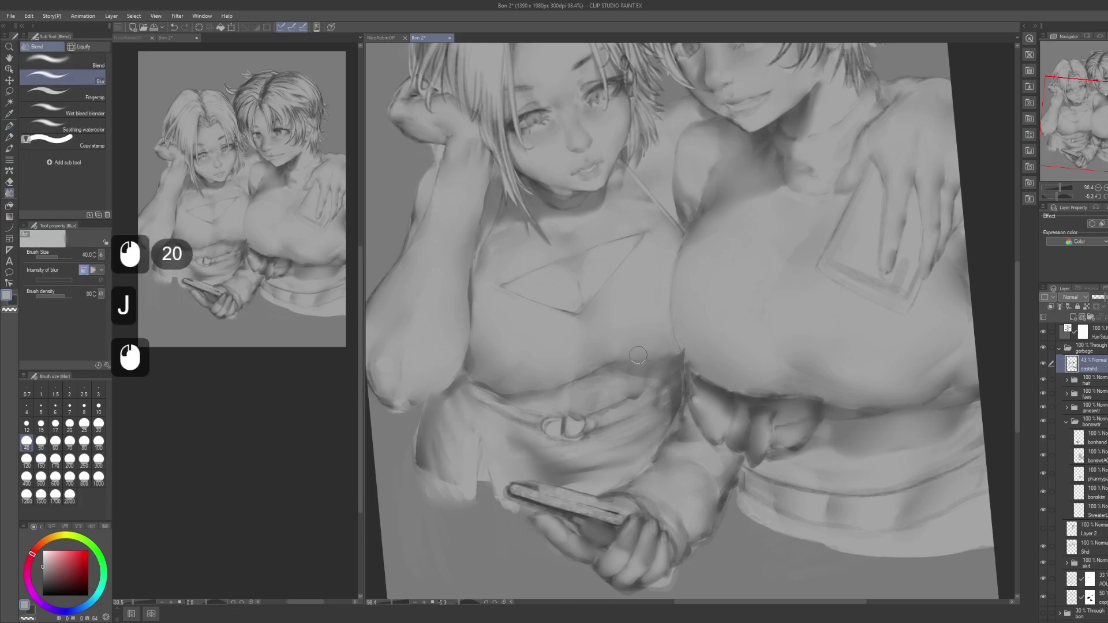
click(608, 372)
Step: Enlarge the Blur brush to 70 and soften the shading beneath the right figure's chest
drag(725, 318, 702, 325)
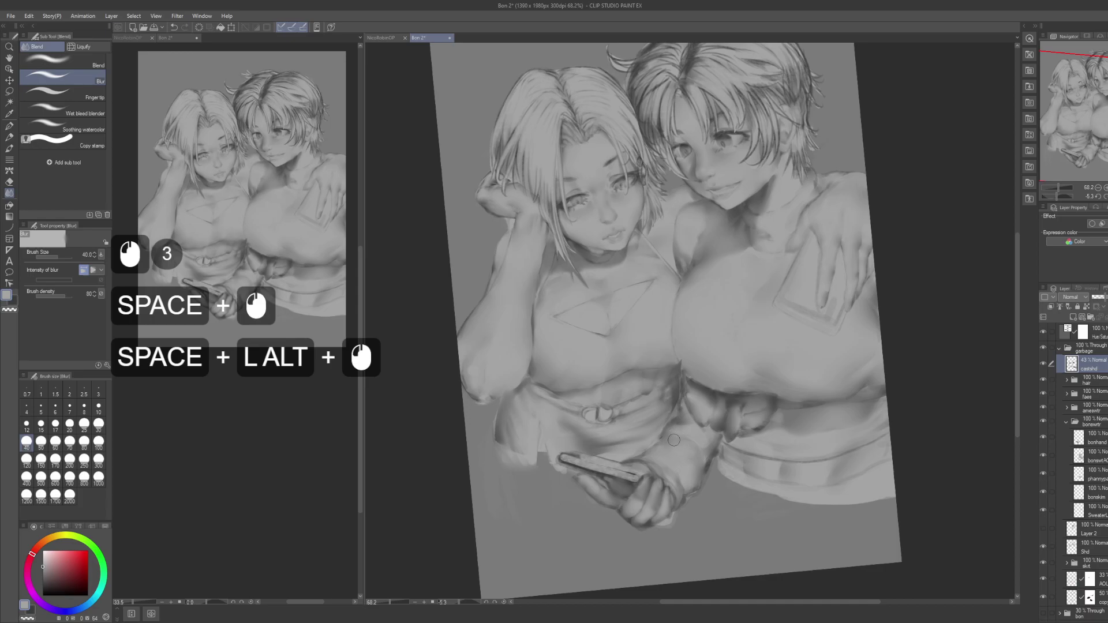
drag(707, 214, 655, 216)
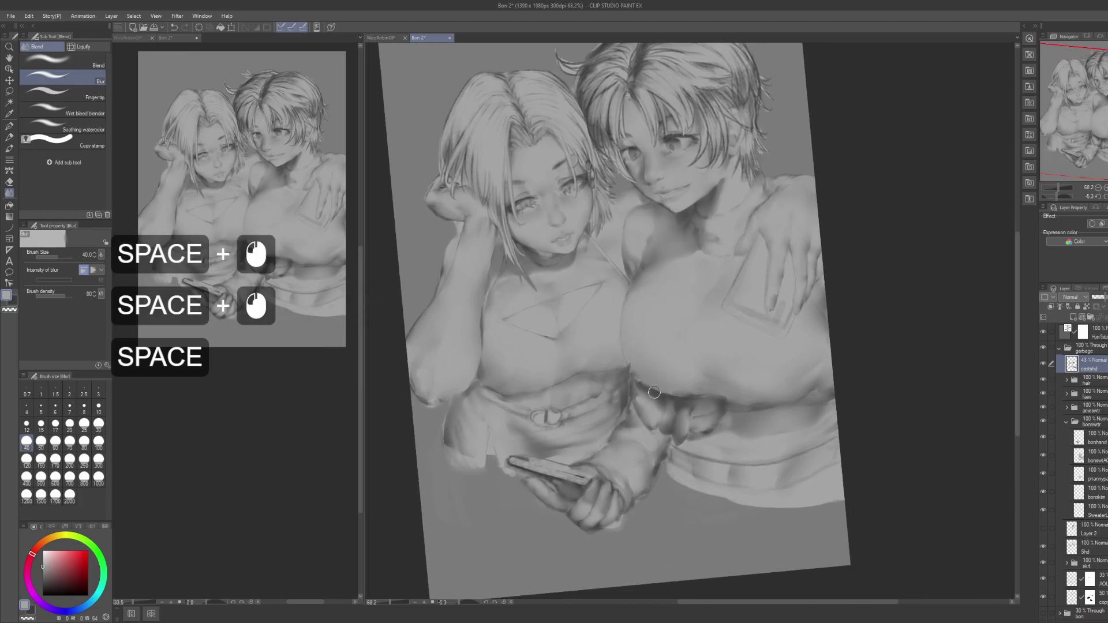
drag(650, 396, 664, 395)
key(bracketright)
key(bracketright)
key(bracketright)
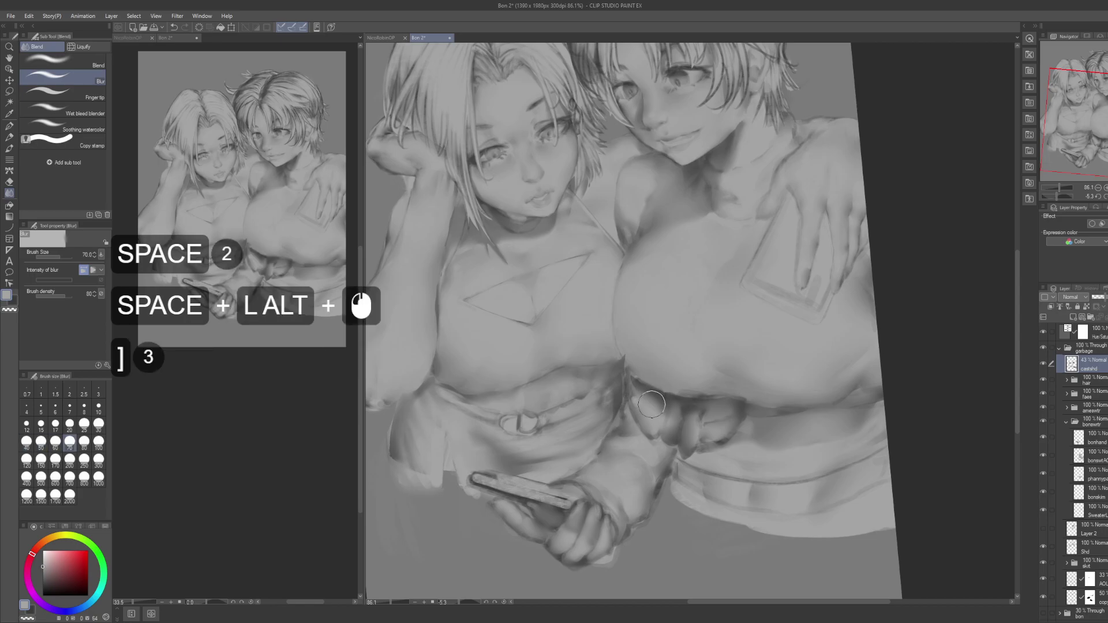
click(660, 409)
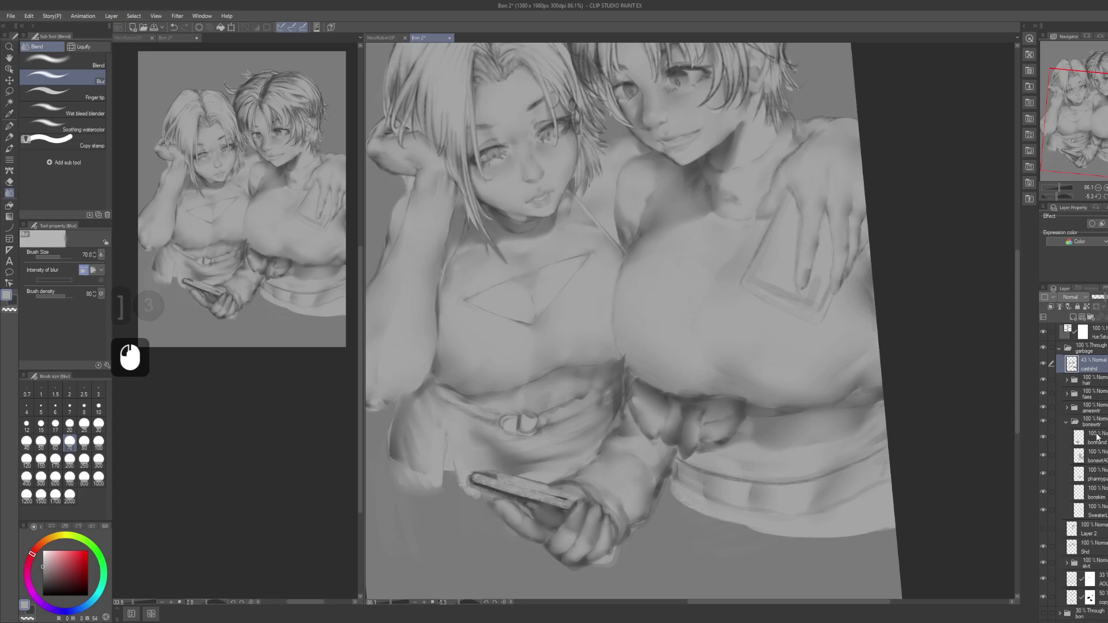
Step: Select the layer whose name starts with "phanny" and blur the shading on the bulky folds under the right figure's chest
click(1077, 475)
click(656, 399)
click(655, 400)
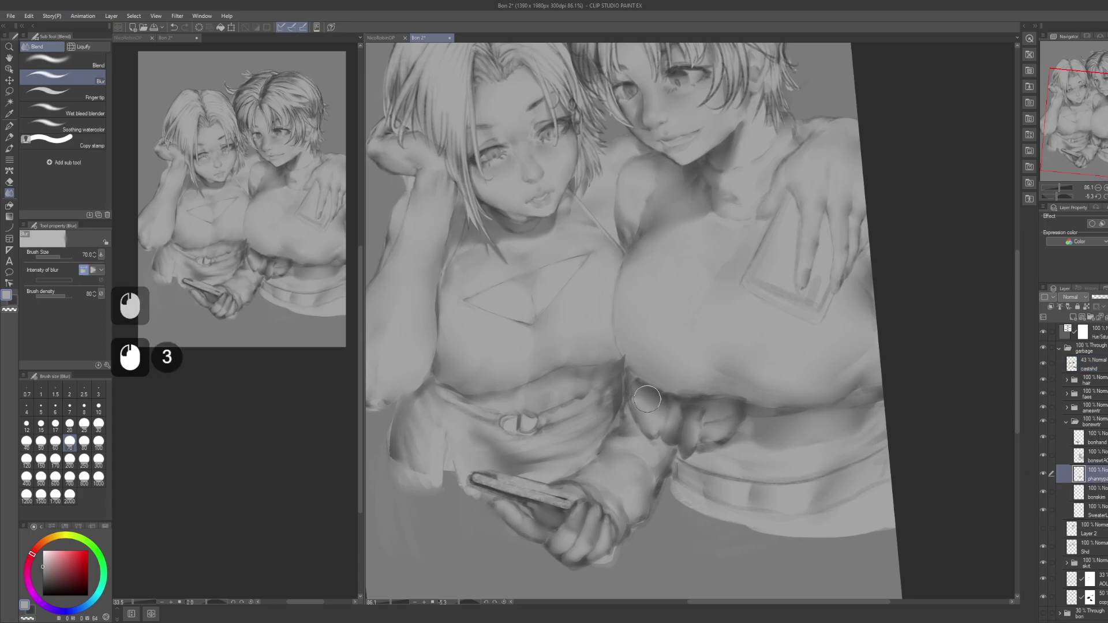
click(690, 416)
click(716, 406)
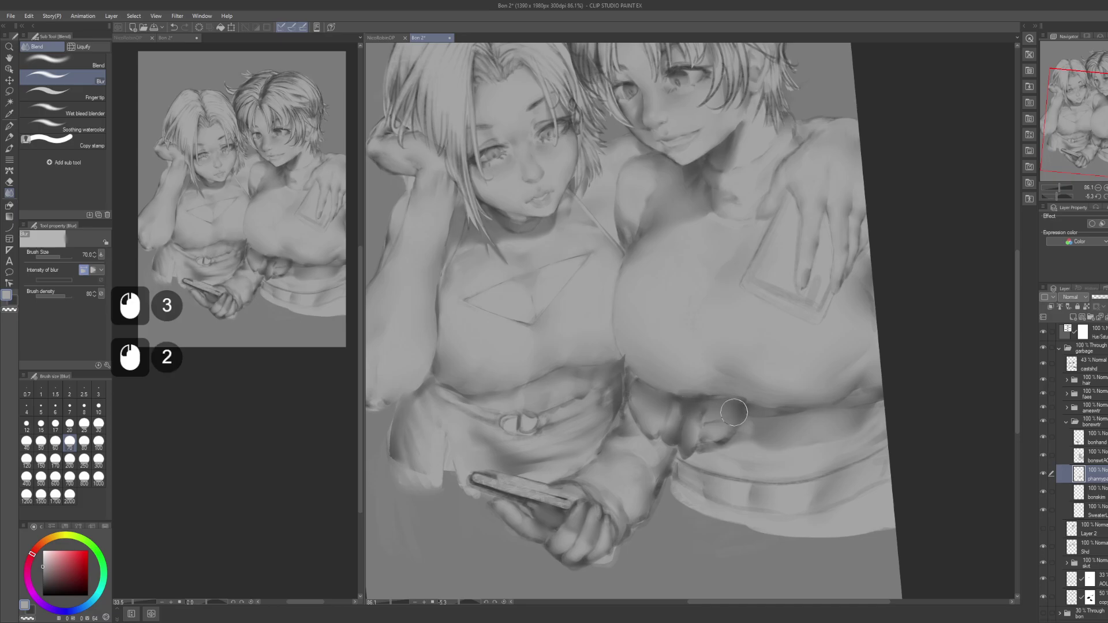
click(713, 408)
Step: Collapse the right figure's sweater layer folder, expand the folder above it and select its topmost layer
drag(765, 351, 751, 403)
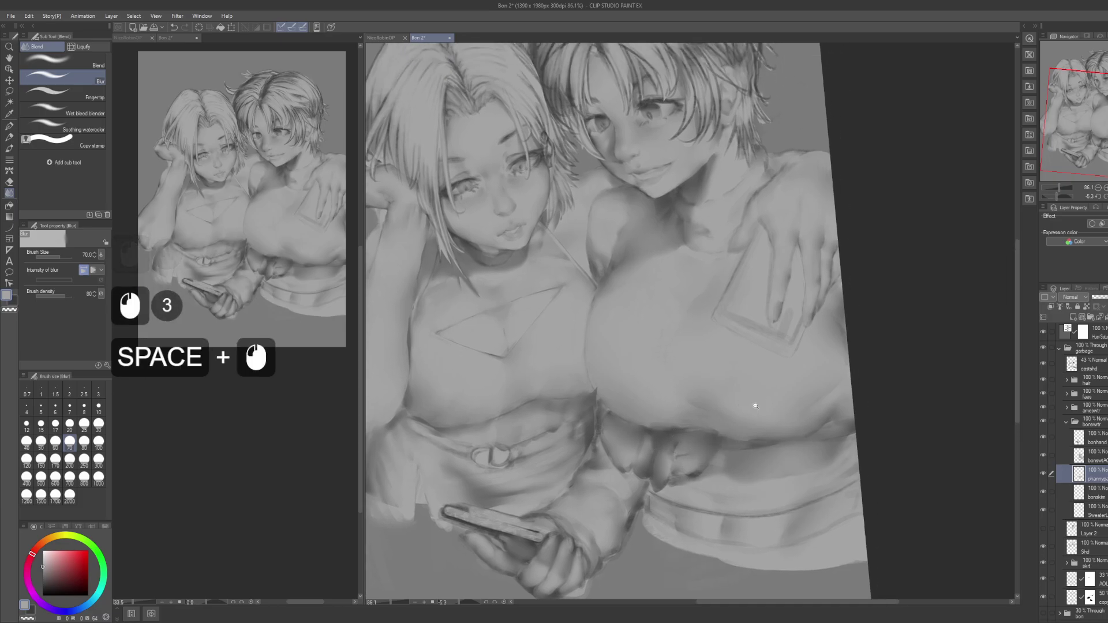
alt+click(727, 344)
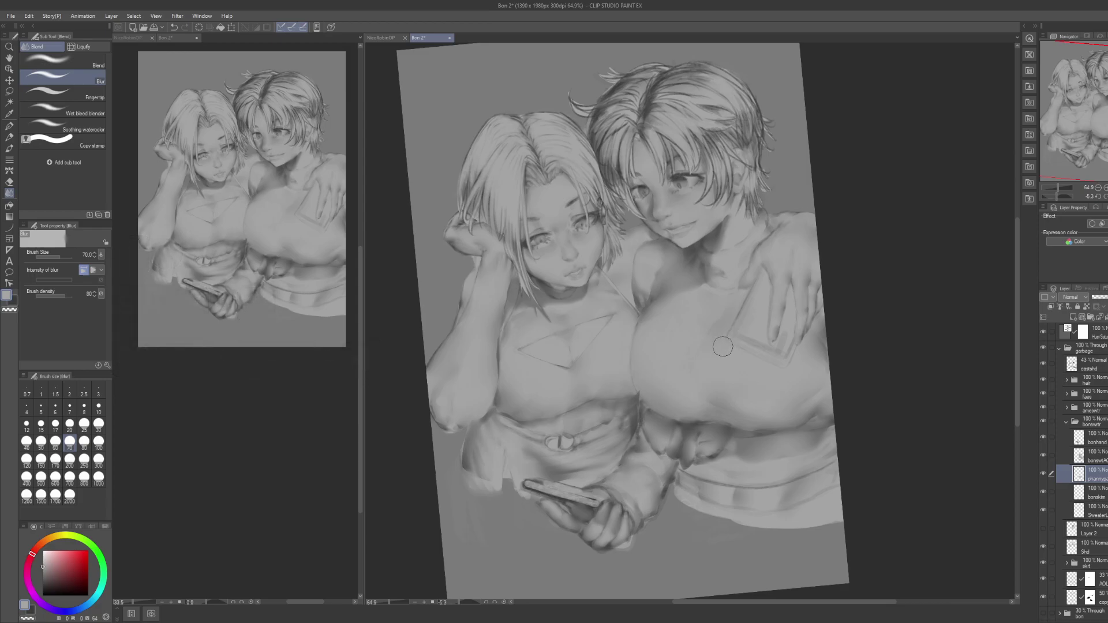
drag(726, 348, 721, 377)
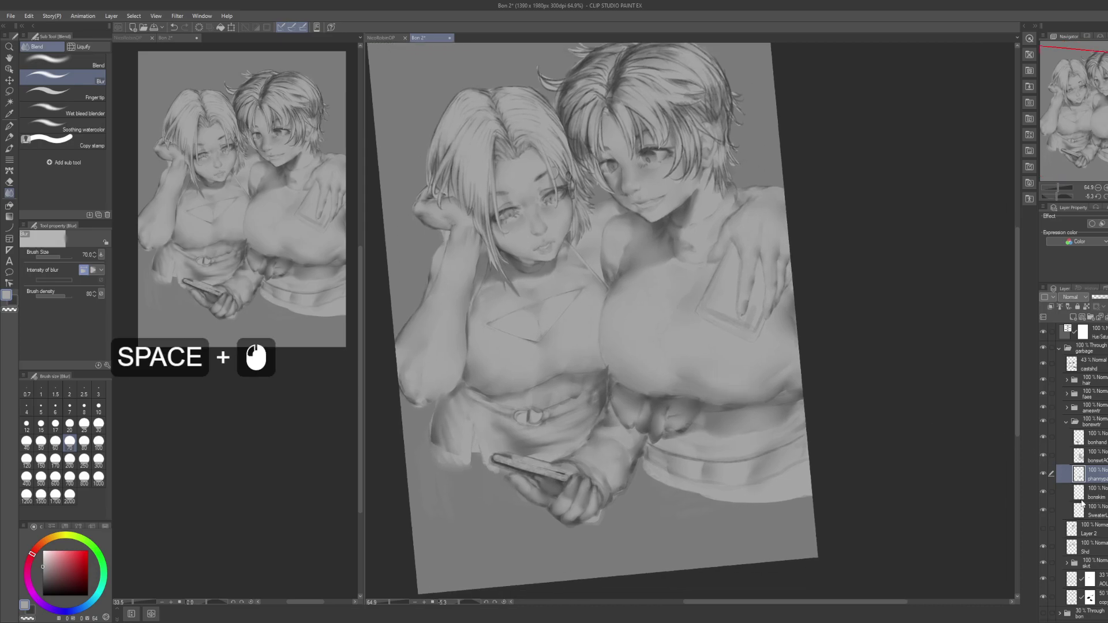
click(1067, 421)
click(1067, 407)
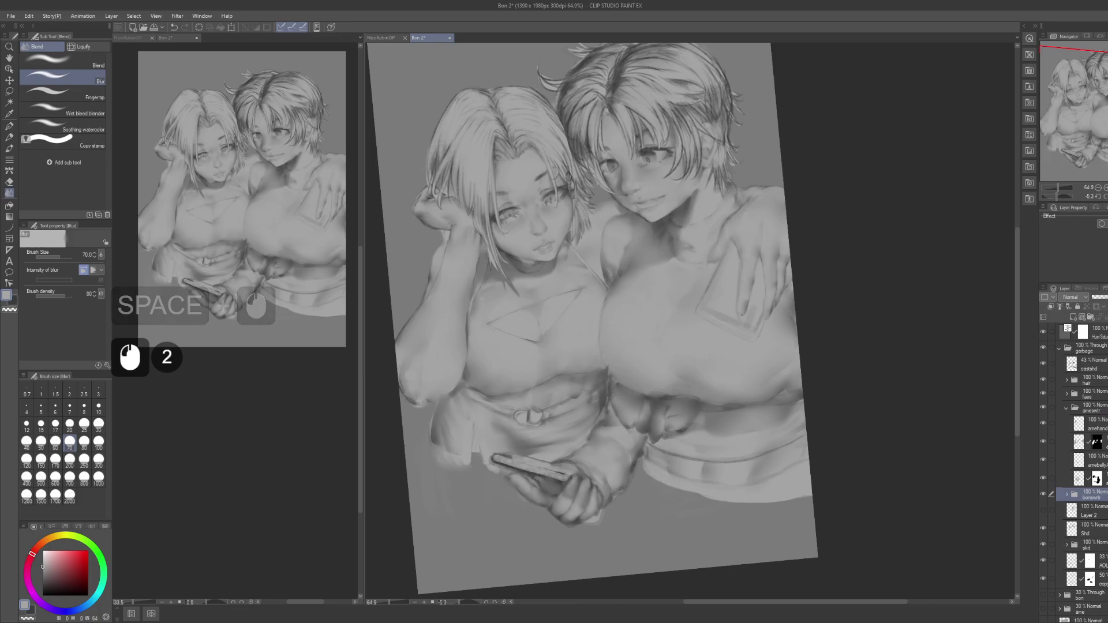
click(1101, 420)
Step: Add a new raster layer at the top of the expanded folder and name it imprint
key(ctrl+shift+n)
key(F2)
key(a)
key(m+e)
key(BackSpace)
key(BackSpace)
key(BackSpace)
key(BackSpace)
text(imprint)
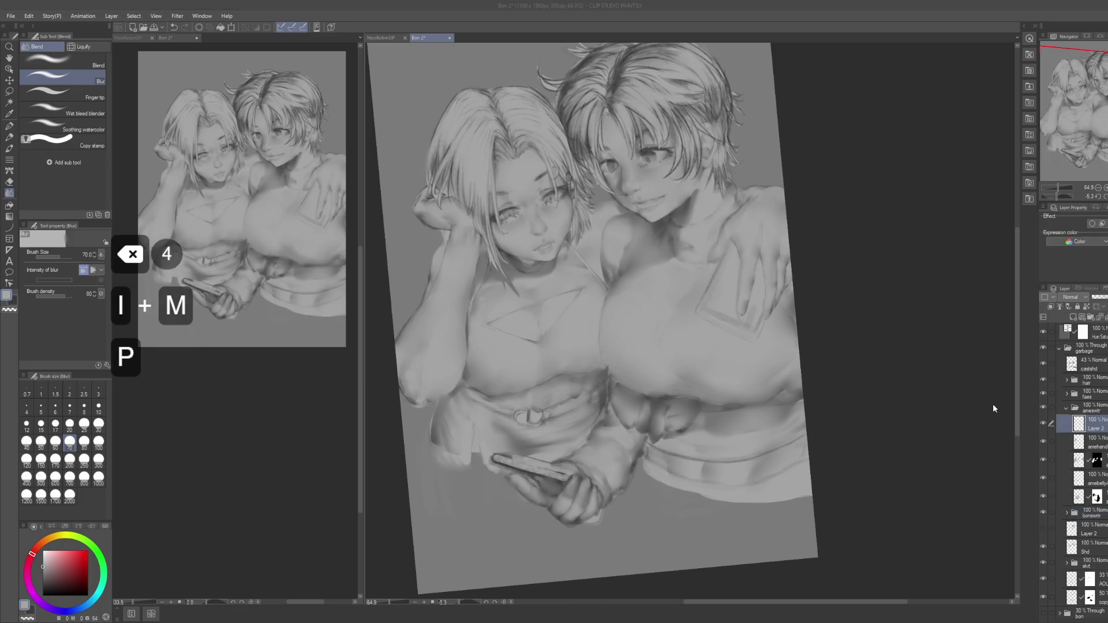
key(Return)
drag(574, 387, 616, 375)
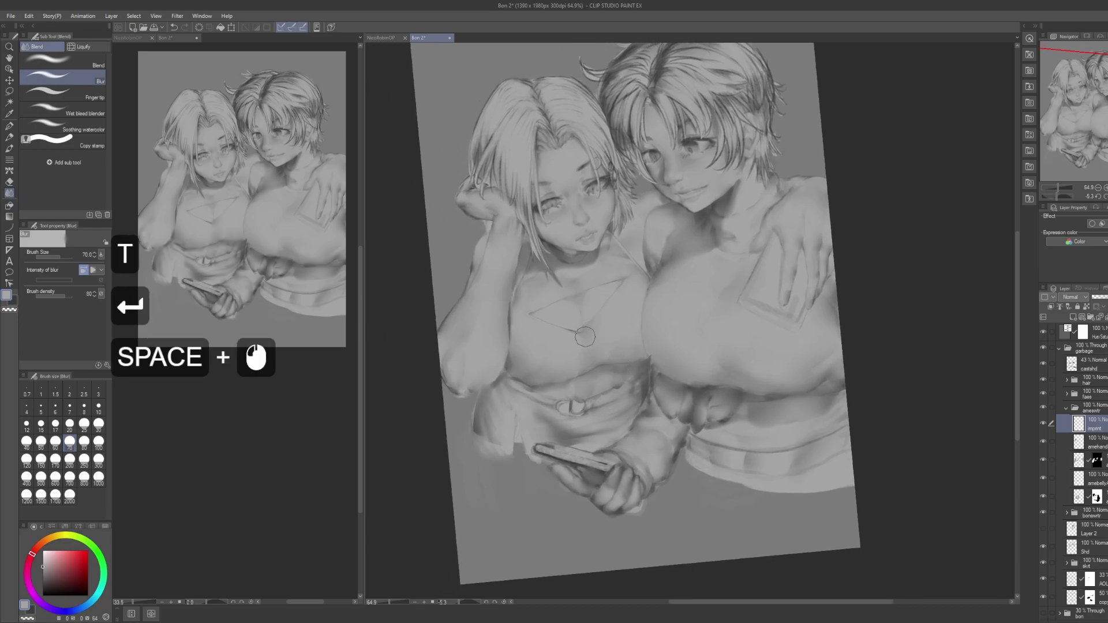
key(p)
click(613, 325)
key(ctrl+z)
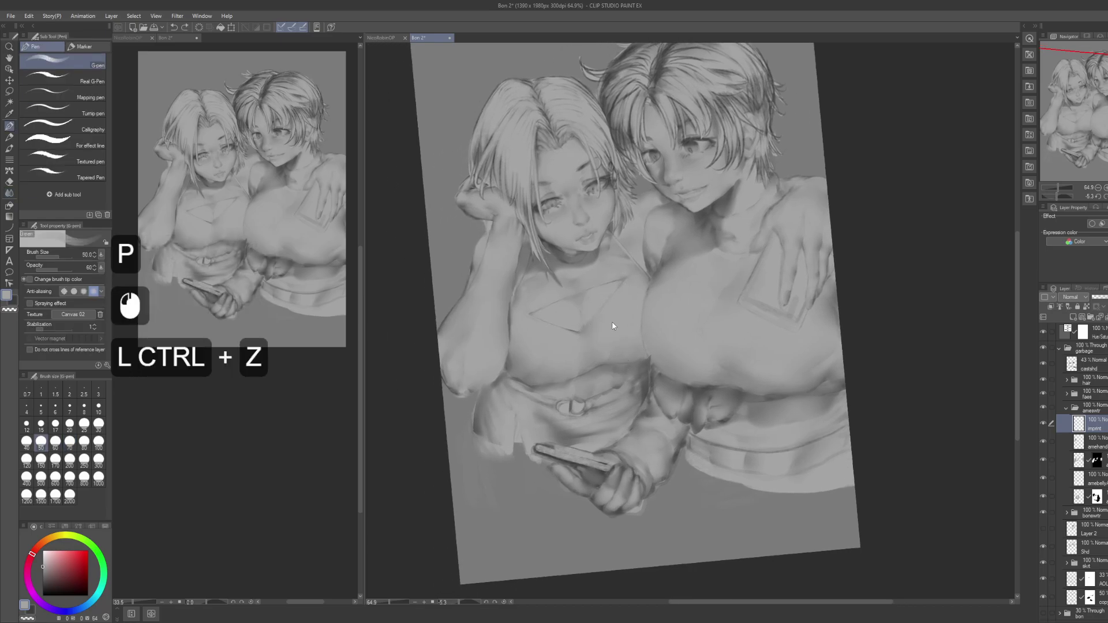
key(x)
click(612, 314)
key(ctrl+z)
Step: Paint a dark curved G-pen stroke down the left figure's chest, on the side nearest the right figure
alt+click(614, 311)
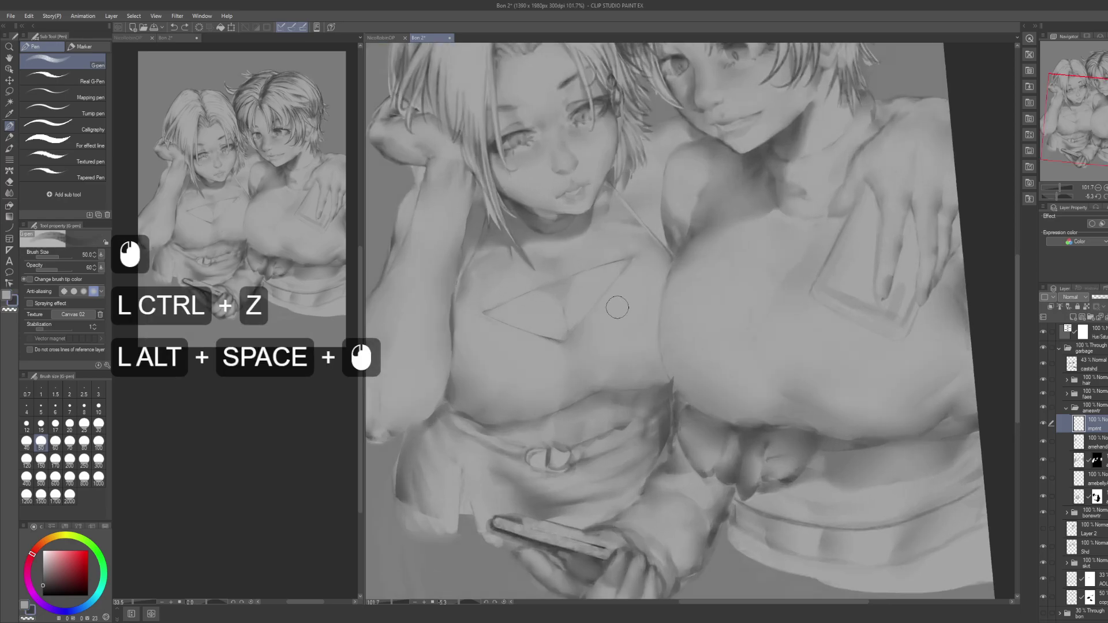
scroll(154, 219, down, 5)
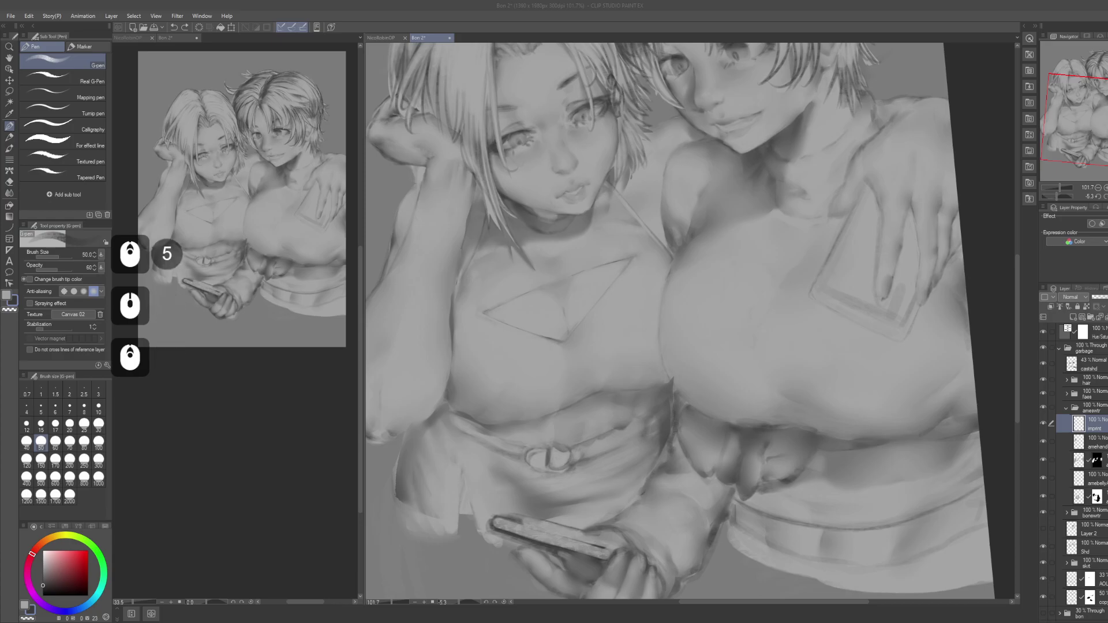
mouse_move(626, 305)
mouse_down()
mouse_move(584, 358)
mouse_move(574, 396)
mouse_move(614, 293)
mouse_move(582, 364)
mouse_up()
key(ctrl+z)
drag(583, 362, 580, 388)
drag(580, 384, 589, 397)
drag(605, 300, 579, 386)
drag(604, 300, 581, 388)
mouse_move(606, 299)
mouse_down()
mouse_move(594, 387)
mouse_move(613, 402)
mouse_up()
key(ctrl+z)
Step: Paint a matching dark diagonal stroke below the neckline cutout on the outer side of the left figure's chest
drag(500, 377, 555, 375)
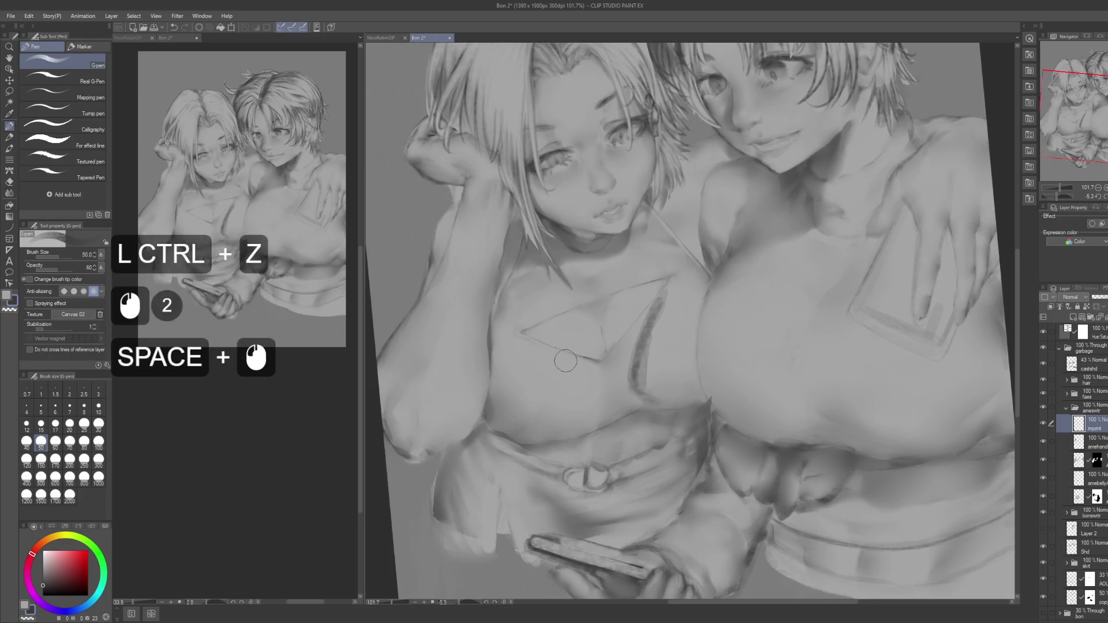
mouse_move(522, 342)
mouse_down()
mouse_move(589, 397)
mouse_move(533, 350)
mouse_move(581, 403)
mouse_move(550, 365)
mouse_move(579, 404)
mouse_up()
drag(574, 392, 589, 414)
click(581, 415)
click(582, 416)
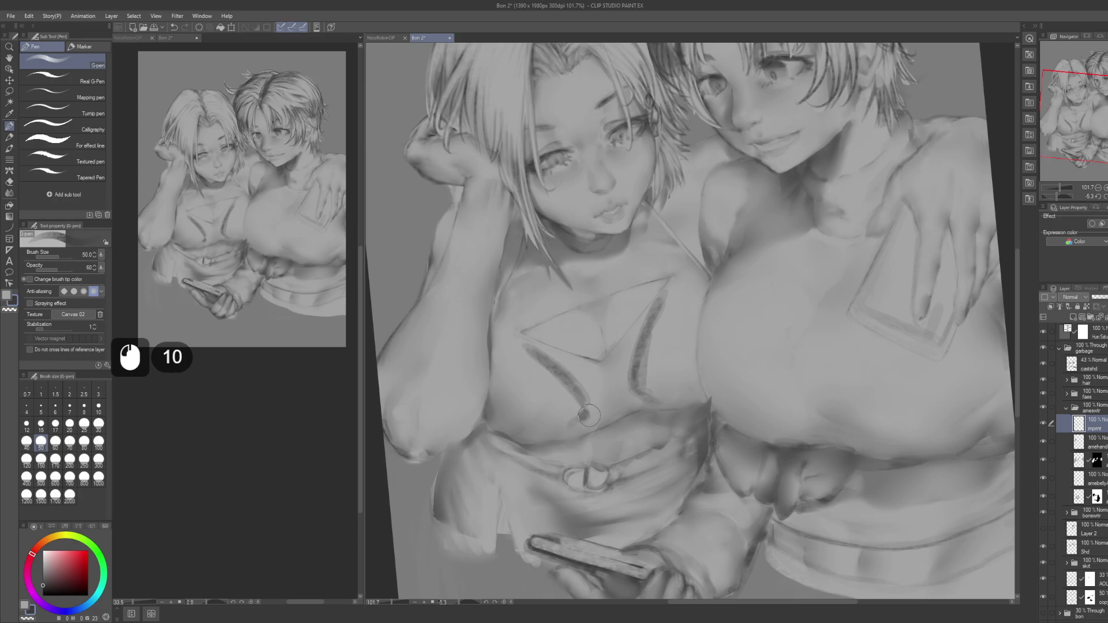
Step: Add a small dark mark on the left figure's top beside the shoulder strap, where the two figures meet
drag(668, 353, 639, 324)
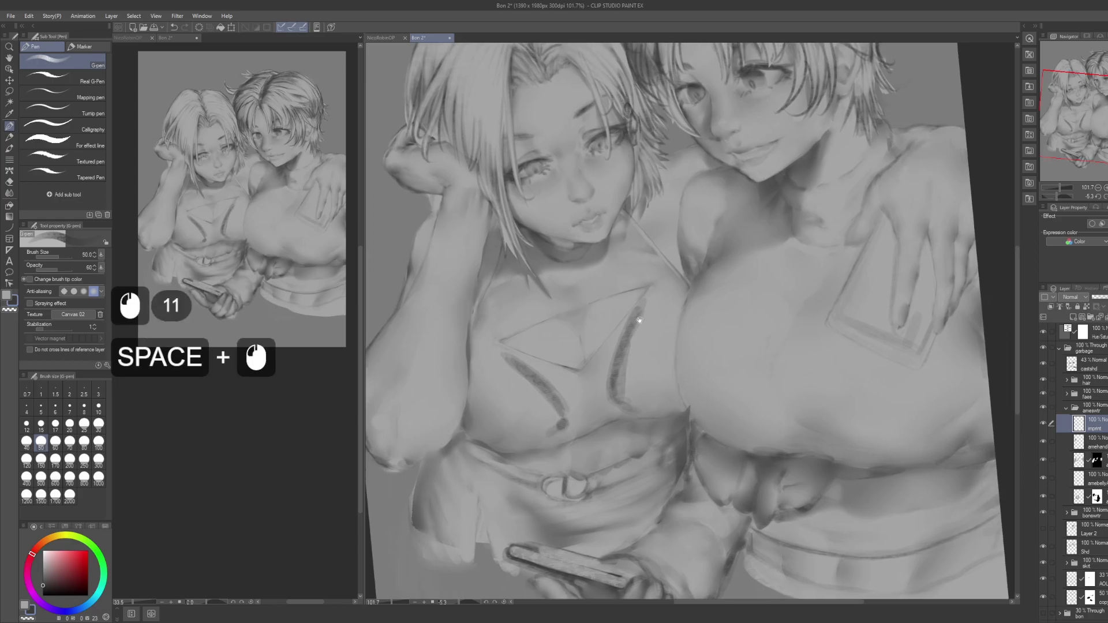
click(668, 292)
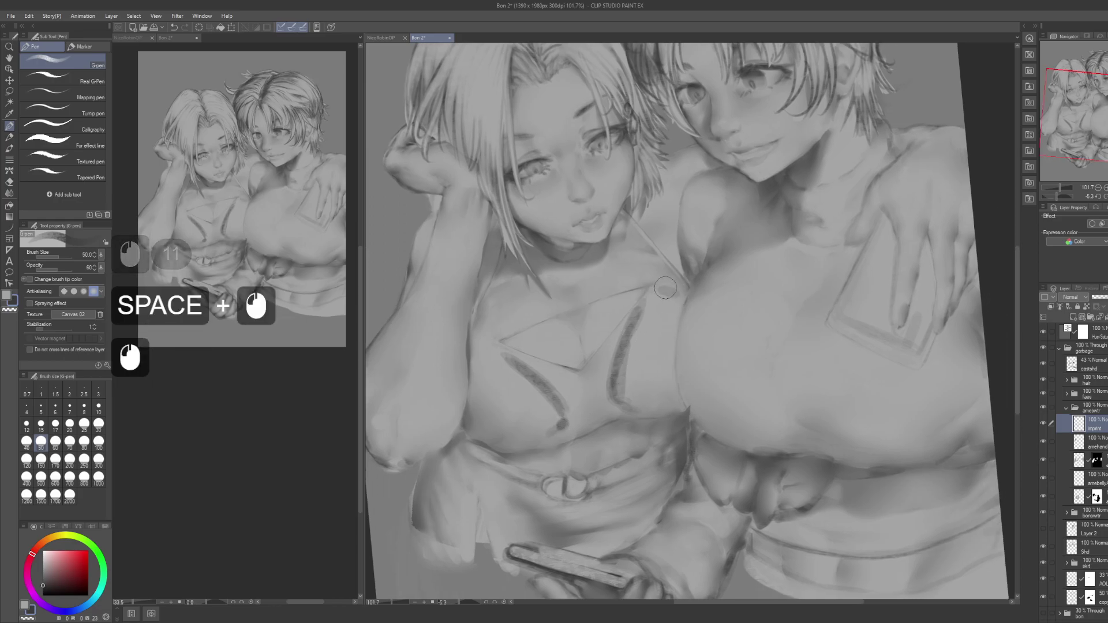
key(ctrl+z)
click(673, 297)
click(677, 299)
click(678, 299)
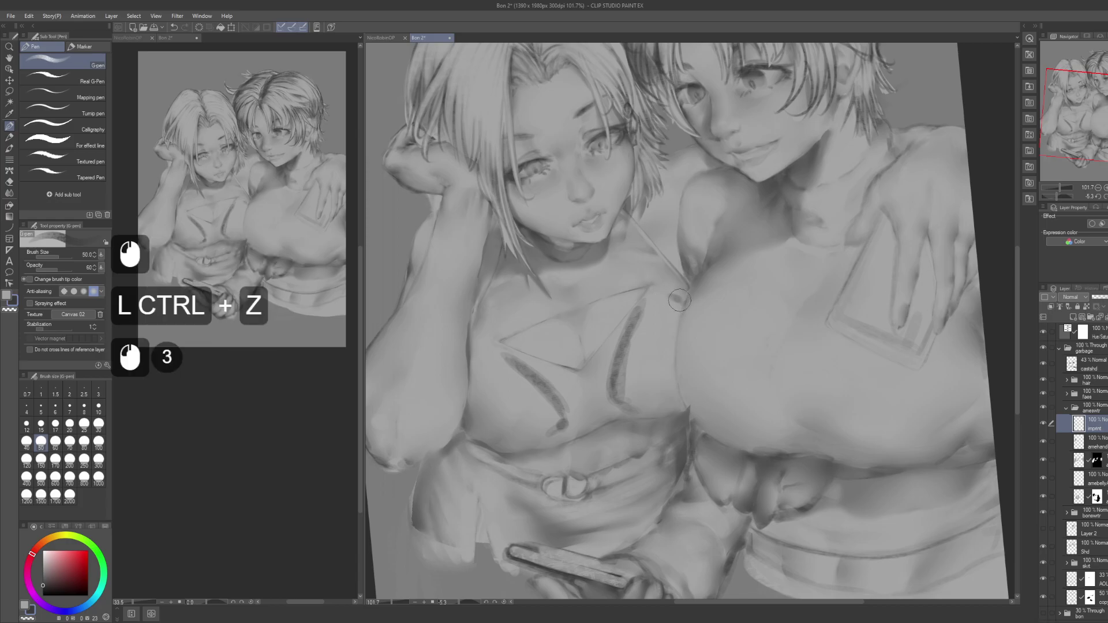
Step: Blur the strap mark and the dark curved stroke beside it into soft shading on the left figure's chest
key(j)
click(665, 310)
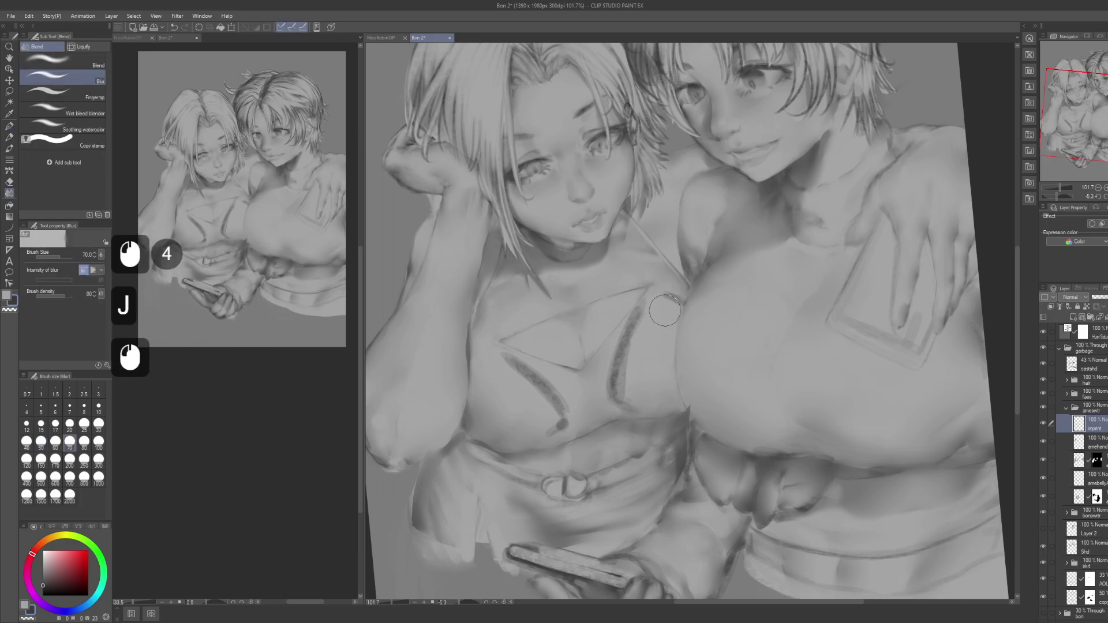
mouse_move(658, 311)
mouse_down()
mouse_move(639, 356)
mouse_move(646, 324)
mouse_up()
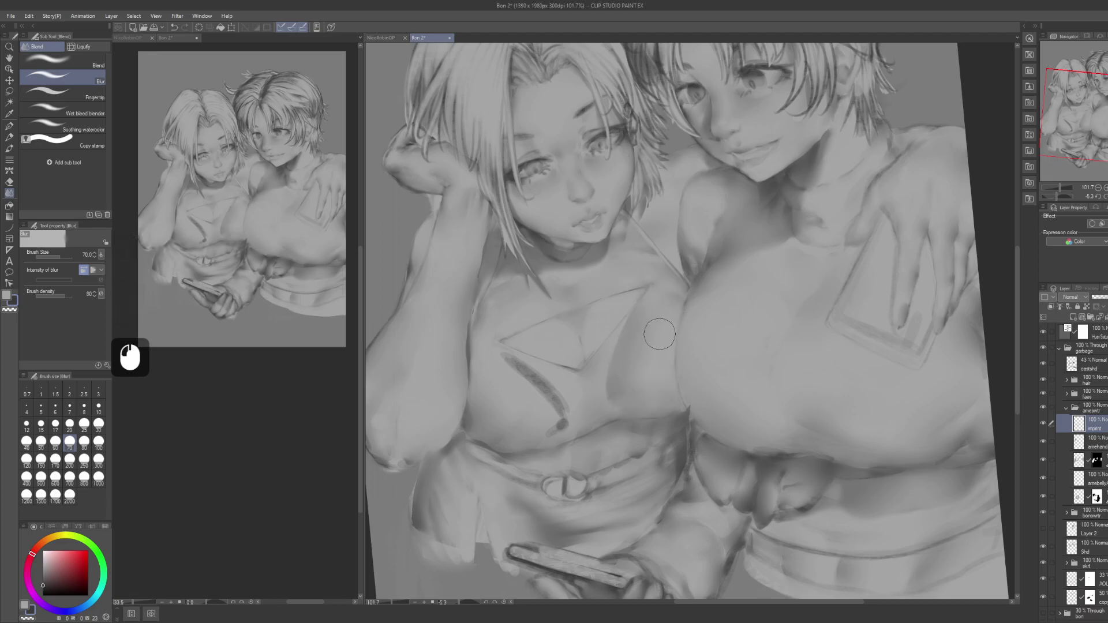
key(p)
click(641, 335)
click(658, 323)
key(ctrl+z)
key(ctrl+z)
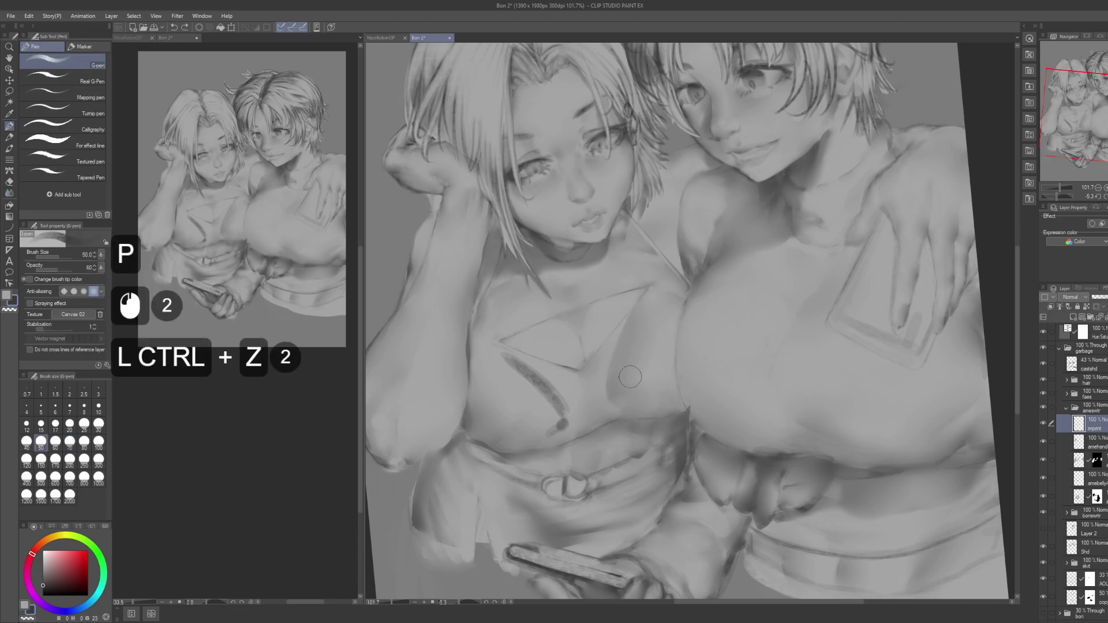
Step: Deepen the blurred chest shading nearest the right figure with a few dark pen strokes and blend them smoothly
click(635, 353)
click(645, 383)
click(638, 393)
key(j)
mouse_move(639, 374)
mouse_down()
mouse_move(645, 392)
mouse_move(633, 357)
mouse_up()
click(628, 374)
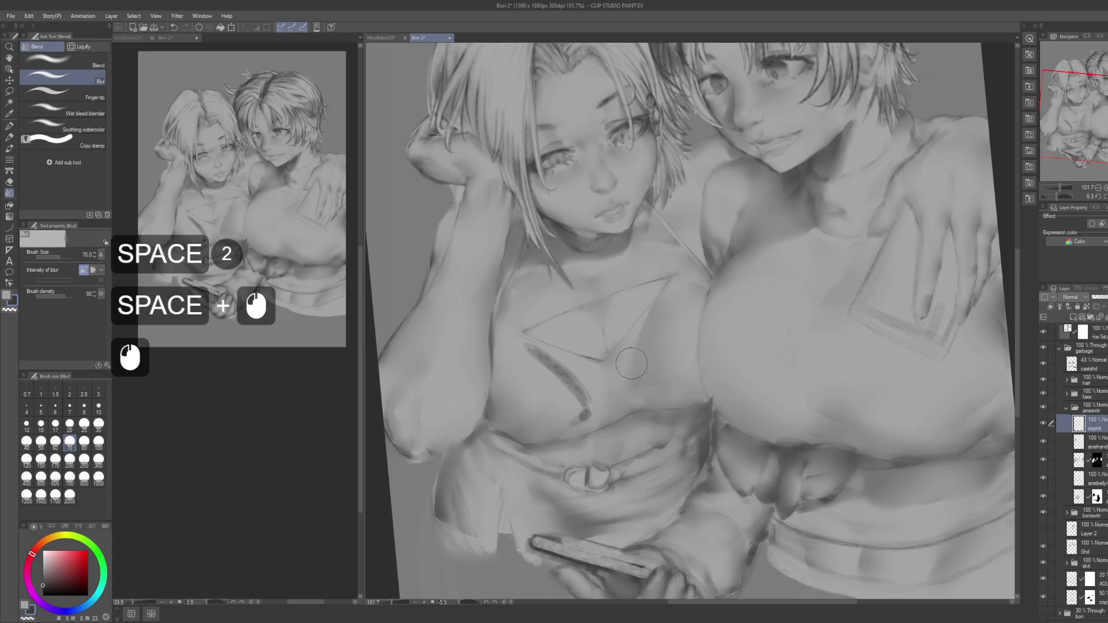
click(626, 357)
Step: Blur the dark diagonal stroke on the outer side of the left figure's chest into soft shading
drag(618, 358, 662, 352)
mouse_move(574, 341)
mouse_down()
mouse_move(607, 375)
mouse_move(560, 341)
mouse_up()
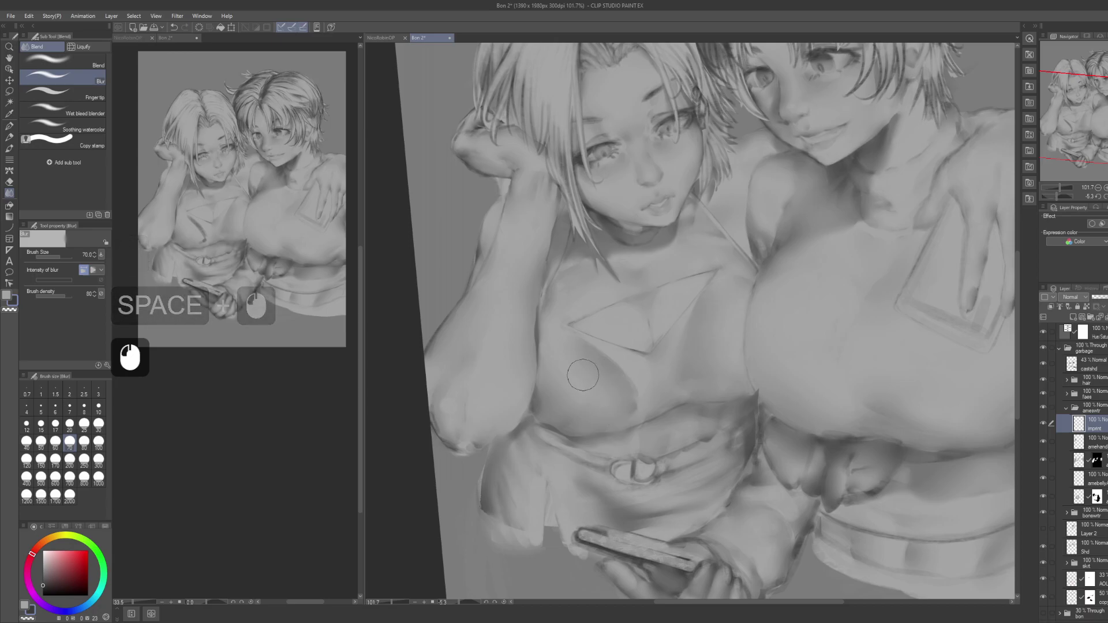
Step: Soften the lower end of the dark diagonal shading on the outer side of the left figure's top with the Blur tool
drag(631, 396, 637, 394)
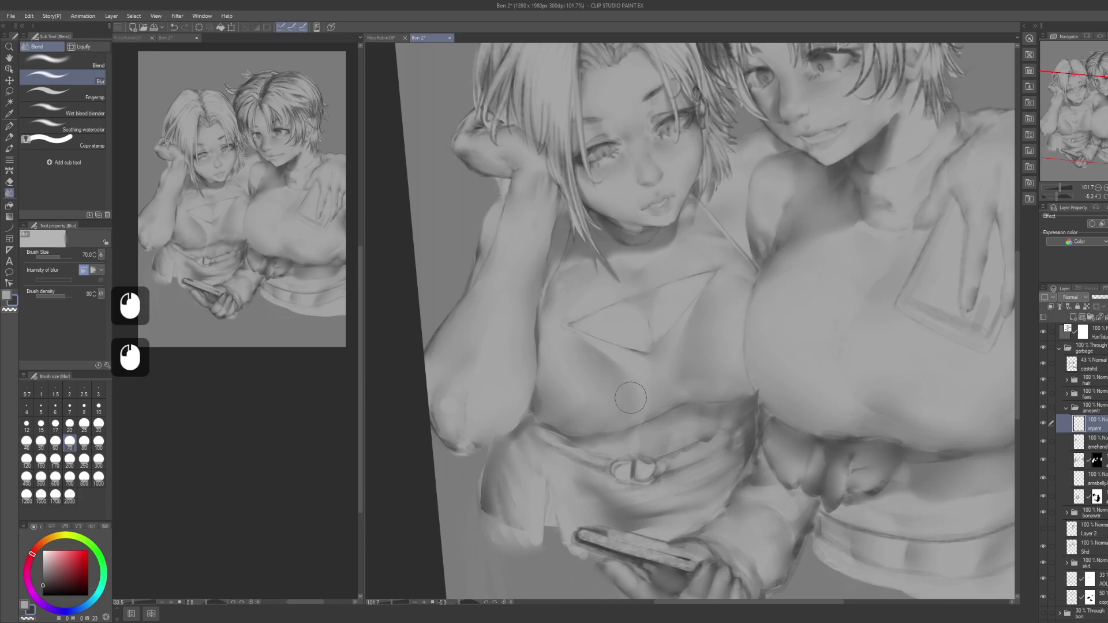
key(space)
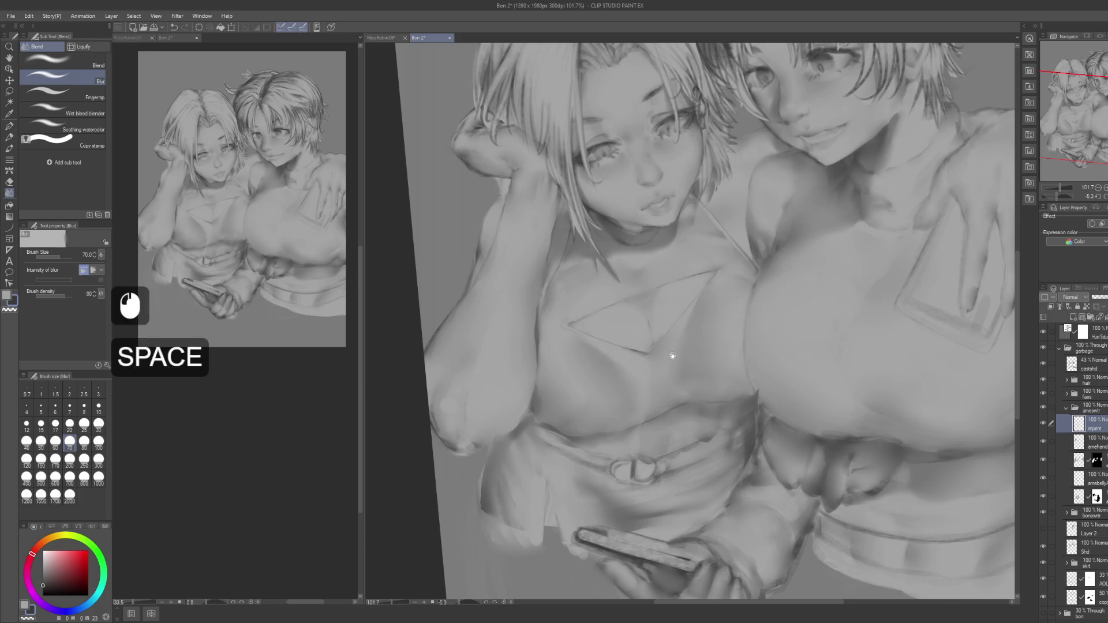
click(613, 365)
click(623, 378)
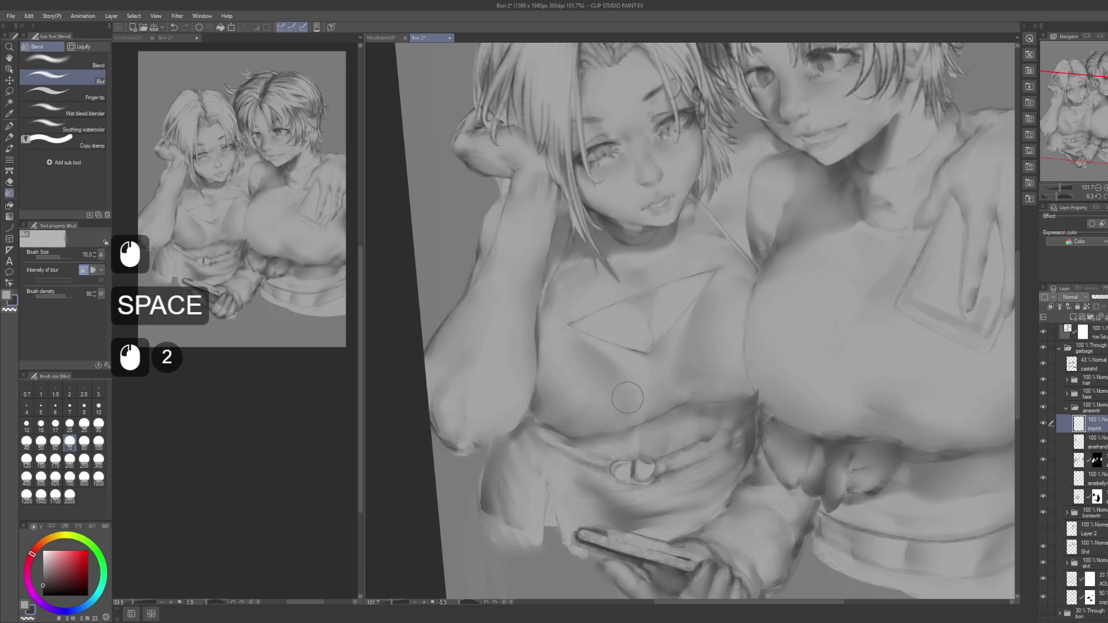
key(space)
drag(691, 374, 593, 389)
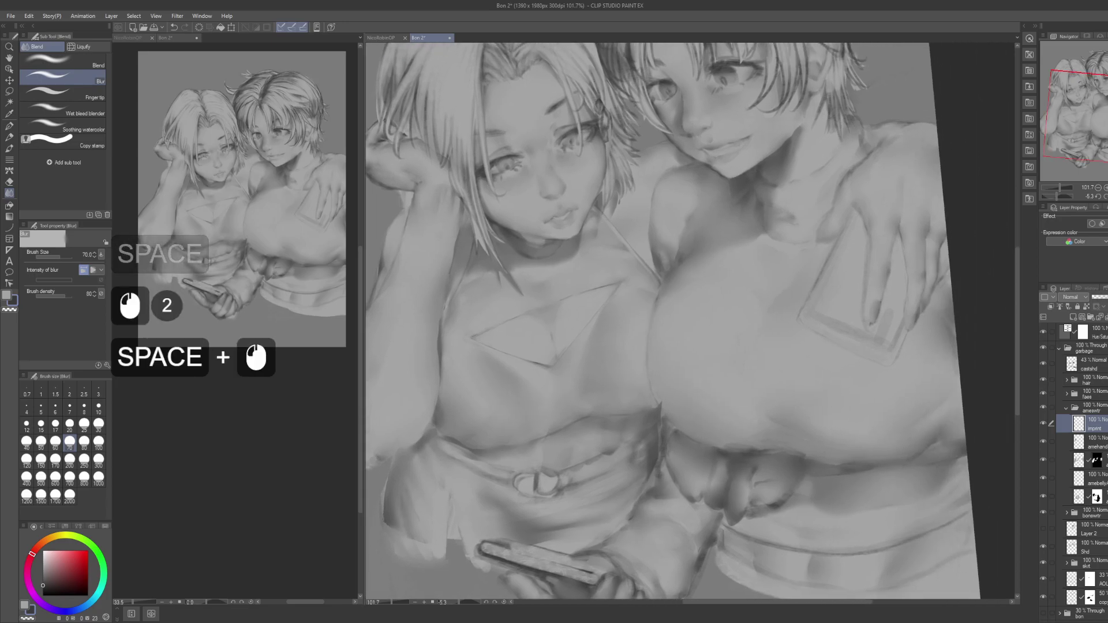
Step: Reduce the opacity of the left figure's imprint layer to 50%
drag(1107, 297, 1104, 298)
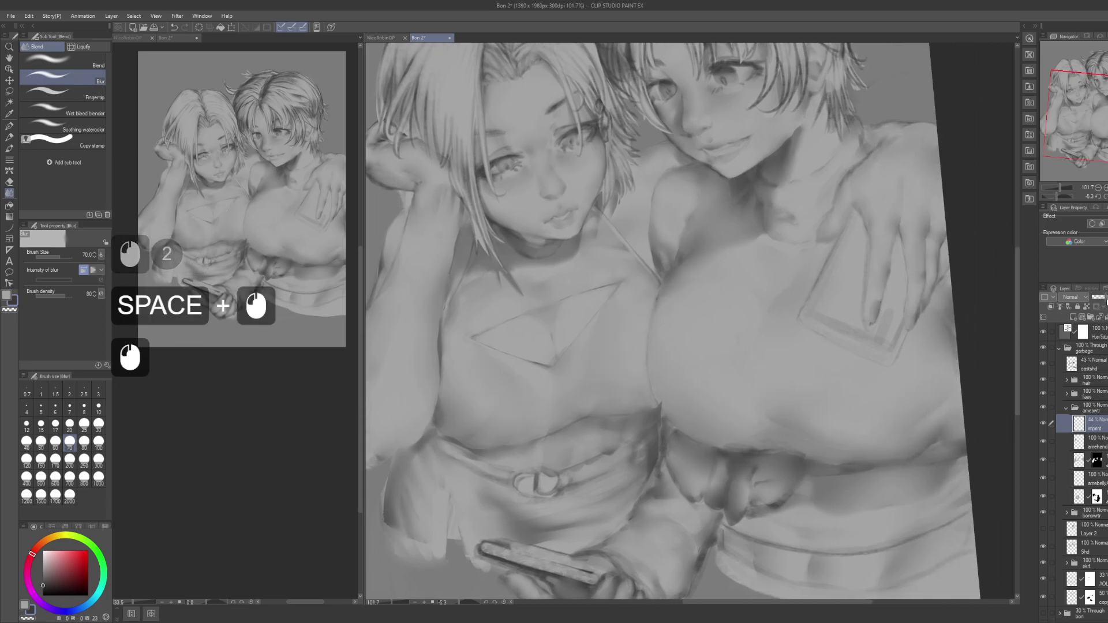
click(1105, 298)
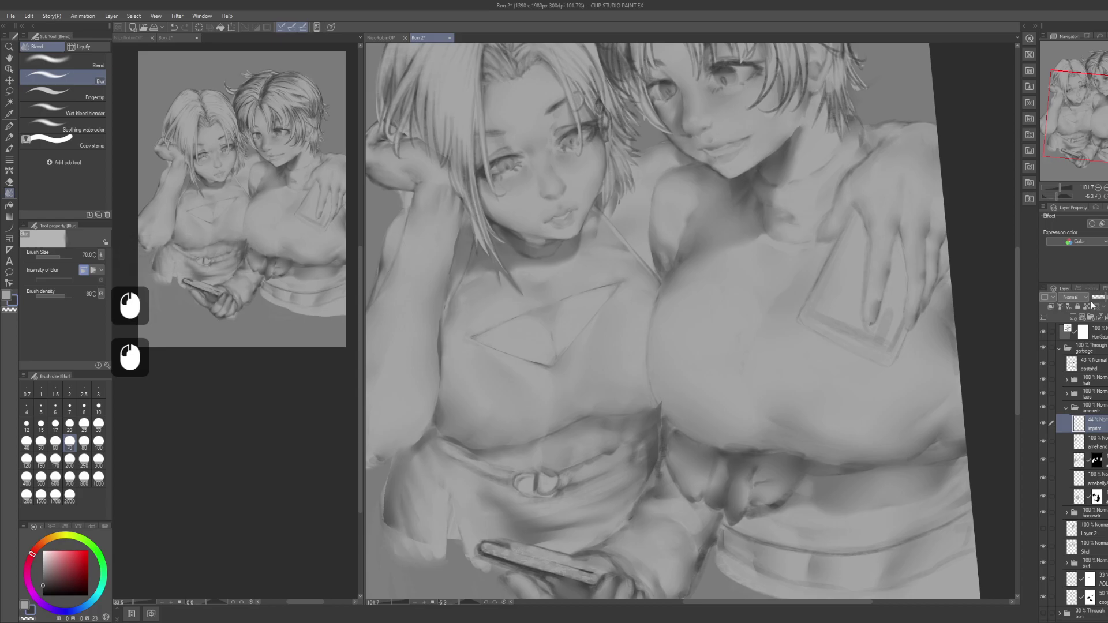
text(50)
key(Return)
alt+click(873, 418)
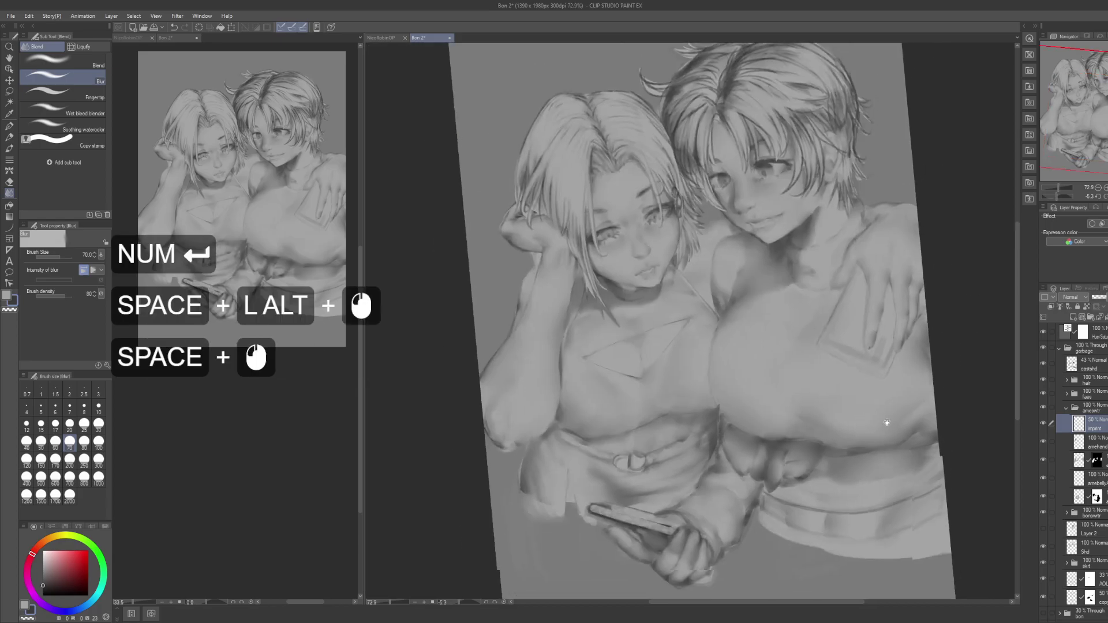
drag(893, 427, 848, 397)
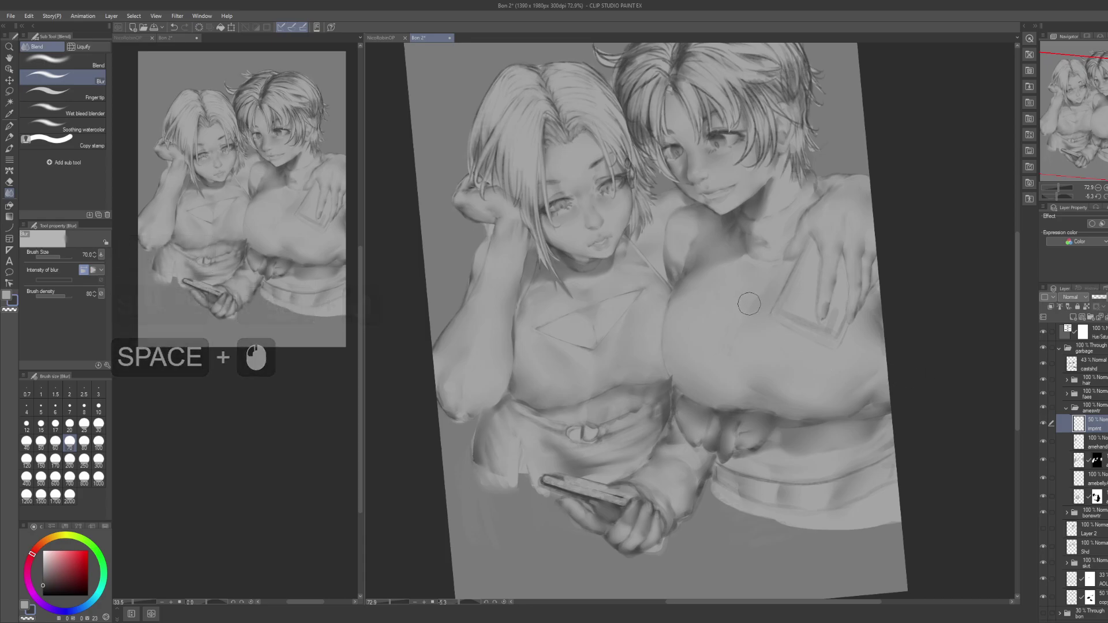
Step: Add short pen strokes on the left figure's top below the strap, where the two figures meet, and blur them
key(p)
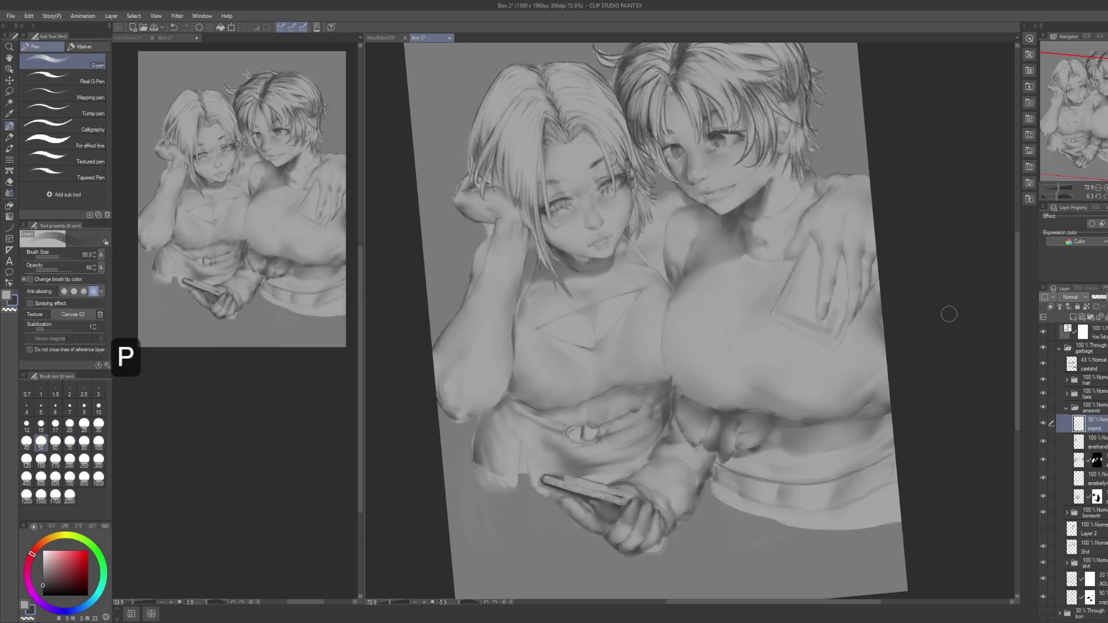
click(1104, 297)
mouse_move(621, 324)
mouse_down()
mouse_move(662, 303)
mouse_move(655, 312)
mouse_move(671, 287)
mouse_move(654, 294)
mouse_move(684, 288)
mouse_up()
key(ctrl+z)
mouse_move(687, 291)
mouse_down()
mouse_move(664, 297)
mouse_move(693, 286)
mouse_move(665, 276)
mouse_move(682, 283)
mouse_up()
mouse_move(681, 283)
mouse_down()
mouse_move(654, 278)
mouse_move(639, 306)
mouse_move(666, 277)
mouse_up()
mouse_move(667, 280)
mouse_down()
mouse_move(697, 291)
mouse_move(657, 294)
mouse_move(672, 299)
mouse_move(669, 317)
mouse_move(656, 302)
mouse_move(650, 316)
mouse_move(661, 287)
mouse_move(693, 305)
mouse_move(663, 287)
mouse_up()
key(j)
drag(456, 335, 551, 317)
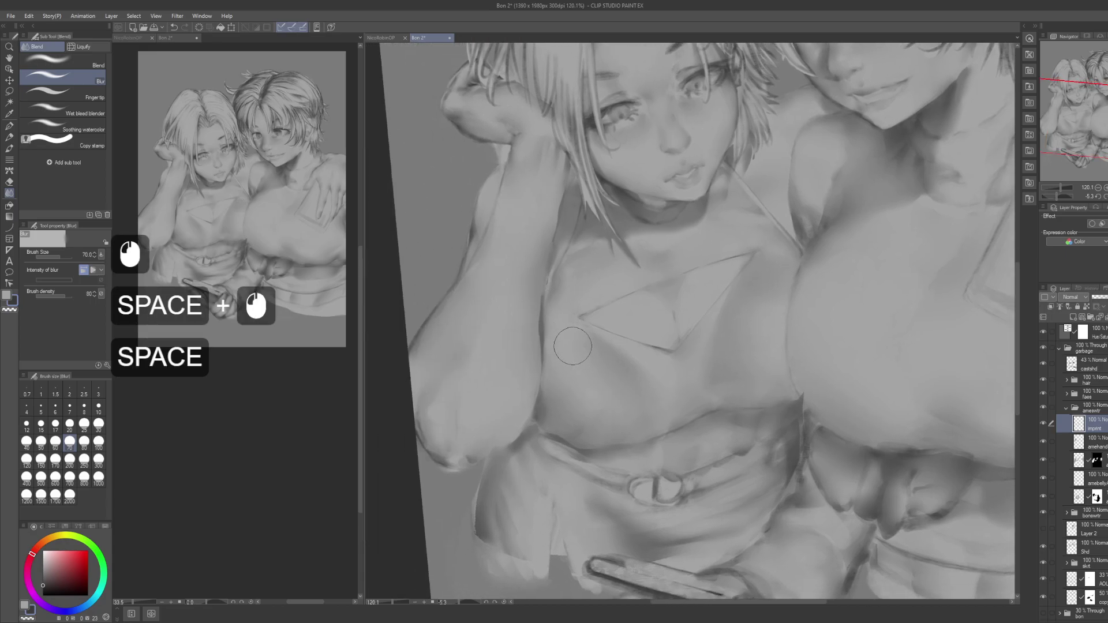
Step: Try short dark strokes beside the outer corner of the left figure's neckline cutout, and undo the recent strokes
key(p)
mouse_move(580, 332)
mouse_down()
mouse_move(651, 373)
mouse_move(598, 341)
mouse_move(635, 355)
mouse_move(602, 348)
mouse_move(659, 384)
mouse_move(576, 323)
mouse_move(574, 347)
mouse_up()
key(ctrl+z)
key(ctrl+z)
drag(576, 323, 563, 361)
drag(570, 327, 563, 363)
key(ctrl+z)
key(ctrl+z)
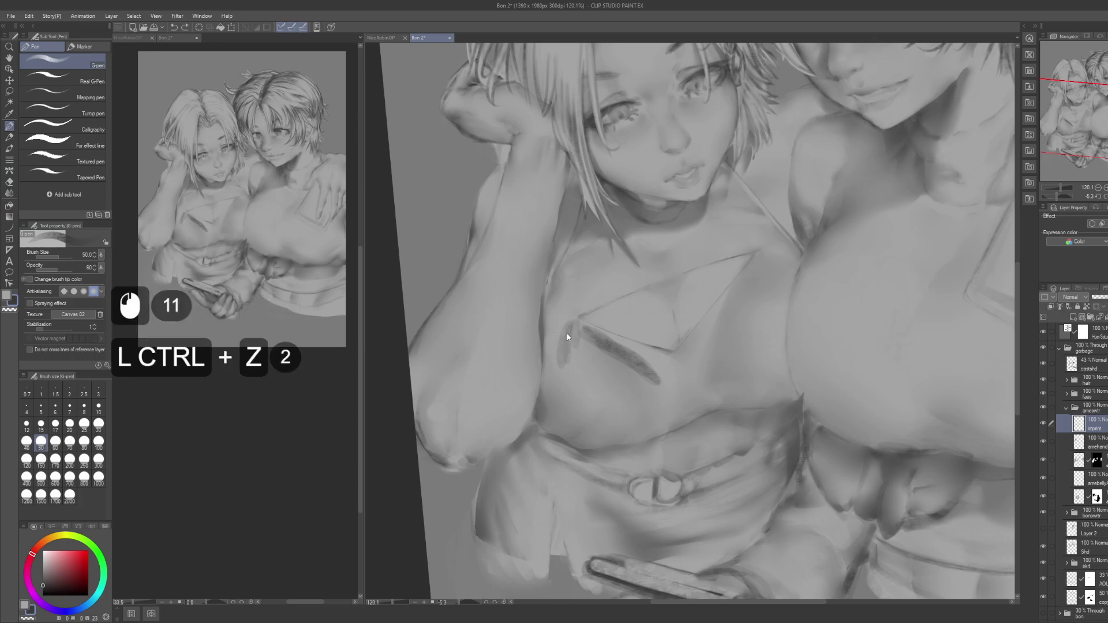
key(ctrl+z)
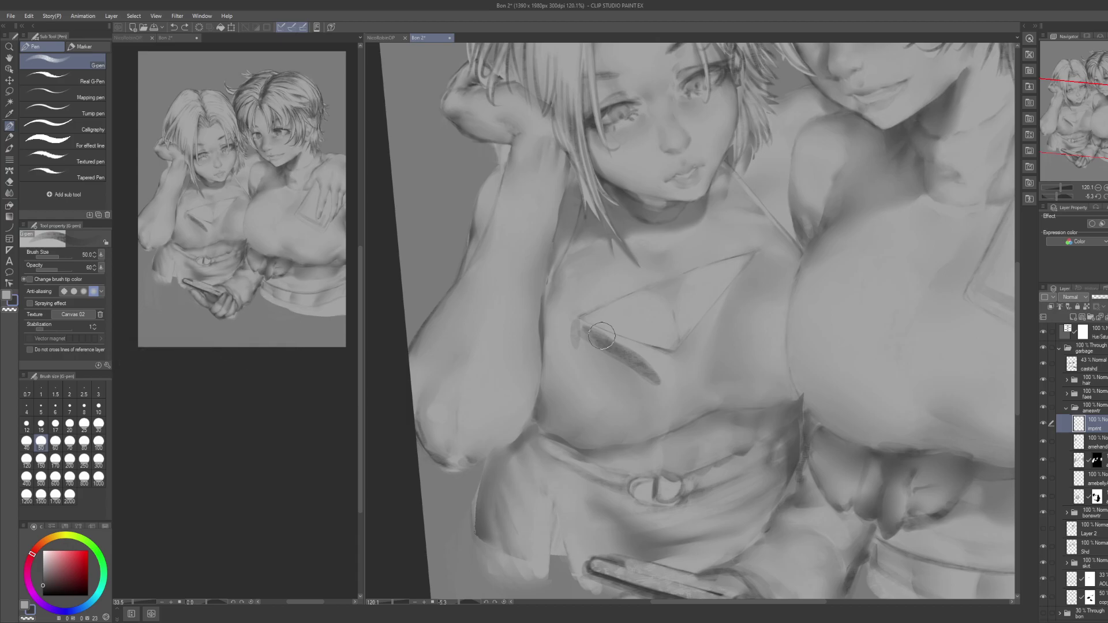
Step: Clear everything on the left figure's imprint layer and remove the selection
key(ctrl+a)
key(Delete)
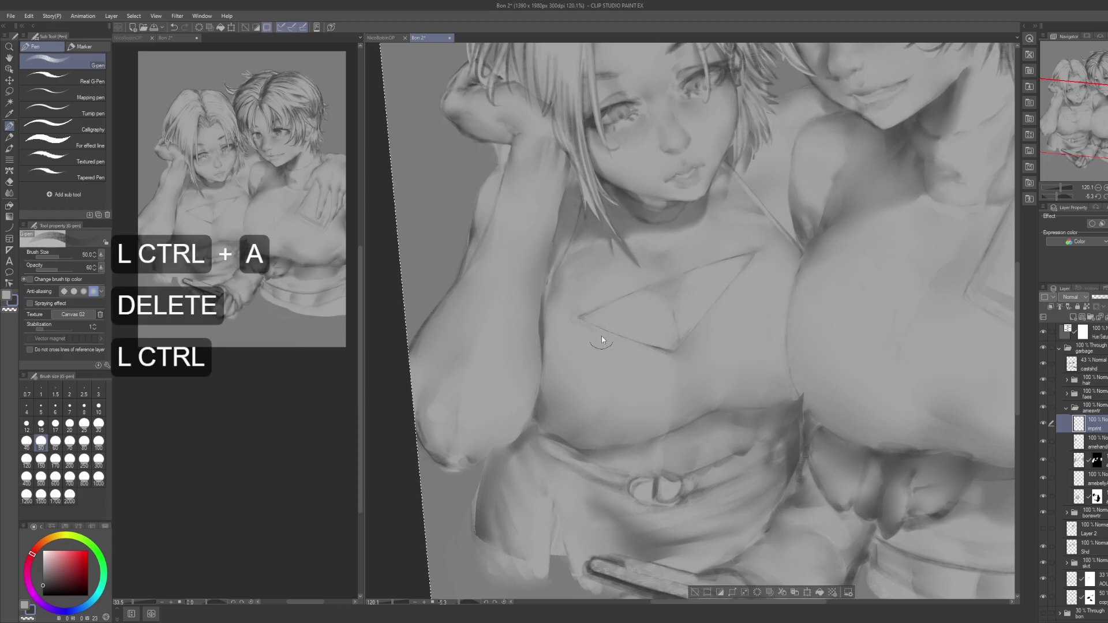
key(ctrl+d)
Step: Paint a small dark oval on the left figure's top, close to where it meets the right figure
key(space)
drag(601, 336, 549, 352)
mouse_move(705, 389)
mouse_down()
mouse_move(689, 388)
mouse_move(711, 383)
mouse_up()
key(ctrl+z)
click(712, 385)
click(713, 385)
click(712, 385)
click(713, 385)
click(714, 386)
click(713, 385)
click(714, 386)
click(714, 385)
click(715, 386)
click(715, 385)
Step: Paint a matching dark oval on the outer side of the left figure's top and touch up the inner one
drag(529, 399, 564, 420)
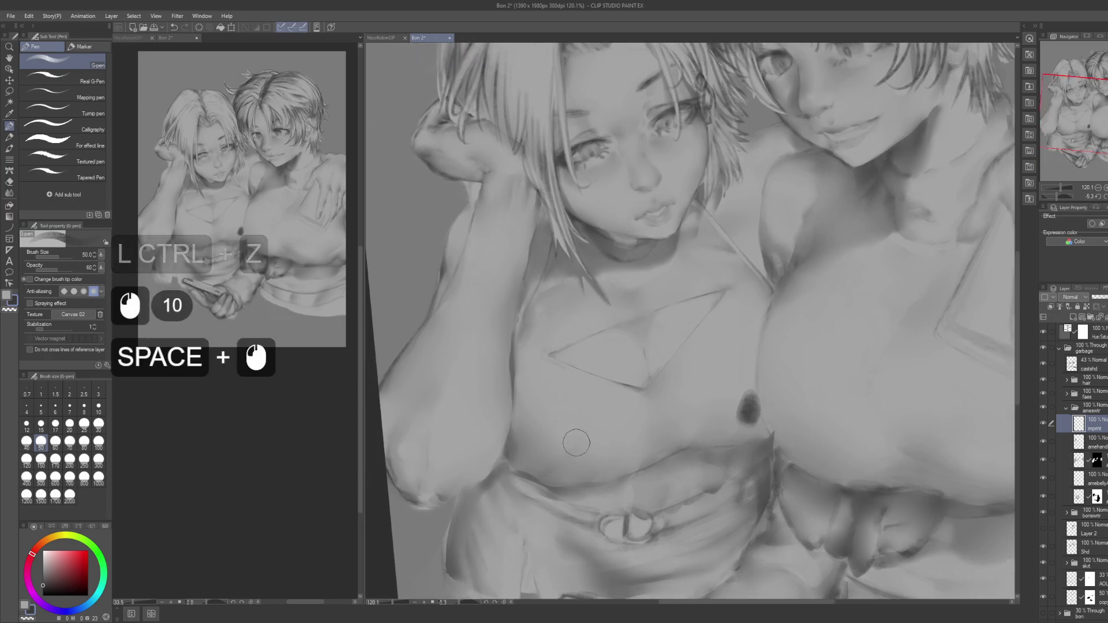
click(574, 441)
click(570, 434)
click(741, 400)
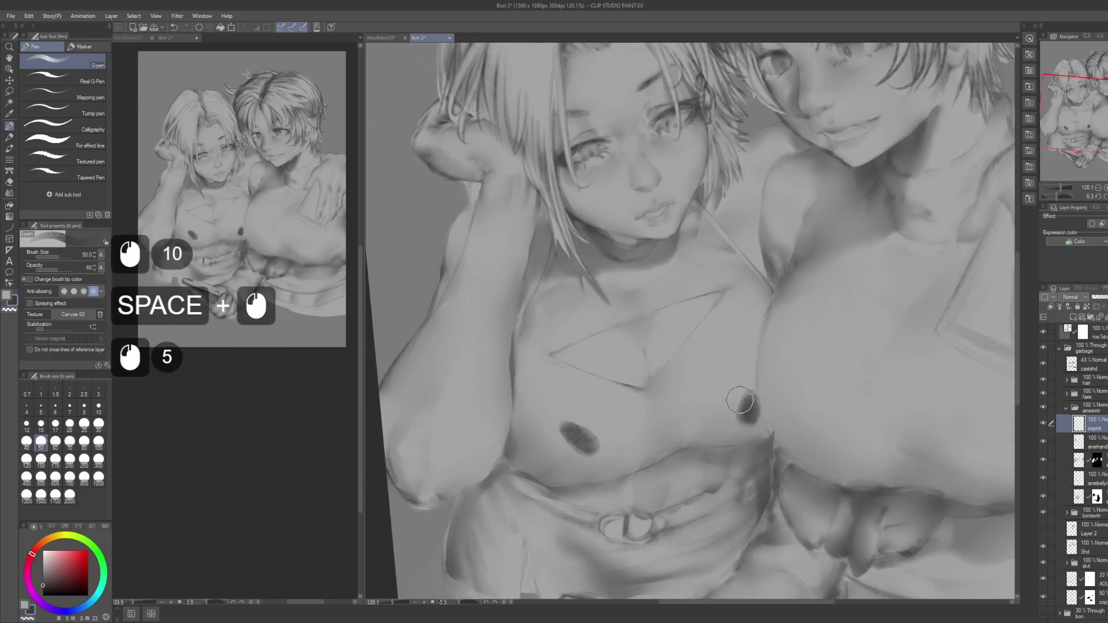
key(ctrl+z)
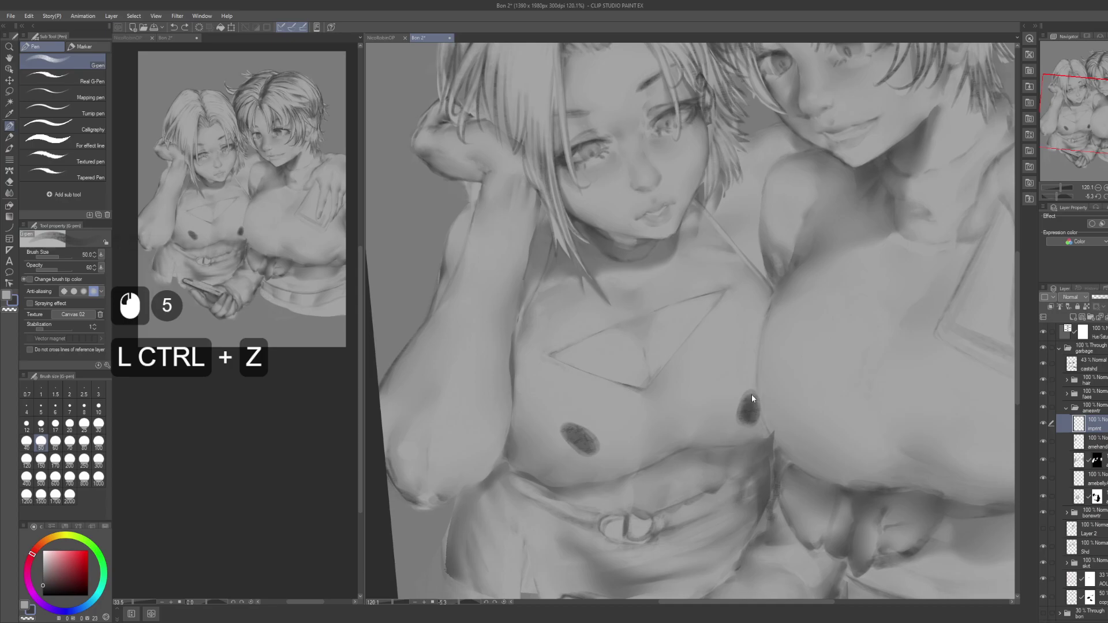
key(ctrl+shift+z)
key(x)
click(756, 420)
click(754, 424)
key(ctrl+z)
key(ctrl+z)
key(x)
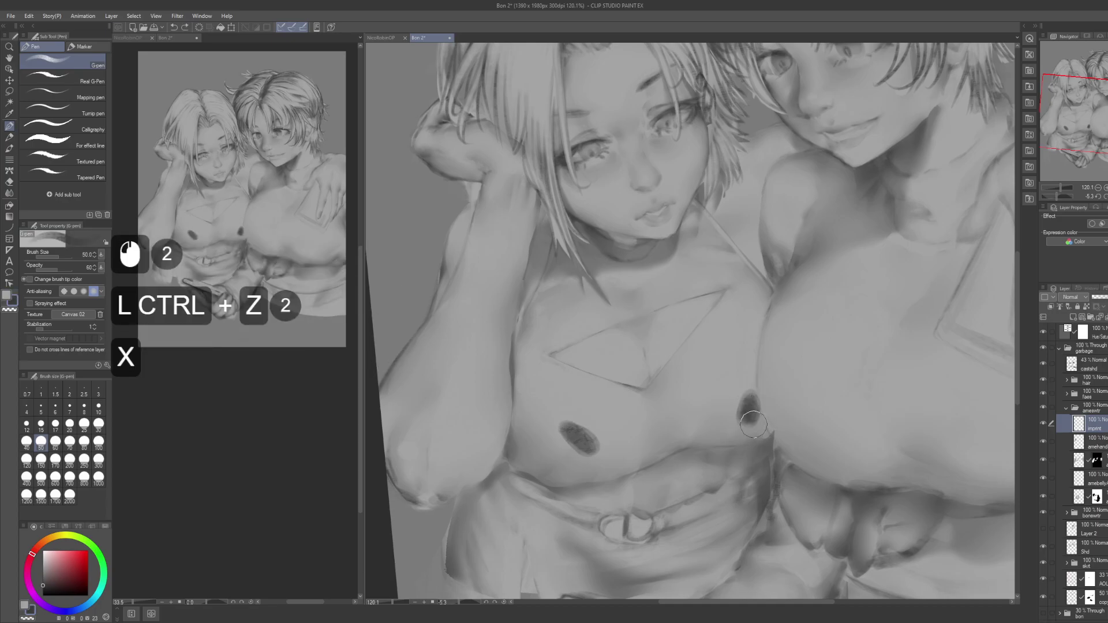
Step: Erase the lower edge of the inner oval with transparent color and blur both ovals into soft shading
key(c)
click(753, 429)
click(750, 423)
click(747, 424)
click(744, 430)
click(742, 433)
click(744, 419)
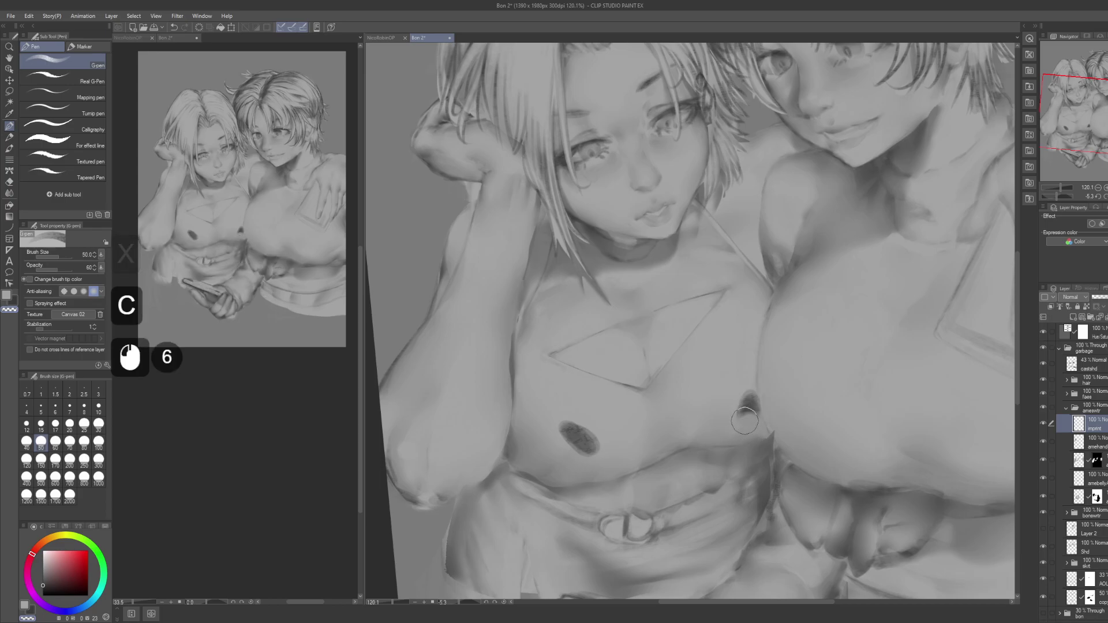
key(j)
click(757, 422)
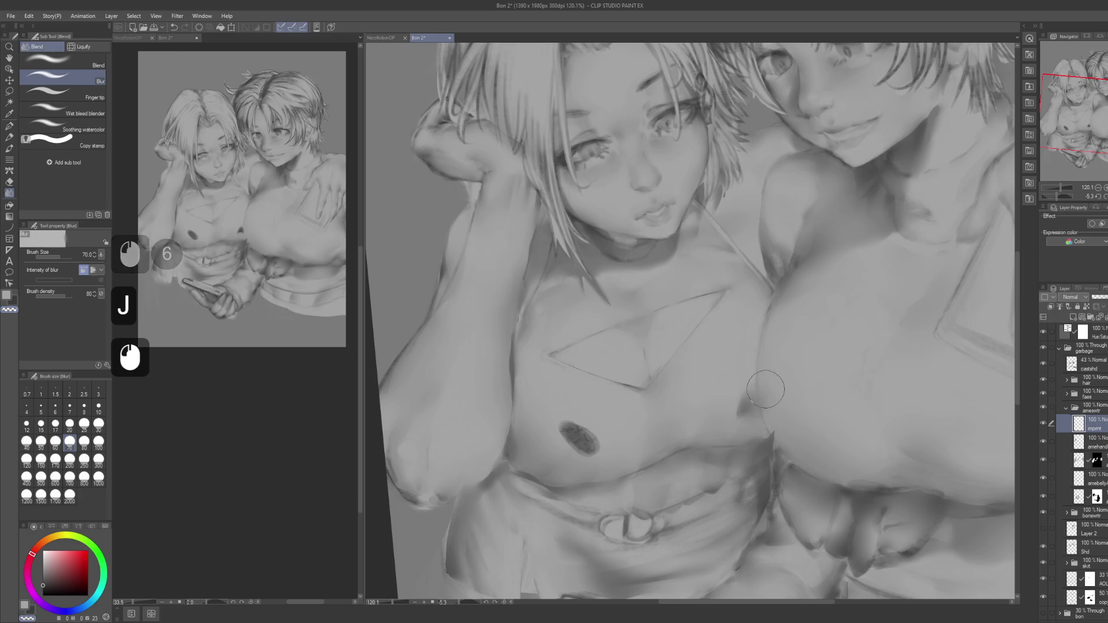
mouse_move(549, 443)
mouse_down()
mouse_move(590, 457)
mouse_move(584, 467)
mouse_move(559, 436)
mouse_move(582, 431)
mouse_up()
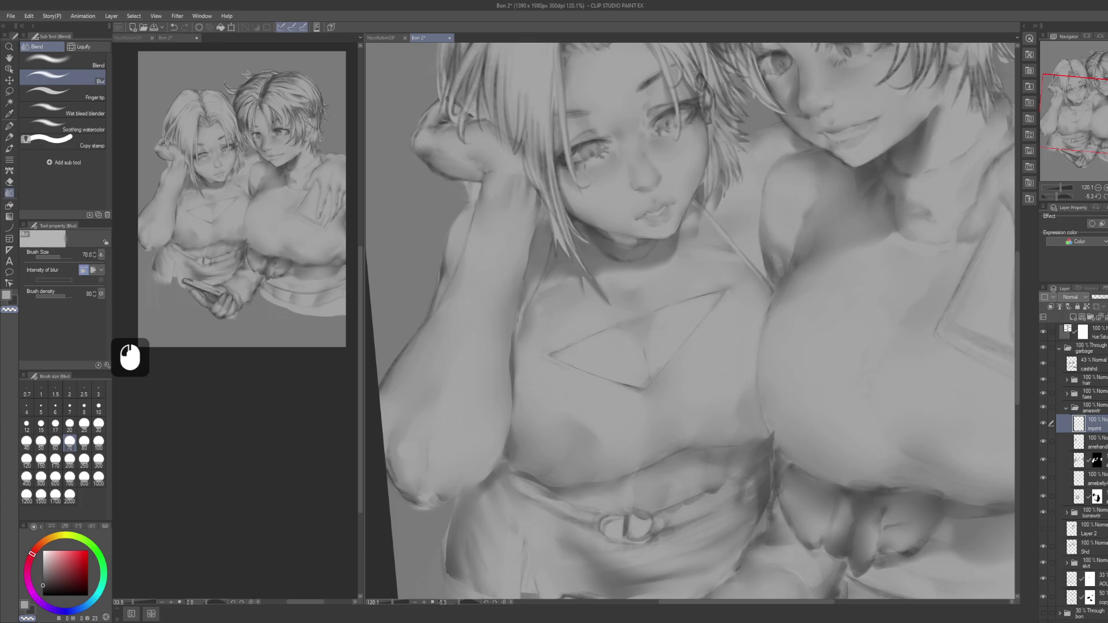
Step: Try 30% opacity on the left figure's imprint layer and settle on 50%
key(KP_3)
key(KP_0)
key(KP_Enter)
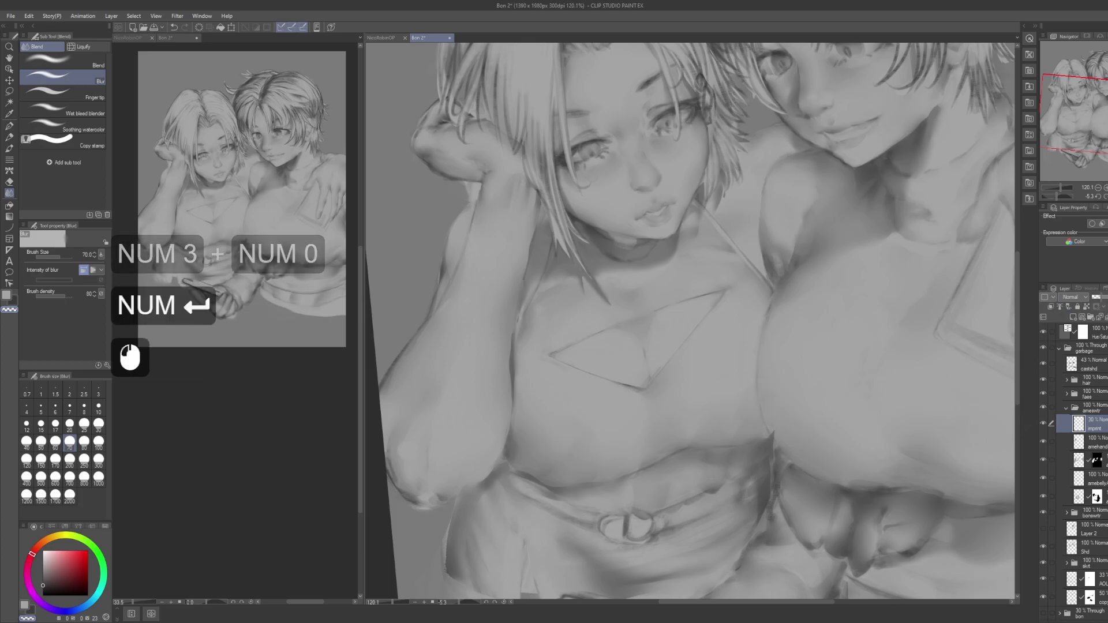
text(50)
key(Return)
drag(836, 421, 764, 363)
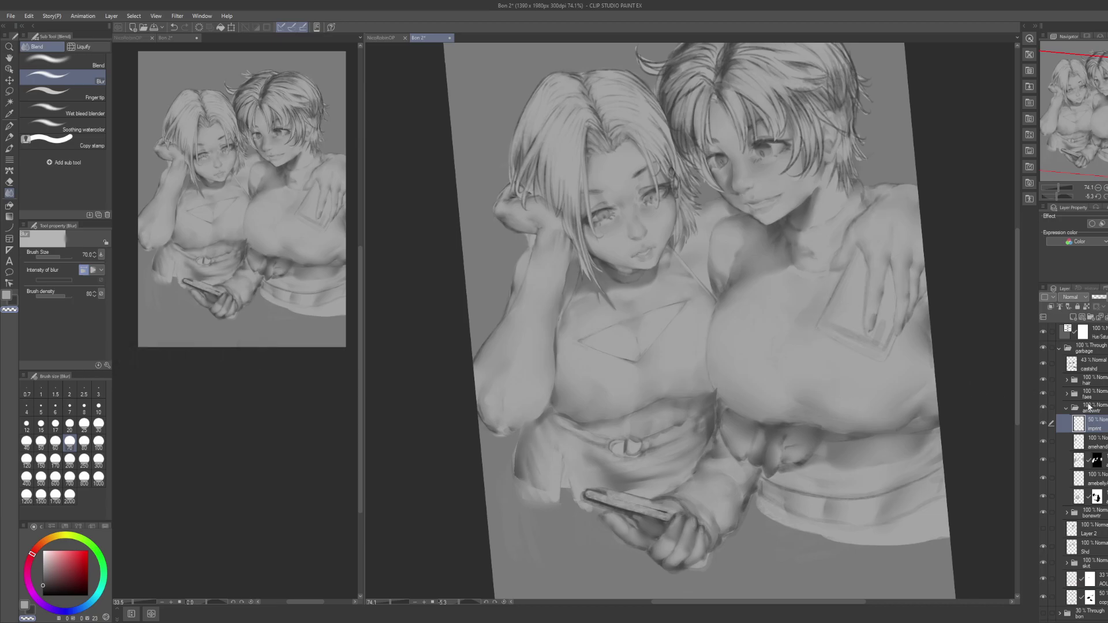
Step: Select the outer soft spot on the left figure's top, nudge it with Move layer, deselect, and save the illustration
key(m)
mouse_move(626, 378)
mouse_down()
mouse_move(623, 396)
mouse_move(606, 398)
mouse_up()
key(k)
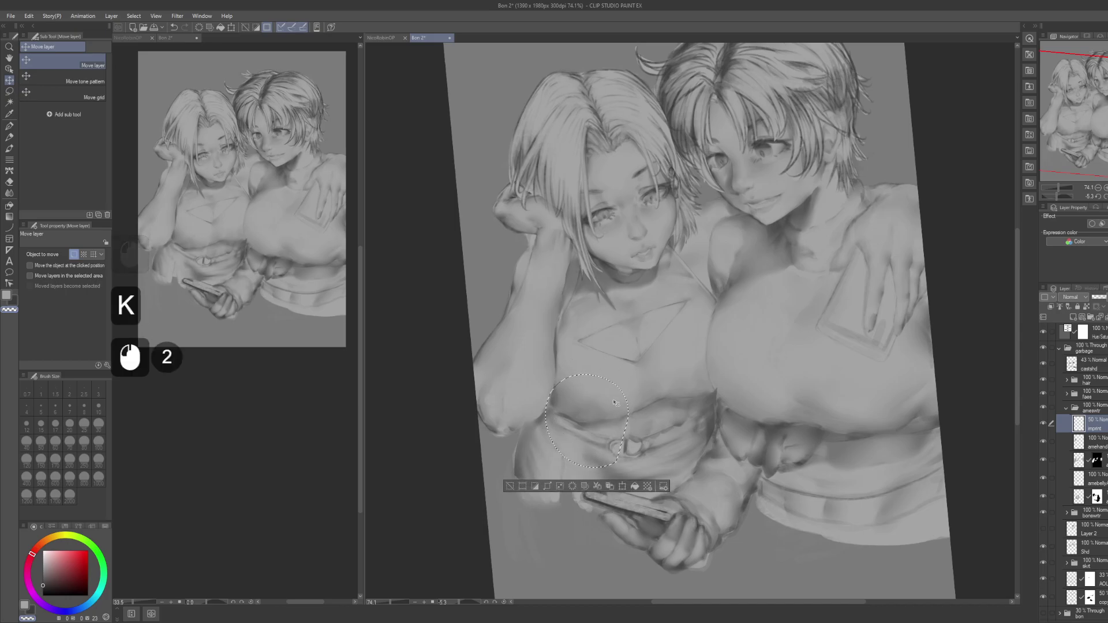
key(ctrl+d)
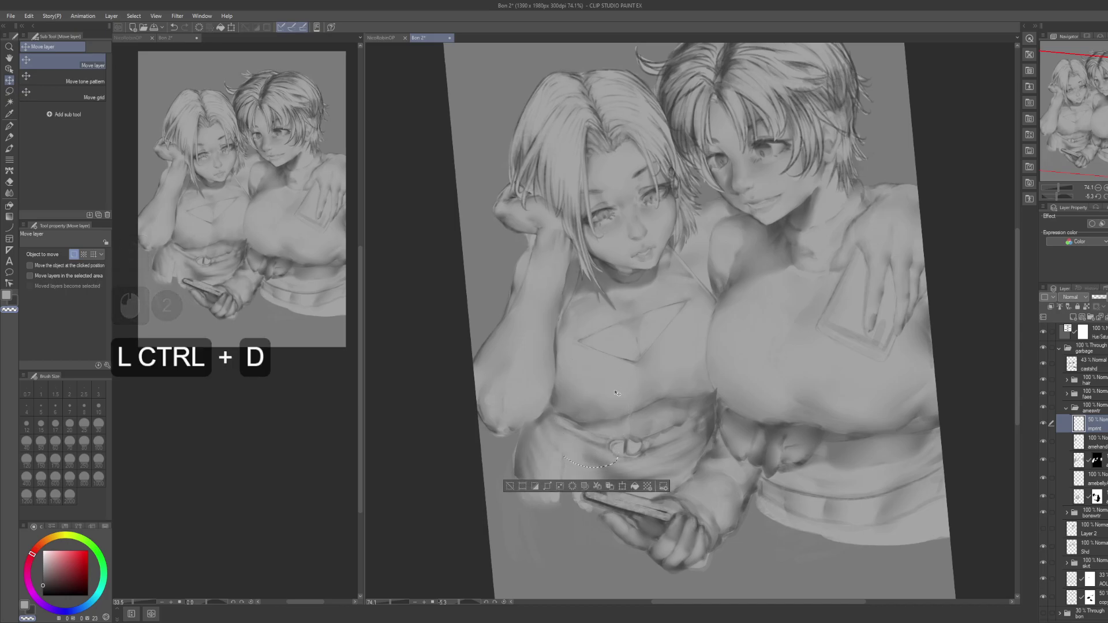
drag(710, 348, 700, 360)
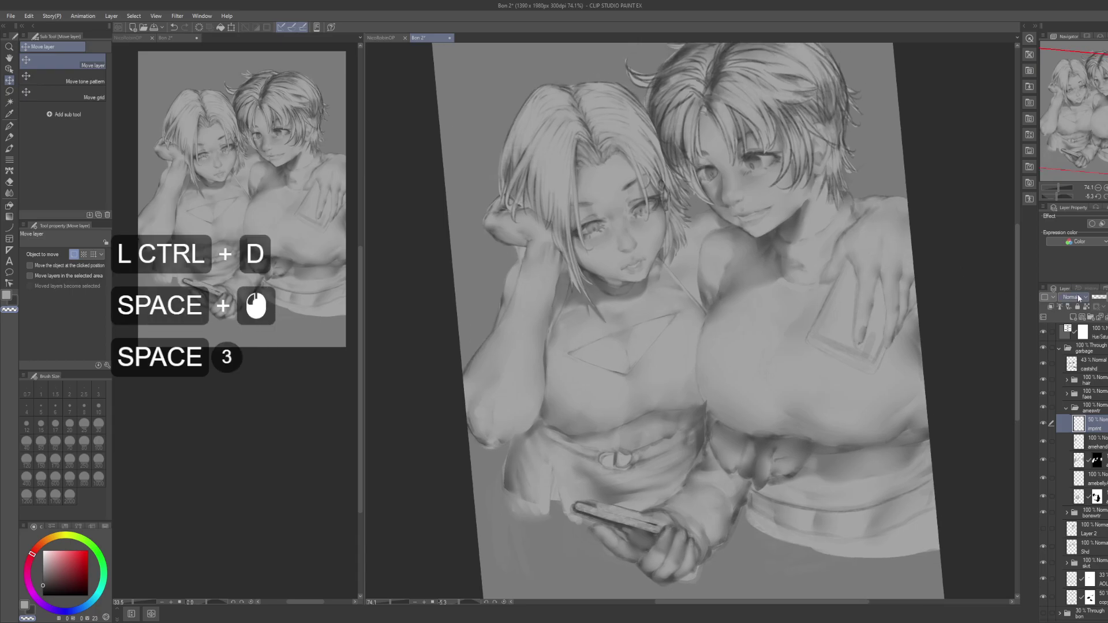
drag(818, 395, 791, 410)
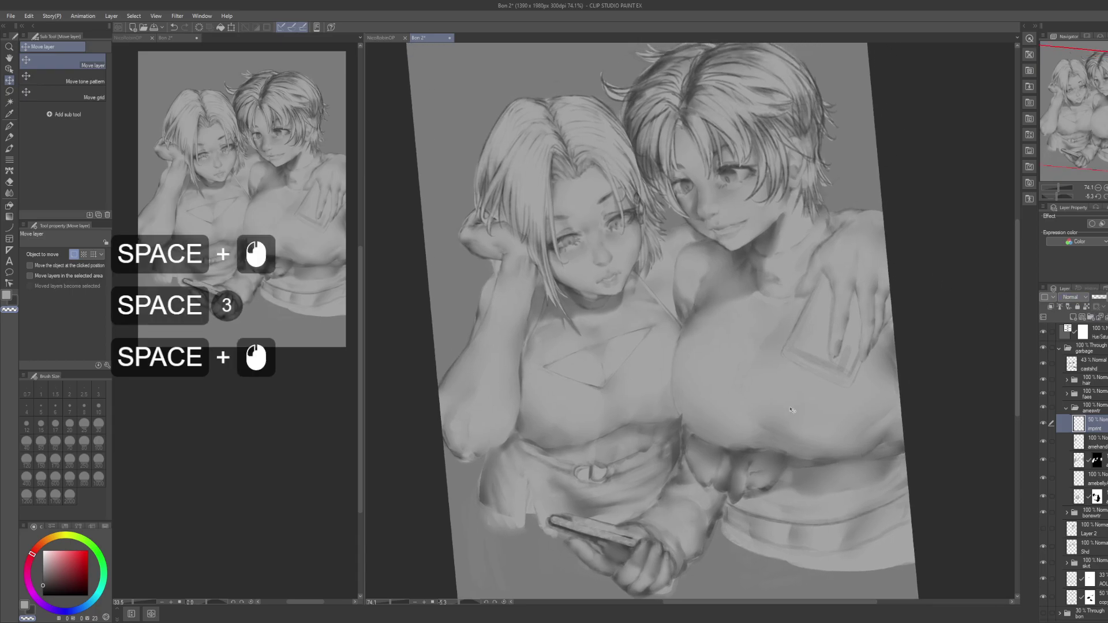
key(ctrl+s)
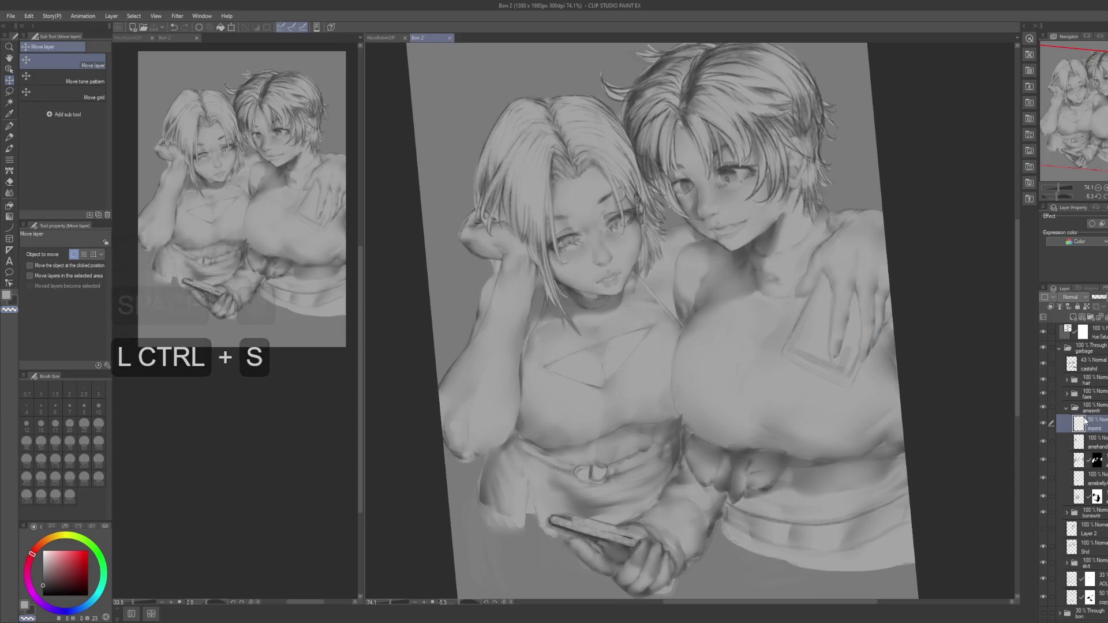
Step: Create a new raster layer at the top of the right figure's clothing folder and name it imprint
drag(918, 408, 880, 388)
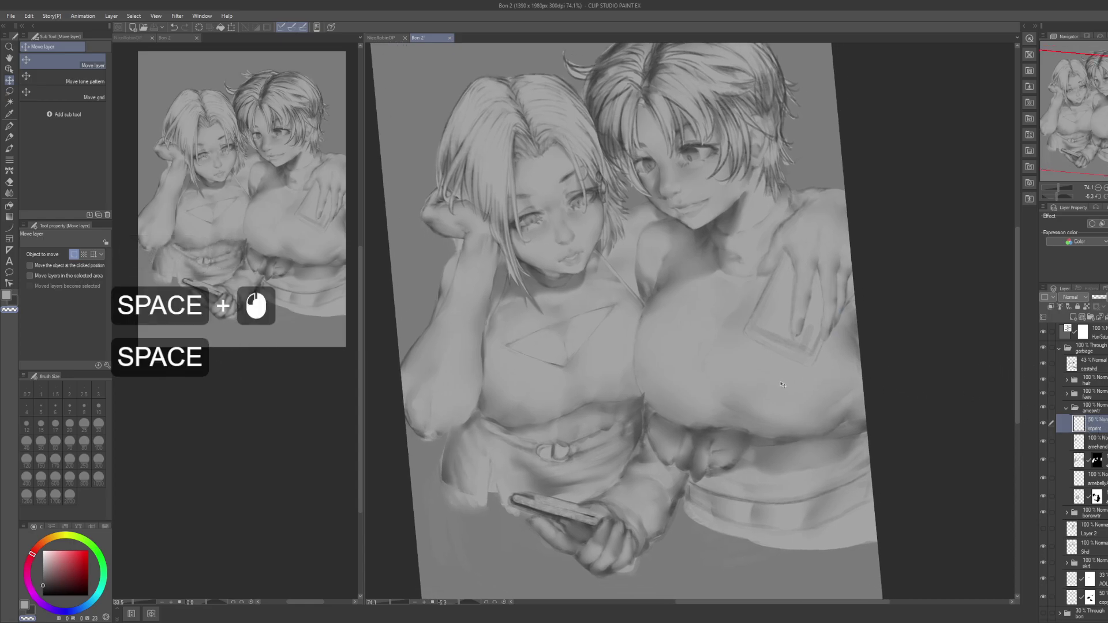
click(1099, 518)
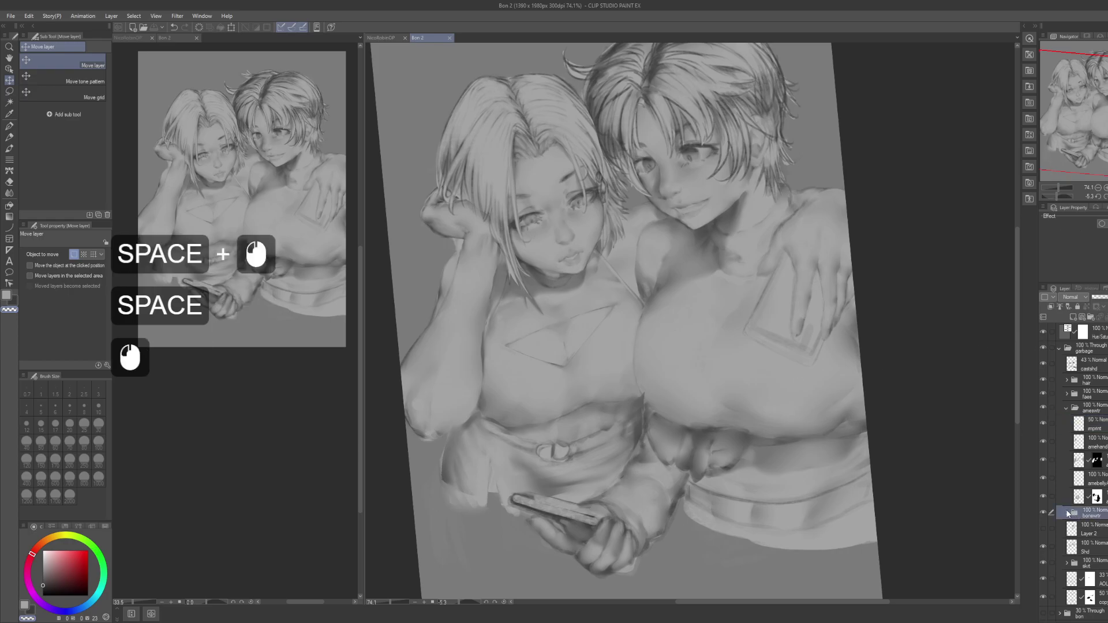
click(1066, 513)
key(ctrl+shift)
key(shift)
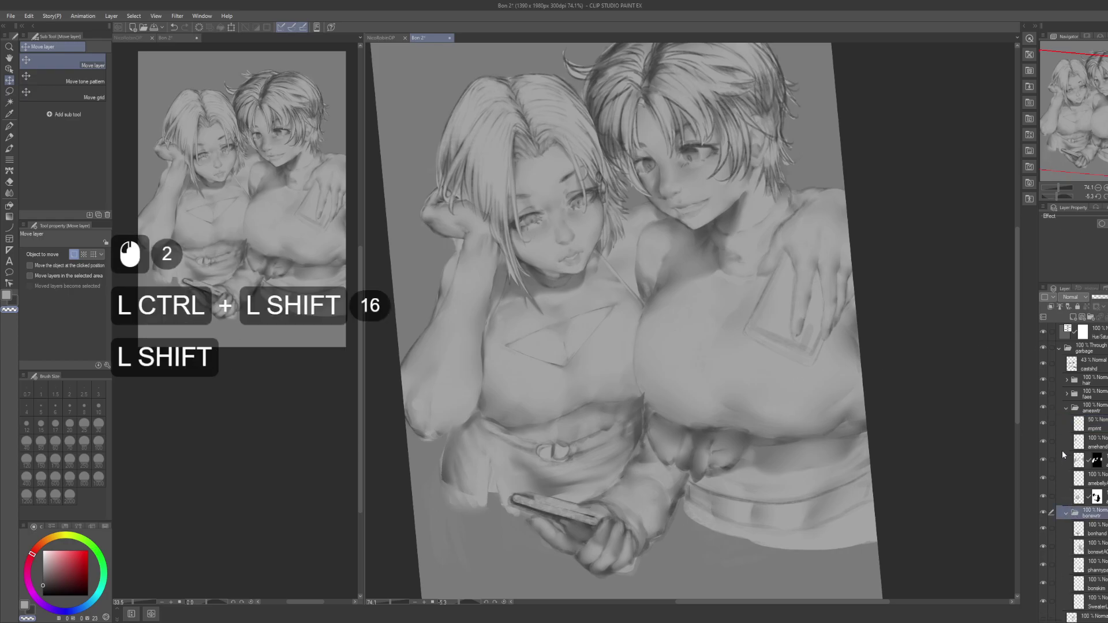
click(1100, 512)
key(ctrl+shift+n)
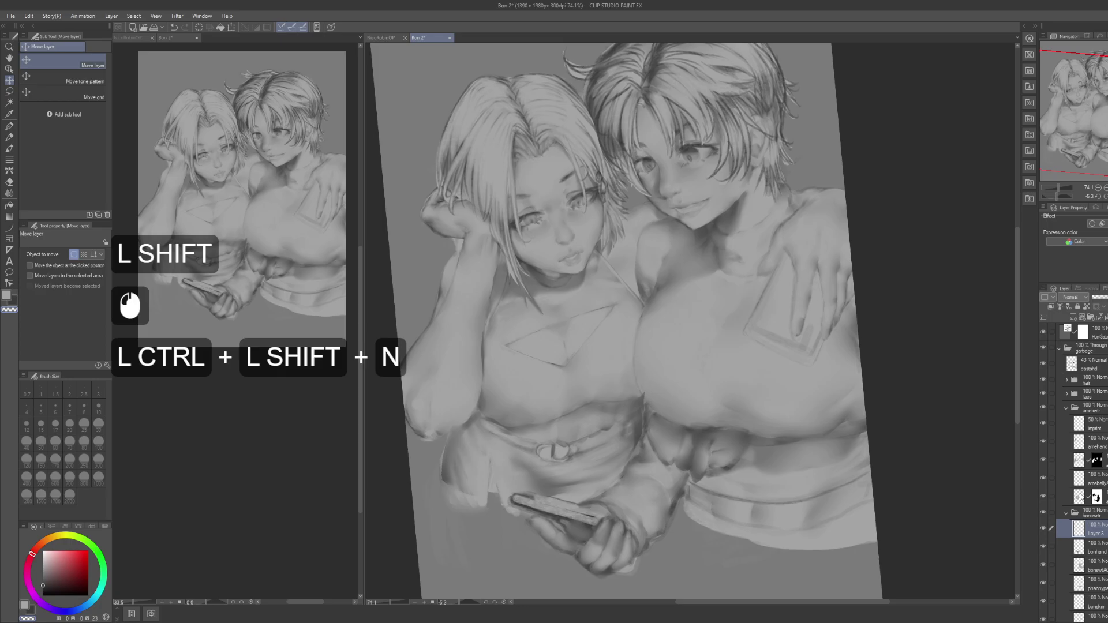
key(F2)
text(imprint)
key(Return)
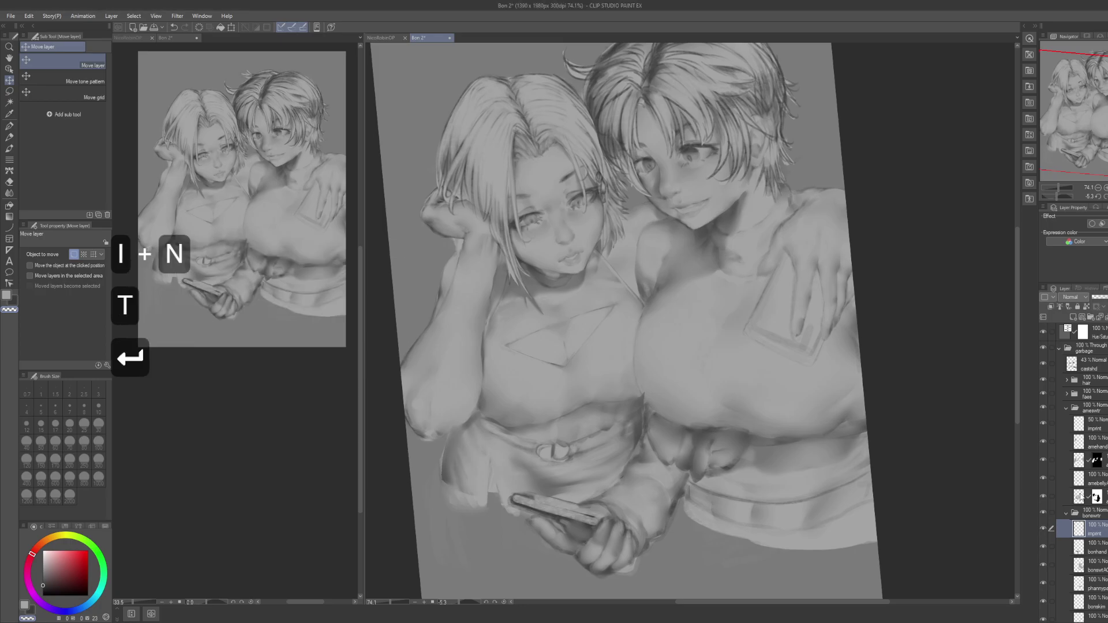
Step: Paint a dark diagonal pen stroke down the right figure's top, starting just below the shoulder nearest the left figure
key(p)
click(740, 354)
key(ctrl+z)
key(x)
click(805, 328)
key(ctrl+z)
drag(768, 336, 646, 346)
alt+click(713, 349)
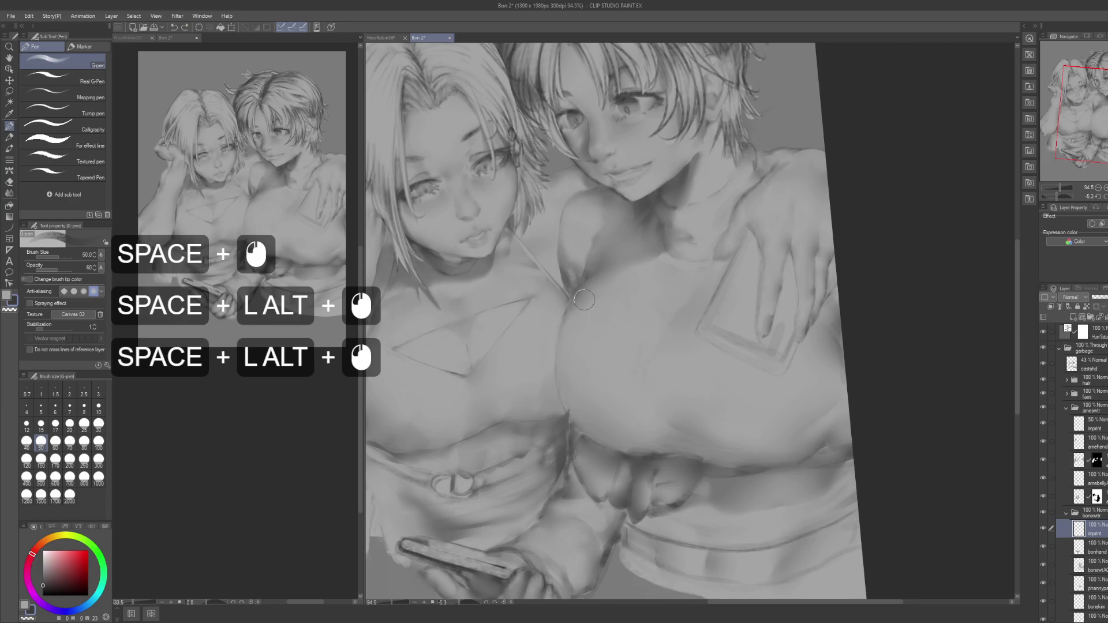
drag(584, 301, 611, 369)
key(ctrl+z)
drag(574, 306, 622, 393)
drag(579, 312, 622, 392)
drag(579, 311, 623, 395)
drag(604, 357, 605, 364)
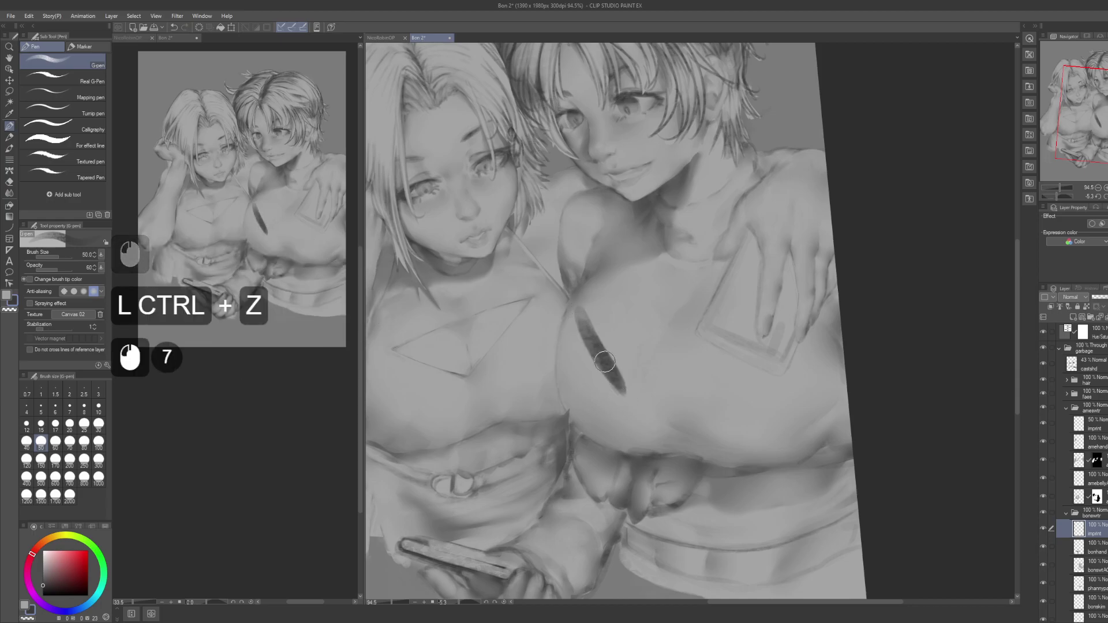
Step: Extend the lower end of the diagonal stroke with a short dark hook curving back toward the left figure
drag(633, 408, 627, 400)
click(627, 402)
click(627, 404)
click(628, 406)
click(628, 407)
click(628, 409)
click(627, 412)
click(620, 416)
click(614, 418)
click(610, 422)
click(604, 425)
Step: Paint dark diagonal strokes on the right figure's top running down from both sides of the patch under the hand
key(space)
mouse_move(711, 367)
mouse_down()
mouse_move(681, 354)
mouse_move(654, 390)
mouse_move(702, 355)
mouse_move(664, 386)
mouse_up()
drag(676, 374, 653, 403)
drag(780, 350, 795, 367)
drag(782, 345, 810, 394)
drag(782, 346, 811, 395)
drag(695, 355, 649, 407)
drag(676, 375, 648, 413)
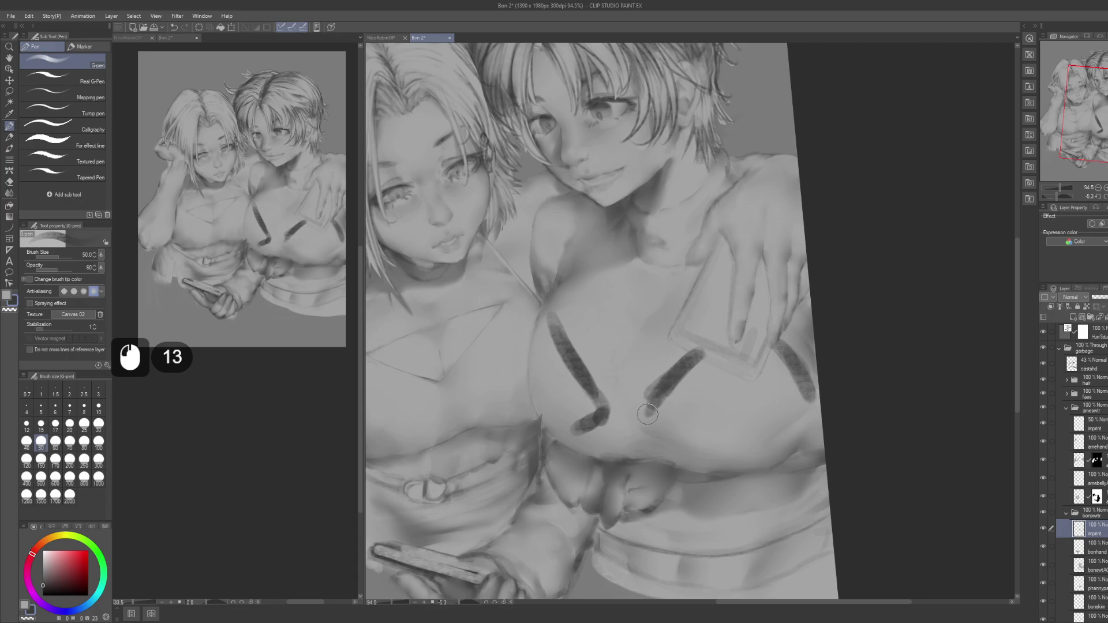
Step: Darken the outer stroke on the right figure's top and add short dark hooks at the lower ends of both strokes beside the patch
drag(779, 345, 809, 393)
drag(782, 350, 799, 381)
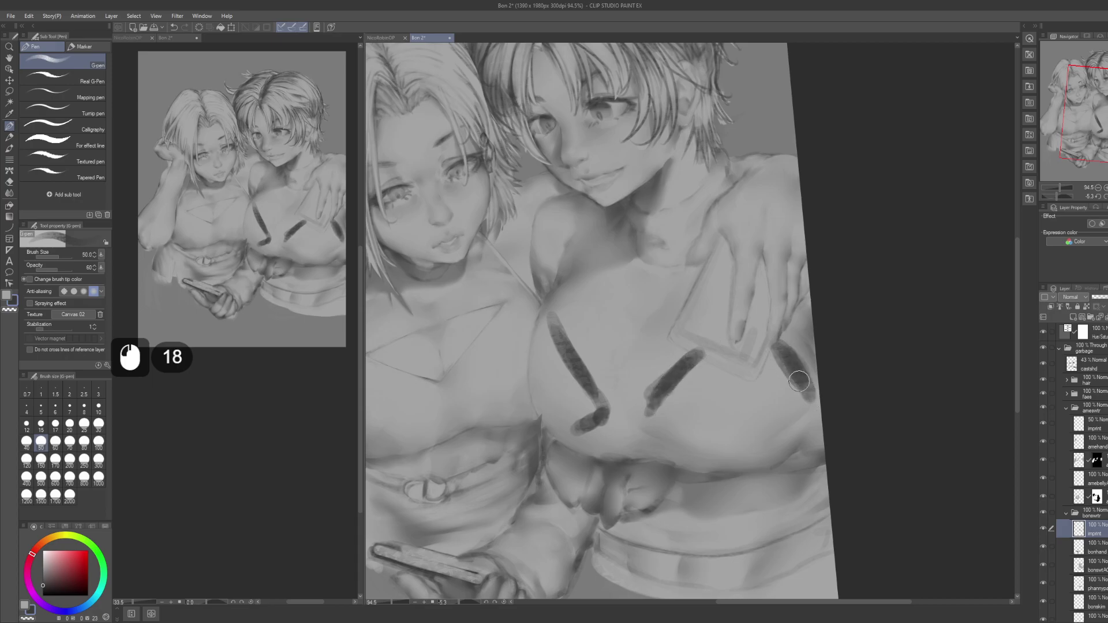
drag(649, 406, 673, 439)
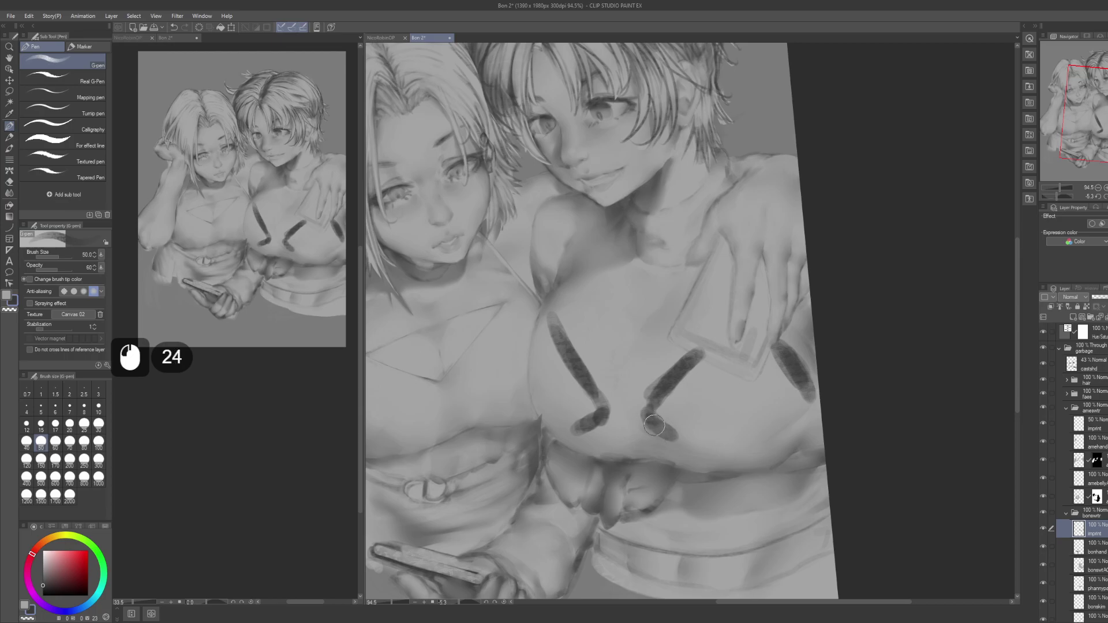
drag(808, 387, 795, 417)
mouse_move(810, 391)
mouse_down()
mouse_move(796, 420)
mouse_move(802, 413)
mouse_up()
drag(815, 392, 797, 425)
drag(808, 407, 793, 420)
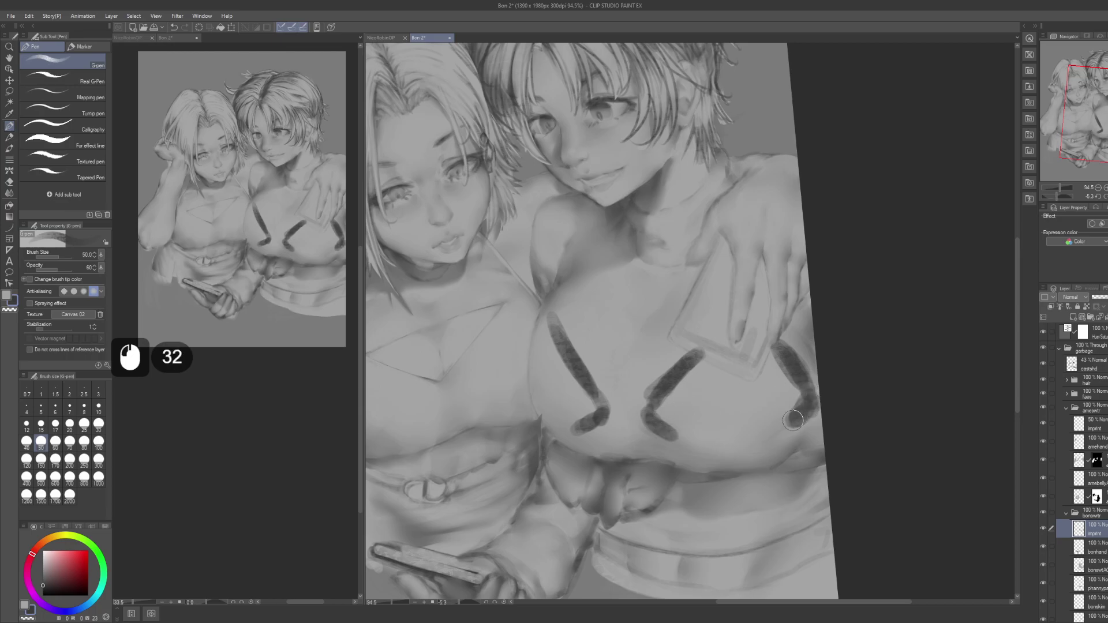
Step: Blur both hooked strokes under the patch into soft shading with the Blur tool at brush size 120
key(j)
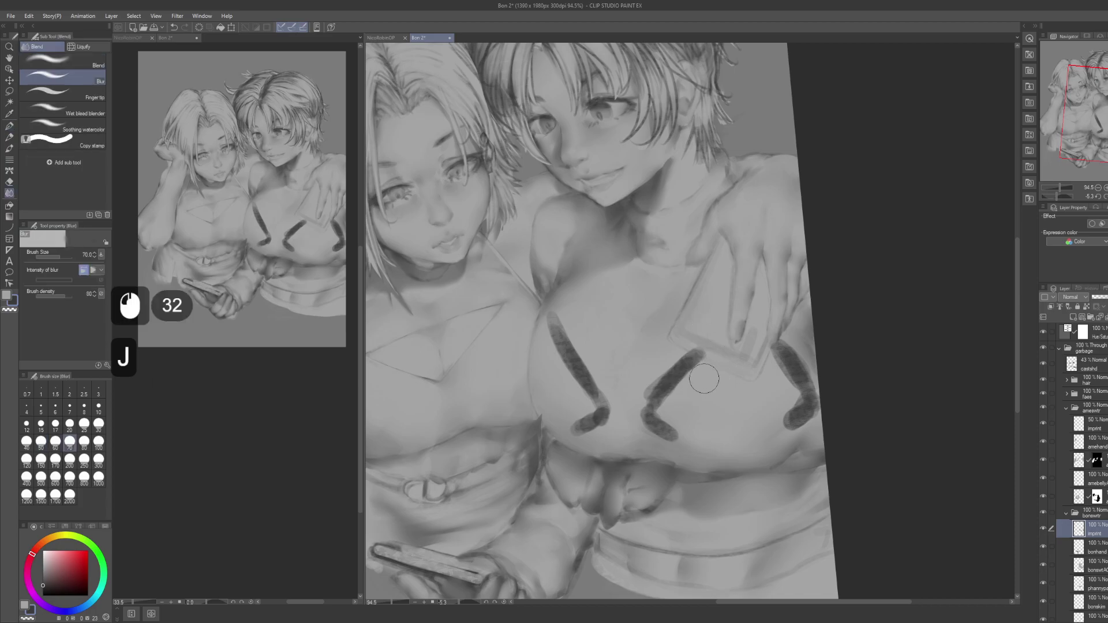
key(bracketright)
key(bracketright)
key(bracketright)
mouse_move(702, 378)
mouse_down()
mouse_move(687, 399)
mouse_move(706, 374)
mouse_move(677, 401)
mouse_move(701, 411)
mouse_move(677, 410)
mouse_move(711, 432)
mouse_up()
mouse_move(742, 392)
mouse_down()
mouse_move(743, 363)
mouse_move(757, 352)
mouse_move(784, 387)
mouse_move(742, 360)
mouse_move(783, 398)
mouse_move(767, 423)
mouse_move(794, 397)
mouse_move(771, 401)
mouse_move(769, 416)
mouse_move(790, 393)
mouse_move(762, 368)
mouse_move(654, 386)
mouse_move(640, 414)
mouse_move(661, 395)
mouse_move(637, 413)
mouse_move(664, 393)
mouse_move(640, 410)
mouse_move(647, 420)
mouse_move(653, 395)
mouse_up()
Step: Clear a lassoed area along the side of the blurred shading nearest the left figure, and blur the cut edge and the outermost shading
key(m)
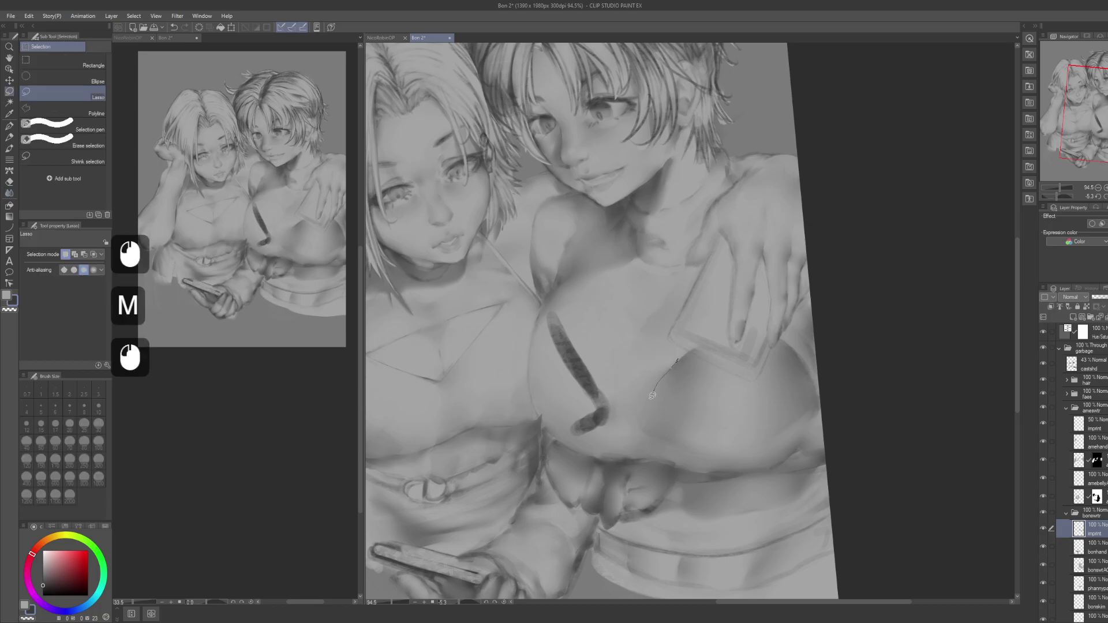
drag(635, 432, 660, 342)
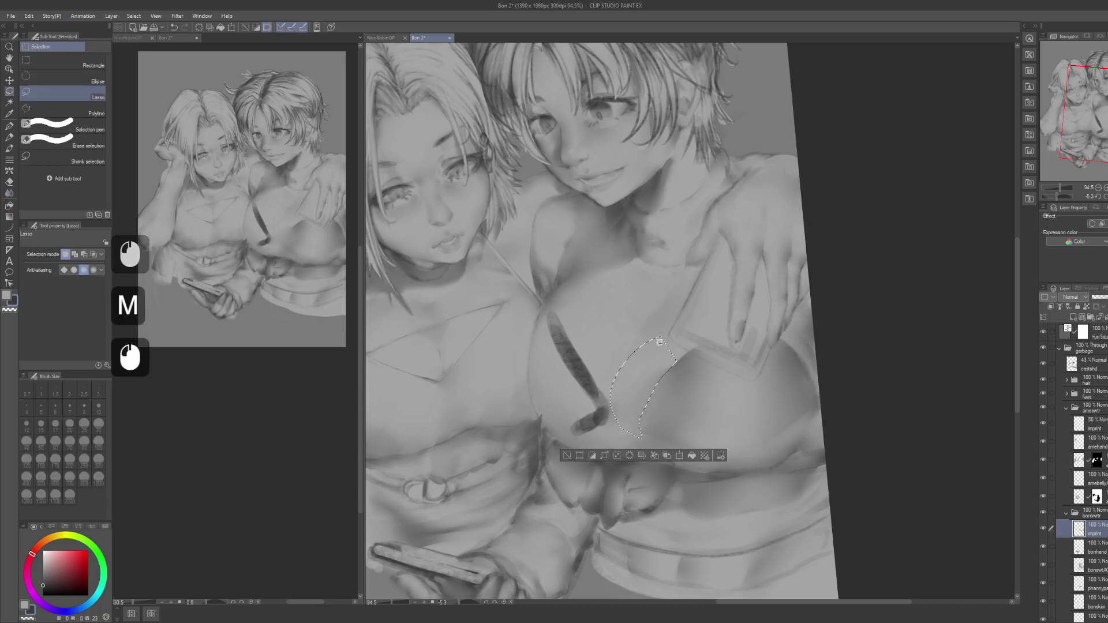
key(Delete)
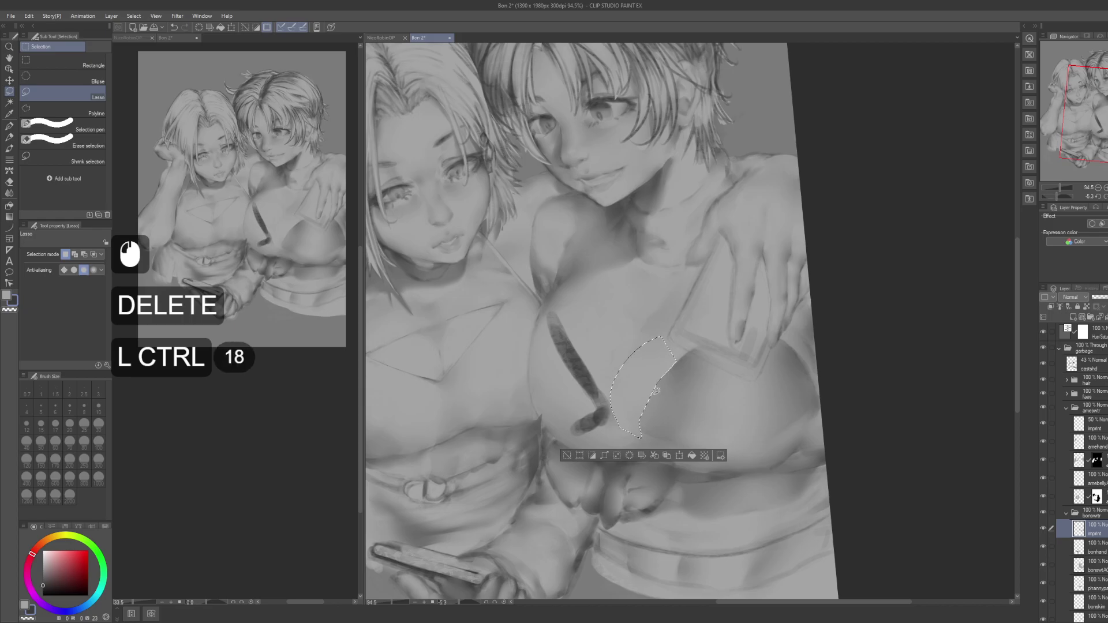
key(ctrl+d)
key(j)
click(658, 413)
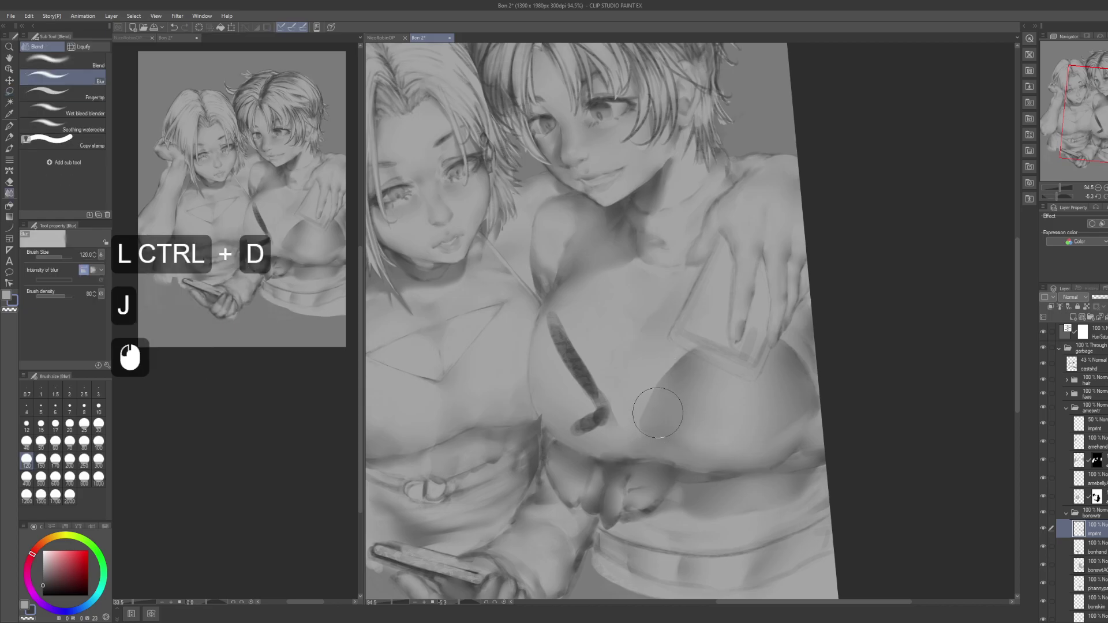
mouse_move(655, 415)
mouse_down()
mouse_move(673, 386)
mouse_move(659, 387)
mouse_move(692, 354)
mouse_move(693, 374)
mouse_move(719, 384)
mouse_up()
mouse_move(788, 355)
mouse_down()
mouse_move(773, 336)
mouse_move(796, 352)
mouse_up()
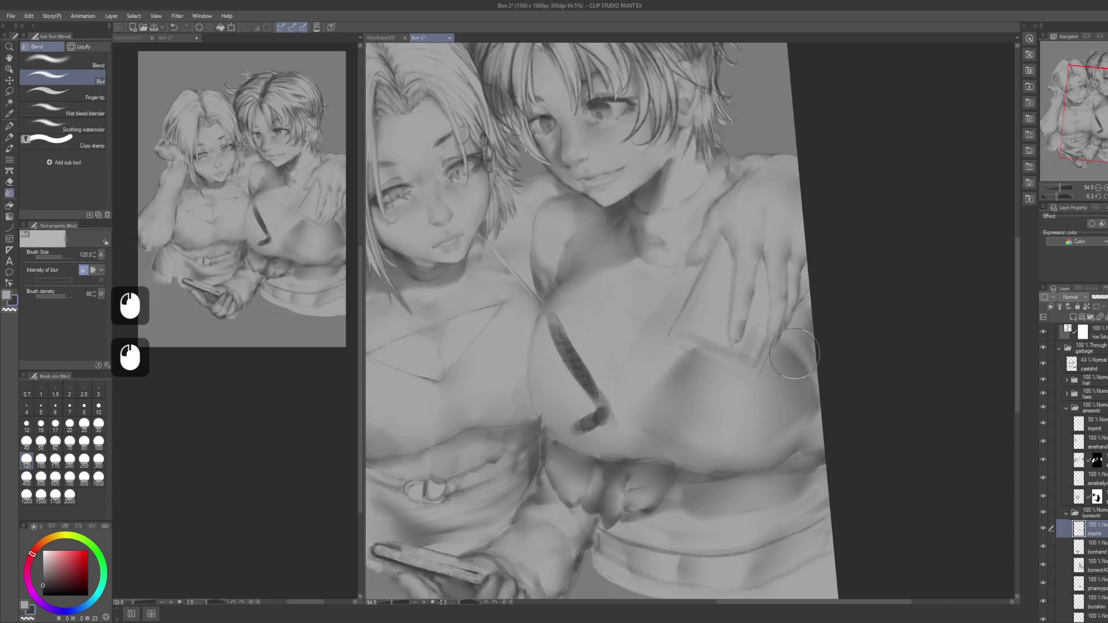
Step: Blur the remaining dark hooked stroke near the left figure into soft shading at brush size 120
key(space)
drag(716, 360, 776, 388)
click(618, 410)
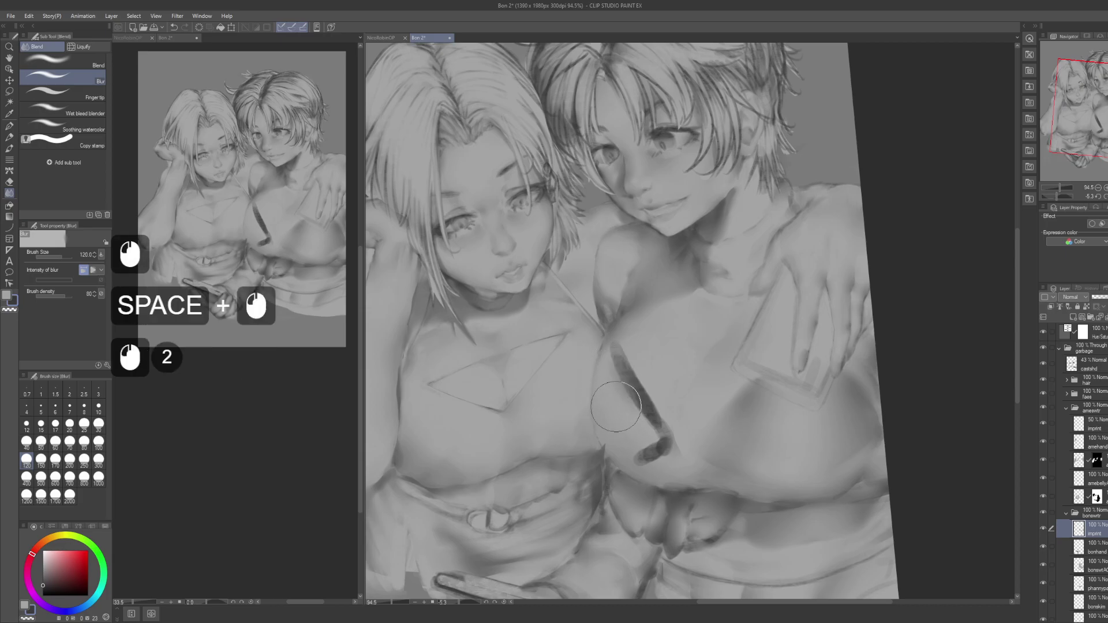
mouse_move(599, 373)
mouse_down()
mouse_move(639, 435)
mouse_move(621, 446)
mouse_move(644, 433)
mouse_up()
mouse_move(648, 430)
mouse_down()
mouse_move(666, 444)
mouse_move(631, 366)
mouse_up()
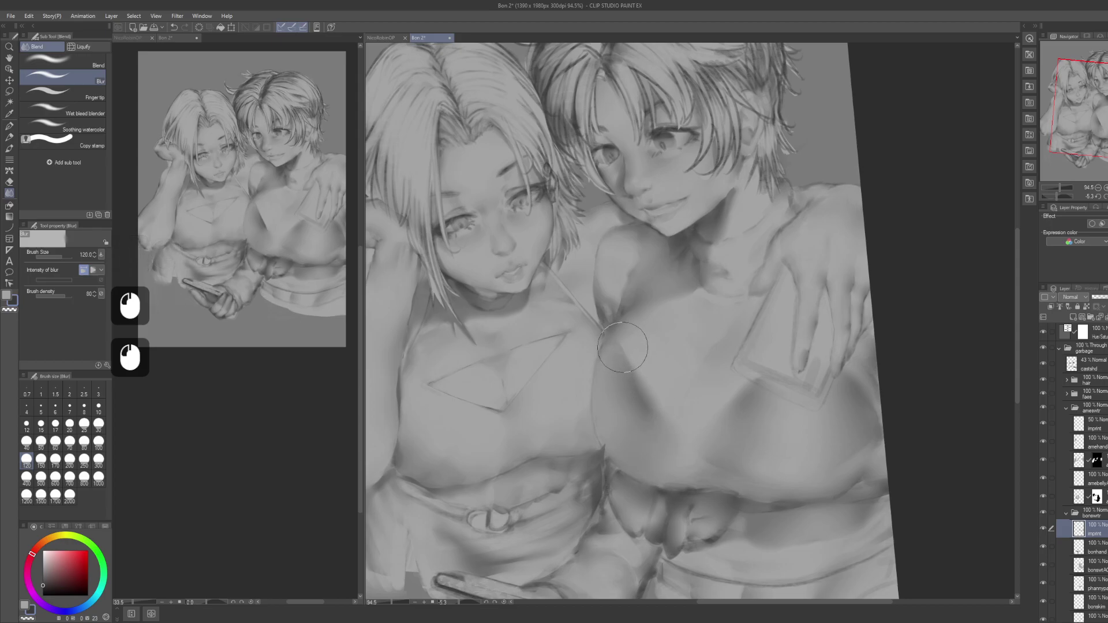
drag(652, 408, 604, 383)
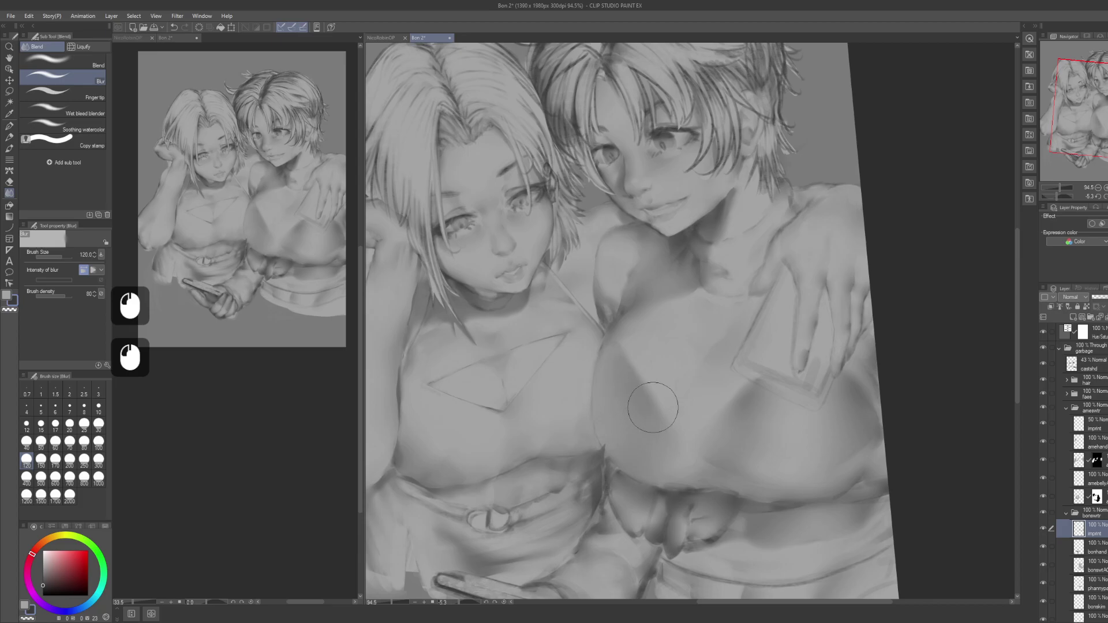
drag(667, 416, 670, 404)
drag(683, 474, 658, 416)
Step: Lasso and clear the blurred shading spilling toward the middle of the right figure's top, and soften the cut edge with Blur
key(space)
mouse_move(686, 450)
mouse_down()
mouse_move(711, 378)
mouse_move(676, 371)
mouse_move(620, 385)
mouse_up()
key(m)
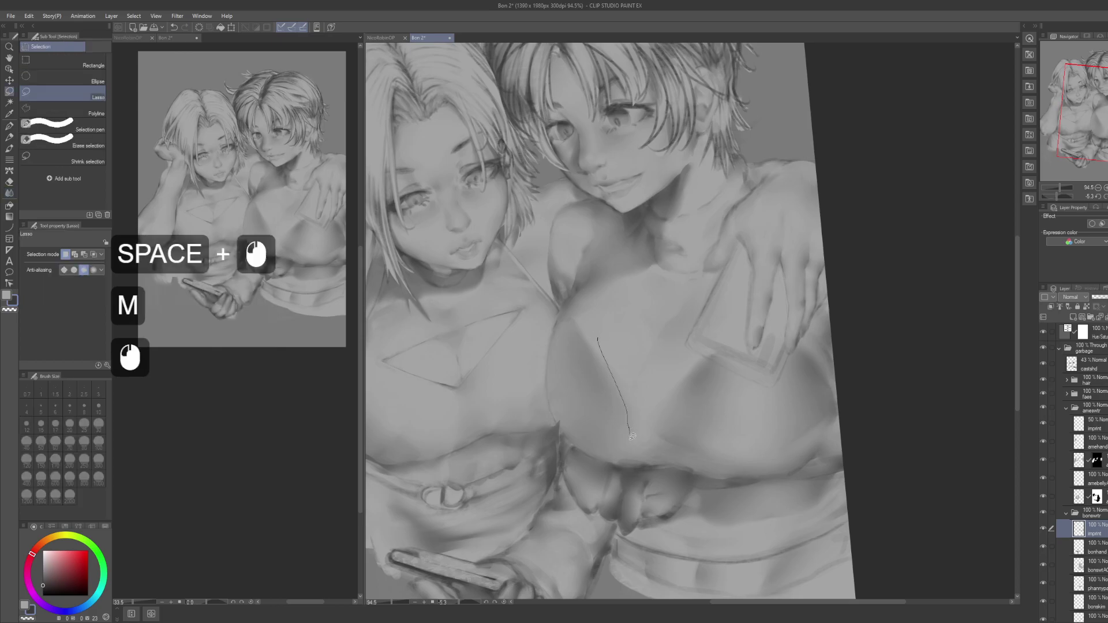
drag(641, 310, 600, 339)
key(Delete)
key(ctrl+d)
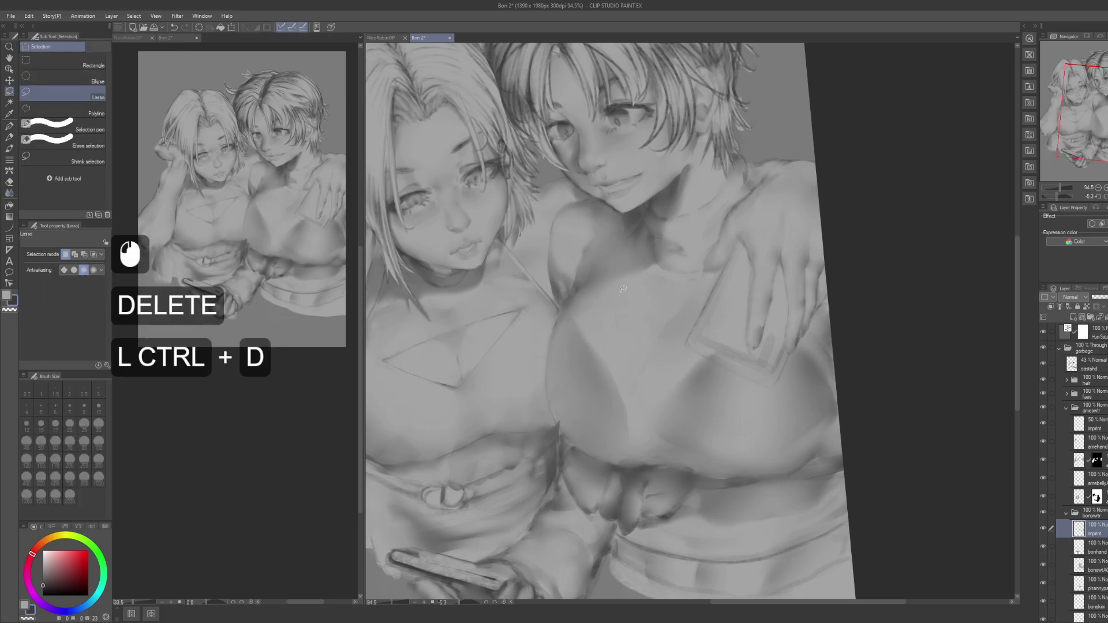
key(j)
drag(618, 418, 617, 416)
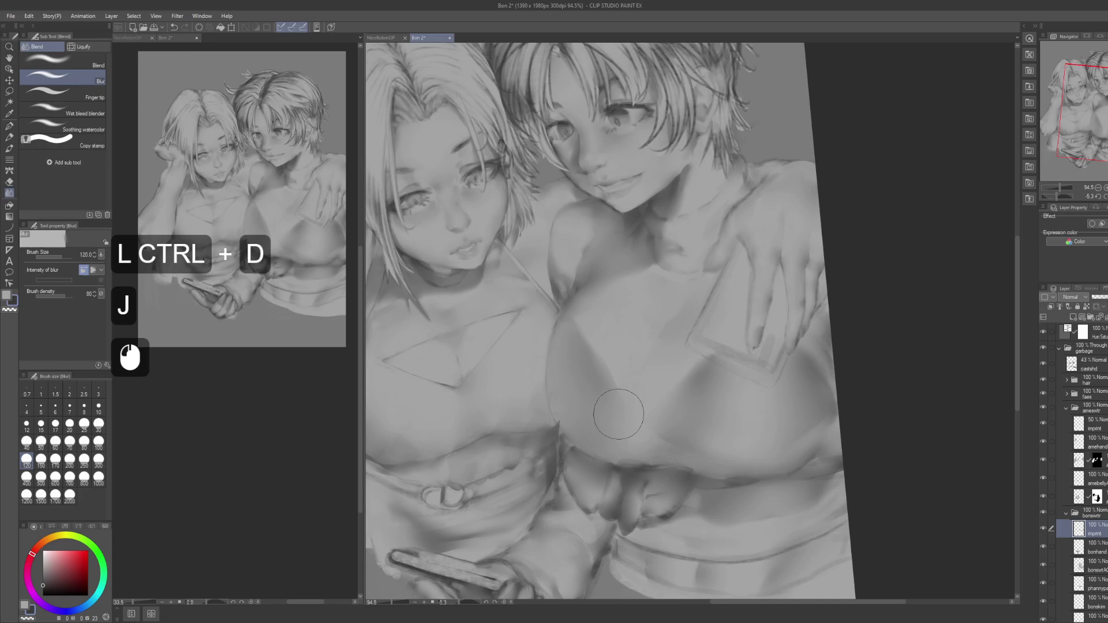
Step: Lasso and clear a curved sliver of shading running diagonally down from the right figure's shoulder nearest the left figure
drag(689, 408, 656, 421)
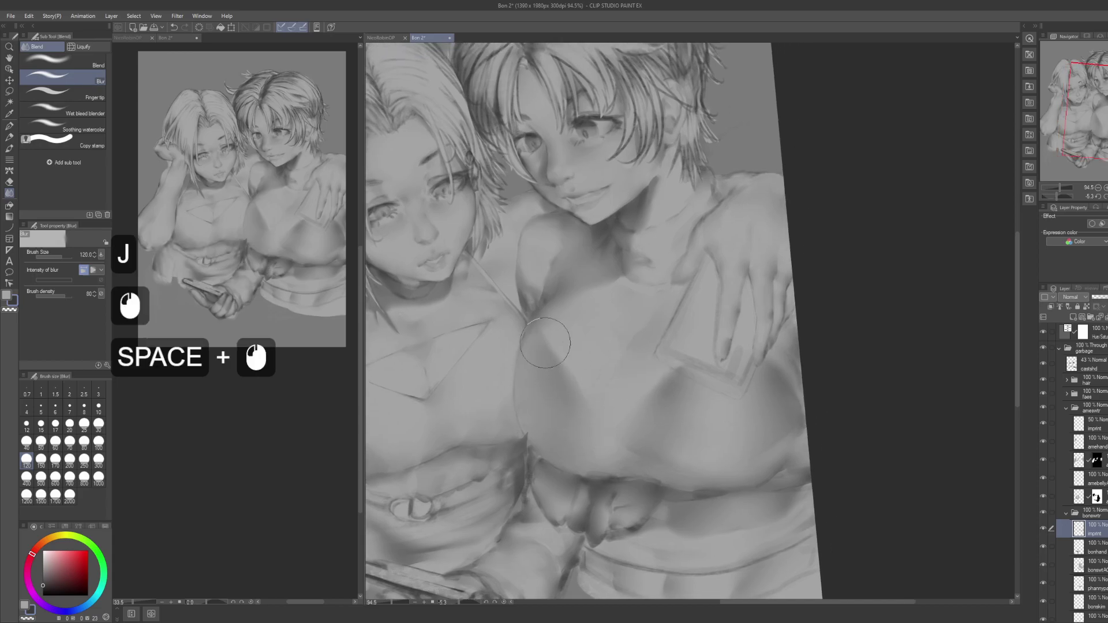
key(m)
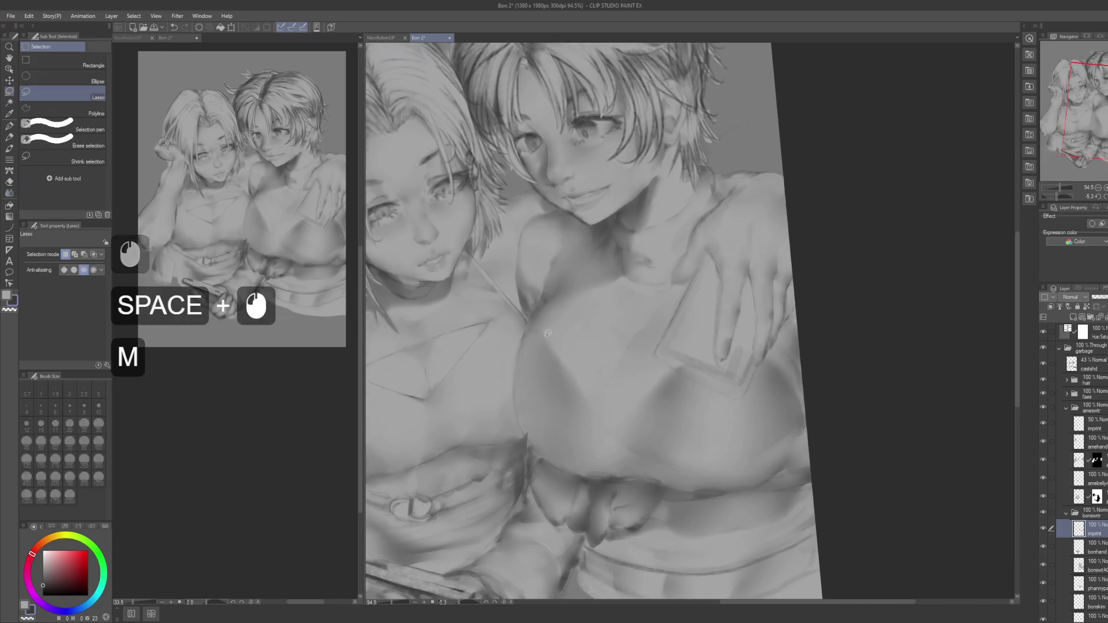
drag(540, 317, 598, 421)
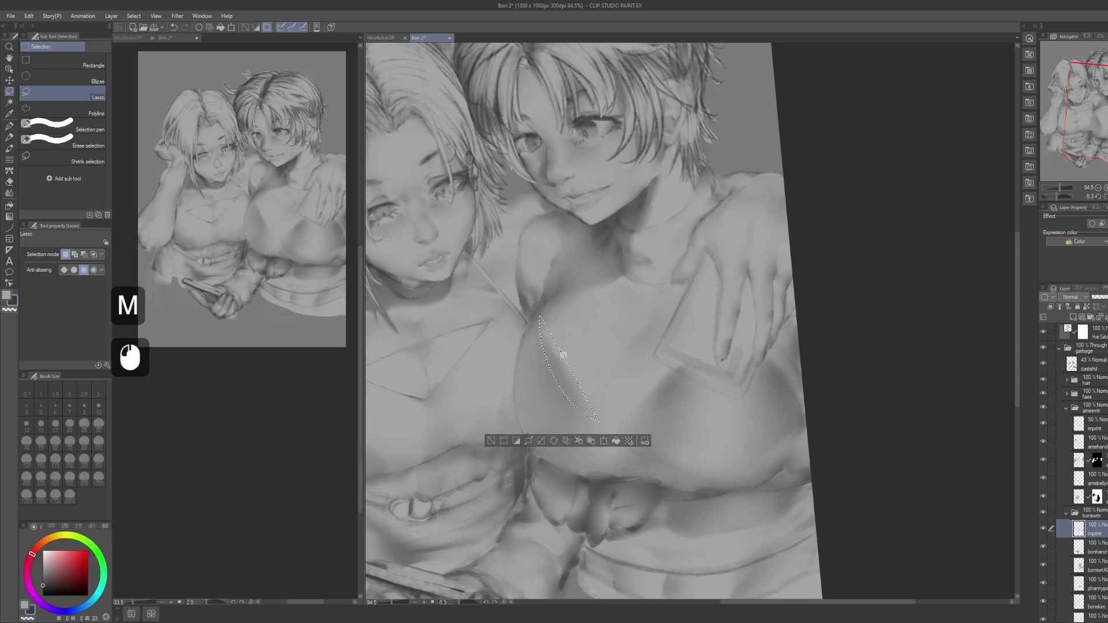
click(558, 345)
mouse_move(537, 313)
mouse_down()
mouse_move(612, 424)
mouse_move(539, 316)
mouse_up()
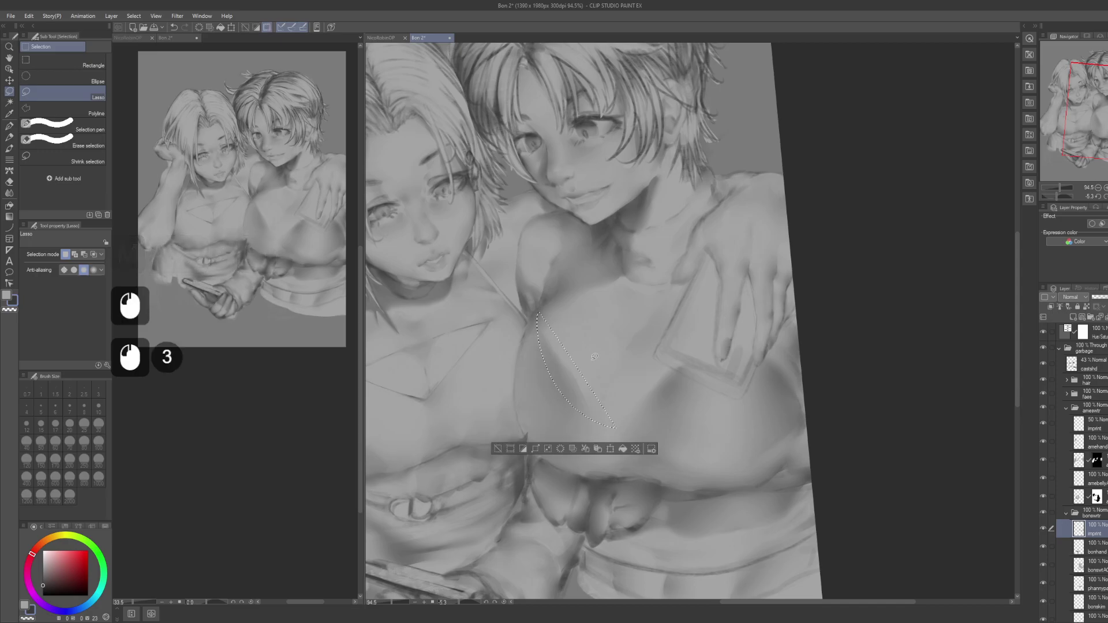
key(Delete)
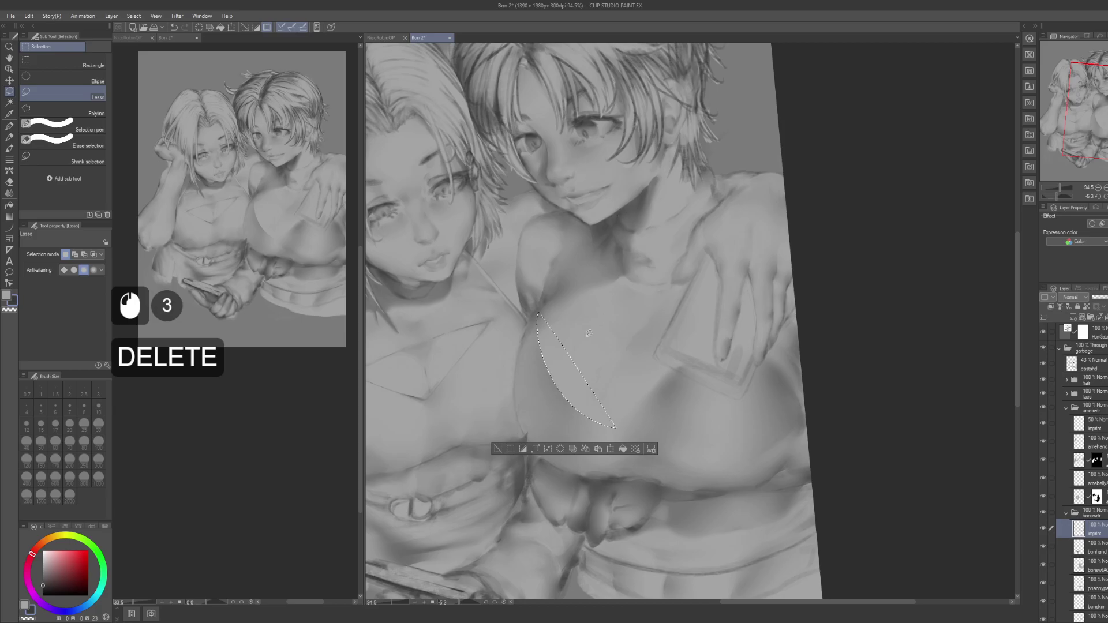
key(ctrl+d)
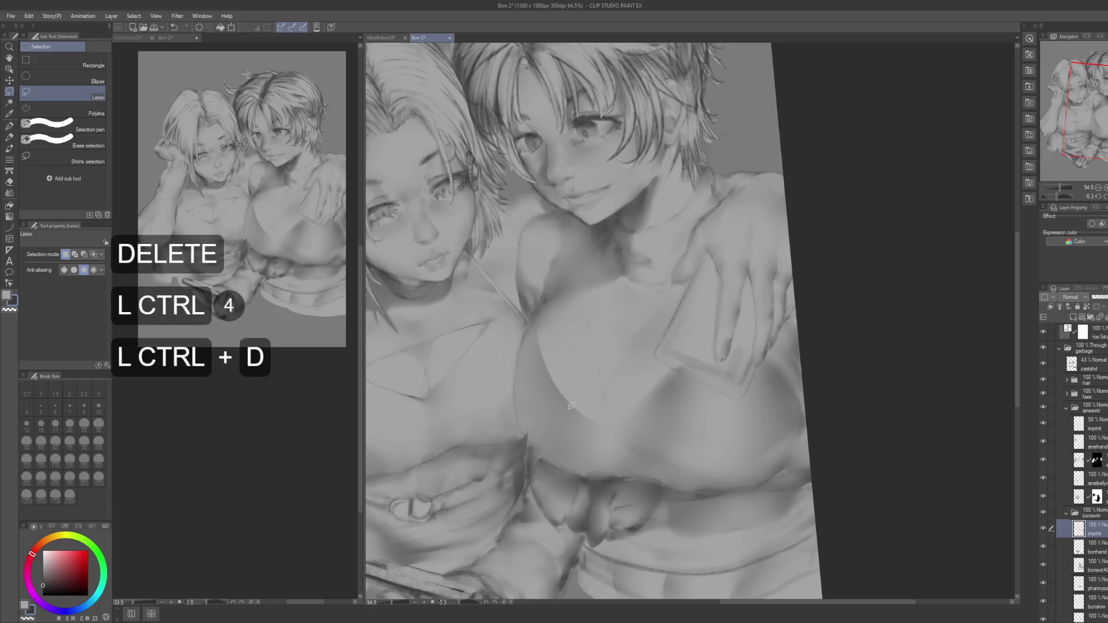
Step: Blur the curved cut edge and the surrounding imprint shading across the right figure's top until the transitions are soft
key(j)
mouse_move(580, 426)
mouse_down()
mouse_move(572, 410)
mouse_move(591, 443)
mouse_move(526, 339)
mouse_move(544, 376)
mouse_move(544, 365)
mouse_up()
drag(694, 389, 677, 400)
drag(554, 416, 549, 407)
drag(555, 409, 566, 409)
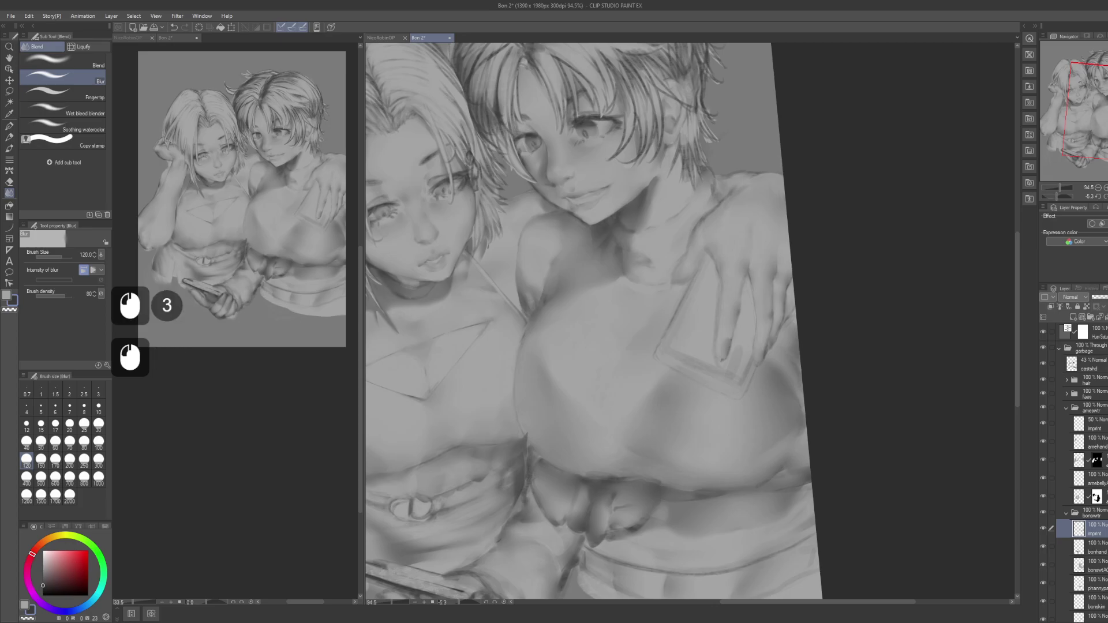
Step: Set the right figure's imprint layer opacity to 30% and save the document
key(KP_3)
key(KP_0)
key(KP_0)
key(KP_Enter)
drag(871, 412, 906, 433)
drag(914, 398, 895, 405)
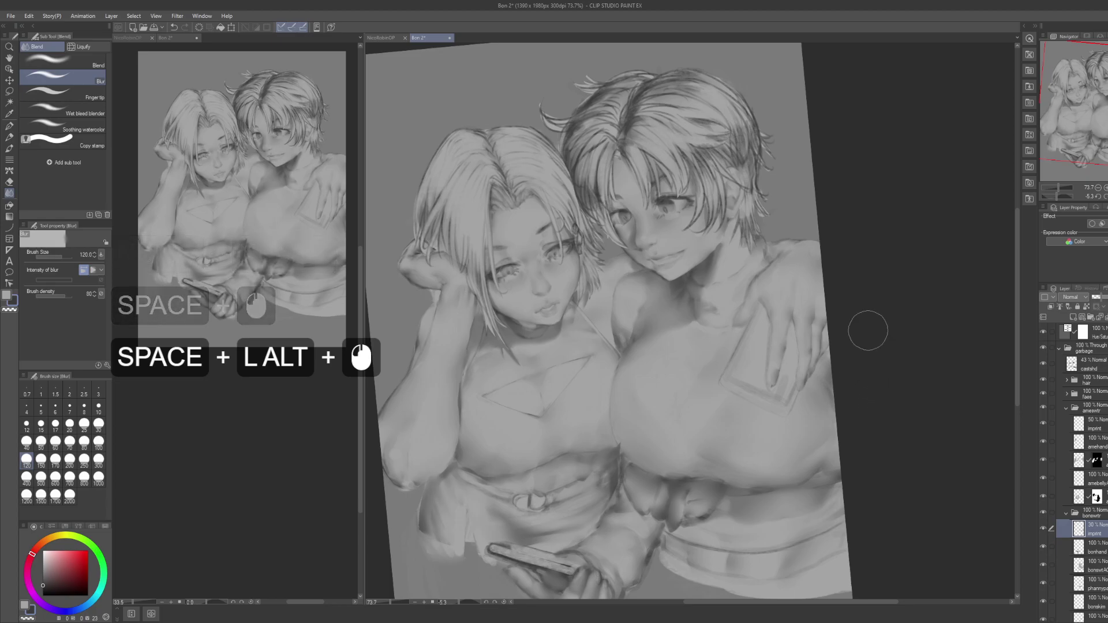
key(ctrl+s)
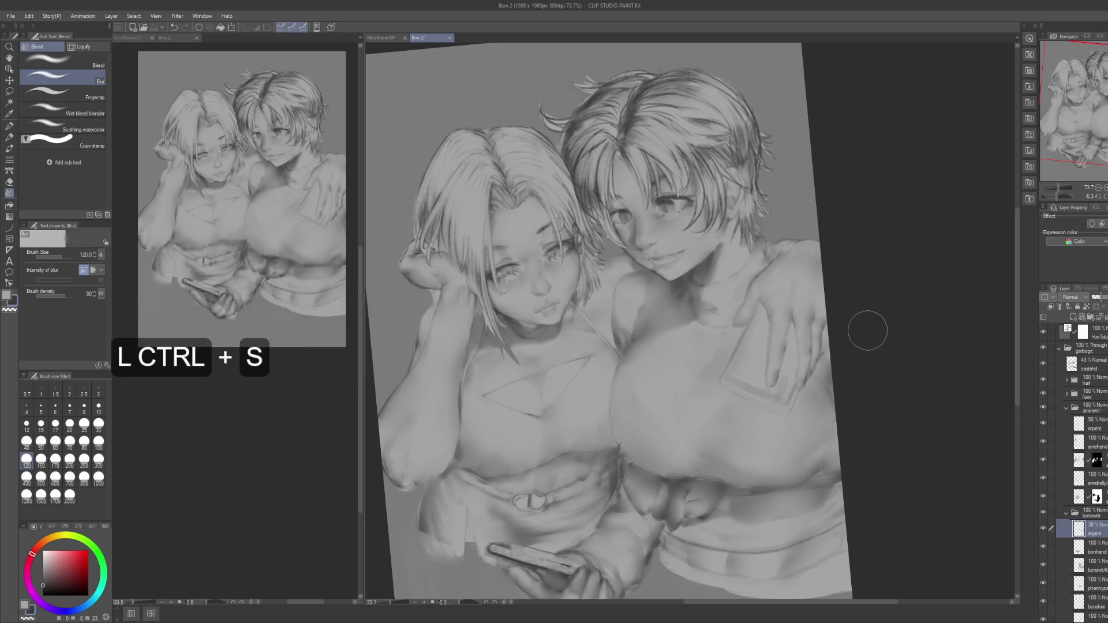
drag(890, 403, 896, 385)
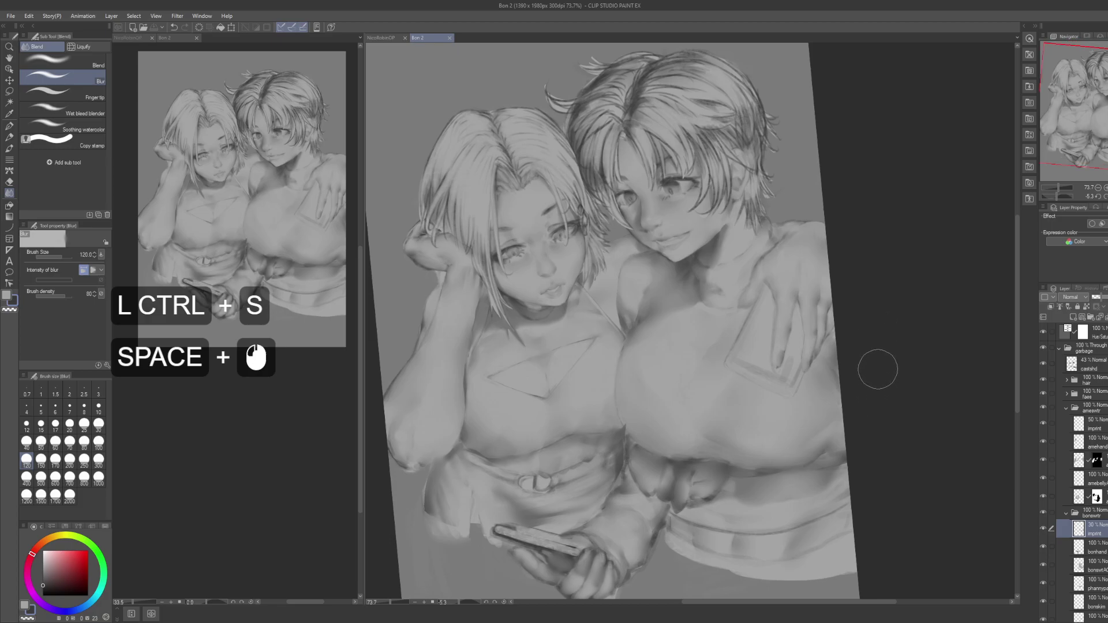
drag(888, 445, 882, 347)
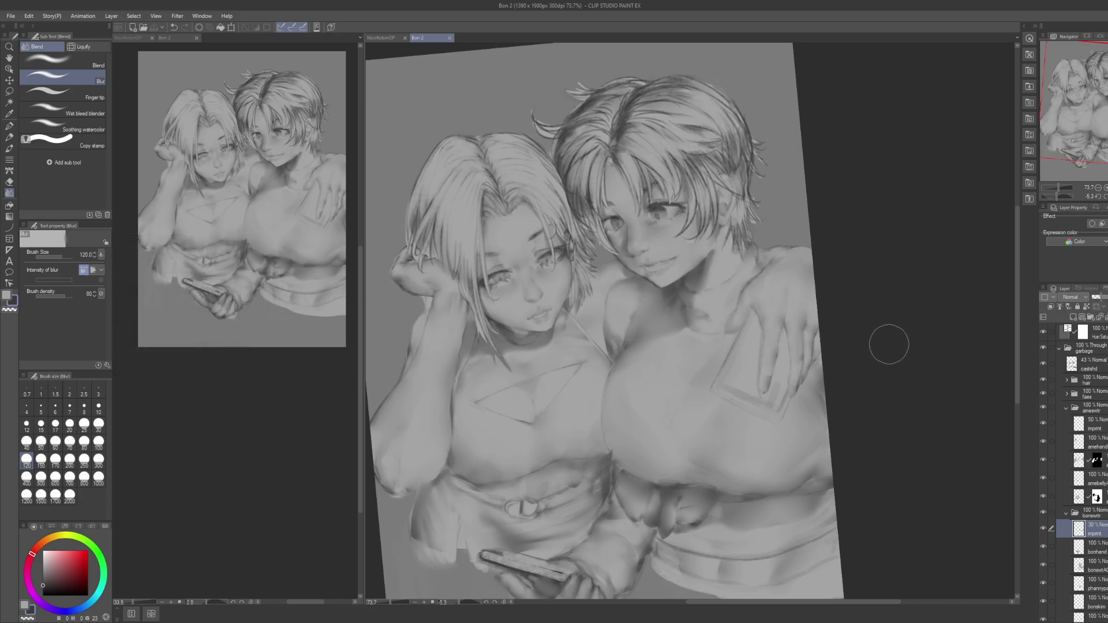
Step: Collapse both figures' clothing folders and the garbage folder that contains them
click(1066, 515)
click(1065, 515)
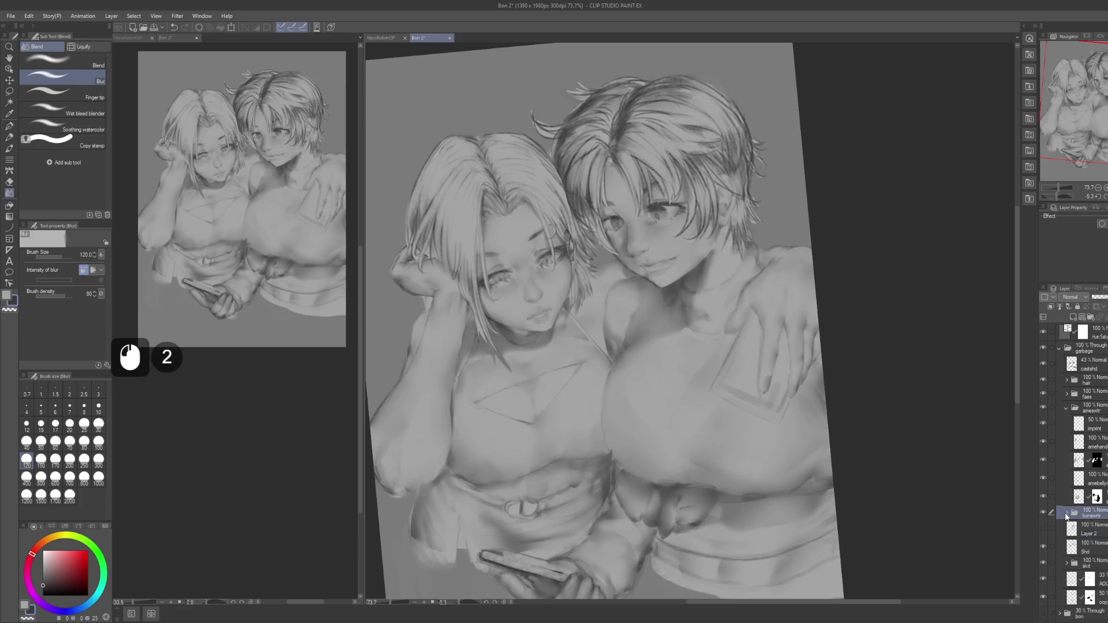
click(1067, 408)
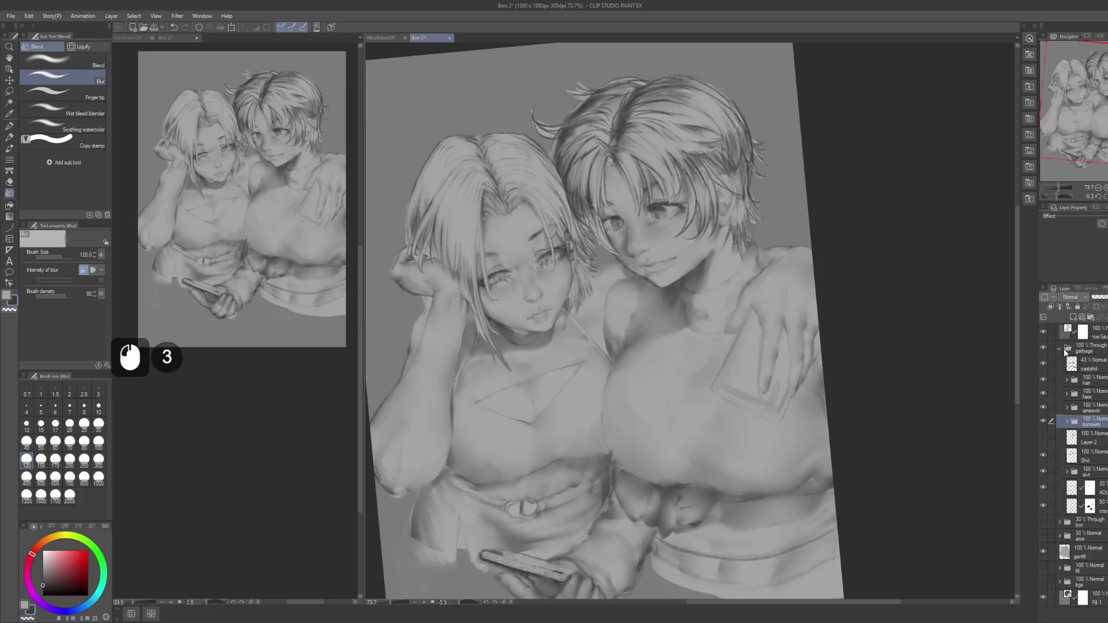
click(1065, 351)
Step: Compare the picture with and without the Hue/Saturation correction layer, and reset the canvas rotation to 0
click(1044, 331)
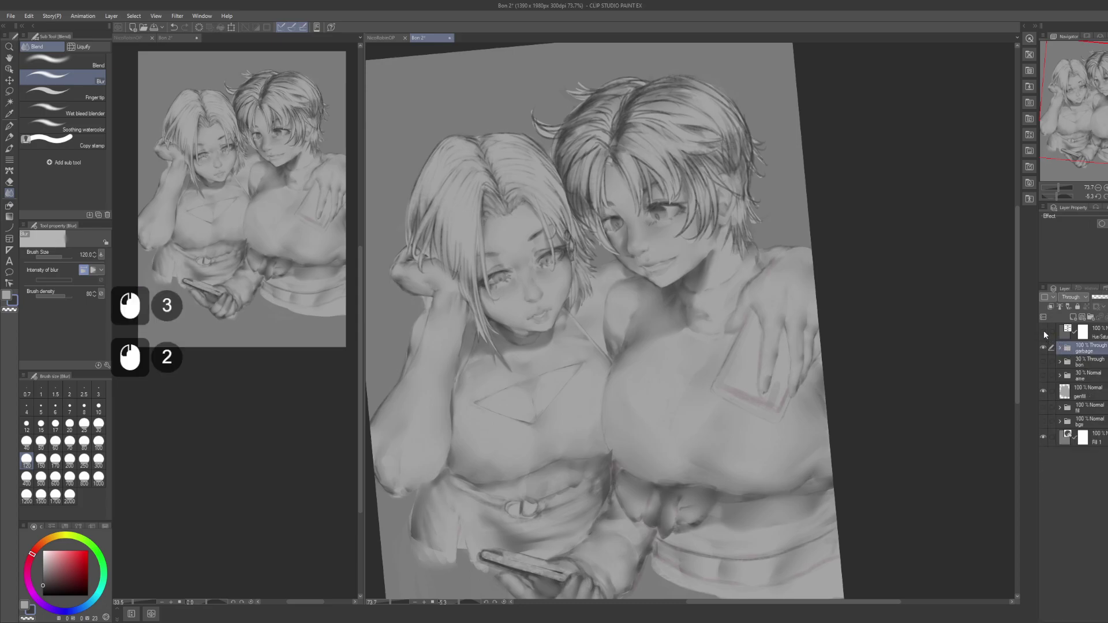
click(1043, 331)
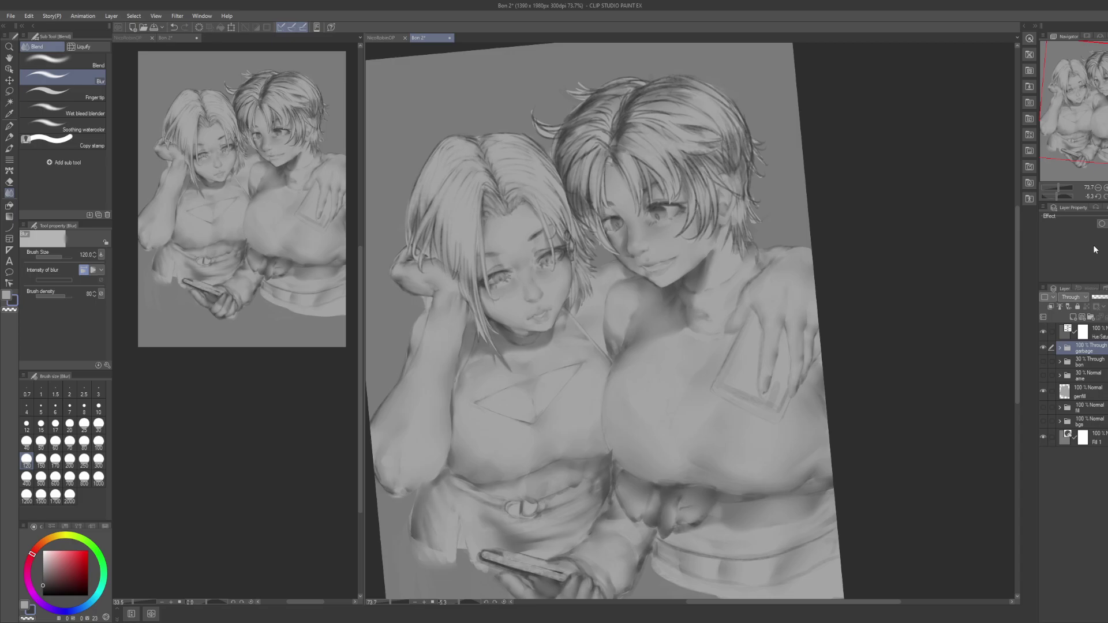
click(503, 603)
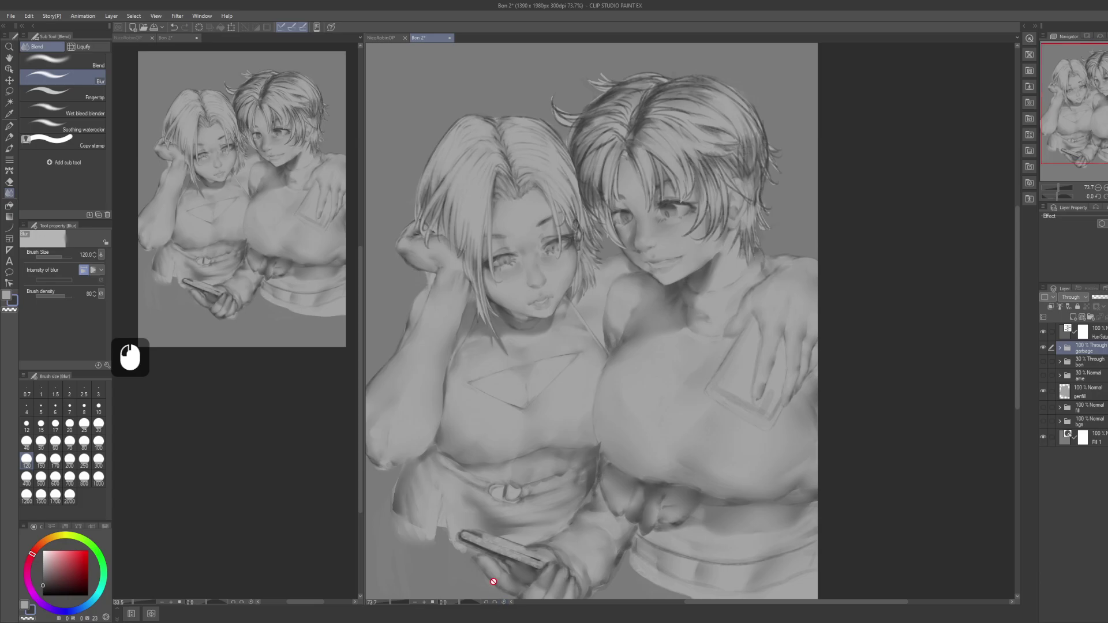
drag(782, 358, 797, 374)
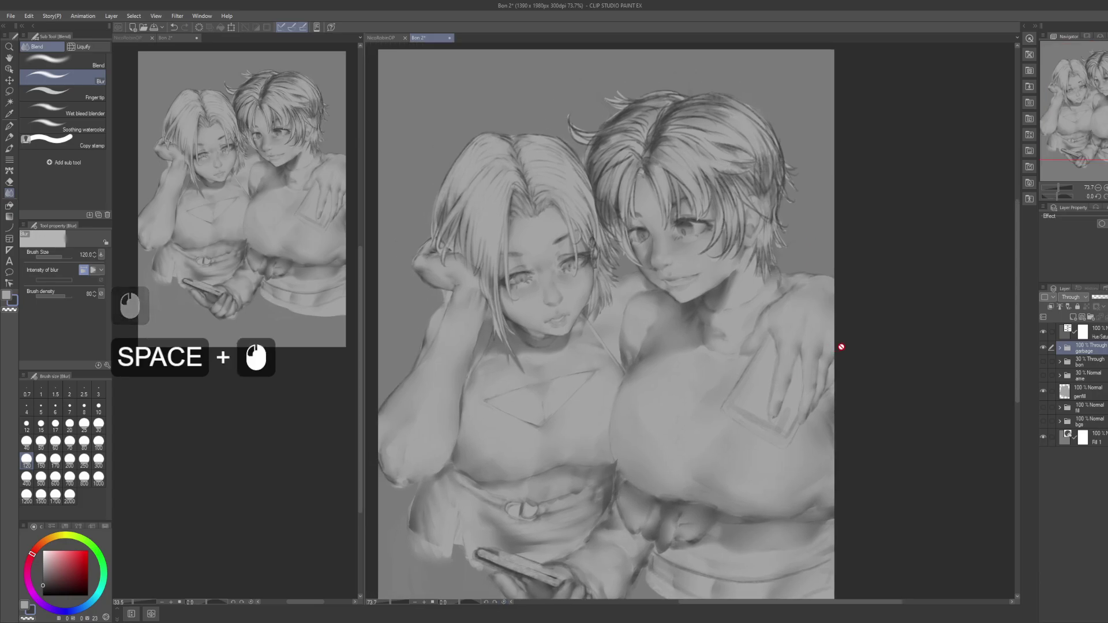
Step: Show the bon and ame folders over the painting for comparison and hide both again
click(1079, 363)
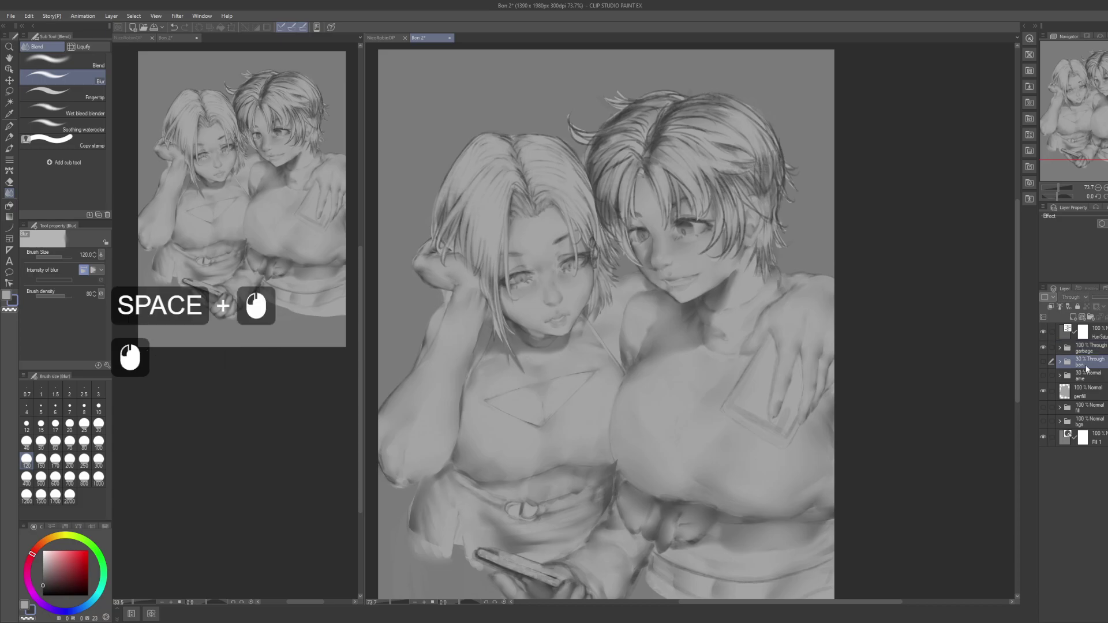
click(1043, 362)
click(1043, 375)
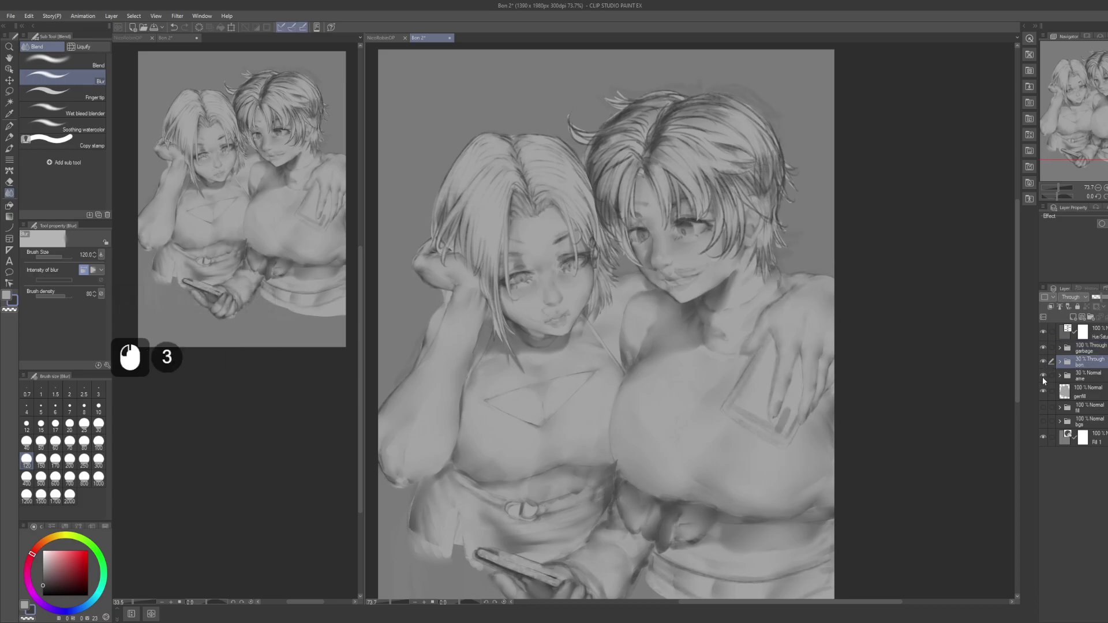
click(1043, 376)
click(1043, 361)
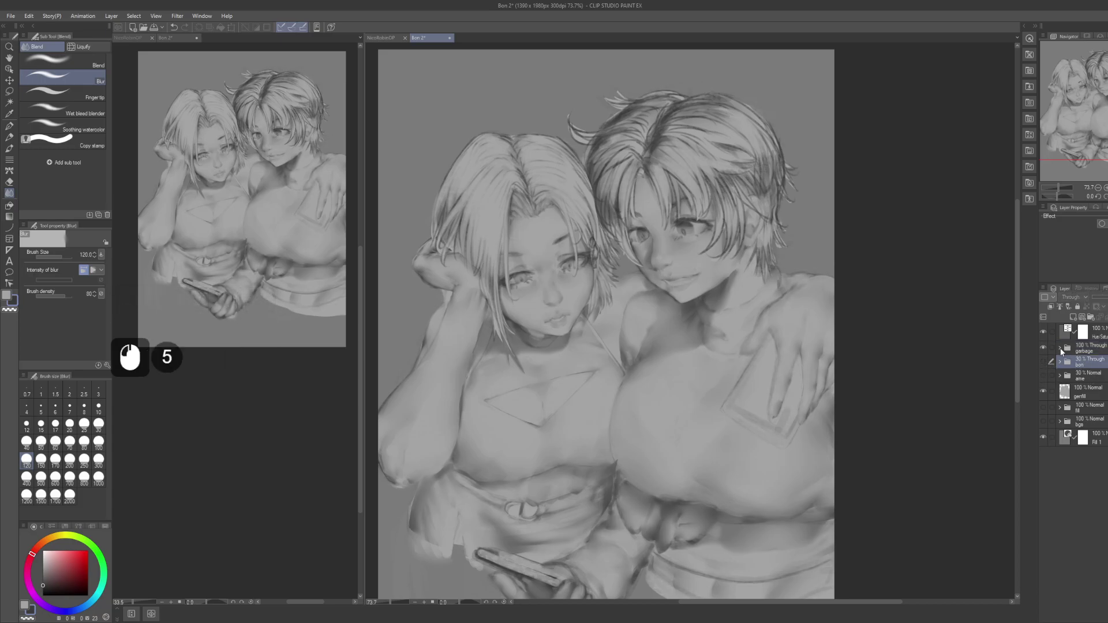
Step: Expand the garbage folder and the face folder inside it, and select the mouth2 layer
click(1060, 349)
click(1092, 367)
click(1090, 382)
click(1086, 397)
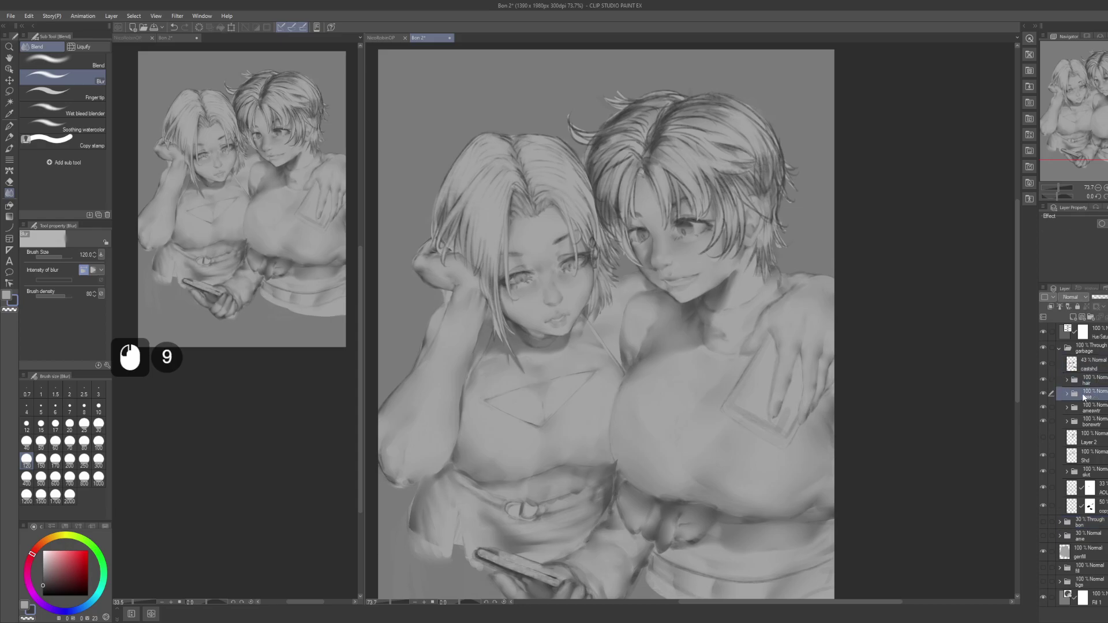
click(1067, 395)
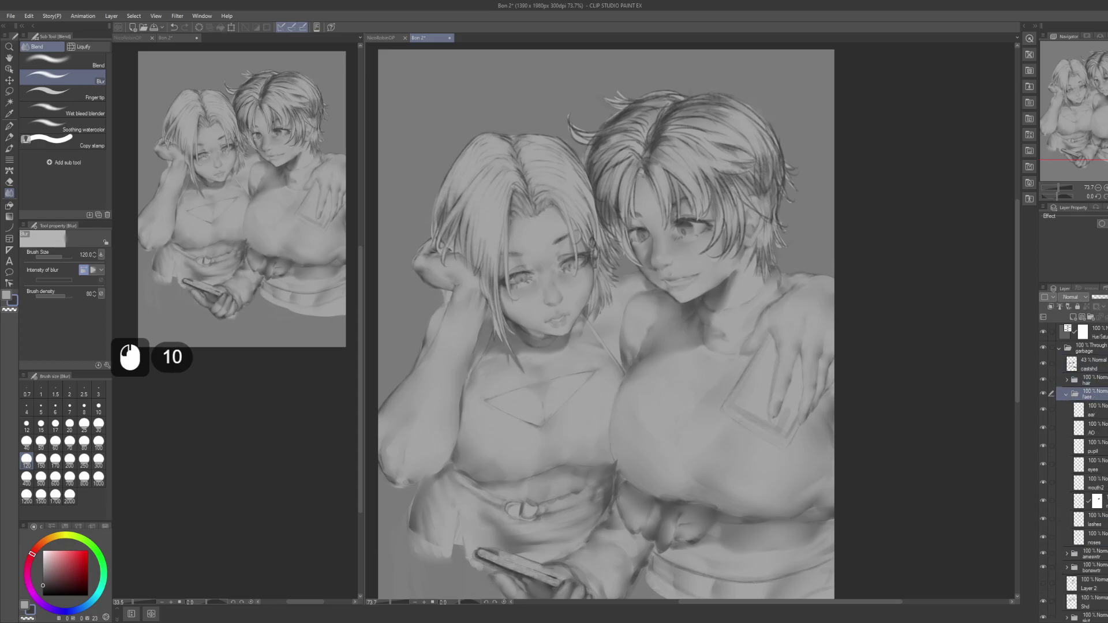
click(1087, 482)
Step: Paint a small dark vertical mark on the left figure's cheek beside the hair with the G-pen at size 8, undoing a stray stroke
drag(631, 361, 702, 388)
mouse_move(569, 295)
mouse_down()
mouse_move(634, 341)
mouse_move(612, 375)
mouse_up()
key(p)
key(ctrl+z)
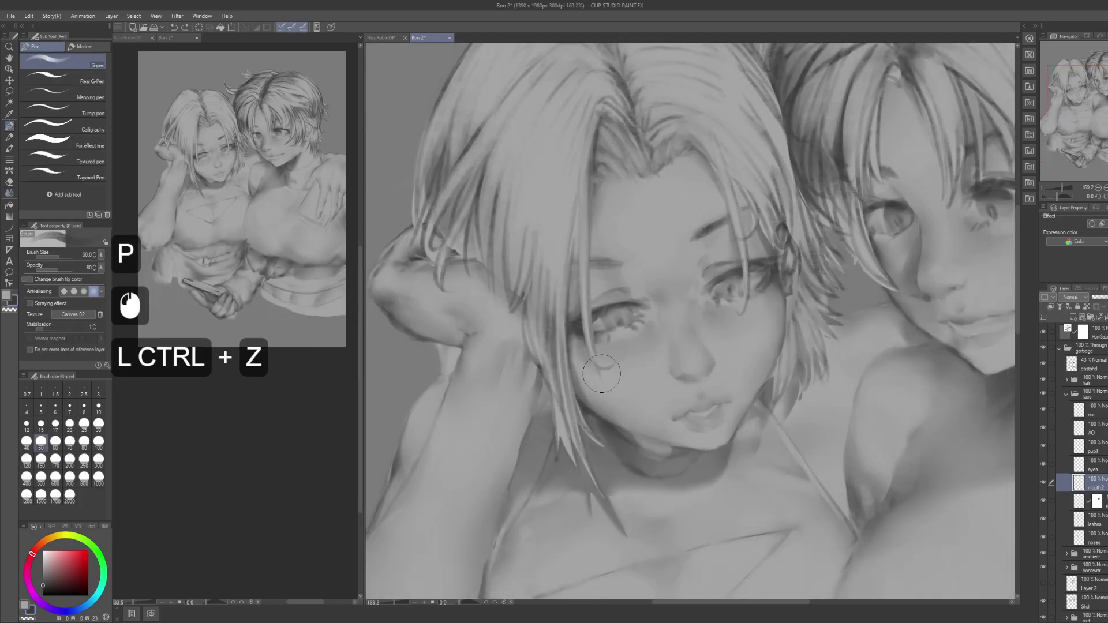
key(bracketleft)
key(bracketleft)
key(bracketleft)
key(bracketleft)
key(bracketleft)
key(bracketleft)
key(bracketleft)
key(bracketleft)
key(bracketleft)
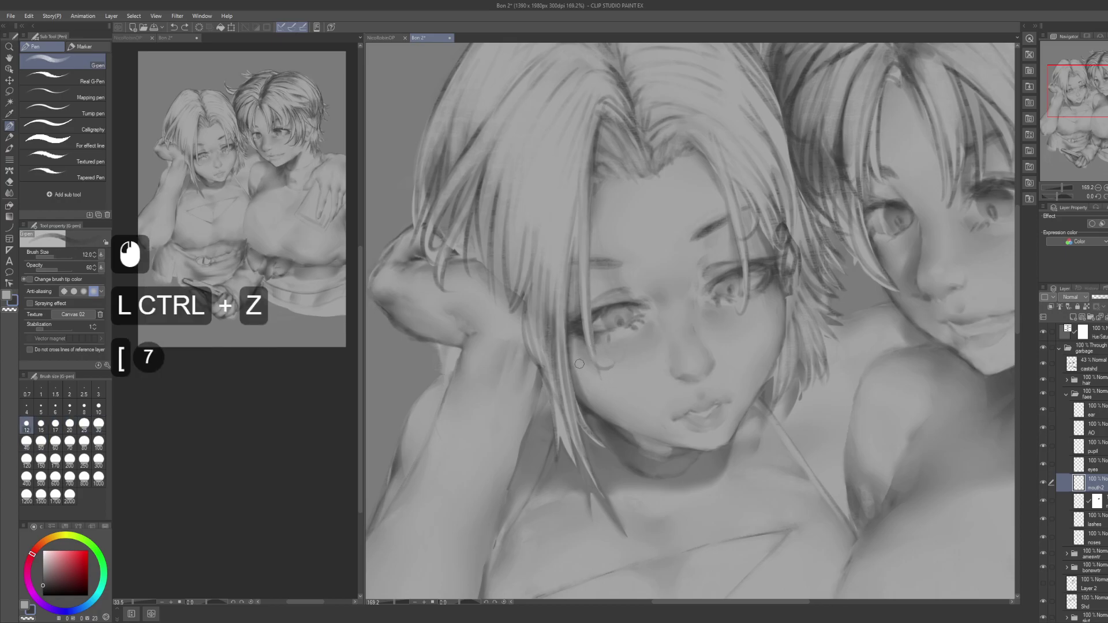
click(583, 356)
click(582, 356)
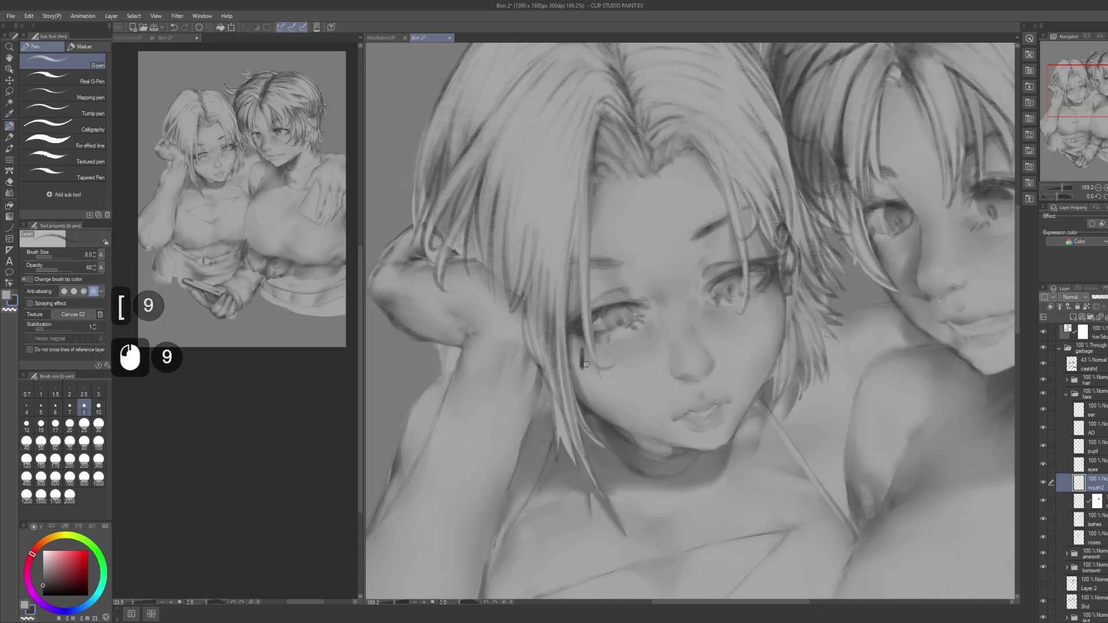
click(586, 365)
click(585, 366)
click(585, 368)
click(584, 370)
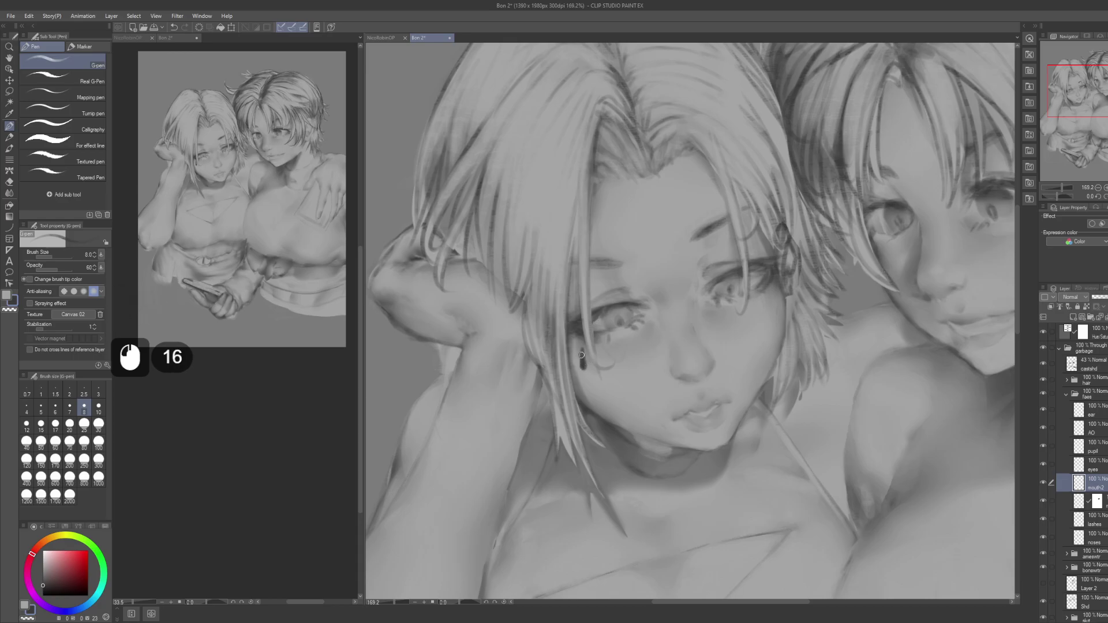
scroll(290, 340, down, 3)
scroll(290, 339, up, 4)
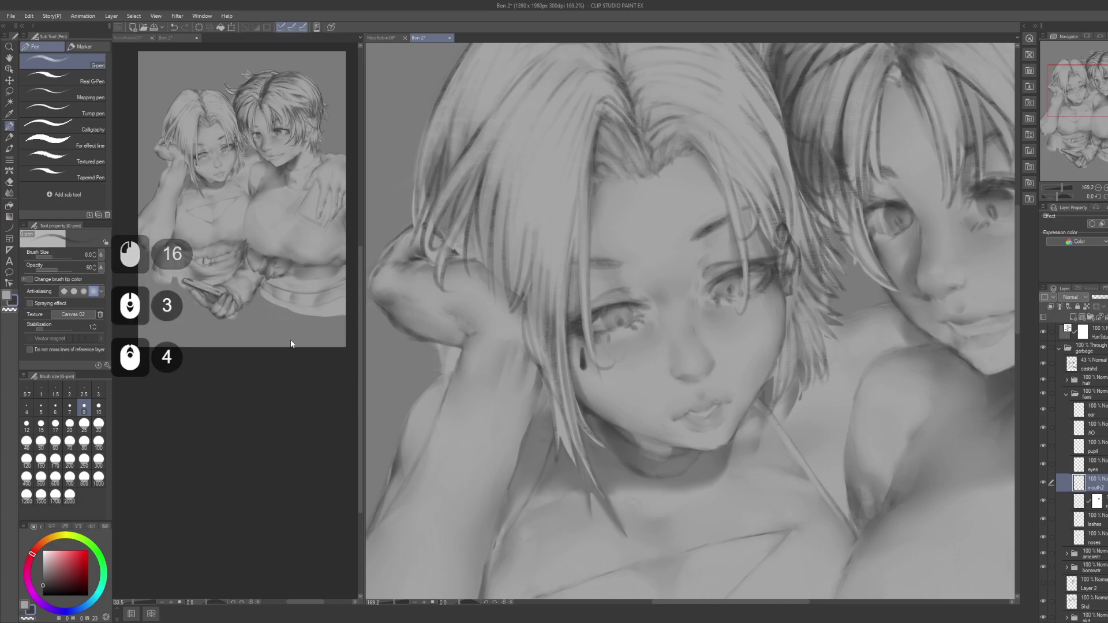
Step: Trim the cheek mark with the transparent colour, repaint its dark lower part and save the document
key(c)
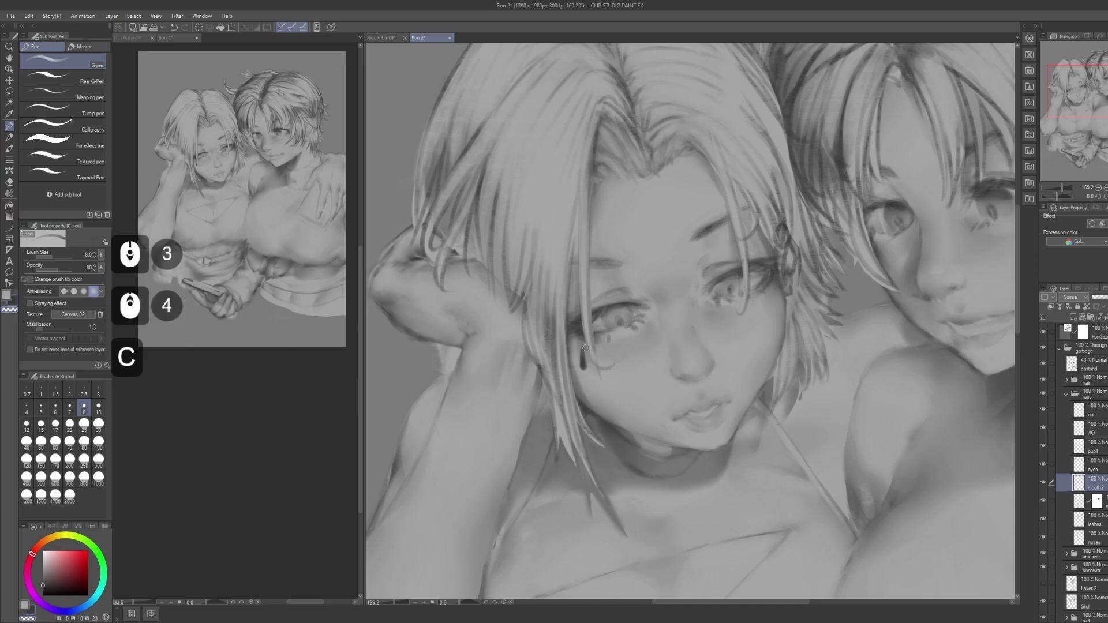
click(585, 349)
click(584, 355)
click(583, 358)
click(583, 361)
key(c)
click(582, 362)
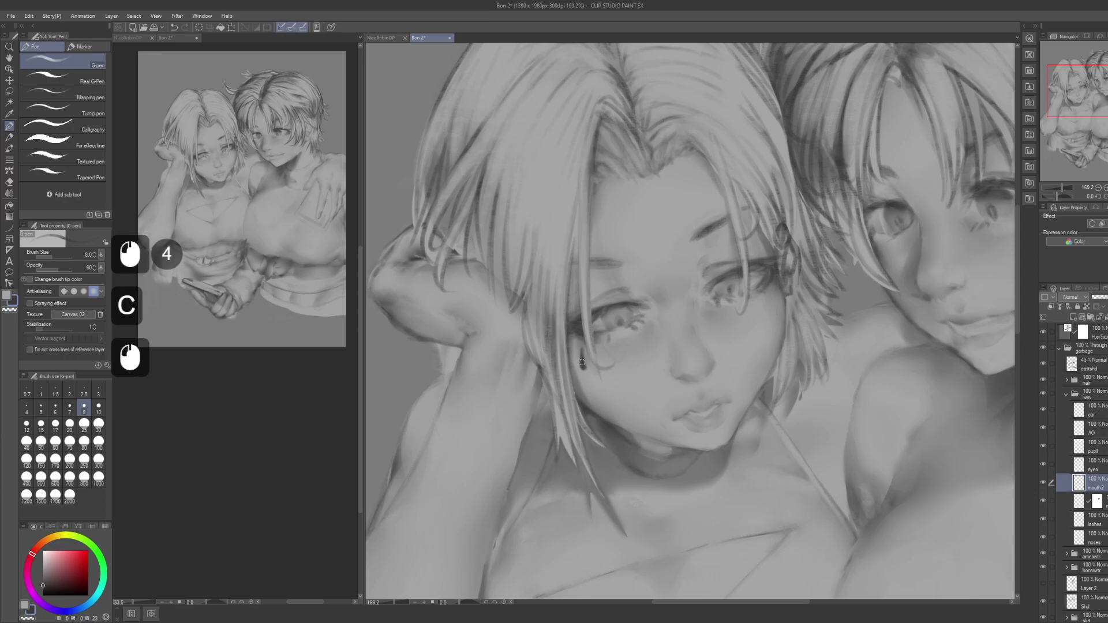
click(582, 365)
click(582, 367)
drag(614, 341, 695, 301)
key(ctrl+s)
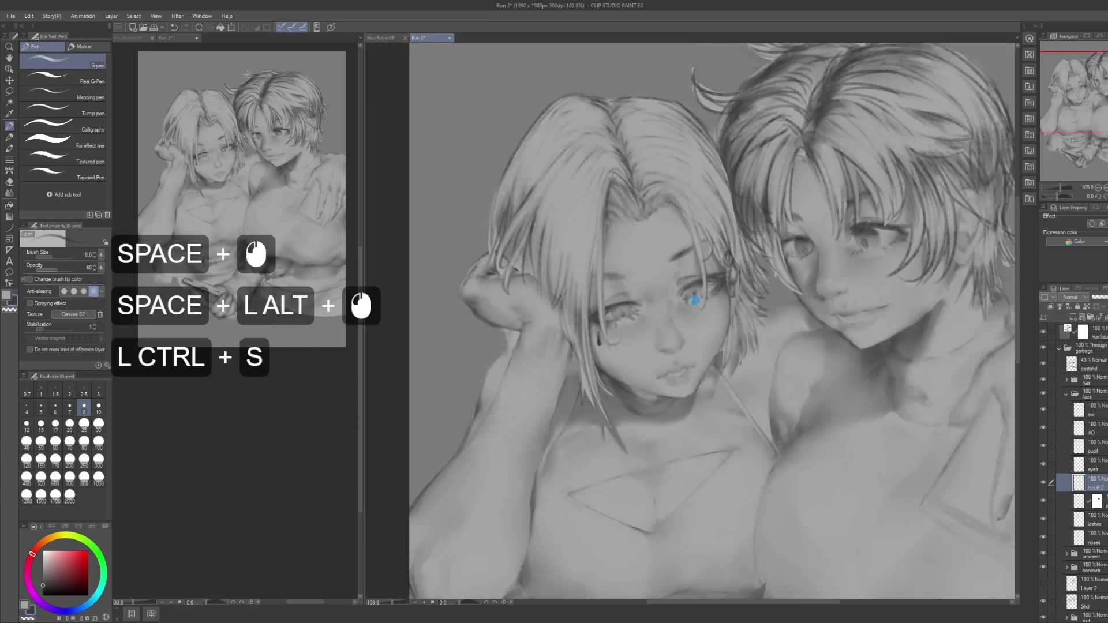
scroll(289, 350, down, 2)
middle_click(289, 350)
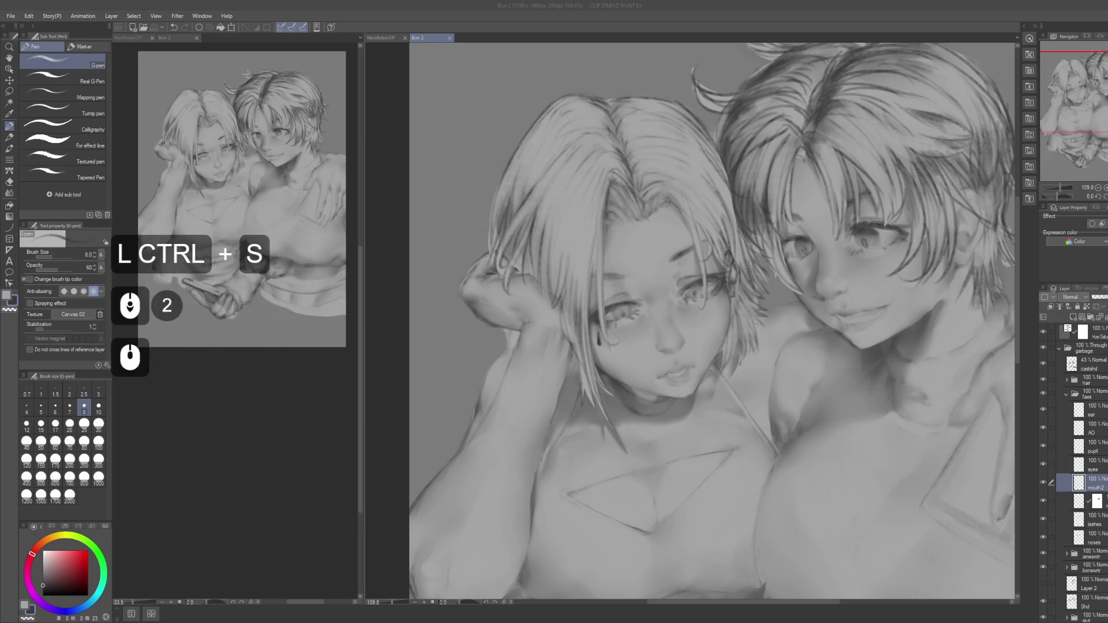
scroll(554, 311, down, 4)
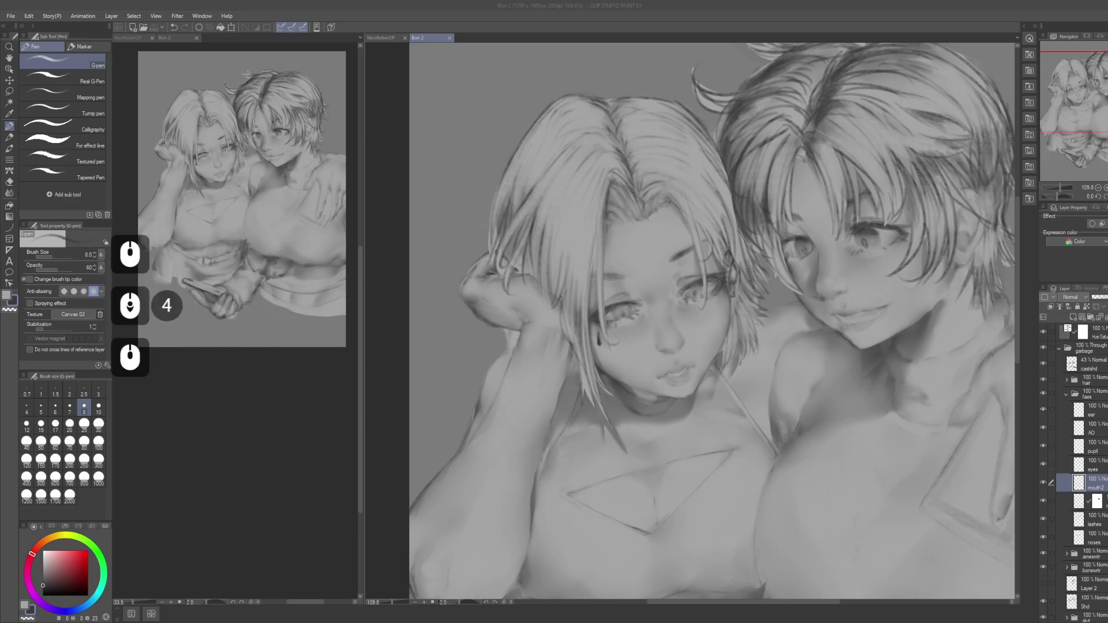
scroll(554, 312, down, 4)
scroll(554, 312, up, 3)
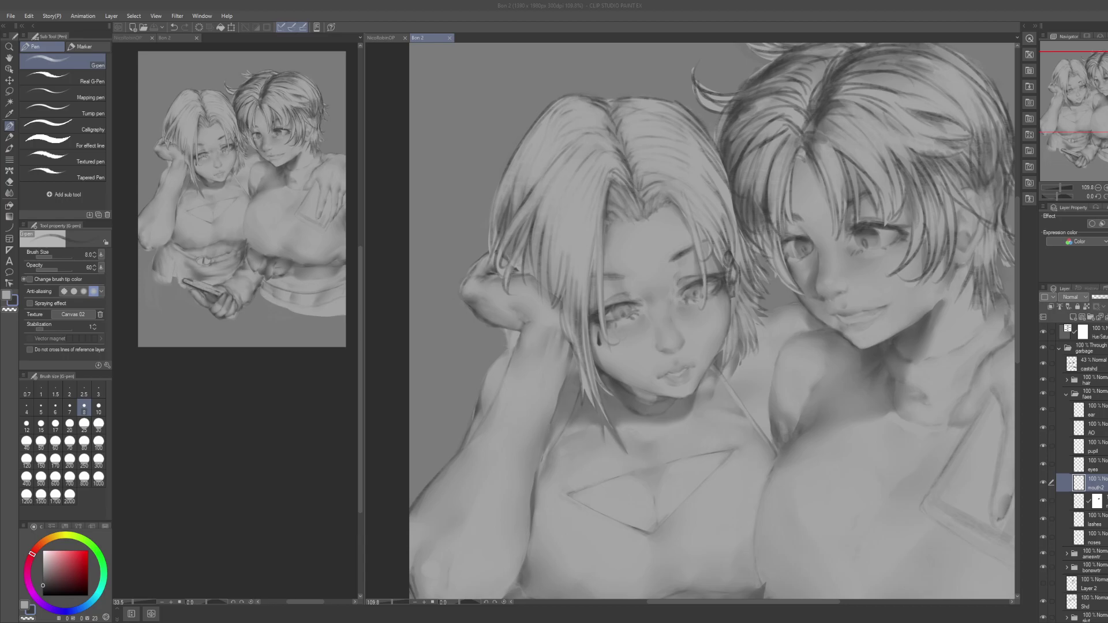
Step: Compare the picture with and without the masked mouth layer below mouth2, and select that layer
drag(910, 368, 673, 350)
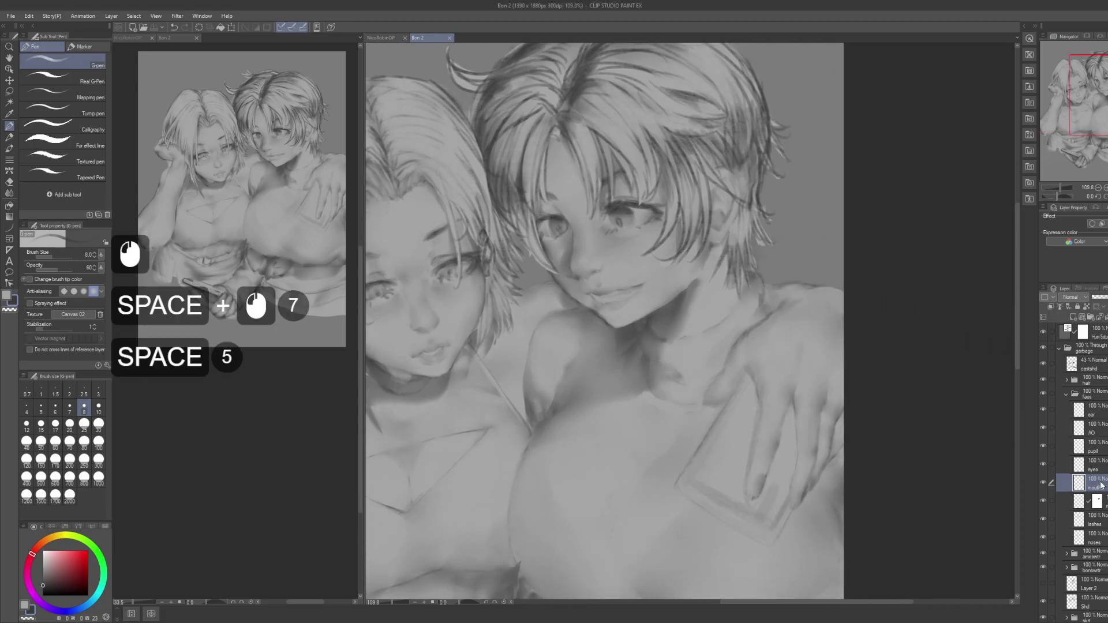
click(1041, 499)
click(1042, 499)
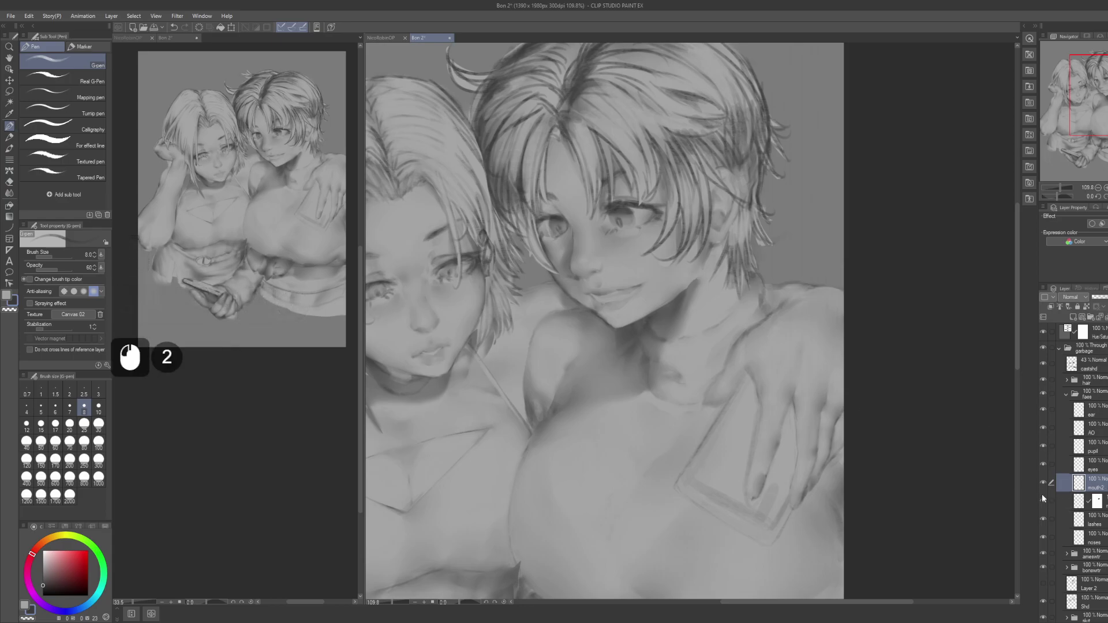
click(1042, 499)
click(1042, 500)
click(1085, 500)
Step: Remove the layer mask from the mouth layer
drag(594, 341, 676, 363)
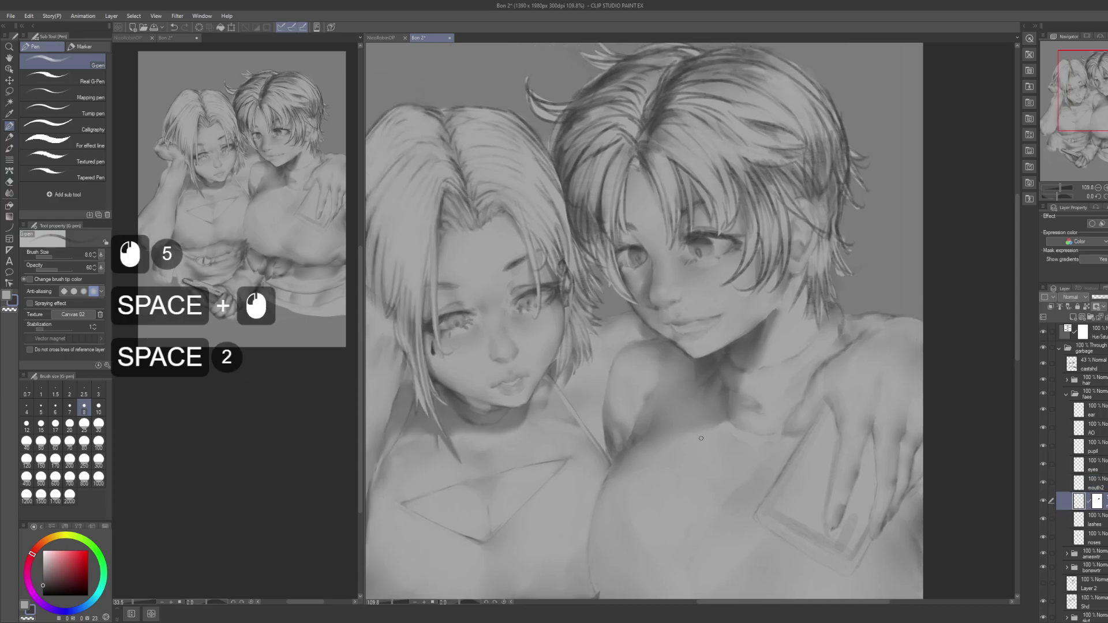
click(1104, 502)
click(1099, 504)
right_click(1098, 505)
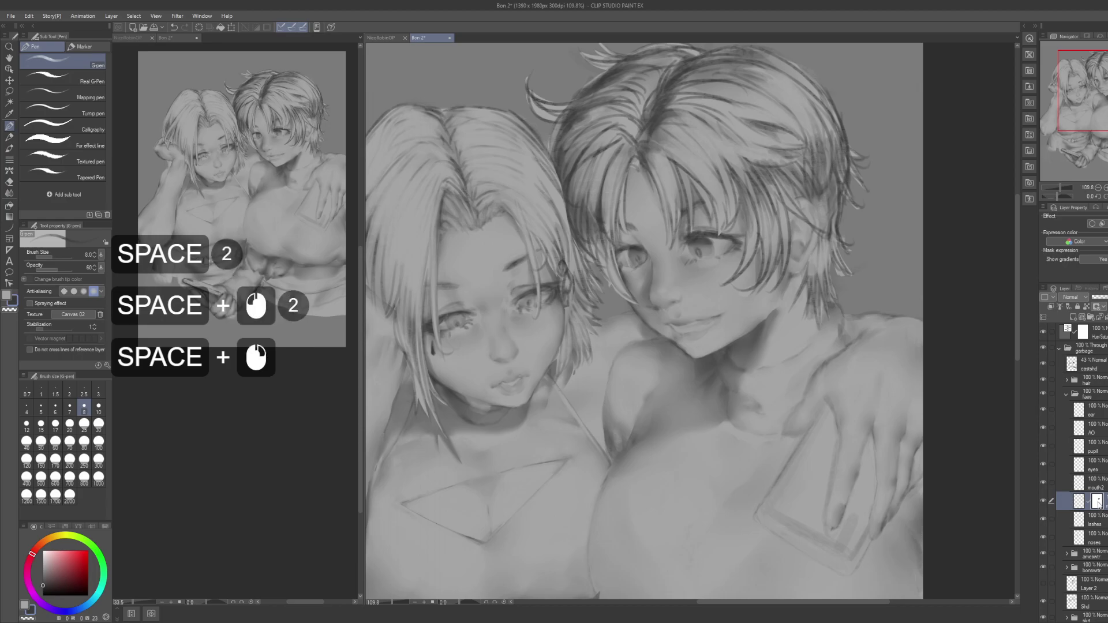
click(1096, 422)
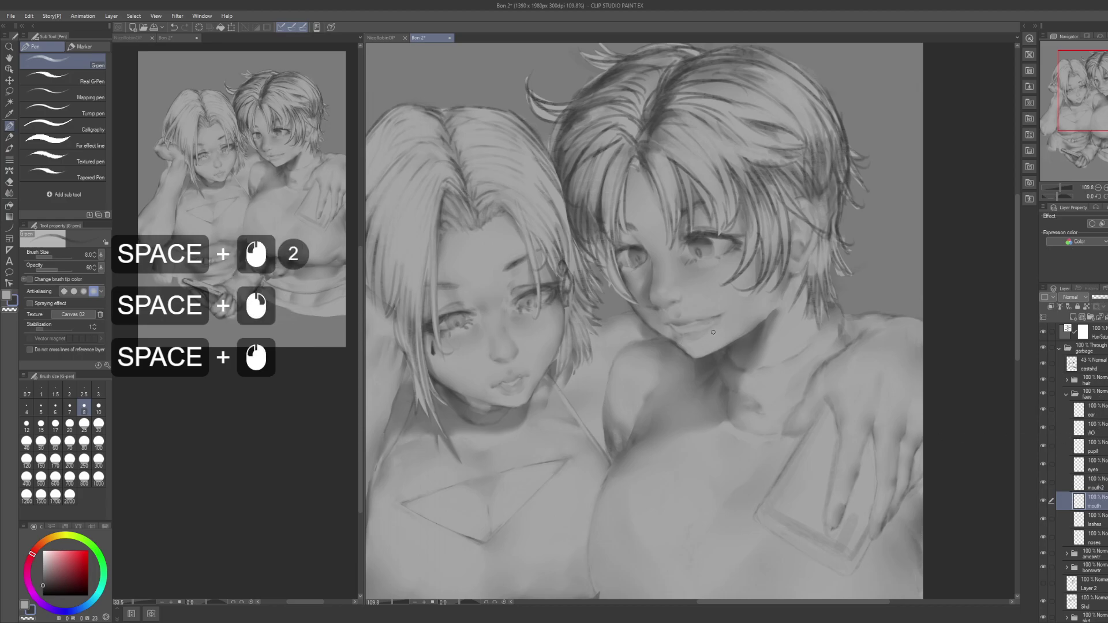
Step: Paint a dark mouth opening between the right figure's lips with the G-pen, undoing stray strokes
key(p)
key(p)
mouse_move(696, 328)
mouse_down()
mouse_move(729, 324)
mouse_move(657, 324)
mouse_up()
key(ctrl+z)
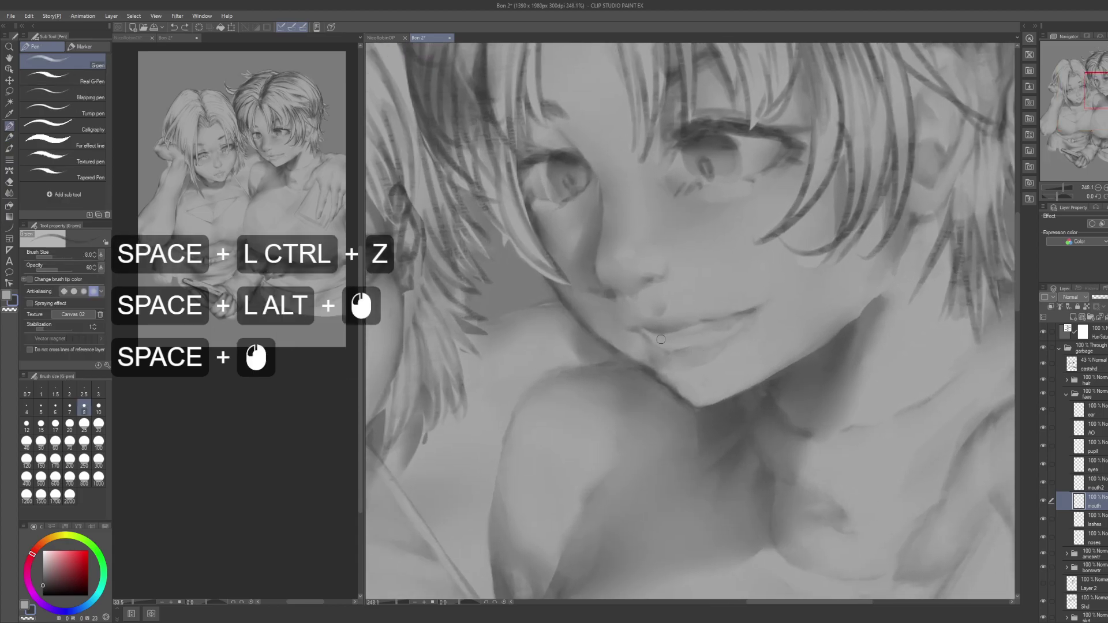
click(659, 340)
click(657, 341)
click(654, 342)
drag(671, 339, 739, 323)
mouse_move(733, 327)
mouse_down()
mouse_move(751, 313)
mouse_move(745, 326)
mouse_up()
mouse_move(722, 337)
mouse_down()
mouse_move(741, 323)
mouse_move(699, 344)
mouse_up()
drag(713, 337, 695, 343)
mouse_move(713, 333)
mouse_down()
mouse_move(660, 343)
mouse_move(729, 329)
mouse_up()
key(ctrl+z)
drag(730, 328, 753, 312)
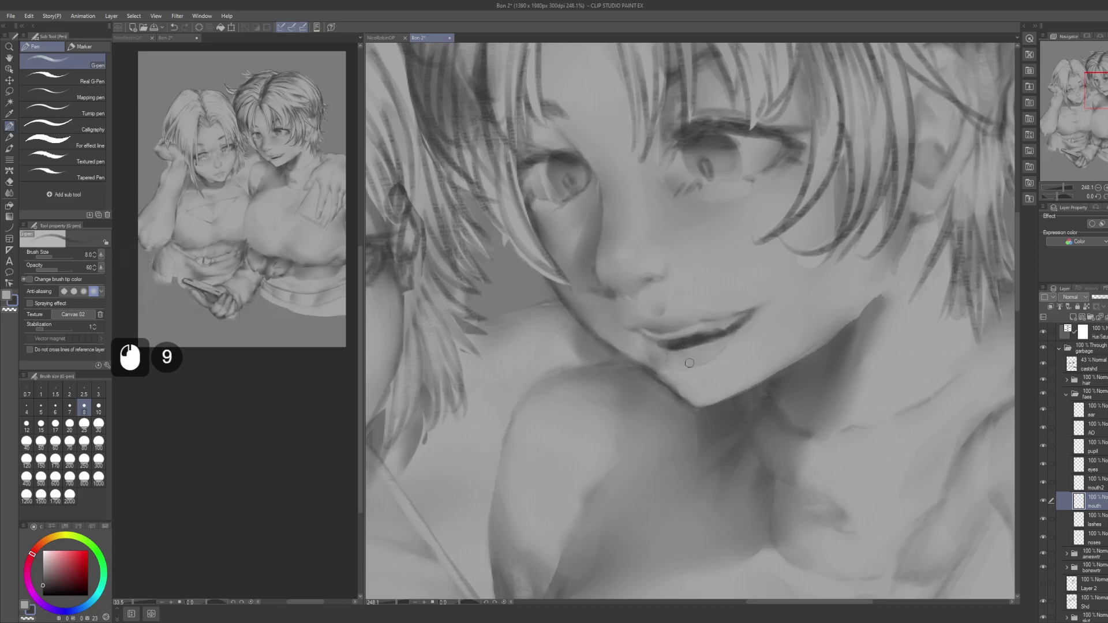
Step: Lasso the area from the right figure's lip line down to the chin and blur the dark mouth paint inside it
key(m)
drag(629, 326, 655, 338)
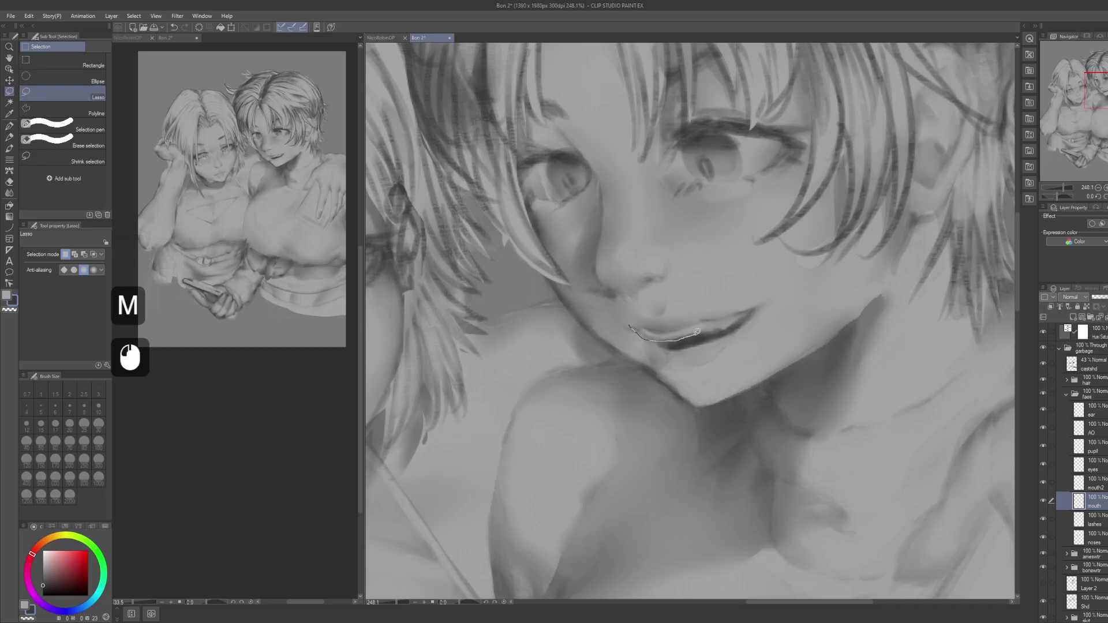
mouse_move(720, 326)
mouse_down()
mouse_move(768, 392)
mouse_move(632, 337)
mouse_up()
key(j)
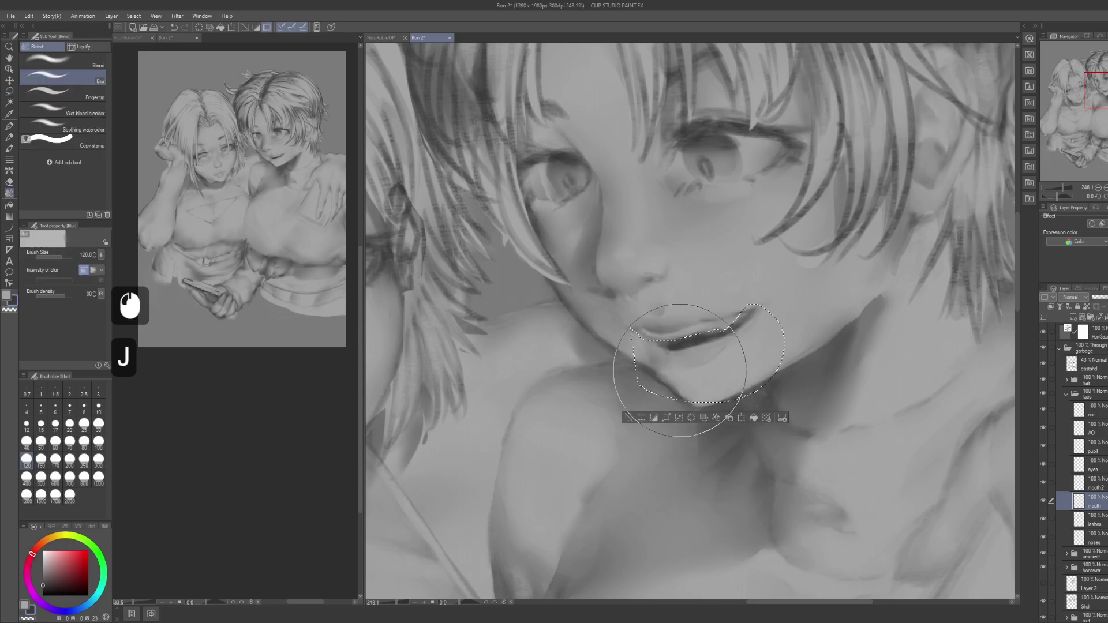
drag(718, 396, 701, 396)
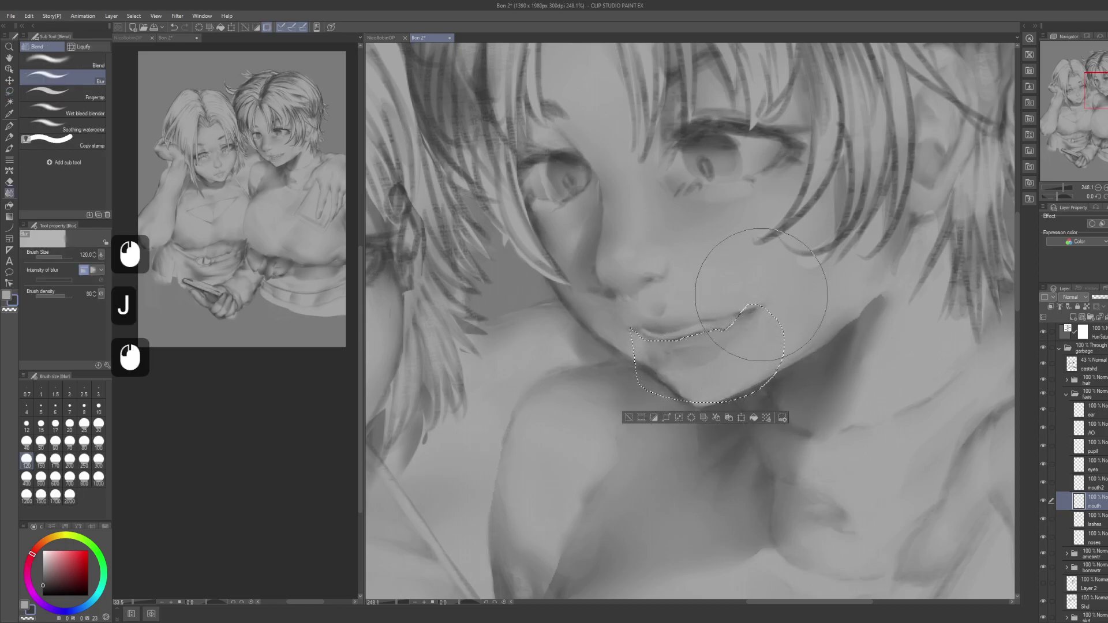
key(ctrl+z)
mouse_move(751, 384)
mouse_down()
mouse_move(742, 370)
mouse_move(690, 404)
mouse_up()
Step: Lasso the area below the right figure's mouth opening, delete the excess paint there and clear the selection
key(m)
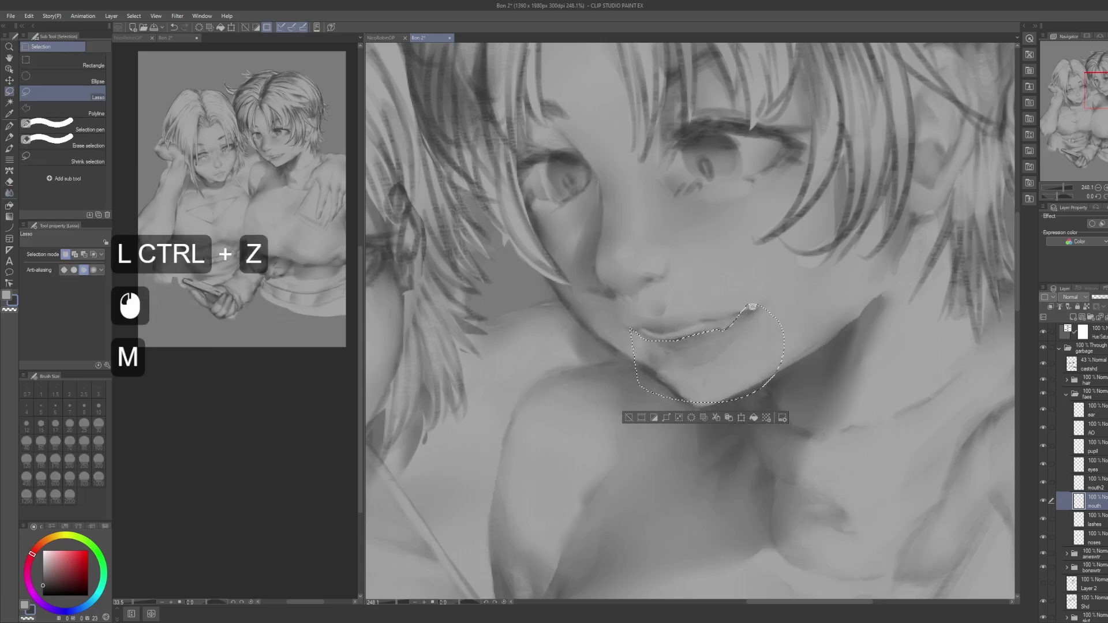
mouse_move(760, 289)
mouse_down()
mouse_move(751, 313)
mouse_move(691, 344)
mouse_move(600, 427)
mouse_move(762, 456)
mouse_move(788, 323)
mouse_move(762, 292)
mouse_up()
key(Delete)
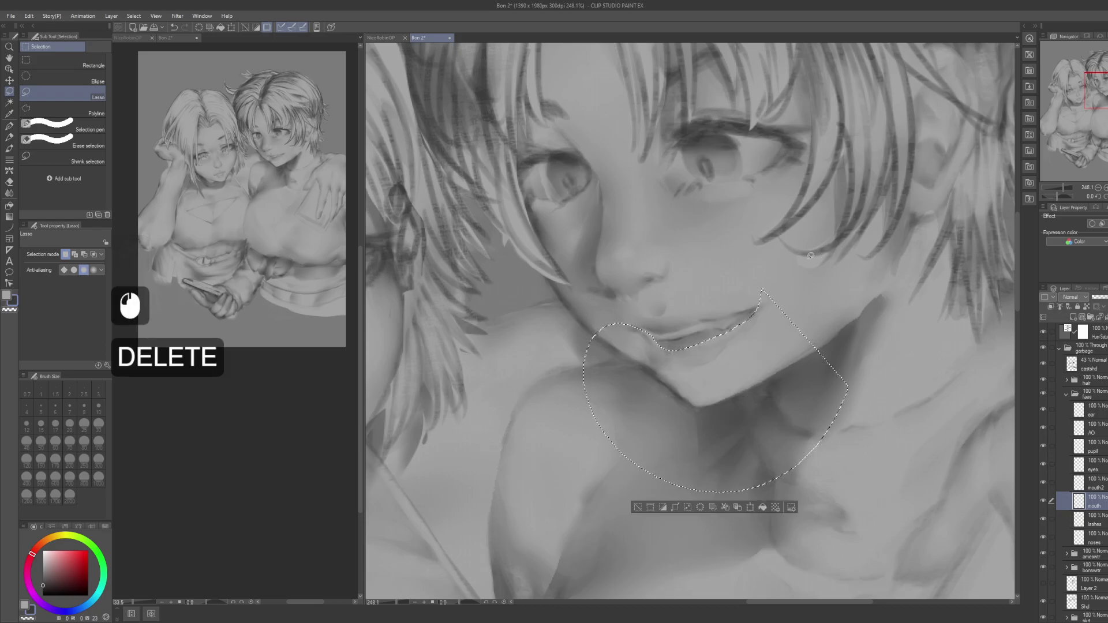
key(ctrl+d)
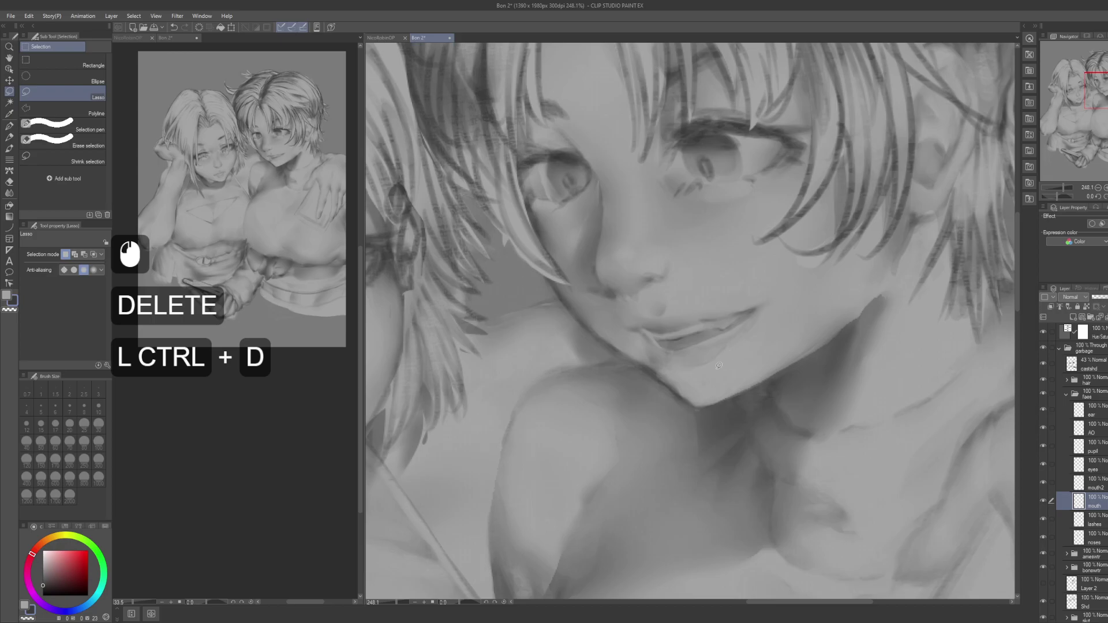
Step: Darken the left corner of the right figure's mouth with small G-pen strokes
key(p)
click(658, 347)
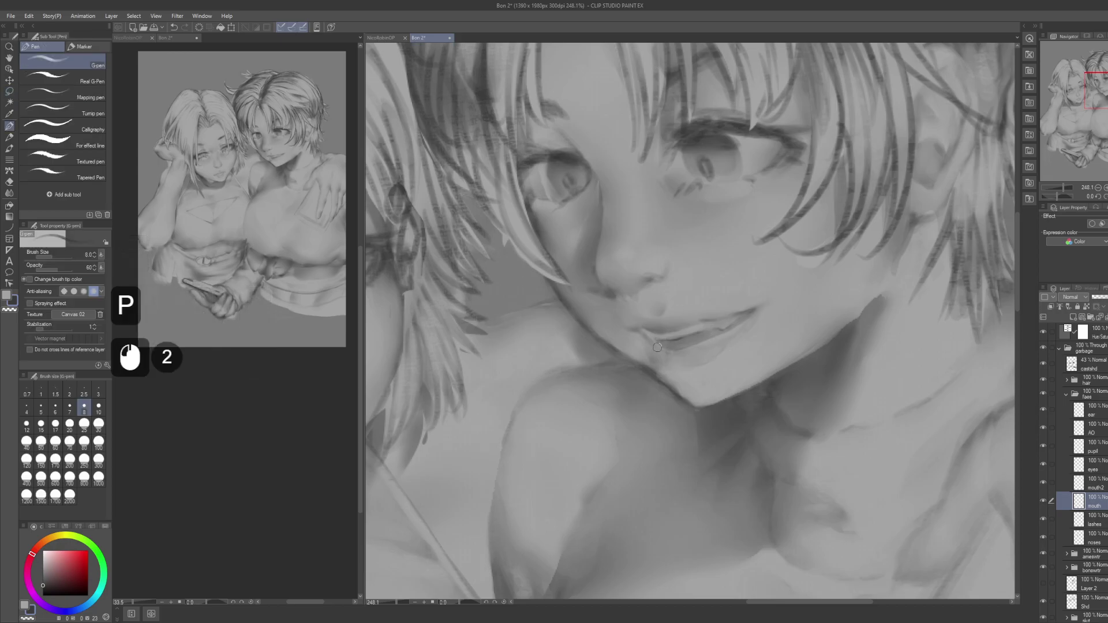
click(651, 340)
click(649, 337)
click(646, 333)
click(645, 329)
click(647, 334)
click(652, 337)
click(657, 341)
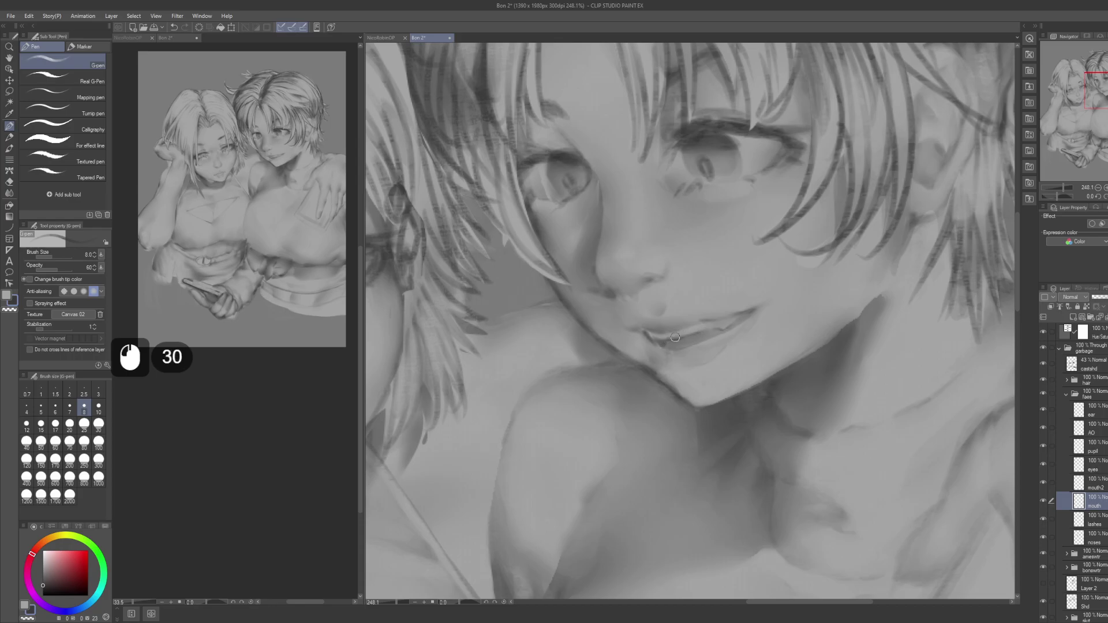
Step: Paint the upper teeth along the middle of the right figure's mouth opening in the lighter colour
key(x)
click(681, 334)
click(685, 330)
click(685, 328)
click(698, 327)
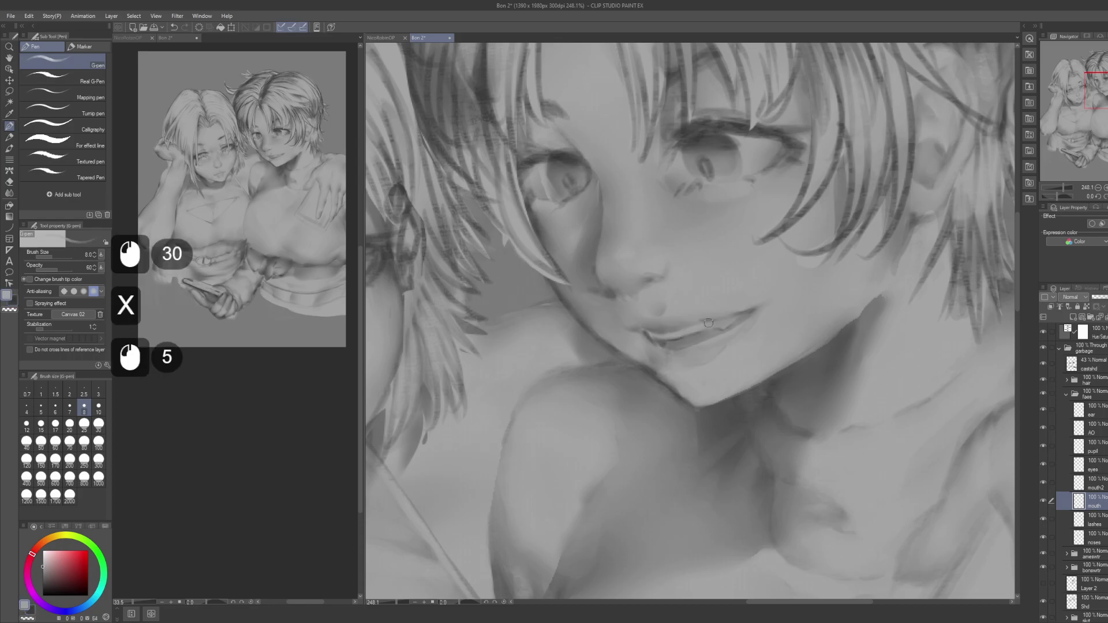
Step: Shape a tooth right of the middle of the right figure's mouth by alternating dark and light dabs
key(x)
click(718, 321)
click(716, 322)
click(712, 322)
key(x)
click(716, 322)
click(714, 323)
click(715, 323)
click(725, 320)
click(732, 319)
Step: Darken the opening toward the right corner of the right figure's mouth and add light teeth over it
key(x)
click(730, 319)
click(734, 318)
click(737, 316)
click(740, 315)
click(744, 313)
click(736, 316)
key(x)
click(738, 316)
click(740, 315)
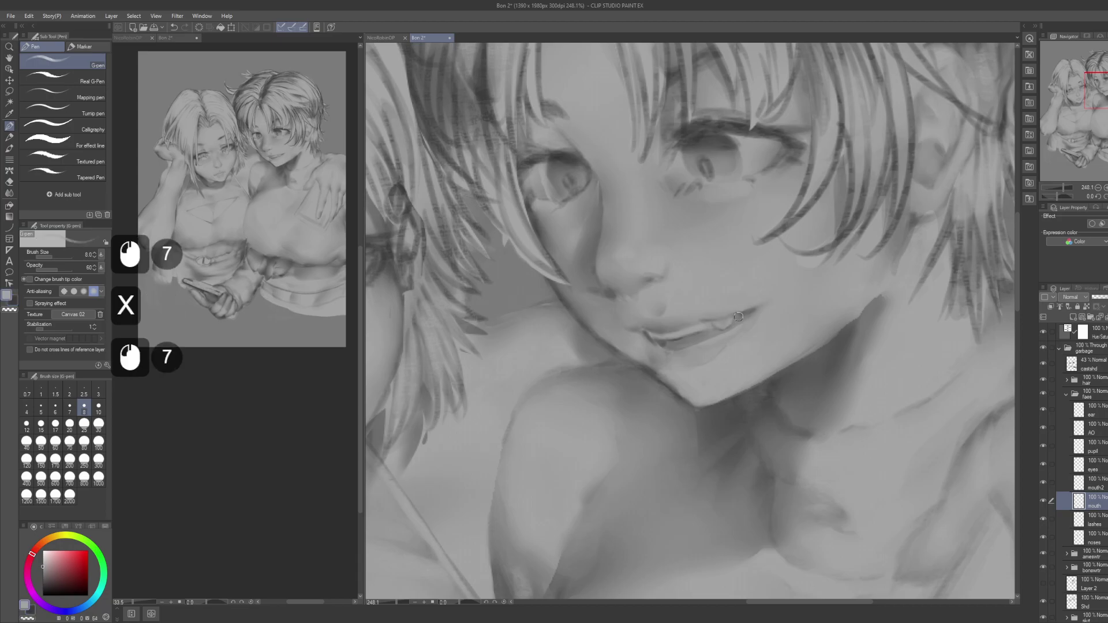
click(741, 314)
click(740, 315)
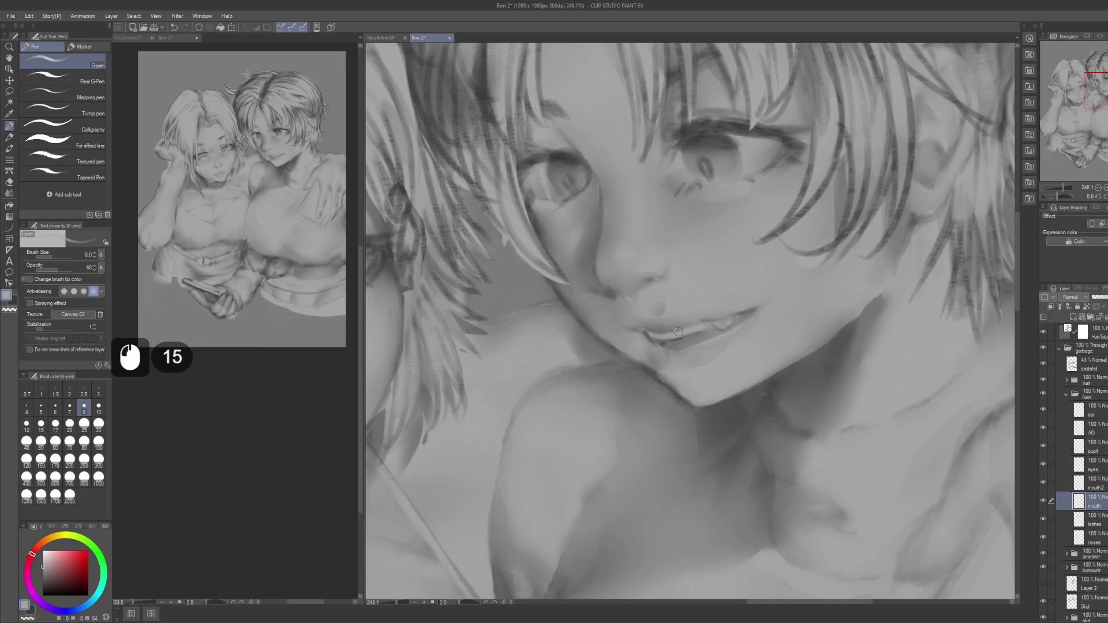
Step: Refine the edges of the right figure's pointed upper tooth with short light and dark touches
click(722, 317)
click(724, 323)
click(722, 325)
key(x)
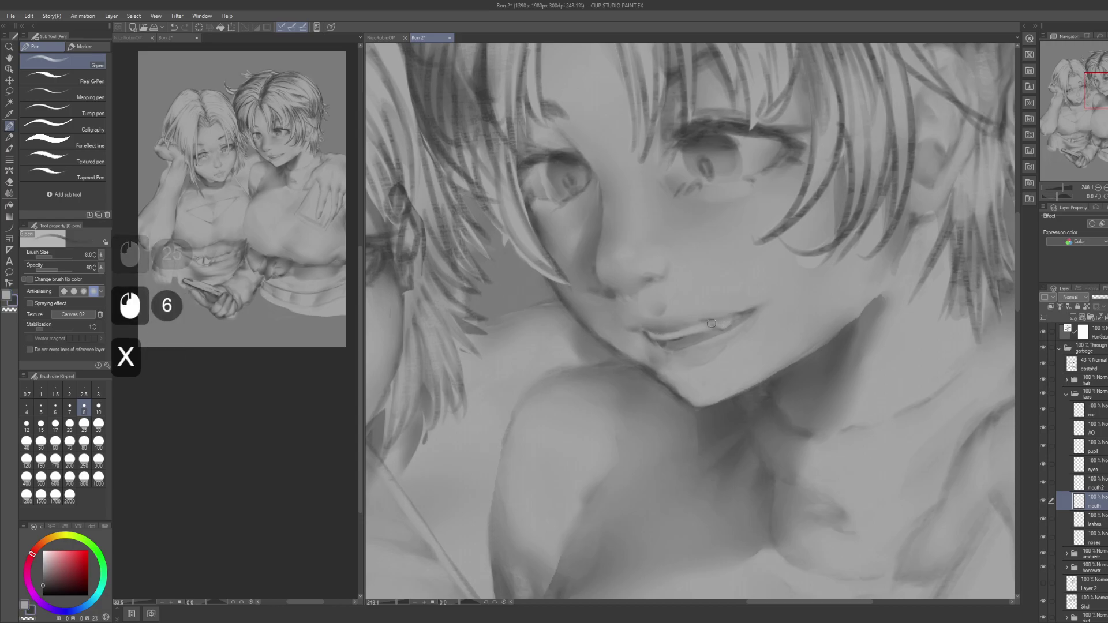
click(716, 325)
click(714, 323)
key(x)
click(713, 321)
click(713, 322)
click(713, 322)
click(713, 323)
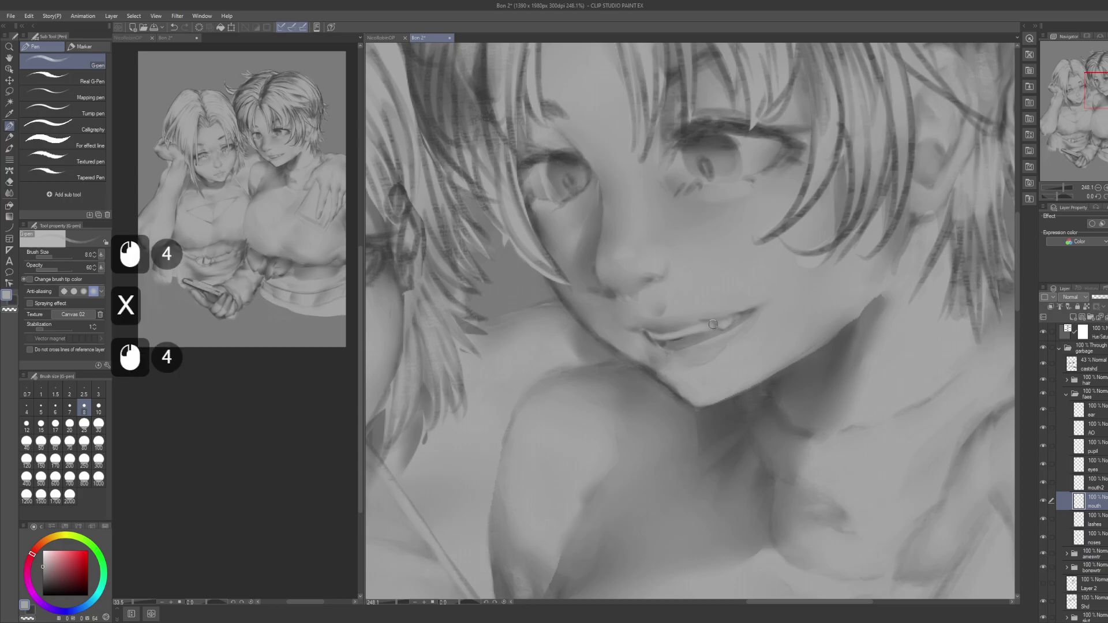
Step: Build up the right figure's pointed upper tooth and extend its tip downward with light dabs
click(731, 318)
click(726, 325)
click(726, 325)
click(726, 326)
click(726, 326)
click(726, 327)
click(726, 328)
click(744, 304)
click(718, 327)
click(720, 328)
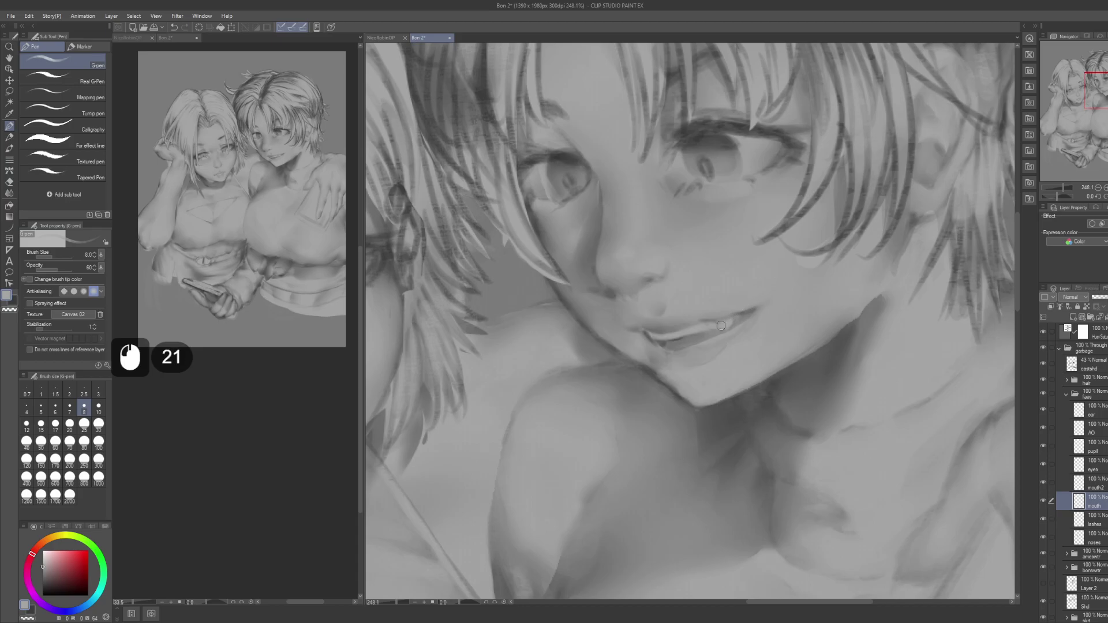
Step: Touch up the right figure's teeth with small dabs and save the illustration
click(666, 334)
click(674, 334)
alt+click(846, 289)
drag(846, 288, 789, 312)
drag(678, 326, 698, 351)
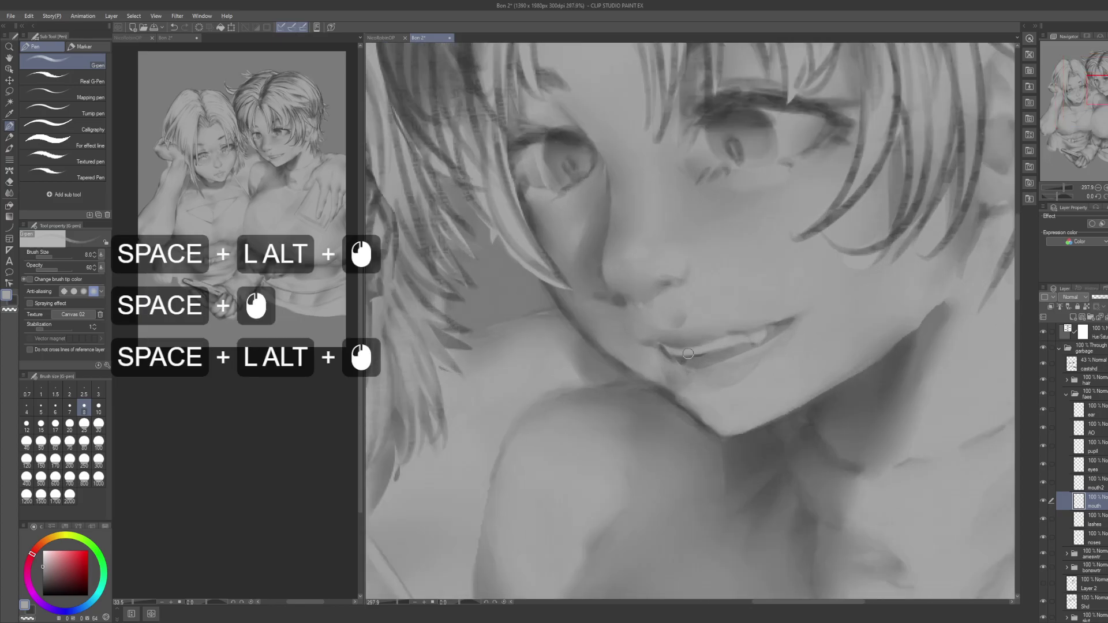
drag(793, 328, 737, 346)
drag(760, 306, 710, 306)
drag(801, 292, 764, 257)
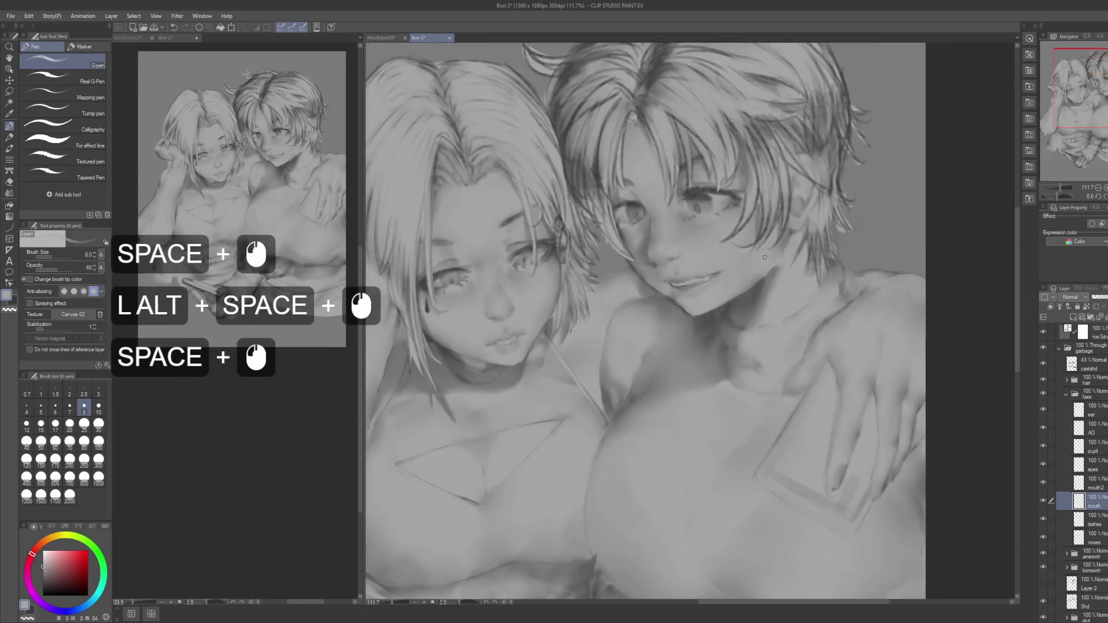
key(ctrl+s)
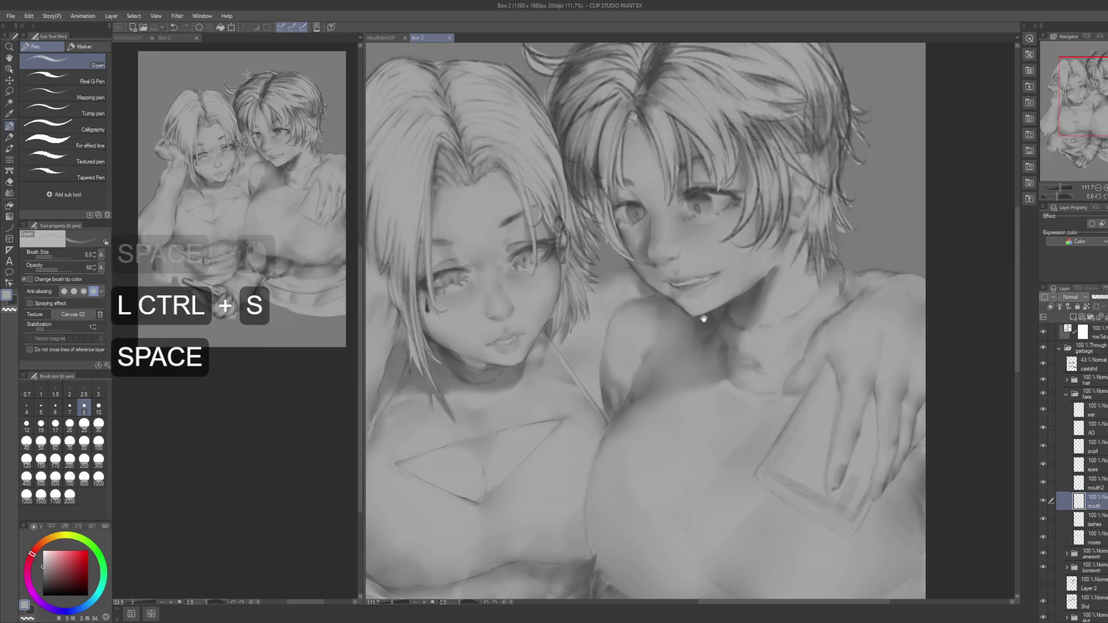
Step: Collapse the face layer folder and add a new layer named "comlors" above the cast shadow layer
drag(765, 256, 793, 244)
alt+click(752, 338)
drag(752, 337, 741, 336)
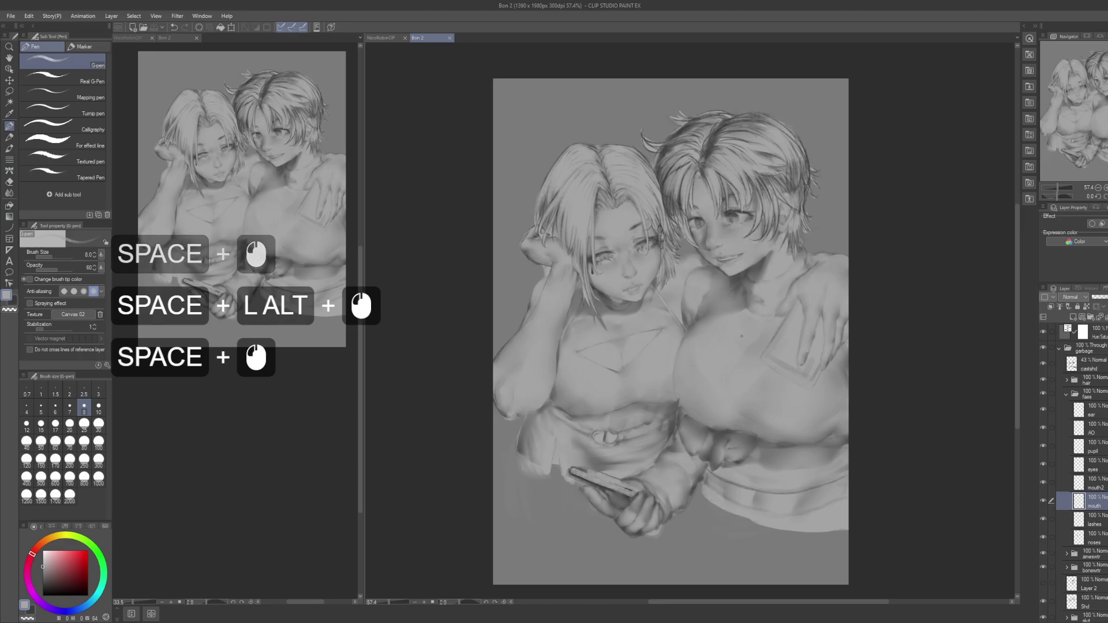
drag(775, 332, 737, 356)
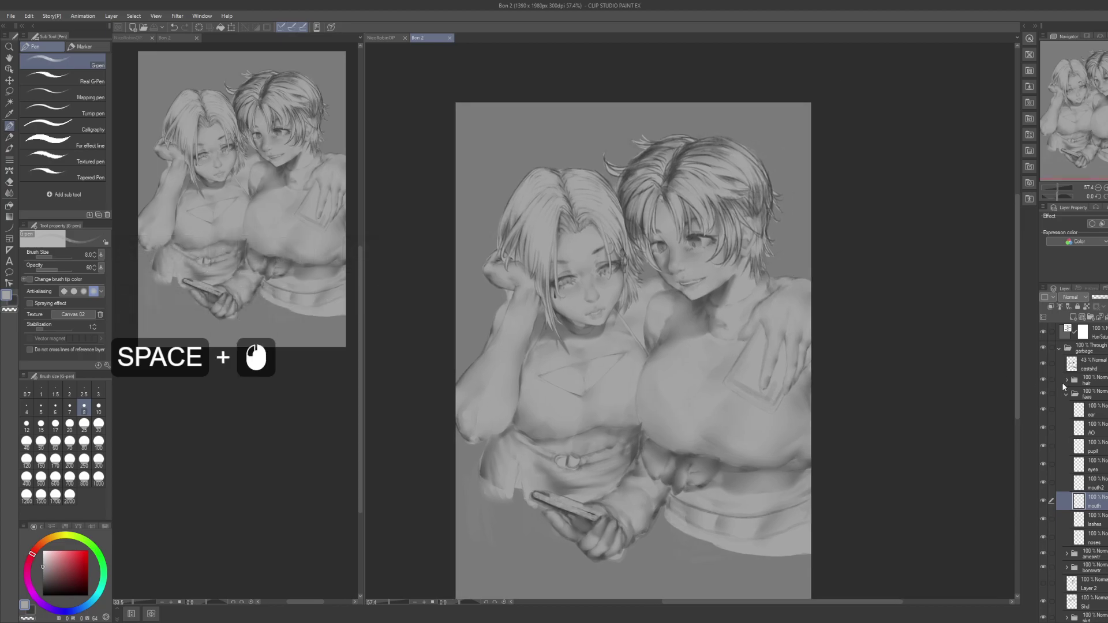
click(1067, 394)
click(1090, 364)
click(1100, 349)
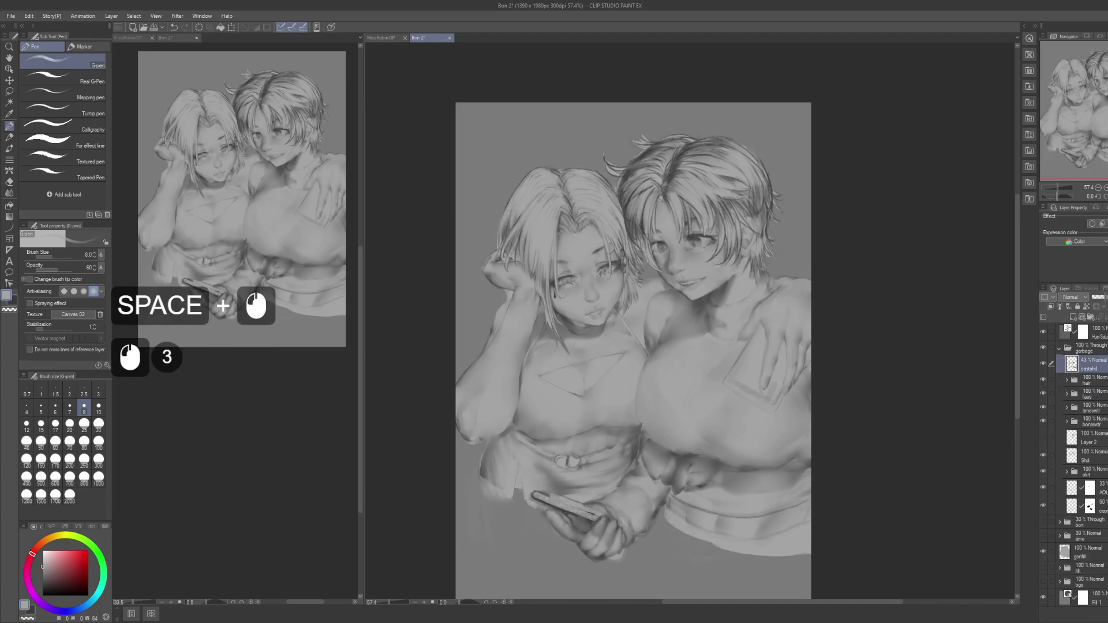
key(ctrl+shift+n)
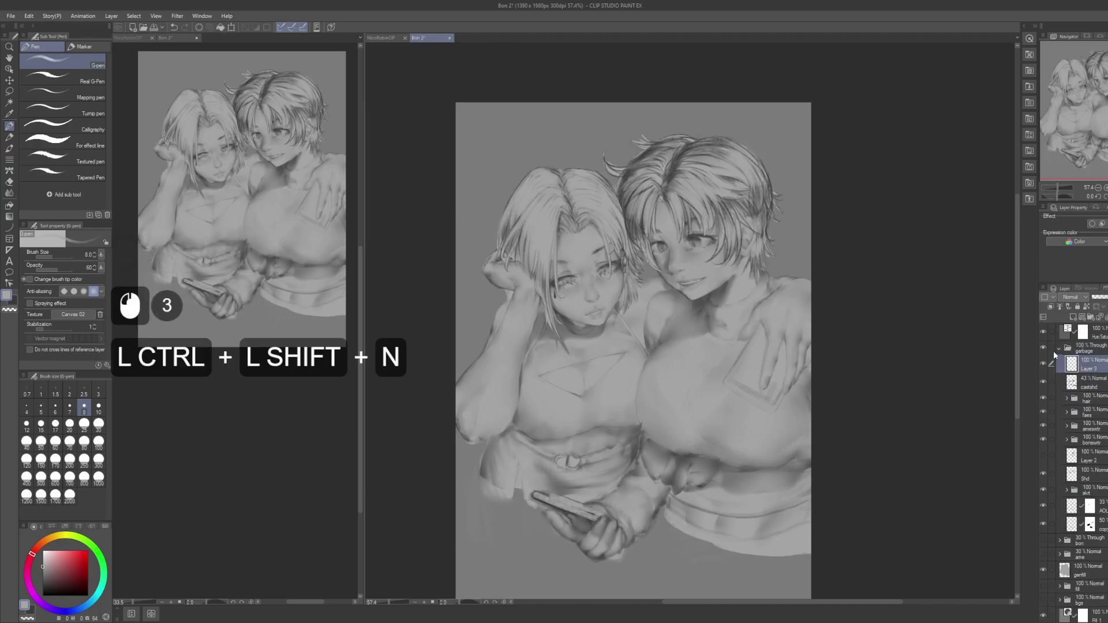
key(F2)
text(comlors)
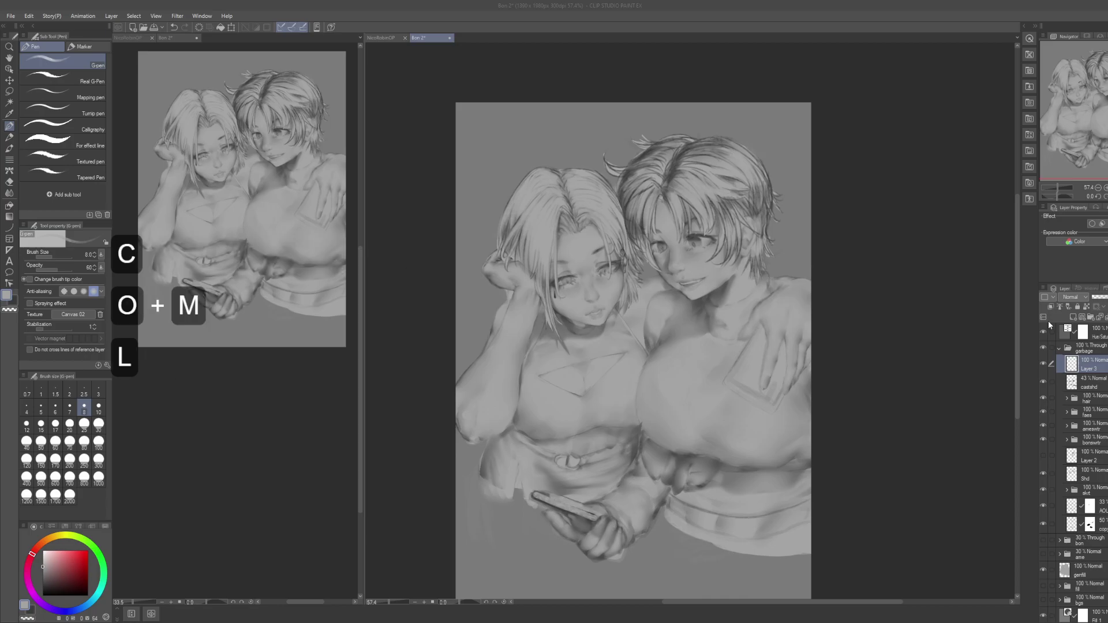
key(Return)
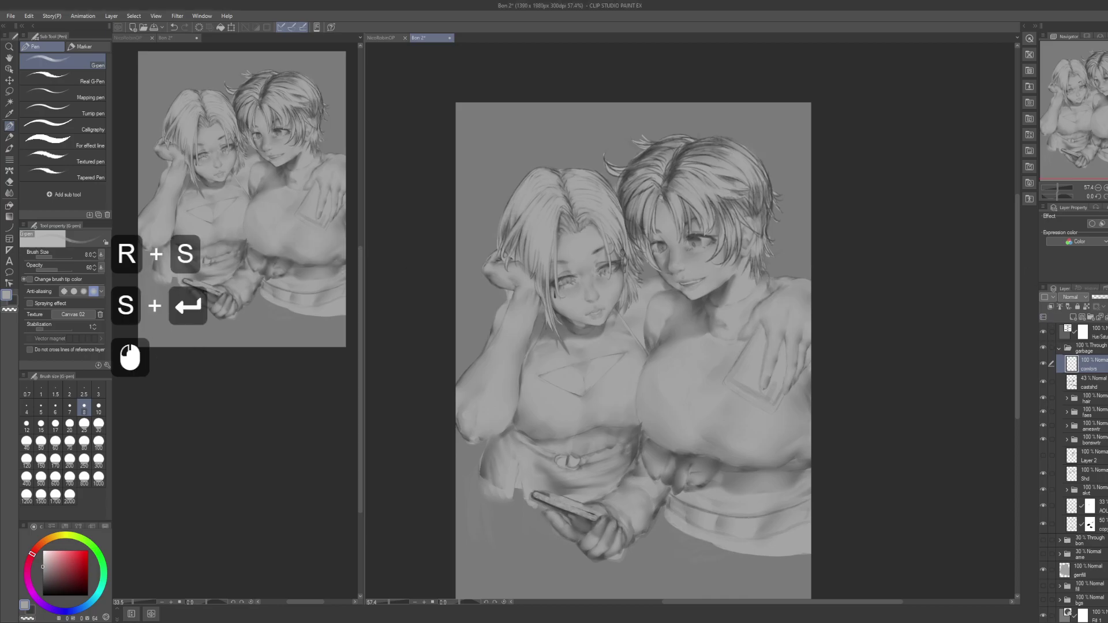
Step: Place the comlors layer at the top of the layer stack and group it in a folder named "colors"
drag(1088, 364, 1093, 327)
key(ctrl+g)
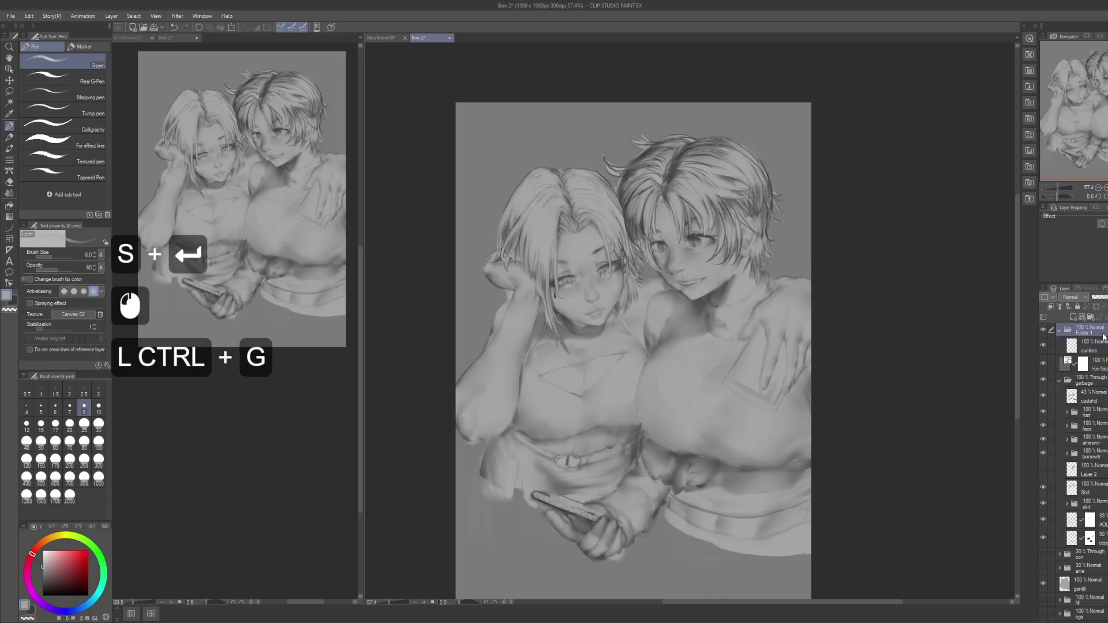
key(F2)
text(colors)
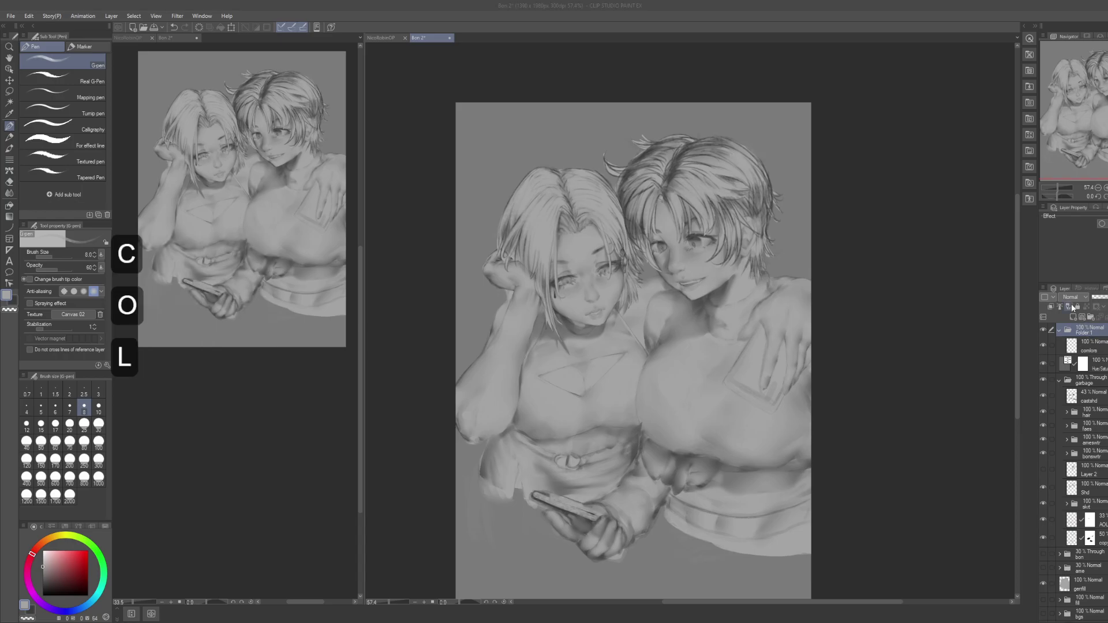
key(Return)
Step: Set the colors folder's blending mode to Color and select the comlors layer inside it
click(1082, 300)
click(1080, 308)
click(1077, 515)
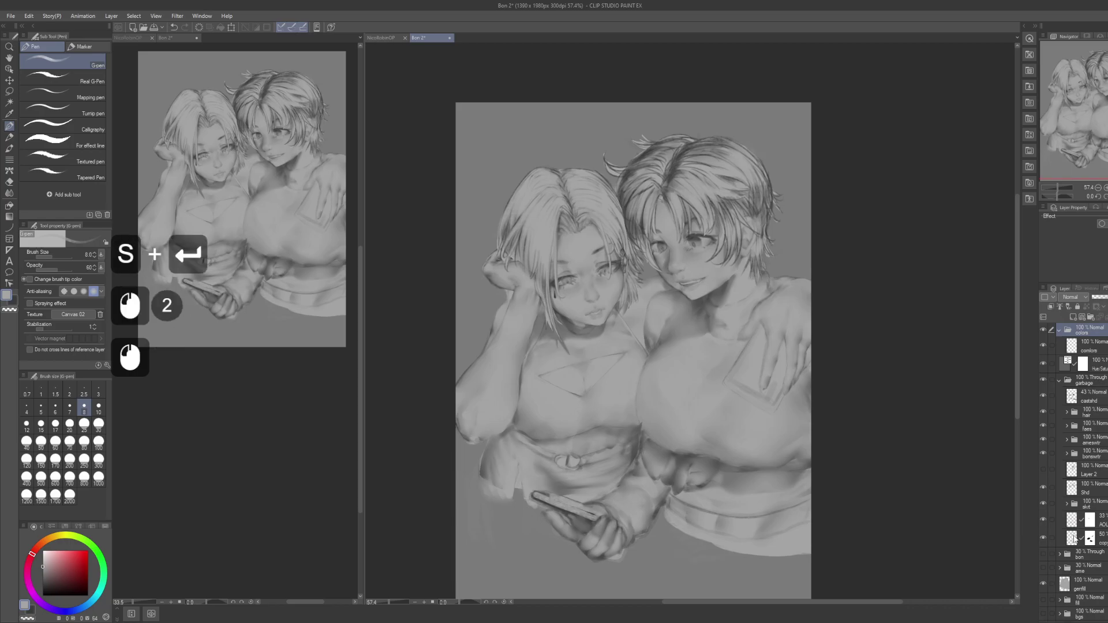
click(1085, 344)
drag(826, 434, 794, 411)
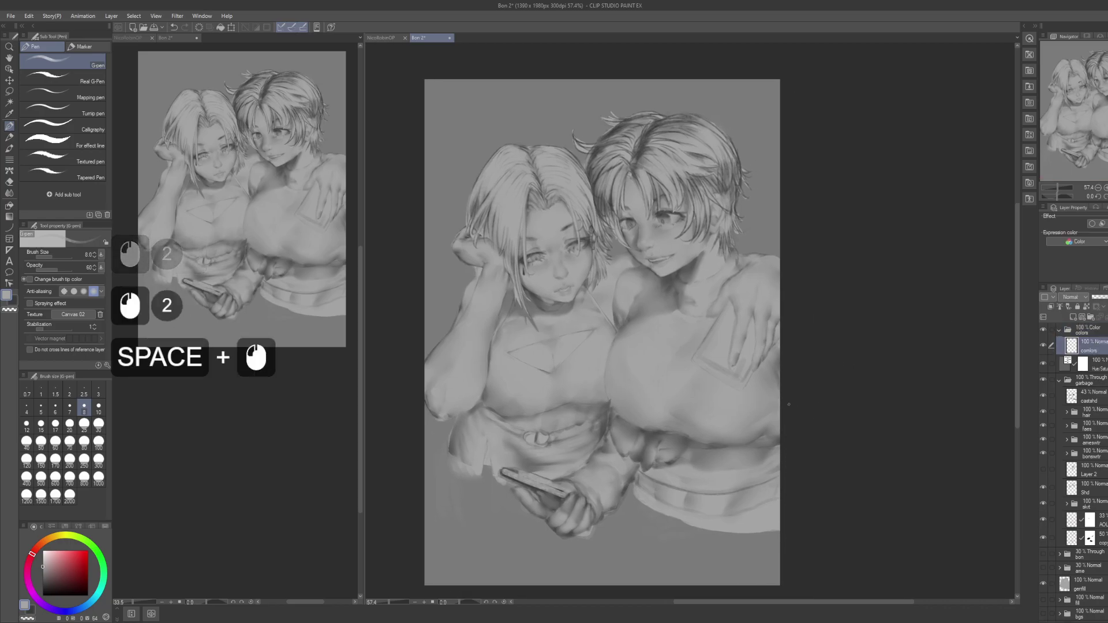
Step: Paste a screen snip of the white-haired character reference as a normal layer above the colors folder
scroll(175, 370, down, 5)
double_click(175, 369)
scroll(175, 369, down, 5)
middle_click(175, 369)
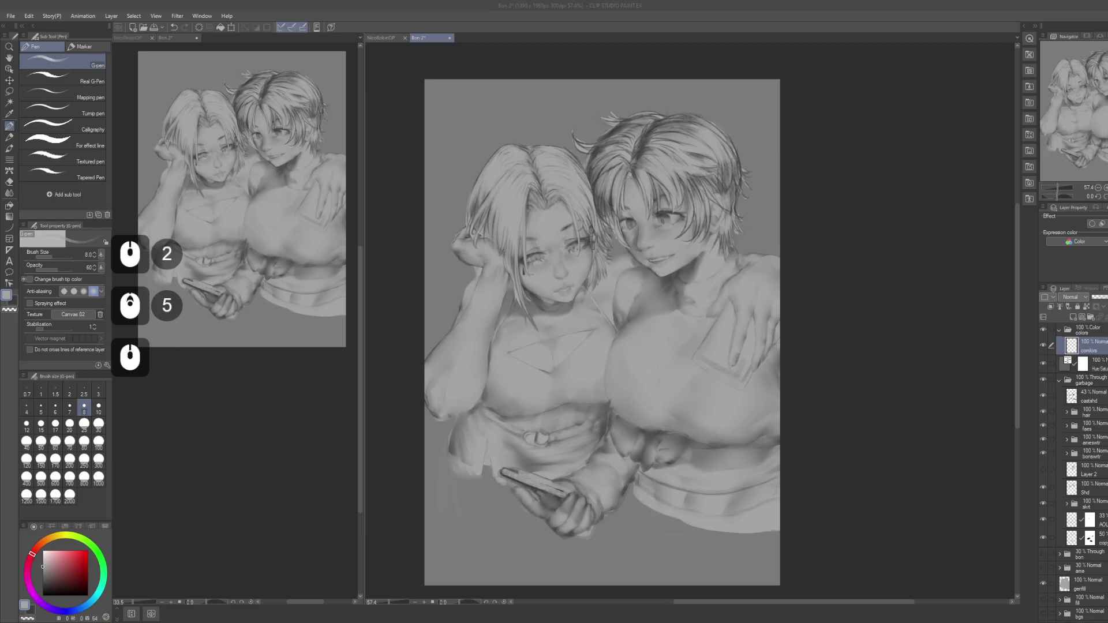
key(shift+super+s)
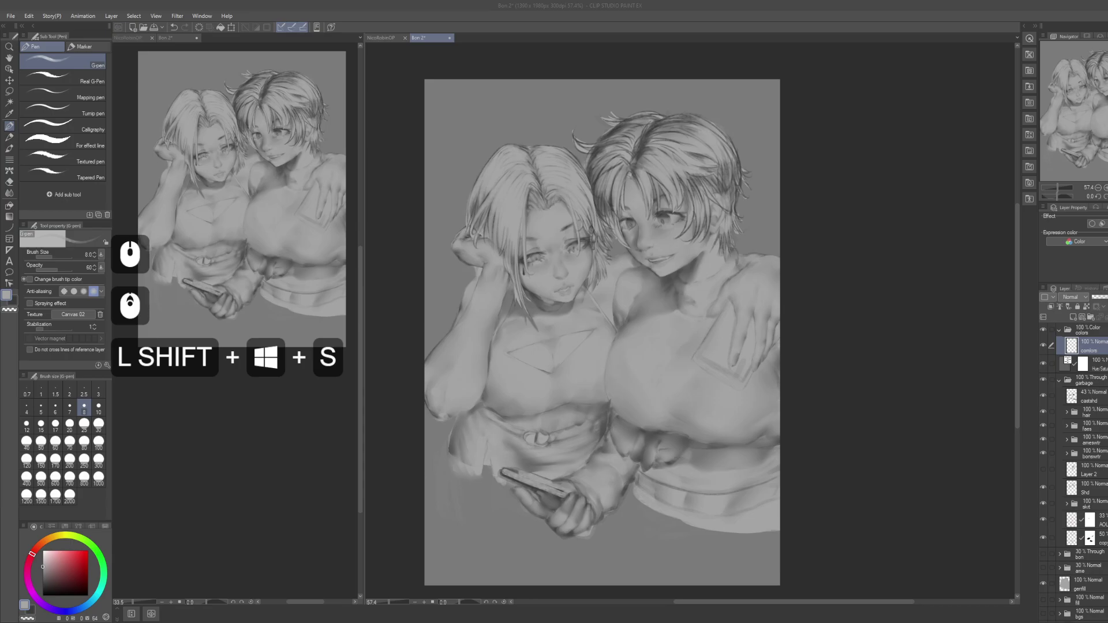
click(566, 114)
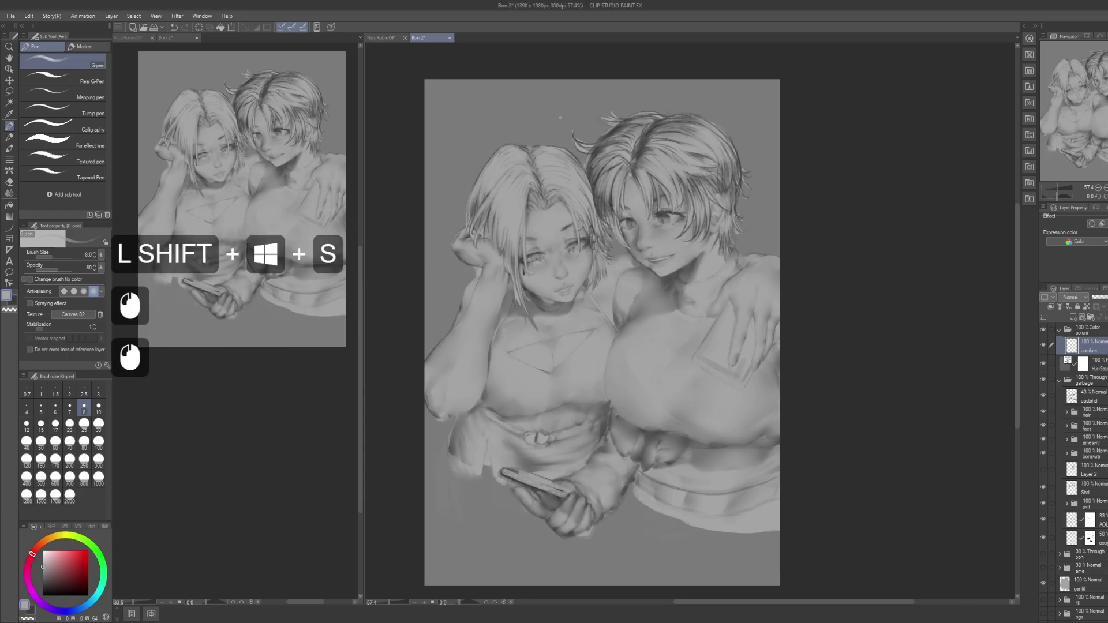
key(ctrl+v)
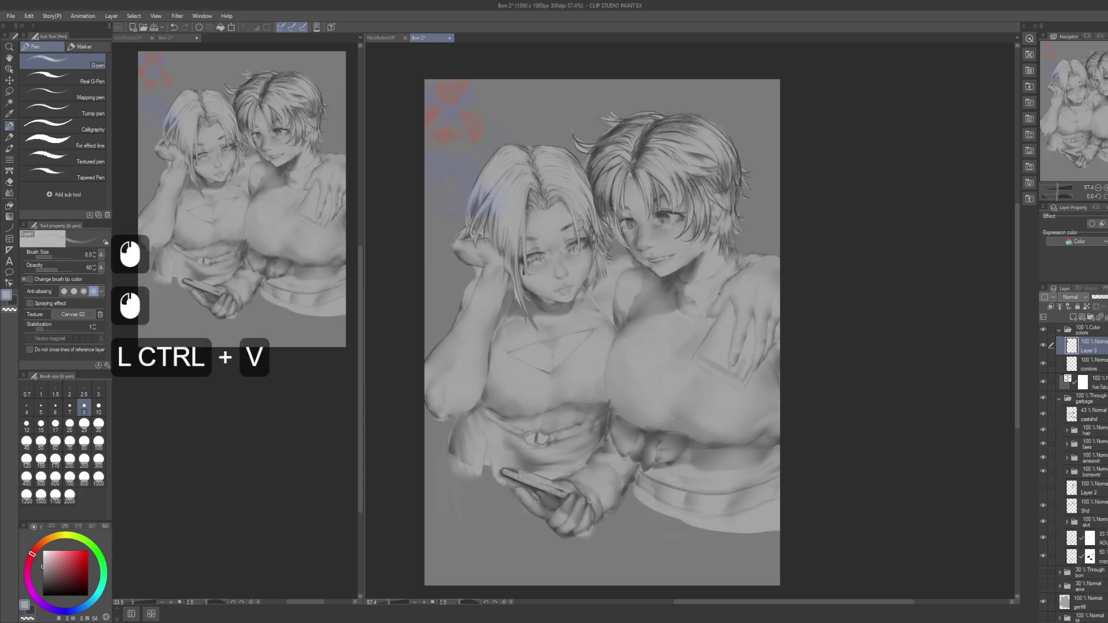
drag(1103, 346, 1105, 325)
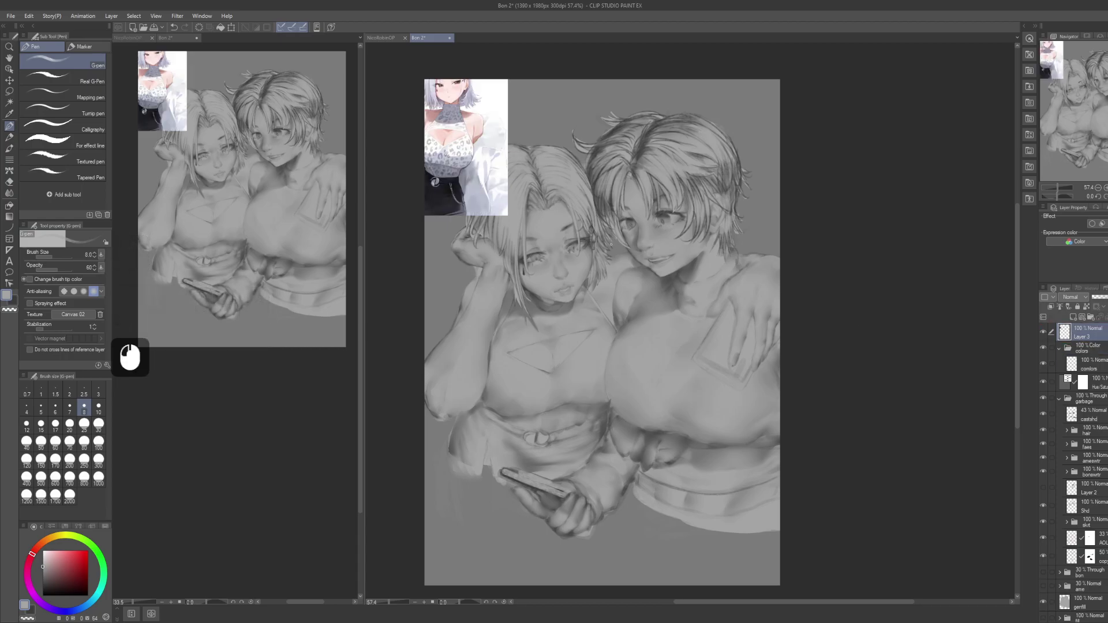
Step: Shift the pasted white-haired reference slightly left, partly past the canvas edge
key(k)
drag(503, 190, 479, 191)
key(space)
drag(557, 263, 598, 289)
key(space)
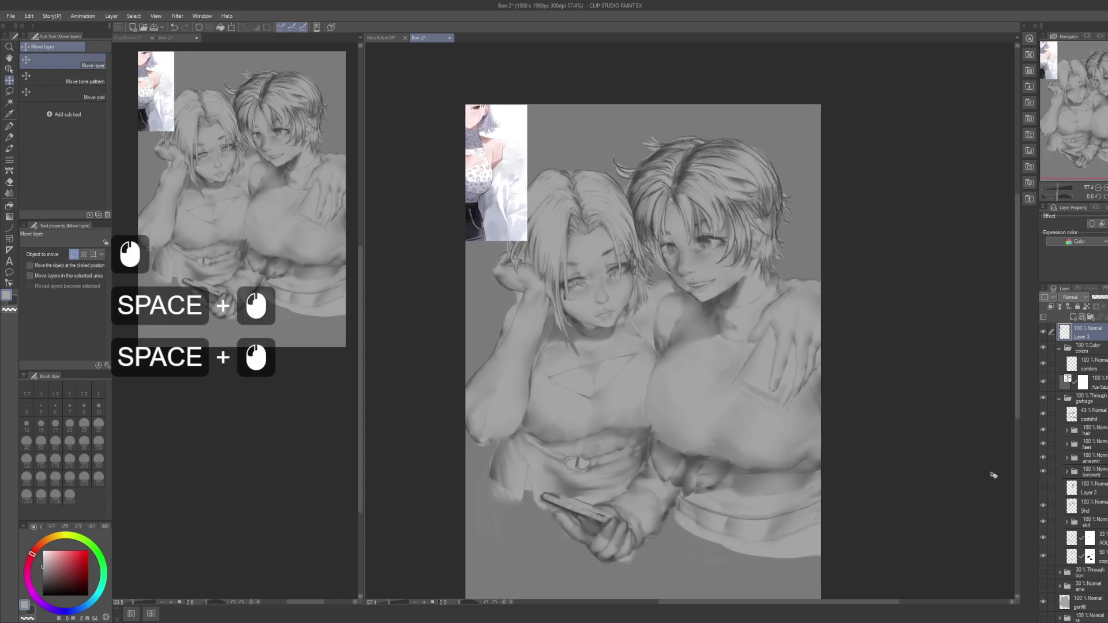
click(1066, 457)
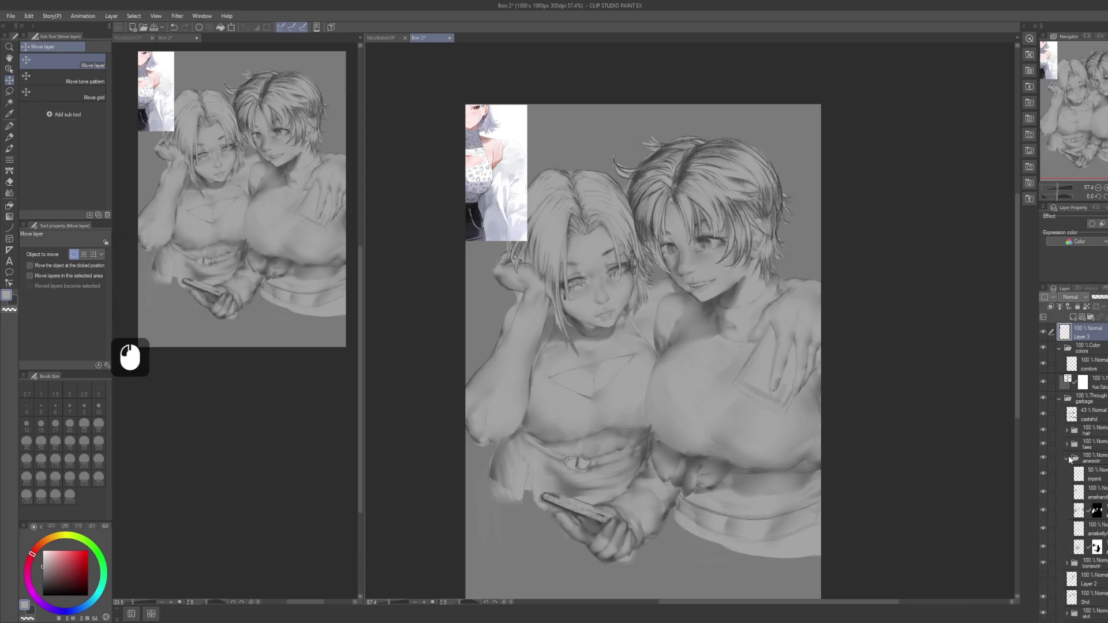
click(1066, 457)
drag(701, 354, 709, 368)
drag(538, 206, 511, 190)
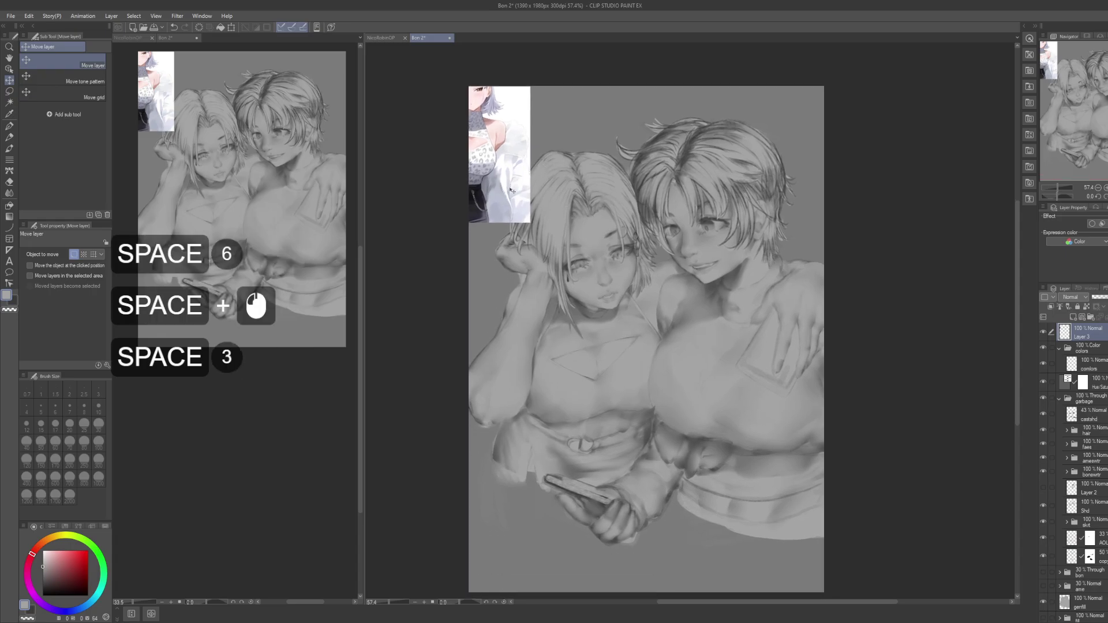
Step: Scale down the white-haired reference image and place it in the lower-left corner of the canvas
key(ctrl+t)
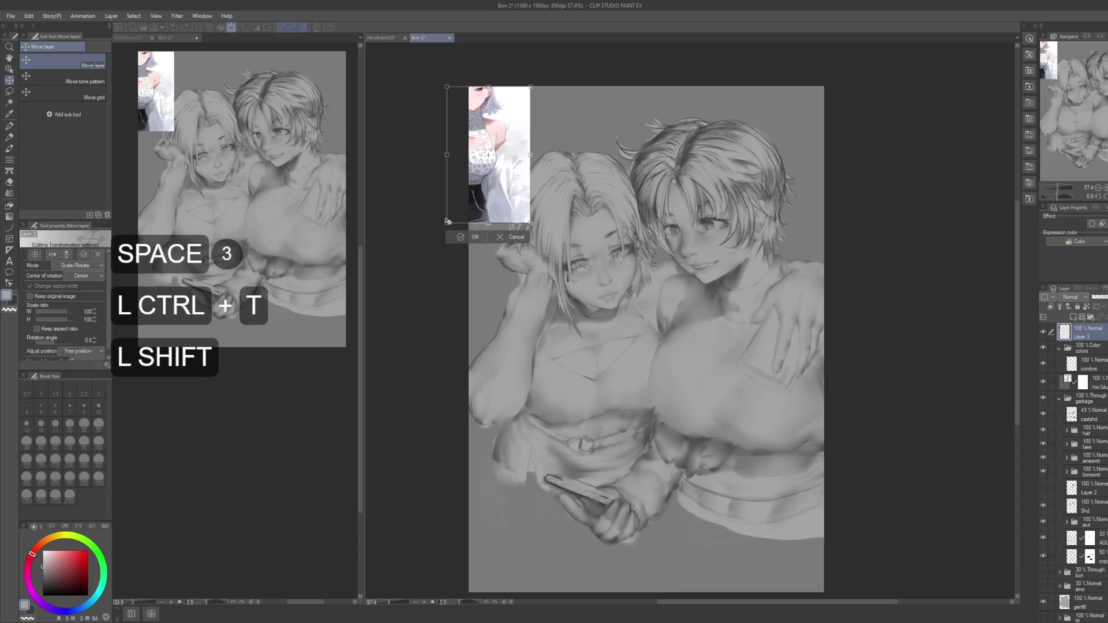
drag(446, 223, 523, 564)
key(Return)
drag(610, 500, 576, 475)
key(p)
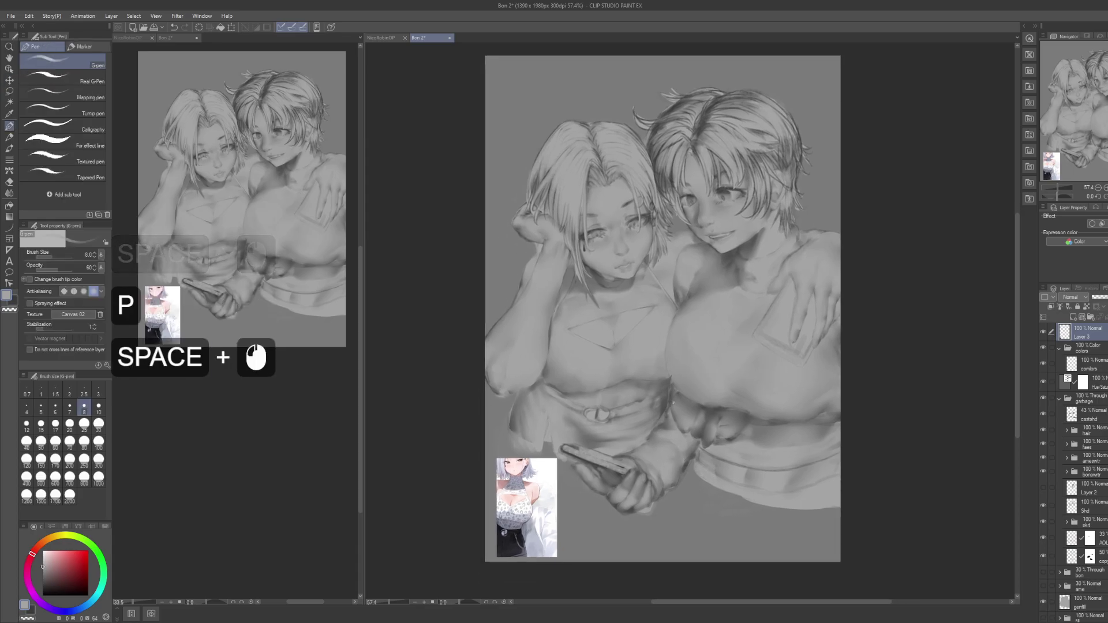
Step: Paste a screen snip of the dark-haired character sheet as a layer directly above the colors folder
click(1088, 365)
drag(590, 466, 662, 473)
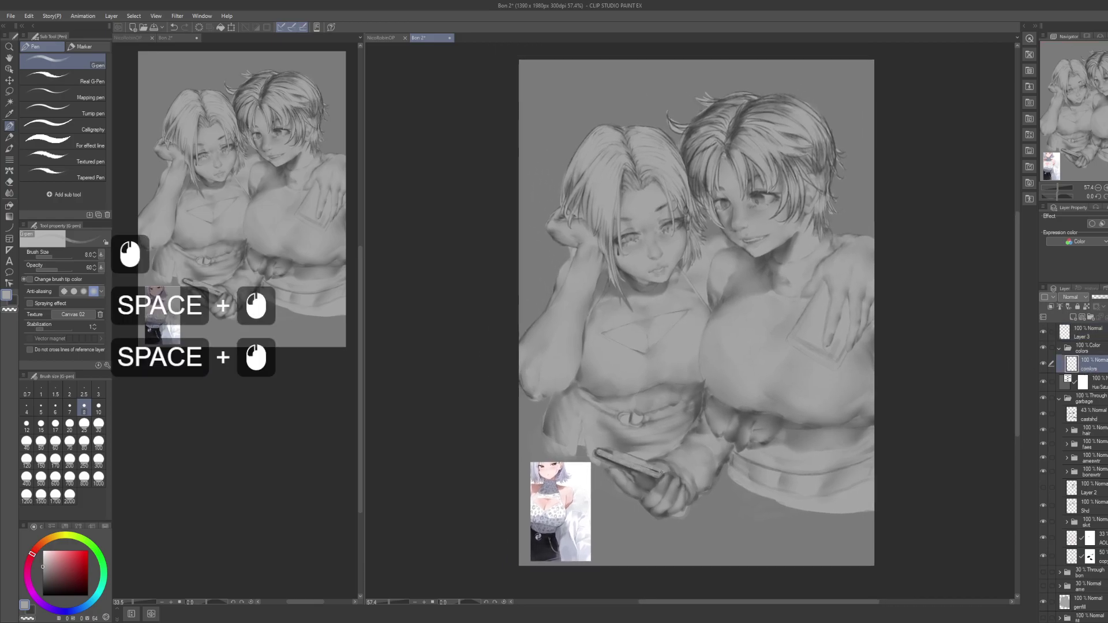
scroll(183, 398, down, 7)
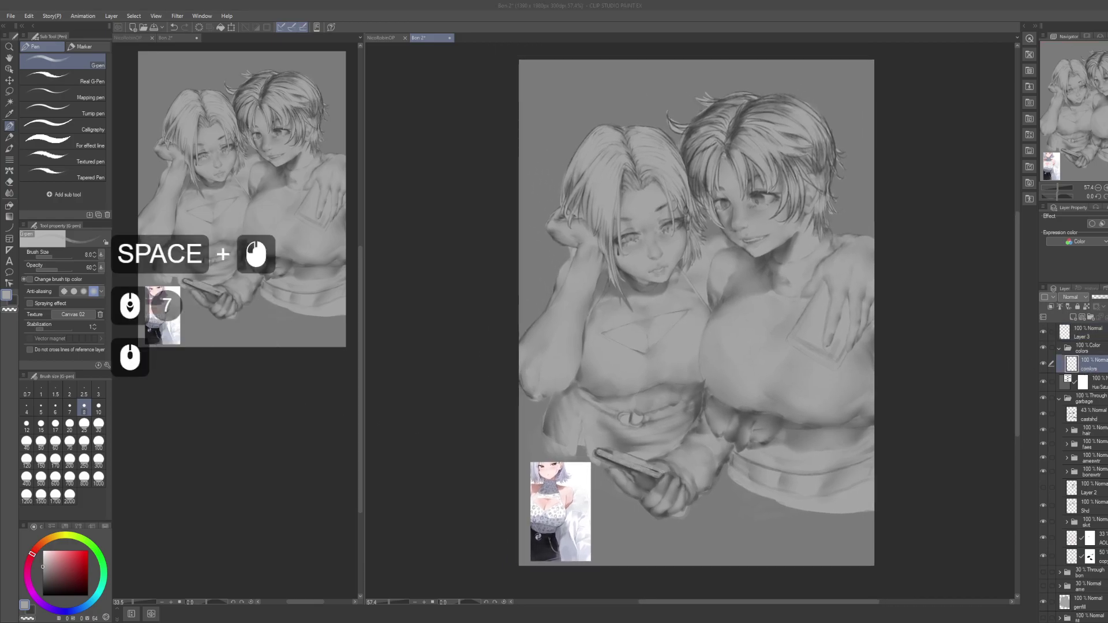
scroll(554, 312, up, 3)
scroll(554, 312, down, 1)
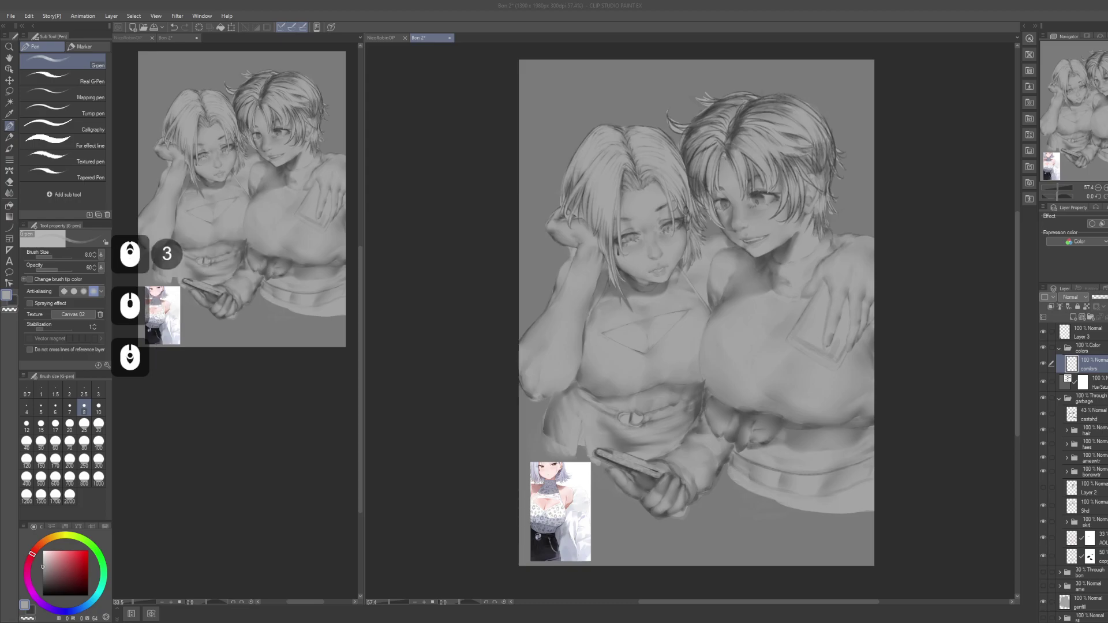
key(shift+super+s)
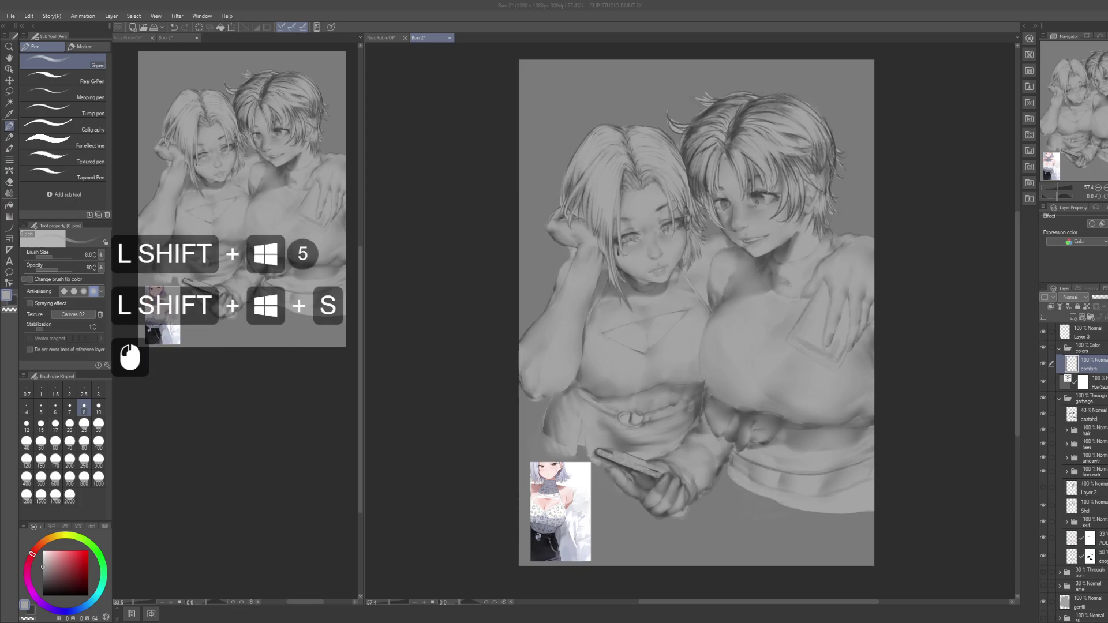
key(shift+super+s)
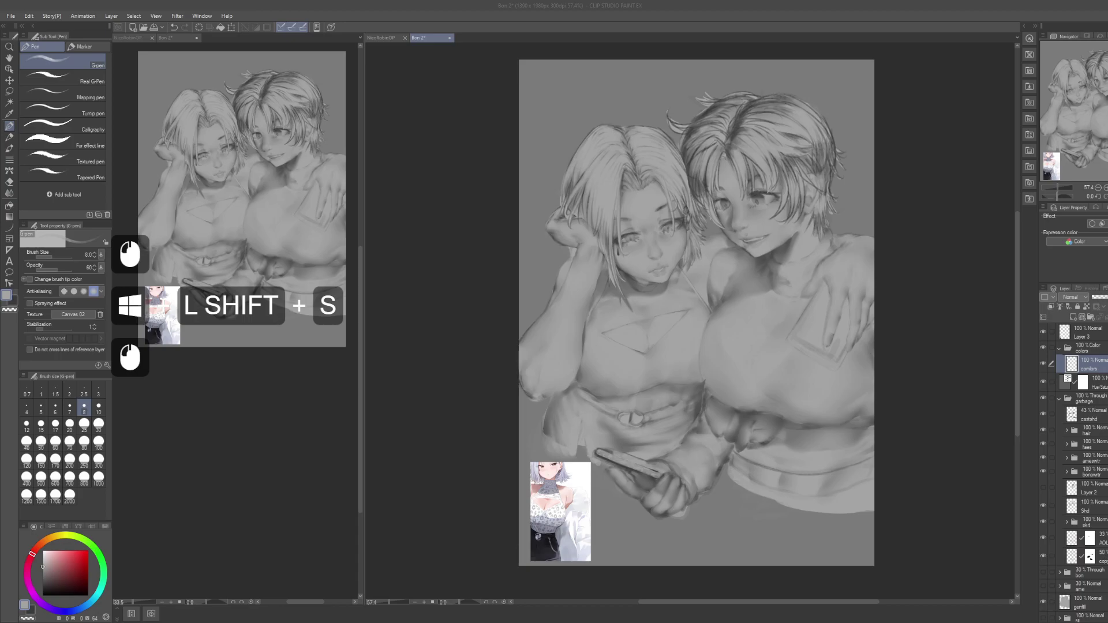
key(ctrl+c)
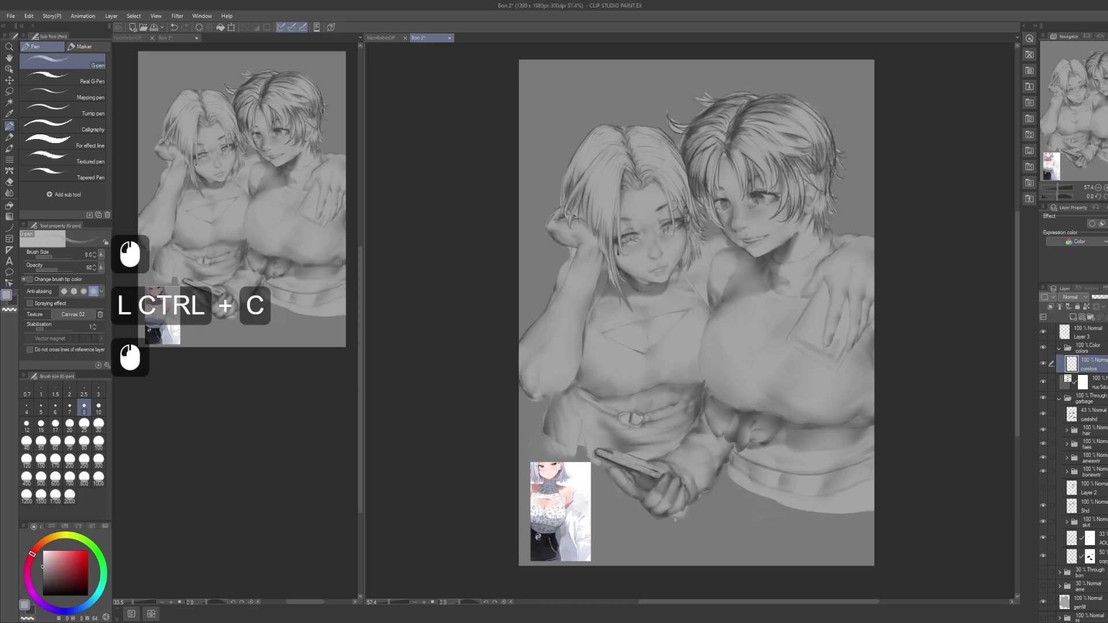
key(ctrl+v)
drag(1091, 364, 1099, 342)
drag(544, 229, 539, 266)
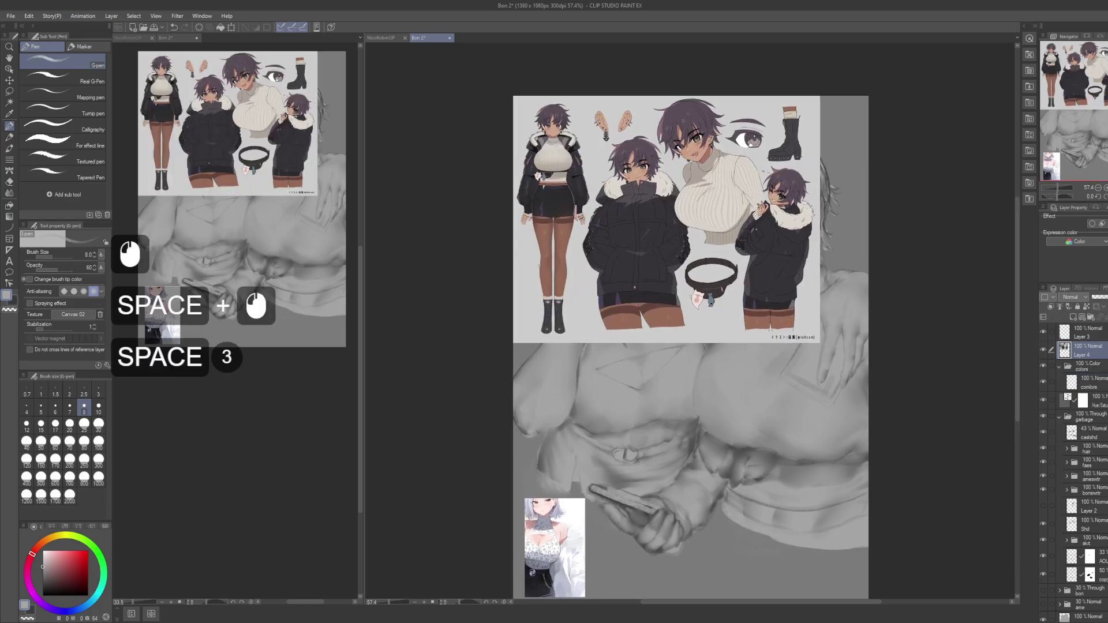
Step: Lasso the white-sweater figure on the character sheet, delete everything outside the selection, and deselect
key(m)
drag(735, 132, 736, 101)
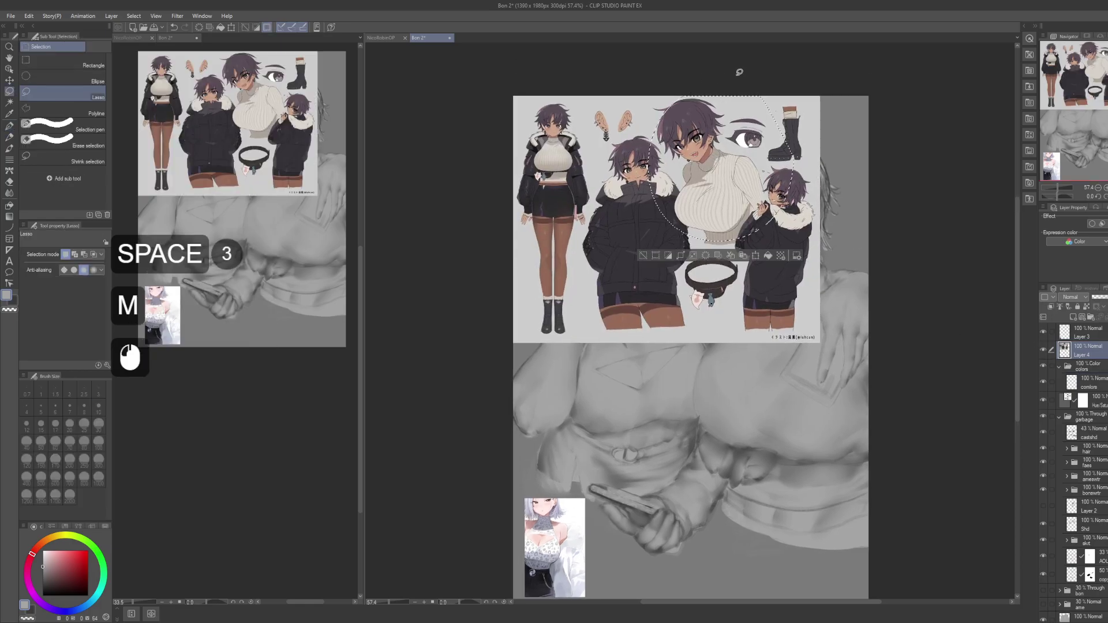
key(ctrl+shift+i)
key(Delete)
key(ctrl+d)
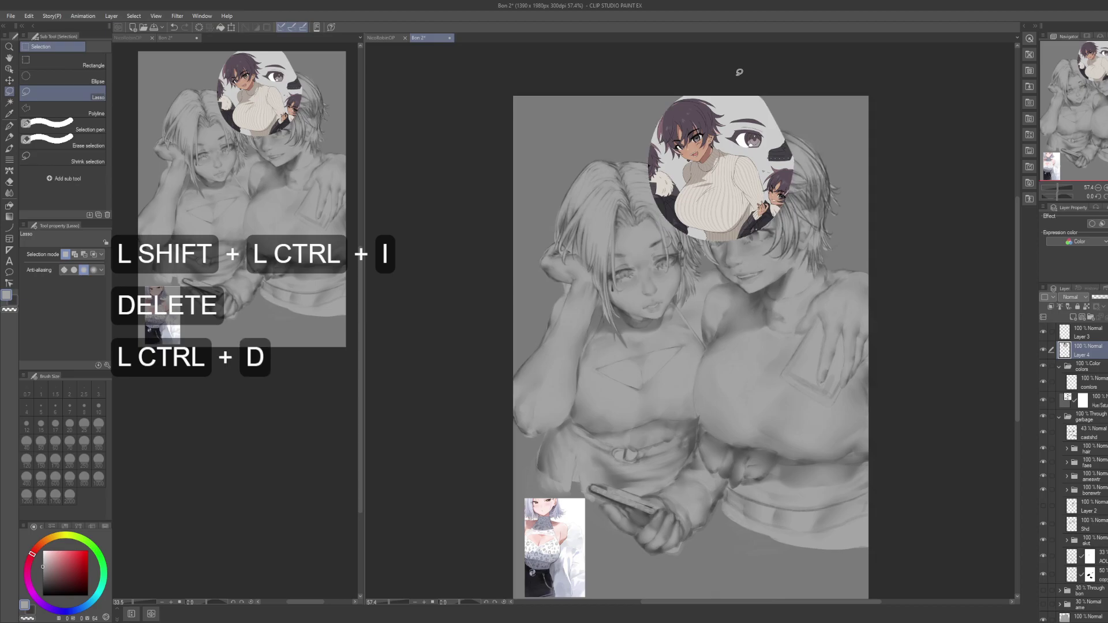
Step: Move the cropped dark-haired reference to the bottom of the canvas, beside the white-haired reference
key(k)
drag(727, 257, 700, 595)
drag(788, 367, 800, 188)
drag(713, 331, 687, 390)
Step: Scale down the cropped dark-haired reference so it fits within the canvas and return to the G-pen
key(ctrl+t)
key(shift+alt)
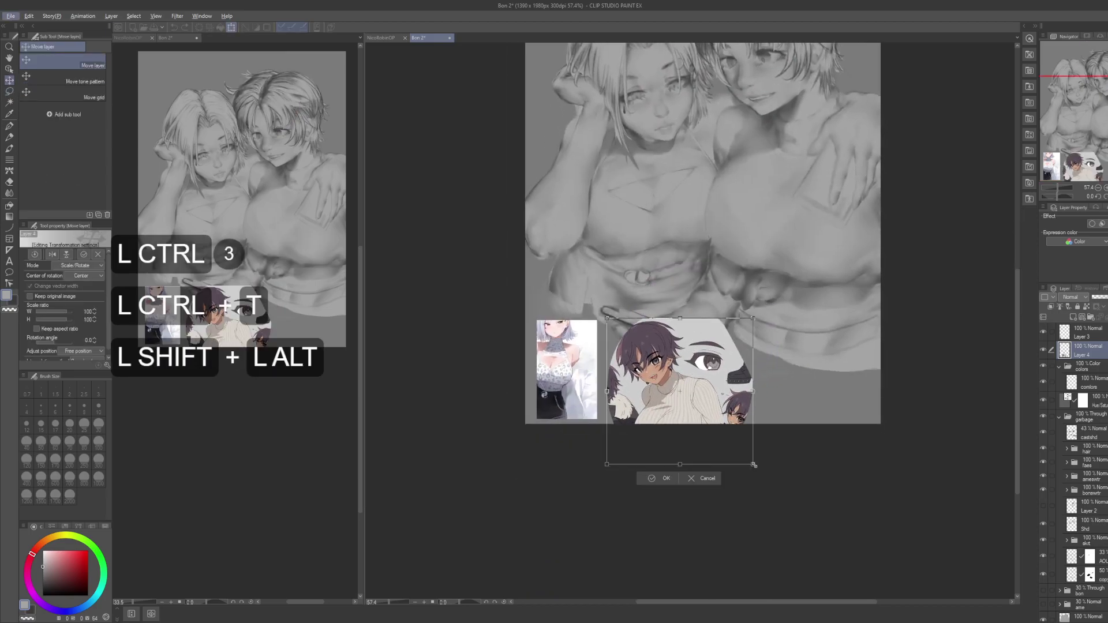
drag(751, 464, 685, 413)
key(Return)
key(ctrl+d)
drag(670, 299, 661, 353)
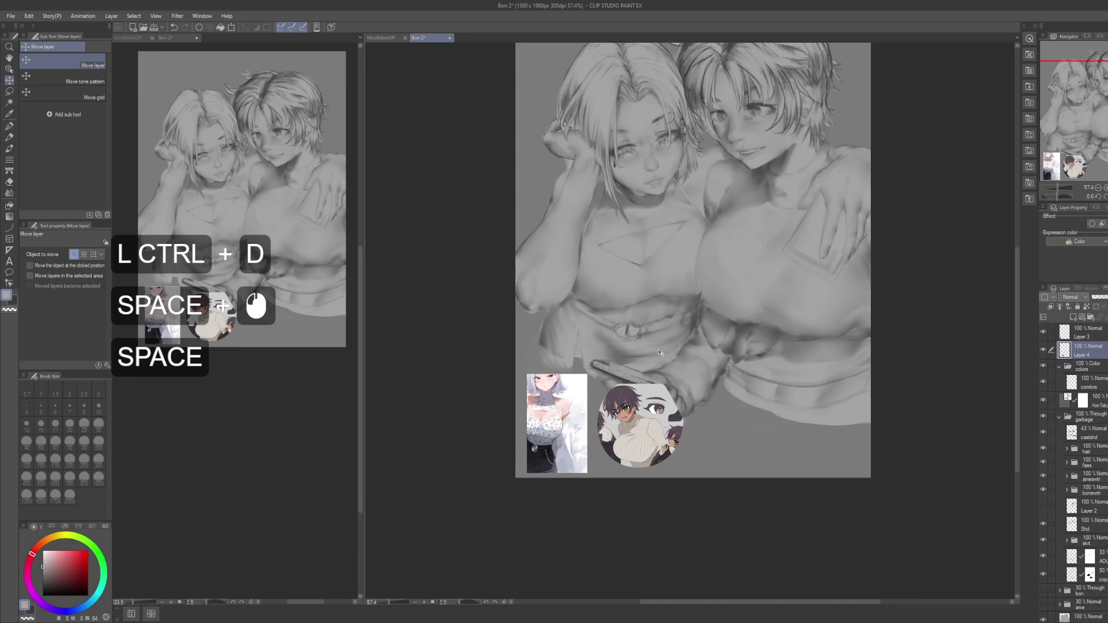
key(p)
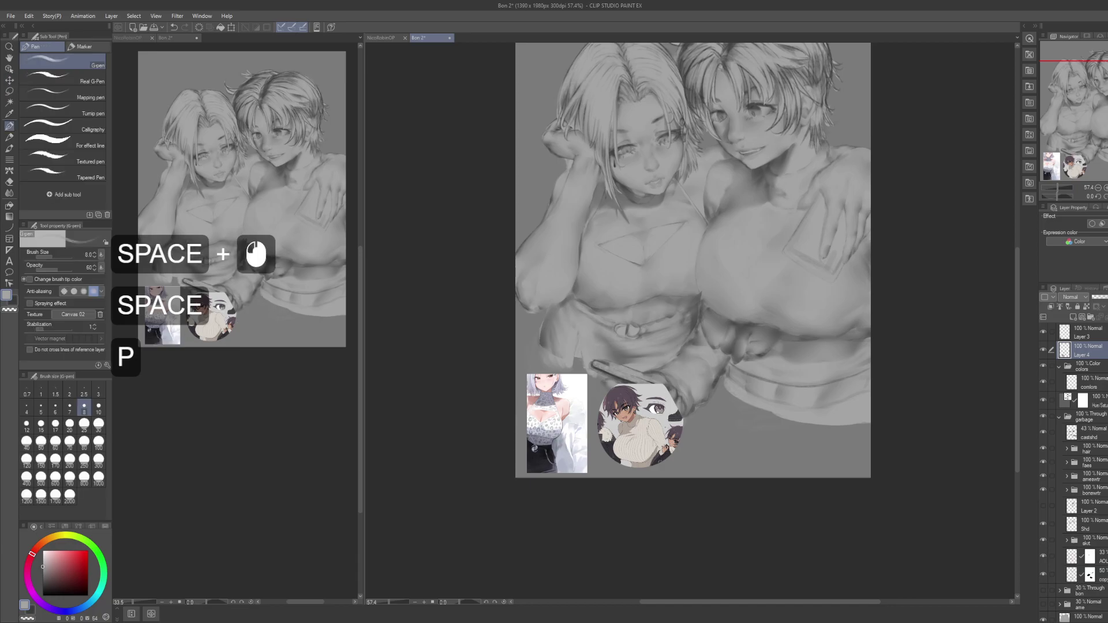
Step: Sample a color from the dark-haired character reference beside the sweater sleeve
alt+click(643, 439)
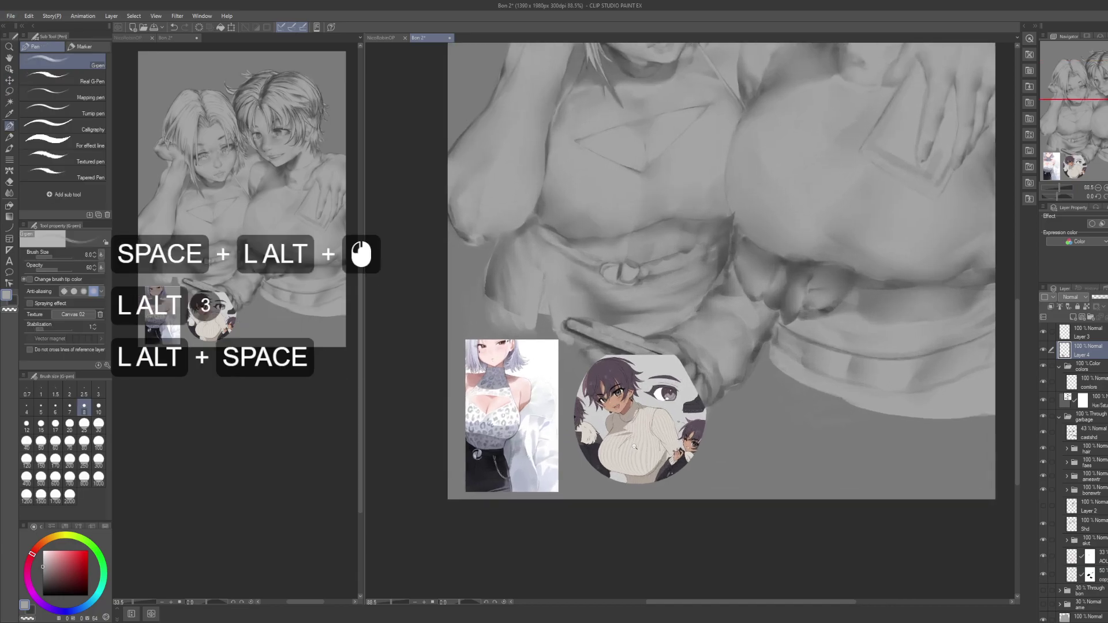
drag(635, 446, 641, 452)
alt+click(719, 400)
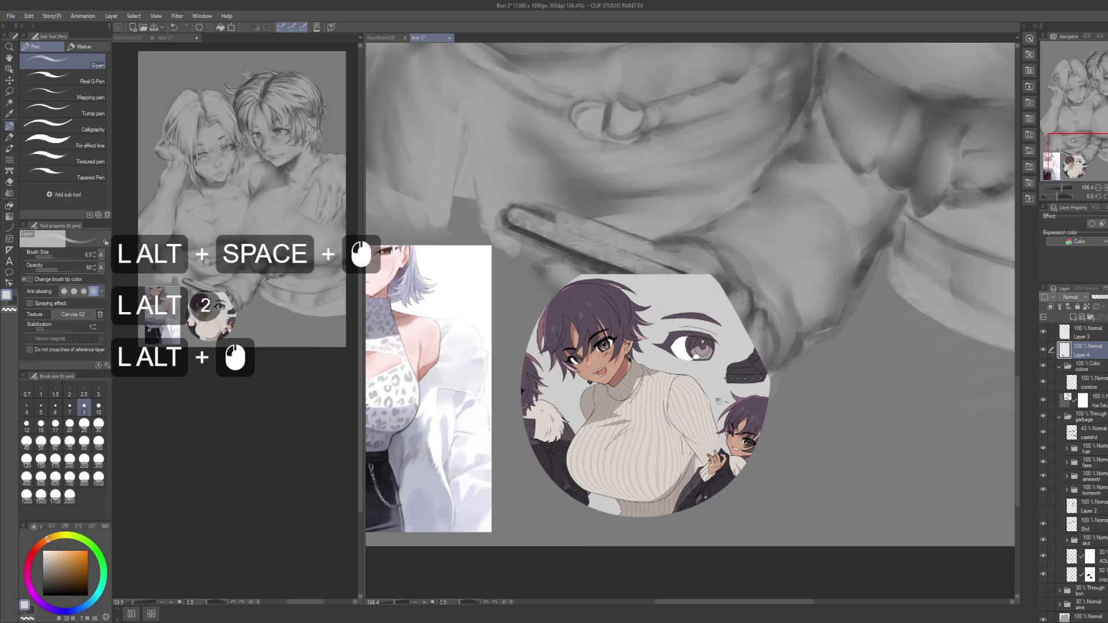
Step: Group the layer inside the colors folder into a subfolder named bon
click(1085, 382)
key(ctrl+g)
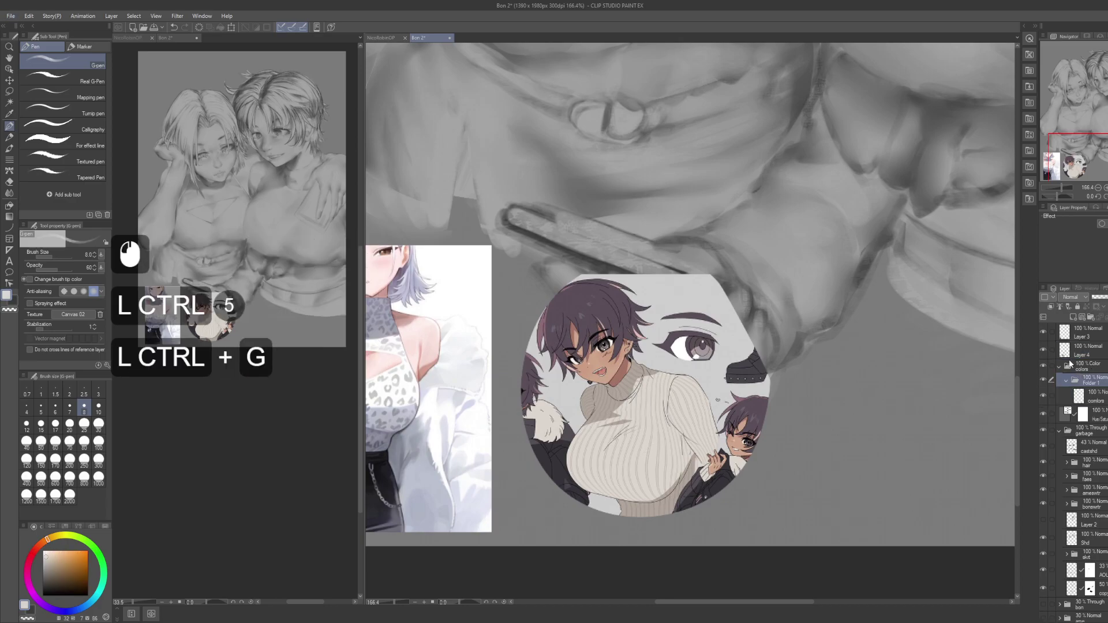
key(F2)
text(bon)
key(Return)
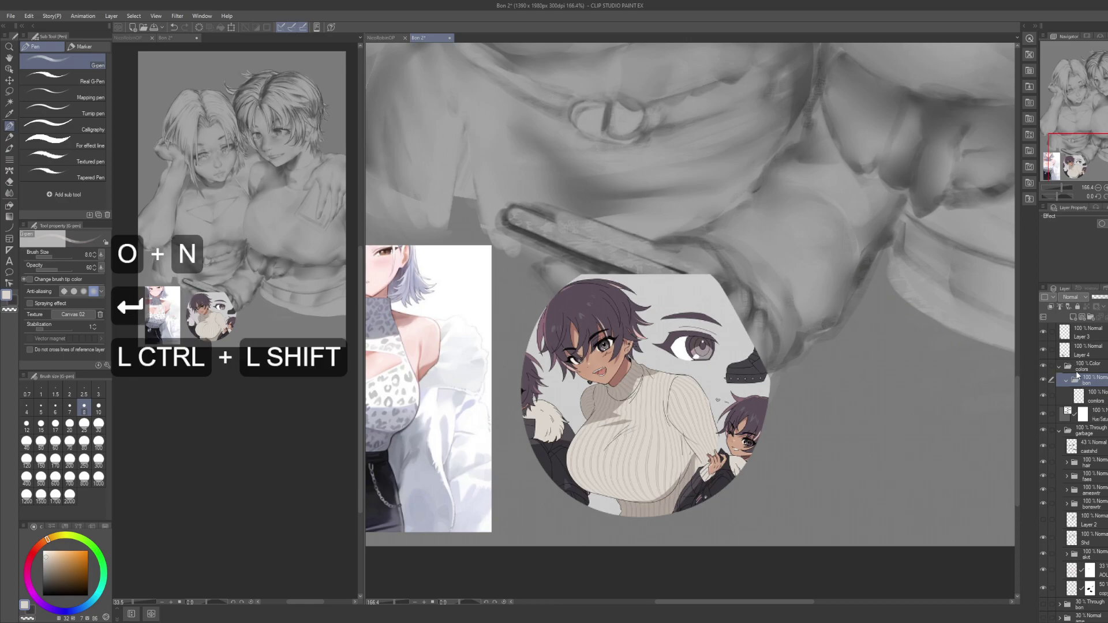
Step: Add a new layer in the colors folder and group it into a subfolder named ame
click(1094, 382)
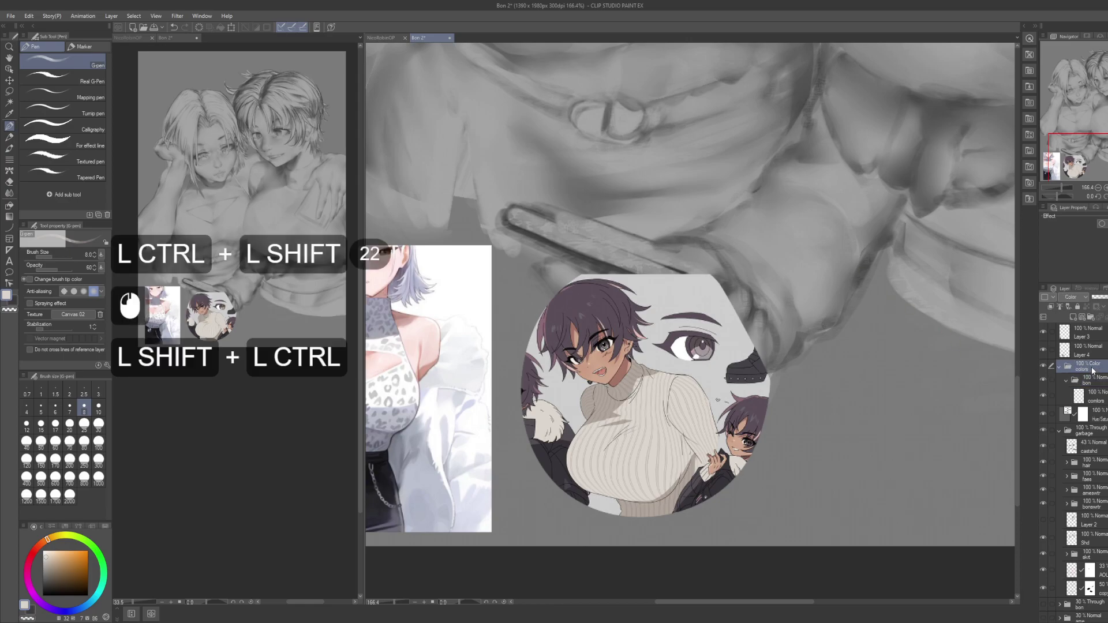
key(ctrl+shift+n)
key(ctrl+g)
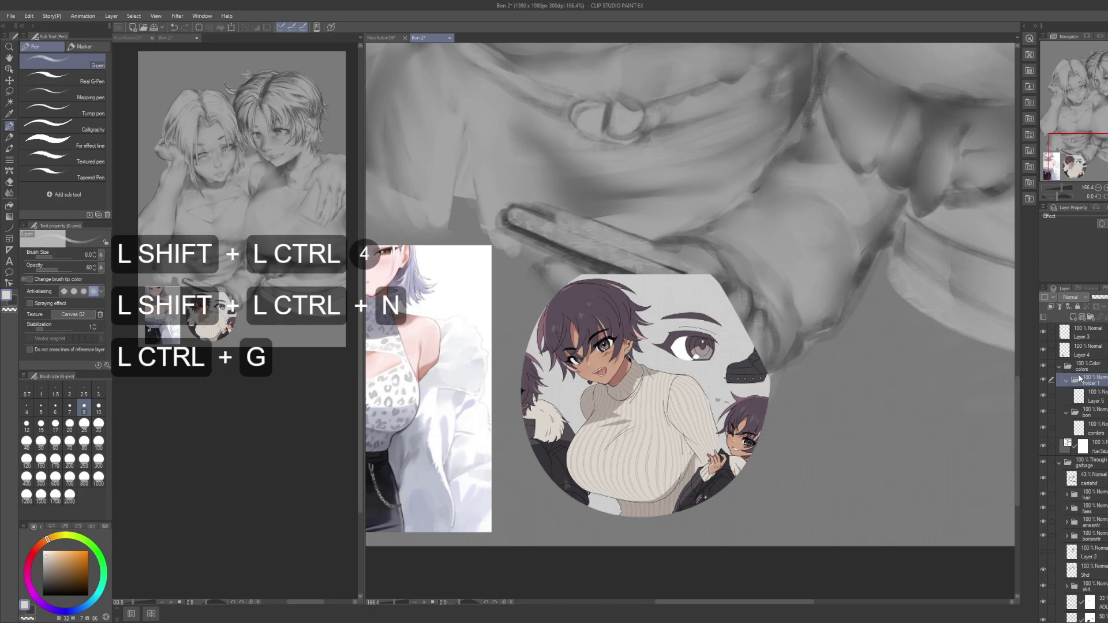
key(F2)
text(ame)
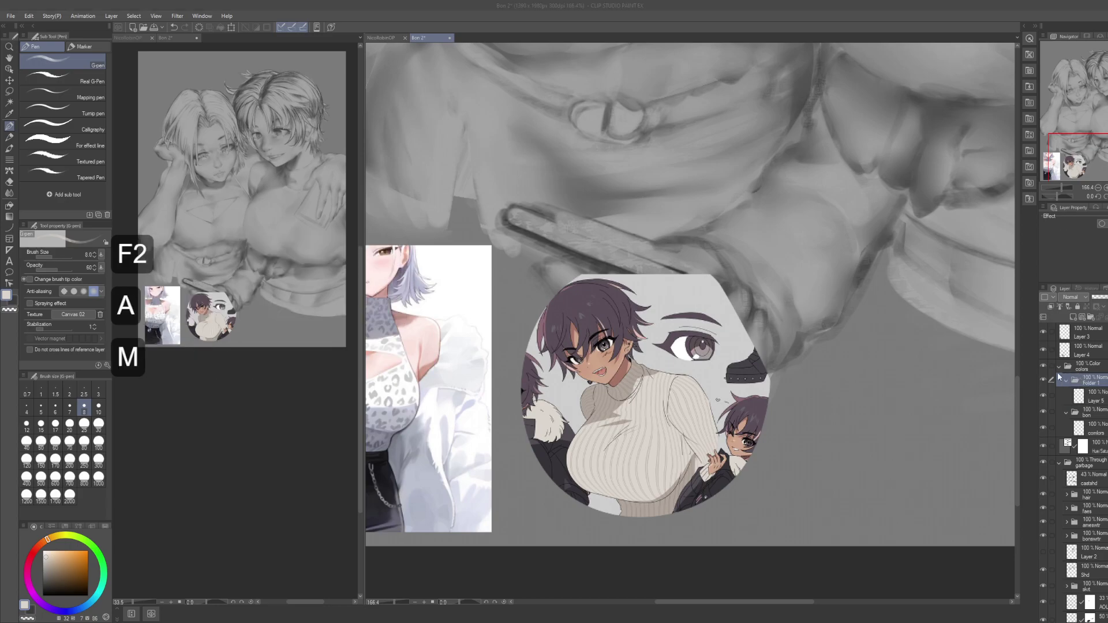
key(Return)
Step: Rename the layers inside the ame and bon folders as shirt
click(1104, 404)
key(F2)
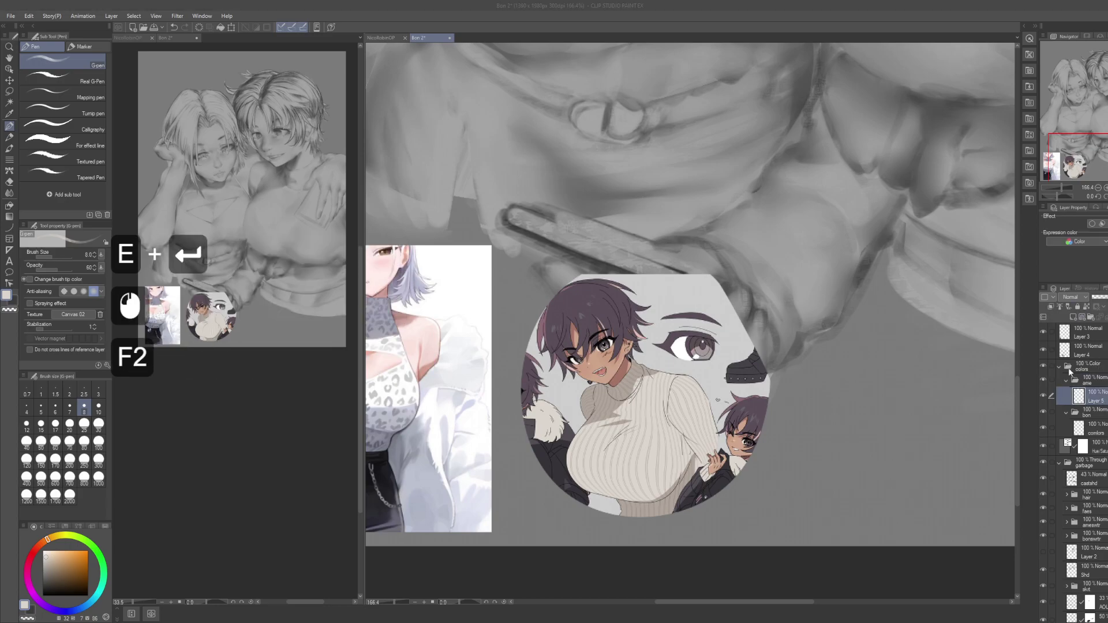
text(shirt)
key(Return)
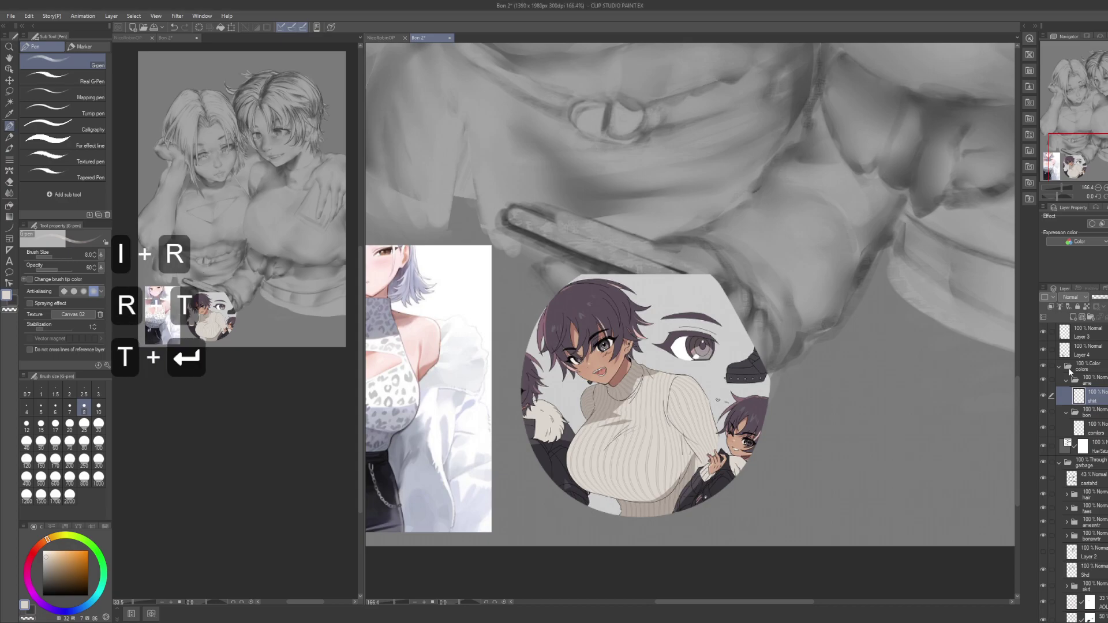
click(1095, 432)
key(F2)
text(shirt)
key(Return)
drag(857, 373, 643, 508)
drag(797, 406, 740, 394)
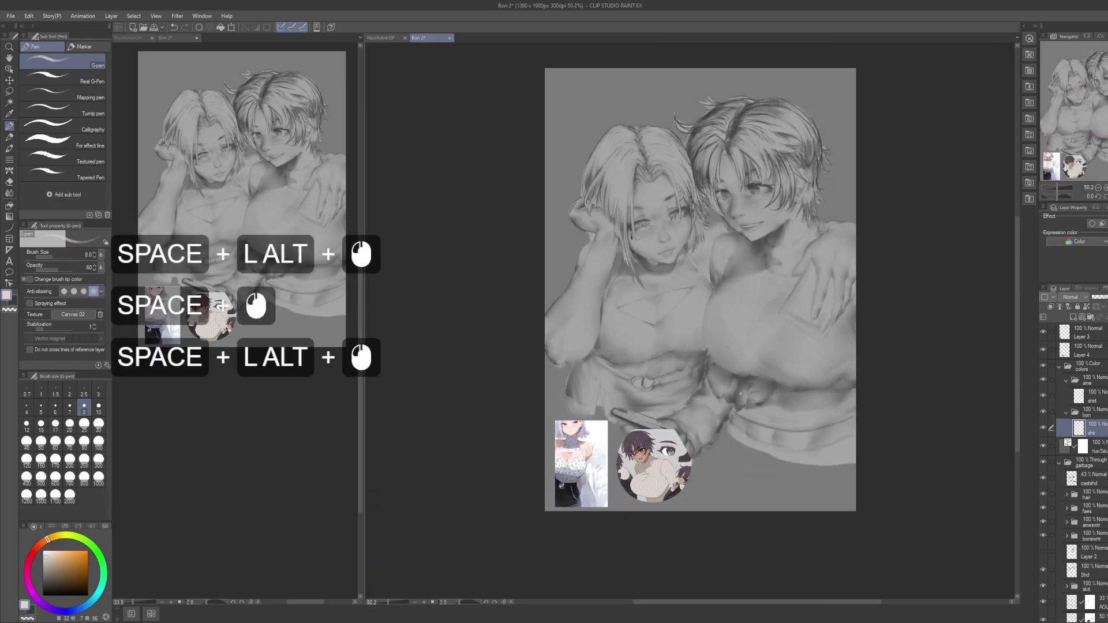
ctrl+click(1083, 537)
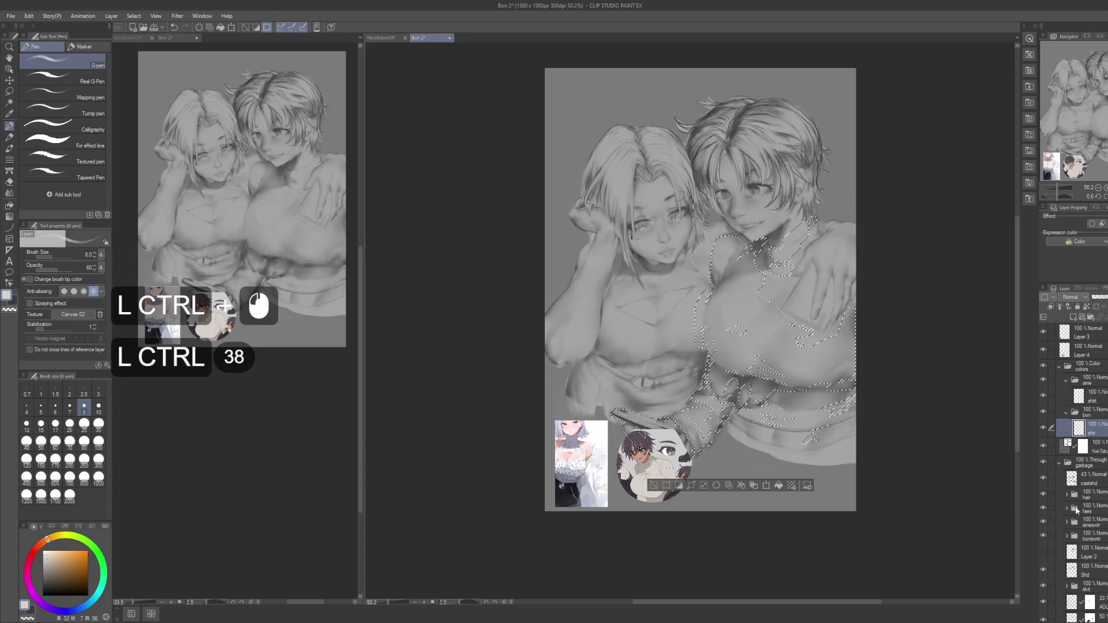
key(ctrl+d)
drag(913, 475, 805, 430)
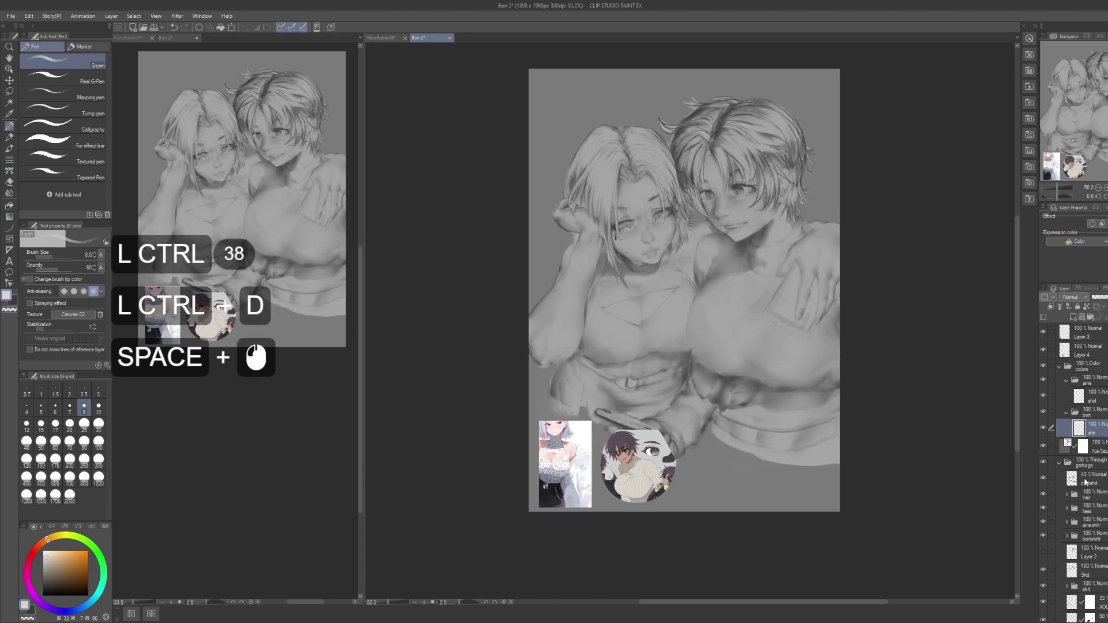
Step: Select the silhouettes of both figures, adding the genfill layer's area, and mask the colors folder with that selection
click(1085, 365)
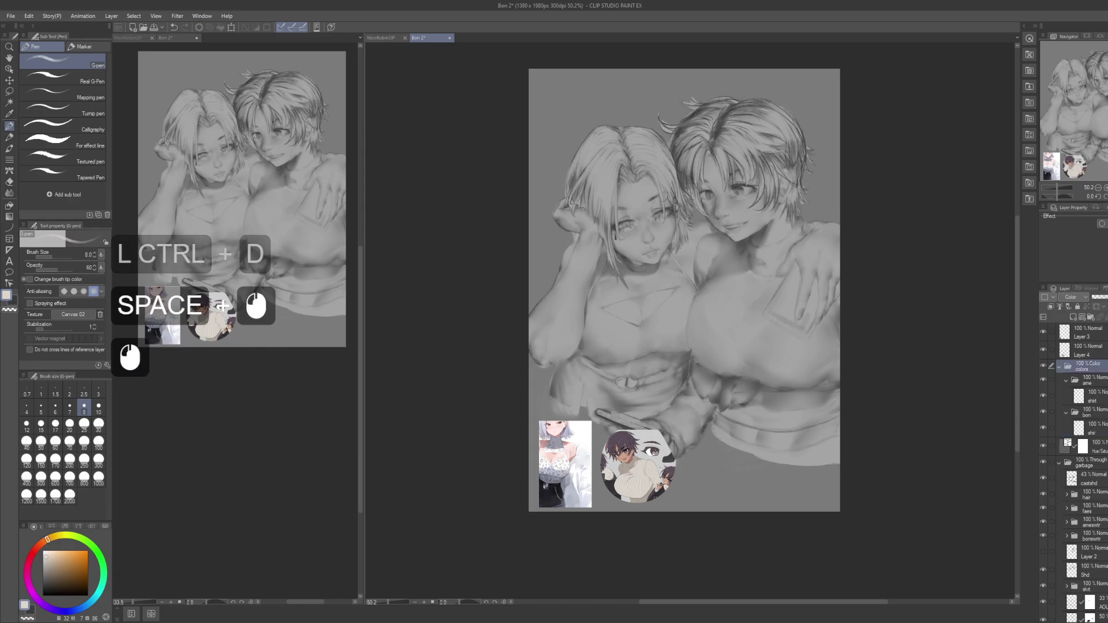
ctrl+click(1078, 429)
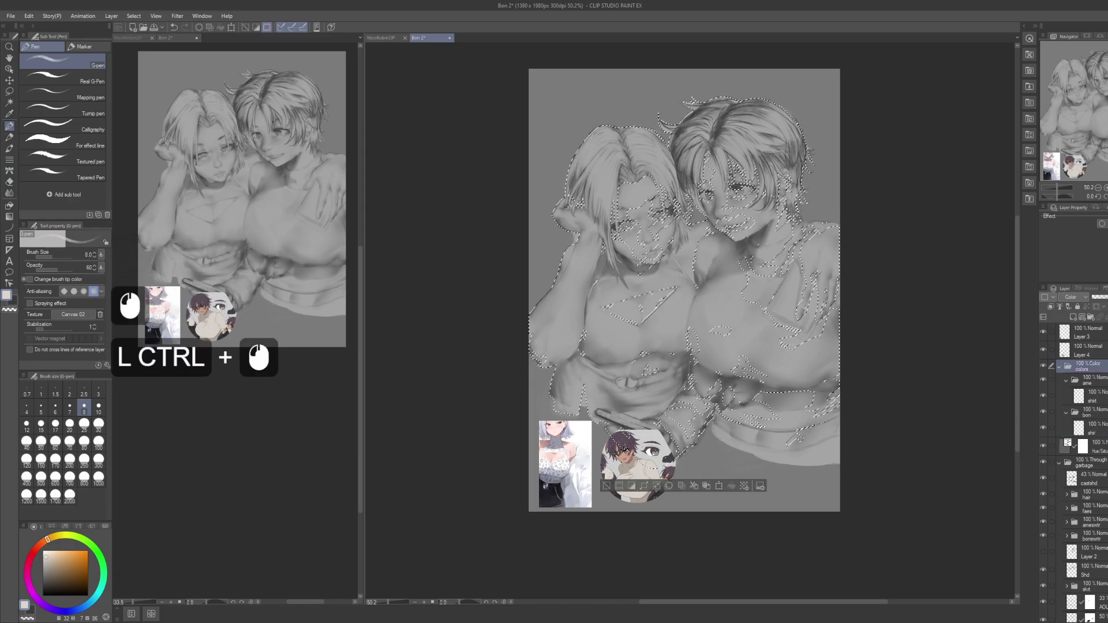
scroll(1071, 407, down, 3)
click(1067, 401)
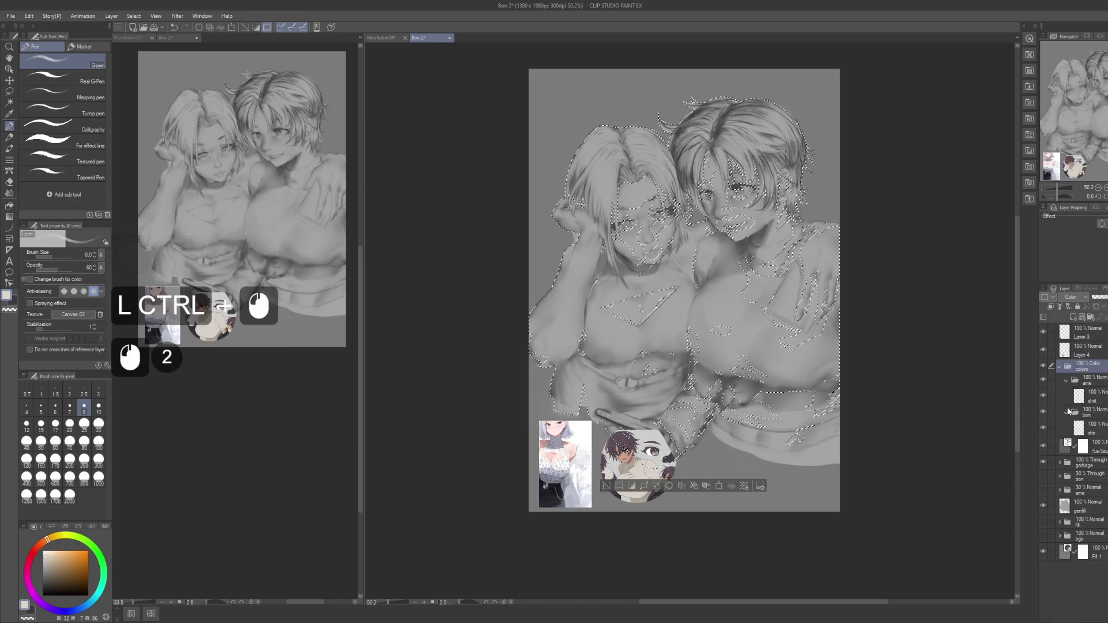
ctrl+shift+click(1065, 507)
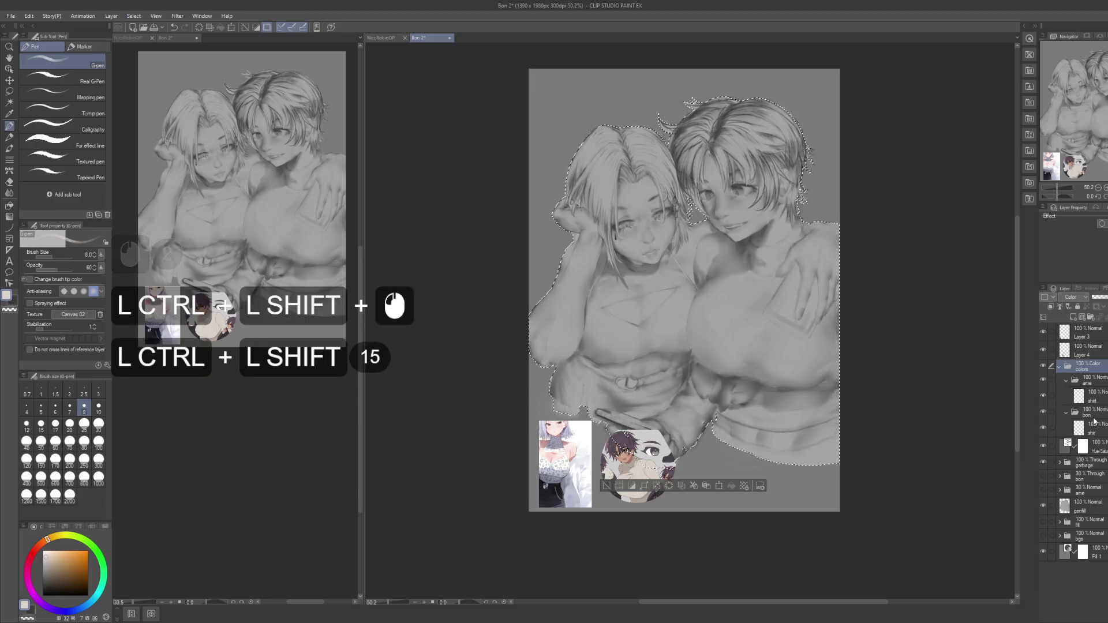
click(1096, 306)
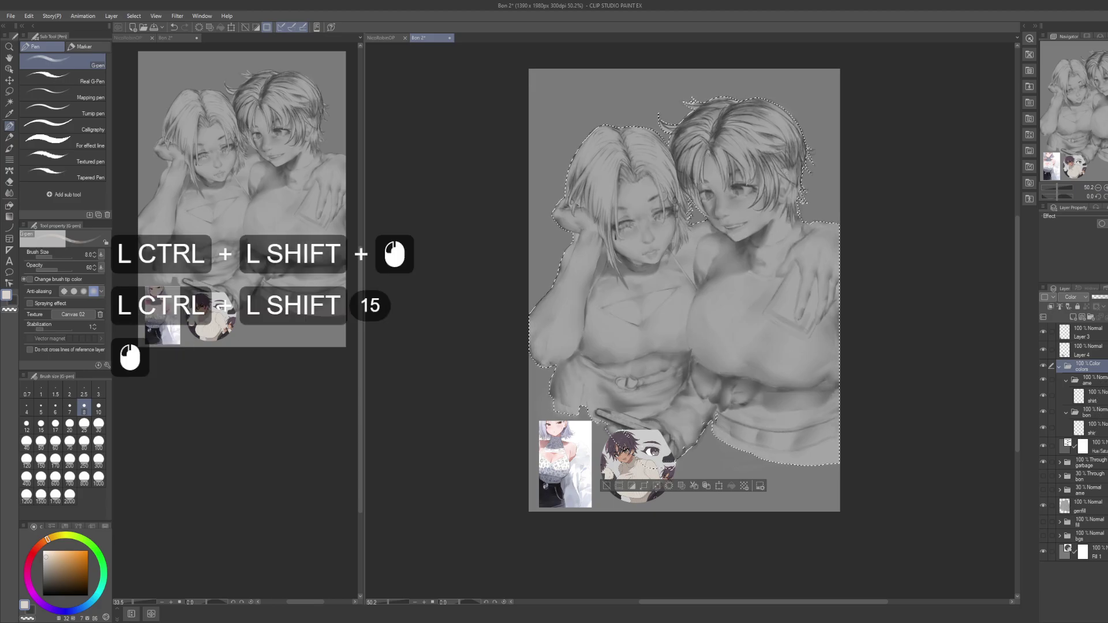
Step: Make the shirt layer in the ame folder active and enlarge the G-pen to 170
click(1090, 402)
click(1042, 400)
click(1042, 399)
click(1042, 400)
click(1042, 398)
click(1087, 410)
drag(634, 305, 626, 326)
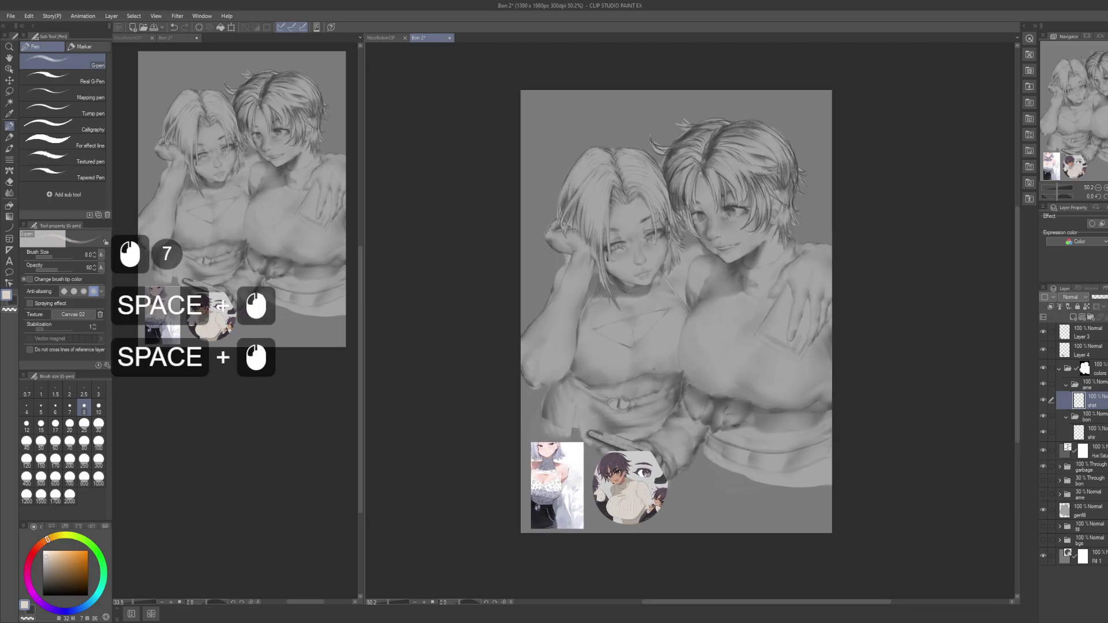
key(bracketright)
key(bracketright)
key(bracketright)
key(bracketright)
key(bracketright)
key(bracketright)
key(bracketright)
key(bracketright)
key(bracketright)
key(bracketright)
key(bracketright)
key(bracketright)
key(bracketright)
key(bracketright)
key(bracketright)
key(bracketright)
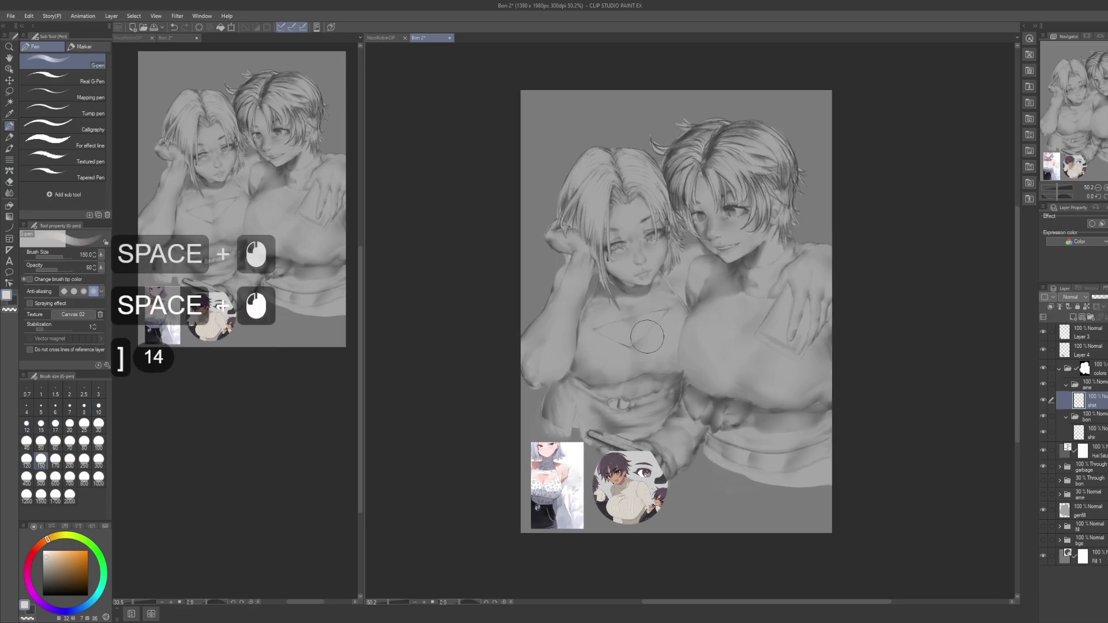
Step: Sample a muted lavender from the white-haired reference and block in the top of the character resting her head on her hand
drag(592, 405, 548, 427)
alt+click(547, 427)
drag(672, 385, 716, 388)
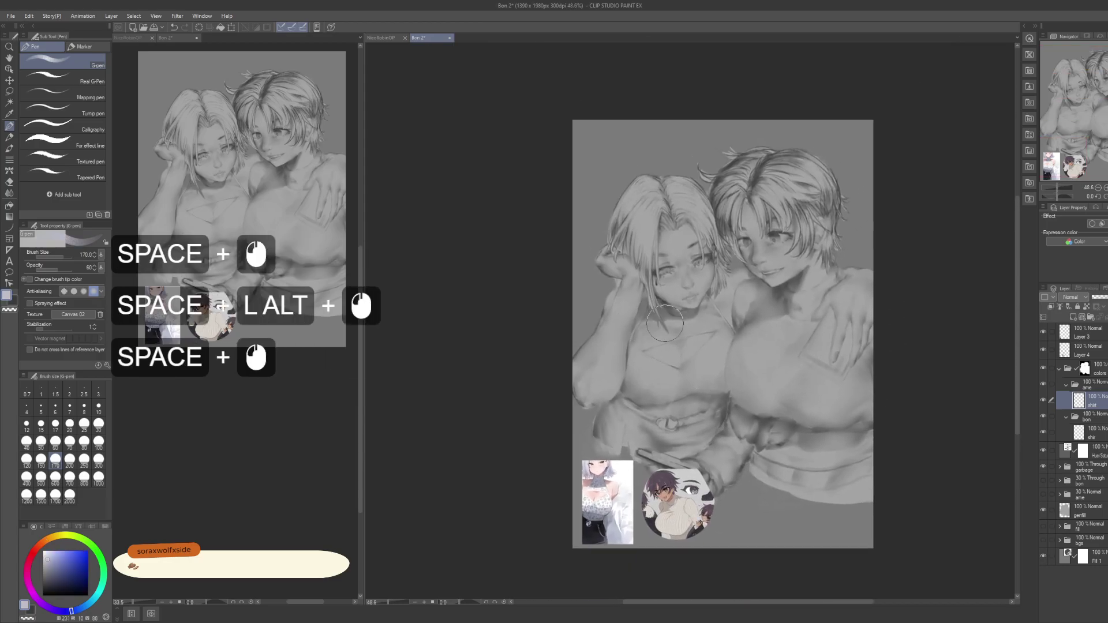
drag(663, 323, 633, 374)
key(ctrl+z)
drag(659, 325, 636, 338)
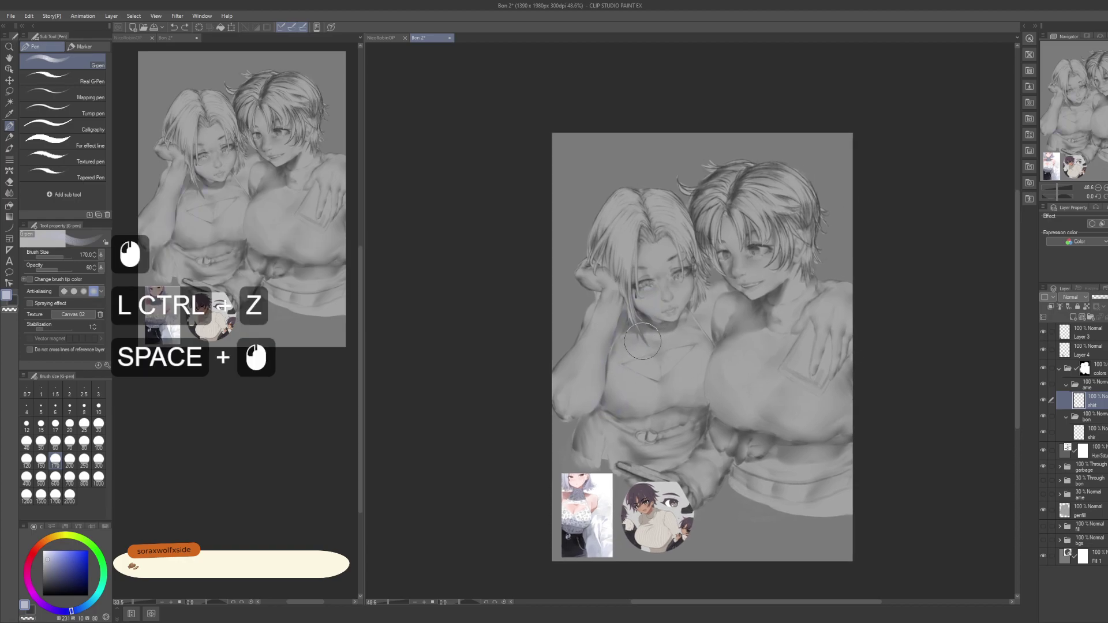
click(633, 339)
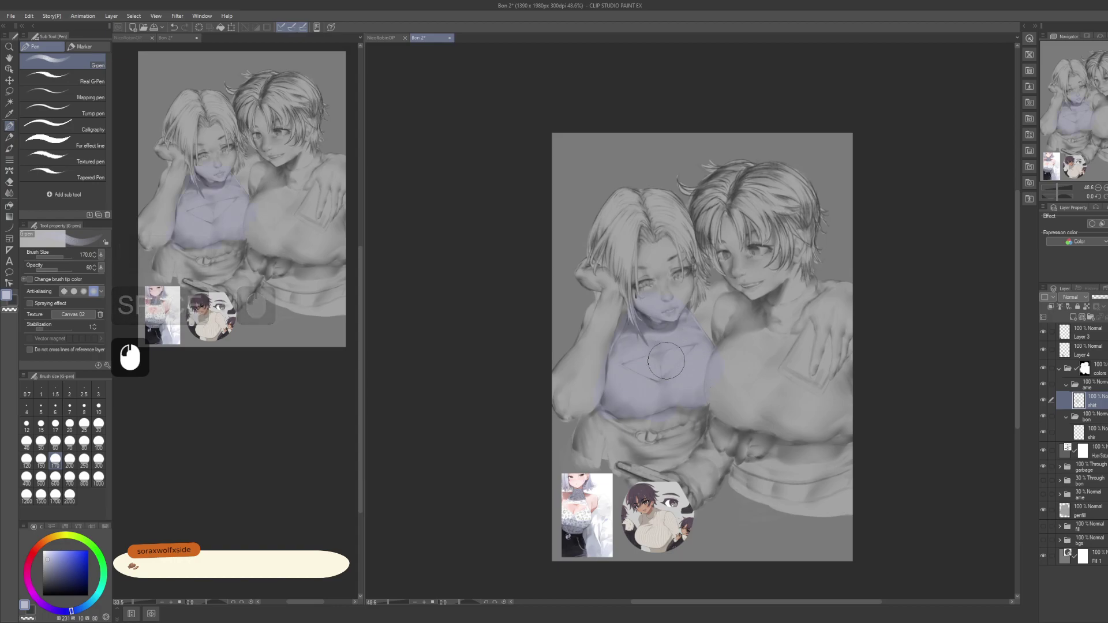
drag(619, 379, 618, 331)
click(629, 359)
click(648, 351)
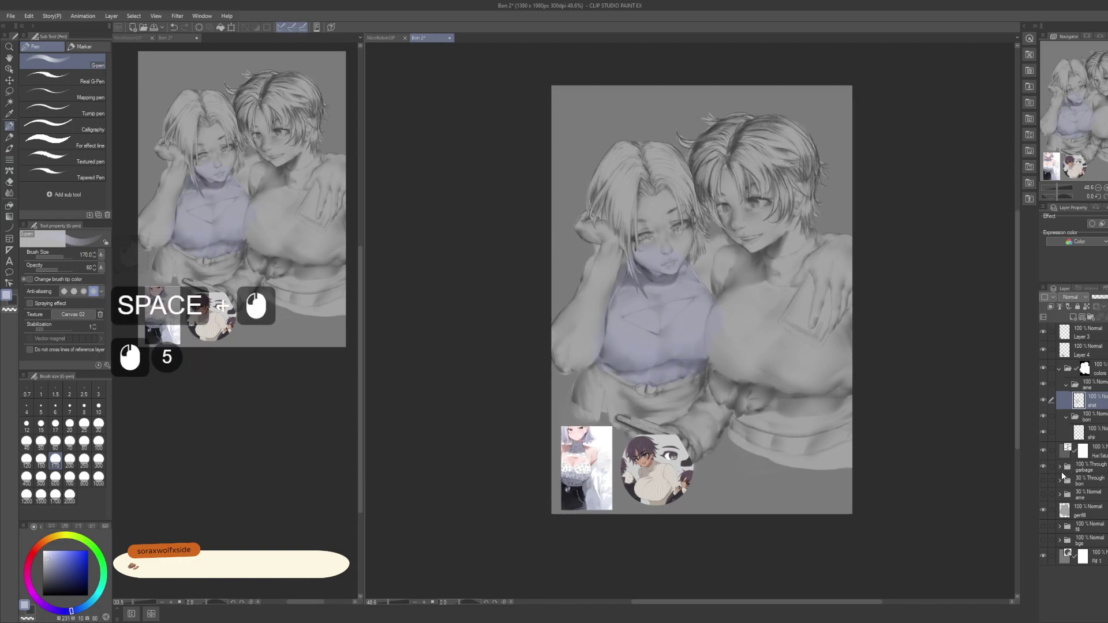
Step: Select the arm, chest cutout and hair areas from the garbage folder's layers and clear them from the ame shirt layer
click(1061, 469)
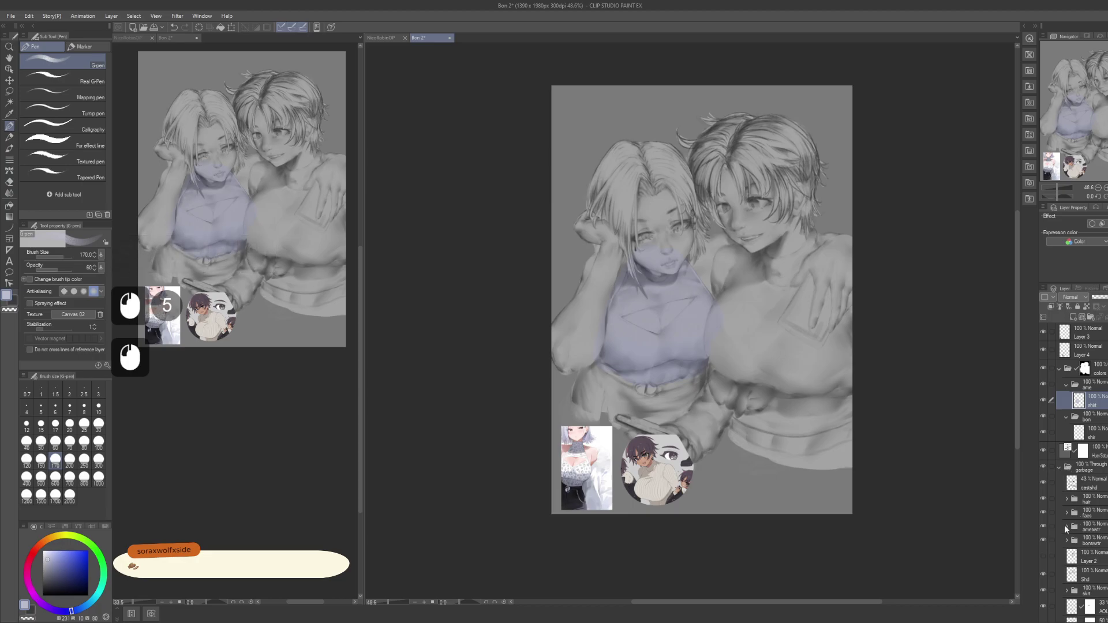
click(1066, 527)
scroll(1080, 508, down, 2)
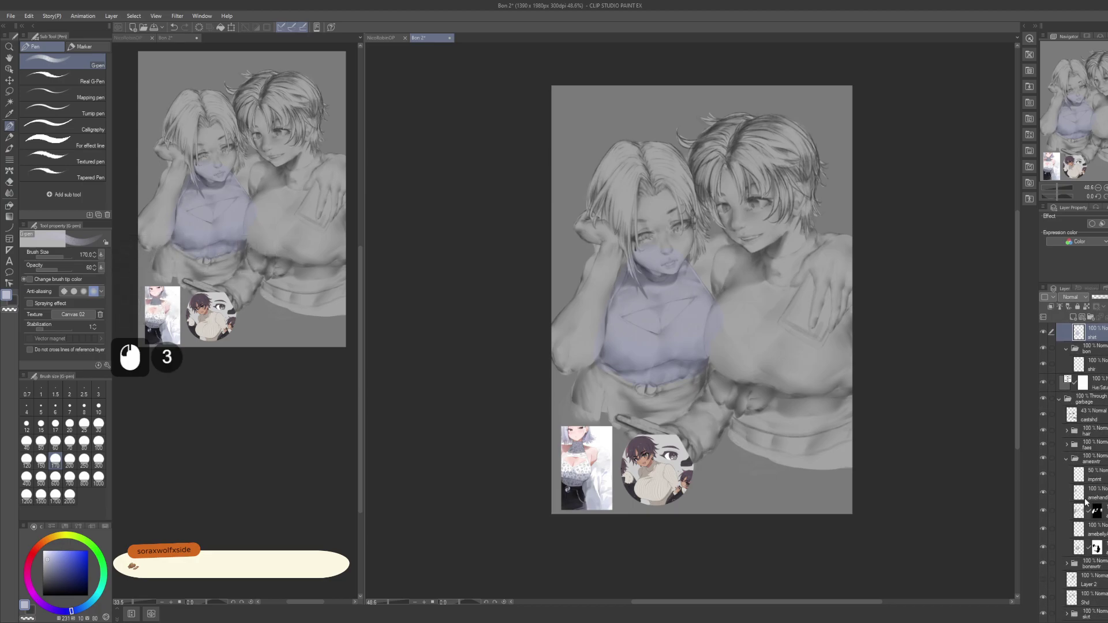
ctrl+click(1085, 505)
ctrl+shift+click(1076, 445)
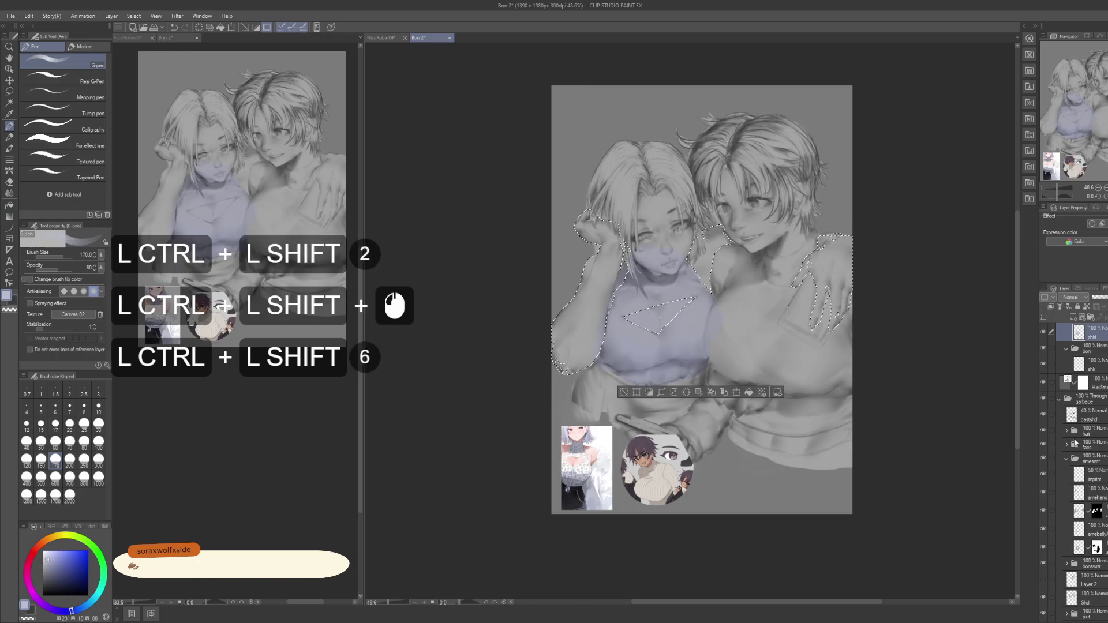
ctrl+shift+click(1074, 433)
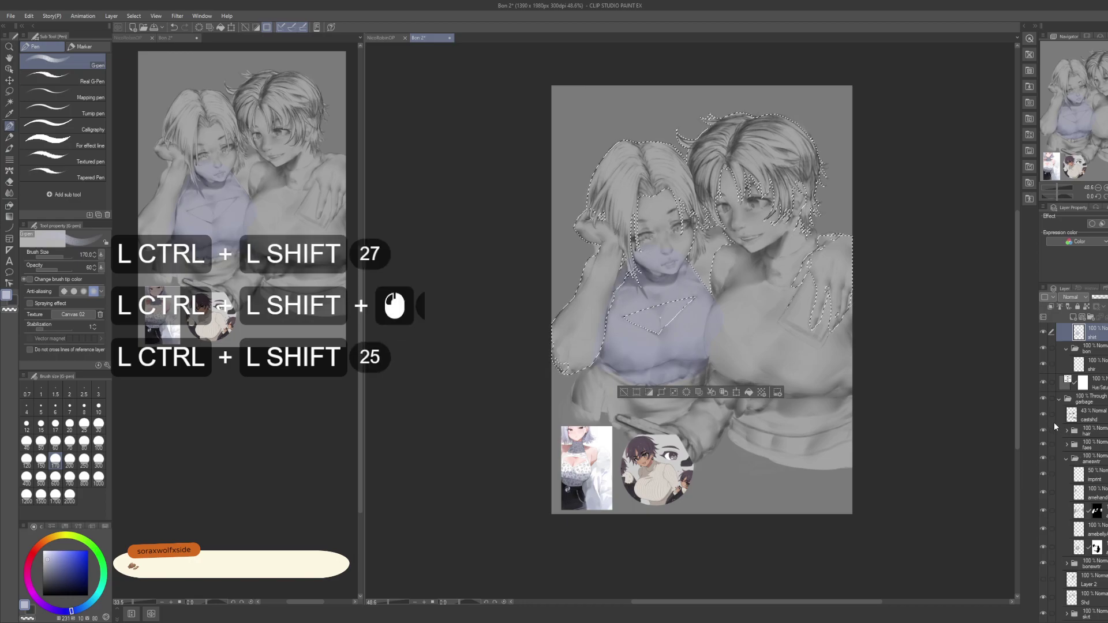
shift+click(1079, 334)
key(shift+Delete)
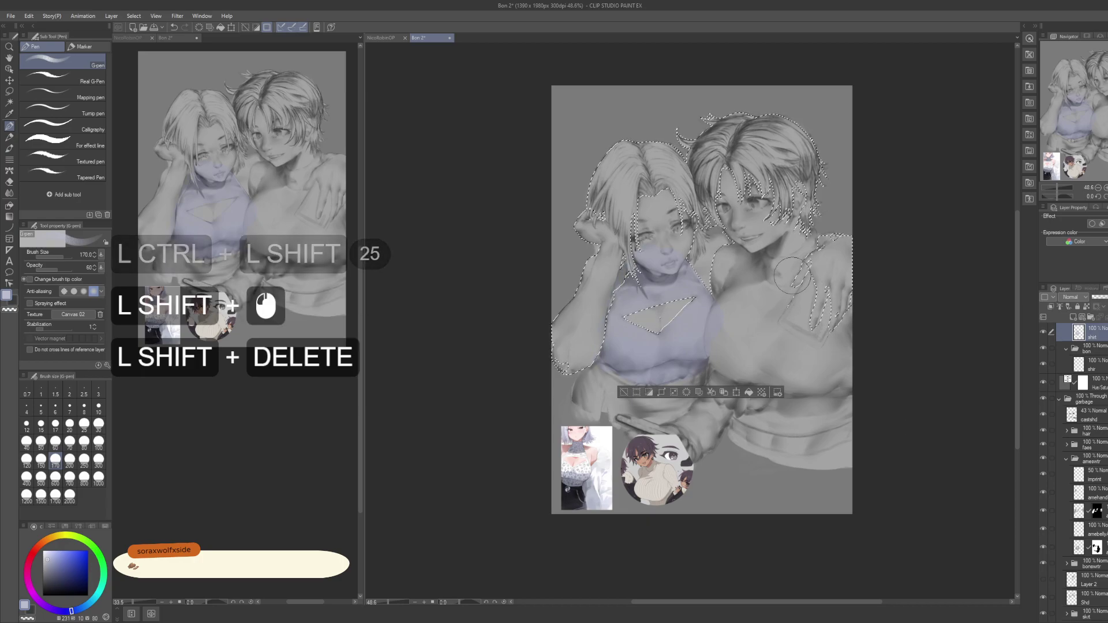
Step: Add the face folder's area to the selection, clear it from the ame shirt layer, and deselect
key(shift+ctrl)
ctrl+shift+click(1075, 447)
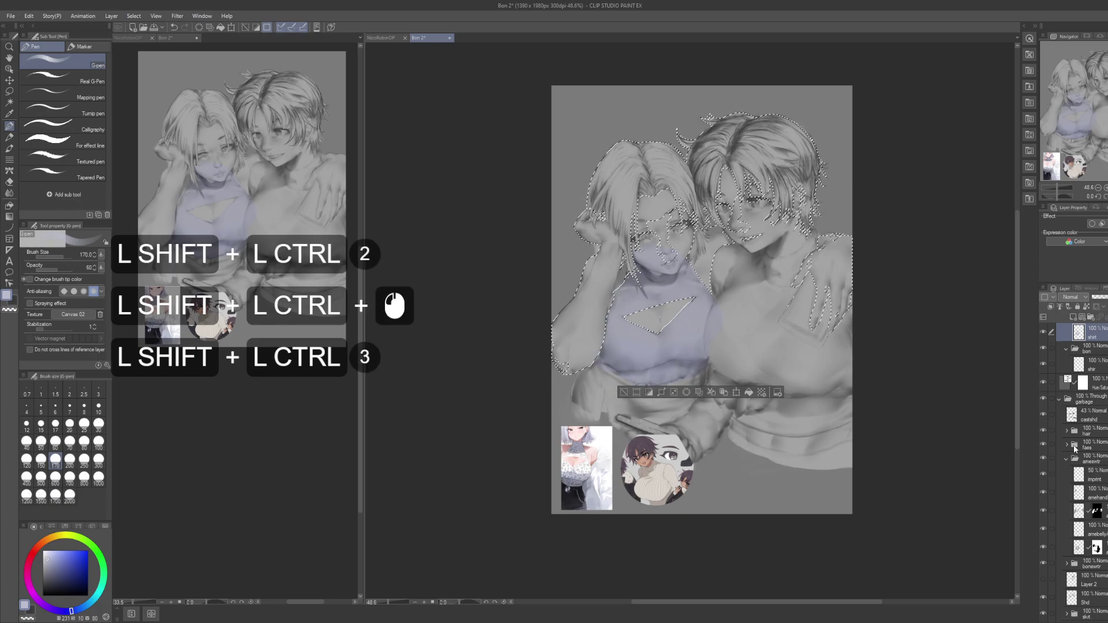
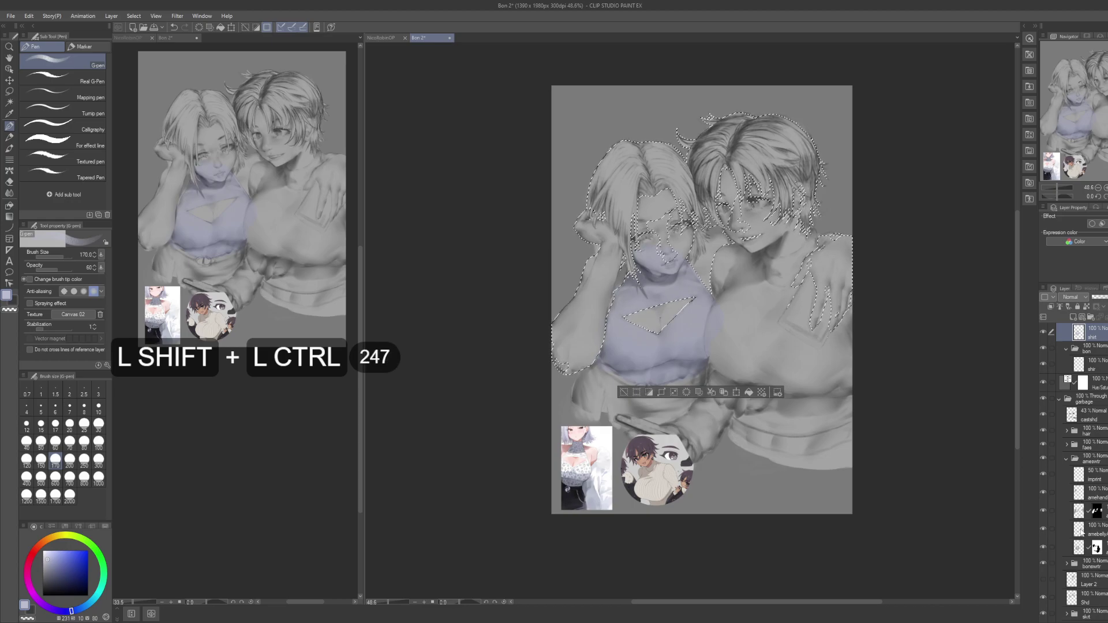
ctrl+shift+click(1082, 337)
key(Delete)
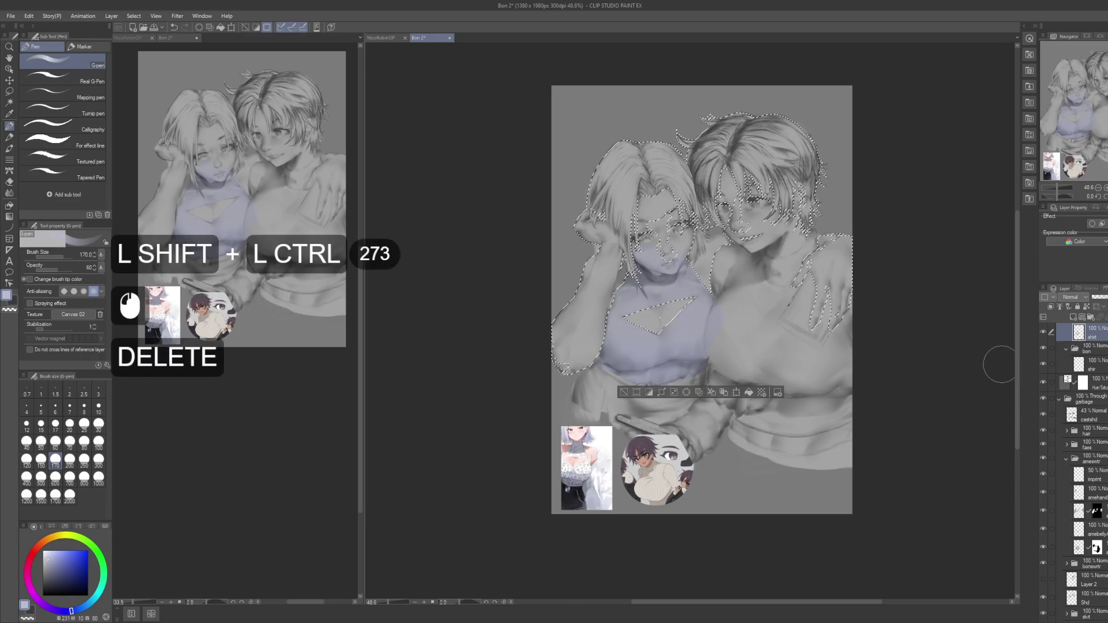
key(ctrl+d)
Step: Lasso the stray lavender on the neighboring character's chest and on the face, clear both areas from the shirt layer, and deselect
drag(720, 313, 710, 342)
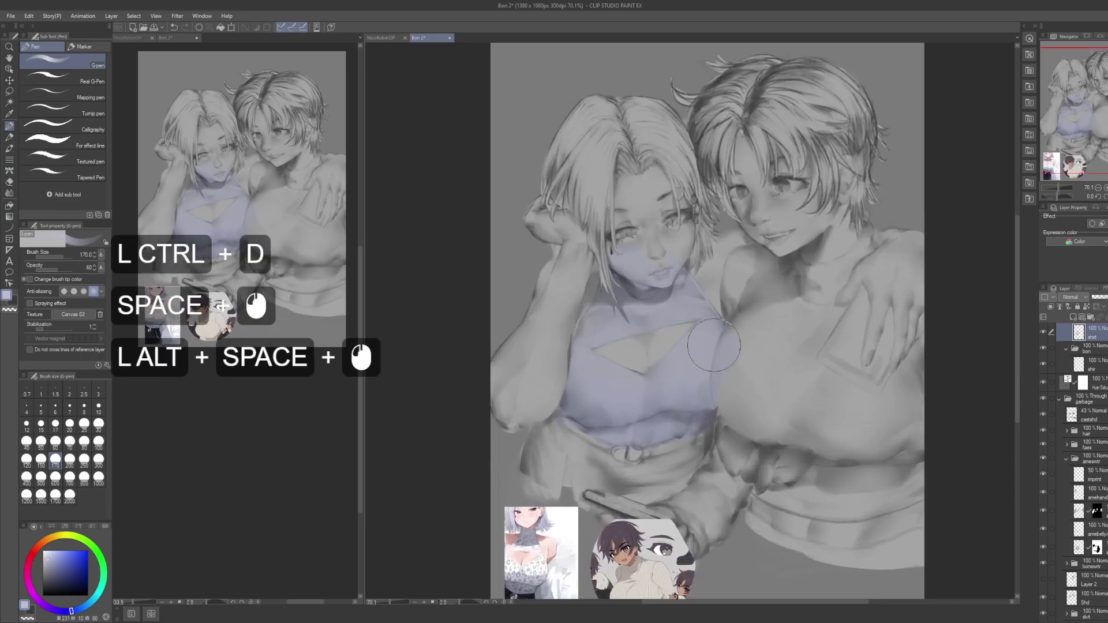
key(m)
alt+click(722, 352)
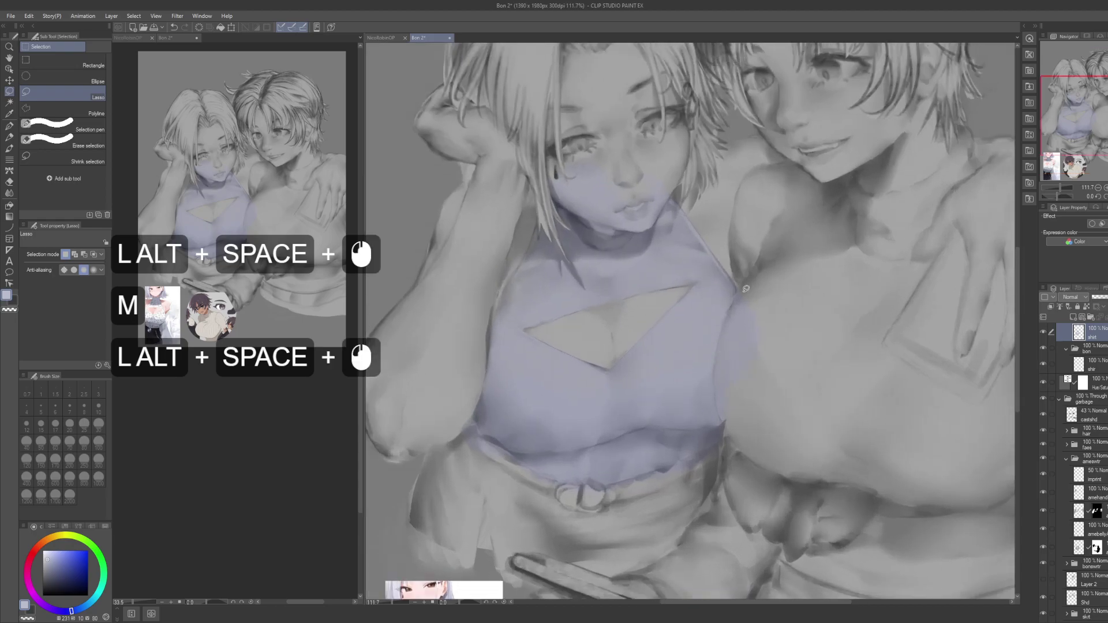
drag(744, 277, 733, 301)
drag(716, 379, 829, 315)
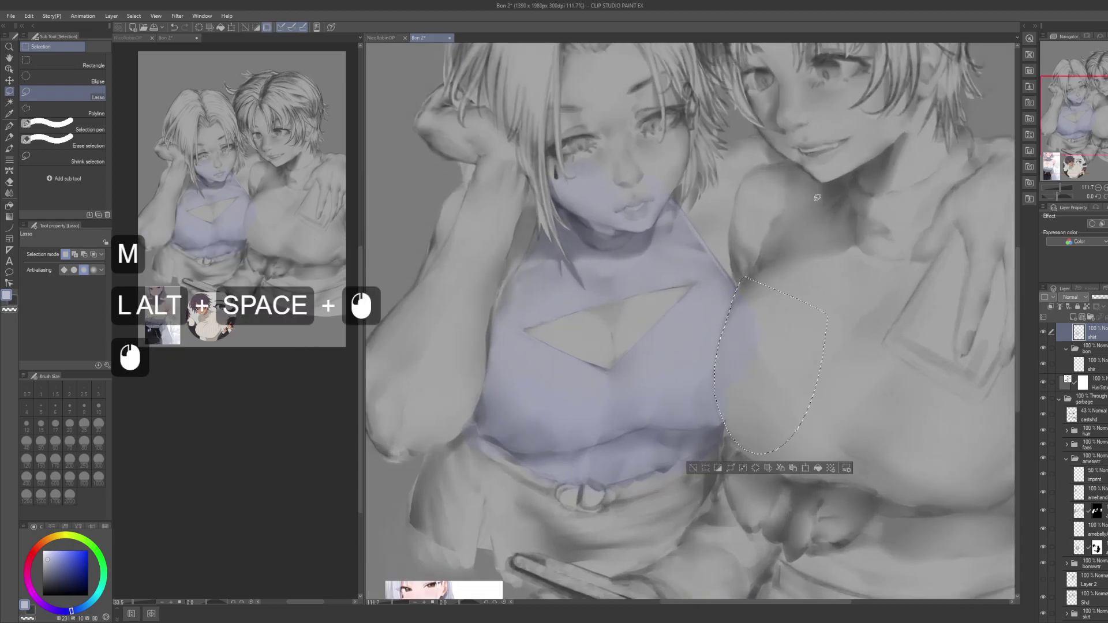
drag(773, 277, 797, 314)
mouse_move(693, 197)
mouse_down()
mouse_move(714, 223)
mouse_move(713, 263)
mouse_up()
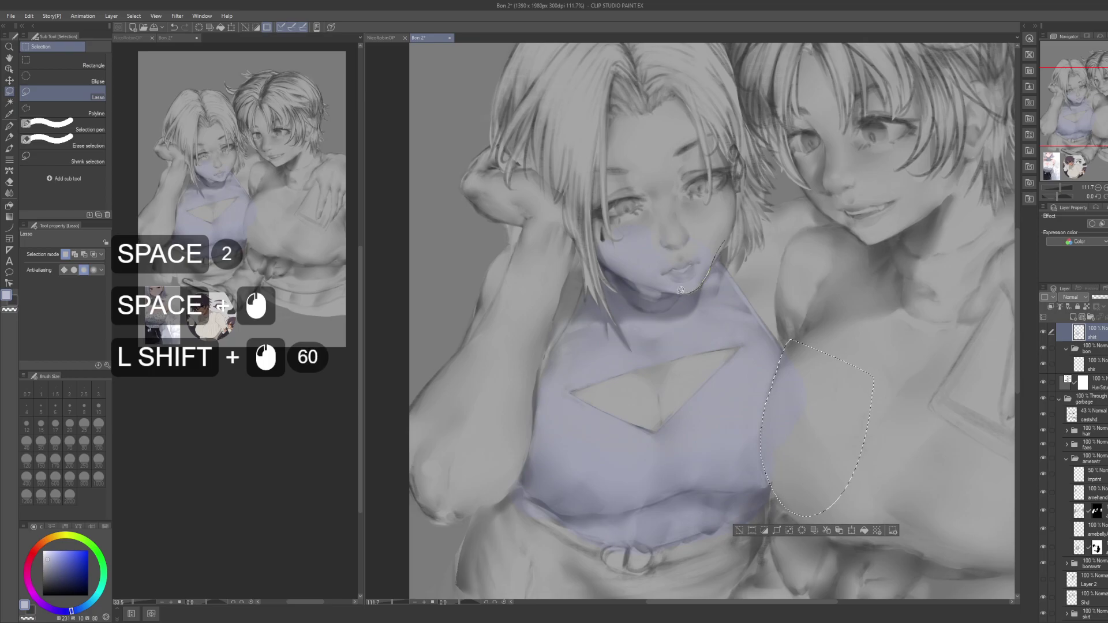
mouse_move(669, 295)
mouse_down()
mouse_move(622, 288)
mouse_move(609, 268)
mouse_move(726, 146)
mouse_move(736, 171)
mouse_up()
key(Delete)
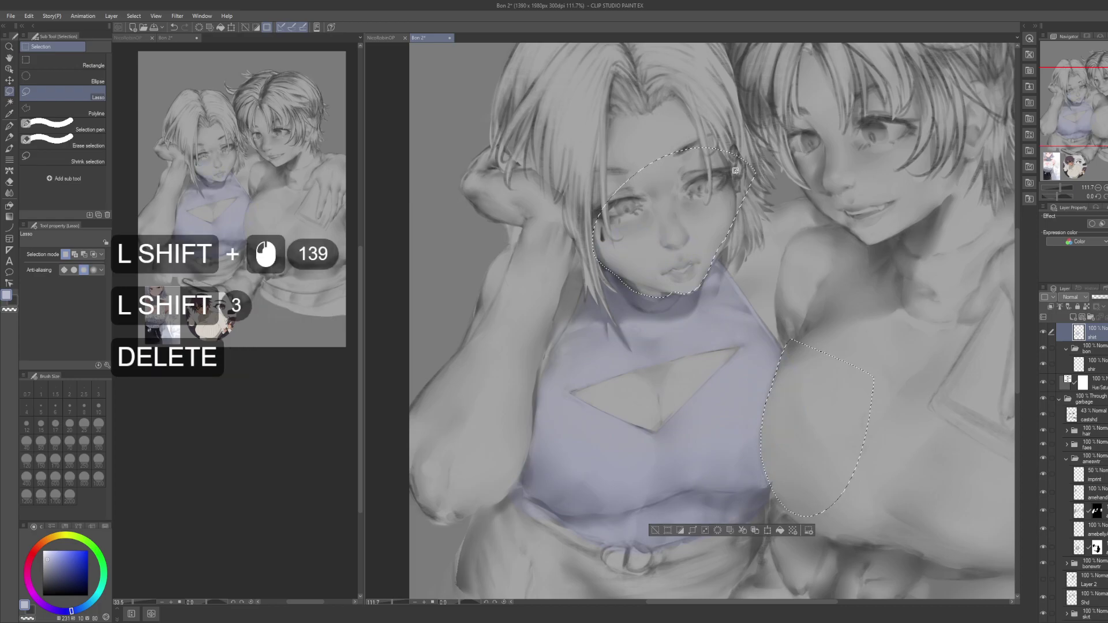
key(ctrl+d)
Step: Reduce the G-pen to 60 and paint lavender over the uncolored spots along the top's shoulder edge and collar
drag(789, 396, 745, 323)
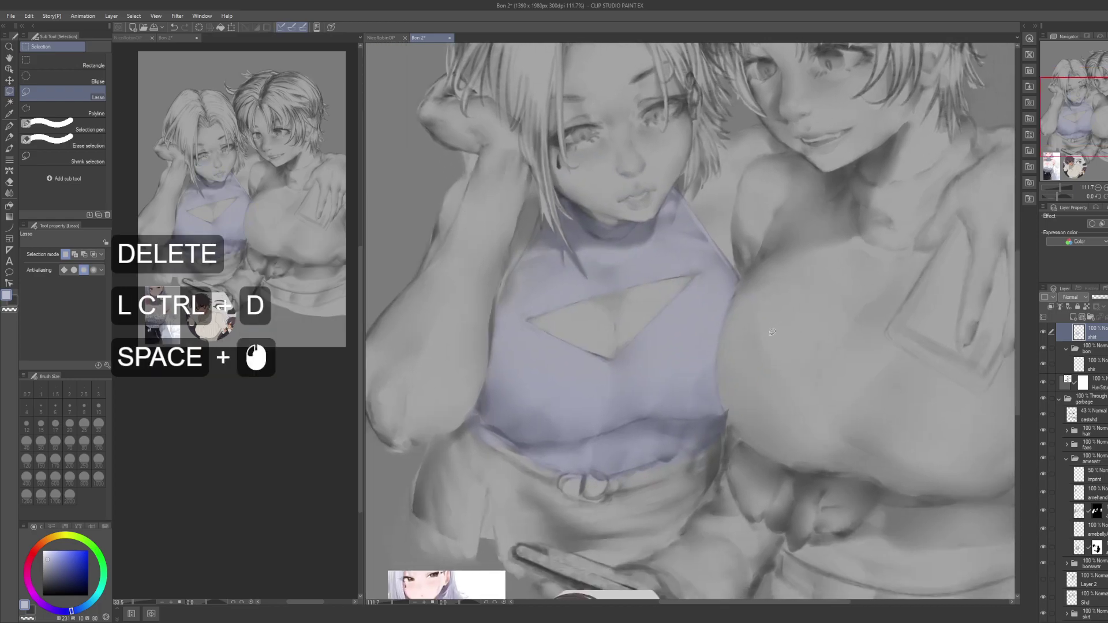
drag(636, 334, 687, 380)
key(p)
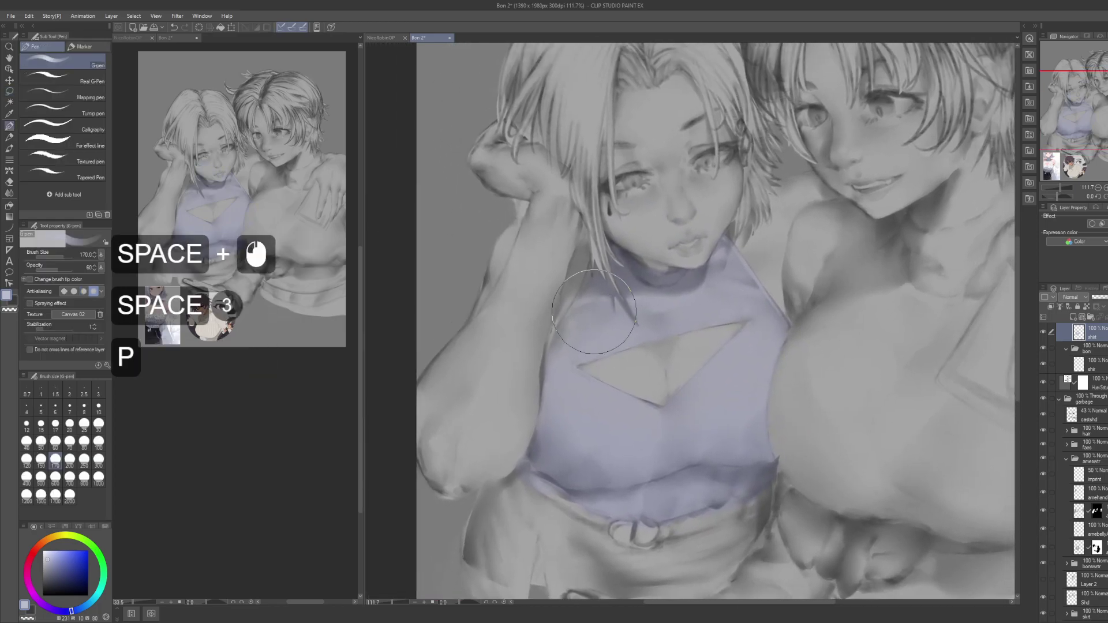
key(bracketleft)
key(bracketleft)
key(bracketleft)
key(bracketleft)
key(bracketleft)
key(bracketleft)
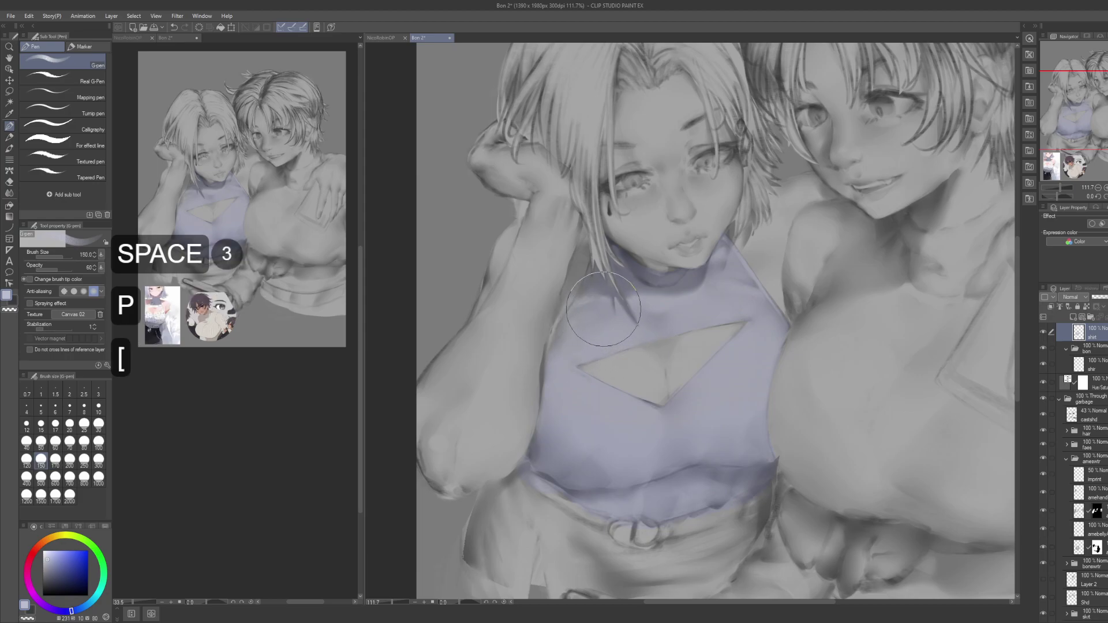
mouse_move(600, 289)
mouse_down()
mouse_move(573, 341)
mouse_move(558, 346)
mouse_up()
click(691, 303)
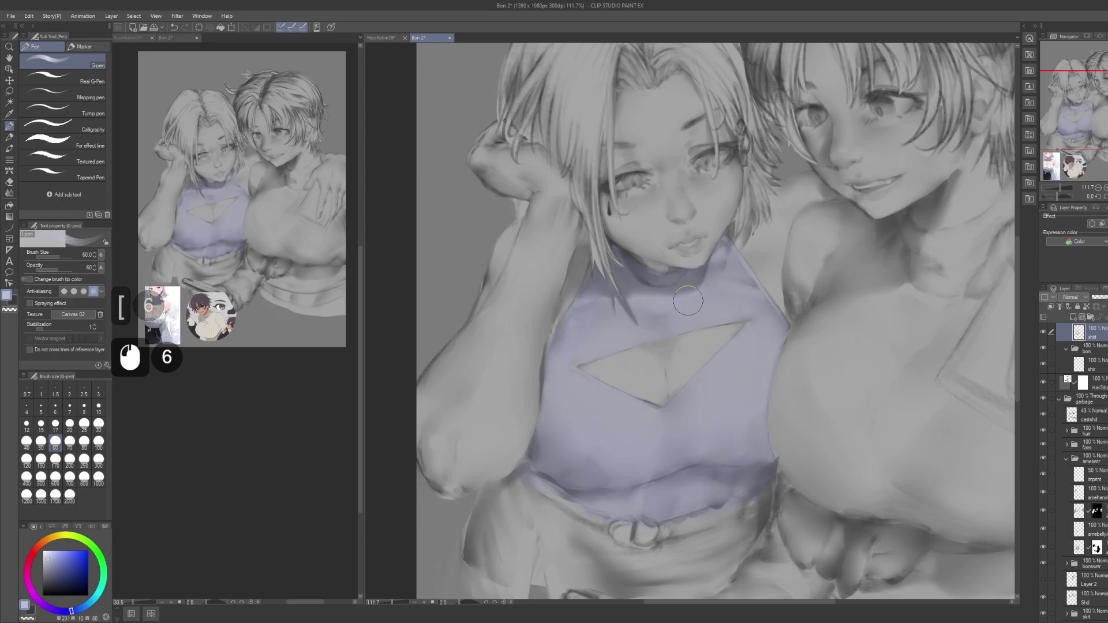
click(730, 289)
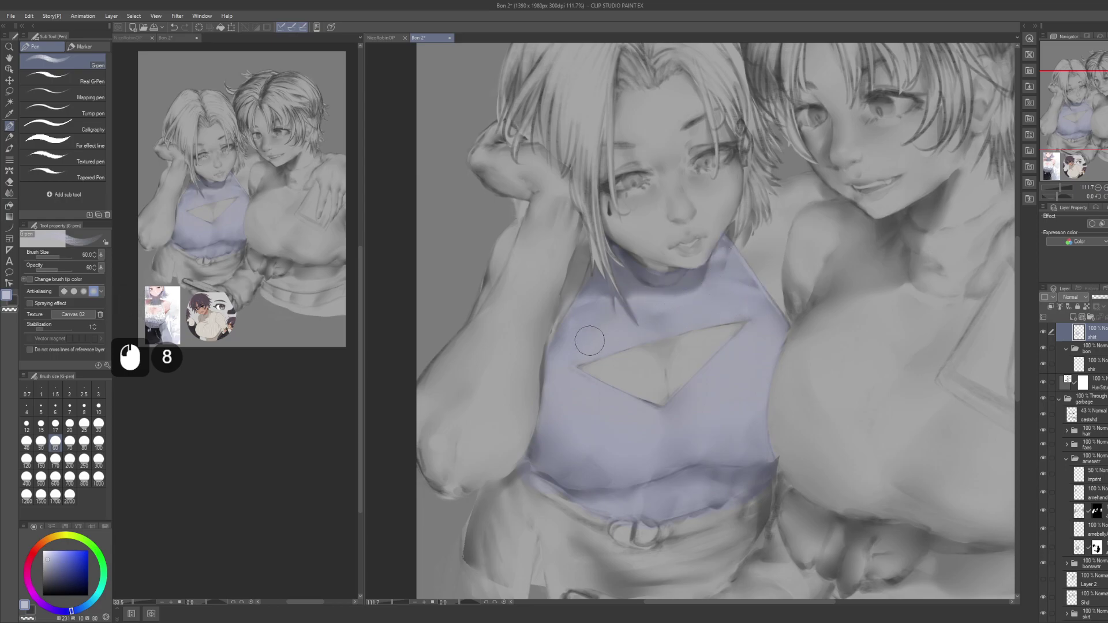
drag(555, 372, 567, 385)
Step: Use the Close and fill tool to fill small uncolored gaps in the lavender top around the chest cutout
drag(646, 375, 604, 384)
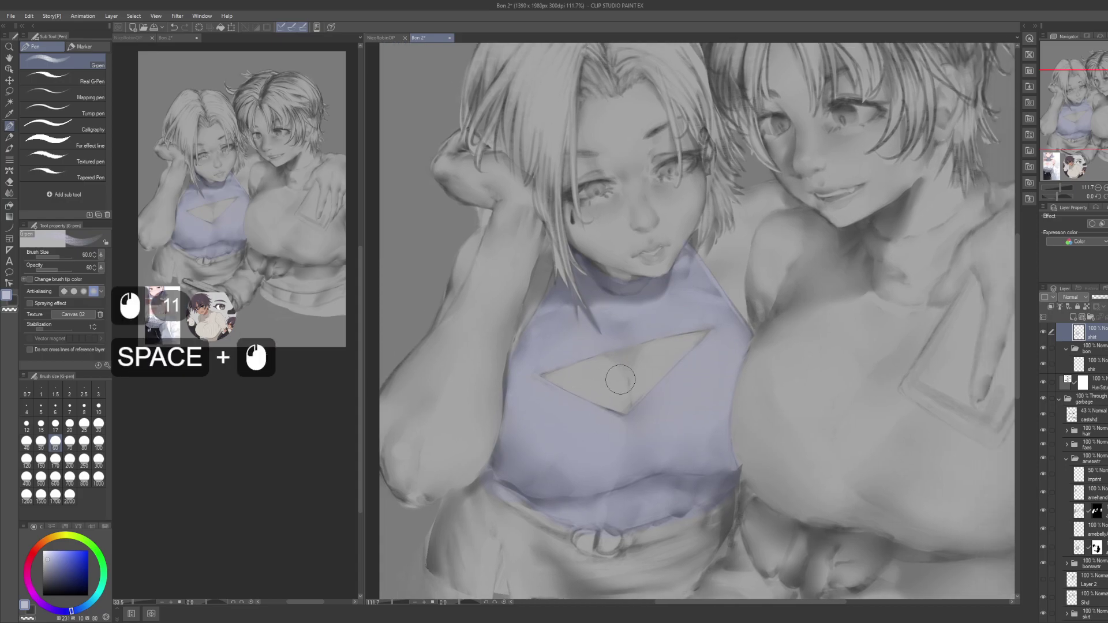
key(g)
key(g)
drag(680, 370, 646, 337)
drag(696, 315, 668, 323)
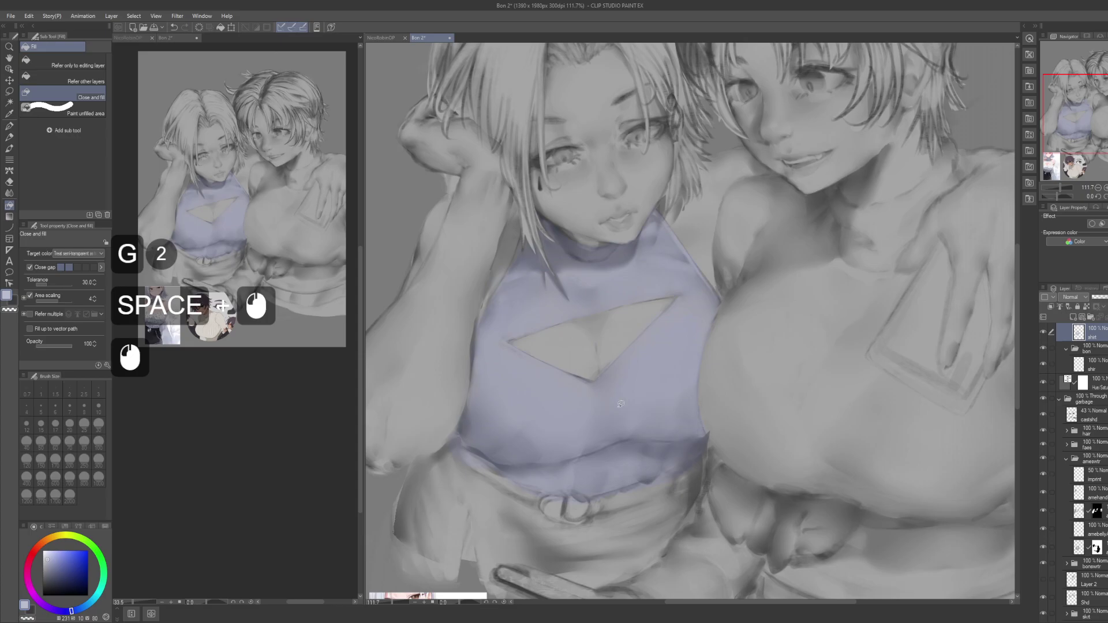
drag(618, 404, 609, 366)
click(652, 332)
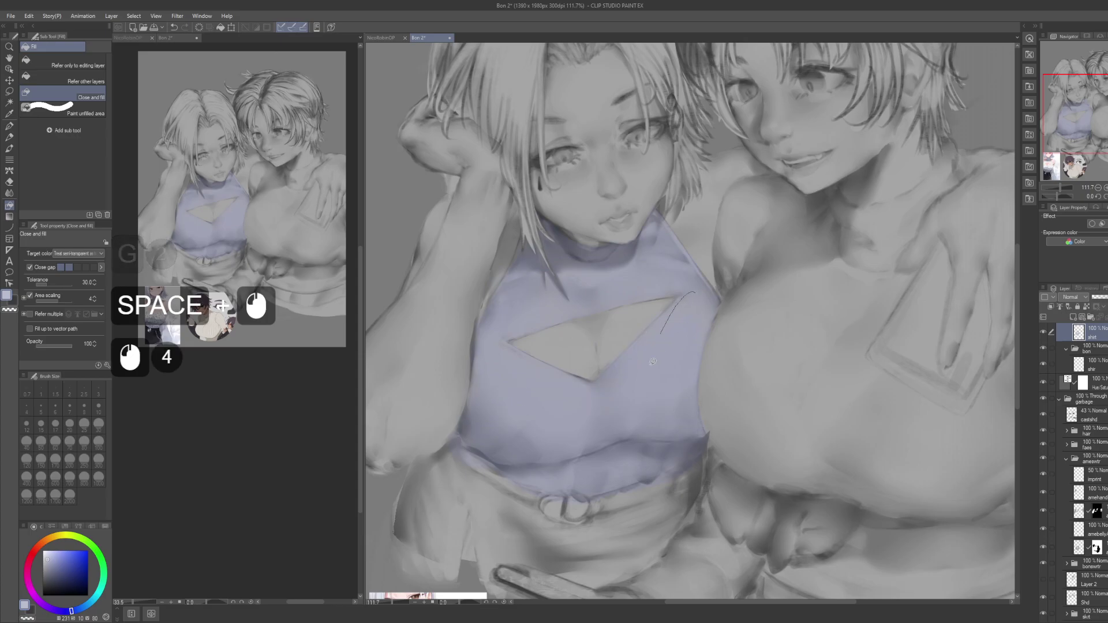
click(679, 316)
drag(685, 289, 715, 355)
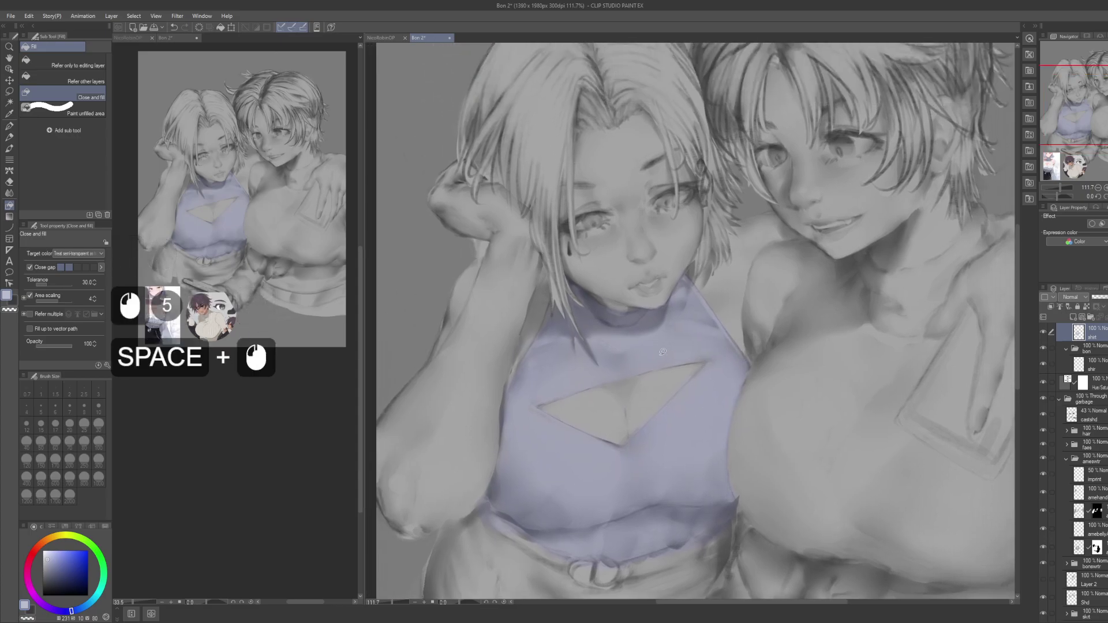
Step: Fill the remaining gaps near the lavender top's neckline, side edge and hem with Close and fill
drag(623, 341, 639, 362)
drag(600, 326, 626, 287)
mouse_move(595, 352)
mouse_down()
mouse_move(622, 360)
mouse_move(572, 373)
mouse_up()
drag(635, 420, 609, 365)
mouse_move(539, 377)
mouse_down()
mouse_move(551, 398)
mouse_move(595, 415)
mouse_up()
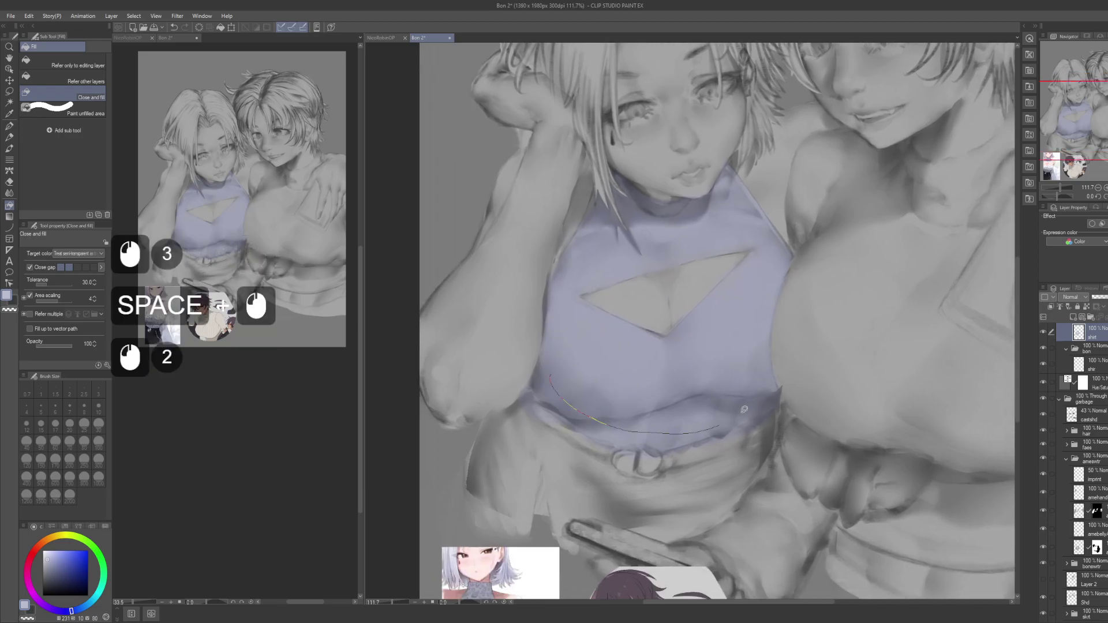
mouse_move(719, 421)
mouse_down()
mouse_move(744, 423)
mouse_move(717, 345)
mouse_up()
drag(533, 383, 608, 426)
Step: Make the shirt layer in the bon folder active, and swap the expanded clothing folder in garbage for the one below it
drag(732, 332, 693, 348)
drag(693, 348, 646, 348)
drag(745, 338, 692, 334)
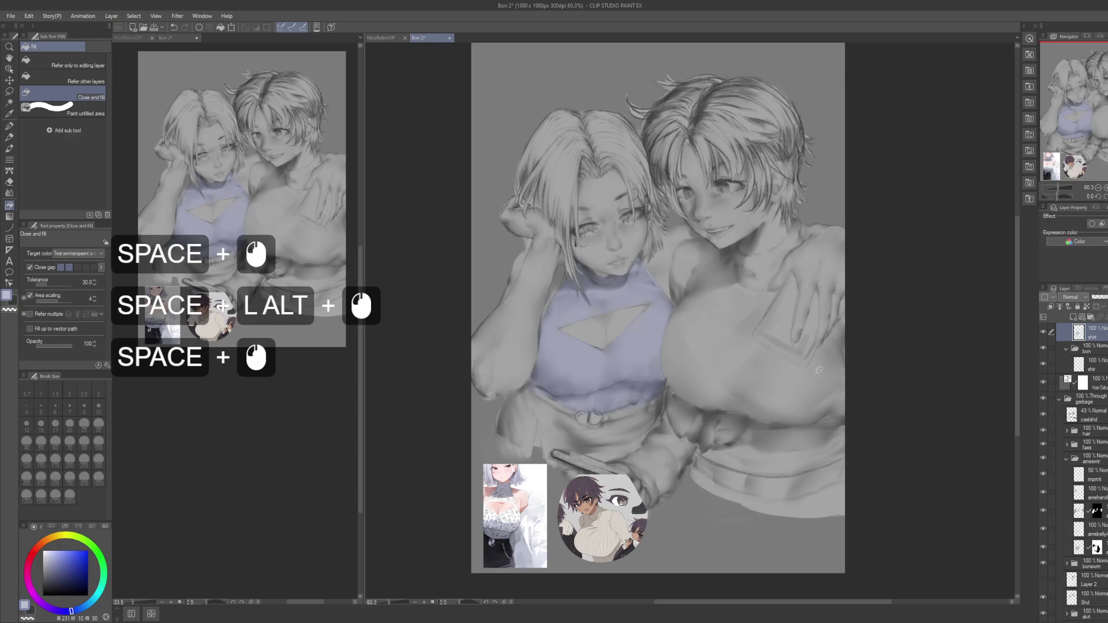
drag(819, 370, 800, 367)
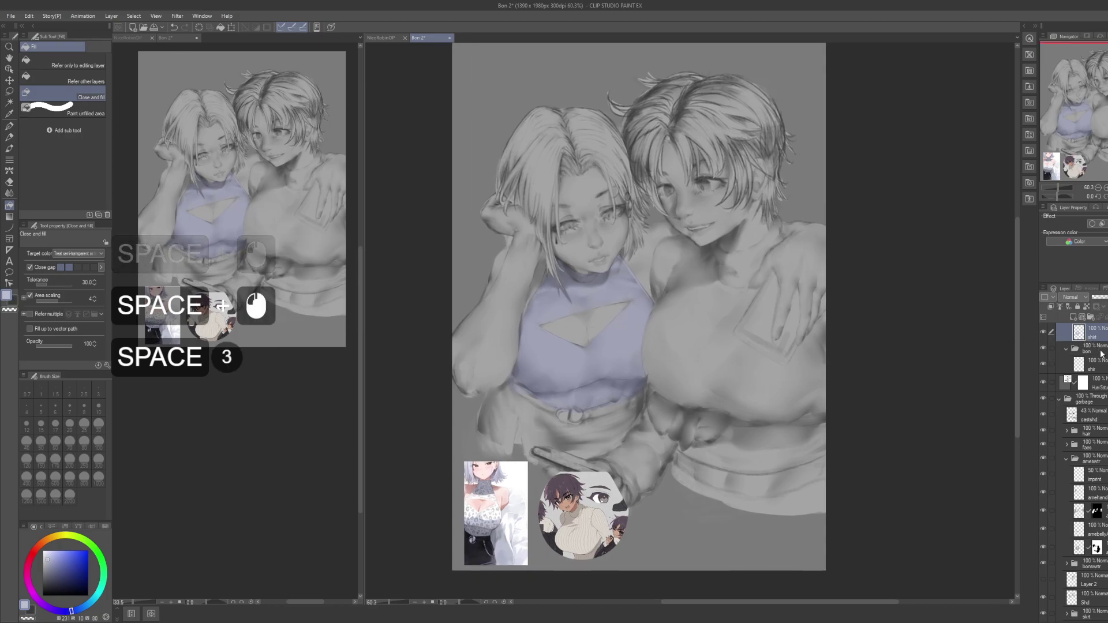
click(1084, 373)
click(1083, 374)
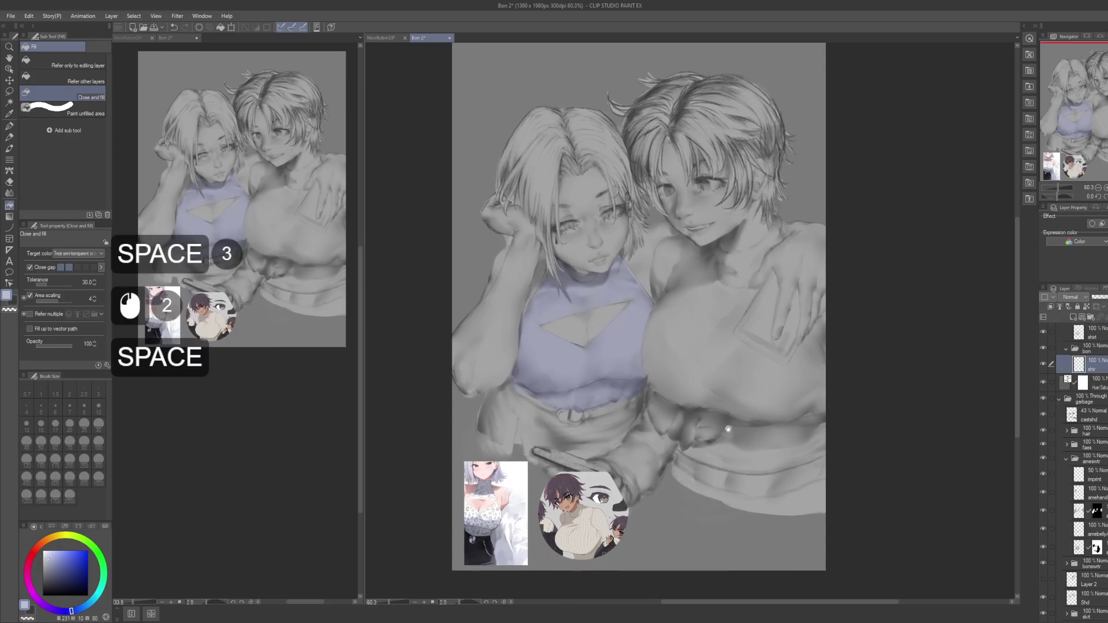
drag(735, 431, 725, 430)
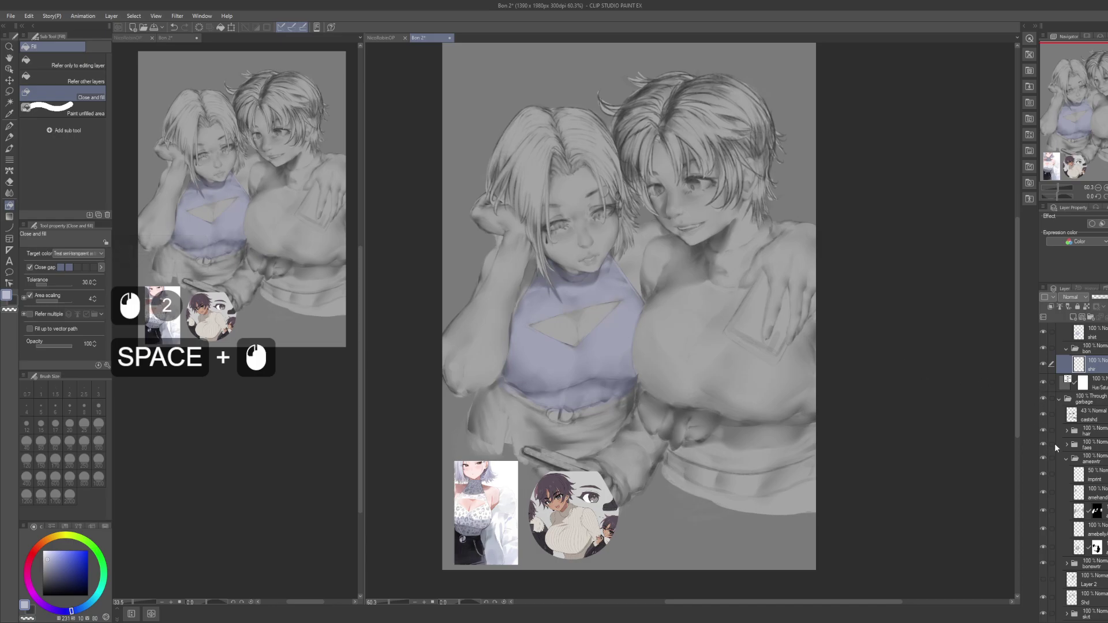
click(1066, 460)
click(1067, 472)
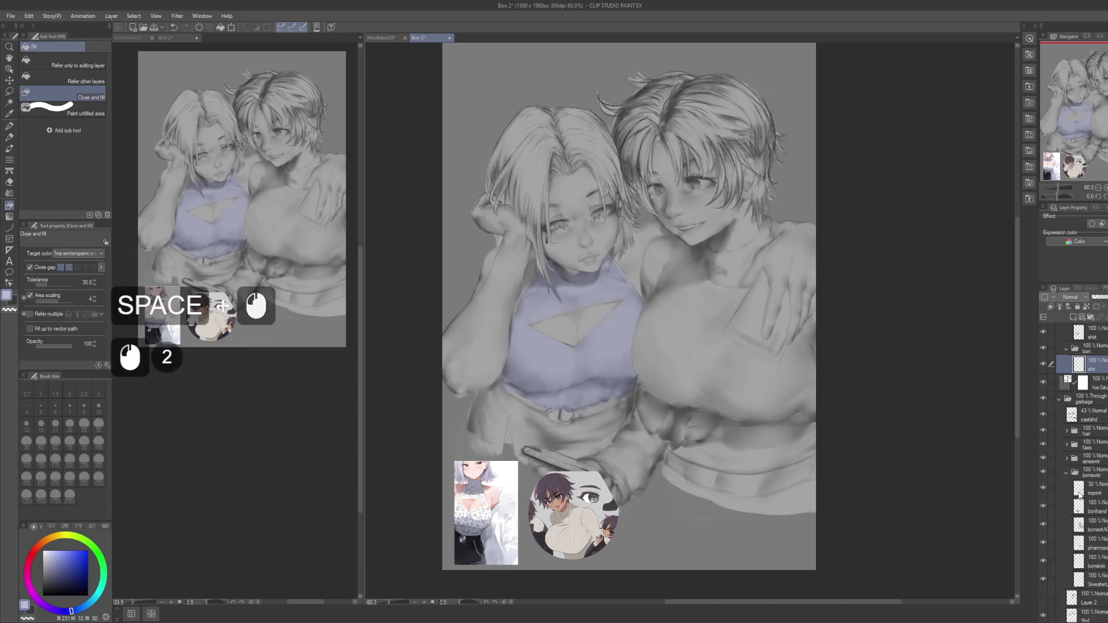
ctrl+click(1080, 505)
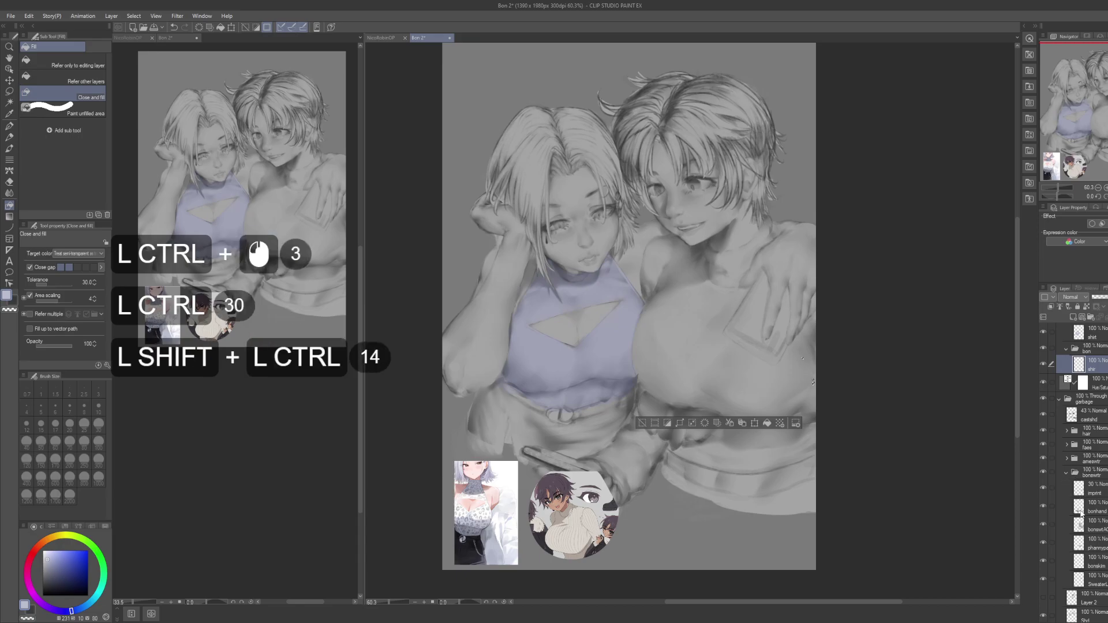
ctrl+shift+click(1079, 524)
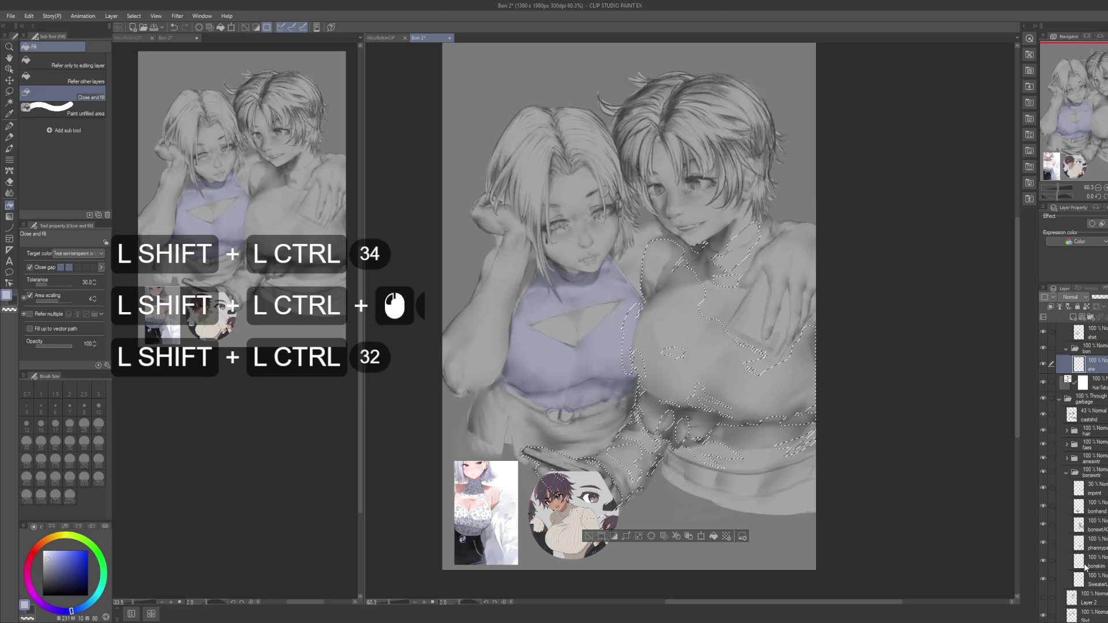
key(ctrl+z)
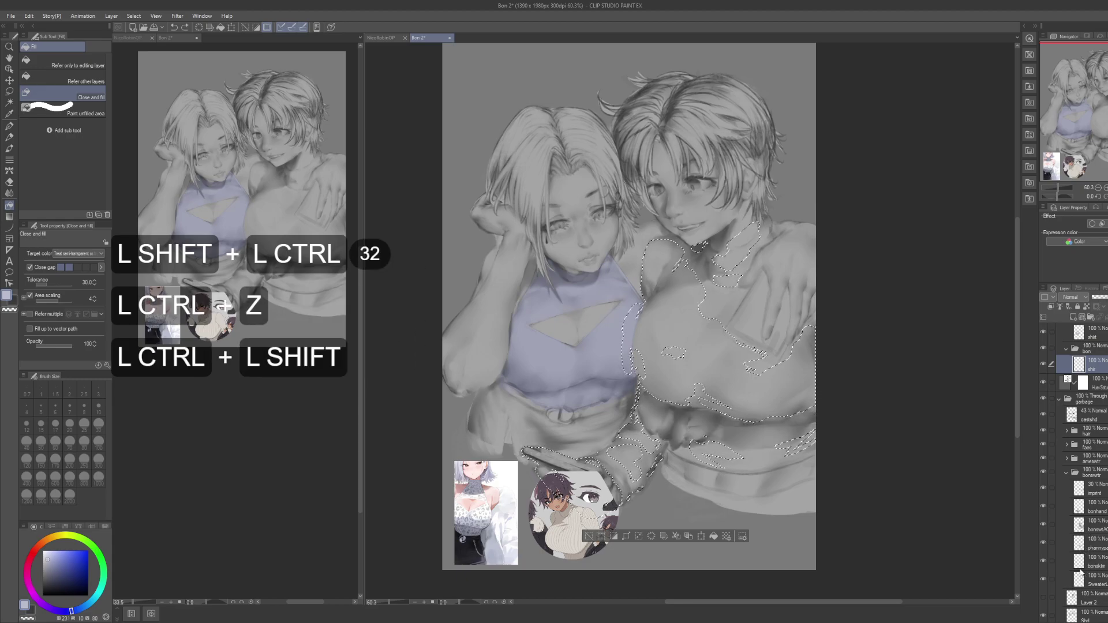
ctrl+shift+click(1085, 569)
key(ctrl+z)
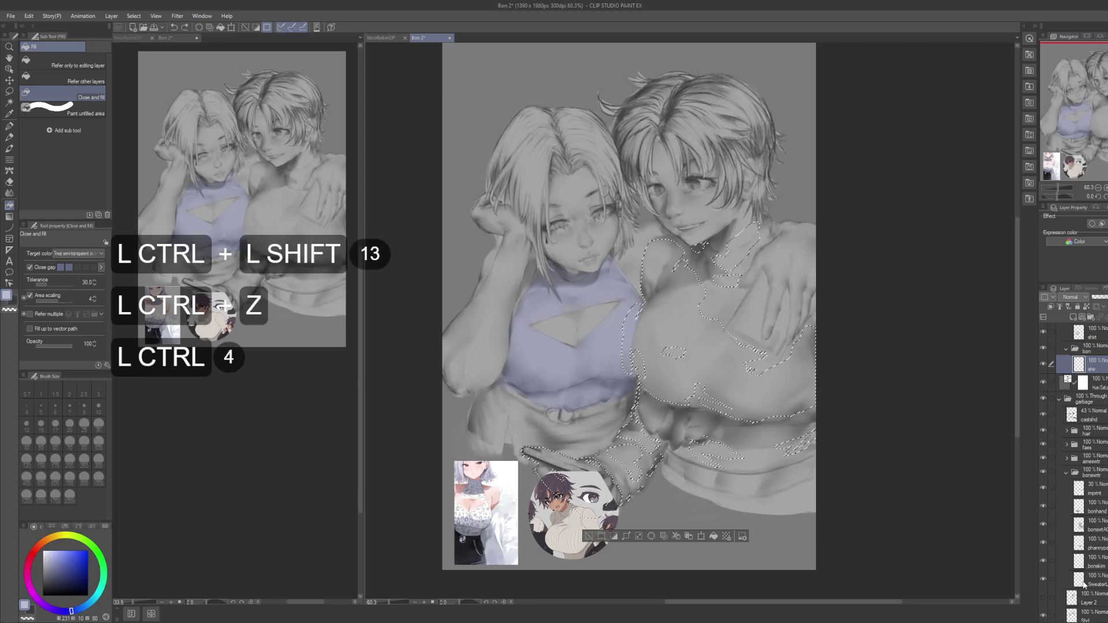
ctrl+shift+click(1080, 561)
key(ctrl+shift)
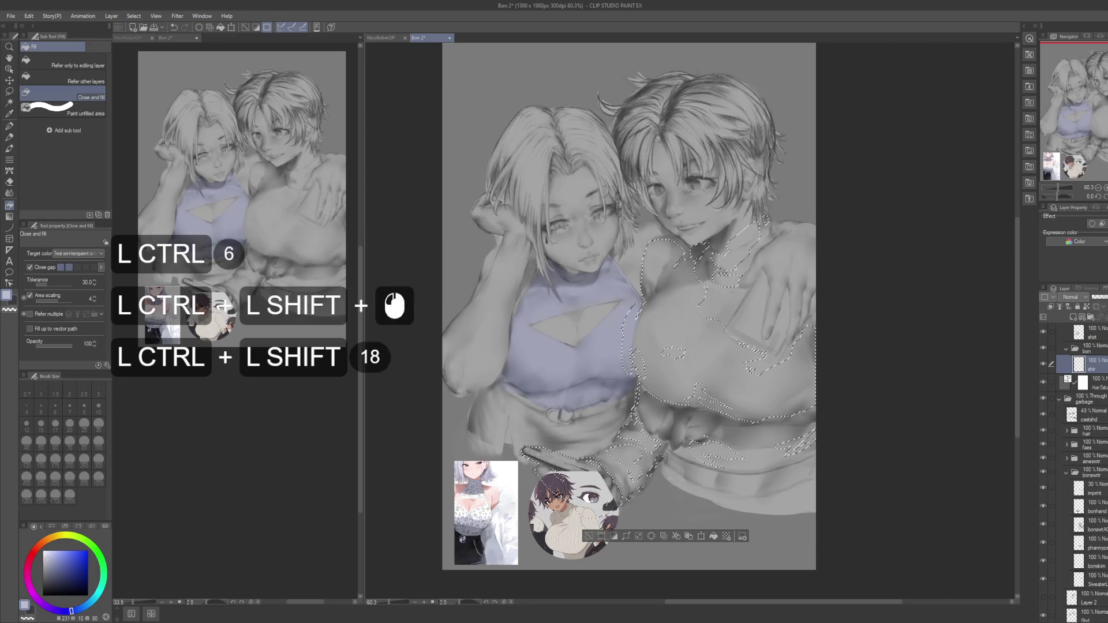
scroll(1075, 444, down, 3)
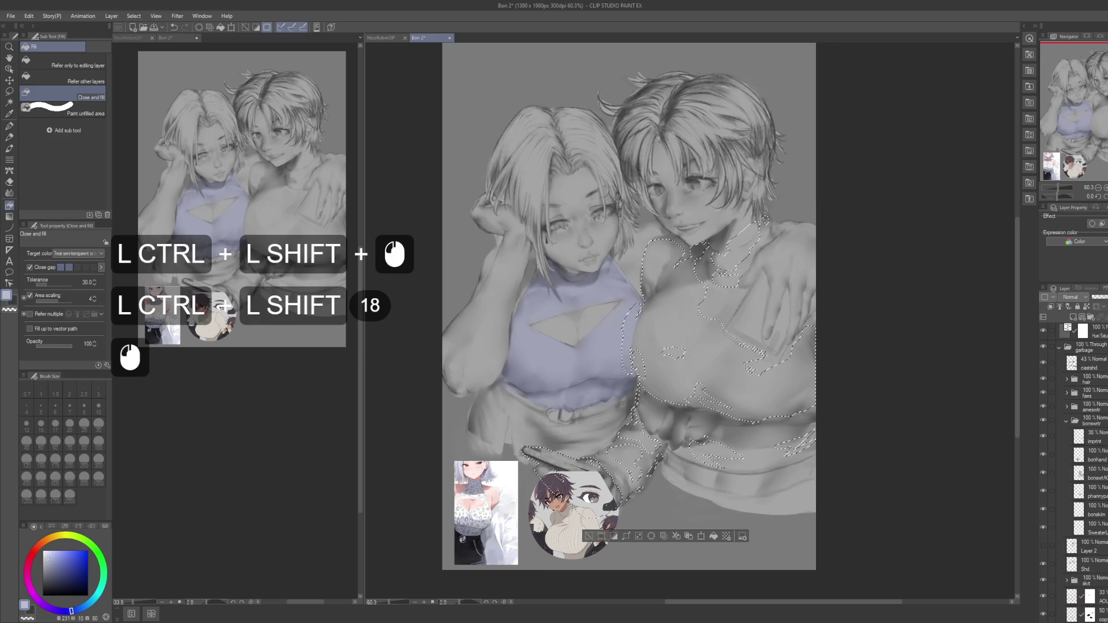
scroll(1072, 392, up, 2)
key(ctrl+shift)
key(ctrl+shift)
key(ctrl+d)
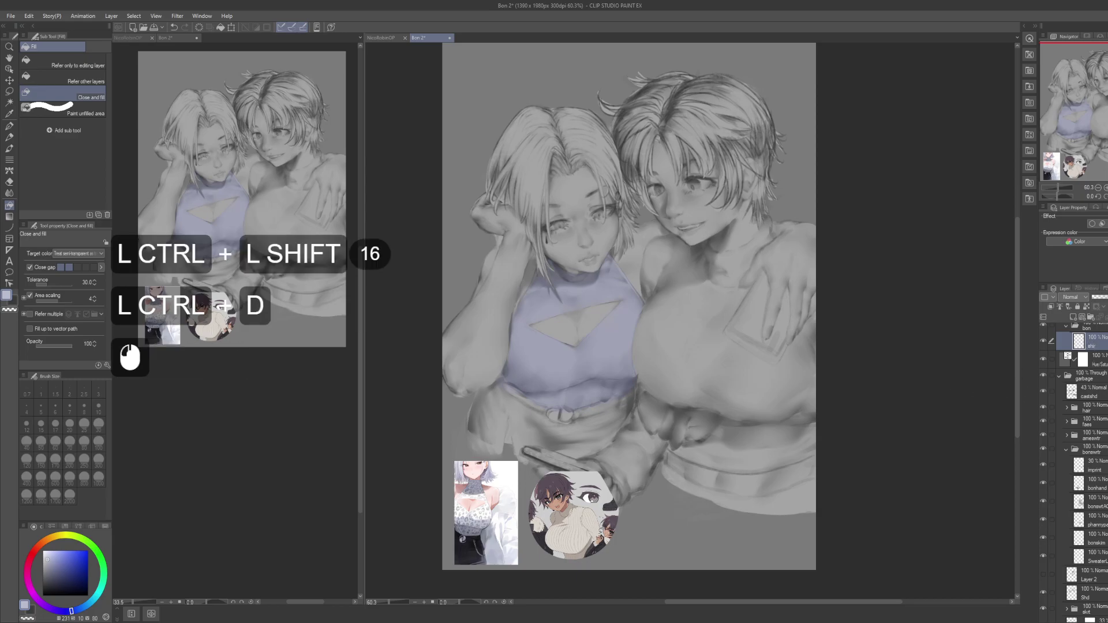
Step: Switch to the G-pen and sample the cream sweater color from the dark-haired reference
key(p)
key(alt)
drag(574, 526, 635, 527)
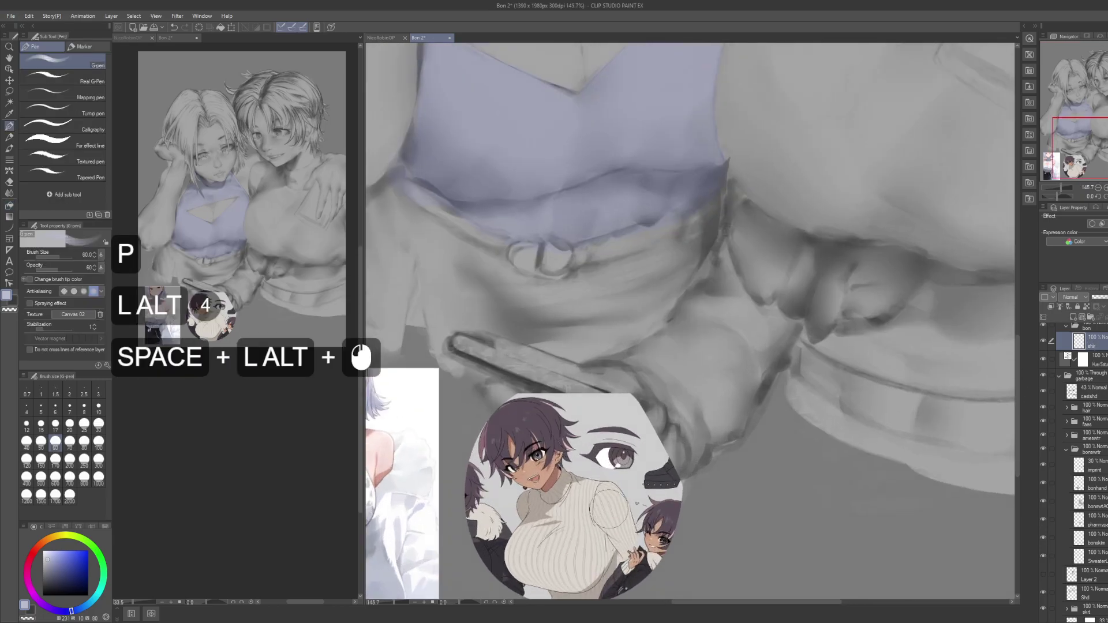
alt+click(604, 512)
drag(728, 441, 652, 440)
drag(728, 427, 660, 475)
drag(705, 352, 696, 404)
key(ctrl+z)
Step: Enlarge the G-pen to 150 and block in cream across the chest of the dark-haired character's sweater
drag(707, 353, 687, 350)
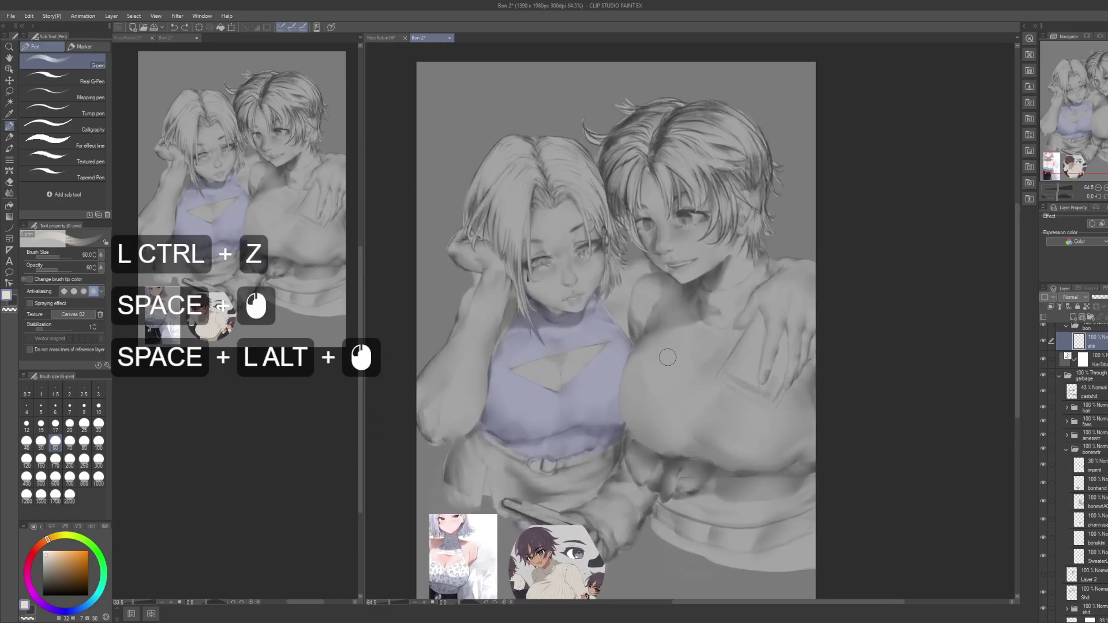
key(equal)
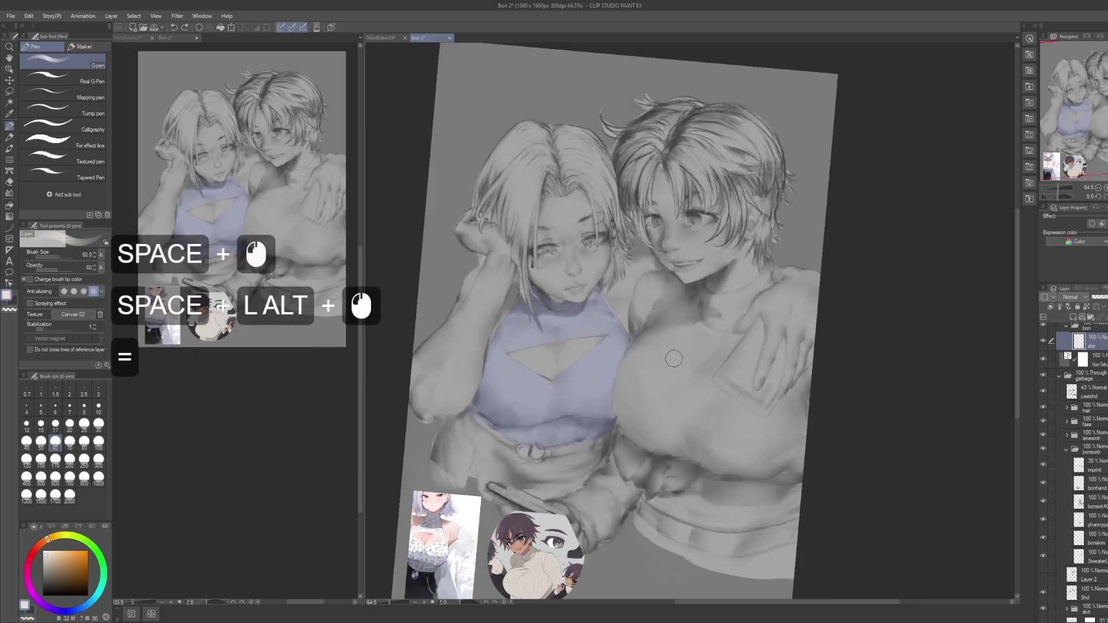
key(minus)
key(bracketright)
key(bracketright)
key(bracketright)
key(bracketright)
key(bracketright)
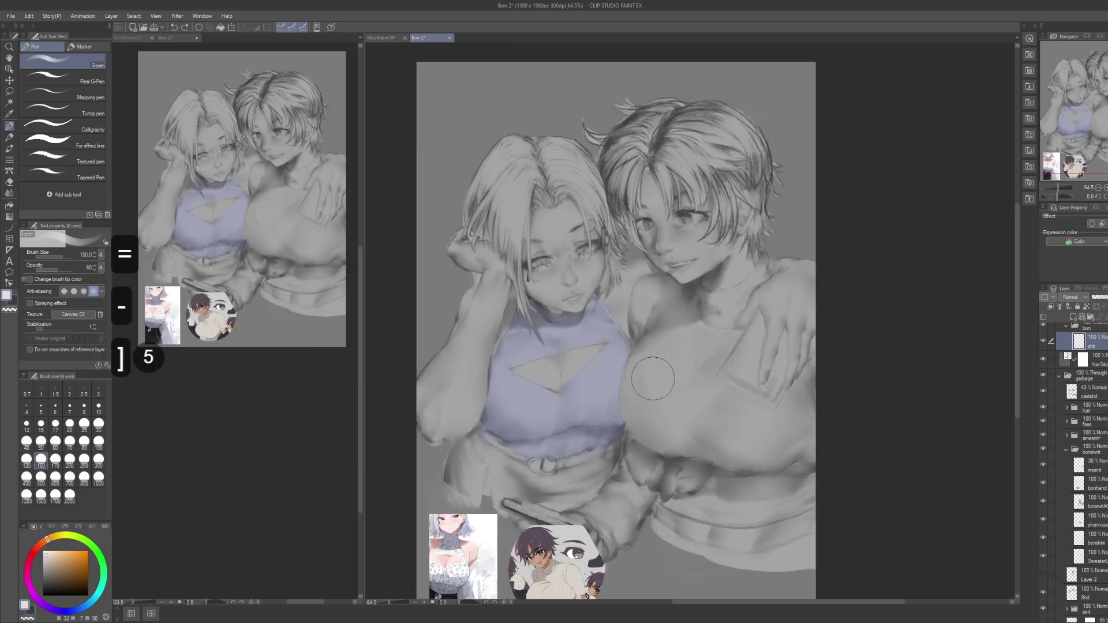
mouse_move(651, 371)
mouse_down()
mouse_move(678, 373)
mouse_move(644, 393)
mouse_up()
mouse_move(643, 392)
mouse_down()
mouse_move(650, 411)
mouse_move(716, 429)
mouse_up()
drag(780, 413, 758, 396)
key(space)
drag(670, 403, 718, 410)
click(751, 416)
click(787, 424)
click(743, 410)
click(780, 395)
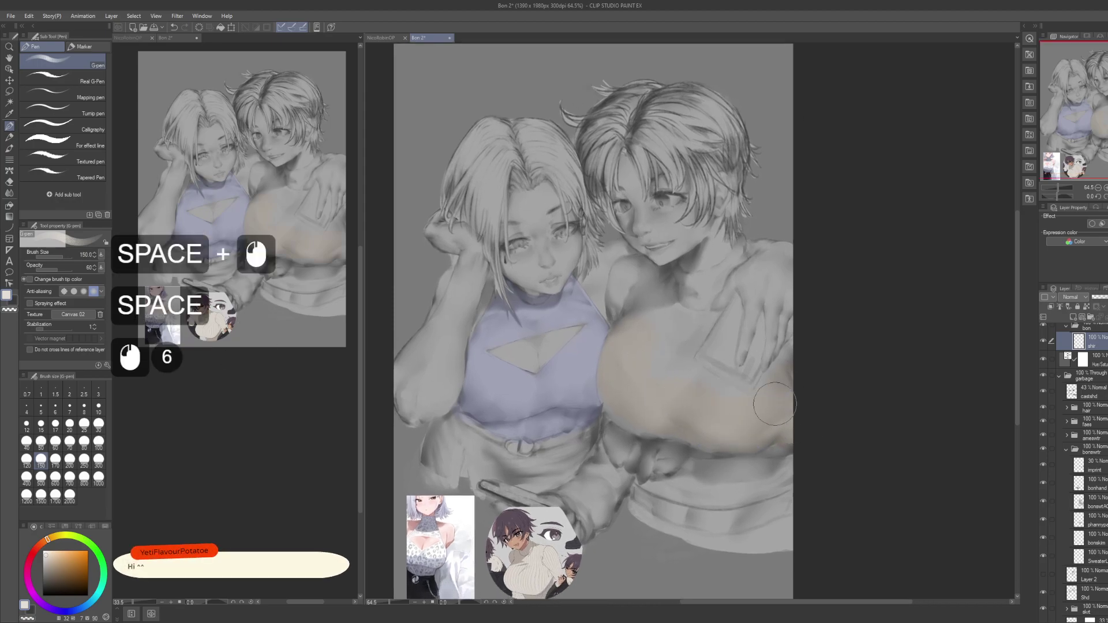
Step: Extend the cream over the upper chest around the hand resting on the sweater
mouse_move(731, 409)
mouse_down()
mouse_move(767, 428)
mouse_move(715, 401)
mouse_move(685, 409)
mouse_move(698, 398)
mouse_up()
drag(697, 397, 711, 377)
drag(712, 374, 727, 348)
mouse_move(727, 348)
mouse_down()
mouse_move(722, 356)
mouse_move(719, 343)
mouse_up()
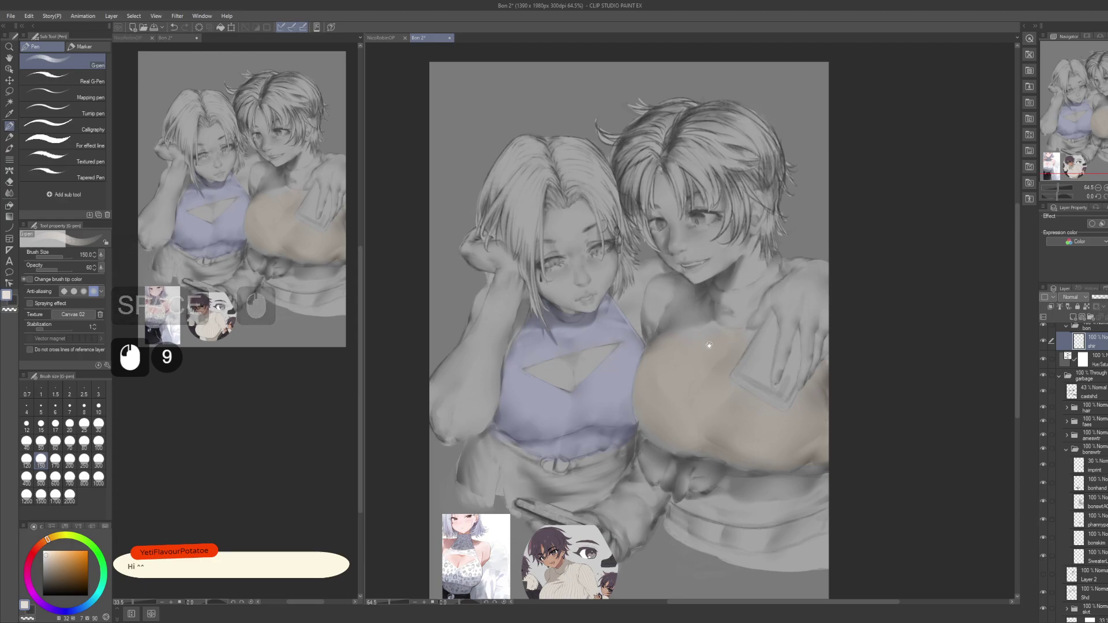
Step: Paint cream up from the sweater's chest toward the base of the dark-haired character's neck
key(space)
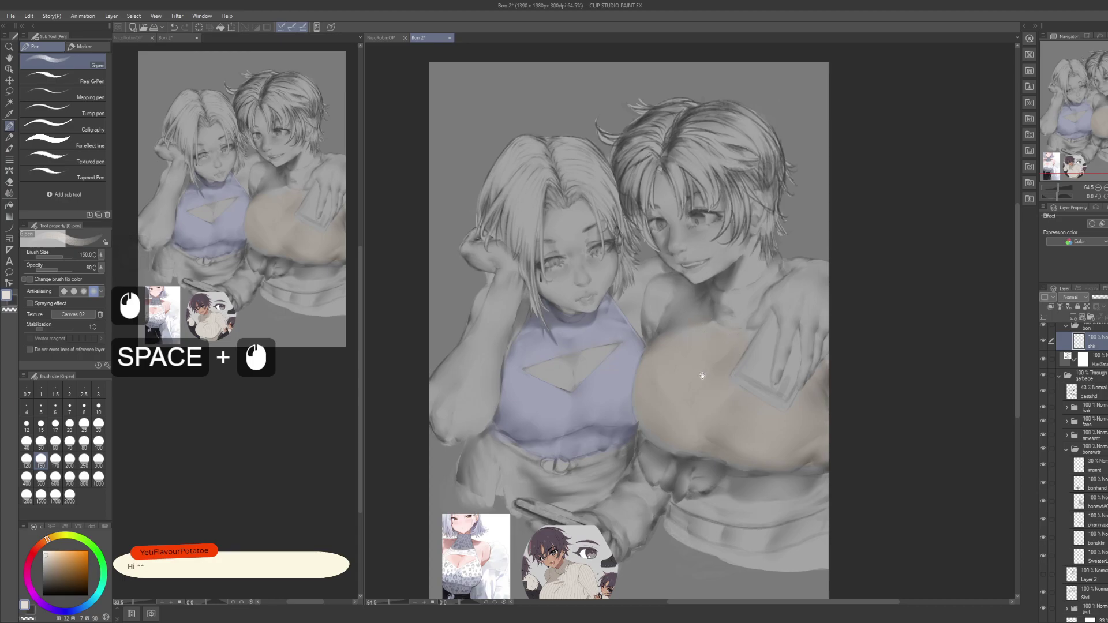
drag(696, 335, 722, 367)
click(725, 370)
click(728, 372)
click(731, 374)
click(738, 373)
click(743, 356)
click(745, 352)
click(747, 349)
click(749, 349)
click(749, 348)
click(749, 346)
click(750, 344)
click(751, 343)
click(752, 341)
click(753, 338)
click(755, 336)
Step: Reduce the G-pen size to 60 and paint cream over the base of the dark-haired character's neck
key(bracketleft)
key(bracketleft)
key(bracketleft)
key(bracketleft)
key(bracketleft)
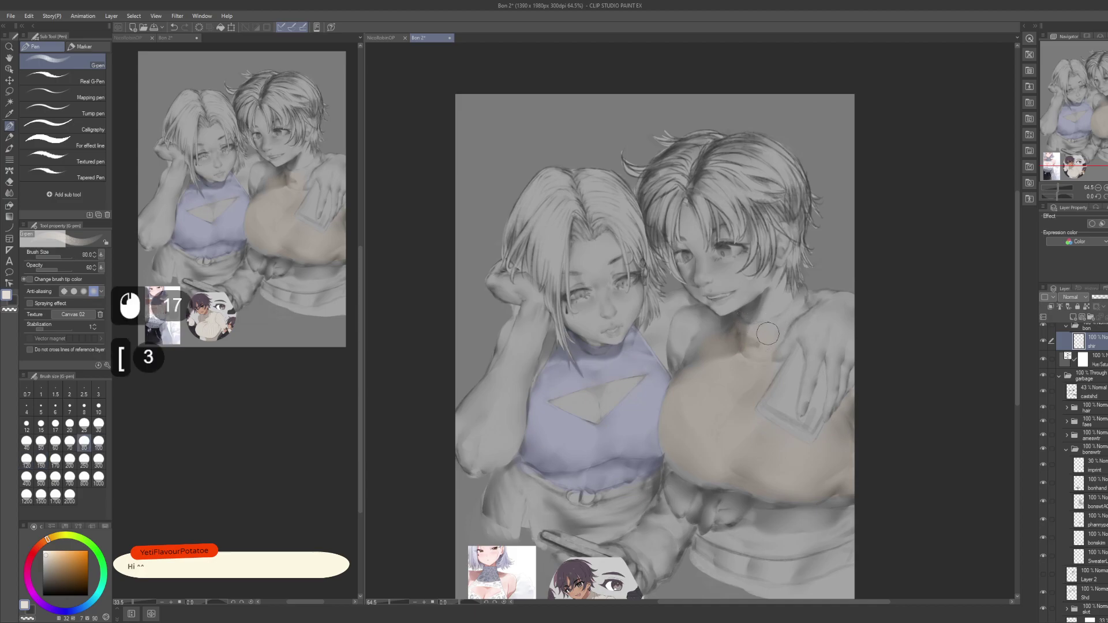
click(764, 333)
click(770, 331)
click(775, 328)
click(762, 331)
click(750, 334)
Step: Extend the cream up the side of the dark-haired character's neck and blend it down into the upper chest
click(794, 304)
click(793, 306)
click(792, 307)
click(790, 309)
click(792, 309)
click(790, 311)
click(783, 323)
click(774, 336)
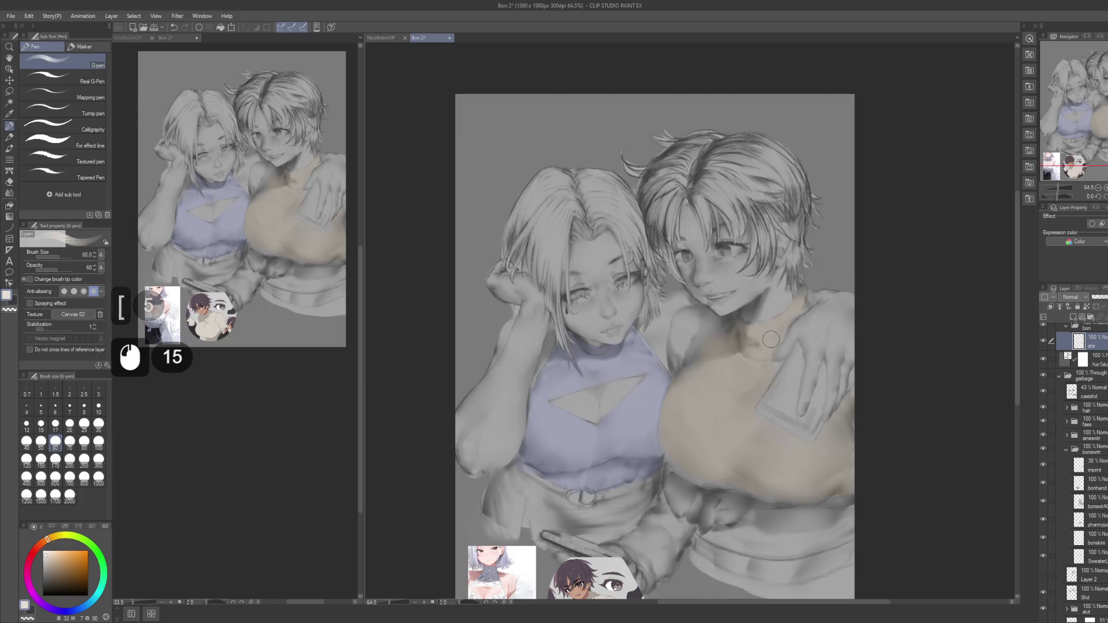
click(774, 363)
click(774, 367)
Step: Fill cream along the sweater's lower chest edge and over the shoulder beside the white-haired character
click(692, 450)
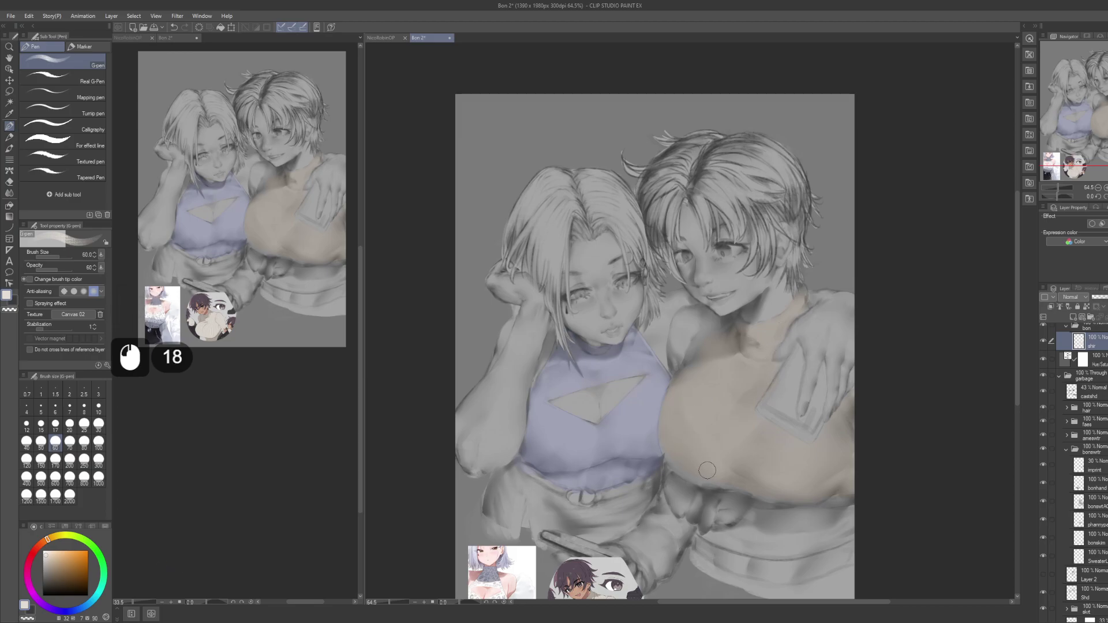
click(706, 466)
click(725, 481)
click(704, 314)
click(721, 320)
click(732, 325)
click(701, 354)
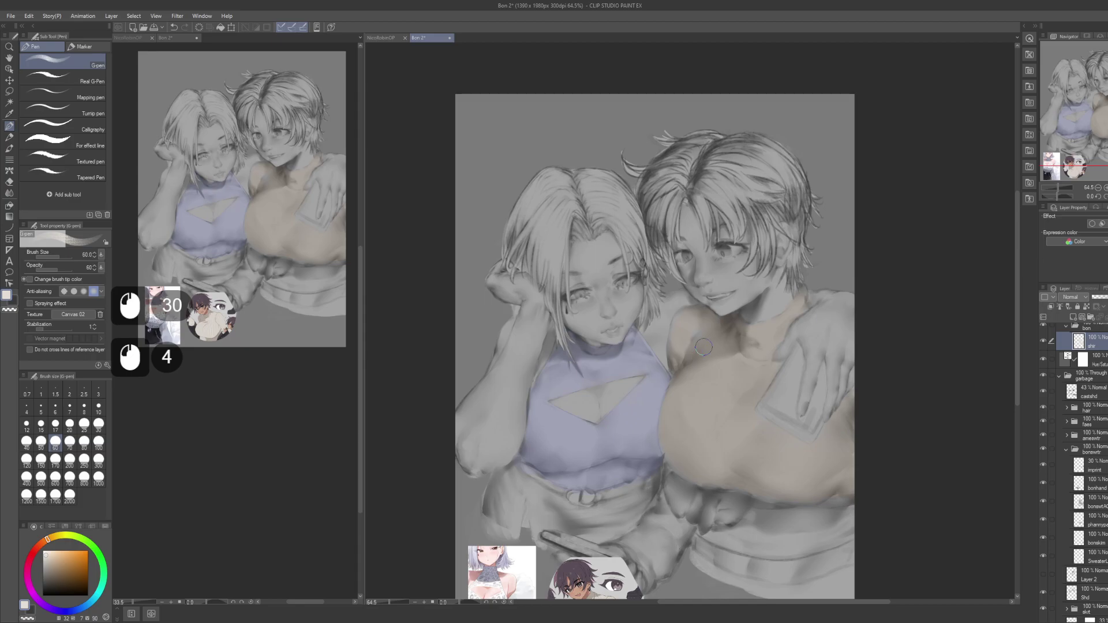
click(784, 324)
click(774, 339)
click(734, 337)
Step: Paint cream across the sweater's waist below the dark-haired character's chest
key(space)
drag(747, 440, 719, 329)
drag(725, 383, 722, 347)
click(725, 346)
click(724, 335)
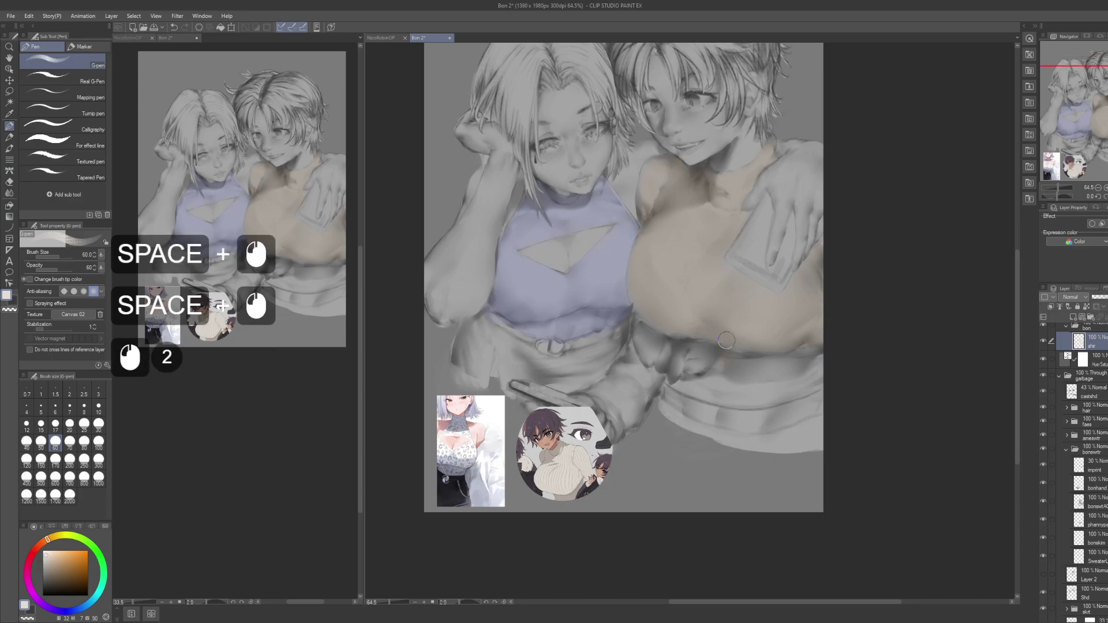
click(698, 385)
click(702, 385)
click(706, 386)
click(711, 388)
click(740, 394)
click(802, 381)
click(816, 378)
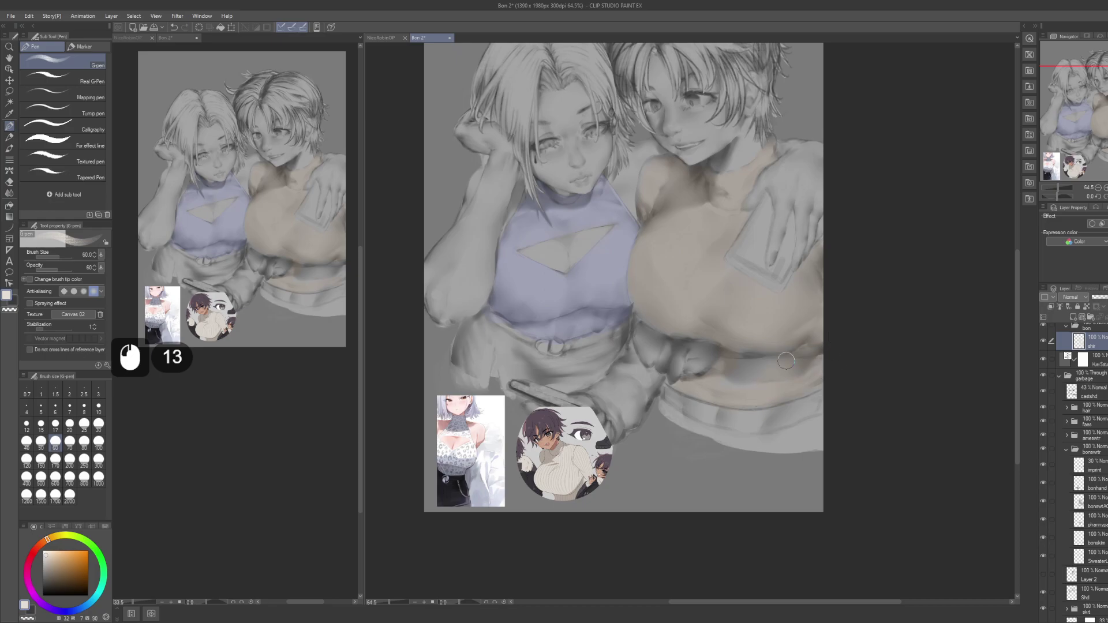
Step: Cover the dark-haired character's forearm sleeve near the phone with cream, from the elbow fold to the wrist
drag(726, 369, 791, 352)
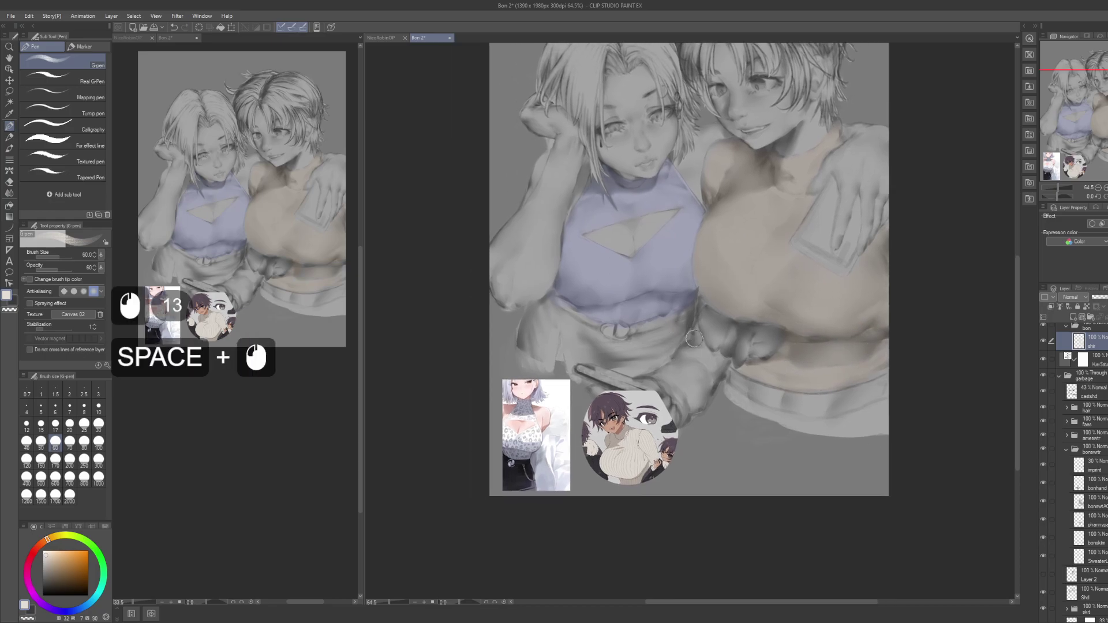
click(693, 340)
click(695, 353)
click(704, 359)
click(710, 360)
click(716, 361)
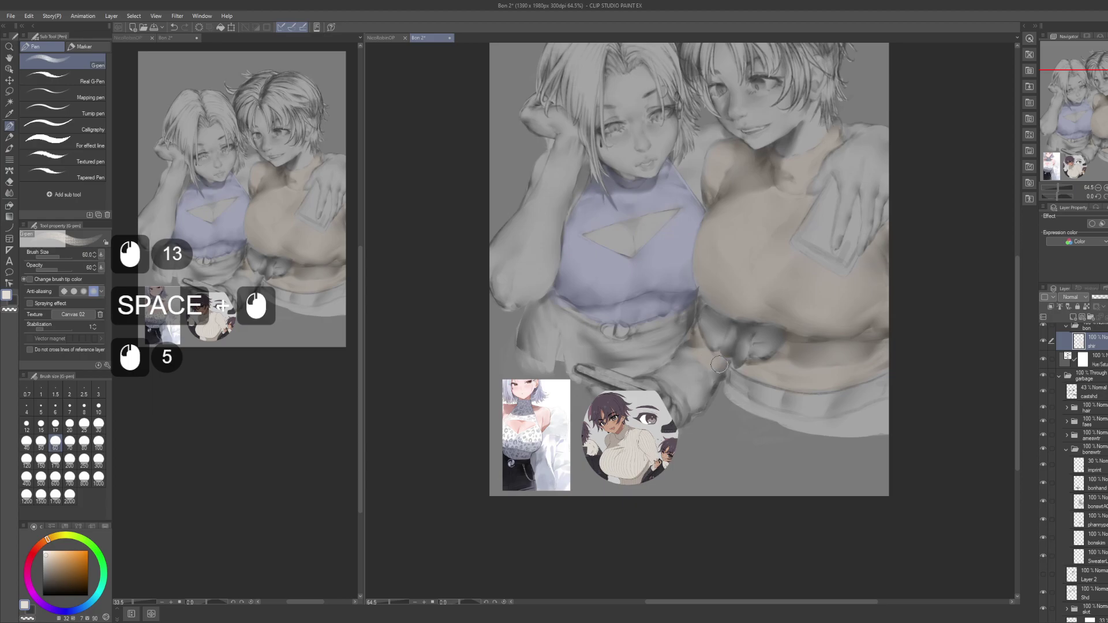
click(715, 368)
click(708, 369)
click(696, 372)
click(687, 372)
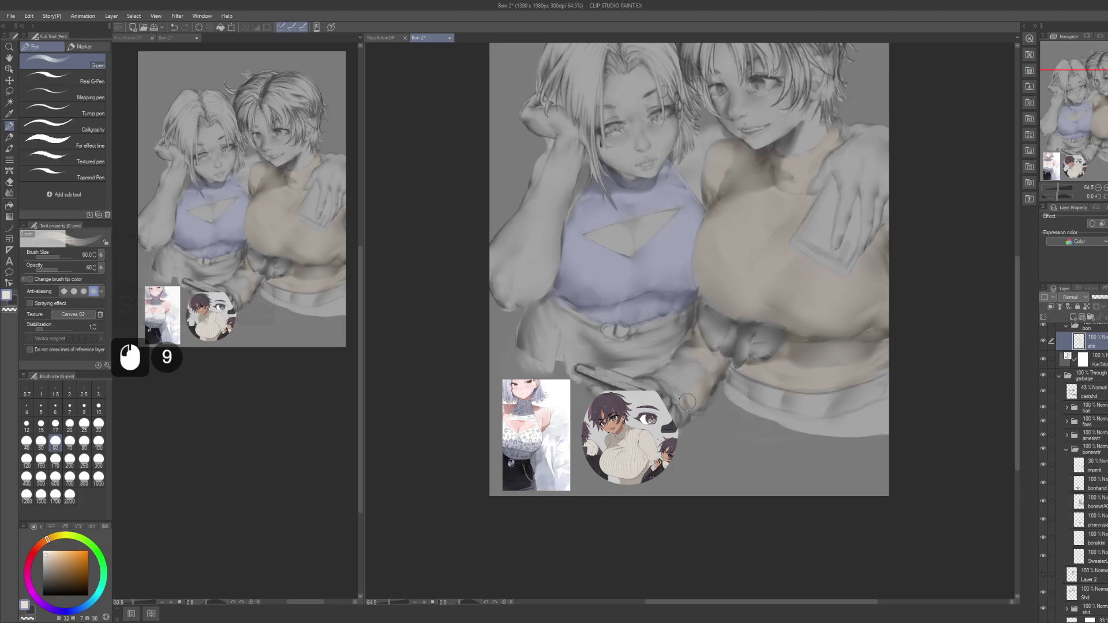
click(662, 377)
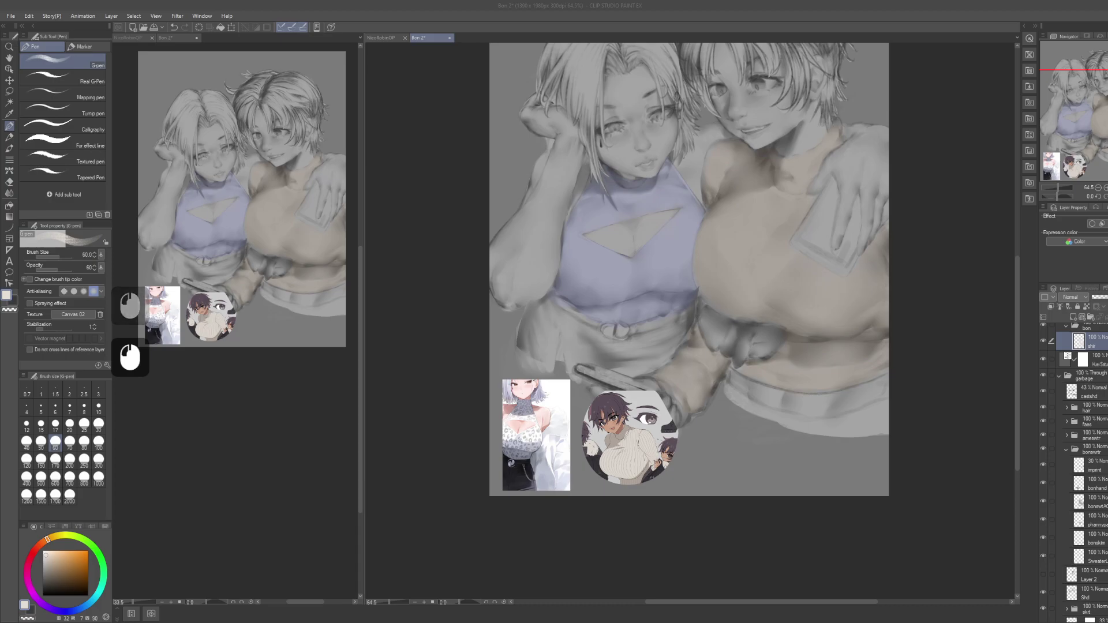
Step: Touch up the cream on the dark-haired character's shoulder next to the white-haired character
click(895, 214)
drag(757, 331, 722, 391)
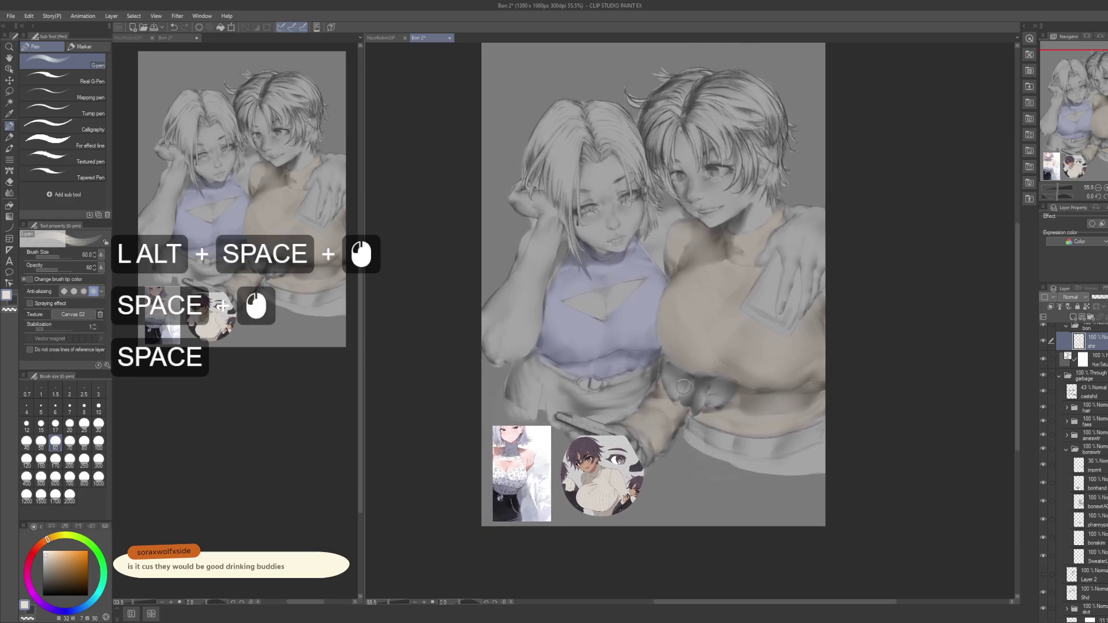
drag(664, 369, 657, 398)
drag(669, 283, 696, 318)
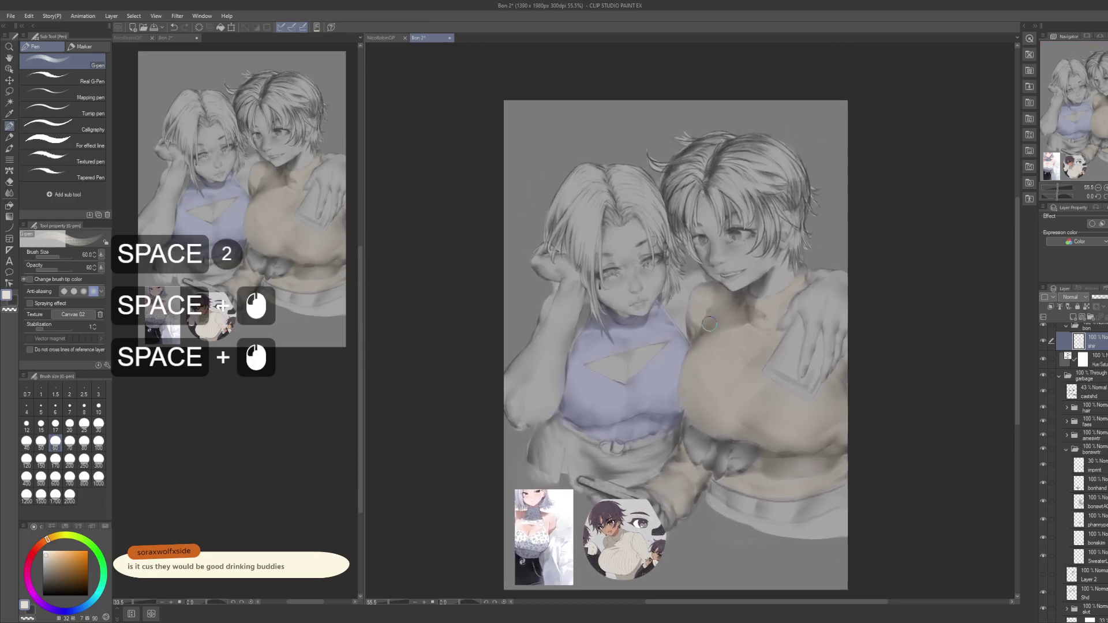
click(696, 319)
click(696, 318)
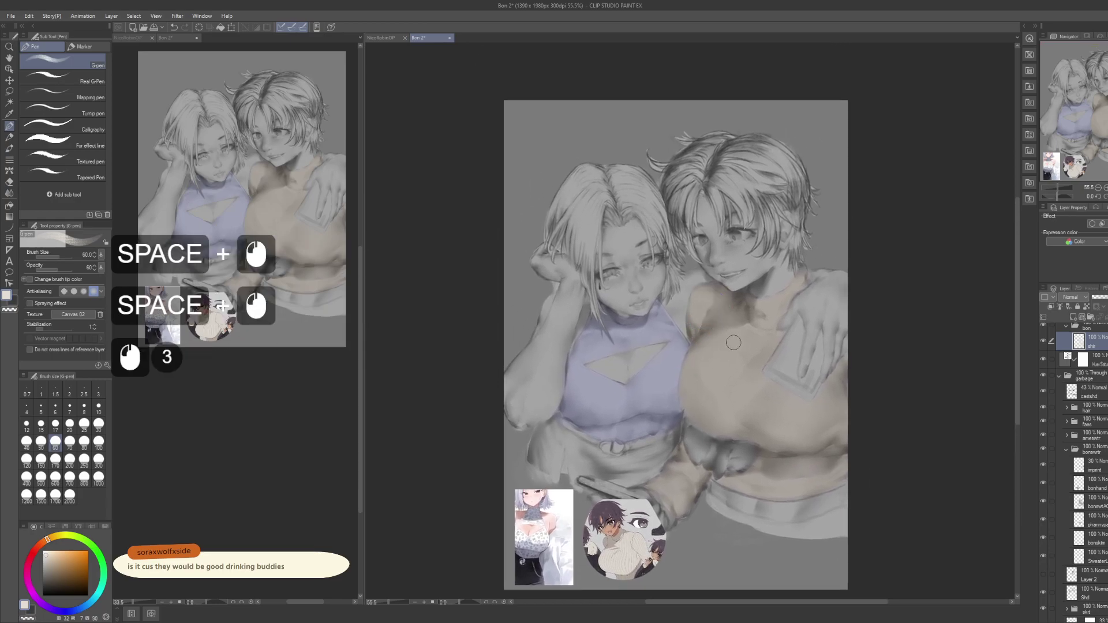
Step: Collapse the garbage layer folder and make the background sketch folder visible
click(1059, 376)
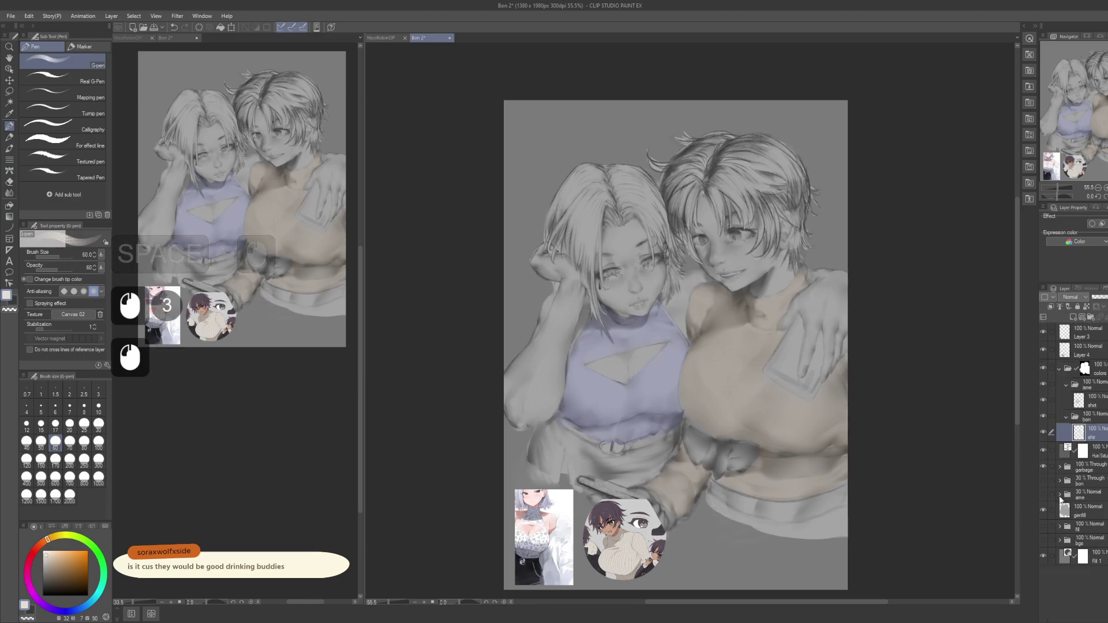
click(1045, 541)
mouse_move(849, 512)
mouse_down()
mouse_move(902, 373)
mouse_move(874, 416)
mouse_move(909, 414)
mouse_move(908, 437)
mouse_up()
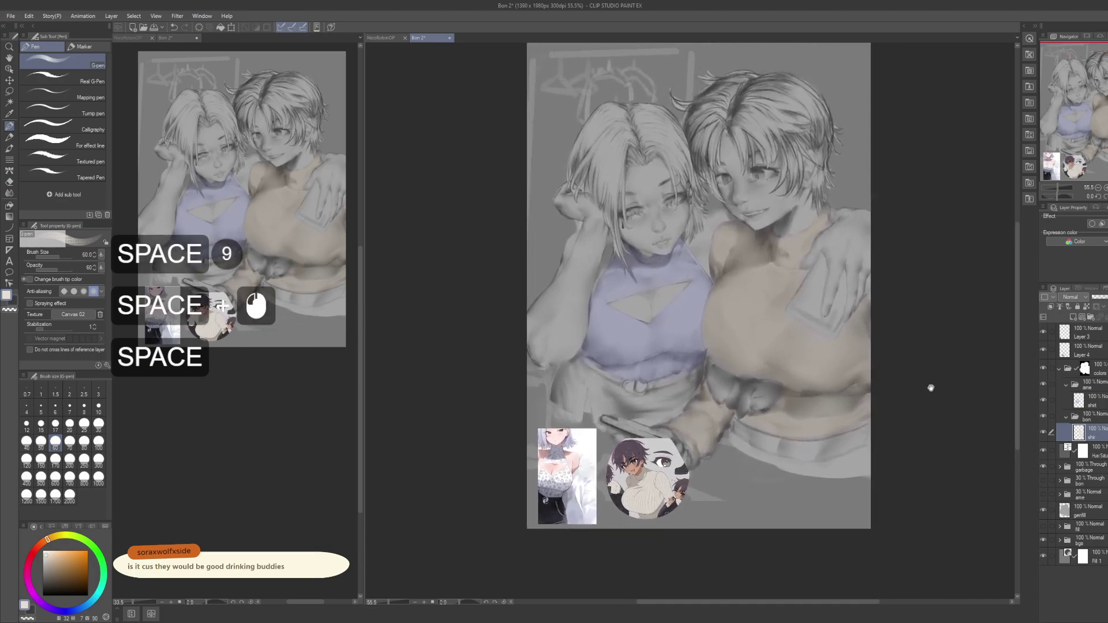
drag(937, 376, 961, 423)
key(space)
drag(715, 396, 707, 320)
key(space)
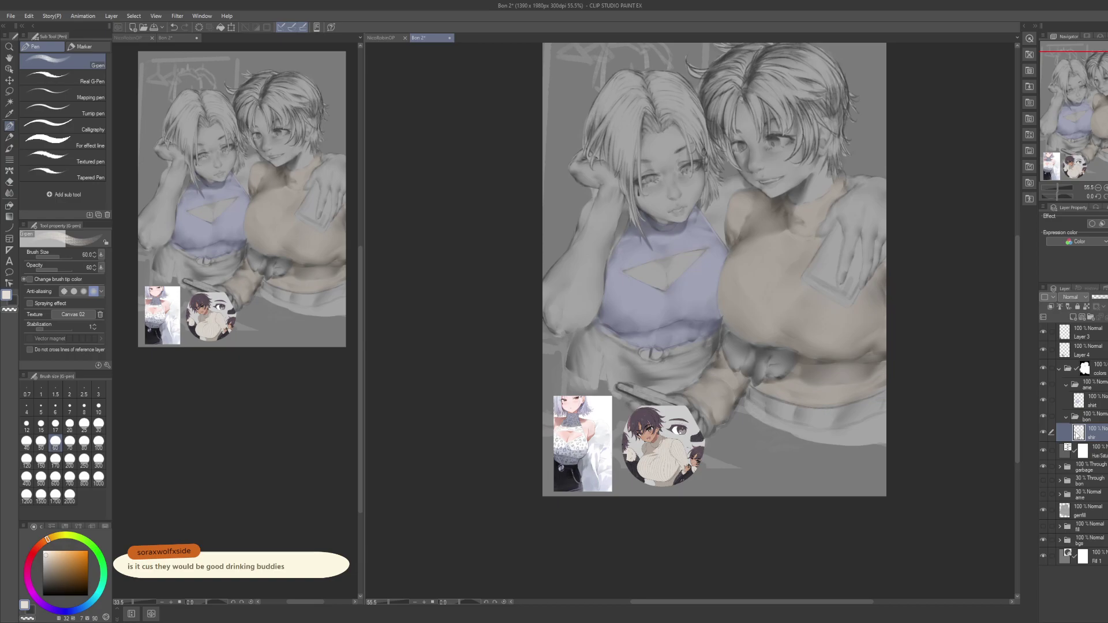
Step: Return to the dark-haired character's shirt layer and touch up the cream on the waist and forearm sleeve
click(1081, 437)
key(space)
drag(865, 379, 877, 393)
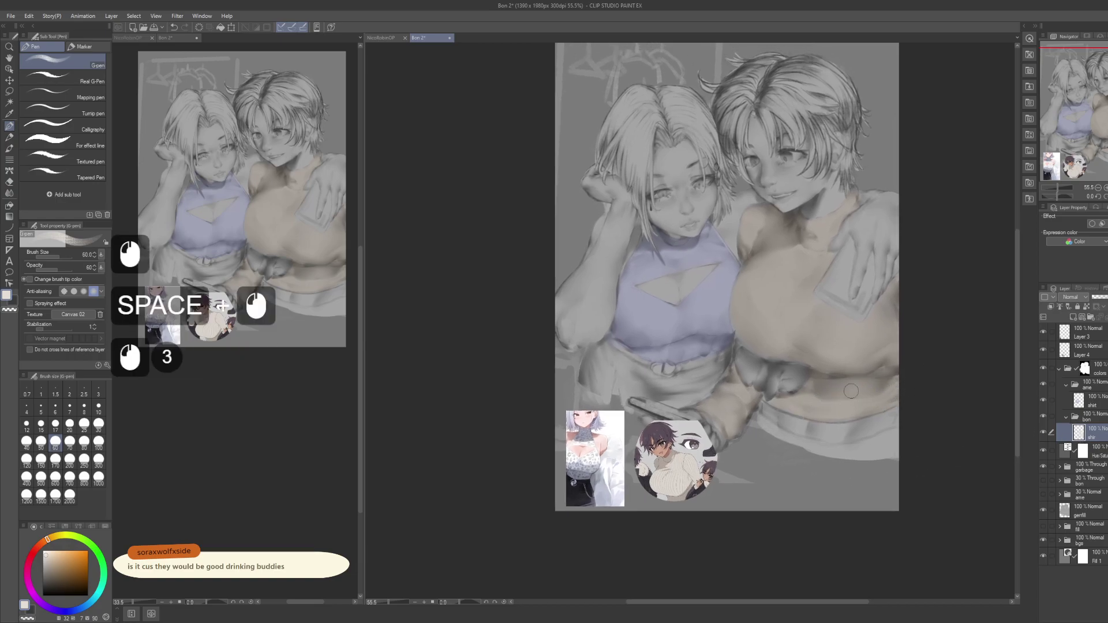
key(space)
drag(836, 378, 886, 326)
click(775, 375)
click(779, 376)
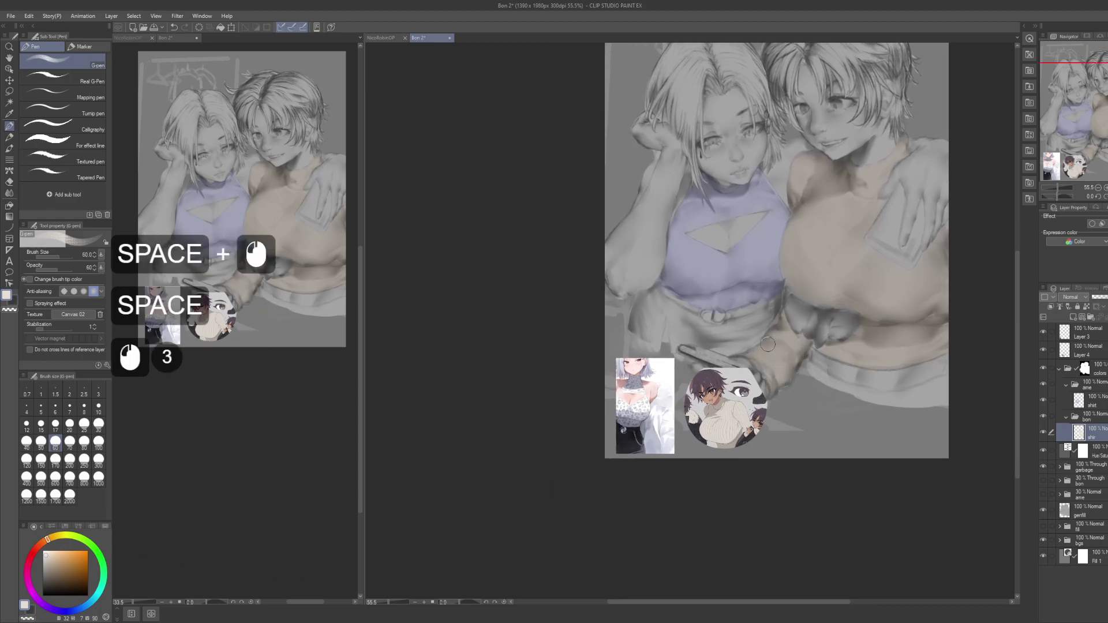
key(space)
drag(762, 349, 755, 395)
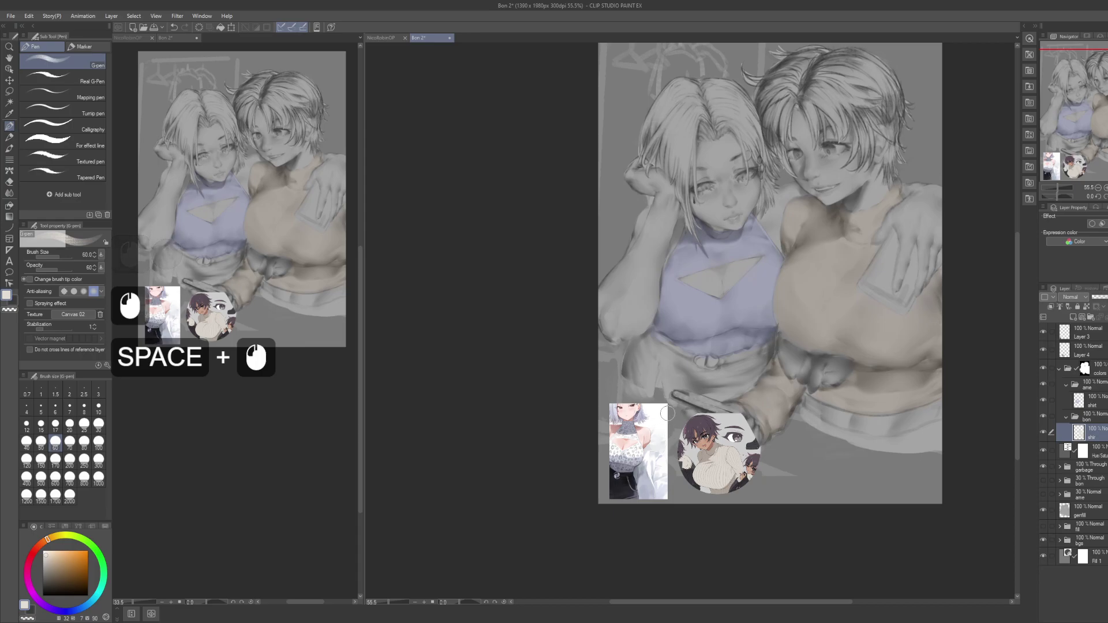
Step: Sample the pale skin color from the white-haired character's reference picture
key(space+alt)
drag(638, 433, 660, 427)
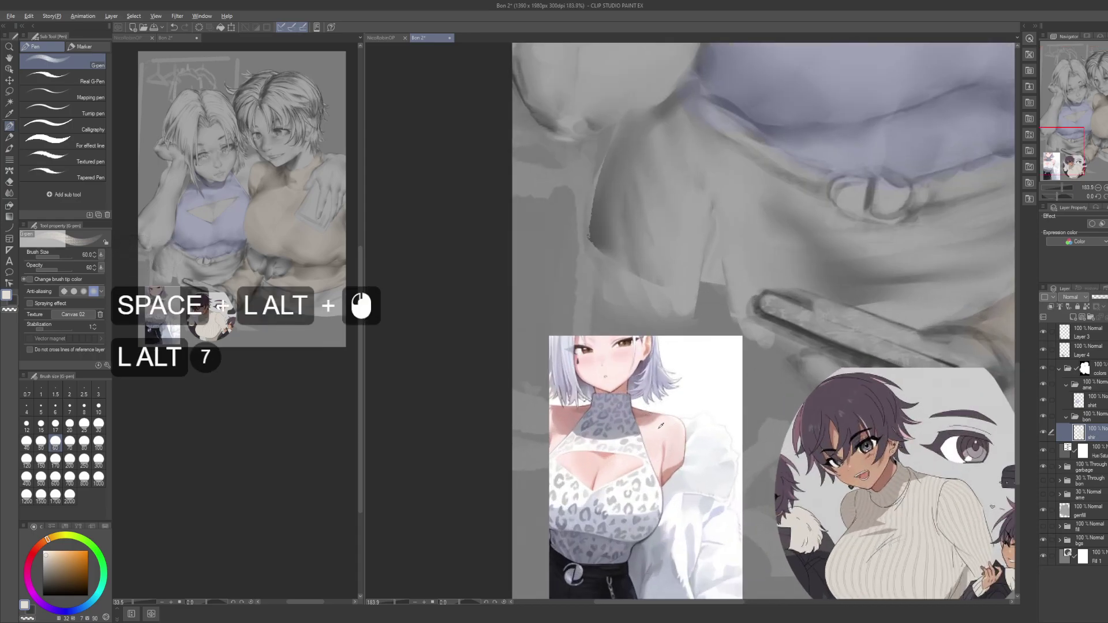
alt+click(654, 441)
key(space)
drag(782, 387, 700, 410)
key(alt+space)
drag(762, 409, 737, 397)
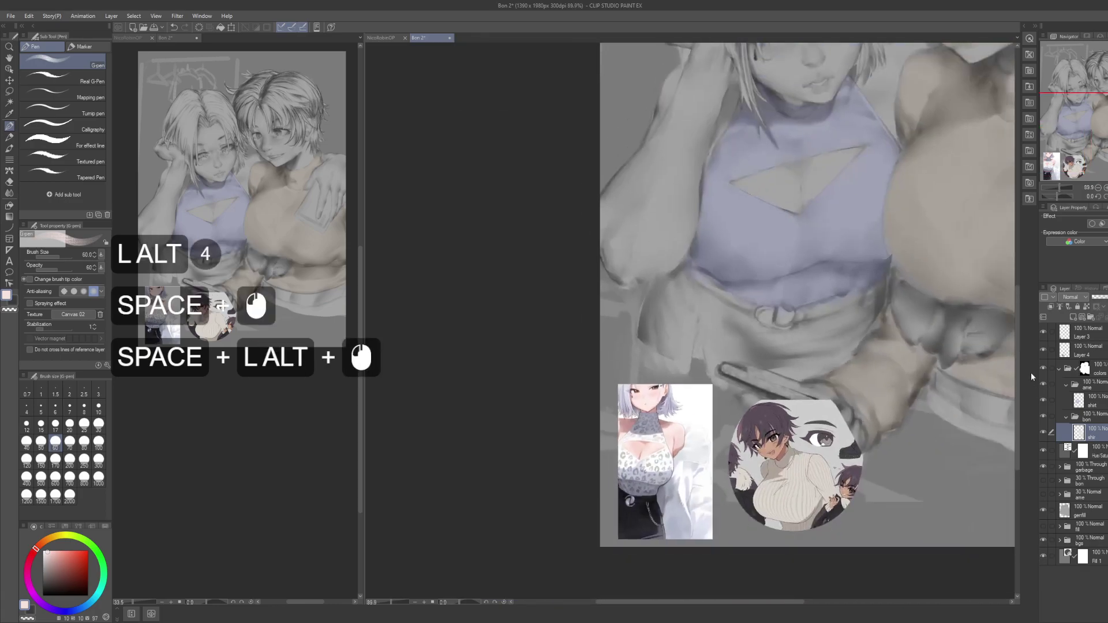
Step: Create a new raster layer above the dark-haired character's shirt layer and name it skin
key(ctrl+shift+n)
key(F2)
text(skim)
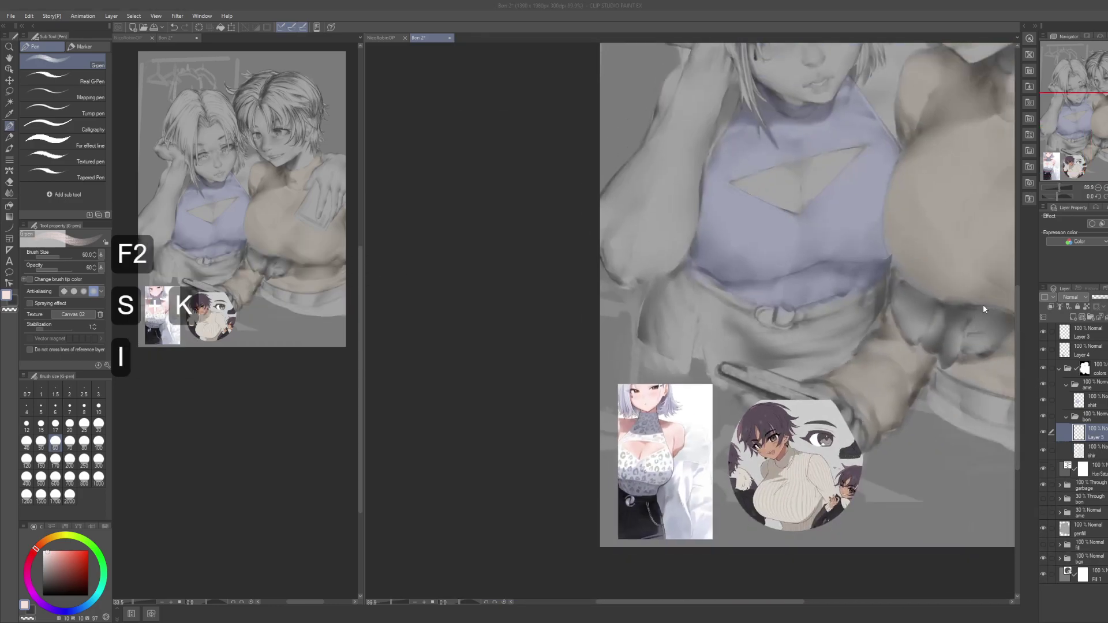
key(Return)
Step: Move the skin layer into the white-haired character's color folder, beneath her shirt layer
key(space)
drag(835, 329, 786, 361)
key(alt+space)
drag(870, 312, 819, 325)
key(space)
drag(852, 333, 810, 347)
key(space)
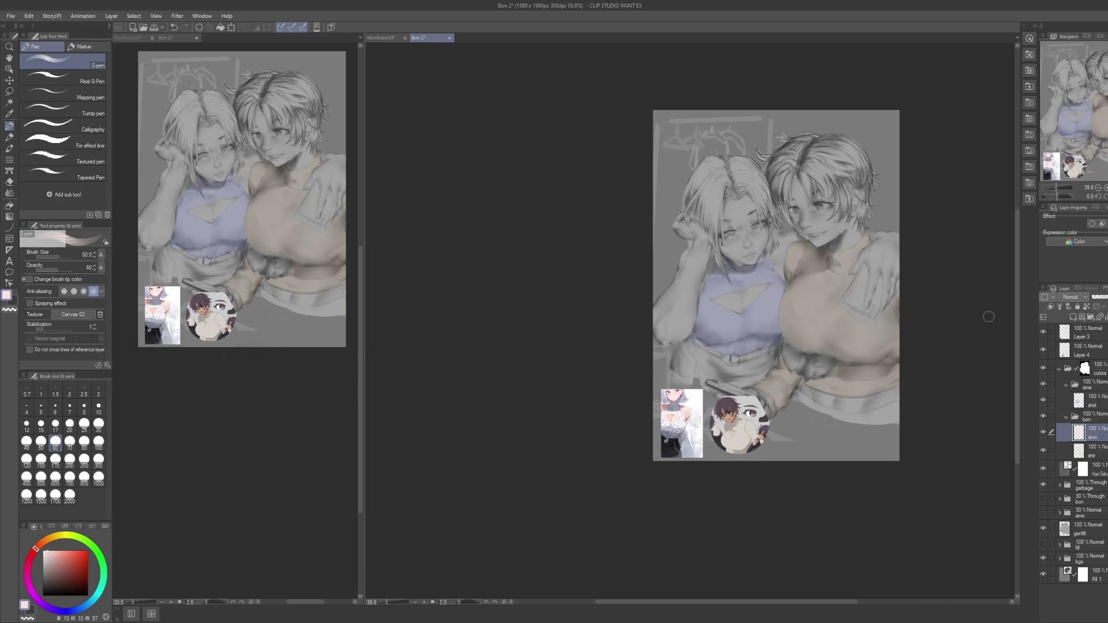
drag(804, 339, 805, 356)
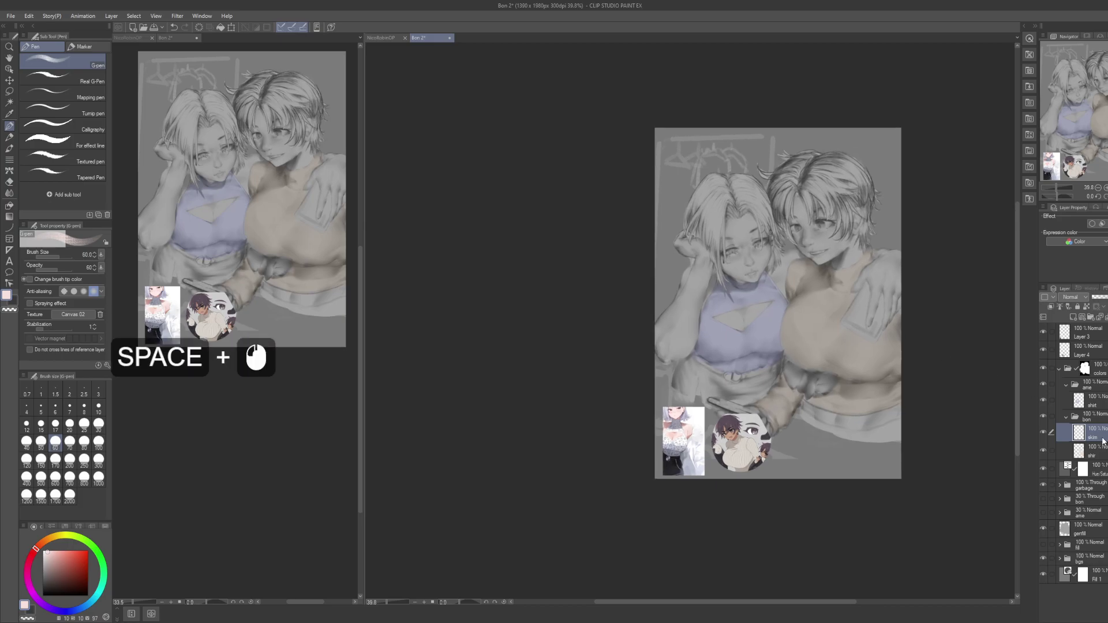
click(1105, 430)
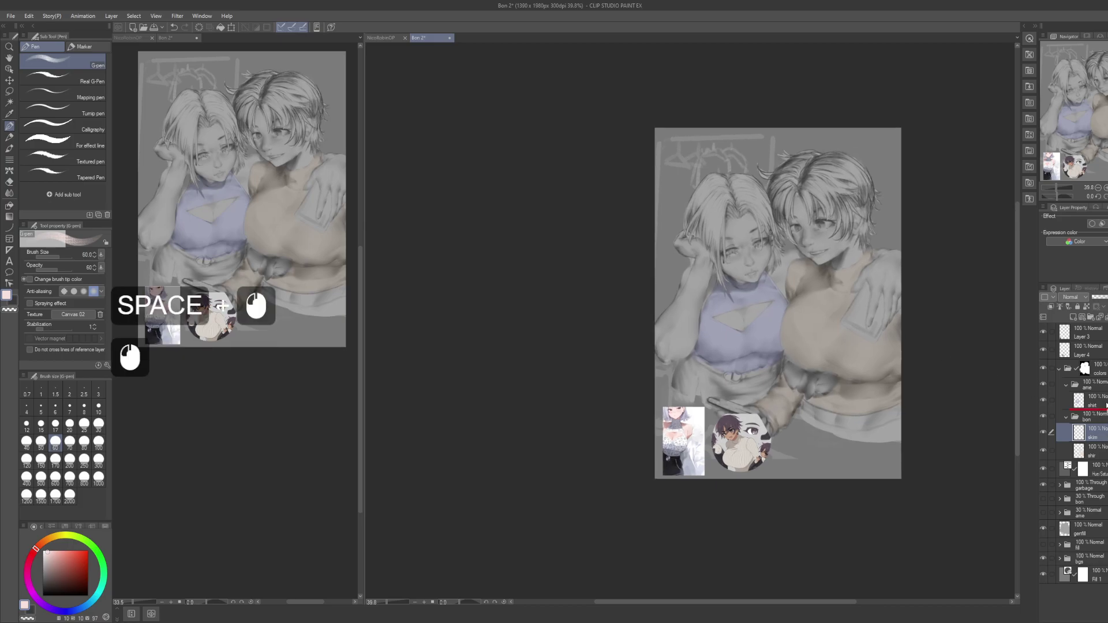
drag(1106, 406, 1104, 408)
Step: Fill the chest cutout of the white-haired character's top with the sampled skin color
mouse_move(767, 340)
mouse_down()
mouse_move(735, 365)
mouse_move(768, 360)
mouse_up()
drag(713, 337, 749, 339)
mouse_move(763, 286)
mouse_down()
mouse_move(710, 328)
mouse_move(752, 293)
mouse_up()
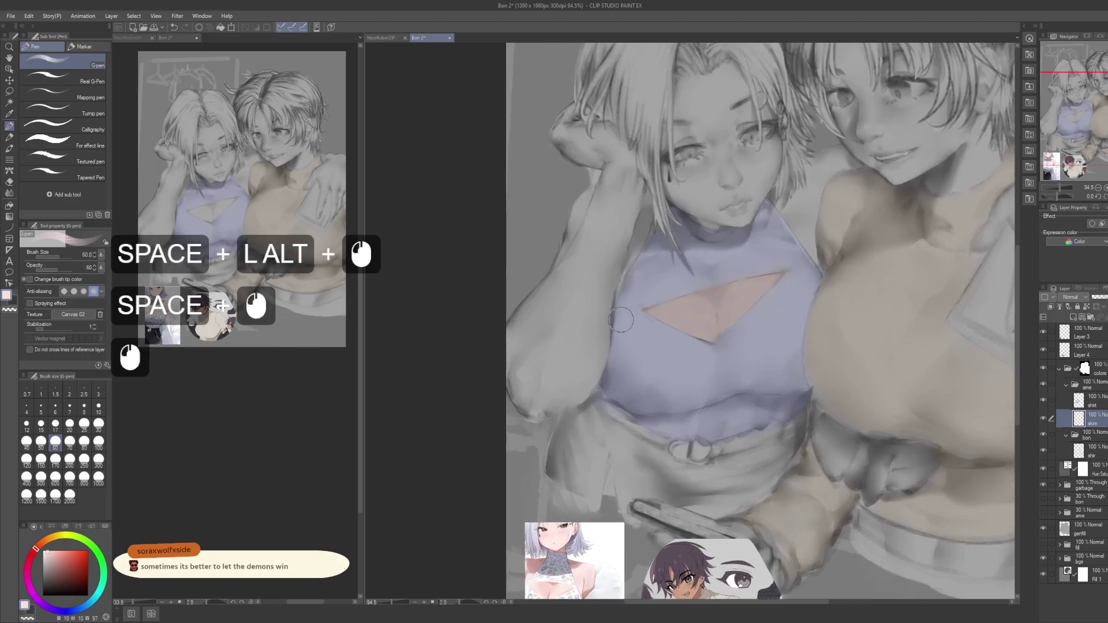
Step: Paint the skin color over the white-haired character's raised hand and along the inner edge of her forearm
mouse_move(707, 276)
mouse_down()
mouse_move(730, 323)
mouse_move(650, 356)
mouse_move(681, 324)
mouse_move(690, 262)
mouse_up()
drag(692, 274, 684, 254)
mouse_move(686, 260)
mouse_down()
mouse_move(680, 243)
mouse_move(685, 311)
mouse_move(700, 309)
mouse_up()
mouse_move(683, 272)
mouse_down()
mouse_move(662, 283)
mouse_move(646, 245)
mouse_up()
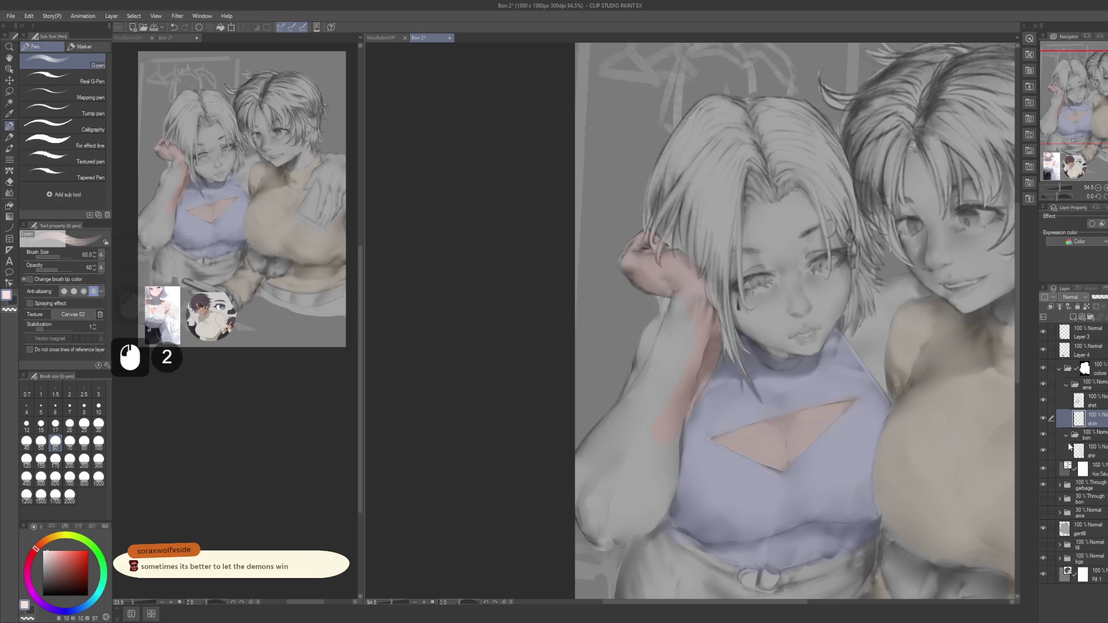
Step: Paint the skin color down the forearm's inner side, around the elbow and up the outer edge
key(space)
mouse_move(674, 320)
mouse_down()
mouse_move(700, 299)
mouse_move(706, 362)
mouse_move(725, 283)
mouse_move(684, 421)
mouse_up()
mouse_move(684, 421)
mouse_down()
mouse_move(706, 358)
mouse_move(700, 327)
mouse_move(700, 401)
mouse_up()
key(space)
drag(720, 305, 684, 418)
drag(684, 418, 675, 419)
click(670, 425)
click(652, 421)
click(641, 414)
click(634, 413)
click(628, 375)
click(635, 368)
Step: Extend the skin color up the outer forearm to the wrist of the white-haired character's raised arm
key(space)
drag(670, 330, 660, 386)
click(657, 367)
click(691, 316)
click(690, 298)
click(692, 287)
click(703, 287)
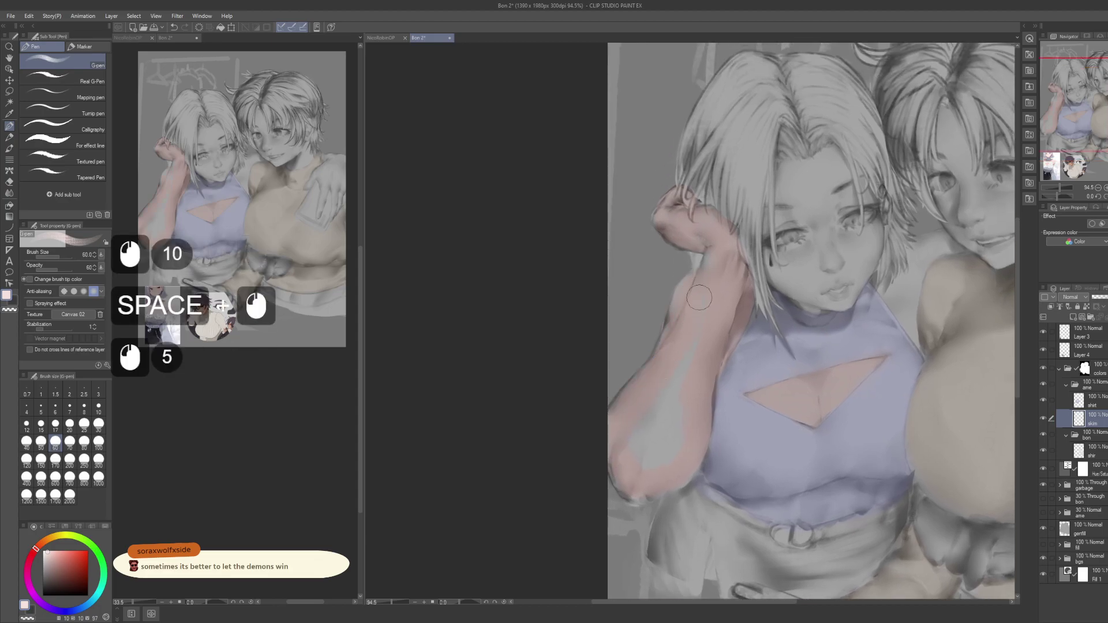
click(720, 263)
click(722, 259)
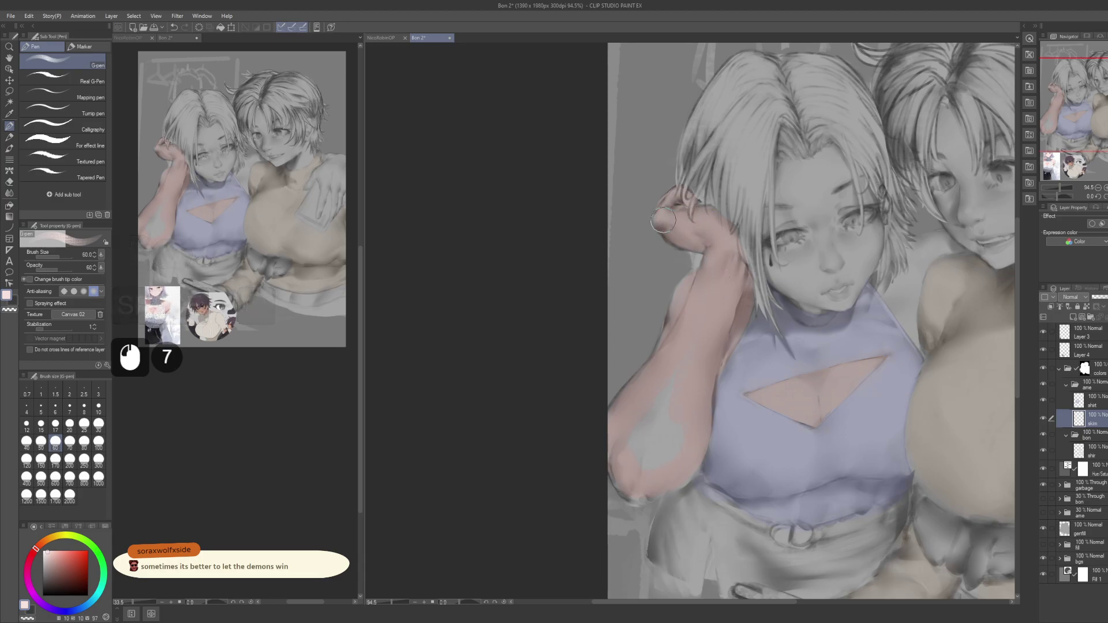
click(724, 240)
Step: Fill the remaining gray area in the middle of the white-haired character's forearm with the skin color
key(space)
drag(725, 356, 723, 344)
click(655, 349)
click(702, 336)
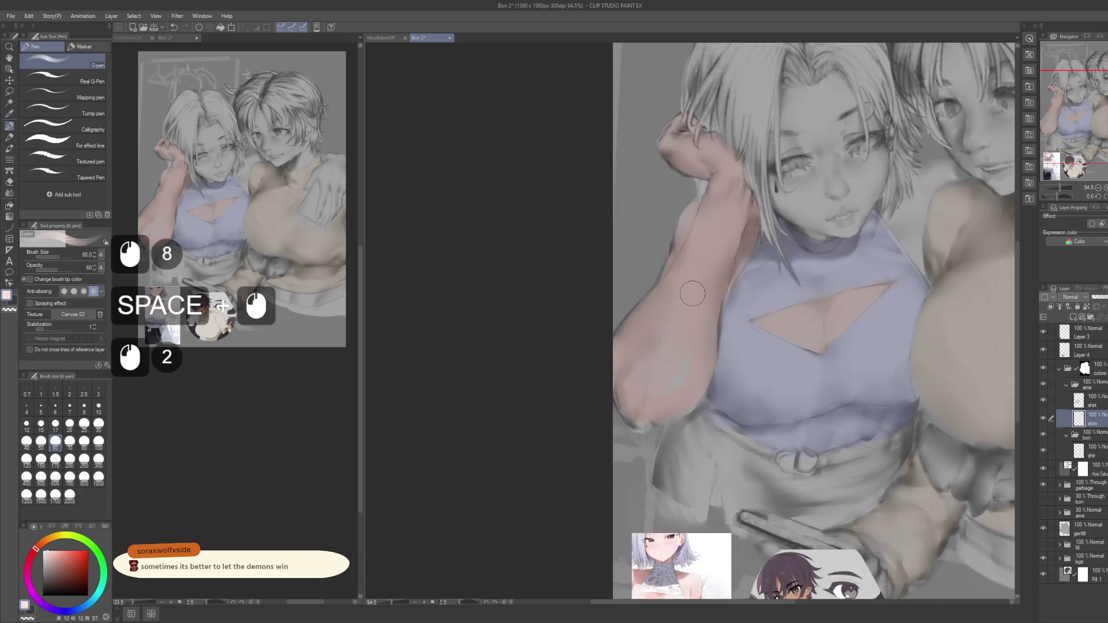
click(646, 353)
click(693, 343)
click(681, 340)
click(669, 338)
click(670, 338)
click(704, 277)
click(667, 376)
Step: Remove the Canvas texture from the G-pen and go over the raised forearm again with the skin color
key(space)
drag(735, 362, 705, 366)
click(767, 312)
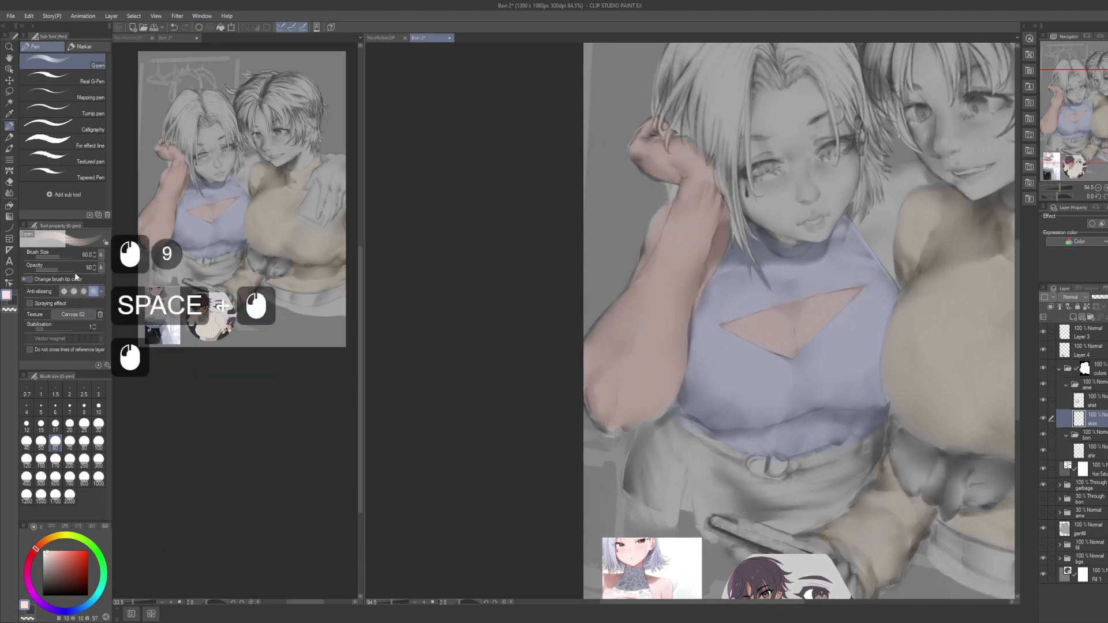
click(99, 314)
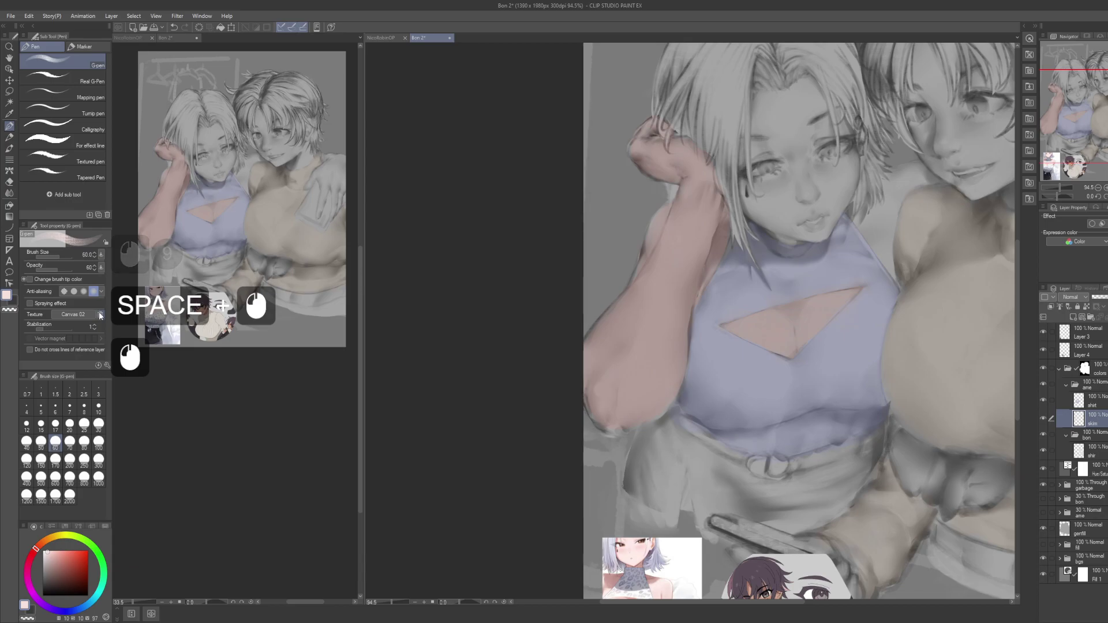
click(640, 357)
click(653, 404)
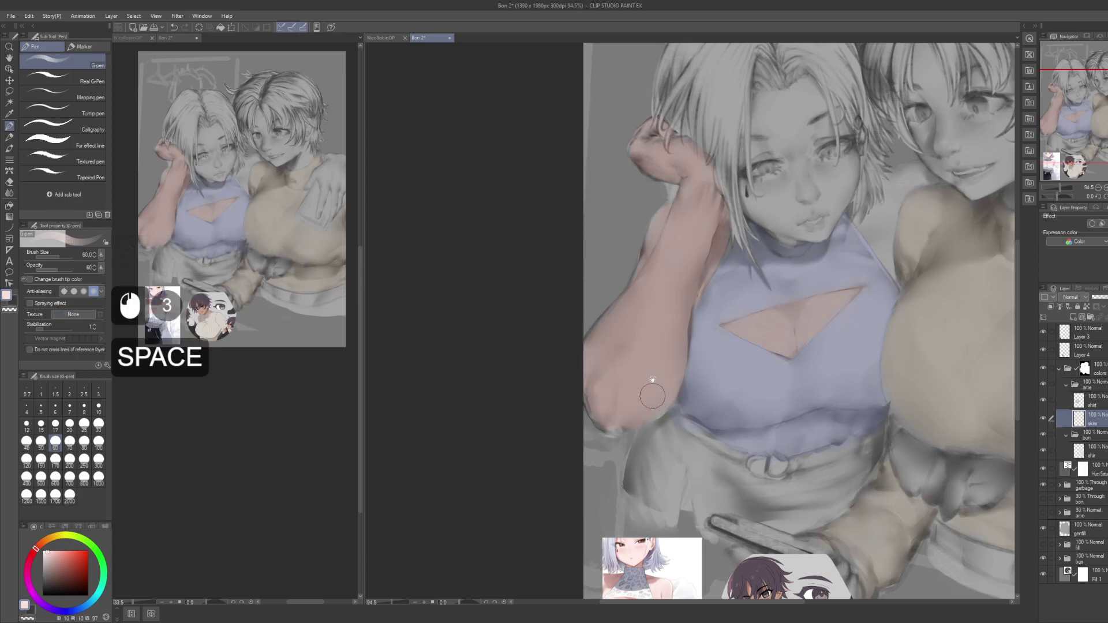
drag(652, 295, 632, 366)
click(646, 320)
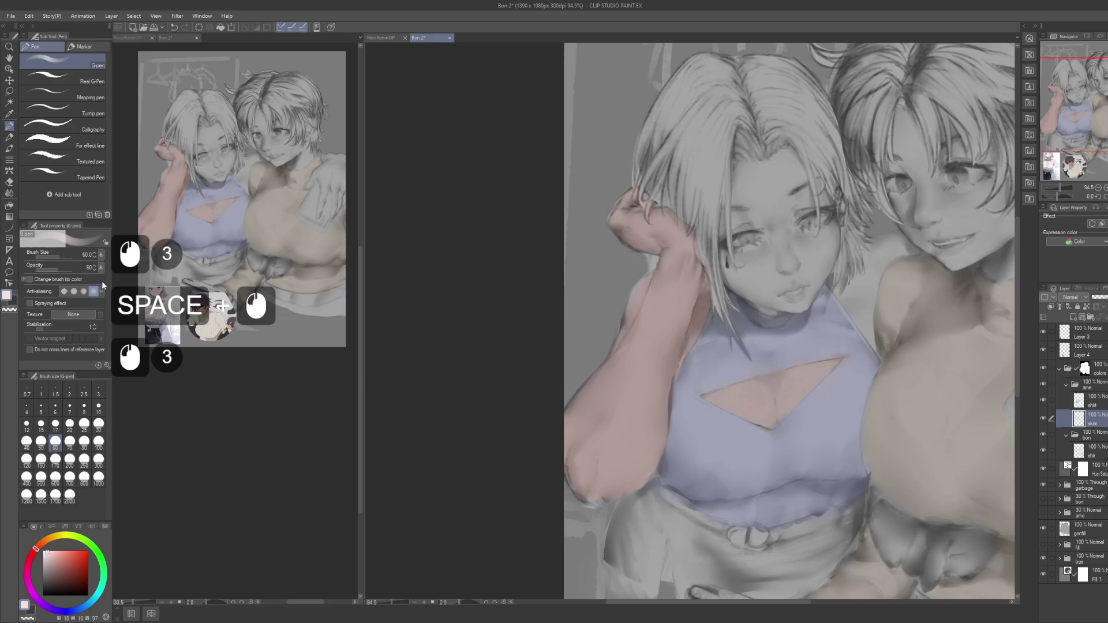
Step: Raise the brush opacity to 100 and repaint the raised forearm's skin color near the elbow
drag(74, 269, 120, 261)
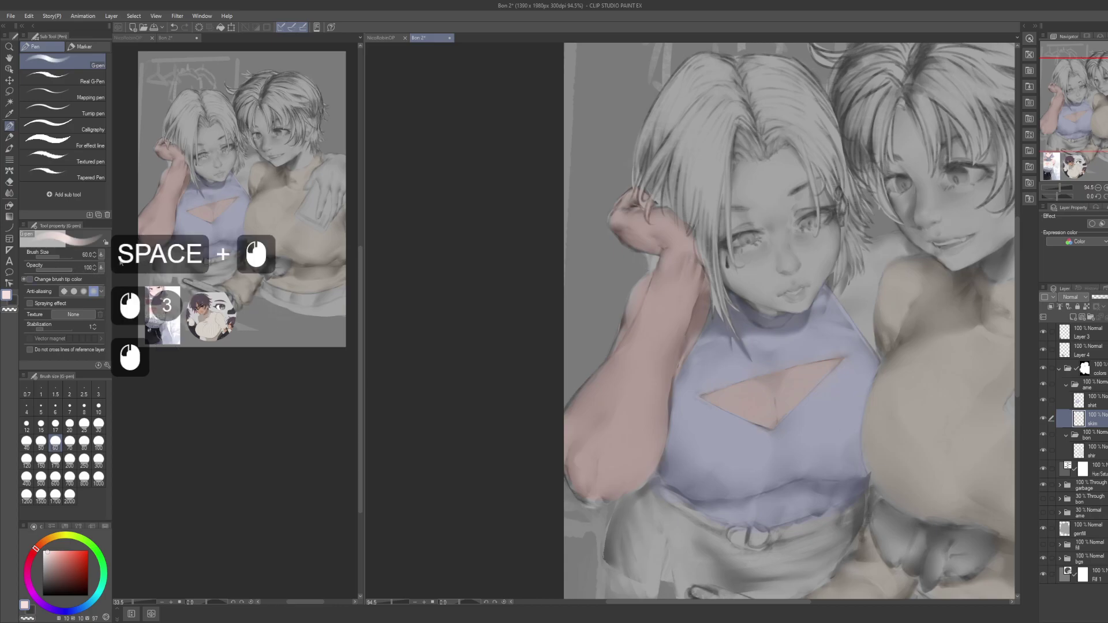
click(606, 415)
click(609, 424)
click(620, 456)
click(624, 462)
click(630, 481)
key(space)
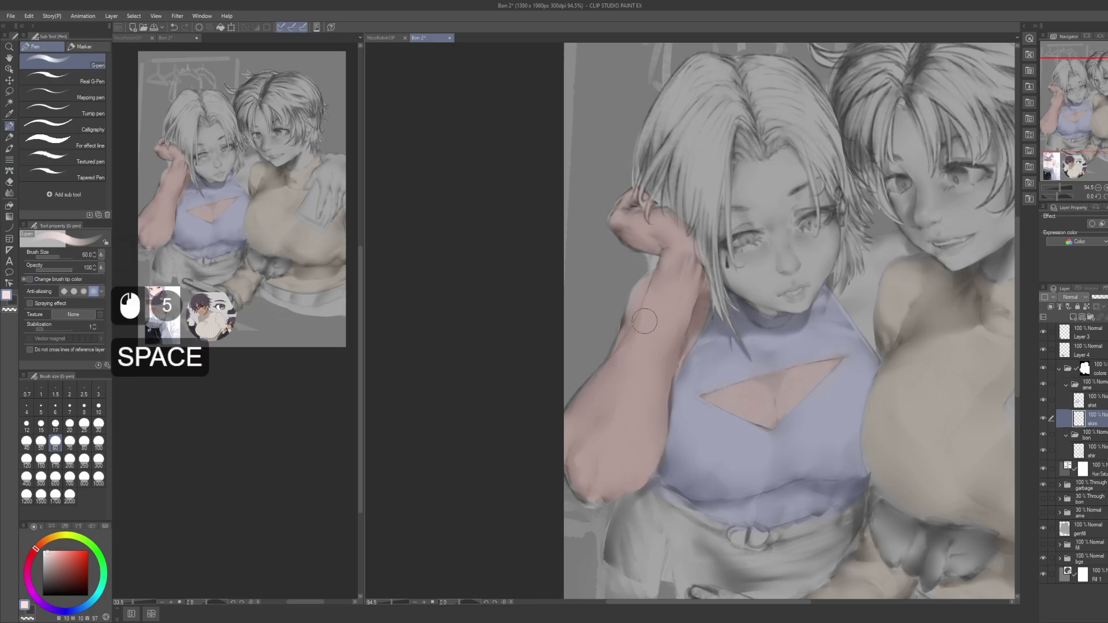
Step: Go over the upper part of the raised forearm toward the wrist with the skin color at full opacity
click(644, 286)
click(634, 359)
click(660, 345)
click(690, 306)
click(664, 364)
click(664, 353)
click(663, 356)
click(681, 317)
key(space)
drag(659, 268, 671, 315)
click(673, 282)
click(675, 273)
click(649, 268)
click(648, 268)
Step: Paint the skin color over the white-haired character's far shoulder, between her hair and the other character
key(space)
drag(828, 305, 707, 287)
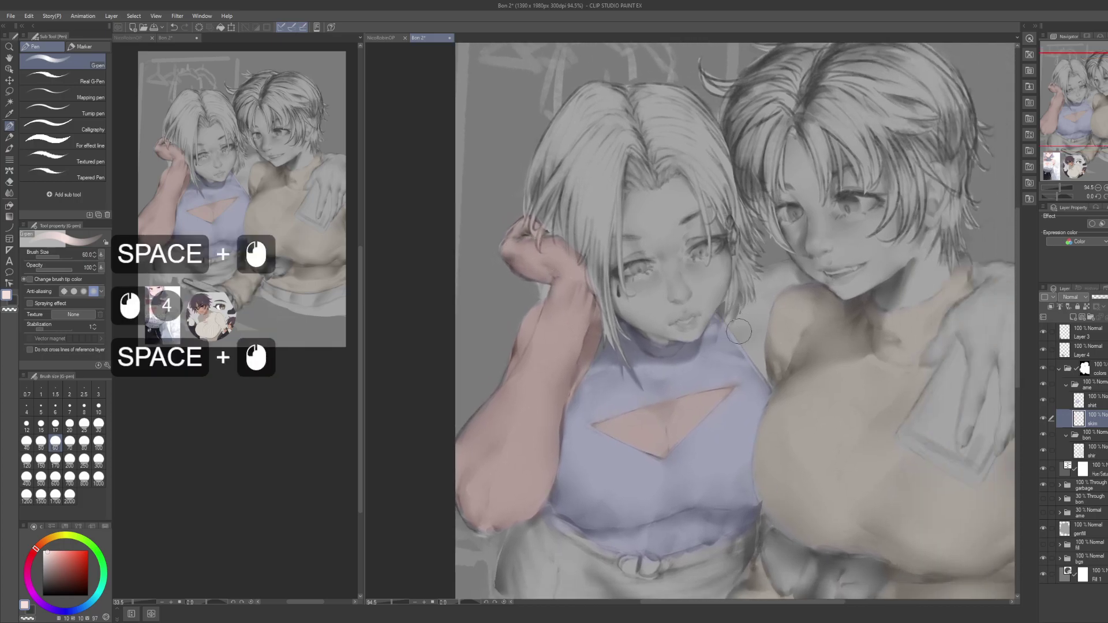
click(733, 318)
click(727, 305)
click(748, 326)
click(739, 306)
click(737, 303)
click(737, 300)
mouse_move(786, 273)
mouse_down()
mouse_move(730, 295)
mouse_move(749, 277)
mouse_move(792, 285)
mouse_up()
mouse_move(792, 285)
mouse_down()
mouse_move(763, 280)
mouse_move(781, 270)
mouse_move(804, 282)
mouse_up()
drag(805, 282, 769, 314)
mouse_move(769, 314)
mouse_down()
mouse_move(753, 328)
mouse_move(757, 344)
mouse_move(749, 316)
mouse_up()
drag(748, 317, 790, 339)
Step: Paint the skin color over the white-haired character's face, from the chin up across the cheeks and forehead
key(space)
mouse_move(700, 341)
mouse_down()
mouse_move(730, 371)
mouse_move(694, 360)
mouse_move(713, 365)
mouse_up()
mouse_move(714, 365)
mouse_down()
mouse_move(678, 337)
mouse_move(681, 325)
mouse_move(684, 352)
mouse_move(684, 245)
mouse_move(686, 317)
mouse_up()
drag(684, 272, 687, 254)
mouse_move(689, 271)
mouse_down()
mouse_move(682, 247)
mouse_move(726, 230)
mouse_up()
mouse_move(723, 232)
mouse_down()
mouse_move(705, 237)
mouse_move(729, 236)
mouse_move(766, 302)
mouse_up()
drag(768, 303, 759, 338)
click(762, 263)
click(754, 263)
key(ctrl+z)
key(ctrl+z)
key(ctrl+z)
Step: Fill the remaining gray areas of the white-haired character's face with the skin color
click(763, 251)
mouse_move(759, 323)
mouse_down()
mouse_move(761, 340)
mouse_move(779, 286)
mouse_up()
mouse_move(753, 346)
mouse_down()
mouse_move(762, 316)
mouse_move(709, 354)
mouse_move(749, 281)
mouse_move(700, 305)
mouse_move(708, 277)
mouse_move(759, 228)
mouse_move(739, 212)
mouse_up()
drag(735, 281, 618, 256)
mouse_move(727, 340)
mouse_down()
mouse_move(660, 333)
mouse_move(696, 237)
mouse_up()
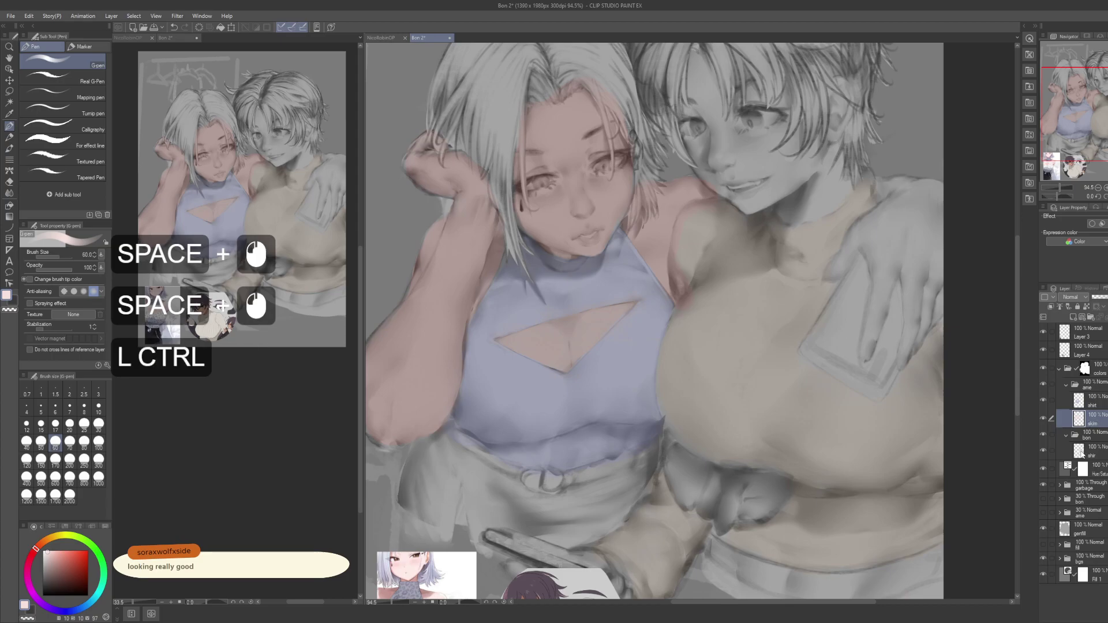
Step: Load the beige sweater layer as a selection, delete the skin color inside it and deselect
ctrl+click(1080, 419)
key(Delete)
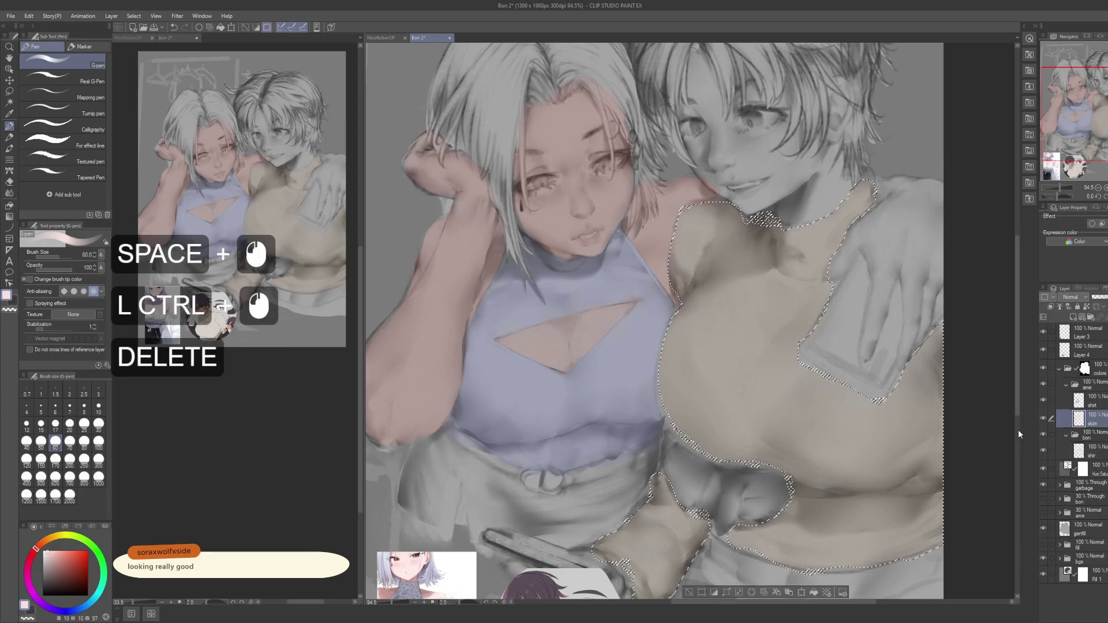
key(ctrl+d)
drag(783, 298, 775, 395)
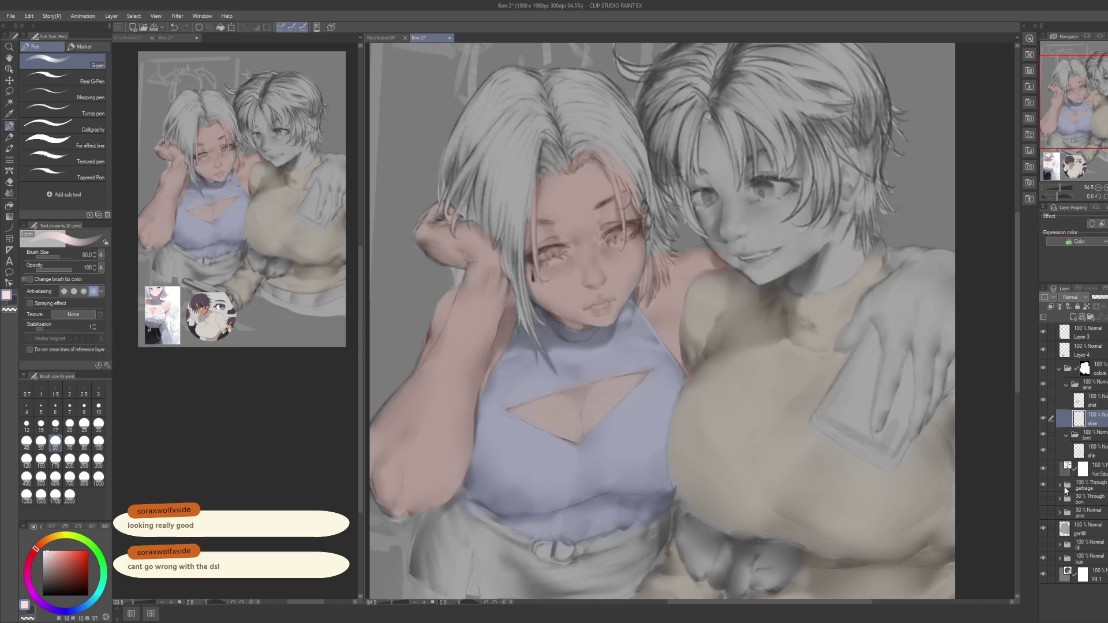
Step: Load the hair folder inside the garbage folder as a selection, delete the skin color over the hair and deselect
click(1060, 486)
ctrl+click(1071, 521)
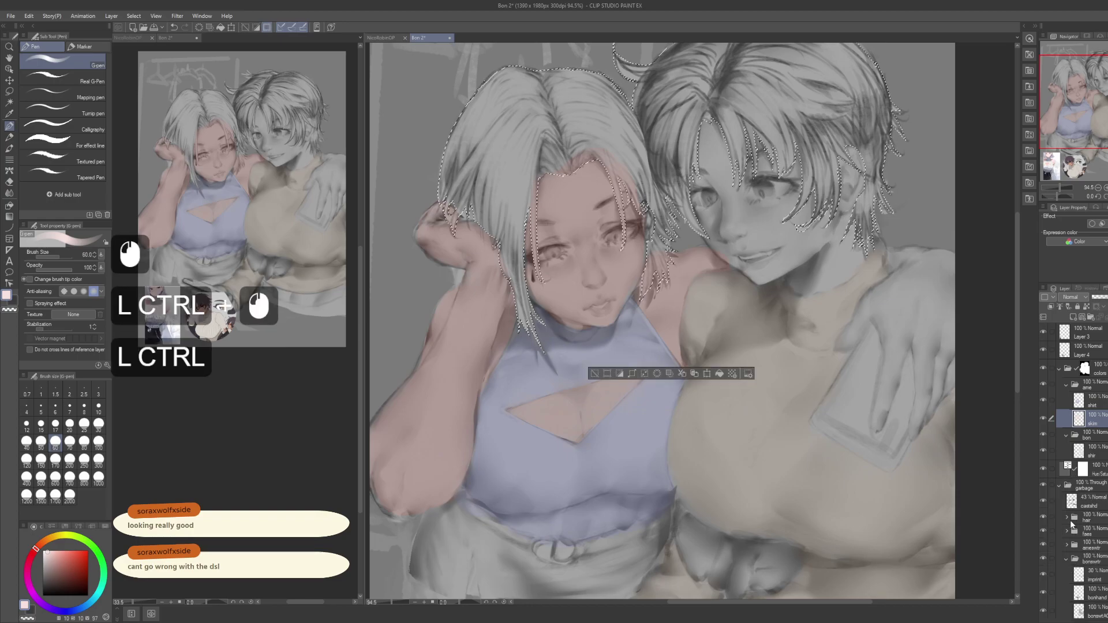
drag(760, 428, 727, 458)
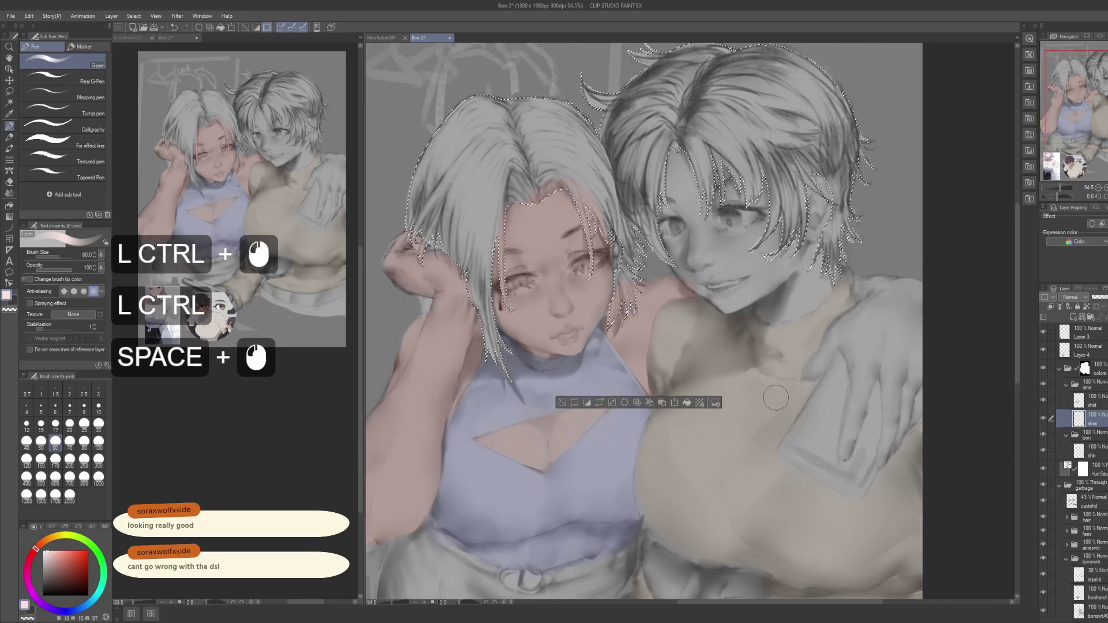
key(Delete)
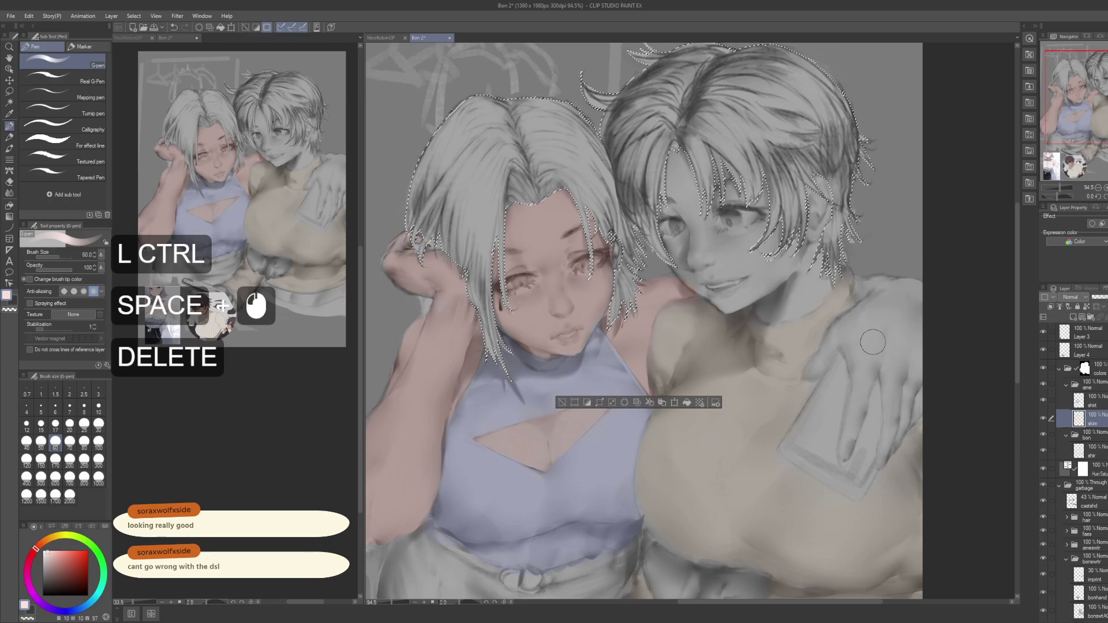
key(ctrl+d)
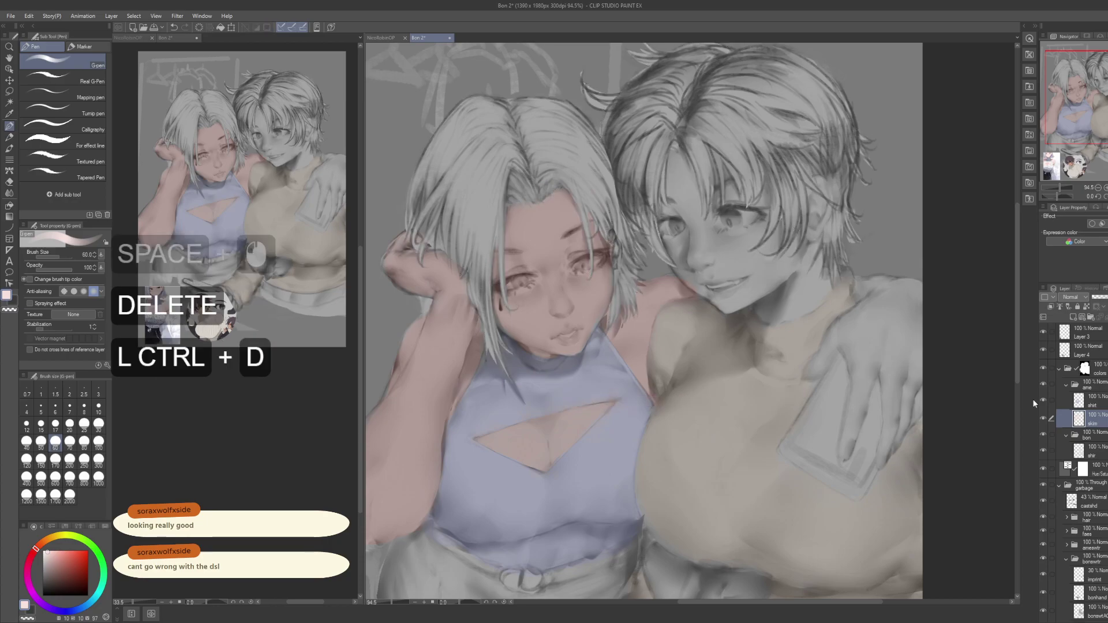
Step: Touch up the skin color on the white-haired character's cheek below the eye
click(594, 299)
click(594, 300)
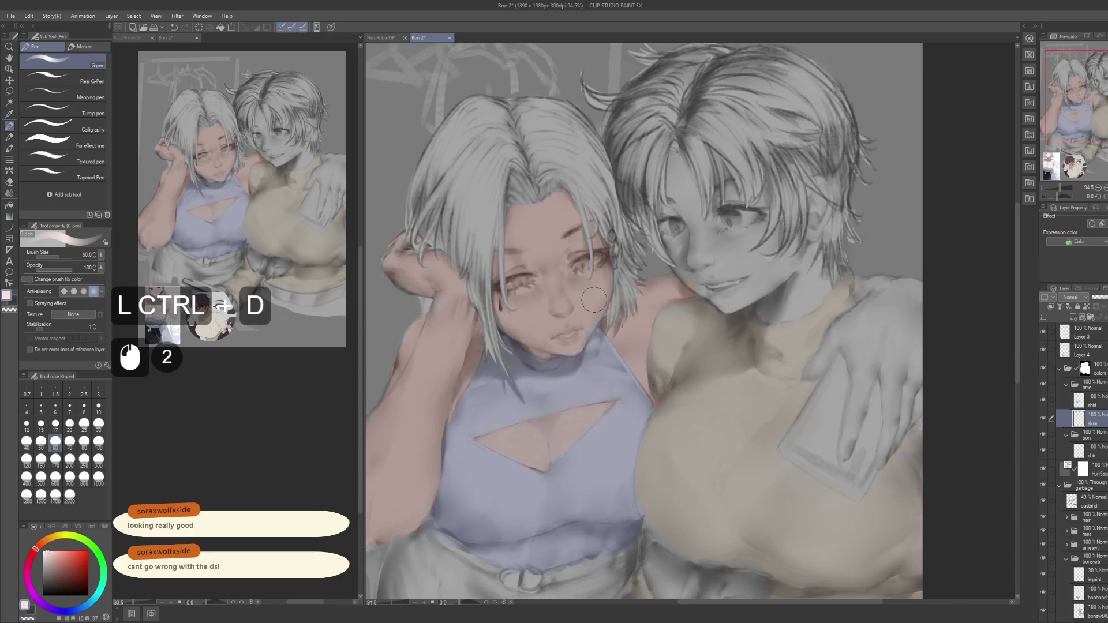
click(593, 299)
click(595, 297)
click(597, 294)
click(597, 291)
click(599, 288)
click(600, 285)
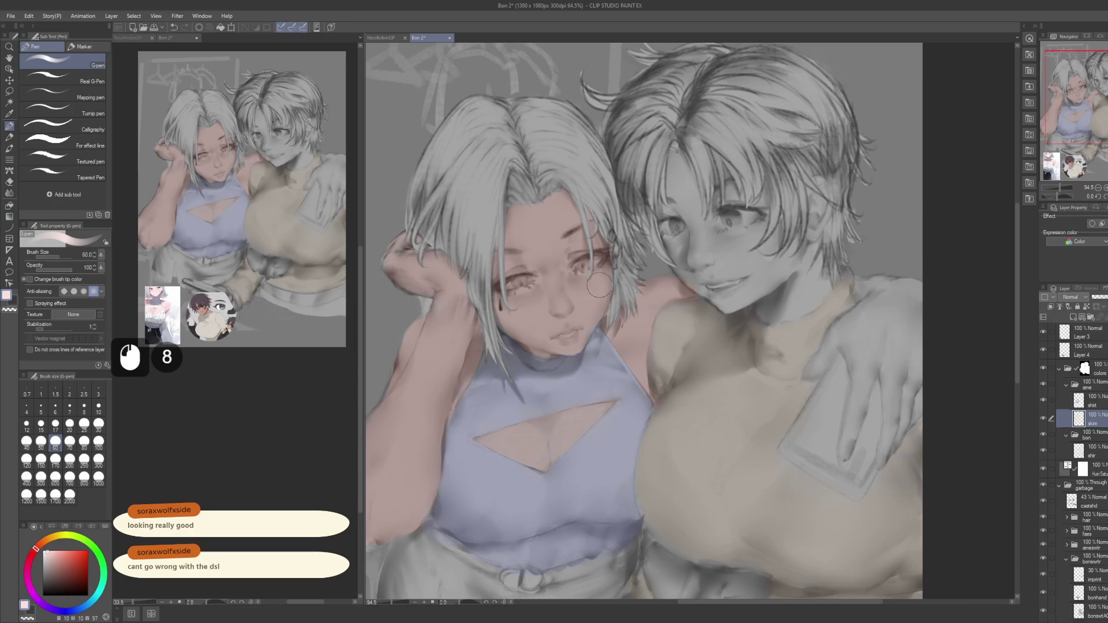
drag(599, 284, 742, 309)
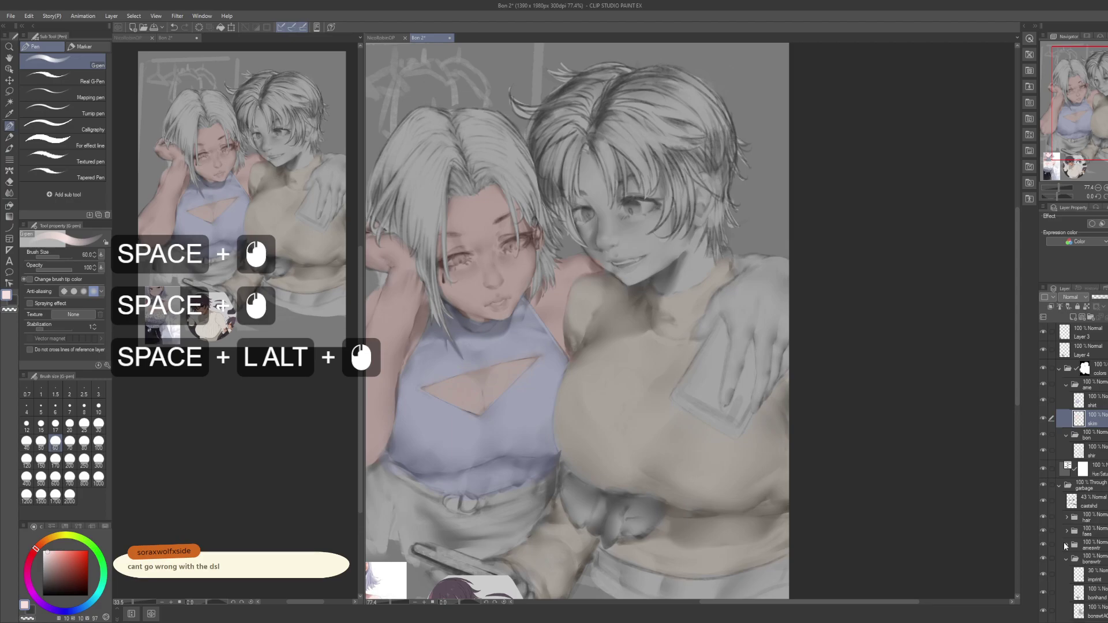
Step: Load the white-haired character's hand and body layers as a selection, paint the hand on the other's shoulder with the skin color and deselect
click(1065, 543)
ctrl+click(1079, 584)
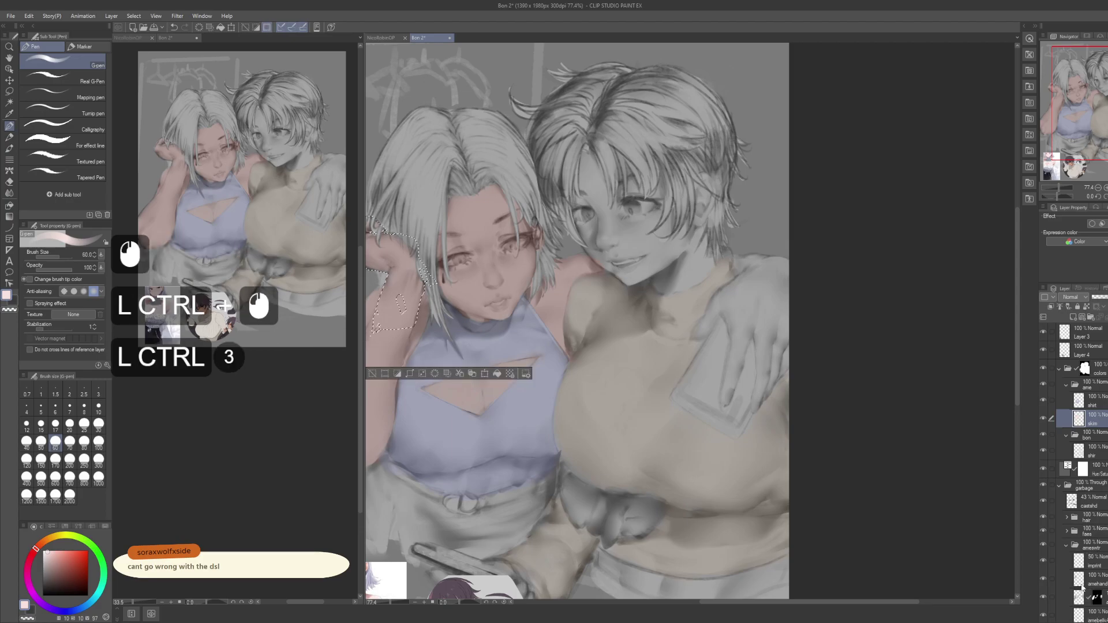
ctrl+shift+click(1079, 598)
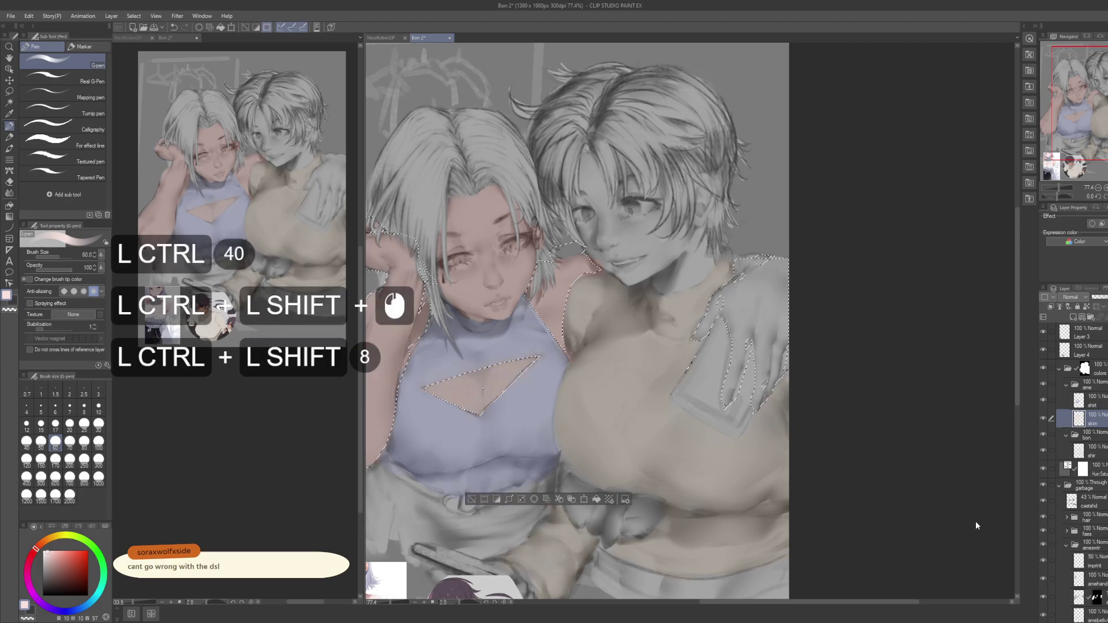
mouse_move(733, 294)
mouse_down()
mouse_move(702, 330)
mouse_move(771, 309)
mouse_up()
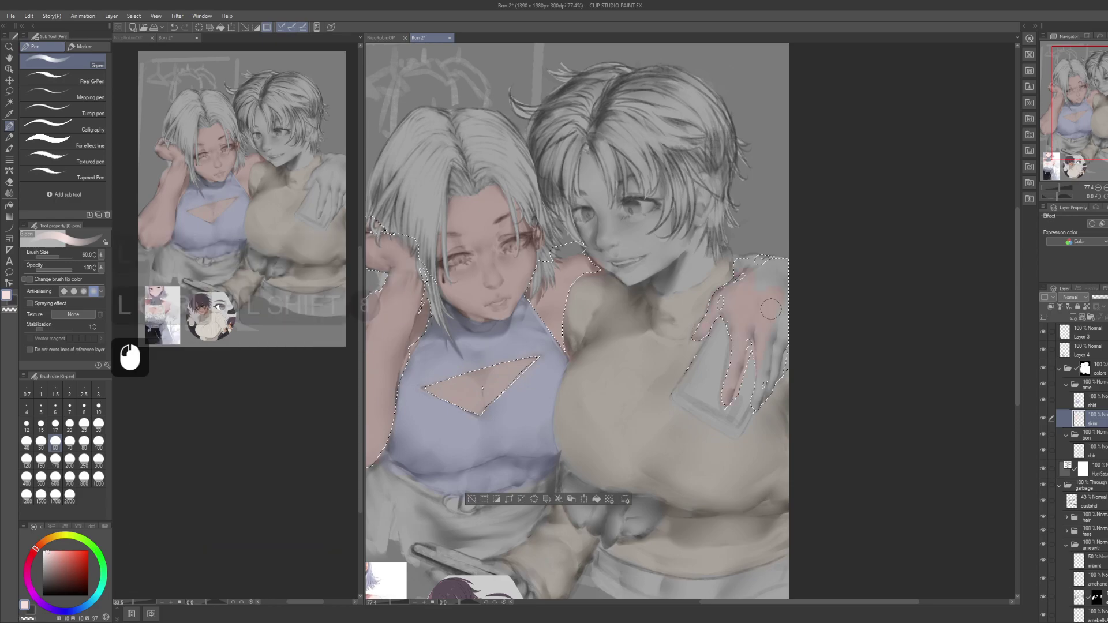
key(ctrl+z)
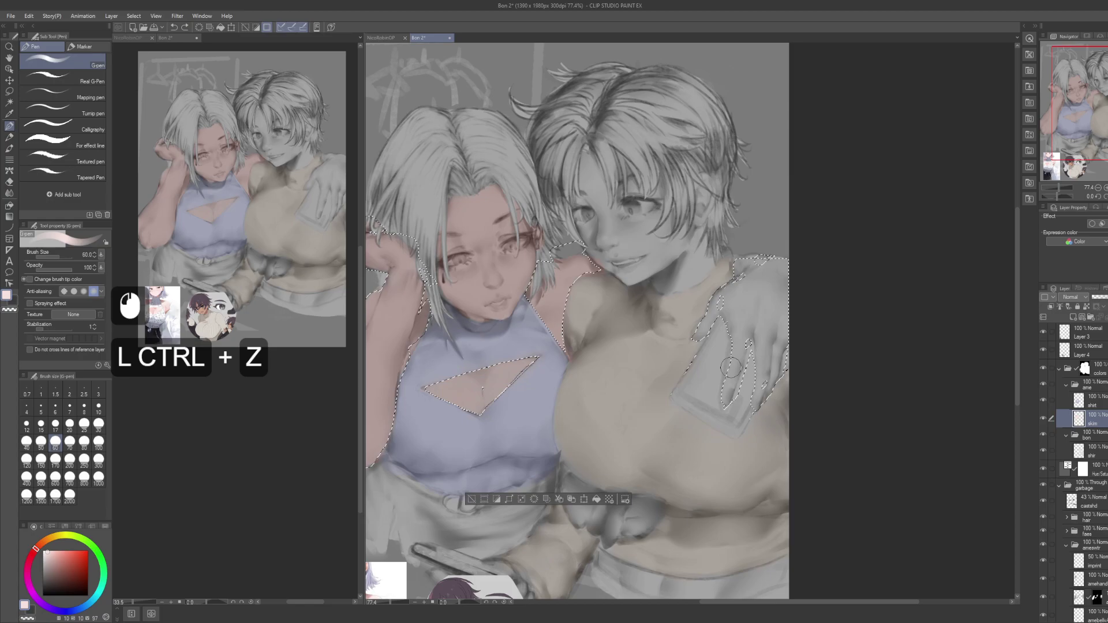
mouse_move(730, 367)
mouse_down()
mouse_move(744, 324)
mouse_move(763, 381)
mouse_up()
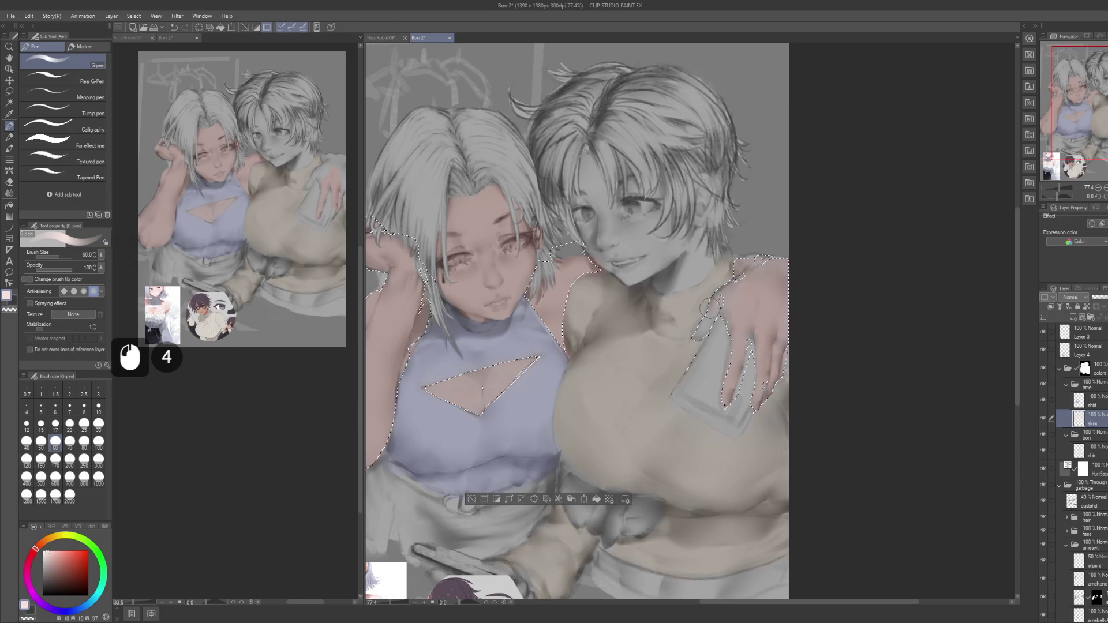
key(ctrl+d)
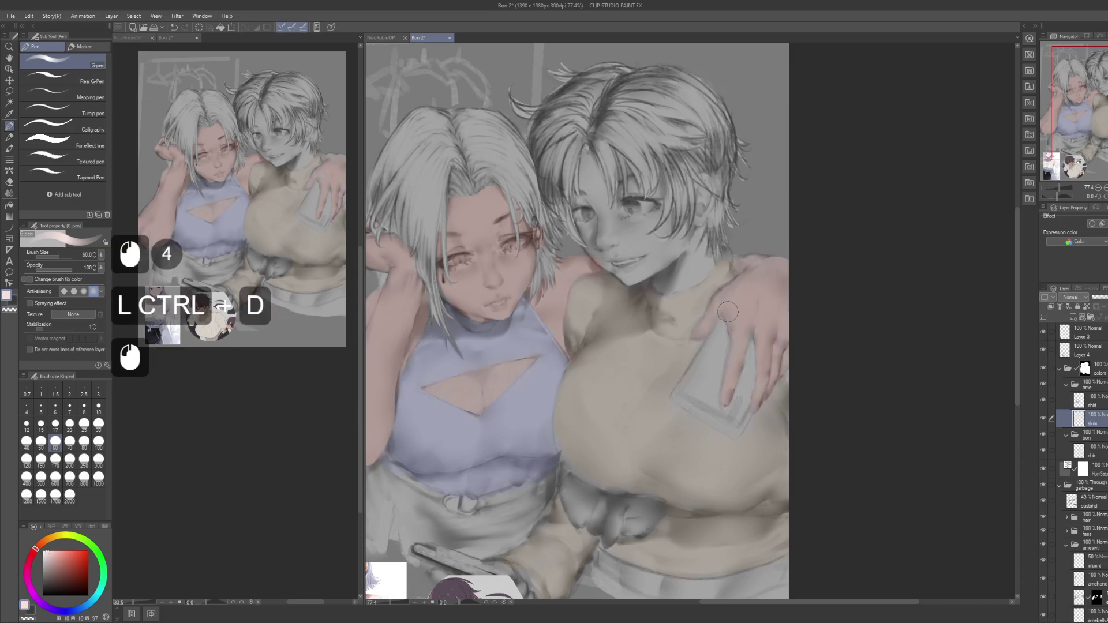
Step: Touch up the skin color around the hand on the shoulder, switching to the transparent color for cleanup
mouse_move(727, 311)
mouse_down()
mouse_move(763, 272)
mouse_move(781, 351)
mouse_move(728, 374)
mouse_move(741, 312)
mouse_move(846, 370)
mouse_up()
key(space)
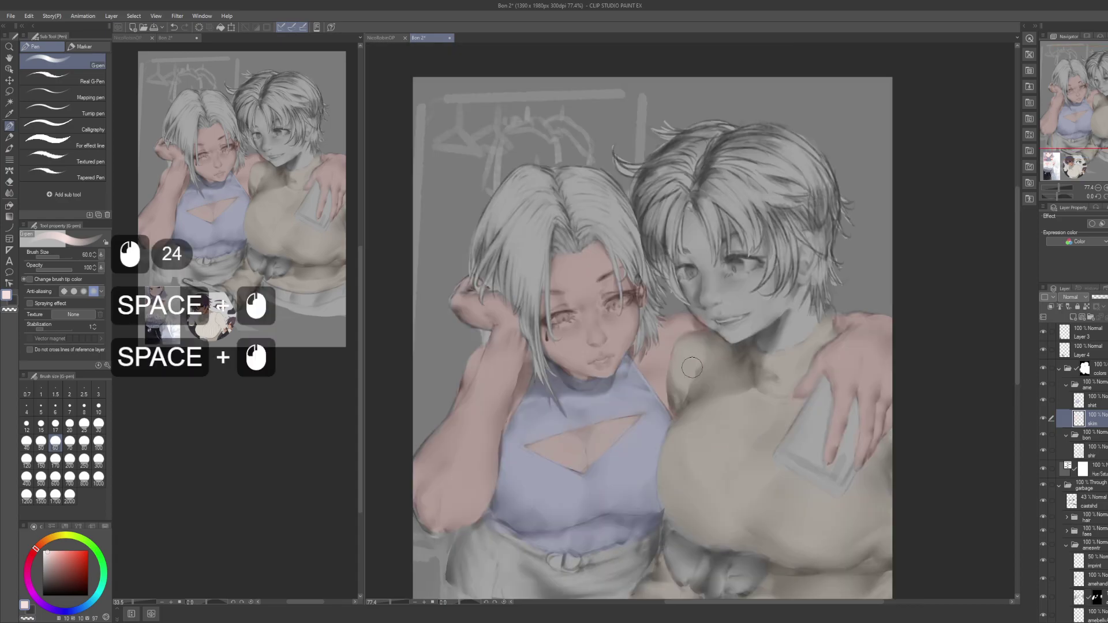
drag(692, 368, 735, 307)
key(x)
key(c)
click(708, 279)
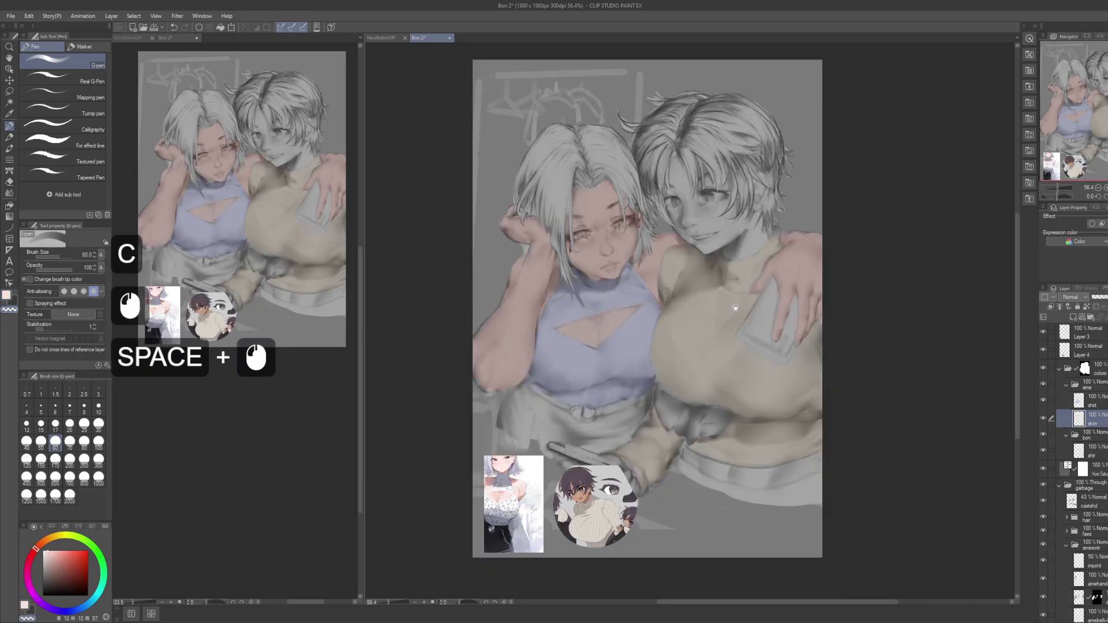
Step: Sample the tan skin color from the dark-haired character in the round reference image
scroll(583, 552, up, 5)
alt+click(584, 497)
alt+click(584, 497)
alt+click(584, 497)
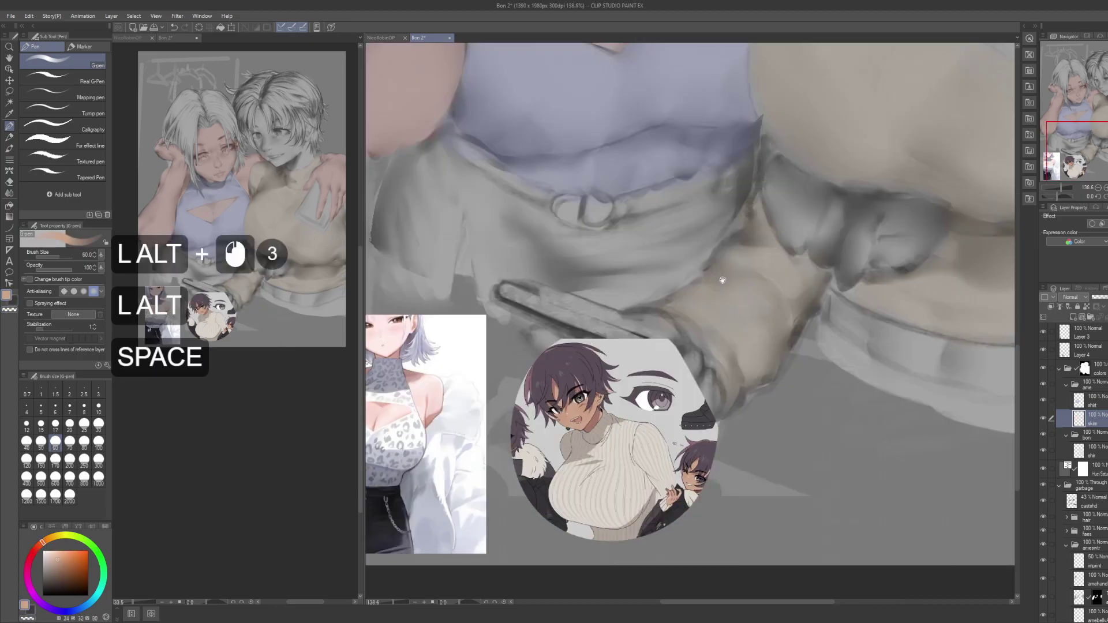
Step: Add a layer above the shirt layer in the bon folder and name it skim
drag(722, 280, 639, 476)
scroll(639, 476, down, 4)
click(1095, 451)
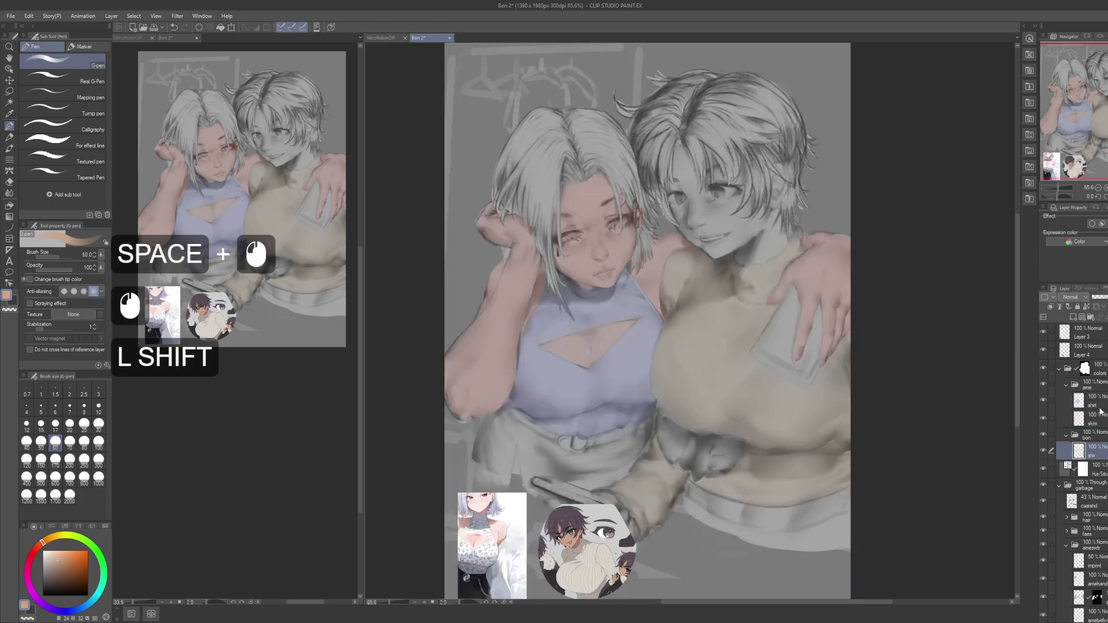
key(F2)
text(skim)
key(Return)
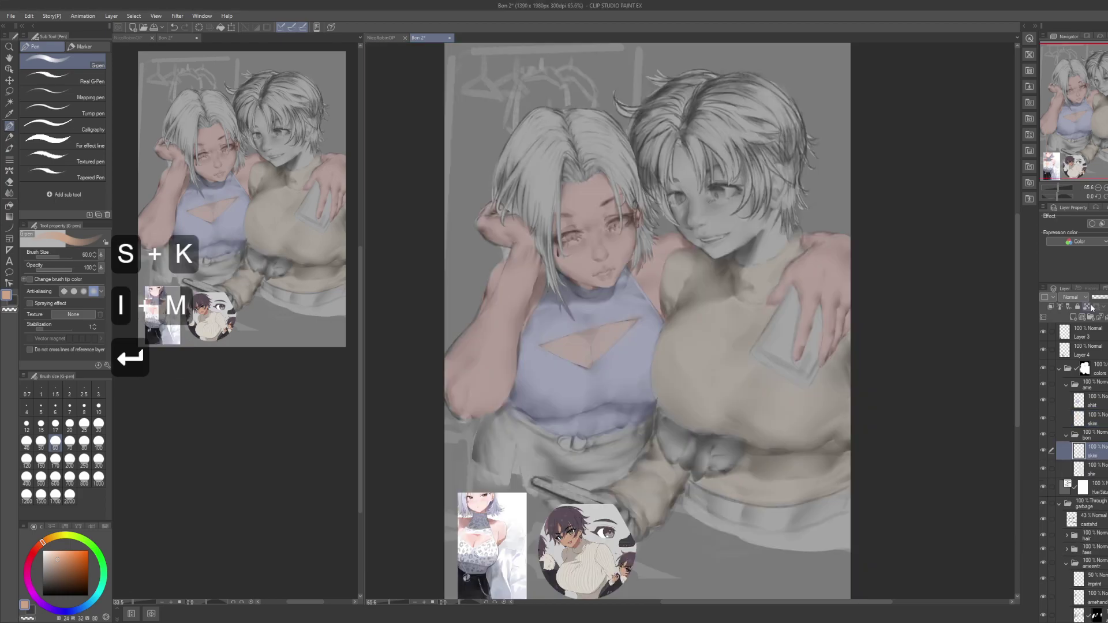
Step: Paint the tan skin color along the short-haired character's forehead edge, cheek, jaw, neck and ear
drag(740, 173, 744, 234)
drag(705, 279, 694, 317)
drag(622, 237, 636, 371)
mouse_move(629, 256)
mouse_down()
mouse_move(629, 340)
mouse_move(625, 259)
mouse_move(672, 397)
mouse_up()
mouse_move(626, 248)
mouse_down()
mouse_move(673, 397)
mouse_move(617, 277)
mouse_move(684, 398)
mouse_up()
mouse_move(647, 381)
mouse_down()
mouse_move(657, 353)
mouse_move(665, 400)
mouse_move(706, 412)
mouse_move(683, 416)
mouse_move(727, 416)
mouse_up()
drag(698, 398, 730, 412)
mouse_move(704, 393)
mouse_down()
mouse_move(724, 430)
mouse_move(740, 434)
mouse_move(790, 404)
mouse_move(786, 345)
mouse_up()
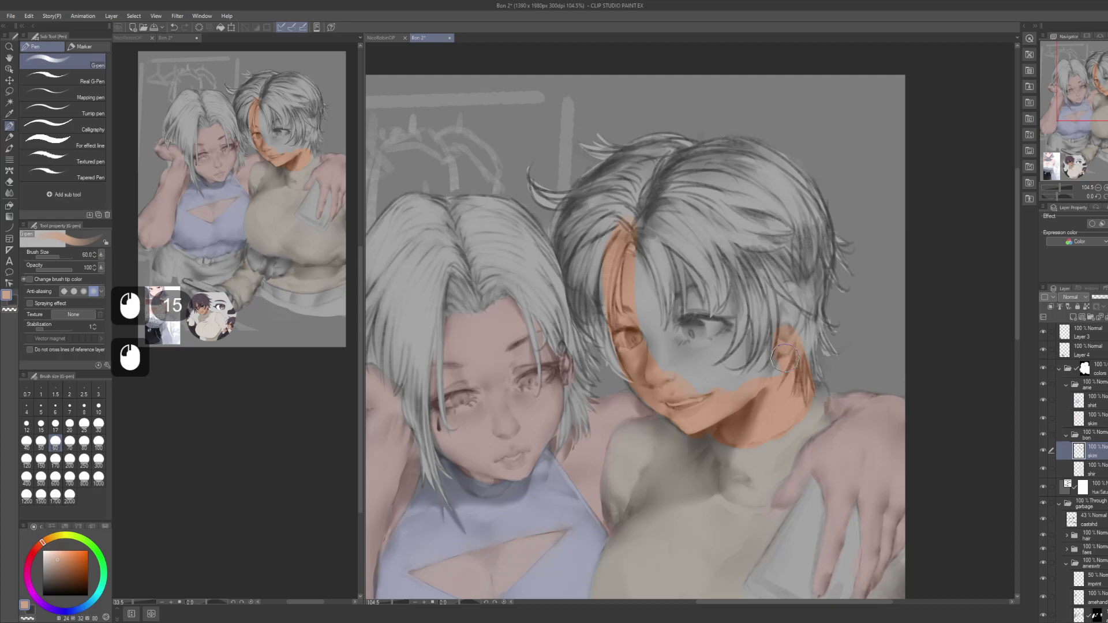
Step: Fill the rest of the short-haired character's face and forehead with the tan skin color
mouse_move(679, 360)
mouse_down()
mouse_move(646, 343)
mouse_move(662, 271)
mouse_move(650, 207)
mouse_move(709, 263)
mouse_move(664, 253)
mouse_up()
click(681, 385)
mouse_move(626, 260)
mouse_down()
mouse_move(609, 290)
mouse_move(617, 269)
mouse_up()
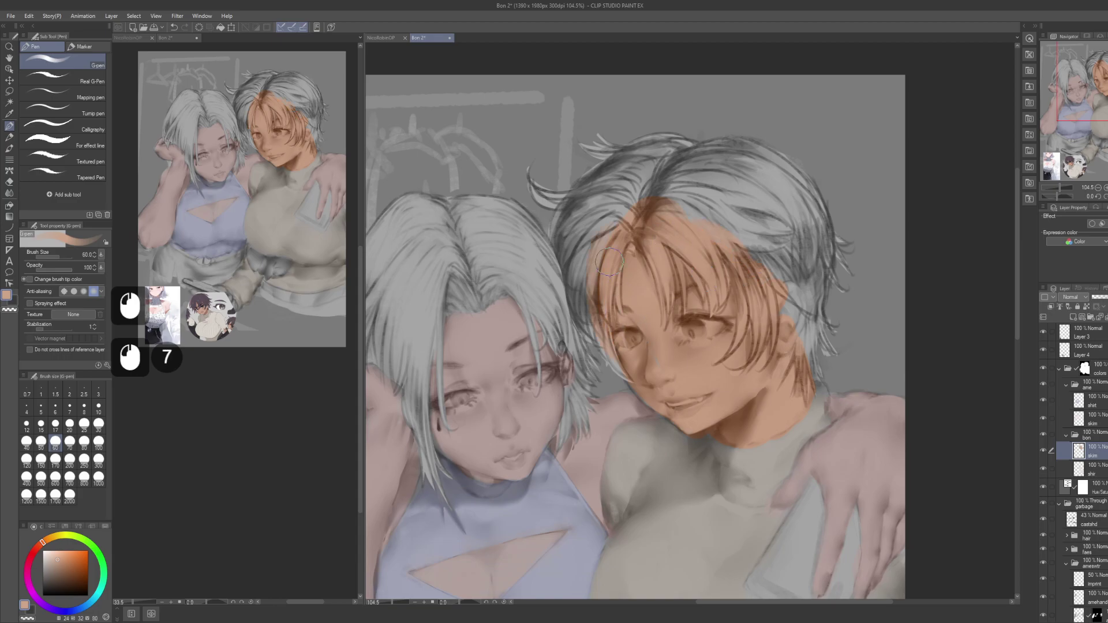
Step: Paint the tan skin color across the exposed waist below the short-haired character's sweater
drag(841, 366, 853, 418)
mouse_move(853, 418)
mouse_down()
mouse_move(744, 333)
mouse_move(777, 249)
mouse_up()
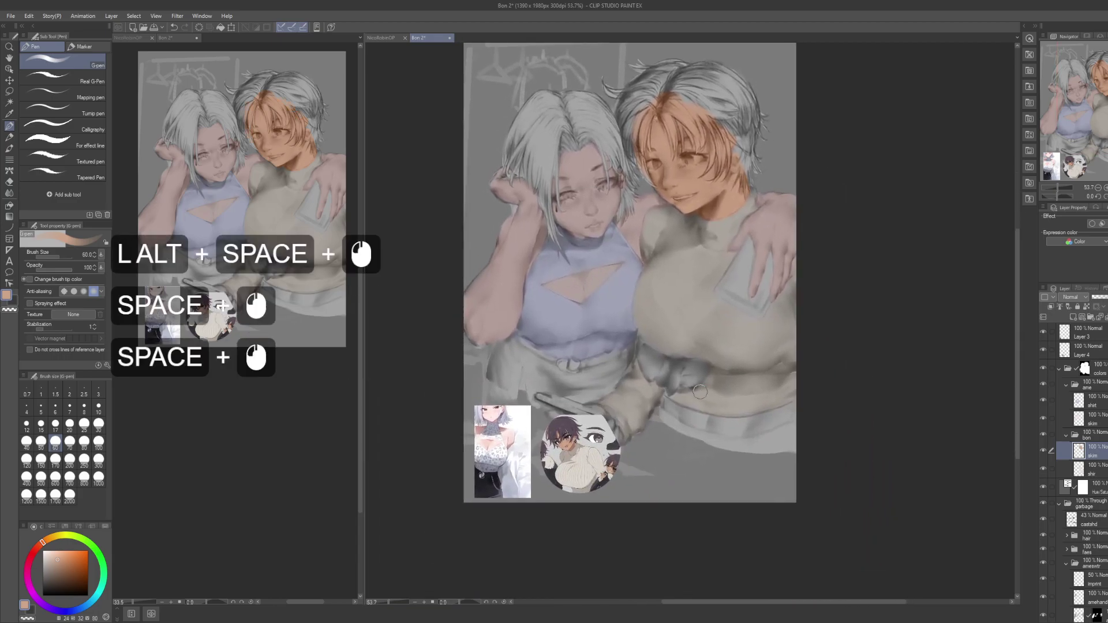
click(653, 400)
key(ctrl+z)
mouse_move(669, 404)
mouse_down()
mouse_move(765, 422)
mouse_move(682, 403)
mouse_move(723, 416)
mouse_up()
mouse_move(716, 417)
mouse_down()
mouse_move(725, 426)
mouse_move(791, 408)
mouse_up()
drag(744, 424, 793, 413)
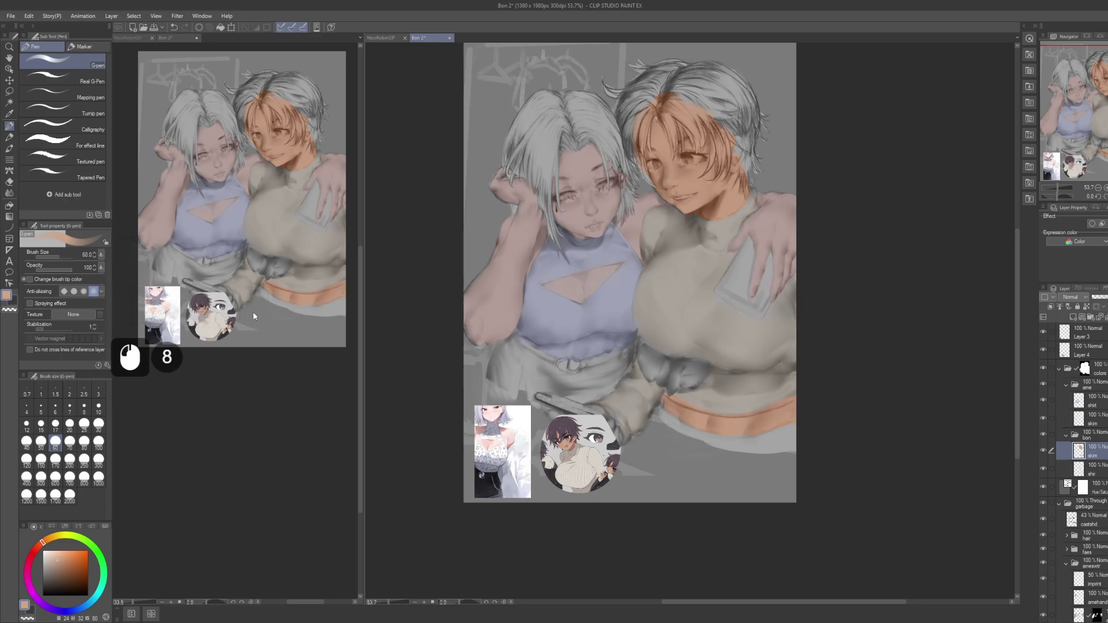
scroll(265, 358, down, 8)
middle_click(265, 358)
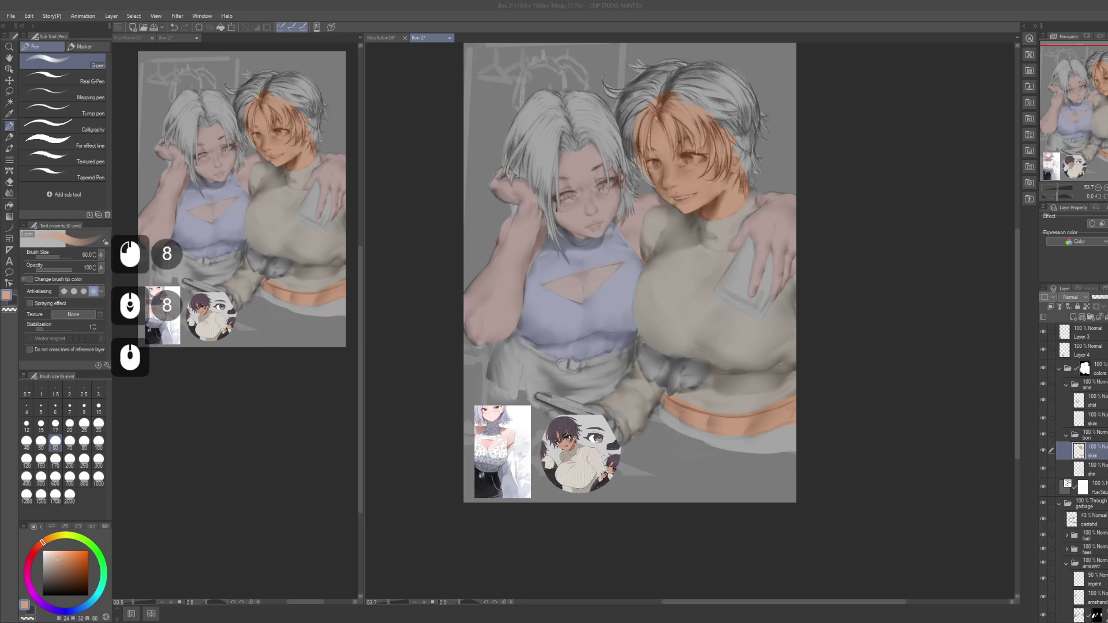
key(space)
drag(796, 331, 790, 367)
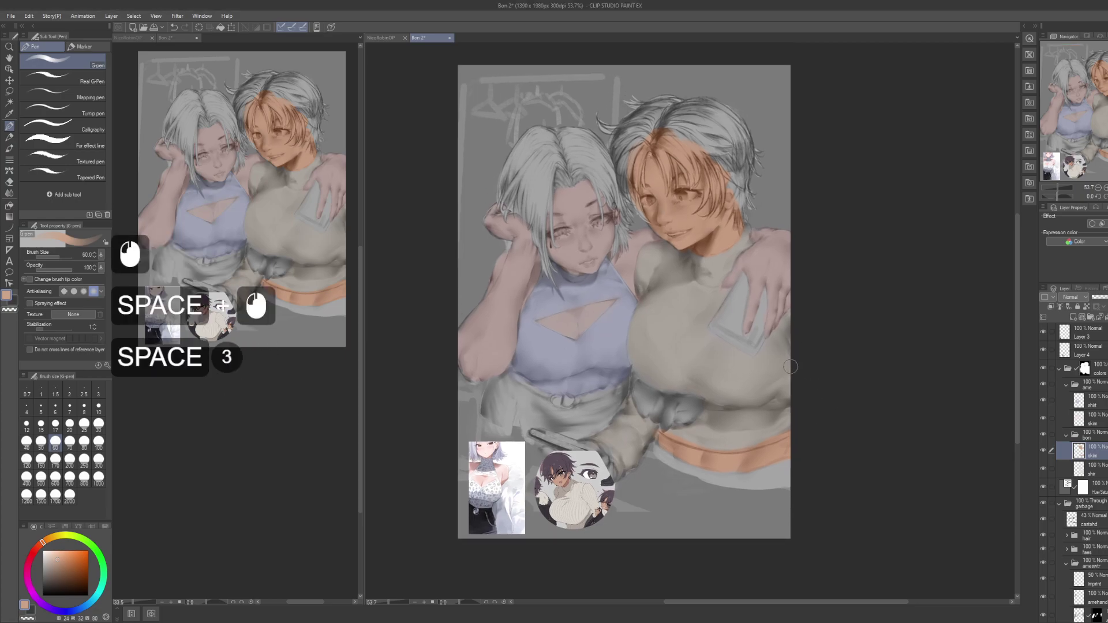
click(657, 209)
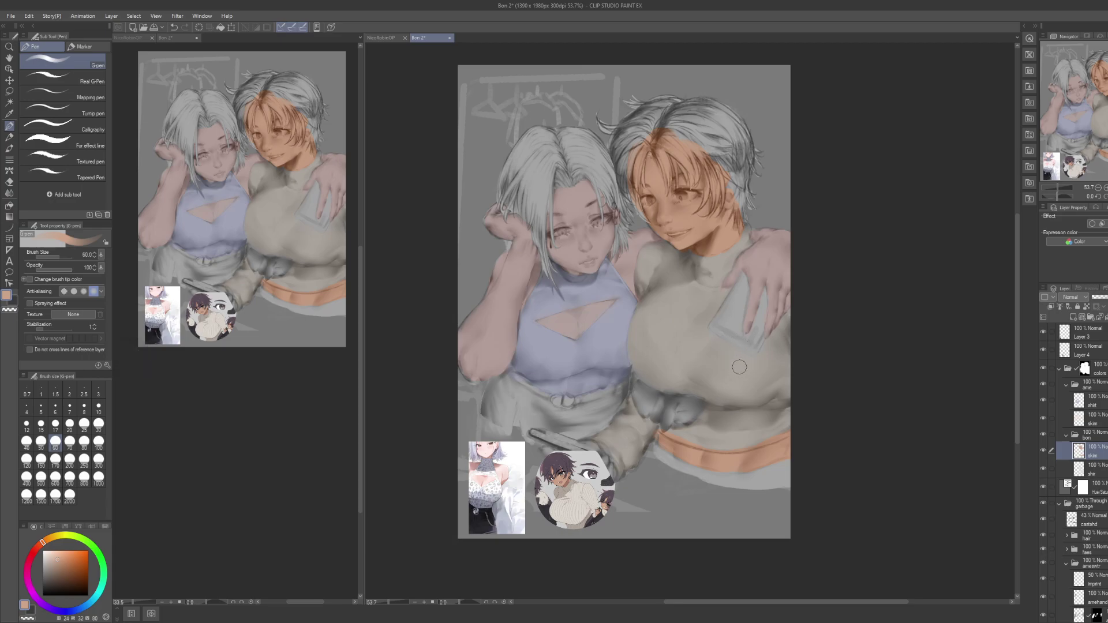
Step: Load bon's shirt layer plus the hair folder as a selection, delete the tan skin color inside it and deselect
ctrl+click(1079, 469)
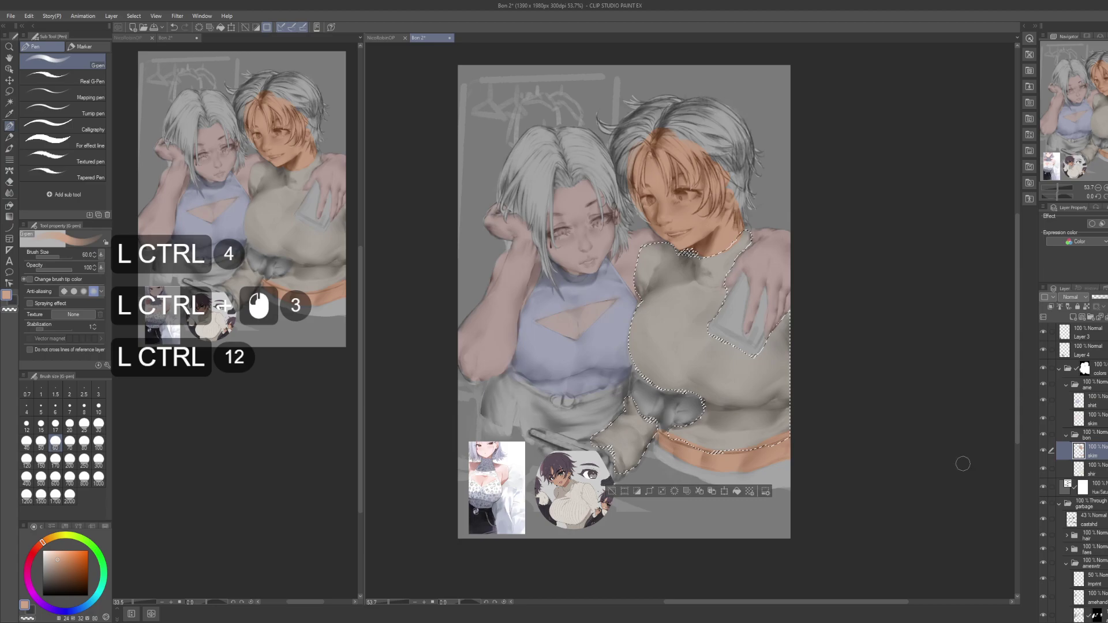
ctrl+shift+click(1073, 537)
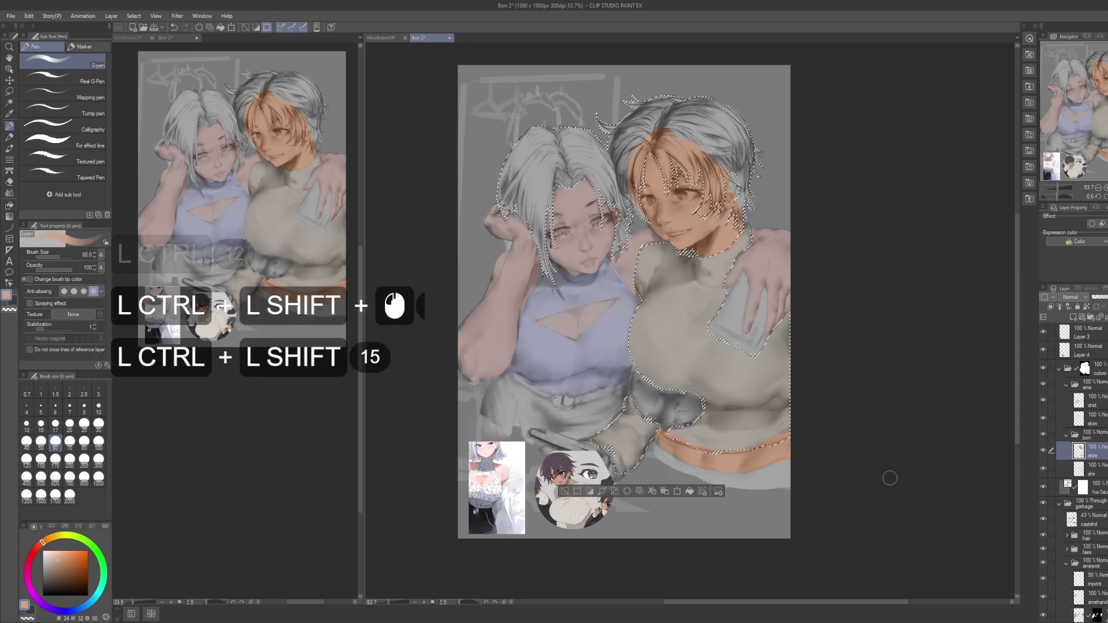
key(shift+Delete)
key(ctrl+shift+d)
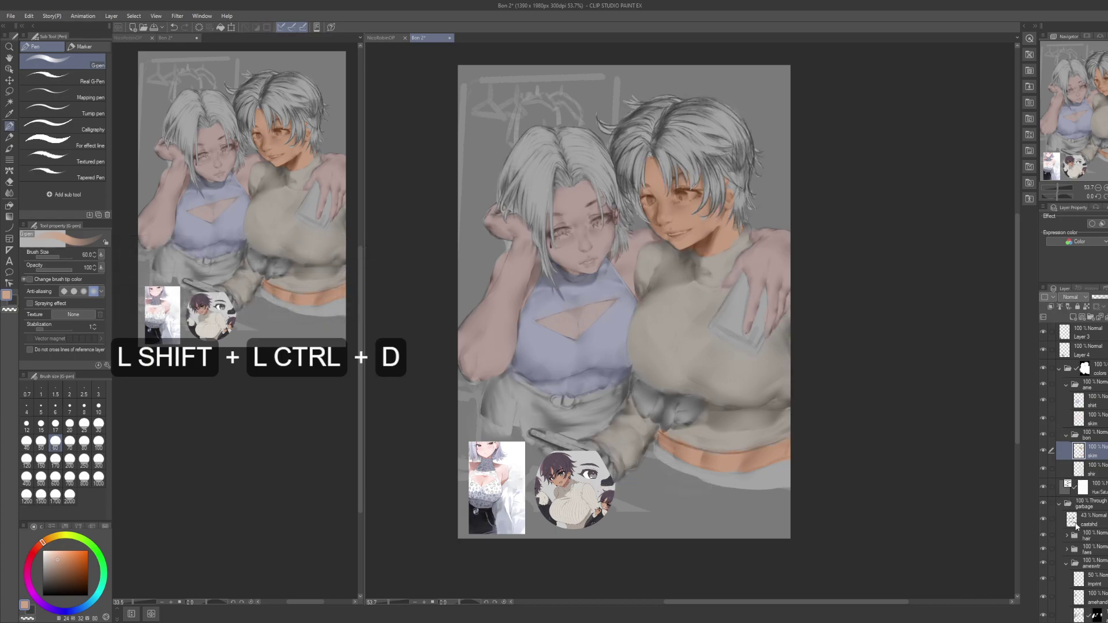
Step: Add a layer above the skin layer in the bon folder and name it hair
key(ctrl+shift+n)
key(F2)
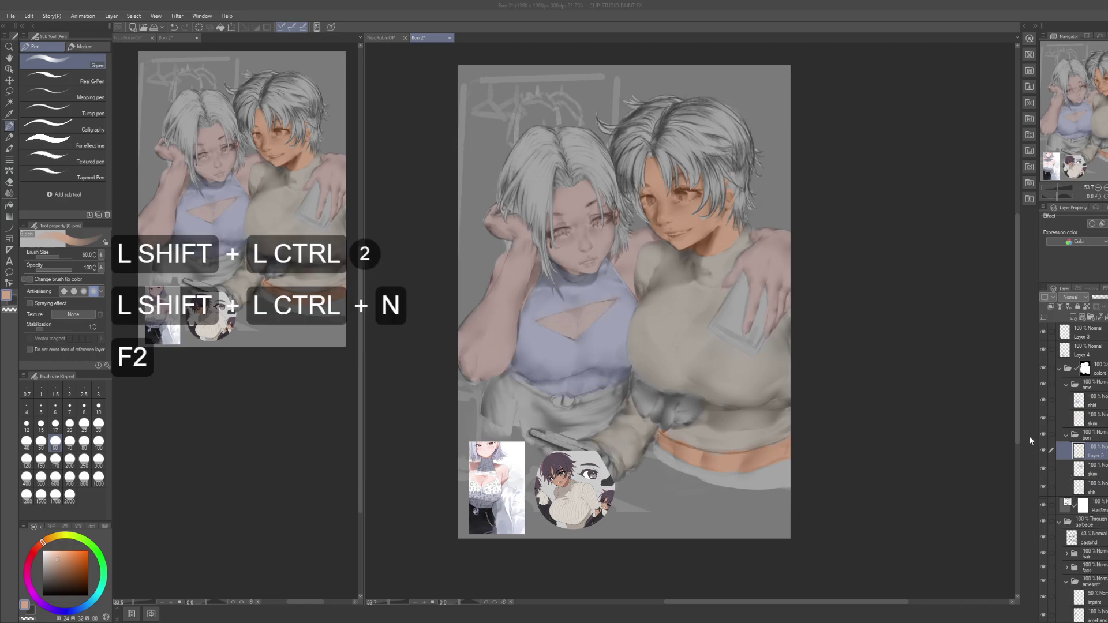
text(hair)
key(Return)
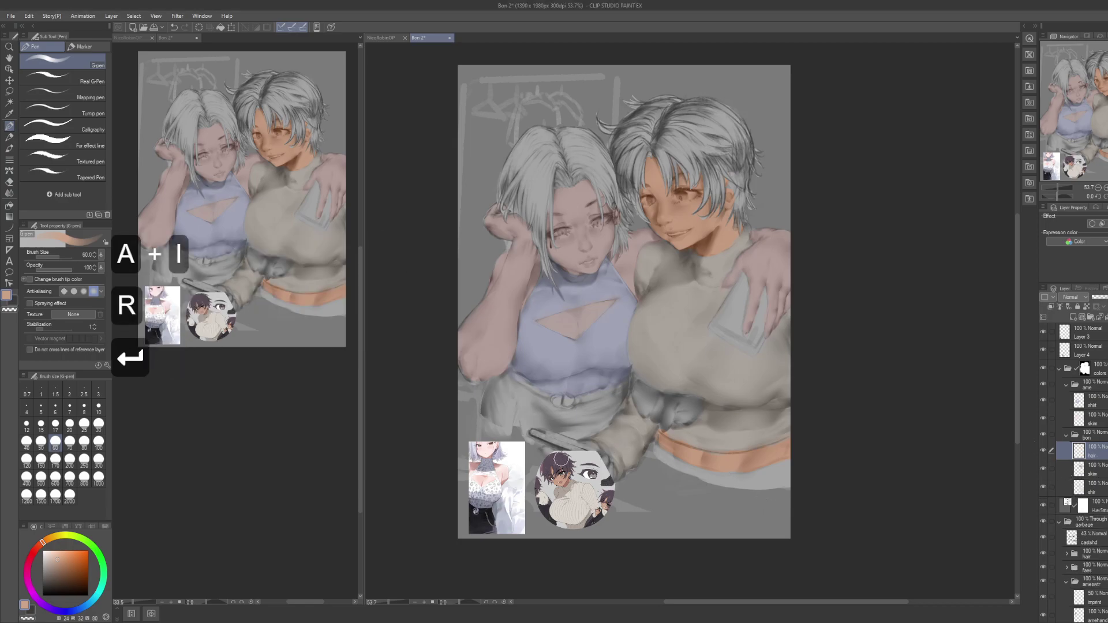
Step: Sample the dark purple hair color from the round reference image
drag(568, 460, 613, 460)
alt+click(559, 461)
drag(708, 416, 664, 418)
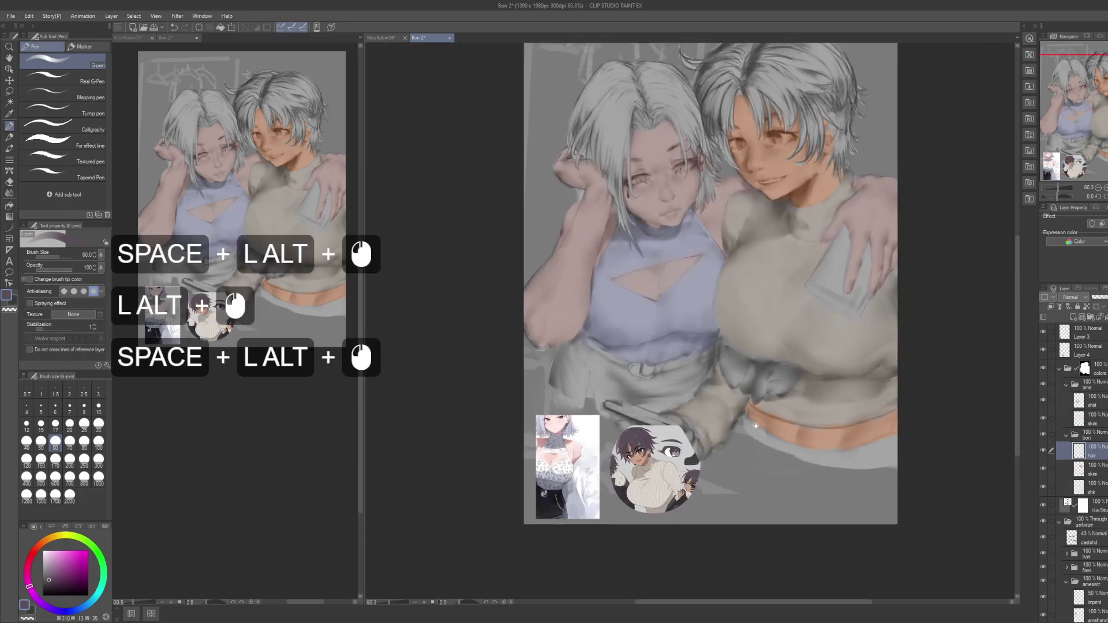
Step: Load the right figure's hair as a selection from the bon hair folder, fill it with a dark purple gradient, and deselect
drag(744, 424, 699, 429)
ctrl+click(1074, 554)
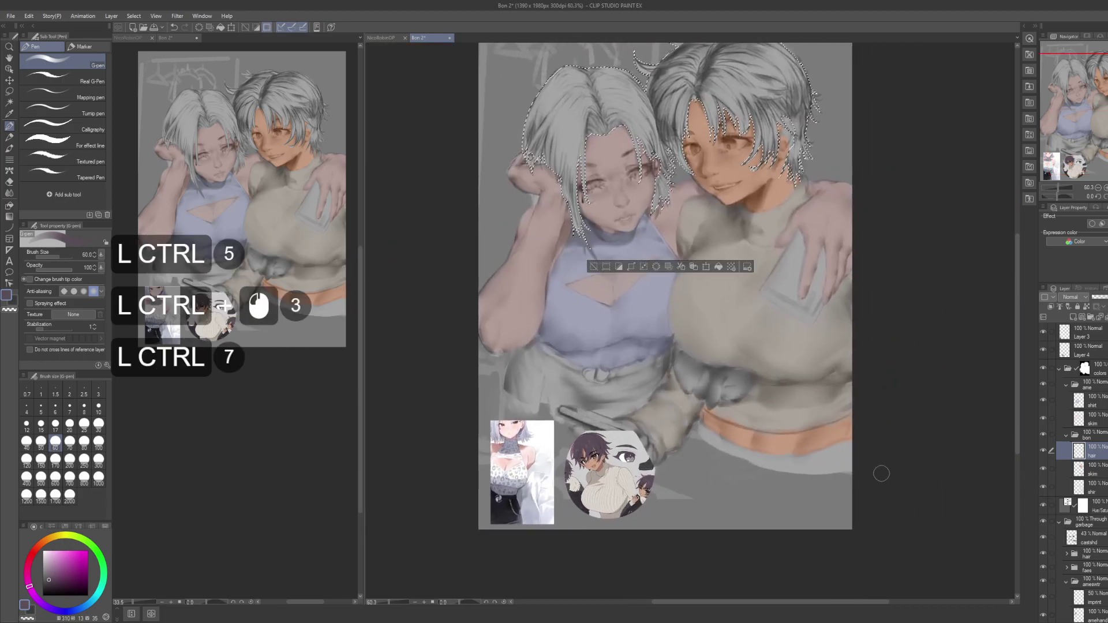
drag(901, 487, 889, 622)
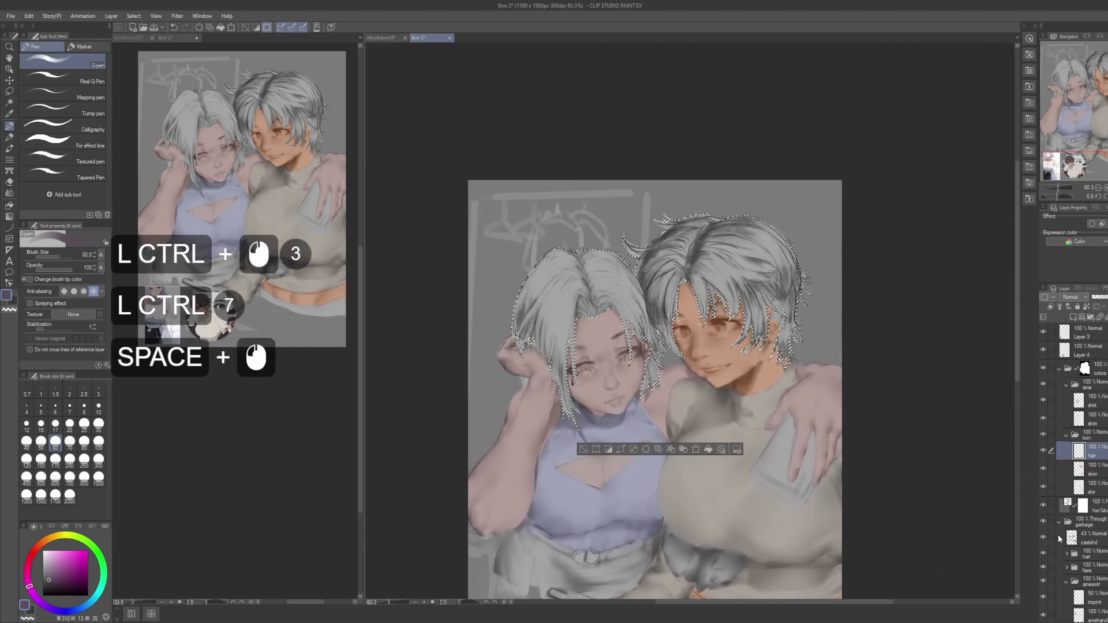
click(1067, 553)
ctrl+click(1082, 582)
key(ctrl+5)
key(g)
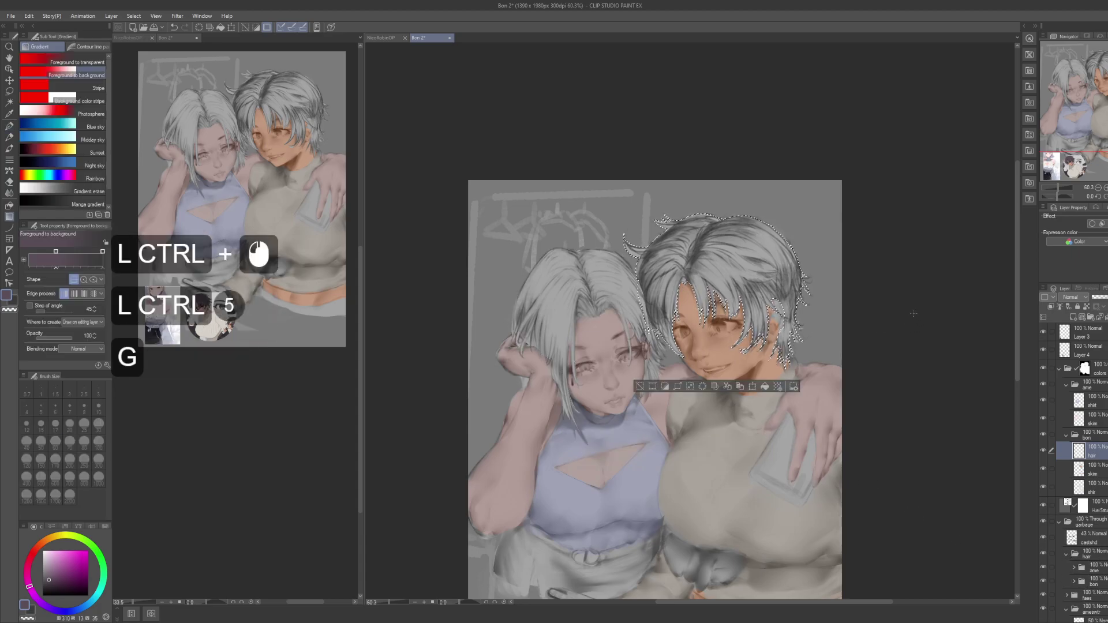
drag(964, 287, 909, 323)
key(space)
key(space)
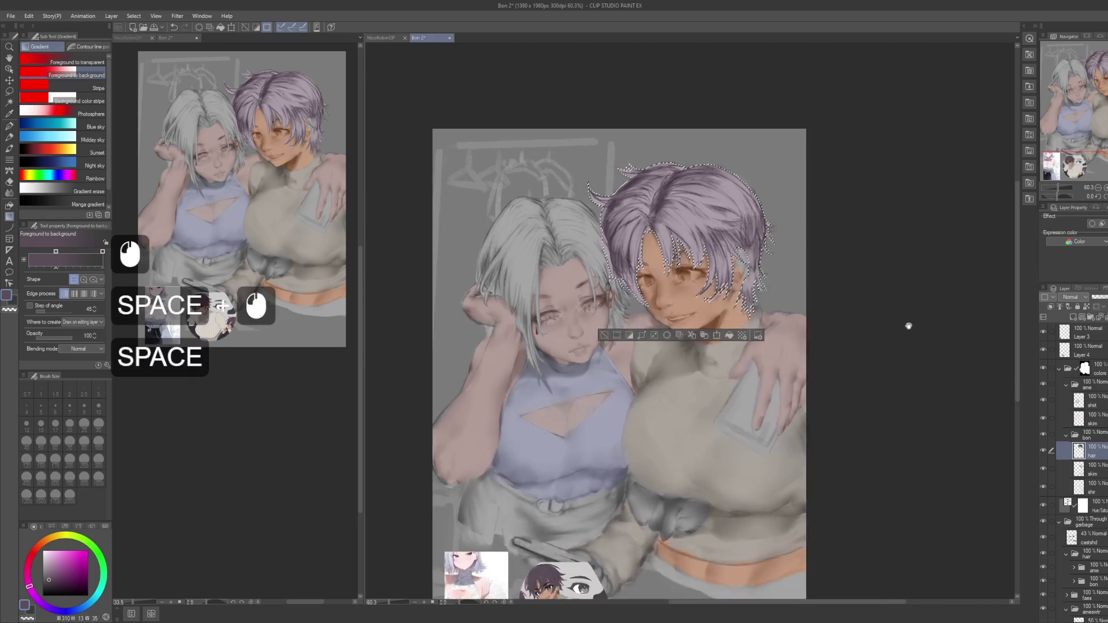
key(ctrl+d)
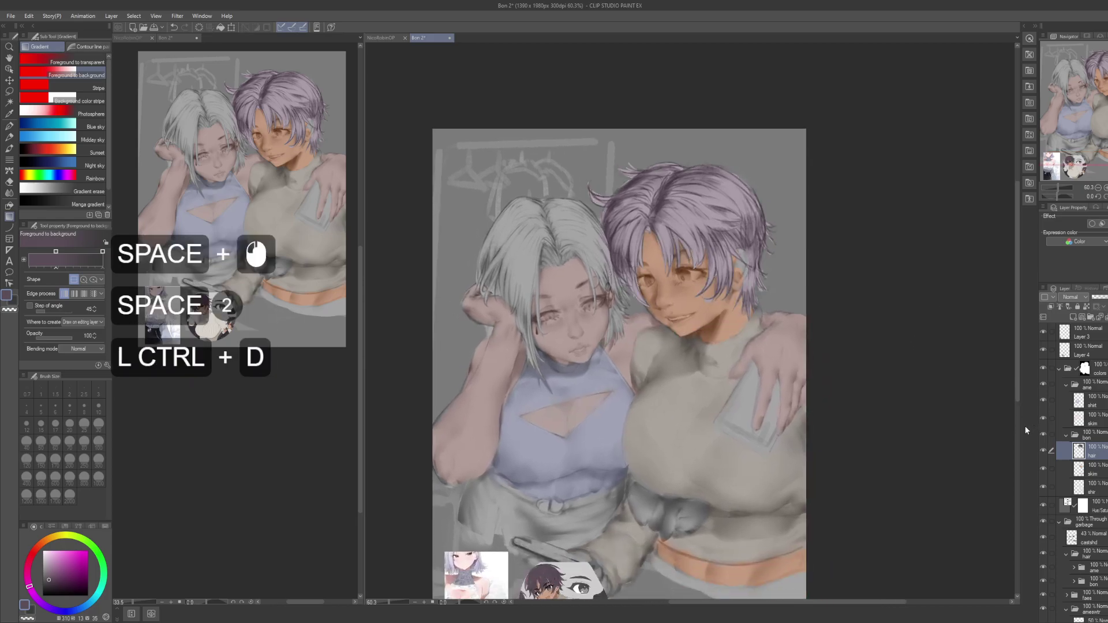
Step: Sample the orange-brown skin tone from the dark-haired reference and paint the right figure's ear on the bon skin layer
drag(695, 472, 731, 340)
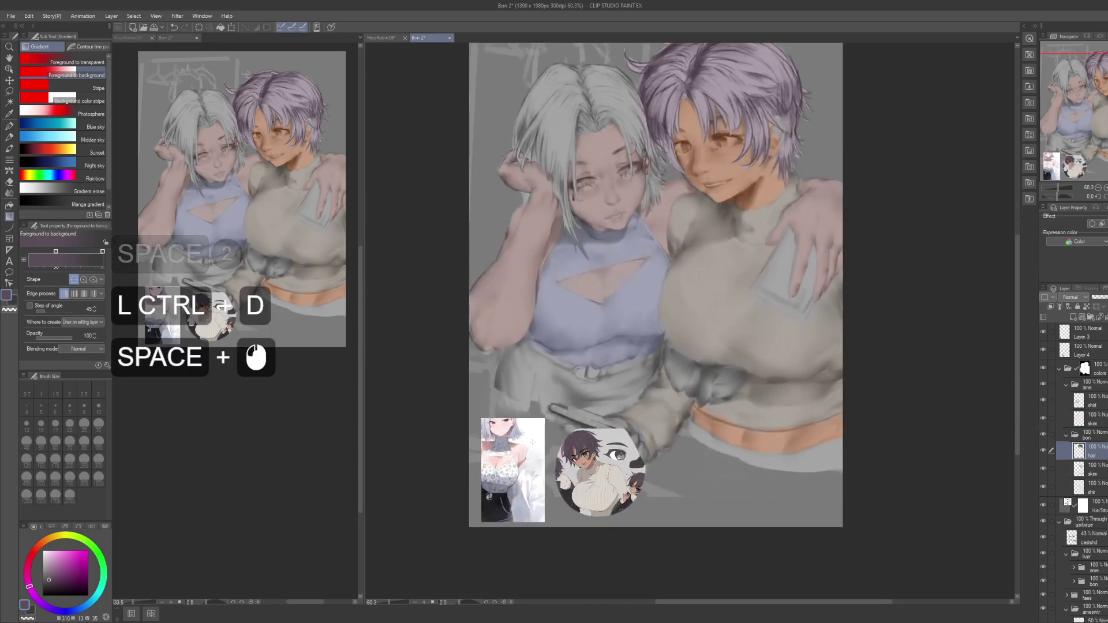
drag(582, 466, 640, 467)
key(x)
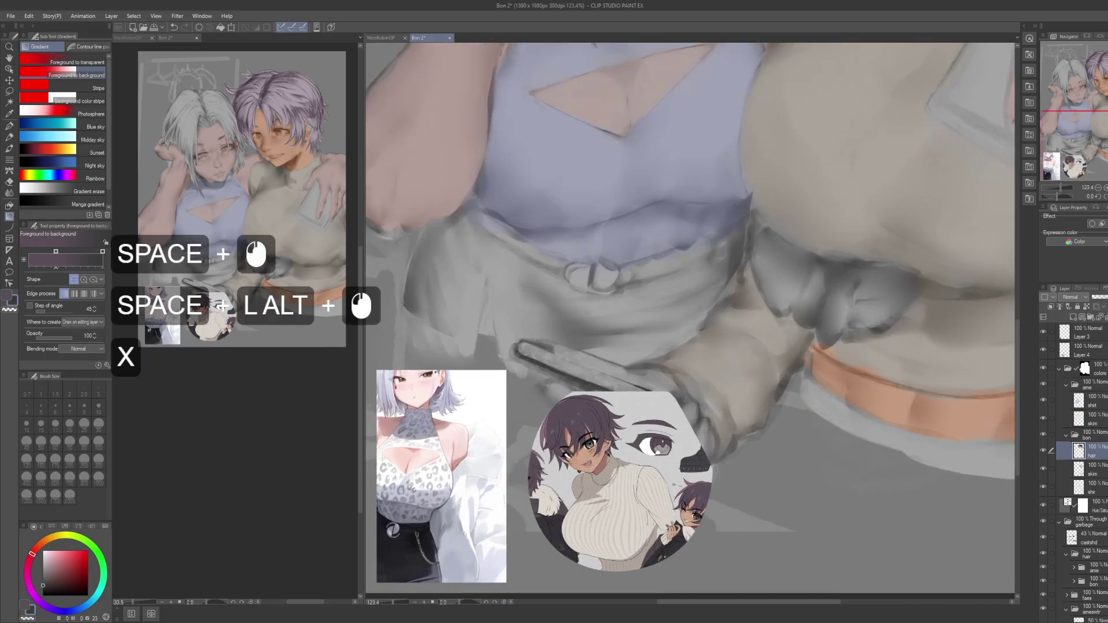
alt+click(592, 457)
drag(900, 419, 814, 442)
click(1103, 469)
drag(754, 351, 639, 606)
drag(816, 314, 763, 314)
drag(801, 225, 780, 279)
key(p)
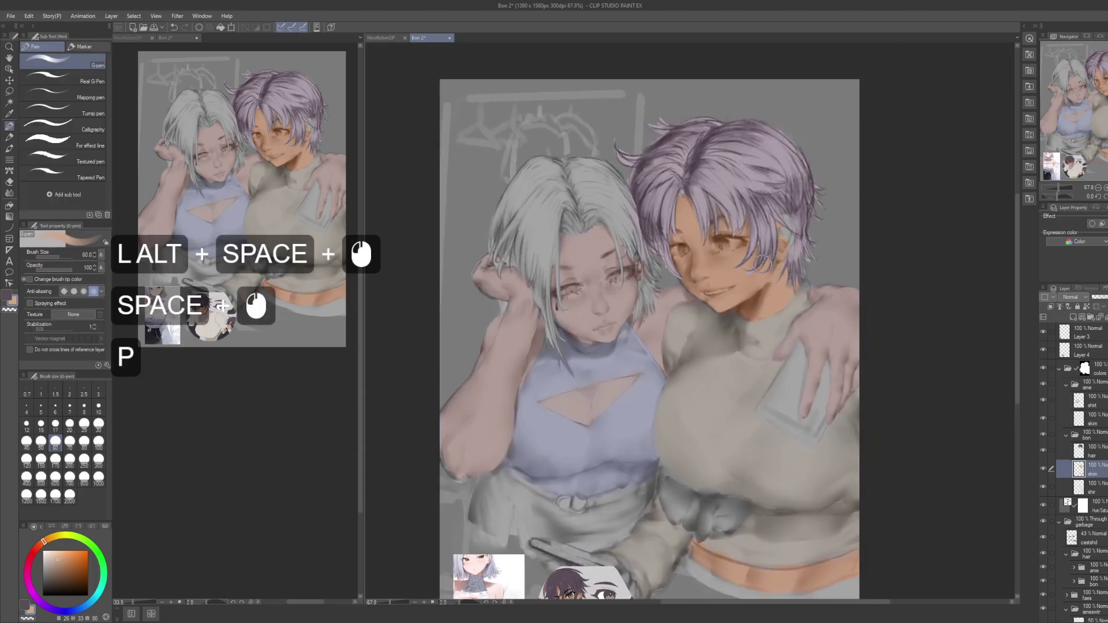
drag(779, 233, 804, 285)
alt+click(844, 252)
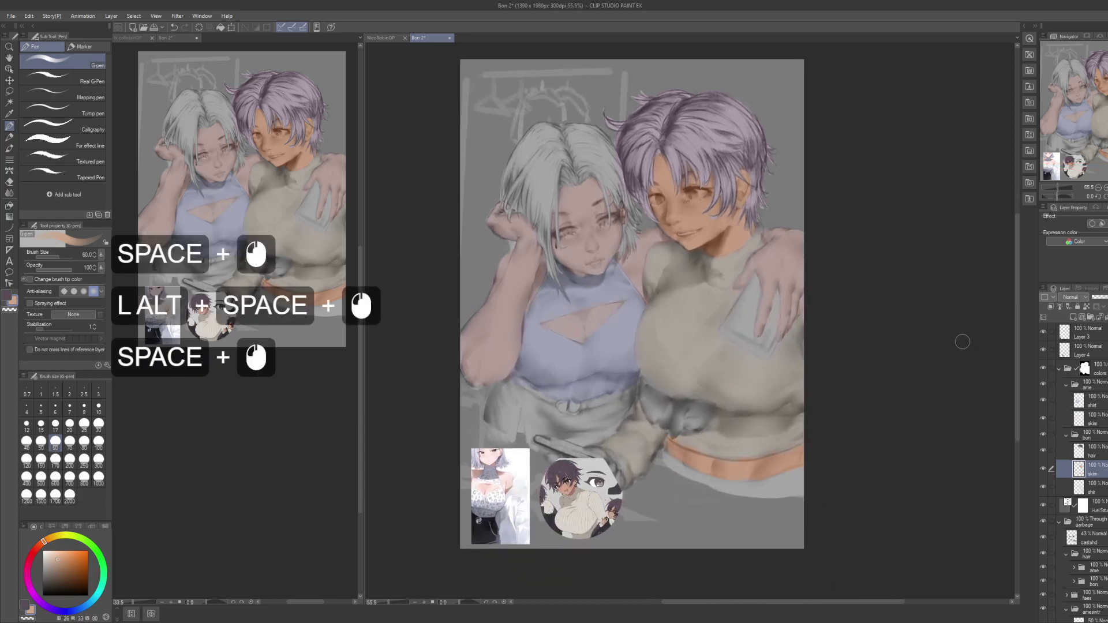
drag(723, 281, 753, 328)
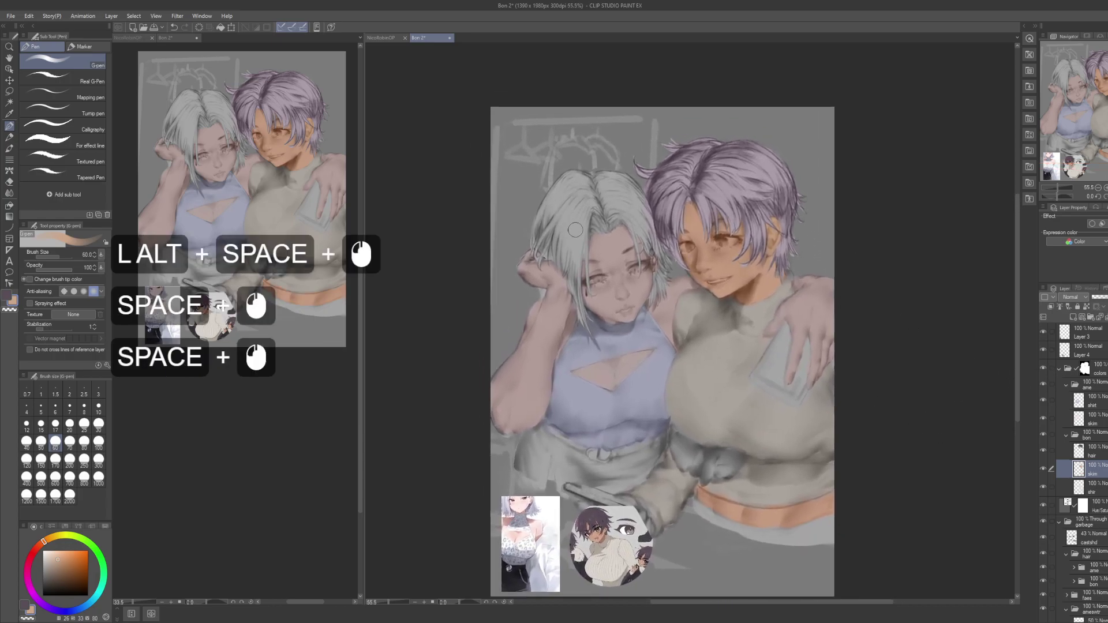
Step: Erase the stray purple between the two heads from the bon hair layer using transparent colour
click(1078, 451)
key(c)
drag(636, 194, 642, 227)
drag(638, 209, 643, 230)
drag(639, 212, 643, 230)
drag(907, 379, 874, 336)
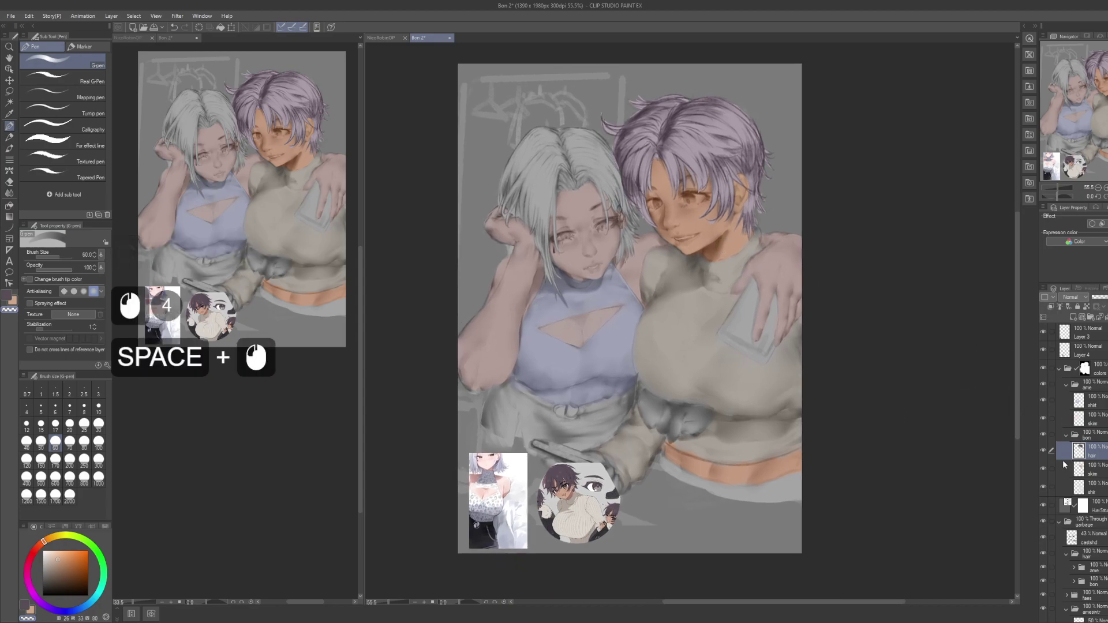
Step: Fill the left figure's hair, selected from its hair folder, with a gradient using the pale blue-lavender sampled from the silver-haired reference, and deselect
drag(473, 470, 578, 370)
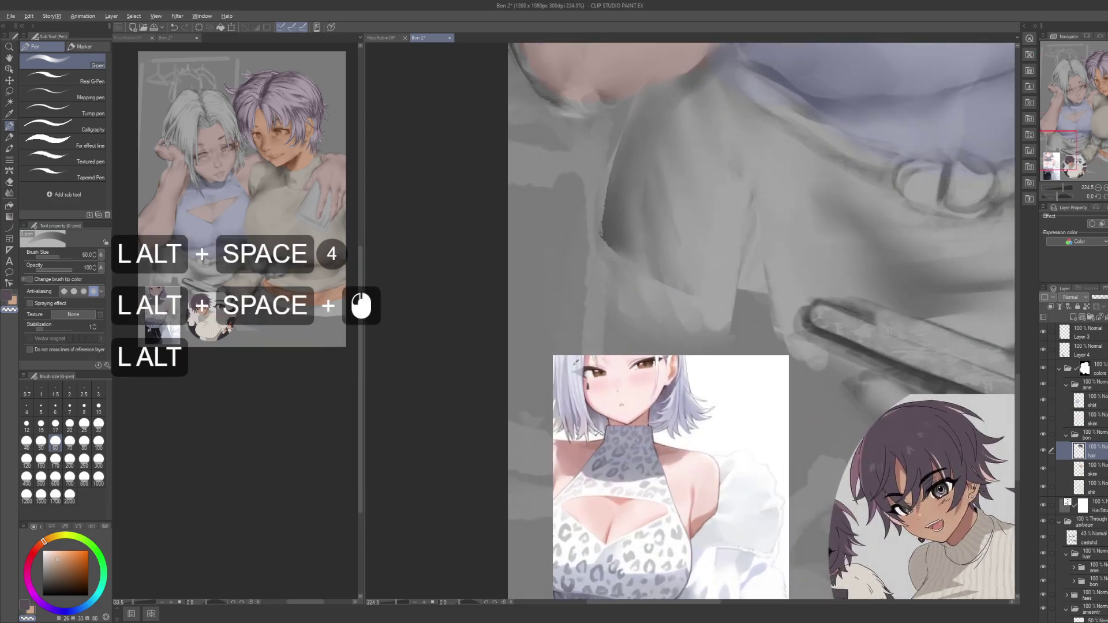
alt+click(576, 361)
drag(664, 377, 616, 449)
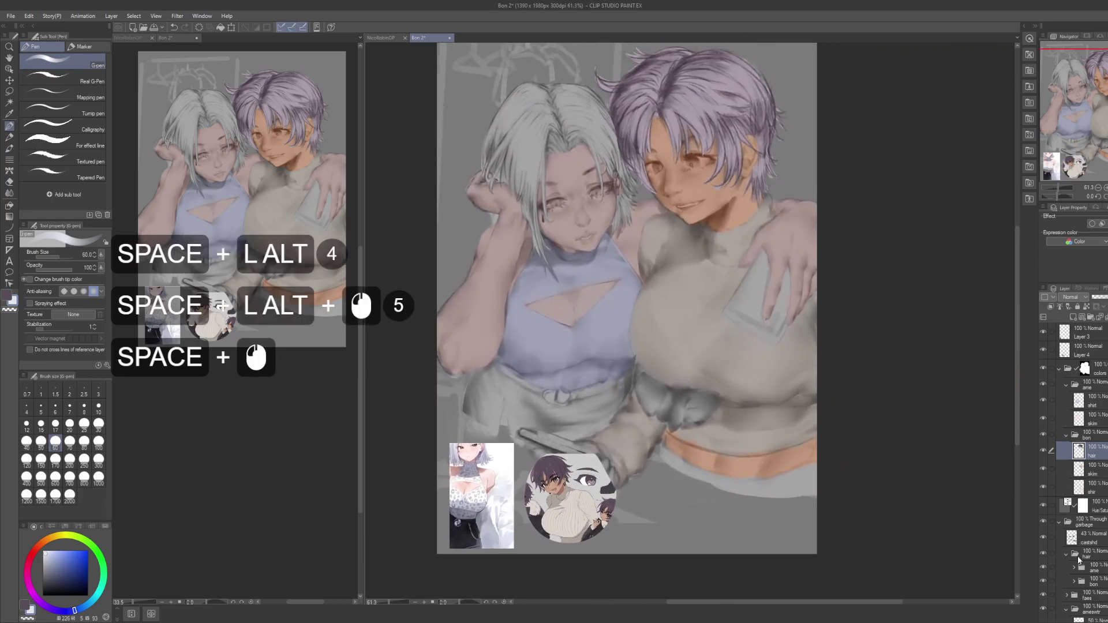
ctrl+click(1077, 567)
drag(874, 396, 858, 444)
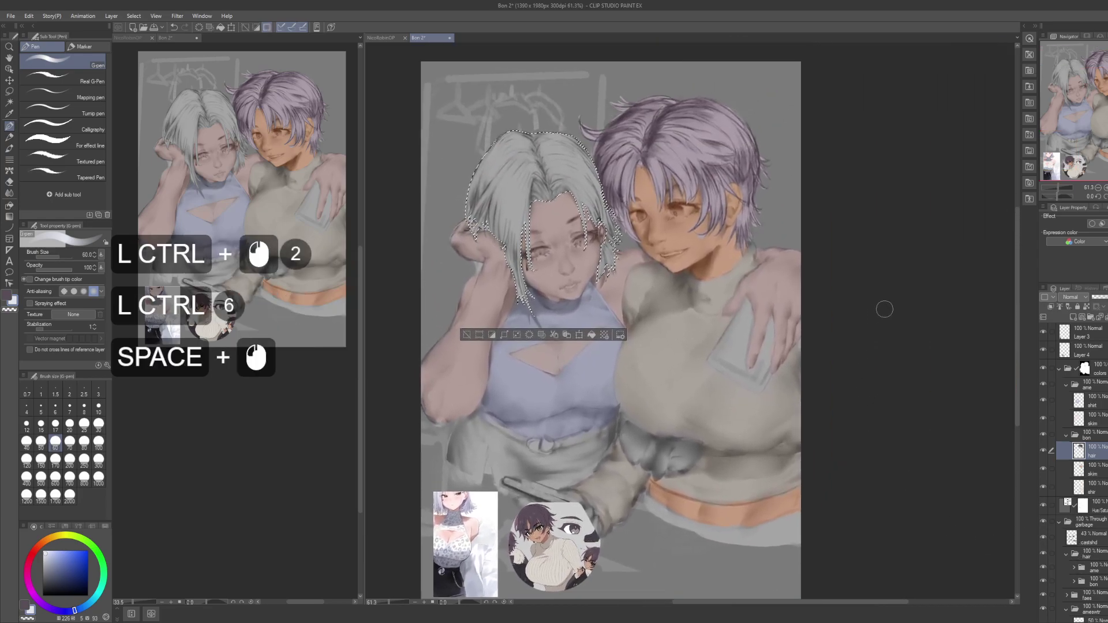
key(g)
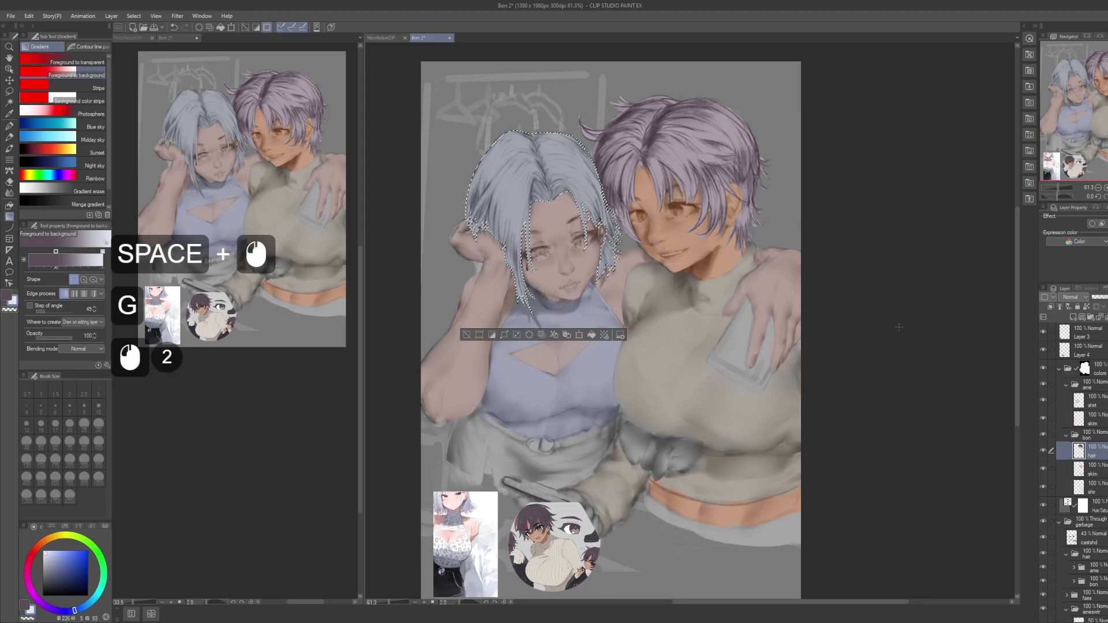
key(ctrl+d)
drag(802, 277, 844, 303)
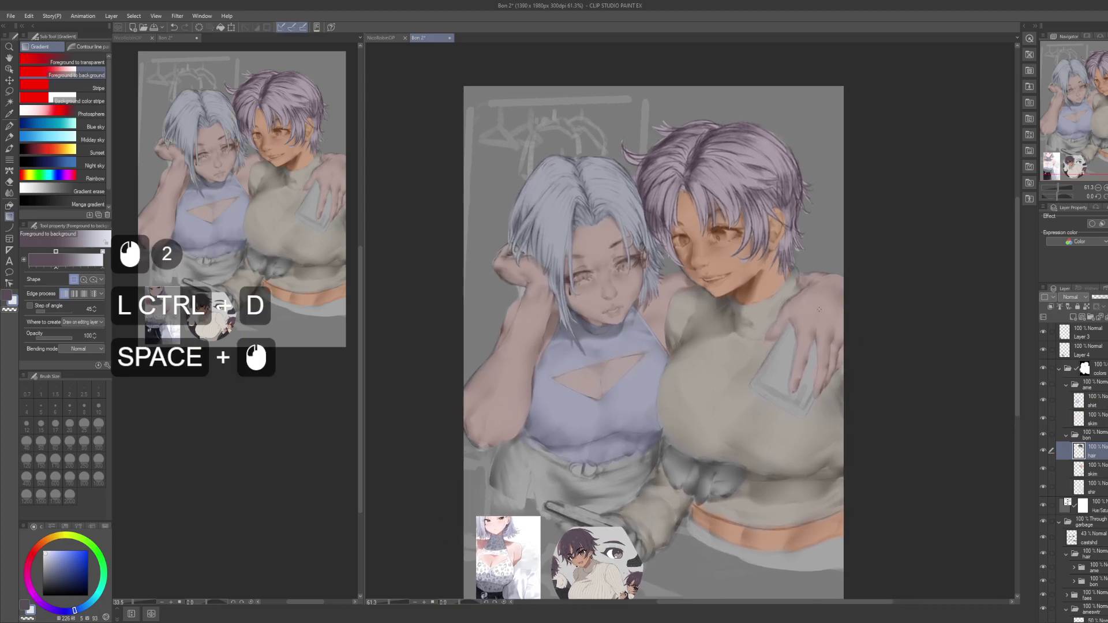
Step: Lasso the light patch of fill beside the left figure's raised forearm, clear it from the genfill layer, and deselect
key(m)
drag(500, 351, 548, 350)
mouse_move(535, 238)
mouse_down()
mouse_move(532, 301)
mouse_move(541, 297)
mouse_move(495, 279)
mouse_move(548, 298)
mouse_move(473, 292)
mouse_up()
shift+click(547, 298)
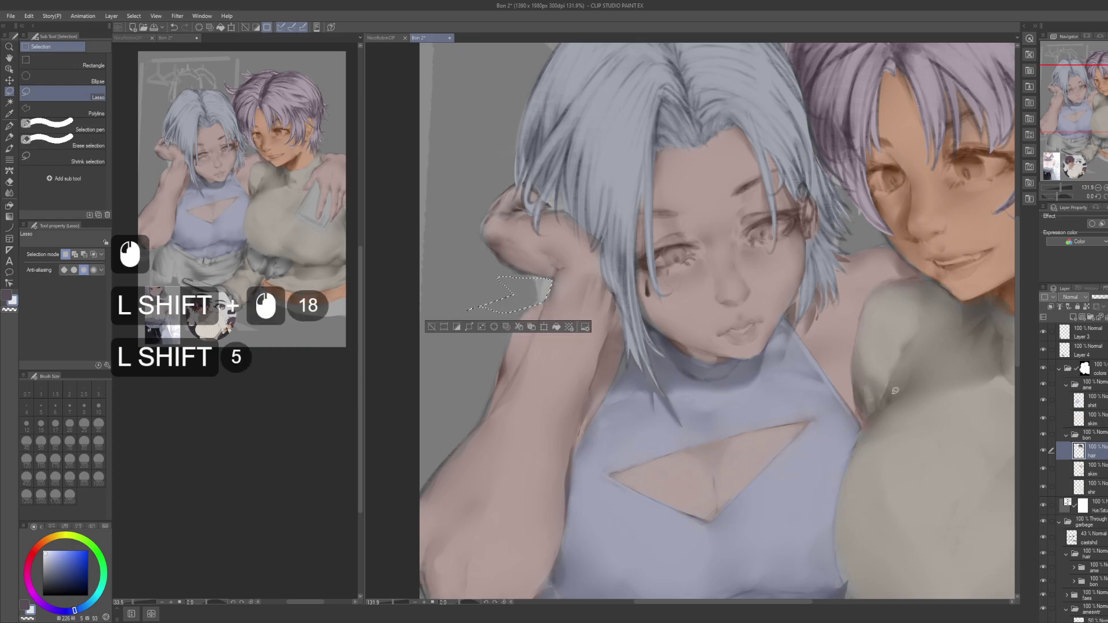
click(1075, 525)
key(Delete)
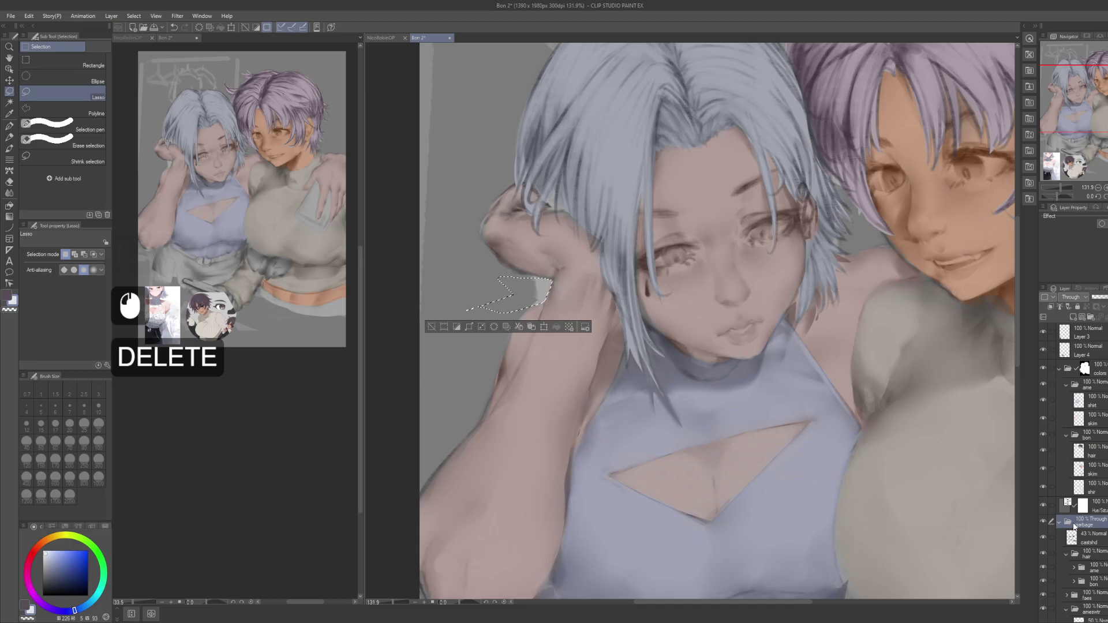
click(1060, 521)
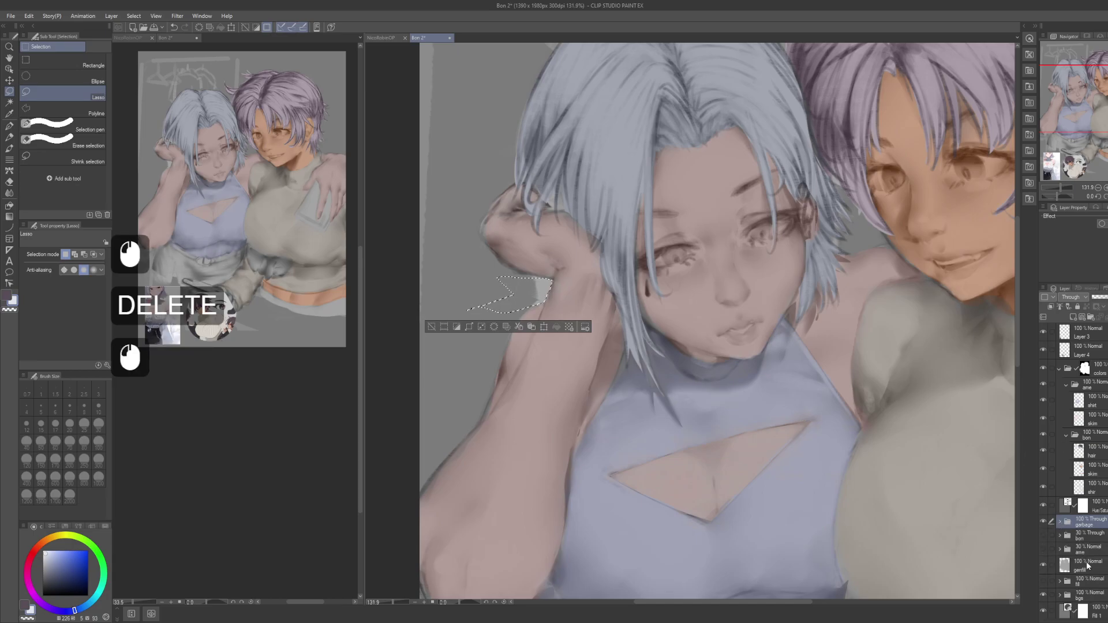
click(1075, 565)
key(Delete)
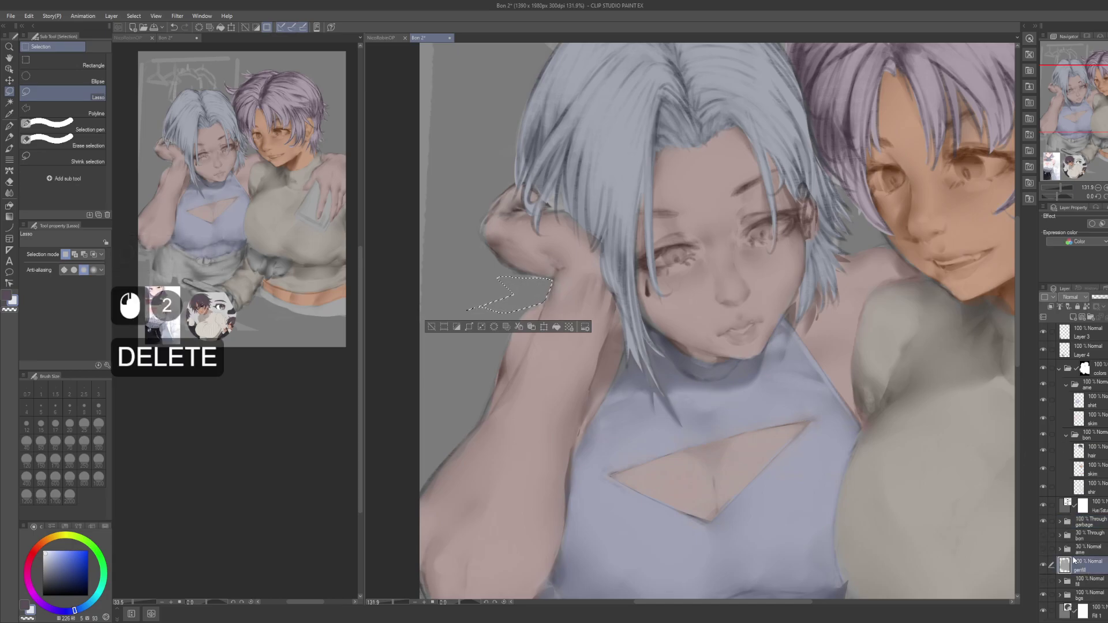
key(ctrl+d)
Step: Add a new layer above the hair layer in the bon folder and name it eye
alt+click(845, 410)
drag(844, 411, 792, 333)
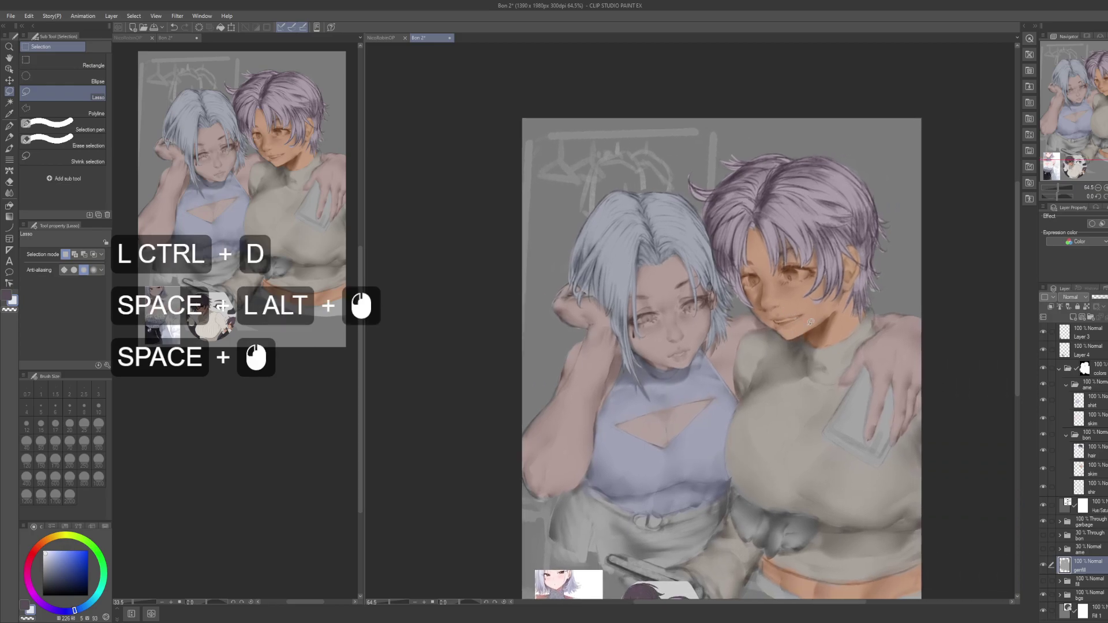
drag(970, 424, 952, 412)
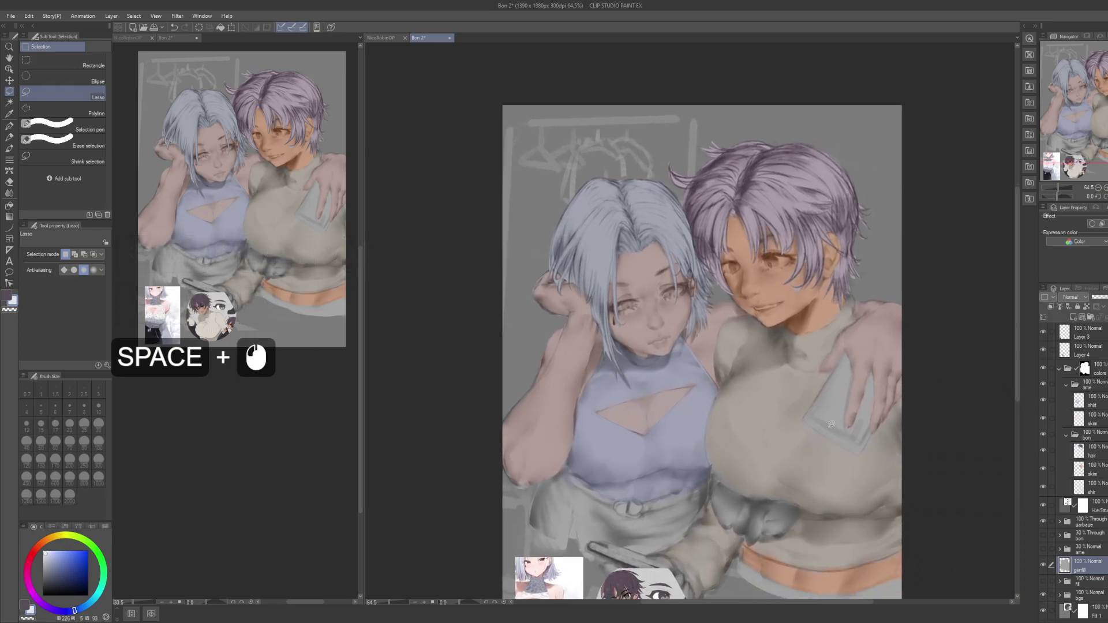
click(1094, 454)
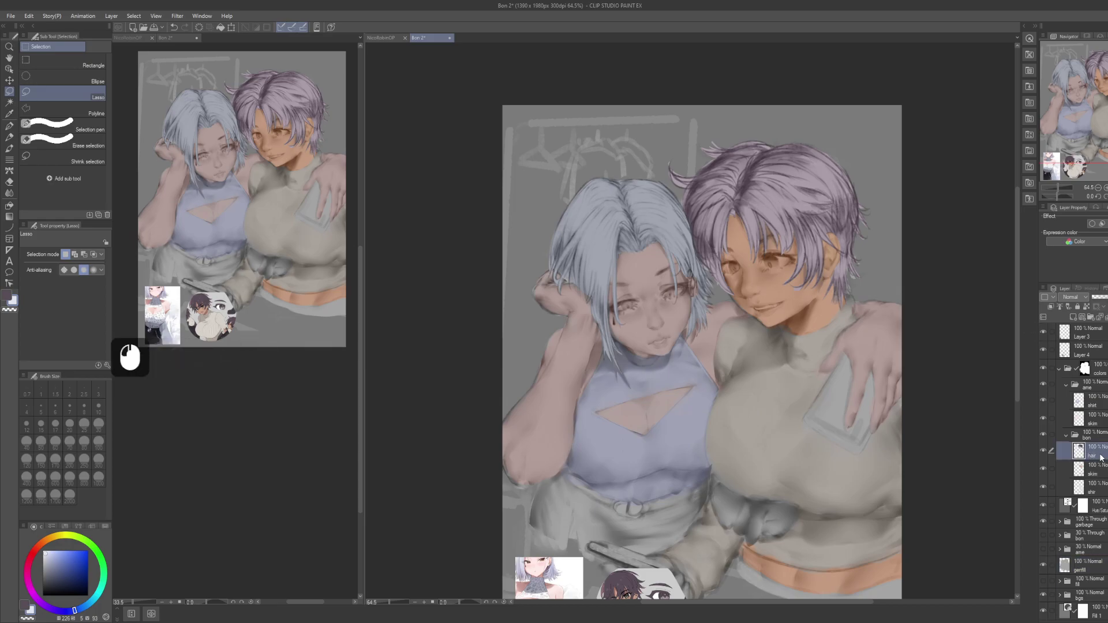
key(ctrl+shift+n)
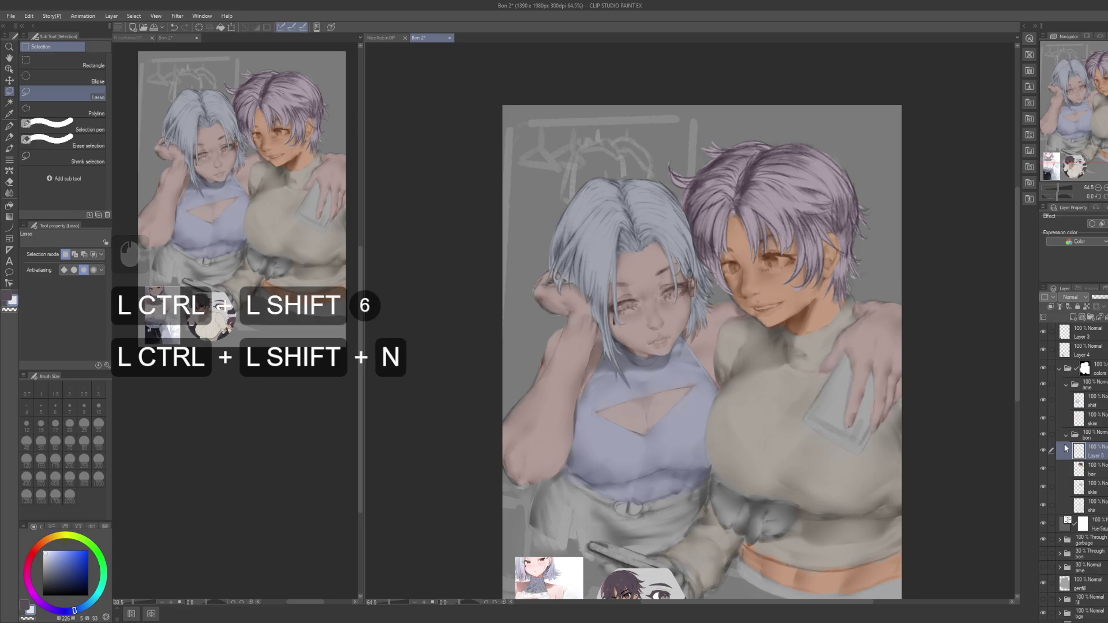
key(F2)
text(eye)
key(Return)
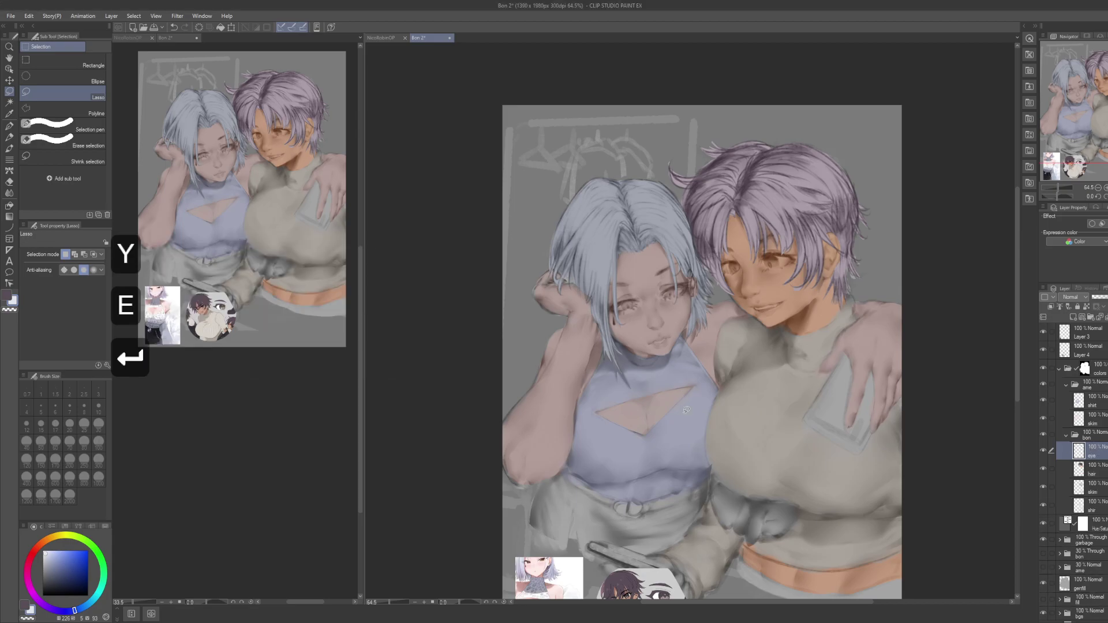
Step: Sample the grey iris colour from the reference eye and paint the right figure's iris nearest the ear with the G-pen
drag(683, 403, 697, 344)
key(p)
drag(613, 438, 692, 393)
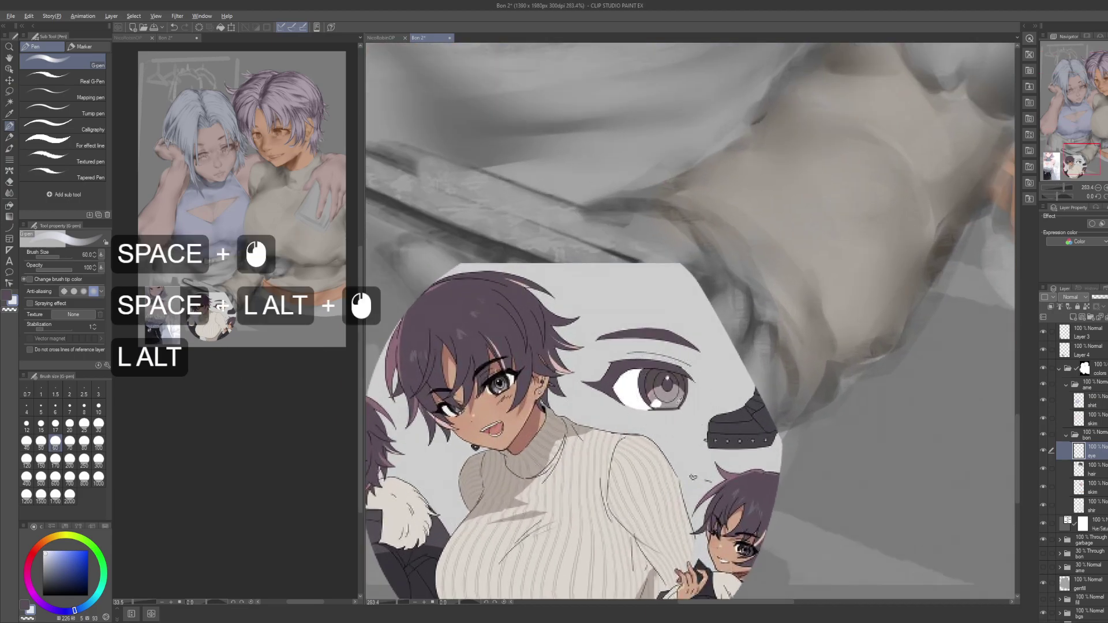
alt+click(679, 399)
alt+click(728, 378)
alt+click(778, 358)
drag(777, 357, 722, 352)
mouse_move(756, 323)
mouse_down()
mouse_move(772, 331)
mouse_move(656, 470)
mouse_up()
drag(792, 312, 742, 504)
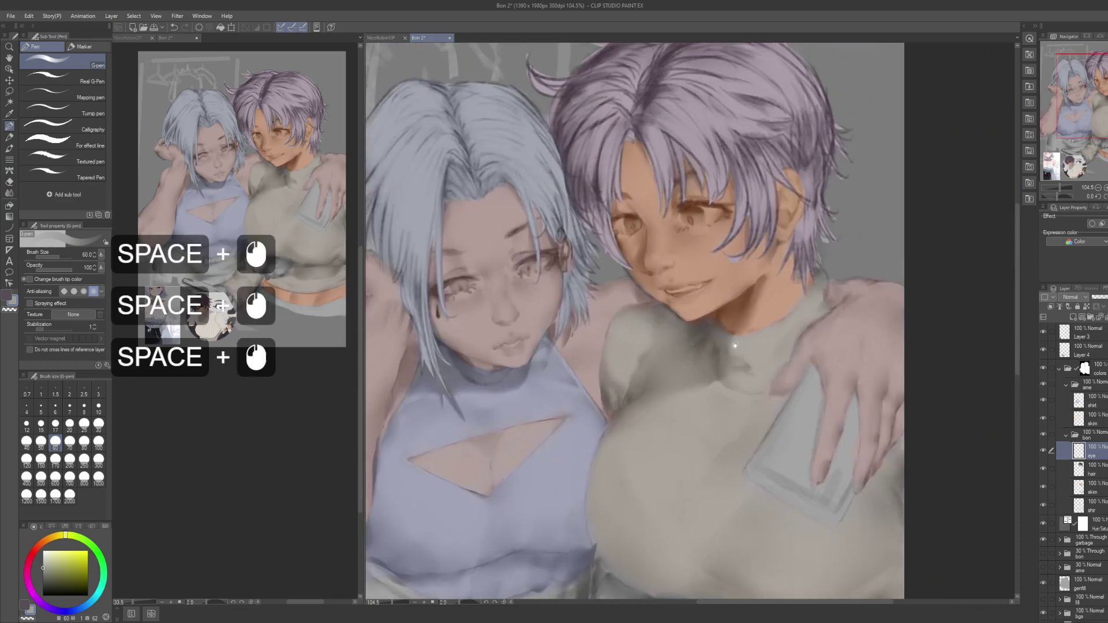
drag(735, 346, 699, 455)
click(702, 271)
key(ctrl+z)
click(702, 273)
click(703, 271)
click(697, 269)
click(700, 277)
click(701, 272)
click(701, 273)
Step: Paint the right figure's other iris with the same grey on the eye layer
click(642, 280)
click(644, 276)
click(646, 274)
click(638, 278)
Step: Examine the silver-haired reference portrait's eyes and face up close
drag(739, 369, 776, 304)
drag(713, 357, 769, 300)
drag(725, 435, 846, 141)
drag(528, 331, 583, 347)
drag(572, 347, 621, 329)
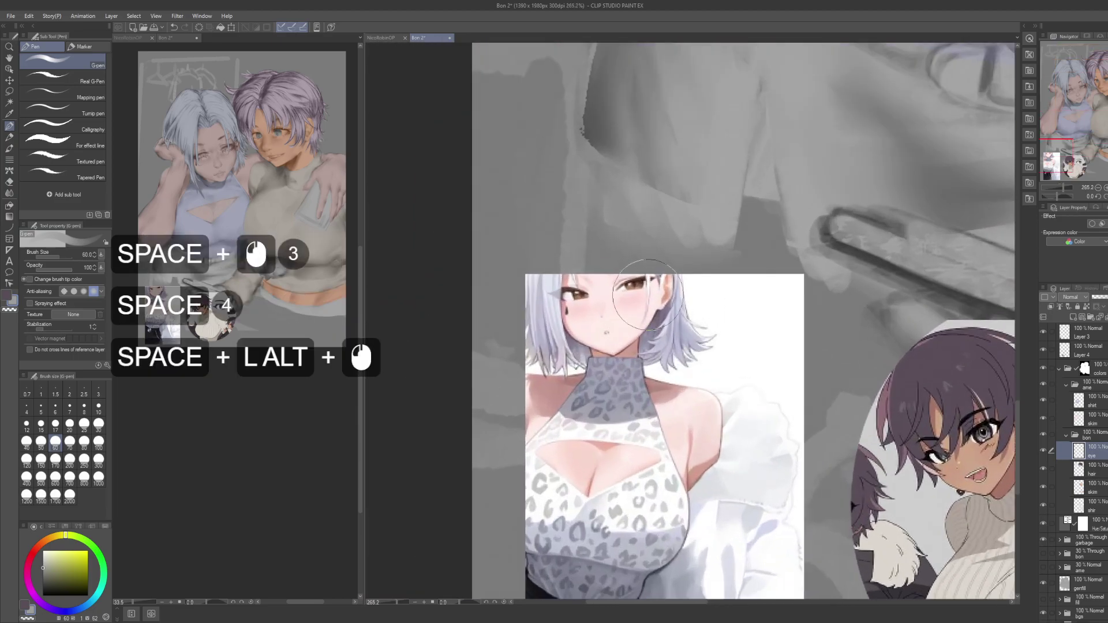
drag(737, 341, 696, 339)
scroll(245, 386, down, 6)
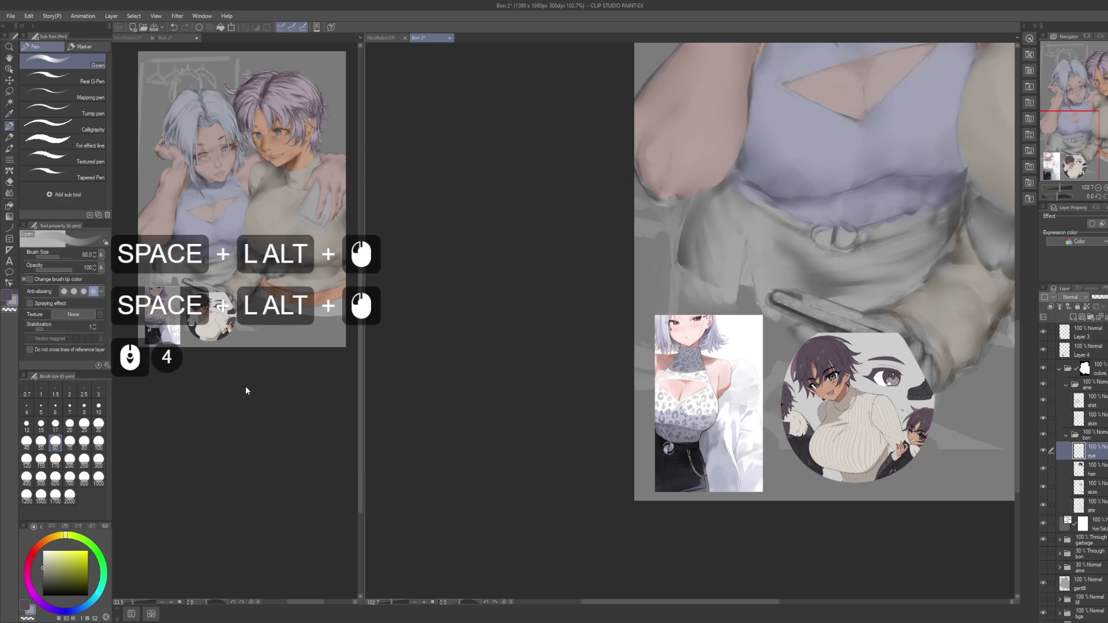
middle_click(250, 403)
scroll(247, 399, down, 8)
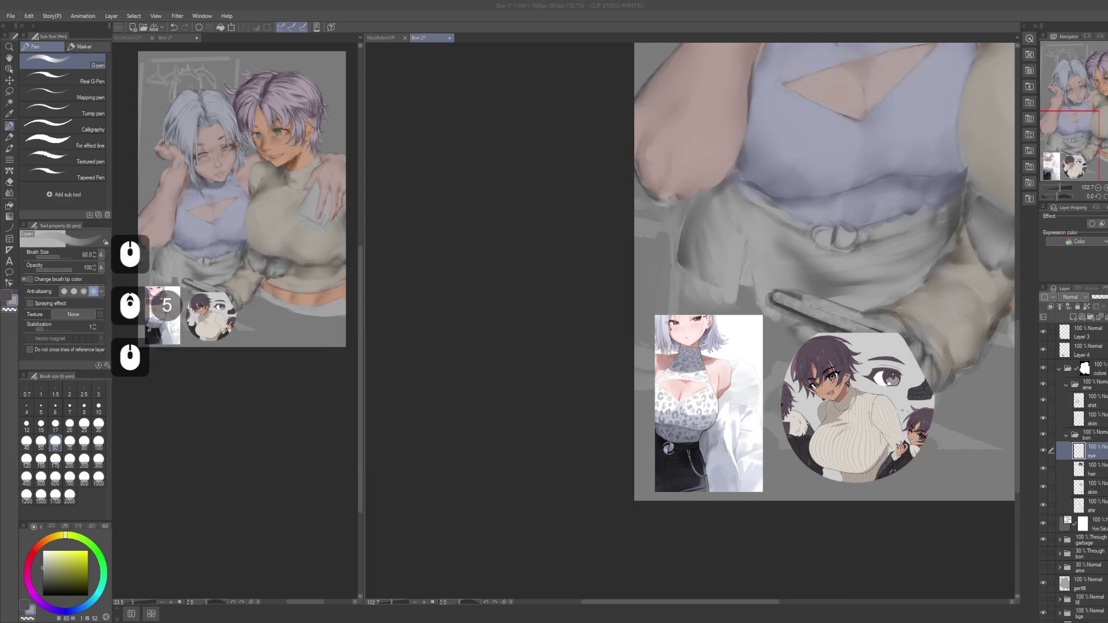
scroll(247, 398, down, 4)
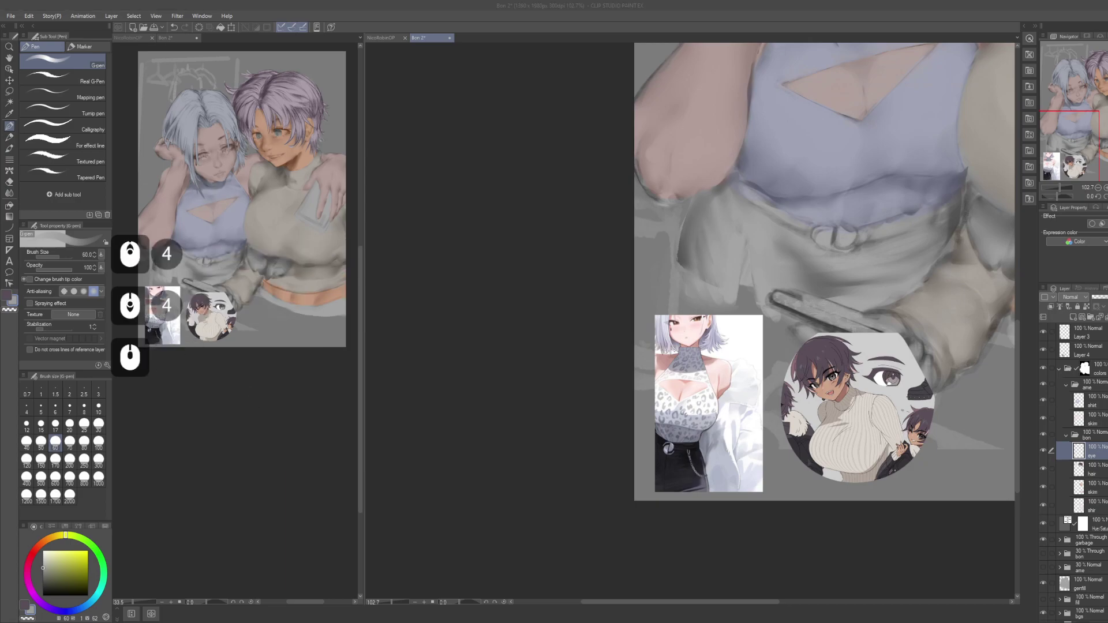
scroll(247, 399, down, 3)
scroll(247, 398, down, 10)
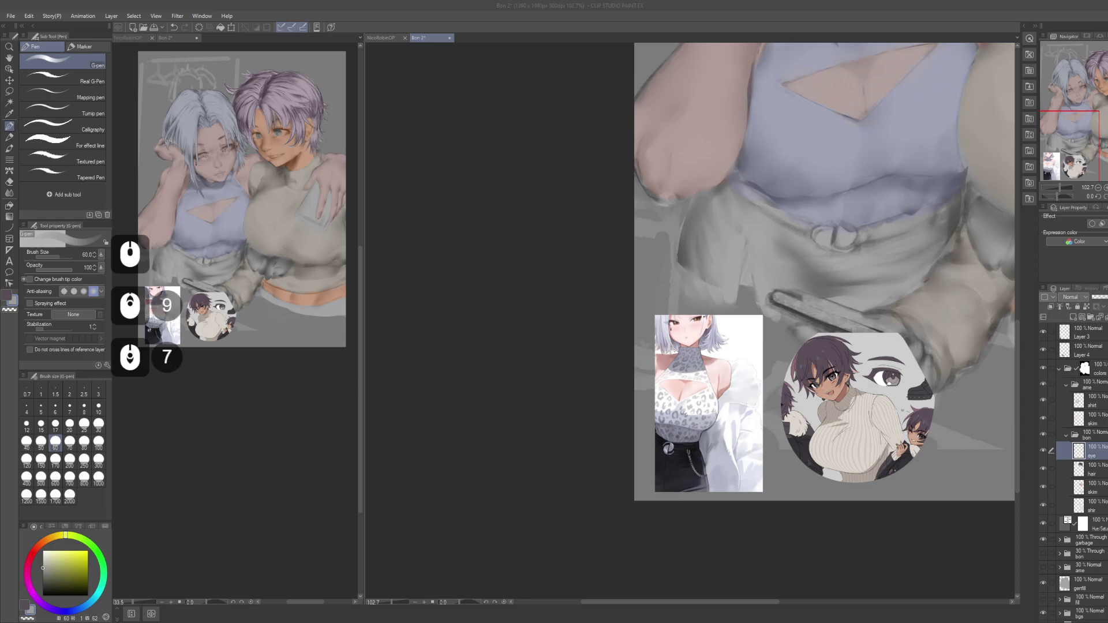
Step: Sample an orange-brown from the circular reference image and adjust it to a slightly more saturated orange for the left figure's eyes
drag(874, 245, 766, 292)
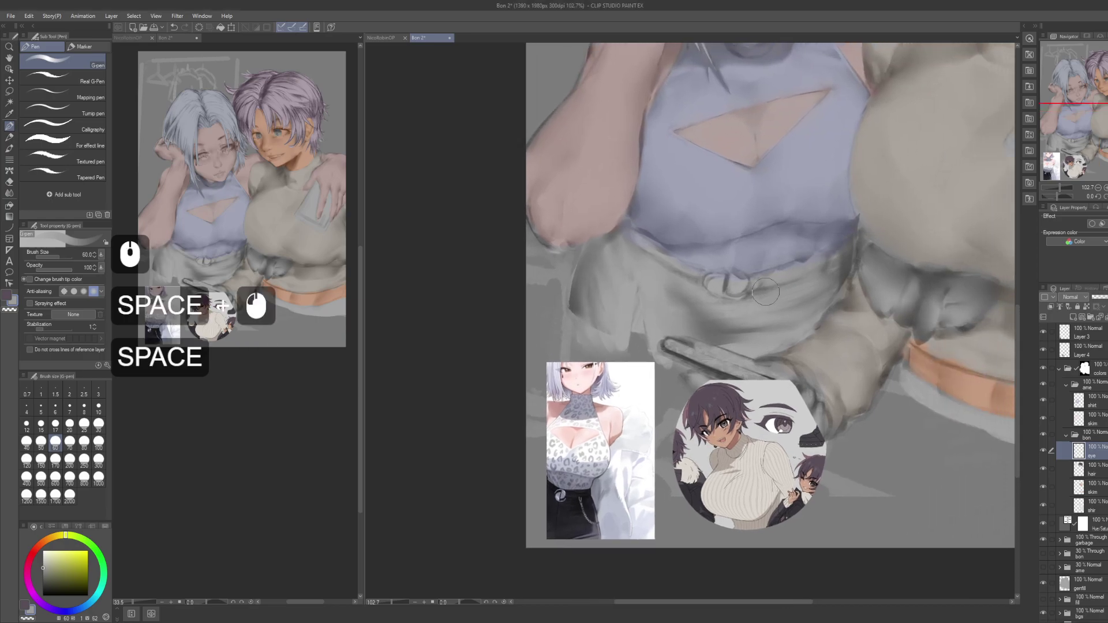
alt+click(691, 411)
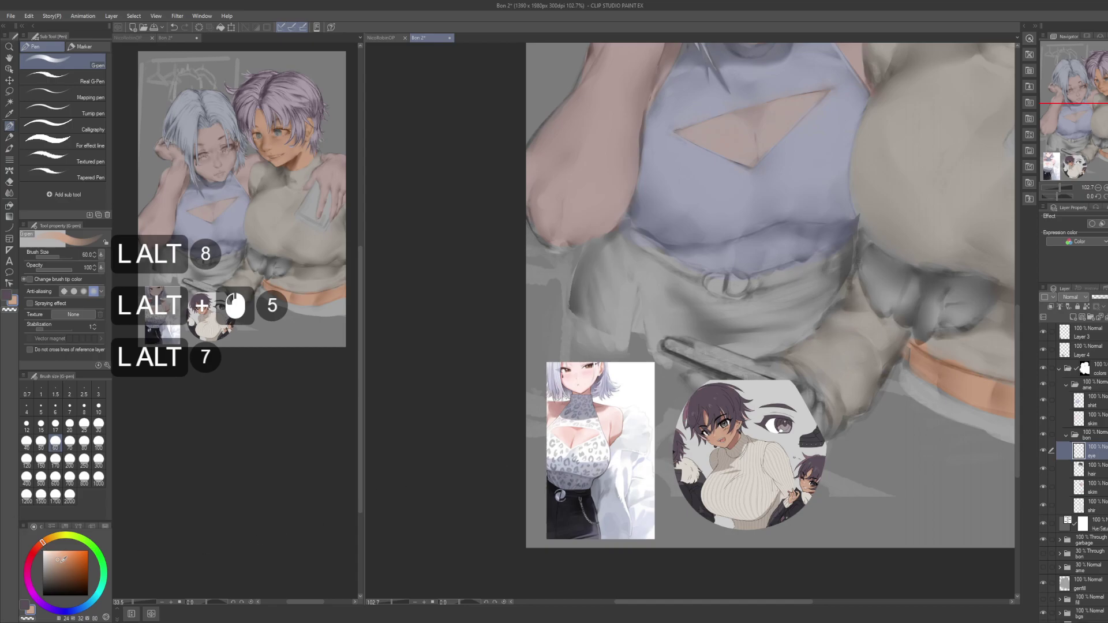
click(61, 561)
click(41, 543)
drag(740, 235, 604, 502)
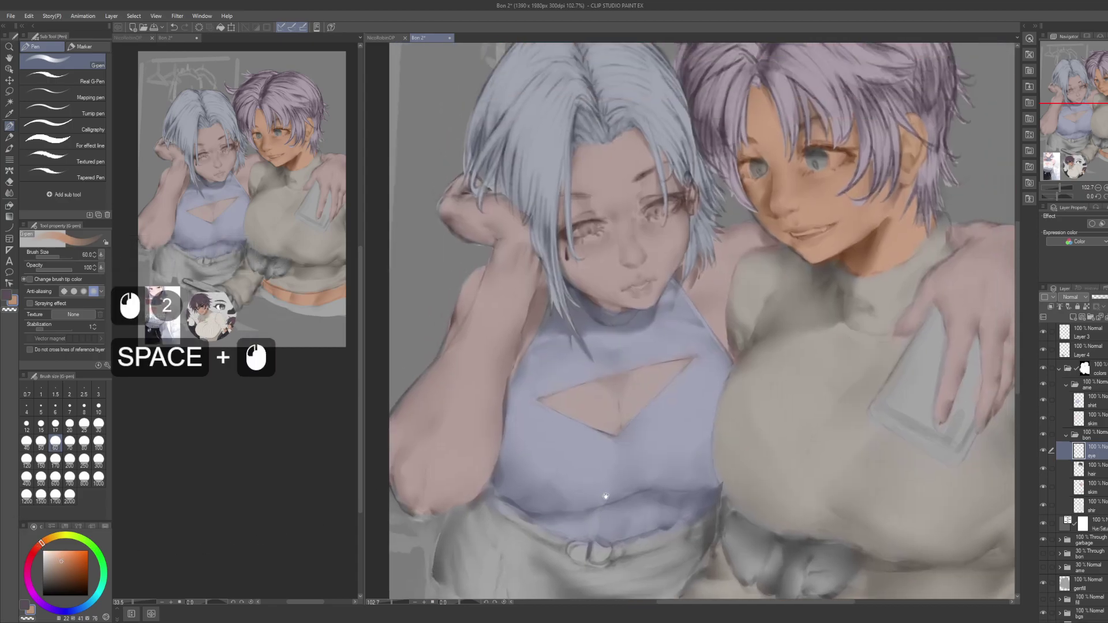
key(space)
key(space)
key(space)
click(655, 206)
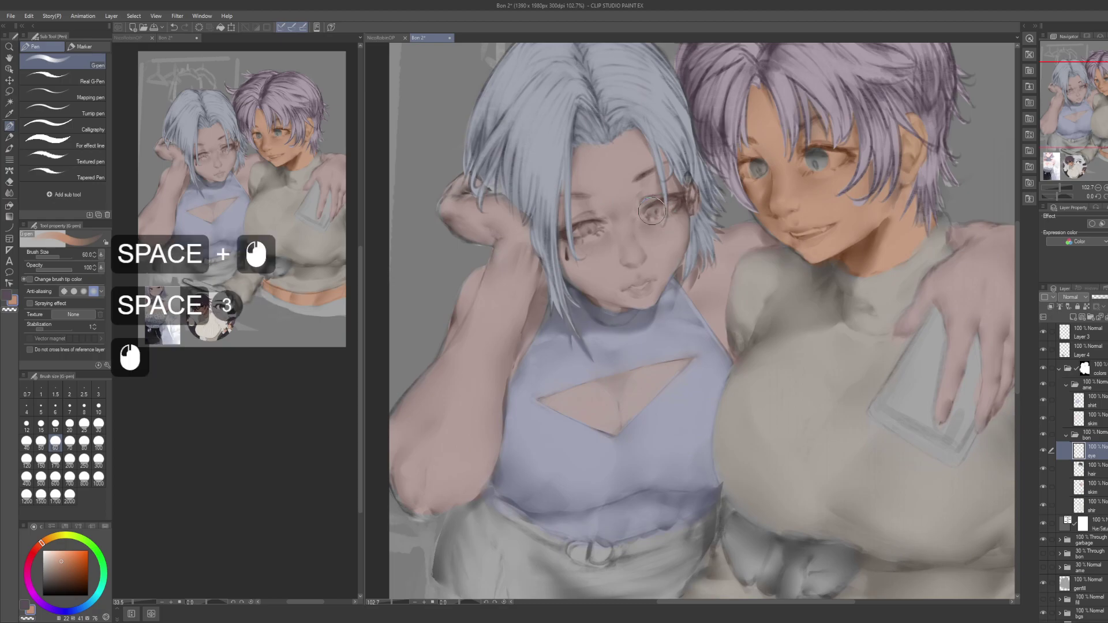
key(ctrl+z)
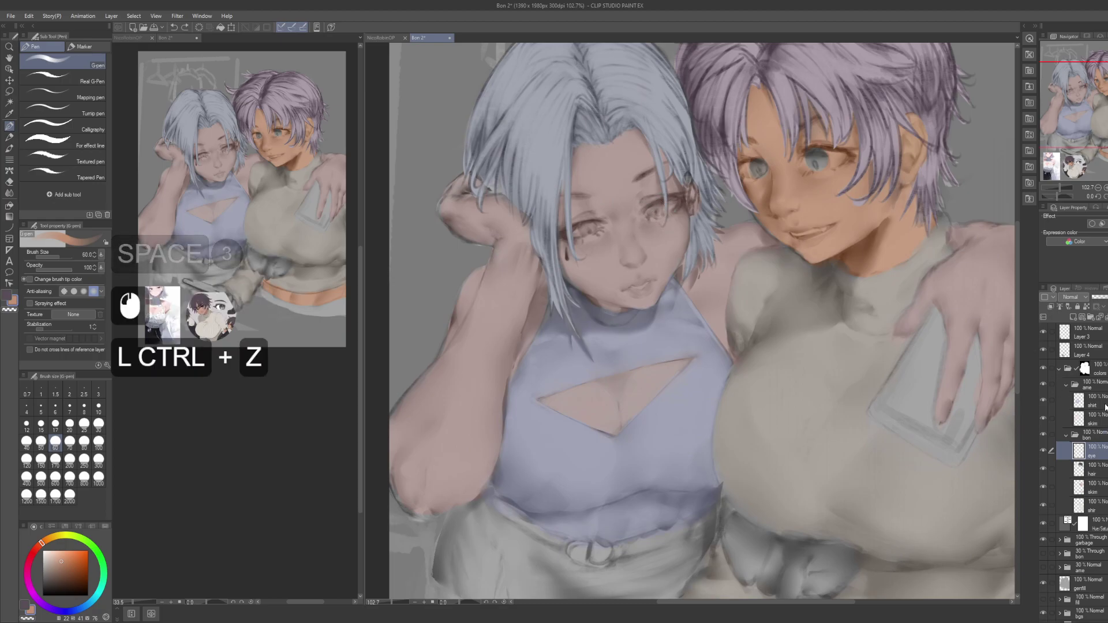
Step: Add a new layer above the shirt layer in the left figure's colour folder and name it eye
click(1103, 402)
key(ctrl+shift+n)
key(F2)
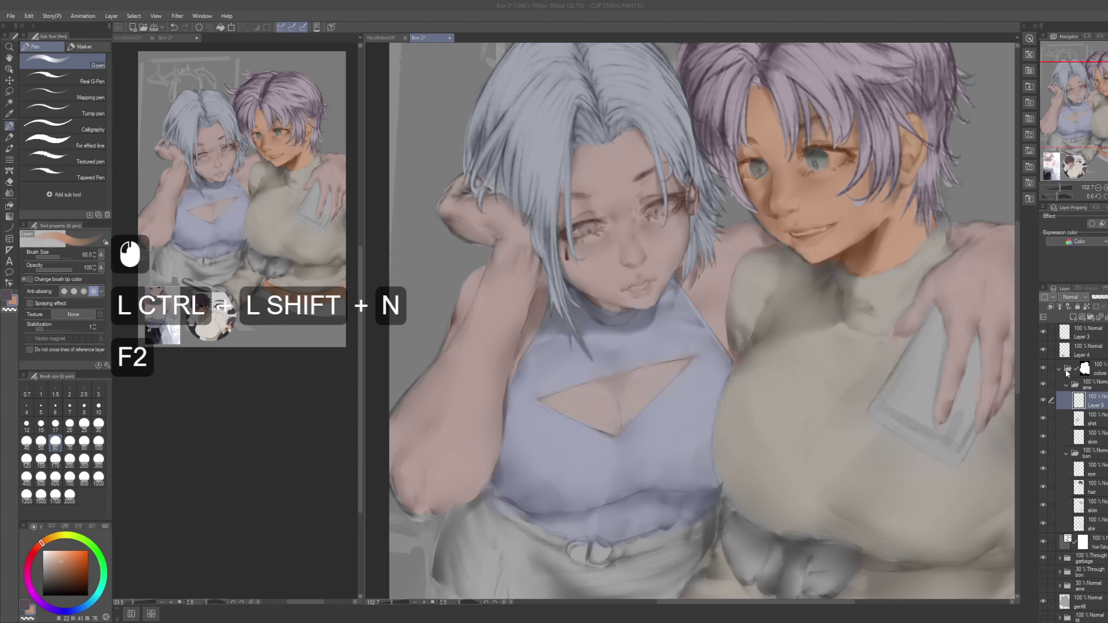
text(eye)
key(Return)
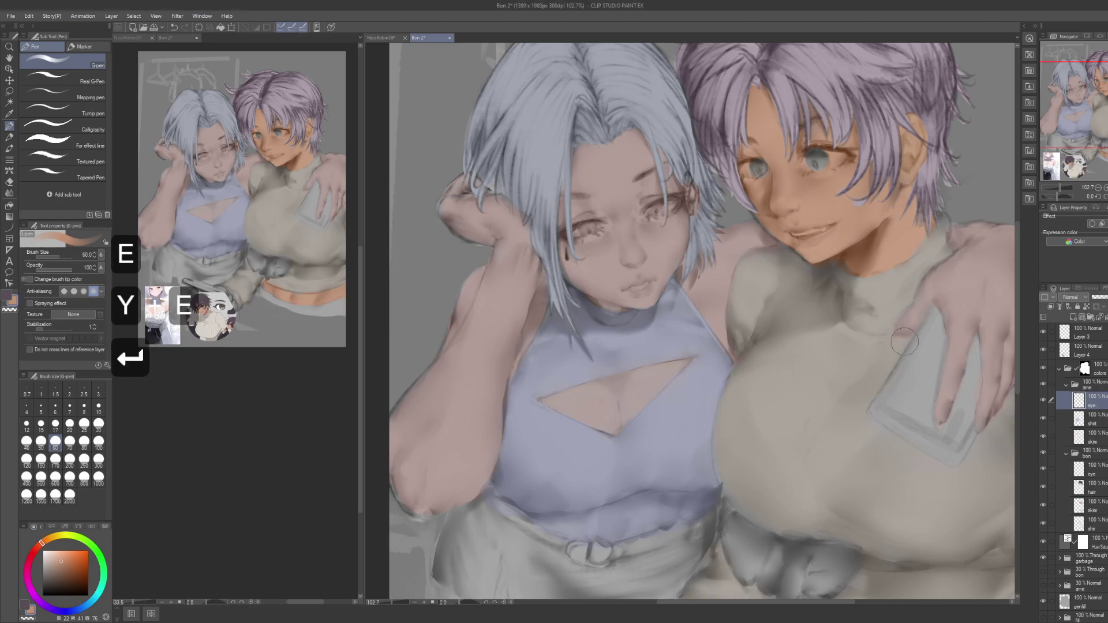
Step: Paint the left figure's iris nearest the raised hand orange with the G-pen on the new eye layer
drag(847, 400, 846, 427)
click(1043, 486)
click(1043, 487)
mouse_move(790, 351)
mouse_down()
mouse_move(779, 384)
mouse_move(803, 372)
mouse_up()
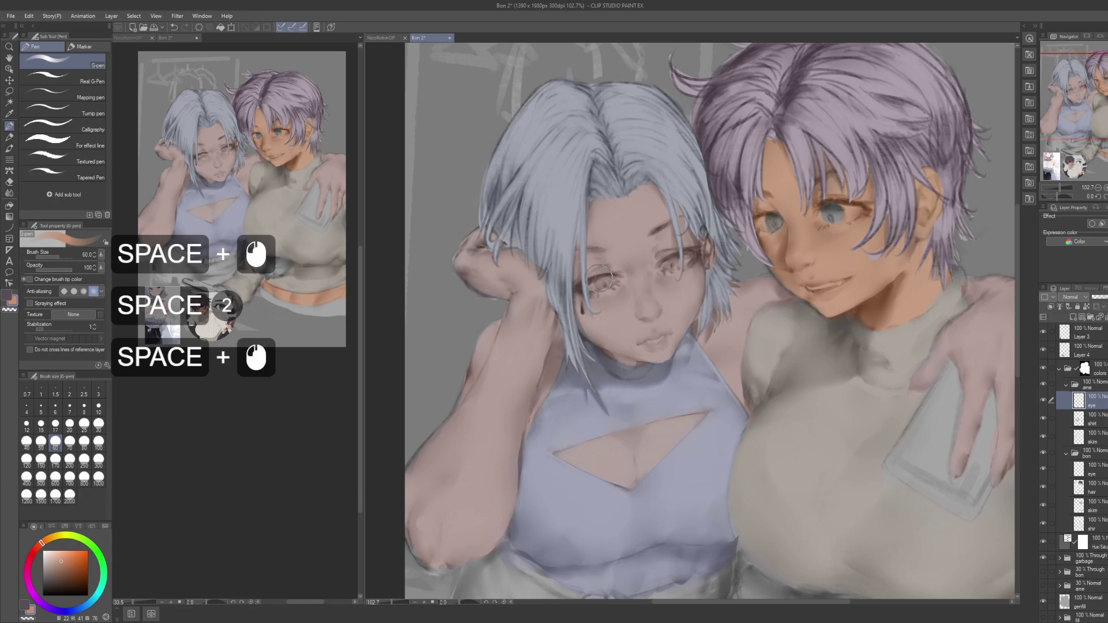
click(604, 286)
click(604, 284)
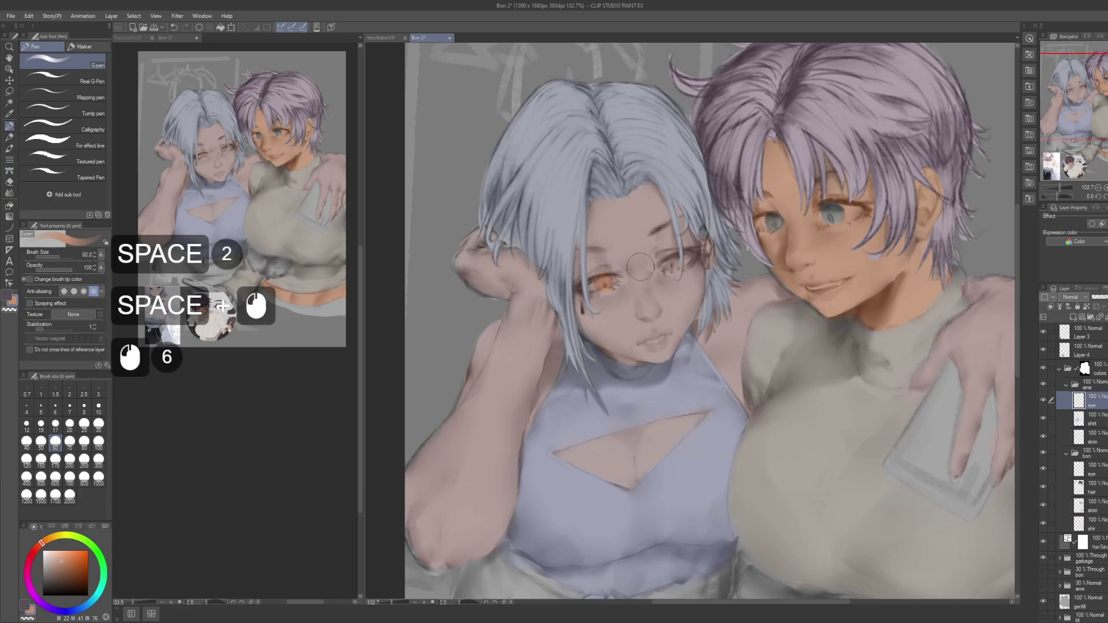
Step: Paint the left figure's other iris with the same orange on the eye layer
click(669, 267)
click(671, 267)
click(671, 266)
click(671, 265)
click(671, 265)
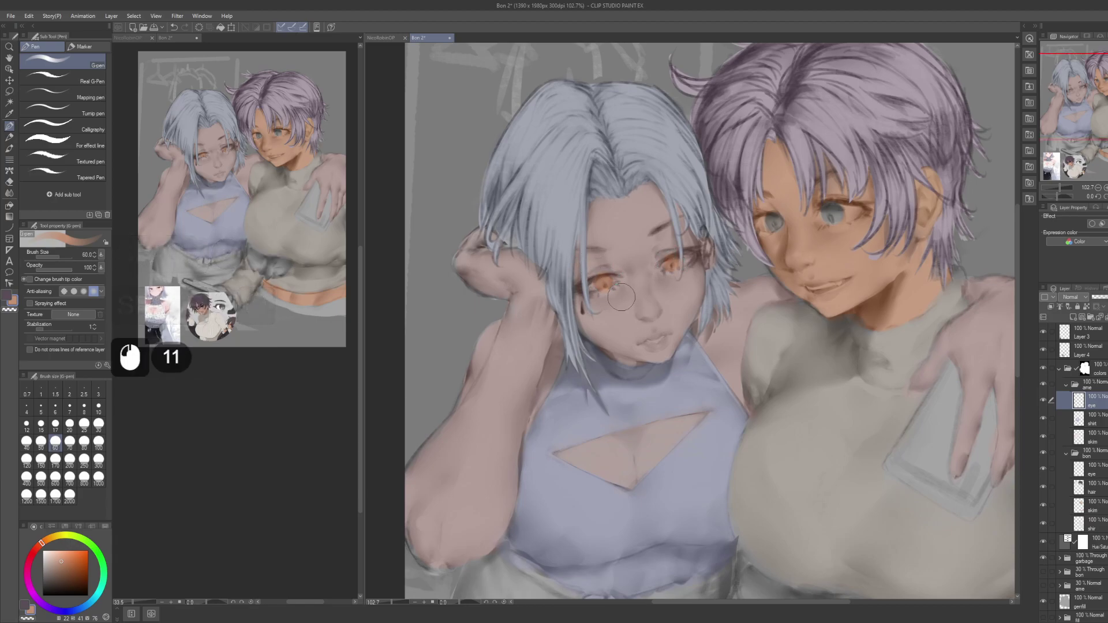
Step: Erase the excess orange below the left figure's iris nearest the raised hand, using the transparent colour
key(c)
click(604, 303)
drag(718, 288, 635, 338)
drag(857, 376, 785, 375)
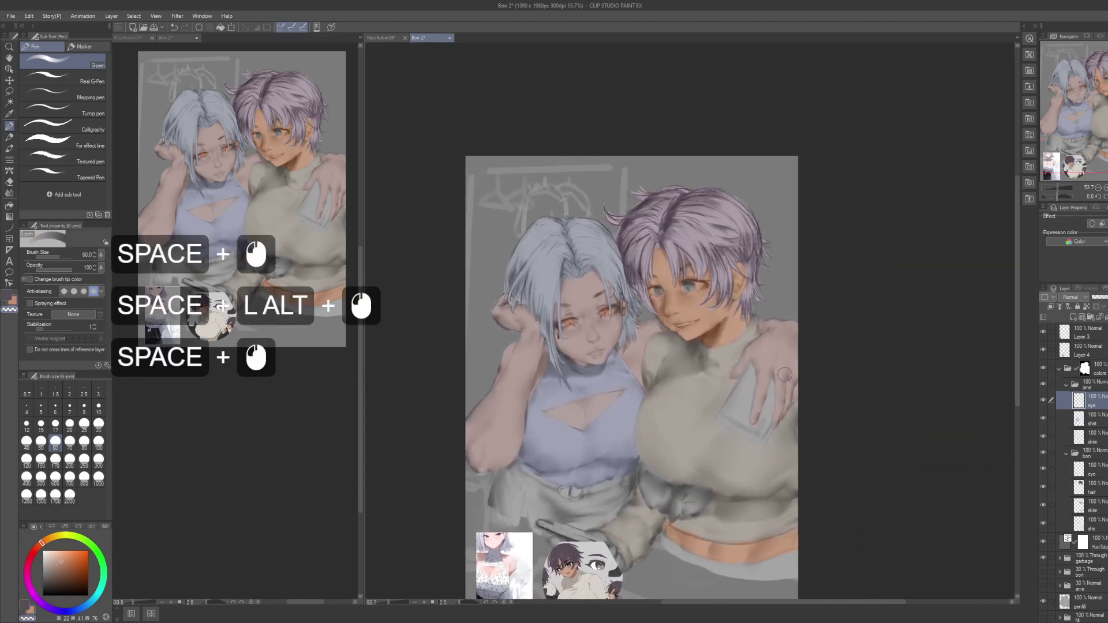
Step: Auto-select the left figure's hair colour on the bon folder's hair layer, cut it and clear the selection
click(1098, 495)
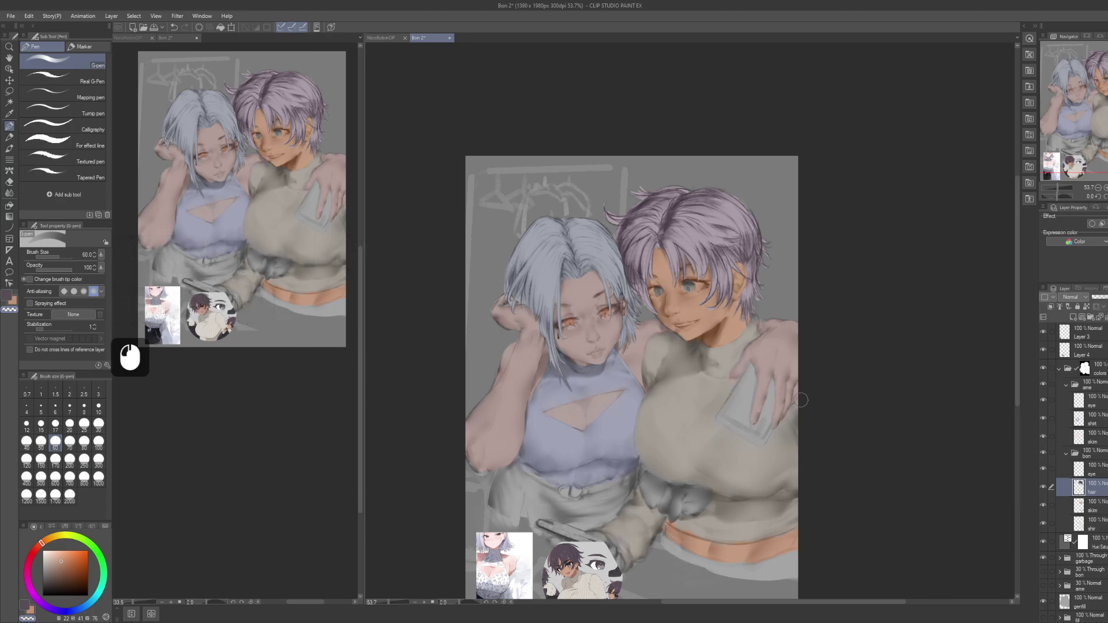
key(w)
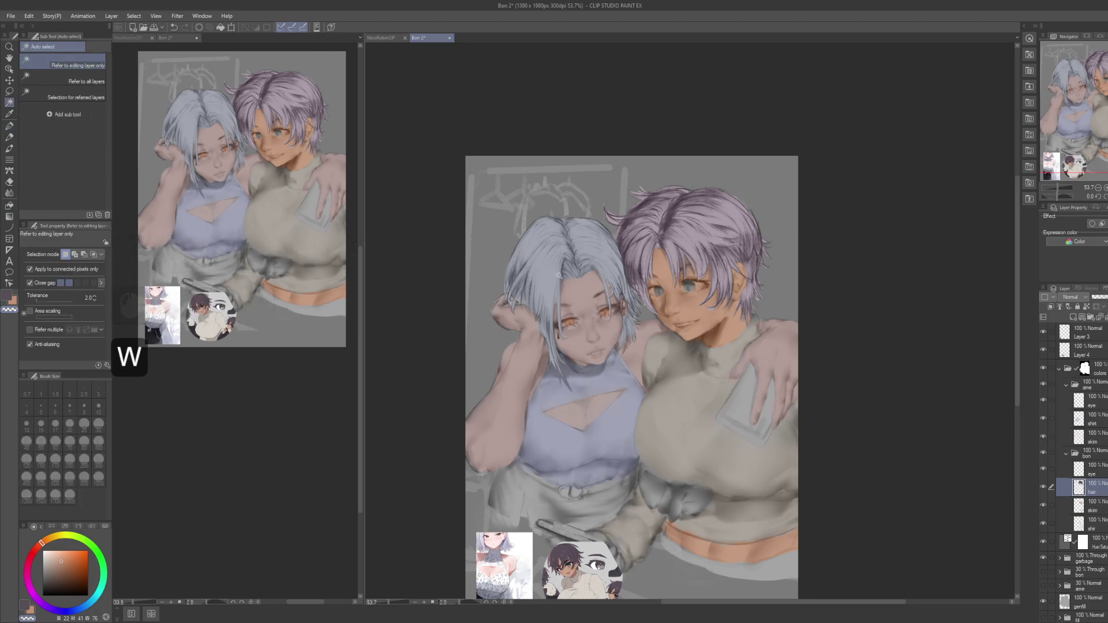
click(632, 311)
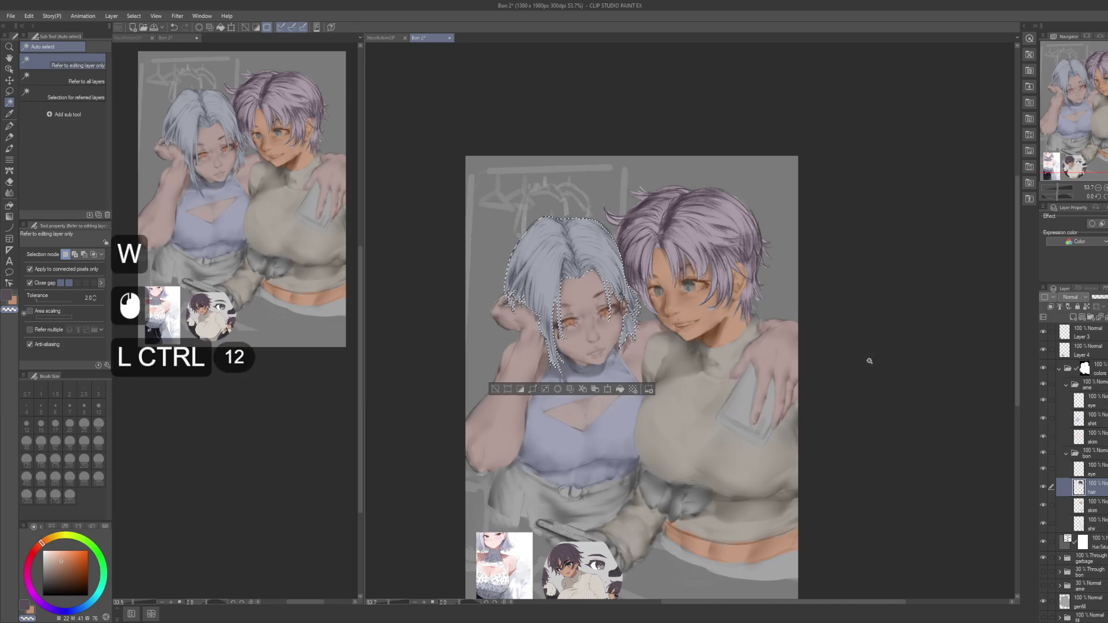
key(ctrl+x)
key(ctrl+d)
Step: Add a new layer between the eye and shirt layers in the left figure's folder and name it hair
click(1096, 437)
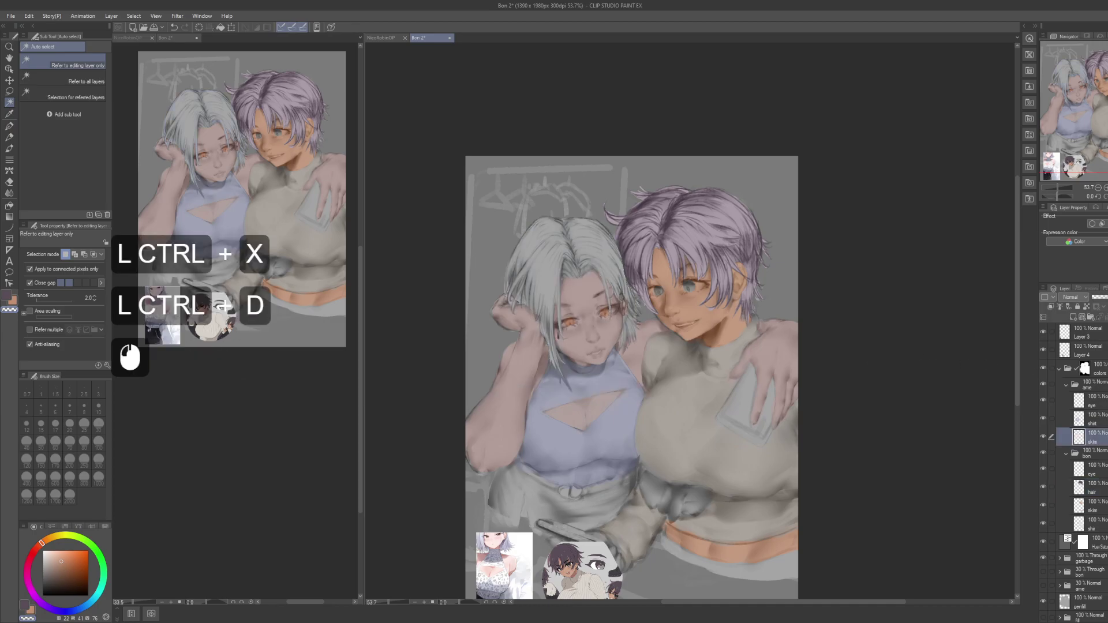
key(ctrl+shift+n)
key(F2)
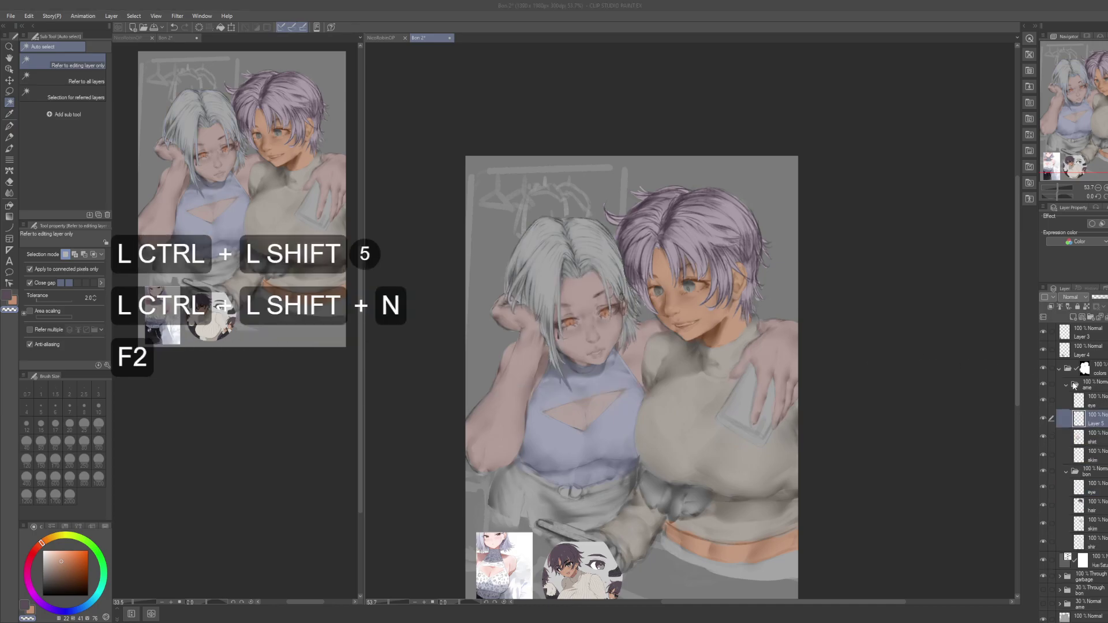
text(hair)
key(Return)
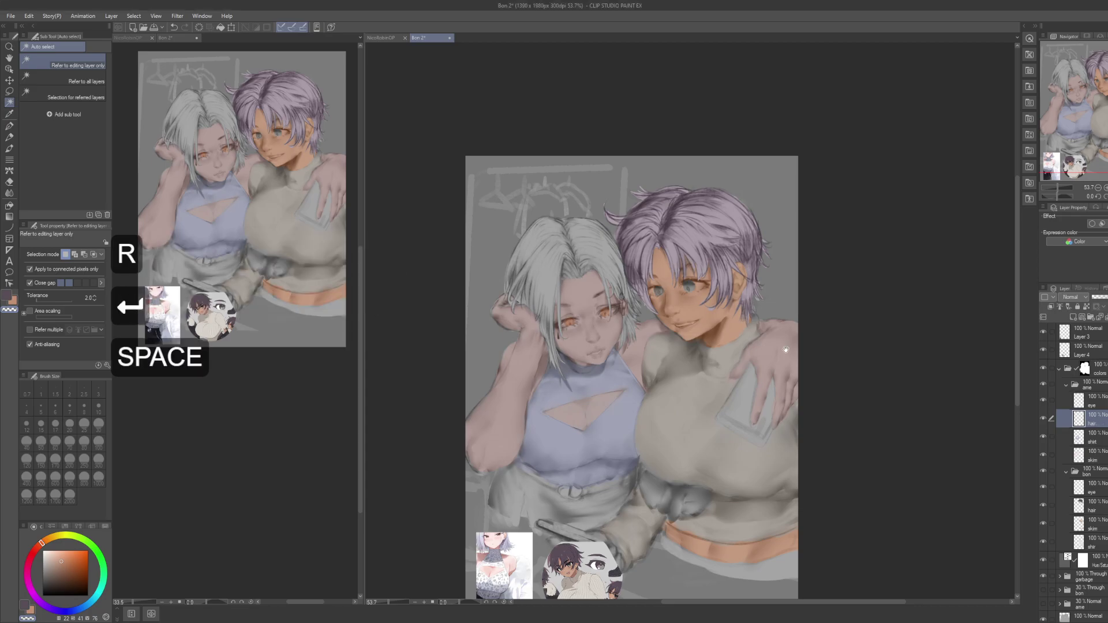
Step: Paste the cut hair colour into the left figure's folder above its new hair layer
drag(788, 370, 772, 378)
key(g)
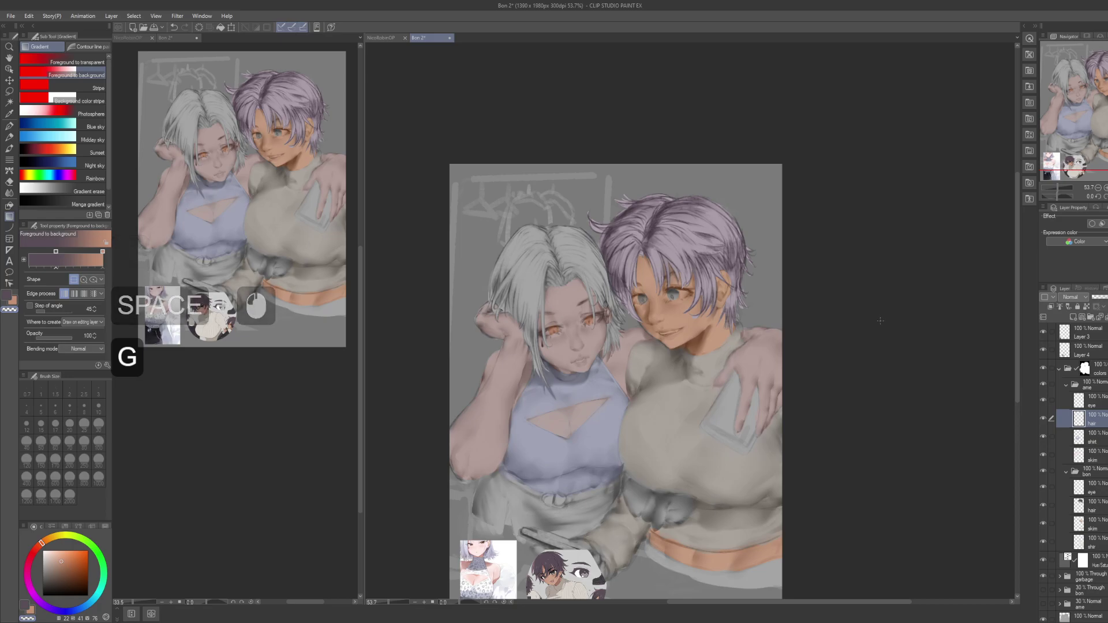
key(ctrl+v)
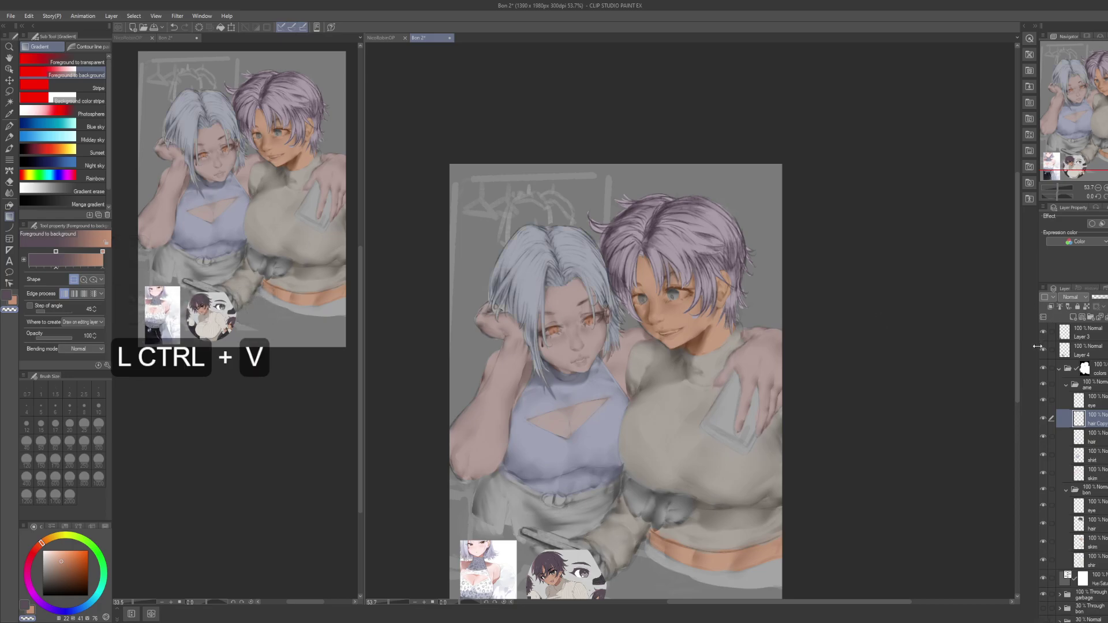
Step: Combine the pasted hair copy with the empty hair layer into one hair layer and check it by toggling its visibility
click(1103, 437)
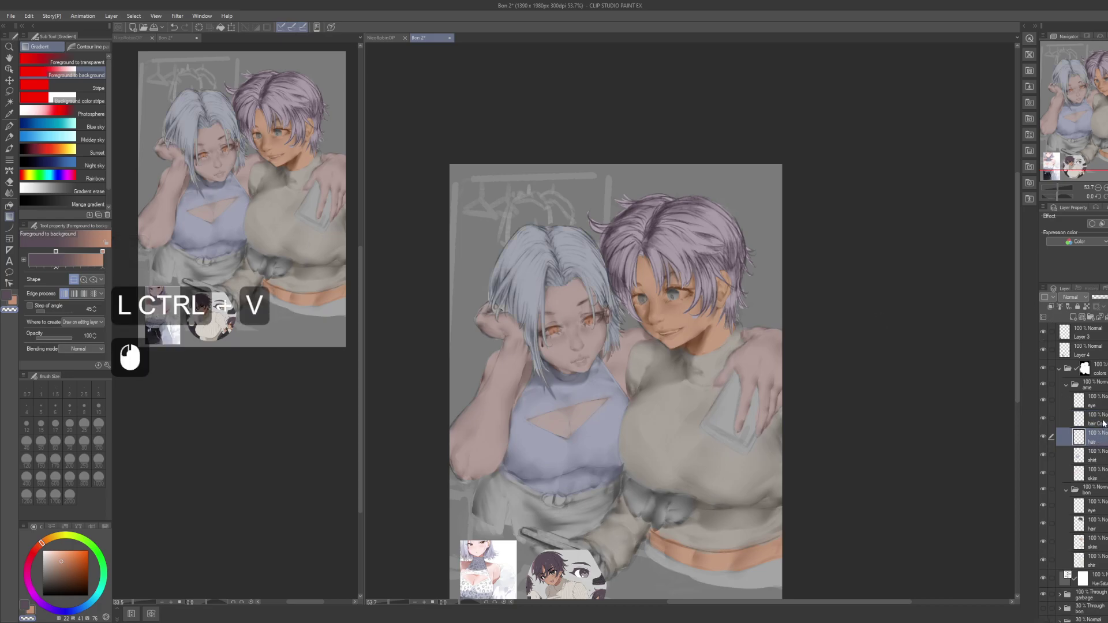
click(1044, 437)
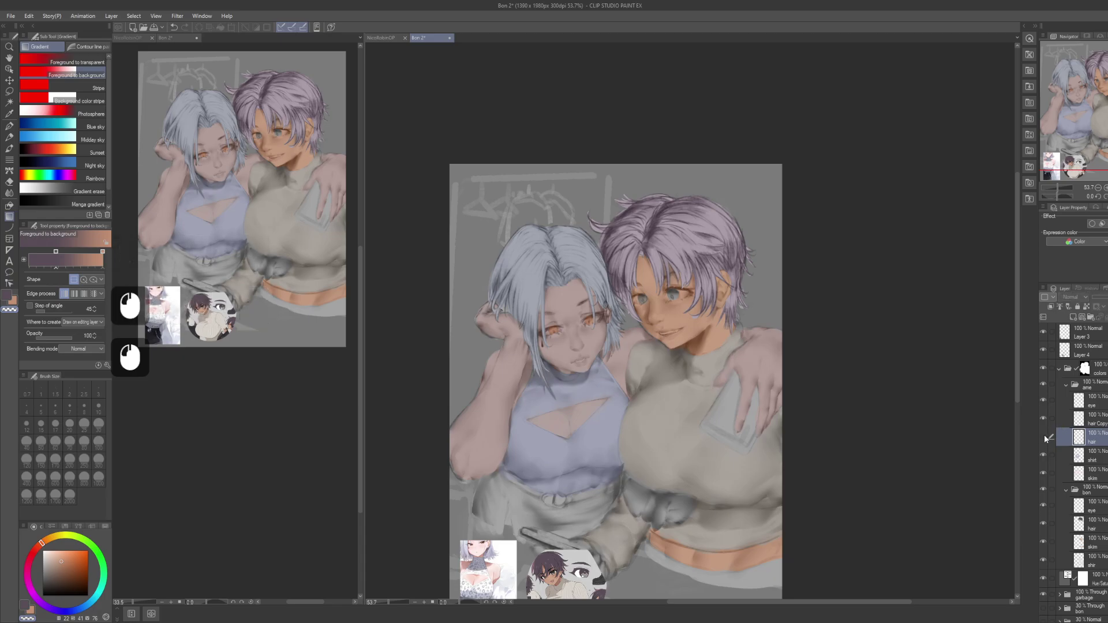
click(1044, 438)
click(1044, 438)
click(1044, 437)
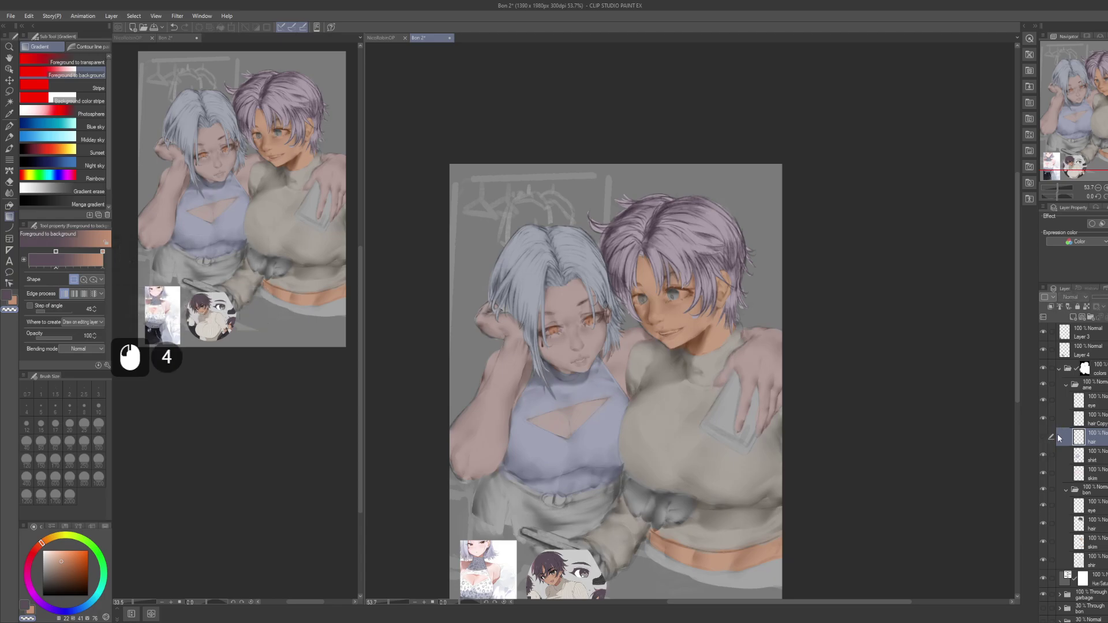
shift+click(1104, 420)
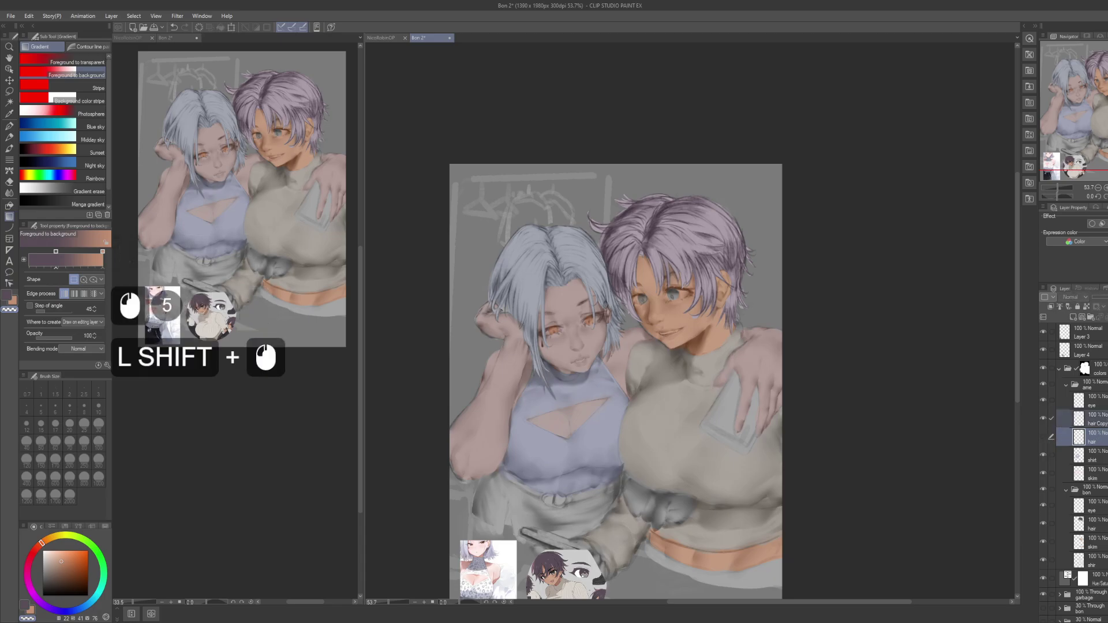
click(1100, 375)
click(1044, 420)
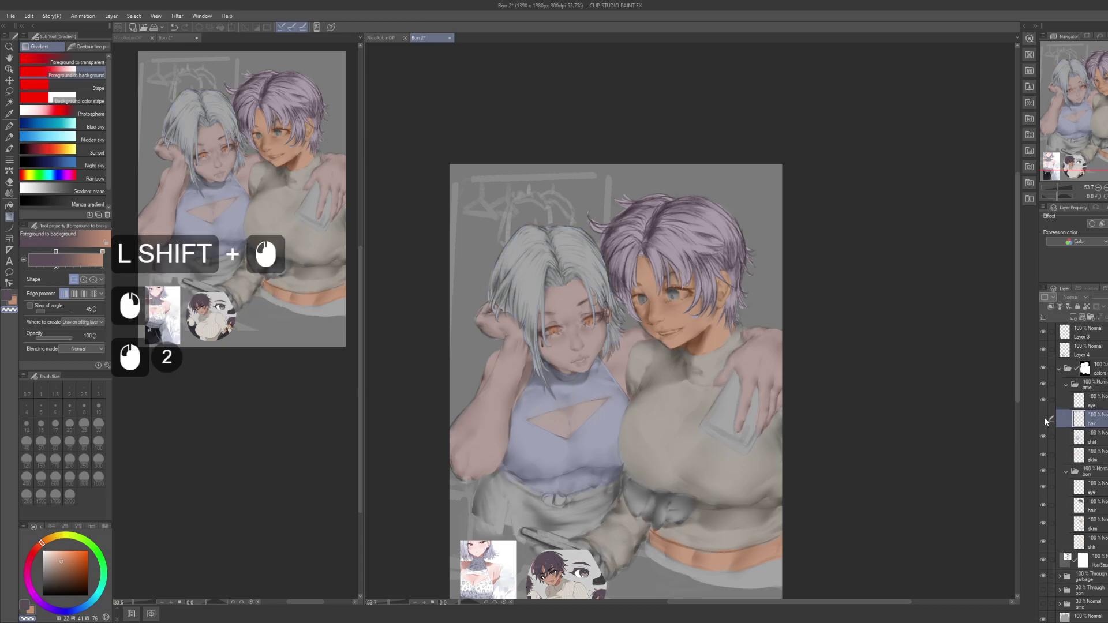
click(1043, 417)
key(alt+Tab)
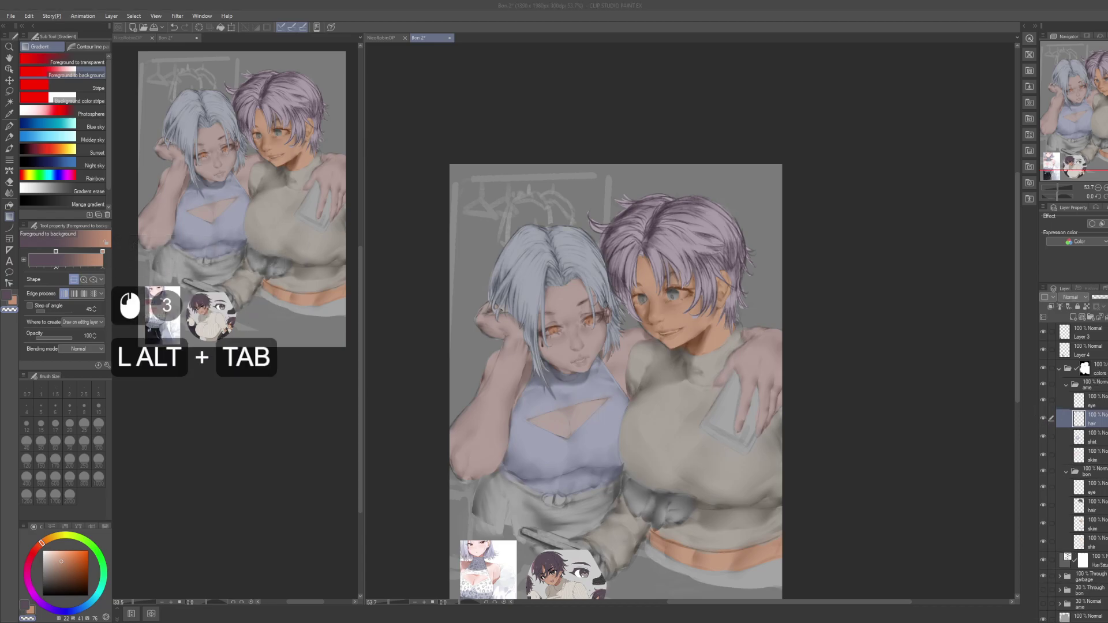
alt+click(212, 315)
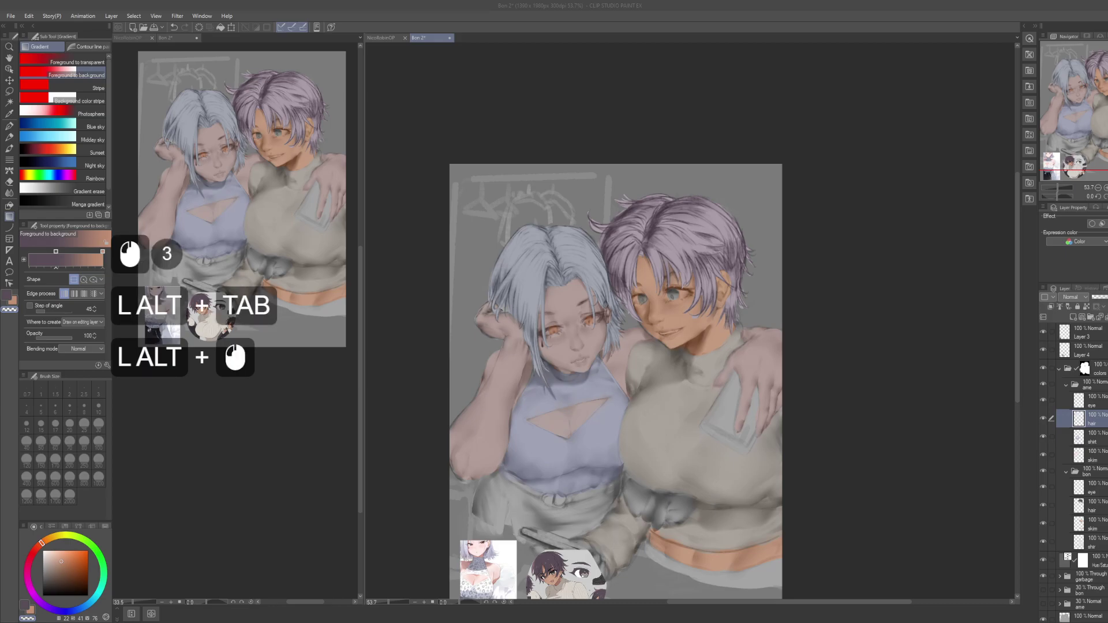
scroll(554, 311, up, 4)
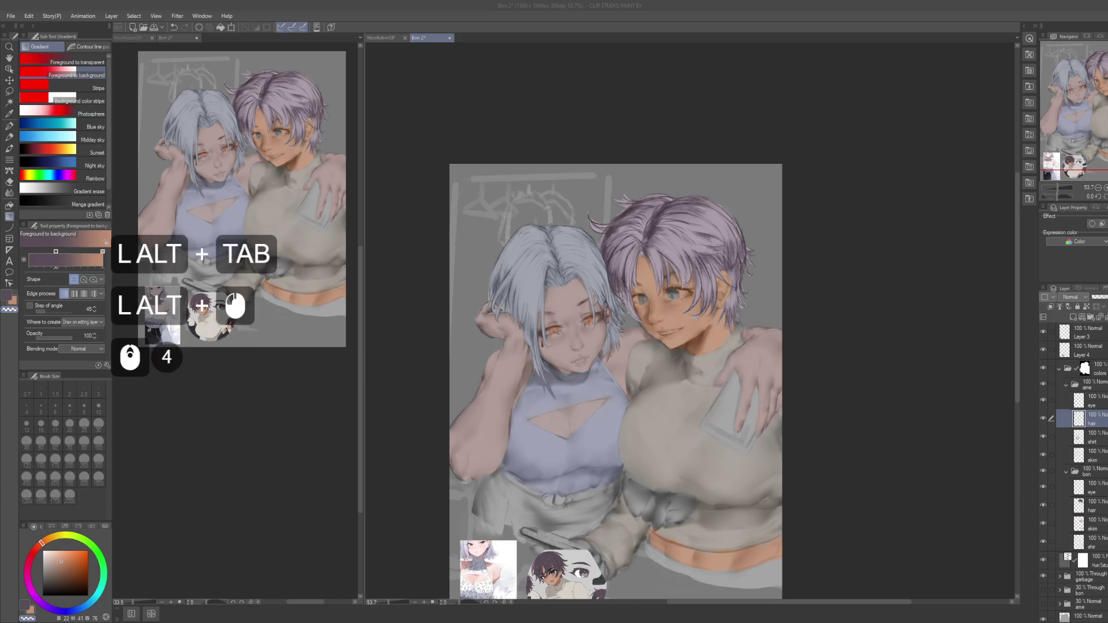
click(878, 5)
Step: Add a new layer above the eye layer in the left figure's folder and name it scal
drag(858, 327, 829, 265)
drag(730, 368, 750, 365)
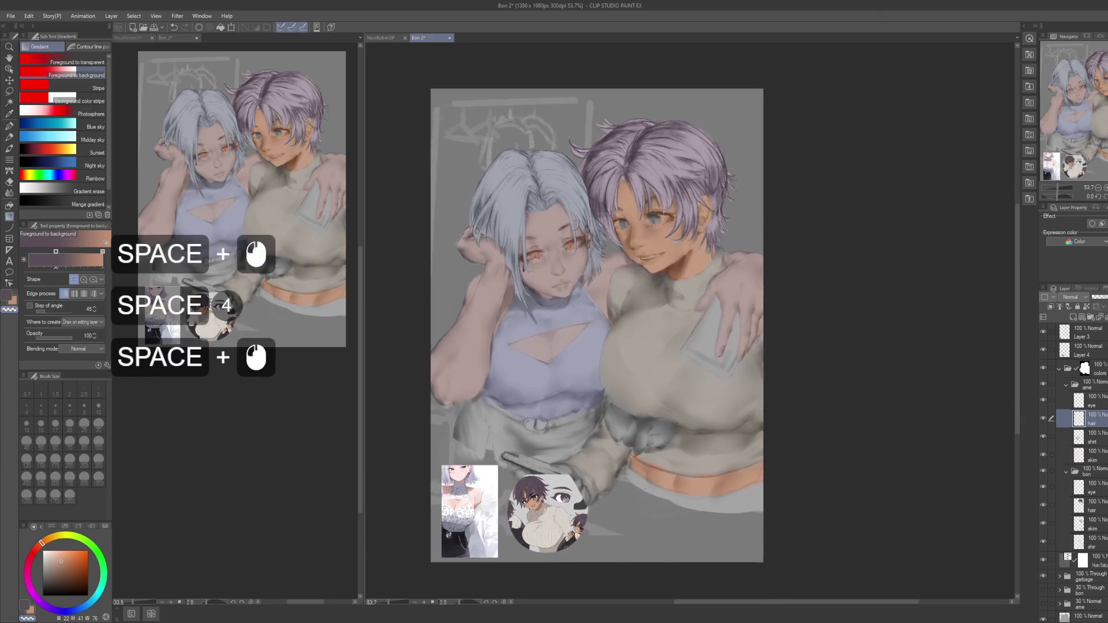
click(1090, 400)
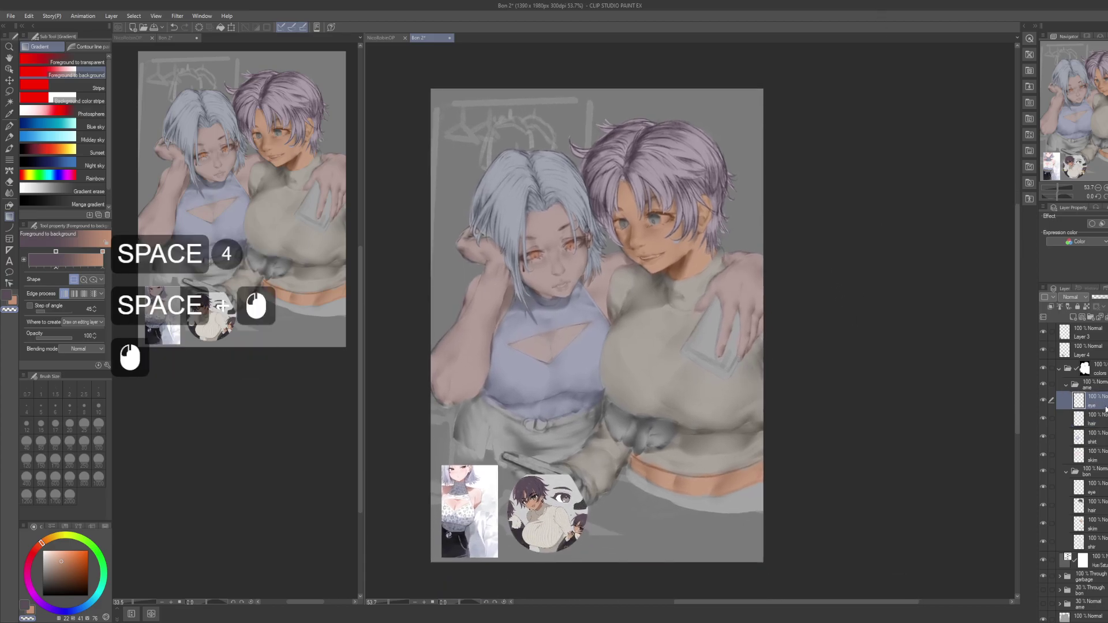
key(ctrl+shift+n)
key(F2)
text(scal)
key(Return)
Step: Choose a desaturated grey and paint over both of the right figure's eyes with the G-pen on the scal layer
drag(670, 249, 750, 294)
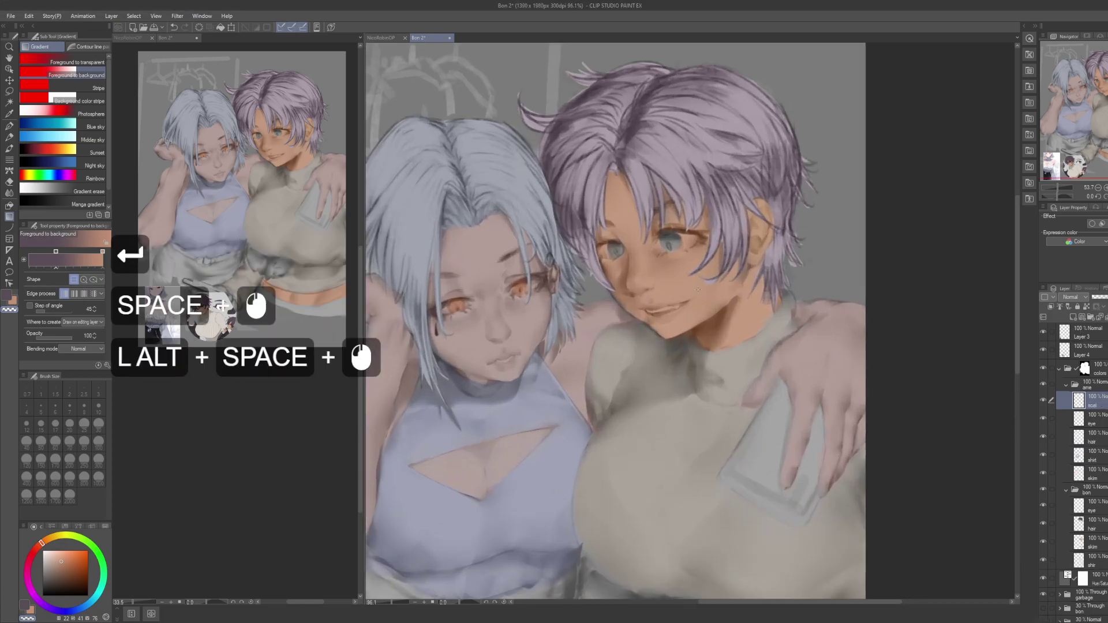
key(p)
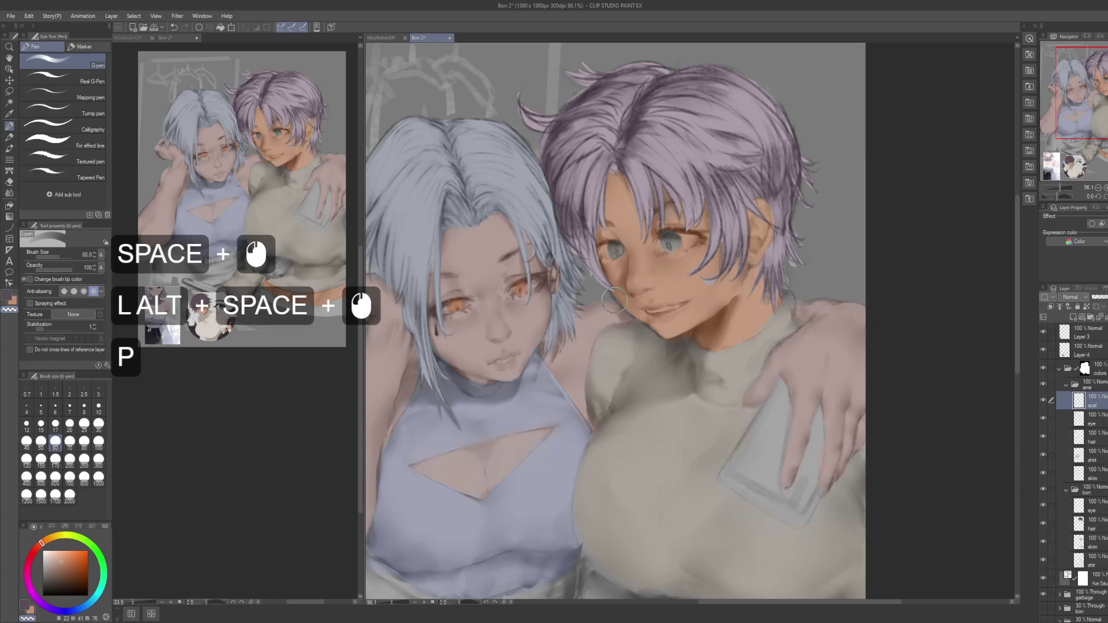
click(41, 557)
drag(643, 270, 656, 298)
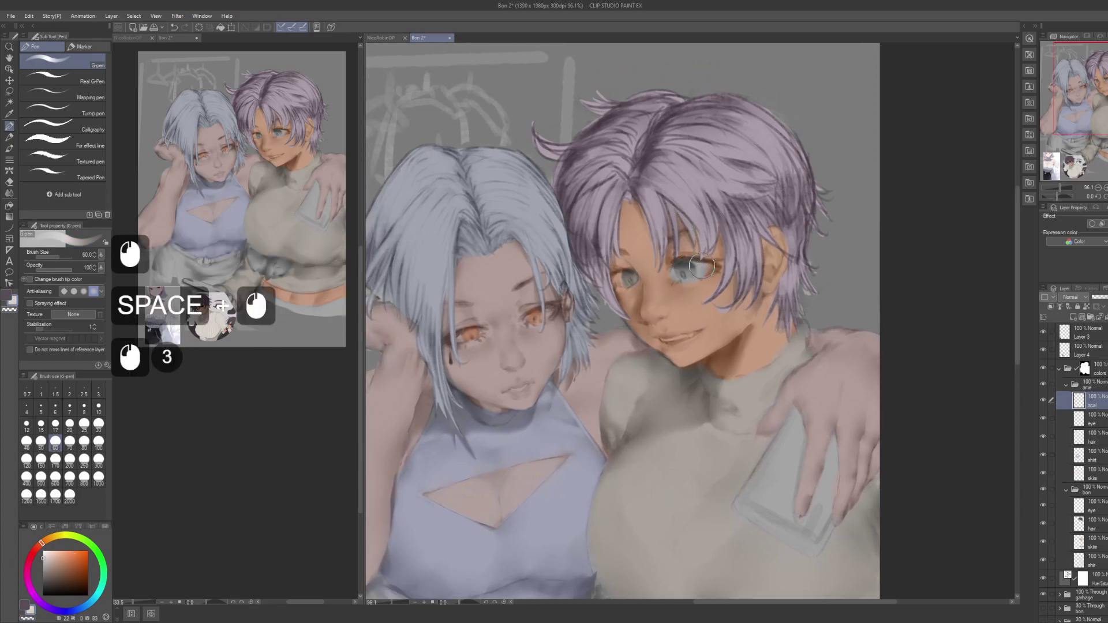
click(629, 279)
click(630, 278)
click(630, 279)
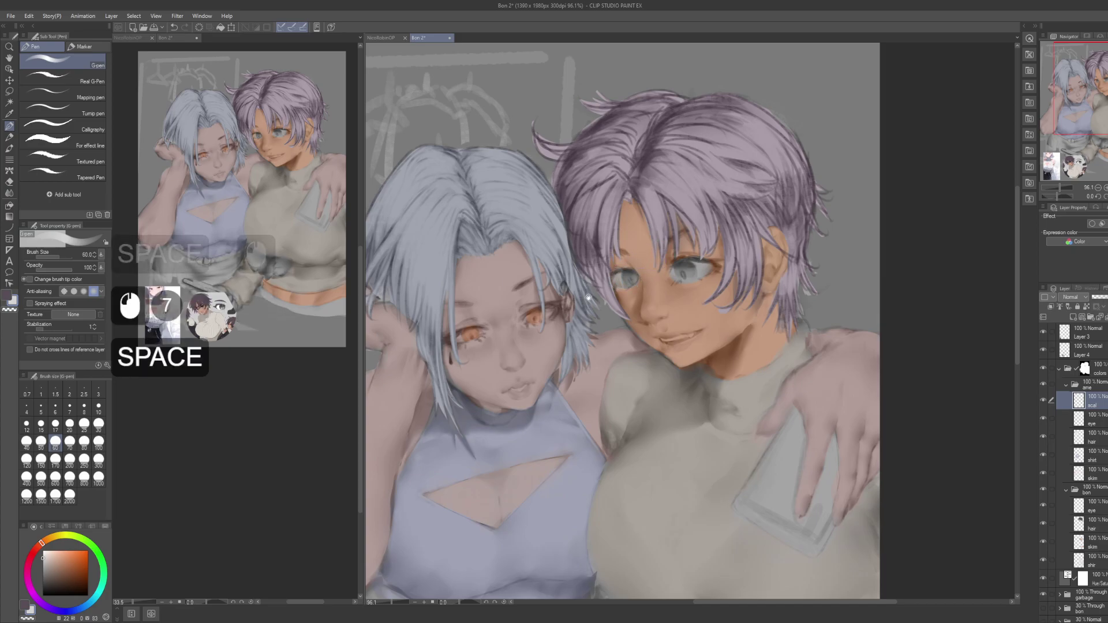
Step: Paint the left figure's eye nearest the right figure with the same grey on the scal layer
drag(594, 293, 658, 276)
click(599, 302)
click(607, 295)
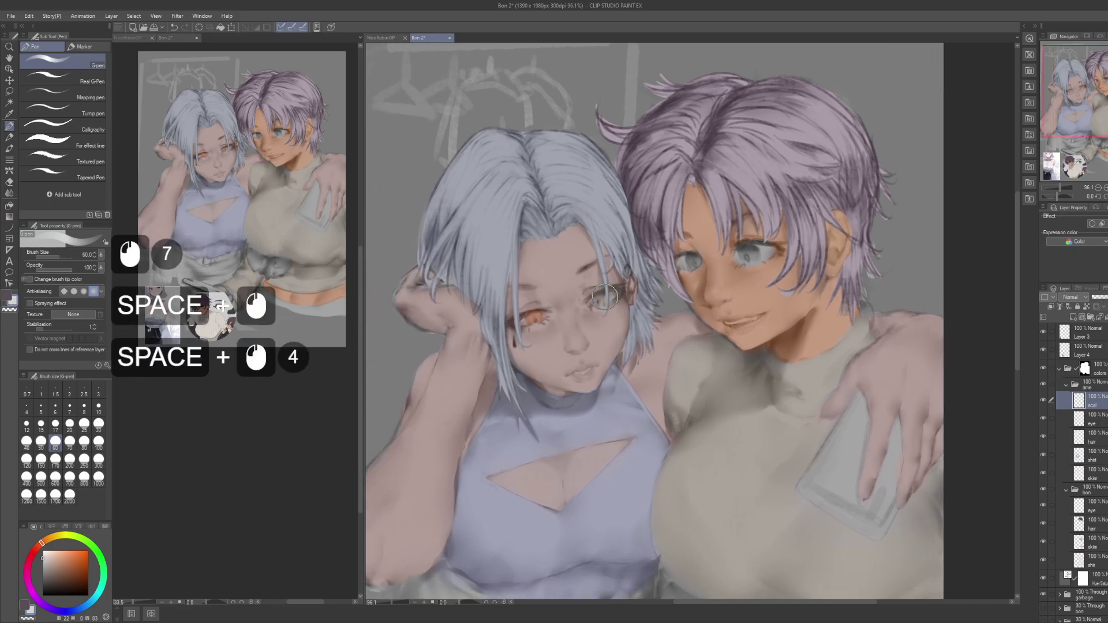
click(592, 303)
click(591, 303)
click(591, 304)
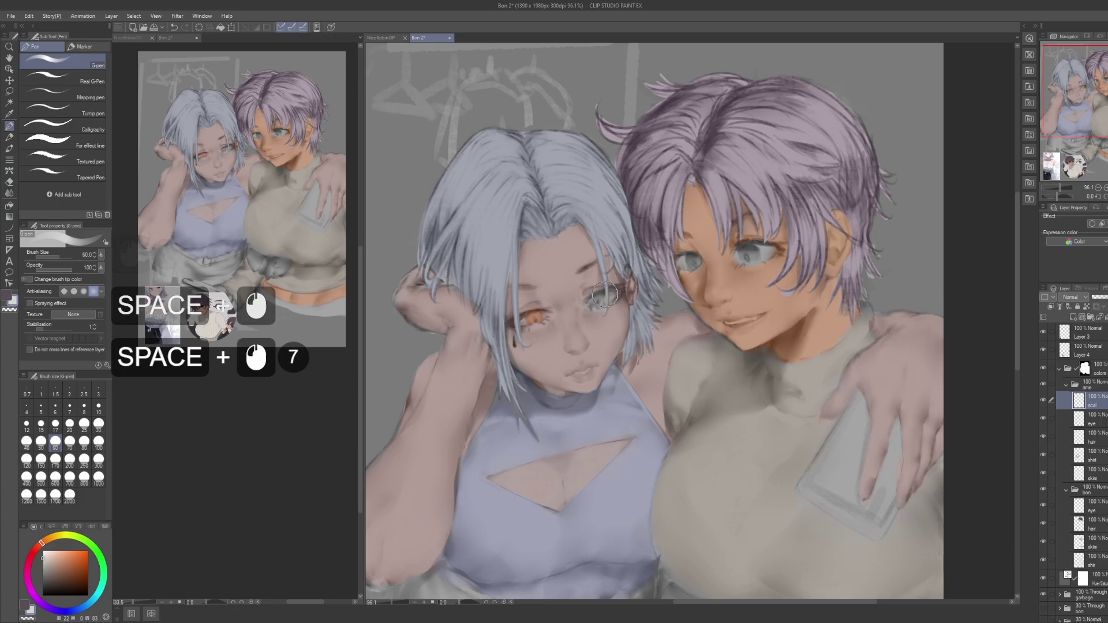
Step: Clean up the excess grey beside the left figure's eye and paint the other eye with the same grey on the scal layer
key(c)
click(588, 320)
click(588, 320)
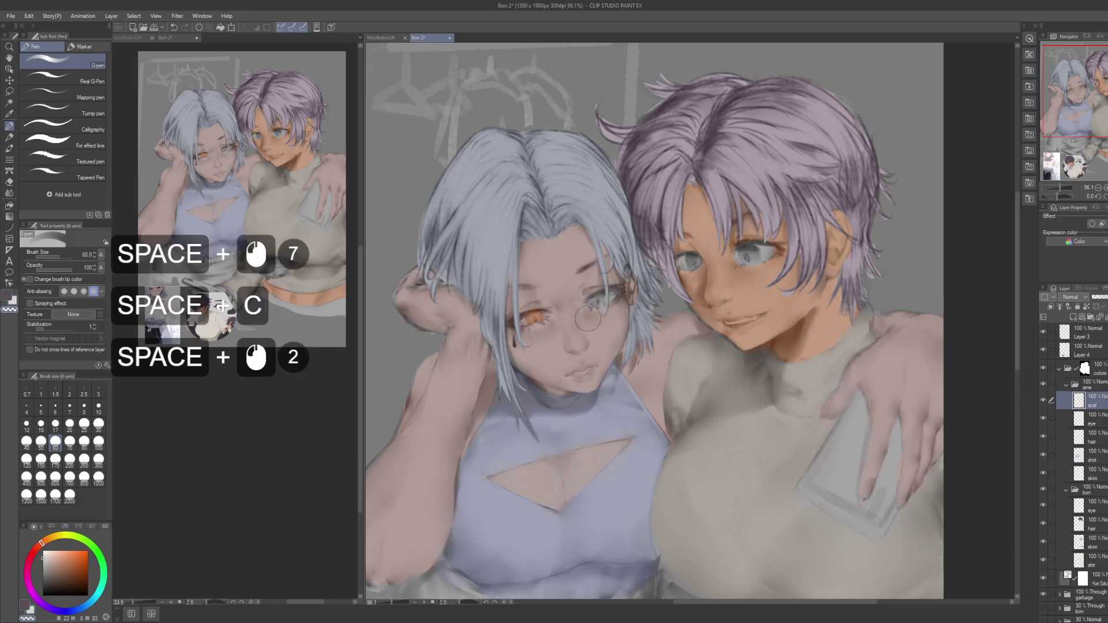
key(c)
click(531, 321)
double_click(525, 322)
click(534, 323)
key(c)
click(541, 338)
drag(519, 338, 430, 338)
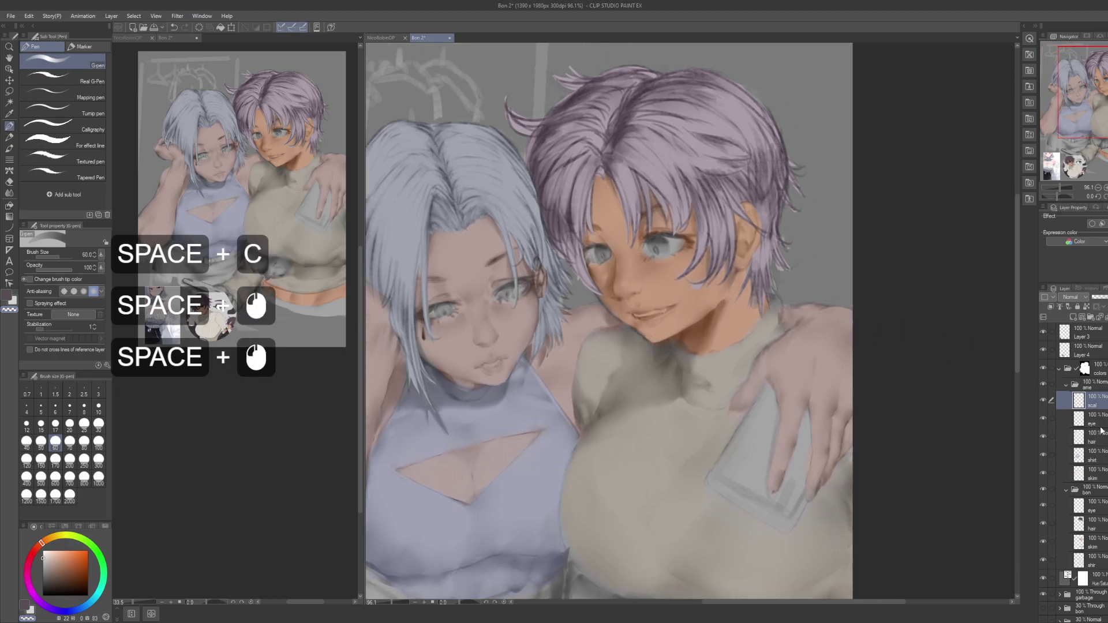
Step: Move the scal layer below the left figure's eye layer and place the right figure's eye layer between these two
drag(1105, 408, 1103, 494)
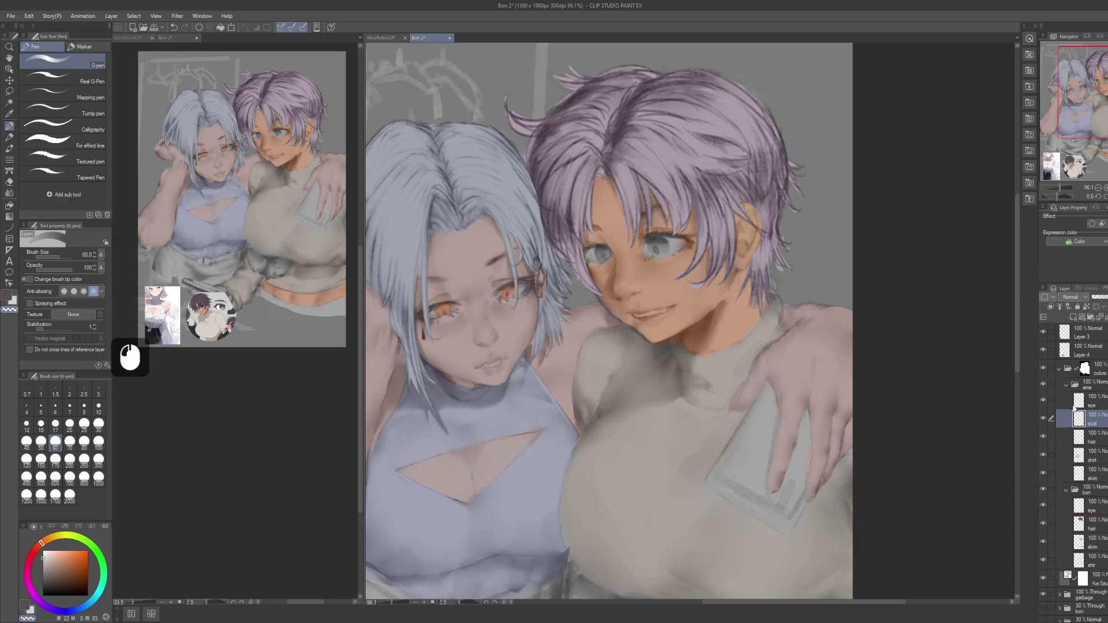
drag(845, 453, 859, 420)
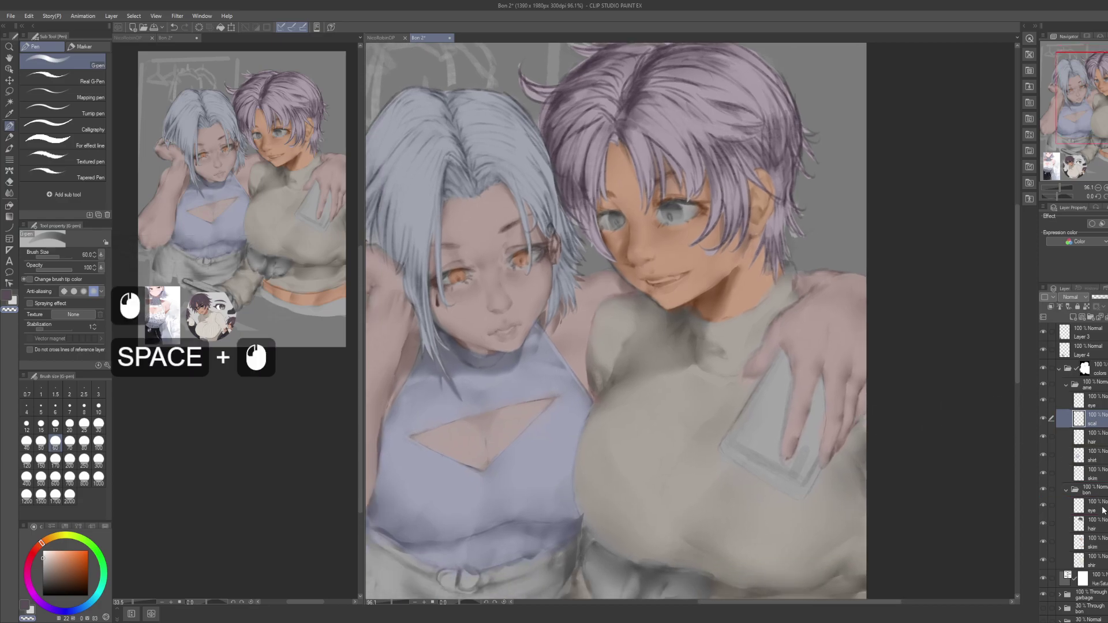
drag(1105, 512, 1103, 411)
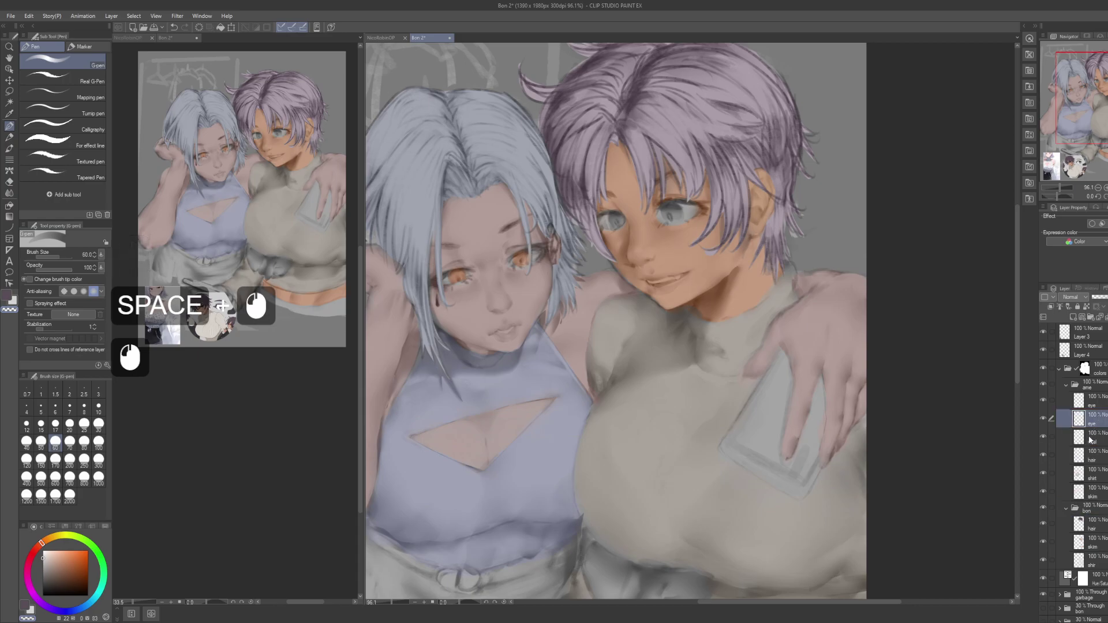
drag(852, 407, 843, 403)
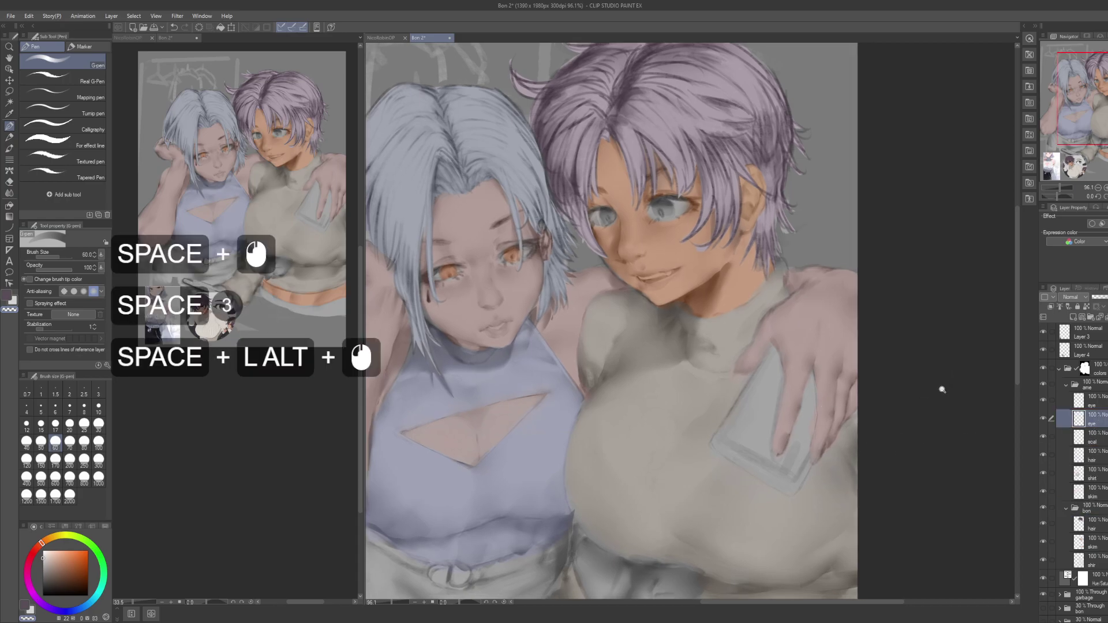
drag(943, 390, 954, 400)
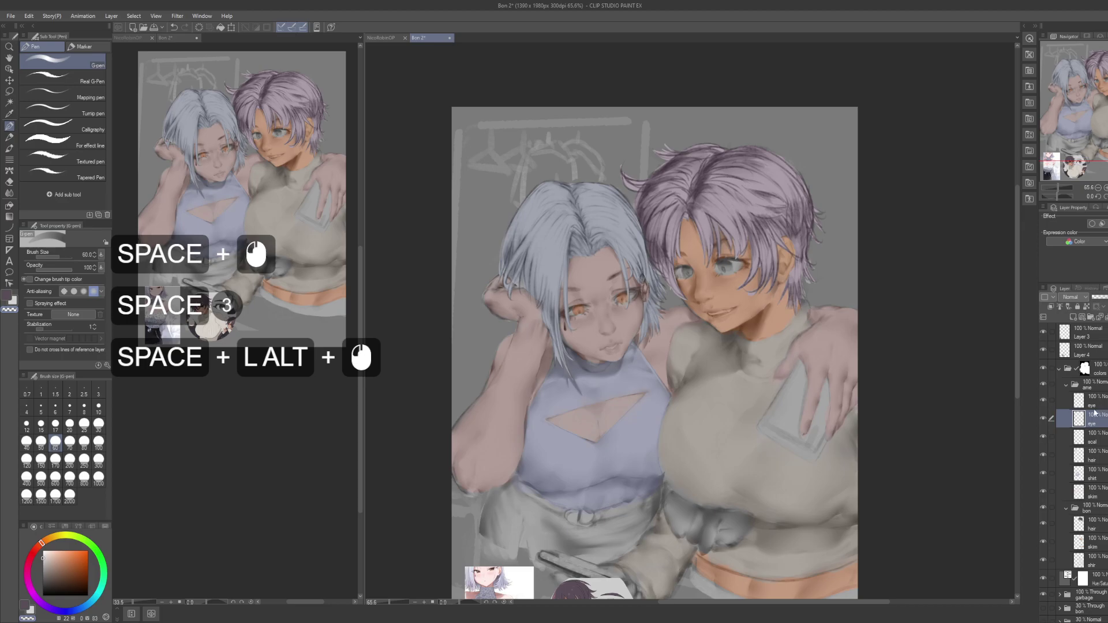
Step: Toggle the visibility of the right figure's eye layer and the scal layer to compare the eye colours, leaving scal hidden
click(1043, 420)
click(1044, 419)
click(1044, 436)
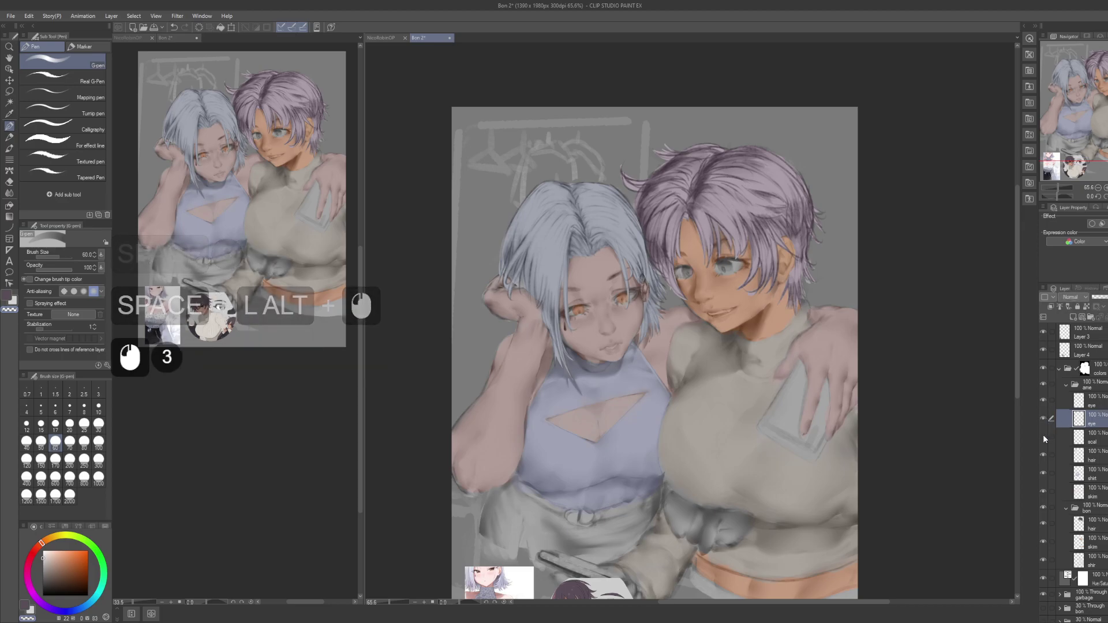
click(1042, 416)
click(1042, 416)
click(1042, 417)
Step: Choose a light pink with hue 344, saturation 26 and value 100, and reduce the G-pen's brush size to 15
key(space)
drag(728, 468, 749, 326)
drag(742, 167, 716, 367)
key(m)
key(p)
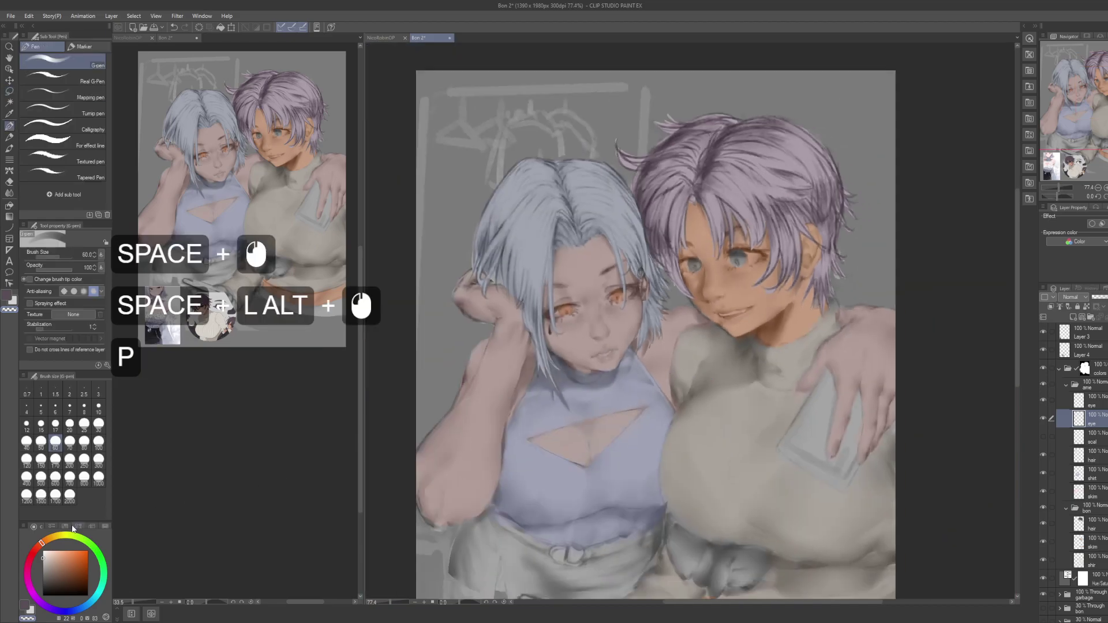
click(28, 564)
drag(69, 557, 54, 551)
drag(715, 331, 606, 398)
drag(606, 398, 676, 325)
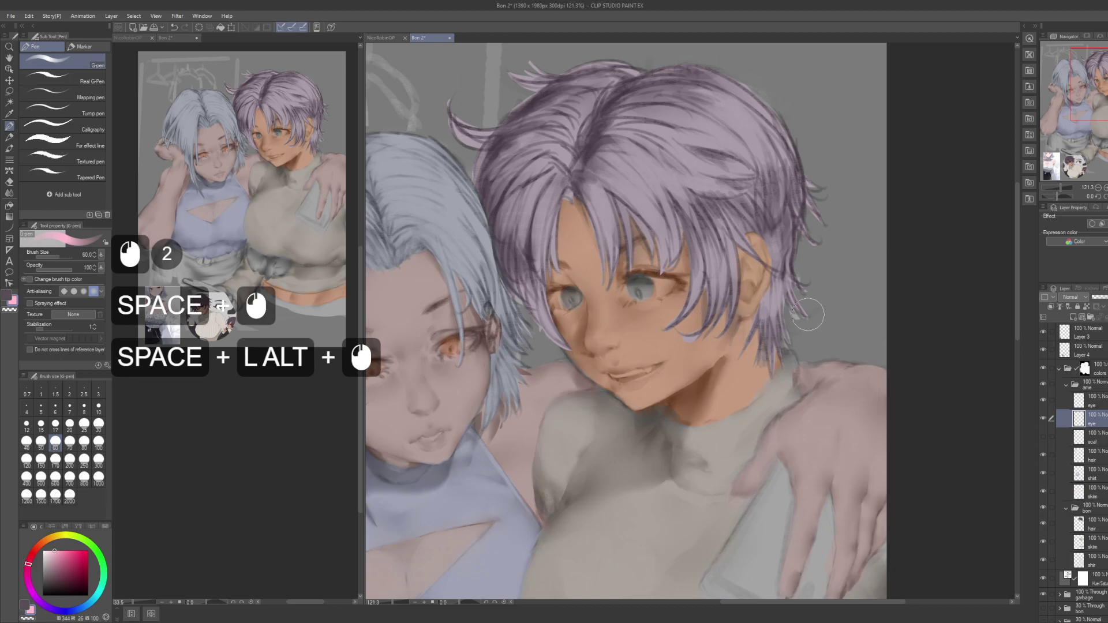
key(bracketleft)
key(bracketleft)
key(bracketleft)
key(bracketleft)
key(bracketleft)
key(bracketleft)
key(bracketleft)
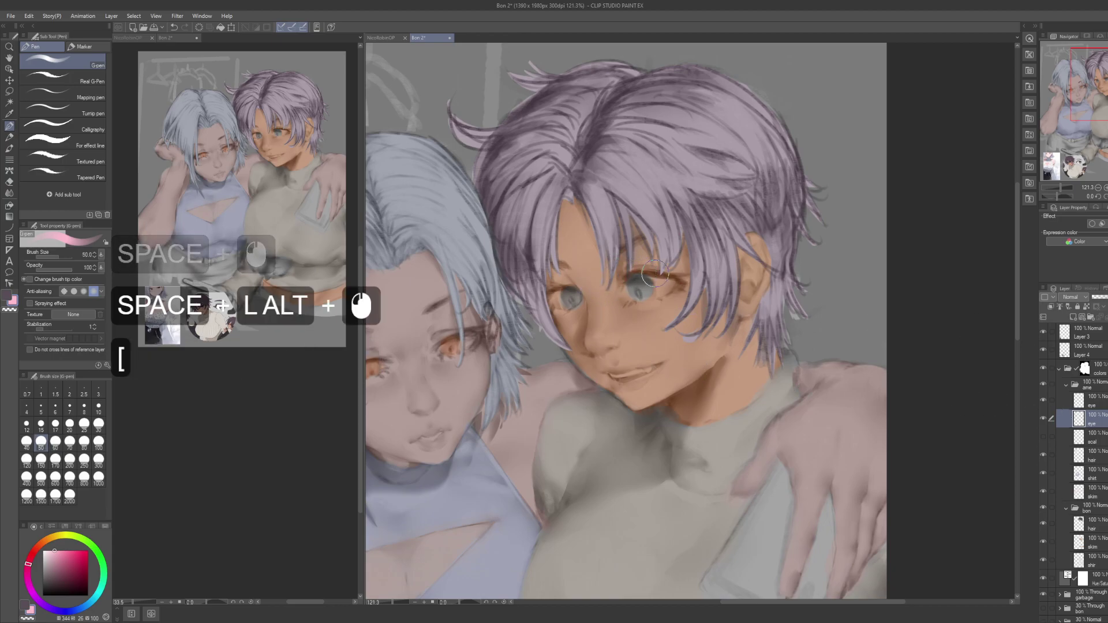
Step: Paint pink over the upper part of both of the right figure's irises on that figure's eye layer, redoing unsatisfactory strokes
click(644, 283)
click(633, 285)
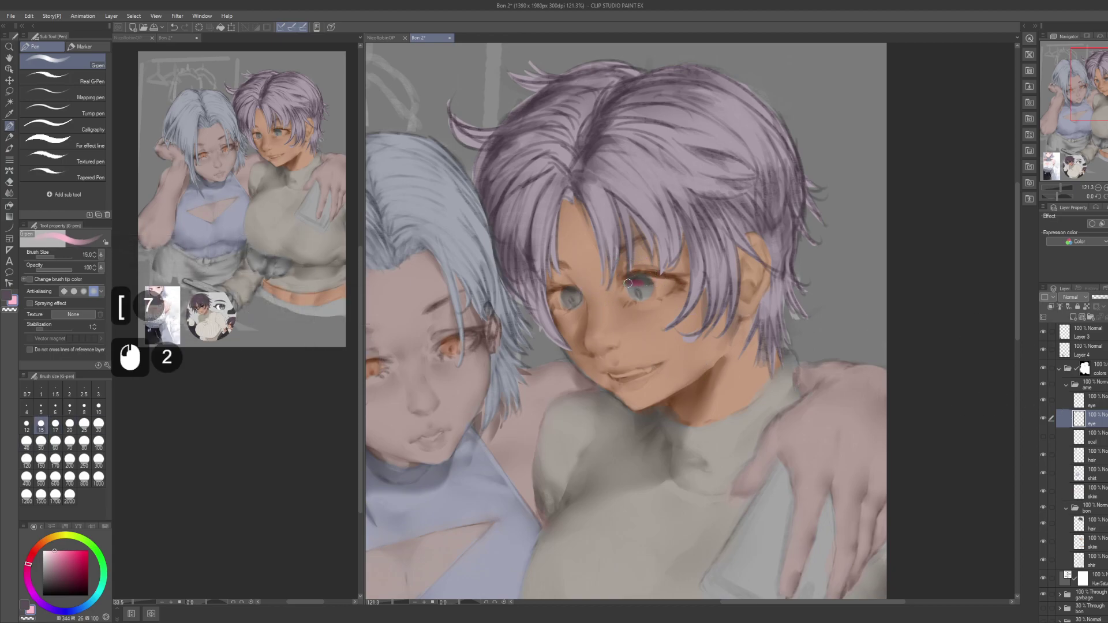
key(ctrl+z)
key(ctrl+z)
click(643, 283)
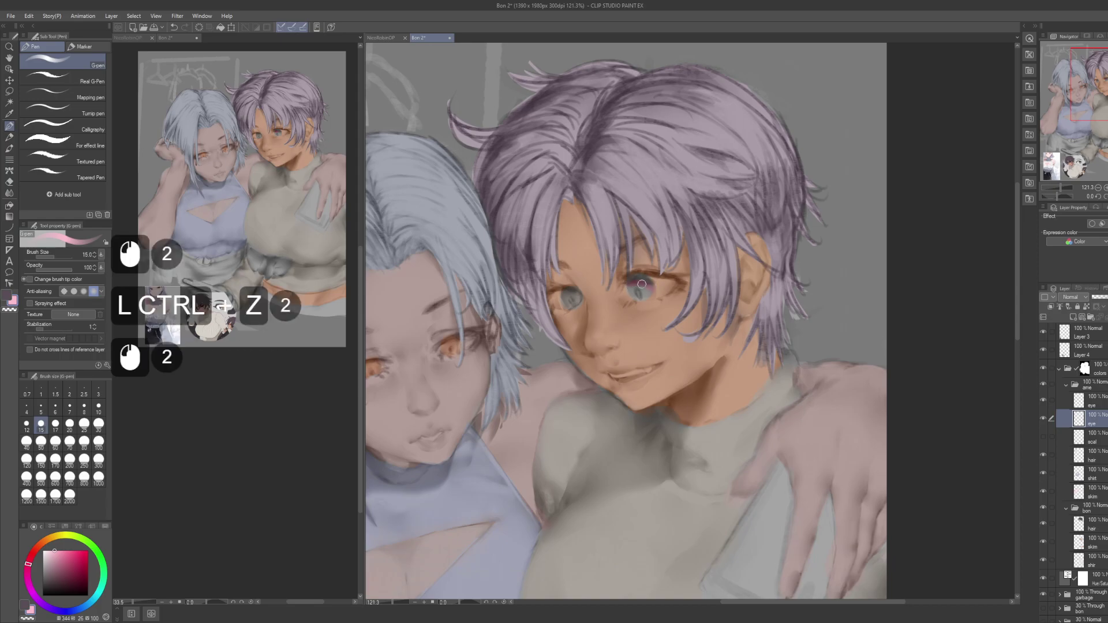
key(ctrl+z)
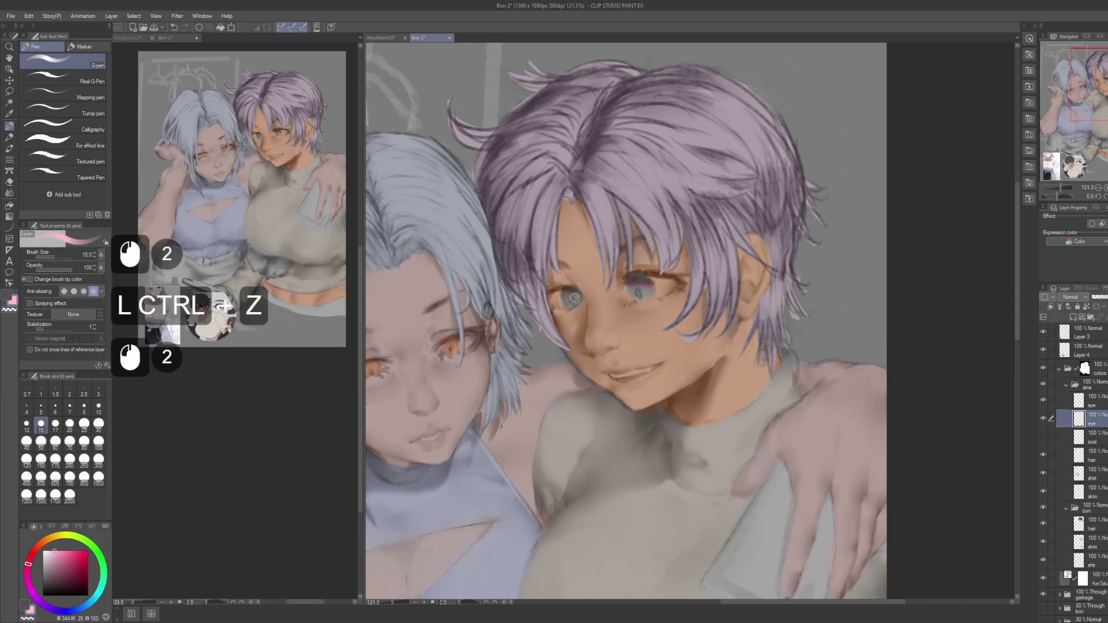
click(572, 292)
click(574, 292)
click(577, 293)
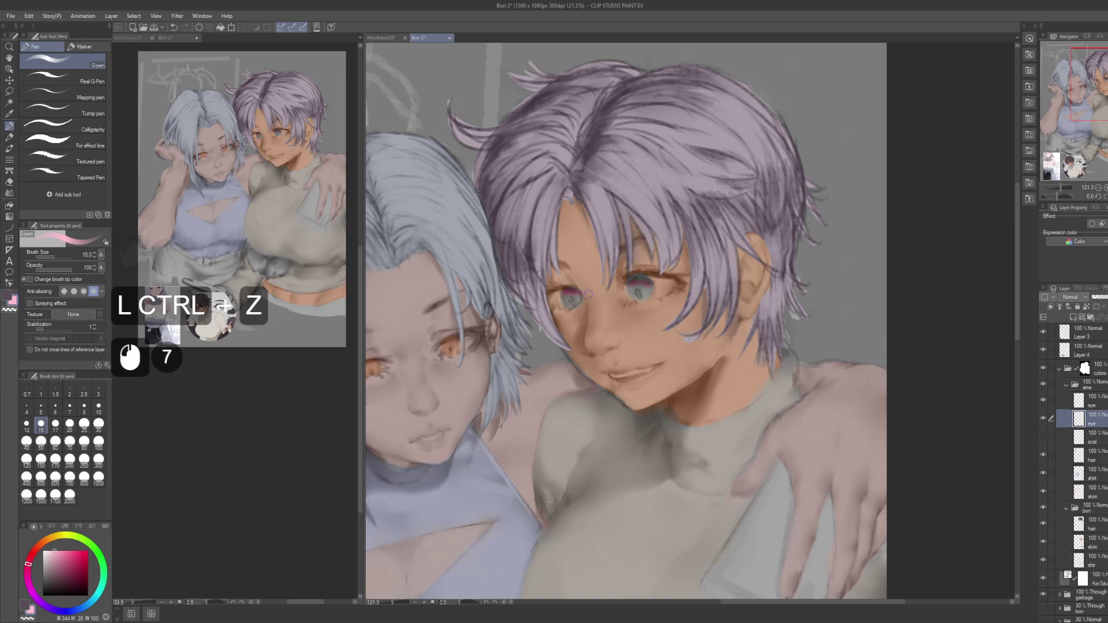
Step: Soften the pink in both of the right figure's irises using the Blur tool at brush size 20
key(j)
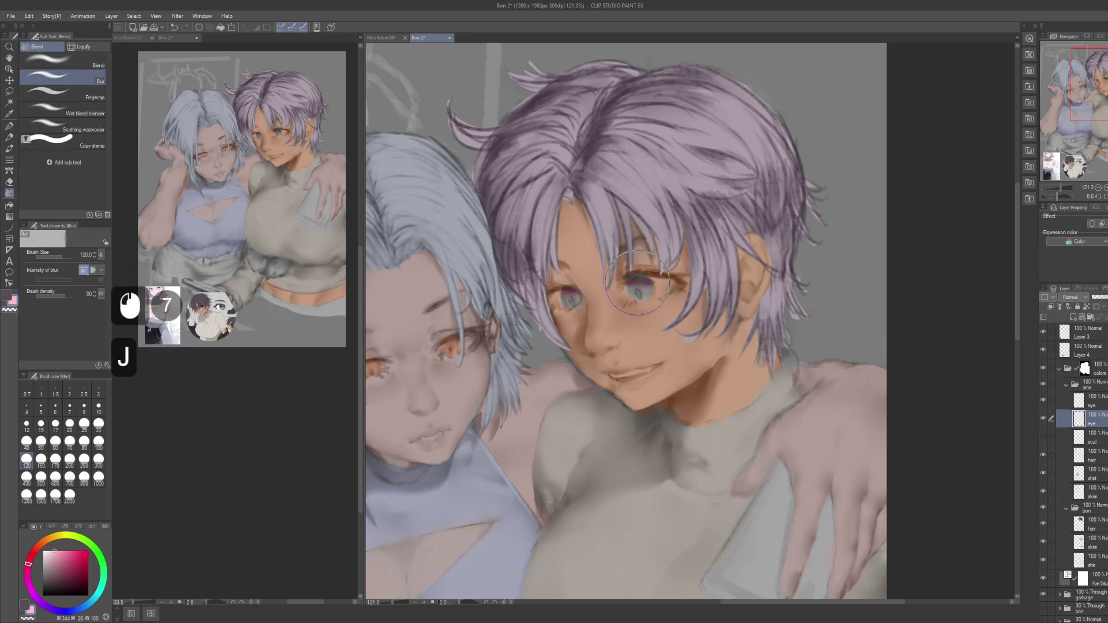
key(bracketleft)
key(bracketleft)
key(bracketleft)
key(bracketleft)
key(bracketleft)
key(bracketleft)
key(bracketleft)
key(bracketleft)
key(bracketleft)
drag(639, 287, 569, 294)
drag(834, 343, 782, 299)
Step: Show the scal layer again and save the painting
click(1049, 438)
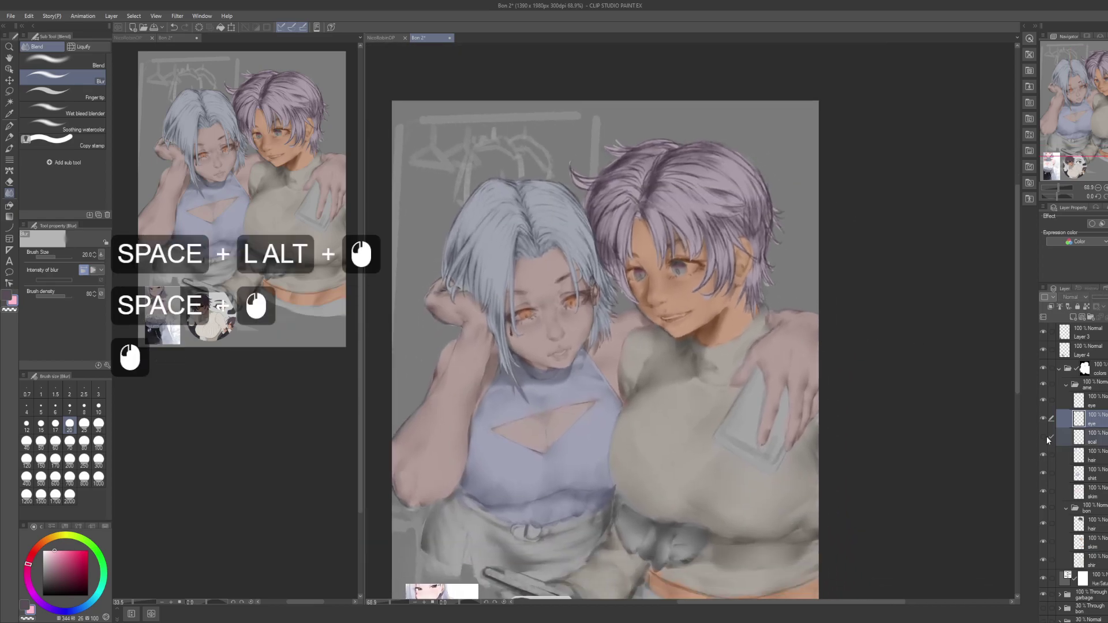
click(1043, 436)
drag(775, 427, 753, 343)
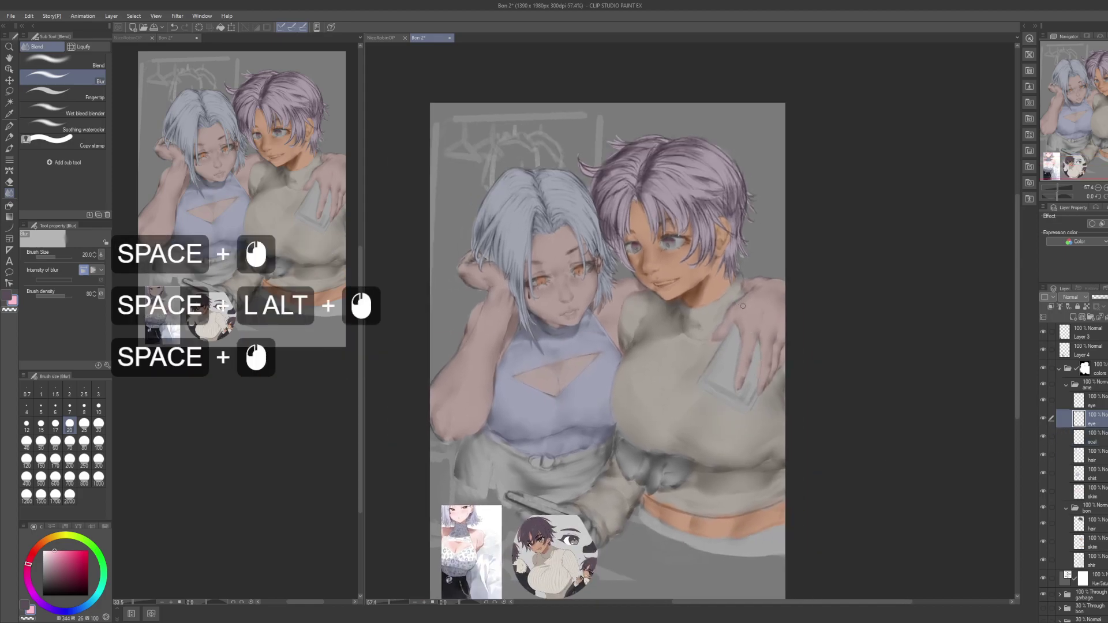
key(ctrl+s)
key(ctrl+s)
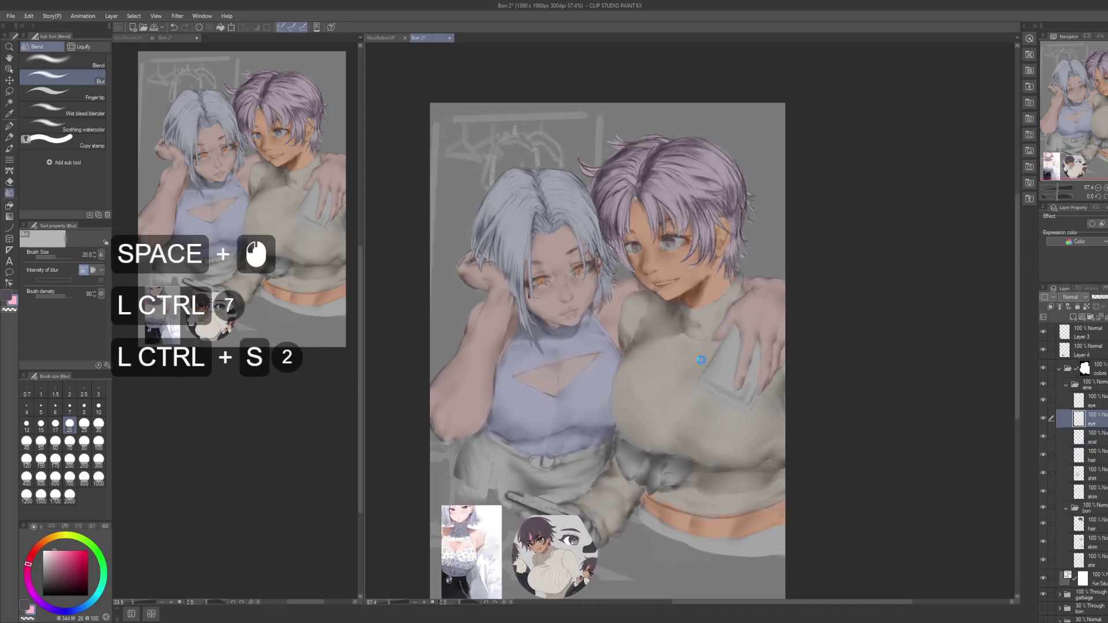
drag(647, 371, 658, 392)
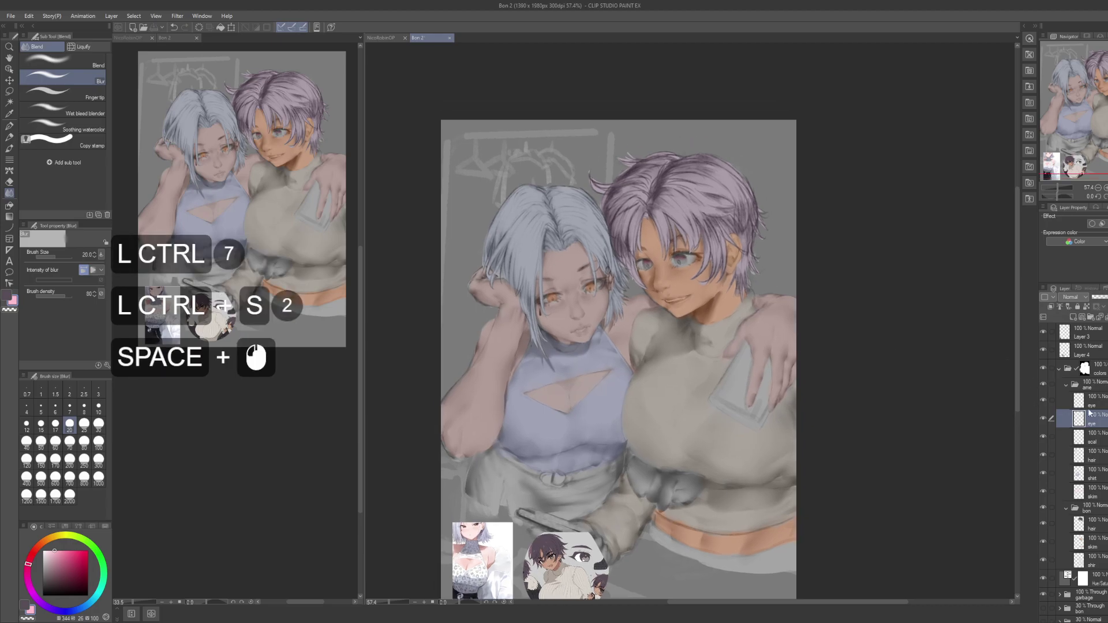
Step: Lower the saturation of the left figure's orange irises on their eye layer with a hue and saturation adjustment, and save the painting
click(1086, 404)
key(ctrl+u)
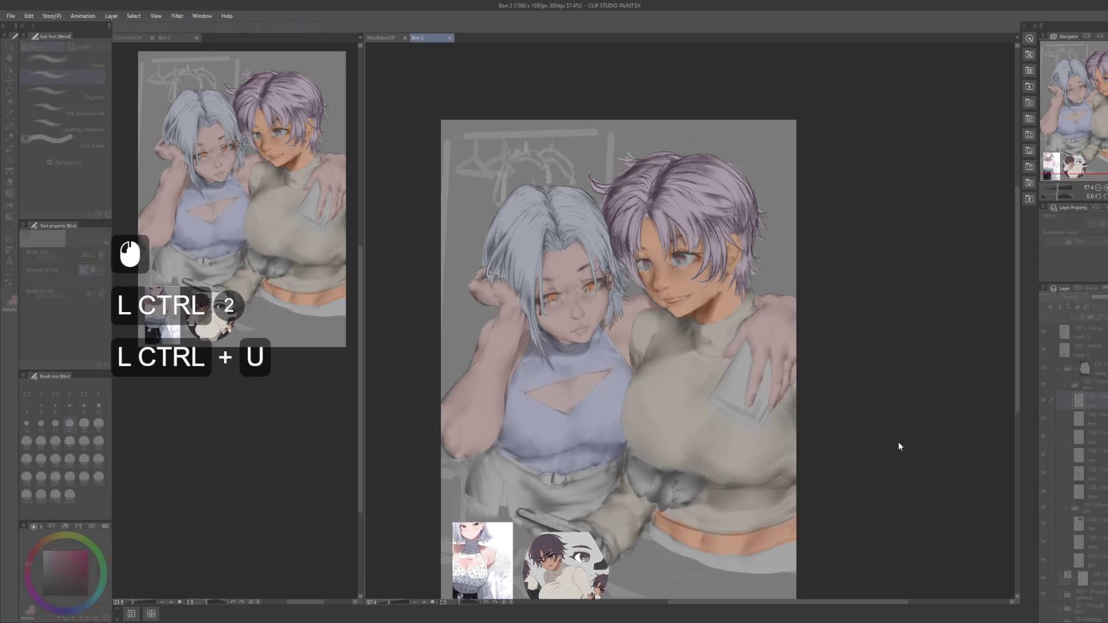
click(886, 439)
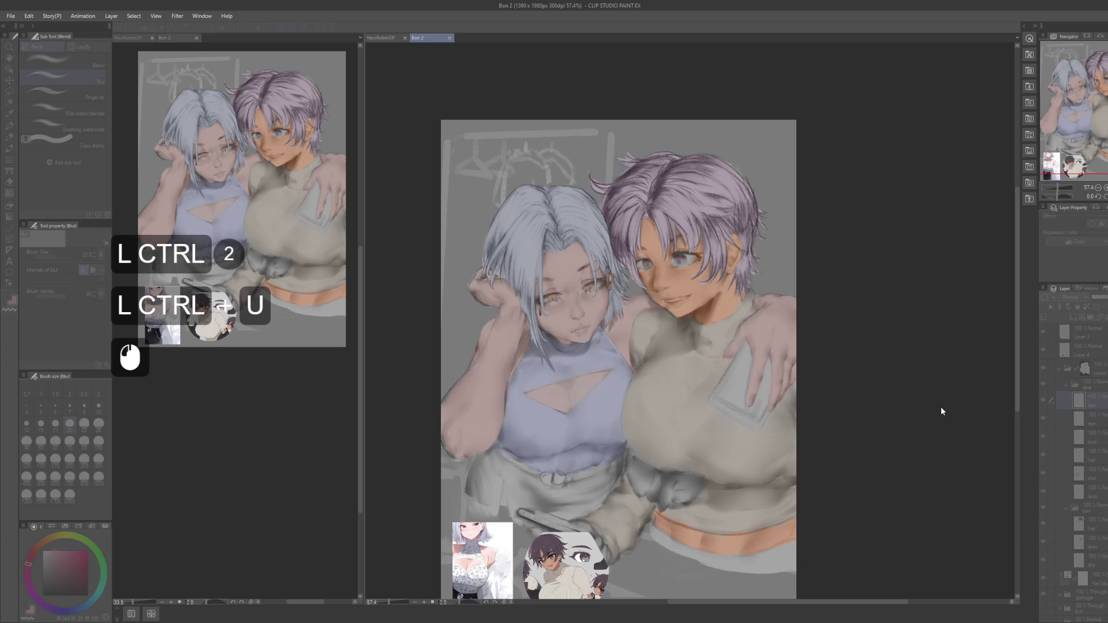
click(933, 435)
click(902, 435)
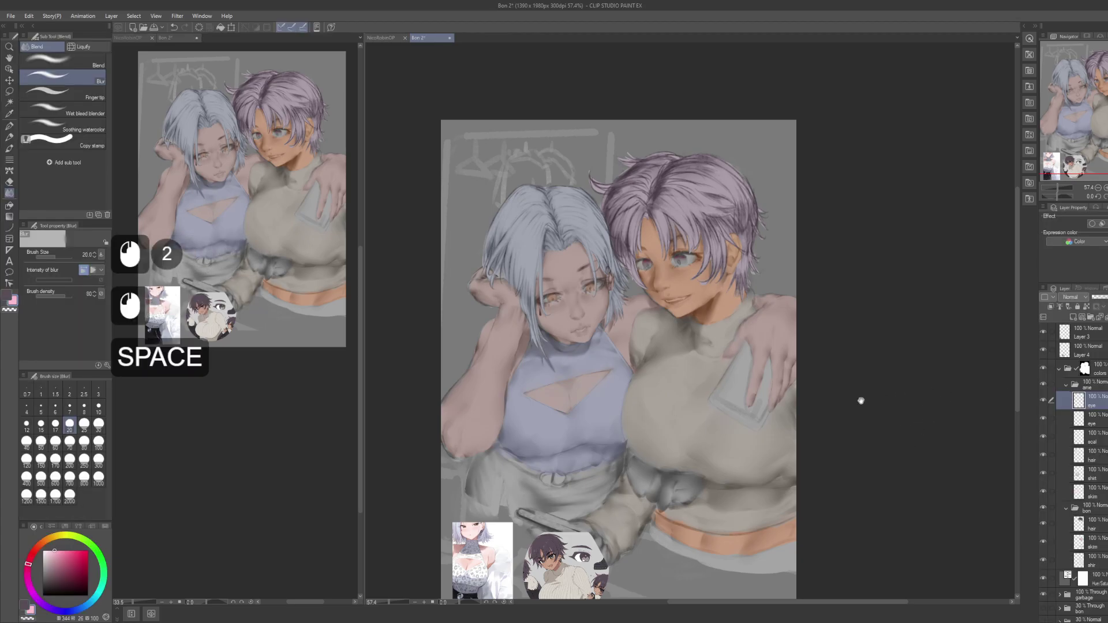
drag(841, 362, 864, 289)
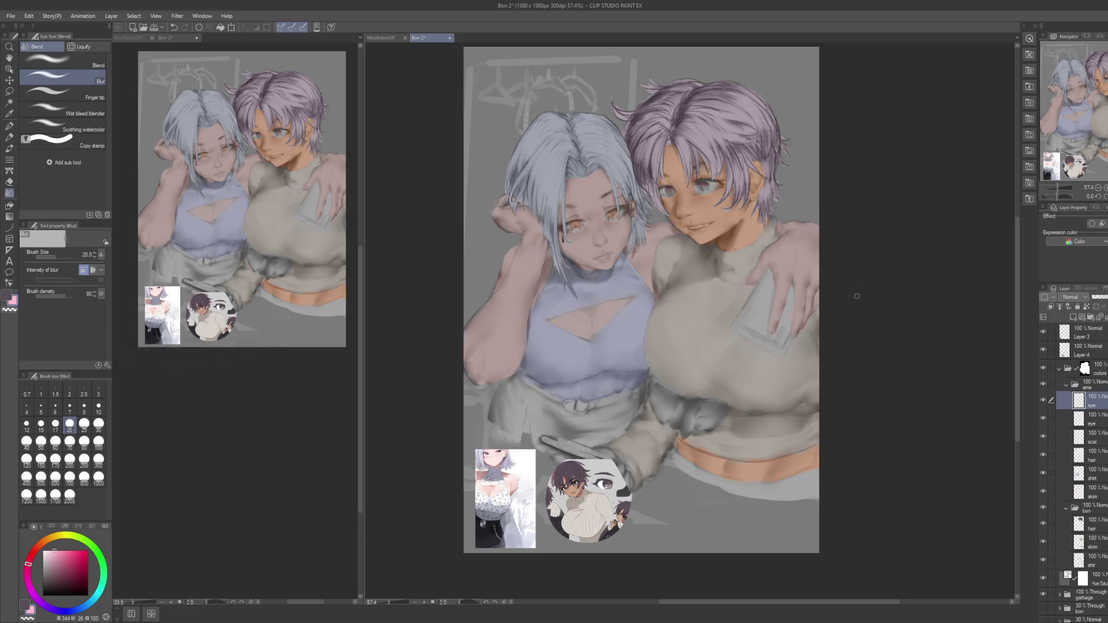
drag(838, 355, 837, 385)
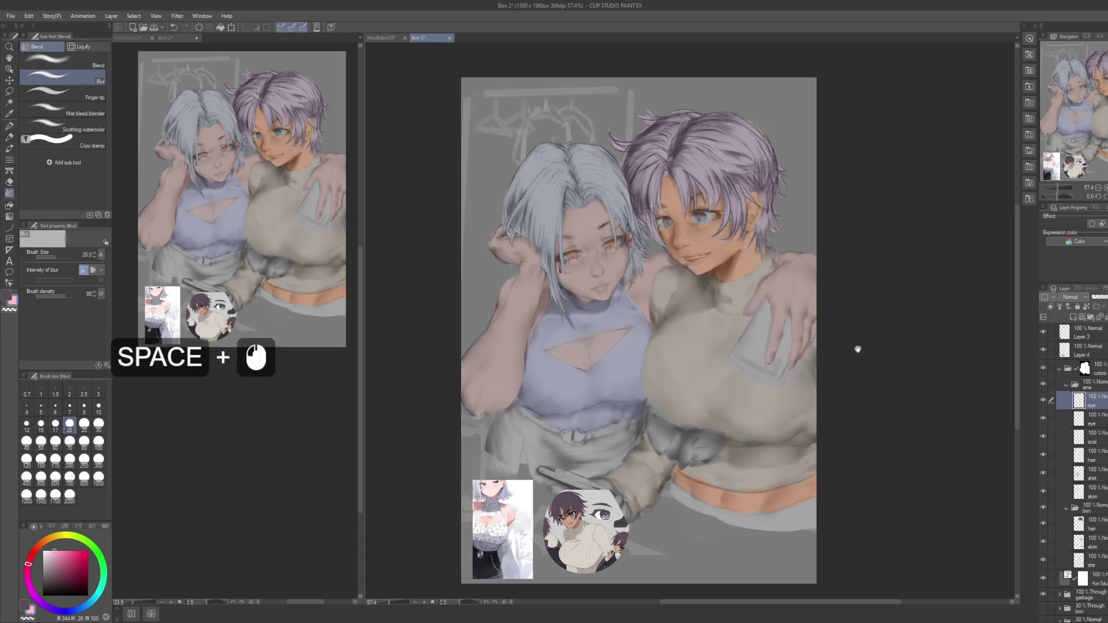
key(ctrl+s)
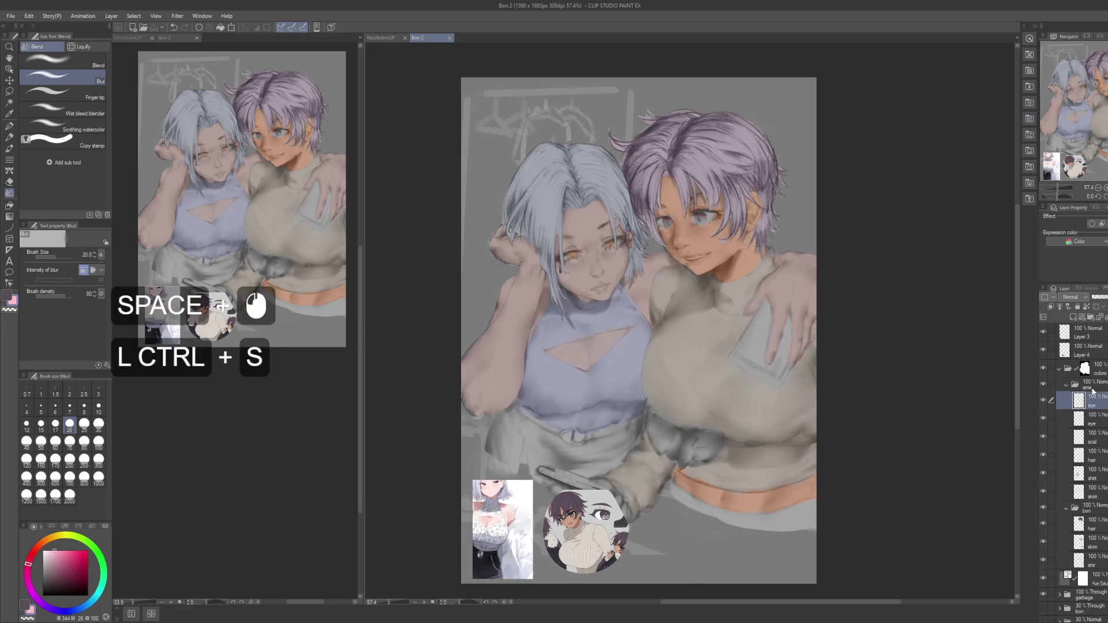
Step: Collapse the colors folder and check Layer 4 by toggling its visibility
click(1073, 390)
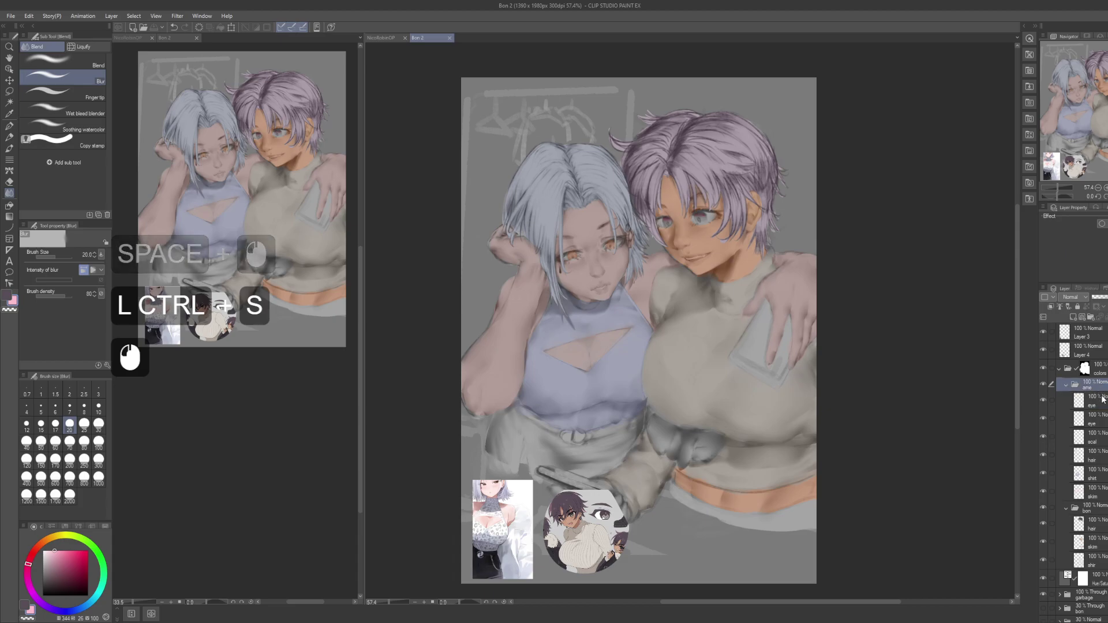
click(1060, 368)
click(1067, 370)
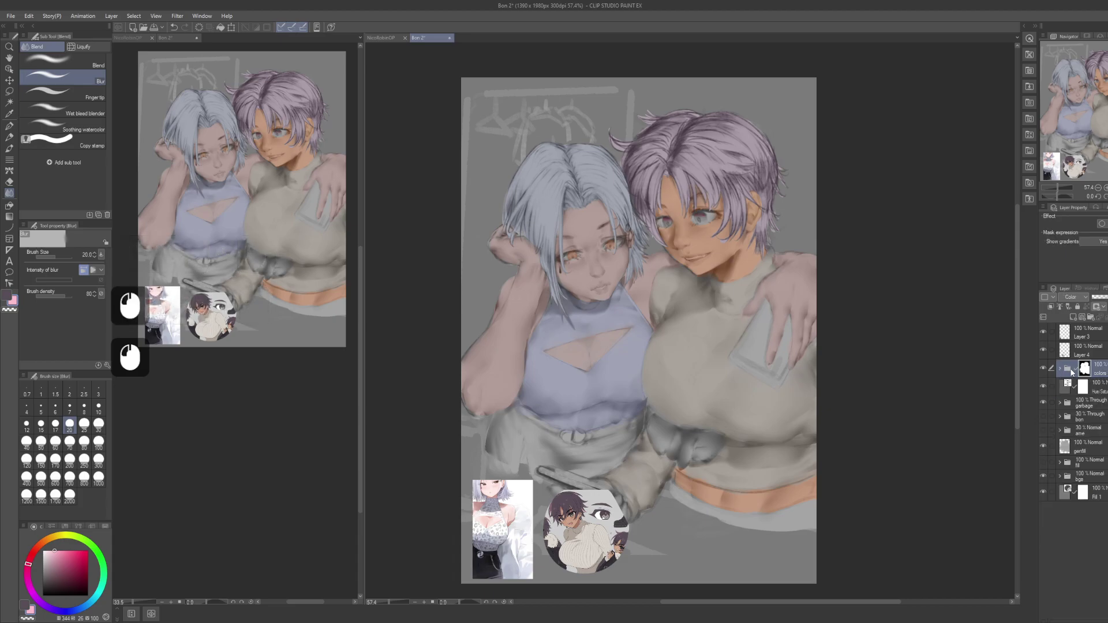
click(1044, 348)
click(1045, 349)
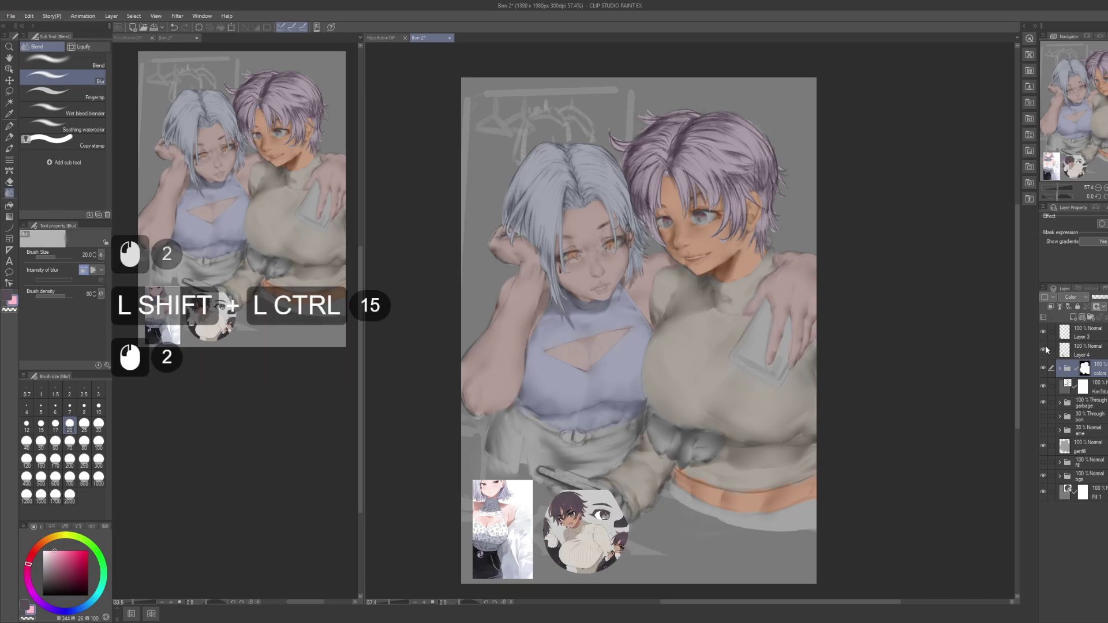
click(1098, 339)
click(1103, 352)
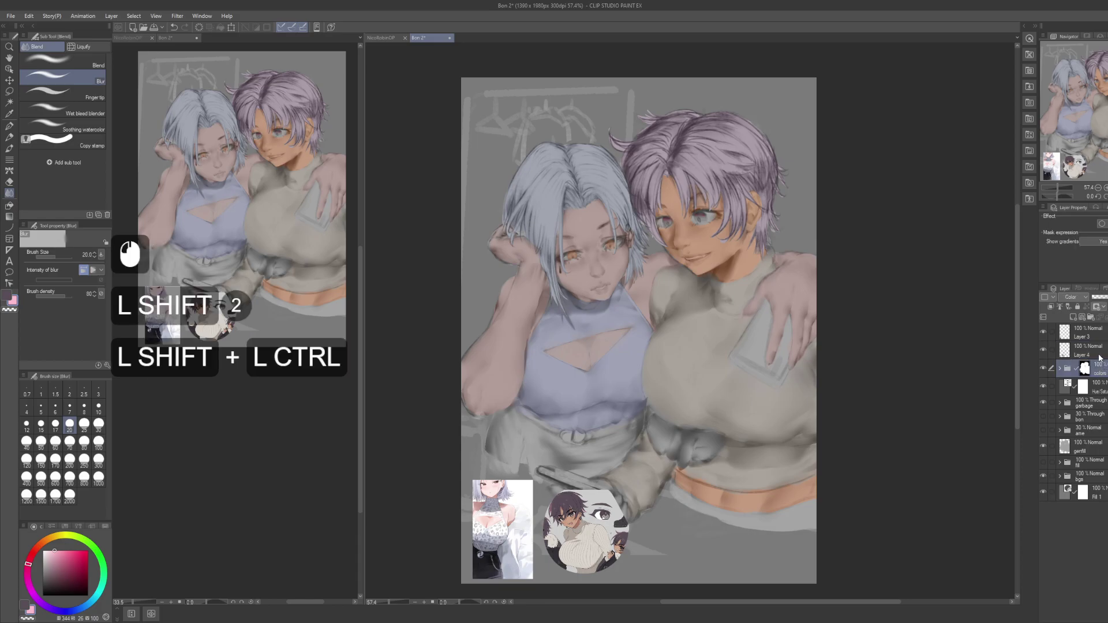
key(ctrl+shift+n)
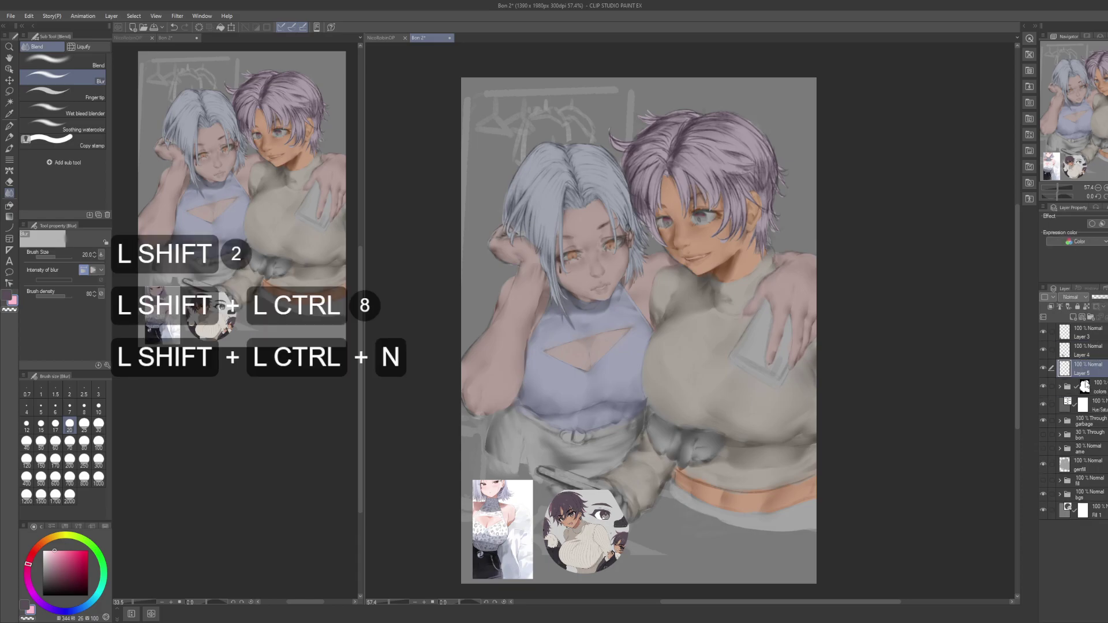
click(1105, 317)
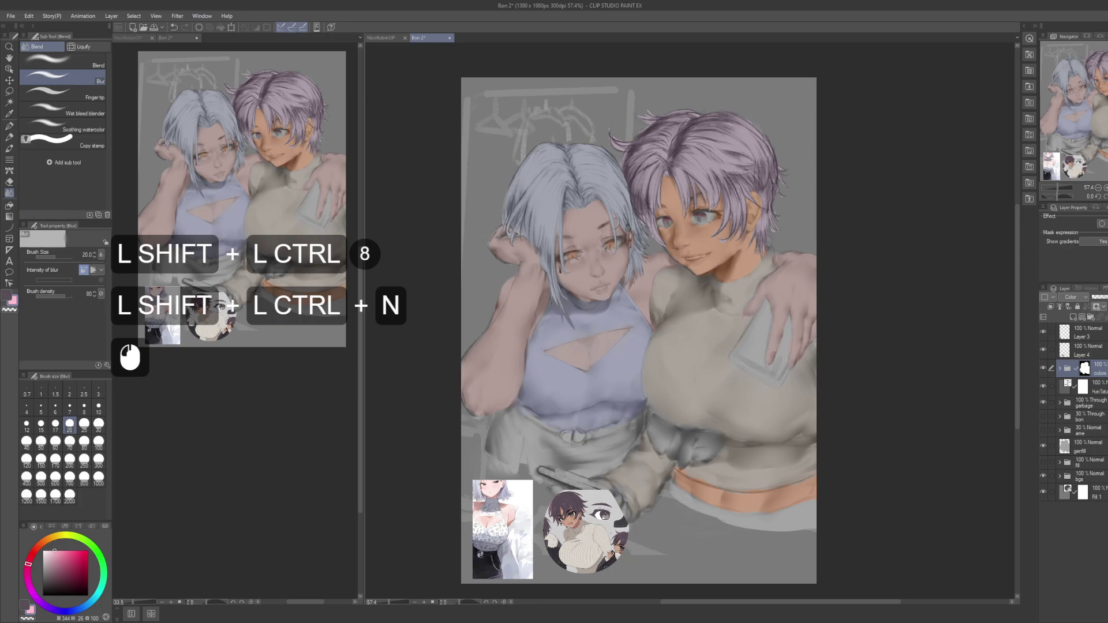
Step: Try to brighten the whole painting strongly with a tone curve correction layer above the colors folder
right_click(1103, 399)
click(1103, 399)
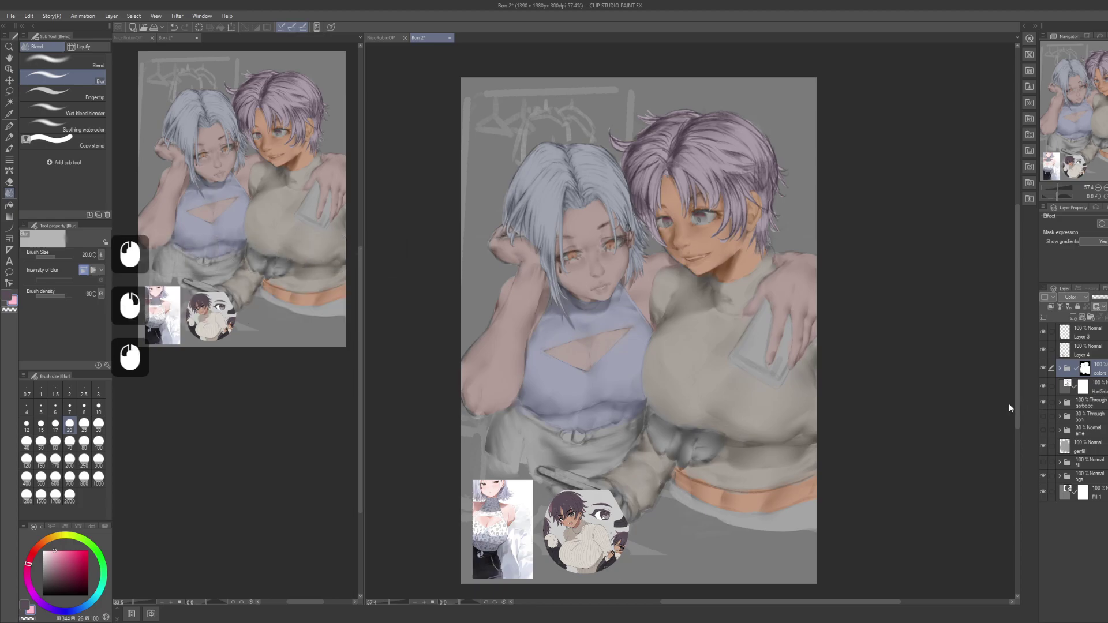
click(998, 451)
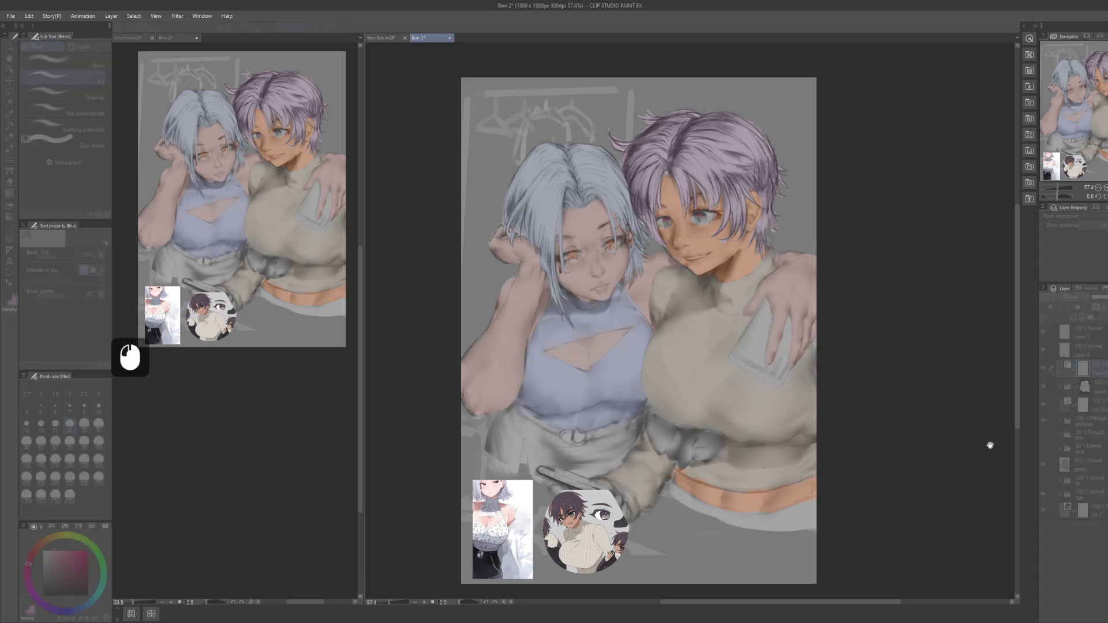
drag(922, 205, 871, 180)
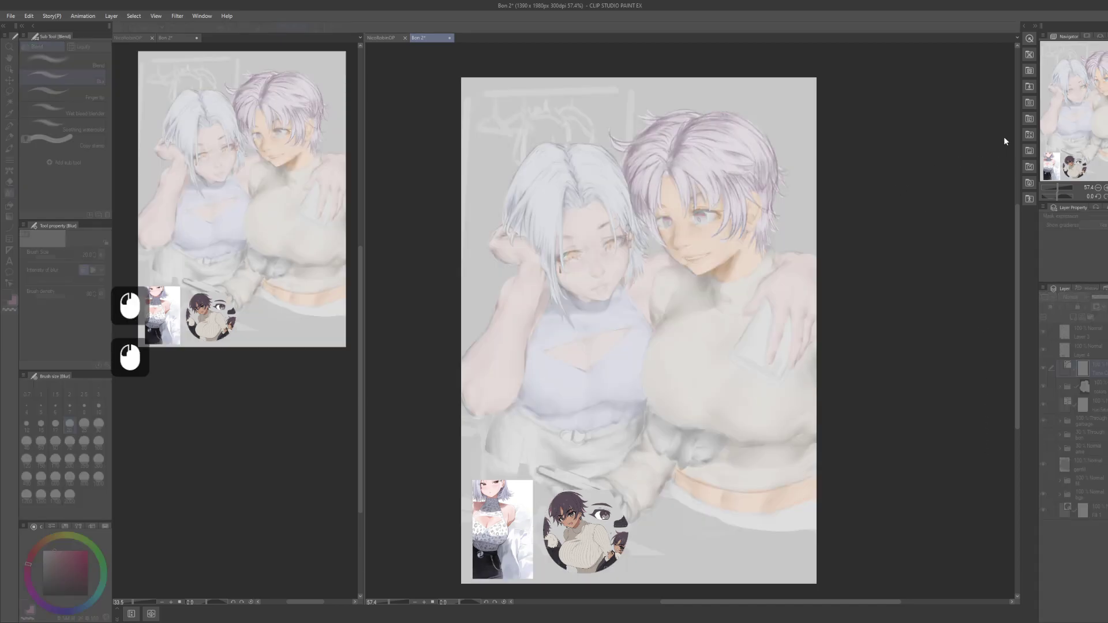
click(1003, 139)
Step: Load the left figure's hair layer as a selection and delete the tone curve correction layer covering the whole painting
click(1060, 388)
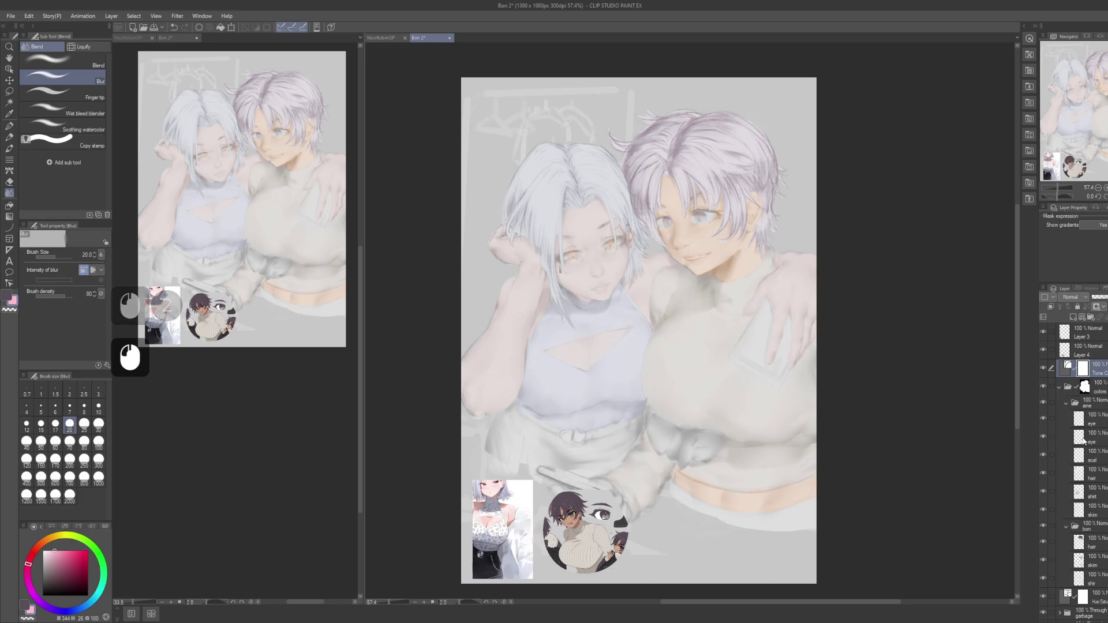
ctrl+click(1078, 474)
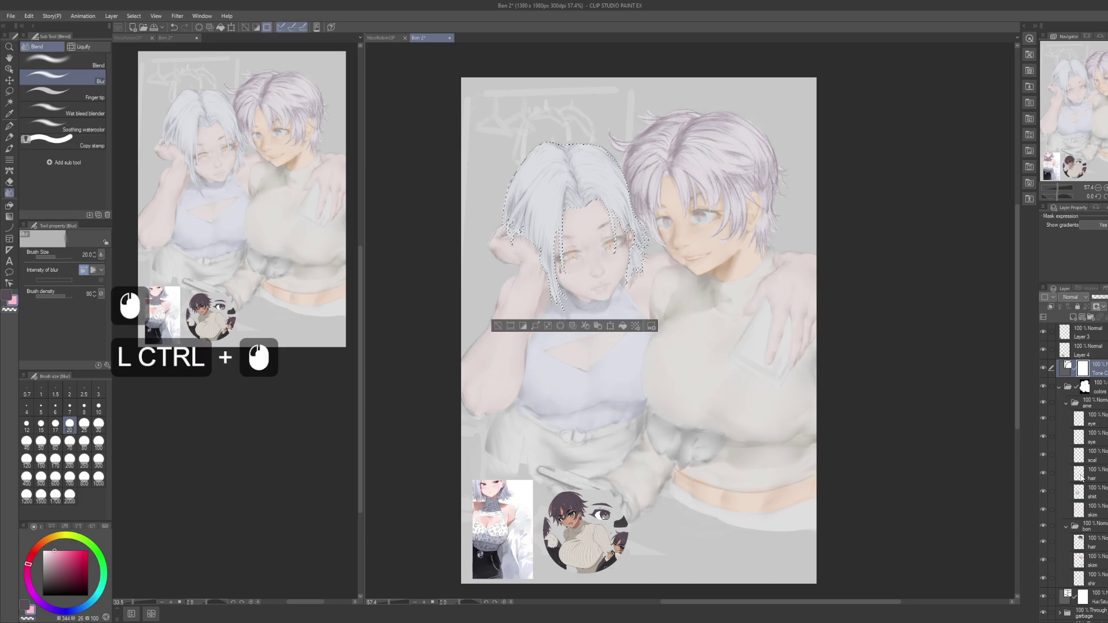
click(1097, 383)
click(1084, 385)
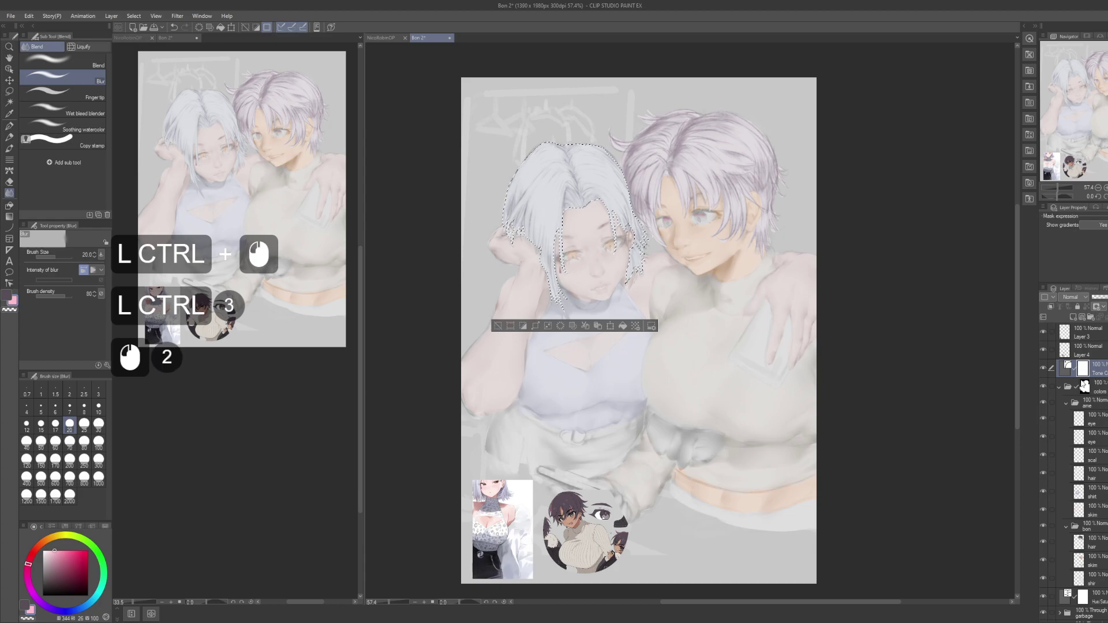
click(1085, 379)
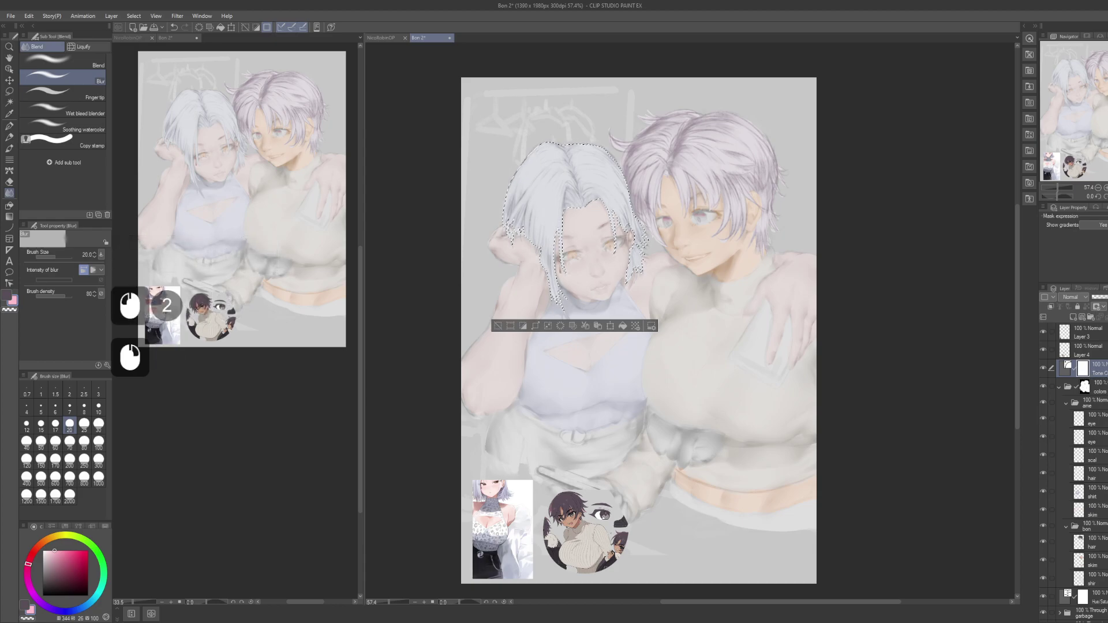
click(996, 390)
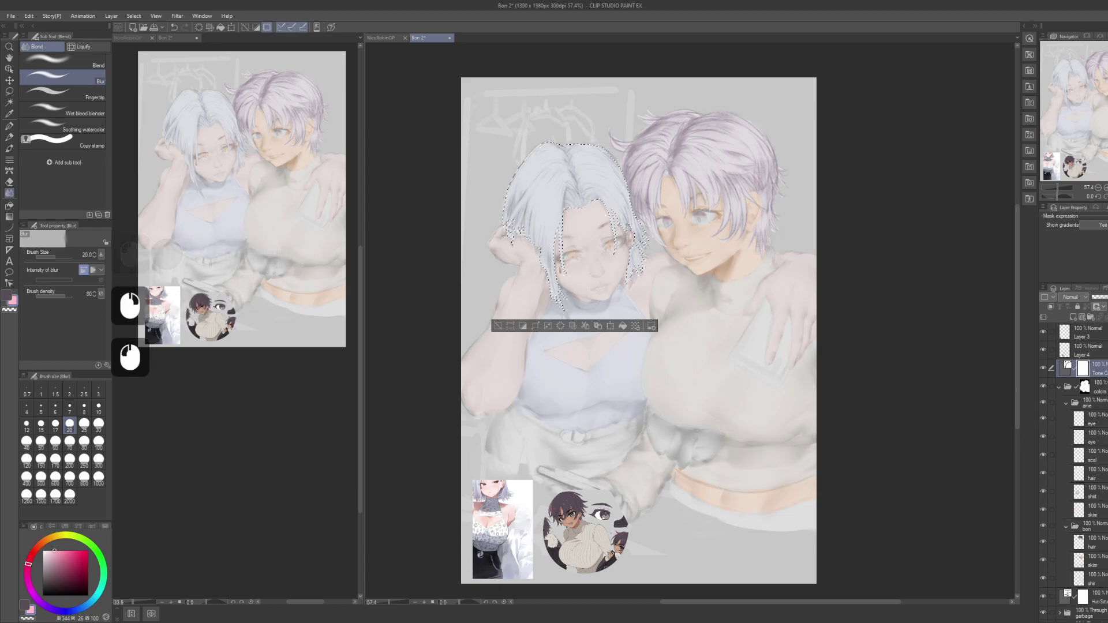
click(1065, 369)
click(1105, 317)
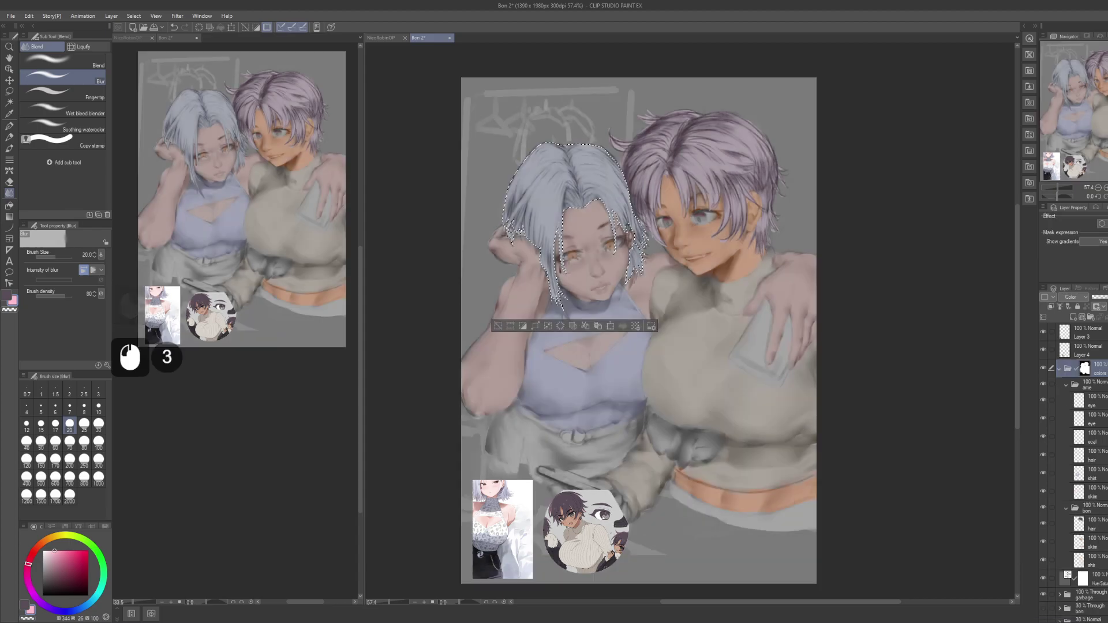
Step: Add a tone curve correction layer masked to the left figure's hair selection and brighten the hair to near white
click(1058, 370)
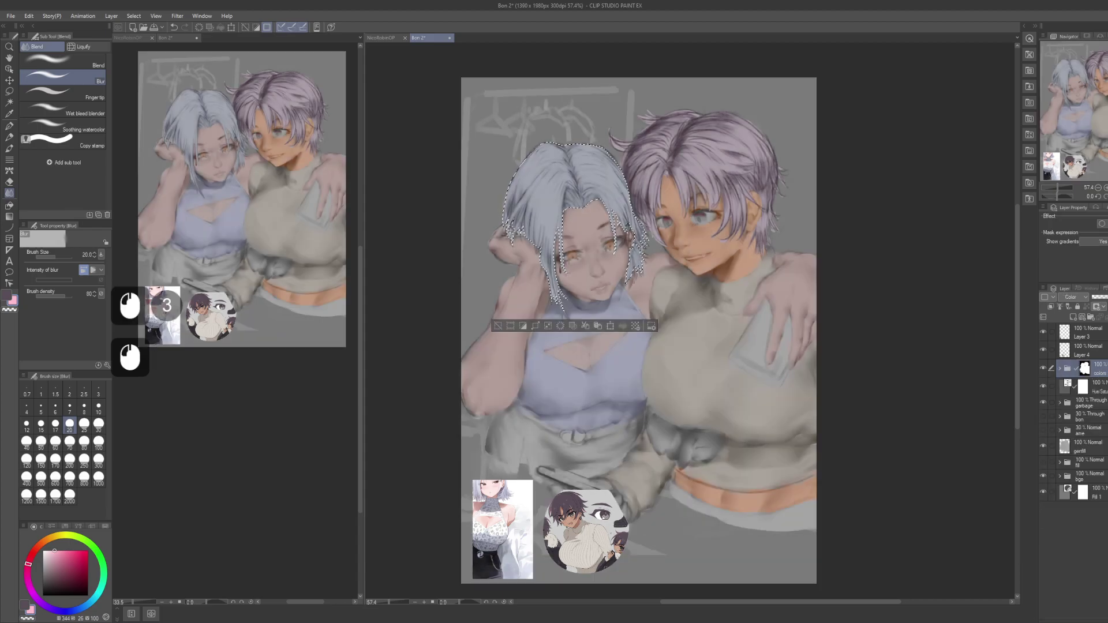
right_click(1087, 377)
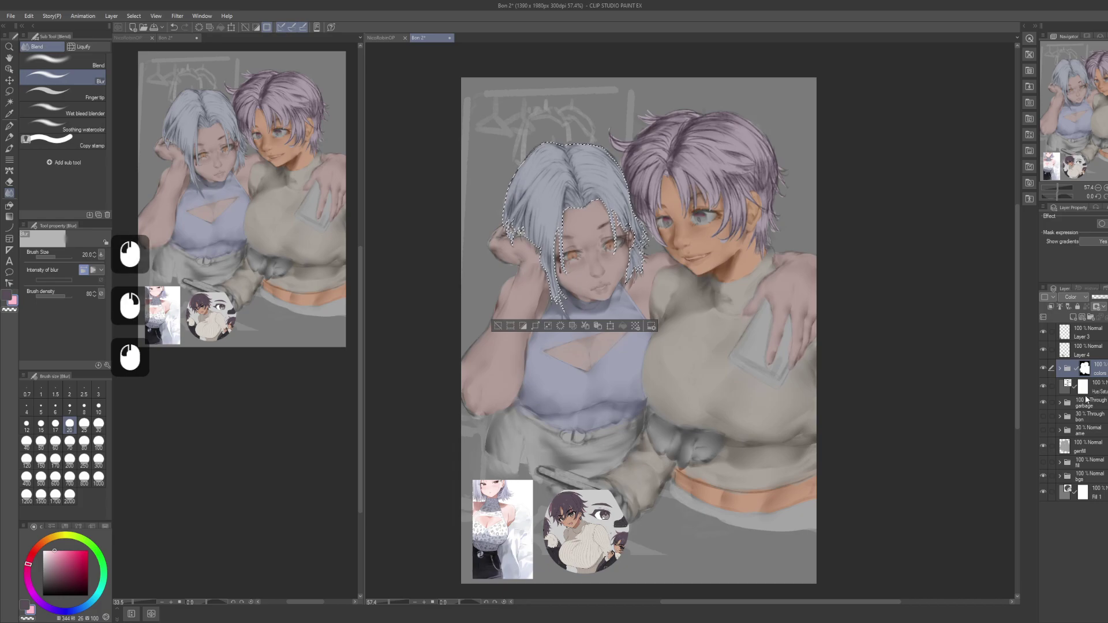
click(1002, 446)
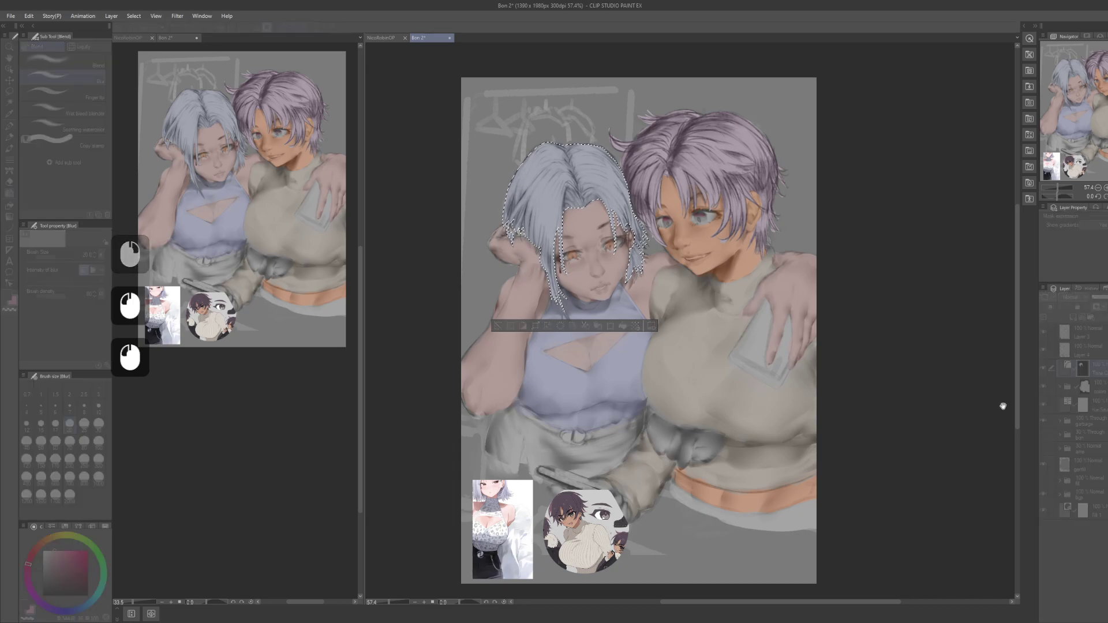
drag(907, 222, 921, 240)
click(888, 180)
drag(889, 180, 895, 185)
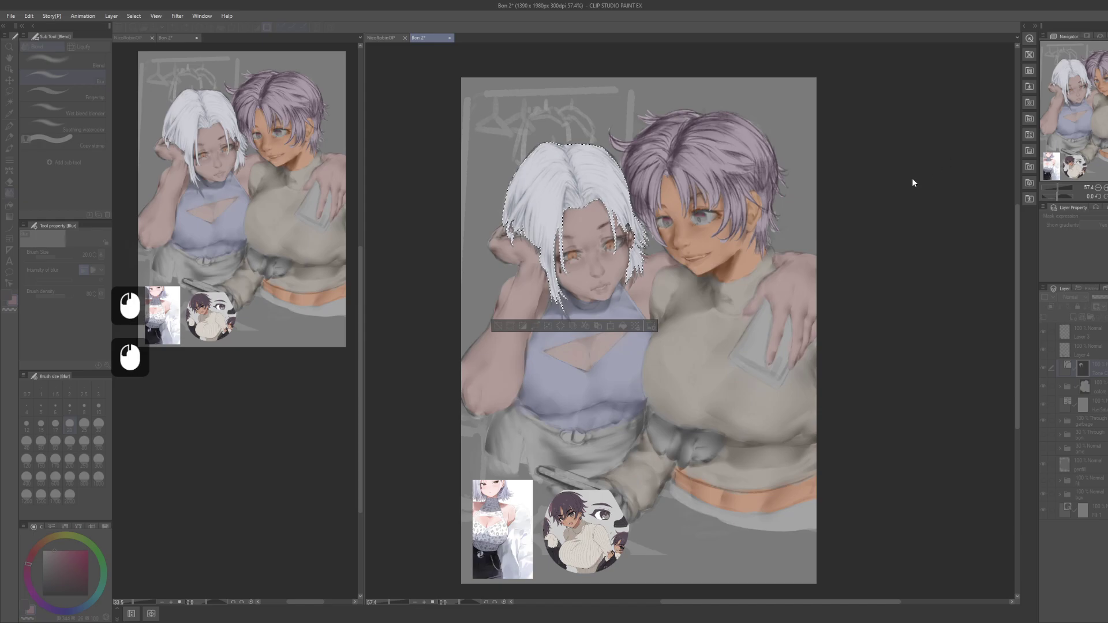
Step: Fine-tune the tone curve on the left figure's hair for a bright white with visible strand shading, and apply it
click(886, 248)
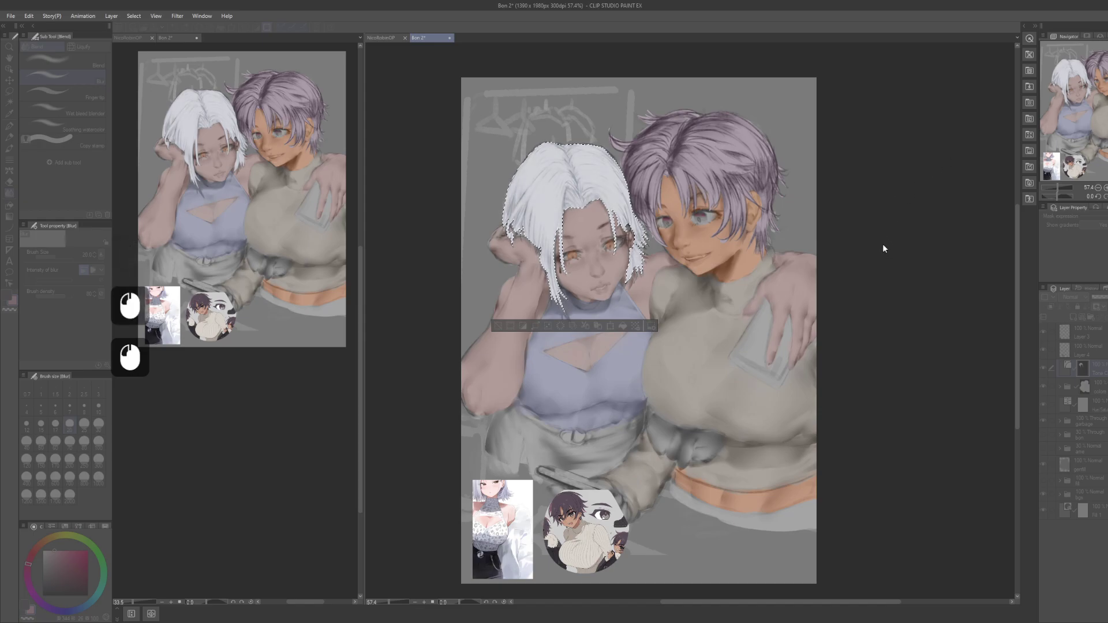
click(882, 247)
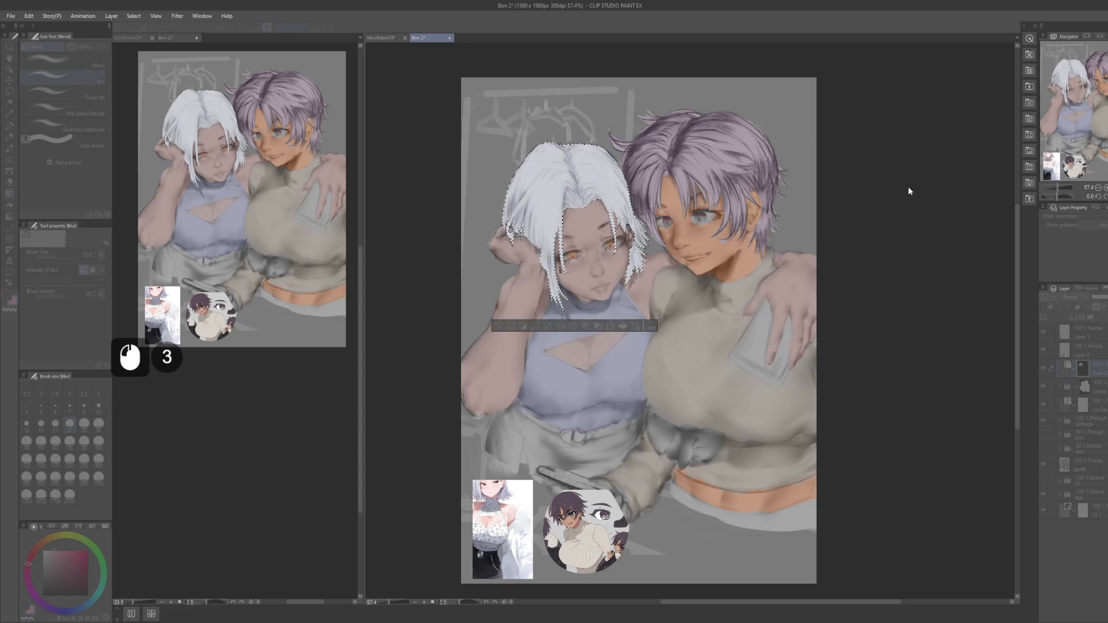
drag(903, 182, 929, 153)
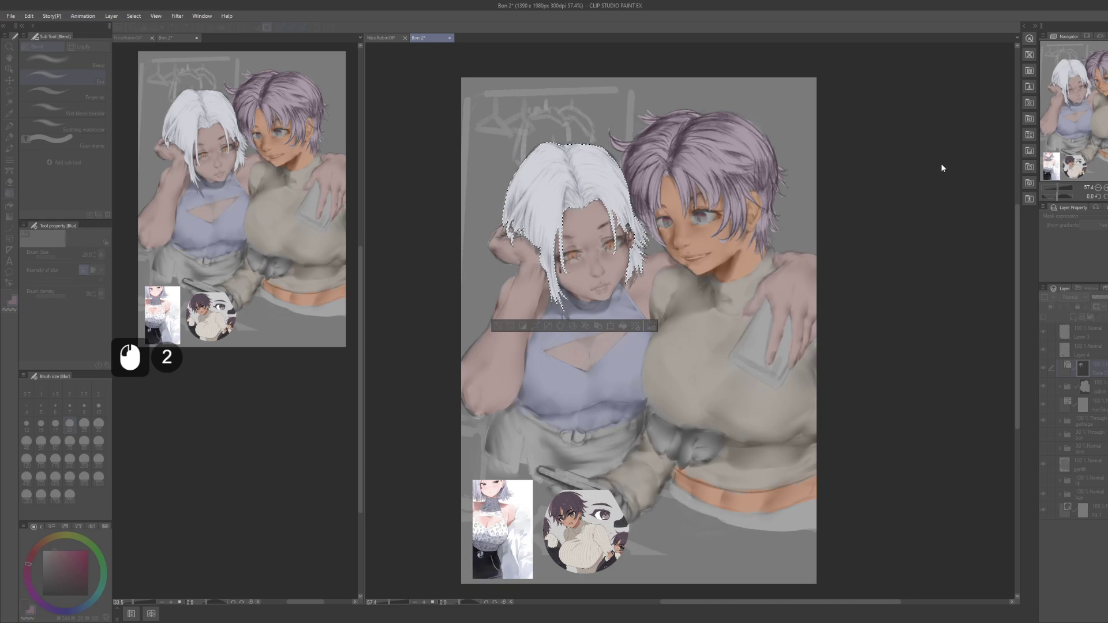
click(905, 183)
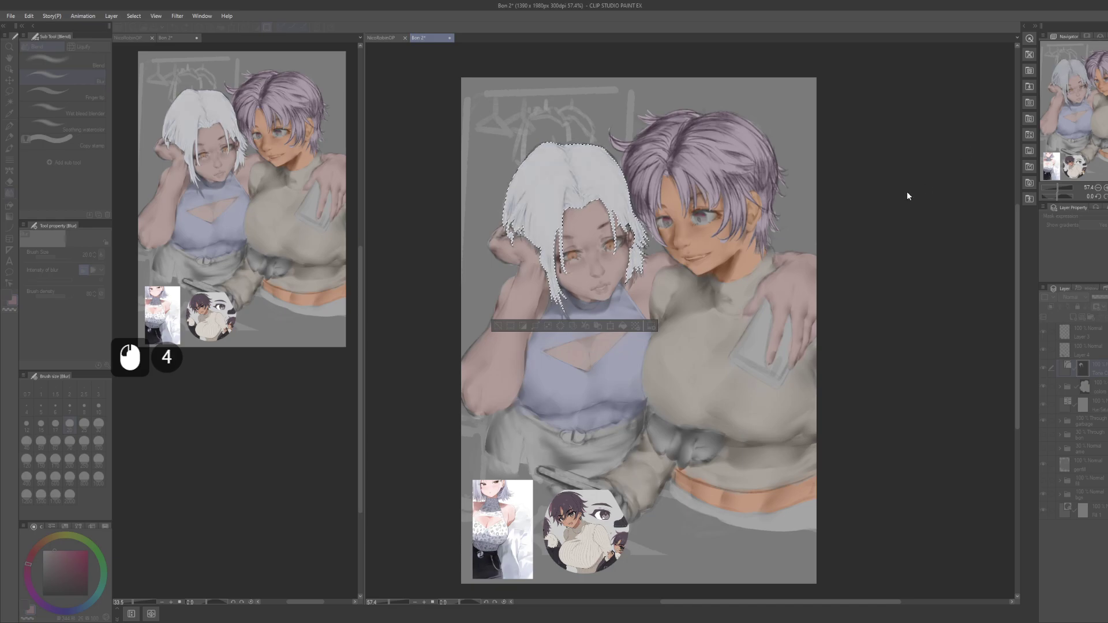
click(893, 186)
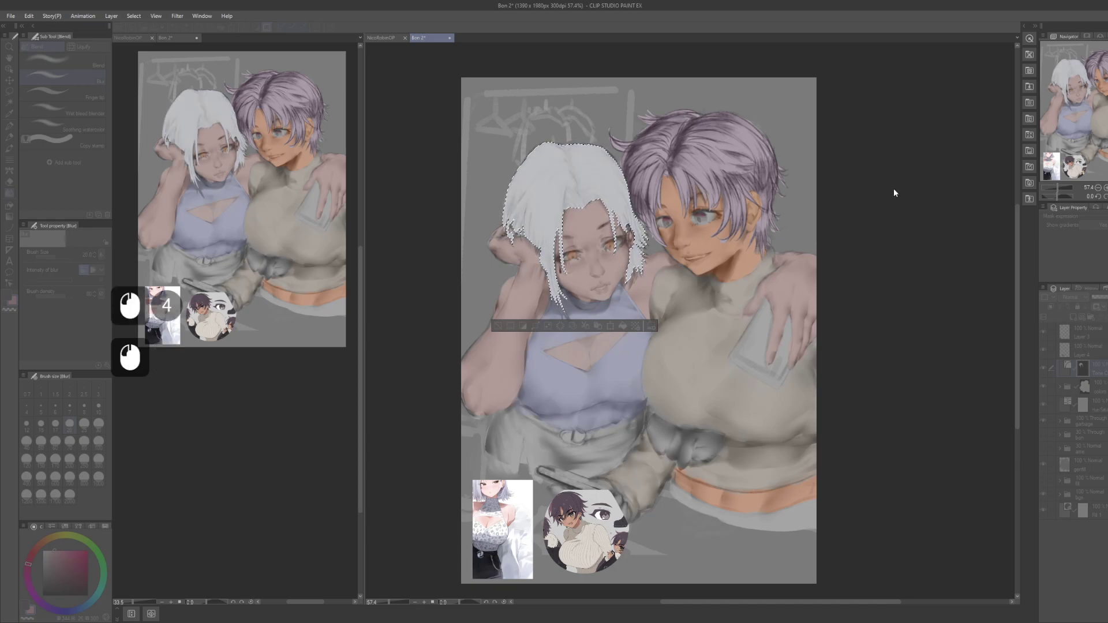
click(952, 165)
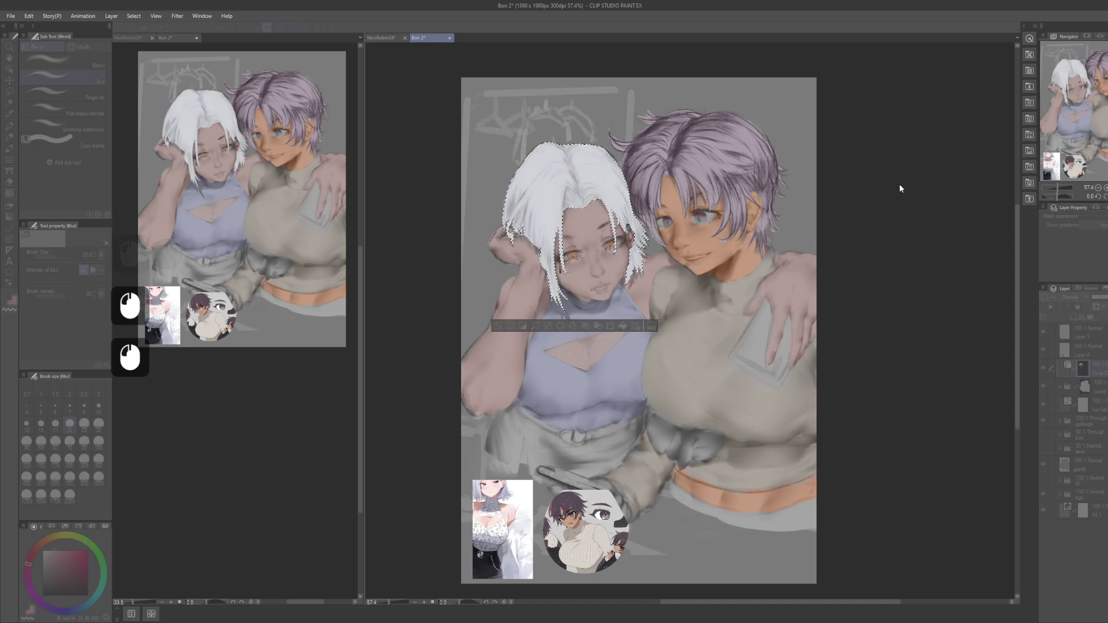
click(884, 253)
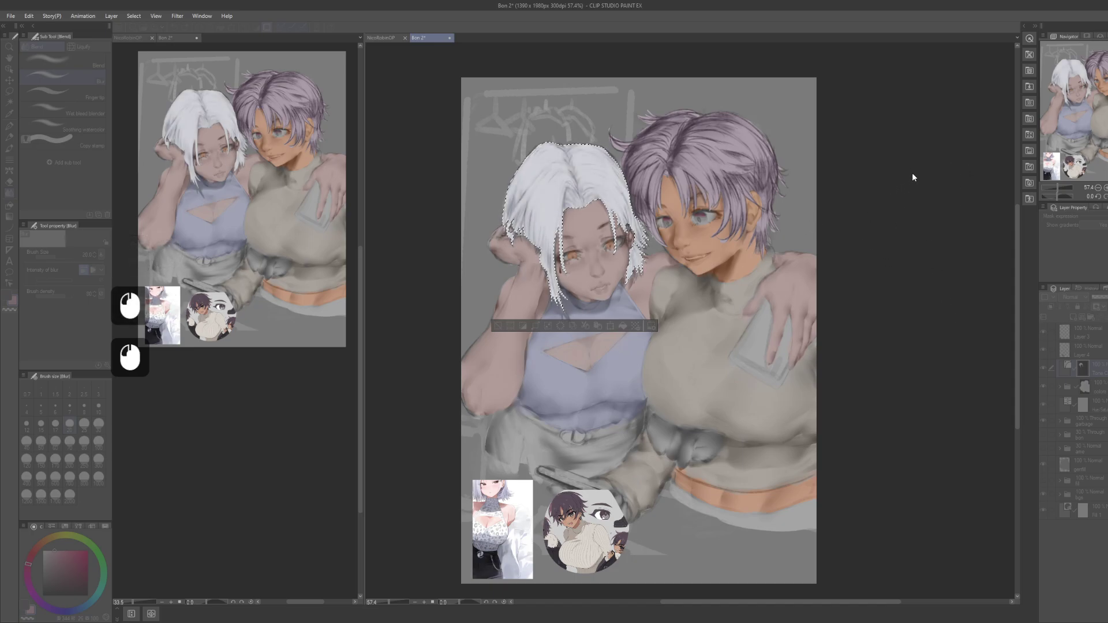
click(892, 176)
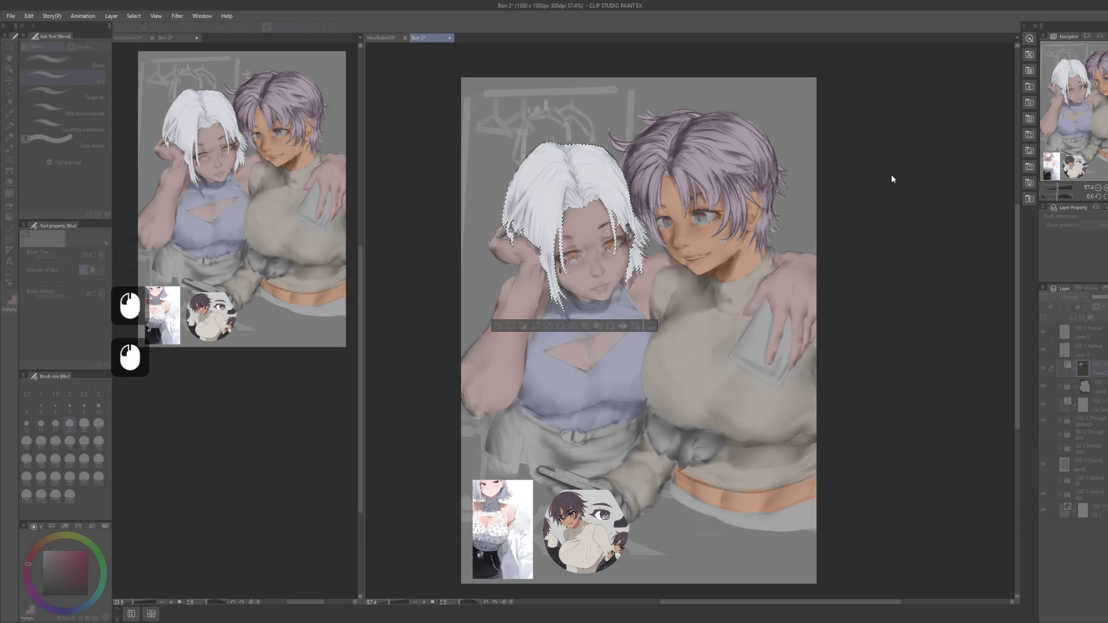
click(1006, 130)
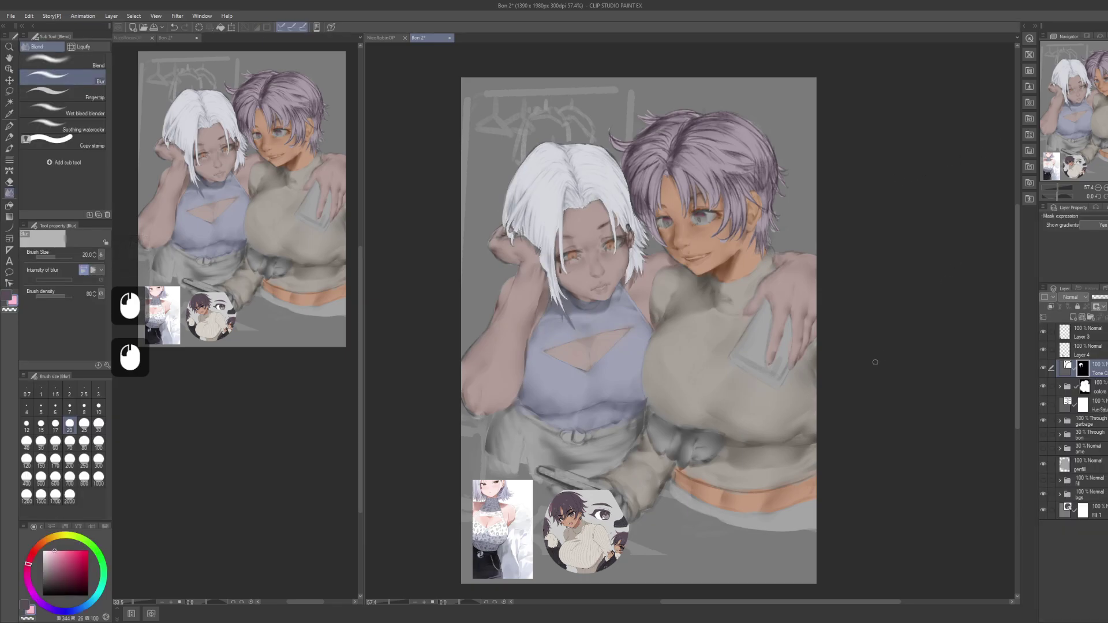
Step: Load the left figure's skin layer from the colors folder as a selection and collapse the folder
drag(821, 400, 841, 366)
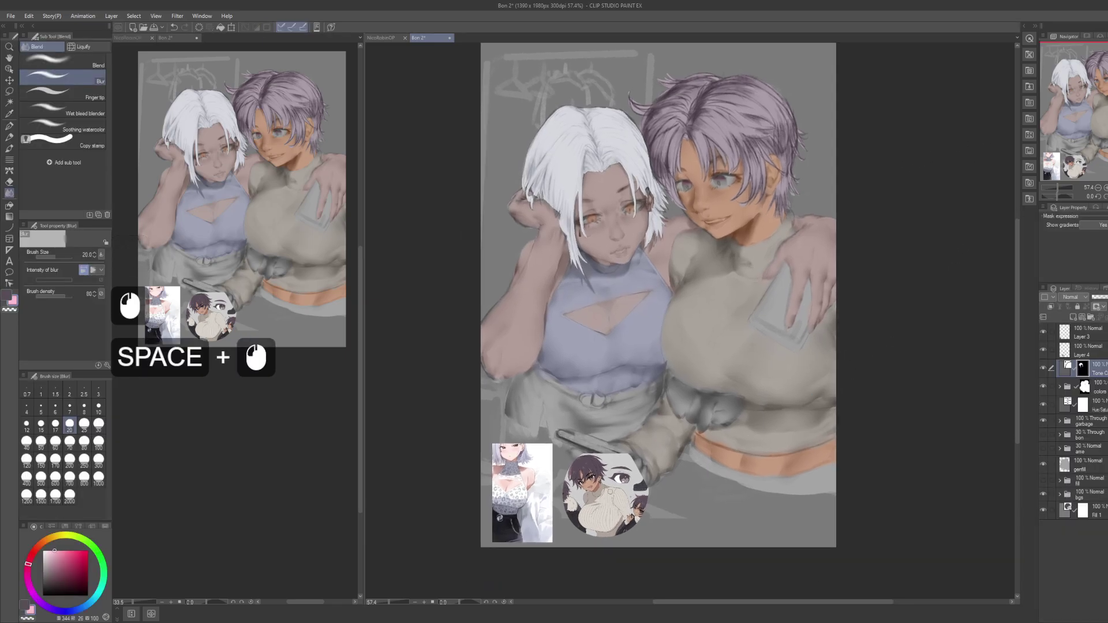
scroll(681, 288, up, 4)
scroll(681, 289, down, 2)
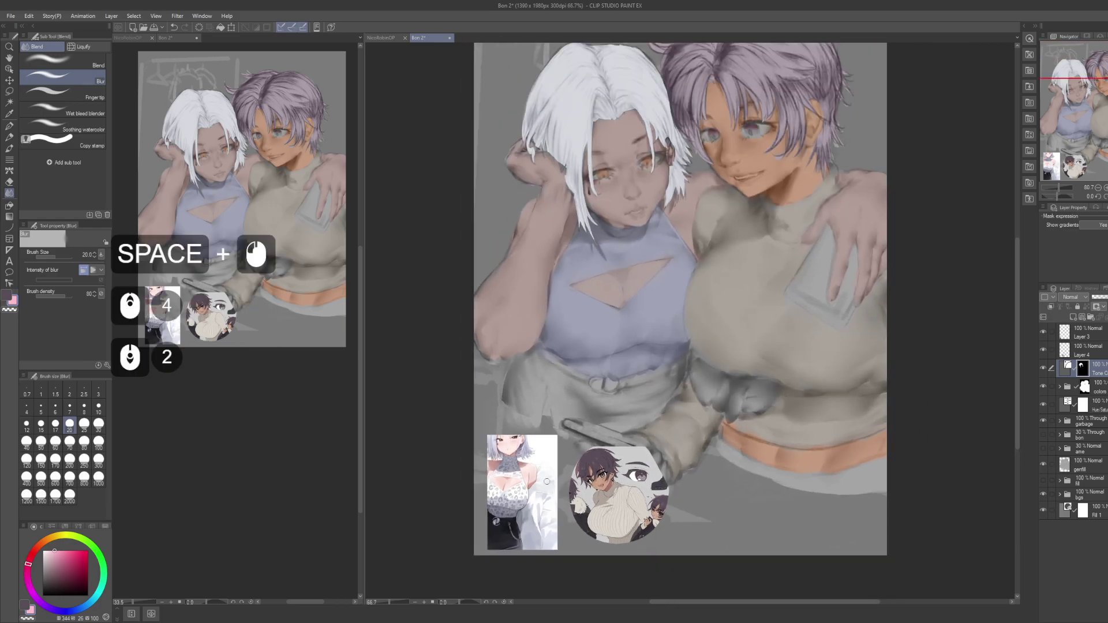
click(994, 333)
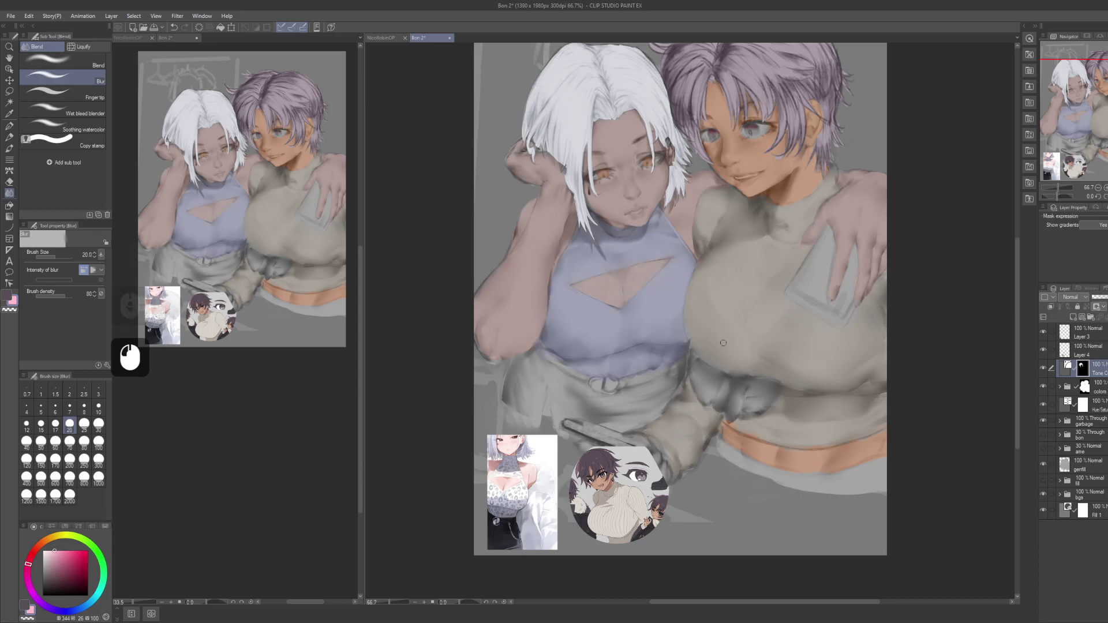
drag(779, 270, 770, 335)
key(space)
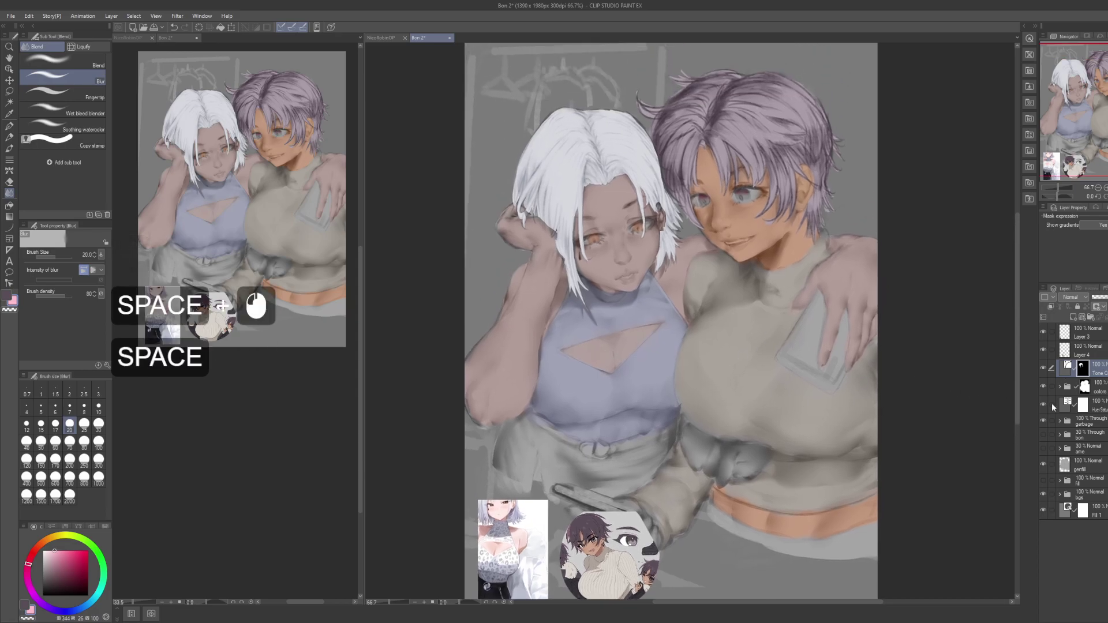
click(1070, 387)
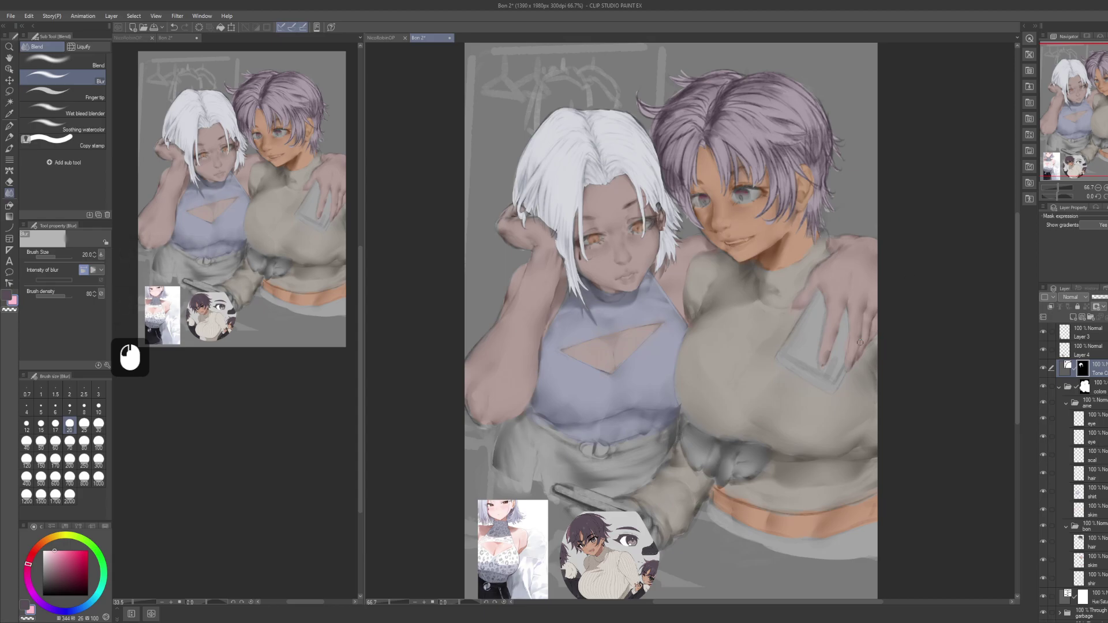
drag(858, 337, 822, 314)
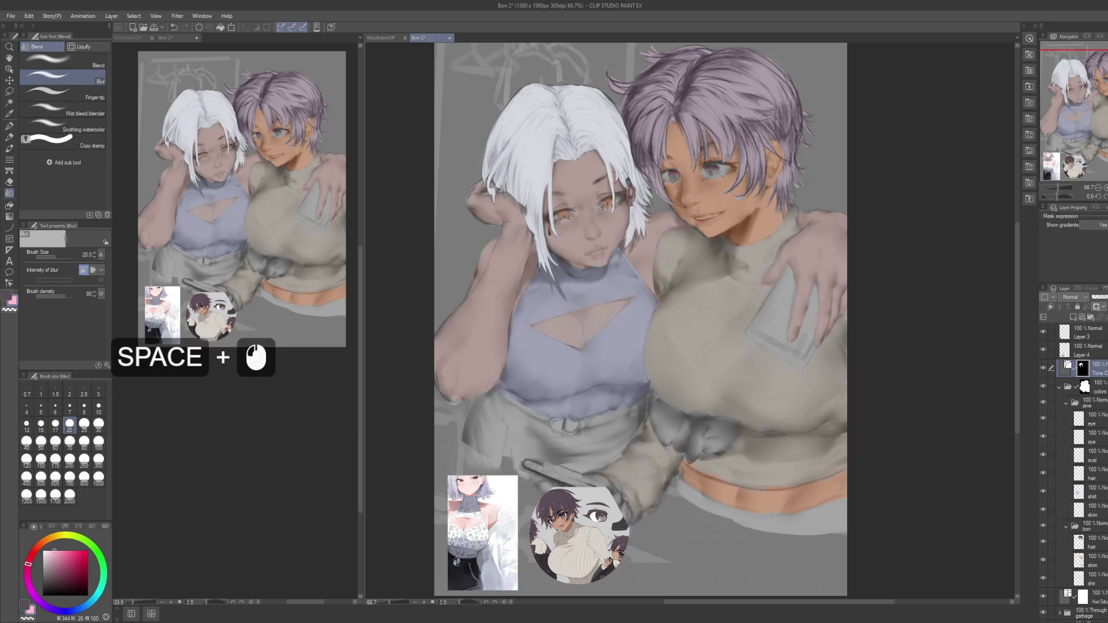
scroll(1074, 462, down, 2)
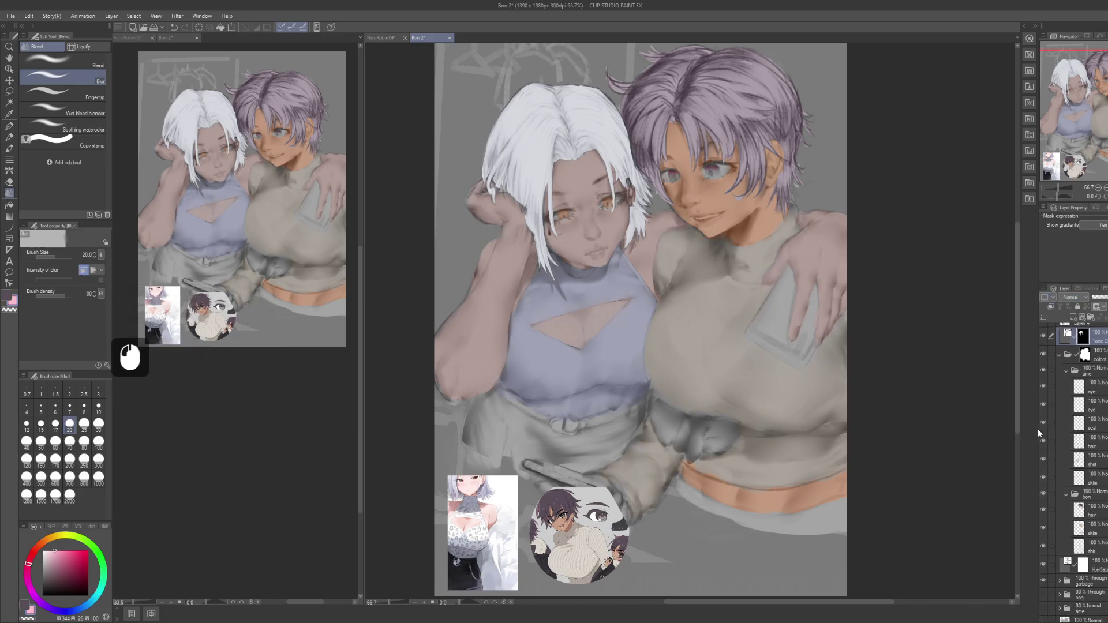
ctrl+click(1079, 479)
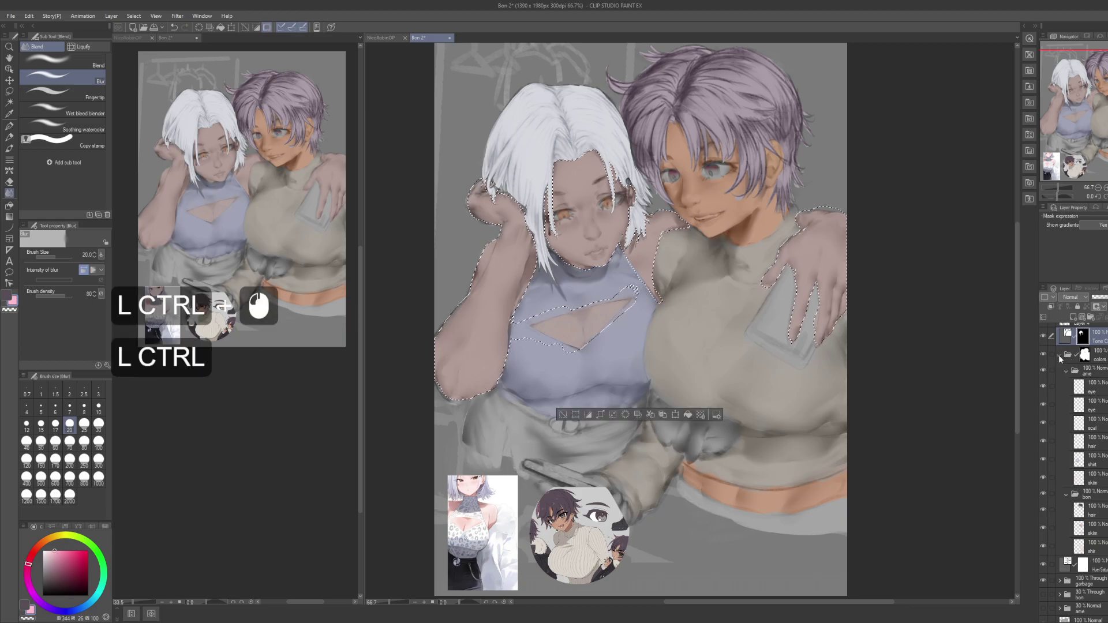
click(1059, 354)
Step: Try to brighten the left figure's selected skin with a second tone curve correction layer
right_click(1106, 371)
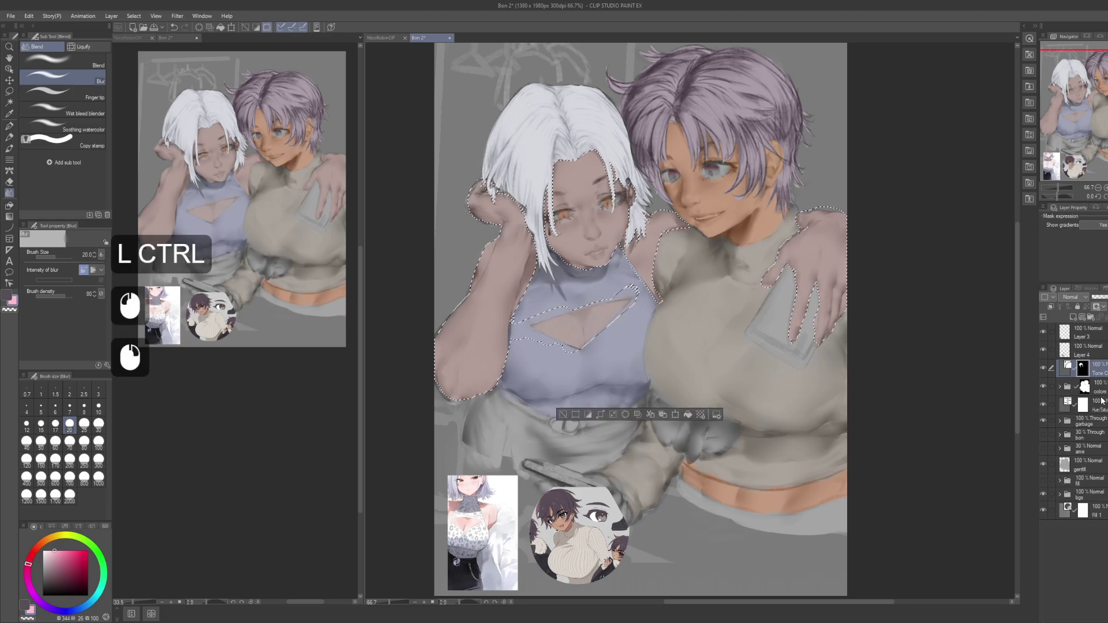
click(1102, 400)
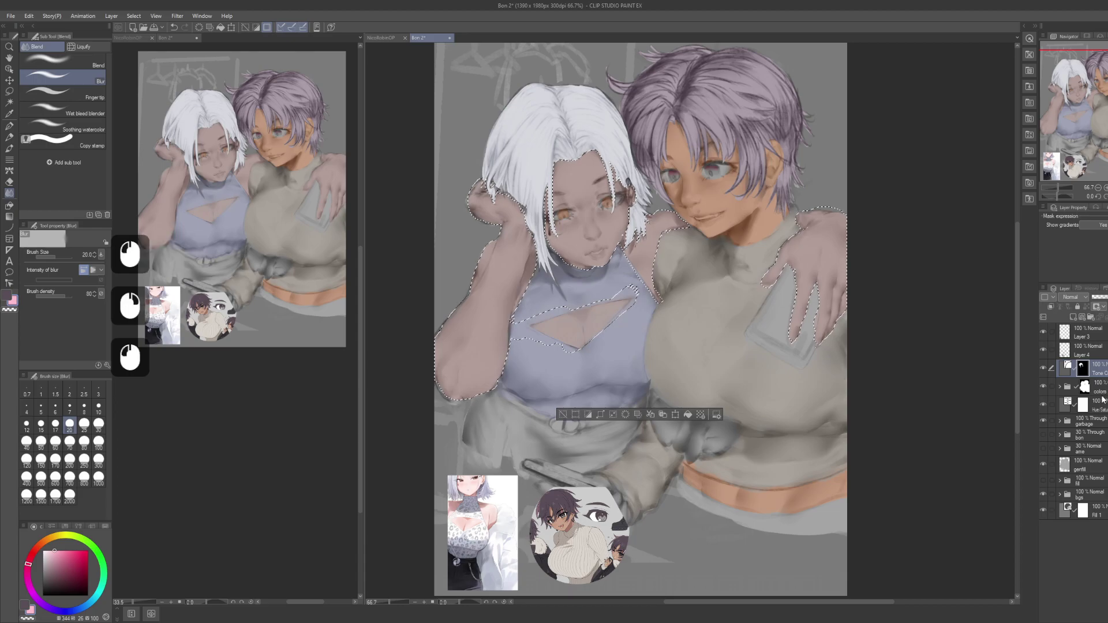
click(995, 452)
key(space)
drag(879, 224, 896, 237)
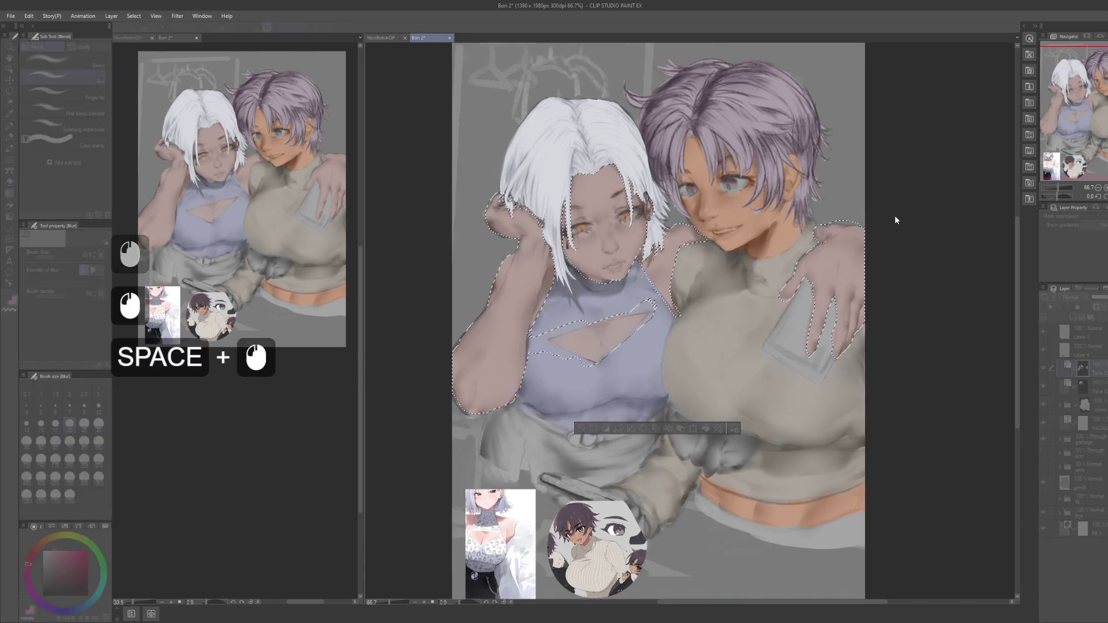
mouse_move(890, 172)
mouse_down()
mouse_move(880, 175)
mouse_move(894, 182)
mouse_up()
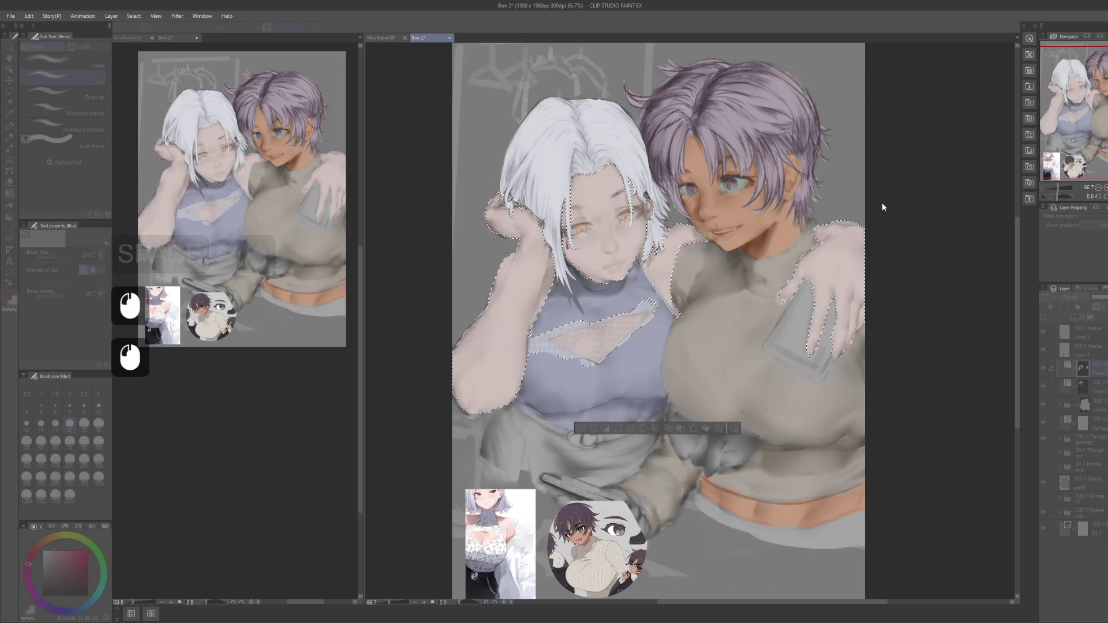
key(Escape)
key(space)
drag(897, 201, 922, 188)
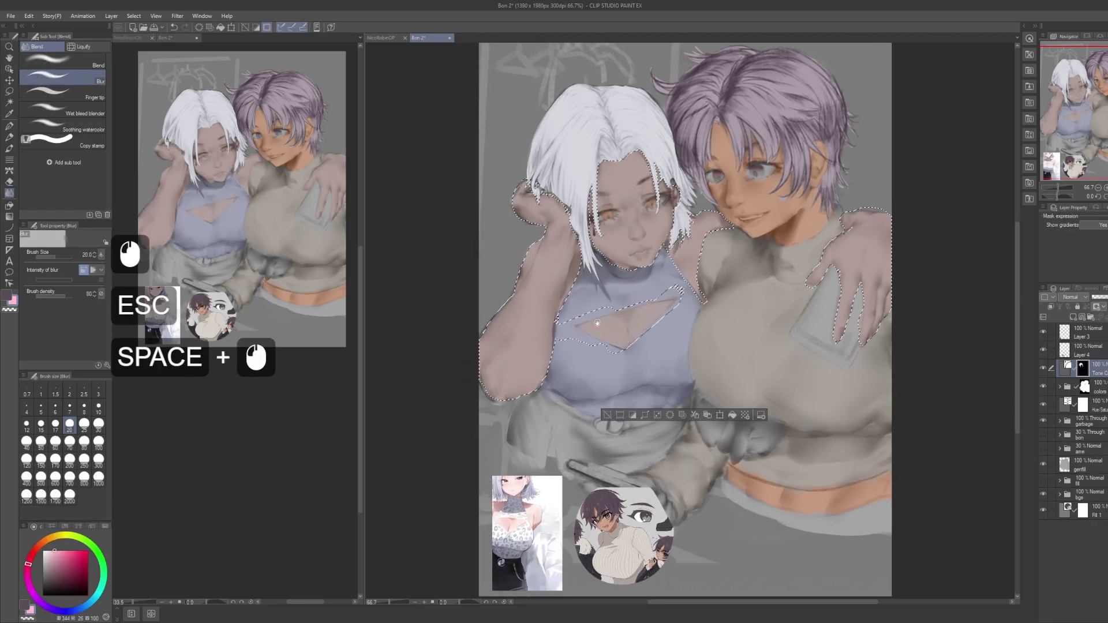
Step: Subtract the excess shirt area around the left figure's chest cutout from the skin selection with the Lasso
key(m)
mouse_move(613, 346)
mouse_down()
mouse_move(714, 312)
mouse_move(748, 239)
mouse_move(768, 327)
mouse_move(772, 316)
mouse_up()
key(ctrl+z)
alt+click(748, 239)
key(ctrl+z)
key(ctrl+z)
mouse_move(727, 262)
mouse_down()
mouse_move(734, 279)
mouse_move(701, 269)
mouse_move(760, 260)
mouse_up()
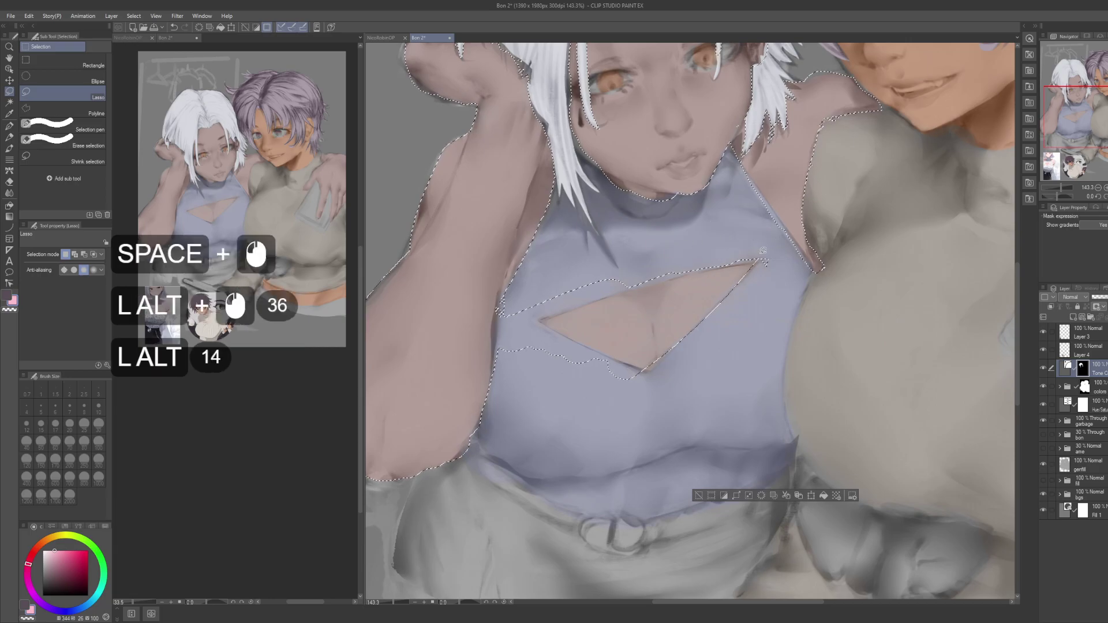
mouse_move(695, 222)
mouse_down()
mouse_move(760, 252)
mouse_move(710, 269)
mouse_up()
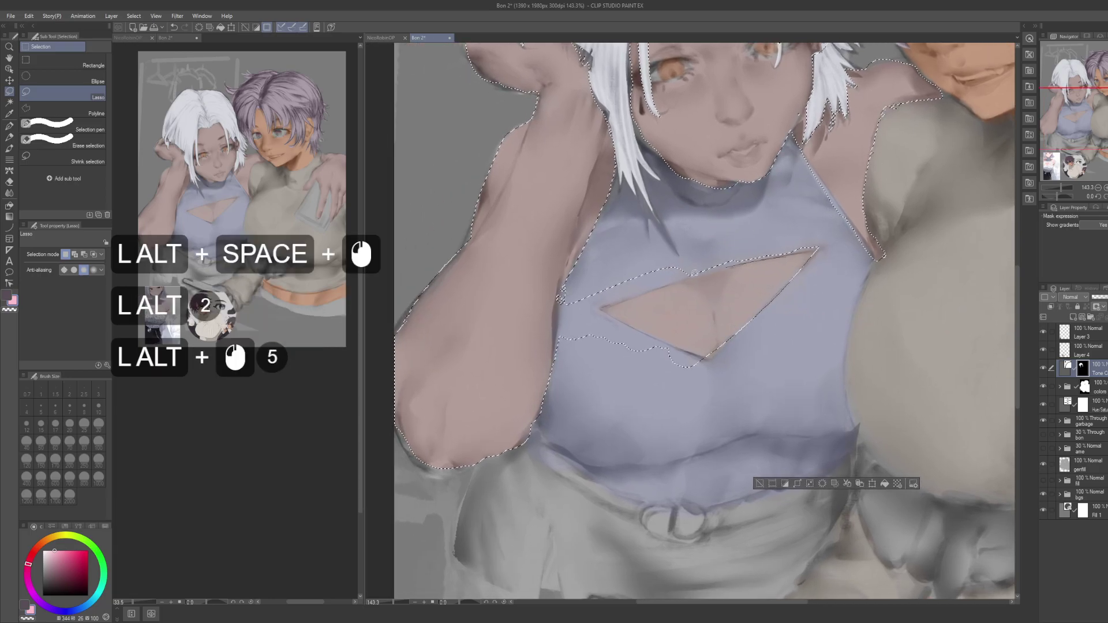
drag(607, 282, 654, 266)
key(ctrl+z)
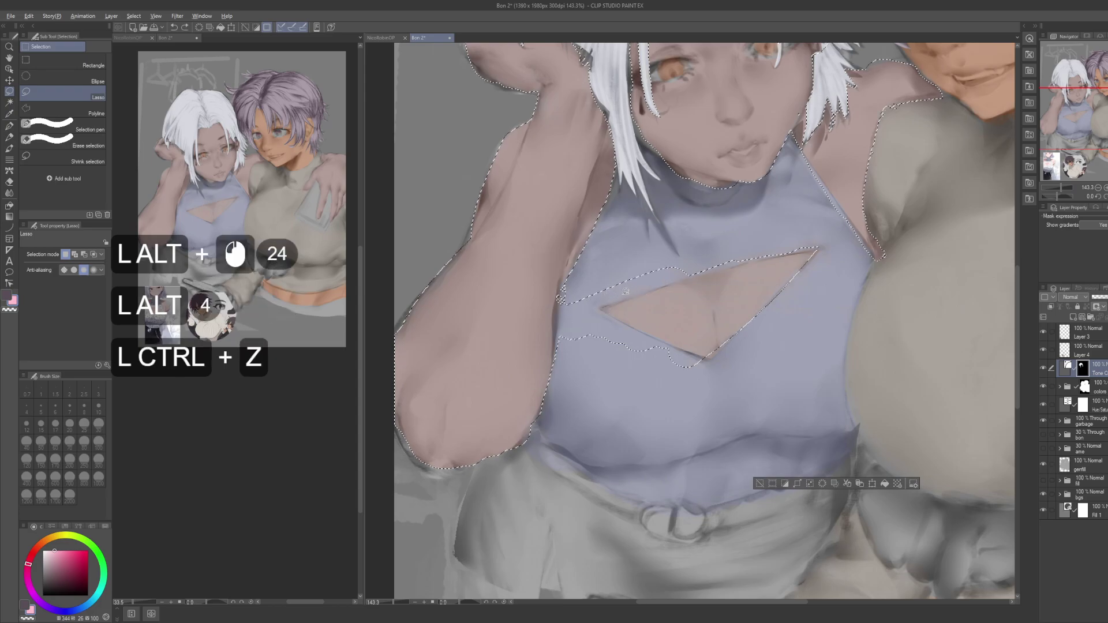
Step: Trim the remaining shirt fabric between the arm and the chest cutout out of the skin selection
mouse_move(728, 266)
mouse_down()
mouse_move(750, 260)
mouse_move(762, 217)
mouse_up()
mouse_move(645, 287)
mouse_down()
mouse_move(599, 293)
mouse_move(651, 272)
mouse_up()
drag(594, 306, 626, 331)
drag(622, 420, 662, 339)
drag(584, 364, 609, 268)
drag(560, 299, 569, 347)
drag(606, 276, 591, 440)
mouse_move(637, 395)
mouse_down()
mouse_move(612, 342)
mouse_move(661, 305)
mouse_up()
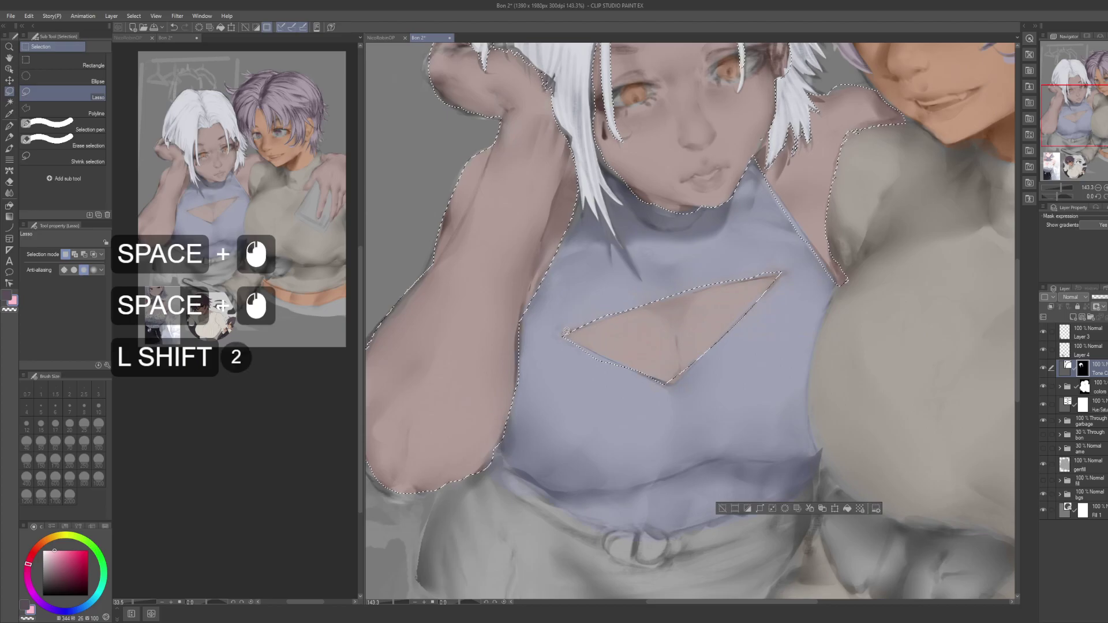
Step: Add missed slivers of skin along the chest cutout's edges to the selection
drag(564, 334, 606, 321)
mouse_move(696, 295)
mouse_down()
mouse_move(774, 269)
mouse_move(740, 325)
mouse_move(659, 376)
mouse_move(577, 322)
mouse_up()
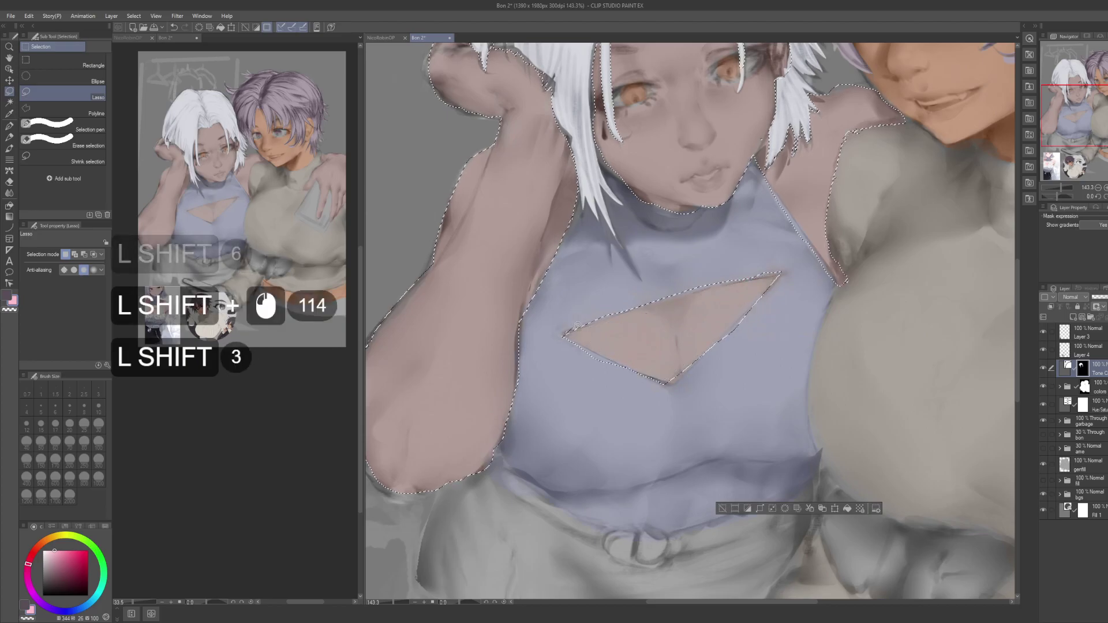
drag(727, 317, 681, 362)
mouse_move(739, 237)
mouse_down()
mouse_move(702, 224)
mouse_move(627, 307)
mouse_move(645, 240)
mouse_up()
mouse_move(830, 347)
mouse_down()
mouse_move(820, 263)
mouse_move(824, 370)
mouse_up()
drag(701, 247, 736, 370)
drag(714, 306, 739, 415)
mouse_move(680, 196)
mouse_down()
mouse_move(716, 265)
mouse_move(707, 323)
mouse_move(681, 365)
mouse_up()
Step: Add missed skin along the edges of the left figure's face and hair strands to the selection
shift+click(707, 324)
mouse_move(731, 339)
mouse_down()
mouse_move(767, 312)
mouse_move(800, 333)
mouse_up()
mouse_move(822, 373)
mouse_down()
mouse_move(774, 353)
mouse_move(761, 360)
mouse_up()
drag(797, 275, 794, 341)
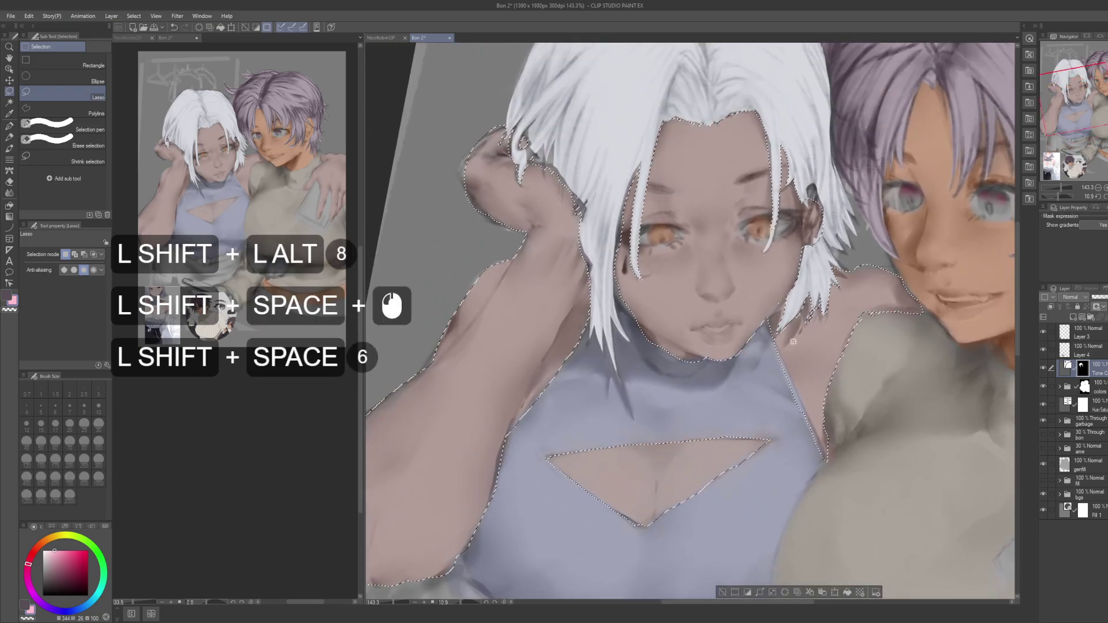
key(shift+alt+space)
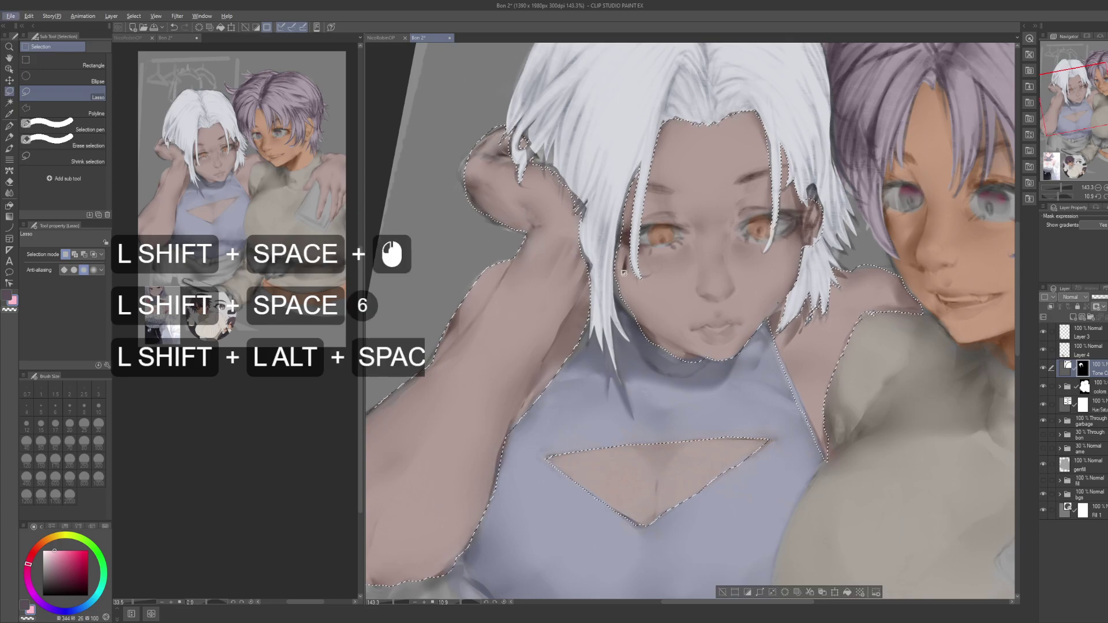
key(shift)
mouse_move(617, 273)
mouse_down()
mouse_move(619, 287)
mouse_move(616, 276)
mouse_up()
key(shift)
drag(629, 202, 617, 242)
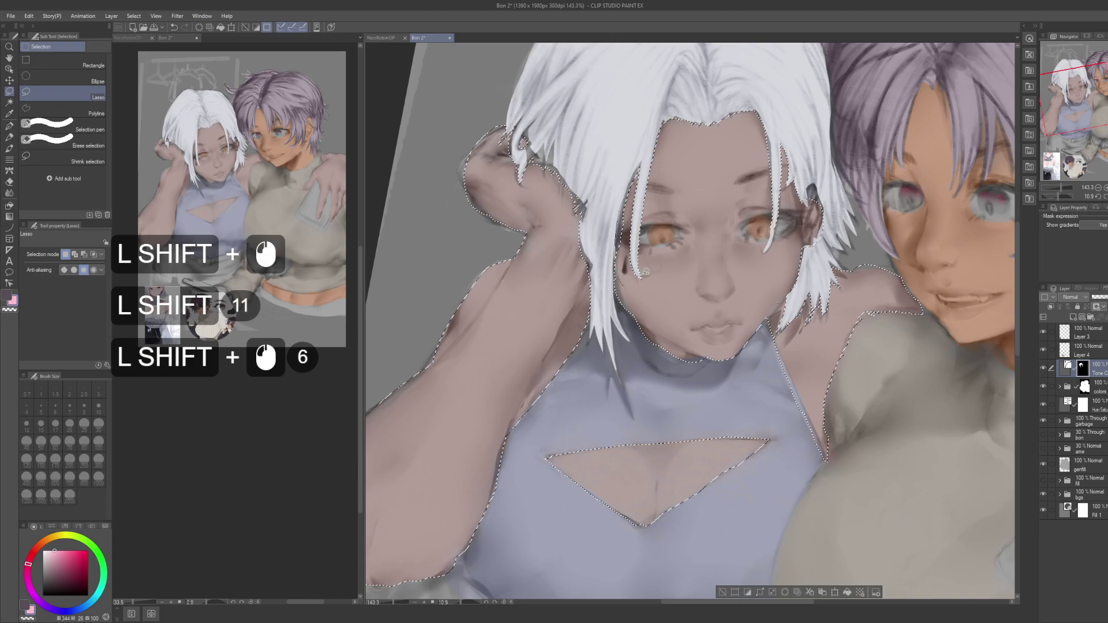
key(space)
drag(573, 187, 623, 238)
key(alt+space)
drag(688, 253, 626, 254)
key(shift+space)
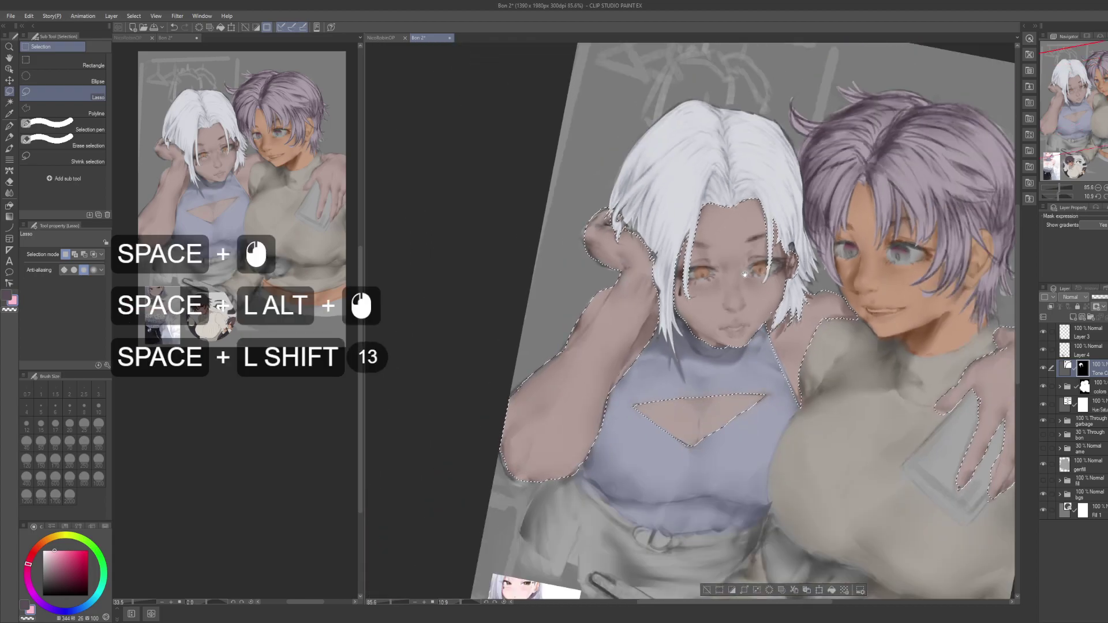
Step: Examine the skin selection's edges around the left figure's face, raised arm and elbow
drag(741, 272, 779, 311)
key(alt+space)
drag(675, 234, 750, 234)
mouse_move(699, 313)
mouse_down()
mouse_move(687, 286)
mouse_move(648, 271)
mouse_up()
key(ctrl+z)
drag(819, 312, 768, 312)
mouse_move(906, 344)
mouse_down()
mouse_move(806, 255)
mouse_move(753, 256)
mouse_up()
drag(895, 366, 794, 294)
drag(683, 321, 764, 300)
drag(619, 325, 727, 326)
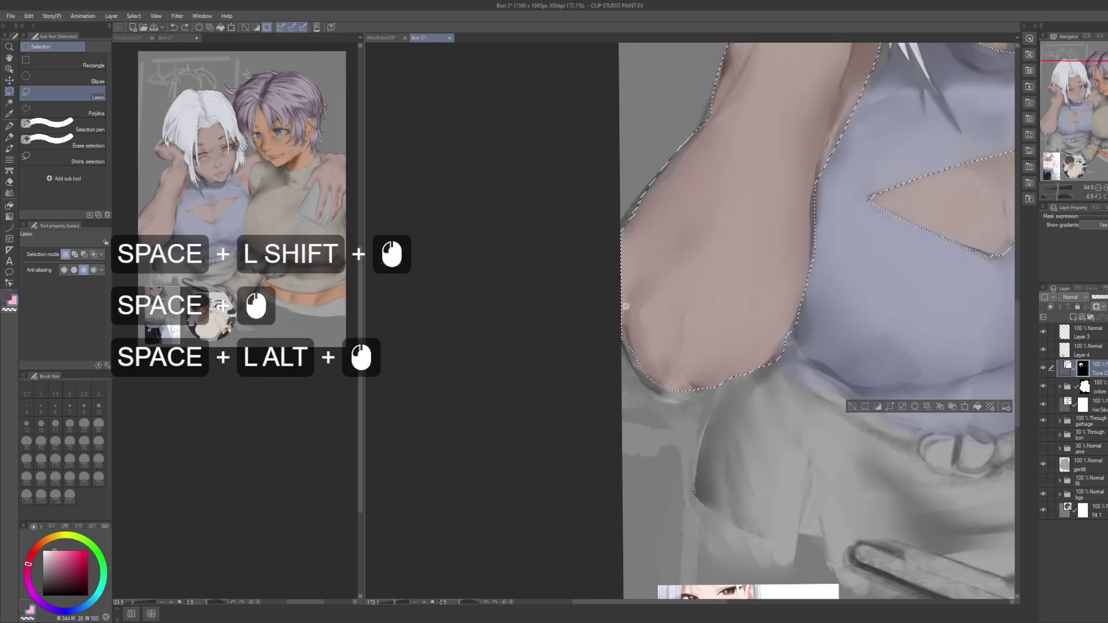
mouse_move(617, 329)
mouse_down()
mouse_move(650, 383)
mouse_move(708, 252)
mouse_up()
drag(1012, 280, 779, 304)
drag(848, 302, 768, 314)
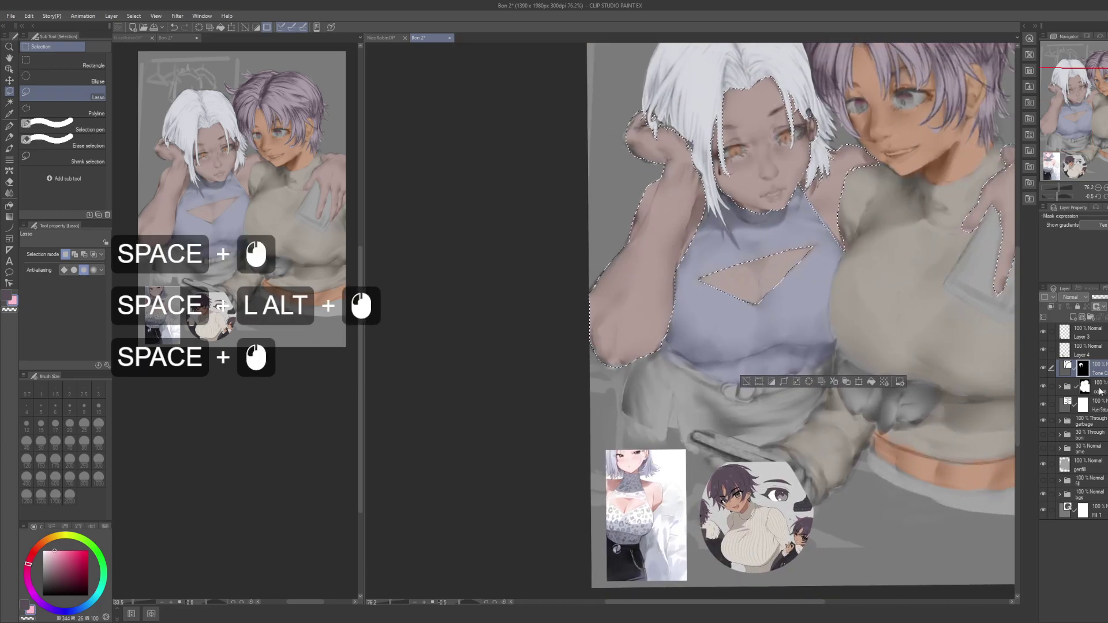
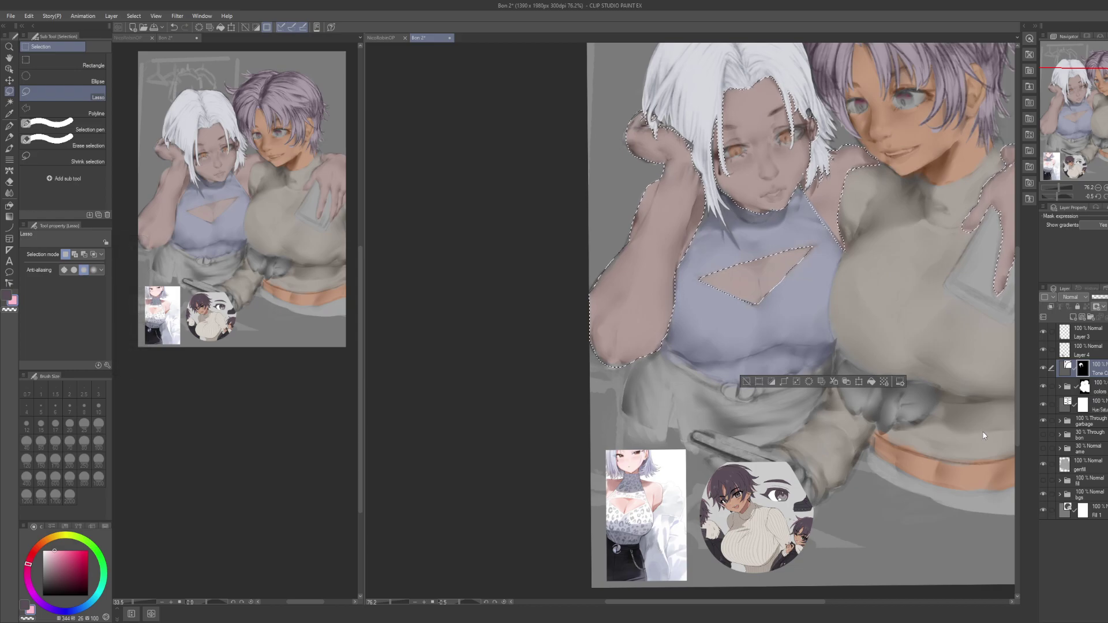
Step: Add a tone curve correction layer masked to the left figure's skin selection and brighten the skin to pale pink
click(995, 451)
drag(932, 344, 829, 356)
click(885, 194)
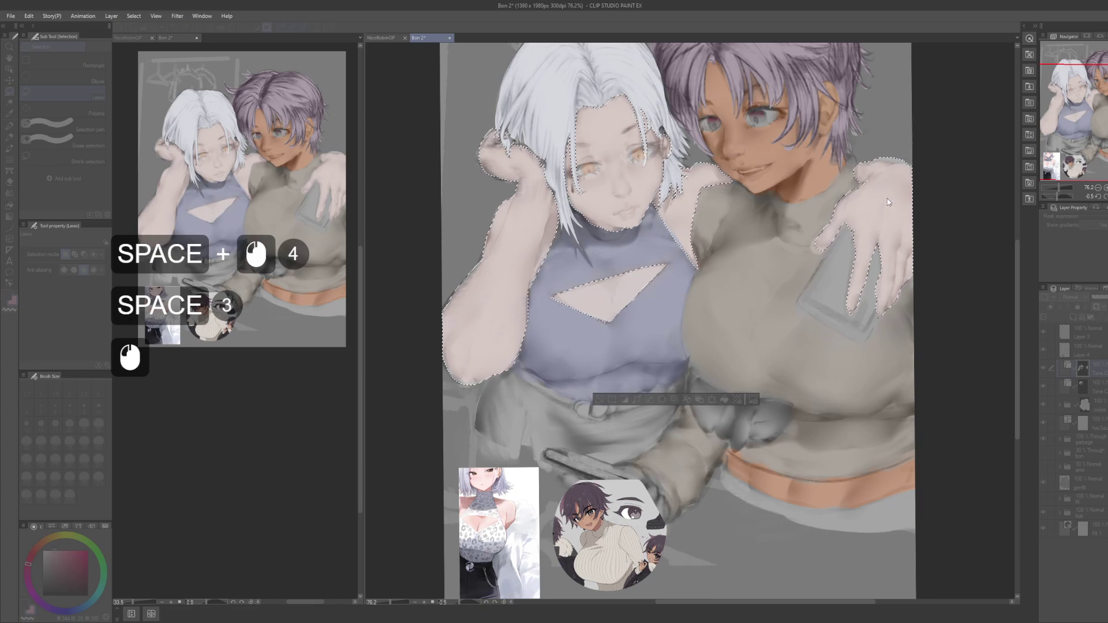
click(930, 169)
click(919, 170)
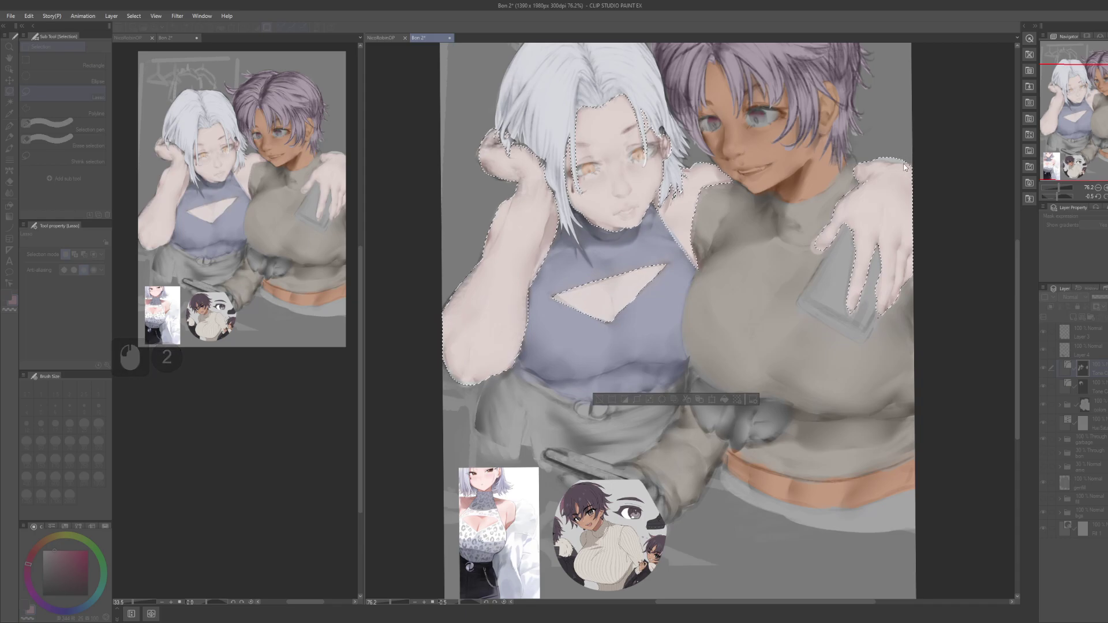
click(902, 167)
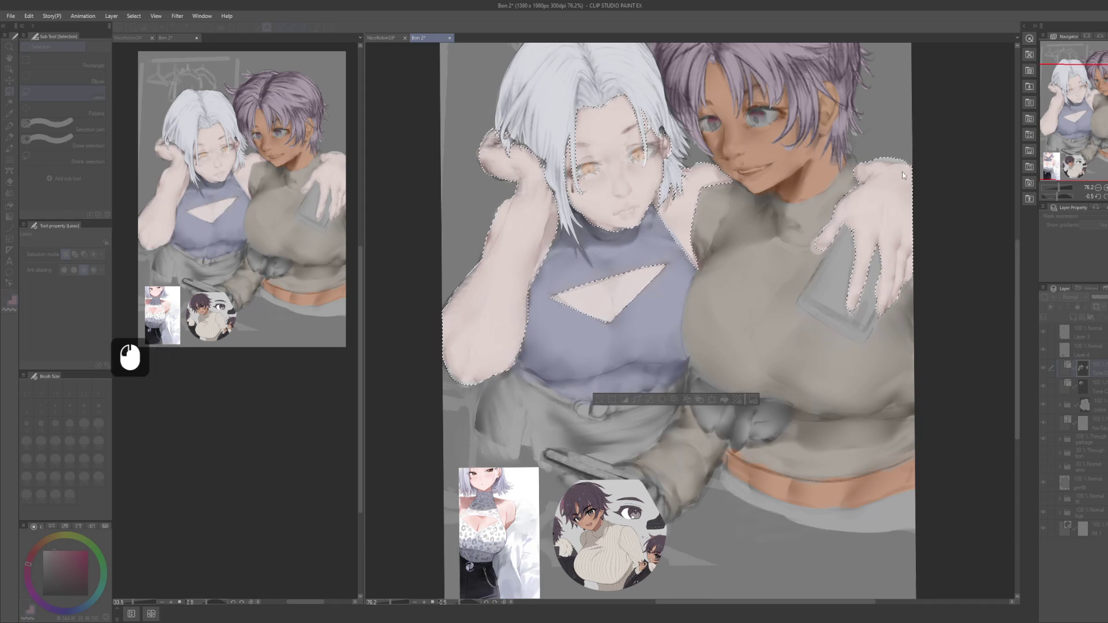
Step: Fine-tune the skin's tone curve to a pale tone with visible soft shading, and apply it
click(910, 178)
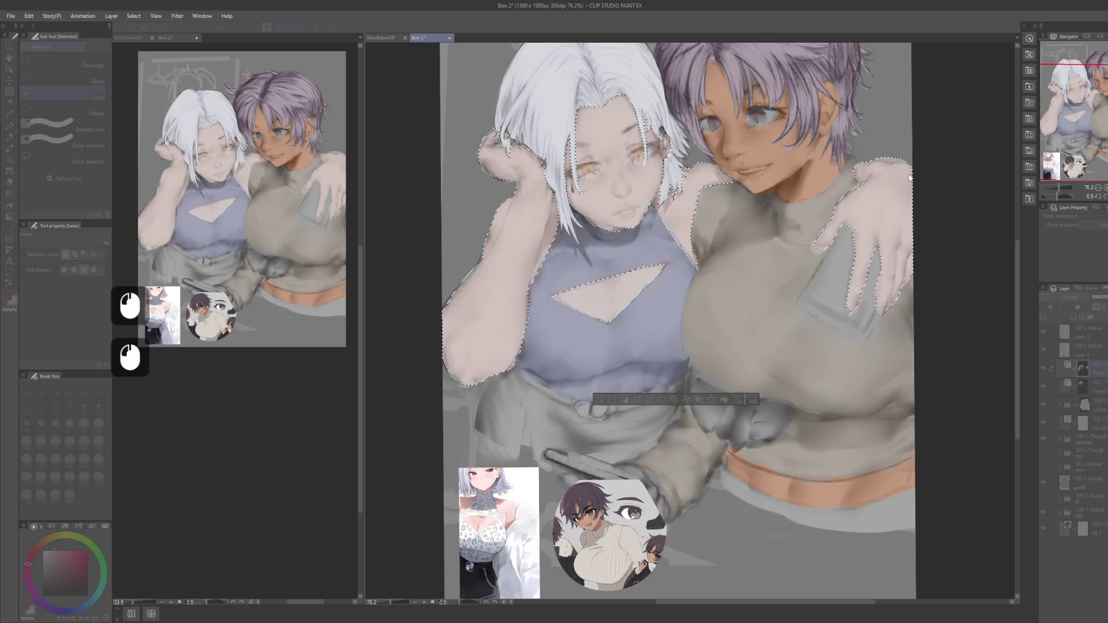
click(980, 141)
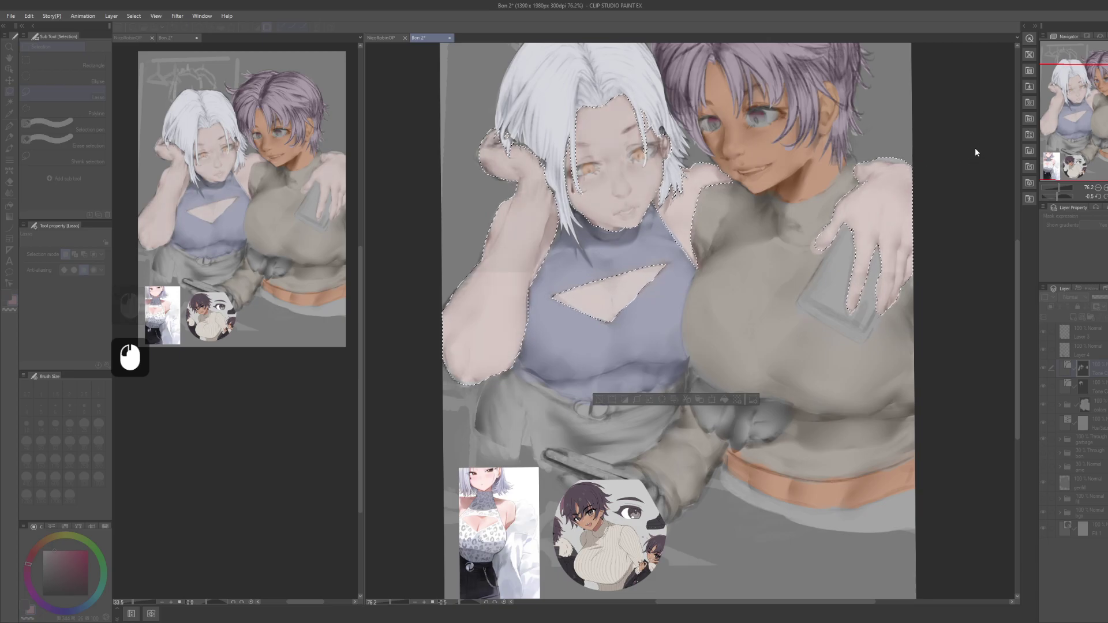
click(981, 151)
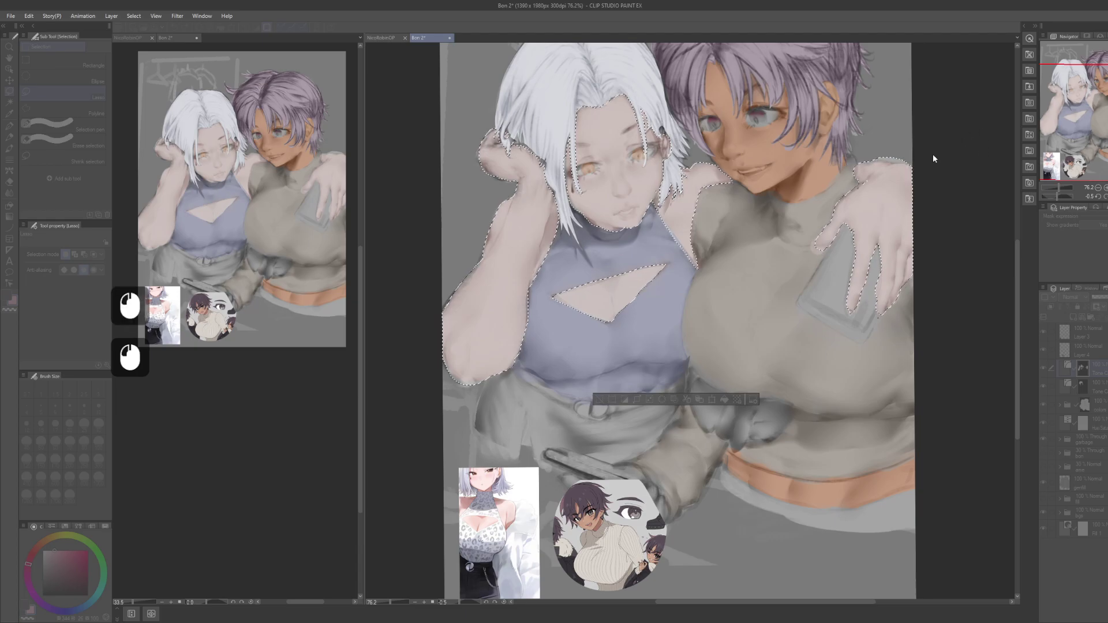
click(907, 172)
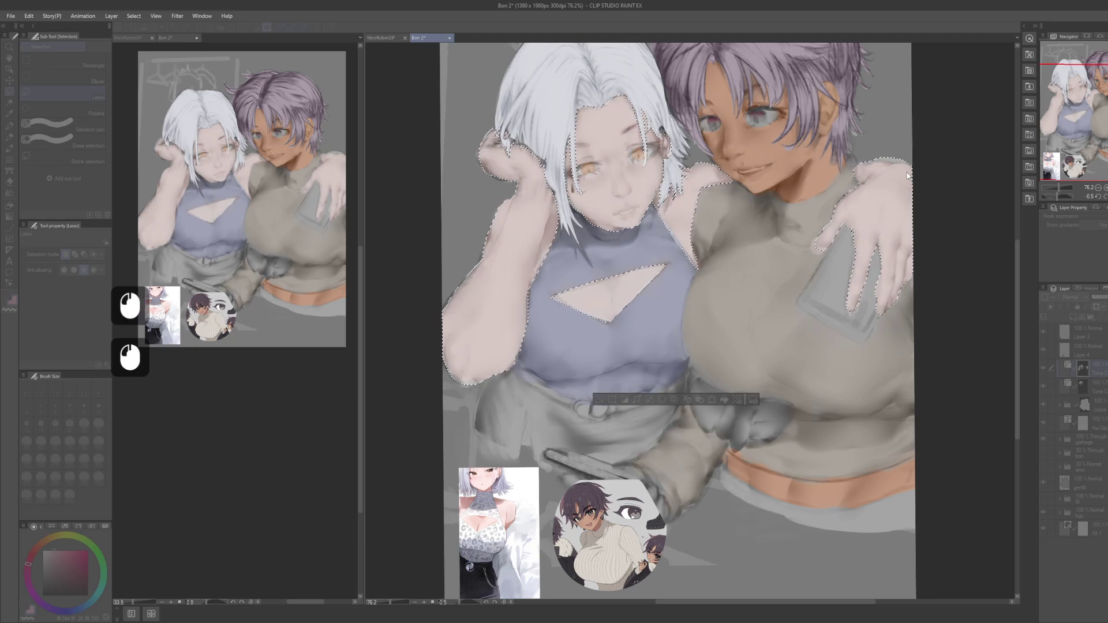
click(909, 175)
click(989, 146)
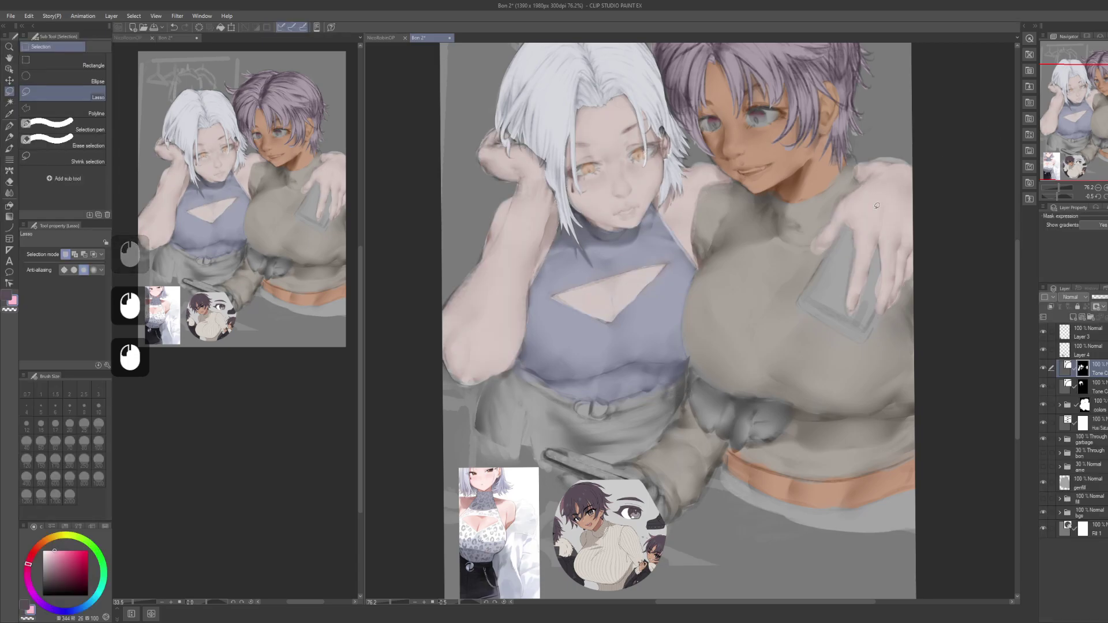
Step: Toggle the skin tone curve layer's visibility to compare the painting with and without the correction
key(ctrl)
key(ctrl)
drag(809, 308, 826, 315)
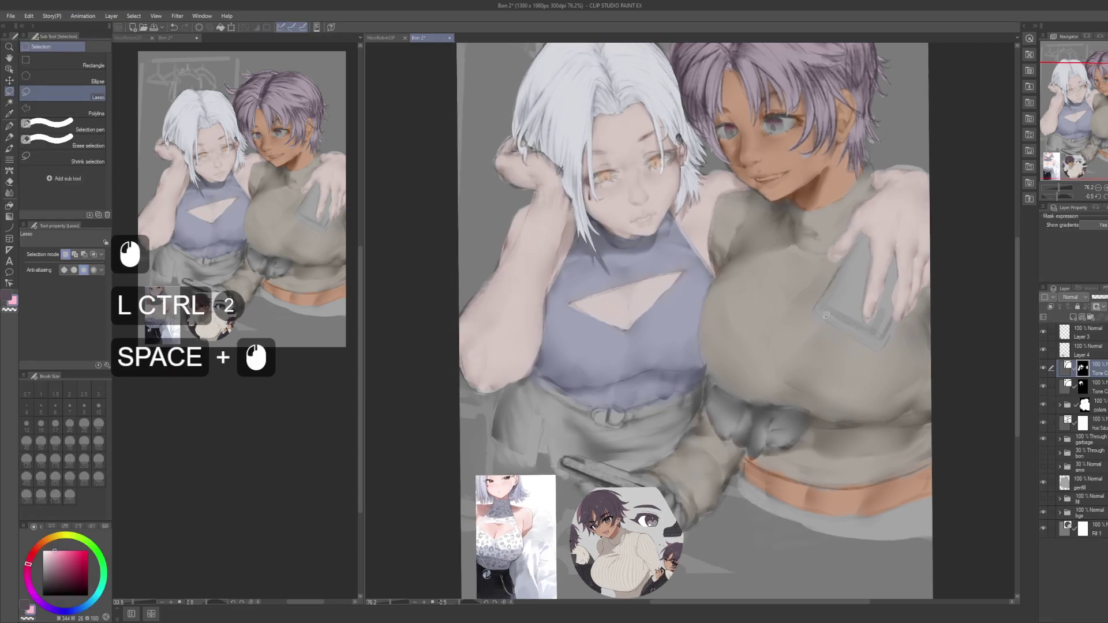
mouse_move(889, 390)
mouse_down()
mouse_move(894, 400)
mouse_move(891, 391)
mouse_up()
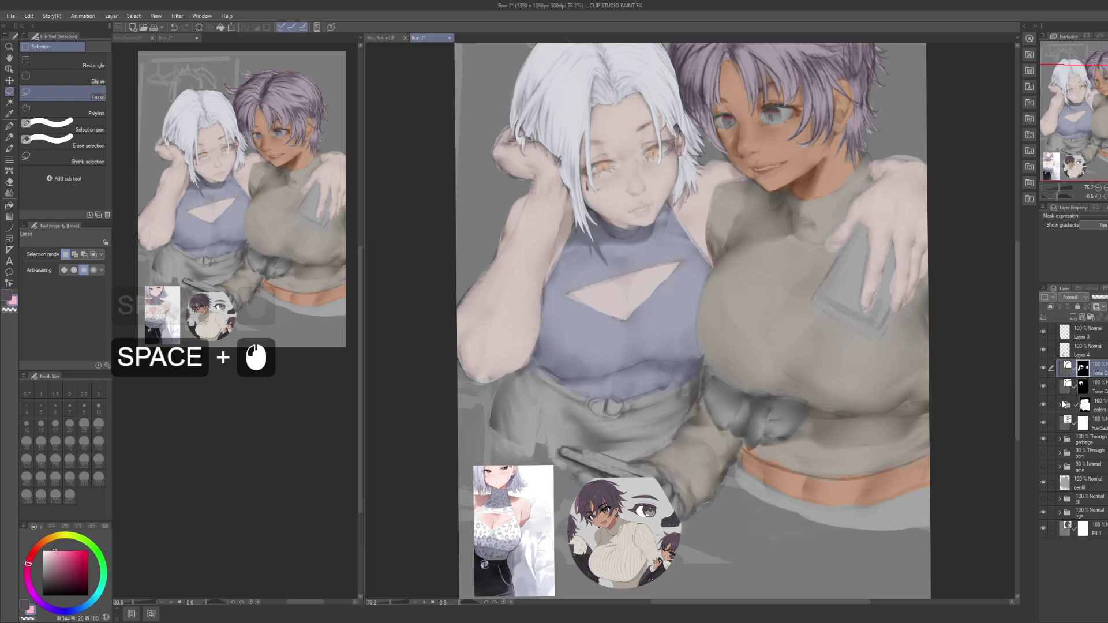
click(1043, 368)
click(1045, 367)
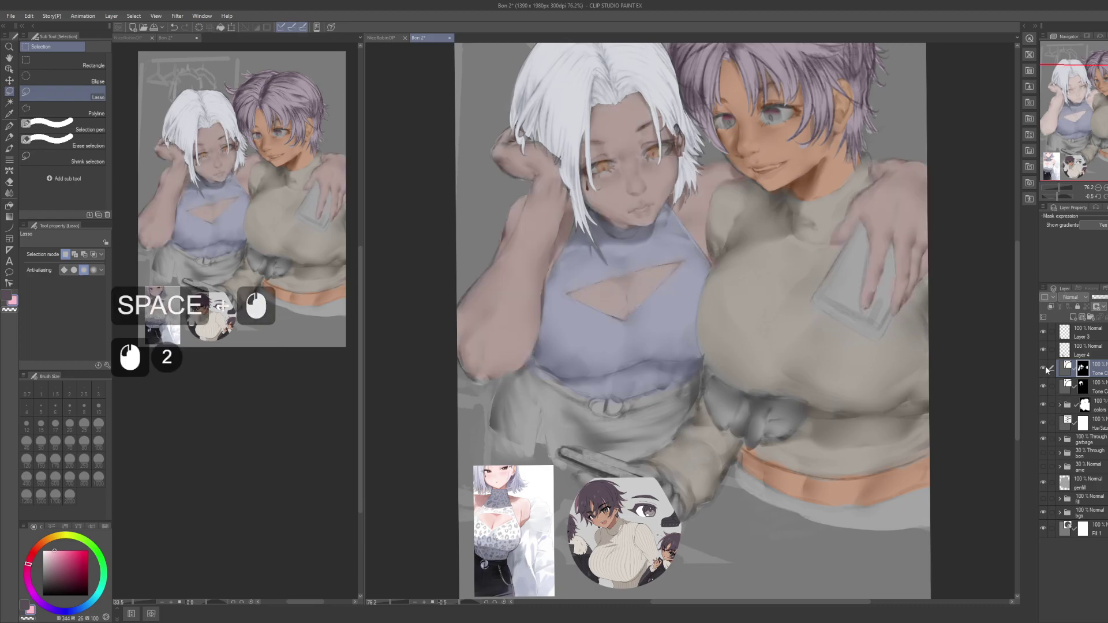
Step: Expand the colors folder and select the left figure's shirt layer
click(1059, 406)
click(1060, 406)
click(1059, 404)
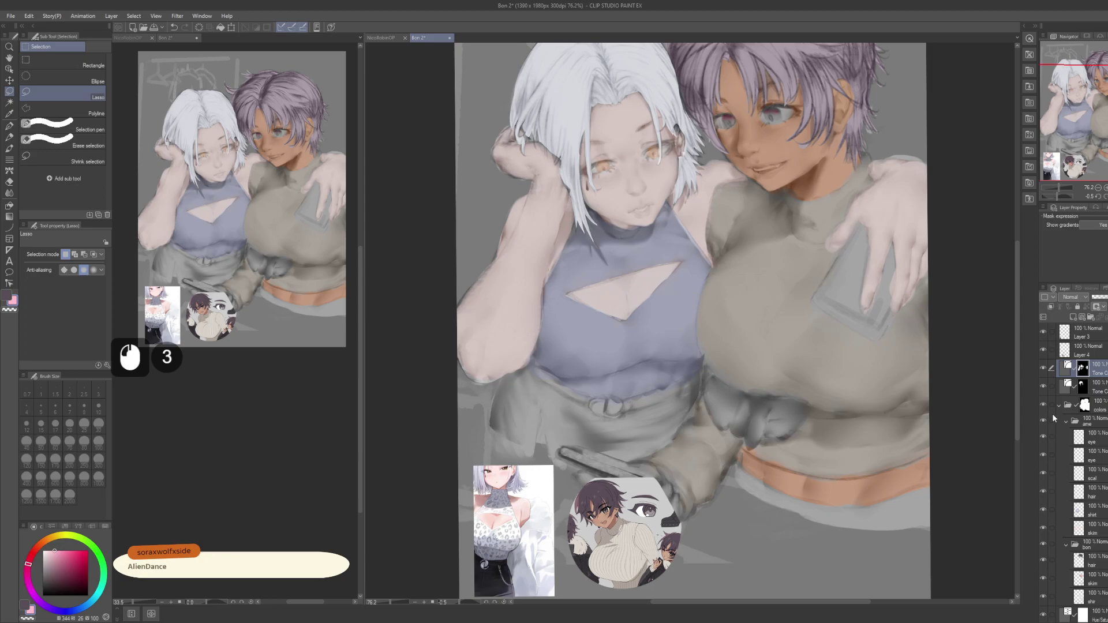
click(1087, 436)
click(1102, 474)
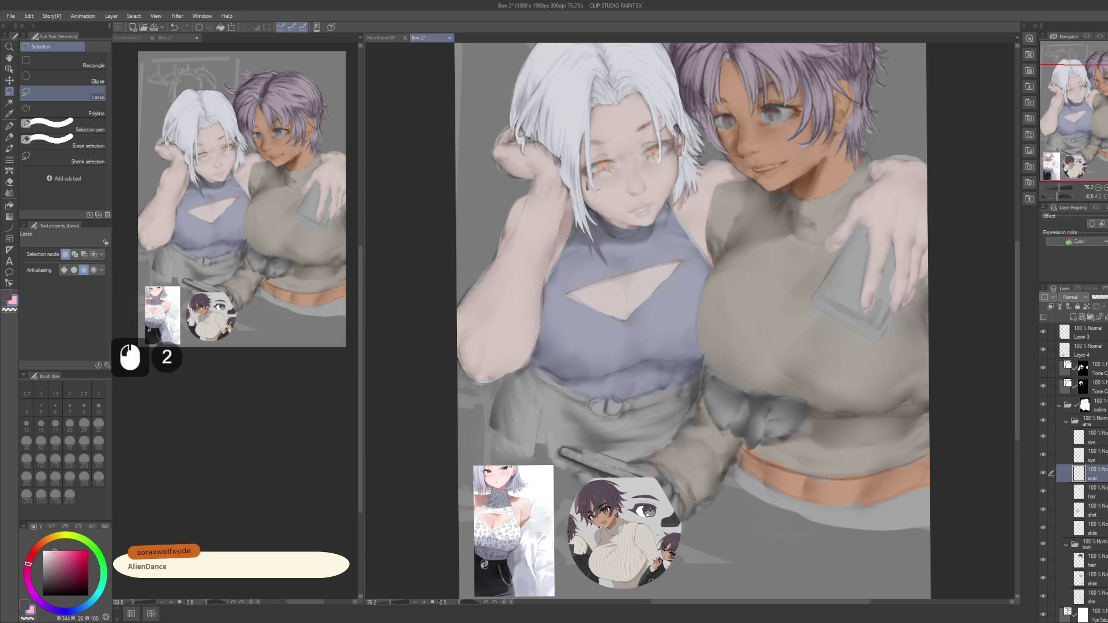
click(1103, 495)
drag(1002, 456, 962, 414)
click(1093, 513)
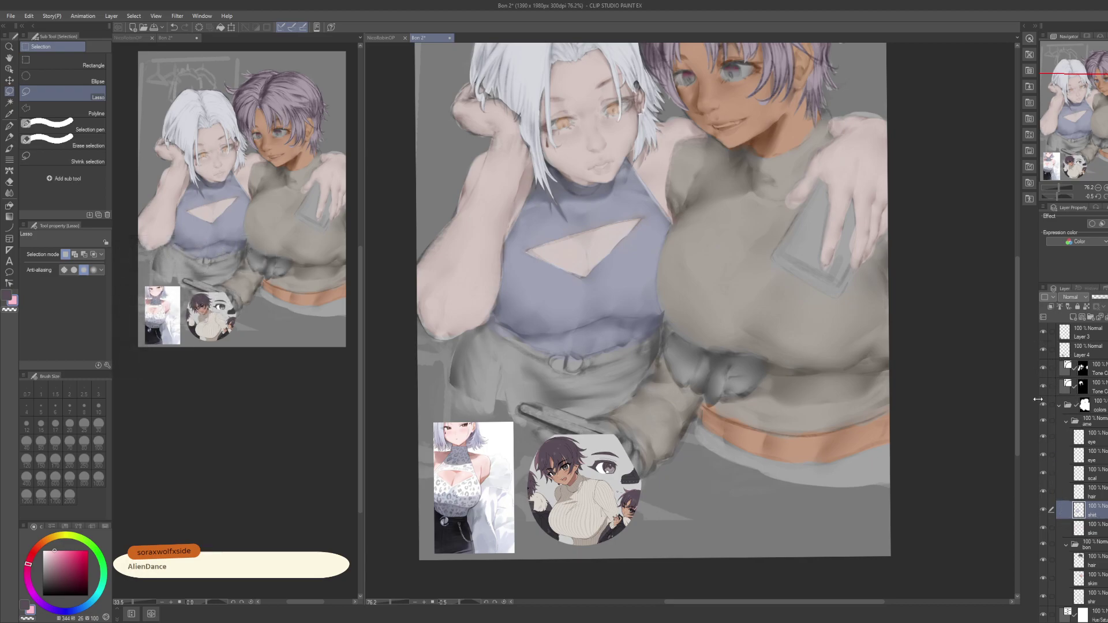
click(1103, 384)
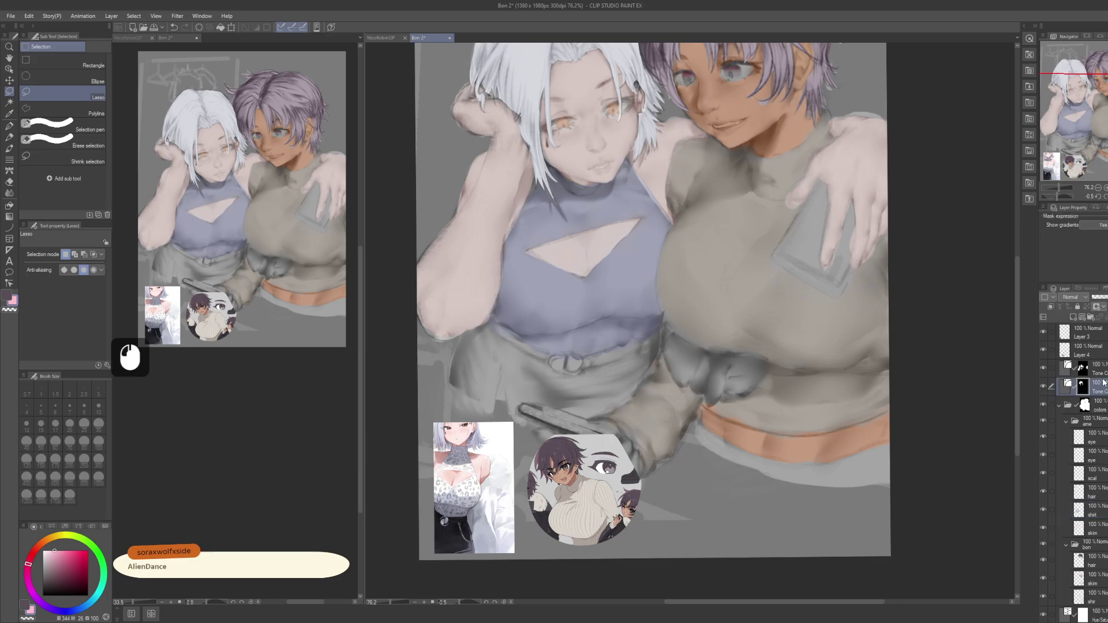
ctrl+click(1101, 372)
click(1106, 317)
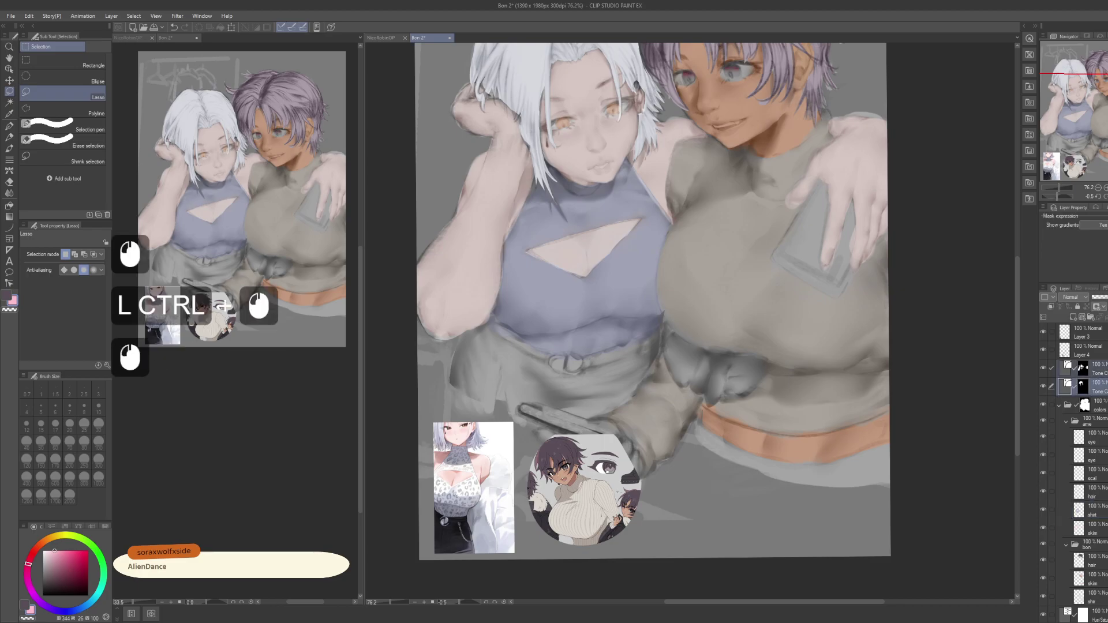
key(ctrl+z)
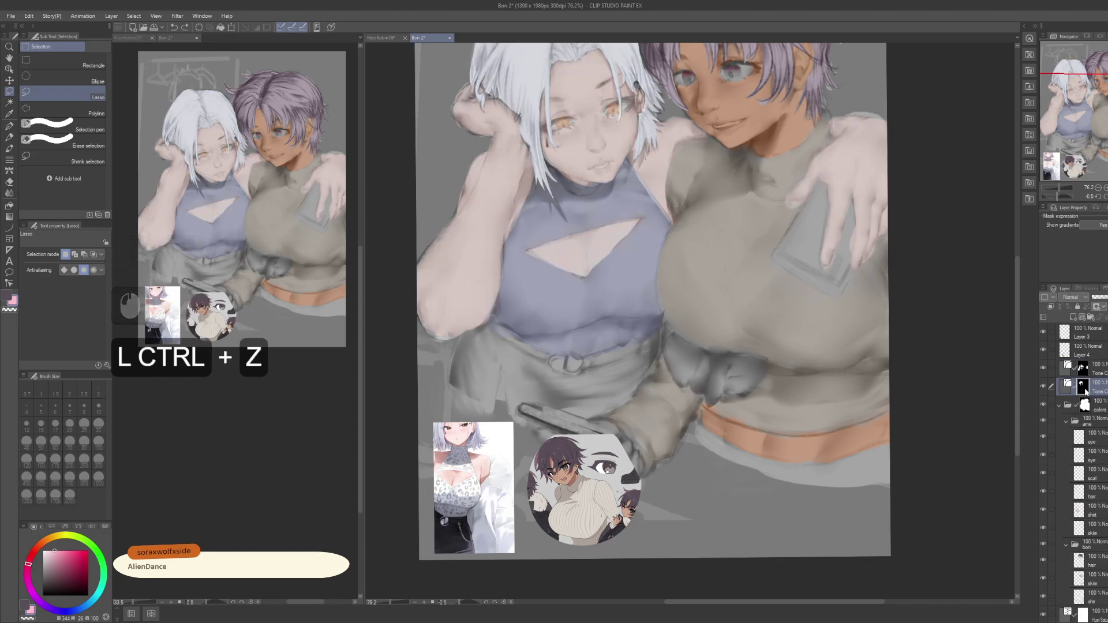
Step: Load the left figure's skin layer as a selection and activate the skin tone curve layer's mask
ctrl+click(1085, 372)
click(1085, 528)
drag(985, 312, 943, 366)
key(space)
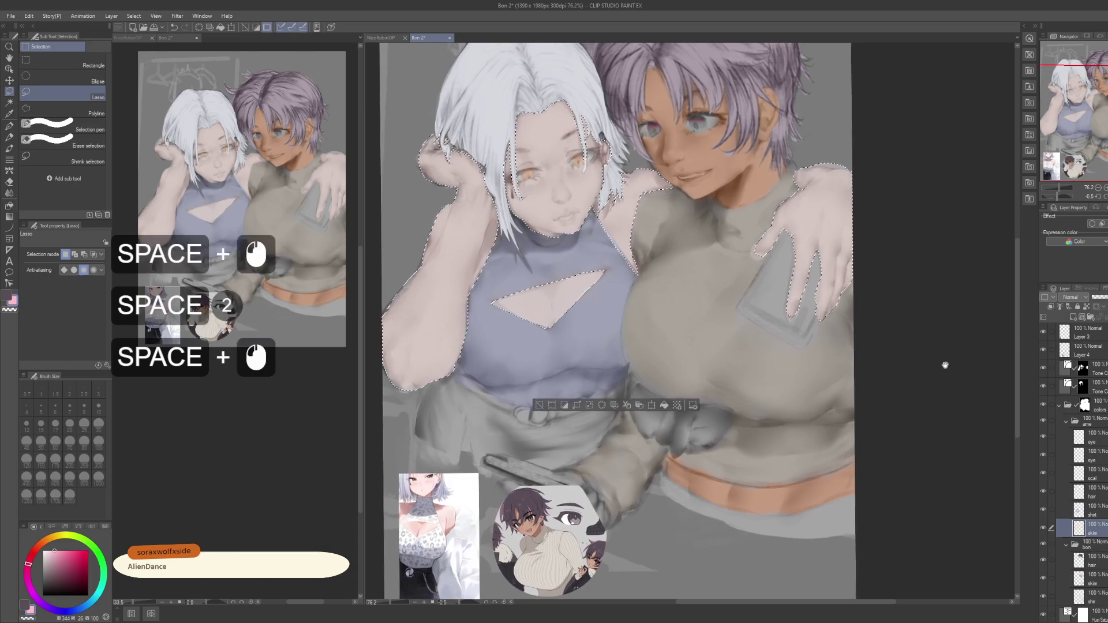
click(1084, 374)
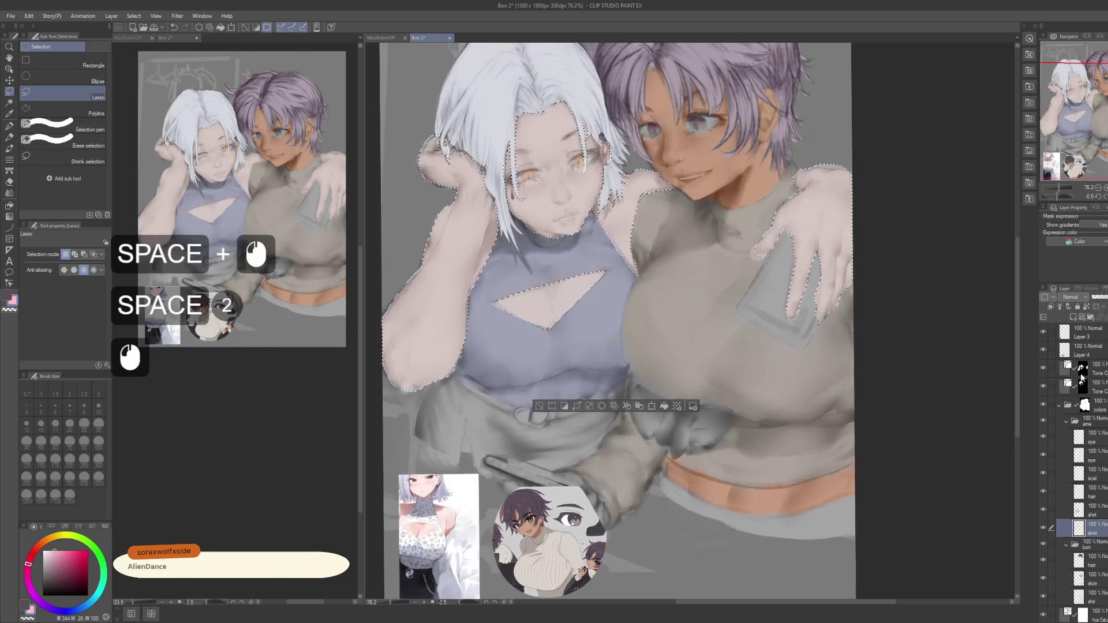
Step: Subtract stray areas around the hand on the right figure's shoulder from the skin selection with the Lasso
key(m)
drag(797, 175, 829, 167)
drag(843, 118, 799, 151)
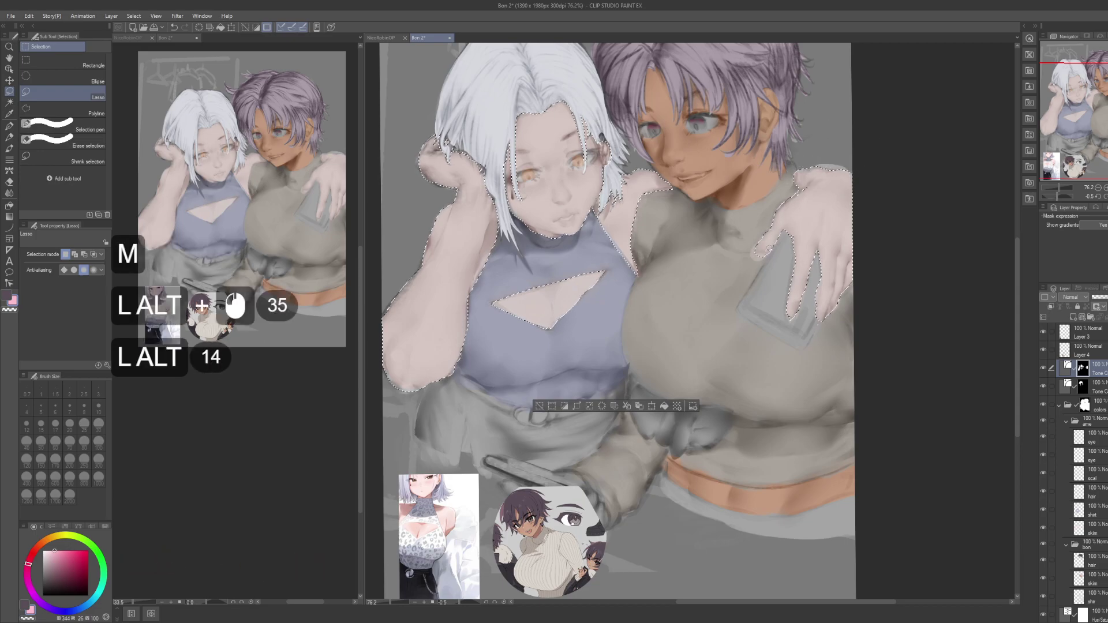
mouse_move(768, 230)
mouse_down()
mouse_move(757, 247)
mouse_move(754, 237)
mouse_move(768, 230)
mouse_move(754, 258)
mouse_move(776, 245)
mouse_move(814, 288)
mouse_up()
key(ctrl+z)
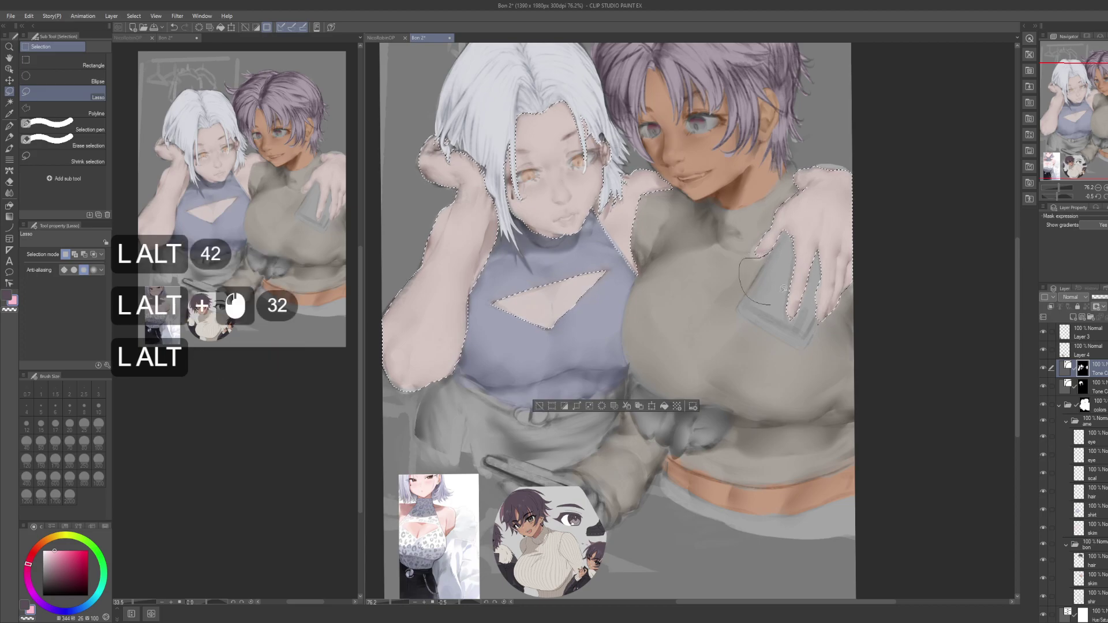
Step: Invert the skin selection and clear everything outside the skin from the skin tone curve layer's mask
mouse_move(789, 352)
mouse_down()
mouse_move(870, 375)
mouse_move(881, 366)
mouse_move(823, 355)
mouse_move(862, 328)
mouse_move(820, 332)
mouse_move(841, 358)
mouse_up()
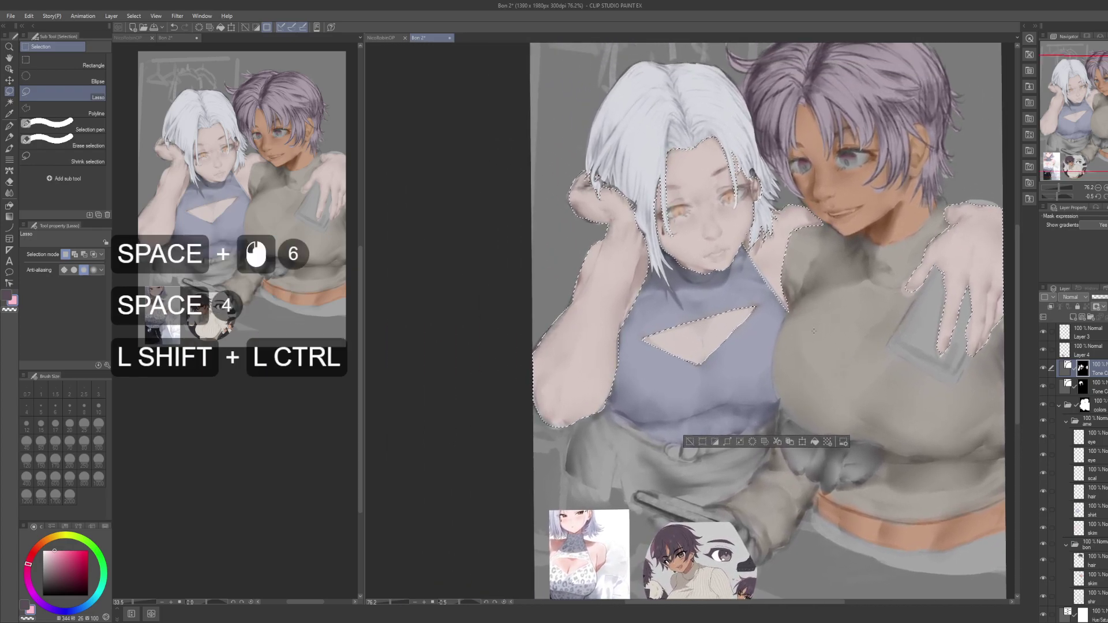
key(ctrl+shift+i)
key(Delete)
drag(814, 331, 714, 367)
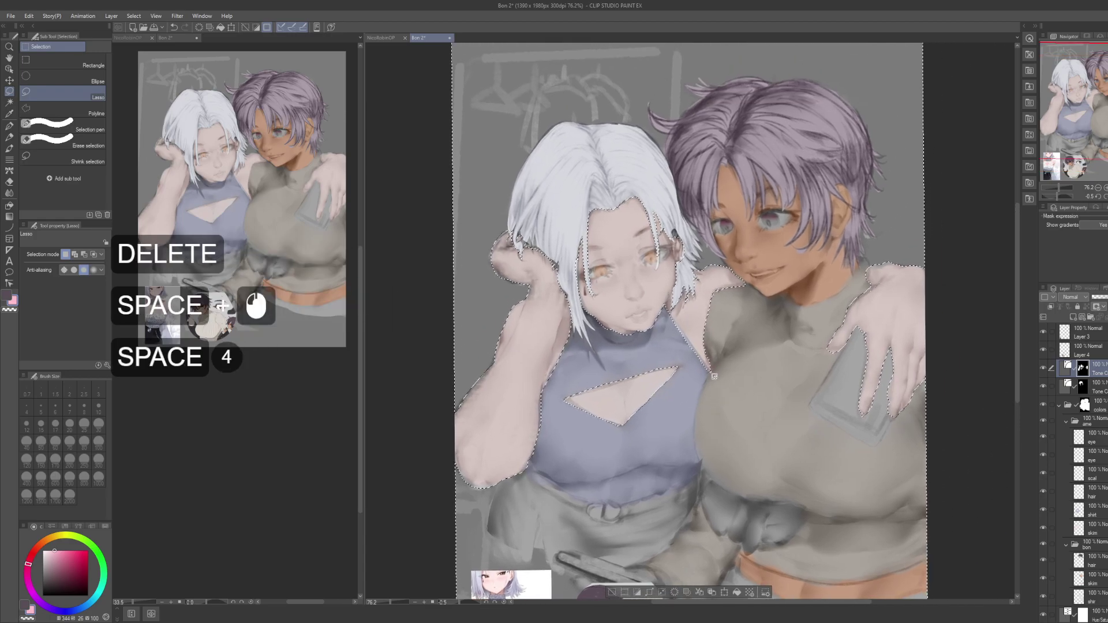
Step: Compare the skin correction before and after the mask clearing, keep the cleared version and deselect
key(ctrl+z)
key(ctrl+shift+z)
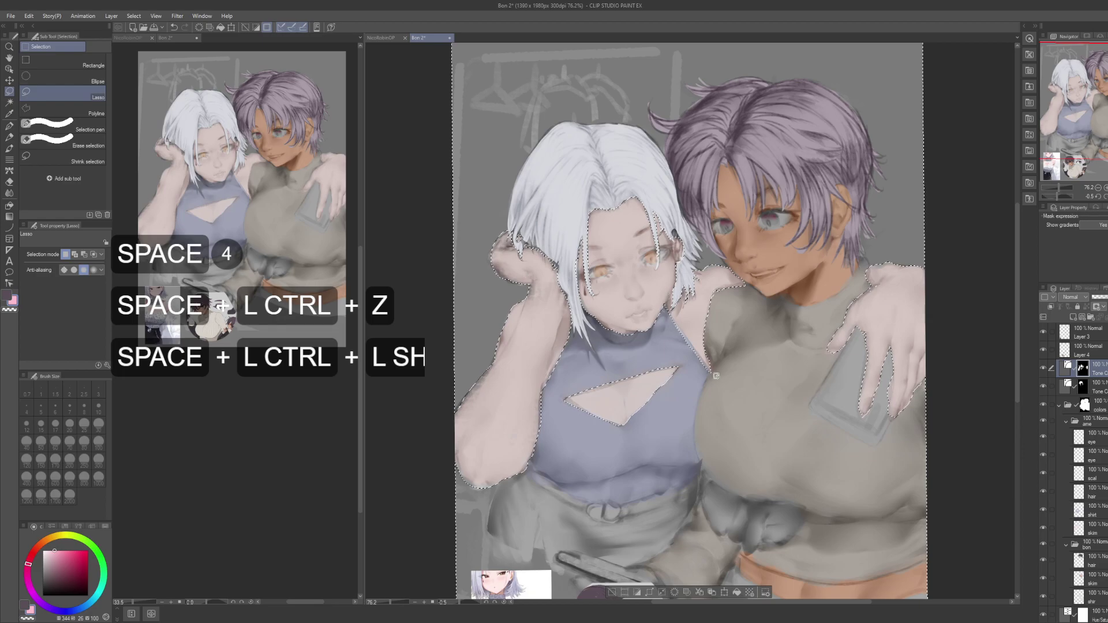
key(ctrl+z)
key(ctrl+shift+z)
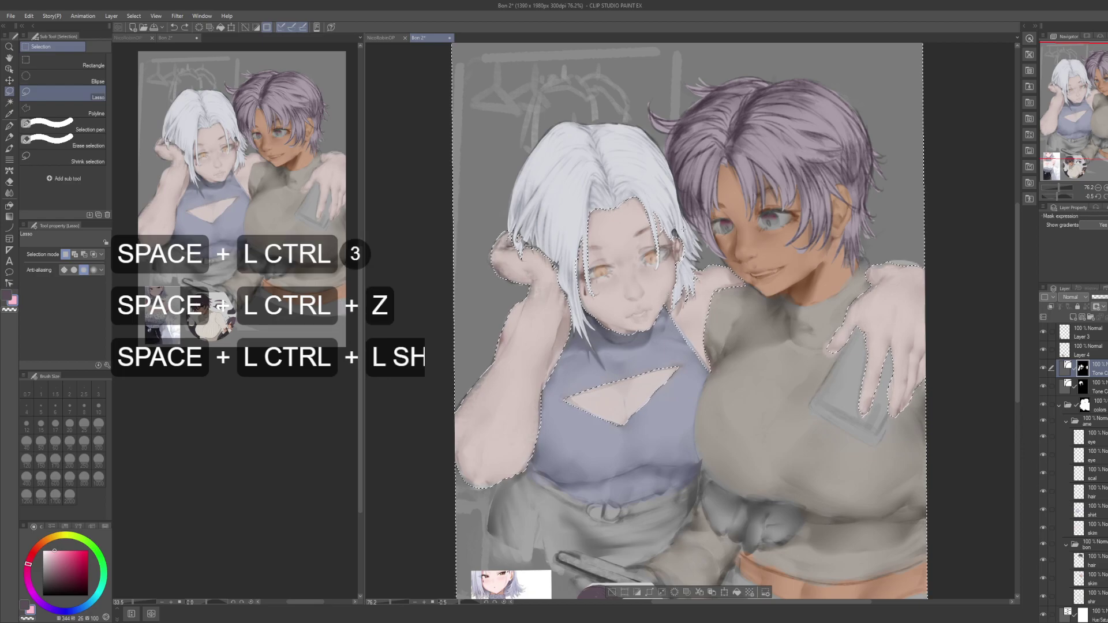
key(ctrl+d)
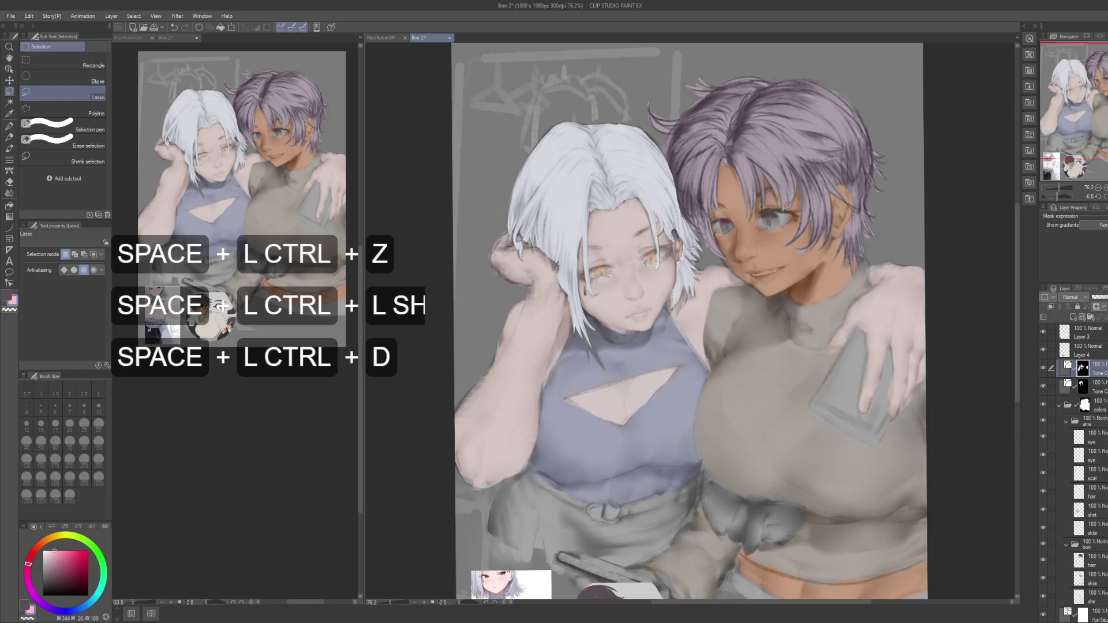
Step: Touch up the skin tone curve mask between the raised hand and the hair with a size 15 G-pen, undoing the last stroke
key(p)
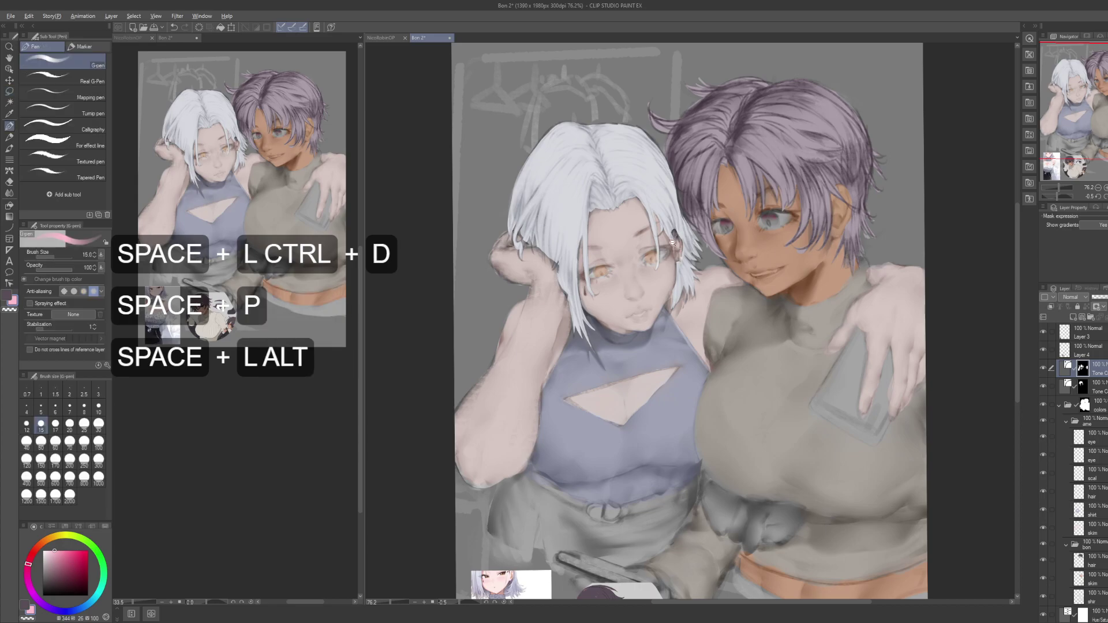
alt+click(675, 230)
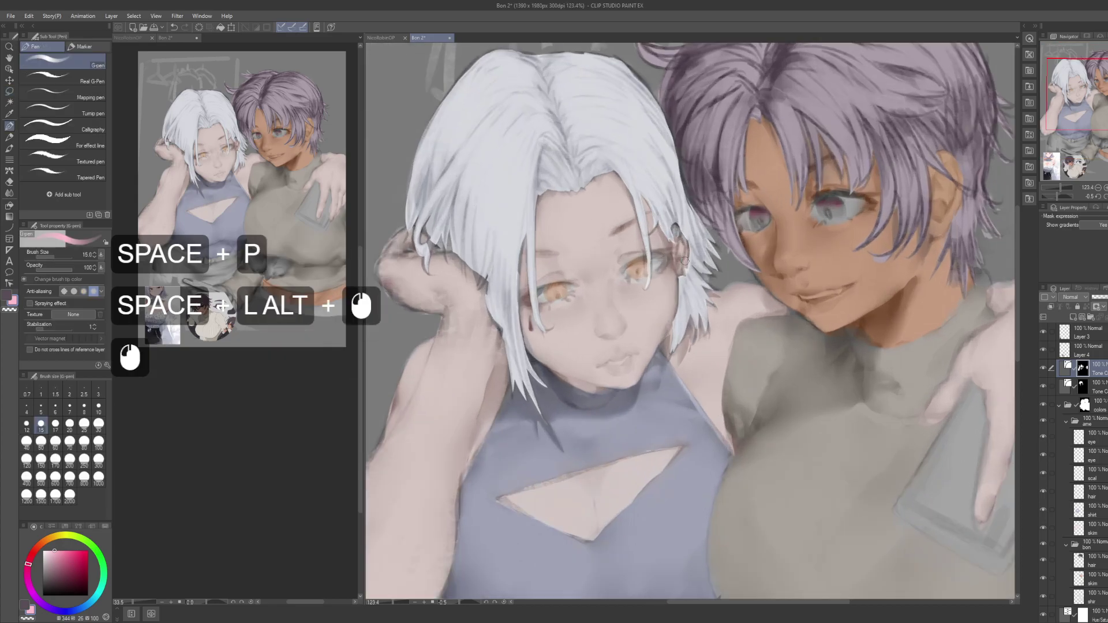
mouse_move(472, 276)
mouse_down()
mouse_move(482, 292)
mouse_move(483, 283)
mouse_up()
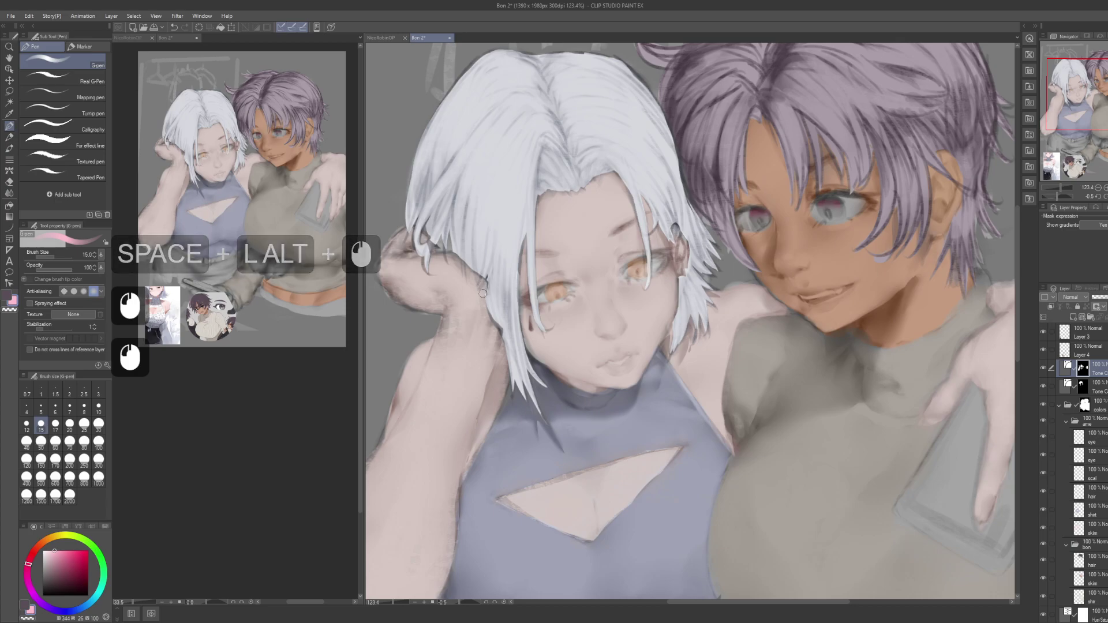
drag(492, 337, 493, 345)
drag(450, 306, 488, 297)
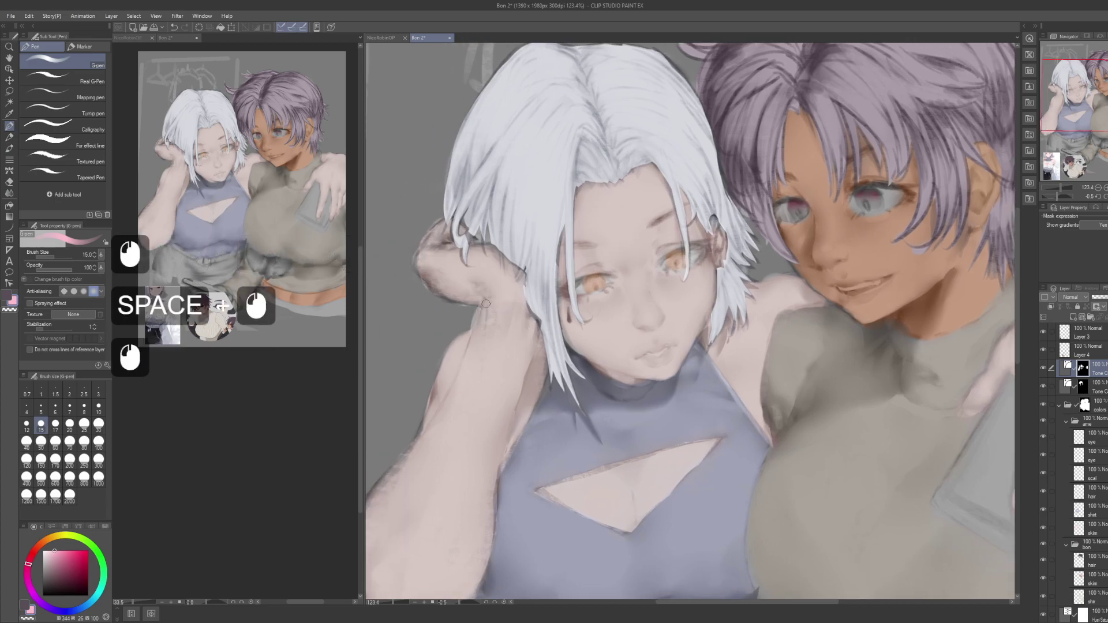
key(ctrl+z)
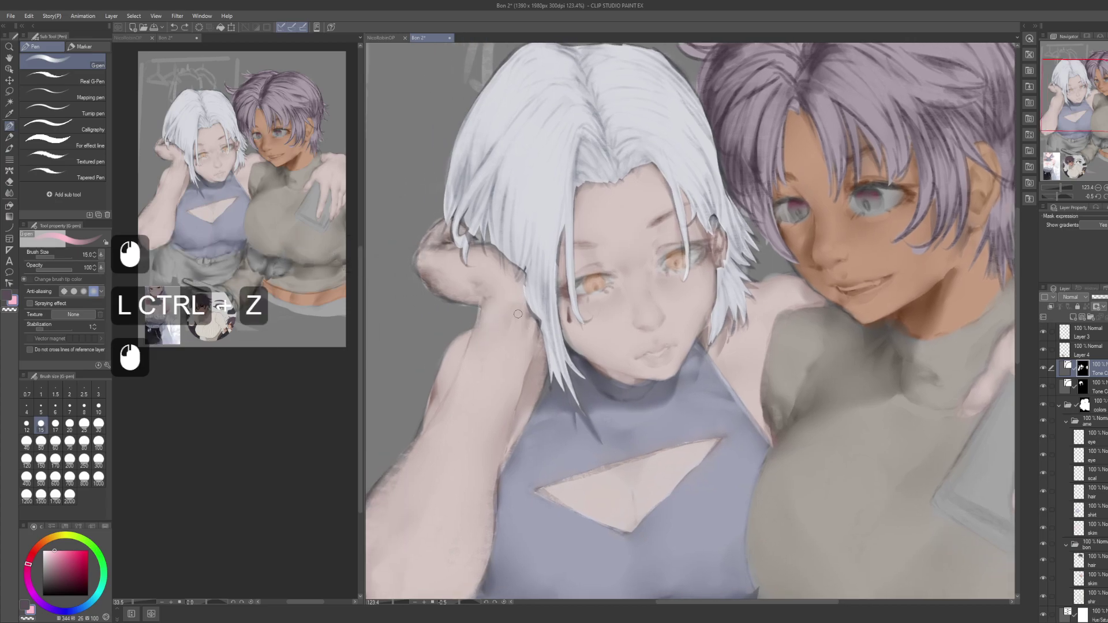
Step: Enlarge the G-pen to size 40 and paint the left figure's raised hand and wrist into the skin tone curve mask
key(bracketright)
key(bracketright)
key(bracketright)
key(bracketright)
key(bracketright)
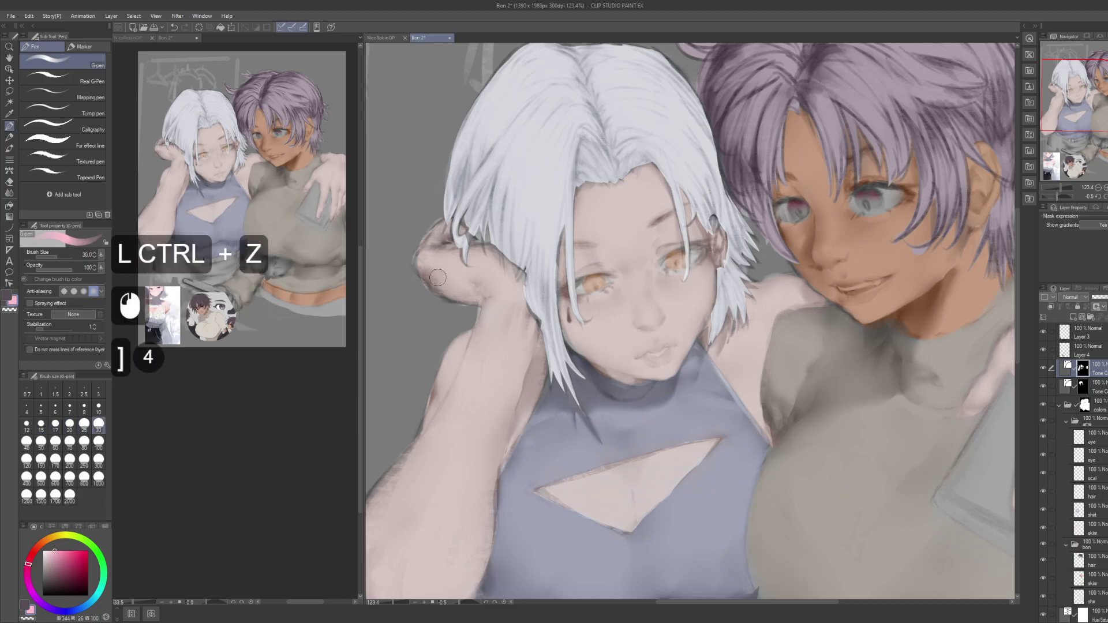
drag(438, 256, 442, 246)
drag(437, 242, 449, 248)
drag(451, 246, 482, 249)
click(455, 239)
click(441, 249)
click(476, 248)
click(484, 257)
click(493, 262)
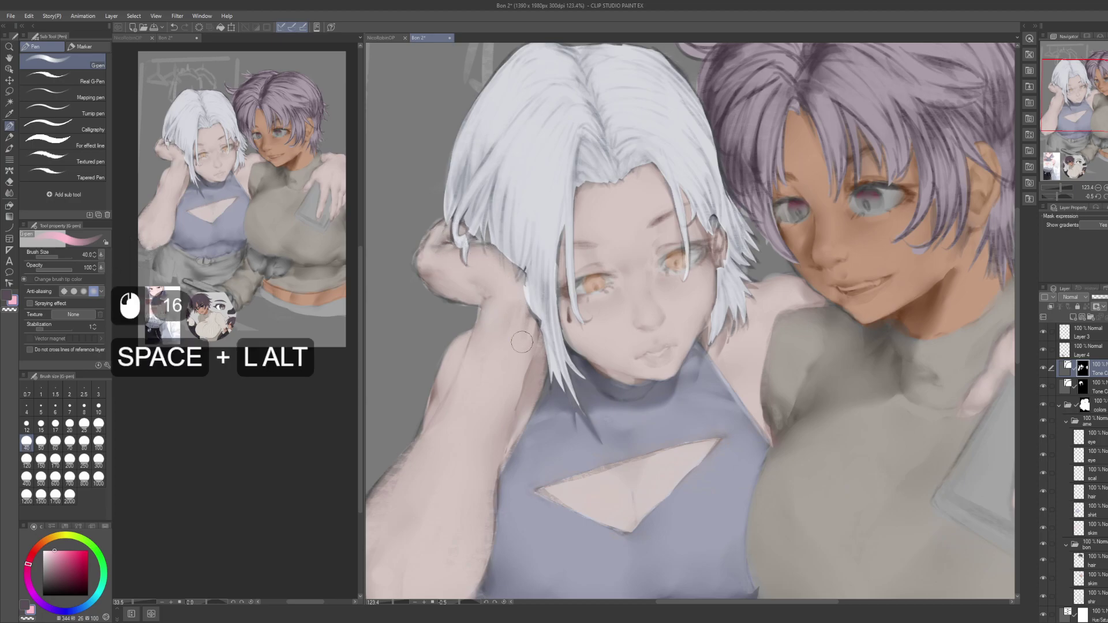
Step: Paint the left figure's forearm and the arm edge beside the hair into the skin tone curve mask, redoing the unsatisfactory strokes
drag(452, 448, 512, 307)
click(483, 315)
click(450, 353)
click(424, 421)
drag(551, 317, 555, 404)
click(529, 391)
key(ctrl+z)
key(ctrl+z)
click(549, 323)
click(542, 394)
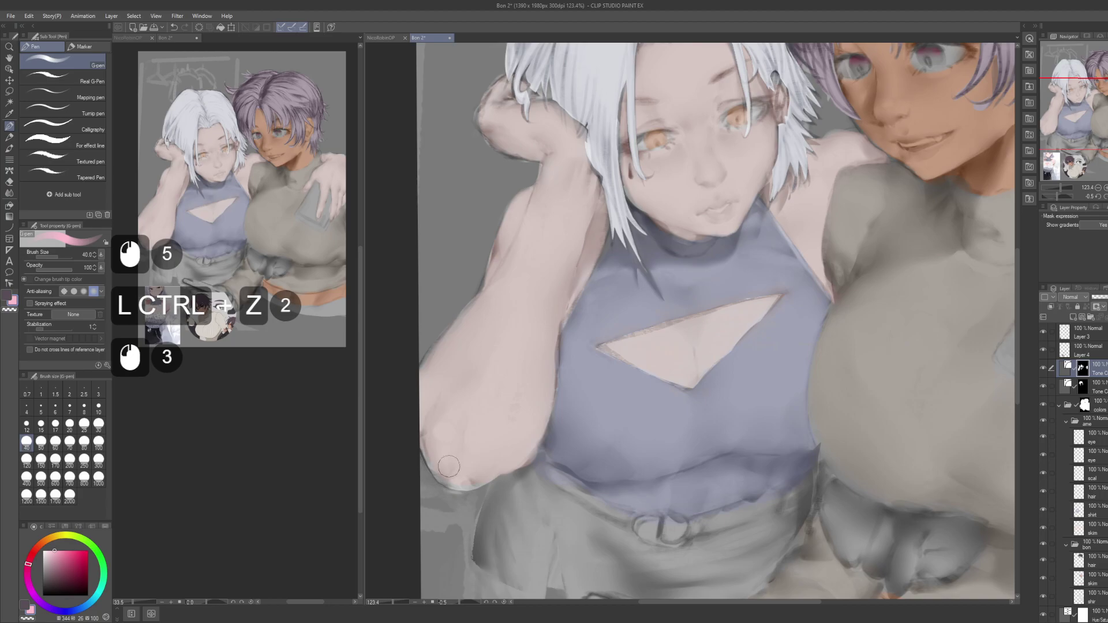
Step: Touch up the skin tone curve mask over the chest cutout of the left figure's shirt
drag(601, 334, 535, 378)
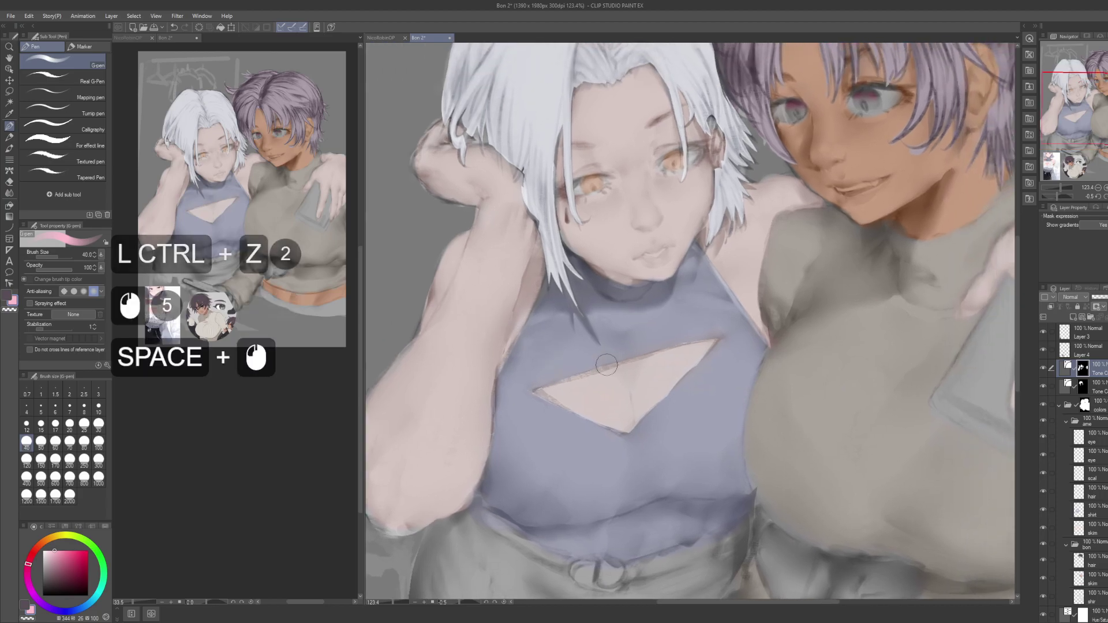
click(579, 391)
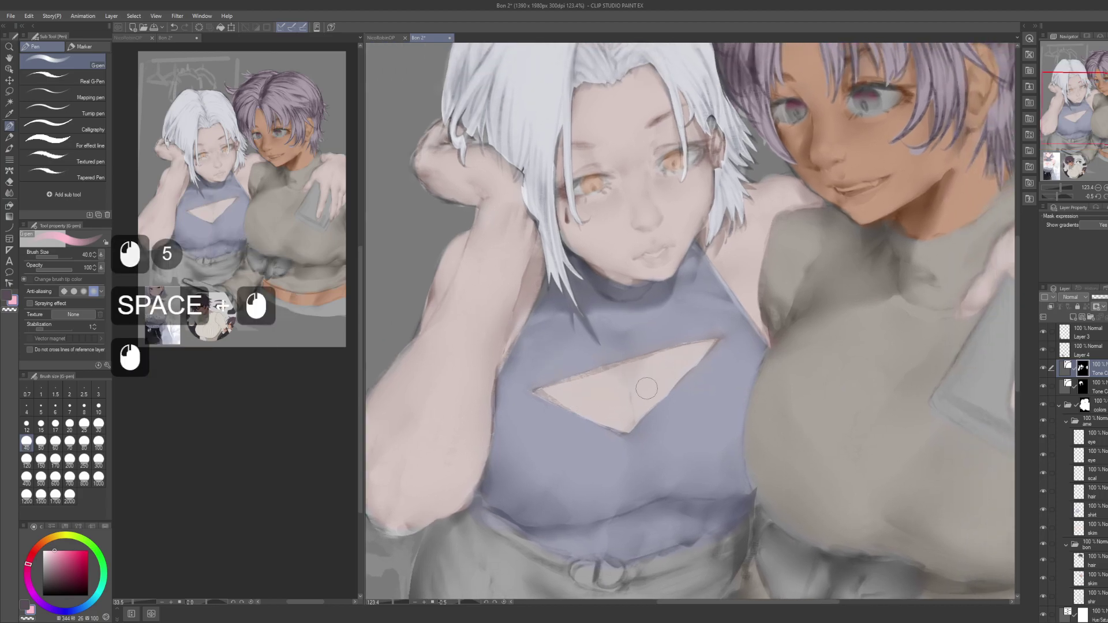
drag(753, 353, 664, 353)
drag(967, 324, 797, 300)
drag(853, 329, 890, 314)
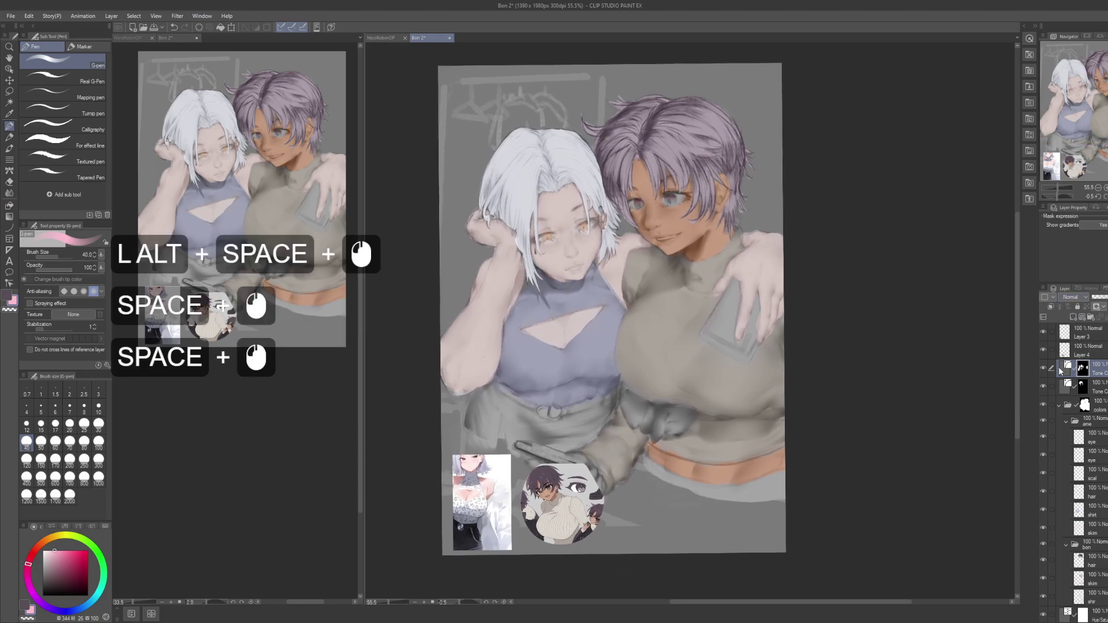
Step: Set the colors folder's blending mode to Normal and hide the skin tone curve layer
click(1092, 404)
click(1078, 299)
click(1077, 306)
click(1074, 299)
click(1074, 312)
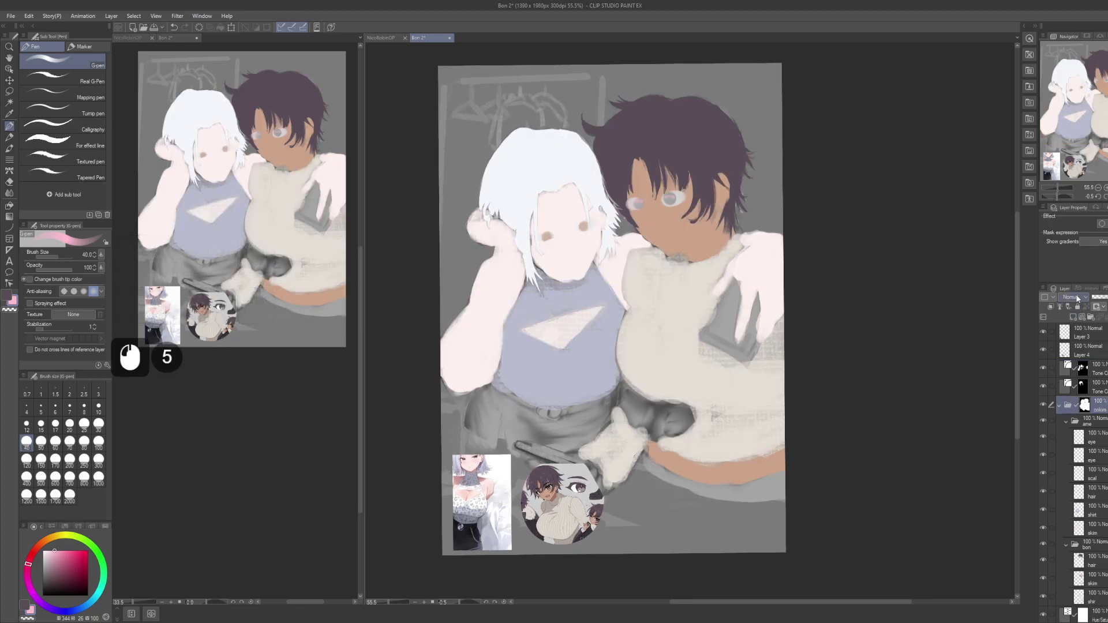
click(1043, 367)
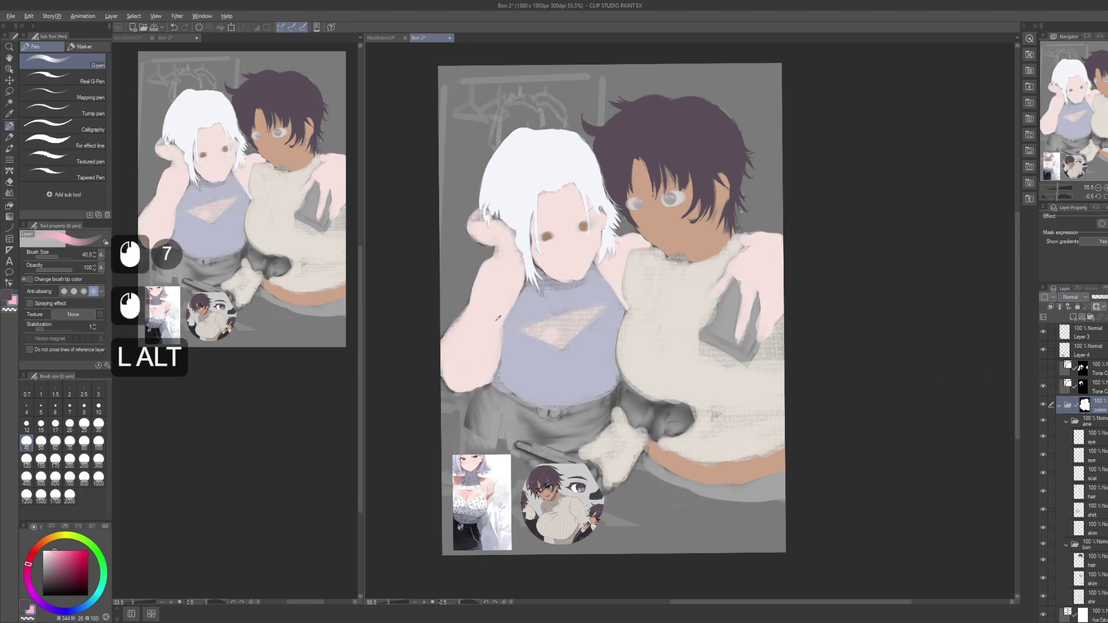
Step: Sample the left figure's skin colour and load the skin tone curve layer's mask as a selection
alt+click(522, 330)
ctrl+click(1086, 402)
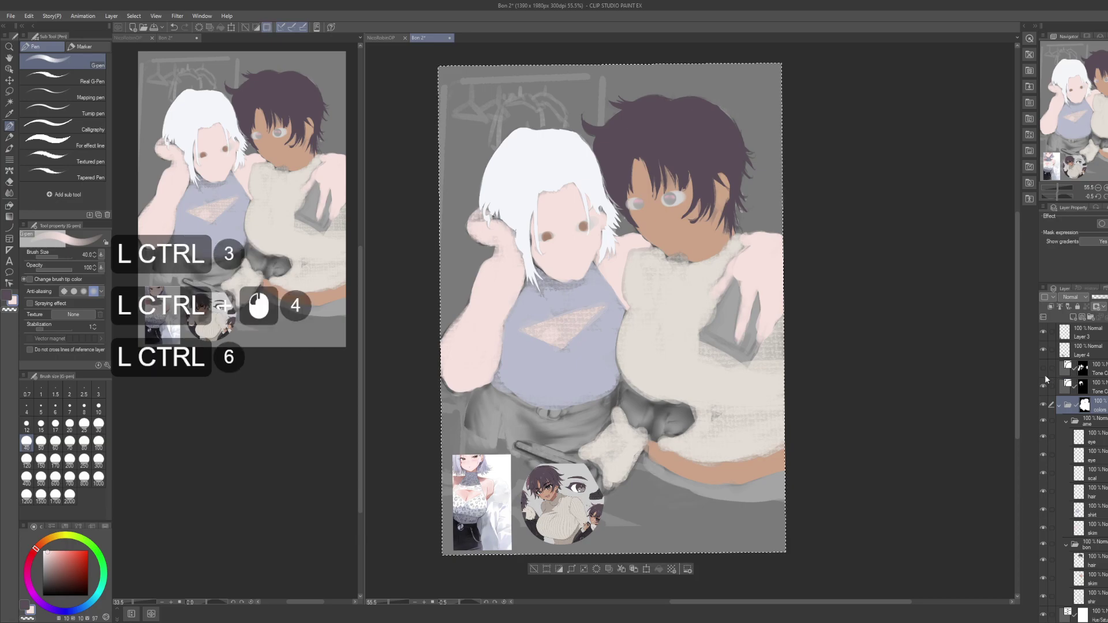
ctrl+click(1083, 368)
key(g)
click(983, 253)
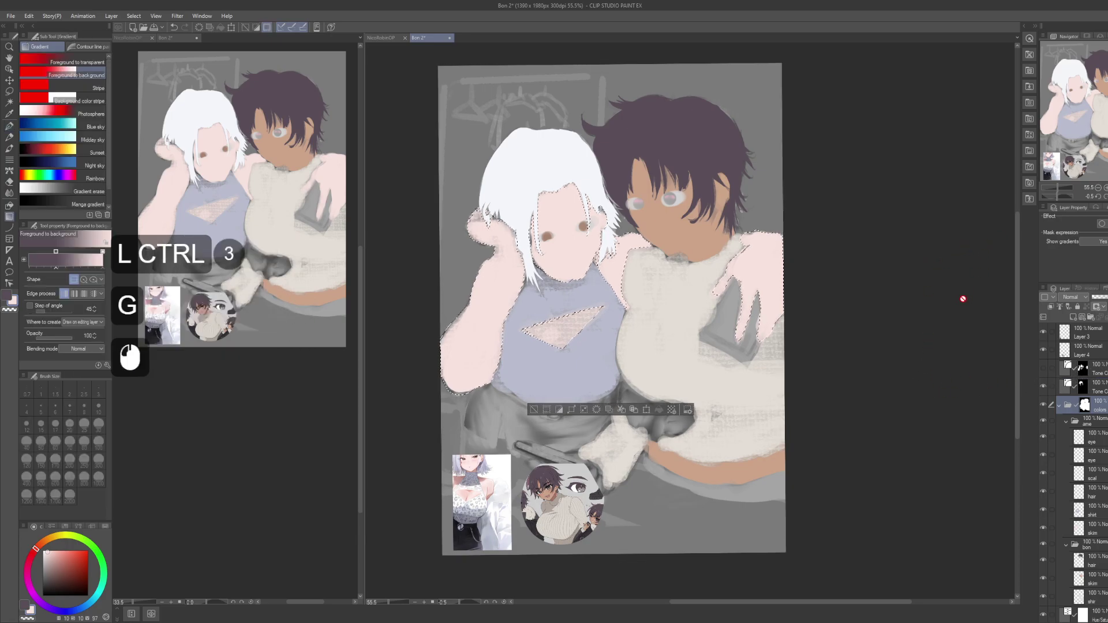
click(977, 282)
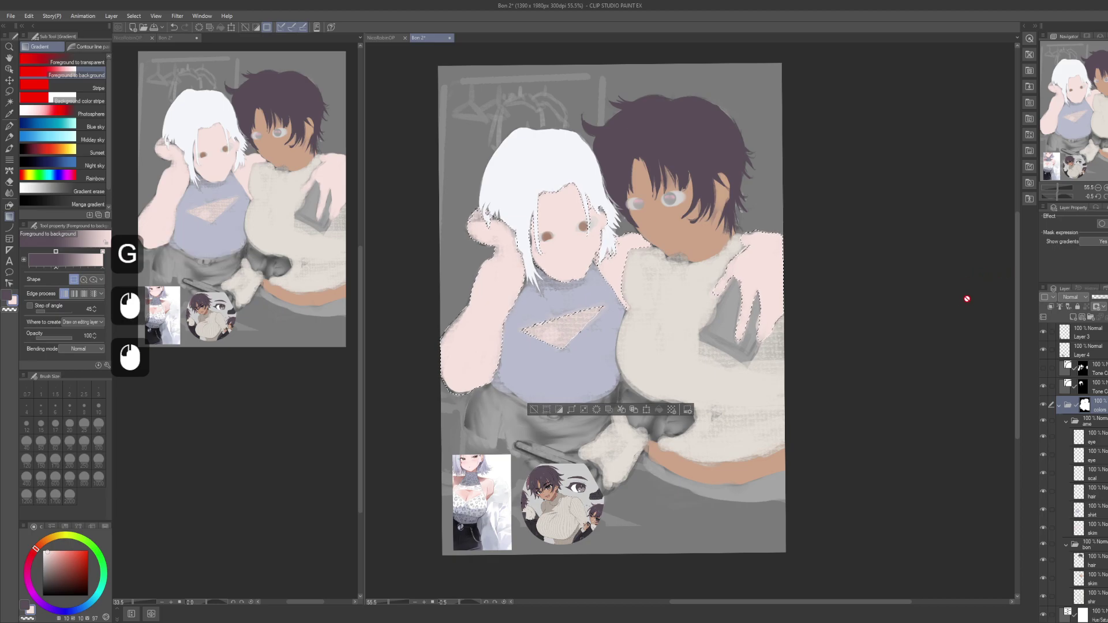
key(g)
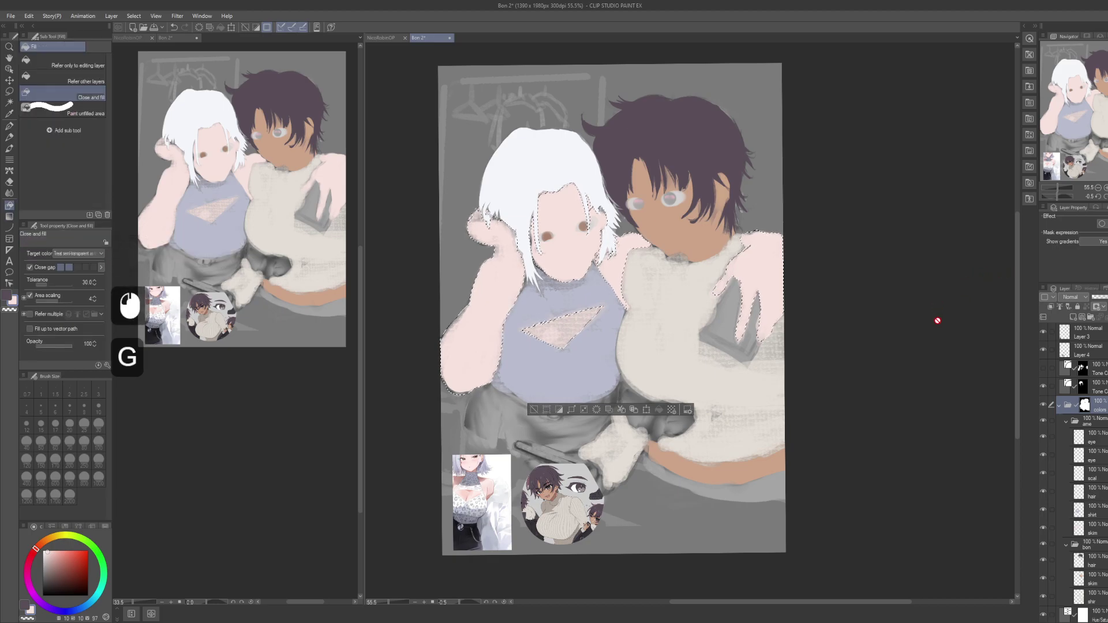
key(ctrl)
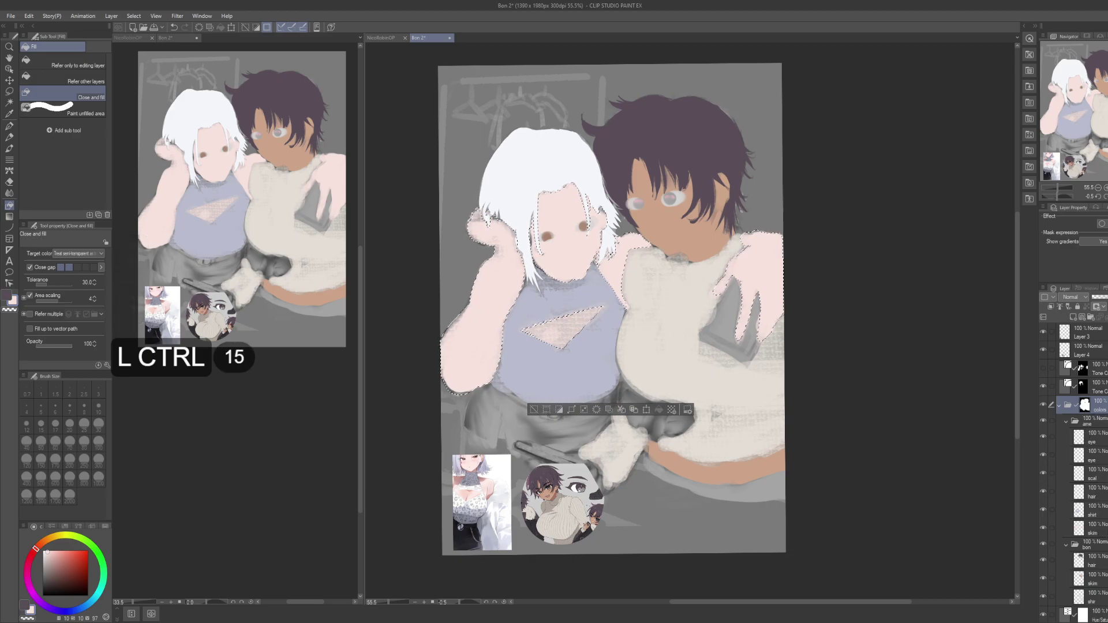
Step: Fill the selected area on the left figure's skin layer with the skin colour using the Gradient tool, and deselect
click(1101, 530)
click(922, 337)
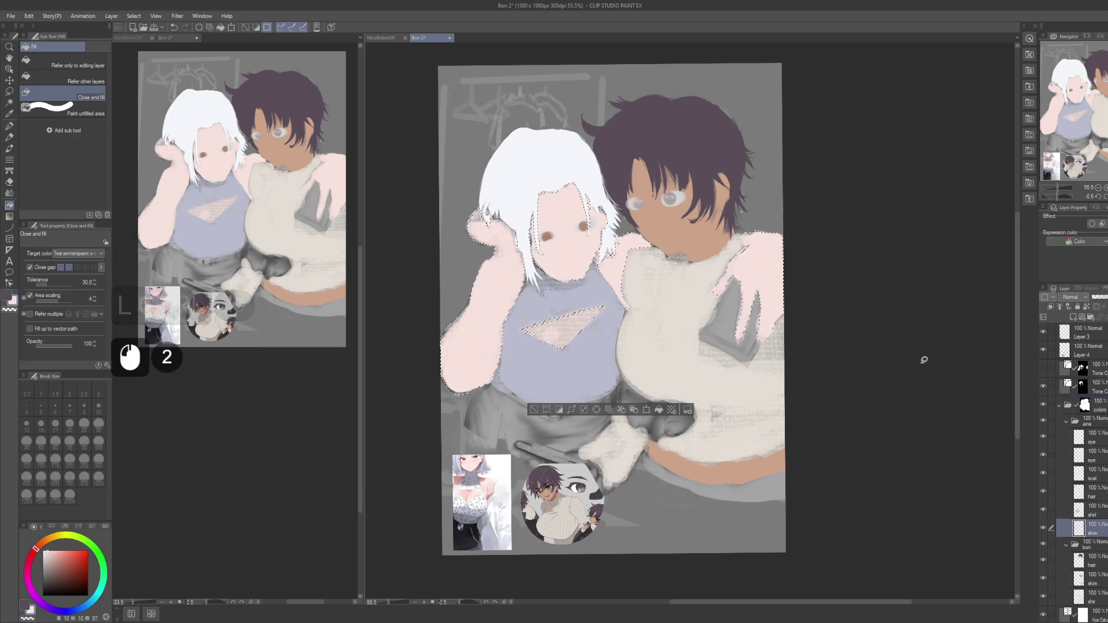
key(g)
click(919, 327)
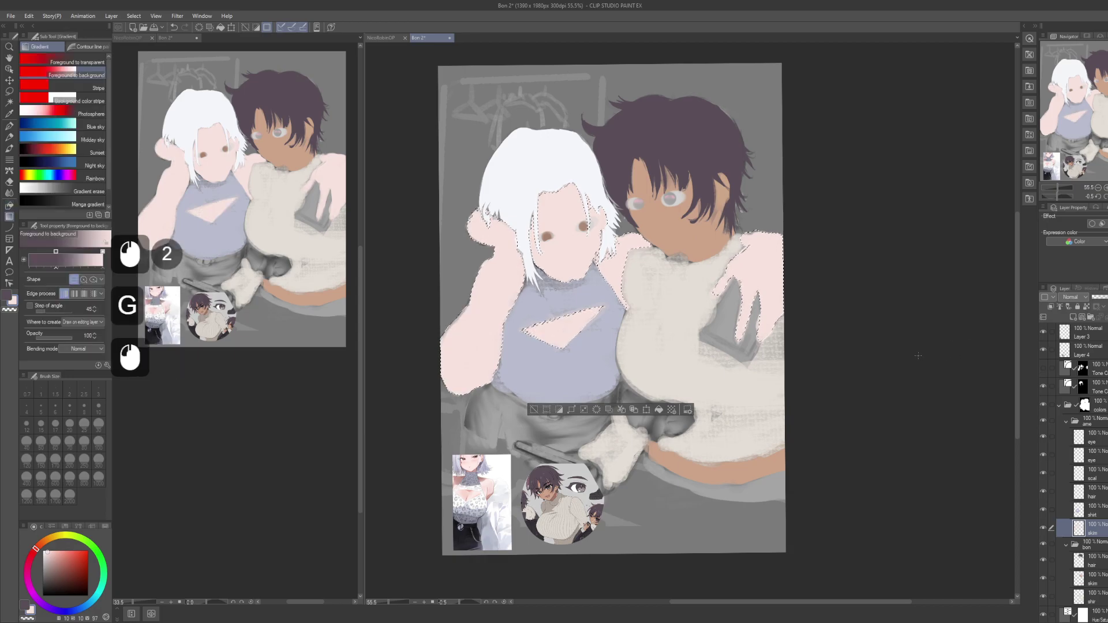
key(ctrl+d)
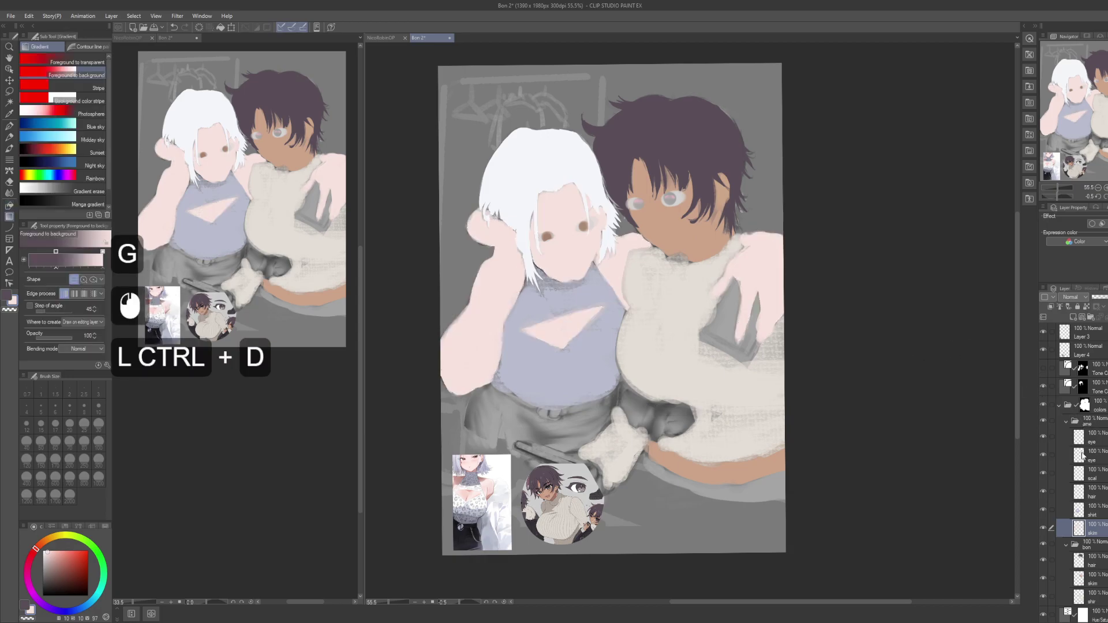
Step: Load the skin tone curve mask as a selection, invert it and clear everything outside it from the left figure's skin layer
ctrl+click(1085, 376)
key(ctrl+shift+i)
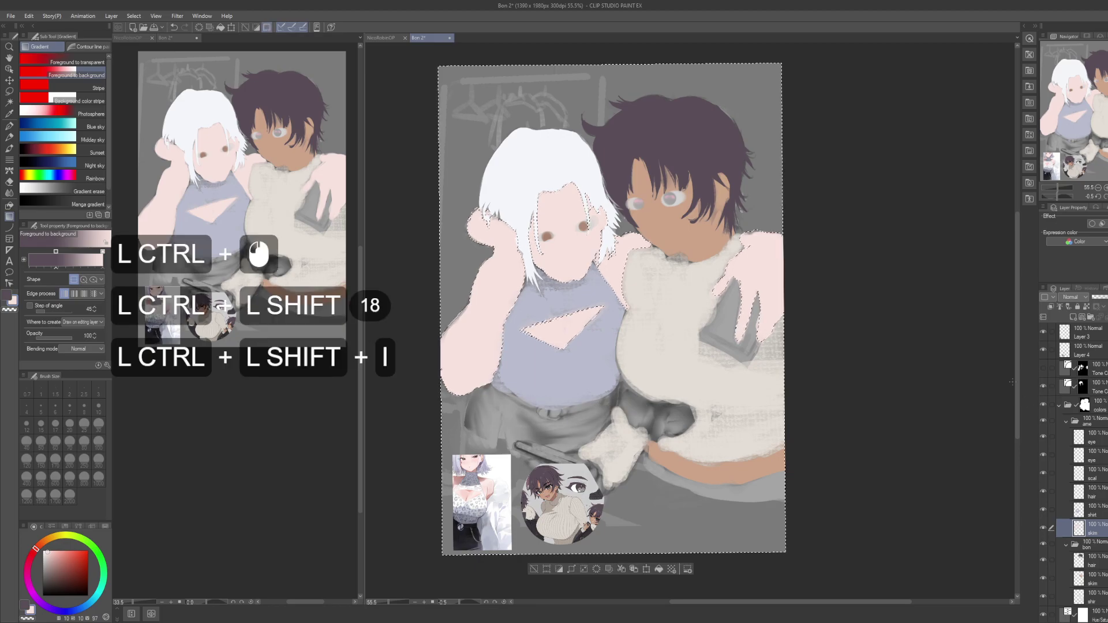
key(Delete)
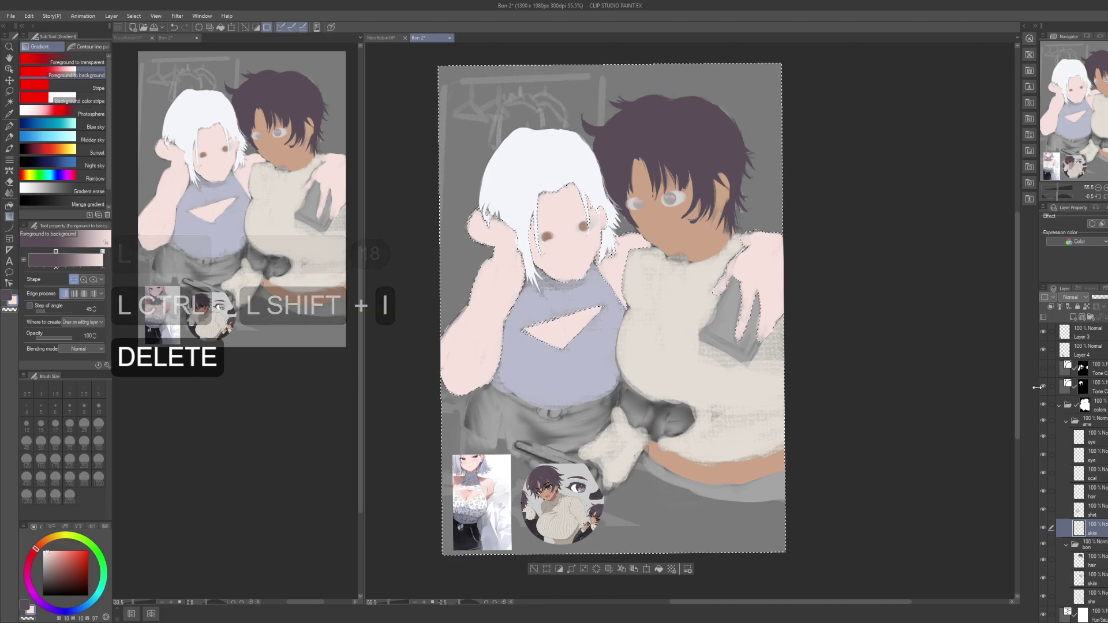
key(space)
drag(918, 460, 916, 439)
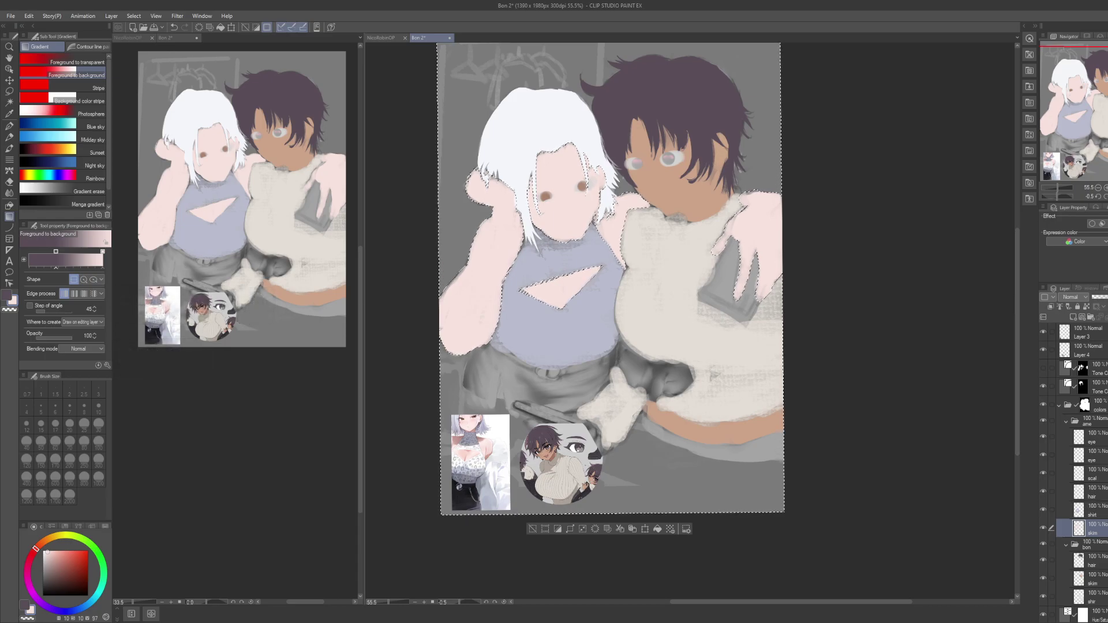
Step: Select the left figure's shirt layer and sample the shirt's blue-violet colour from its lower front
click(1091, 510)
key(space)
drag(563, 248, 681, 316)
key(alt+space)
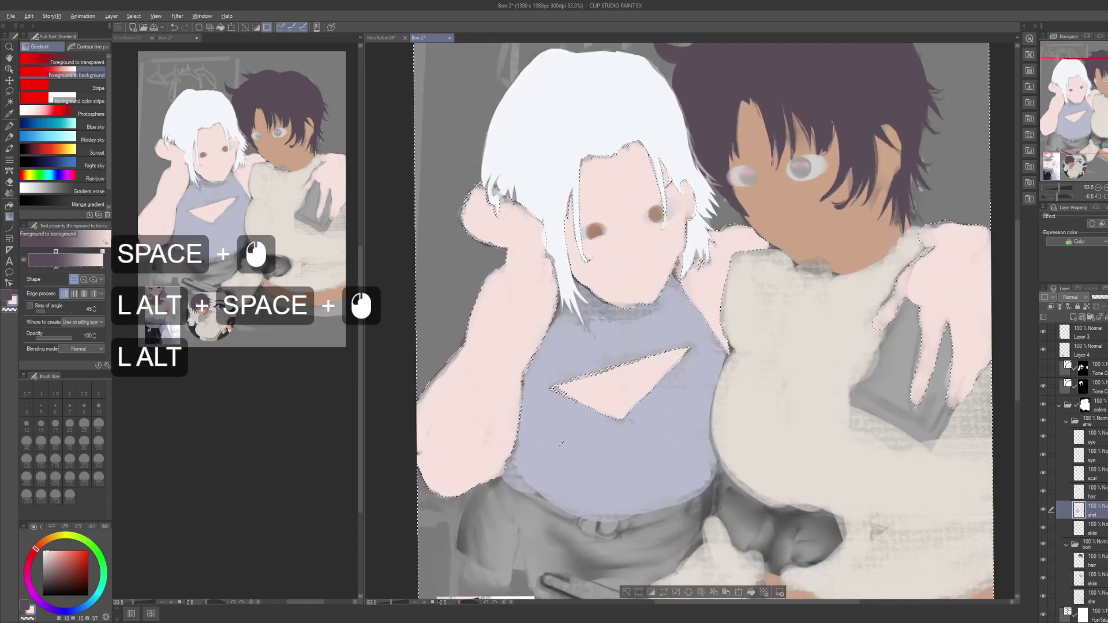
alt+click(561, 443)
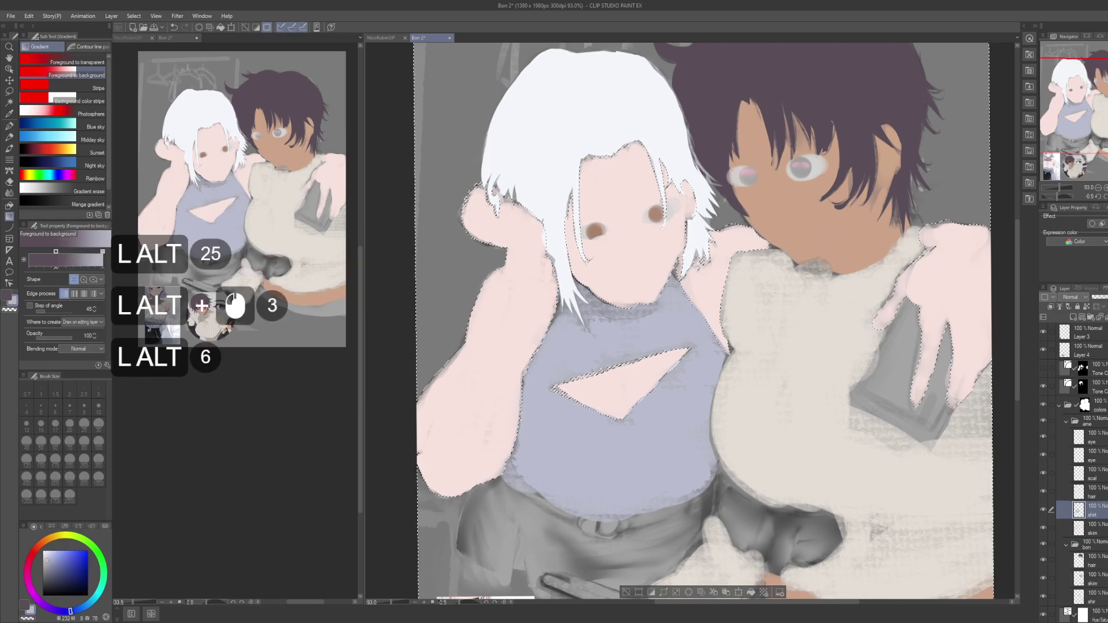
Step: Set the G-pen to size 80, resample the left figure's shirt colour and paint flat colour beside the chest cutout
key(alt+p)
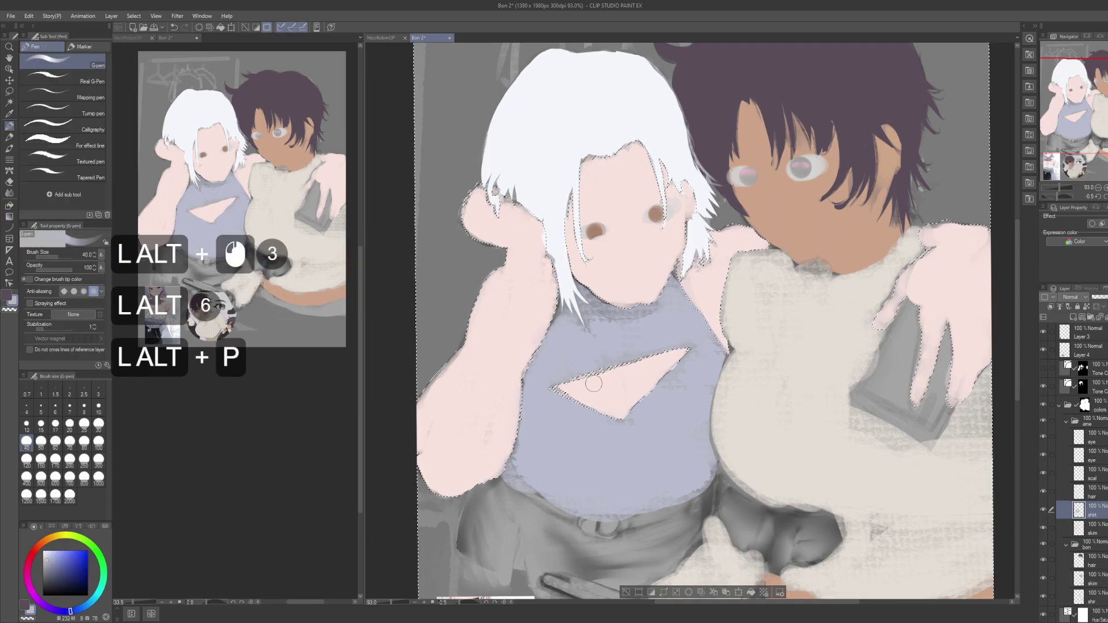
key(alt+bracketright)
key(alt+bracketright)
key(alt+bracketright)
key(alt+bracketright)
alt+click(590, 368)
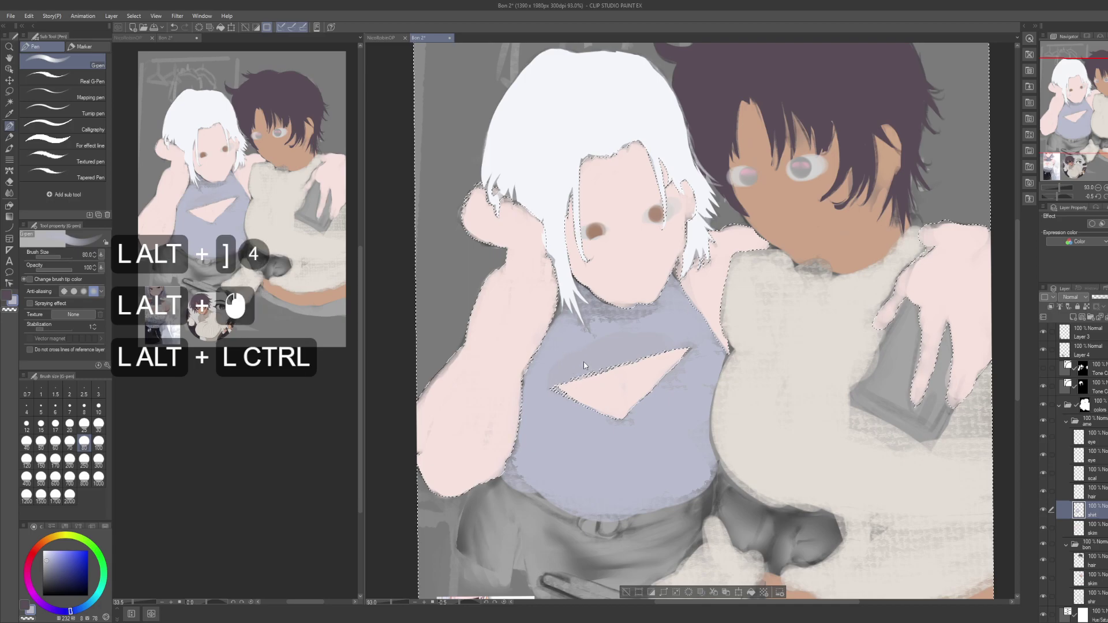
alt+click(586, 358)
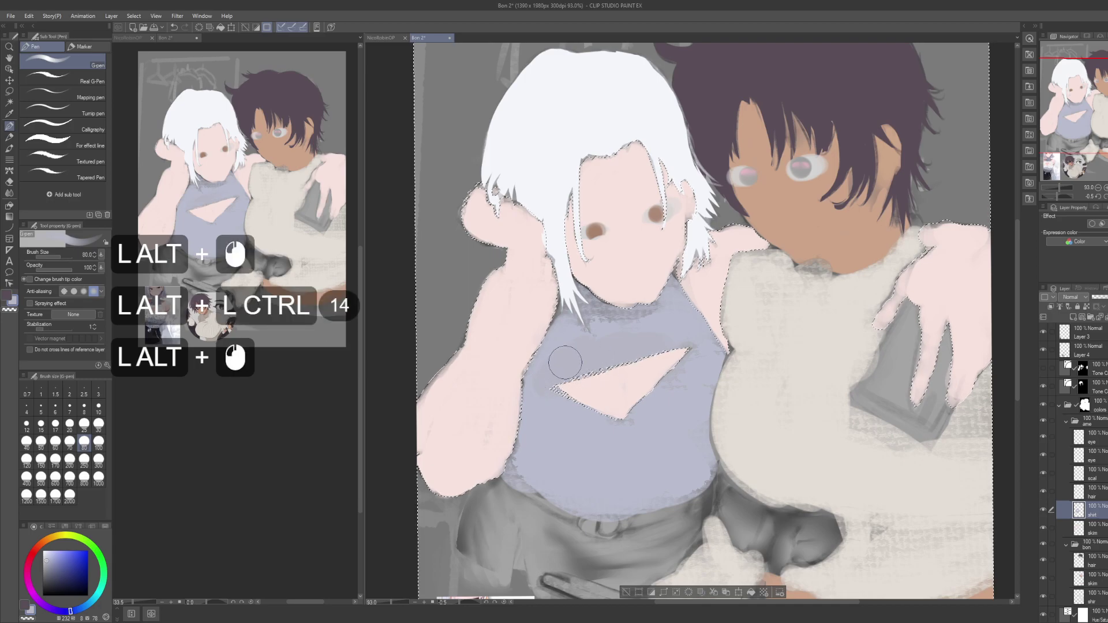
alt+click(562, 365)
click(559, 366)
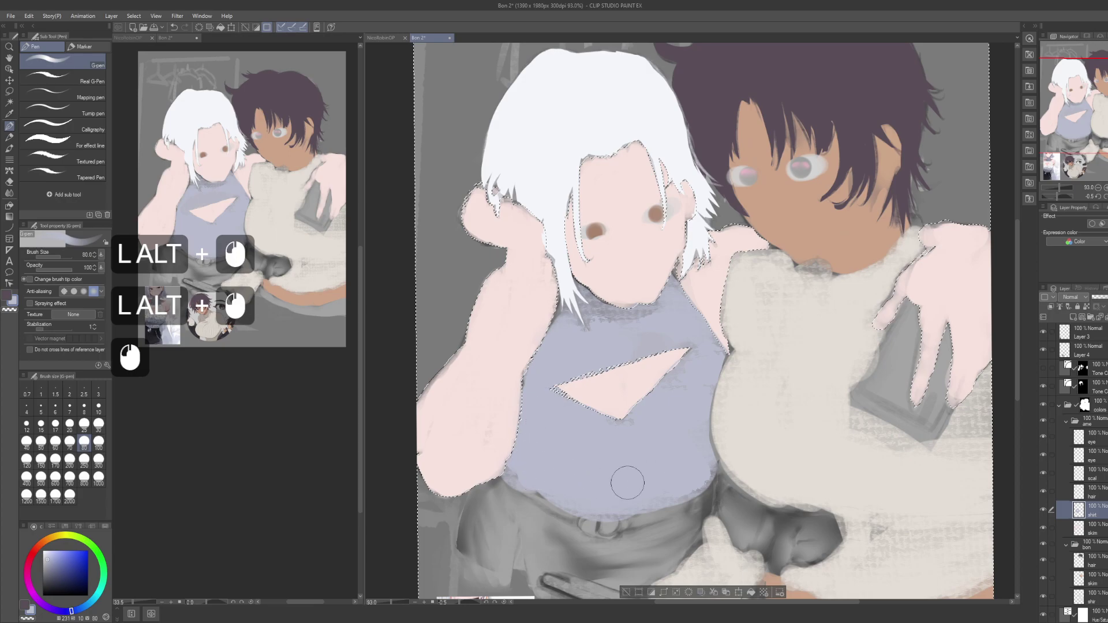
Step: Paint over the uneven patches on the front, neckline and armhole of the left figure's shirt, undoing one stray stroke
click(613, 434)
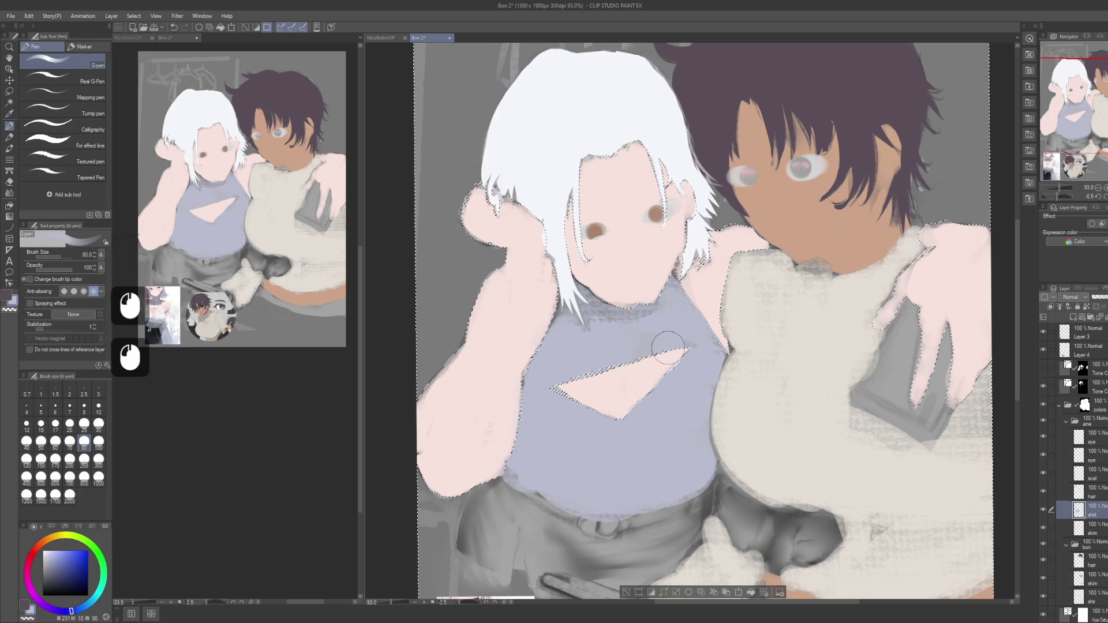
key(ctrl+z)
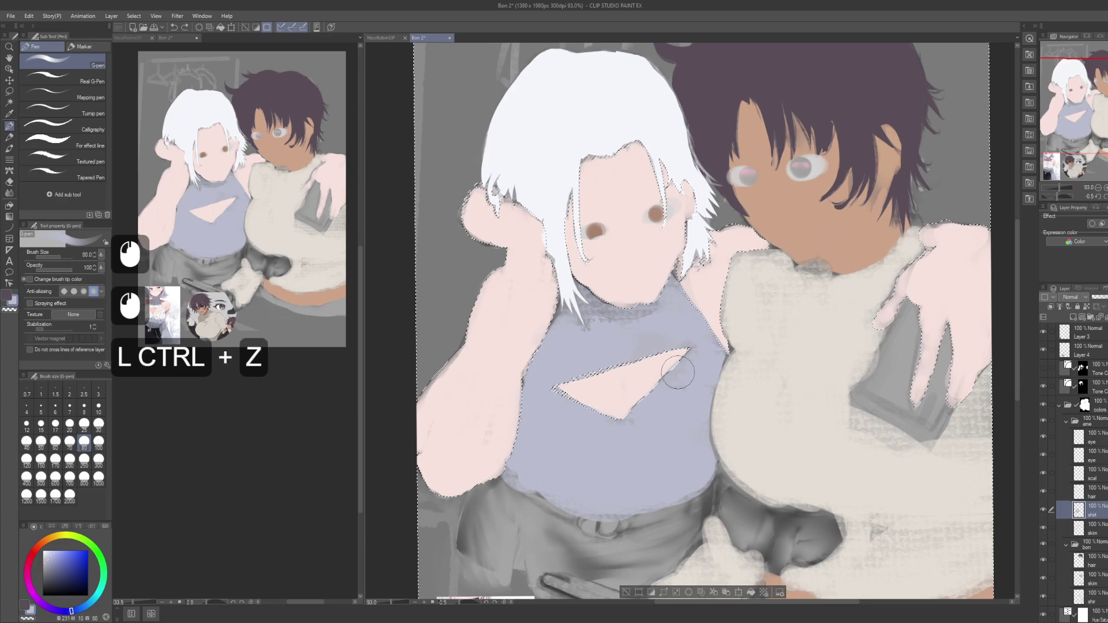
click(644, 424)
click(646, 350)
click(638, 342)
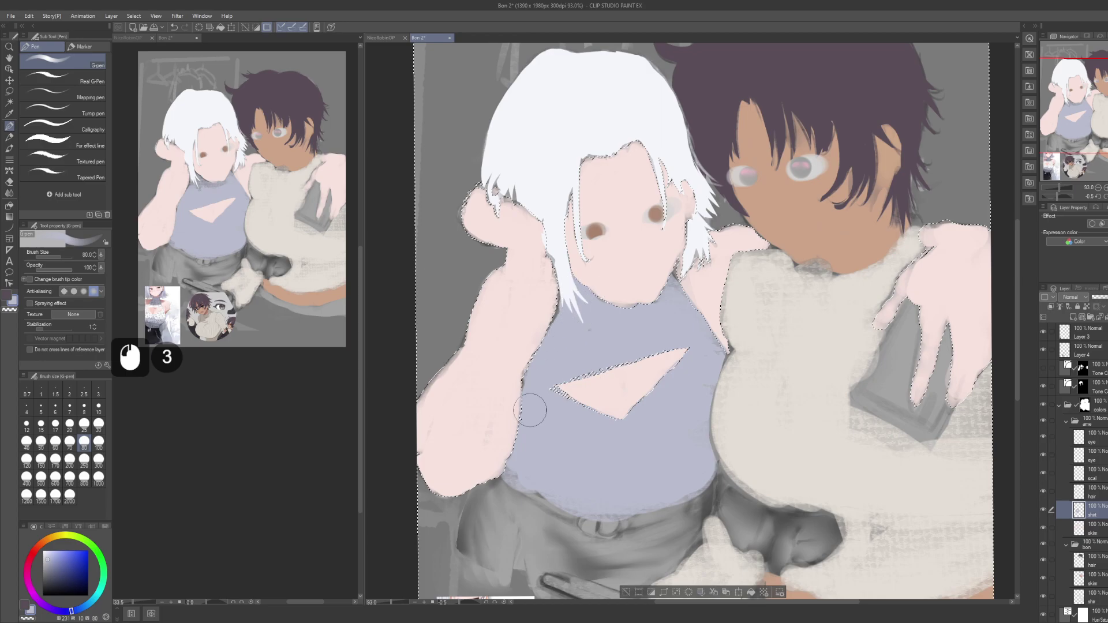
click(562, 334)
click(533, 405)
click(540, 359)
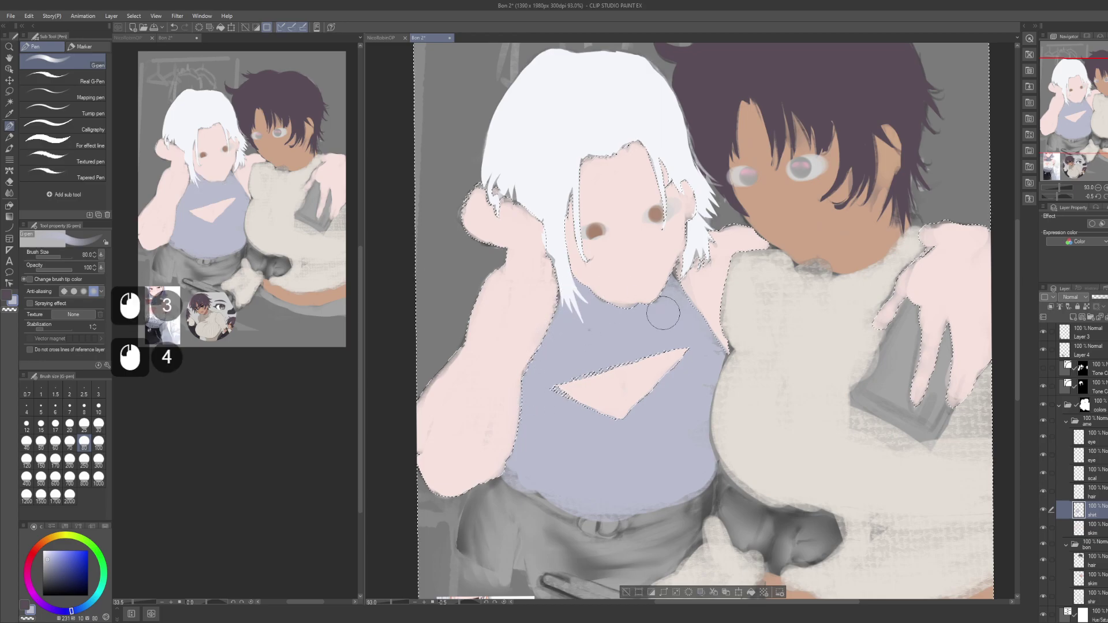
Step: Fill the left figure's shirt edge beside the other figure and erase the spill using transparent colour
click(711, 372)
click(702, 369)
click(693, 391)
key(c)
click(727, 404)
click(739, 369)
click(690, 375)
Step: Select the right figure's shirt layer, sample its cream colour and paint over the textured area around the grey phone
key(space)
drag(770, 358, 737, 314)
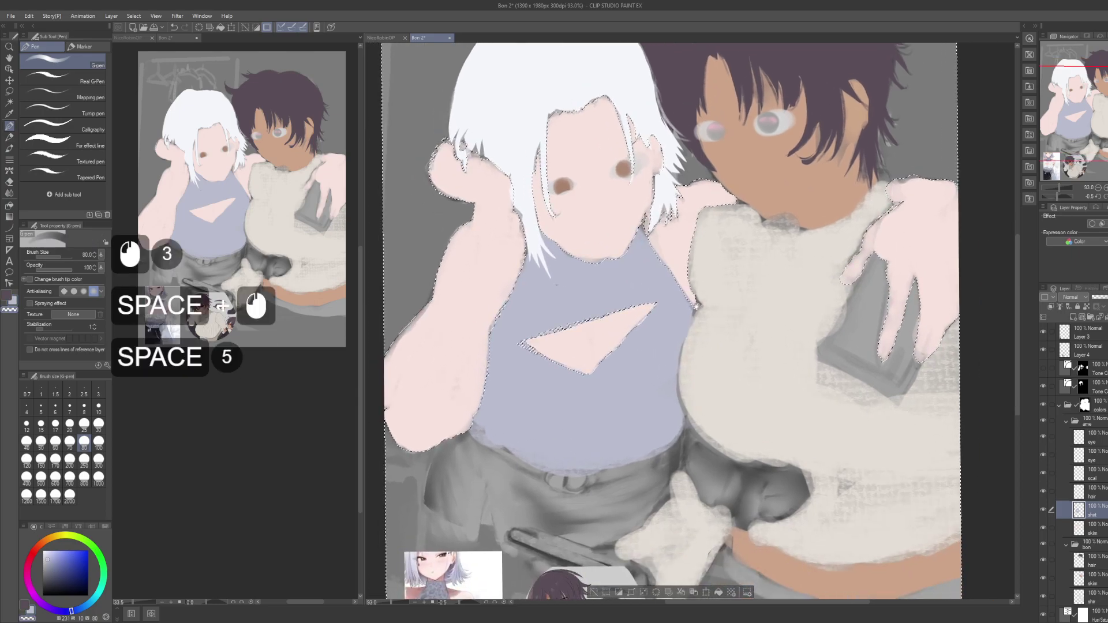
drag(741, 277, 738, 300)
drag(773, 239, 682, 239)
drag(779, 364, 736, 324)
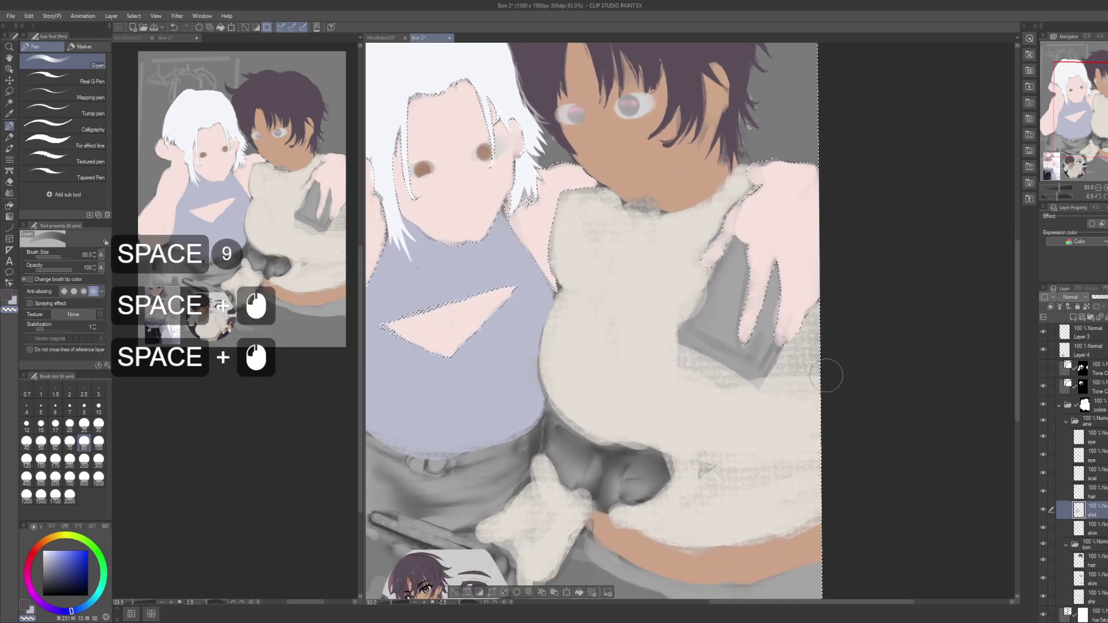
scroll(1089, 524, down, 3)
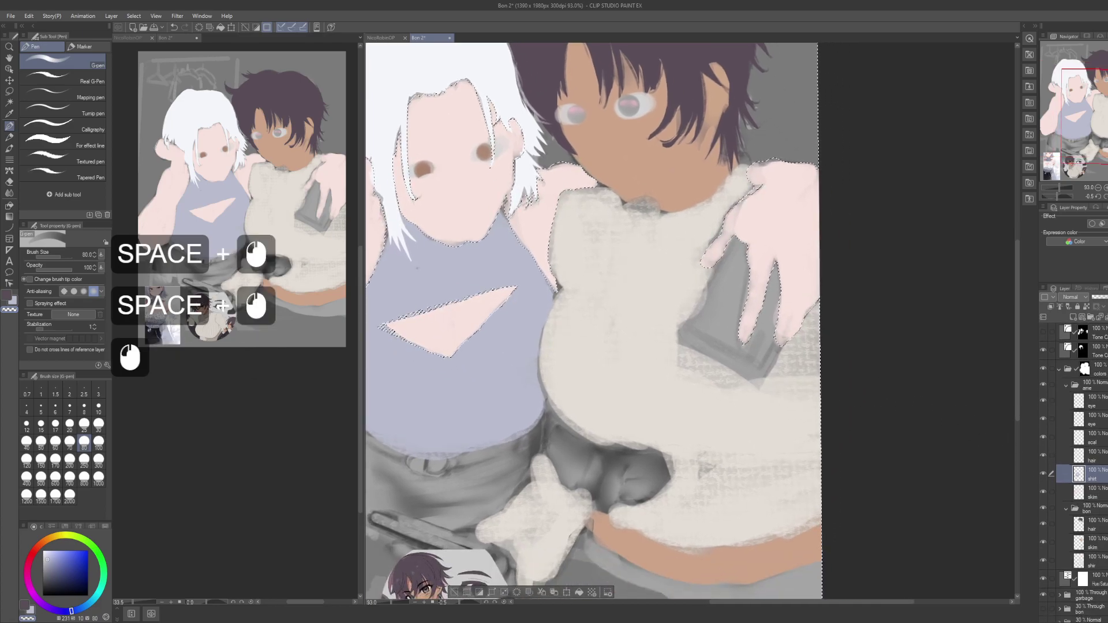
click(1103, 536)
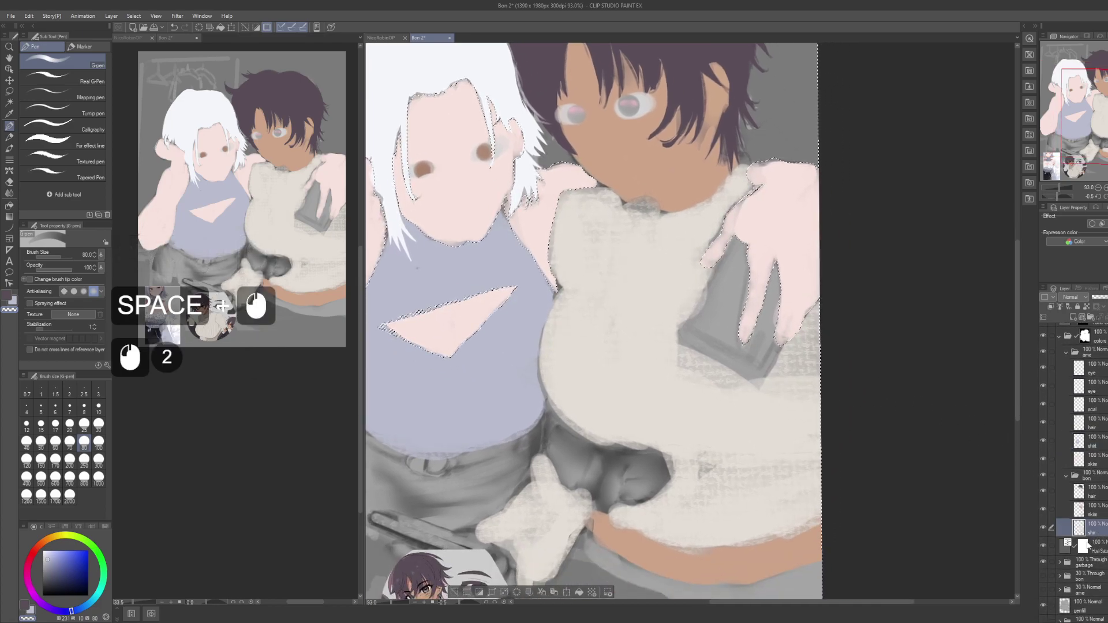
alt+click(654, 370)
mouse_move(672, 384)
mouse_down()
mouse_move(693, 425)
mouse_move(713, 412)
mouse_move(772, 456)
mouse_move(831, 382)
mouse_up()
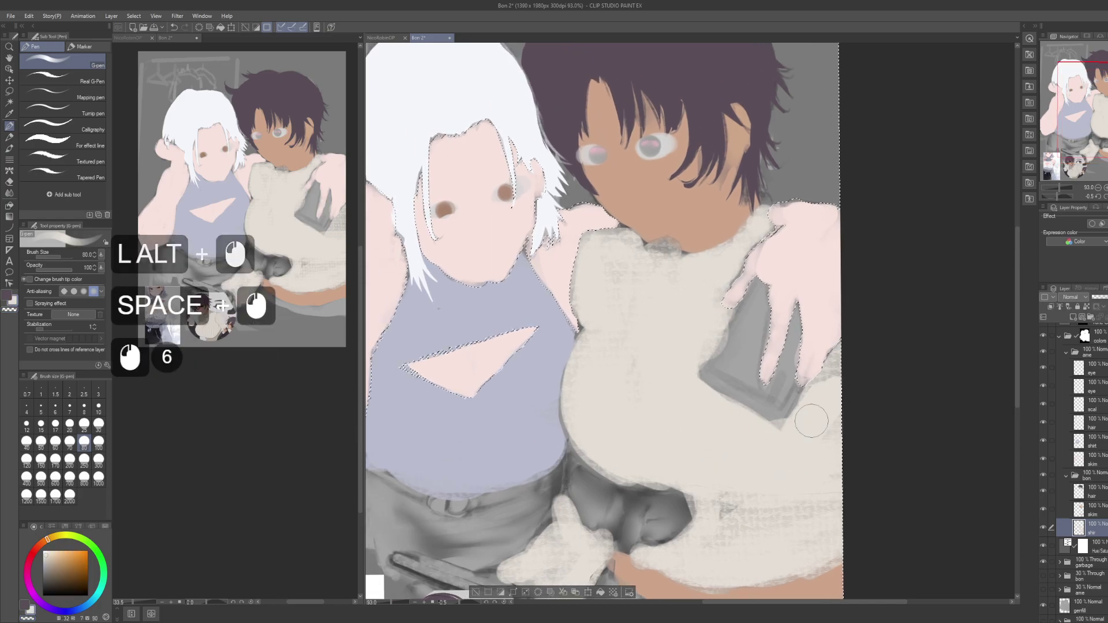
Step: Paint flat cream over the collar, shoulder and chest of the right figure's shirt
drag(702, 266, 733, 310)
drag(724, 354, 734, 355)
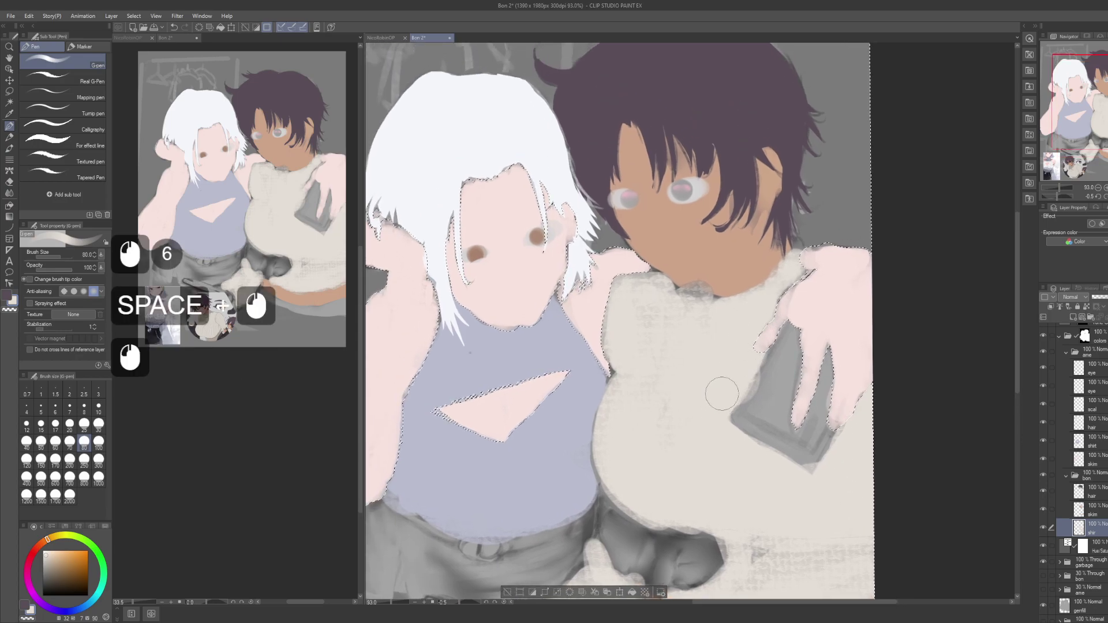
click(744, 335)
click(800, 280)
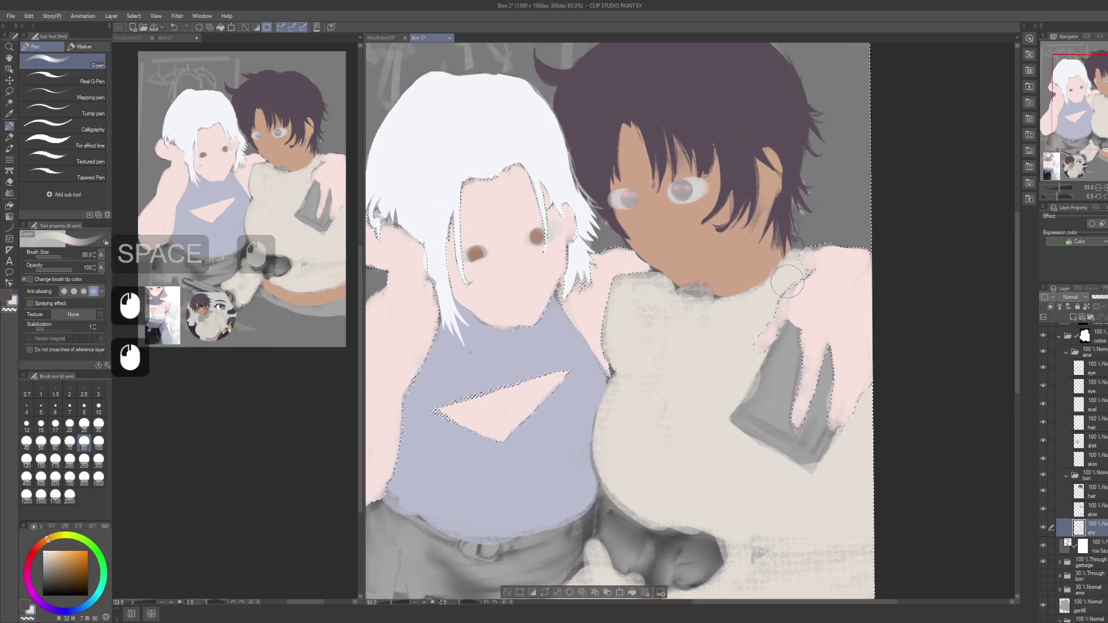
click(696, 321)
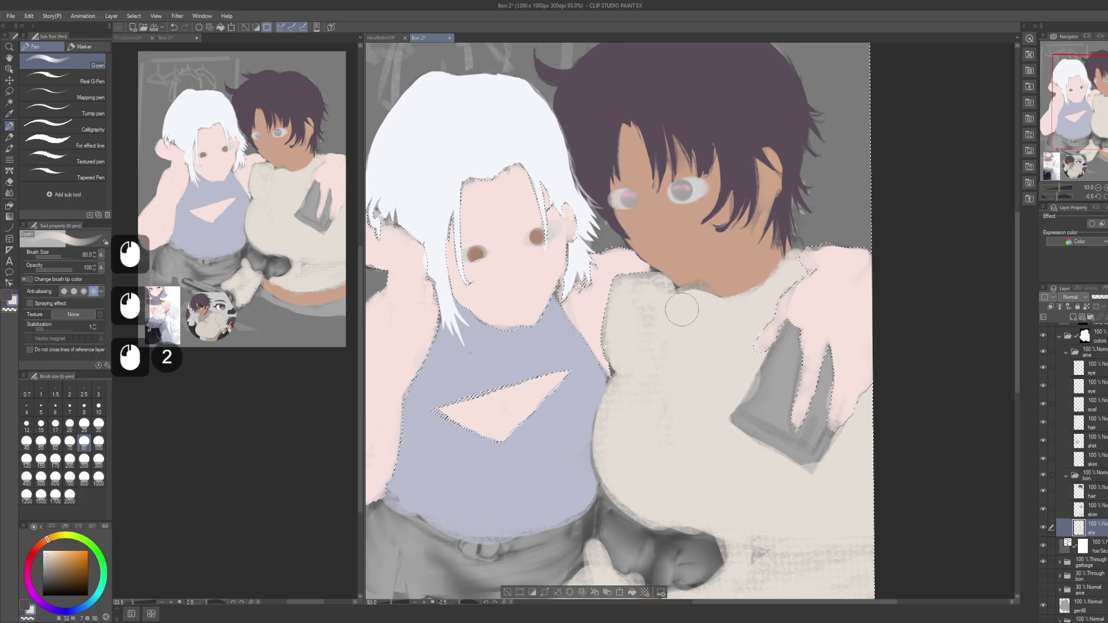
click(676, 374)
mouse_move(663, 401)
mouse_down()
mouse_move(640, 310)
mouse_move(687, 425)
mouse_move(753, 449)
mouse_move(721, 435)
mouse_up()
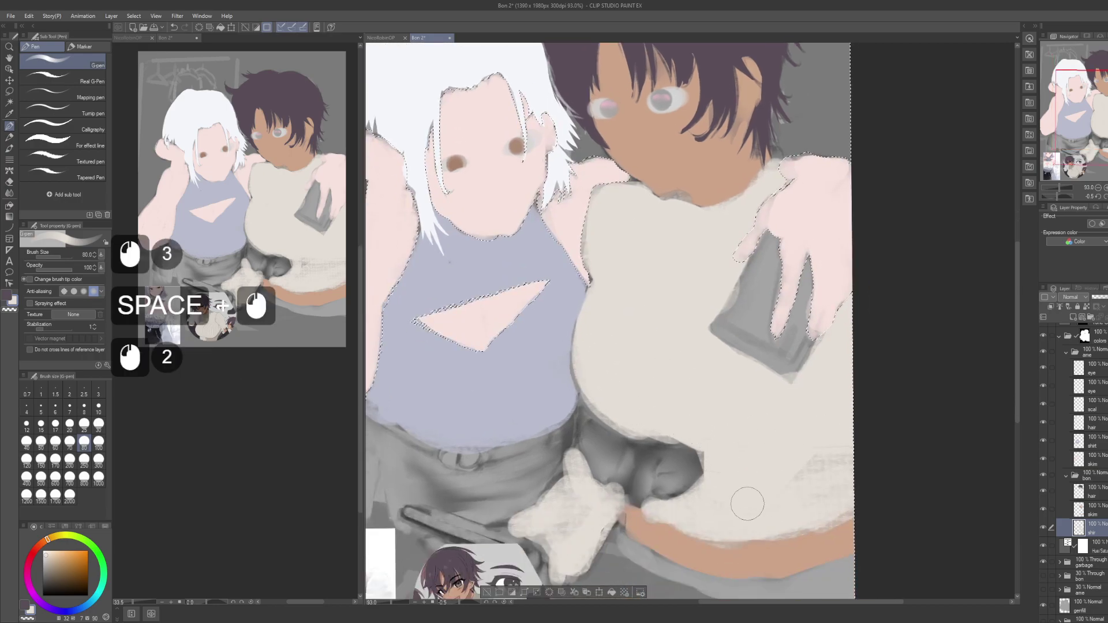
Step: Cover the textured patches on the lower part and sleeve cuff of the right figure's shirt with flat cream
mouse_move(843, 435)
mouse_down()
mouse_move(817, 425)
mouse_move(799, 509)
mouse_move(843, 494)
mouse_up()
drag(697, 507, 715, 507)
mouse_move(715, 507)
mouse_down()
mouse_move(678, 507)
mouse_move(780, 406)
mouse_up()
key(space)
click(642, 439)
click(664, 437)
click(651, 440)
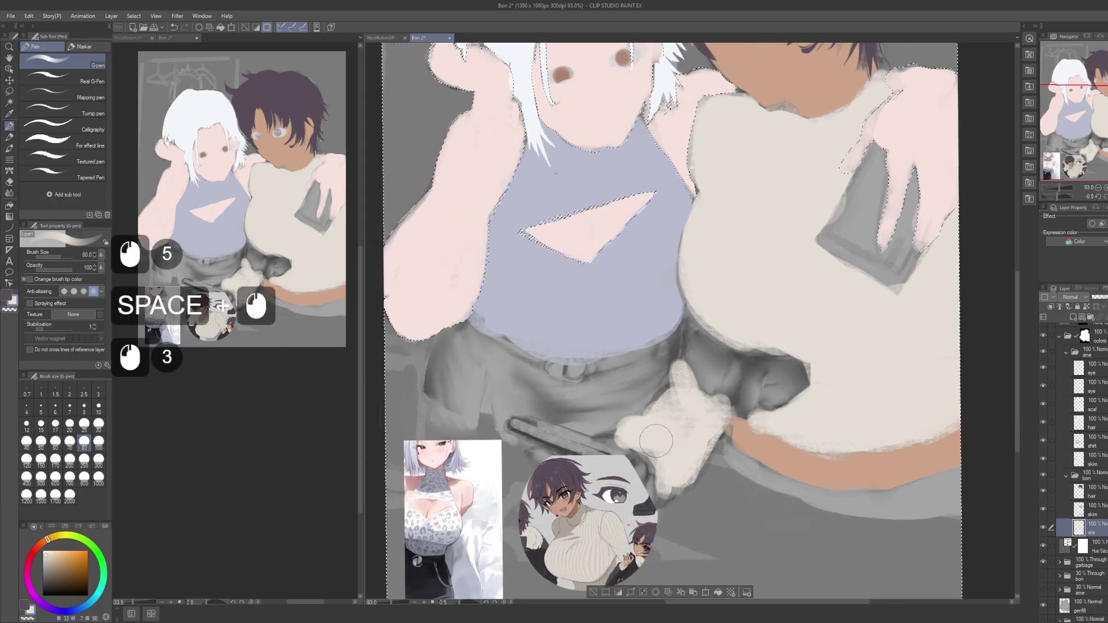
drag(665, 420, 621, 385)
Step: Sample the right figure's skin colour, hide Layer 3 and Layer 4, and select the right figure's skin layer
alt+click(759, 431)
drag(681, 465, 729, 429)
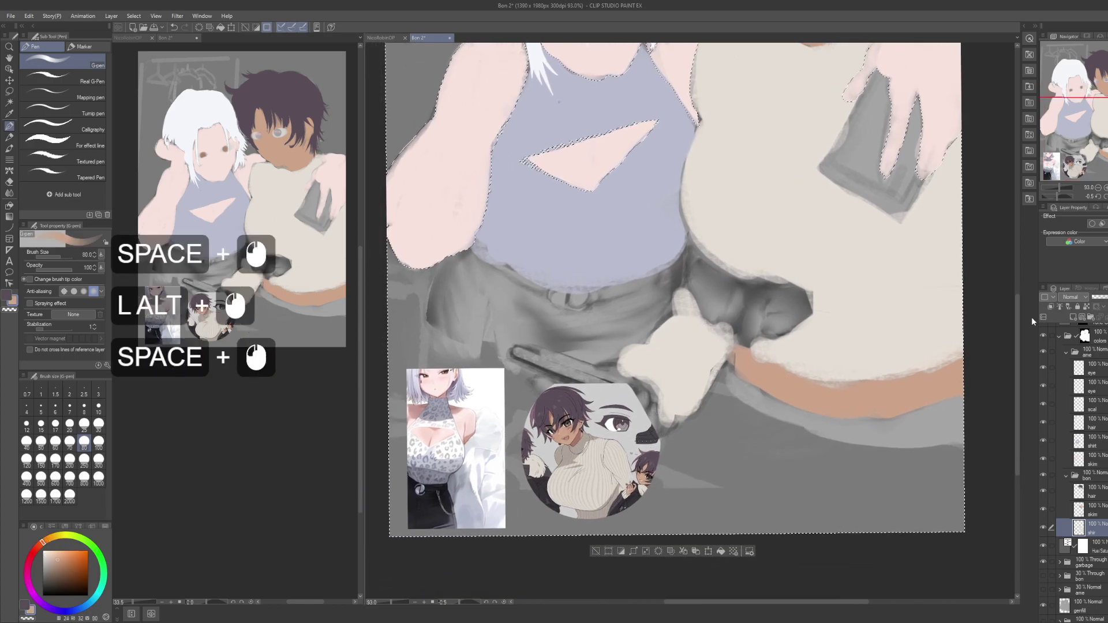
scroll(1079, 462, up, 1)
scroll(1043, 351, up, 2)
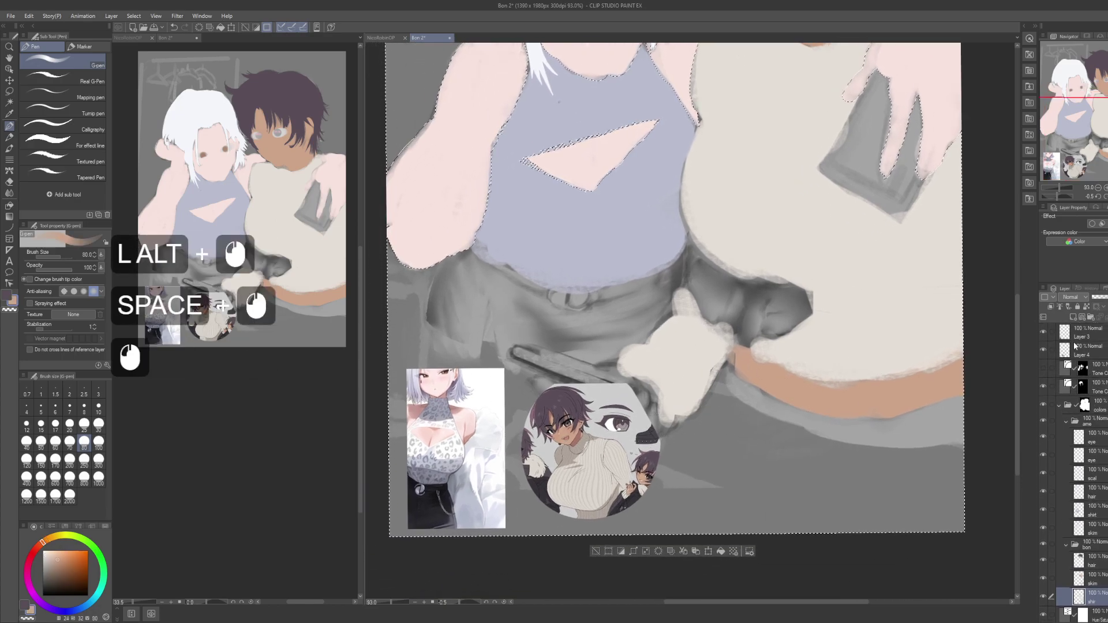
click(1044, 351)
click(1043, 351)
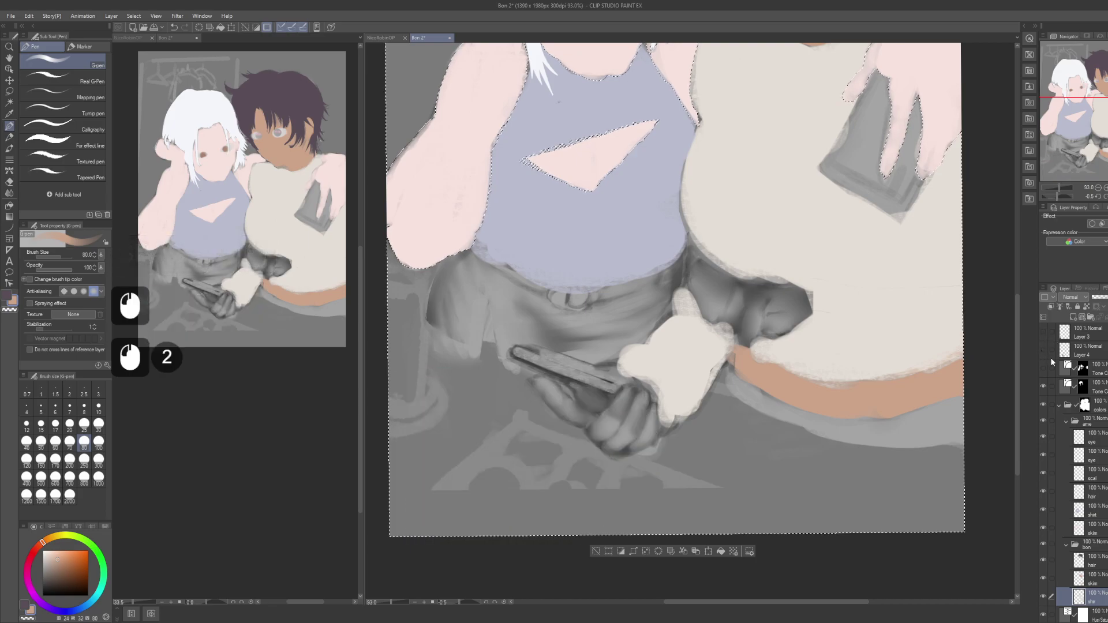
click(1104, 515)
scroll(1104, 519, down, 4)
click(1097, 512)
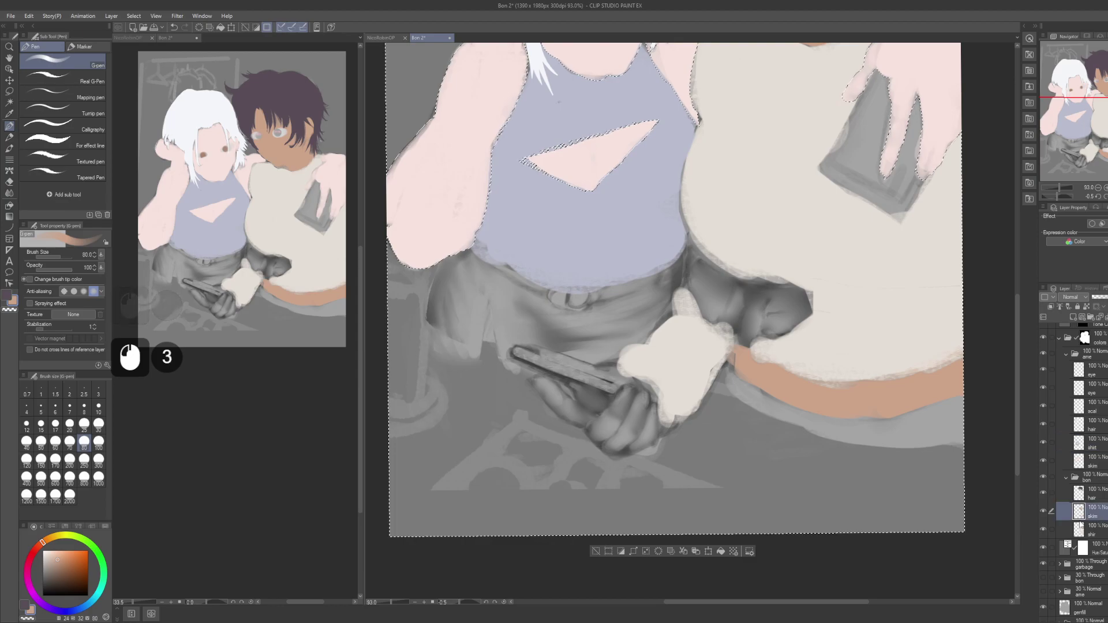
Step: Paint the right figure's hand holding the phone with the flat tan skin colour
drag(628, 416, 655, 427)
click(645, 424)
drag(661, 414, 661, 433)
mouse_move(664, 420)
mouse_down()
mouse_move(658, 436)
mouse_move(670, 433)
mouse_up()
drag(669, 434, 649, 439)
mouse_move(647, 433)
mouse_down()
mouse_move(617, 407)
mouse_move(607, 412)
mouse_up()
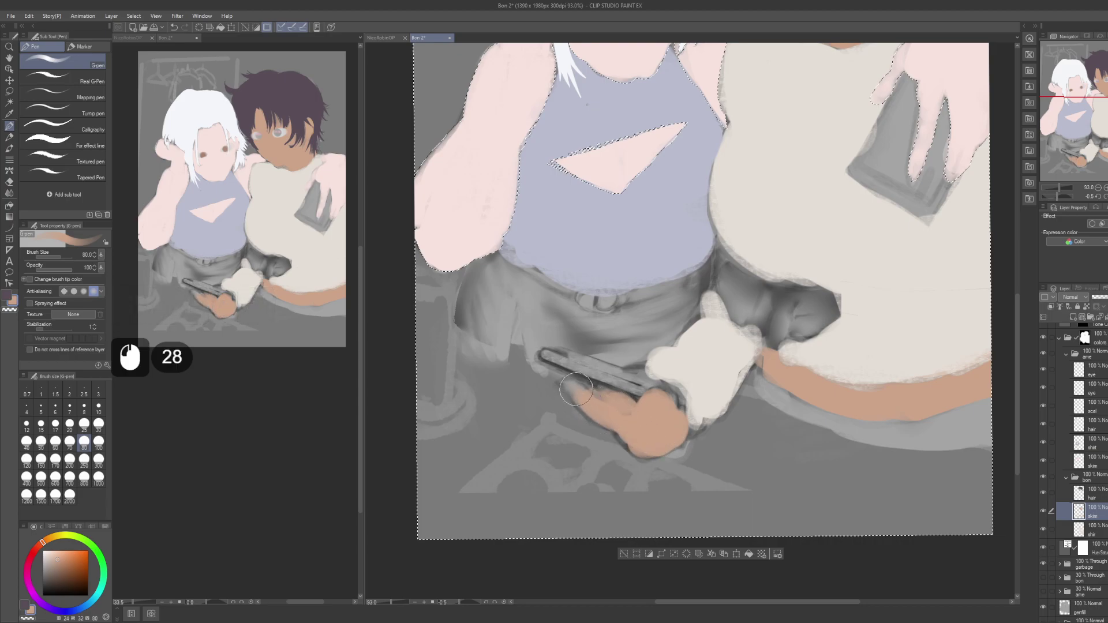
click(648, 428)
Step: Set the colors folder's blending mode to Color, clear the selection and save the painting
drag(700, 430, 649, 478)
mouse_move(803, 358)
mouse_down()
mouse_move(750, 358)
mouse_move(736, 408)
mouse_up()
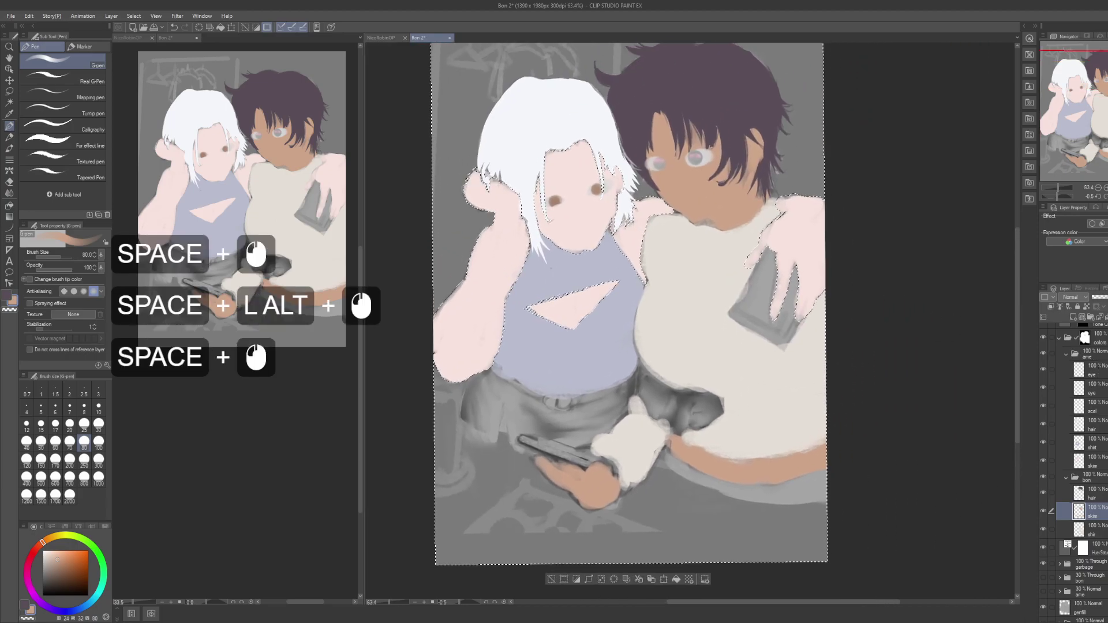
scroll(1088, 362, up, 3)
click(1090, 421)
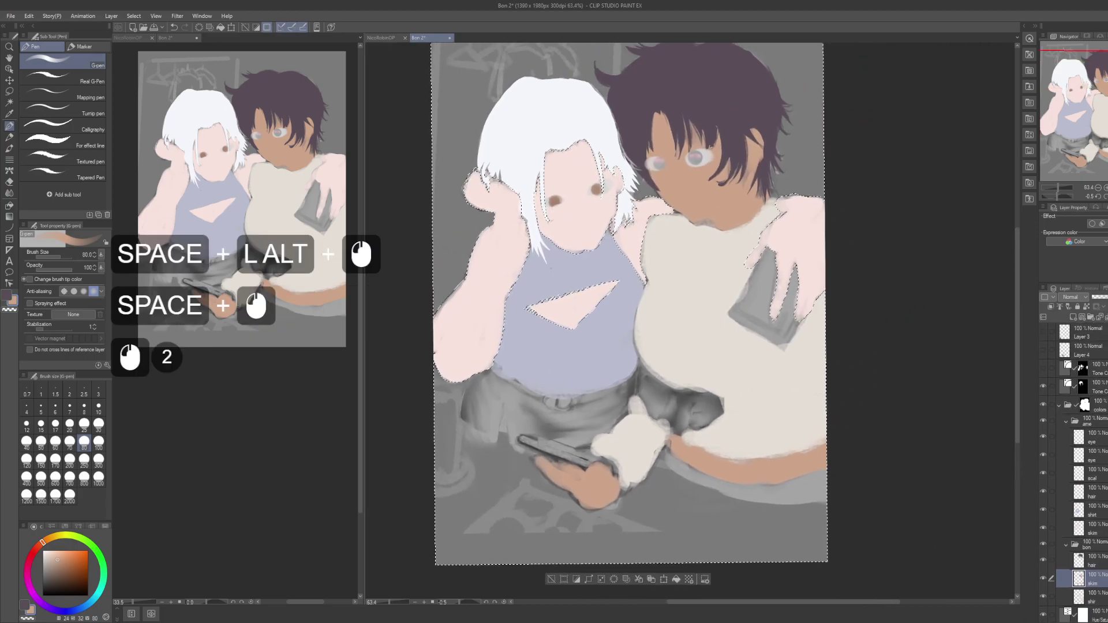
click(1084, 405)
right_click(1084, 404)
click(1107, 426)
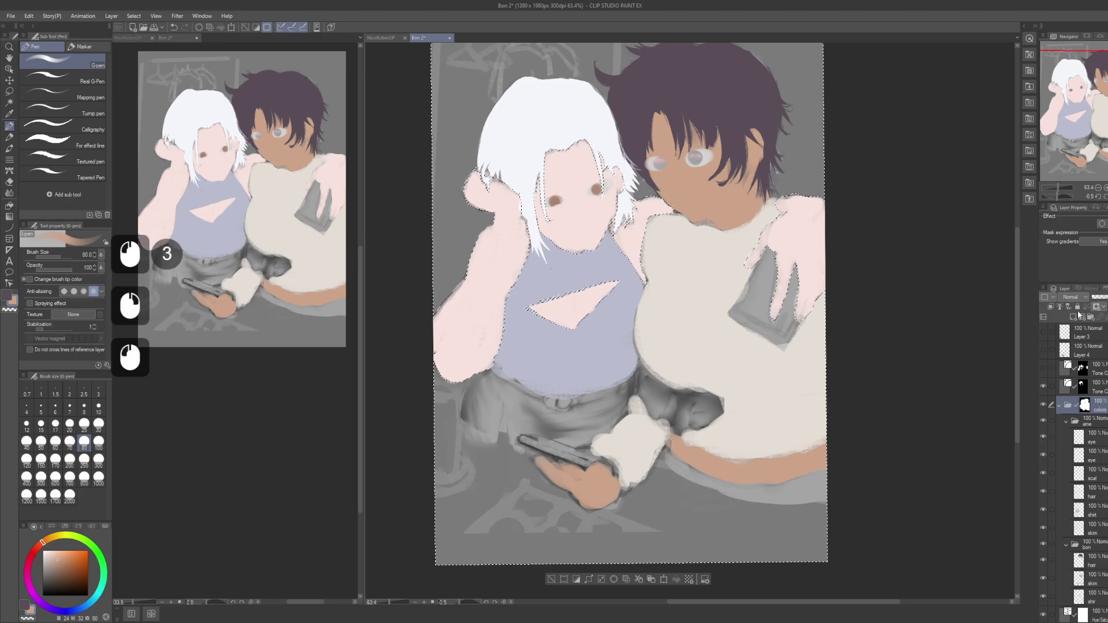
click(1072, 297)
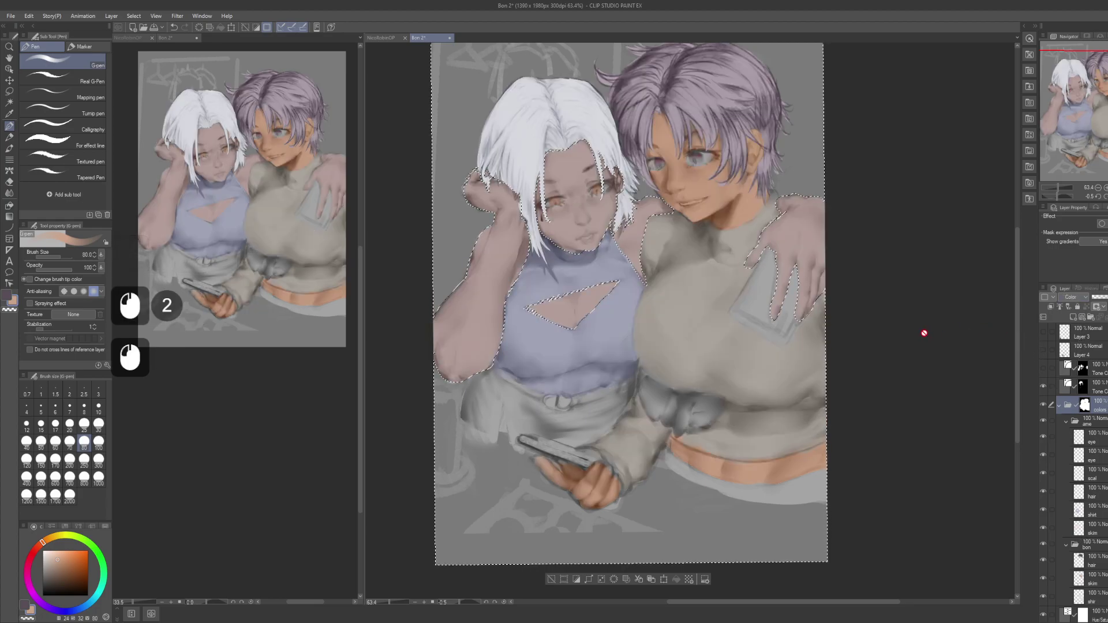
drag(894, 256, 912, 304)
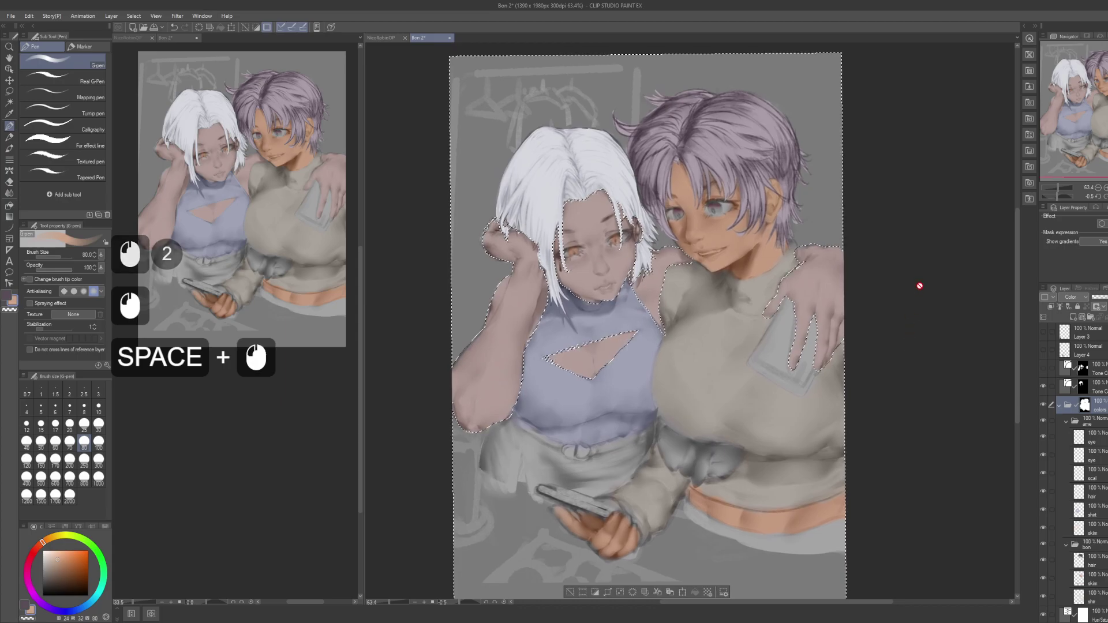
key(ctrl+d)
key(ctrl+s)
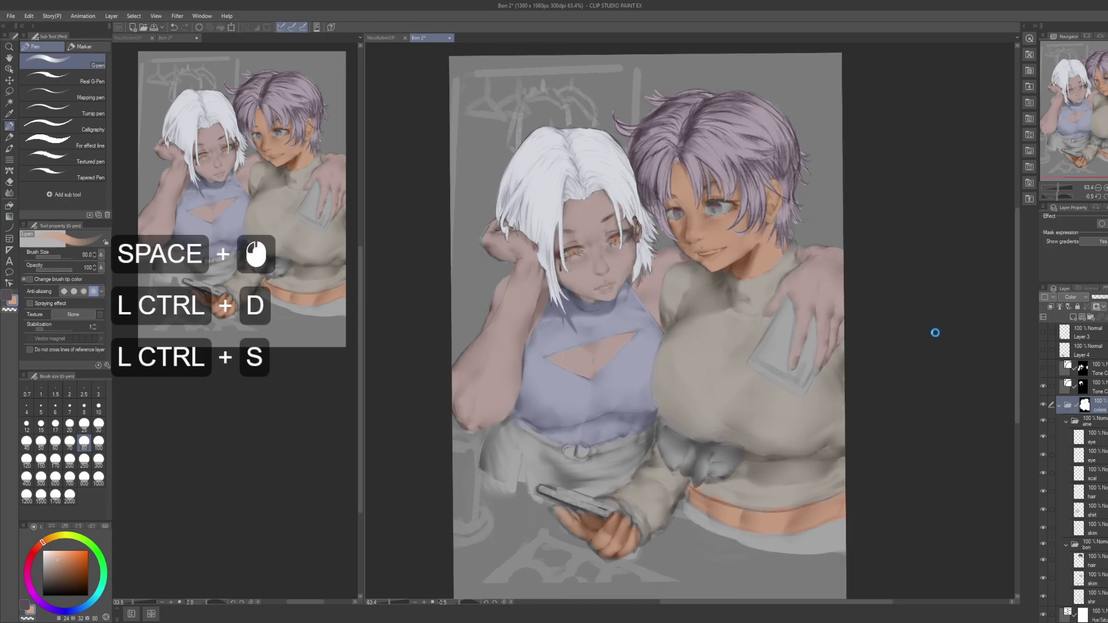
Step: Collapse the ame and bon folders inside the colors folder and expand the garbage folder
click(1066, 421)
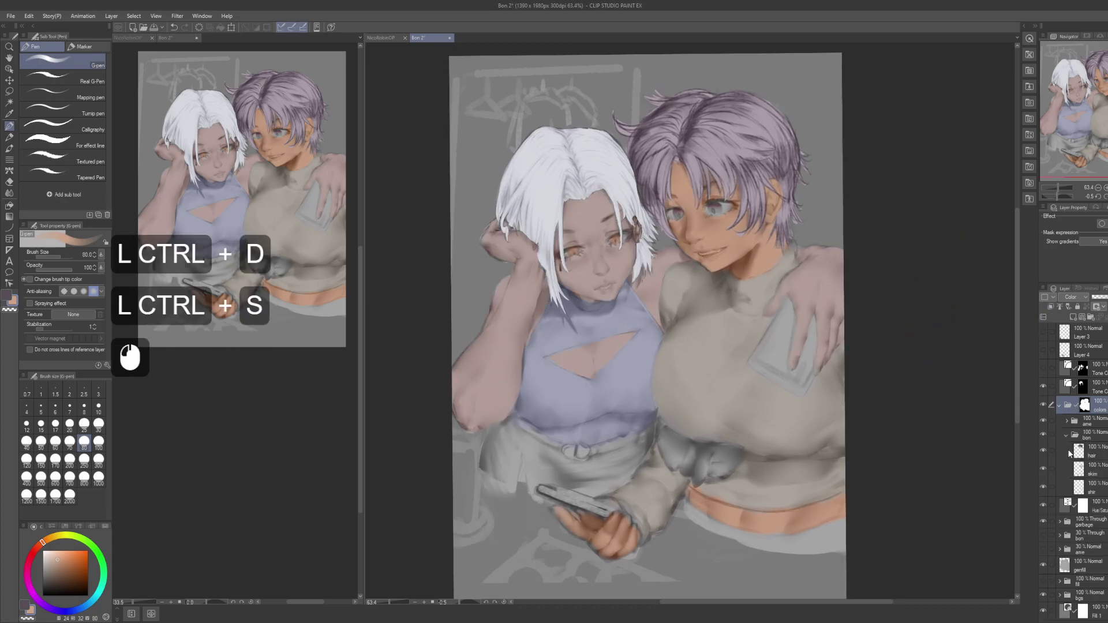
click(1066, 434)
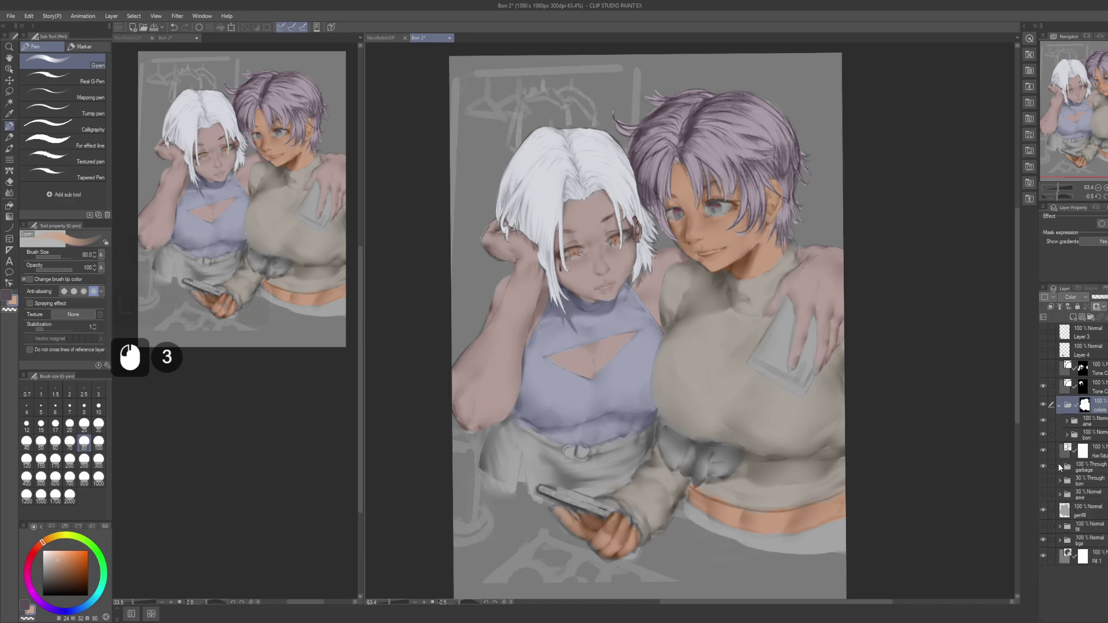
click(1060, 467)
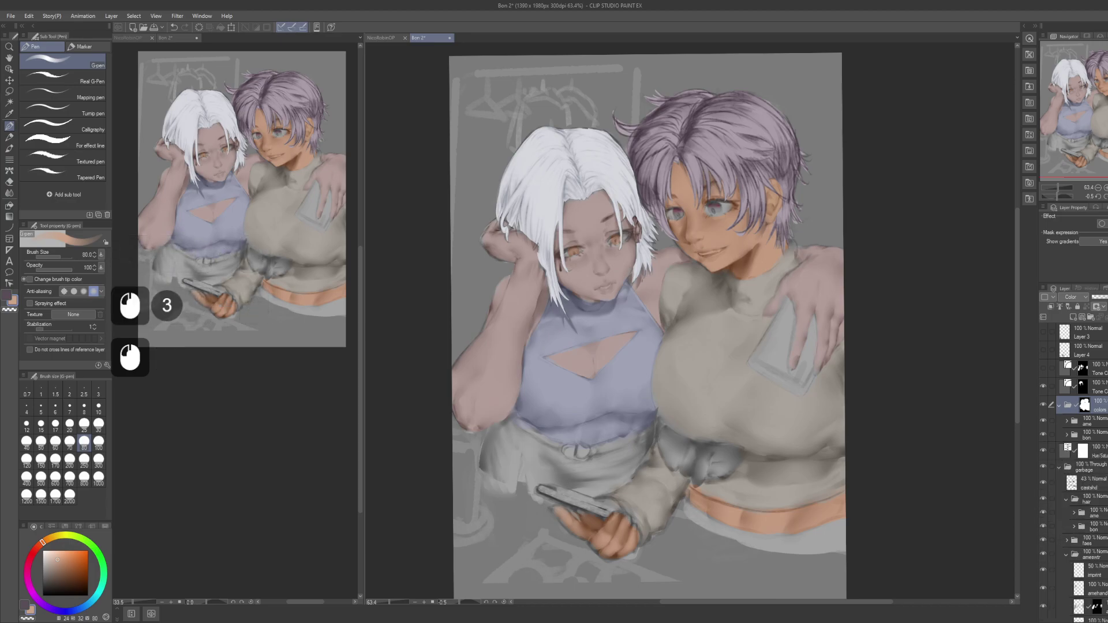
Step: Select both tone curve correction layers and move them to the top of the garbage folder
click(1085, 386)
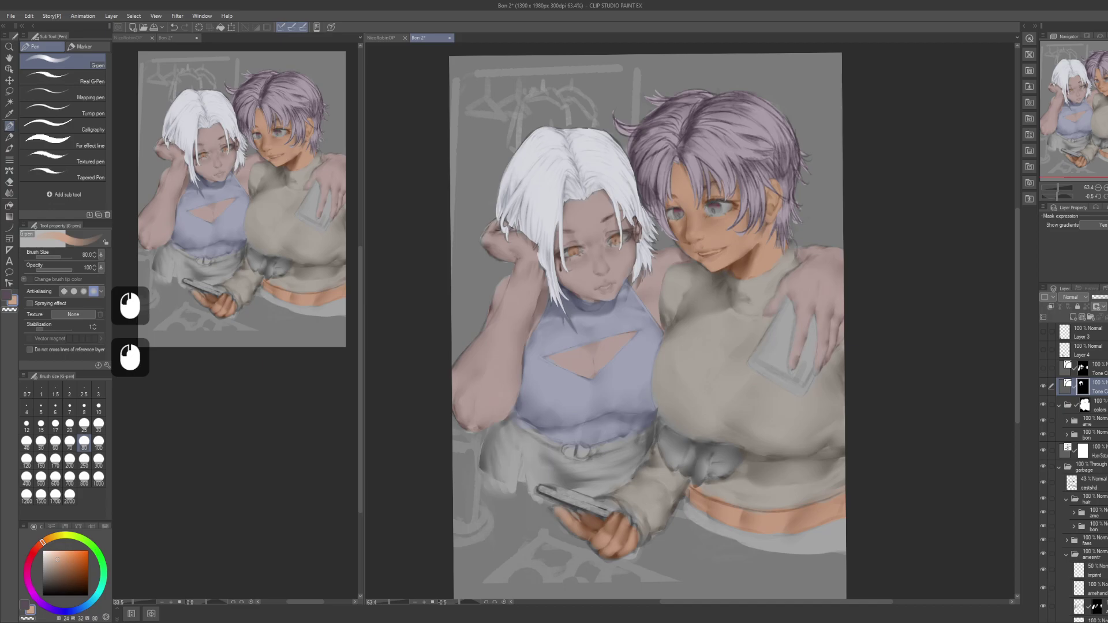
scroll(1083, 326, down, 1)
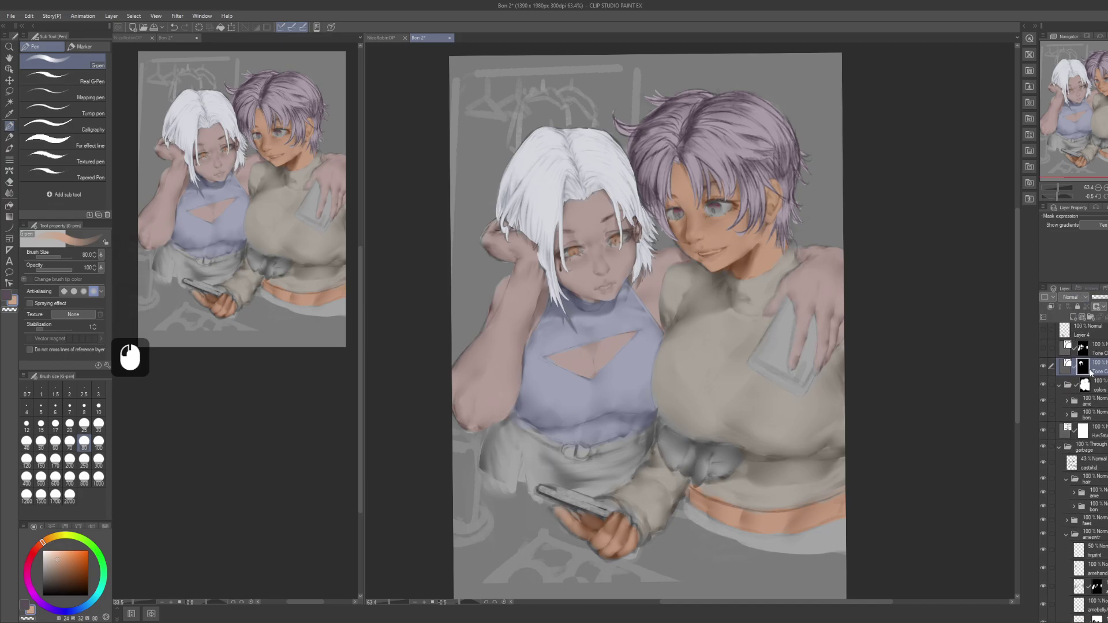
click(1095, 353)
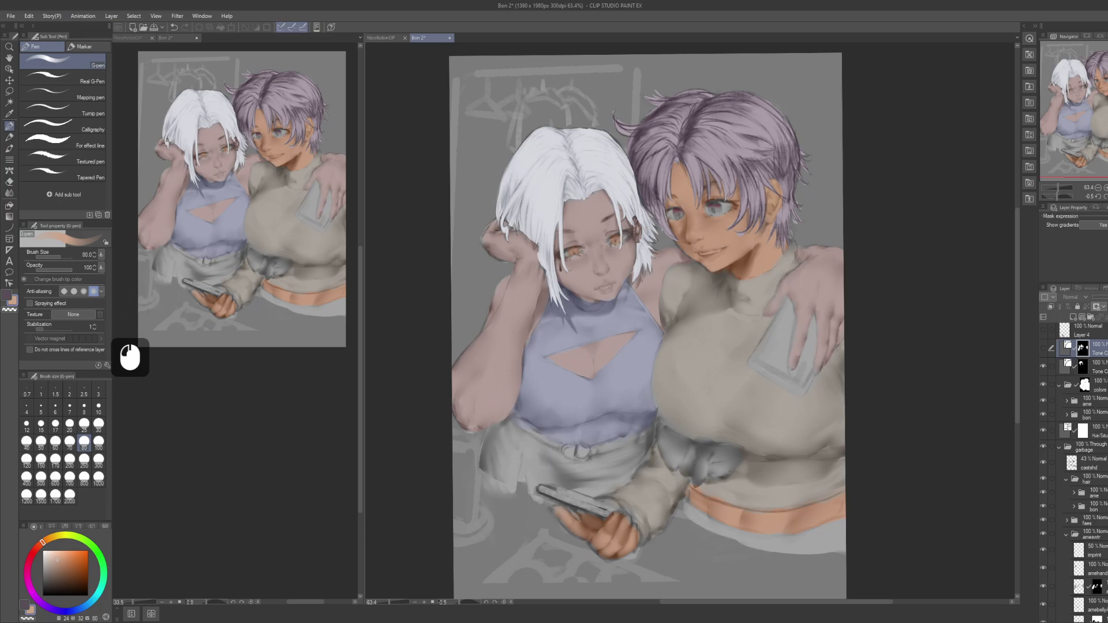
shift+click(1099, 366)
drag(1099, 366, 1085, 453)
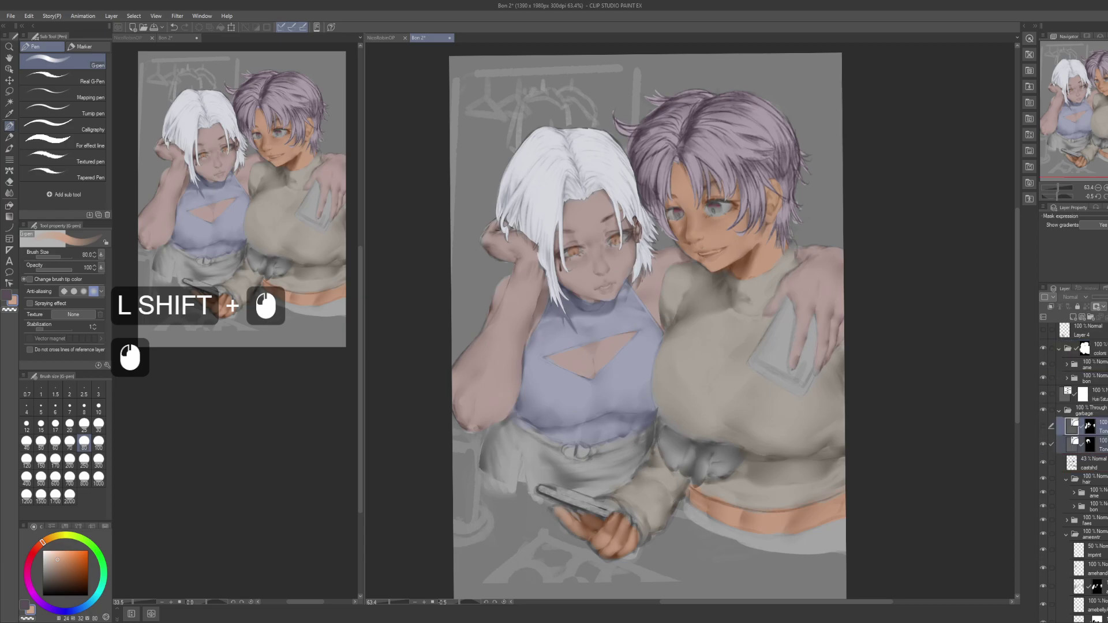
drag(925, 396, 944, 377)
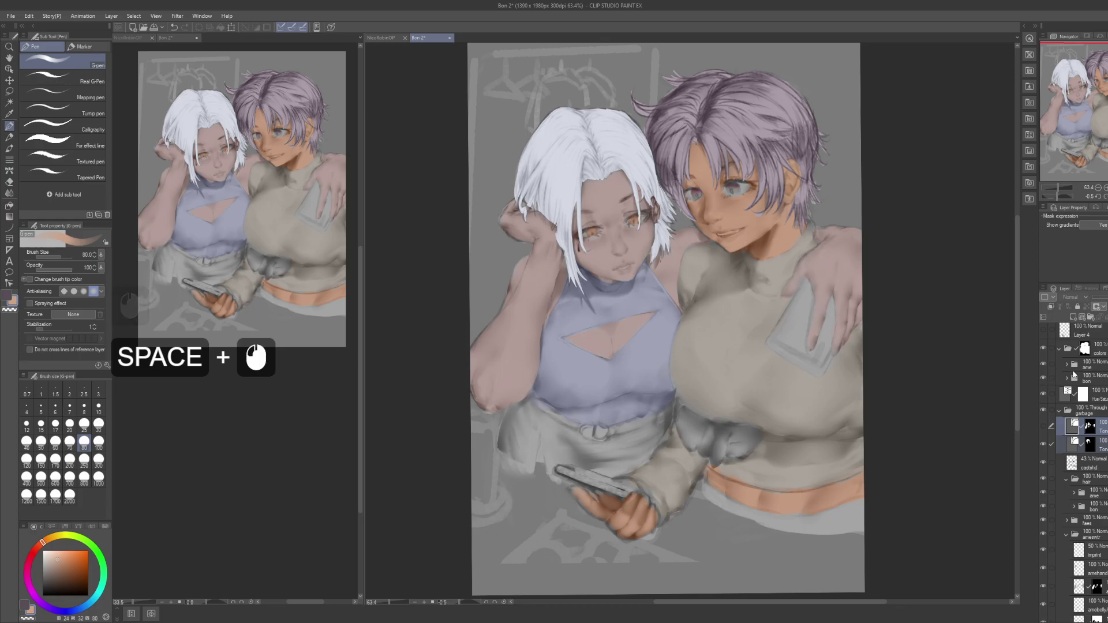
Step: Hide the colors folder and select only the lower tone curve layer in the garbage folder
click(1042, 349)
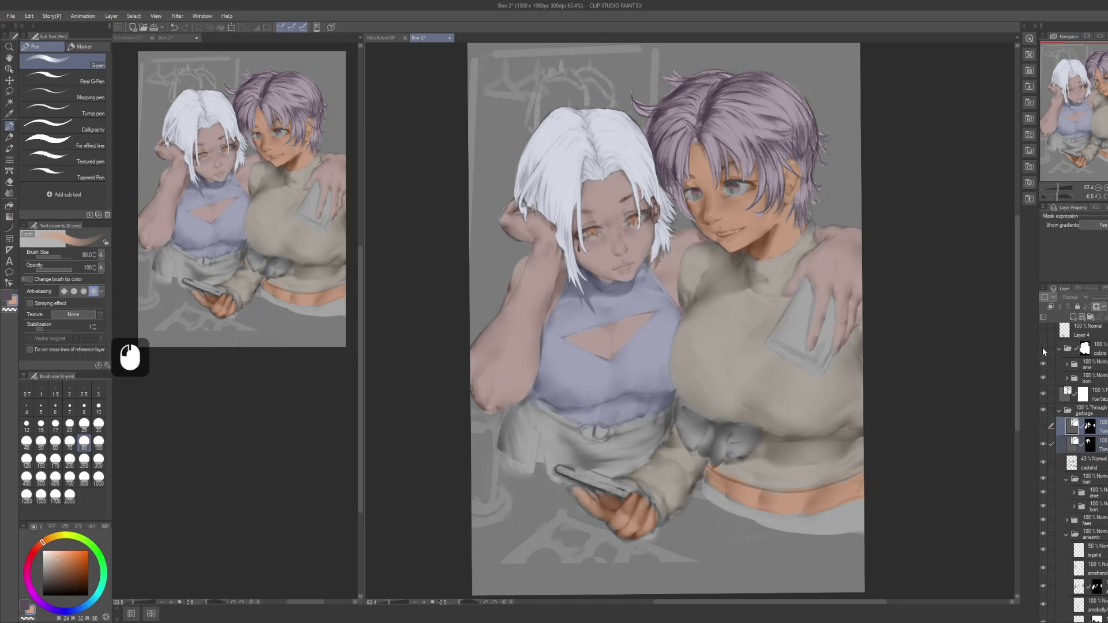
click(1052, 434)
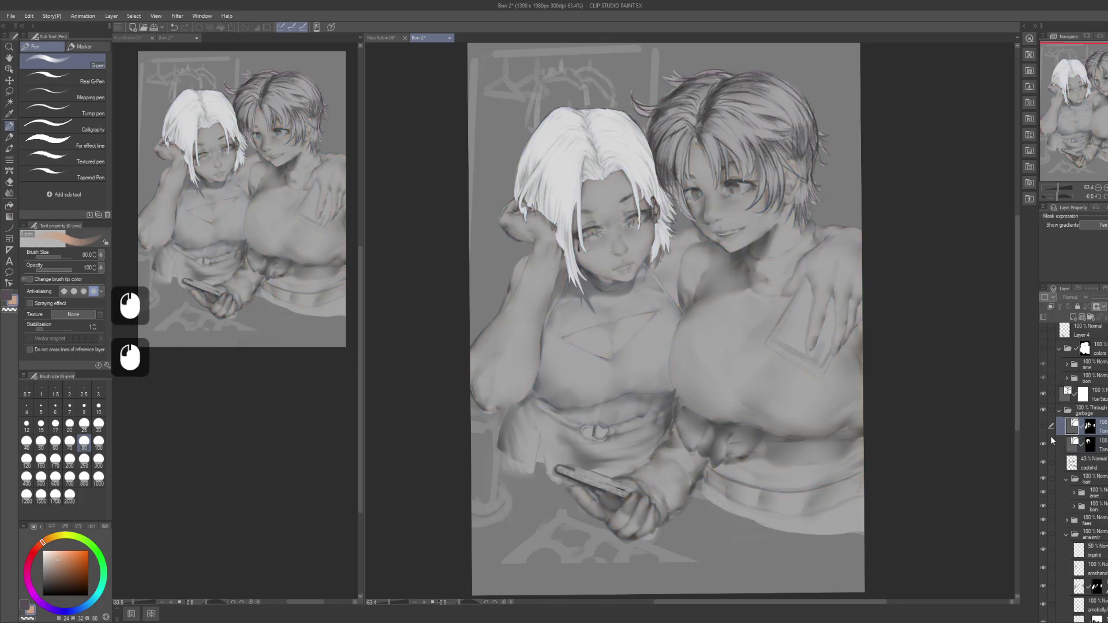
click(1069, 450)
drag(927, 408, 939, 436)
Step: Inspect the tone curve settings of the left figure's hair correction and close them again
double_click(1071, 449)
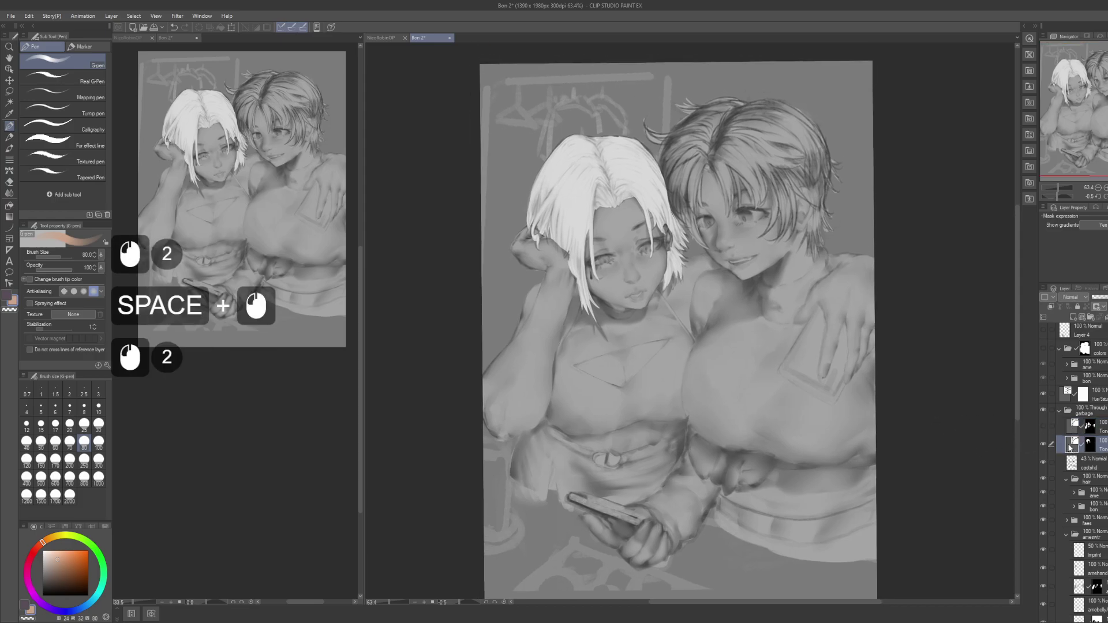
click(1009, 156)
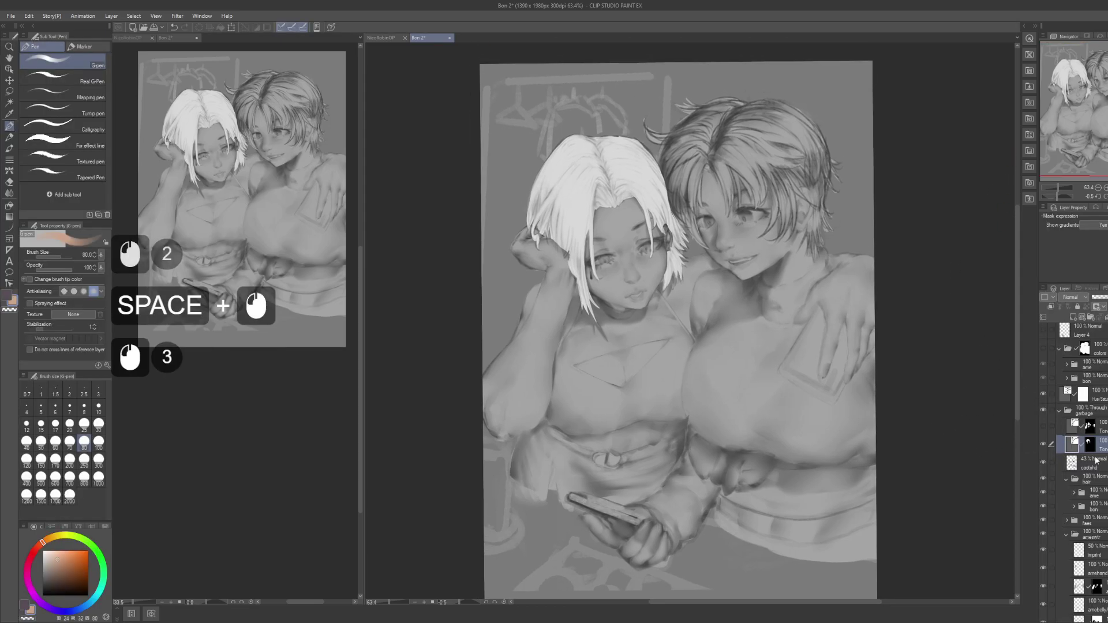
double_click(1072, 448)
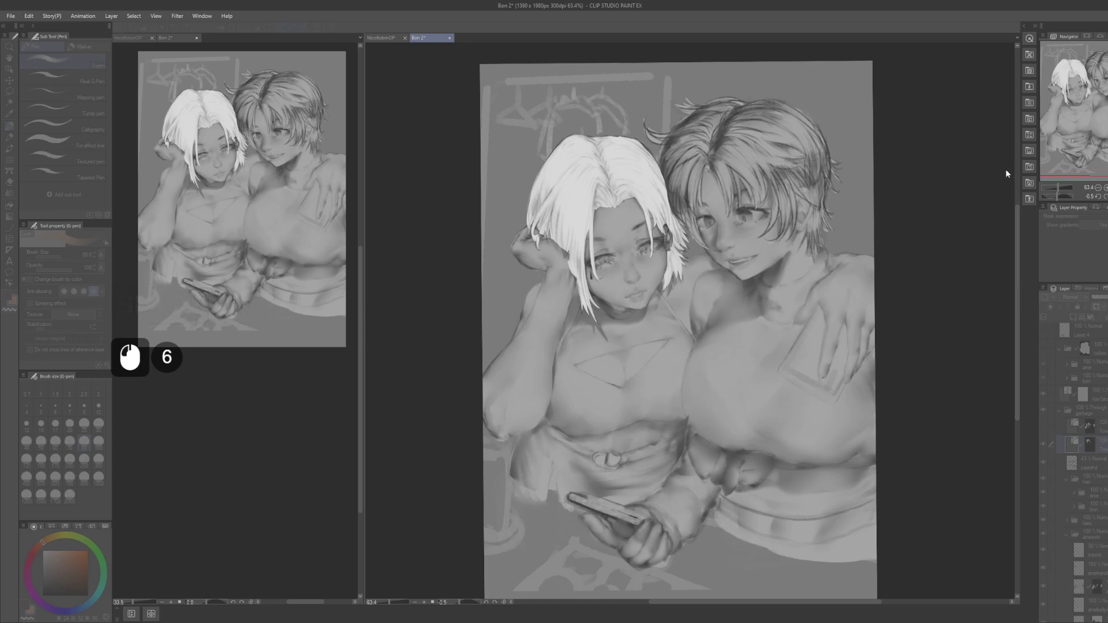
drag(864, 298, 866, 329)
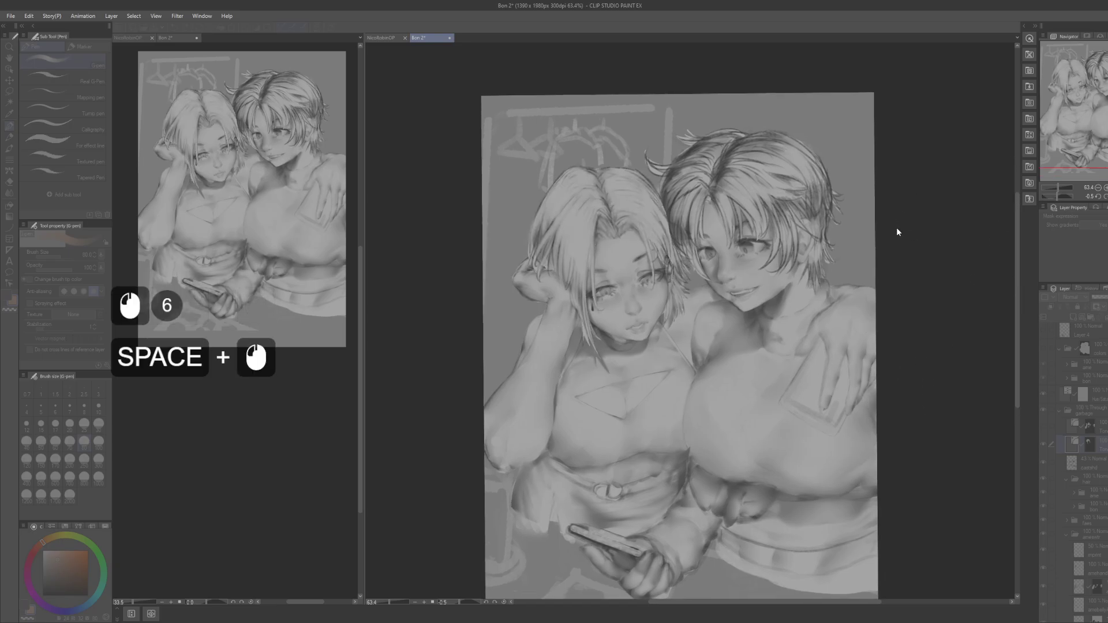
click(1010, 149)
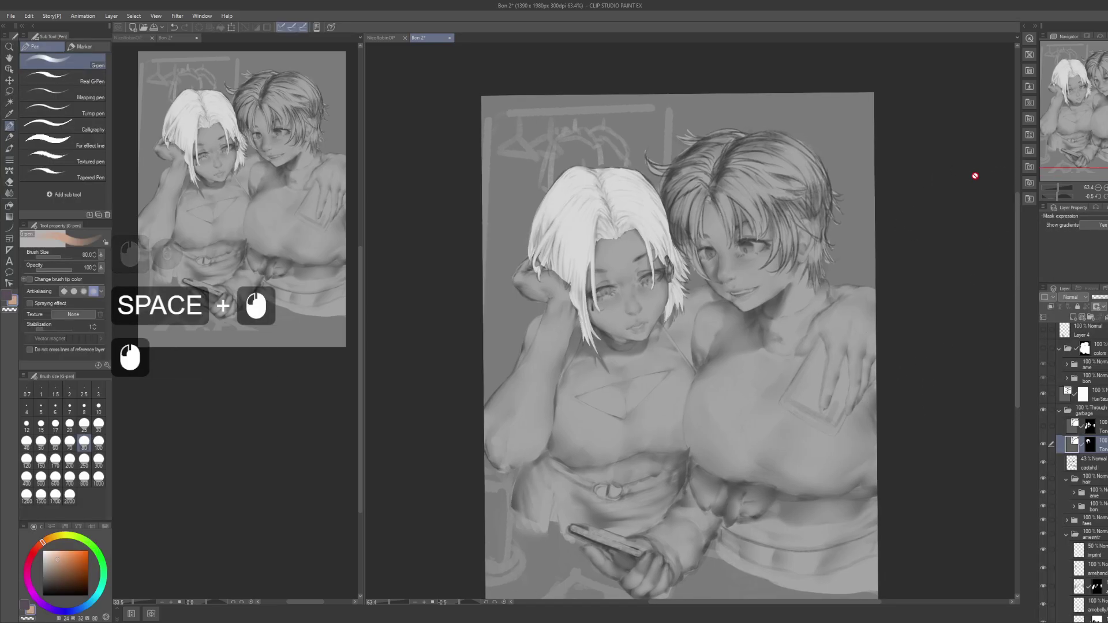
Step: Hide the left figure's hair tone curve and add a layer named "h?l" directly above castshd in the garbage folder
click(1043, 445)
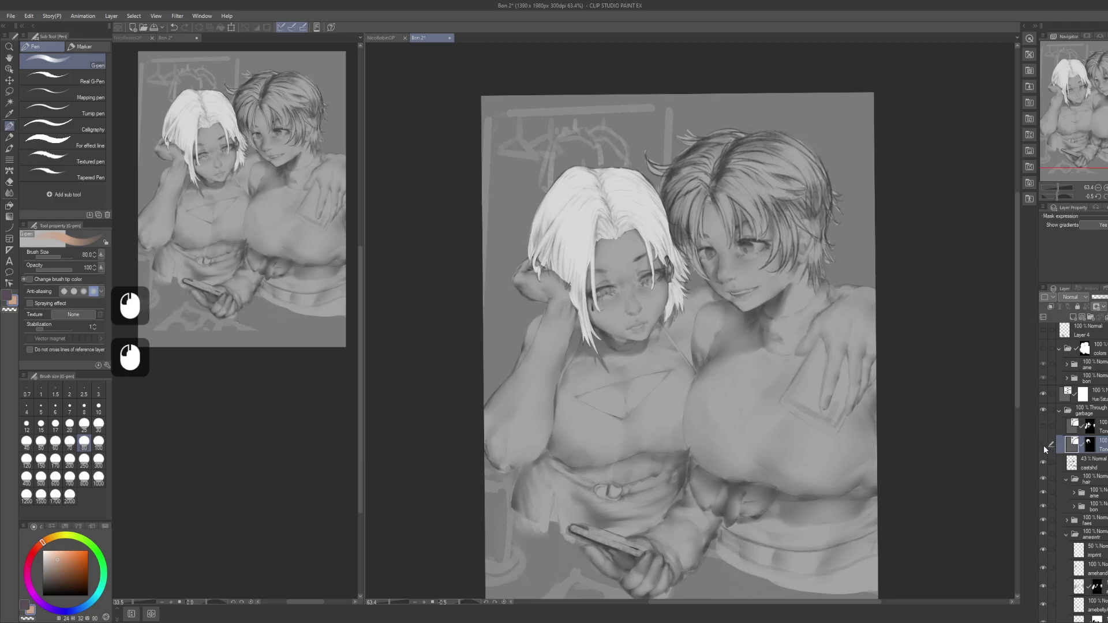
click(1104, 453)
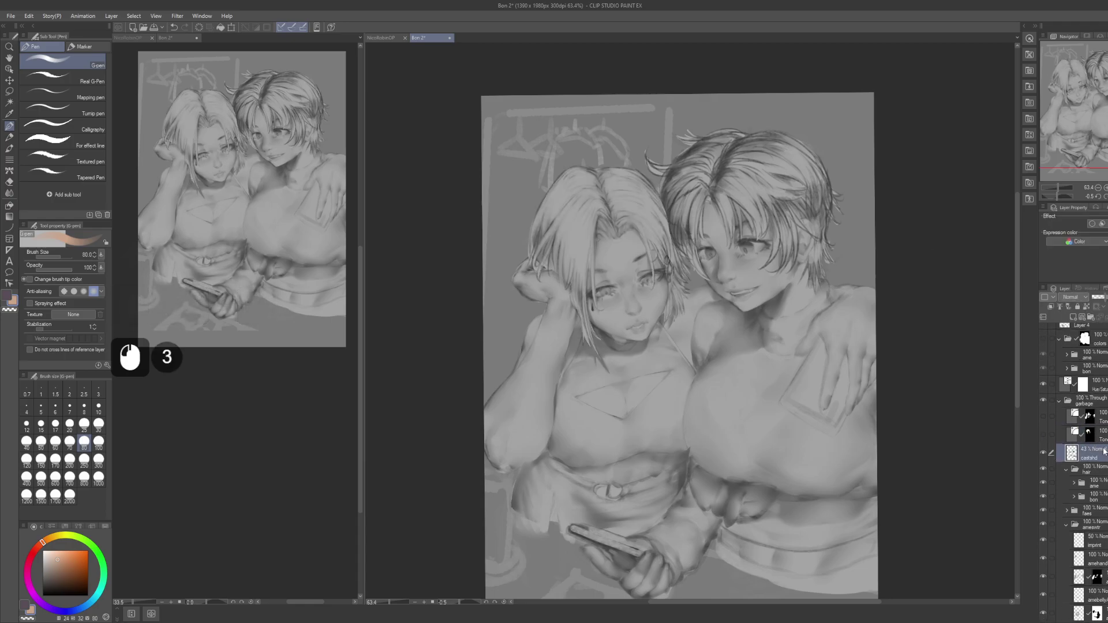
drag(799, 399, 785, 390)
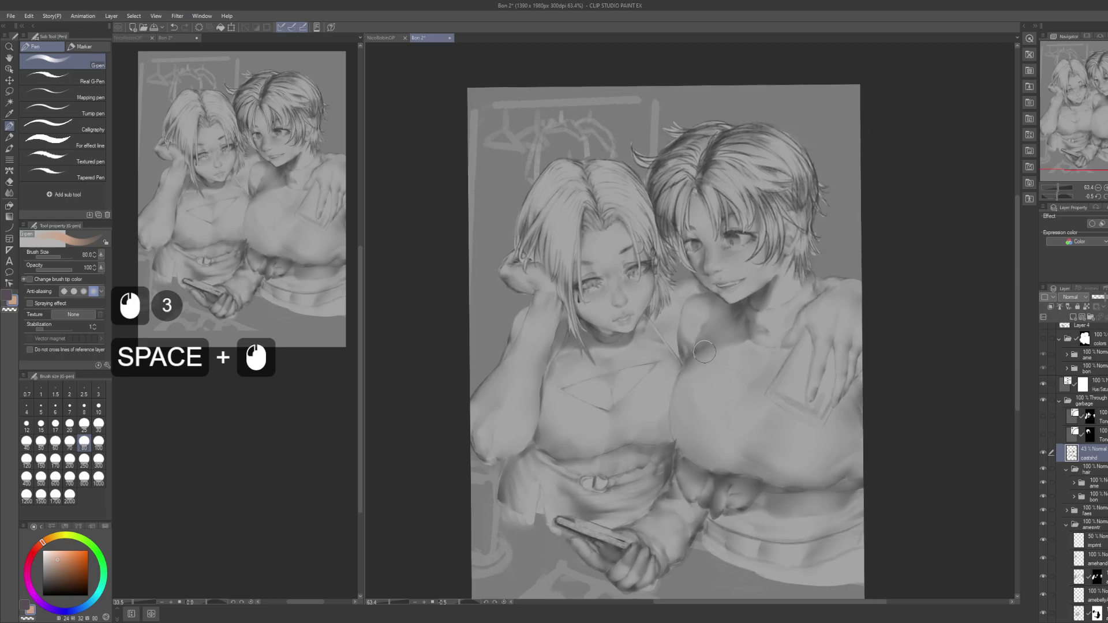
key(p)
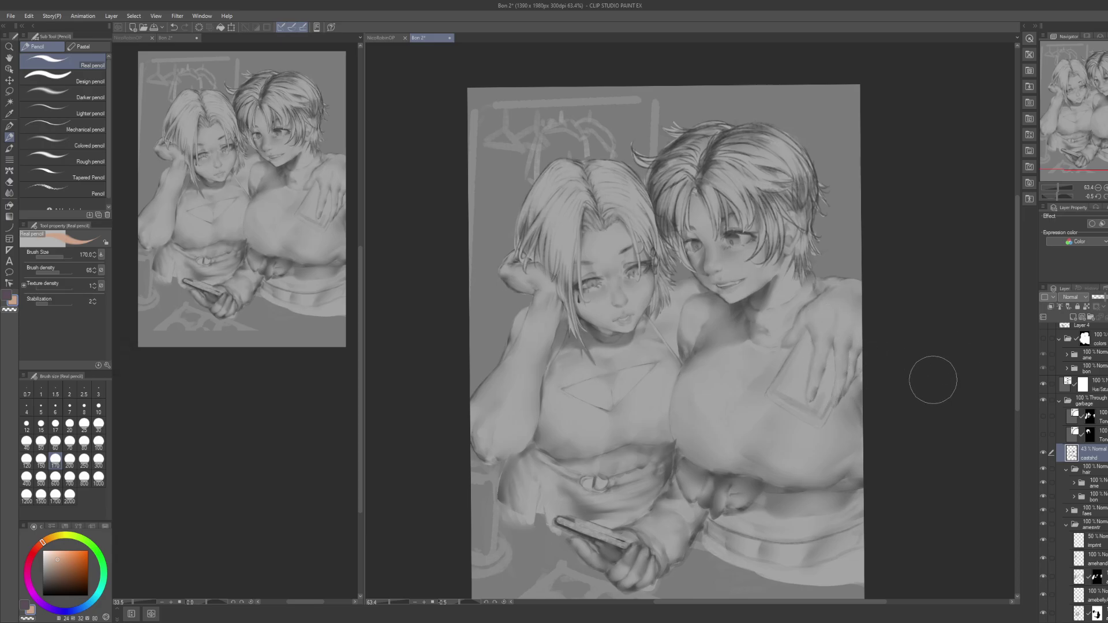
drag(701, 370, 857, 366)
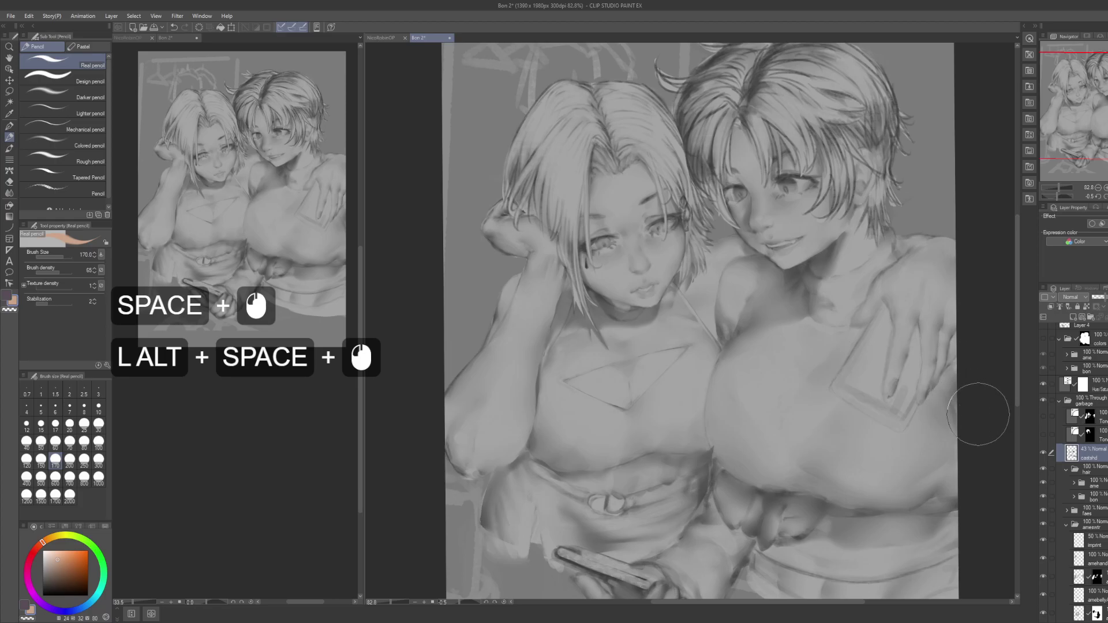
key(ctrl+shift+n)
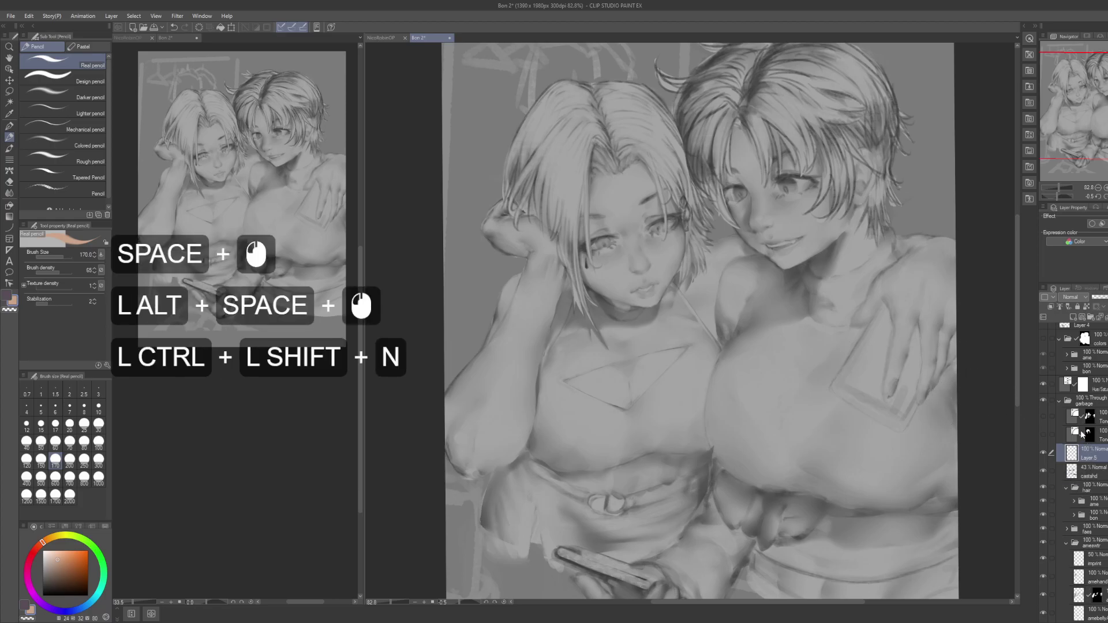
key(F2)
text(h?l)
key(Return)
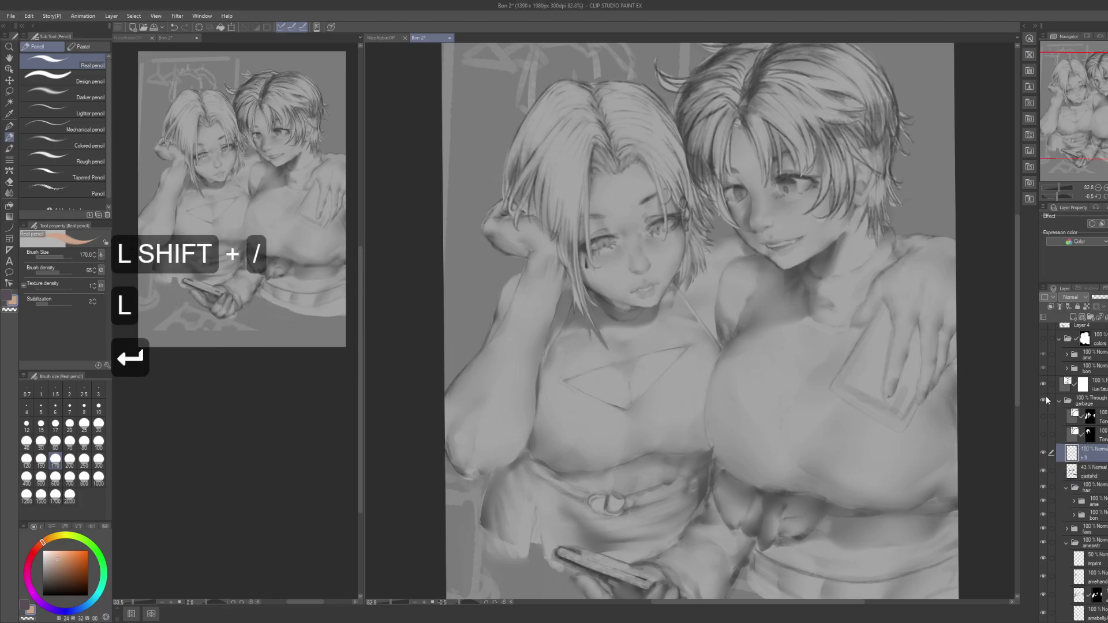
Step: Undo a test pencil stroke and set the new layer's blending mode to Add (Glow)
mouse_move(727, 281)
mouse_down()
mouse_move(705, 300)
mouse_move(716, 324)
mouse_up()
key(ctrl+z)
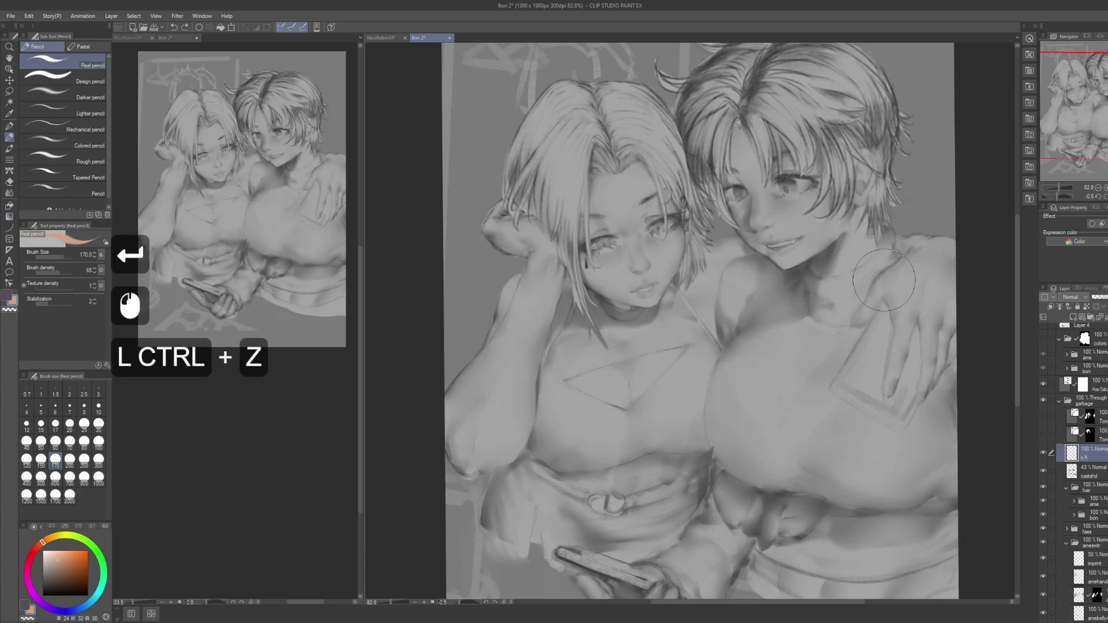
click(1078, 301)
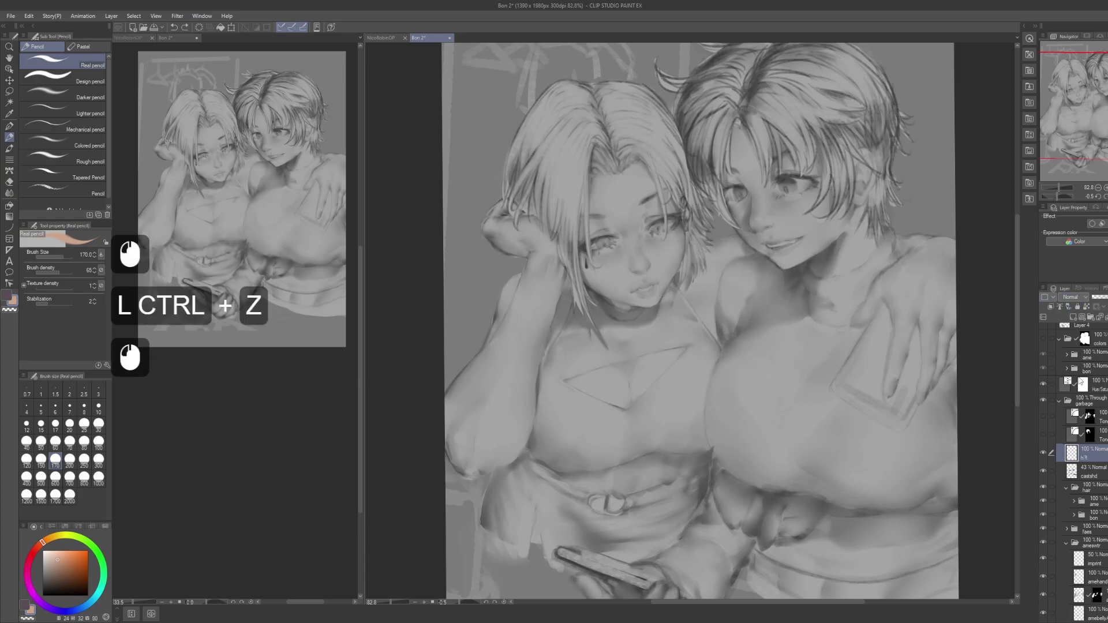
click(1075, 411)
Step: Try a glow stroke with the Real pencil near the right figure's shoulder and reduce its brush size to 80
drag(830, 338, 846, 436)
key(ctrl+z)
mouse_move(785, 364)
mouse_down()
mouse_move(793, 425)
mouse_move(791, 375)
mouse_up()
key(ctrl+z)
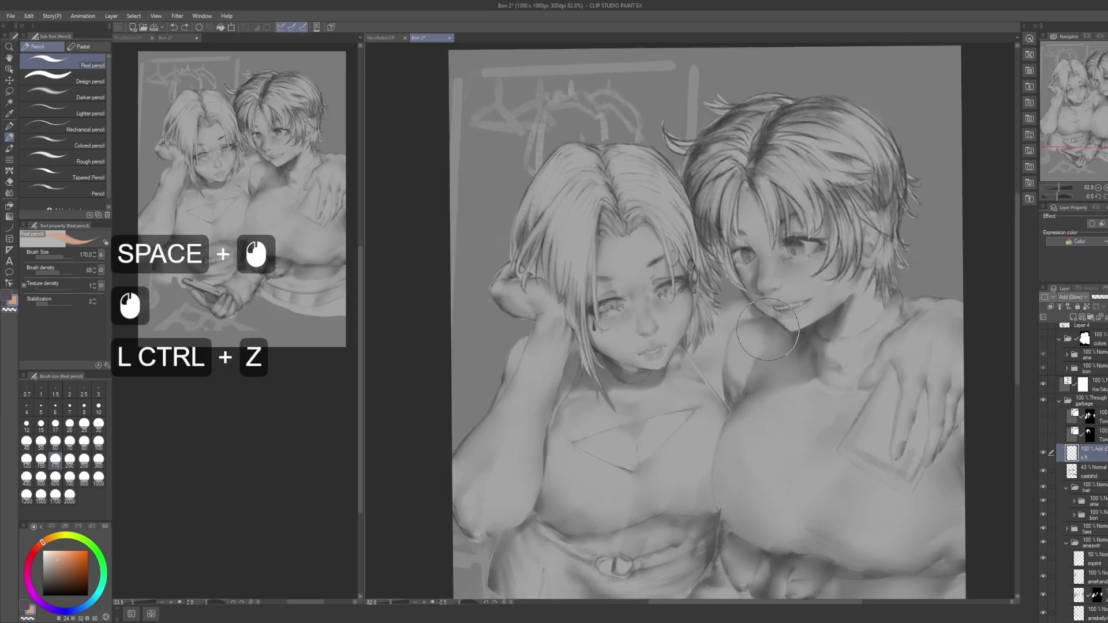
key(bracketleft)
key(bracketleft)
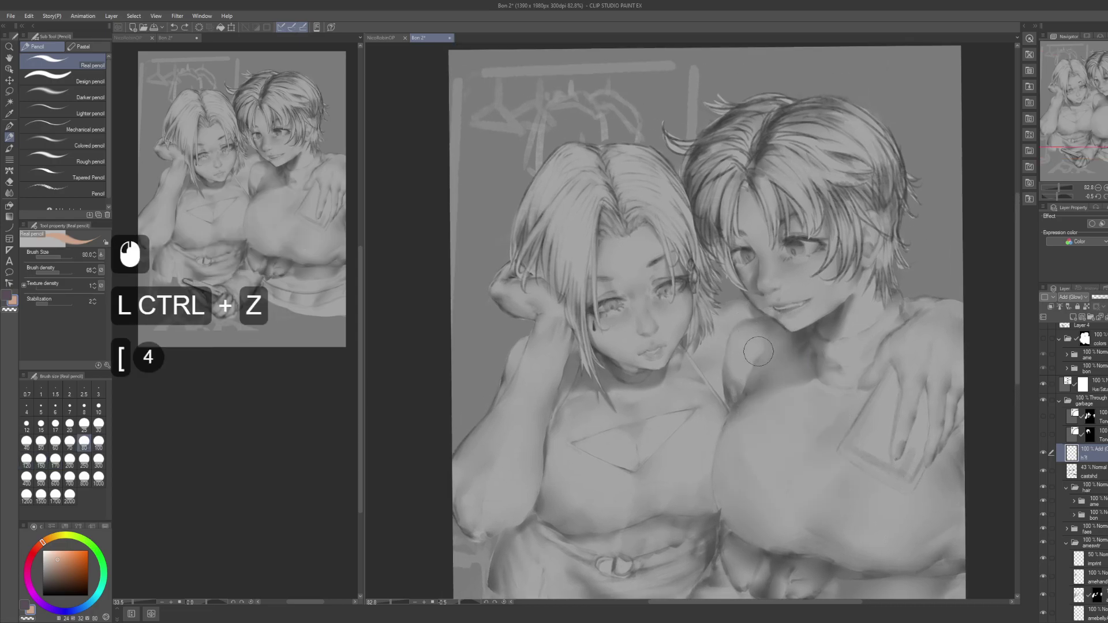
Step: Switch to the G-pen, set its brush size to 20 and try highlight strokes on the figures
key(p)
mouse_move(750, 353)
mouse_down()
mouse_move(792, 353)
mouse_move(779, 374)
mouse_up()
key(ctrl+z)
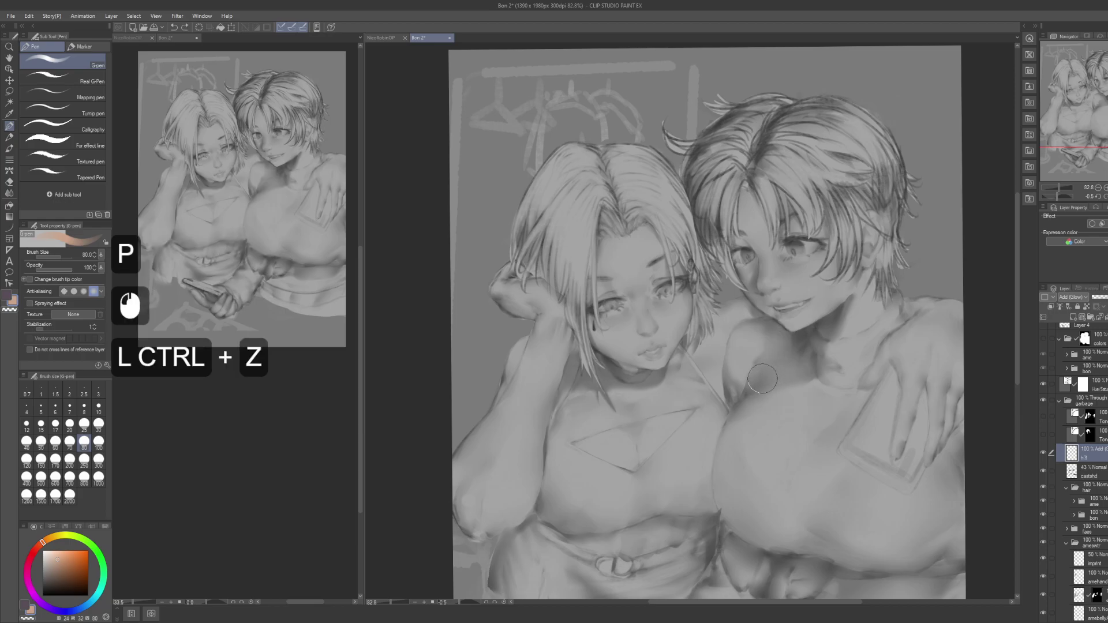
key(space)
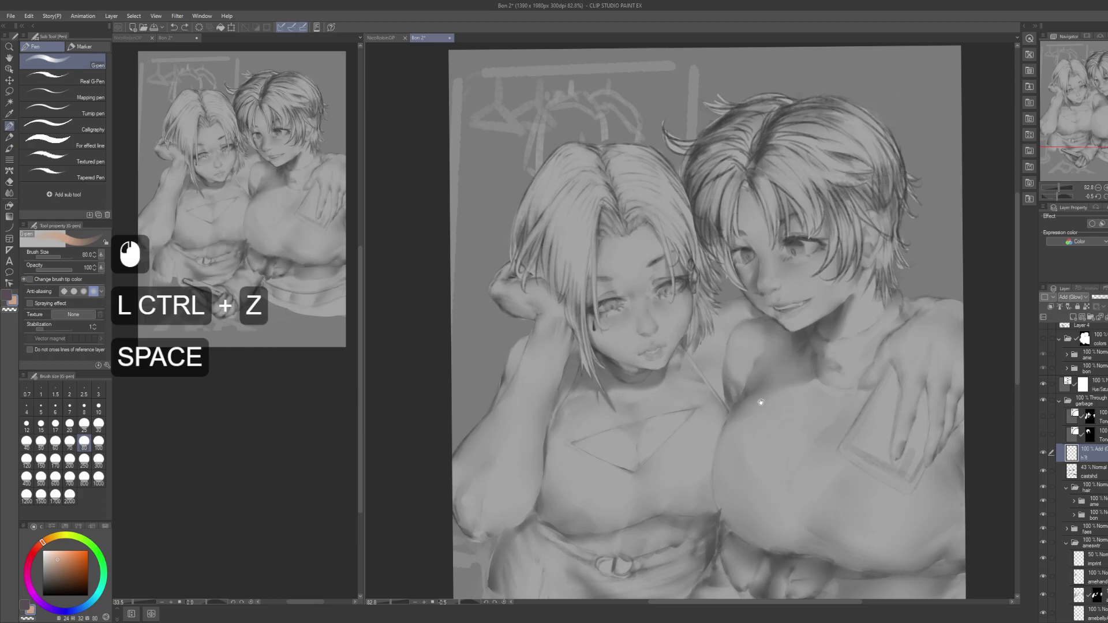
drag(685, 348, 670, 353)
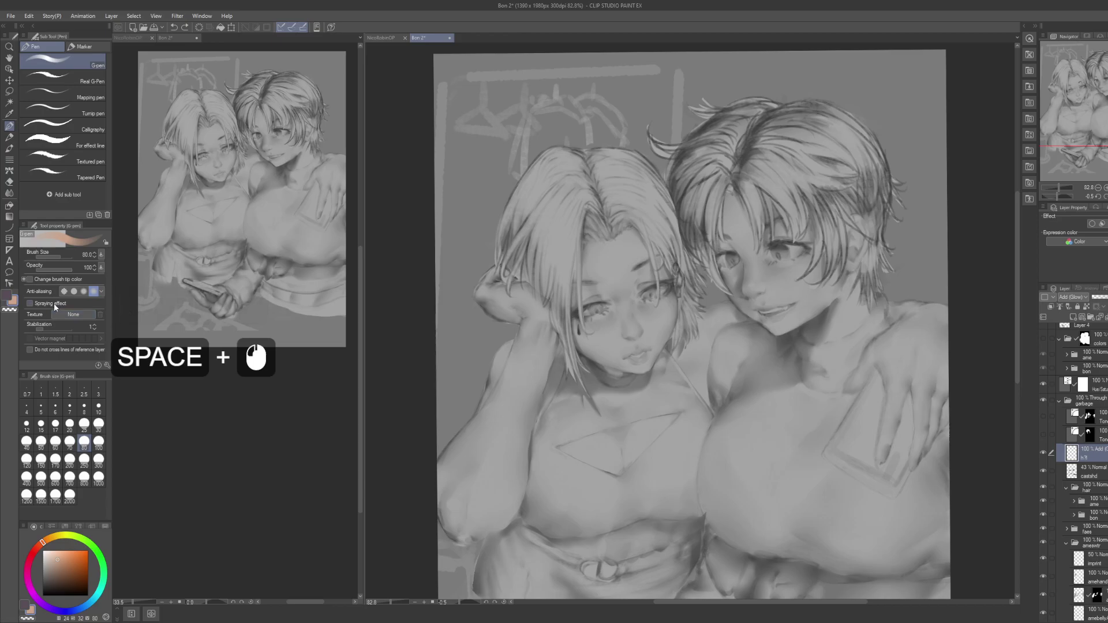
key(space)
mouse_move(702, 358)
mouse_down()
mouse_move(713, 356)
mouse_move(699, 344)
mouse_up()
key(alt+space)
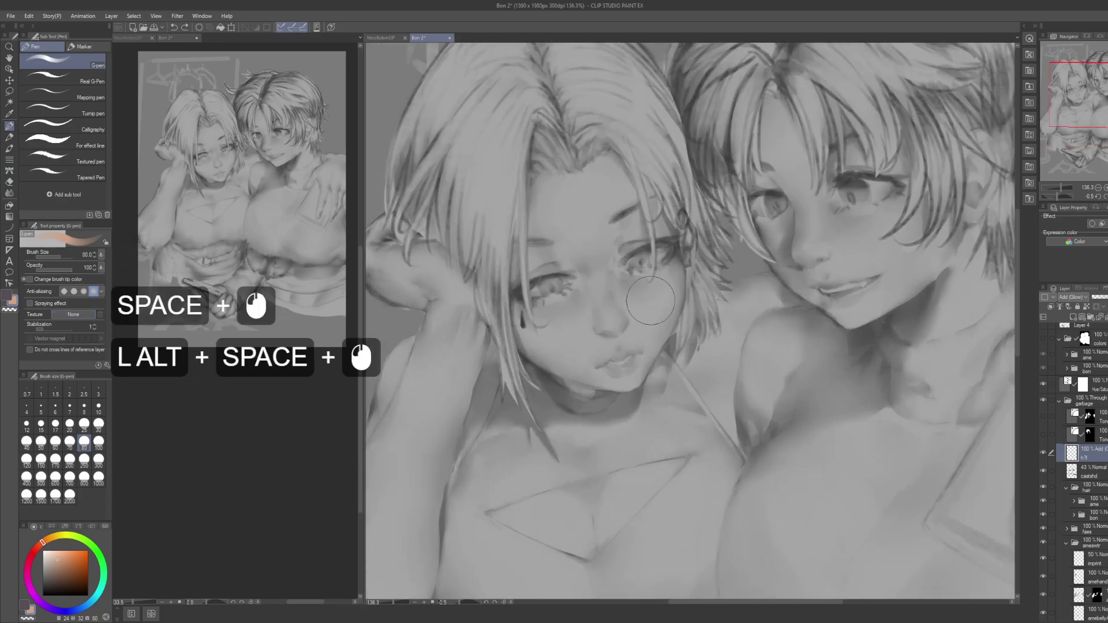
key(bracketleft)
key(bracketleft)
key(bracketleft)
drag(657, 275, 708, 271)
key(ctrl+z)
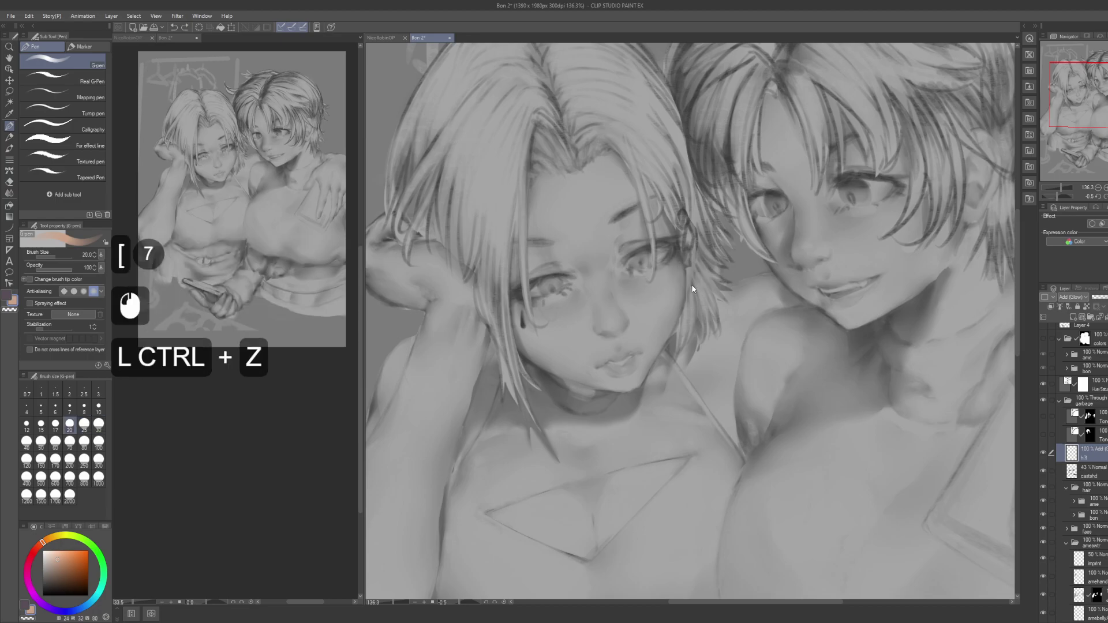
Step: Paint bright highlights on the right figure's nose, forehead and both upper eyelids
key(space)
drag(832, 268, 757, 328)
key(space)
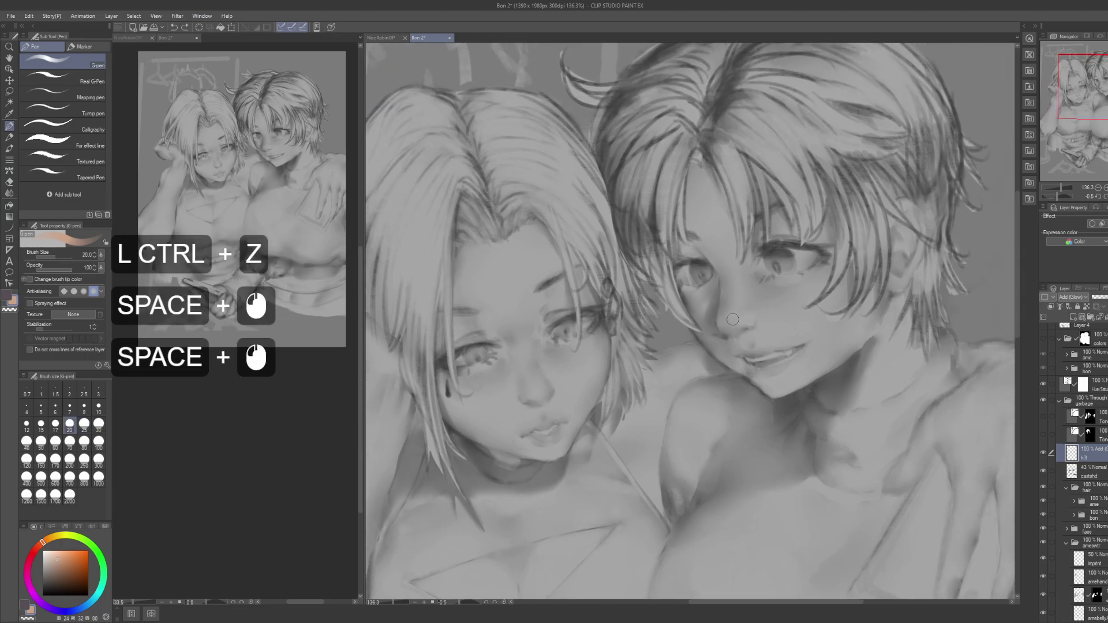
double_click(737, 318)
mouse_move(740, 288)
mouse_down()
mouse_move(736, 320)
mouse_move(713, 287)
mouse_move(734, 344)
mouse_up()
key(space)
key(space)
click(779, 266)
mouse_move(772, 263)
mouse_down()
mouse_move(815, 223)
mouse_move(753, 268)
mouse_move(759, 257)
mouse_up()
key(space)
double_click(724, 275)
key(space)
key(space)
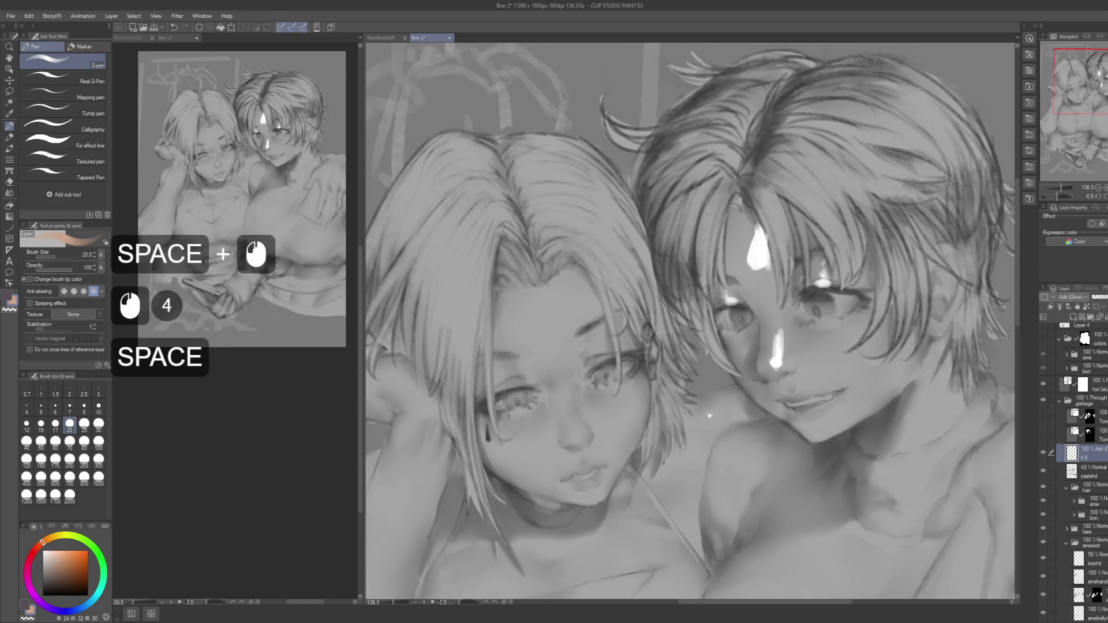
Step: Dab small bright highlights on the right figure's lower and upper lips
drag(712, 420, 663, 340)
mouse_move(811, 245)
mouse_down()
mouse_move(799, 249)
mouse_move(691, 172)
mouse_up()
key(ctrl+z)
key(ctrl+z)
drag(669, 260, 748, 297)
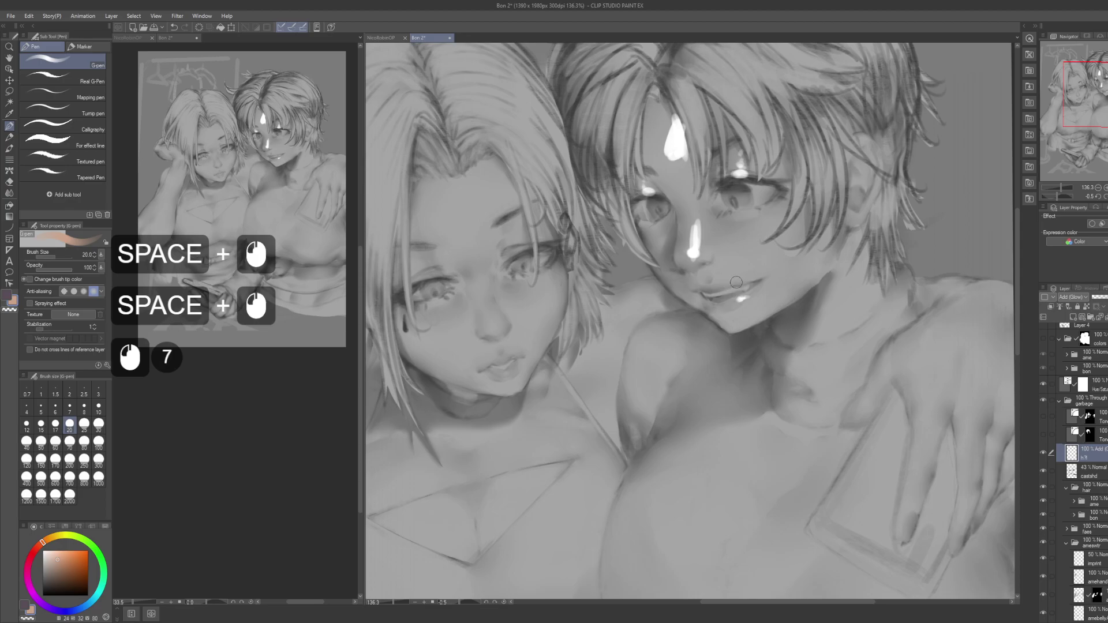
click(736, 280)
click(735, 281)
click(733, 280)
click(731, 280)
click(730, 281)
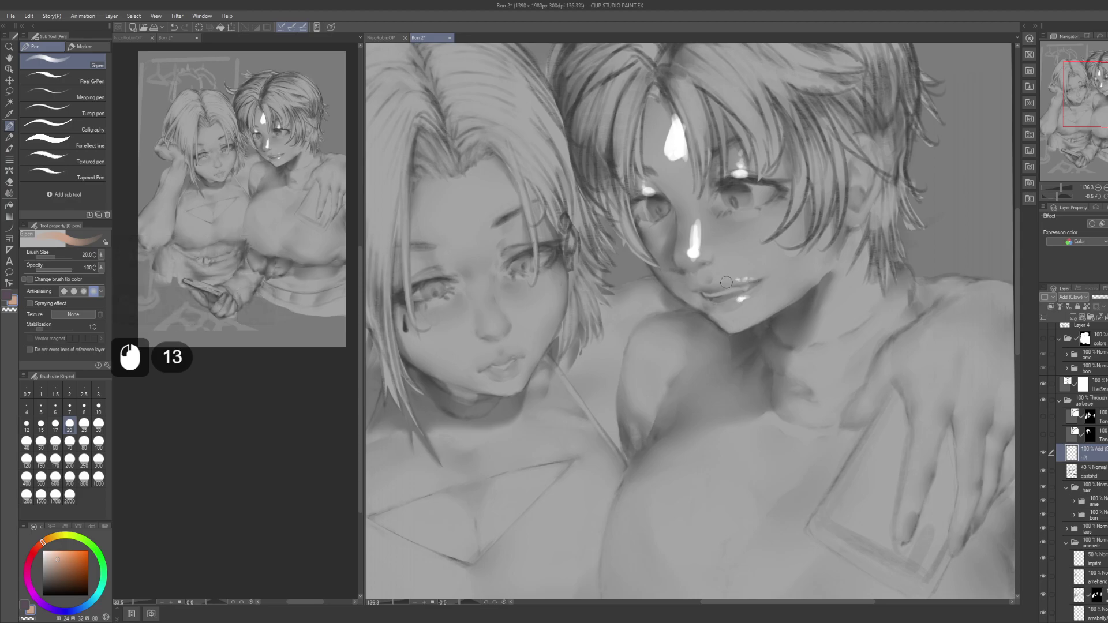
Step: Trim the right figure's nose highlight with transparent colour and paint a small highlight on the cheek beneath the eye
drag(699, 277, 736, 304)
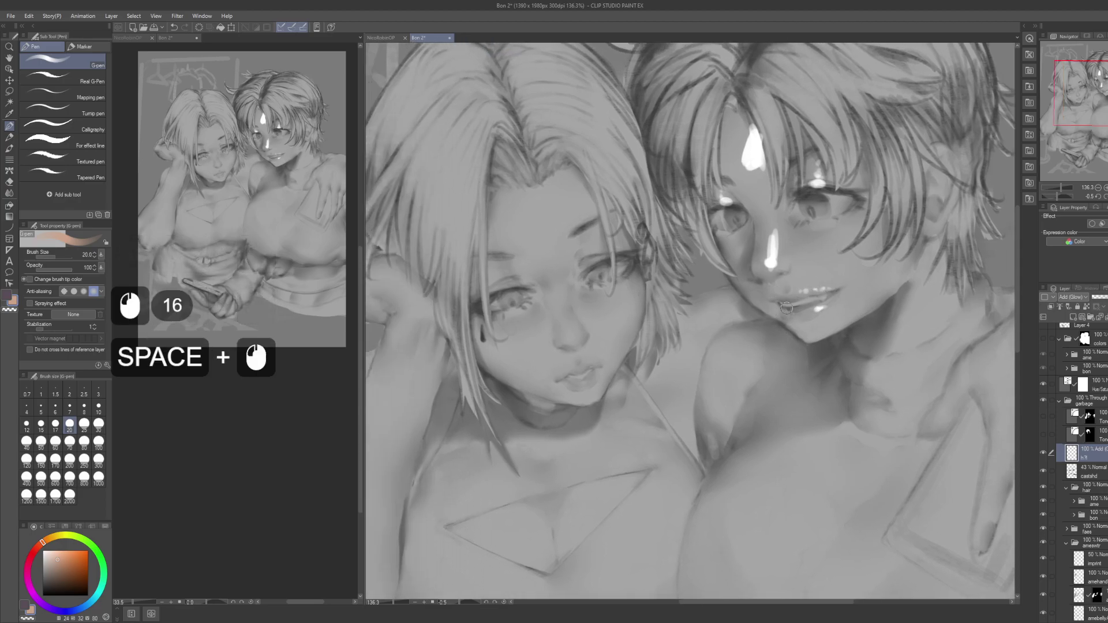
drag(725, 257, 762, 285)
key(c)
click(759, 297)
click(759, 296)
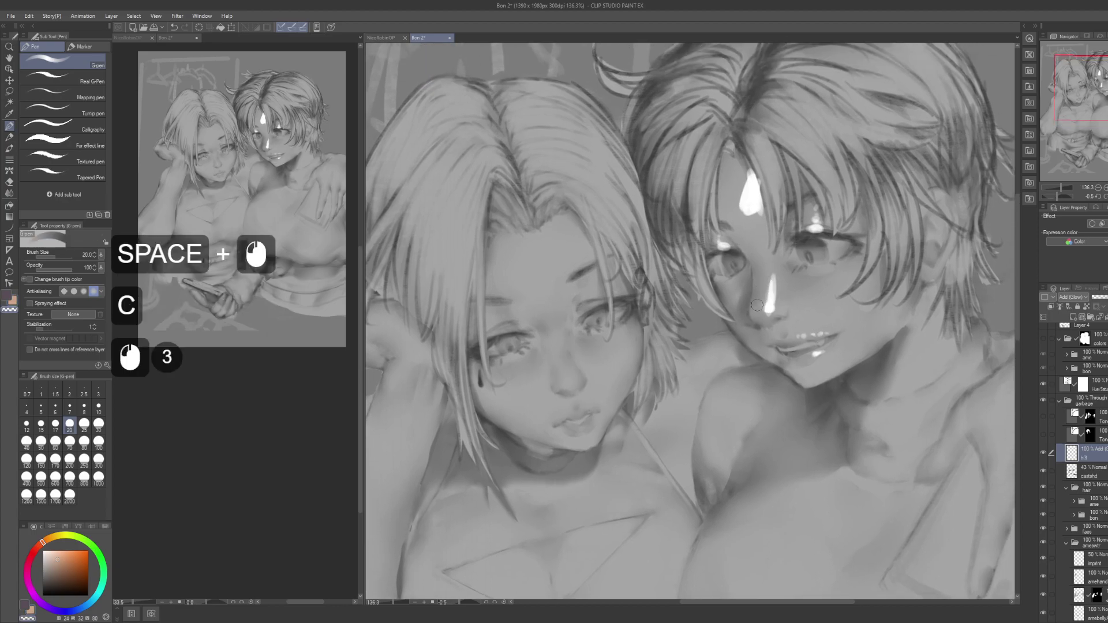
drag(724, 253, 753, 265)
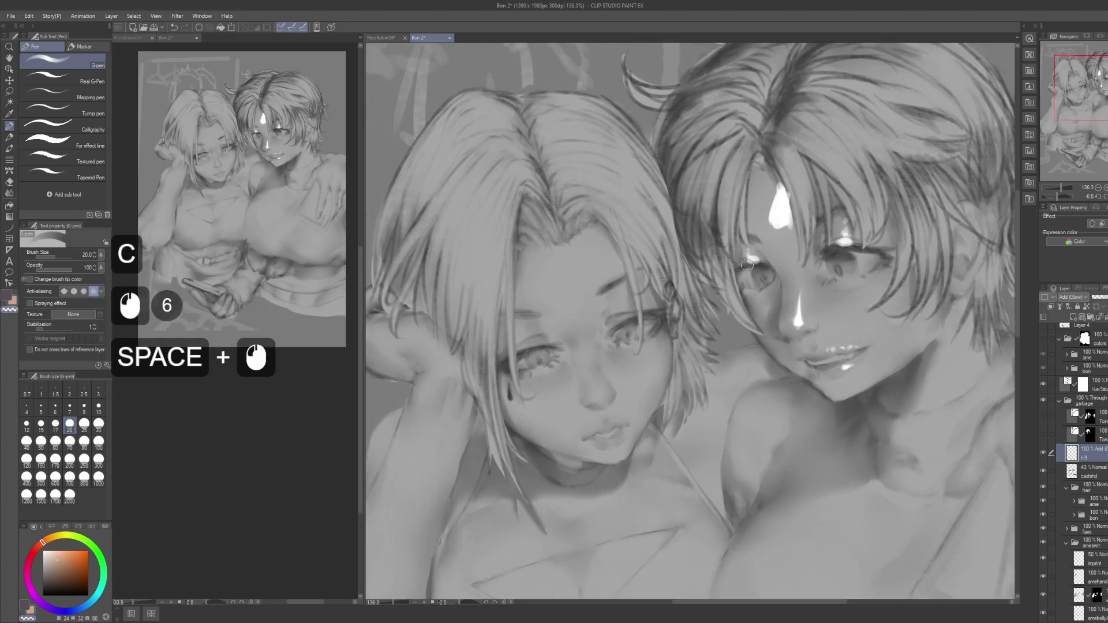
key(x)
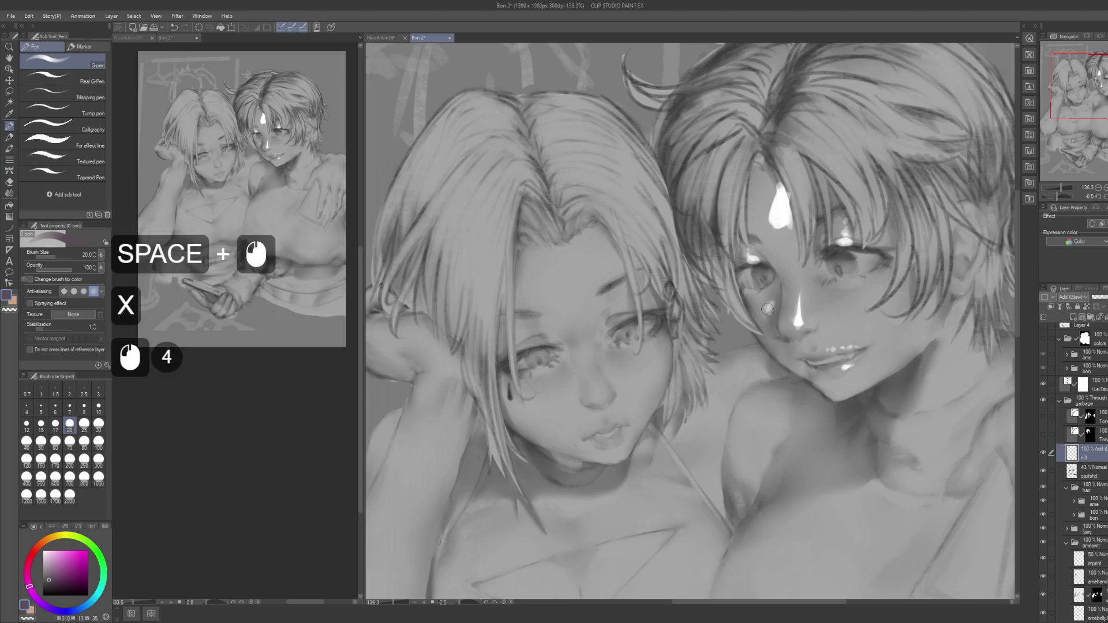
drag(748, 308, 794, 288)
Step: Dab bright highlights on the tip and bridge of the left figure's nose
mouse_move(625, 377)
mouse_down()
mouse_move(635, 356)
mouse_move(671, 358)
mouse_up()
click(666, 364)
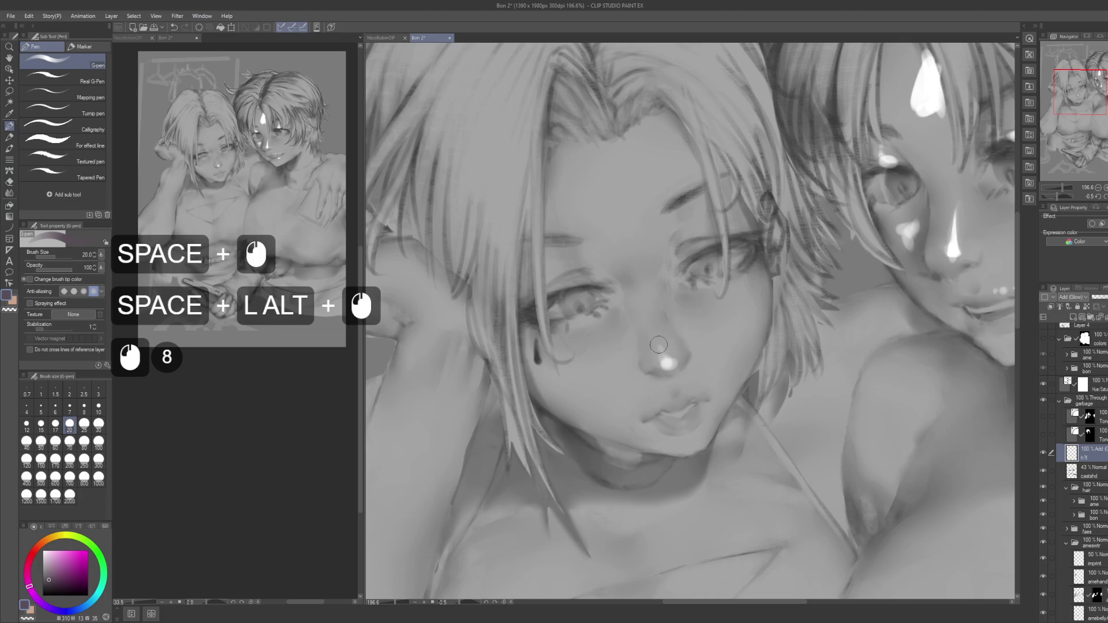
click(660, 347)
Step: Paint highlights at the inner corner, outer rim and upper lid of the left figure's eye nearest the other figure
drag(641, 277, 649, 312)
click(685, 328)
click(684, 331)
click(682, 333)
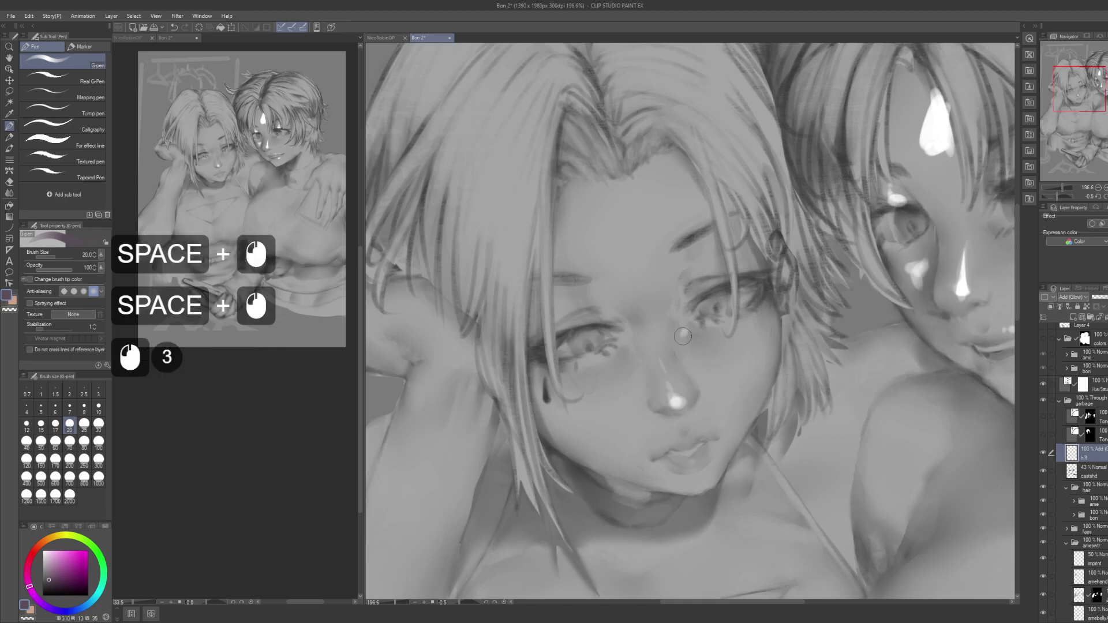
drag(684, 328, 713, 333)
drag(711, 334, 730, 328)
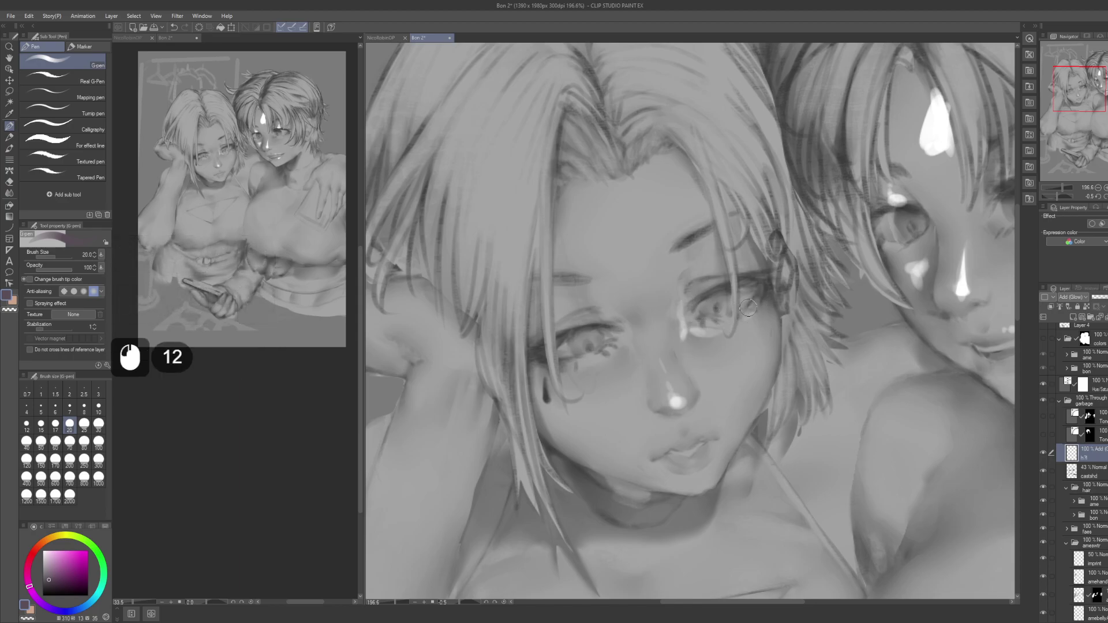
drag(733, 290, 750, 292)
click(709, 300)
click(733, 285)
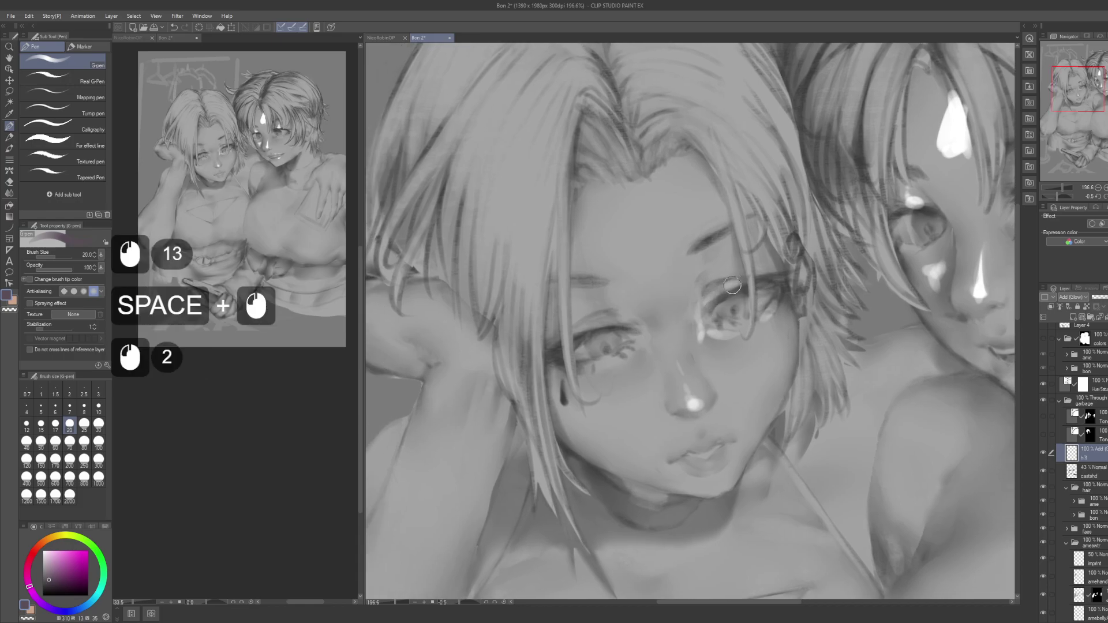
drag(727, 254, 757, 250)
click(677, 334)
click(678, 336)
click(678, 336)
click(669, 325)
key(ctrl+z)
key(ctrl+z)
key(ctrl+z)
key(ctrl+z)
key(ctrl+z)
key(ctrl+z)
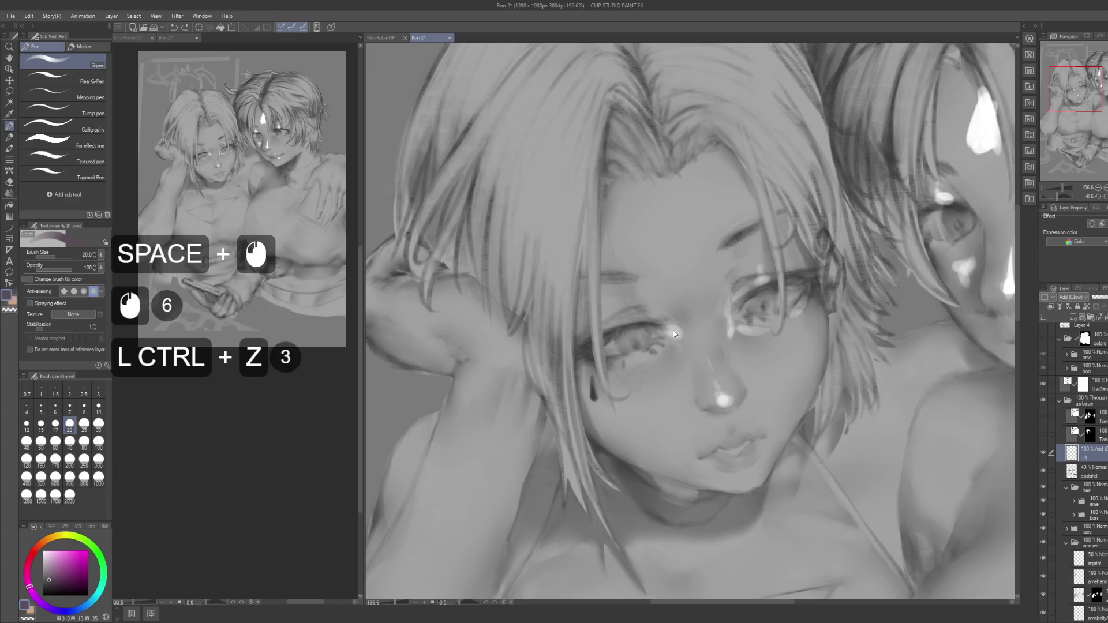
Step: Paint highlights around the left figure's eye nearest the raised hand: inner corner, lower rim and upper lid
click(672, 329)
click(676, 333)
click(677, 334)
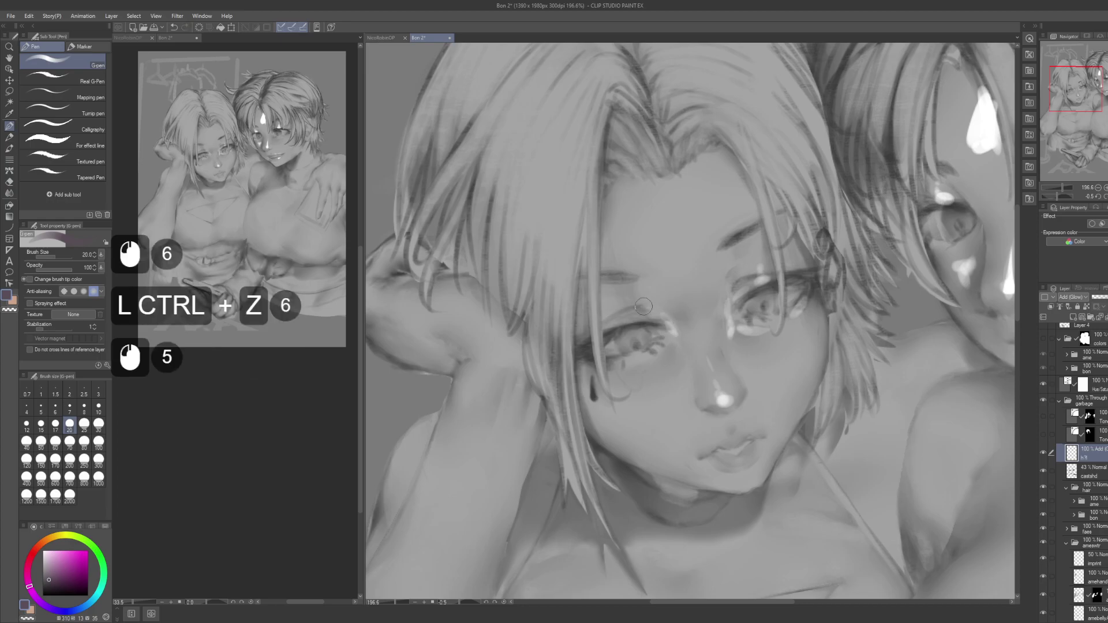
click(664, 338)
click(664, 340)
click(665, 342)
click(653, 354)
click(652, 354)
drag(653, 353, 638, 355)
click(629, 310)
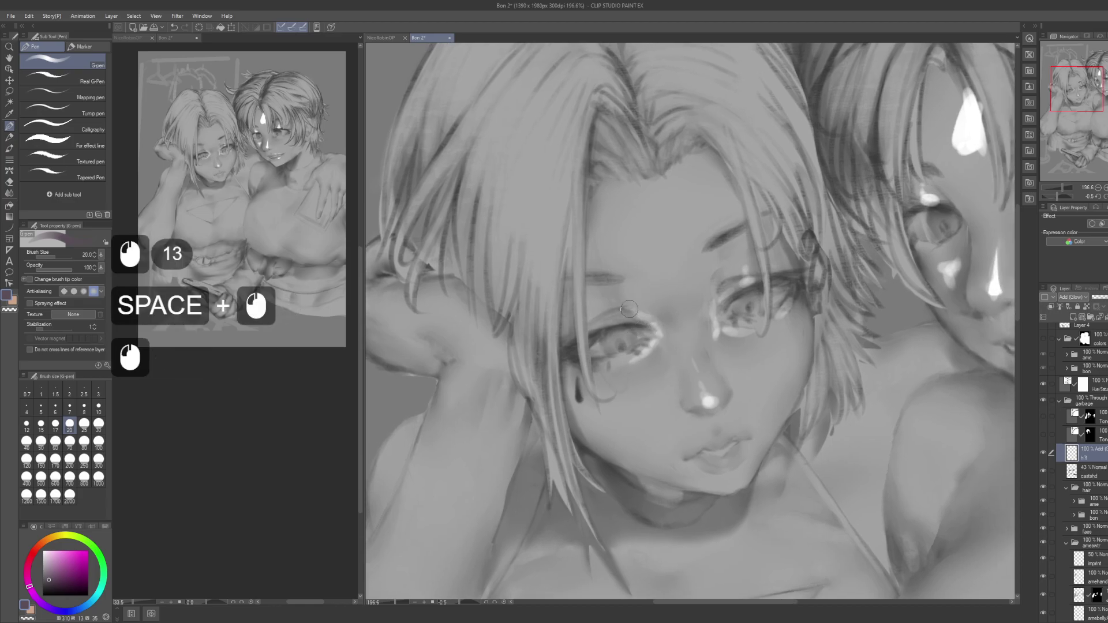
click(602, 324)
click(601, 319)
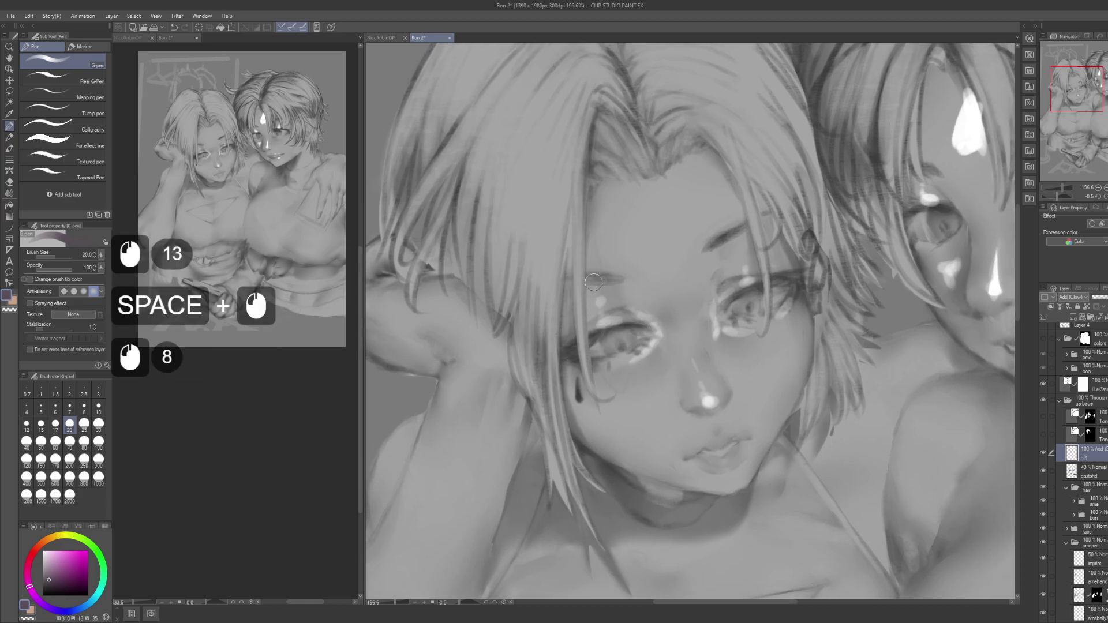
Step: Dab small bright highlights along the left figure's lower and upper lips
drag(594, 284, 546, 201)
drag(684, 315, 680, 323)
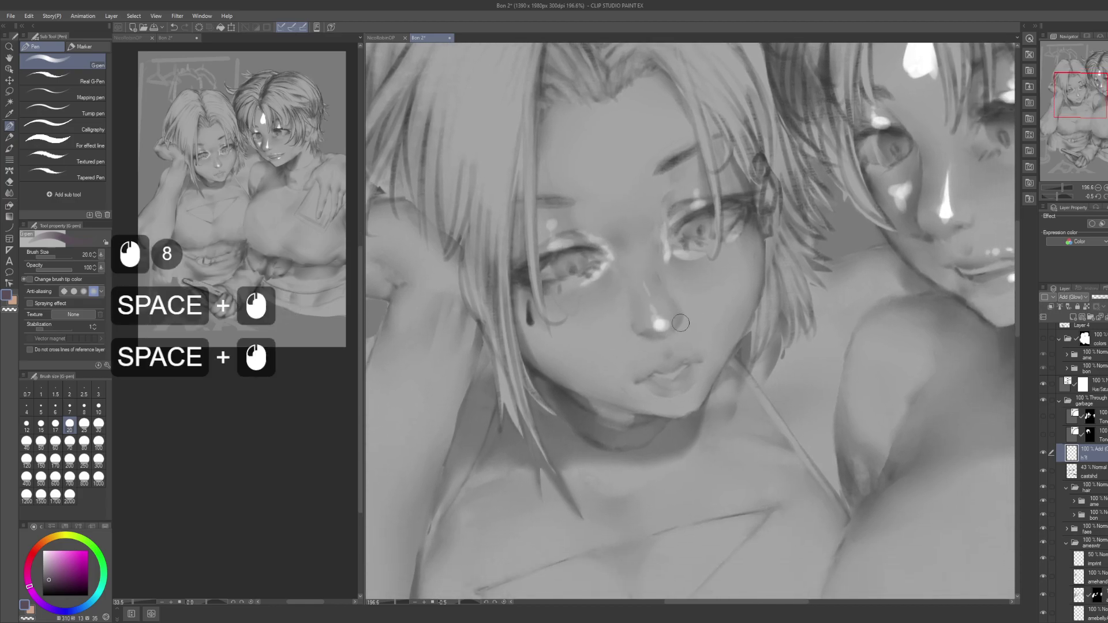
click(680, 380)
click(680, 383)
click(681, 383)
click(684, 377)
click(672, 381)
click(661, 383)
click(655, 385)
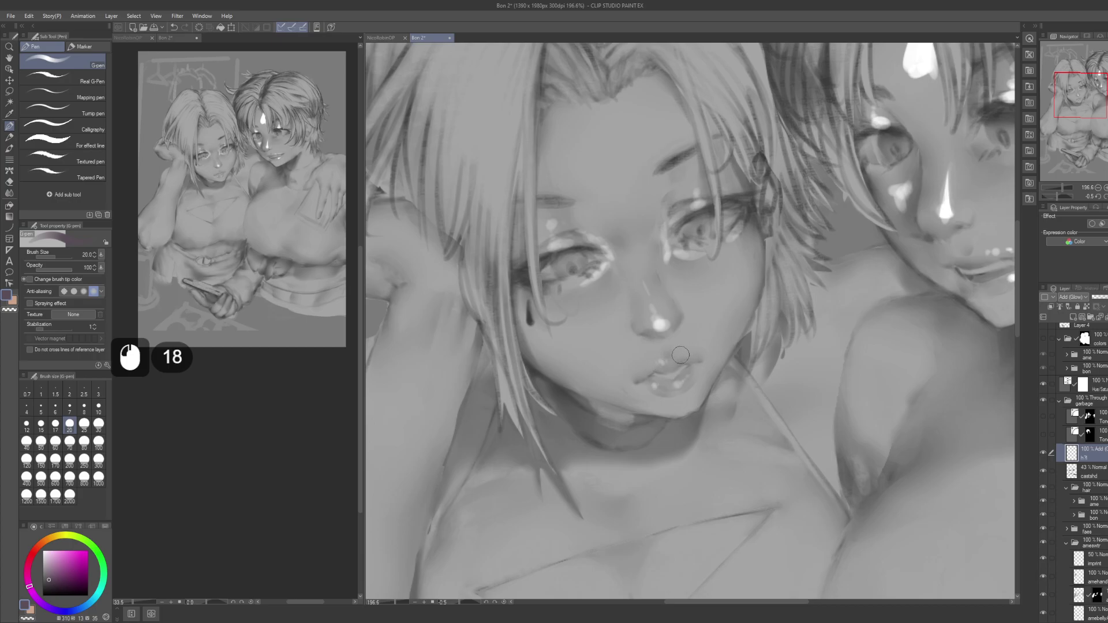
click(646, 372)
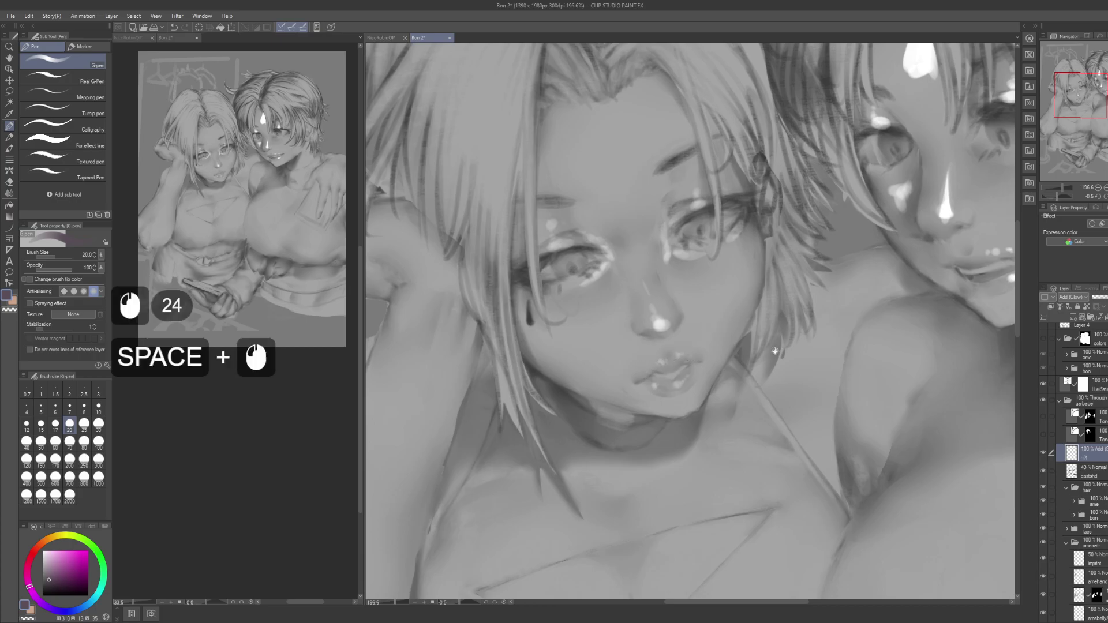
Step: Dab small highlights at the corner of the right figure's mouth and just below the lower lip
drag(646, 369, 612, 456)
drag(808, 324, 609, 315)
click(731, 330)
click(734, 335)
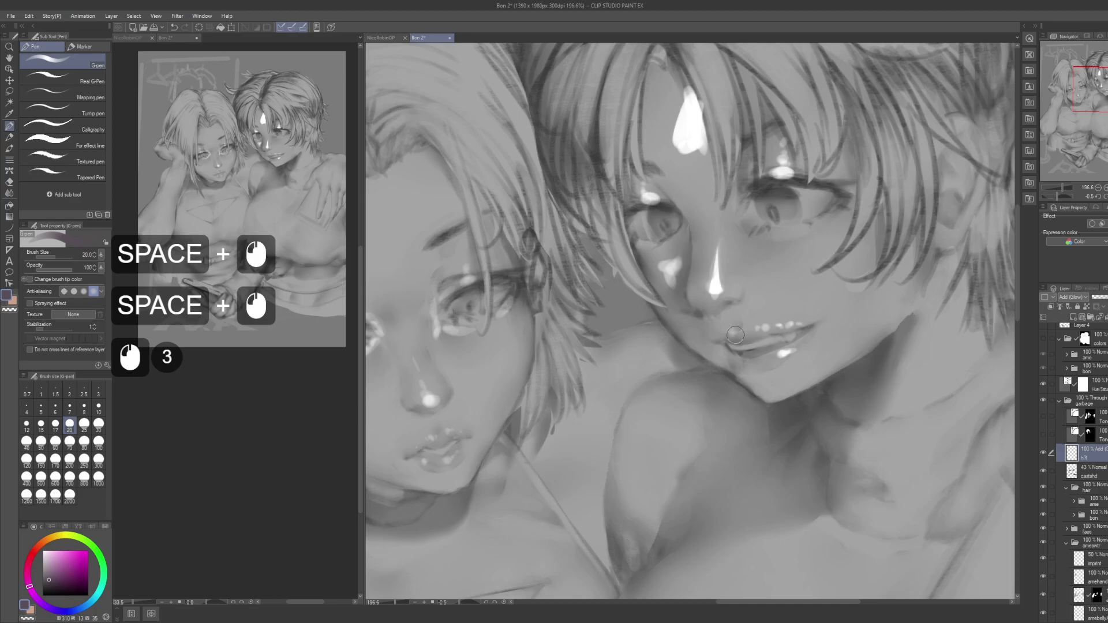
click(767, 368)
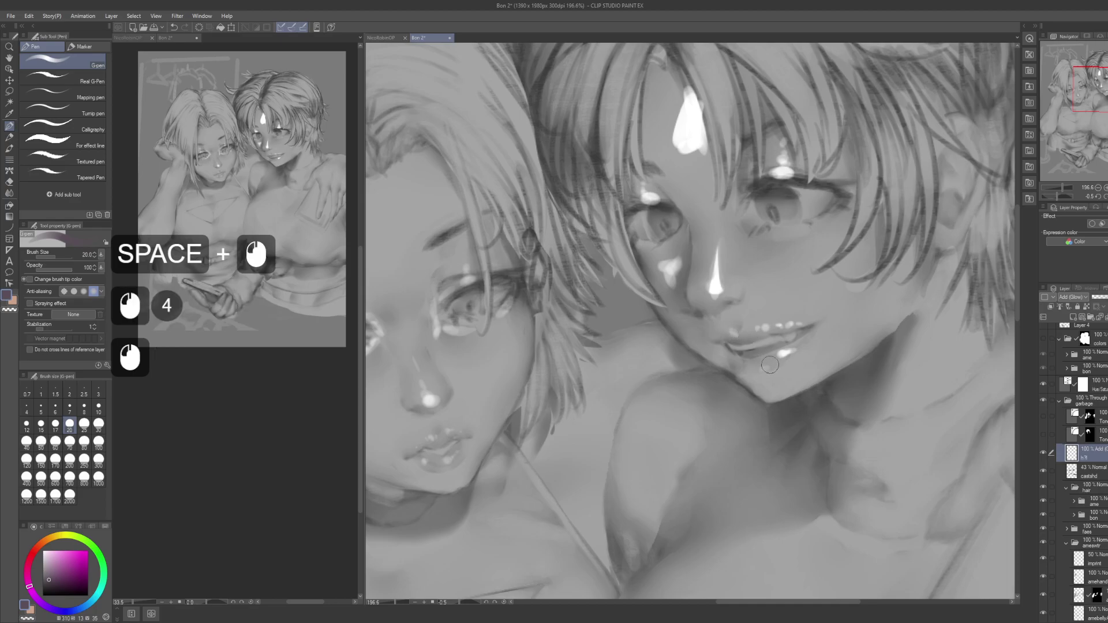
key(ctrl+z)
click(772, 365)
click(775, 363)
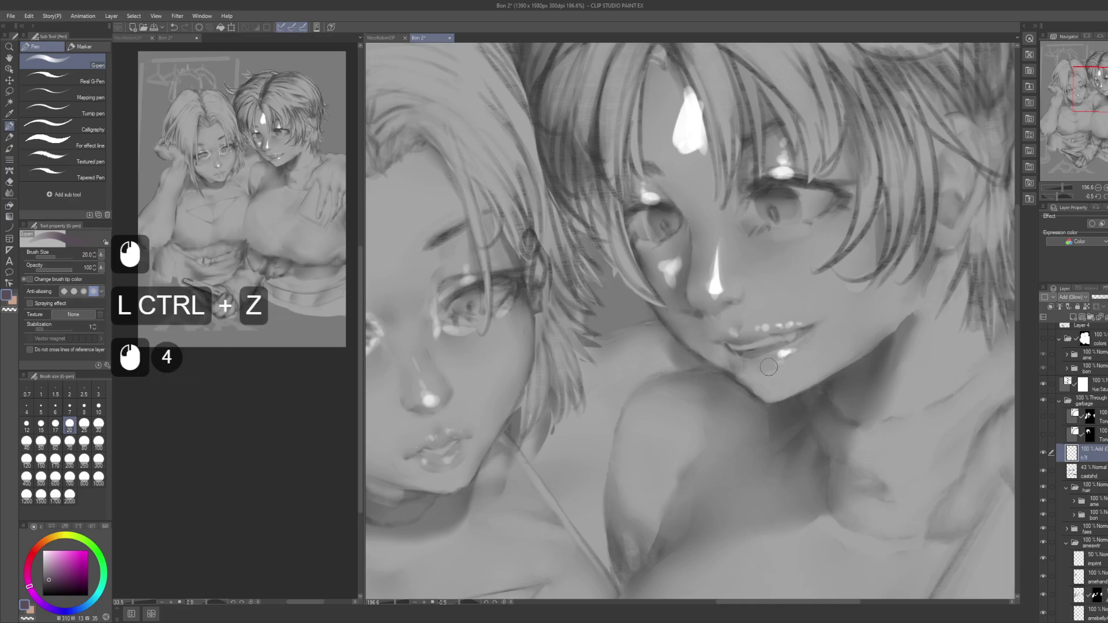
Step: Trim the right figure's lower lip highlight with transparent colour, then return to the drawing colour
key(x)
key(x)
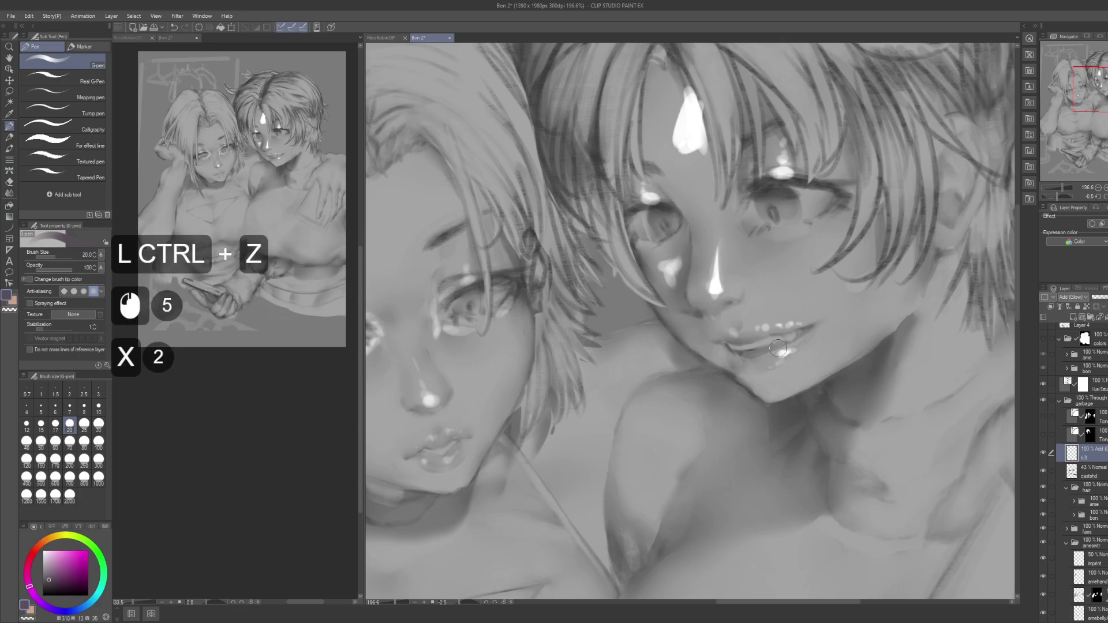
key(c)
click(779, 353)
click(775, 354)
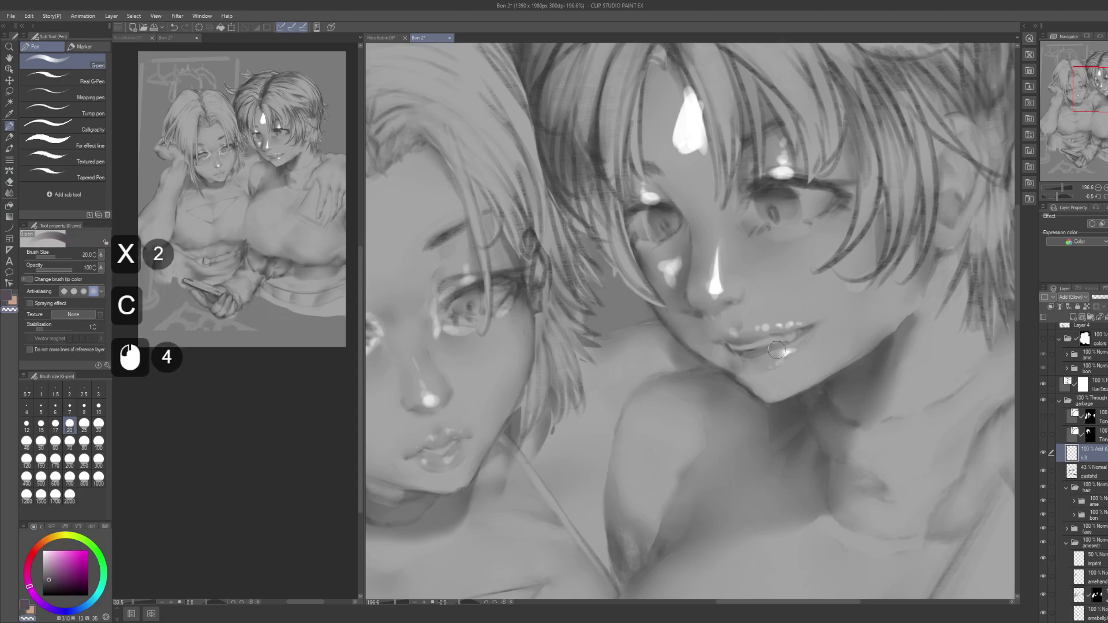
key(x)
drag(774, 353, 749, 372)
key(ctrl+z)
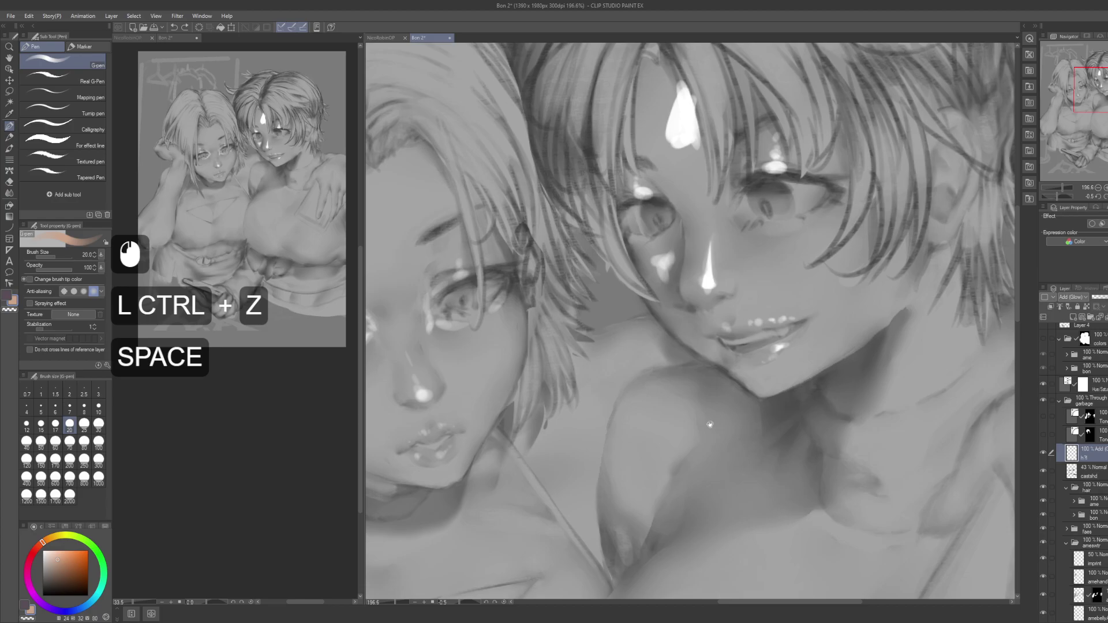
drag(714, 422, 721, 381)
drag(771, 262, 715, 382)
drag(811, 328, 713, 392)
click(797, 379)
click(795, 378)
click(796, 378)
key(ctrl+z)
key(ctrl+z)
key(ctrl+z)
Step: Paint a round bright highlight on the right figure's earlobe
click(797, 376)
click(798, 376)
click(798, 376)
click(798, 375)
mouse_move(798, 376)
mouse_down()
mouse_move(837, 416)
mouse_move(850, 293)
mouse_move(838, 297)
mouse_up()
Step: Paint a slanted highlight beneath the outer corner of the right figure's eye nearest the ear
drag(756, 275, 770, 305)
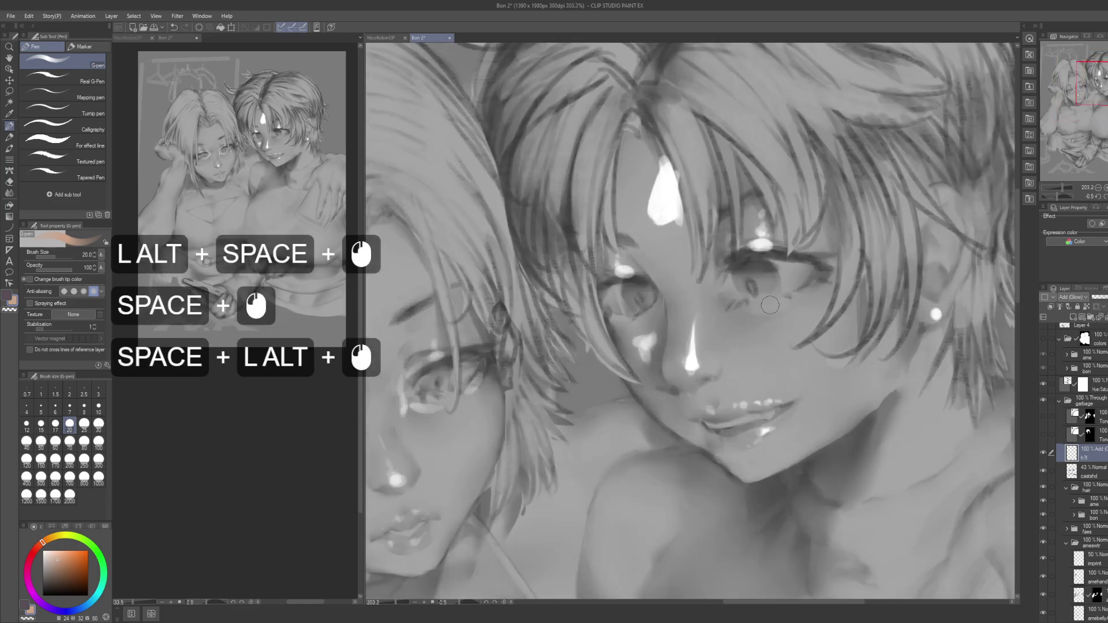
click(770, 304)
click(800, 289)
click(801, 290)
click(804, 294)
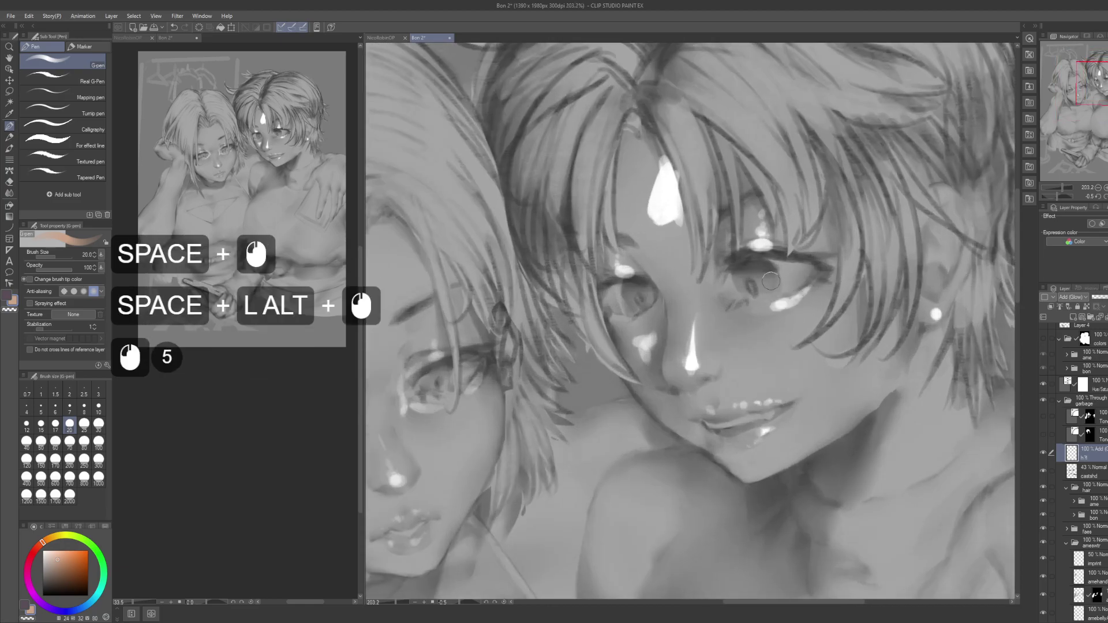
Step: Paint a short vertical highlight beside the inner corner of the same eye on the right figure
click(712, 299)
click(713, 293)
click(714, 288)
click(713, 280)
click(714, 274)
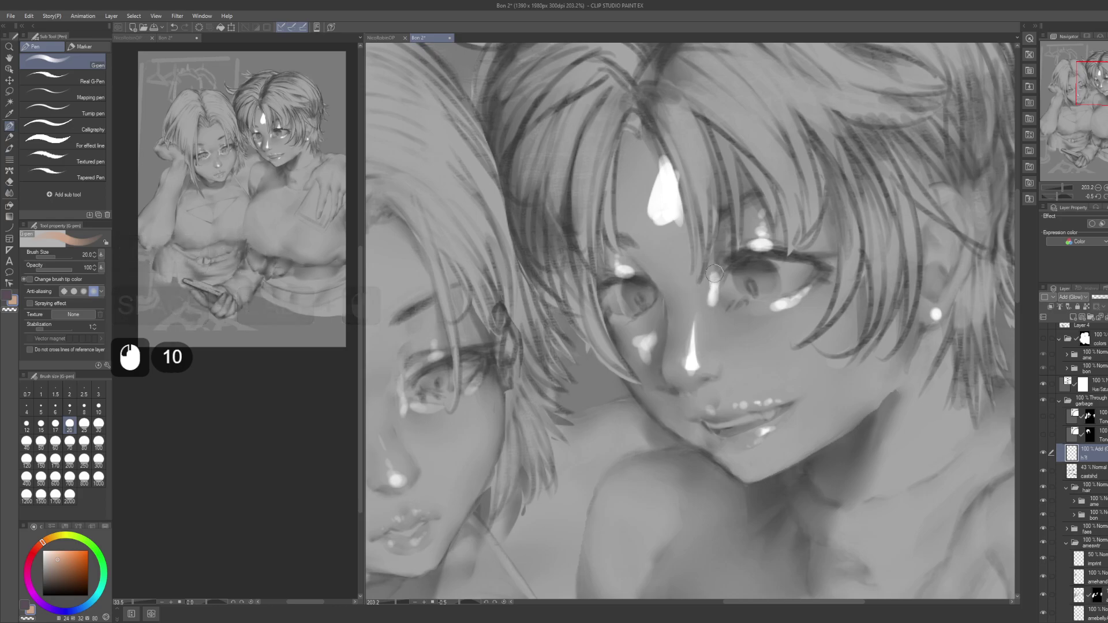
key(alt+Tab)
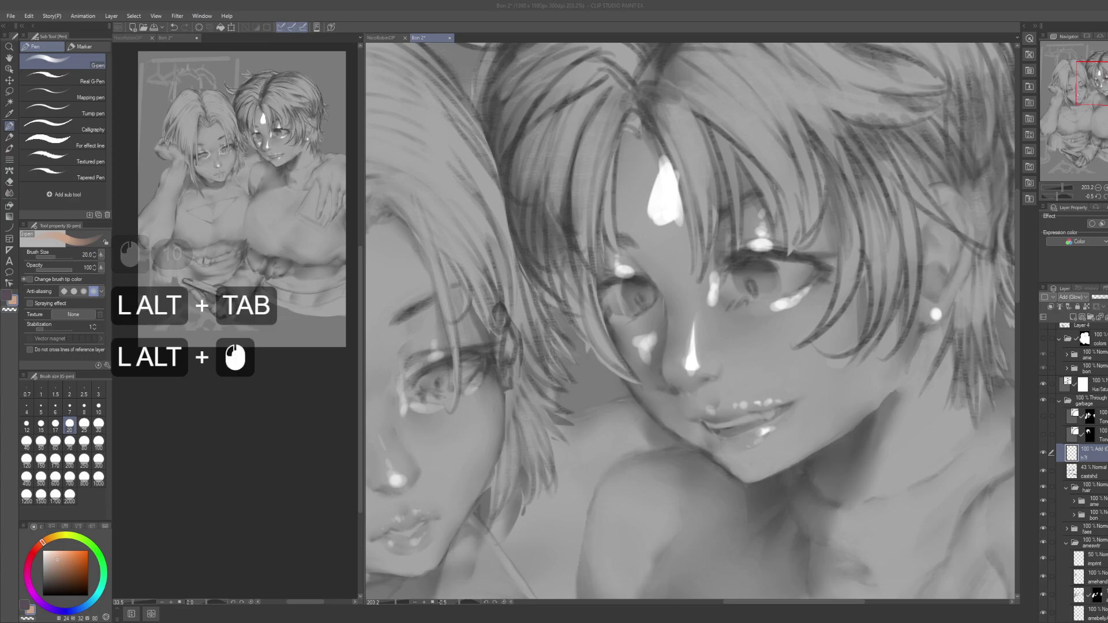
key(ctrl)
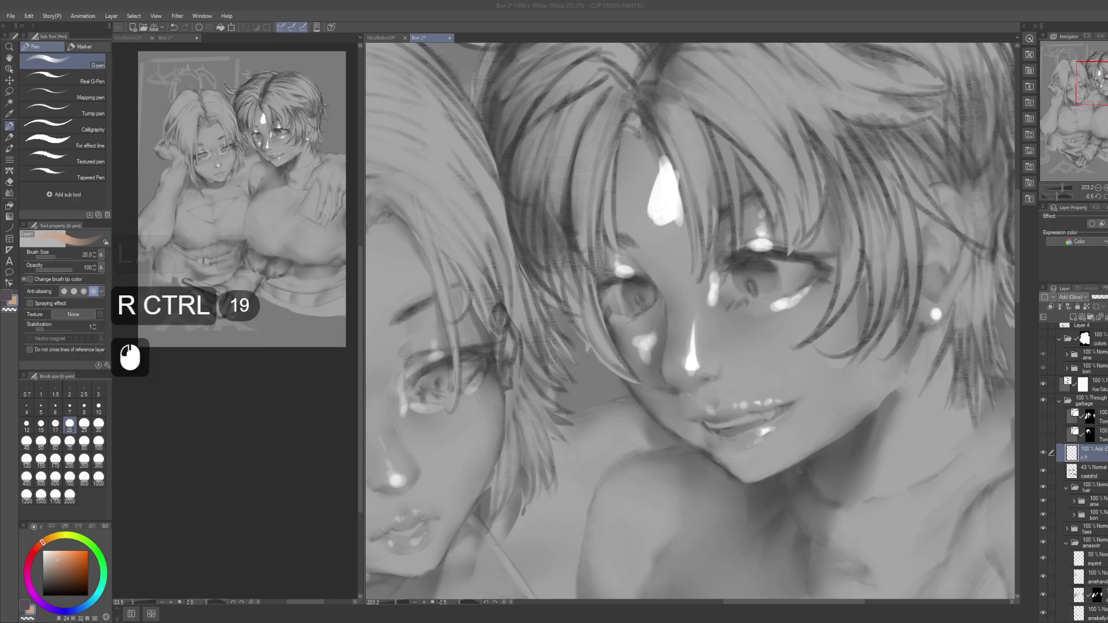
key(alt+Tab)
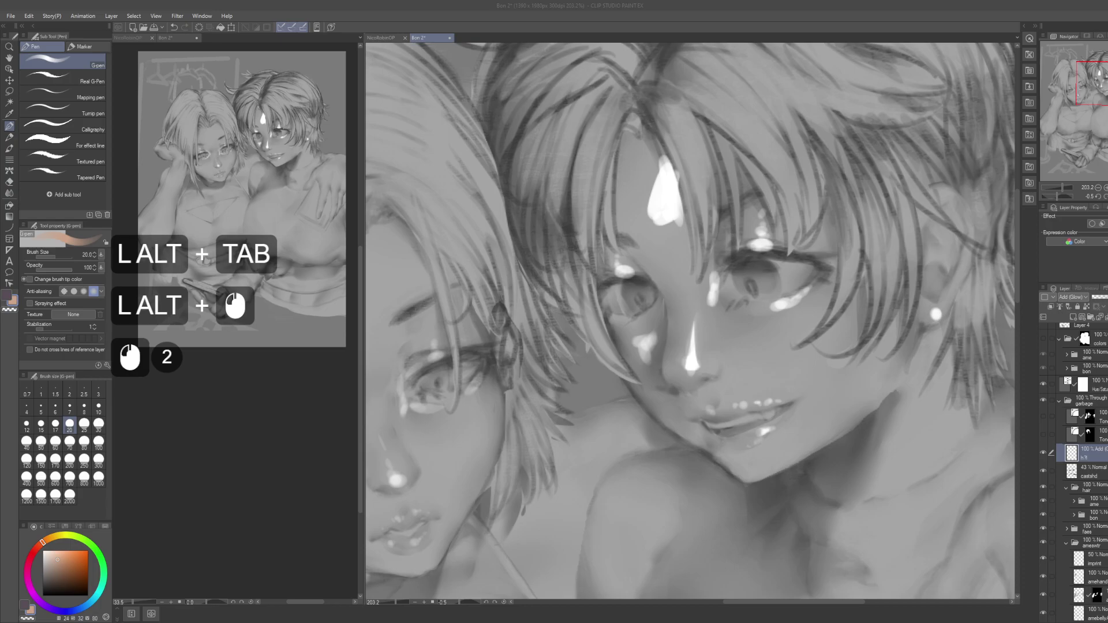
click(688, 364)
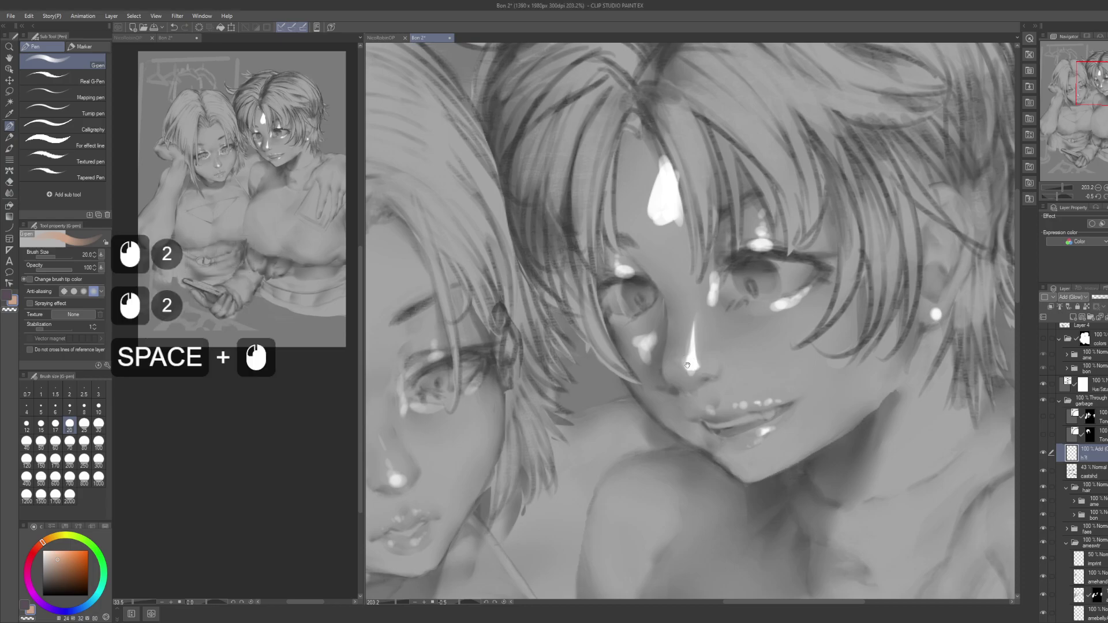
drag(630, 379, 610, 328)
drag(647, 254, 689, 361)
key(alt+Tab)
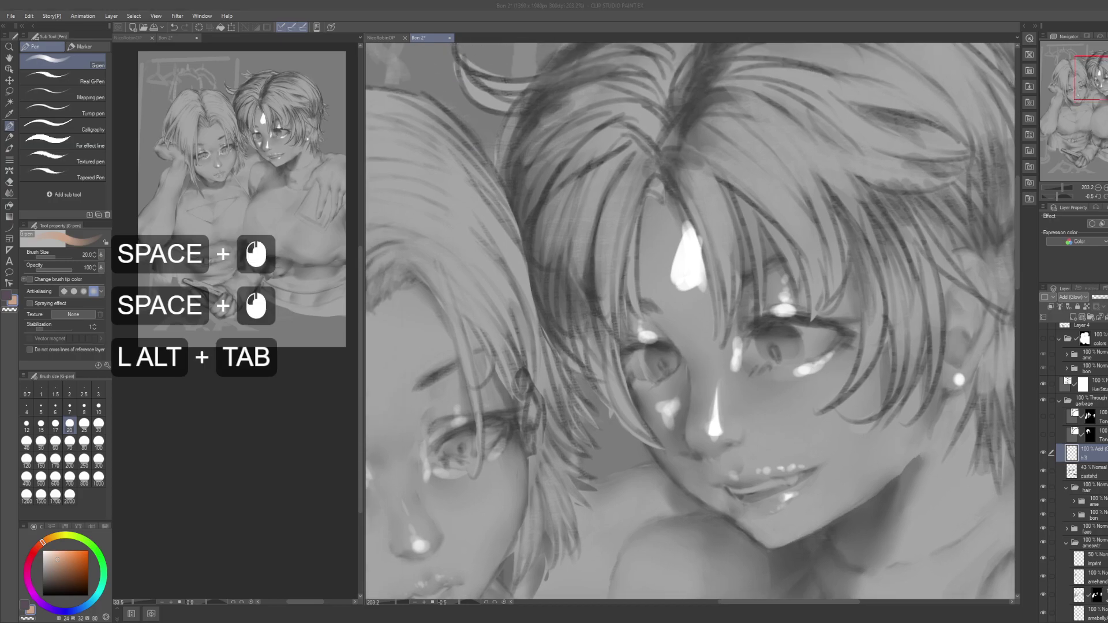
key(alt)
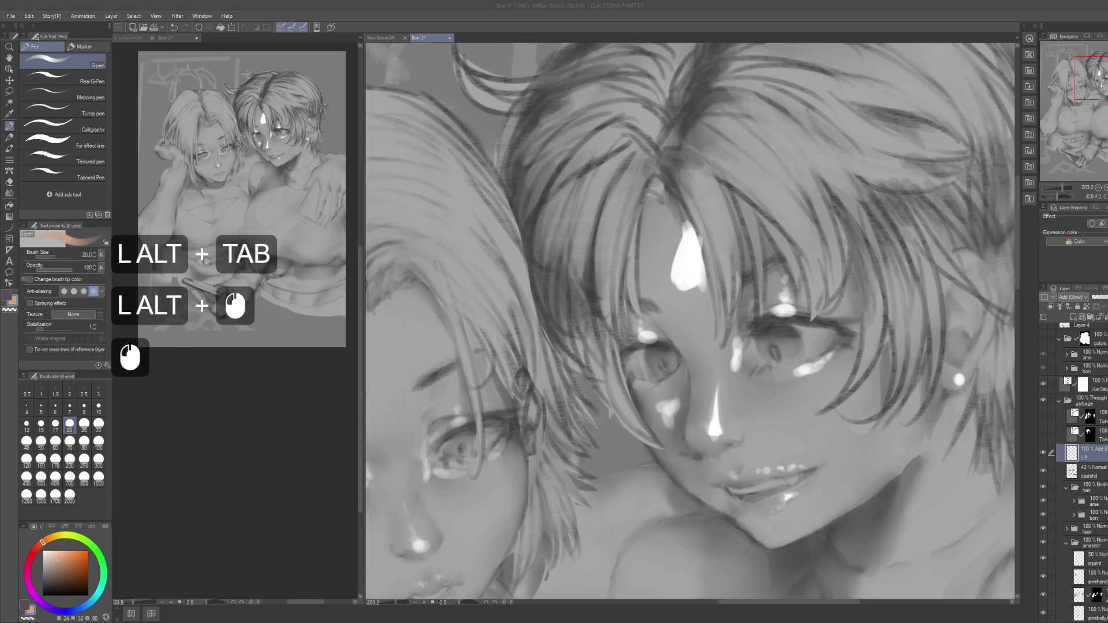
Step: Paint a bright horizontal highlight across the left figure's nose bridge between the eyes
drag(718, 432, 786, 276)
drag(630, 382, 781, 388)
mouse_move(600, 308)
mouse_down()
mouse_move(637, 368)
mouse_move(630, 353)
mouse_move(650, 339)
mouse_up()
drag(615, 341, 625, 338)
Step: Dab brighter round highlights on both of the left figure's upper eyelids
click(551, 374)
click(553, 372)
click(554, 371)
click(548, 353)
click(547, 353)
click(547, 352)
click(699, 329)
click(697, 322)
click(698, 312)
click(696, 306)
Step: Strengthen the highlights along the inner corners and lower rims of both of the left figure's eyes
click(683, 378)
click(681, 384)
click(676, 381)
click(672, 384)
click(670, 381)
click(670, 374)
click(668, 362)
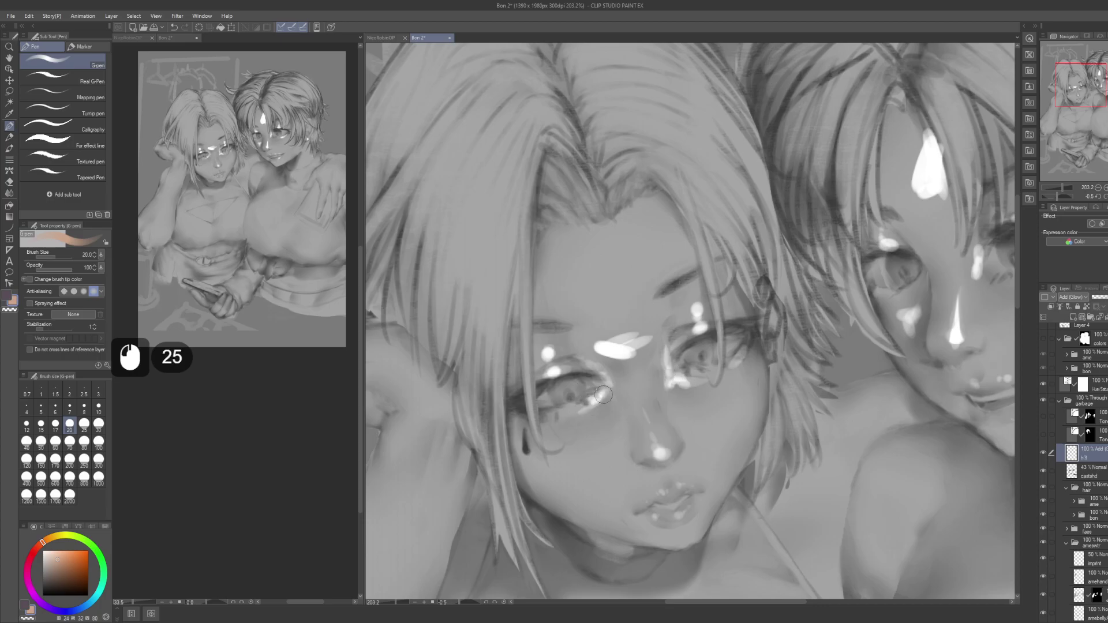
drag(595, 367, 627, 332)
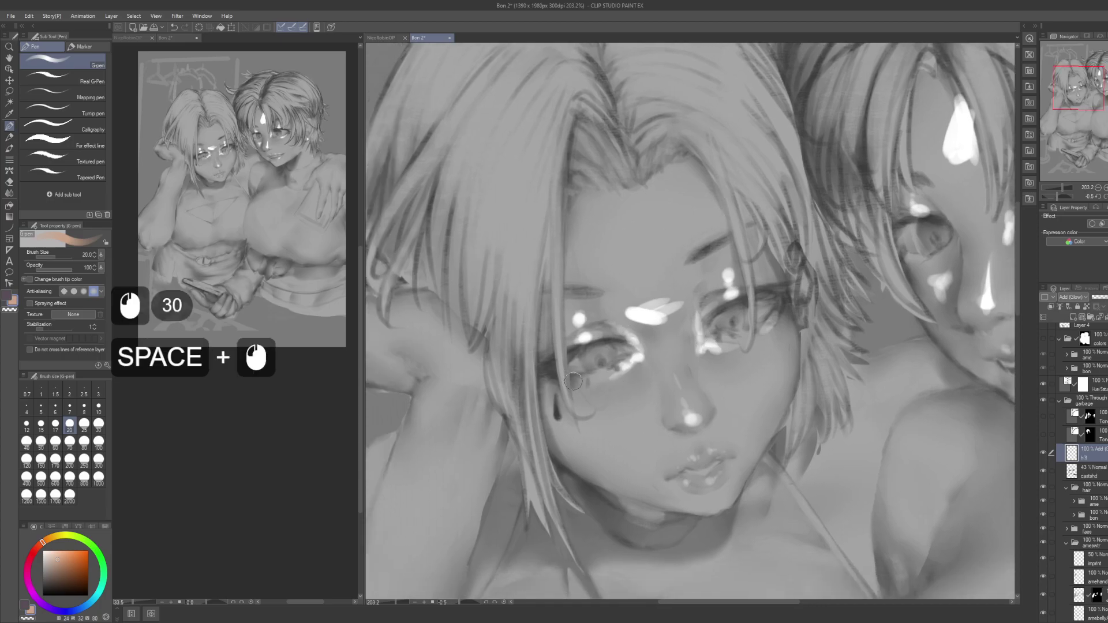
click(606, 377)
click(610, 370)
click(732, 347)
click(740, 344)
Step: Paint a short bright highlight on each of the left figure's cheeks beneath the eyes
mouse_move(764, 355)
mouse_down()
mouse_move(732, 353)
mouse_move(735, 327)
mouse_up()
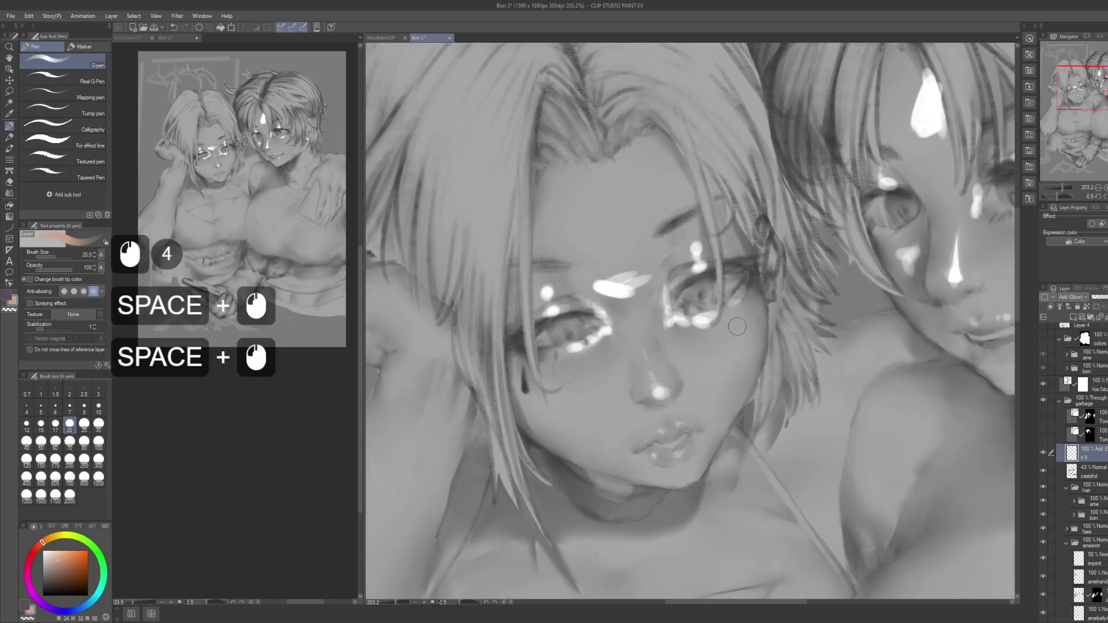
click(736, 327)
click(739, 326)
click(740, 326)
click(741, 325)
click(741, 326)
click(558, 388)
click(559, 387)
click(559, 387)
click(560, 386)
click(561, 386)
click(561, 386)
Step: Dab highlights on the left figure's chin and brighten the highlights on the lips
drag(561, 386, 697, 350)
click(698, 366)
click(698, 367)
click(699, 367)
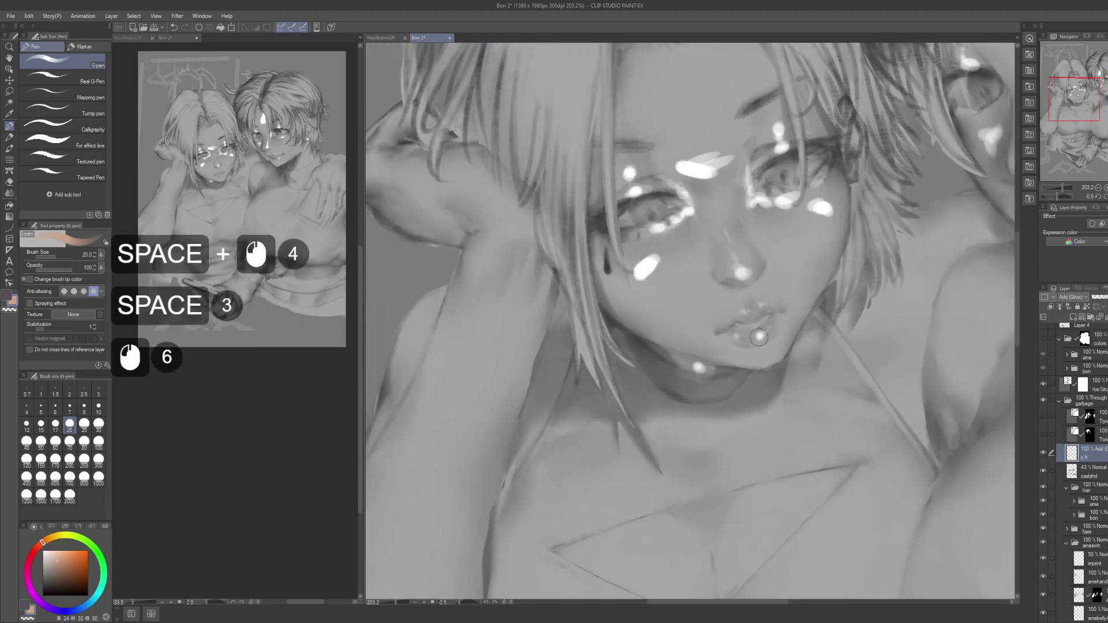
click(760, 304)
click(757, 306)
click(750, 308)
drag(736, 303, 807, 340)
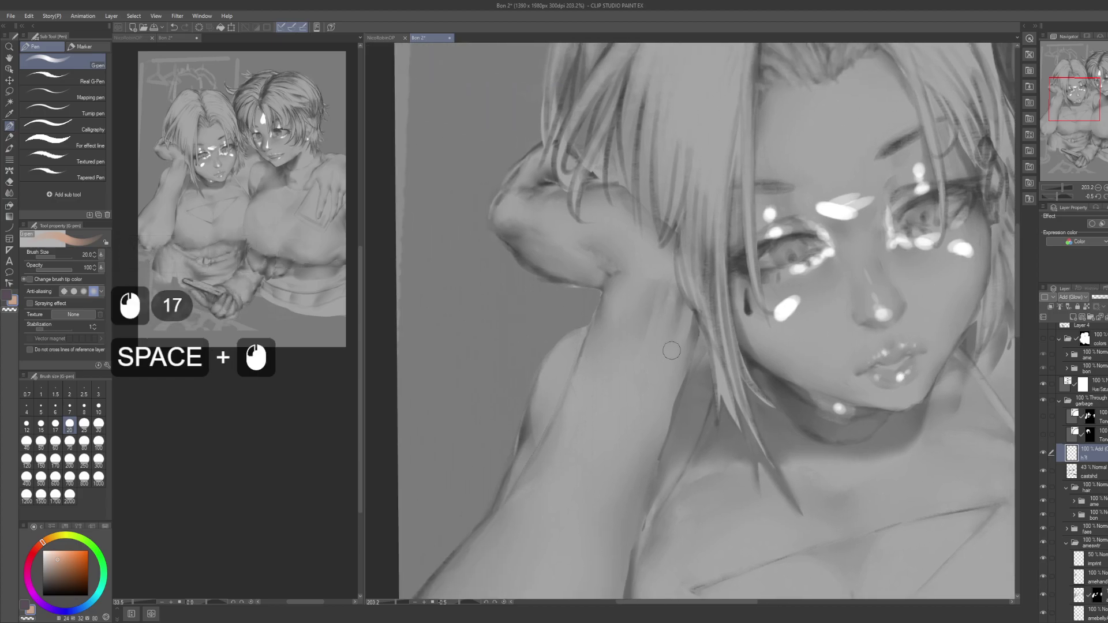
drag(563, 242, 654, 302)
click(653, 336)
click(652, 337)
key(ctrl+z)
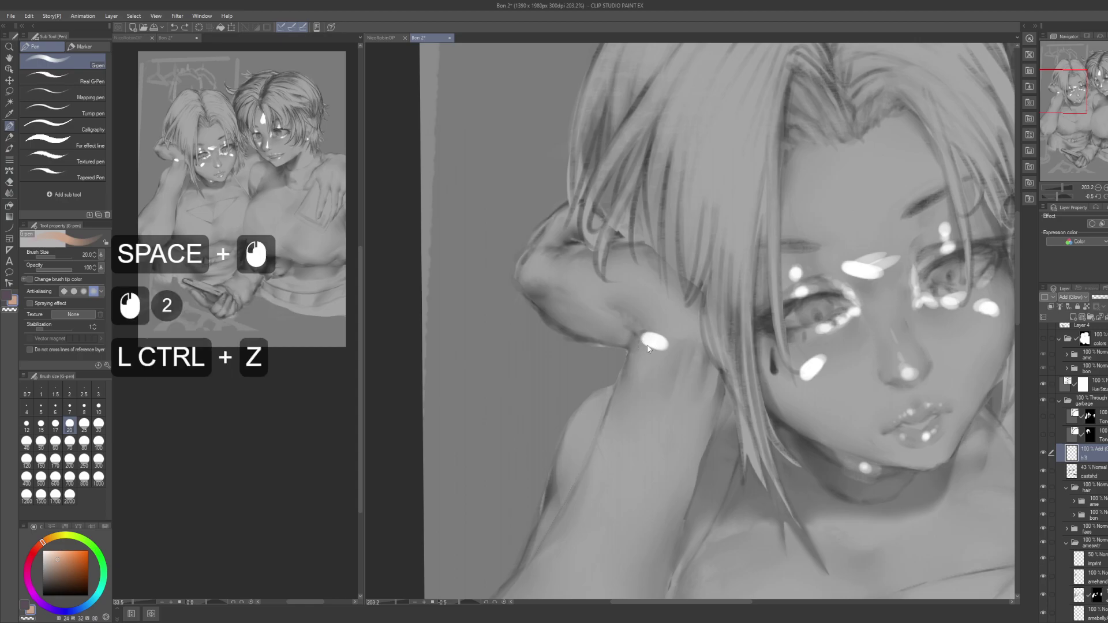
key(ctrl+z)
Step: Paint bright highlights on the left figure's raised wrist and along the heel of the hand
click(643, 337)
click(644, 337)
click(645, 337)
drag(646, 340, 638, 378)
mouse_move(635, 293)
mouse_down()
mouse_move(667, 350)
mouse_move(658, 341)
mouse_up()
click(663, 335)
drag(655, 328, 652, 338)
mouse_move(645, 326)
mouse_down()
mouse_move(644, 338)
mouse_move(643, 329)
mouse_up()
Step: Dab a bright highlight on the left figure's bent elbow with a short thin stroke above it
drag(848, 323, 756, 297)
drag(756, 297, 681, 298)
drag(839, 353, 713, 235)
drag(729, 353, 838, 351)
drag(654, 367, 685, 363)
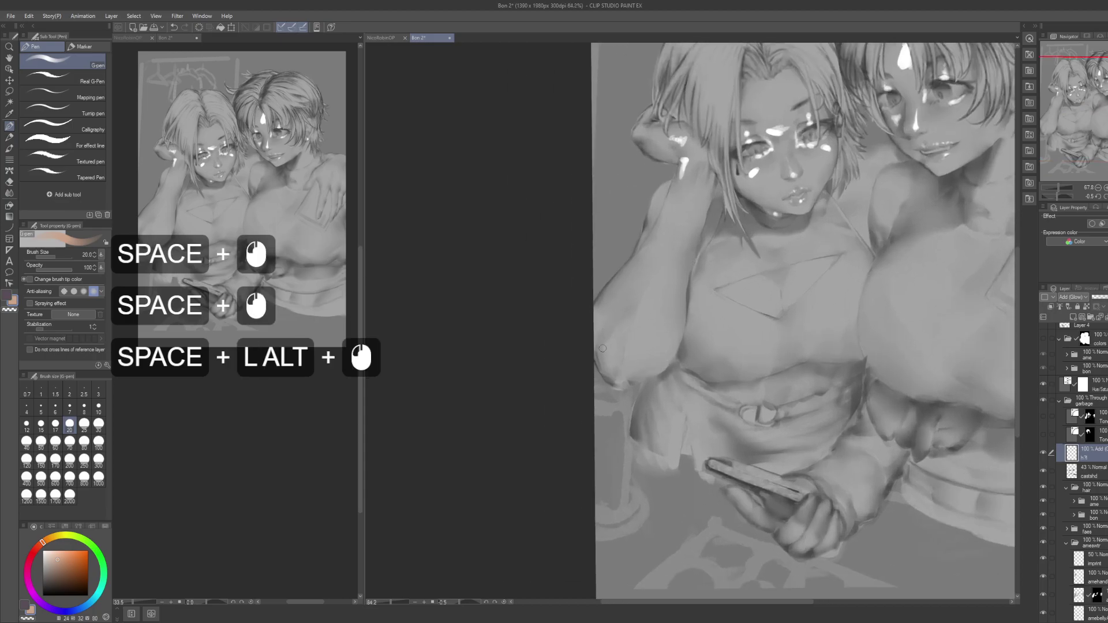
click(606, 351)
click(608, 352)
click(610, 353)
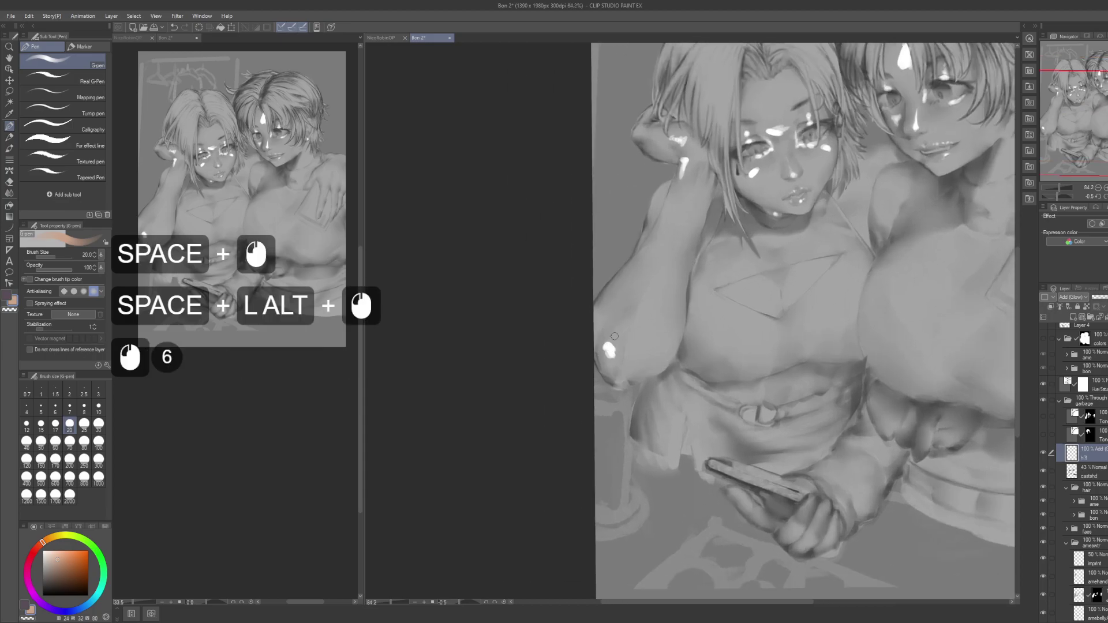
drag(618, 332, 625, 324)
Step: Dab a small highlight with a short mark below it near the right side of the left figure's neckline
mouse_move(790, 397)
mouse_down()
mouse_move(700, 339)
mouse_move(667, 338)
mouse_move(732, 415)
mouse_up()
mouse_move(703, 340)
mouse_down()
mouse_move(704, 350)
mouse_move(732, 331)
mouse_move(750, 346)
mouse_move(748, 337)
mouse_up()
click(749, 302)
click(746, 305)
key(ctrl+z)
key(ctrl+z)
click(747, 303)
key(ctrl+z)
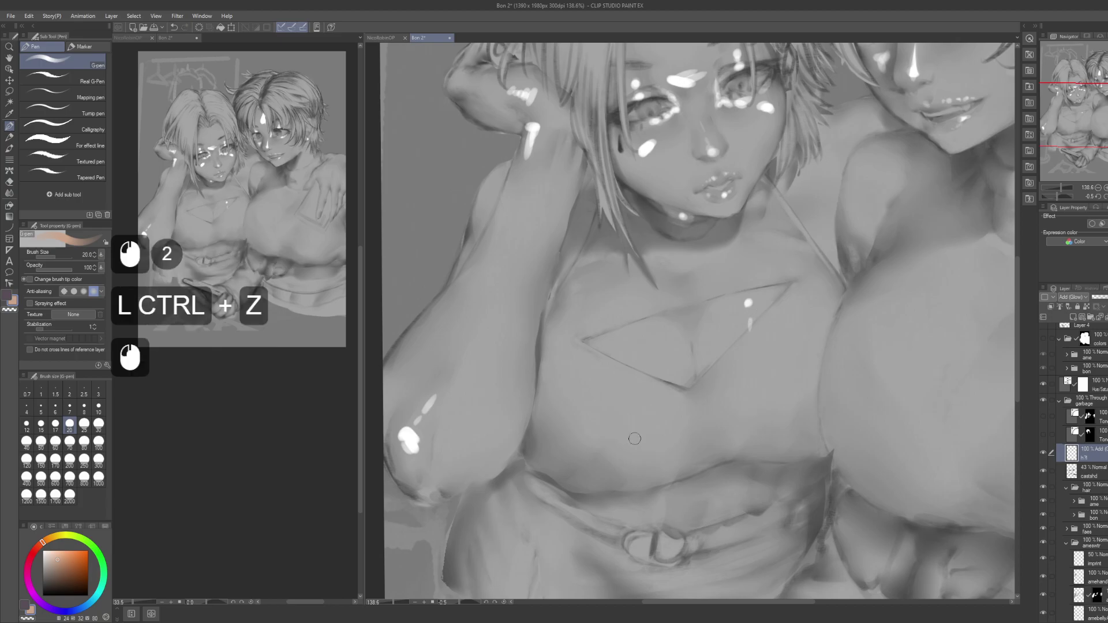
Step: Add a matching round highlight on the other side of the neckline with a thin vertical stroke beneath it
click(637, 330)
click(639, 333)
click(641, 335)
click(643, 338)
drag(646, 355, 649, 381)
drag(646, 356, 649, 389)
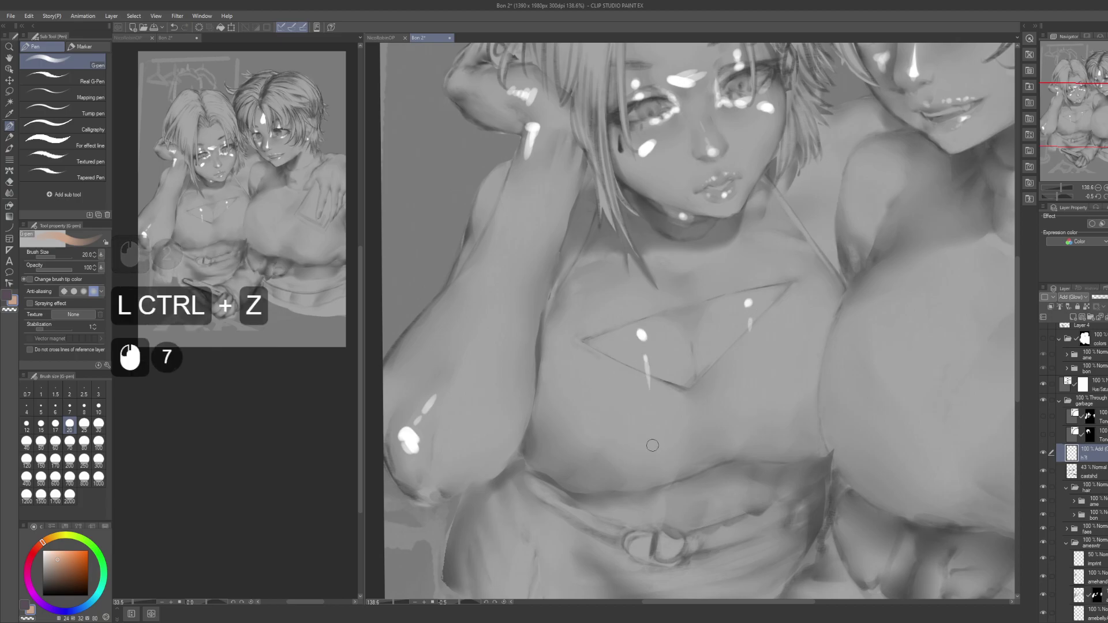
Step: Dab bright highlights on the bridge of the right figure's nose between the eyes
drag(826, 338, 654, 431)
drag(888, 371, 763, 413)
drag(724, 230, 721, 341)
drag(677, 267, 731, 290)
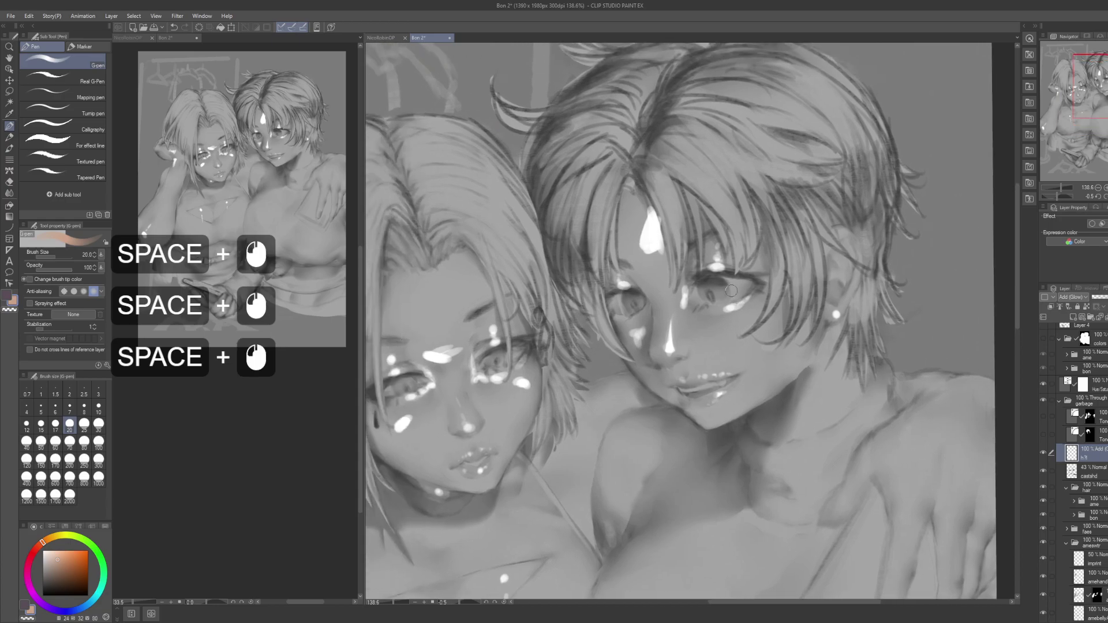
click(662, 285)
click(662, 285)
click(660, 276)
click(656, 275)
mouse_move(835, 266)
mouse_down()
mouse_move(791, 272)
mouse_move(796, 288)
mouse_up()
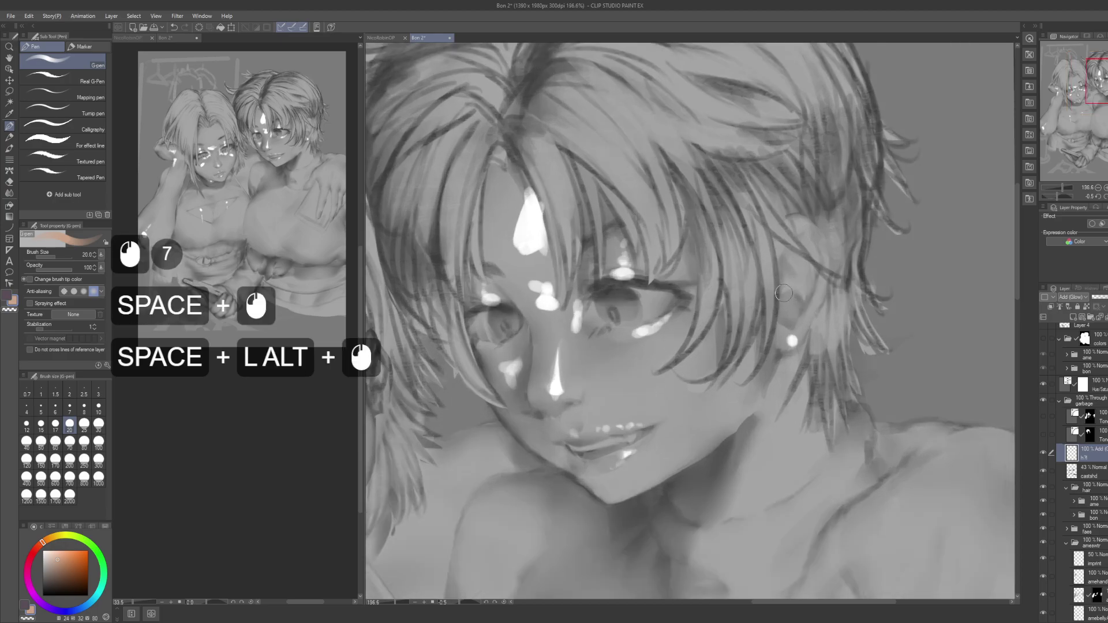
scroll(246, 401, down, 5)
middle_click(246, 401)
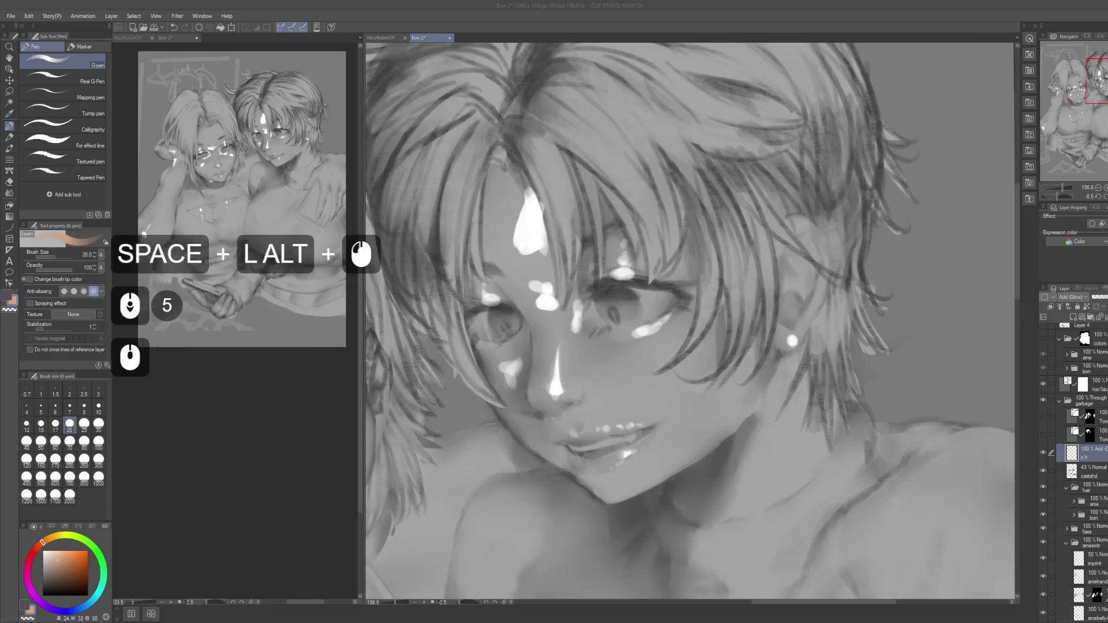
scroll(245, 401, up, 6)
middle_click(246, 401)
scroll(246, 400, down, 6)
middle_click(246, 401)
click(860, 366)
key(space)
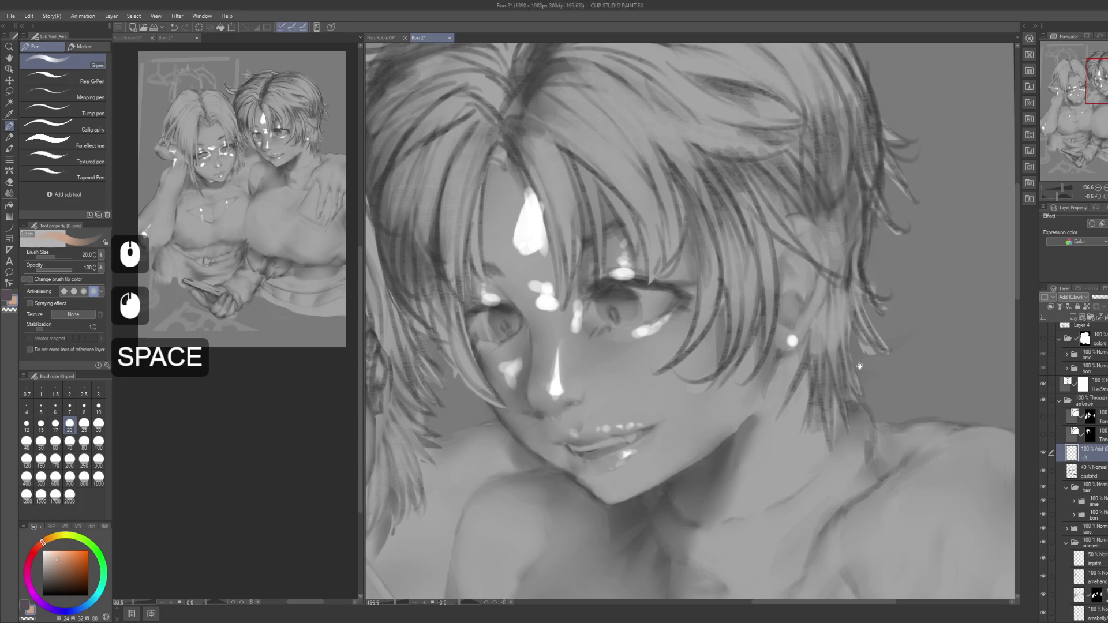
Step: Dab a small bright highlight inside the right figure's ear above the earring
drag(859, 366, 811, 402)
click(762, 313)
click(762, 316)
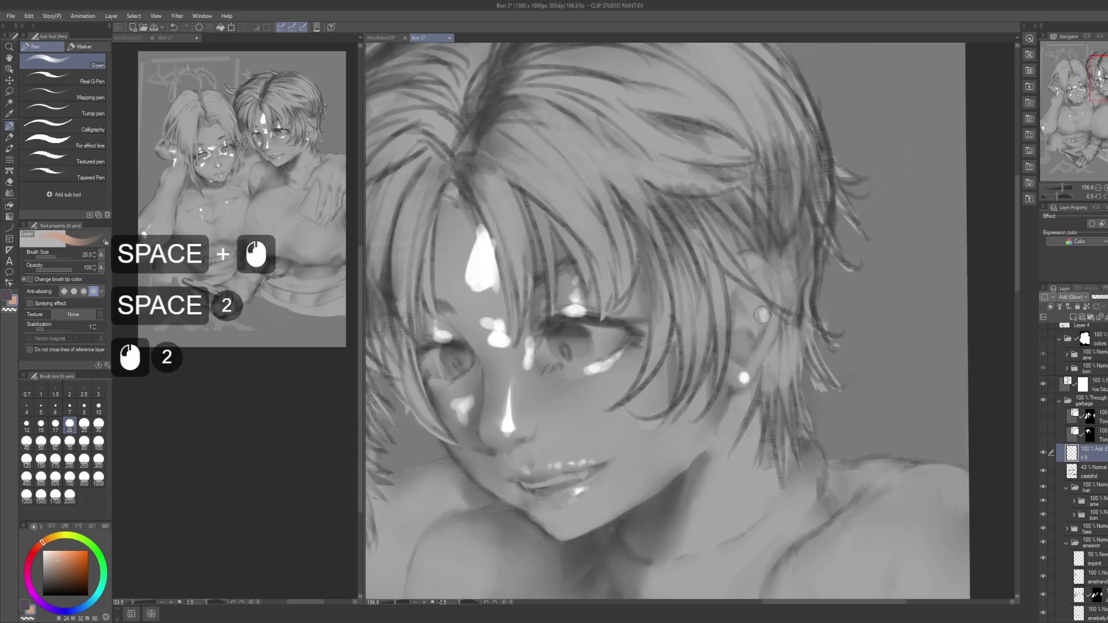
double_click(763, 315)
click(763, 315)
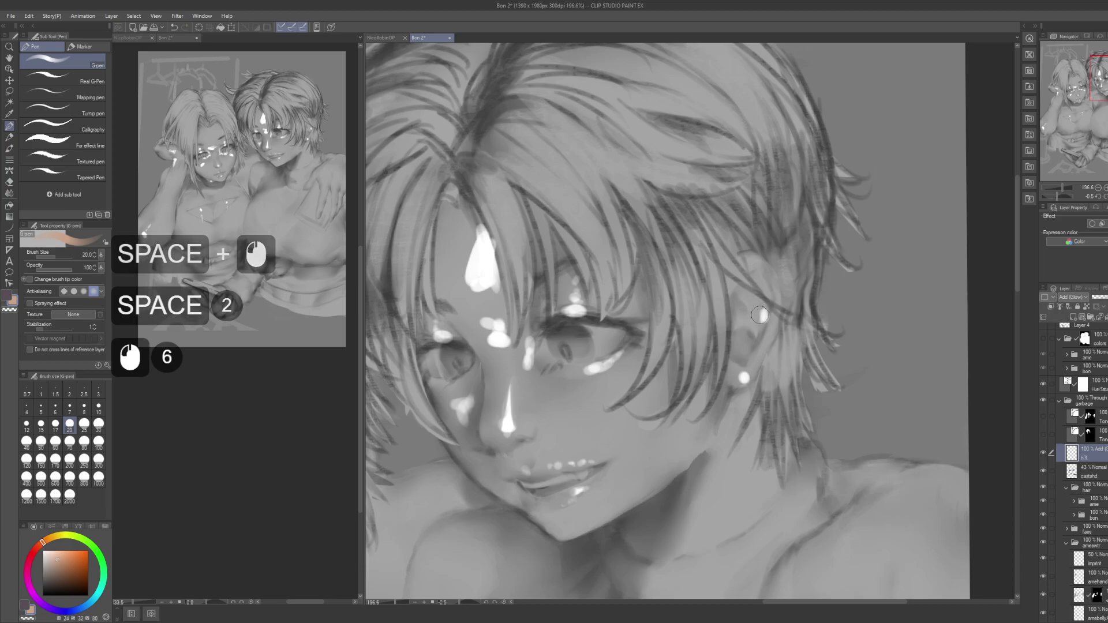
Step: Paint a short highlight at the outer edge of the right figure's ear and trim it with transparent colour
double_click(788, 325)
click(794, 321)
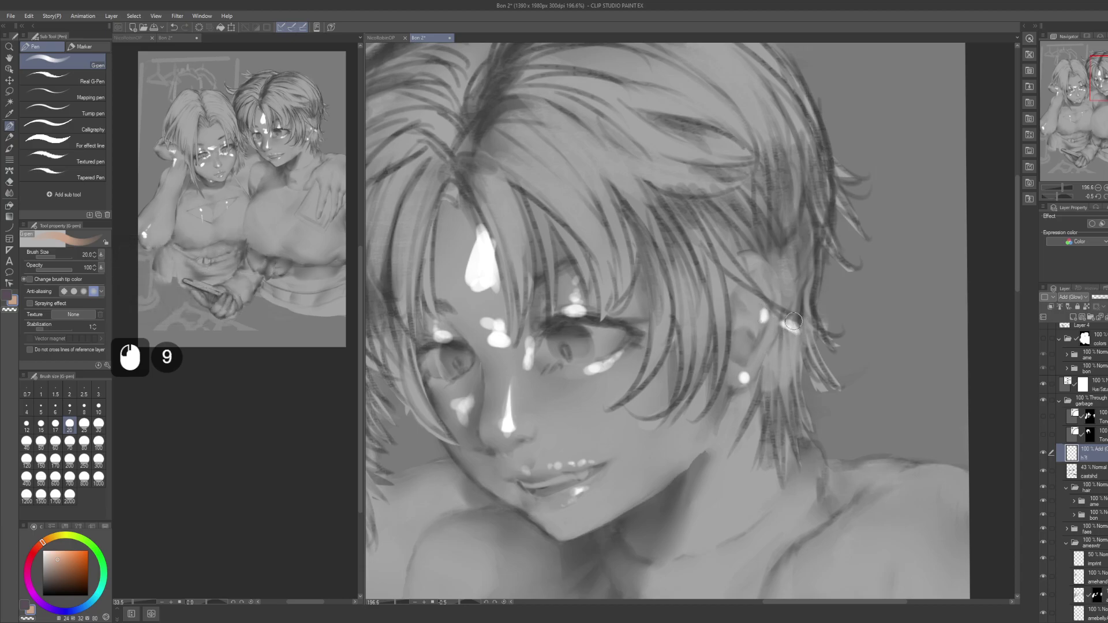
key(c)
click(794, 320)
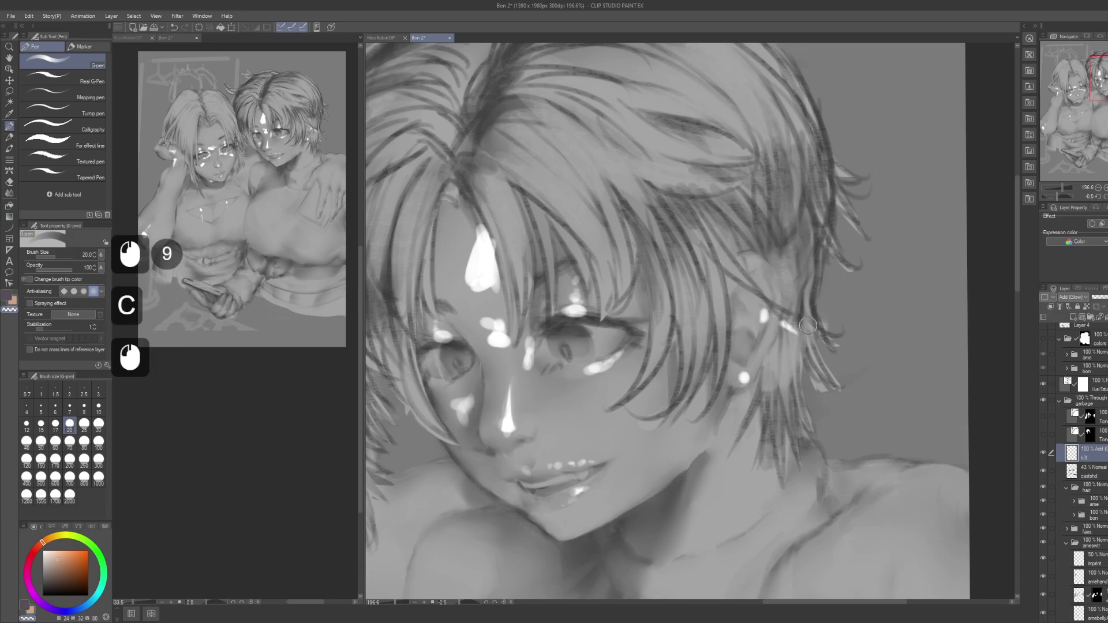
click(792, 317)
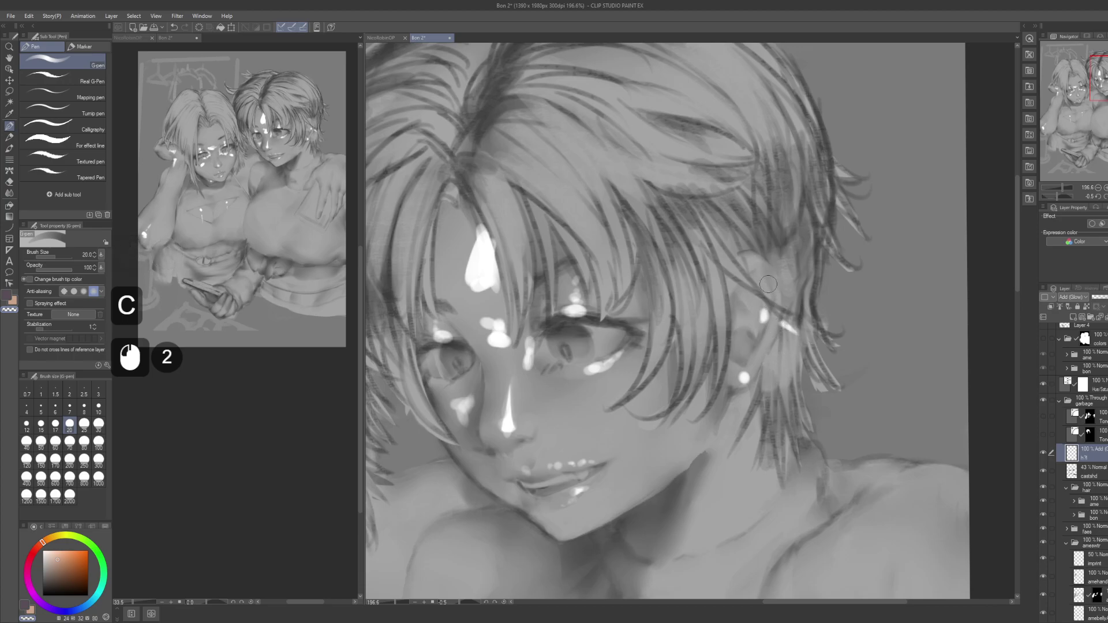
Step: Refine the small highlight spots along the right character's ear with dabs of the size 20 G-pen
key(x)
click(757, 332)
click(759, 331)
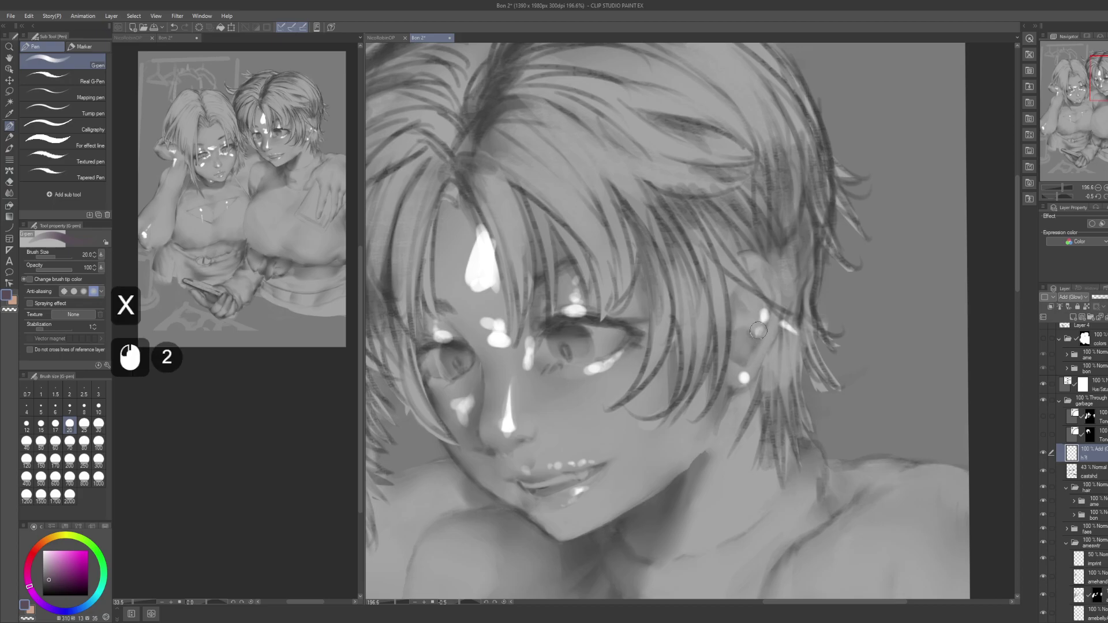
key(ctrl+z)
key(ctrl+z)
click(758, 335)
click(758, 334)
click(758, 334)
click(778, 345)
click(780, 344)
click(782, 344)
click(783, 343)
click(785, 342)
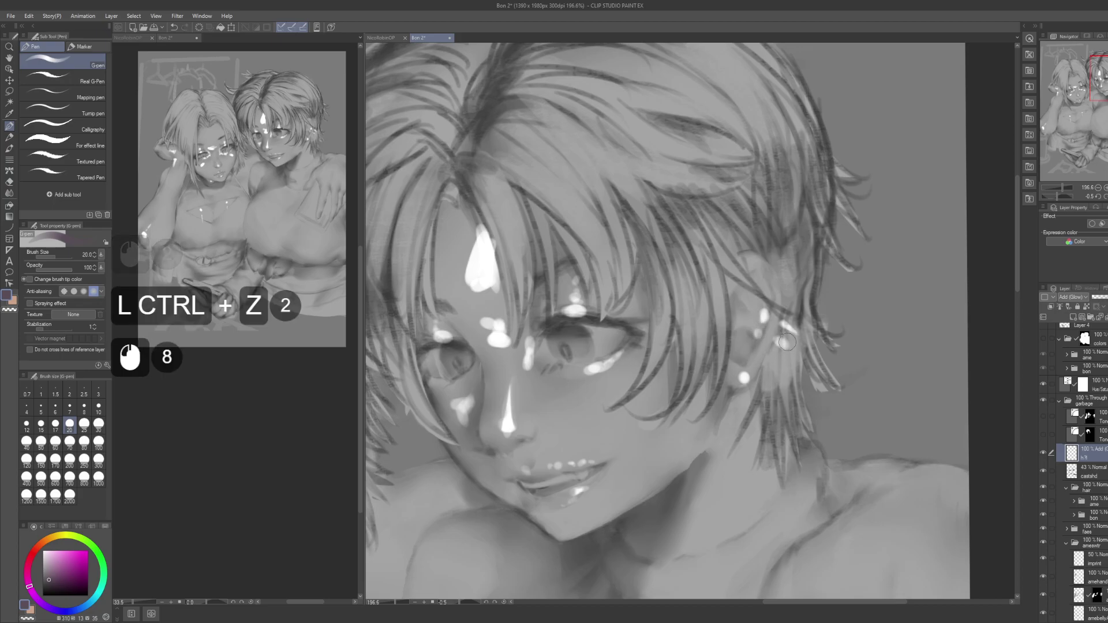
key(c)
click(788, 342)
click(791, 342)
click(794, 345)
mouse_move(794, 344)
mouse_down()
mouse_move(757, 345)
mouse_move(812, 334)
mouse_up()
Step: Extend the highlight on the left character's forehead with G-pen strokes in the main colour
mouse_move(757, 419)
mouse_down()
mouse_move(768, 346)
mouse_move(750, 345)
mouse_move(782, 342)
mouse_up()
alt+click(768, 346)
mouse_move(610, 249)
mouse_down()
mouse_move(652, 288)
mouse_move(683, 279)
mouse_move(679, 294)
mouse_move(687, 289)
mouse_up()
key(x)
mouse_move(685, 284)
mouse_down()
mouse_move(691, 293)
mouse_move(661, 303)
mouse_move(680, 338)
mouse_up()
click(687, 293)
click(680, 297)
drag(684, 316, 666, 347)
drag(678, 314, 670, 337)
Step: Paint highlight patches on both cheeks of the left character below the eyes
mouse_move(755, 385)
mouse_down()
mouse_move(727, 337)
mouse_move(723, 349)
mouse_up()
drag(730, 333, 720, 358)
drag(729, 340, 725, 353)
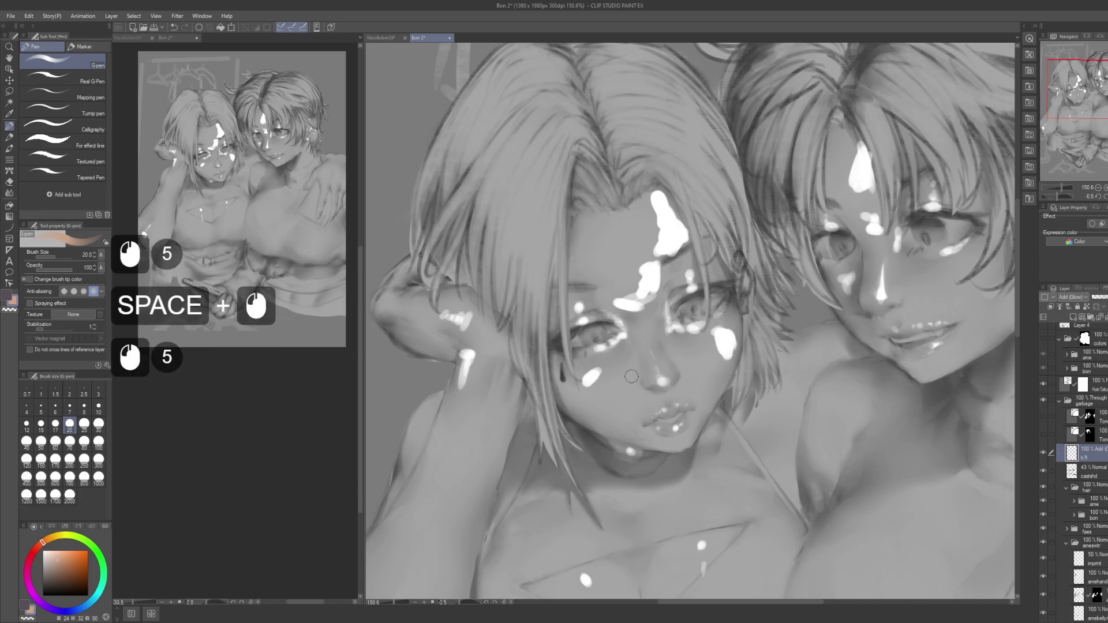
drag(597, 373, 611, 377)
drag(599, 374, 613, 378)
drag(600, 374, 614, 381)
drag(600, 376, 580, 381)
drag(590, 378, 579, 382)
drag(588, 380, 577, 382)
Step: Paint highlight patches below the right character's outer eye corner and along the jaw
drag(964, 226, 789, 278)
mouse_move(810, 315)
mouse_down()
mouse_move(797, 304)
mouse_move(793, 317)
mouse_up()
drag(805, 306, 787, 324)
drag(799, 311, 770, 332)
key(space)
mouse_move(759, 336)
mouse_down()
mouse_move(724, 362)
mouse_move(707, 312)
mouse_up()
drag(735, 392, 725, 353)
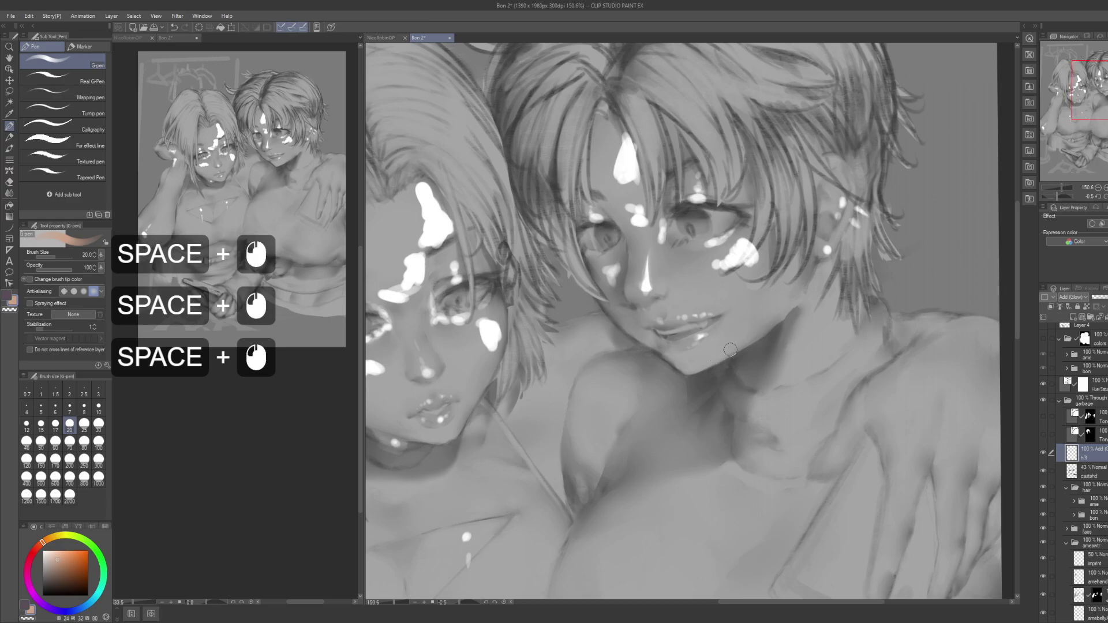
drag(794, 292, 777, 311)
mouse_move(790, 294)
mouse_down()
mouse_move(774, 314)
mouse_move(776, 305)
mouse_up()
drag(792, 291, 778, 307)
Step: Soften the left character's forehead highlight with the Blur tool at brush size 80
key(space)
drag(667, 318, 796, 289)
key(space)
mouse_move(614, 340)
mouse_down()
mouse_move(718, 391)
mouse_move(762, 389)
mouse_move(721, 440)
mouse_up()
key(j)
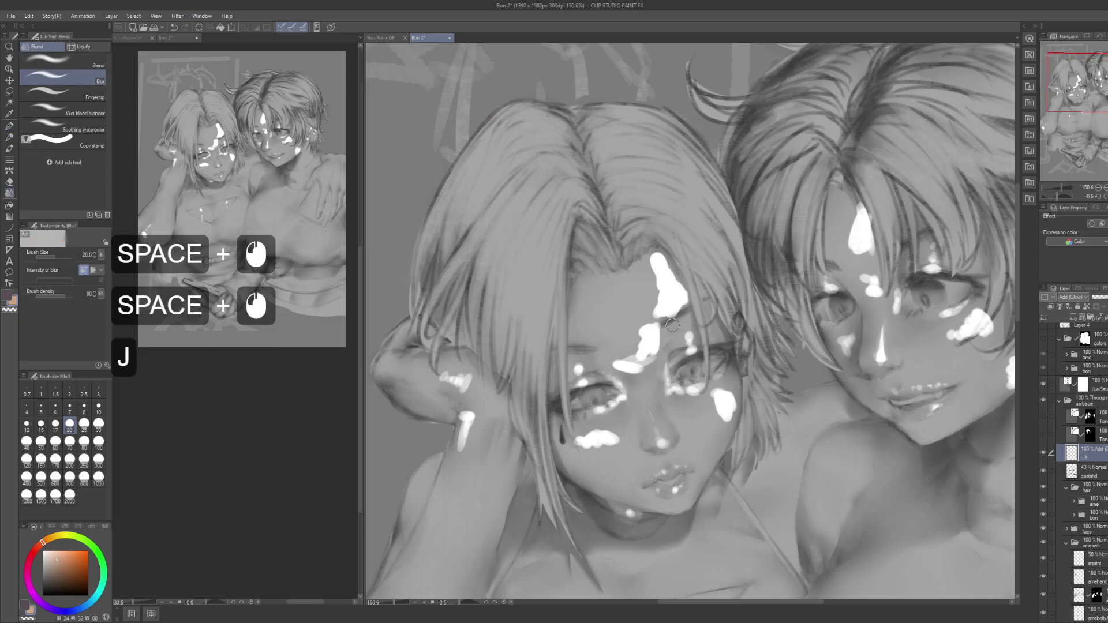
key(7)
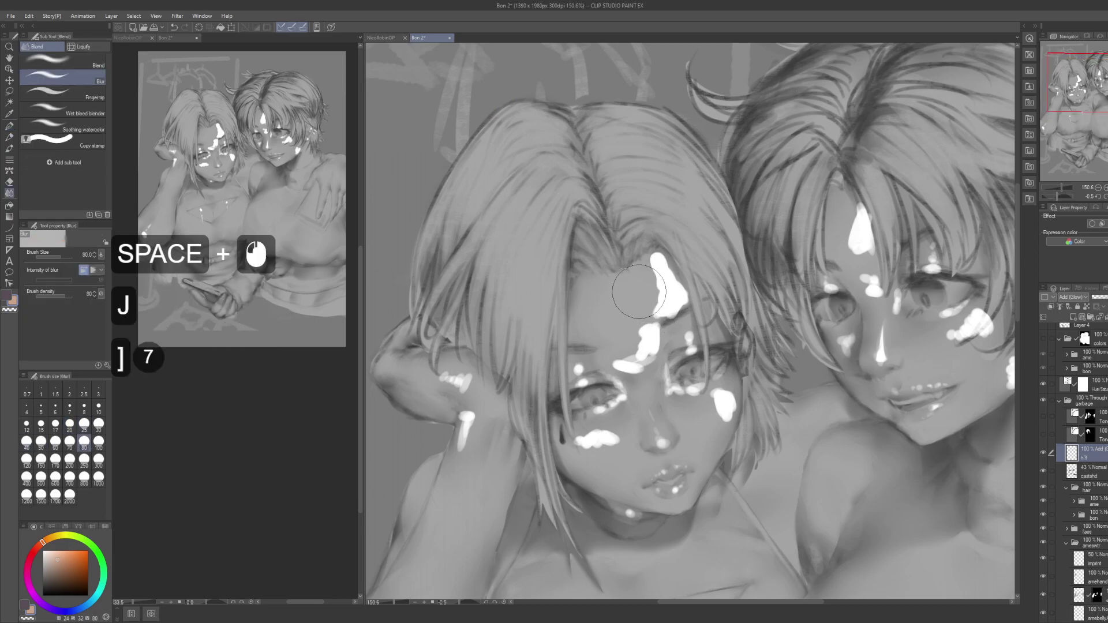
click(633, 290)
mouse_move(635, 278)
mouse_down()
mouse_move(626, 327)
mouse_move(607, 345)
mouse_up()
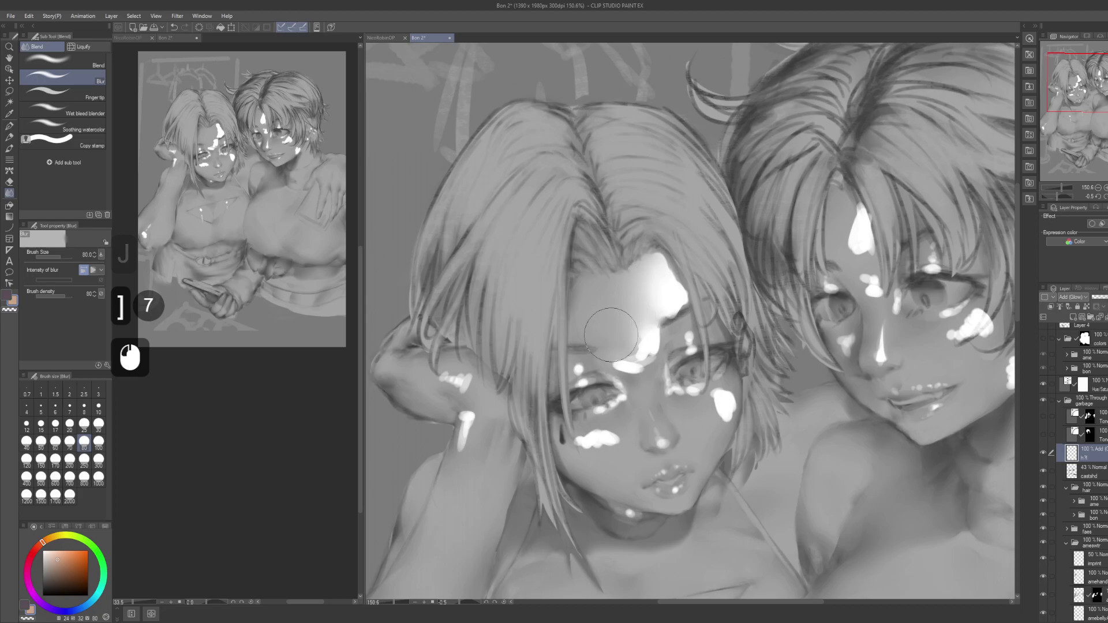
mouse_move(644, 307)
mouse_down()
mouse_move(672, 297)
mouse_move(648, 258)
mouse_move(615, 360)
mouse_move(631, 346)
mouse_move(624, 375)
mouse_move(642, 337)
mouse_up()
Step: Blur the highlights around the left character's eyes and on the cheek nearest the other character at brush size 40
mouse_move(693, 369)
mouse_down()
mouse_move(678, 330)
mouse_move(715, 329)
mouse_up()
key(bracketleft)
key(bracketleft)
key(bracketleft)
key(bracketleft)
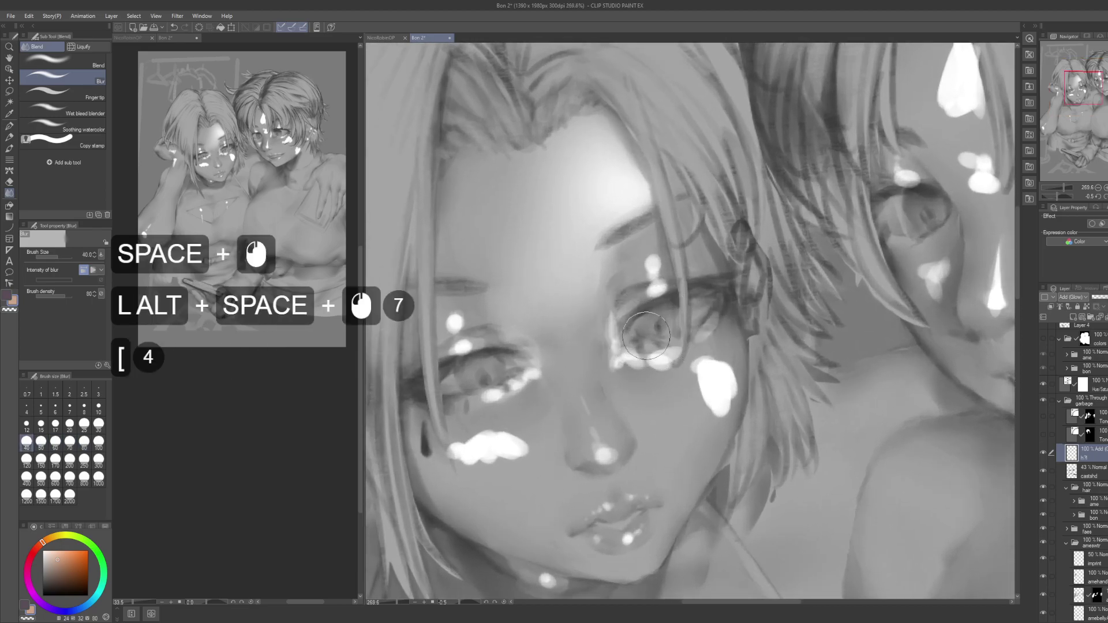
click(632, 330)
mouse_move(658, 331)
mouse_down()
mouse_move(649, 352)
mouse_move(684, 310)
mouse_move(648, 310)
mouse_move(641, 284)
mouse_move(675, 281)
mouse_move(658, 272)
mouse_move(767, 200)
mouse_up()
mouse_move(603, 324)
mouse_down()
mouse_move(663, 340)
mouse_move(684, 319)
mouse_move(622, 295)
mouse_move(612, 324)
mouse_move(755, 318)
mouse_move(782, 310)
mouse_move(801, 269)
mouse_up()
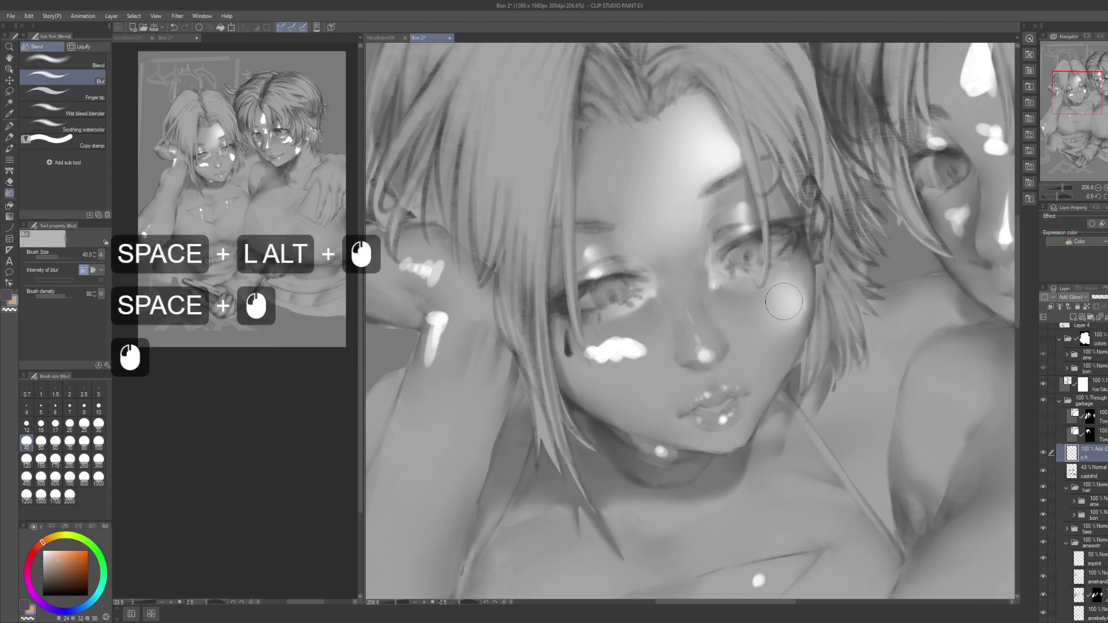
Step: Blur the highlights on the left character's outer cheek and nose tip
mouse_move(626, 367)
mouse_down()
mouse_move(615, 372)
mouse_move(636, 388)
mouse_move(638, 356)
mouse_move(597, 356)
mouse_move(609, 375)
mouse_move(658, 384)
mouse_up()
key(space)
mouse_move(723, 353)
mouse_down()
mouse_move(680, 341)
mouse_move(712, 341)
mouse_up()
key(alt+space)
mouse_move(632, 345)
mouse_down()
mouse_move(616, 274)
mouse_move(656, 331)
mouse_move(625, 325)
mouse_move(640, 288)
mouse_up()
drag(679, 418, 690, 416)
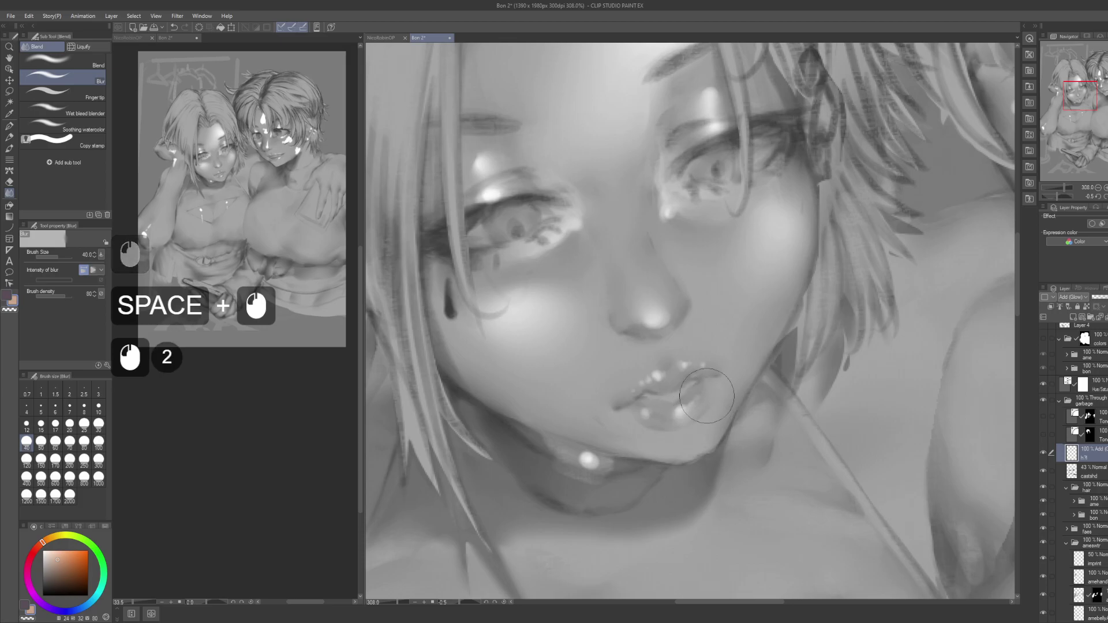
Step: Reduce the blur brush to size 17 and soften the highlights on the left character's lips
key(bracketleft)
key(bracketleft)
key(bracketleft)
key(bracketleft)
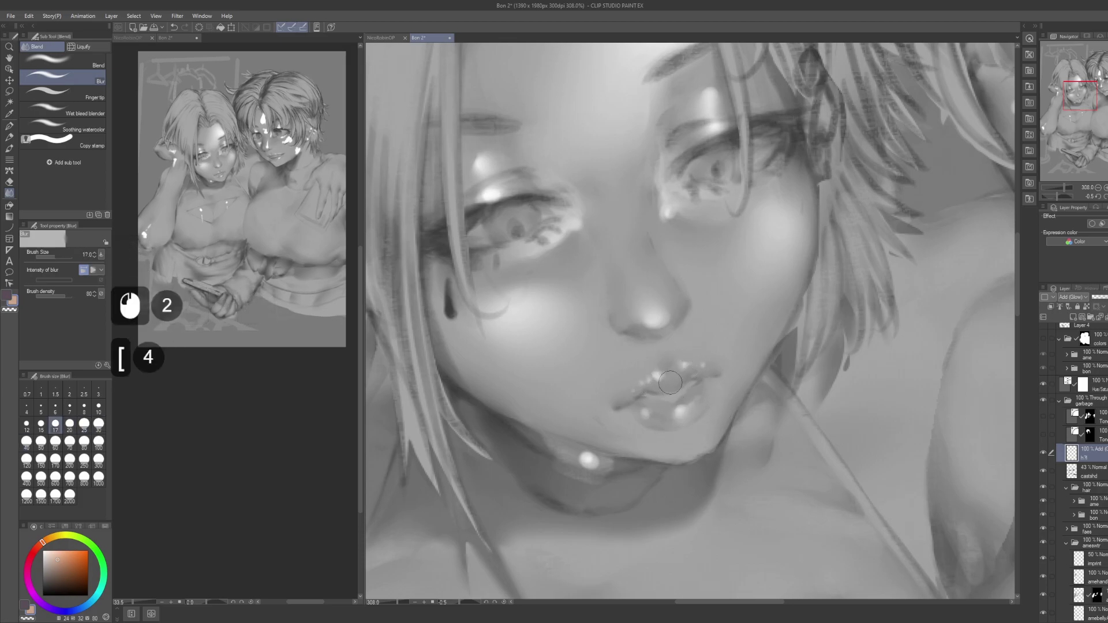
click(663, 384)
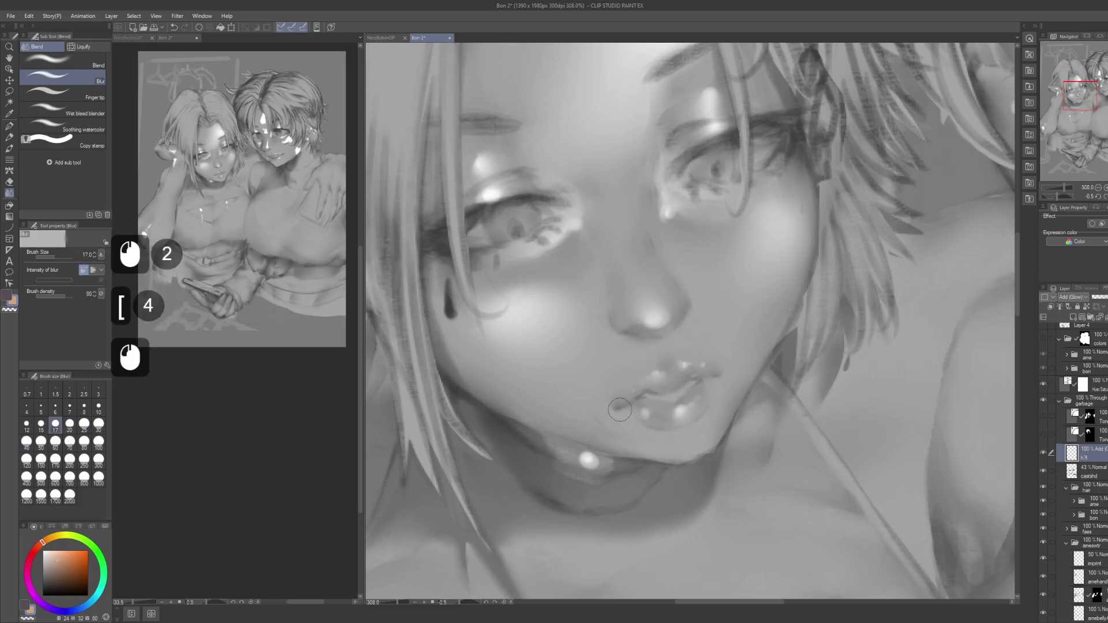
click(679, 375)
Step: Enlarge the blur brush to size 50 and soften the highlight on the left character's raised wrist
key(space)
drag(580, 469, 796, 406)
key(space+alt)
key(space)
drag(757, 370, 682, 387)
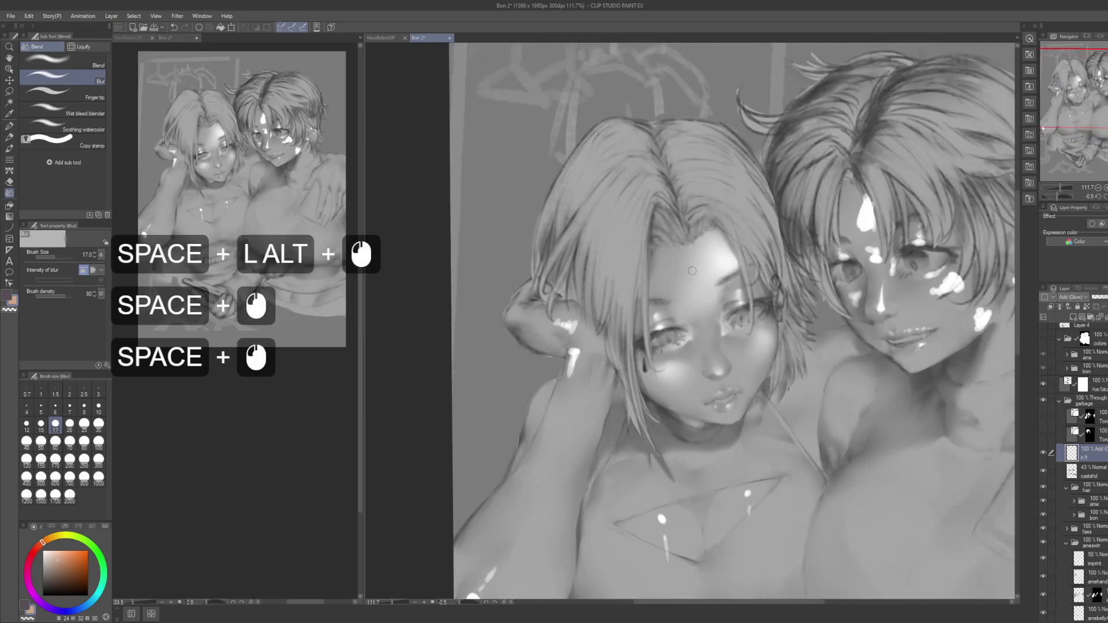
key(space)
drag(670, 257, 744, 243)
key(alt+space)
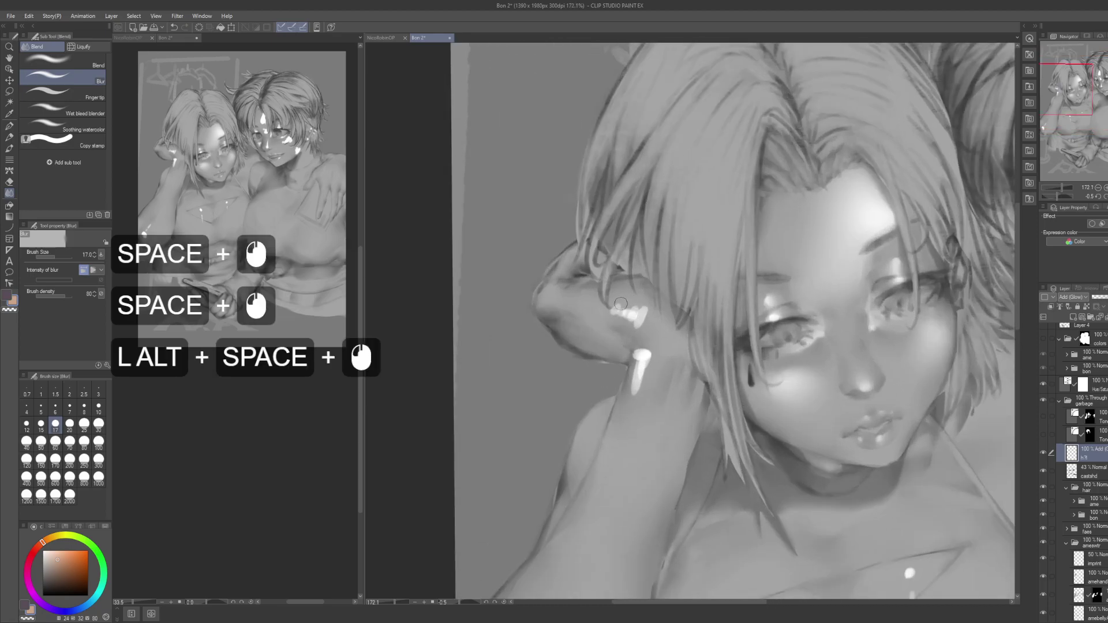
key(bracketright)
key(bracketright)
key(bracketright)
key(bracketright)
key(bracketright)
click(643, 288)
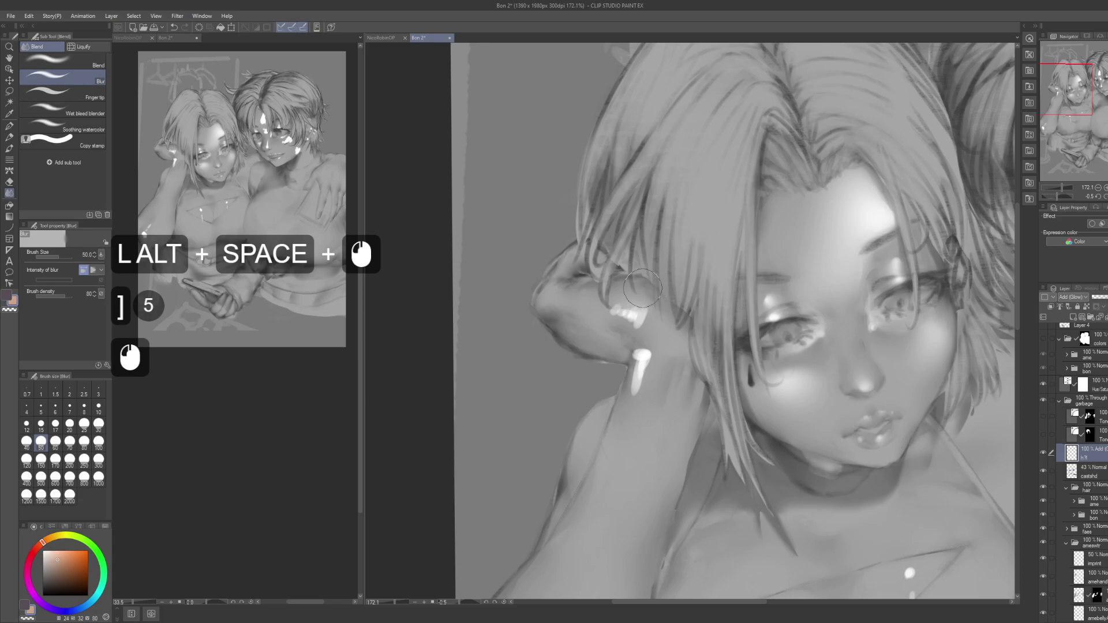
Step: Blur the raised hand's highlight and the streak at the top of the left character's forearm, redoing one stroke
key(space)
mouse_move(648, 396)
mouse_down()
mouse_move(624, 353)
mouse_move(633, 344)
mouse_move(633, 359)
mouse_up()
click(619, 310)
key(ctrl+z)
click(622, 306)
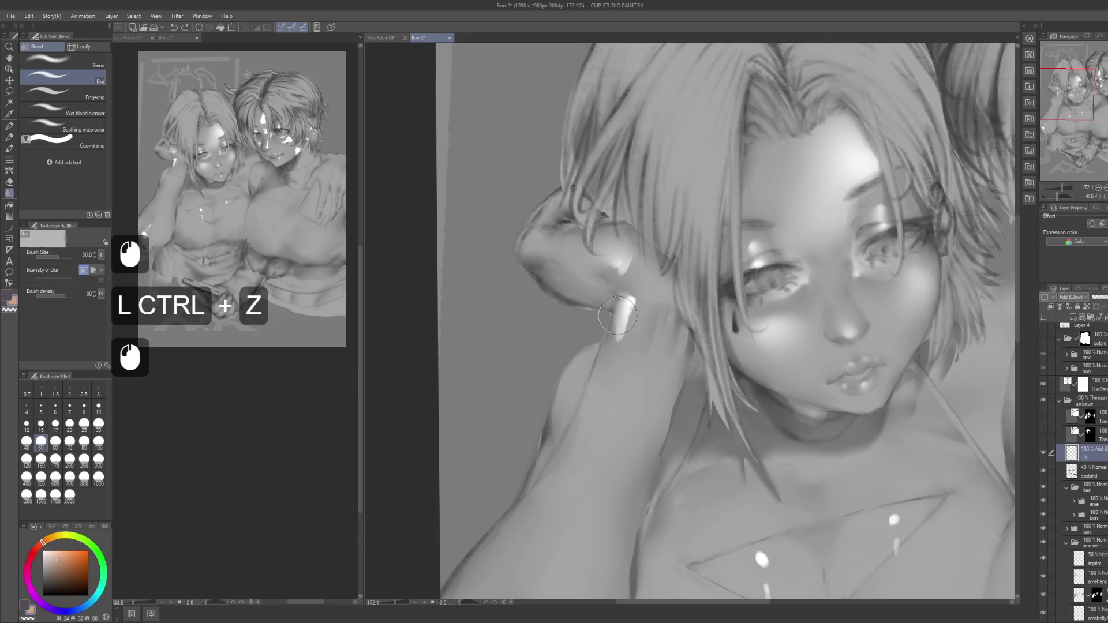
Step: Blur the highlight spots on the left character's elbow
key(space)
drag(643, 423, 638, 262)
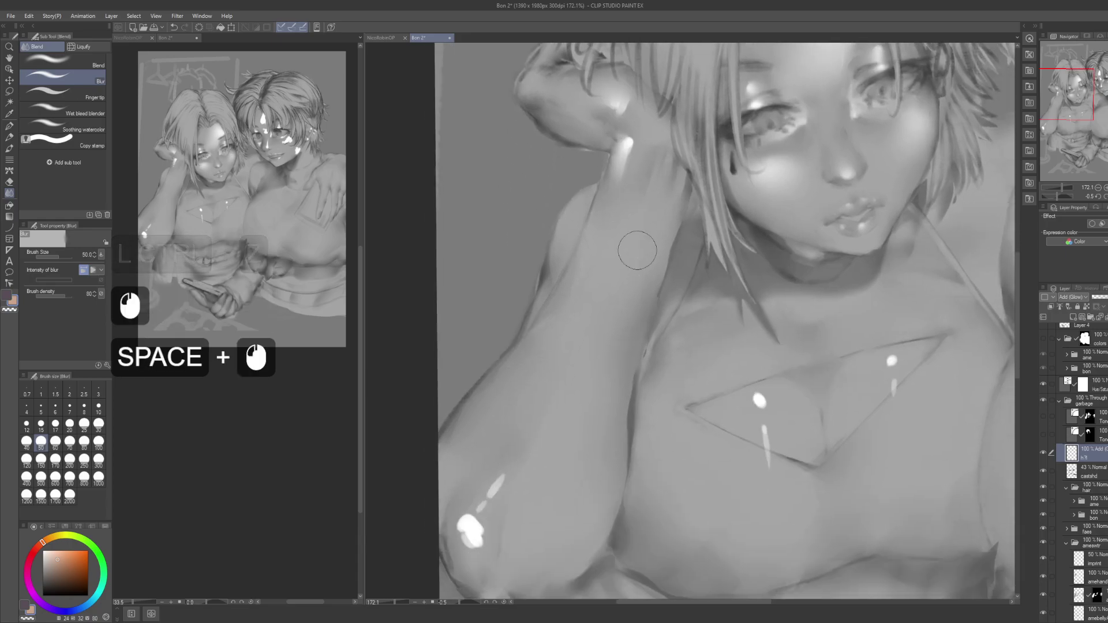
alt+drag(658, 312, 620, 312)
drag(536, 451, 568, 366)
mouse_move(568, 366)
alt+mouse_down()
mouse_move(612, 361)
mouse_move(589, 339)
alt+mouse_up()
click(561, 410)
Step: Blur the highlight spots and streaks inside the triangular neckline on the left character's chest
drag(701, 286, 607, 350)
alt+drag(608, 351, 563, 351)
drag(685, 353, 612, 354)
mouse_move(612, 355)
alt+mouse_down()
mouse_move(633, 355)
mouse_move(617, 317)
alt+mouse_up()
click(617, 317)
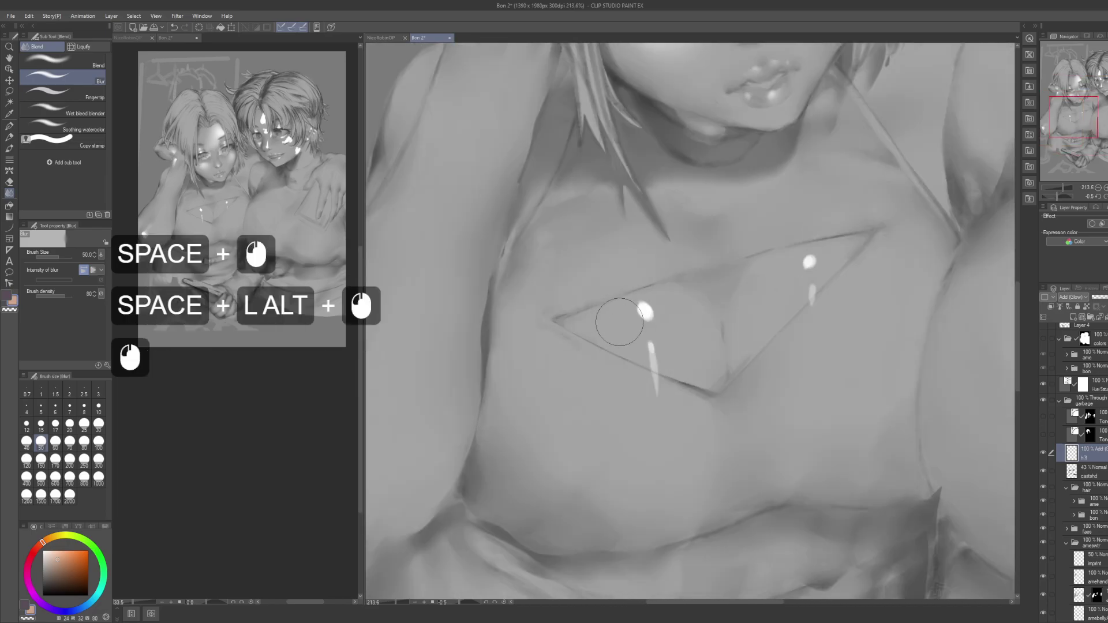
click(616, 300)
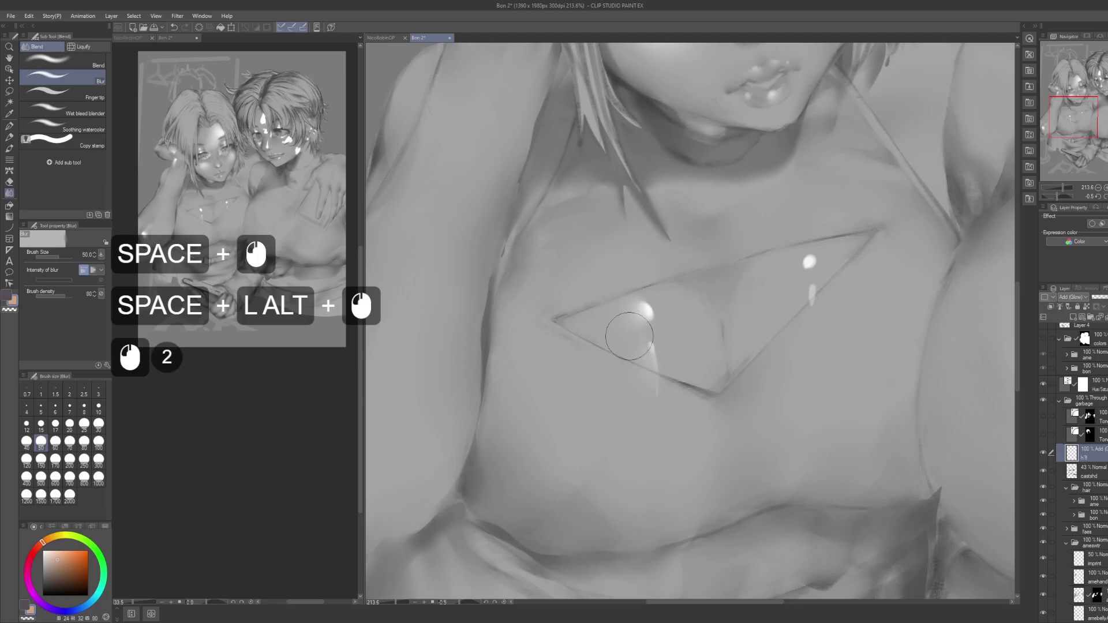
drag(774, 268, 705, 329)
click(710, 310)
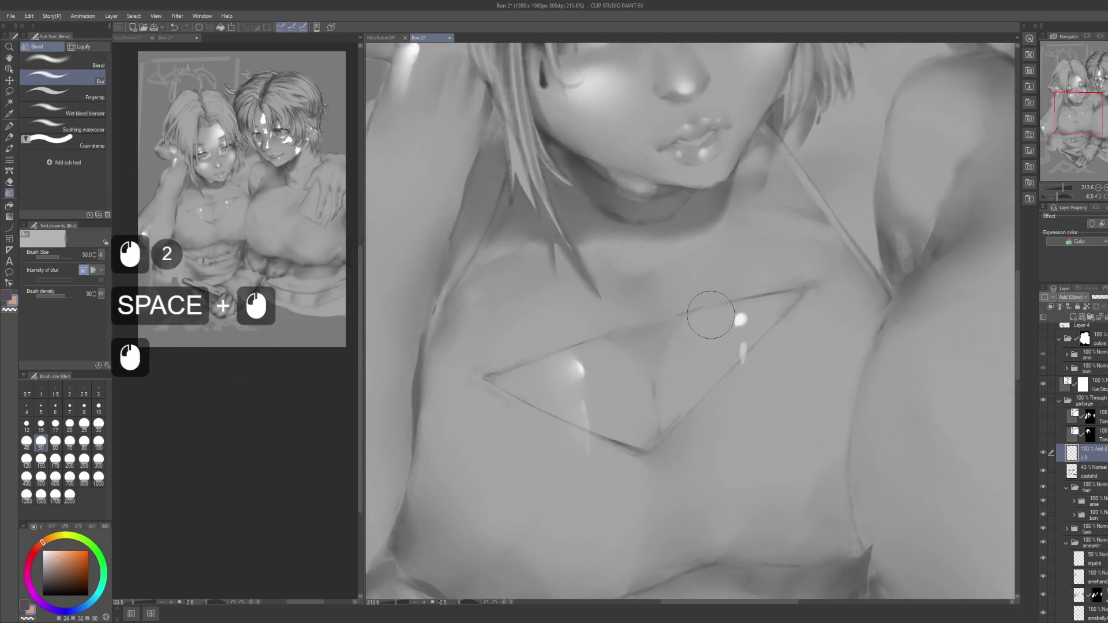
Step: Blur the highlights on the right character's forehead, nose and both cheeks
drag(756, 245, 687, 443)
mouse_move(895, 268)
mouse_down()
mouse_move(758, 330)
mouse_move(759, 428)
mouse_up()
mouse_move(672, 297)
mouse_down()
mouse_move(696, 297)
mouse_move(716, 237)
mouse_move(726, 339)
mouse_move(753, 339)
mouse_move(706, 374)
mouse_move(681, 371)
mouse_move(696, 376)
mouse_up()
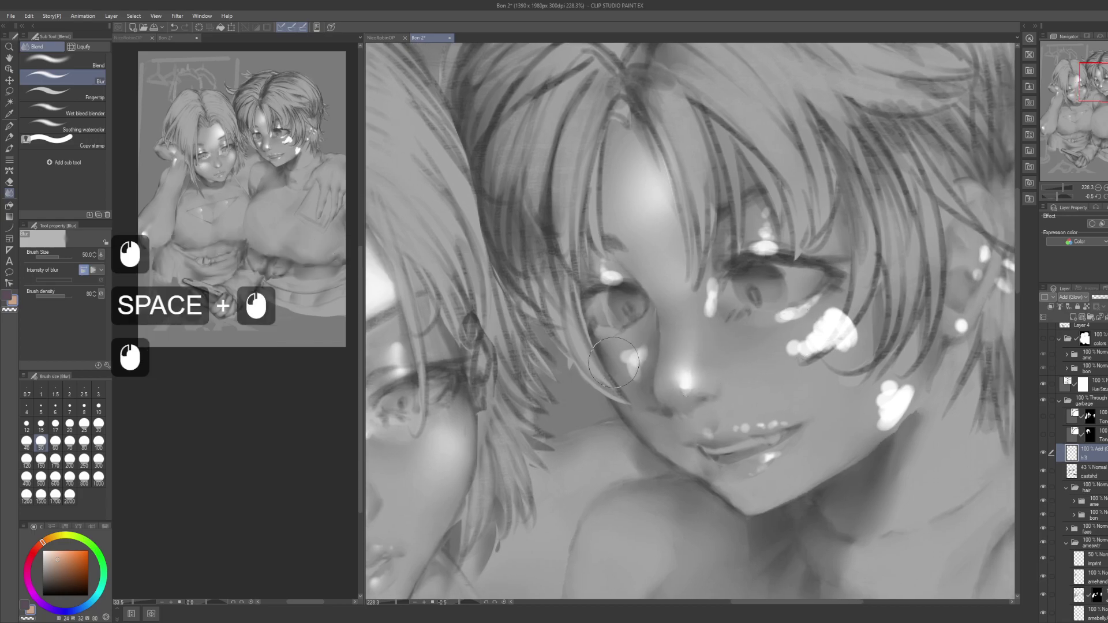
drag(614, 359, 615, 375)
mouse_move(799, 358)
mouse_down()
mouse_move(781, 377)
mouse_move(800, 352)
mouse_move(833, 340)
mouse_move(810, 376)
mouse_move(846, 365)
mouse_move(838, 314)
mouse_move(819, 367)
mouse_move(826, 345)
mouse_up()
Step: Blur the highlight dots on the right character's upper and lower lips
key(space)
drag(809, 424, 773, 367)
click(730, 402)
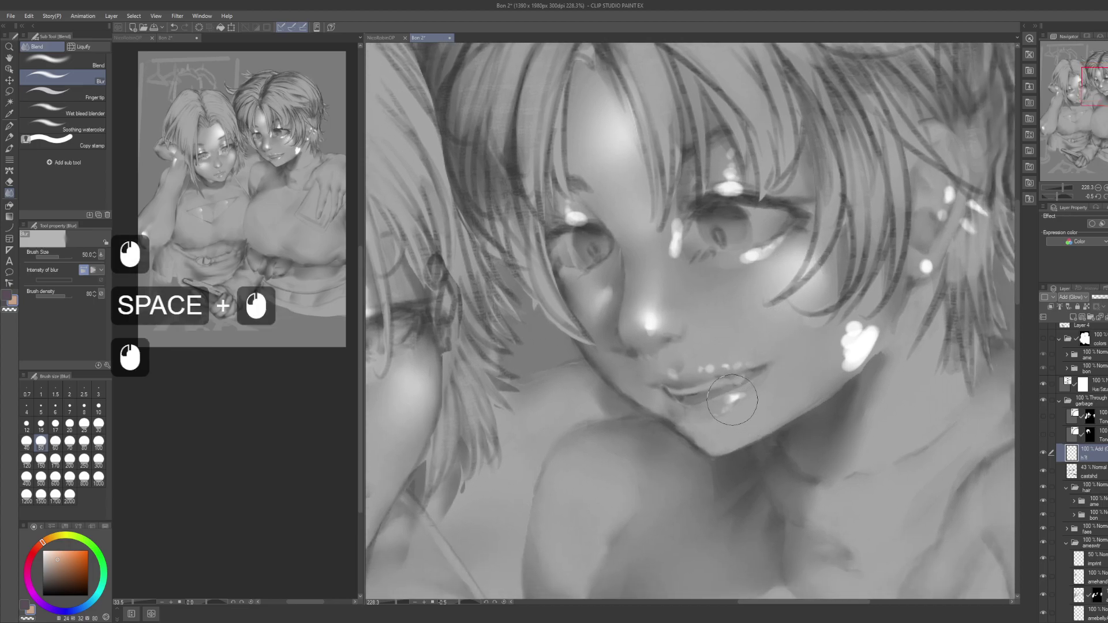
click(703, 374)
drag(700, 375, 724, 374)
click(663, 384)
Step: Blur the highlight patch on the right character's jaw
key(space)
drag(804, 356, 681, 387)
click(808, 345)
Step: Blur the highlights on the right character's eyelids and at the inner eye corner
key(alt+space)
key(space)
drag(693, 398, 750, 392)
key(space)
key(alt+space)
drag(762, 303, 825, 303)
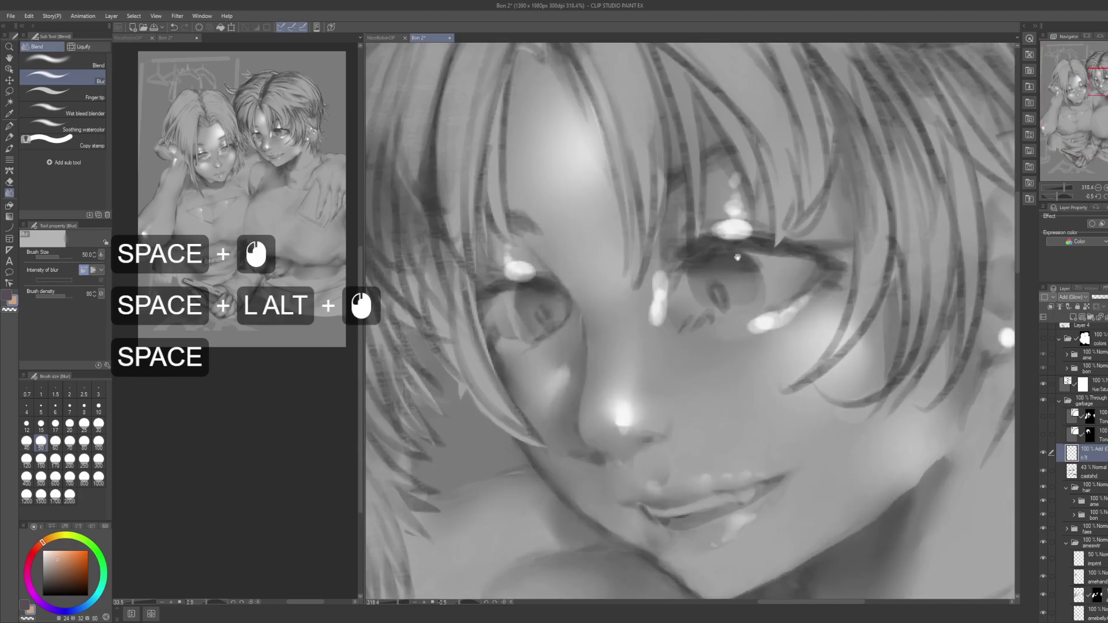
key(space)
drag(740, 258, 761, 354)
mouse_move(731, 286)
mouse_down()
mouse_move(728, 297)
mouse_move(731, 273)
mouse_move(725, 318)
mouse_move(726, 307)
mouse_up()
drag(750, 318, 871, 324)
key(space)
mouse_move(660, 361)
mouse_down()
mouse_move(638, 337)
mouse_move(694, 351)
mouse_up()
key(space)
mouse_move(834, 374)
mouse_down()
mouse_move(748, 328)
mouse_move(756, 286)
mouse_move(749, 338)
mouse_move(725, 365)
mouse_up()
Step: Repaint the highlight at the inner corner of the right character's larger eye with the G-pen, then return to blurring
key(p)
drag(724, 360, 751, 357)
mouse_move(737, 361)
mouse_down()
mouse_move(776, 357)
mouse_move(776, 344)
mouse_move(745, 363)
mouse_move(713, 364)
mouse_up()
key(j)
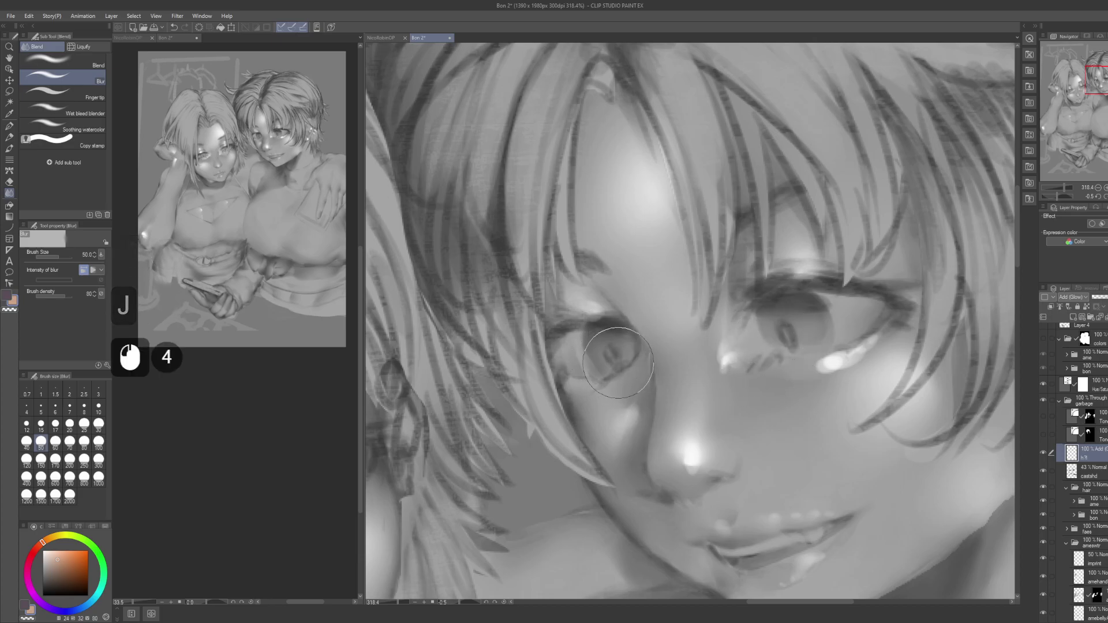
Step: Paint highlights under the right character's smaller eye with the G-pen and blur the remaining eye highlights
key(o)
key(p)
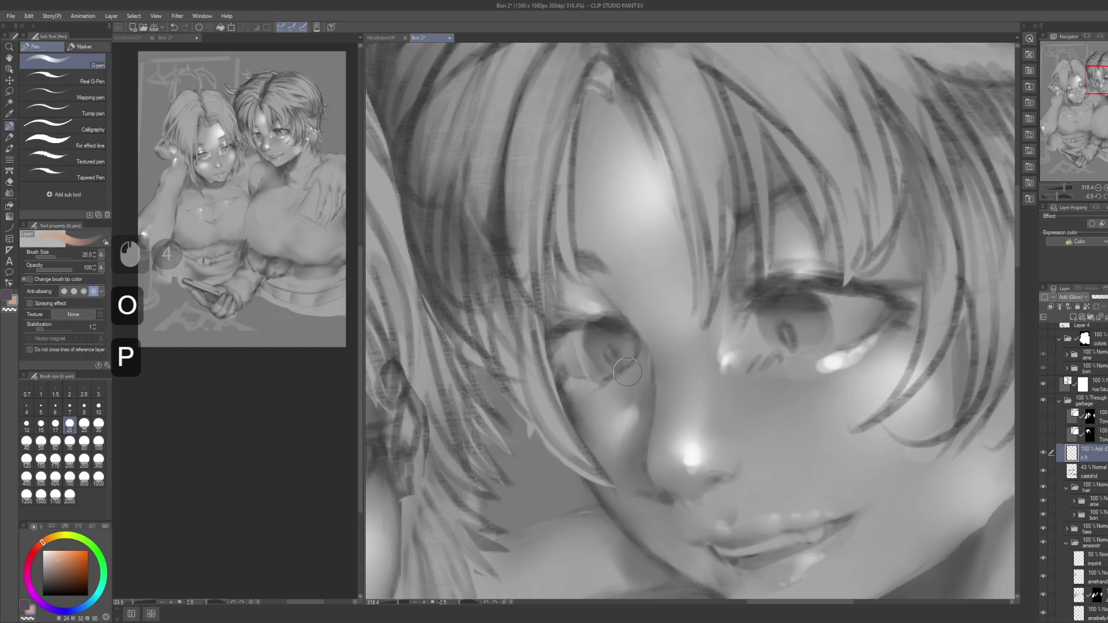
click(622, 381)
drag(623, 381, 619, 384)
drag(634, 369, 609, 386)
mouse_move(621, 379)
mouse_down()
mouse_move(604, 385)
mouse_move(603, 352)
mouse_move(586, 365)
mouse_move(767, 346)
mouse_move(826, 260)
mouse_move(837, 274)
mouse_up()
key(j)
drag(854, 316, 779, 293)
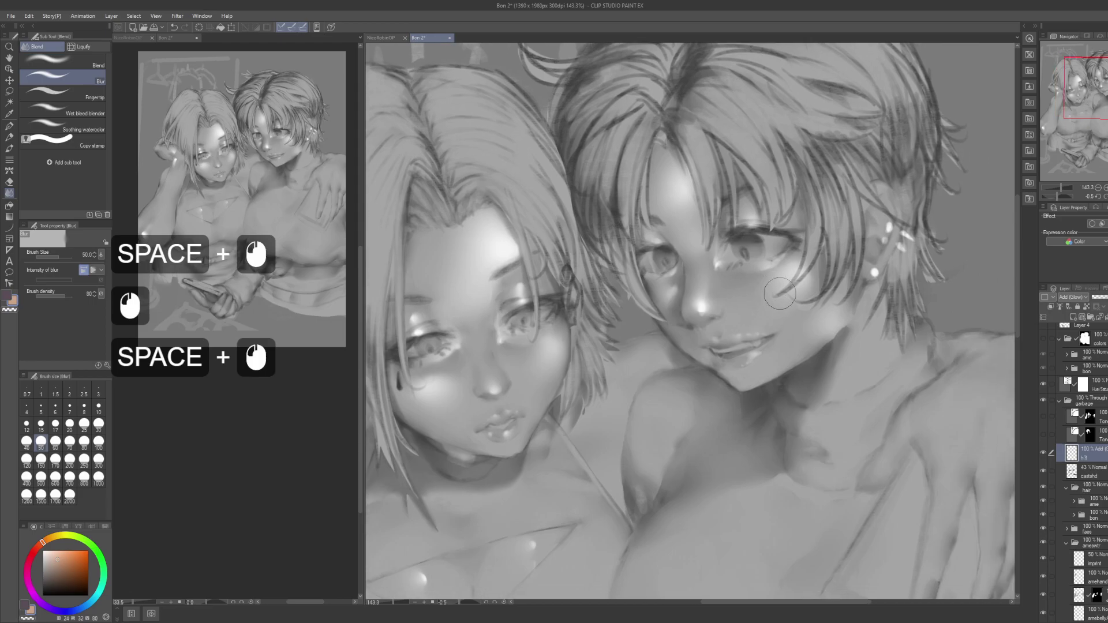
drag(704, 333, 805, 303)
drag(747, 325, 690, 325)
drag(776, 333, 719, 307)
drag(642, 421, 669, 360)
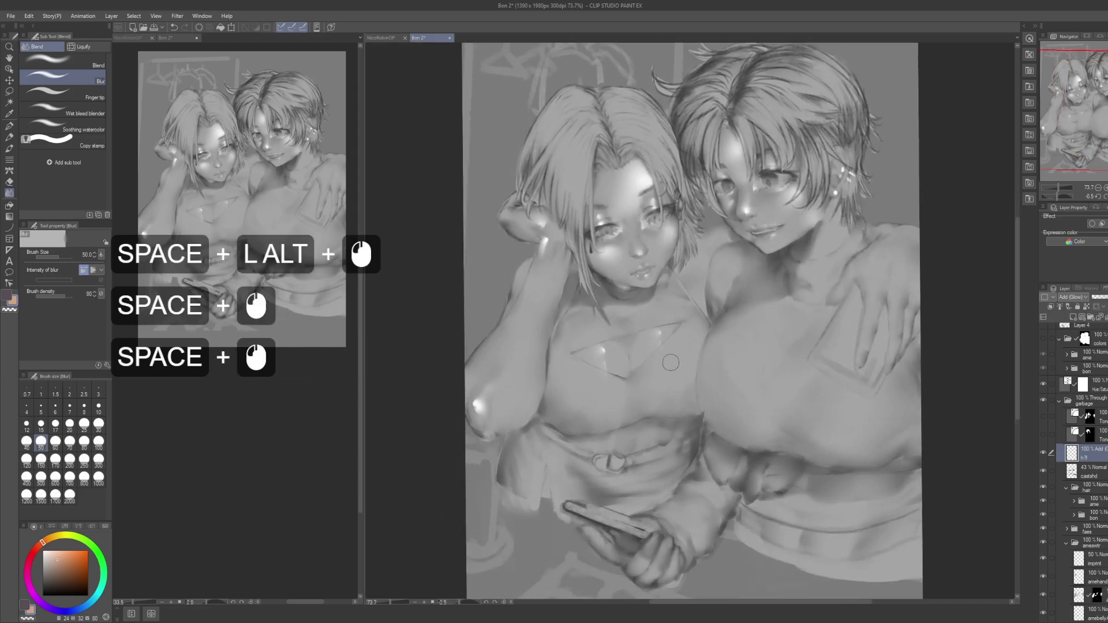
key(p)
click(676, 394)
key(ctrl+z)
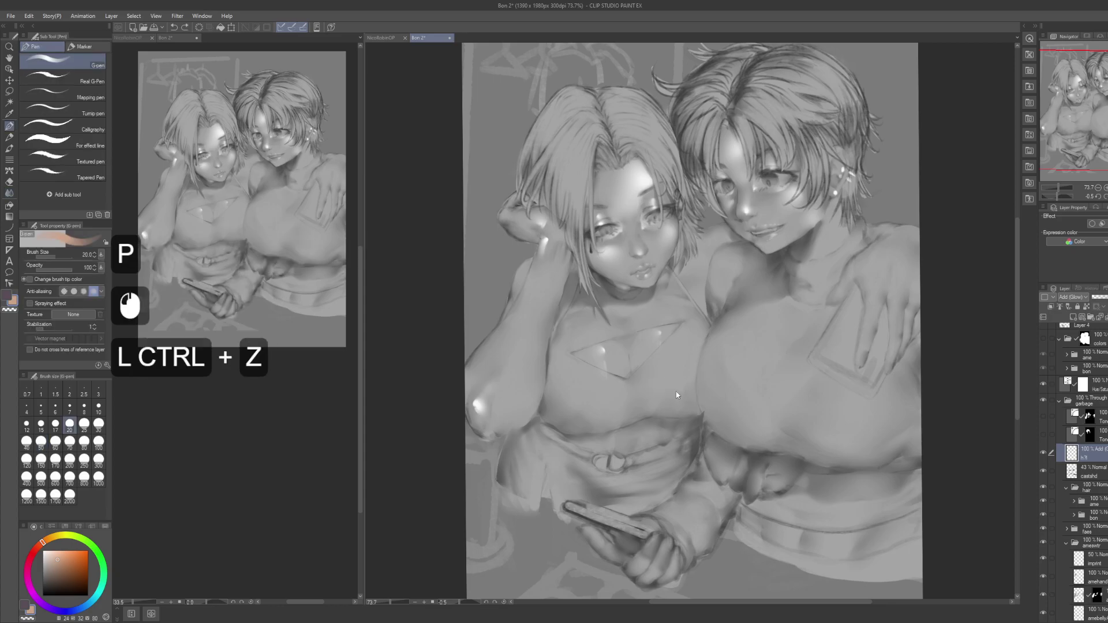
Step: Paint thick highlight strokes along the underside of the left character's chest with an enlarged G-pen
key(bracketright)
key(bracketright)
key(bracketright)
key(bracketright)
mouse_move(677, 390)
mouse_down()
mouse_move(664, 389)
mouse_move(699, 388)
mouse_move(606, 388)
mouse_move(659, 383)
mouse_move(693, 351)
mouse_up()
drag(695, 344, 789, 283)
mouse_move(563, 372)
mouse_down()
mouse_move(641, 382)
mouse_move(615, 363)
mouse_up()
Step: Lasso the triangular neckline cutout on the left character's top and invert the selection
key(j)
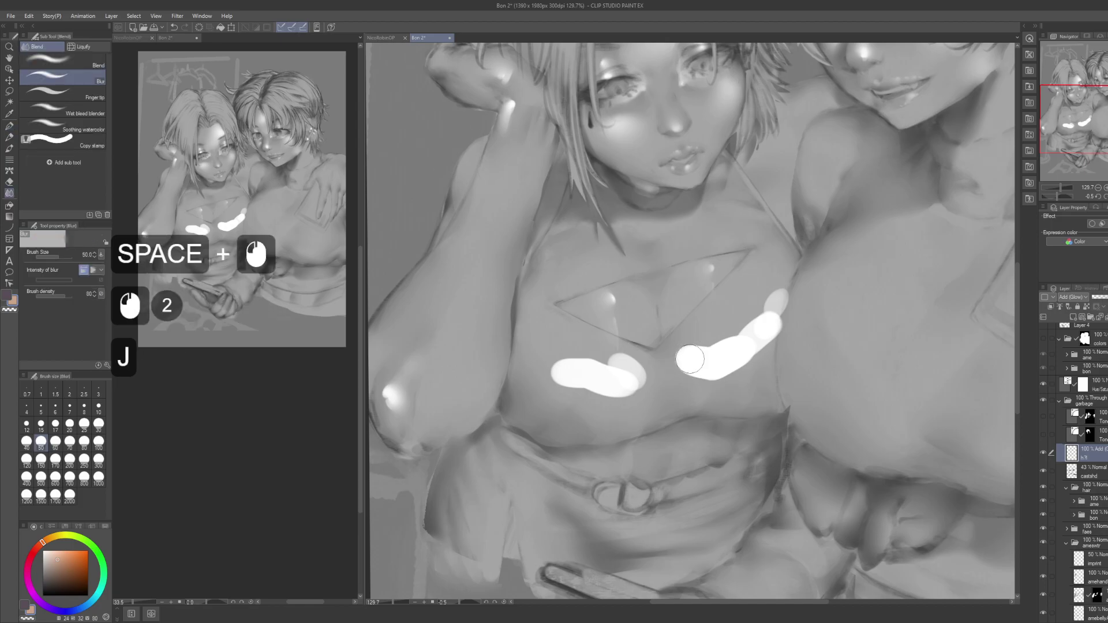
key(m)
click(659, 341)
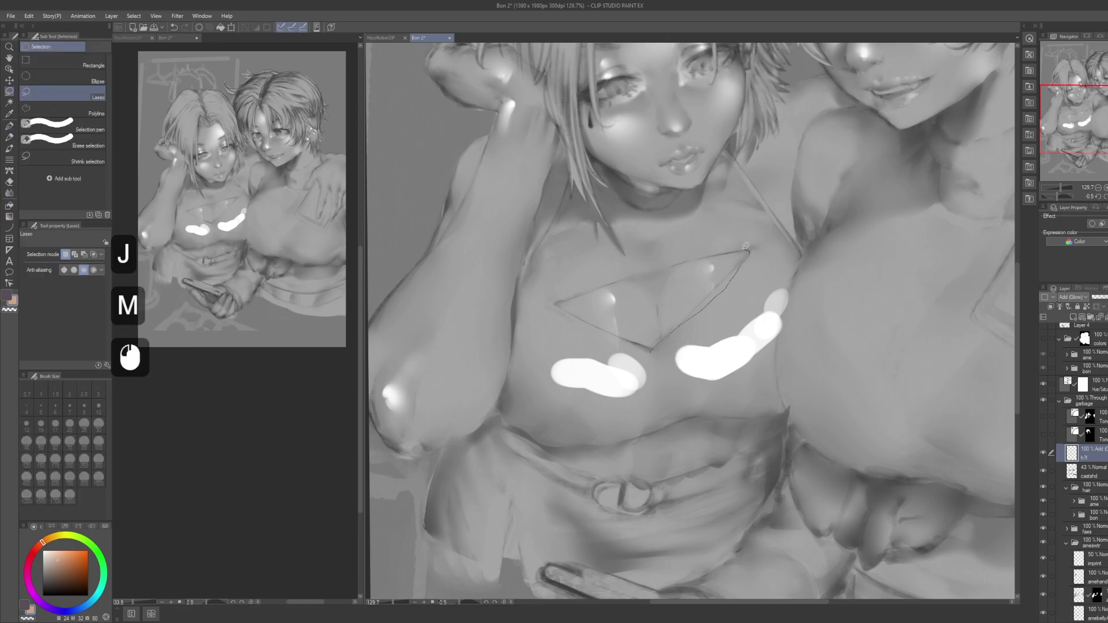
drag(553, 299, 650, 350)
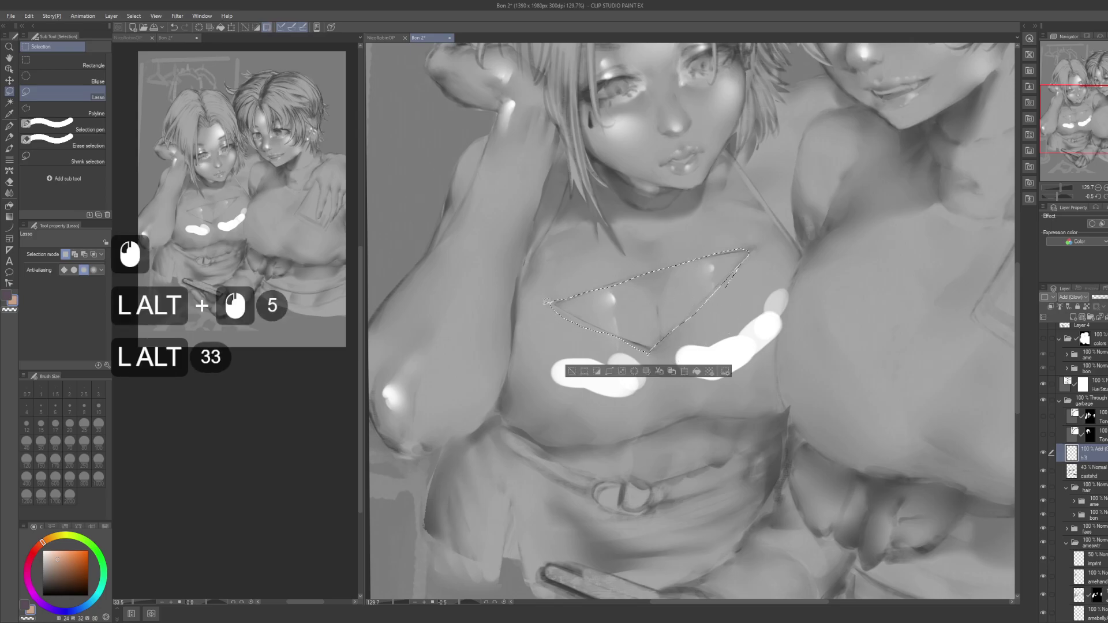
drag(546, 303, 625, 388)
key(ctrl+shift+i)
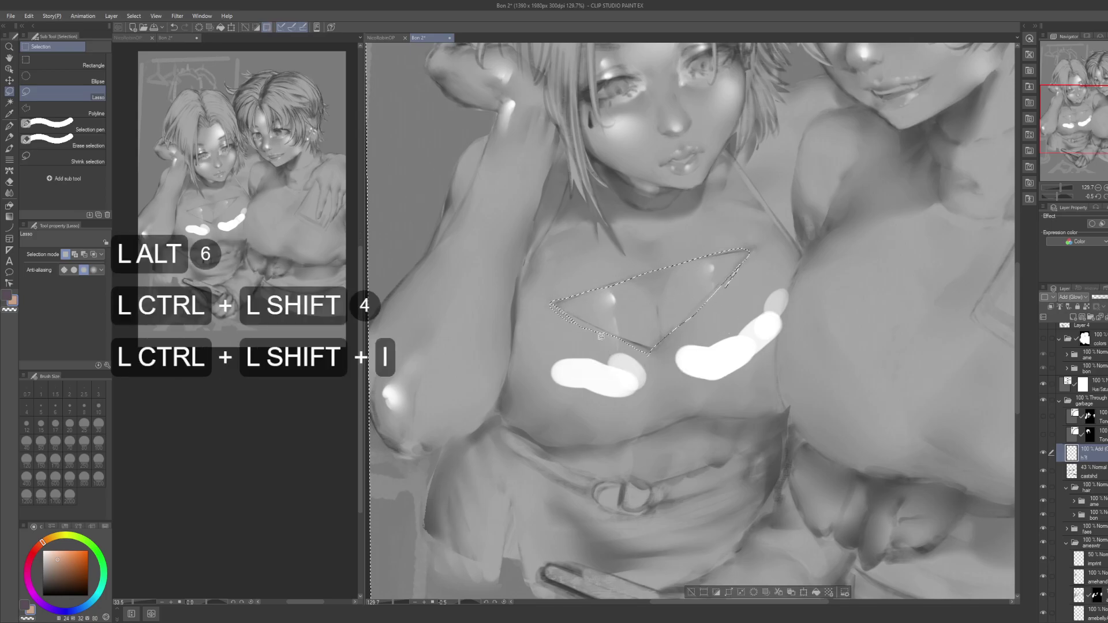
Step: Soften the left character's chest highlights outside the cutout with the Blur tool at size 170, then deselect
key(j)
key(bracketright)
key(bracketright)
key(bracketright)
key(bracketright)
key(bracketright)
key(bracketright)
key(bracketright)
mouse_move(730, 251)
mouse_down()
mouse_move(692, 331)
mouse_move(730, 319)
mouse_move(741, 300)
mouse_move(704, 283)
mouse_up()
mouse_move(578, 321)
mouse_down()
mouse_move(599, 334)
mouse_move(596, 350)
mouse_move(600, 323)
mouse_move(652, 359)
mouse_move(561, 321)
mouse_move(599, 370)
mouse_move(567, 311)
mouse_up()
key(space)
drag(639, 337, 565, 368)
key(alt+space)
drag(779, 338, 732, 349)
key(space)
key(ctrl+d)
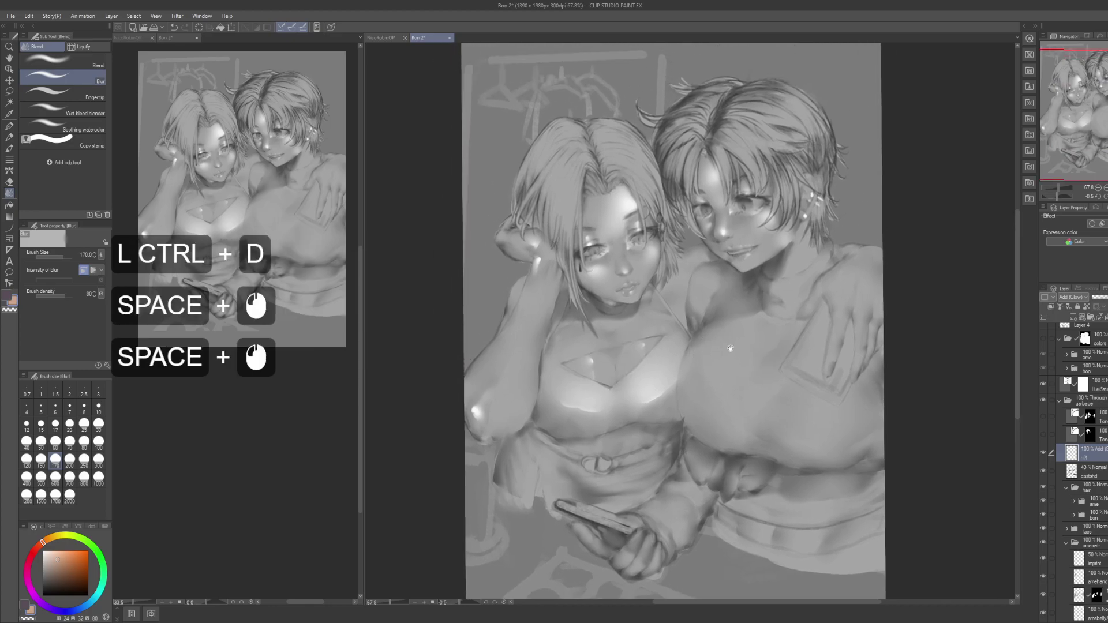
Step: Lasso both characters' heads and move their highlights onto a new layer by cutting and pasting, then deselect
key(m)
drag(705, 297, 739, 325)
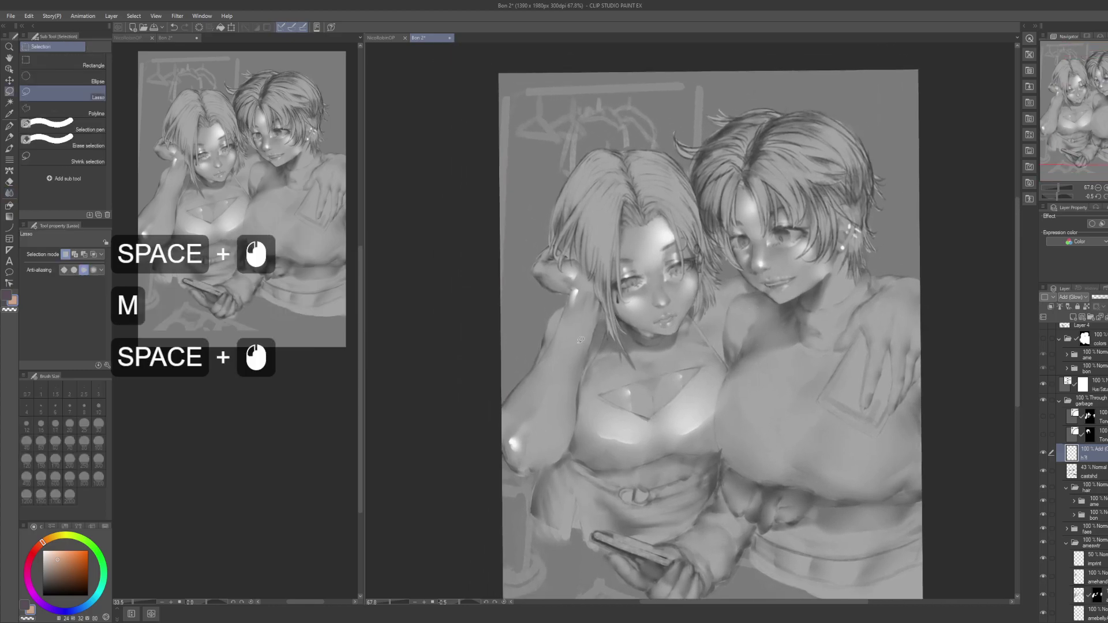
drag(530, 349, 597, 342)
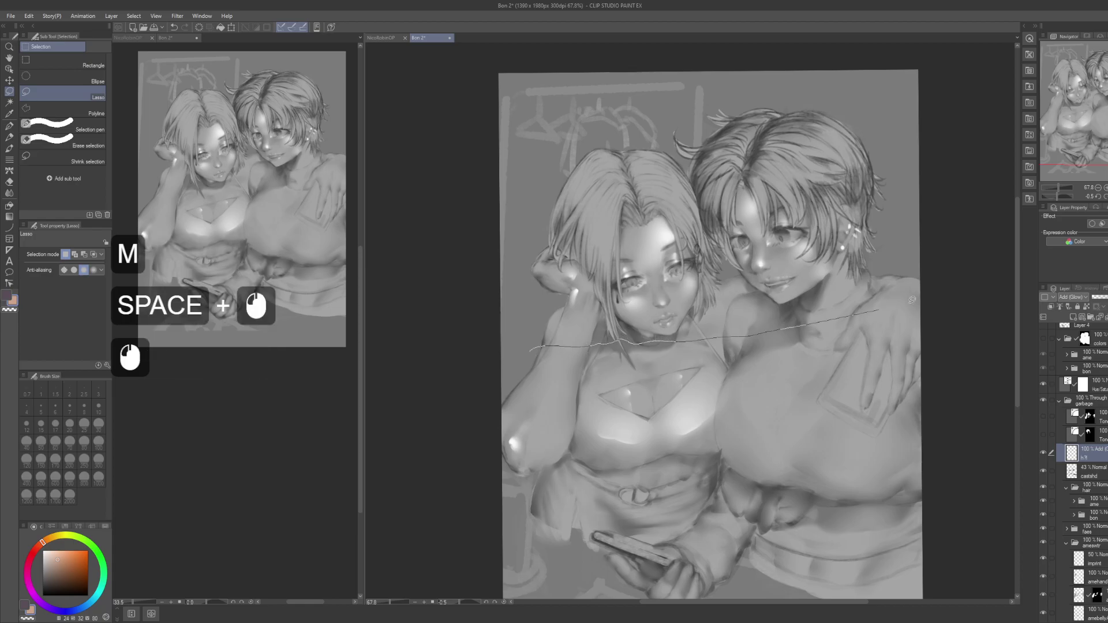
drag(895, 304, 537, 346)
key(ctrl+x)
key(ctrl+v)
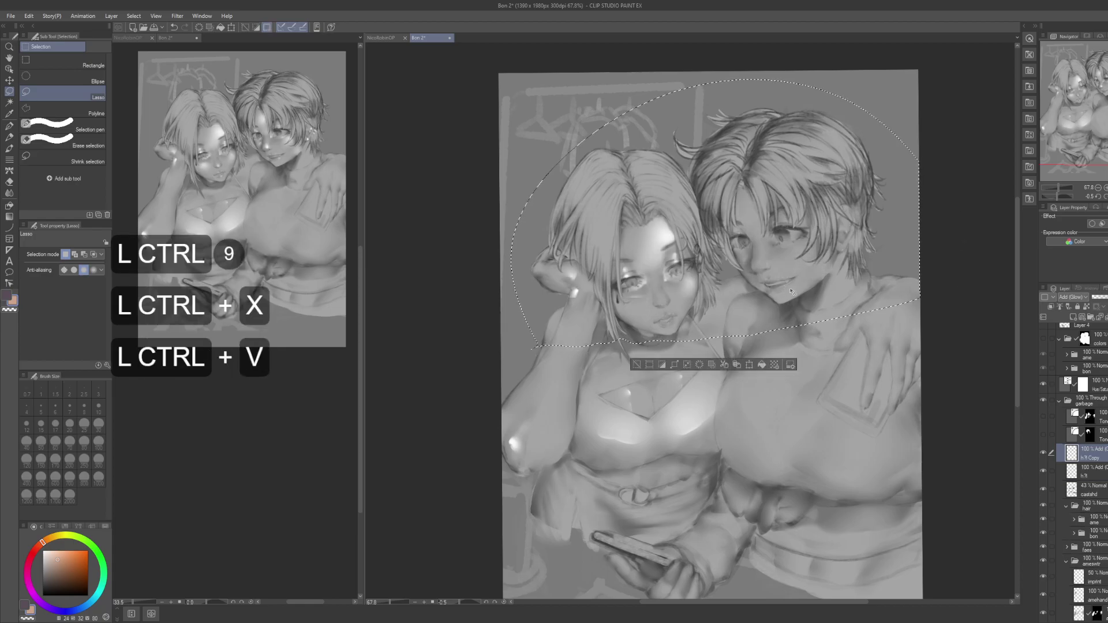
key(ctrl+d)
Step: Rename the pasted face highlight layer as "faesh/l"
key(F2)
key(f+a)
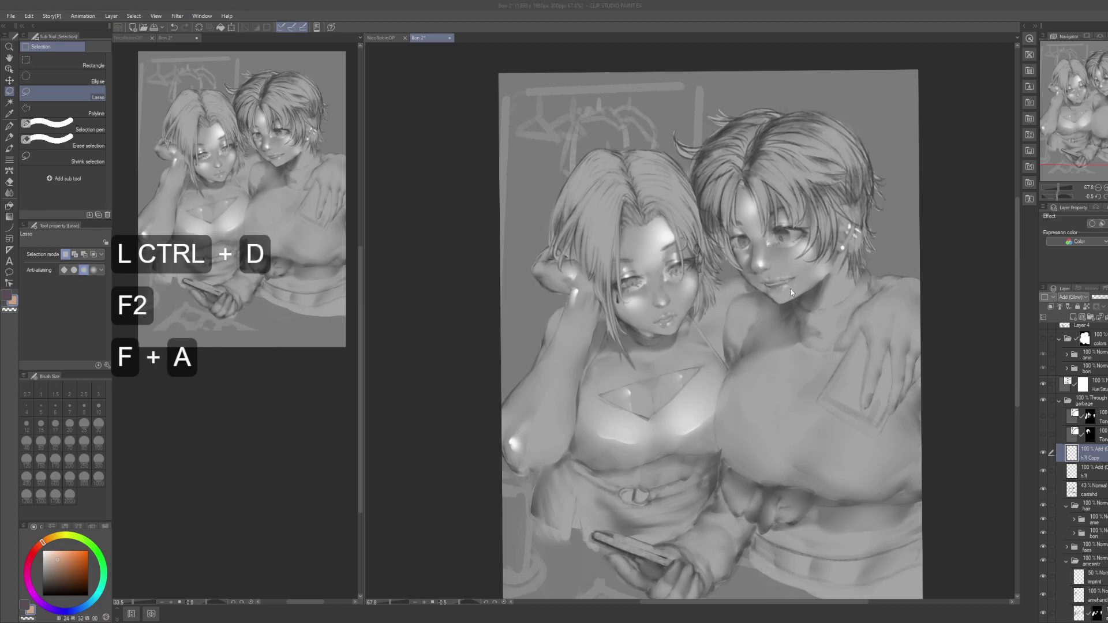
key(e)
key(s)
key(h)
key(slash)
key(l)
key(Return)
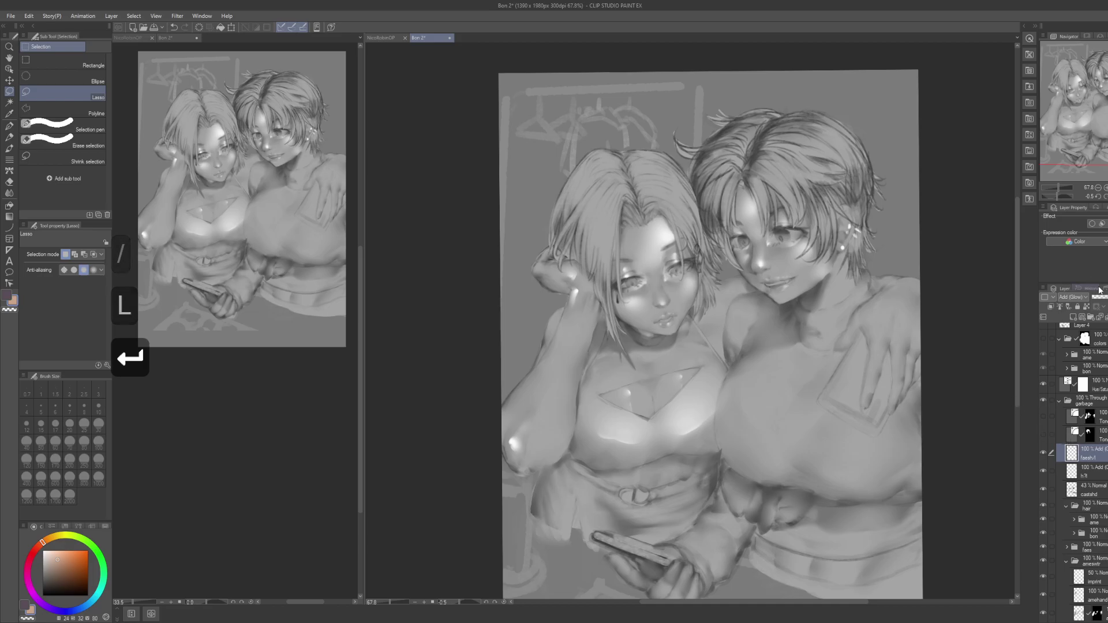
Step: Set the opacity of the face highlight layer to 44%
click(1103, 298)
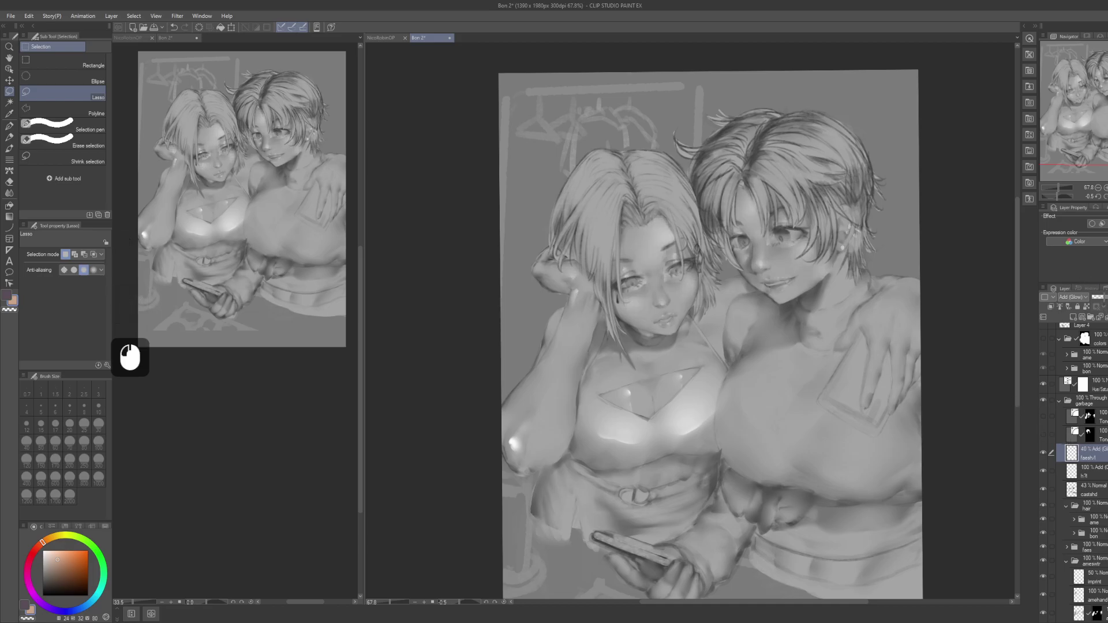
click(1105, 297)
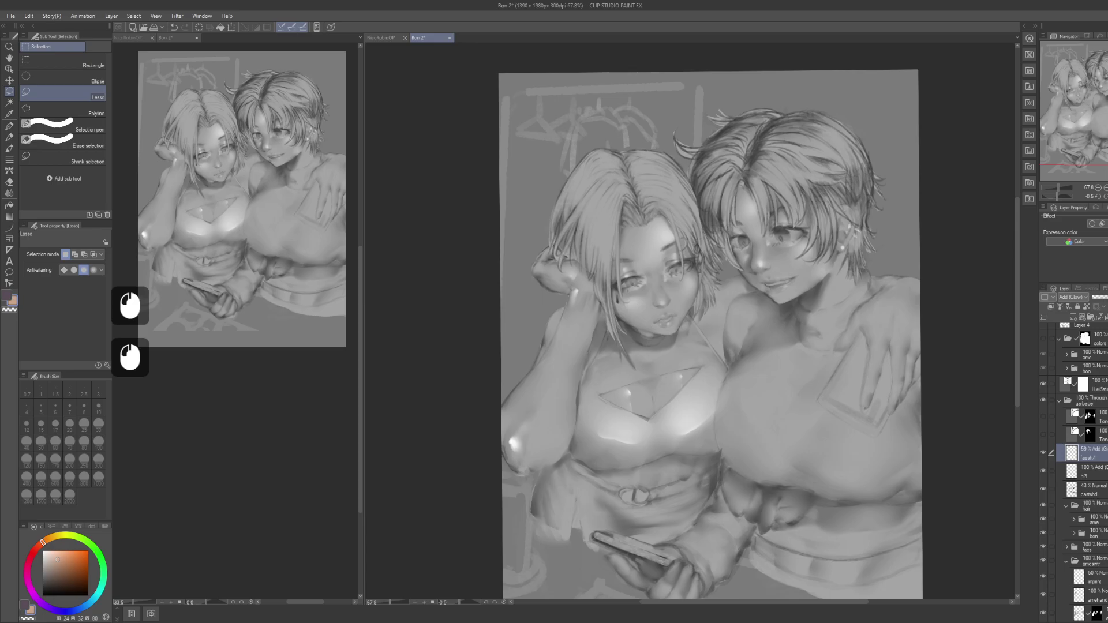
click(1104, 298)
click(1102, 298)
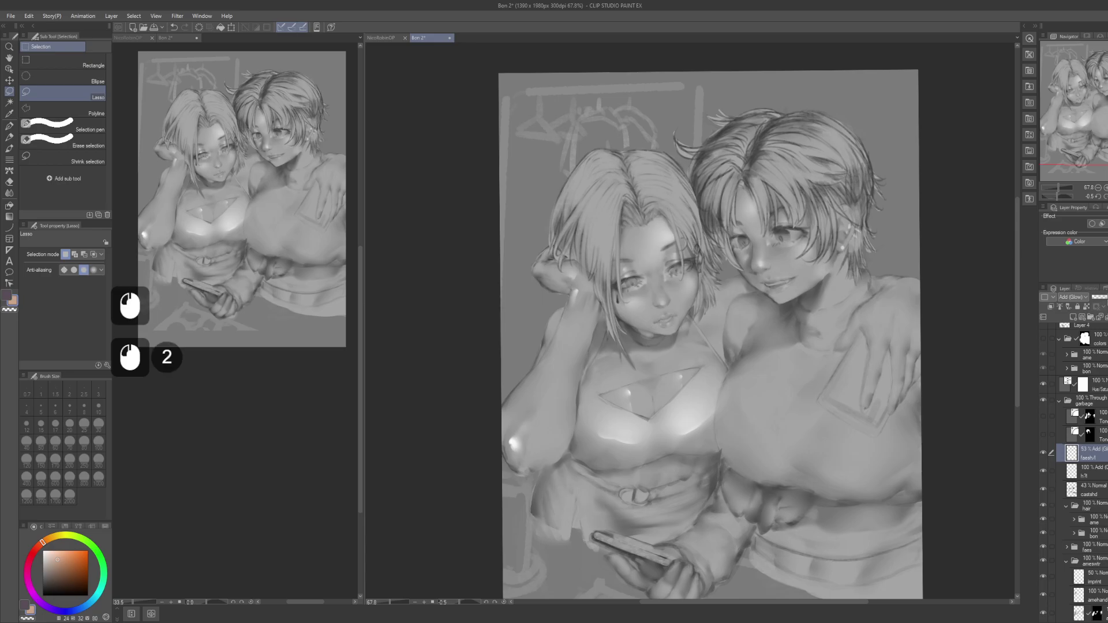
drag(769, 341, 871, 434)
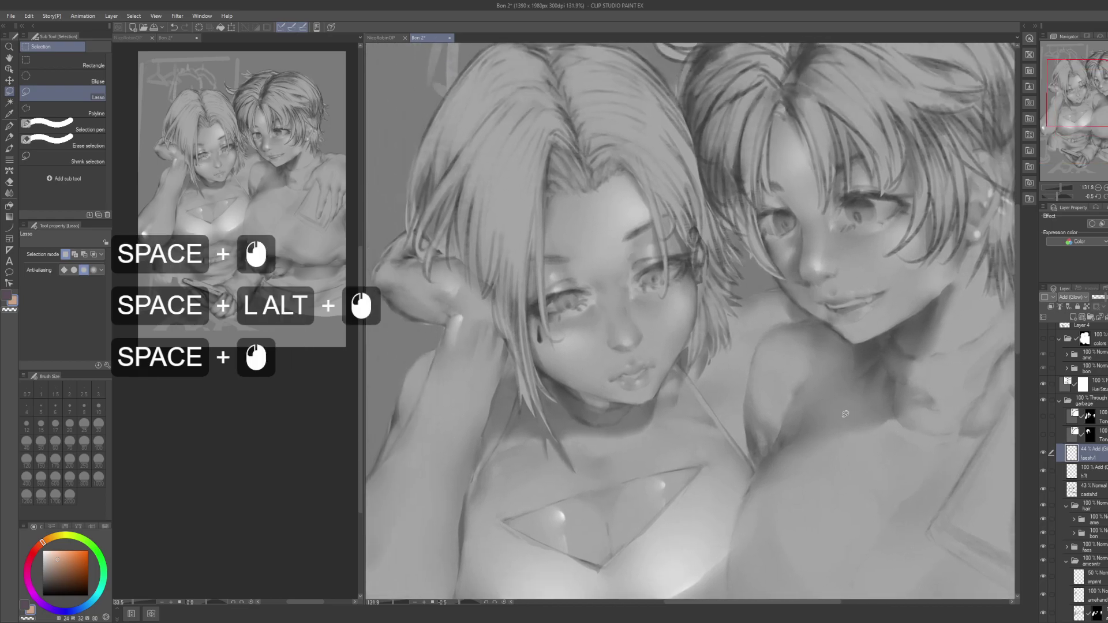
drag(844, 388, 841, 406)
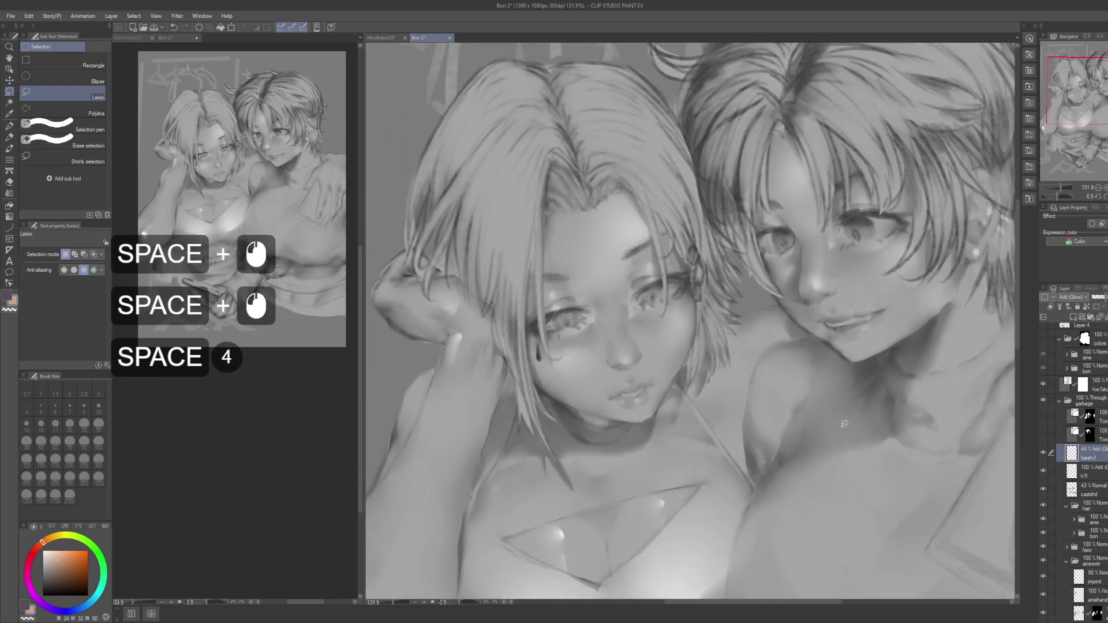
key(space)
drag(838, 413, 851, 289)
drag(848, 389, 837, 323)
drag(839, 407, 796, 355)
click(1101, 473)
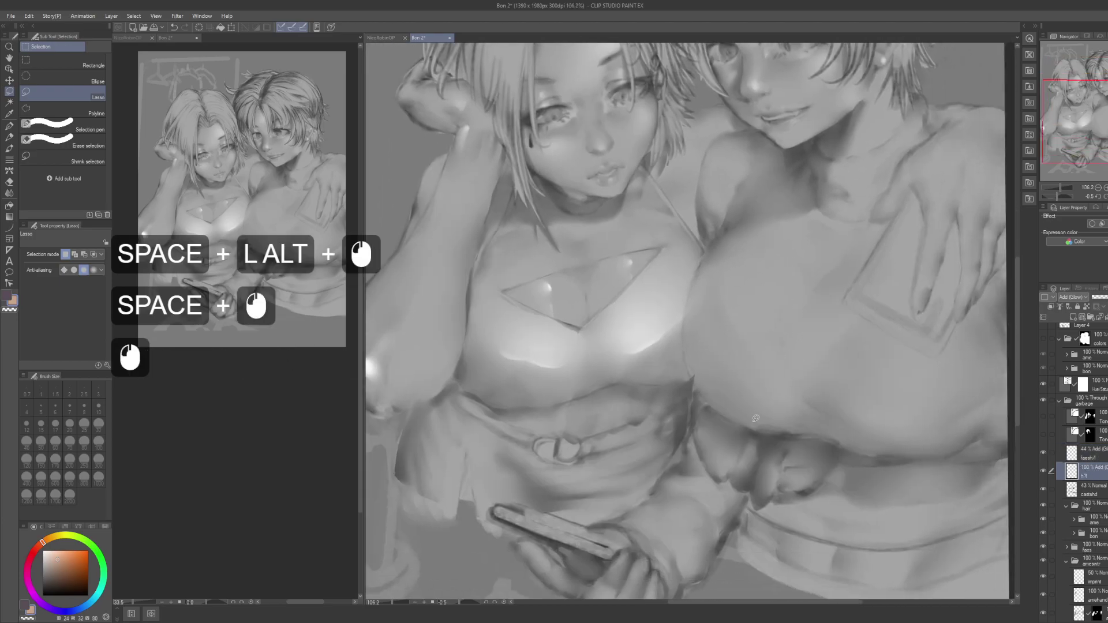
key(p)
click(732, 350)
key(ctrl+z)
mouse_move(887, 395)
mouse_down()
mouse_move(742, 398)
mouse_move(787, 393)
mouse_up()
drag(846, 341, 781, 376)
mouse_move(773, 372)
mouse_down()
mouse_move(797, 347)
mouse_move(738, 357)
mouse_move(776, 354)
mouse_up()
key(ctrl+z)
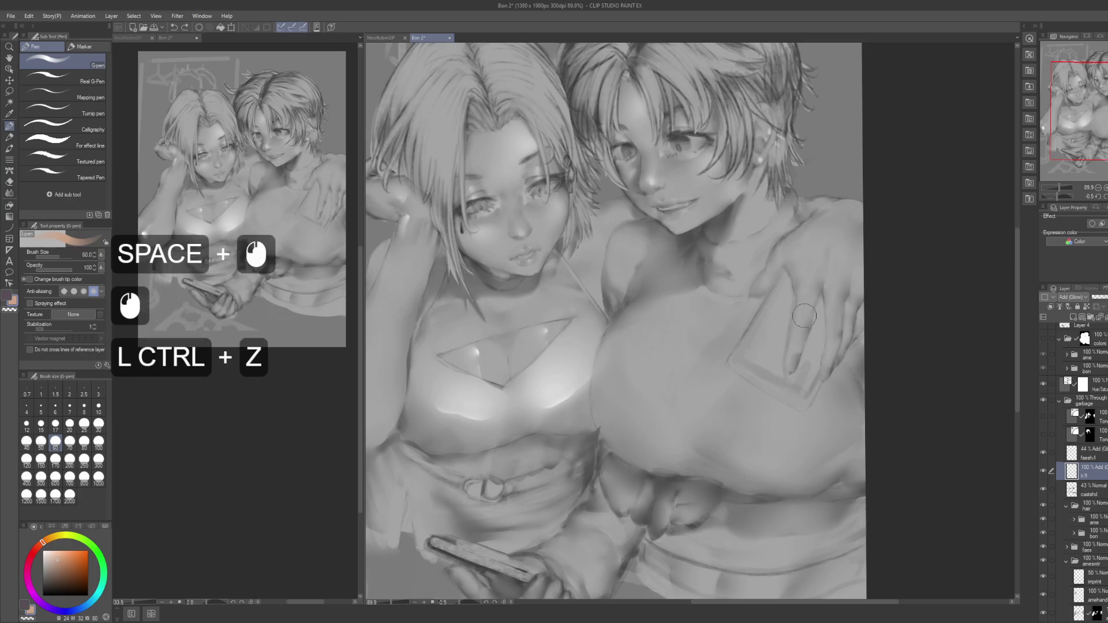
click(806, 302)
drag(807, 298, 806, 318)
key(ctrl+z)
Step: Paint highlights on the fingers and knuckles of the right character's hand with the G-pen on the face highlight layer
click(1085, 453)
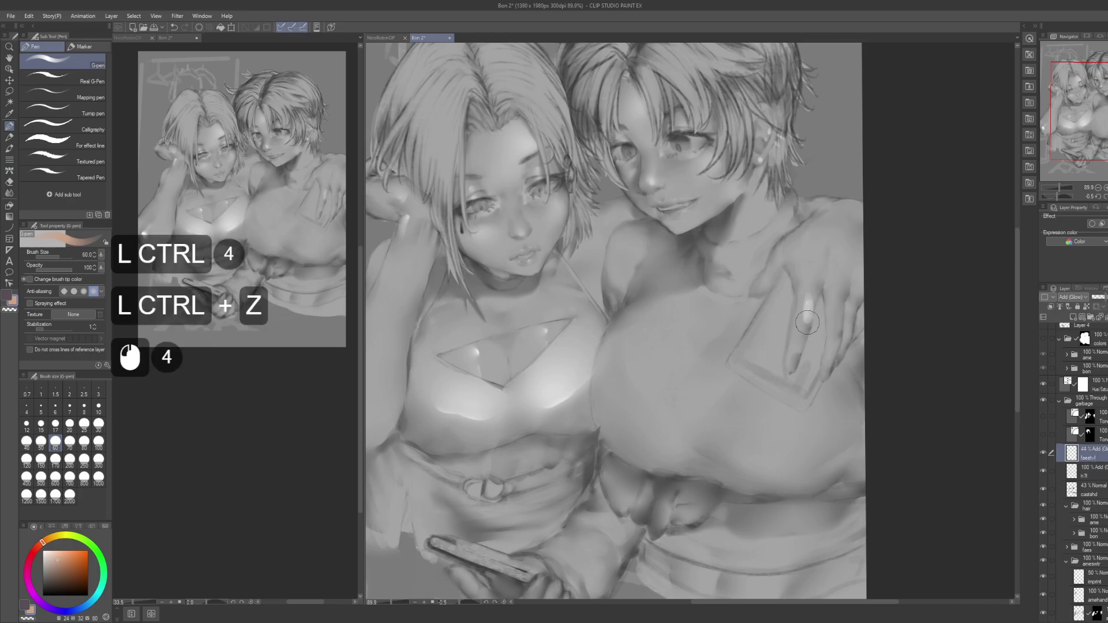
mouse_move(712, 394)
mouse_down()
mouse_move(821, 285)
mouse_move(693, 386)
mouse_up()
drag(750, 292, 743, 317)
mouse_move(748, 296)
mouse_down()
mouse_move(742, 320)
mouse_move(770, 345)
mouse_move(776, 306)
mouse_up()
drag(774, 322, 776, 302)
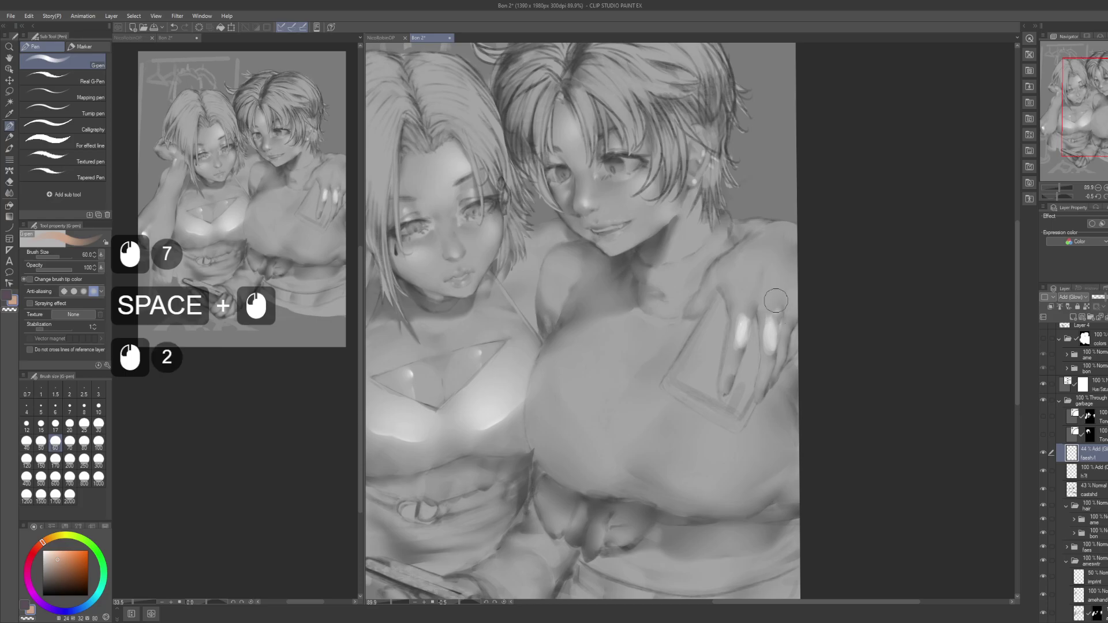
drag(765, 262, 753, 294)
mouse_move(760, 264)
mouse_down()
mouse_move(754, 289)
mouse_move(776, 269)
mouse_up()
drag(782, 292, 779, 272)
mouse_move(784, 293)
mouse_down()
mouse_move(781, 277)
mouse_move(784, 320)
mouse_up()
click(786, 318)
drag(774, 302, 785, 316)
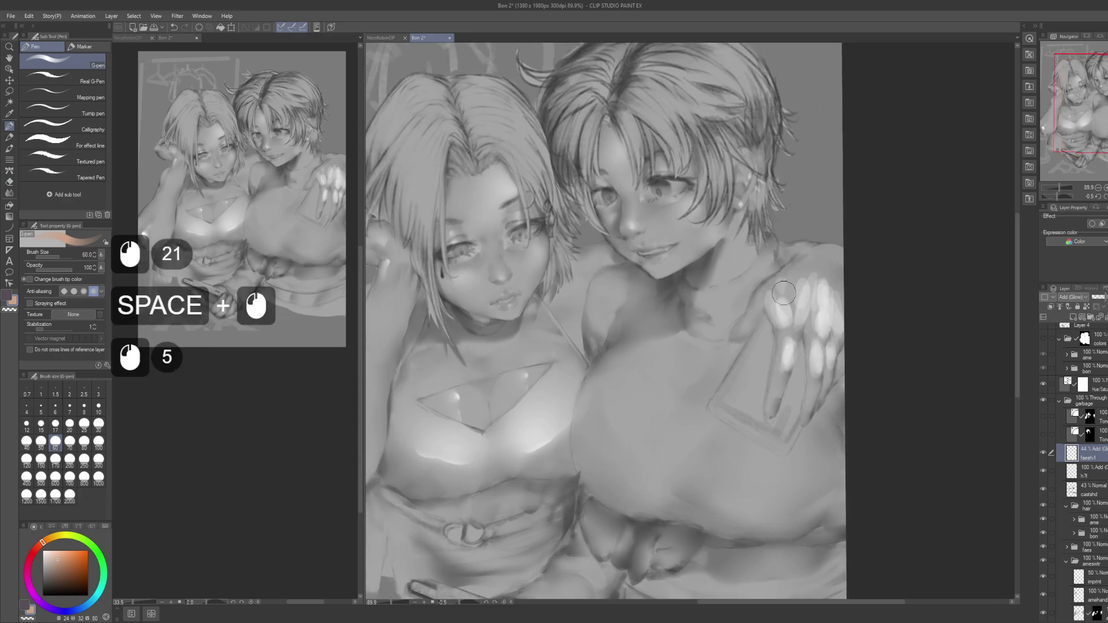
Step: Paint a large highlight patch on the right character's chest on the side next to the left character
drag(668, 319, 781, 237)
mouse_move(757, 294)
mouse_down()
mouse_move(725, 341)
mouse_move(745, 362)
mouse_move(723, 335)
mouse_move(731, 366)
mouse_up()
mouse_move(714, 337)
mouse_down()
mouse_move(725, 361)
mouse_move(717, 387)
mouse_up()
drag(687, 342, 705, 400)
drag(663, 371, 705, 406)
mouse_move(681, 358)
mouse_down()
mouse_move(713, 404)
mouse_move(693, 362)
mouse_move(701, 334)
mouse_up()
Step: Paint an elongated highlight across the right character's chest beneath the hand, hooking upward at its outer end
mouse_move(785, 394)
mouse_down()
mouse_move(732, 348)
mouse_move(725, 364)
mouse_up()
mouse_move(728, 357)
mouse_down()
mouse_move(720, 369)
mouse_move(790, 385)
mouse_up()
drag(737, 350, 785, 375)
drag(746, 354, 793, 383)
drag(718, 369, 804, 398)
drag(802, 397, 829, 363)
drag(818, 386, 831, 358)
drag(824, 375, 832, 362)
drag(828, 361, 840, 379)
drag(840, 371, 827, 406)
Step: Paint highlight patches at the right character's collarbone beside the neck and on the shoulder nearest the left character
mouse_move(663, 290)
mouse_down()
mouse_move(706, 399)
mouse_move(687, 400)
mouse_move(730, 373)
mouse_up()
drag(702, 395, 723, 375)
key(ctrl+z)
key(ctrl+z)
drag(741, 395, 721, 375)
drag(773, 328, 806, 309)
drag(779, 328, 809, 307)
drag(808, 309, 787, 345)
drag(798, 329, 787, 343)
key(space)
mouse_move(714, 349)
mouse_down()
mouse_move(765, 326)
mouse_move(715, 317)
mouse_up()
drag(726, 305, 707, 335)
Step: Paint highlights along the left character's lower chest and at the neck base, undoing the trial stroke on the forearm
drag(662, 379, 776, 300)
mouse_move(624, 347)
mouse_down()
mouse_move(639, 362)
mouse_move(675, 348)
mouse_up()
drag(647, 413, 677, 420)
drag(762, 414, 814, 383)
mouse_move(772, 407)
mouse_down()
mouse_move(808, 386)
mouse_move(776, 397)
mouse_up()
drag(711, 353, 714, 353)
drag(707, 350, 717, 354)
drag(711, 351, 717, 354)
drag(606, 338, 655, 348)
drag(627, 396, 627, 303)
drag(659, 353, 638, 412)
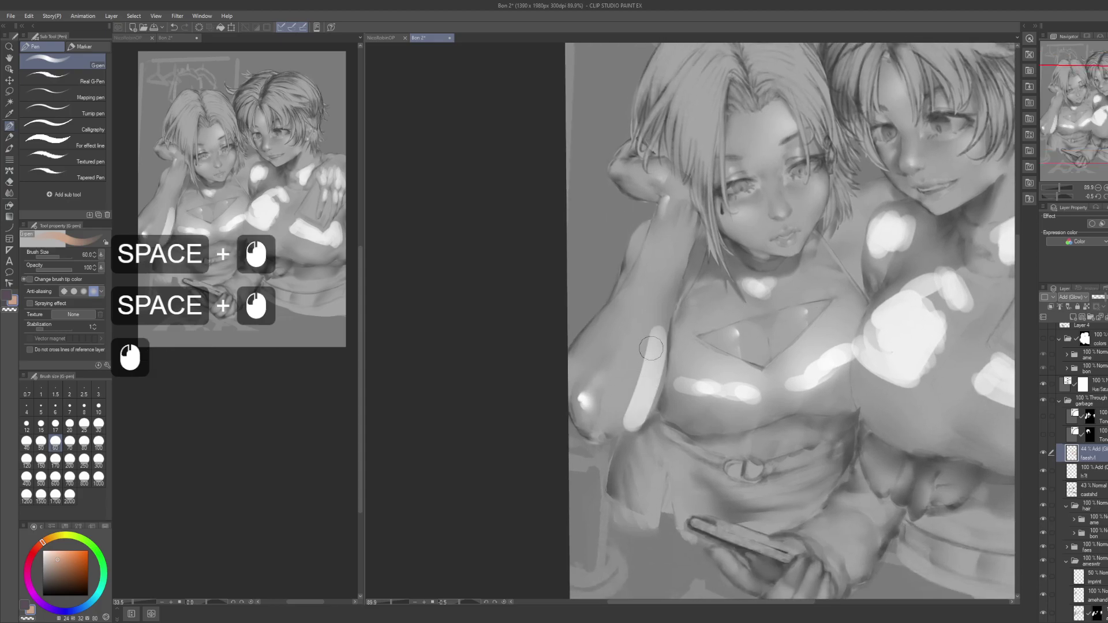
key(ctrl+z)
Step: Lasso the torso highlights without the hand, move them onto a new layer by cutting and pasting, and deselect
drag(767, 355, 608, 381)
mouse_move(811, 351)
mouse_down()
mouse_move(779, 361)
mouse_move(775, 329)
mouse_up()
key(m)
key(space)
drag(924, 351, 879, 361)
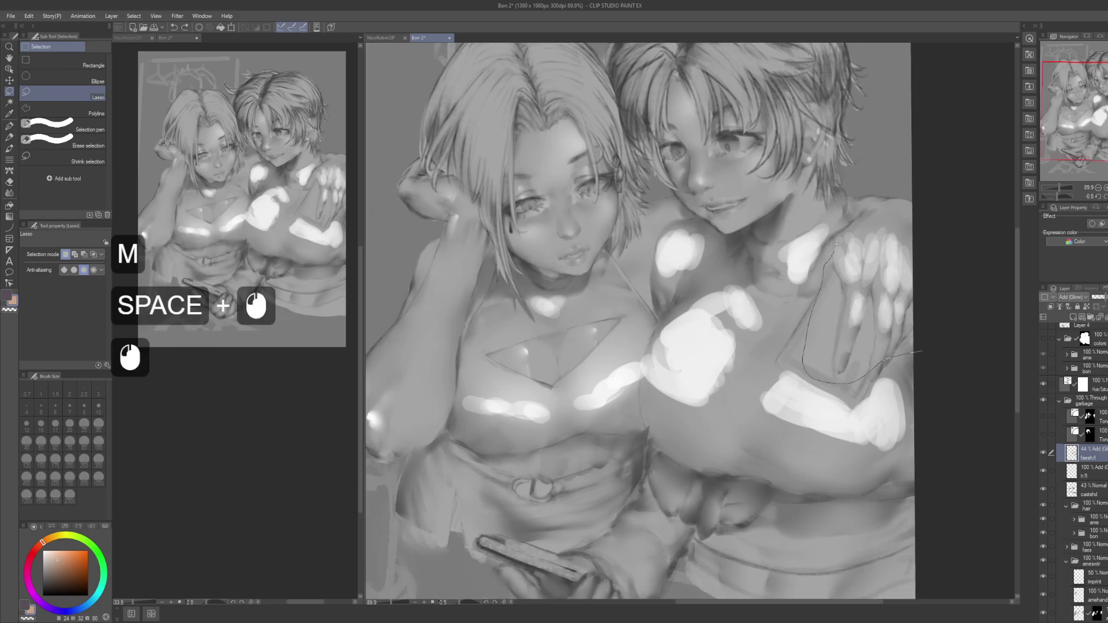
mouse_move(704, 214)
mouse_down()
mouse_move(629, 274)
mouse_move(580, 293)
mouse_move(566, 281)
mouse_up()
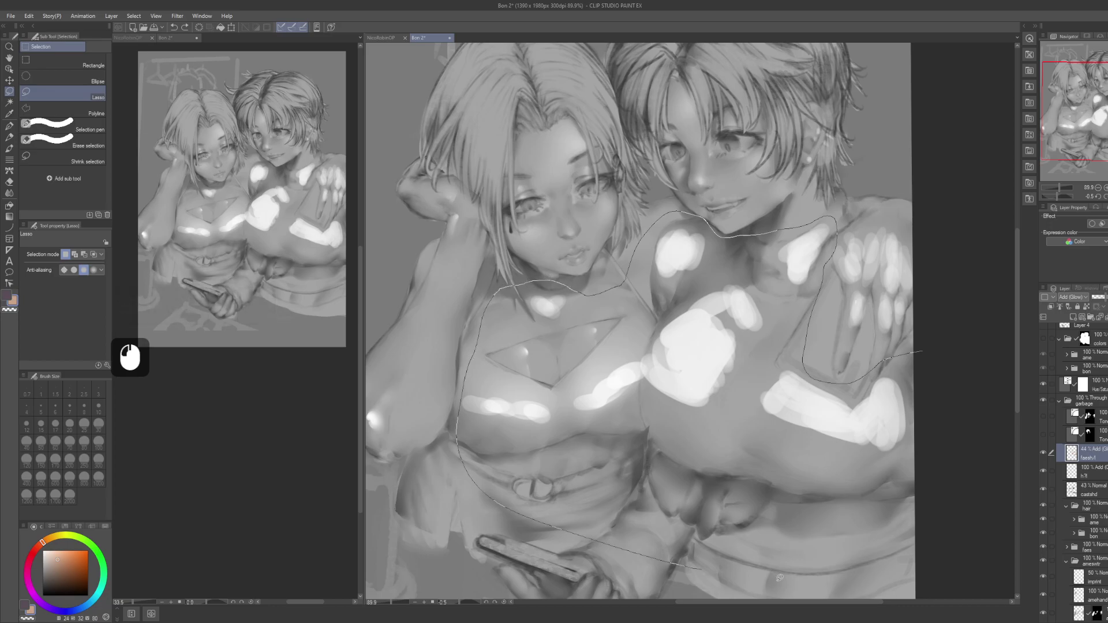
drag(745, 576, 913, 352)
key(ctrl+x)
key(ctrl+v)
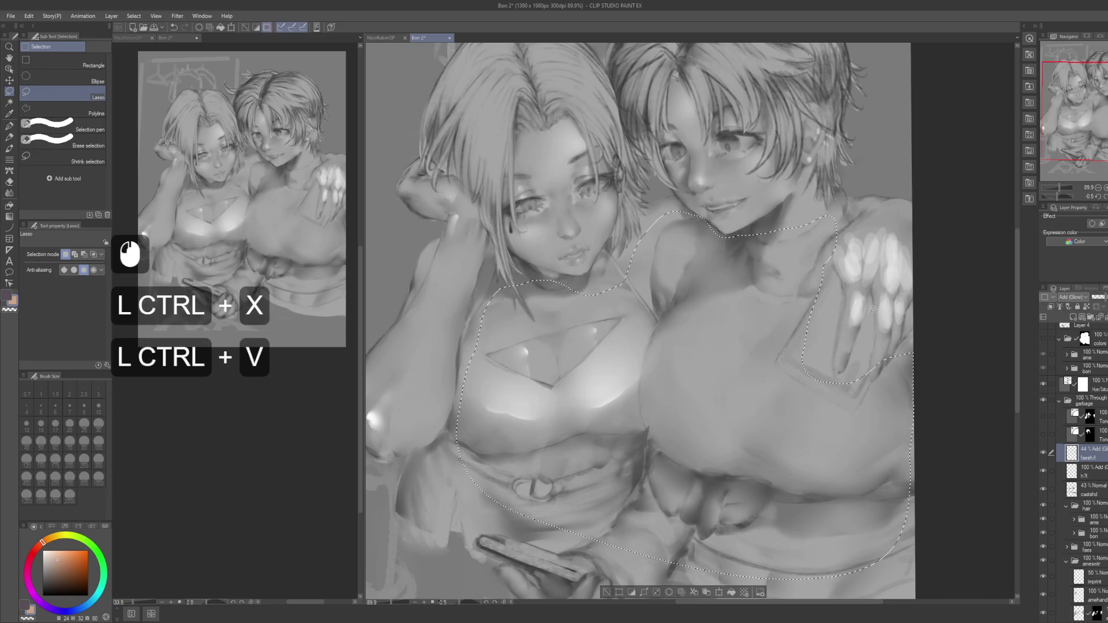
key(ctrl+d)
click(1100, 490)
ctrl+click(1103, 453)
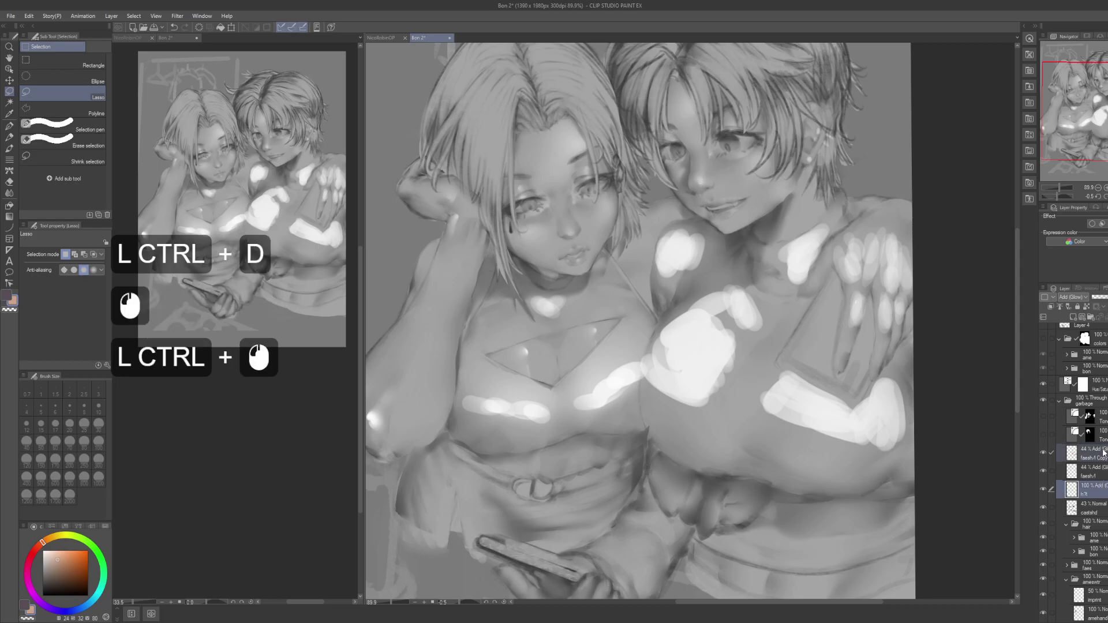
right_click(1102, 453)
click(1090, 413)
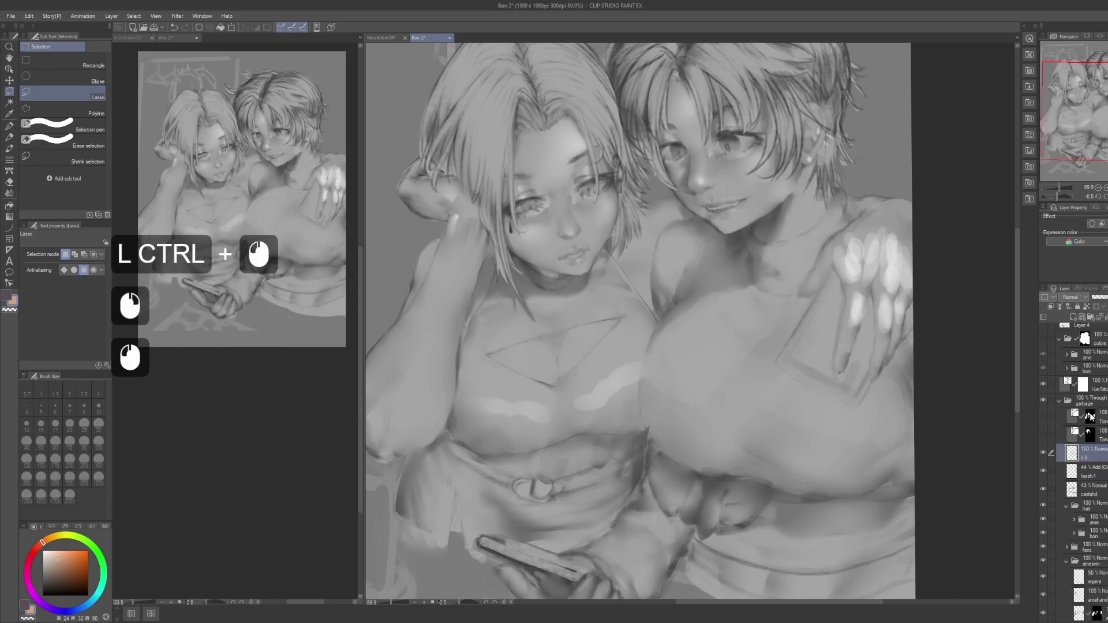
key(ctrl+z)
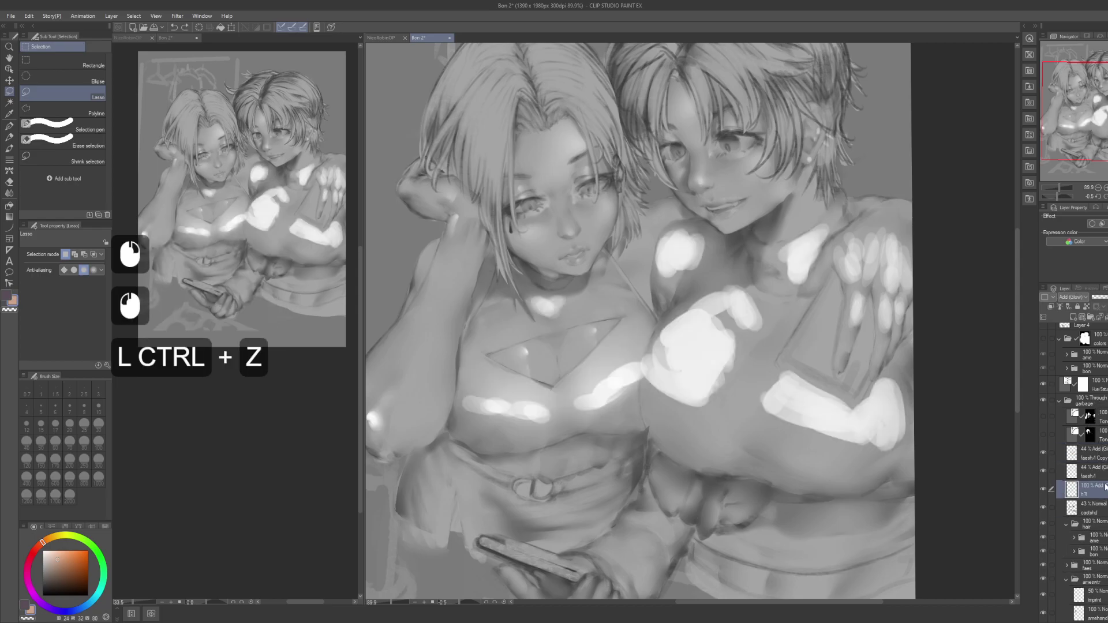
Step: Move the torso highlight copy below the face highlight layer and set its opacity to 100%
click(1100, 453)
drag(1100, 453, 1098, 480)
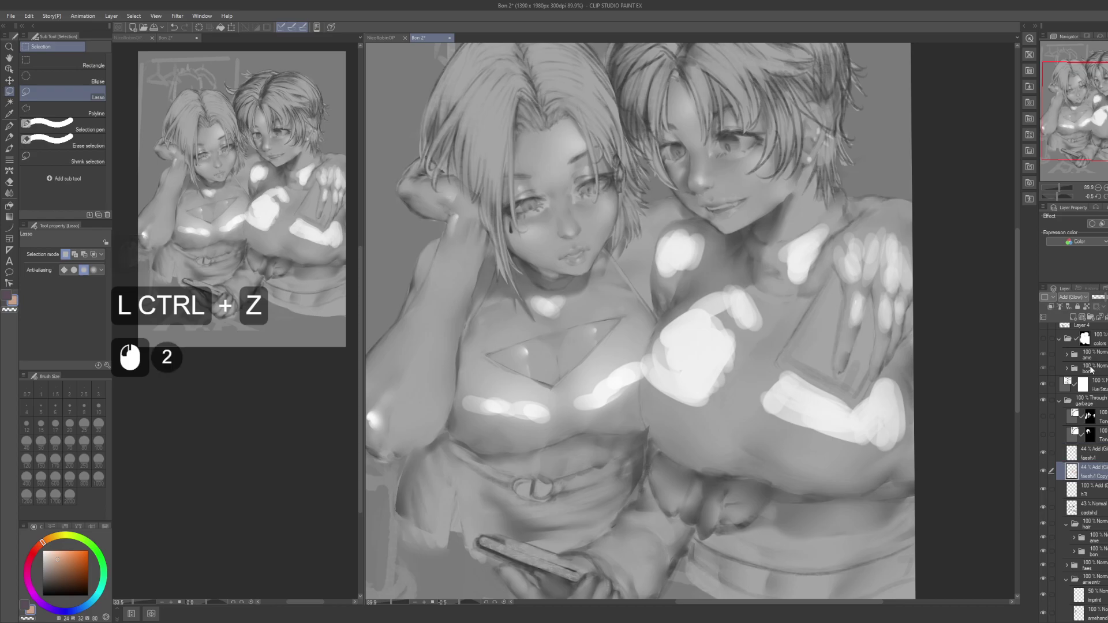
click(1105, 296)
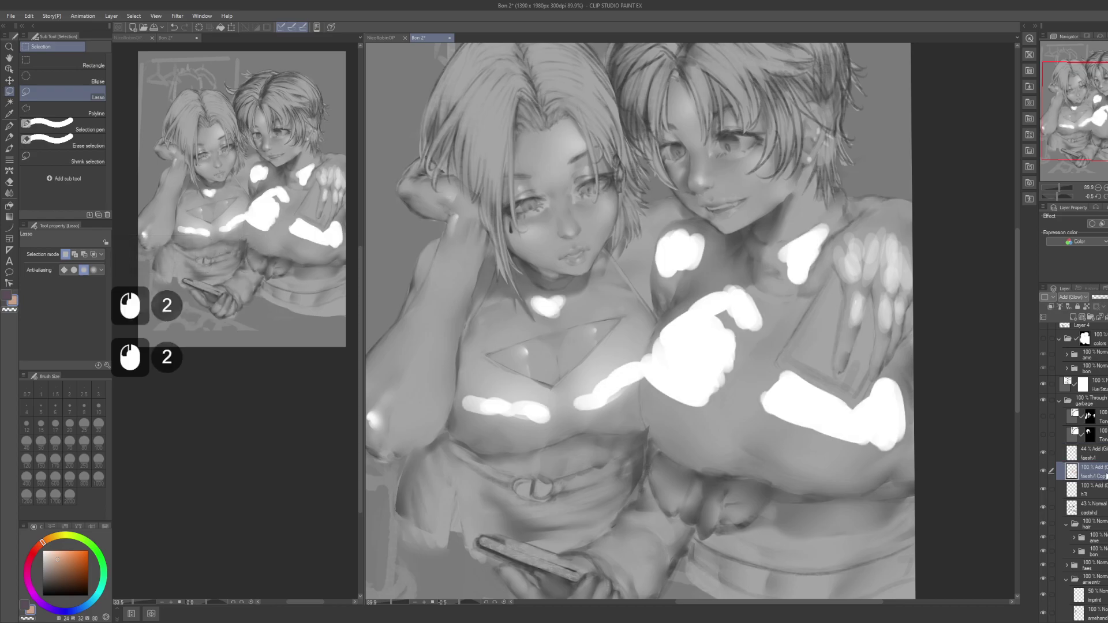
Step: Merge the torso highlight copy with the body highlight layer beneath it and set the merged layer to Add (Glow)
ctrl+click(1096, 489)
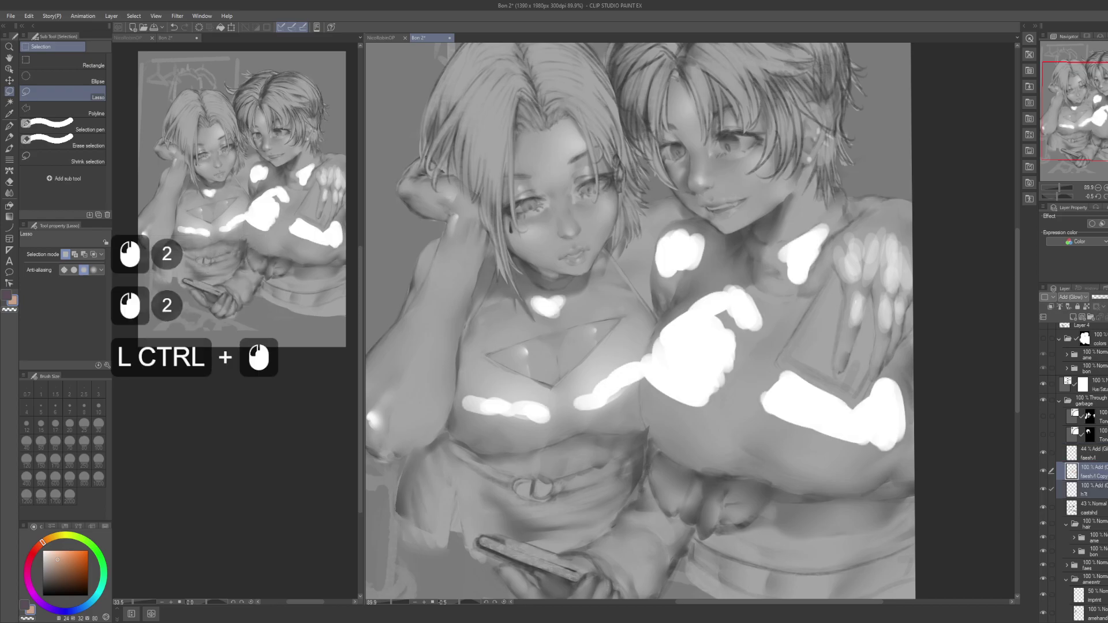
click(1102, 438)
key(ctrl+z)
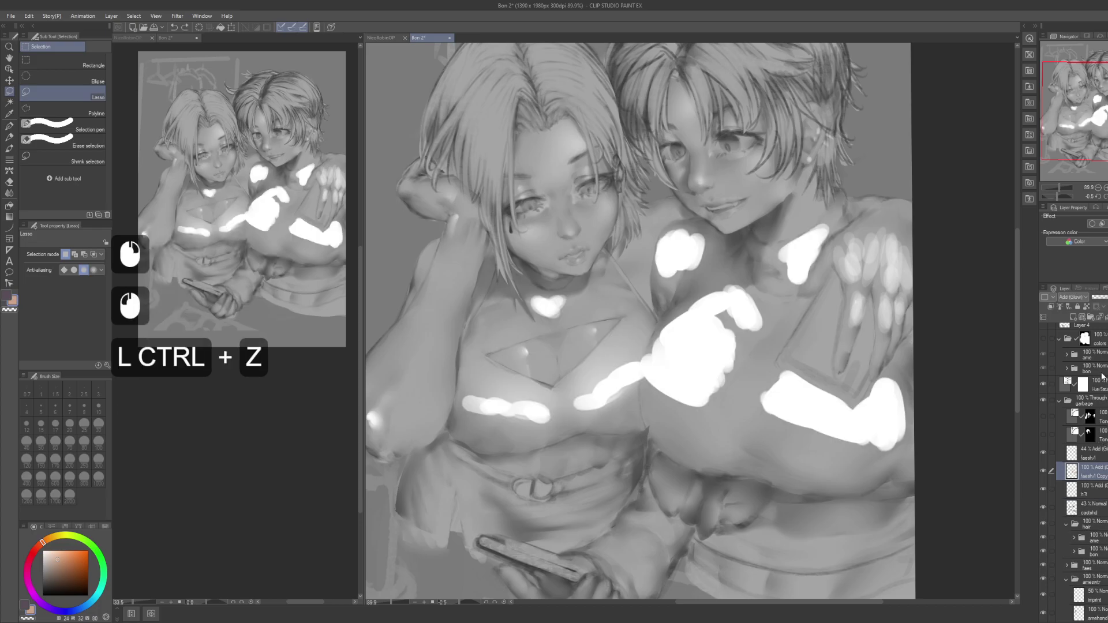
key(ctrl+shift+z)
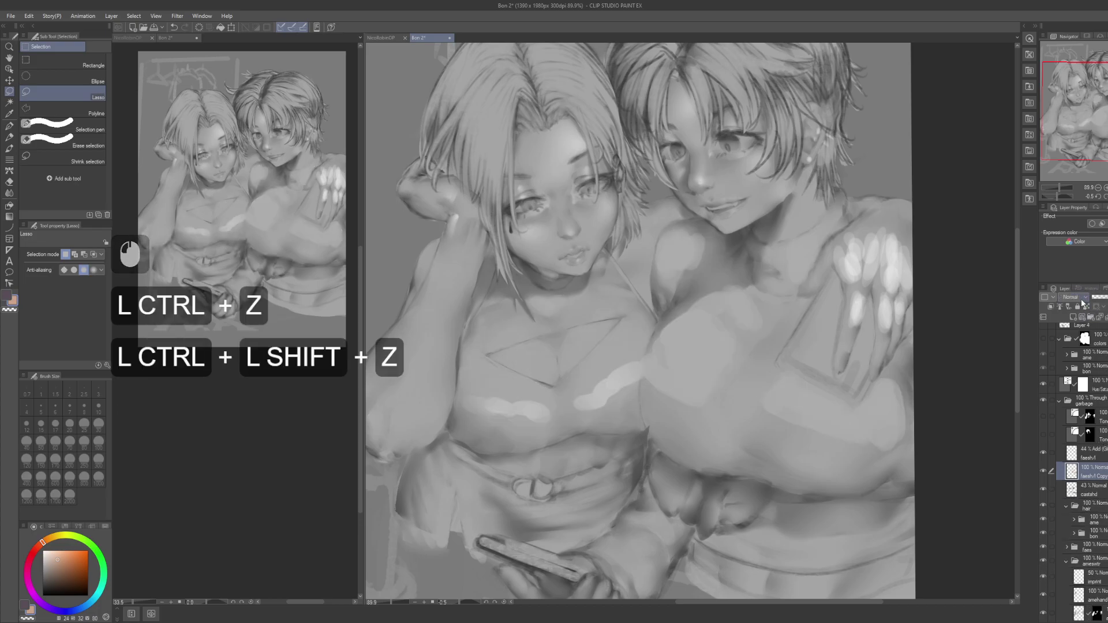
click(1082, 299)
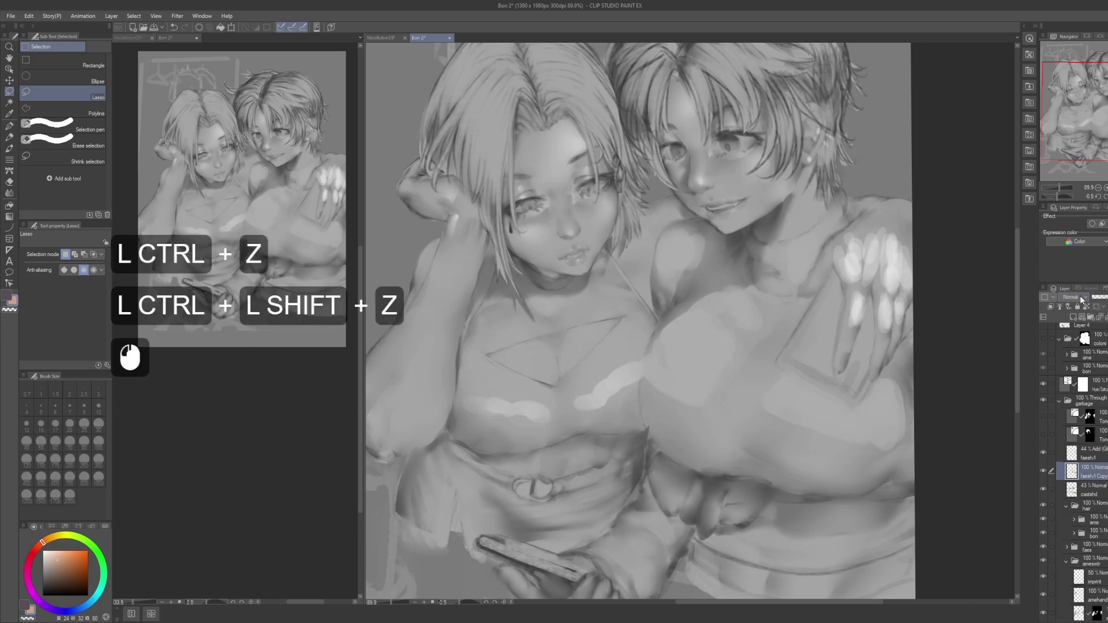
click(1081, 401)
drag(790, 401, 803, 408)
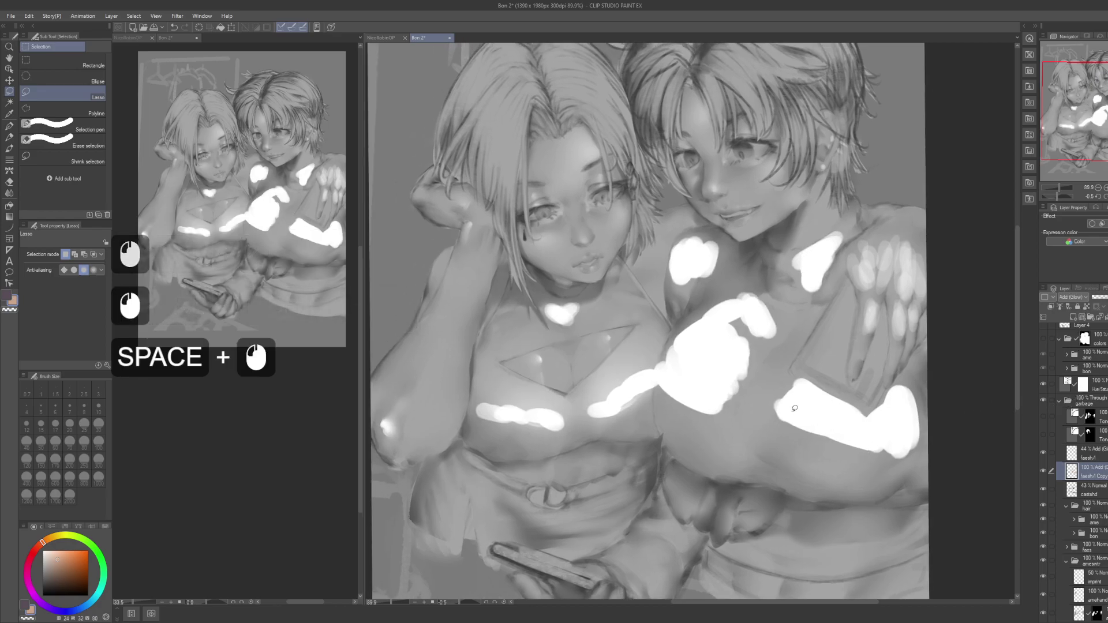
key(p)
drag(705, 448, 762, 417)
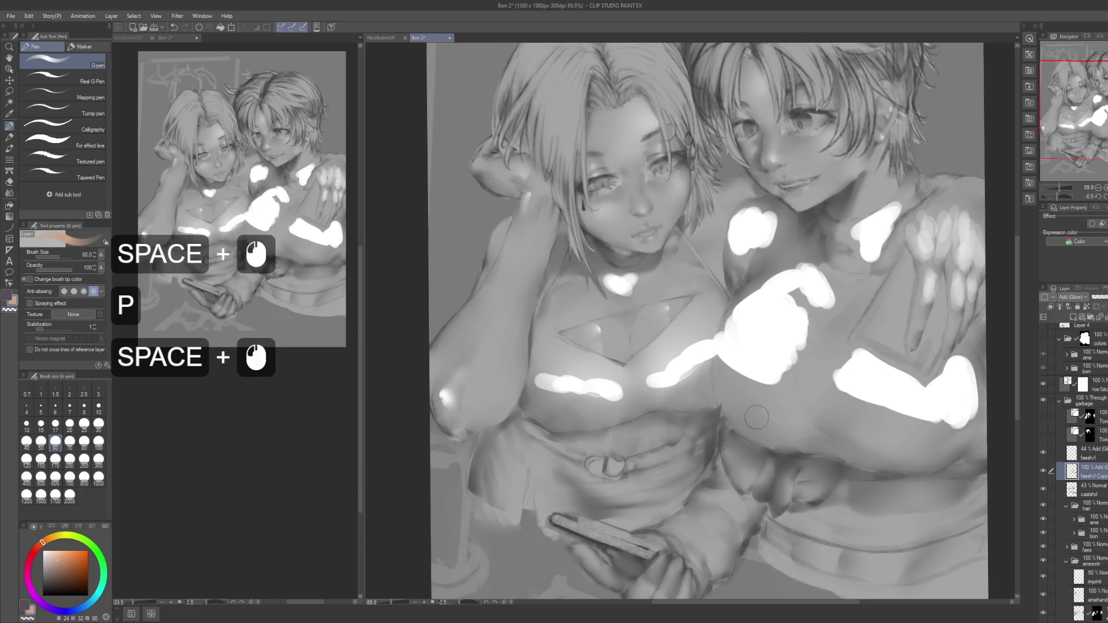
Step: Dab small bright reflections along the phone held by the left character using the G-pen
drag(697, 372, 700, 415)
drag(674, 451, 739, 324)
drag(679, 375, 697, 362)
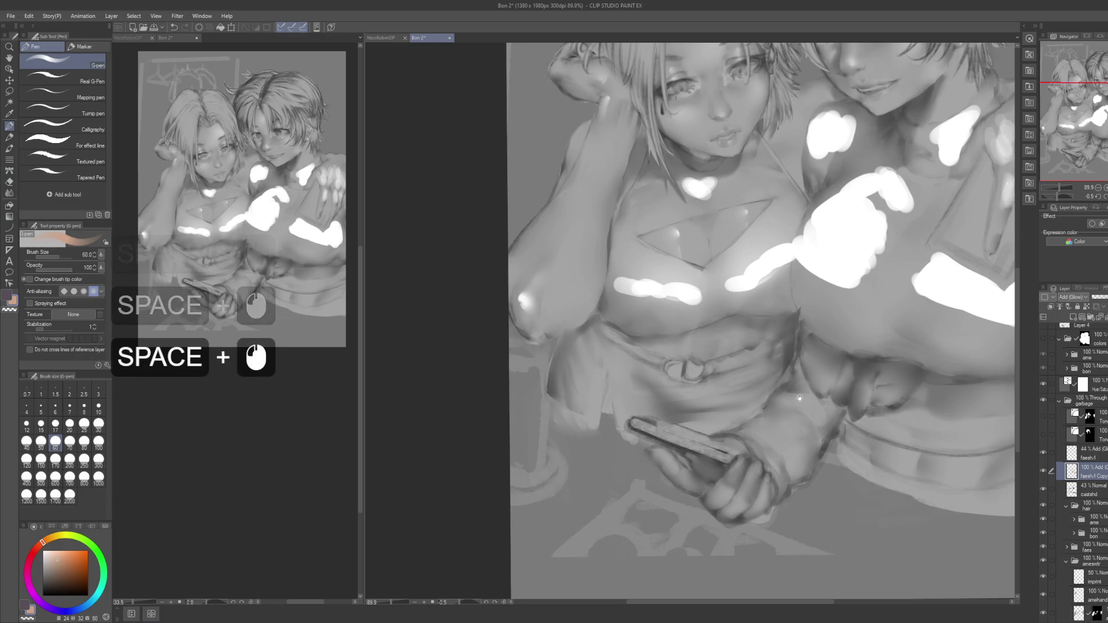
drag(840, 393, 670, 383)
drag(607, 456, 652, 454)
drag(543, 442, 552, 447)
drag(542, 442, 551, 447)
drag(543, 442, 578, 453)
click(546, 444)
click(546, 444)
click(547, 445)
click(546, 445)
click(579, 453)
click(579, 453)
click(579, 453)
Step: Soften the painted chest, shoulder and neck highlights on both characters with the Blur tool
mouse_move(924, 369)
mouse_down()
mouse_move(768, 387)
mouse_move(763, 343)
mouse_move(748, 378)
mouse_up()
key(j)
mouse_move(718, 345)
mouse_down()
mouse_move(737, 334)
mouse_move(743, 346)
mouse_move(767, 347)
mouse_move(688, 333)
mouse_move(805, 352)
mouse_move(823, 320)
mouse_up()
drag(803, 365, 789, 359)
mouse_move(731, 322)
mouse_down()
mouse_move(764, 359)
mouse_move(737, 361)
mouse_up()
mouse_move(668, 332)
mouse_down()
mouse_move(705, 341)
mouse_move(648, 320)
mouse_move(639, 358)
mouse_move(692, 329)
mouse_up()
mouse_move(694, 288)
mouse_down()
mouse_move(688, 314)
mouse_move(667, 328)
mouse_move(691, 300)
mouse_move(684, 271)
mouse_move(673, 293)
mouse_move(643, 285)
mouse_move(662, 273)
mouse_up()
mouse_move(768, 301)
mouse_down()
mouse_move(758, 292)
mouse_move(765, 302)
mouse_move(828, 244)
mouse_up()
mouse_move(793, 282)
mouse_down()
mouse_move(836, 263)
mouse_move(781, 287)
mouse_up()
key(space)
mouse_move(581, 385)
mouse_down()
mouse_move(691, 348)
mouse_move(707, 361)
mouse_up()
mouse_move(594, 371)
mouse_down()
mouse_move(600, 381)
mouse_move(557, 378)
mouse_up()
mouse_move(613, 313)
mouse_down()
mouse_move(590, 313)
mouse_move(597, 308)
mouse_up()
mouse_move(674, 313)
mouse_down()
mouse_move(665, 309)
mouse_move(689, 267)
mouse_up()
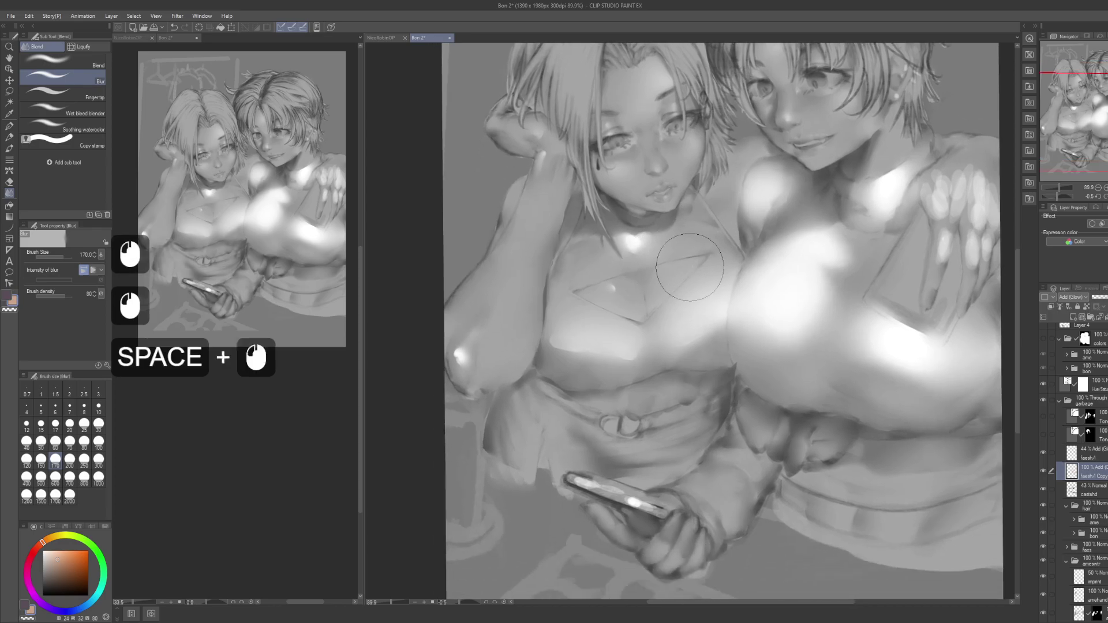
Step: Dab a small round highlight on the lower left of the left character's chest, undoing the trial stroke
key(p)
drag(559, 371, 581, 379)
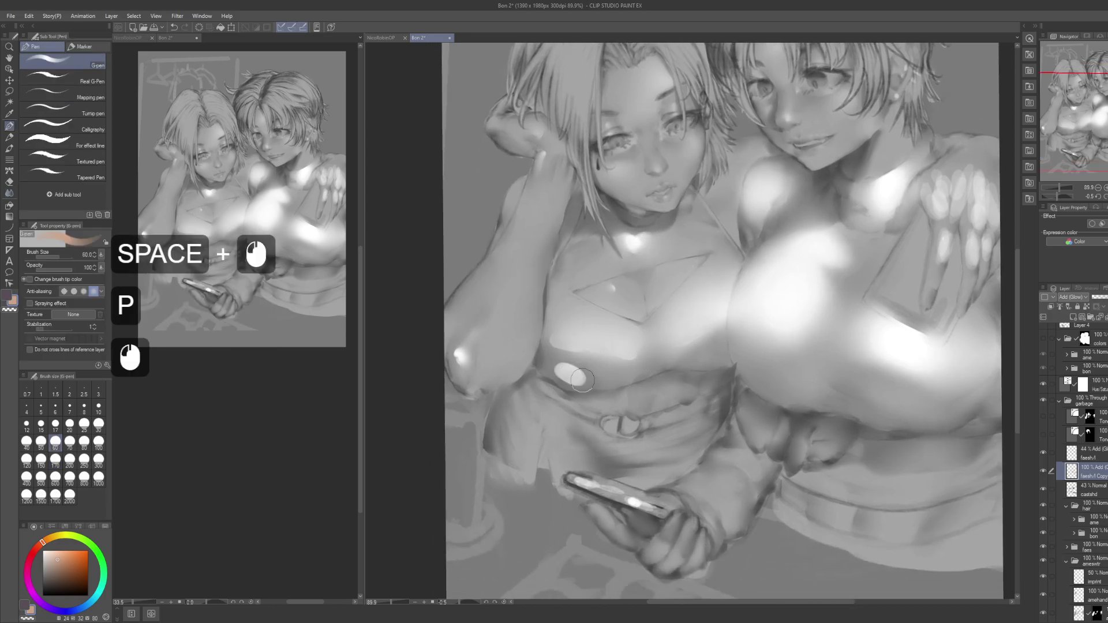
key(ctrl+z)
click(577, 380)
click(577, 379)
click(578, 379)
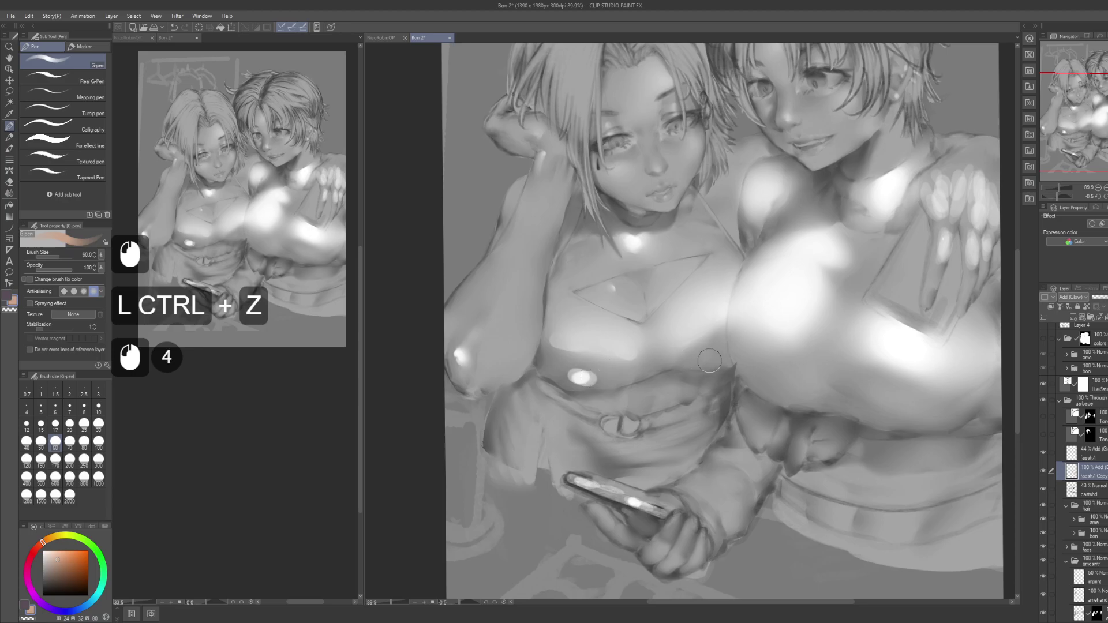
Step: Add round highlights on the other side of the left character's chest and along the right character's lower chest
drag(725, 366, 690, 343)
click(863, 377)
key(ctrl+z)
click(762, 373)
click(882, 398)
click(896, 396)
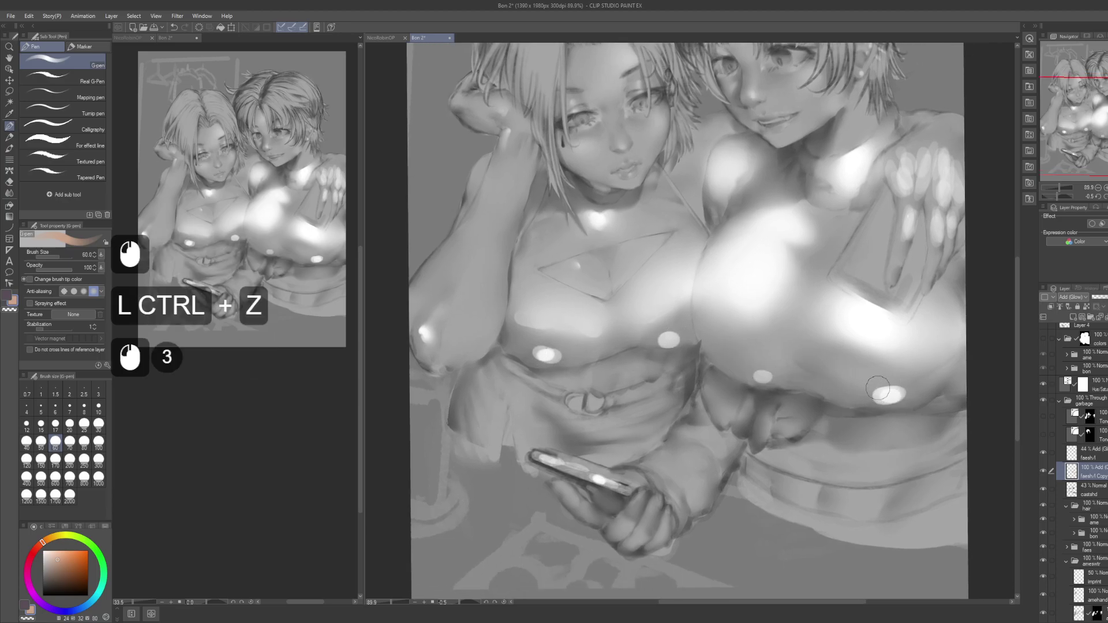
Step: Reduce the Blur brush to size 80 and soften the round highlights on both characters' lower chests
key(j)
key(bracketleft)
key(bracketleft)
key(bracketleft)
key(bracketleft)
click(880, 381)
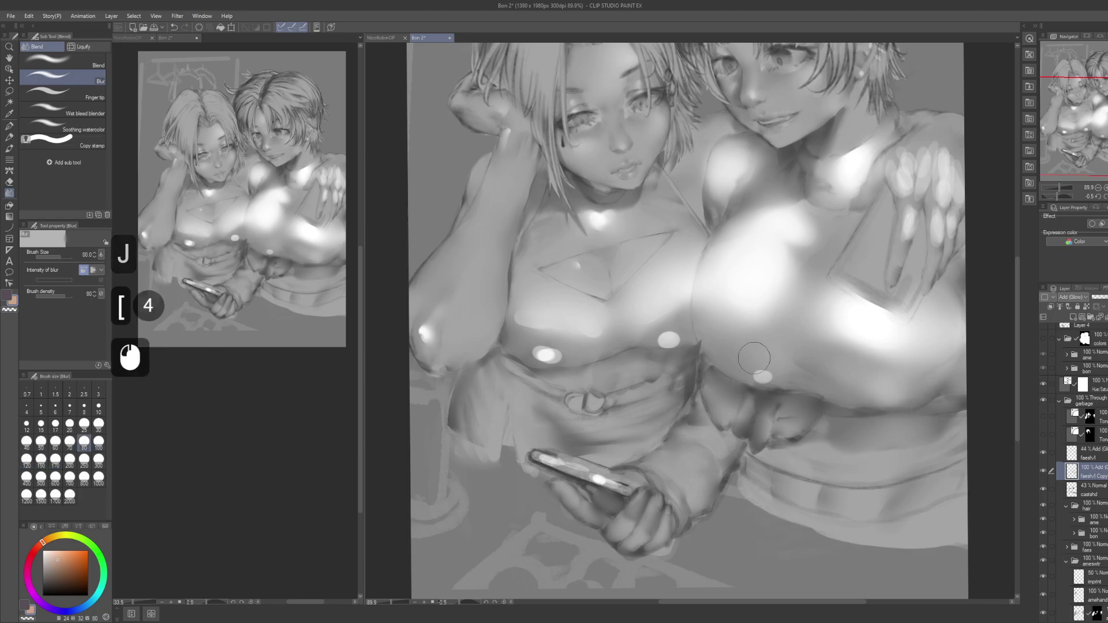
click(755, 359)
key(space)
drag(683, 331, 759, 360)
click(760, 361)
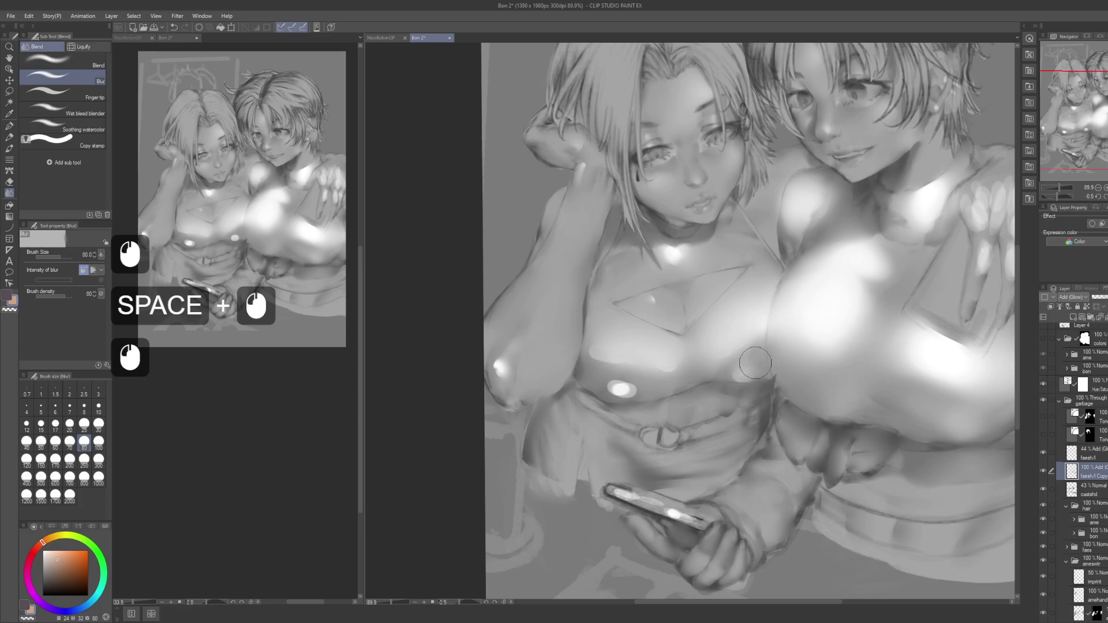
mouse_move(600, 378)
mouse_down()
mouse_move(616, 383)
mouse_move(518, 422)
mouse_up()
key(space)
key(space)
drag(883, 243, 837, 310)
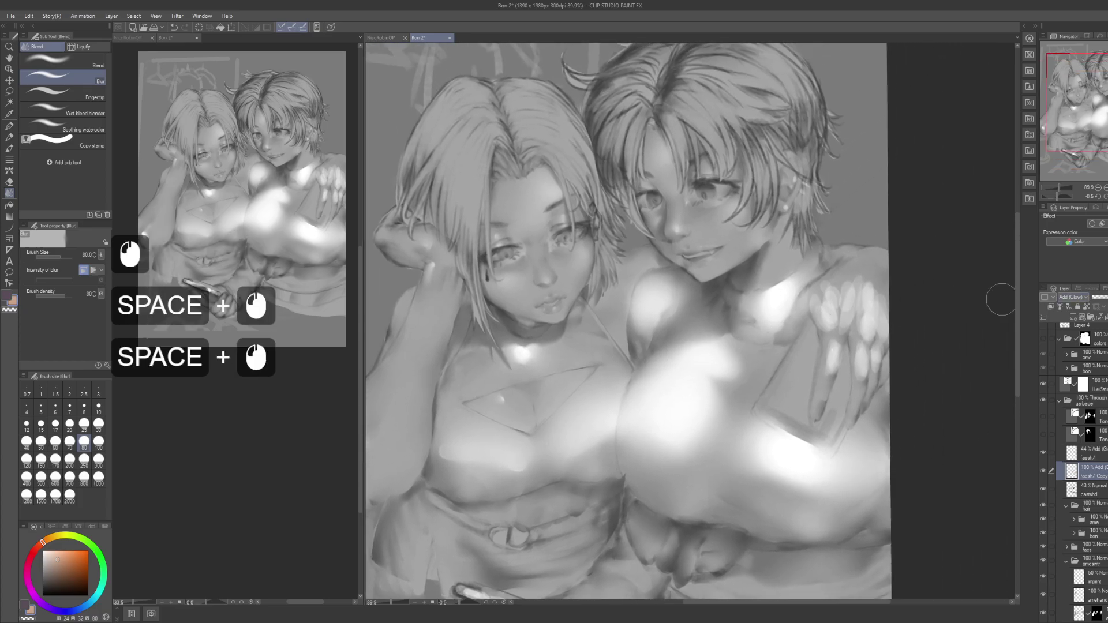
Step: Lasso the glow spilling past the outer edge of the right character's shoulder, delete it and deselect
key(m)
double_click(628, 322)
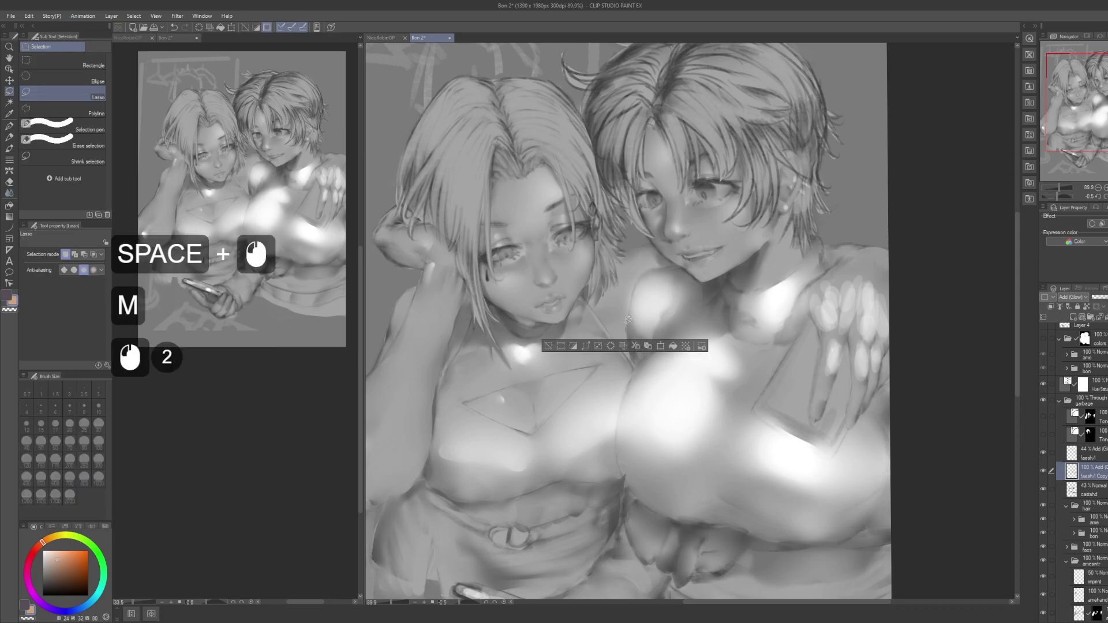
drag(634, 281, 590, 316)
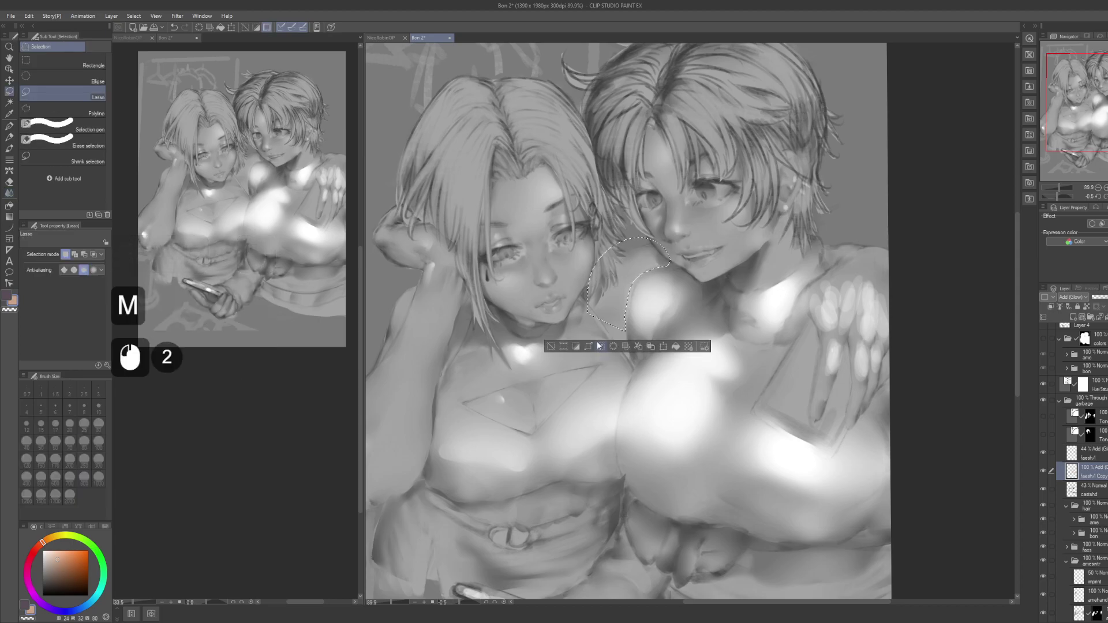
key(Delete)
key(ctrl+d)
drag(898, 308, 884, 284)
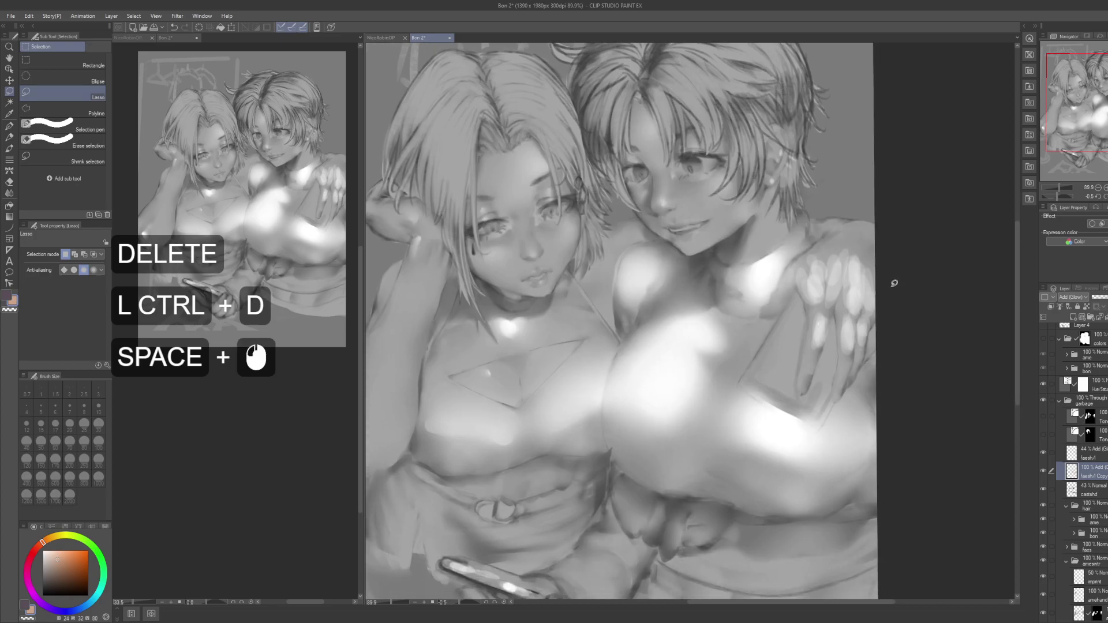
Step: Lasso the hand area on the right character's shoulder, delete the body glow inside it and deselect
click(786, 269)
mouse_move(768, 305)
mouse_down()
mouse_move(818, 248)
mouse_move(890, 314)
mouse_move(893, 290)
mouse_up()
mouse_move(764, 289)
alt+mouse_down()
mouse_move(782, 263)
mouse_move(762, 302)
alt+mouse_up()
drag(804, 227, 808, 241)
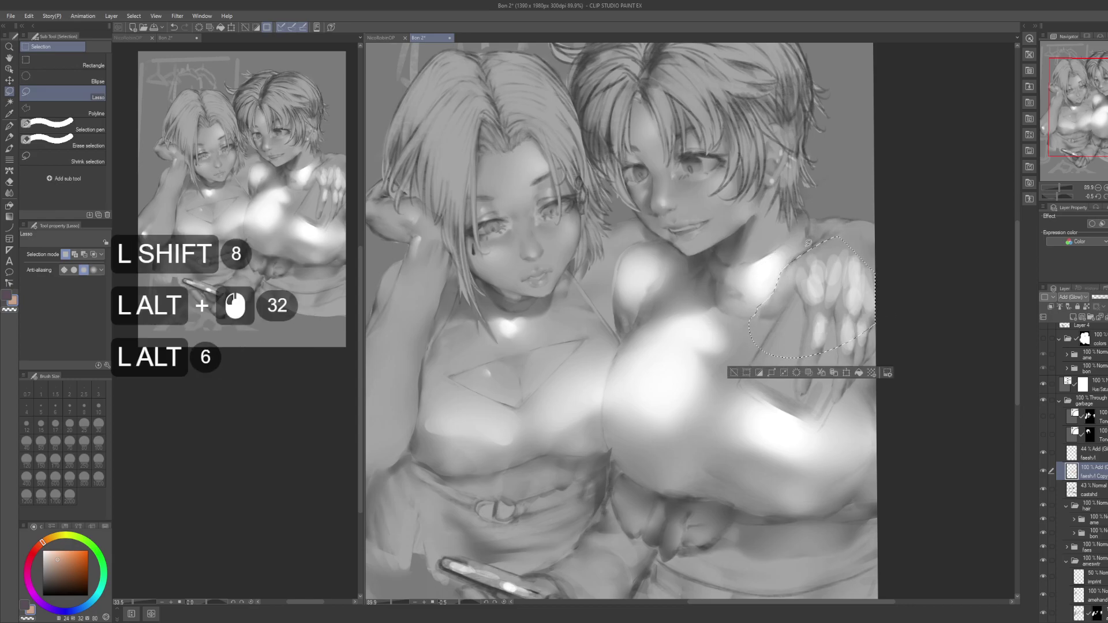
key(Delete)
key(ctrl+d)
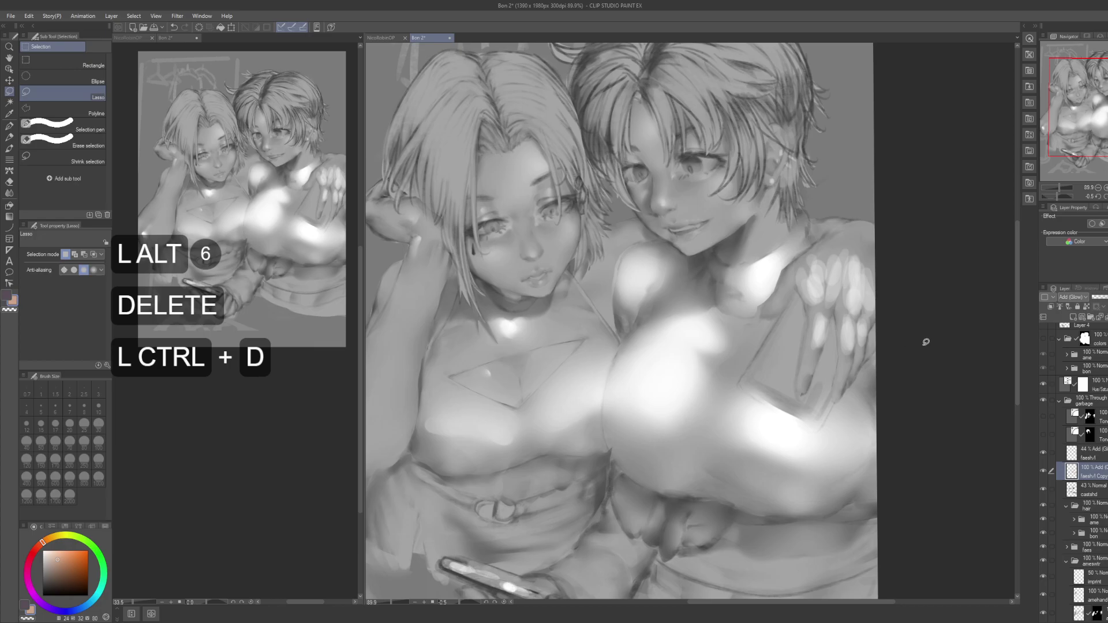
Step: Try opacities of 43%, 61%, 47% and 57% on the body highlight layer before returning it to 100%
click(1103, 298)
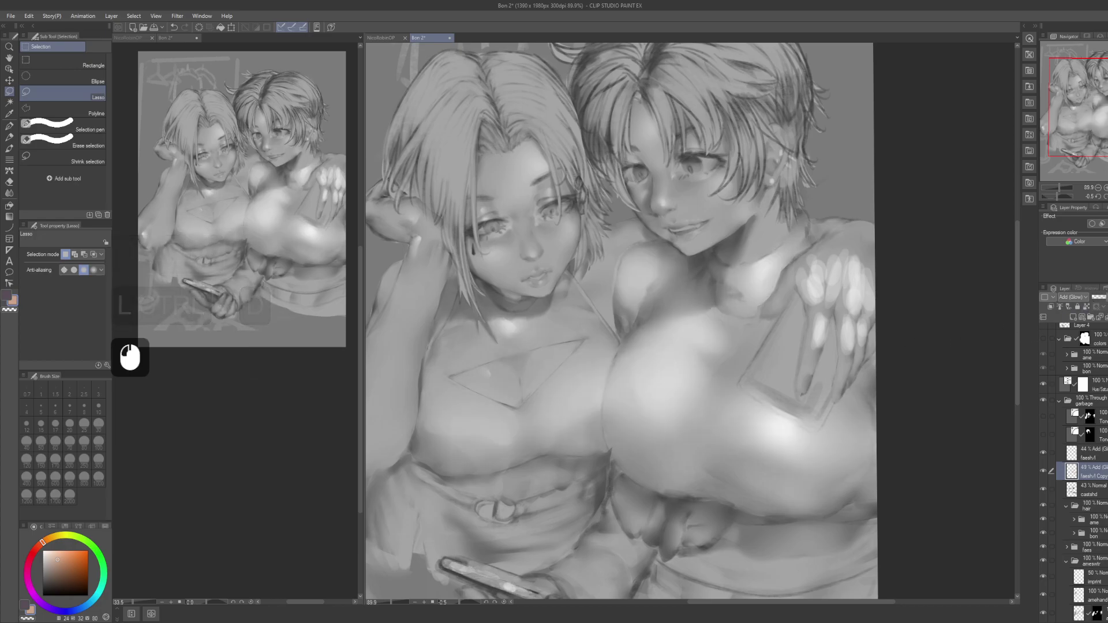
click(1107, 298)
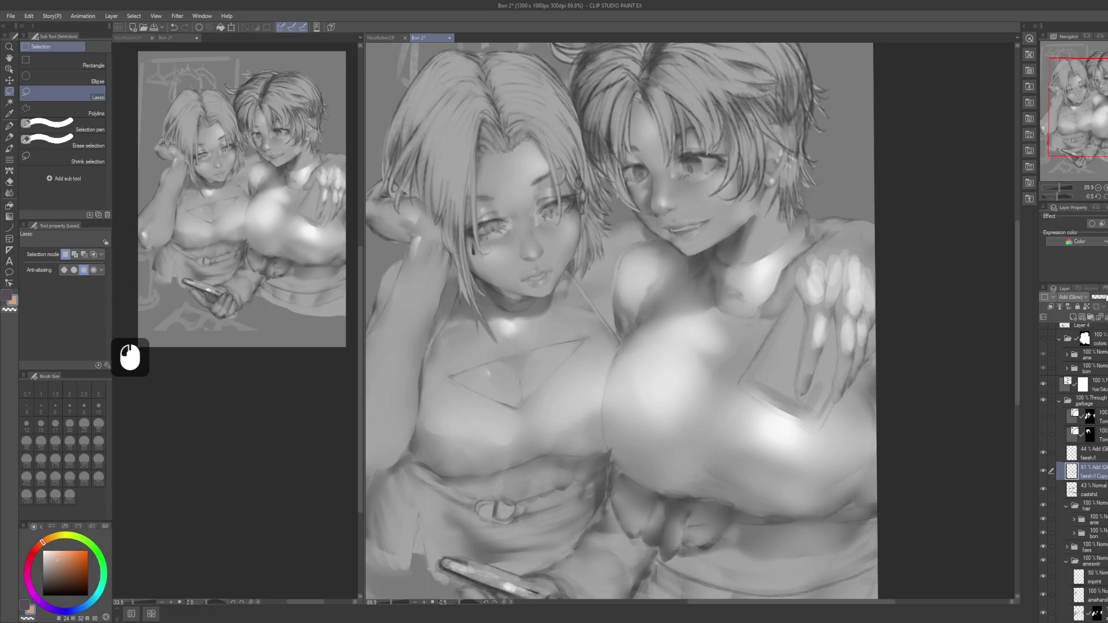
click(1099, 300)
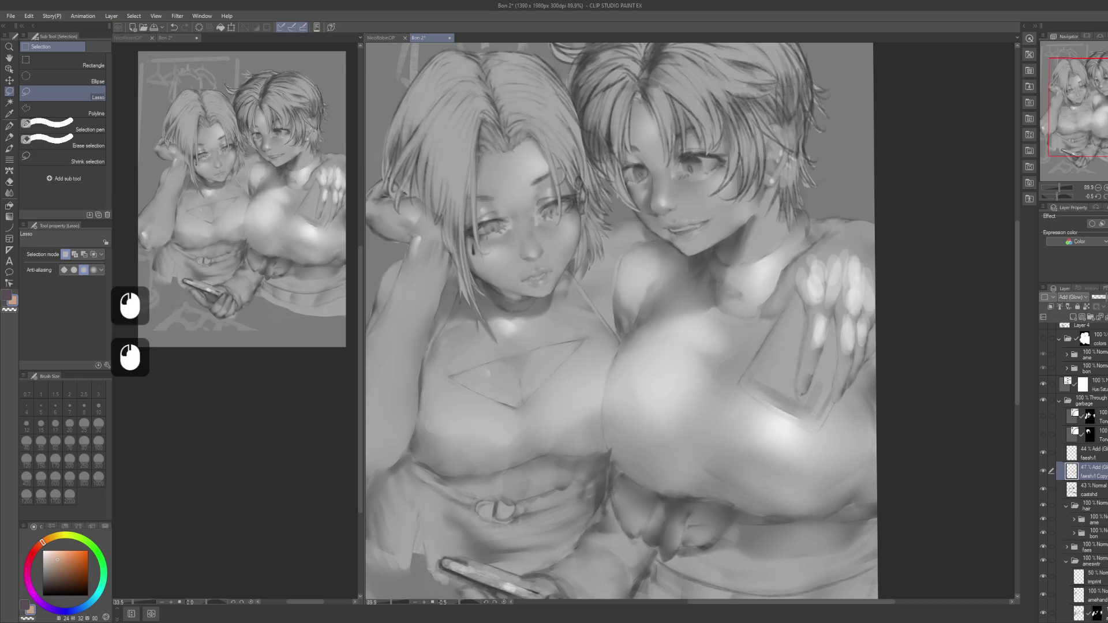
click(1104, 297)
drag(768, 473, 764, 381)
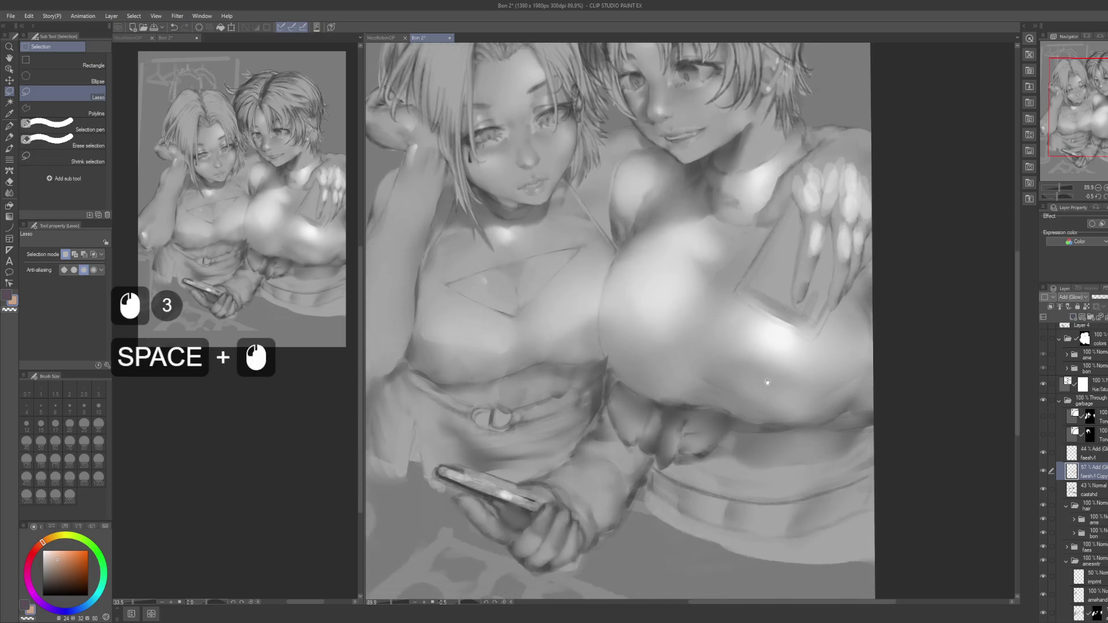
click(1106, 298)
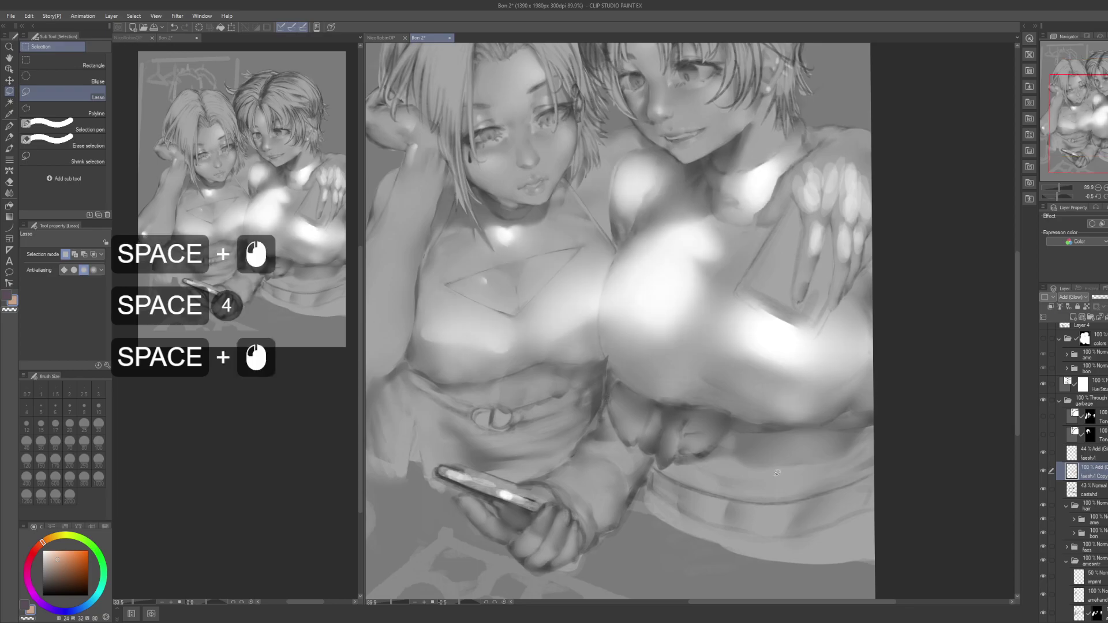
Step: Paint a large solid highlight on the right character's waist below the chest with the G-pen
key(p)
mouse_move(785, 474)
mouse_down()
mouse_move(788, 452)
mouse_move(803, 465)
mouse_up()
mouse_move(801, 464)
mouse_down()
mouse_move(785, 457)
mouse_move(799, 444)
mouse_up()
drag(793, 447, 820, 415)
mouse_move(822, 412)
mouse_down()
mouse_move(816, 461)
mouse_move(831, 467)
mouse_up()
drag(840, 415, 836, 461)
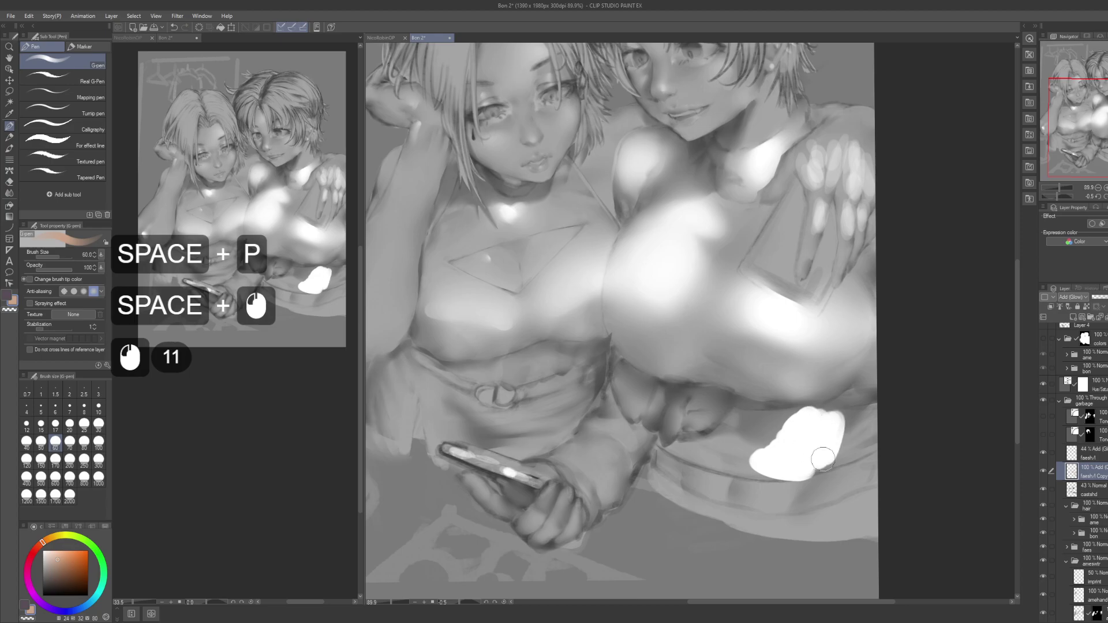
Step: Enlarge the Blur brush to size 150 and blend the waist highlight into a soft glow
key(j)
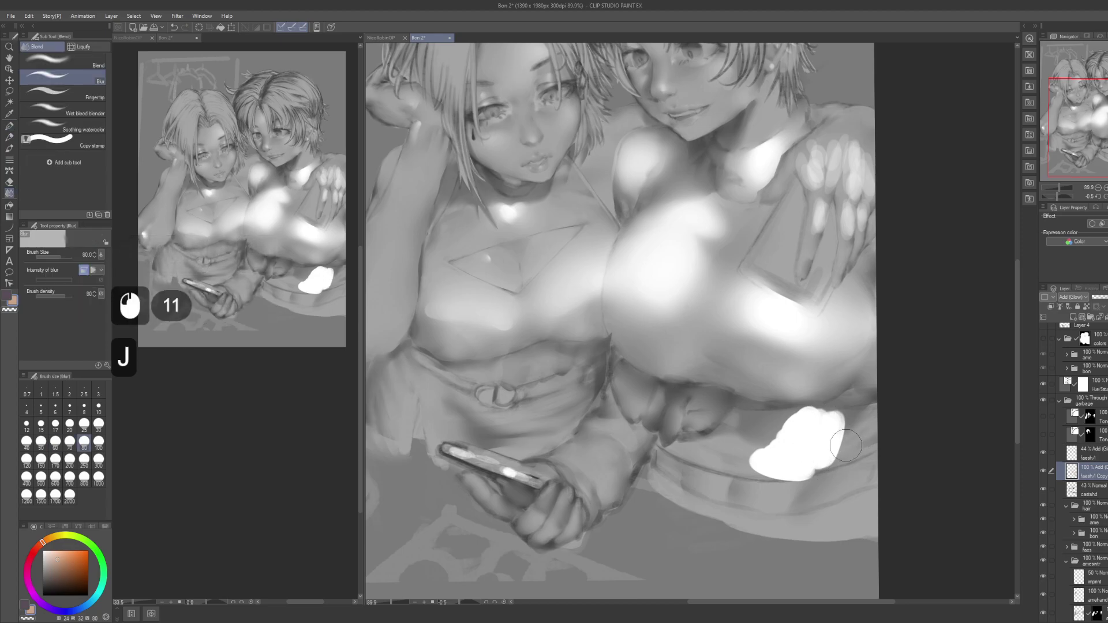
key(bracketright)
key(bracketright)
key(bracketright)
mouse_move(854, 439)
mouse_down()
mouse_move(830, 452)
mouse_move(855, 423)
mouse_move(760, 450)
mouse_move(777, 422)
mouse_move(753, 418)
mouse_move(742, 440)
mouse_move(757, 474)
mouse_move(785, 469)
mouse_move(800, 432)
mouse_move(793, 420)
mouse_move(804, 445)
mouse_up()
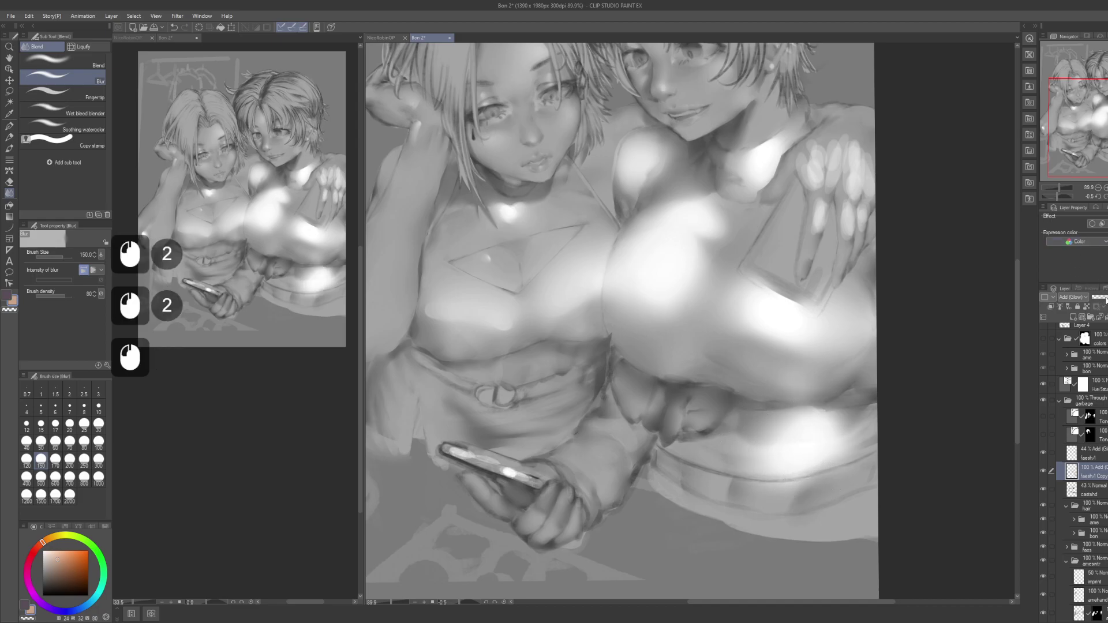
Step: Set the body highlight layer's opacity to 57%
drag(1106, 300, 1097, 298)
click(1102, 297)
key(space)
drag(845, 361, 903, 422)
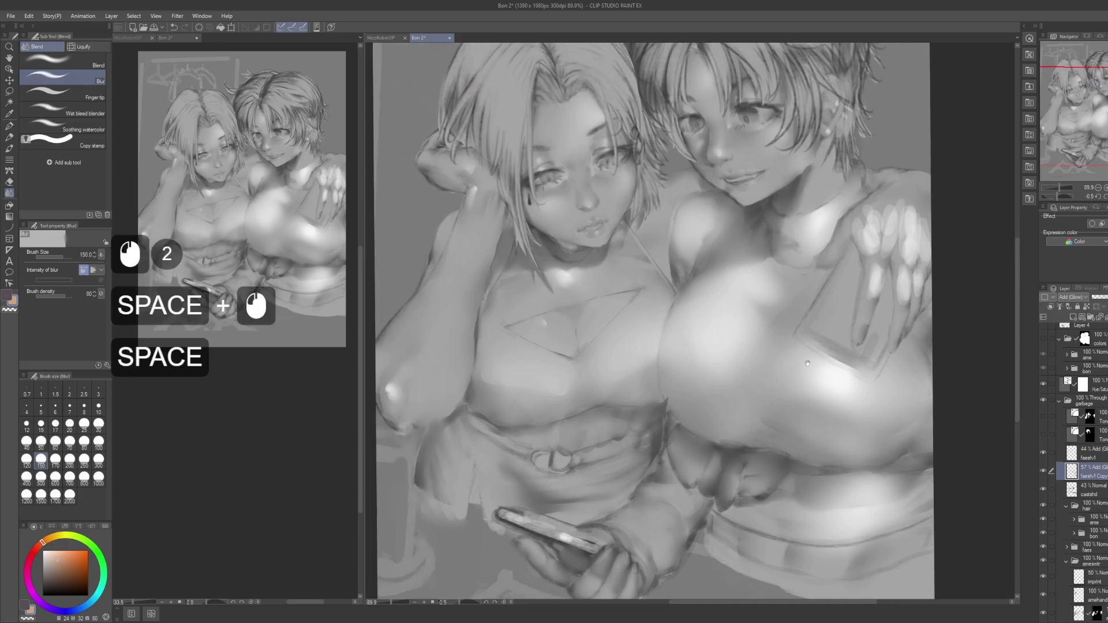
Step: On the 44% highlight layer, blur the finger and knuckle highlights of the hand on the shoulder at brush size 60
drag(845, 322, 894, 337)
click(1084, 448)
mouse_move(854, 375)
mouse_down()
mouse_move(794, 435)
mouse_move(857, 367)
mouse_move(872, 325)
mouse_up()
key(bracketleft)
key(bracketleft)
key(bracketleft)
key(bracketleft)
key(bracketleft)
mouse_move(862, 370)
mouse_down()
mouse_move(904, 358)
mouse_move(907, 328)
mouse_move(925, 351)
mouse_up()
mouse_move(926, 260)
mouse_down()
mouse_move(917, 296)
mouse_move(902, 243)
mouse_move(870, 250)
mouse_move(879, 242)
mouse_move(848, 284)
mouse_move(878, 284)
mouse_up()
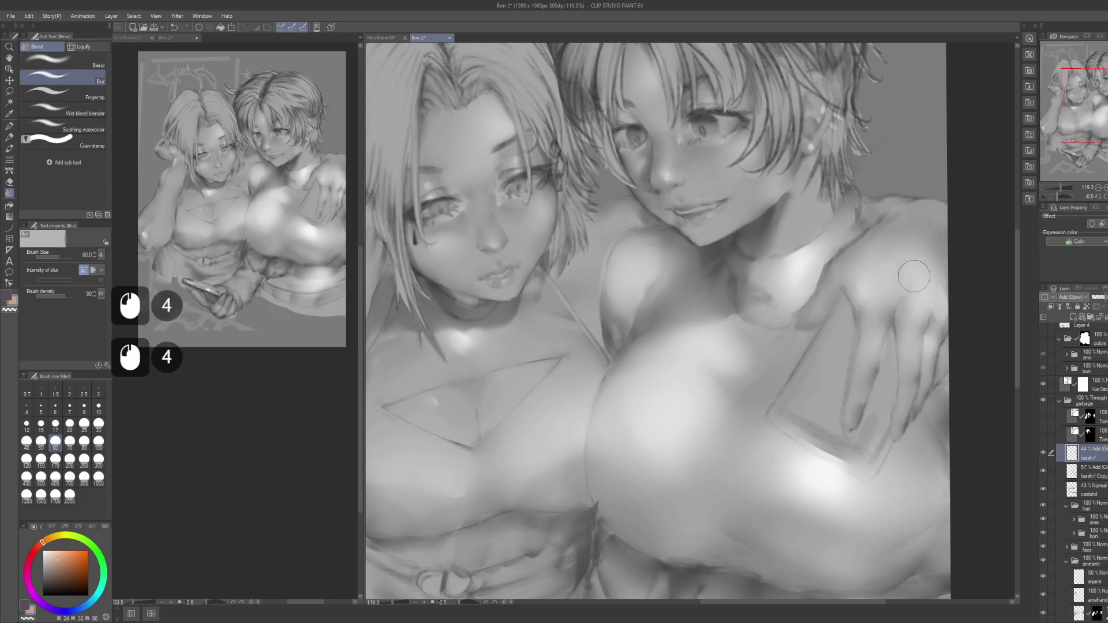
Step: Blur the highlights on the left character's raised wrist and forearm
drag(808, 320, 933, 334)
drag(698, 364, 778, 409)
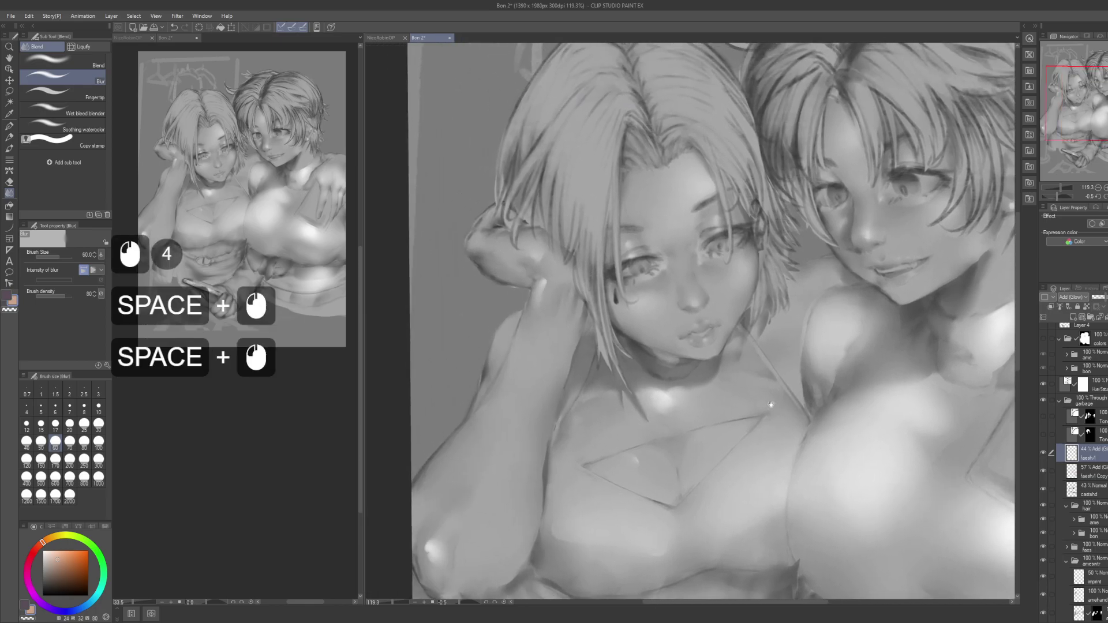
drag(544, 285, 527, 366)
drag(476, 465, 579, 294)
drag(544, 368, 567, 337)
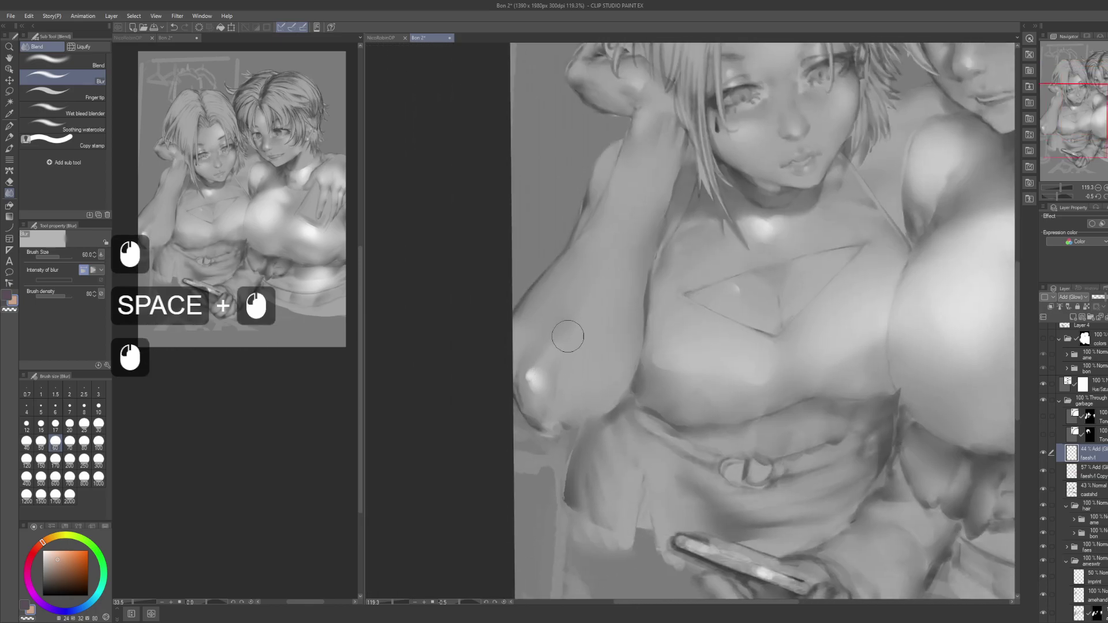
Step: Try painting a highlight on the left character's arm beside the elbow, undoing the strokes
key(p)
click(584, 371)
key(ctrl+z)
mouse_move(588, 370)
mouse_down()
mouse_move(577, 397)
mouse_move(589, 382)
mouse_up()
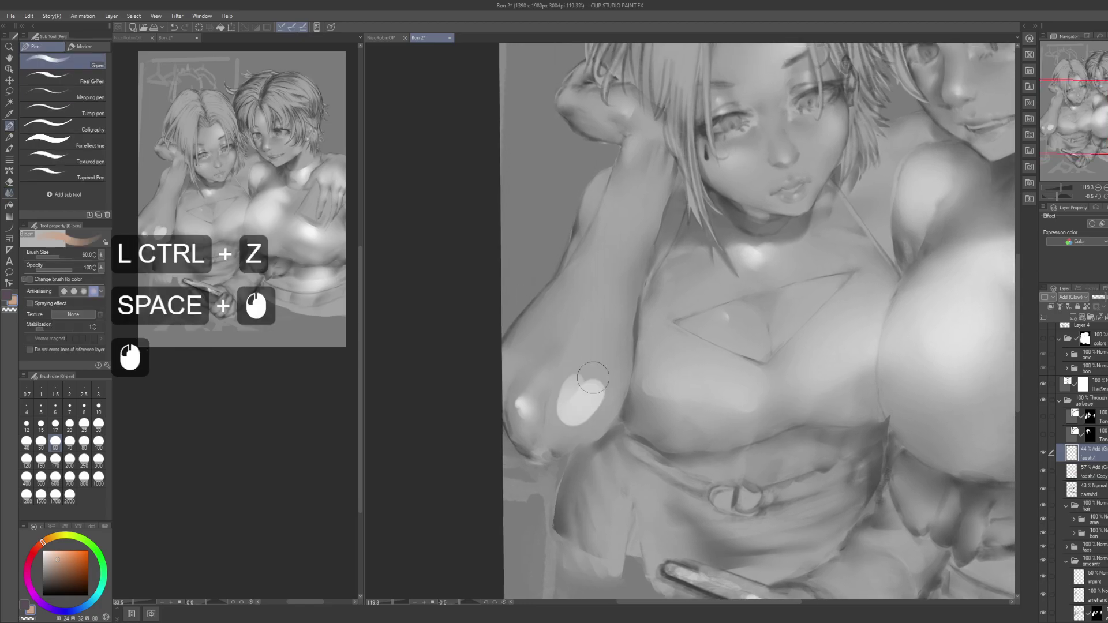
key(ctrl+z)
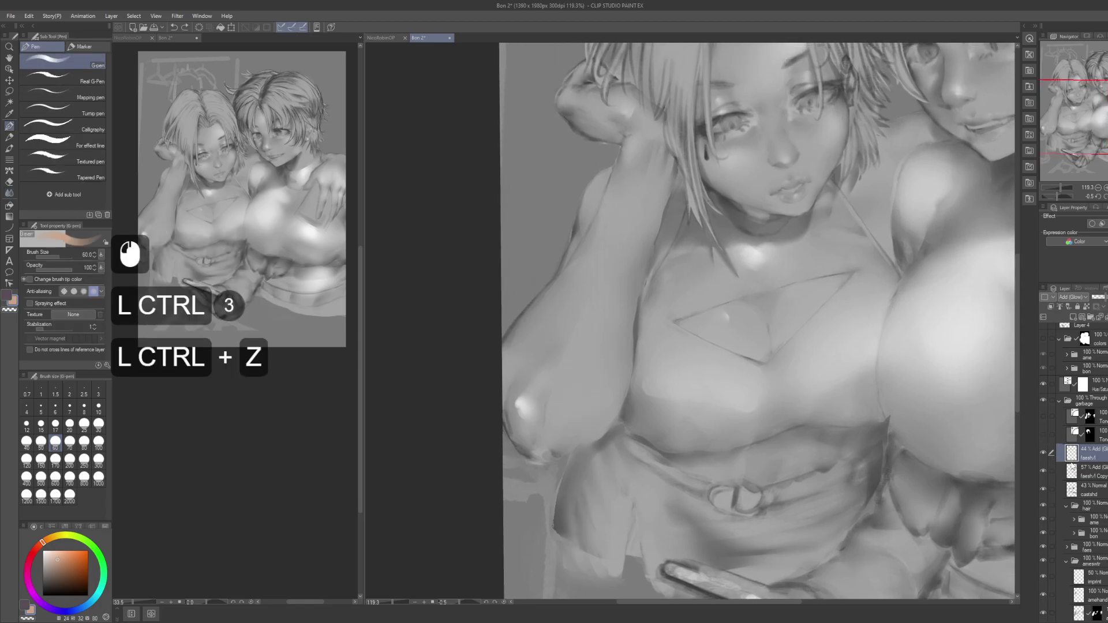
Step: Rename the body highlight layer as h/l
click(1069, 466)
shift+click(1102, 471)
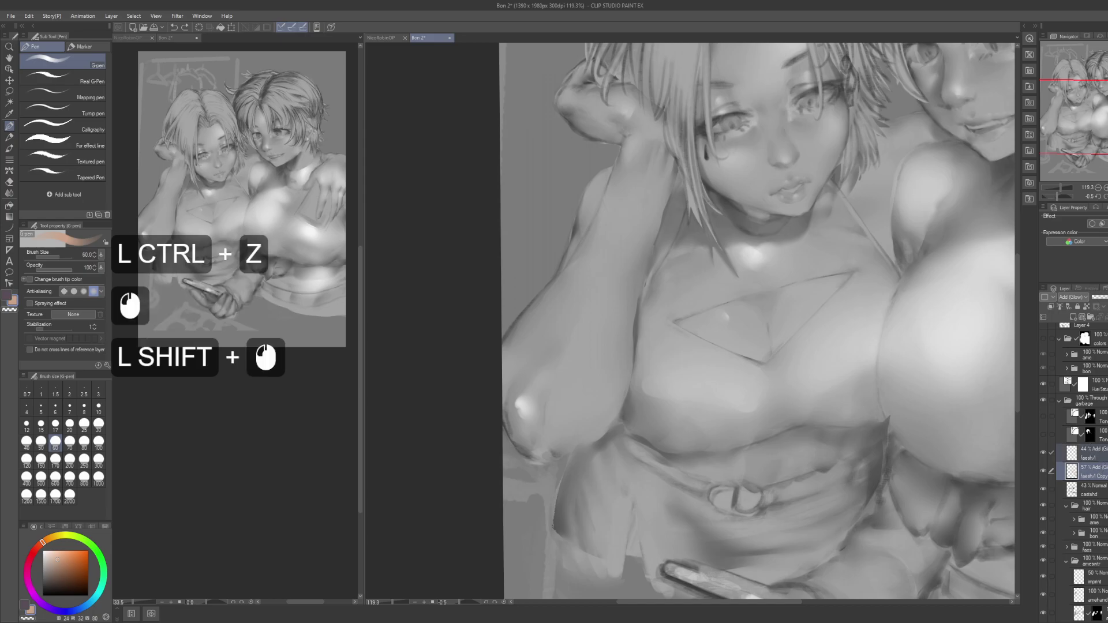
click(1095, 457)
click(1097, 468)
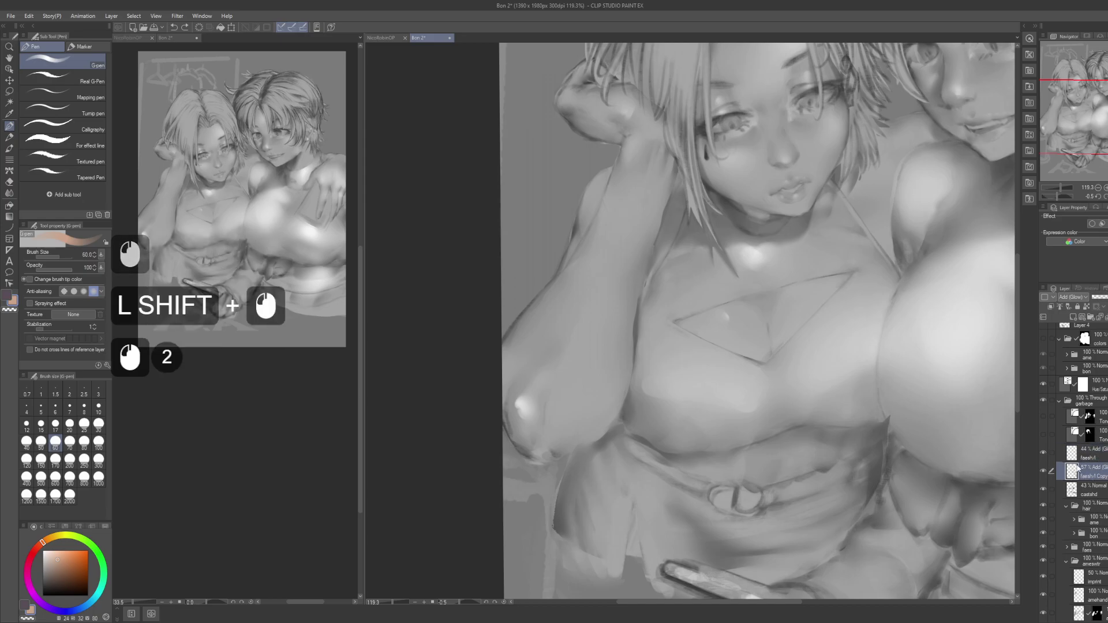
key(F2)
text(h/l)
key(Return)
Step: On the 44% highlight layer, paint thin vertical highlights on both sides of the chest cutout, redoing one stroke
click(1103, 455)
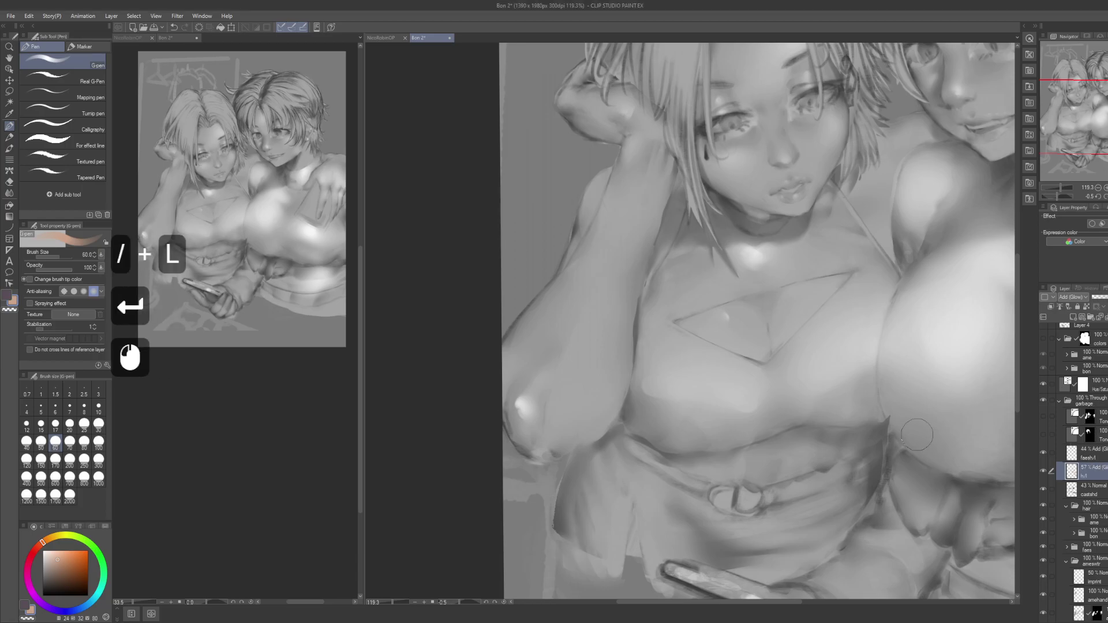
click(1090, 454)
drag(651, 368, 647, 391)
drag(721, 337, 723, 349)
drag(721, 338, 723, 349)
drag(722, 339, 724, 352)
drag(810, 310, 813, 317)
mouse_move(811, 311)
mouse_down()
mouse_move(795, 389)
mouse_move(813, 317)
mouse_up()
key(ctrl+z)
drag(811, 310, 814, 323)
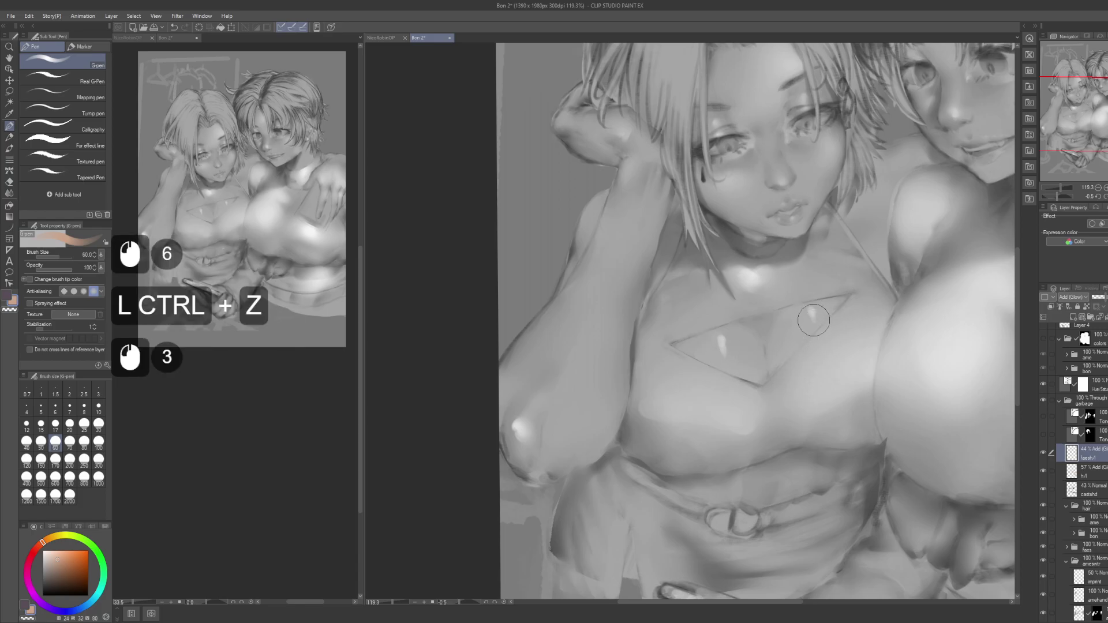
drag(727, 366, 729, 372)
drag(728, 367, 722, 435)
Step: Paint a broad highlight on the left character's forearm near the elbow and soften it with Blur at size 100
drag(602, 434, 634, 419)
mouse_move(590, 481)
mouse_down()
mouse_move(607, 444)
mouse_move(641, 457)
mouse_up()
drag(634, 401, 623, 465)
drag(630, 401, 627, 462)
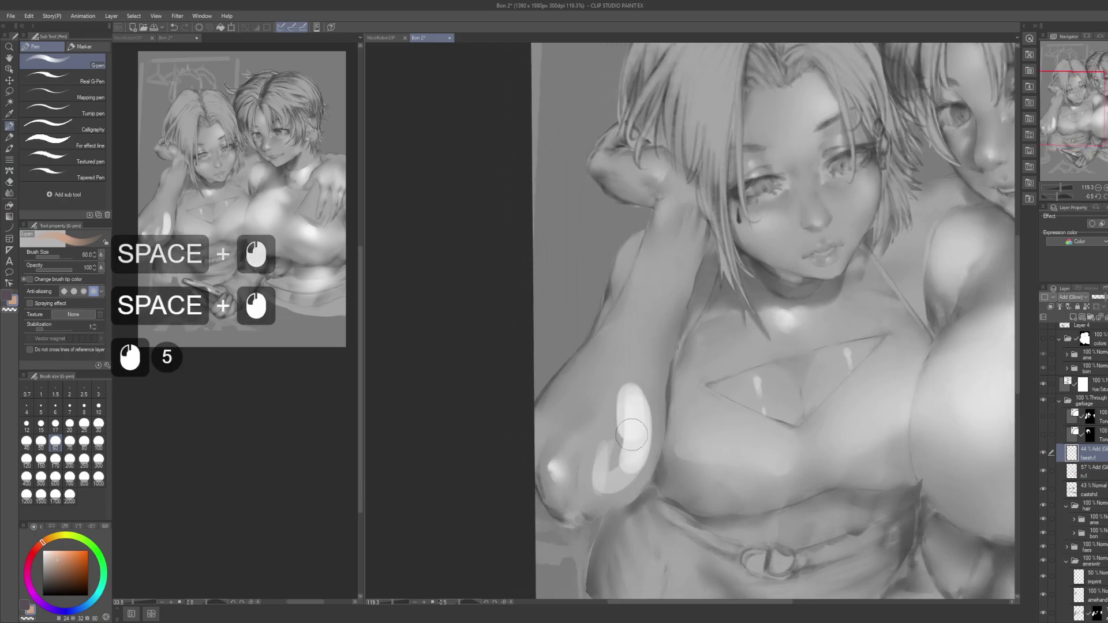
key(j)
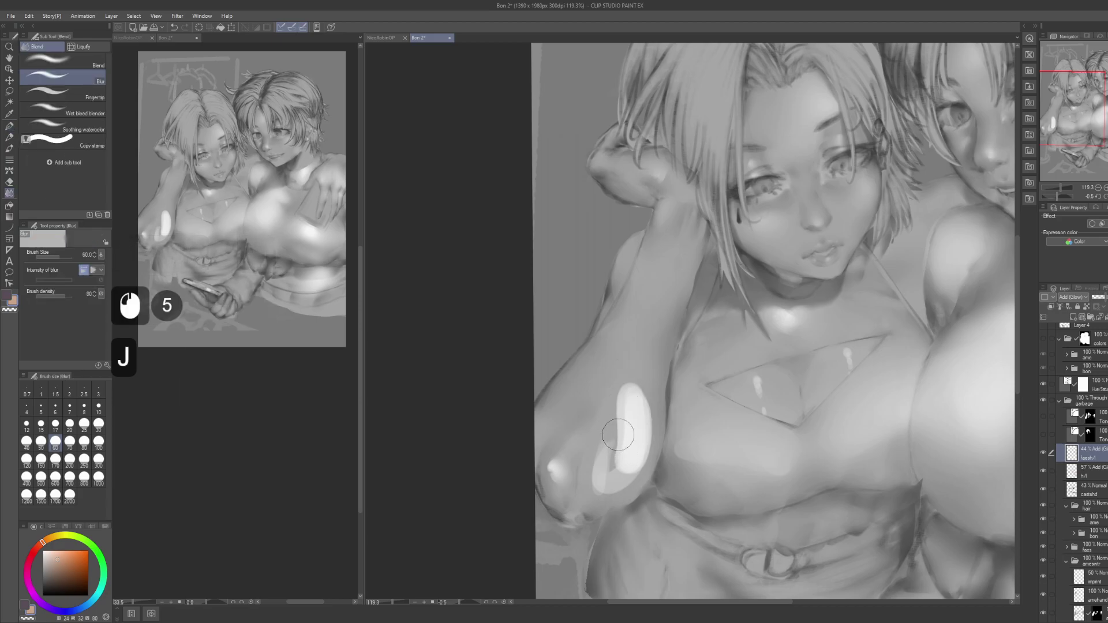
key(bracketright)
key(bracketright)
key(bracketright)
mouse_move(624, 439)
mouse_down()
mouse_move(613, 465)
mouse_move(628, 404)
mouse_move(626, 453)
mouse_up()
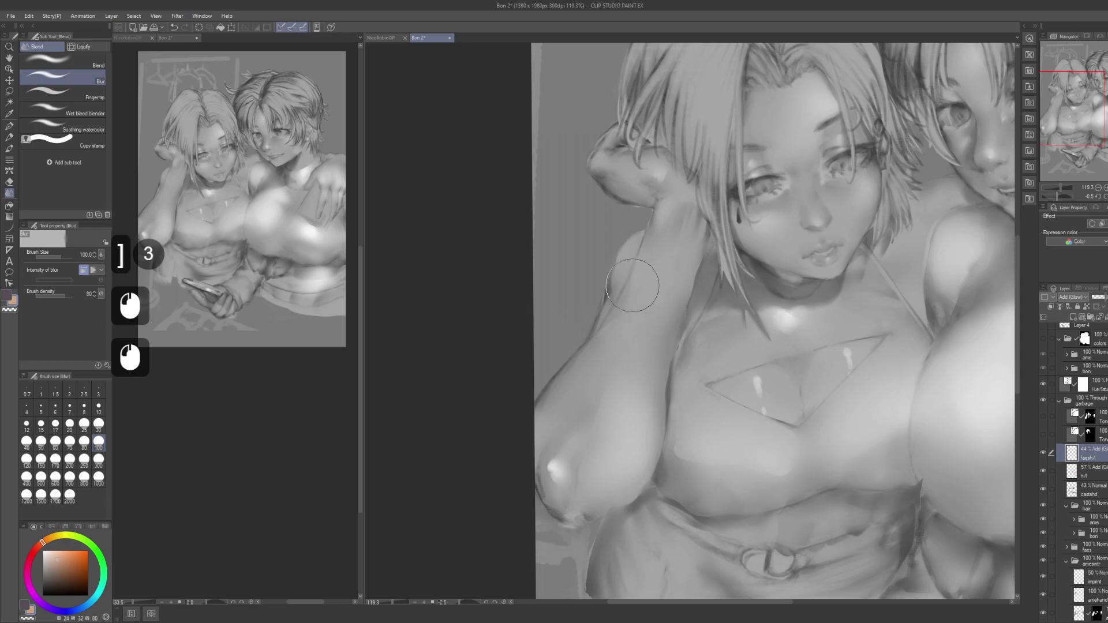
Step: Paint a highlight along the left character's upper forearm below the wrist and blur it into the skin
key(p)
drag(682, 259, 671, 291)
mouse_move(692, 241)
mouse_down()
mouse_move(683, 296)
mouse_move(669, 303)
mouse_up()
mouse_move(681, 251)
mouse_down()
mouse_move(664, 308)
mouse_move(679, 234)
mouse_move(667, 271)
mouse_up()
mouse_move(670, 270)
mouse_down()
mouse_move(665, 306)
mouse_move(680, 234)
mouse_move(675, 271)
mouse_move(650, 311)
mouse_move(548, 345)
mouse_up()
key(j)
drag(784, 211, 703, 284)
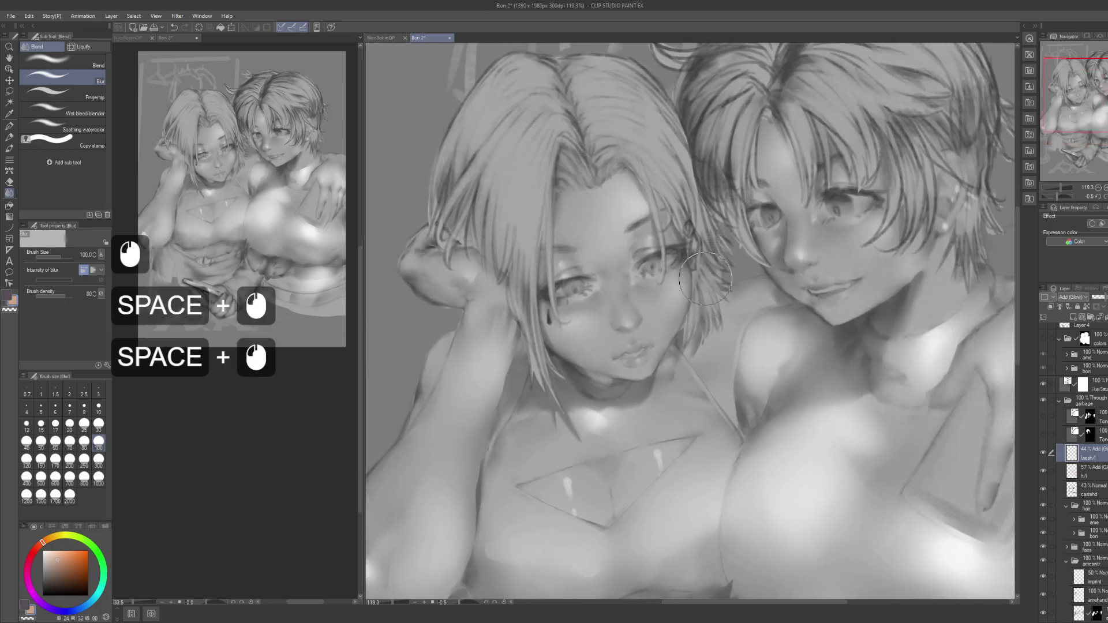
Step: With the G-pen at size 60, dab highlights on the bare shoulder between the two characters, beside the left character's hair
key(p)
click(750, 293)
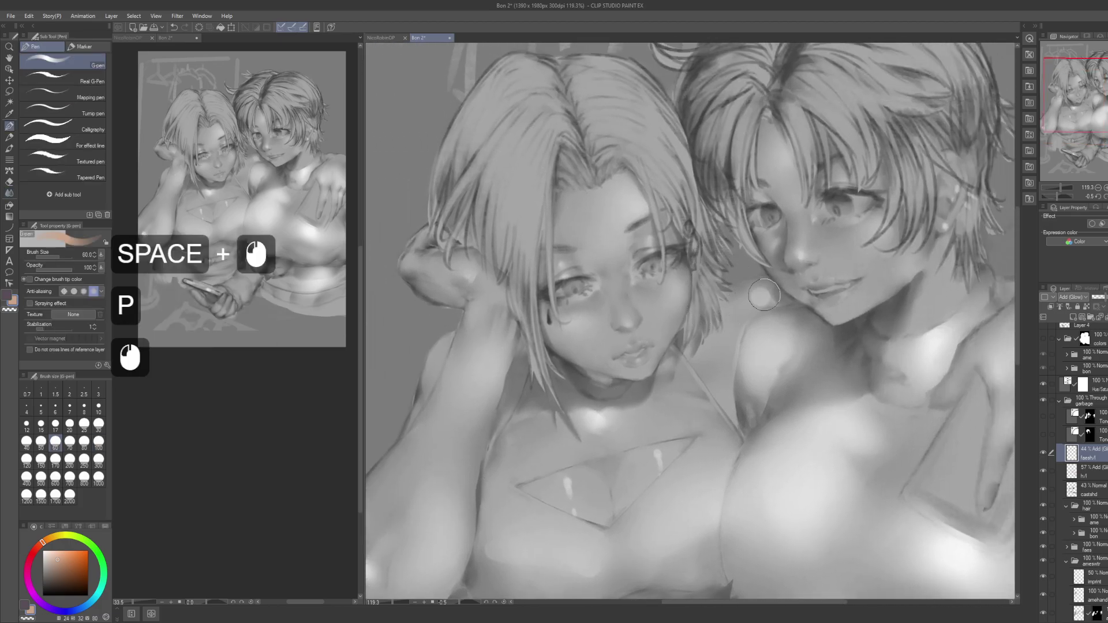
click(753, 294)
click(753, 294)
click(756, 295)
click(756, 295)
click(759, 295)
click(761, 295)
click(761, 295)
click(707, 342)
click(713, 337)
click(718, 335)
click(711, 340)
click(703, 345)
click(696, 350)
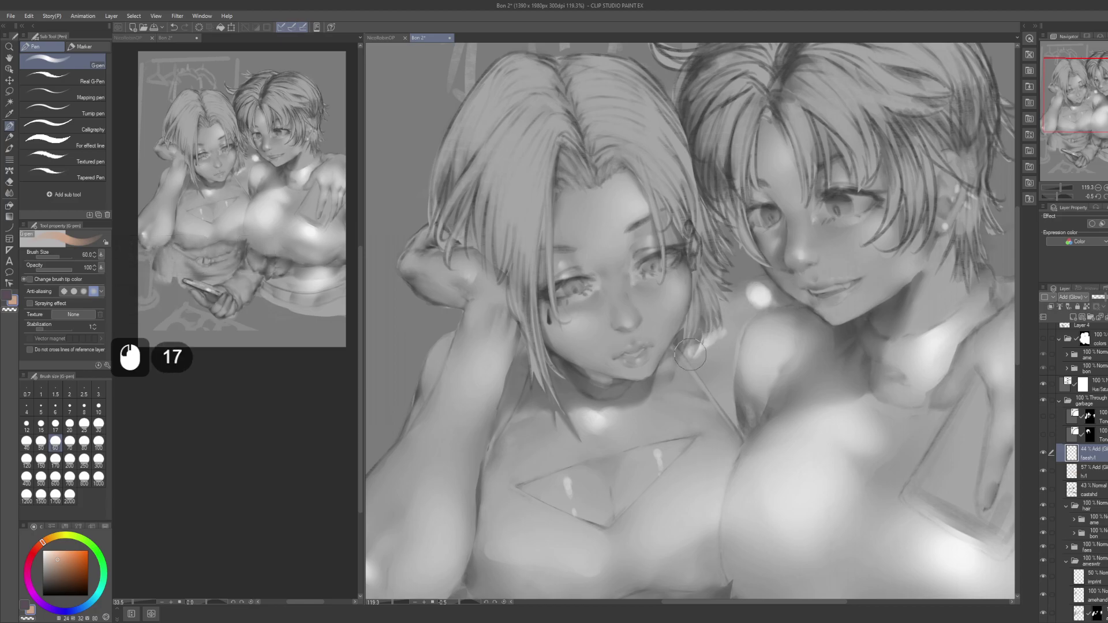
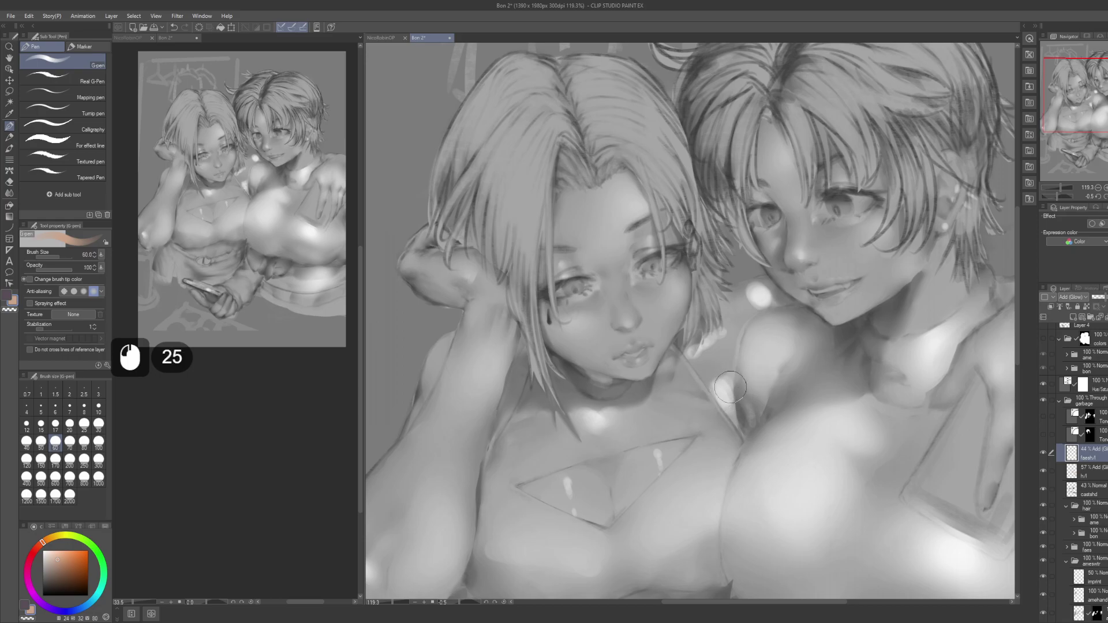
Step: Soften the new highlights on the shoulder between the characters with Blur at size 100
key(j)
click(729, 396)
click(724, 364)
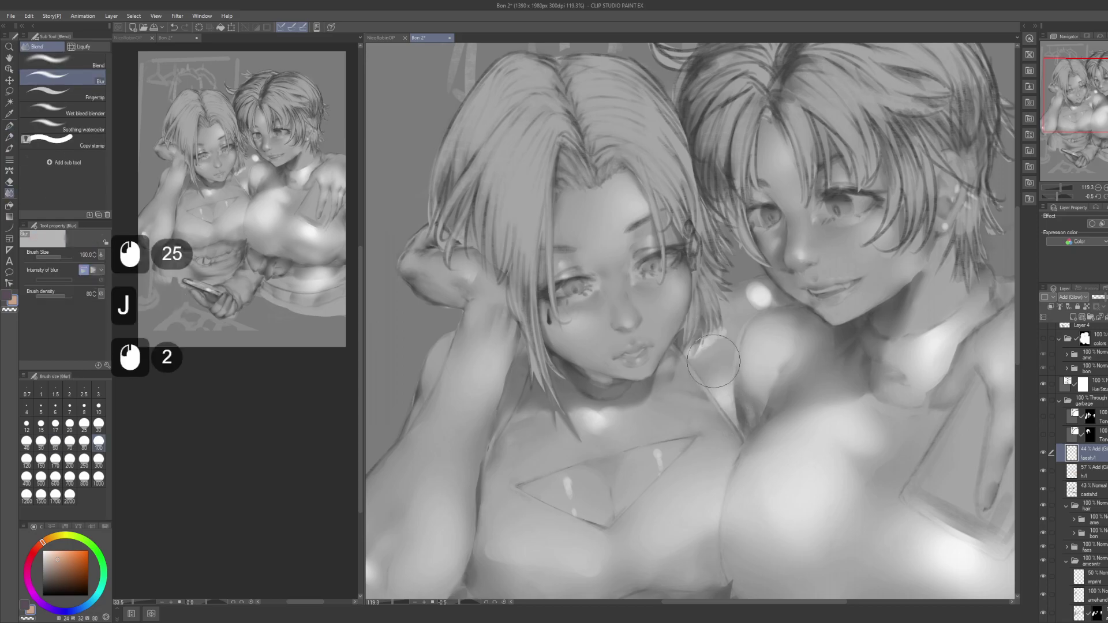
click(776, 292)
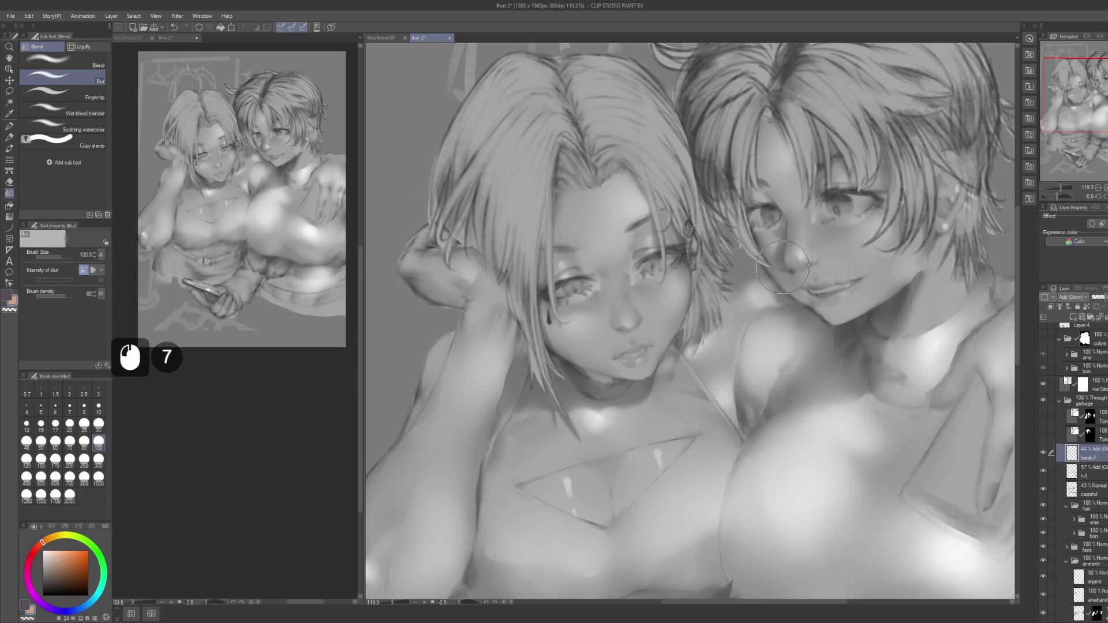
Step: Paint a small highlight on the outer edge of the left character's raised arm and blur it into the skin
drag(719, 369, 797, 332)
mouse_move(636, 339)
mouse_down()
mouse_move(660, 343)
mouse_move(648, 359)
mouse_up()
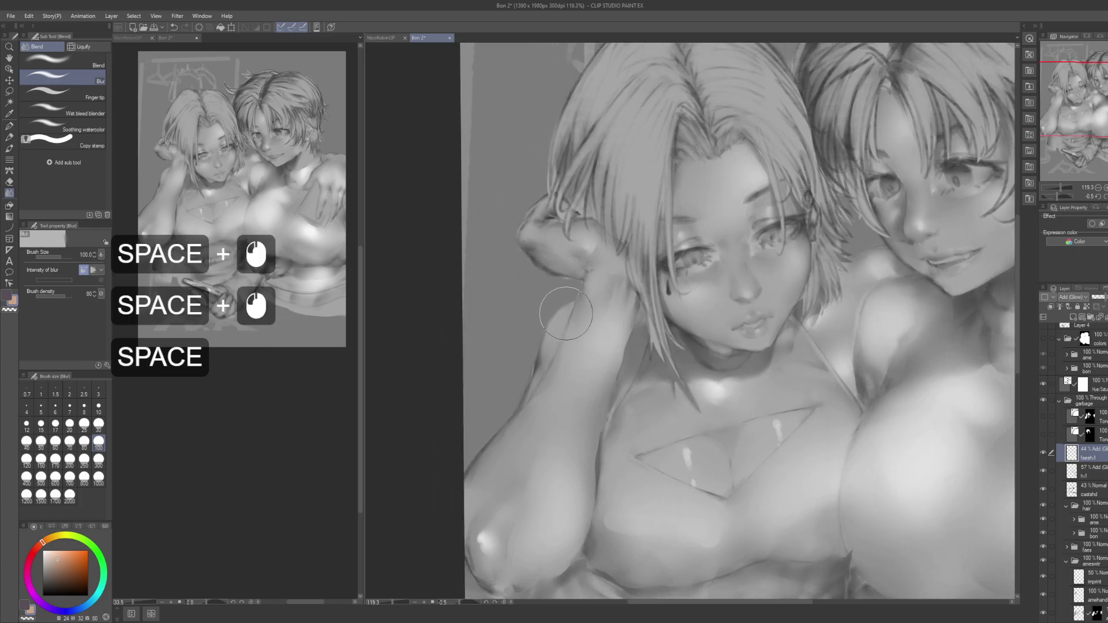
key(p)
click(554, 329)
drag(556, 329, 551, 339)
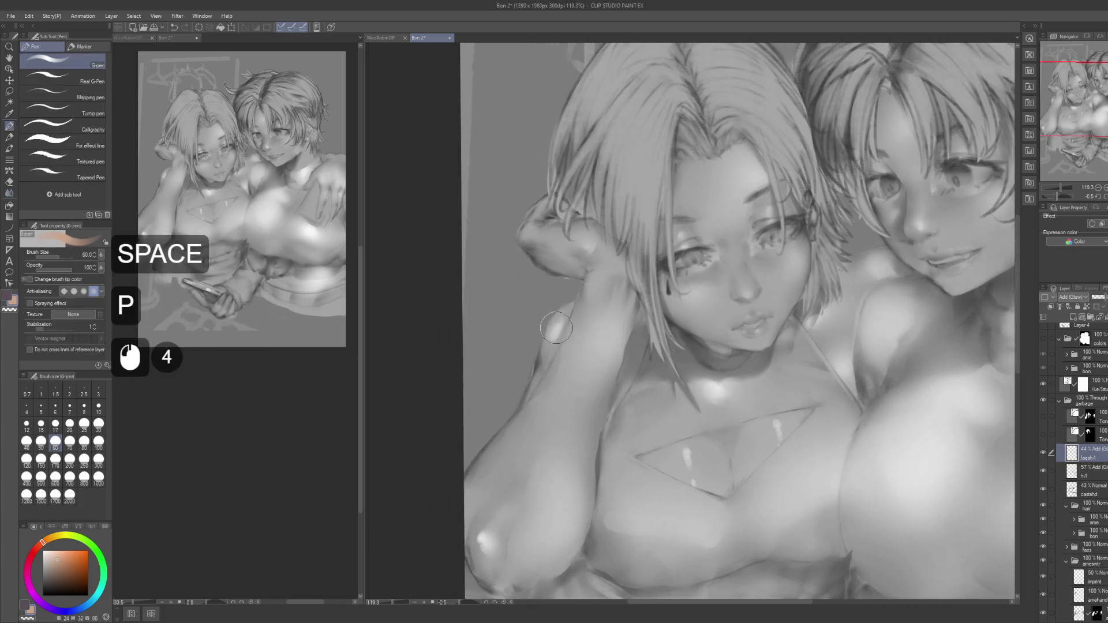
key(j)
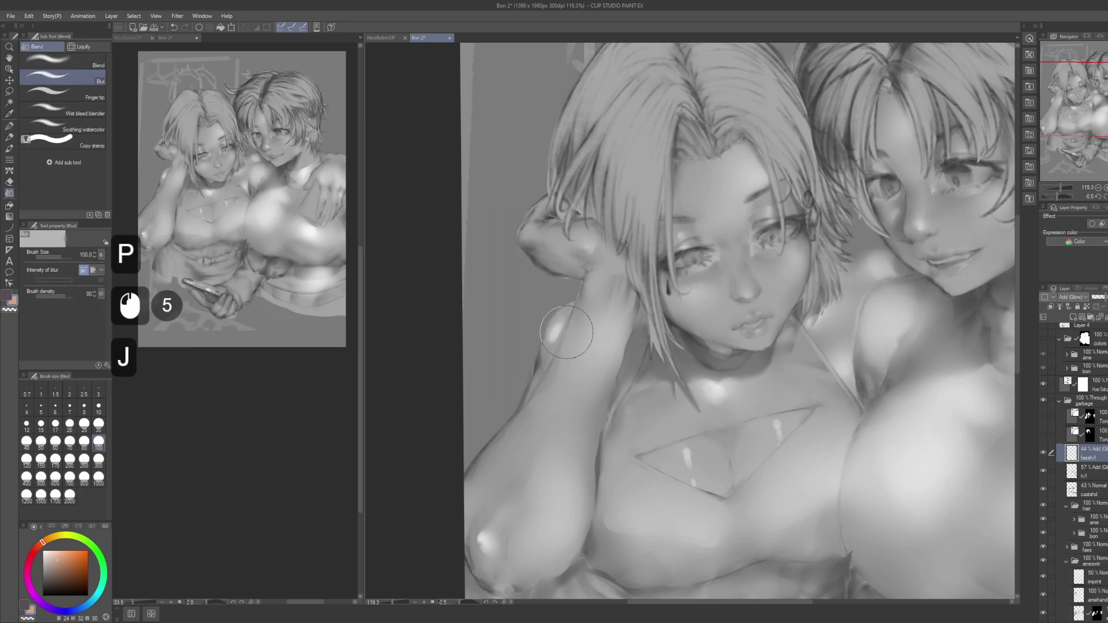
click(556, 342)
Step: Undo the blur stroke on the chest, and paint broad slanted highlights along both lower edges of the left character's chest cutout
drag(815, 300, 704, 293)
drag(750, 385, 650, 337)
drag(646, 413, 716, 296)
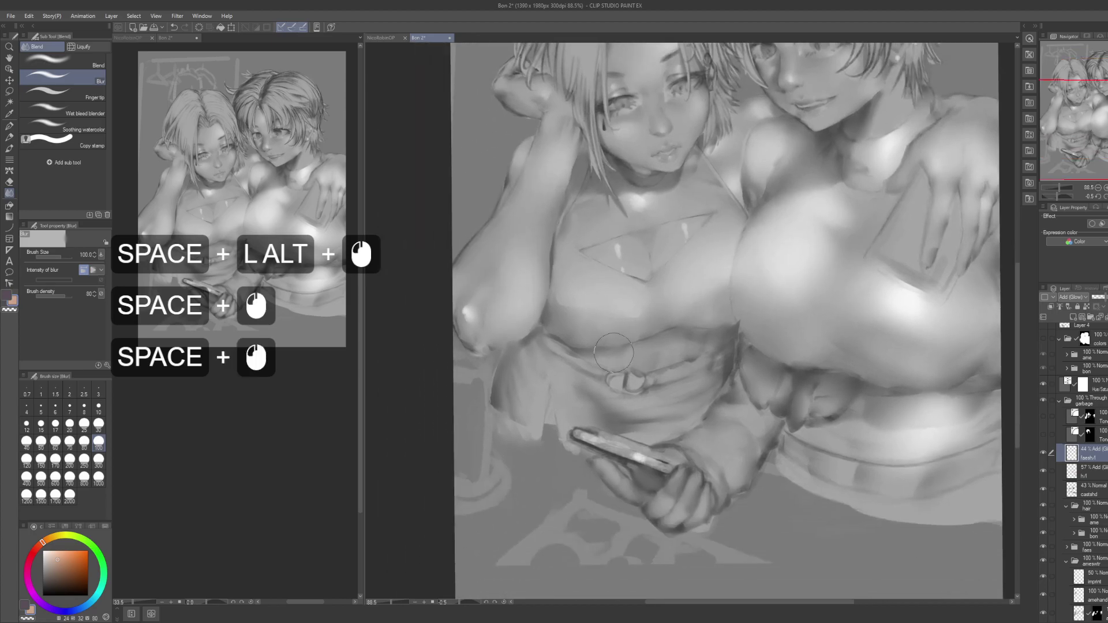
drag(623, 380, 620, 435)
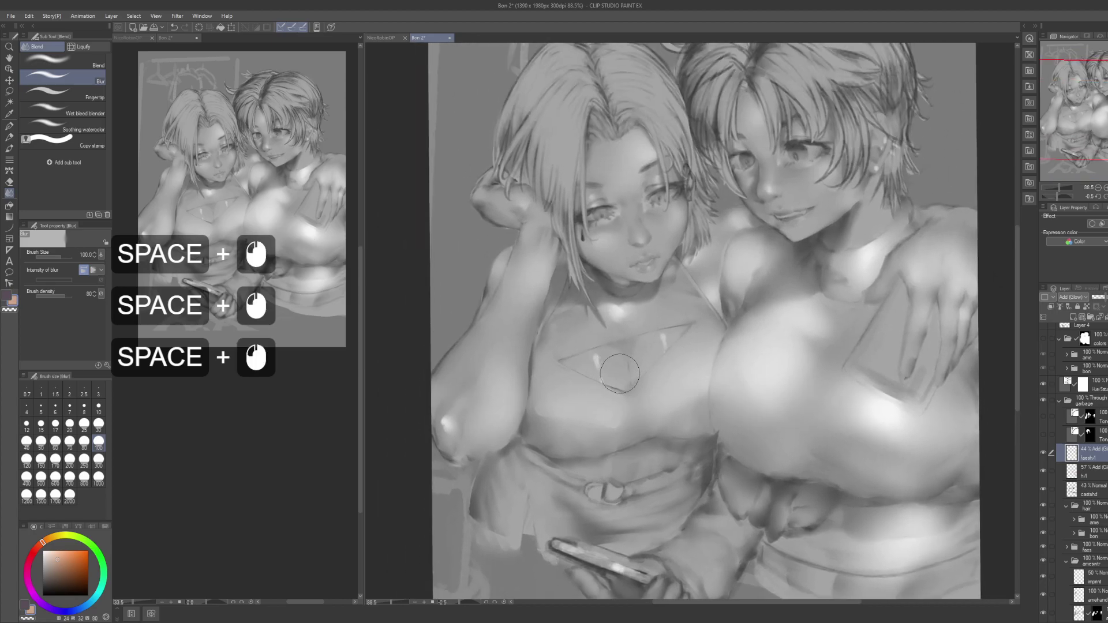
mouse_move(606, 375)
mouse_down()
mouse_move(574, 371)
mouse_move(624, 393)
mouse_up()
key(ctrl+z)
key(p)
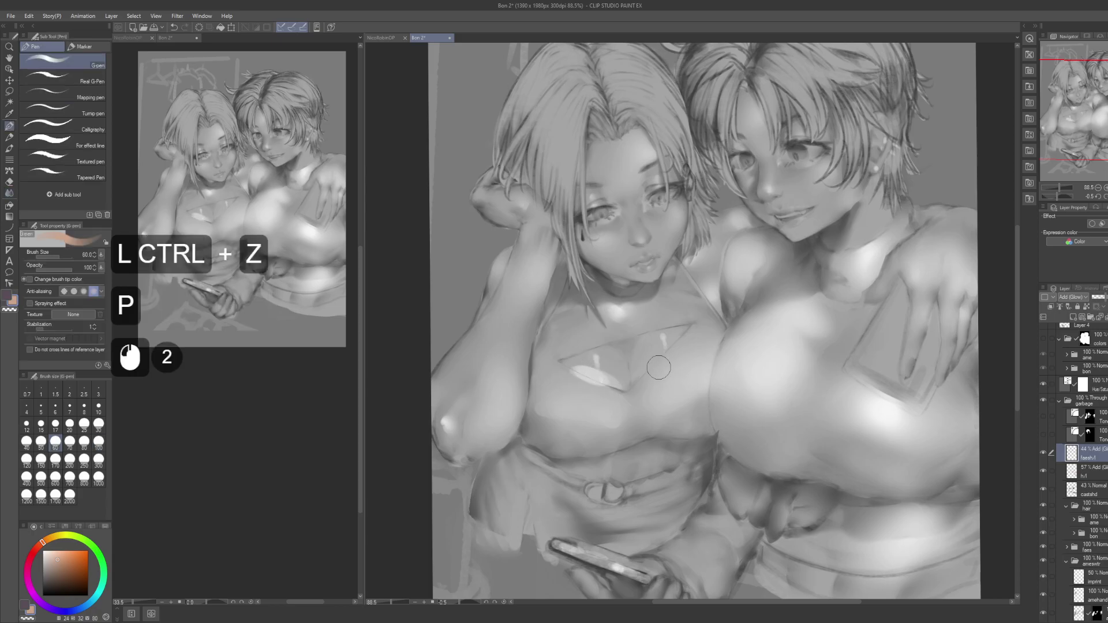
drag(679, 346, 641, 384)
drag(663, 341, 646, 381)
drag(689, 330, 641, 378)
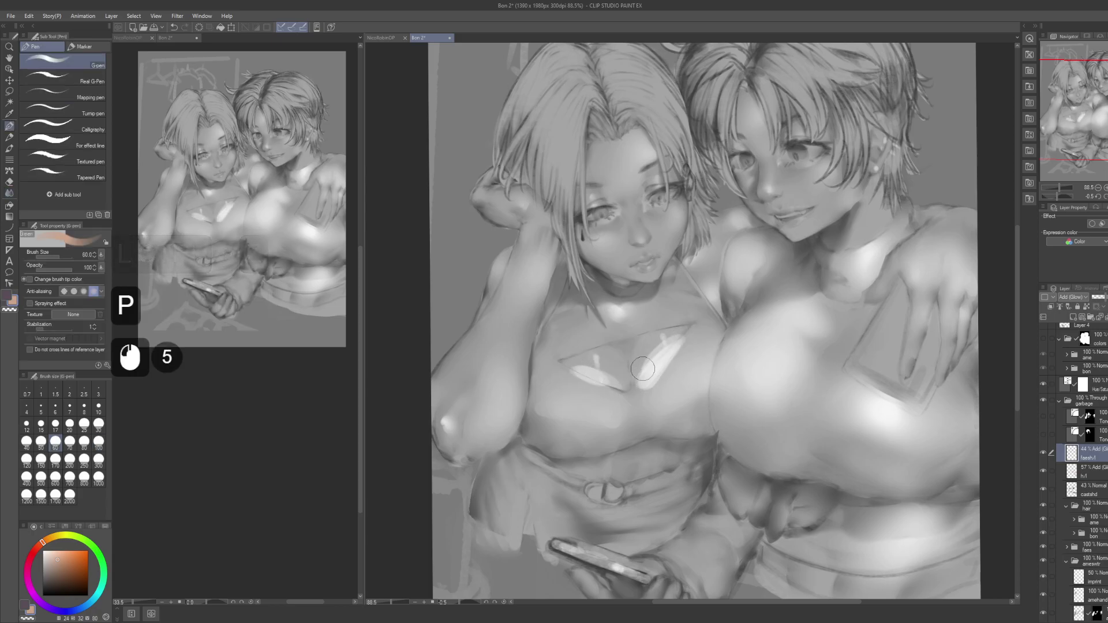
drag(569, 372, 617, 390)
Step: Blur both chest cutout highlights into the skin, undoing and redoing the first blur stroke
key(j)
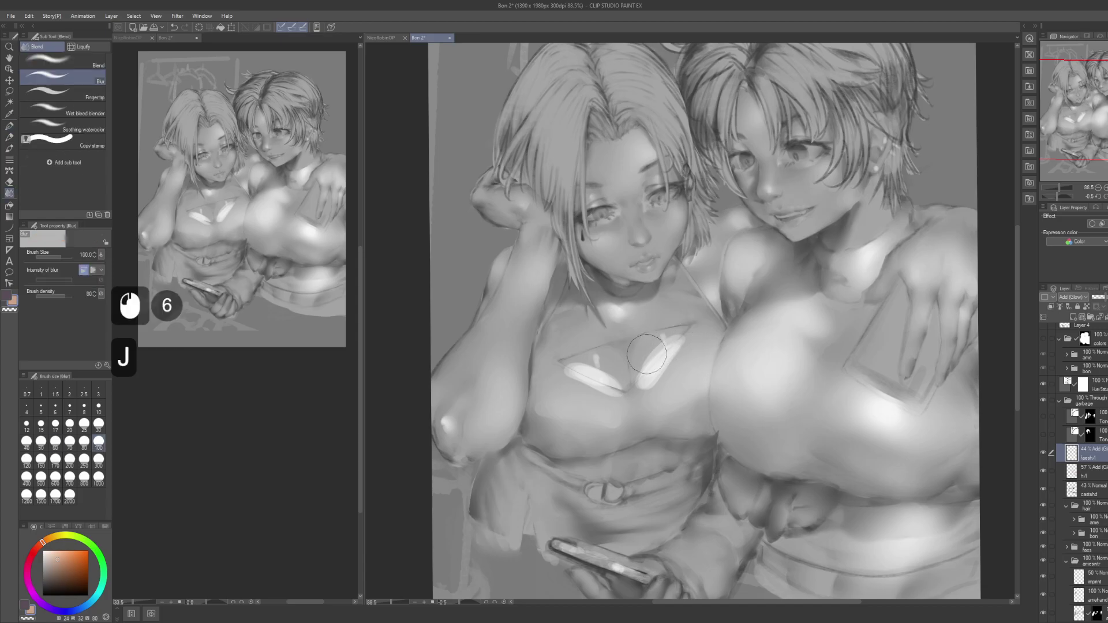
drag(653, 321, 659, 339)
key(ctrl+z)
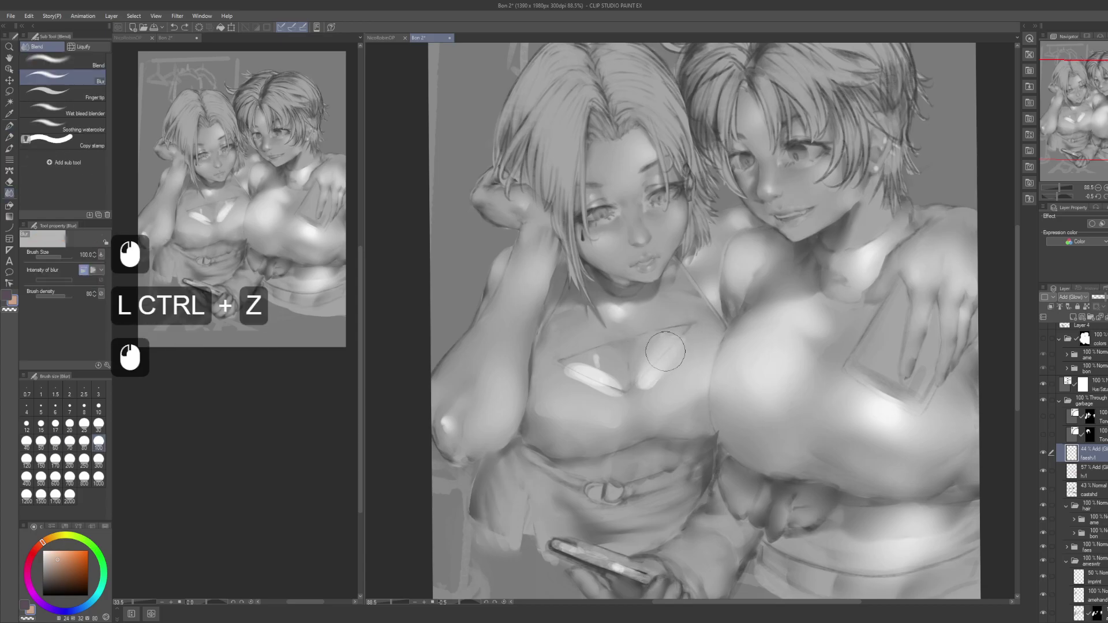
drag(575, 383, 569, 371)
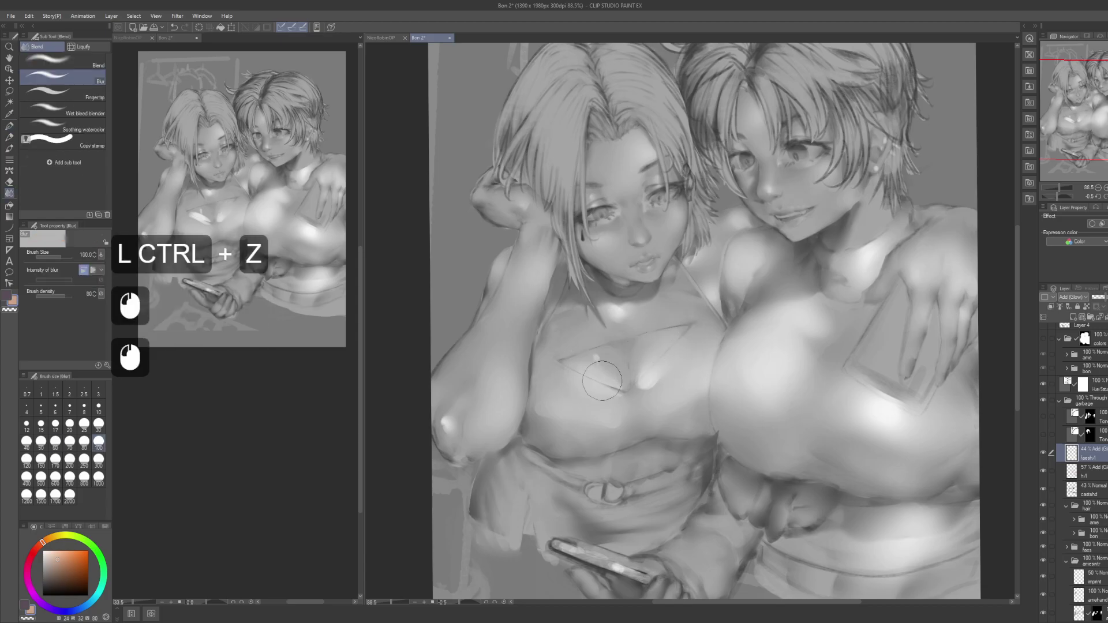
mouse_move(643, 378)
mouse_down()
mouse_move(641, 399)
mouse_move(661, 419)
mouse_up()
click(660, 416)
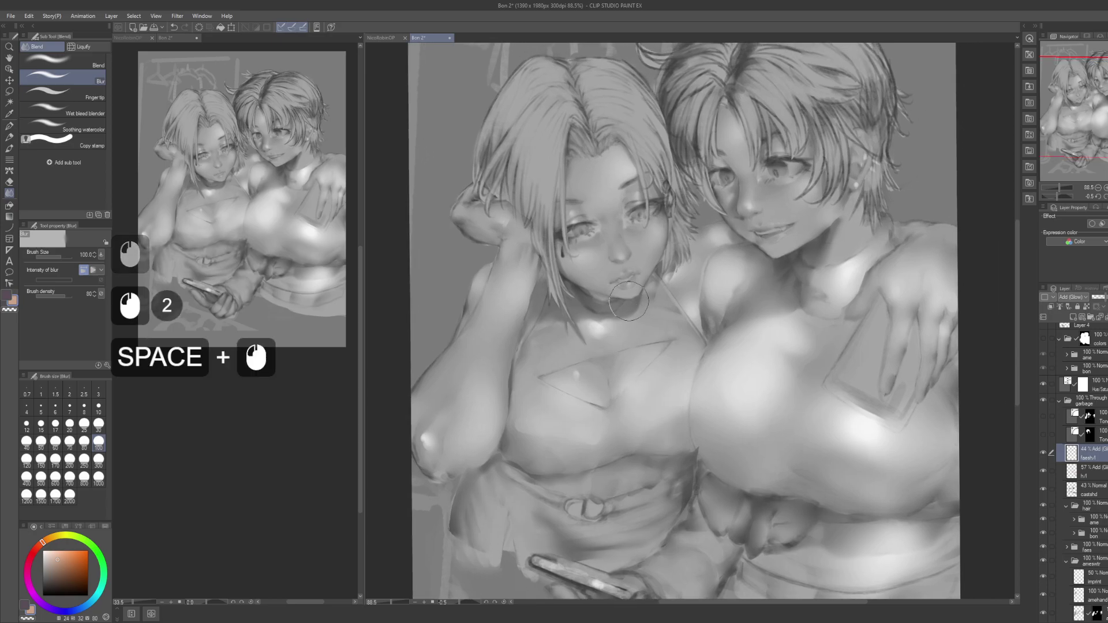
Step: Lasso the fabric areas bordering the chest cutout, delete the highlight spill there, and deselect
key(m)
drag(676, 345, 685, 390)
mouse_move(534, 381)
shift+mouse_down()
mouse_move(600, 421)
mouse_move(526, 461)
shift+mouse_up()
shift+drag(567, 397, 593, 419)
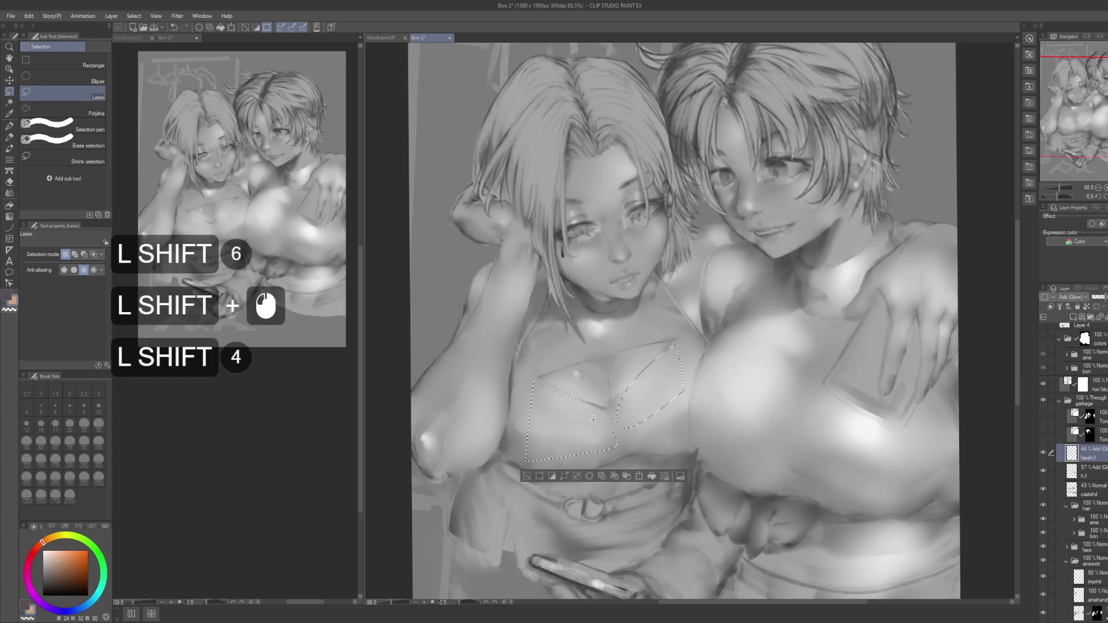
key(Delete)
key(ctrl+d)
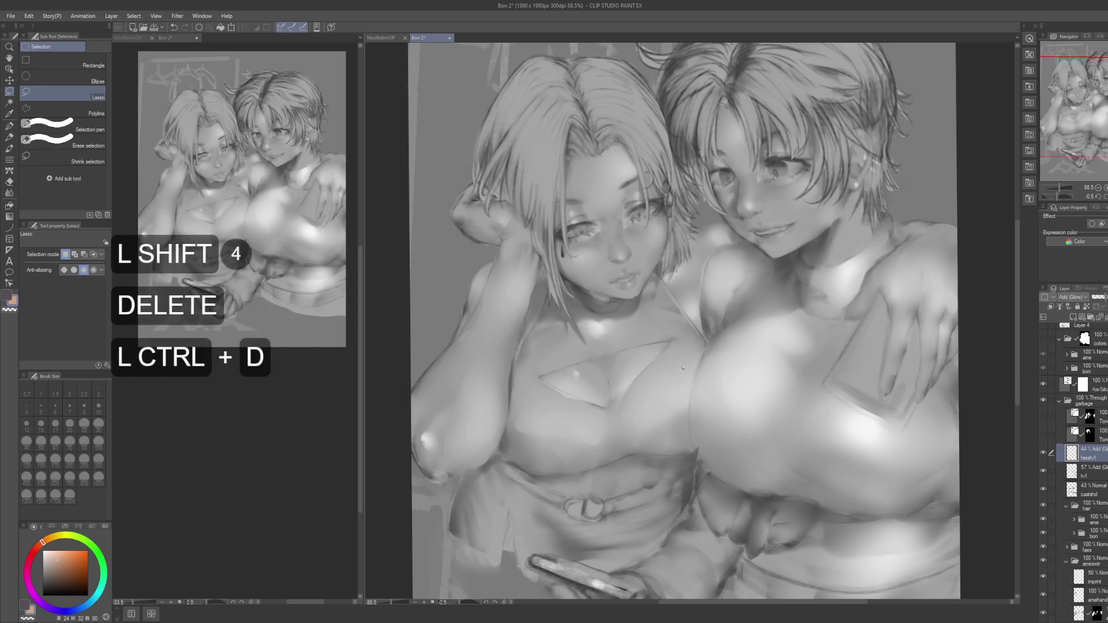
Step: Lasso and delete part of the left character's forehead highlight, deselect, and blur the hard edge that is left
drag(669, 338, 617, 350)
drag(689, 363, 703, 409)
drag(630, 291, 676, 314)
mouse_move(570, 346)
mouse_down()
mouse_move(643, 267)
mouse_move(646, 314)
mouse_move(567, 248)
mouse_up()
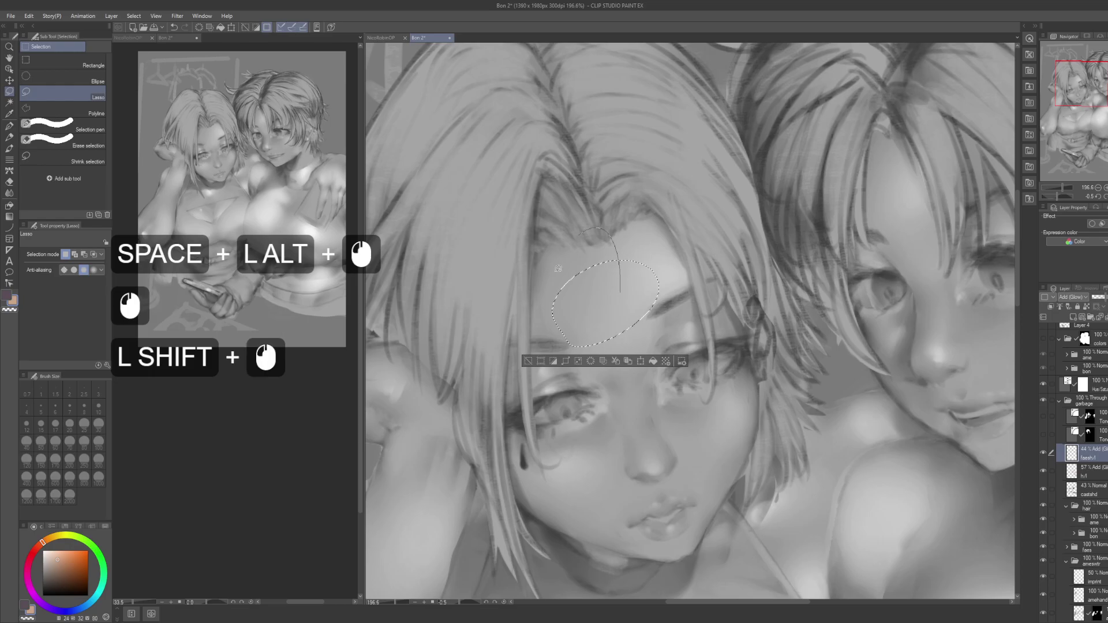
key(Delete)
key(ctrl+d)
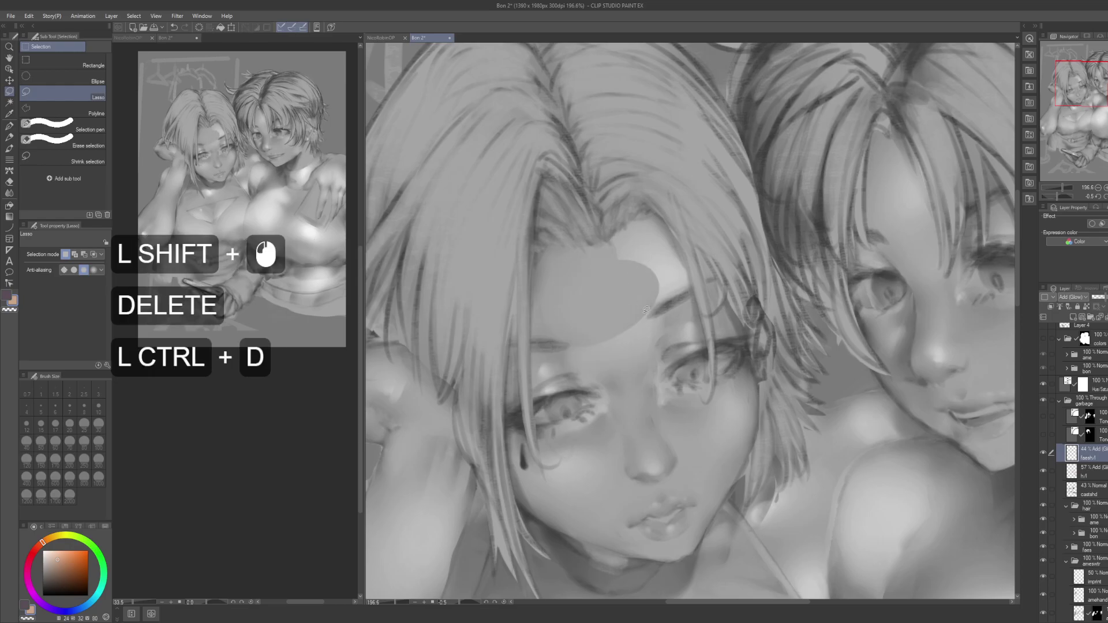
key(j)
mouse_move(612, 277)
mouse_down()
mouse_move(601, 289)
mouse_move(611, 289)
mouse_move(608, 277)
mouse_up()
Step: Dab highlights across both of the left character's cheeks beneath the eyes with the G-pen, undoing the last dab
drag(680, 405, 660, 348)
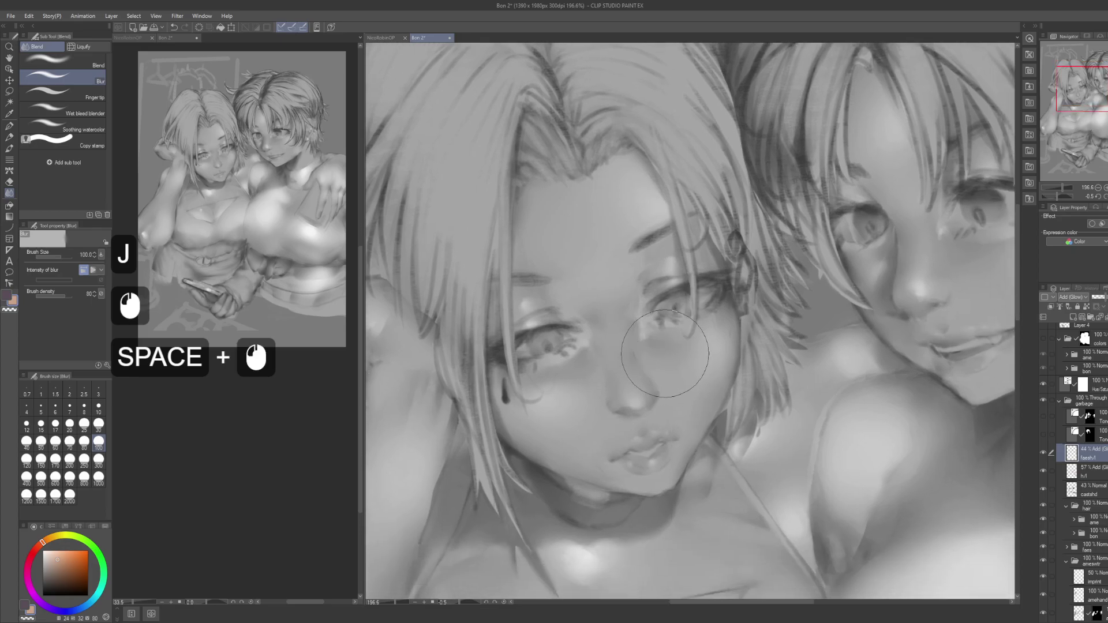
key(p)
click(665, 362)
click(663, 375)
click(673, 384)
click(681, 370)
click(690, 355)
click(699, 365)
click(713, 349)
click(719, 359)
click(584, 392)
click(588, 396)
click(579, 398)
click(574, 401)
click(566, 398)
click(559, 396)
click(553, 398)
double_click(546, 400)
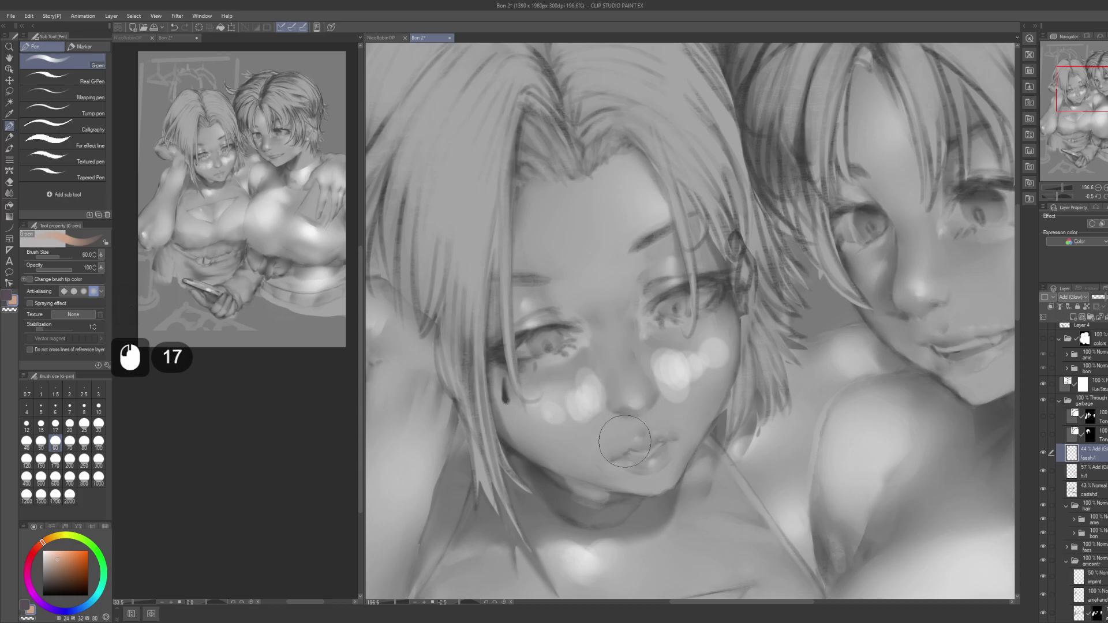
key(ctrl+z)
Step: Blur the dabbed highlights on both cheeks into the left character's skin
key(j)
mouse_move(701, 360)
mouse_down()
mouse_move(716, 375)
mouse_move(688, 396)
mouse_move(734, 357)
mouse_up()
mouse_move(547, 434)
mouse_down()
mouse_move(566, 424)
mouse_move(565, 395)
mouse_move(570, 421)
mouse_up()
Step: Add a new layer above the 44% highlight layer and name it lipglos
key(space)
drag(644, 367, 651, 360)
key(space)
mouse_move(720, 388)
mouse_down()
mouse_move(713, 351)
mouse_move(698, 344)
mouse_up()
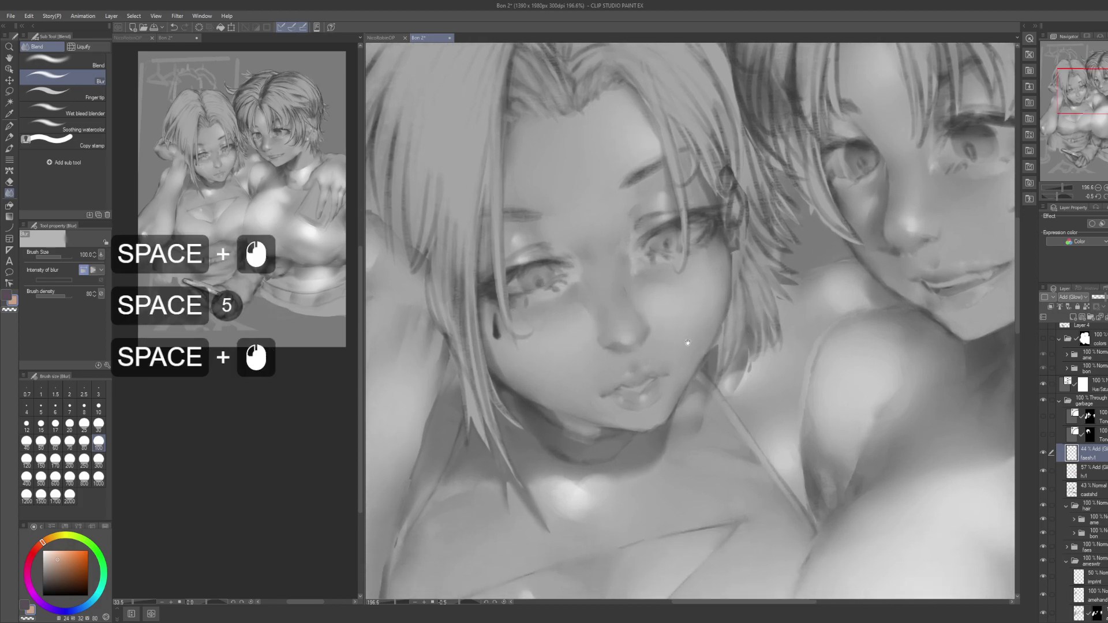
key(ctrl+shift+n)
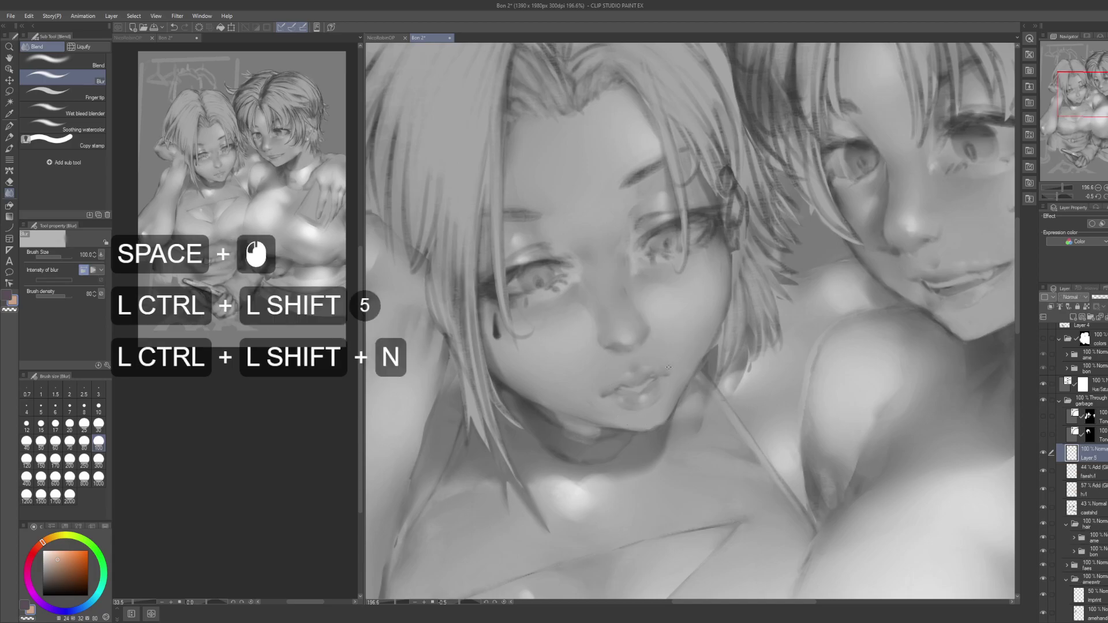
key(F2)
text(lipglos)
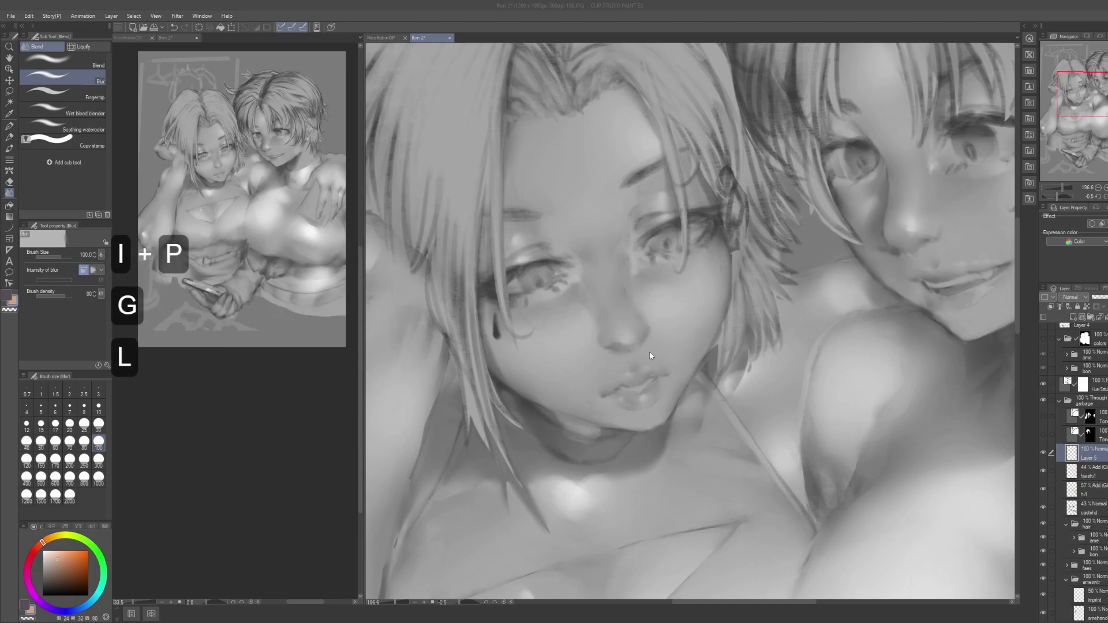
key(Return)
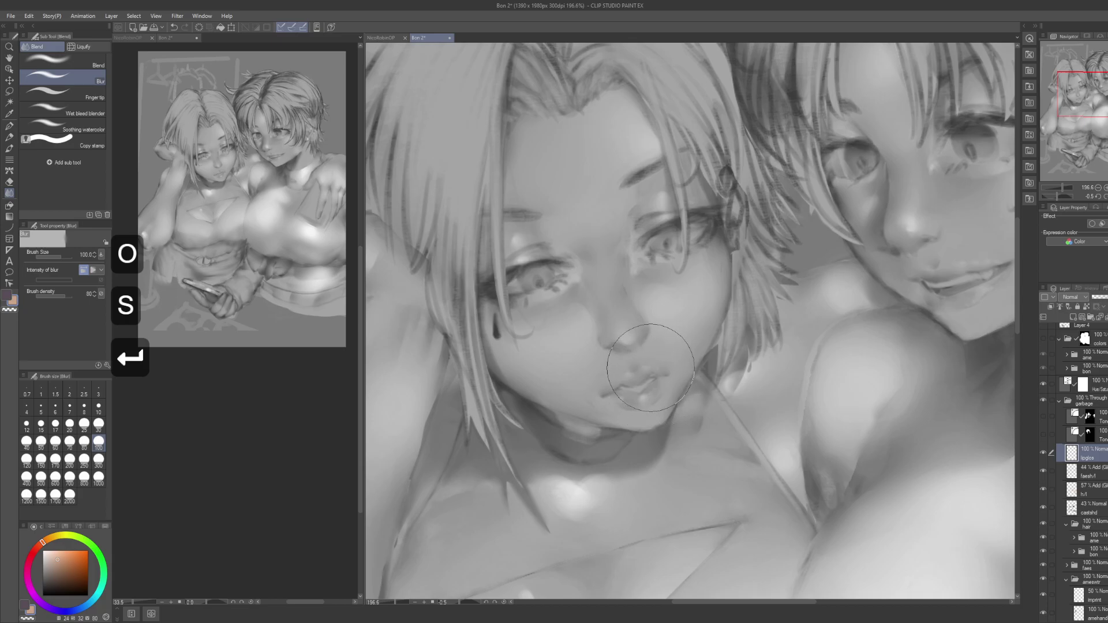
key(o)
key(o)
key(p)
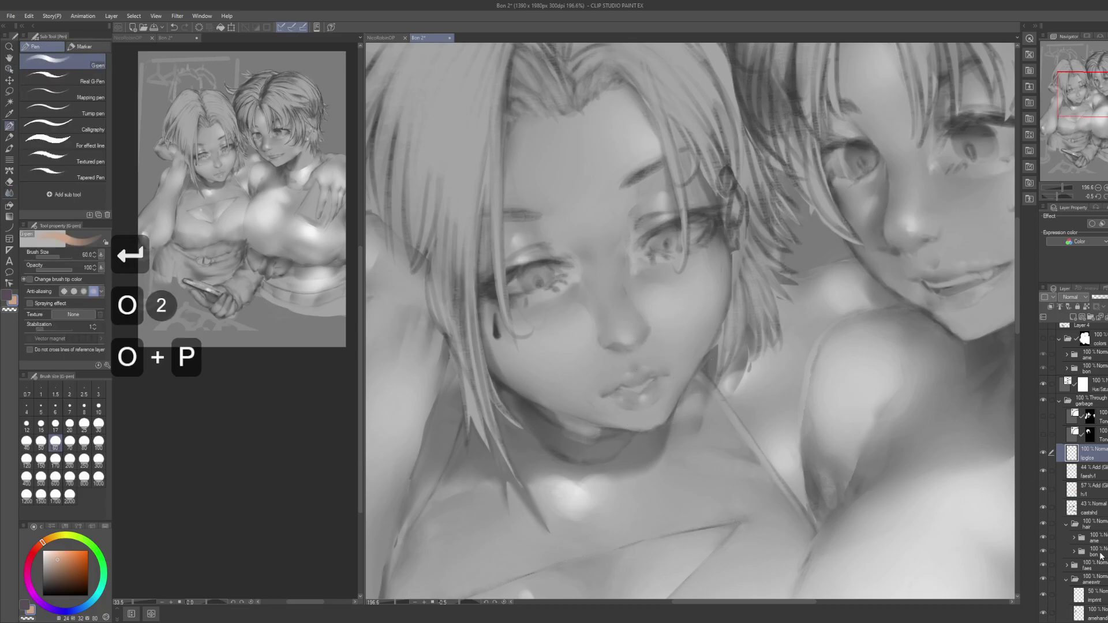
click(930, 534)
drag(715, 356, 698, 358)
key(ctrl+z)
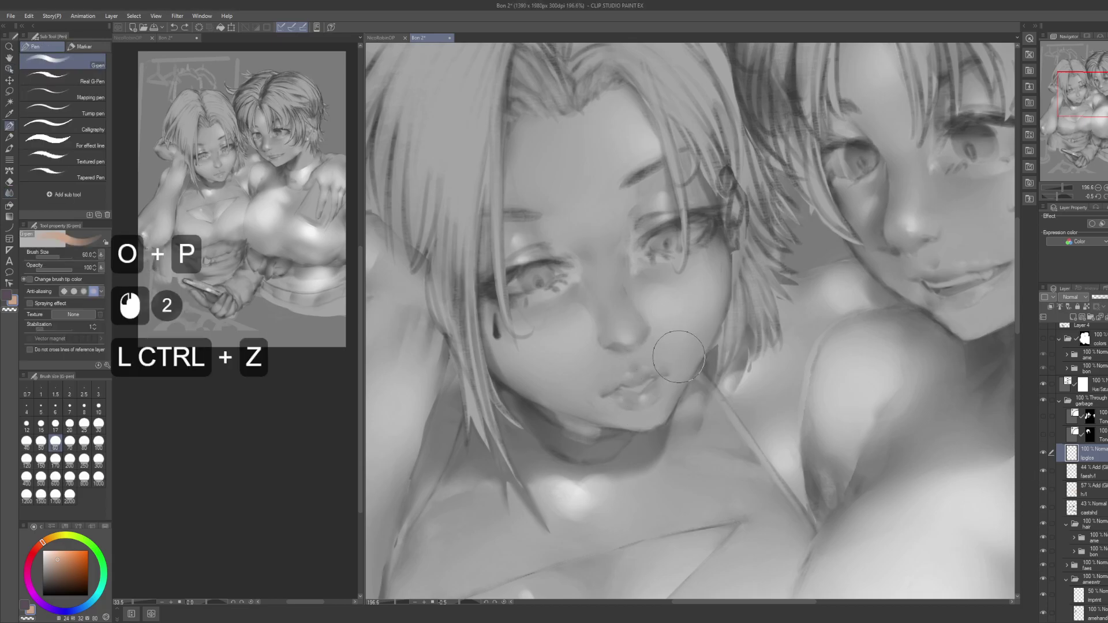
Step: Set the lip gloss layer's blending mode to Add (Glow)
click(1078, 338)
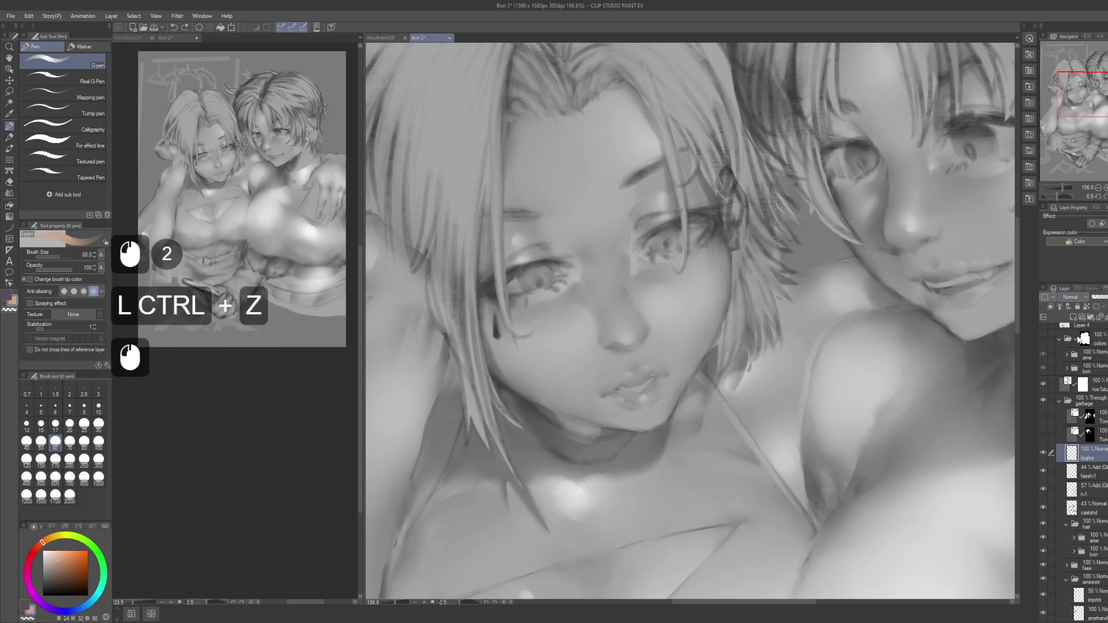
click(1081, 399)
drag(618, 288, 656, 396)
key(ctrl+z)
Step: Paint a highlight along the left character's upper lip with the G-pen at size 12 and soften it with Blur
mouse_move(693, 341)
mouse_down()
mouse_move(693, 317)
mouse_move(683, 329)
mouse_move(702, 339)
mouse_up()
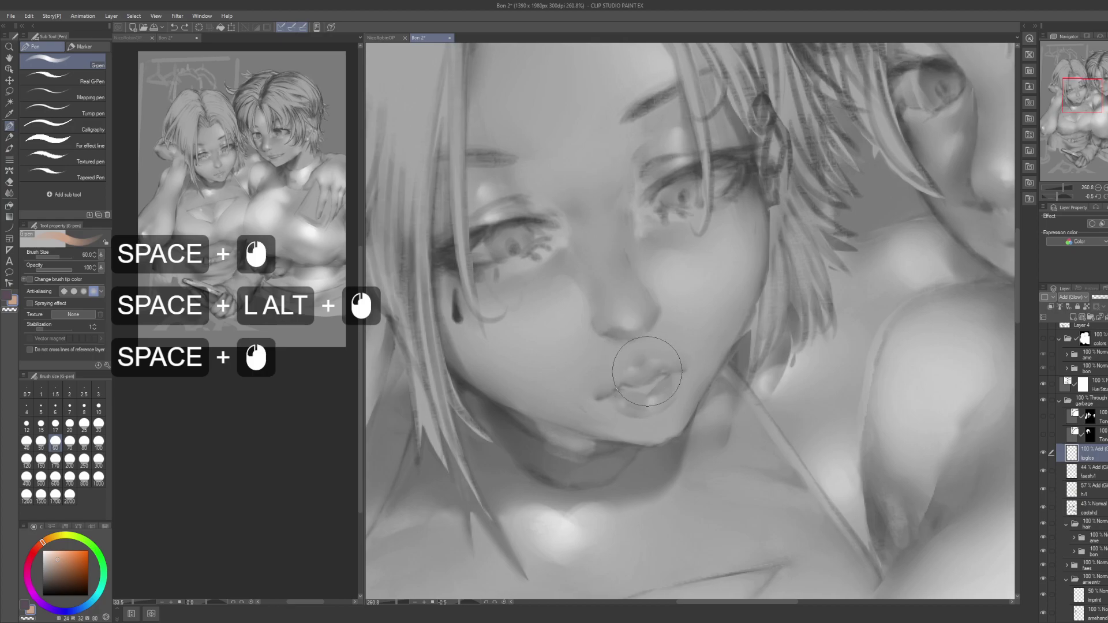
key(bracketleft)
key(7)
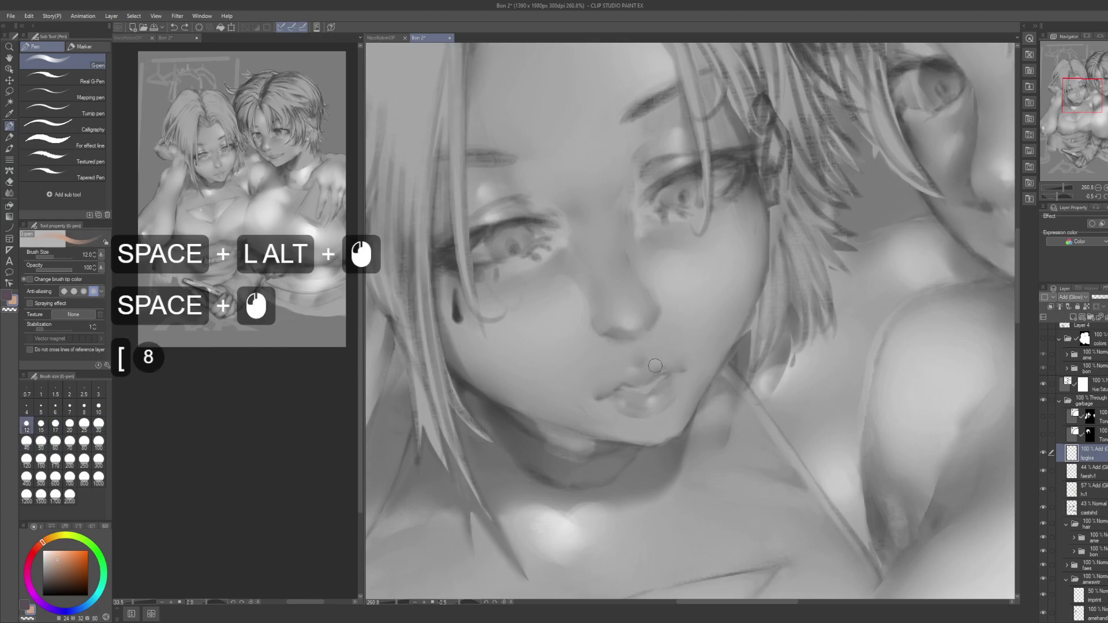
mouse_move(646, 361)
mouse_down()
mouse_move(665, 355)
mouse_move(612, 378)
mouse_up()
mouse_move(622, 365)
mouse_down()
mouse_move(612, 375)
mouse_move(678, 351)
mouse_up()
drag(640, 359, 688, 350)
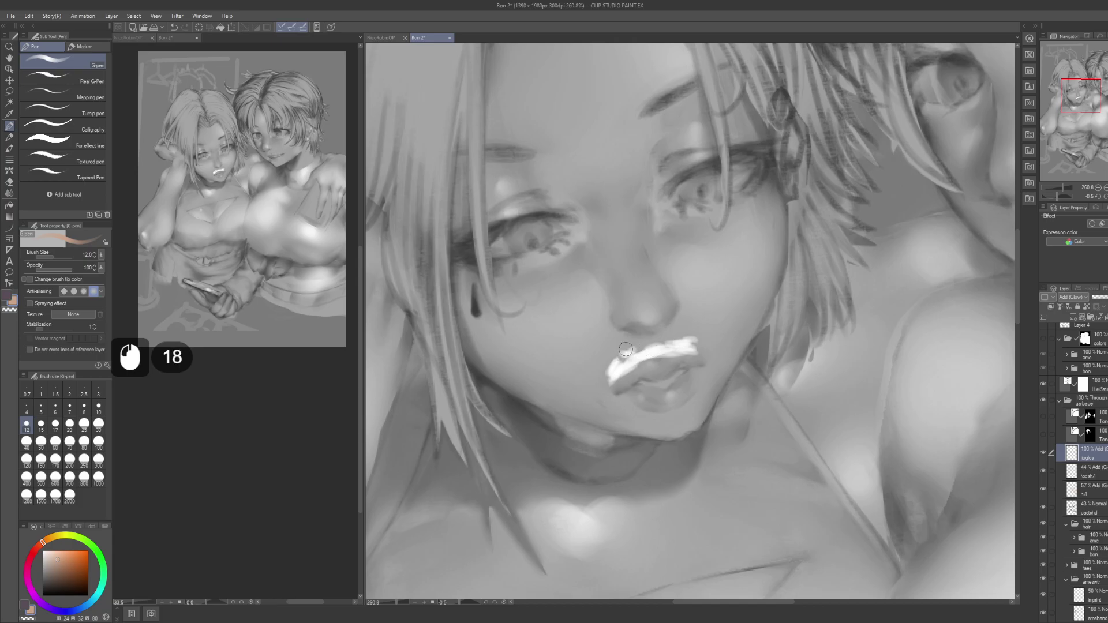
key(j)
mouse_move(668, 260)
mouse_down()
mouse_move(704, 267)
mouse_move(638, 292)
mouse_move(704, 292)
mouse_move(611, 270)
mouse_move(623, 292)
mouse_move(670, 299)
mouse_move(594, 317)
mouse_move(539, 346)
mouse_move(648, 292)
mouse_move(687, 328)
mouse_up()
Step: Lasso the areas on both sides of the left character's mouth and clear the lip gloss layer there
key(m)
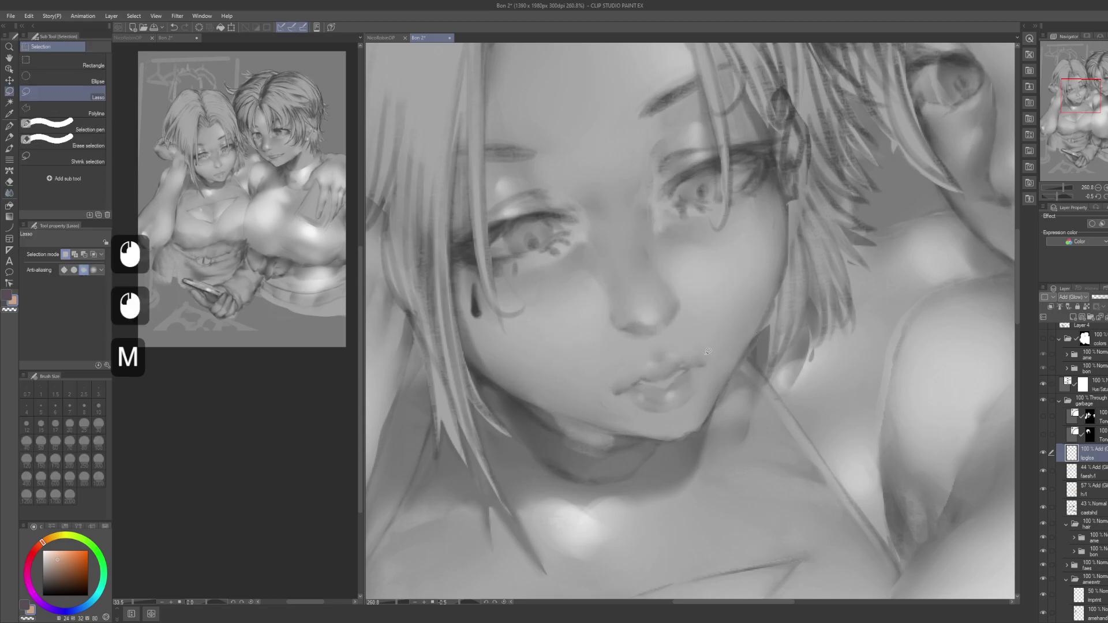
mouse_move(707, 372)
mouse_down()
mouse_move(702, 340)
mouse_move(715, 393)
mouse_up()
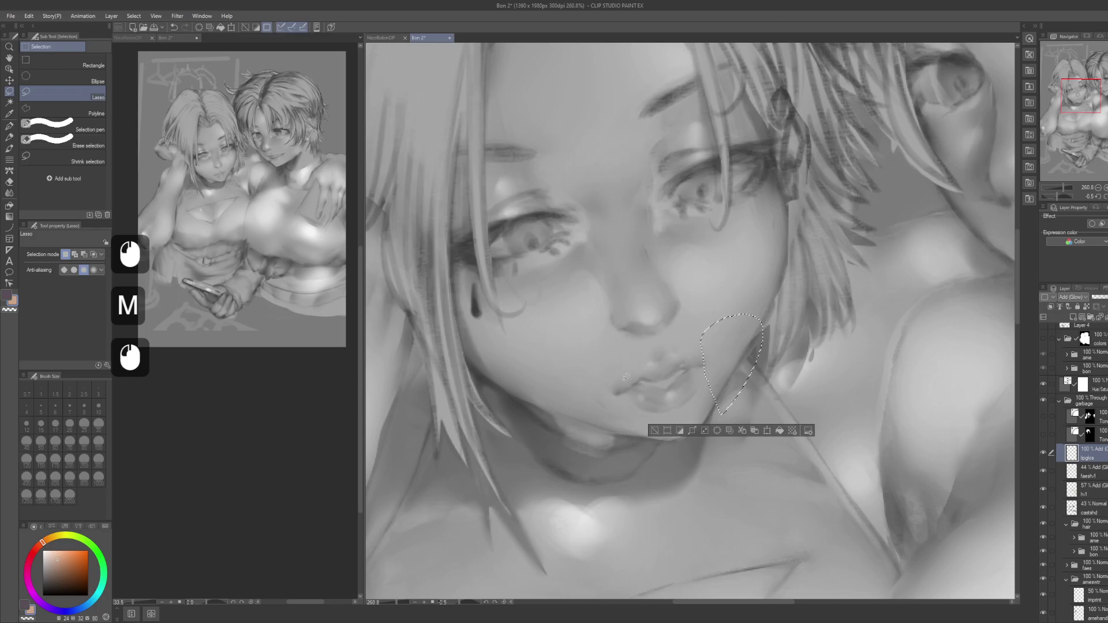
drag(625, 404, 614, 374)
drag(509, 463, 592, 479)
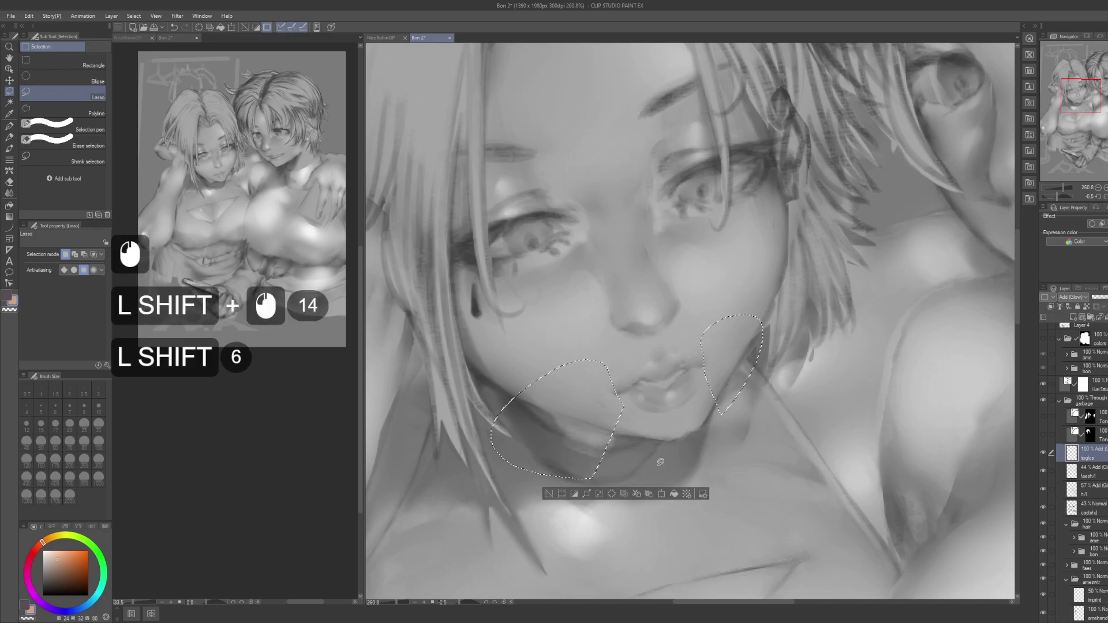
key(Delete)
key(ctrl+d)
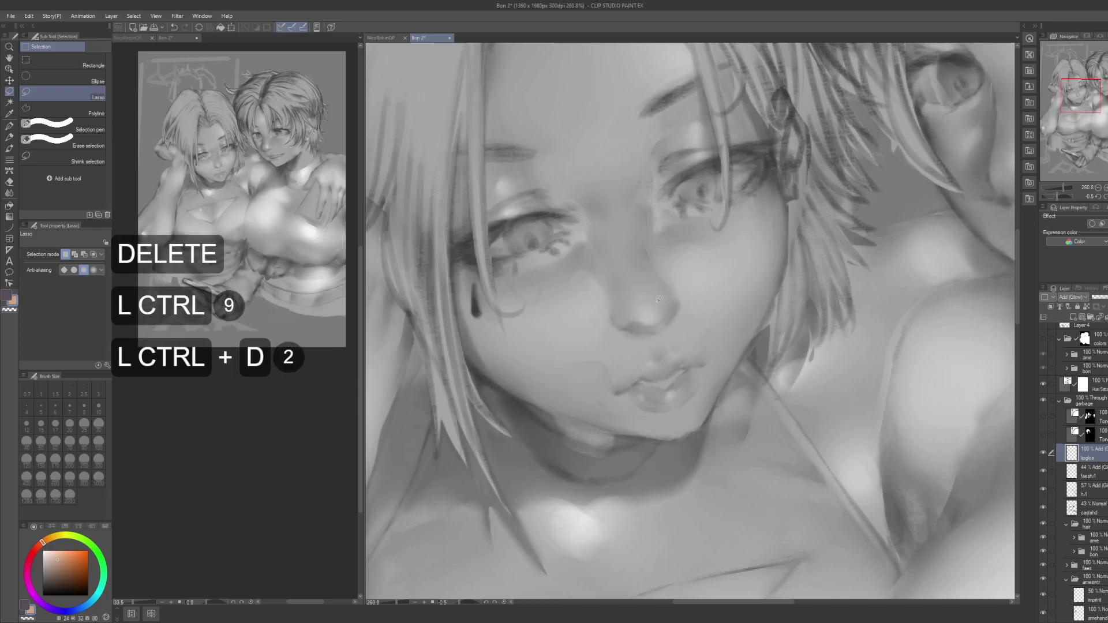
Step: Blur the skin beside both corners of the left character's mouth at brush size 50
key(j)
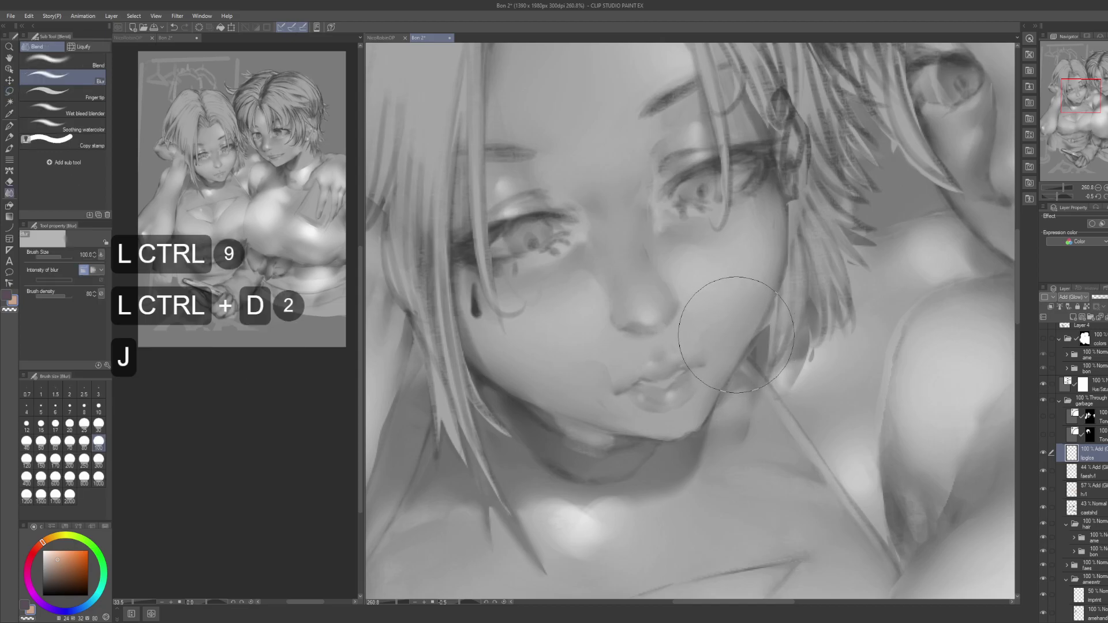
key(bracketleft)
key(bracketleft)
key(bracketleft)
key(bracketleft)
drag(731, 333, 722, 335)
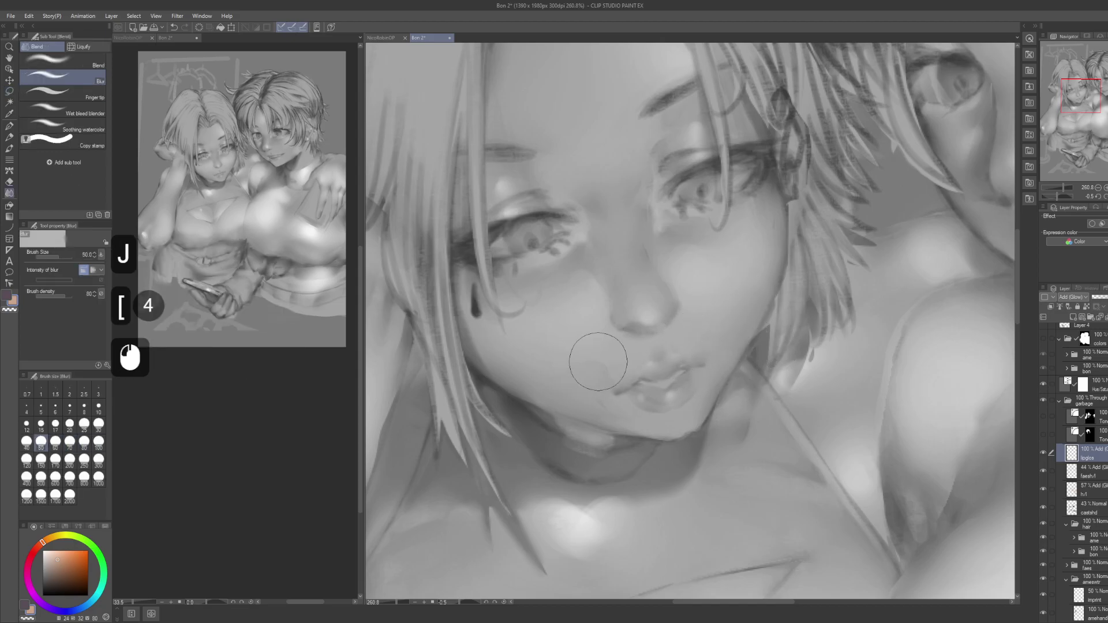
drag(595, 362, 599, 366)
Step: Lasso the area under the left character's nose and clear the lip gloss layer inside it
key(m)
drag(629, 331, 677, 306)
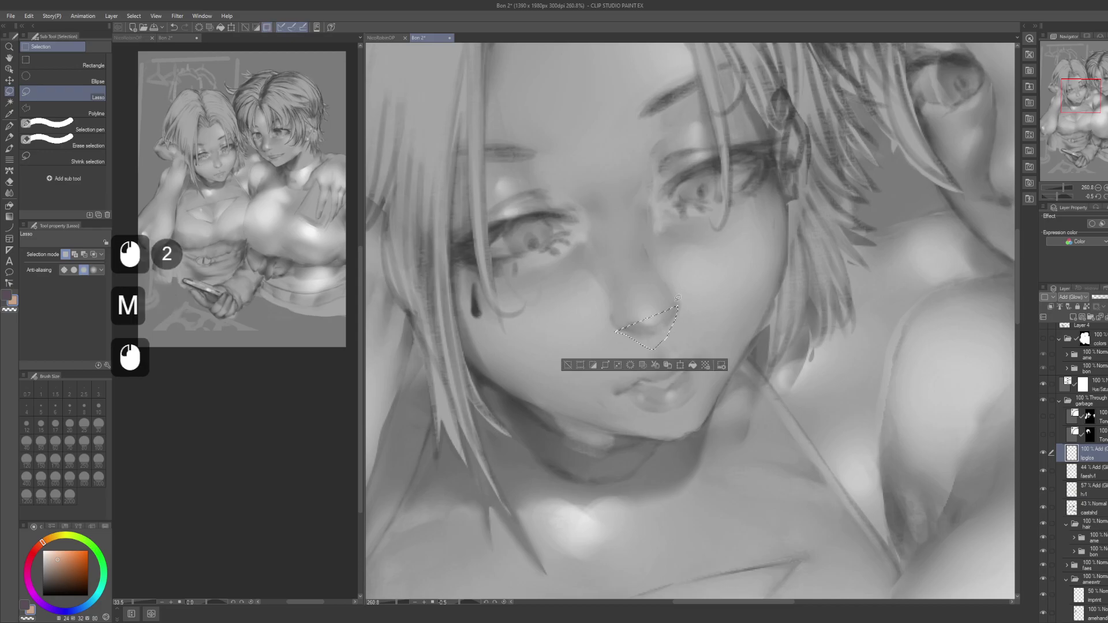
key(Delete)
key(ctrl+d)
Step: Lasso the left character's nose, trim the selection, and clear the lip gloss layer inside it
mouse_move(729, 312)
mouse_down()
mouse_move(711, 325)
mouse_move(629, 332)
mouse_move(707, 299)
mouse_up()
key(j)
key(m)
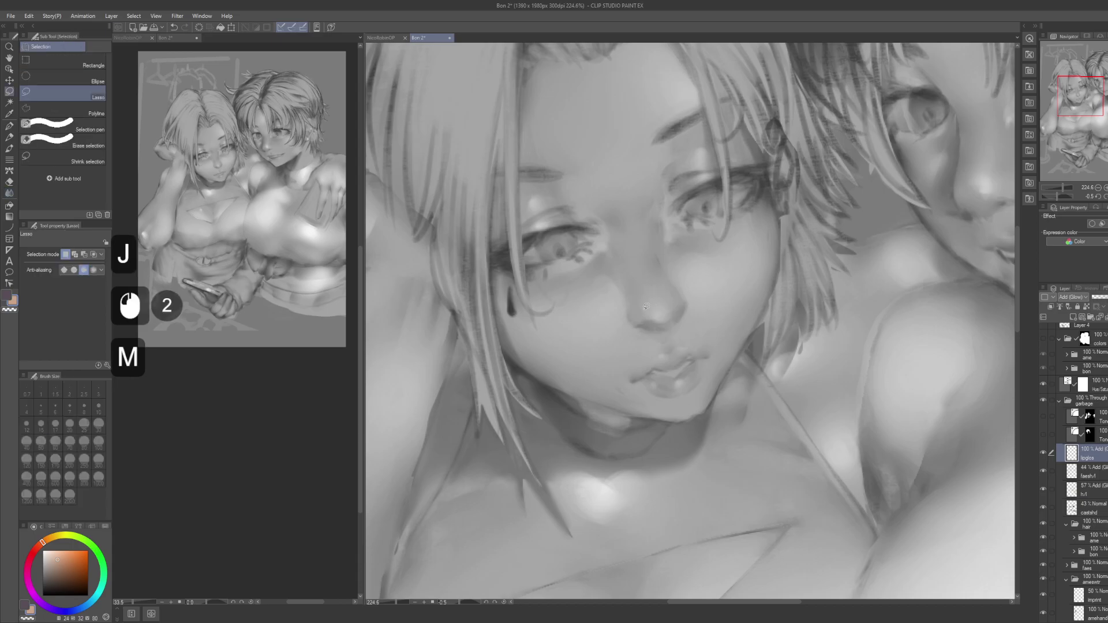
click(625, 307)
mouse_move(683, 308)
mouse_down()
mouse_move(594, 272)
mouse_move(626, 308)
mouse_up()
key(alt)
key(alt)
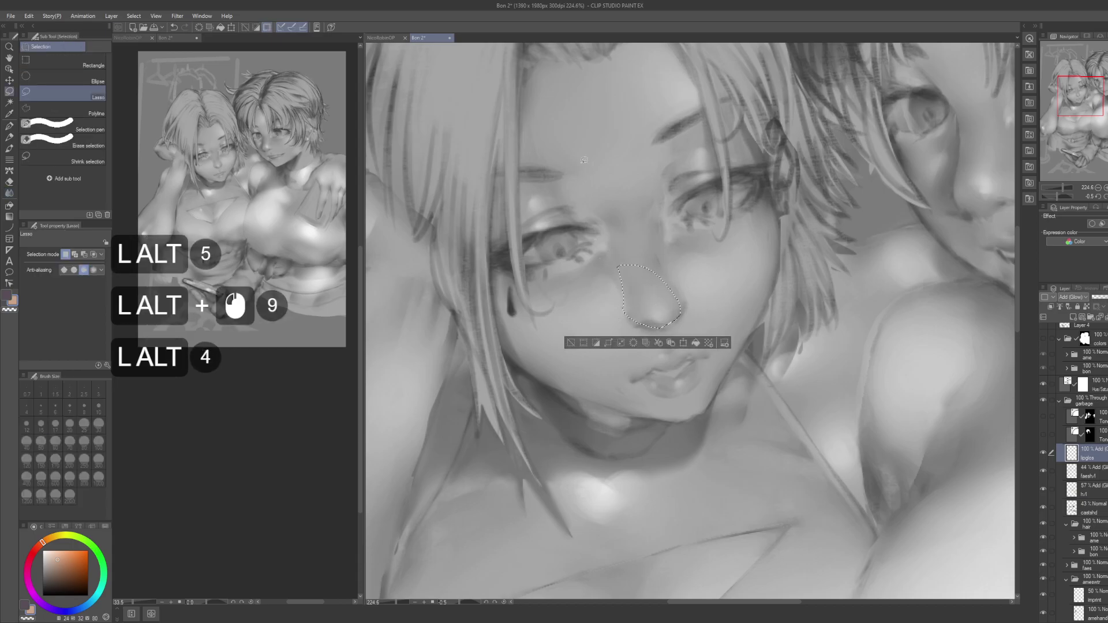
key(Delete)
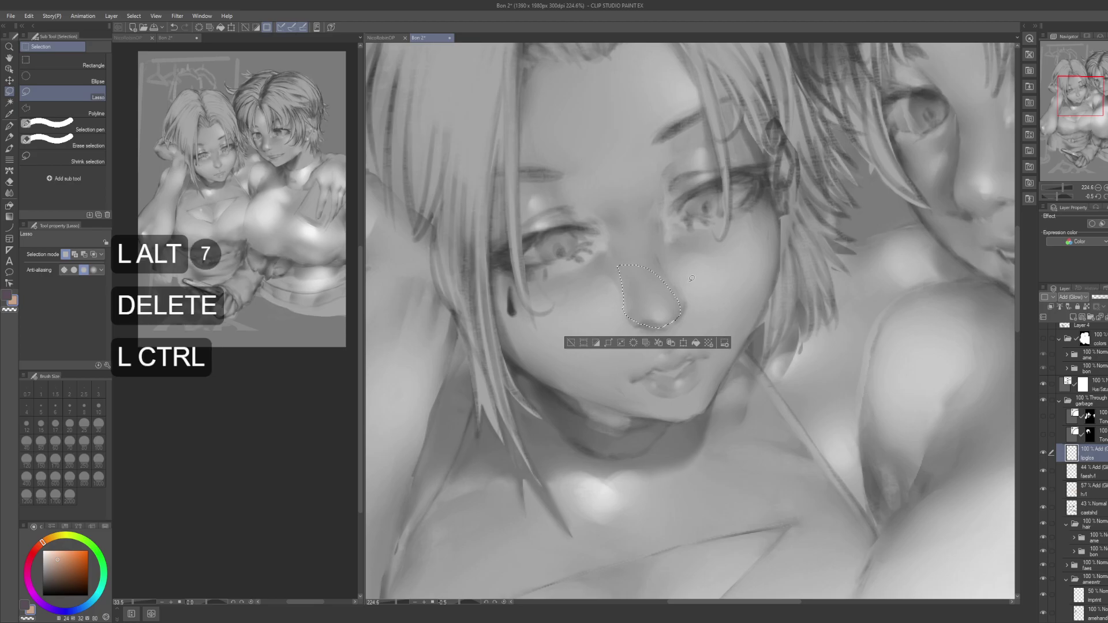
key(ctrl+d)
Step: Paint a highlight on the left character's nose with the G-pen and soften it with Blur
mouse_move(662, 291)
mouse_down()
mouse_move(647, 324)
mouse_move(658, 346)
mouse_move(645, 324)
mouse_move(655, 340)
mouse_move(629, 348)
mouse_up()
key(p)
mouse_move(628, 346)
mouse_down()
mouse_move(654, 319)
mouse_move(642, 324)
mouse_move(634, 348)
mouse_move(640, 331)
mouse_move(647, 341)
mouse_move(663, 328)
mouse_move(649, 342)
mouse_move(658, 312)
mouse_move(651, 337)
mouse_move(667, 334)
mouse_move(630, 319)
mouse_up()
click(629, 330)
key(j)
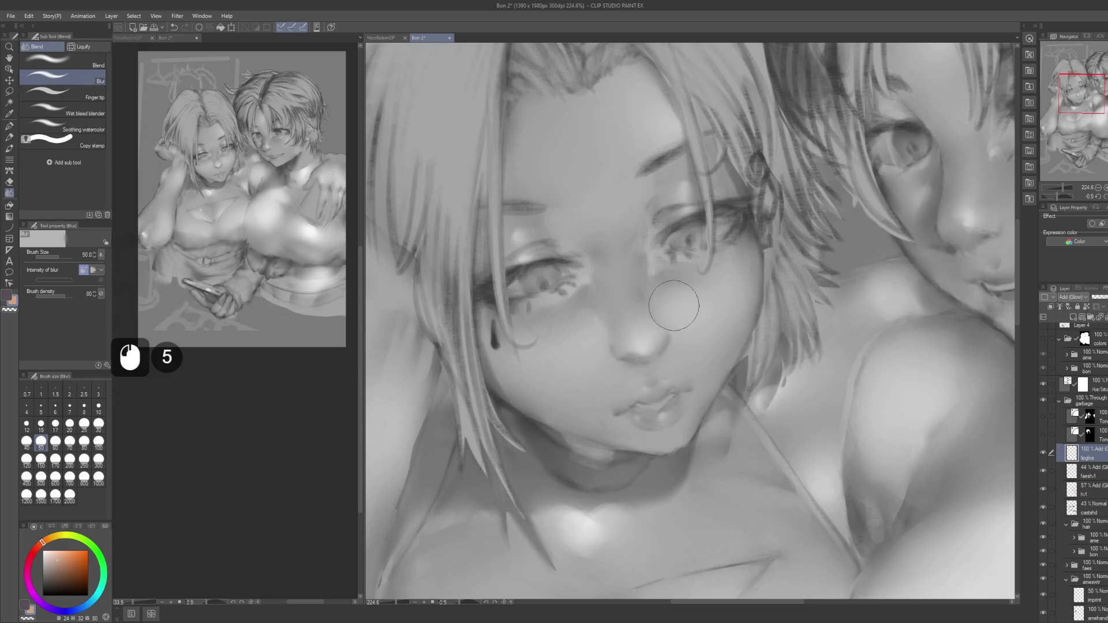
Step: Trim the nose highlight of the left character with the G-pen in transparent colour
key(space)
drag(658, 321, 737, 285)
key(space)
mouse_move(736, 285)
alt+mouse_down()
mouse_move(641, 312)
mouse_move(655, 350)
mouse_move(656, 326)
alt+mouse_up()
key(space)
key(p)
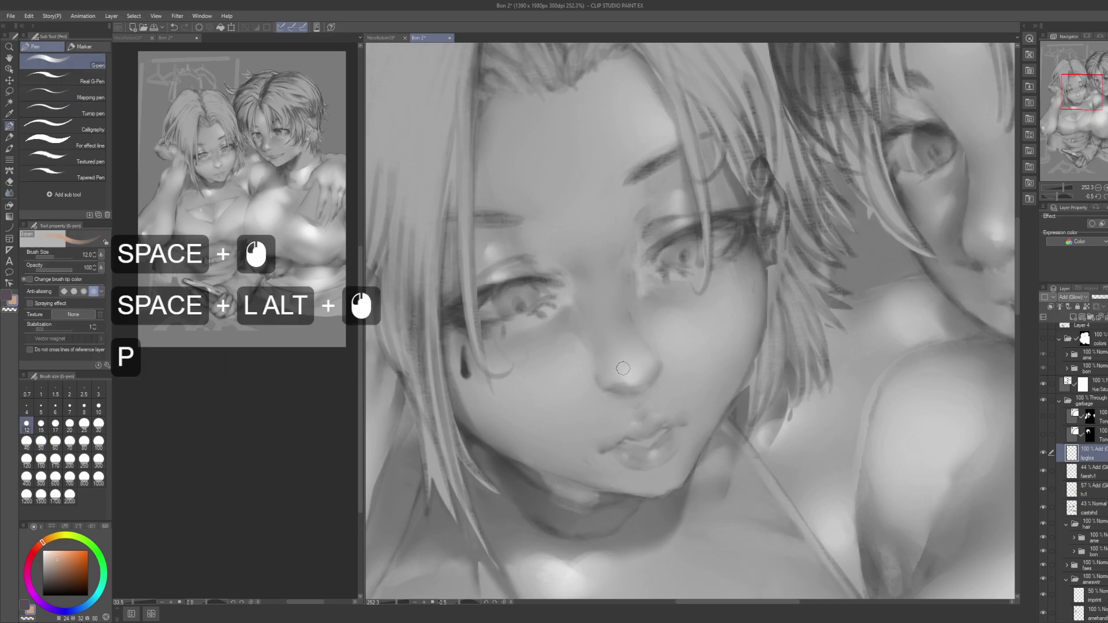
key(c)
drag(613, 378, 651, 367)
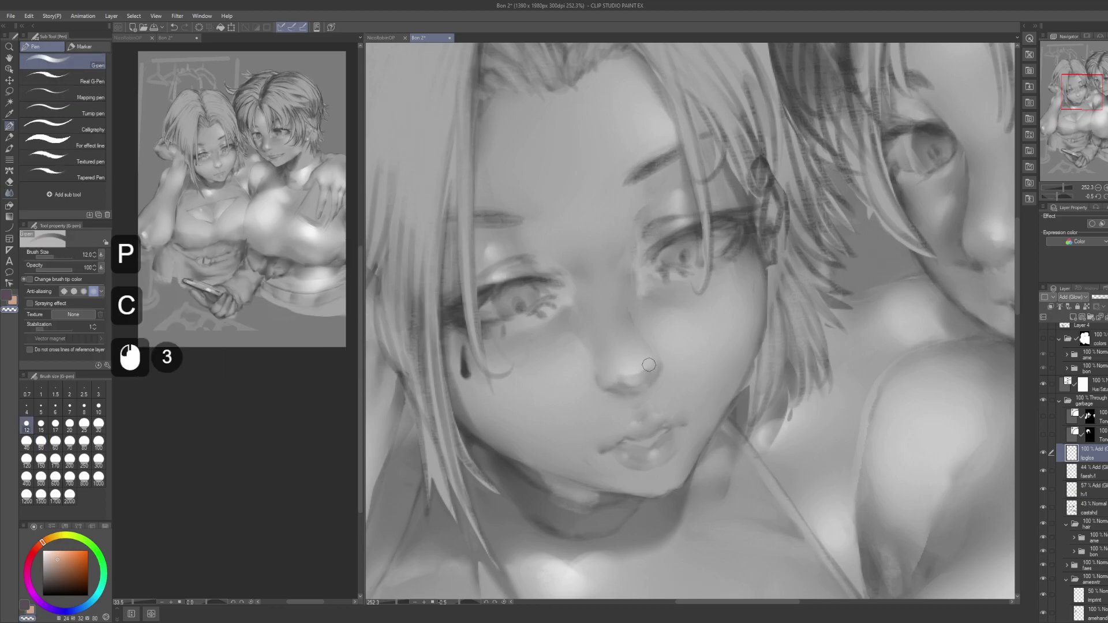
Step: Dab a highlight on the left character's nose tip and blur it at brush size 30
key(c)
click(629, 375)
click(635, 371)
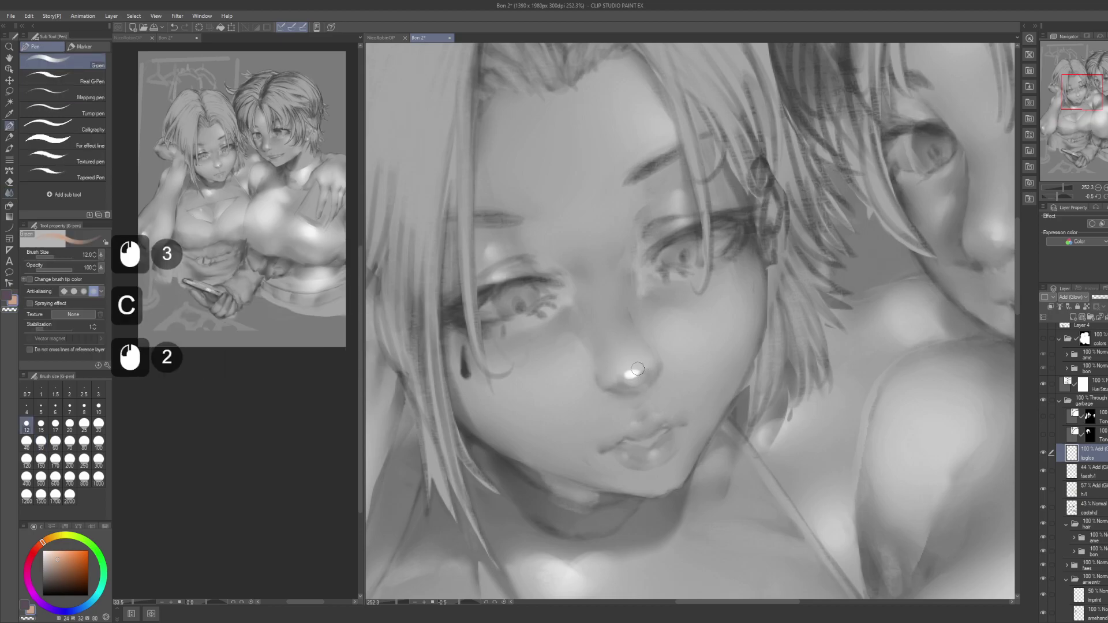
key(j)
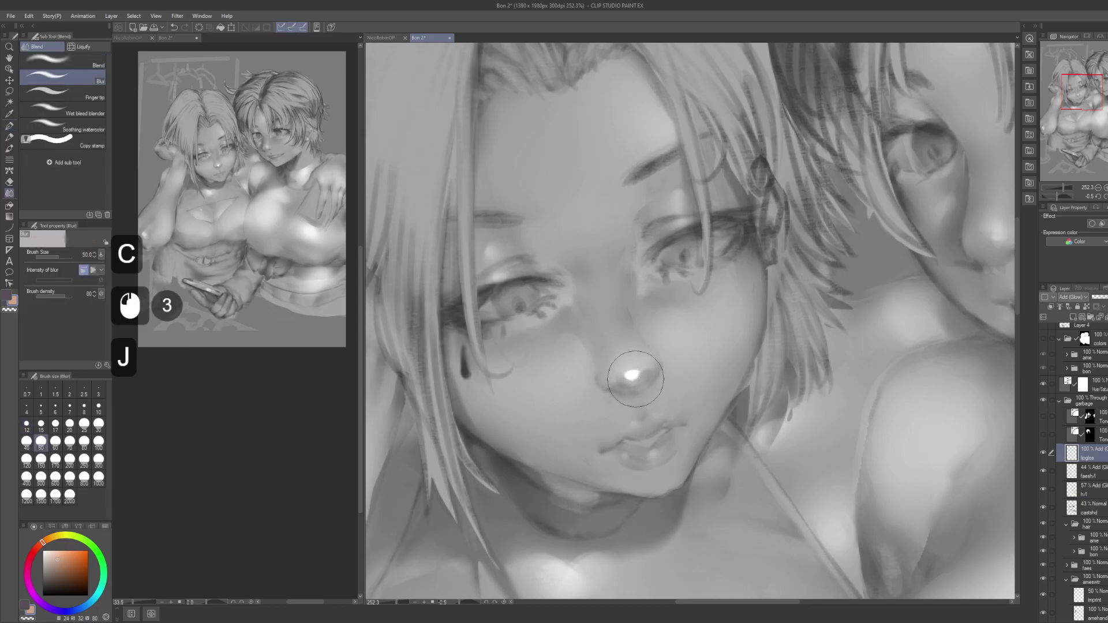
key(bracketleft)
key(bracketleft)
click(630, 373)
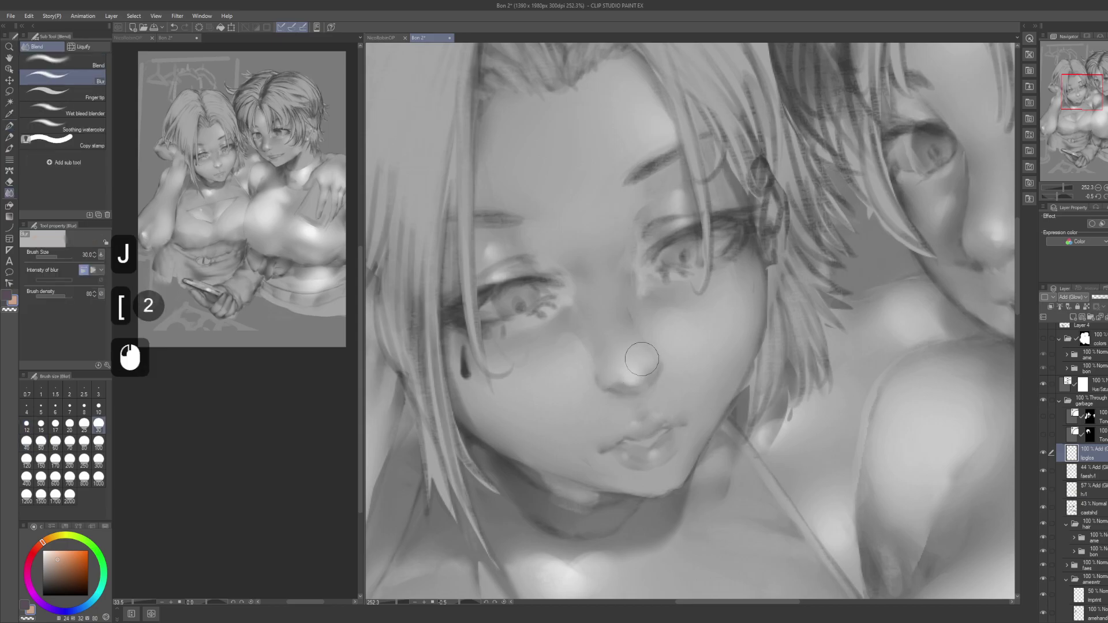
Step: Erase the edges of the nose tip highlight along the nostrils with the size 12 G-pen in transparent colour
key(p)
key(x)
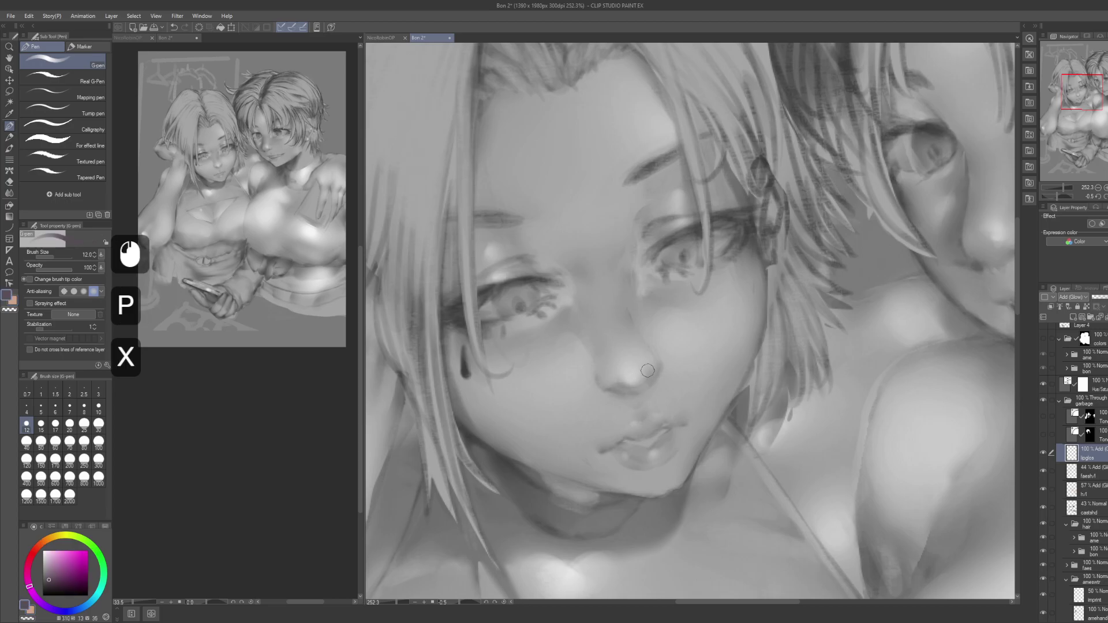
key(x)
key(c)
click(649, 373)
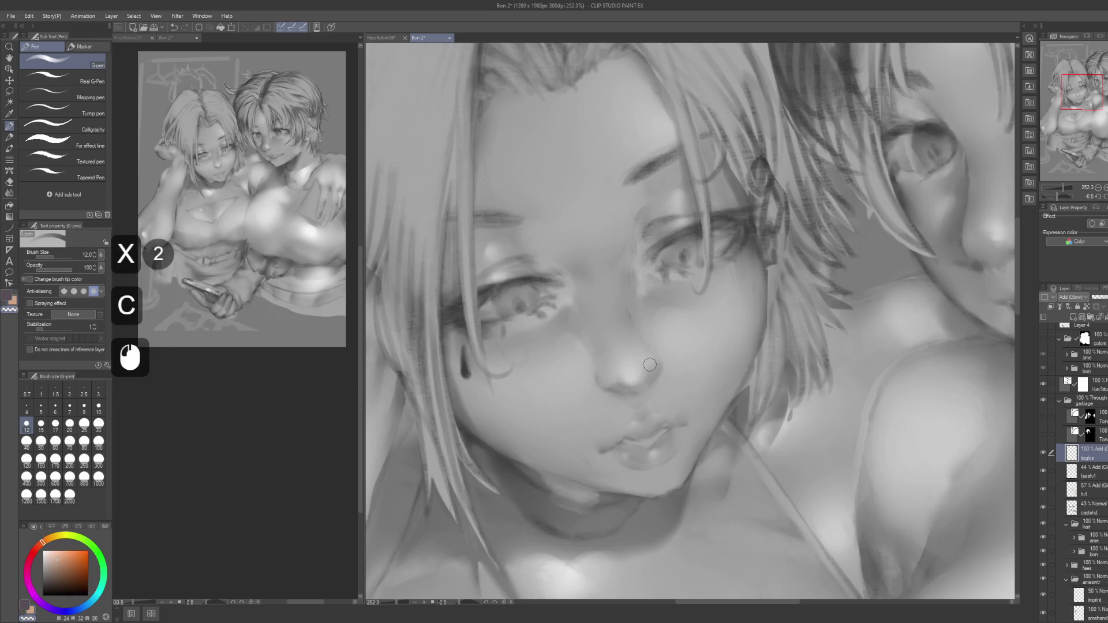
click(649, 373)
click(648, 374)
drag(655, 363, 619, 393)
click(608, 379)
click(626, 381)
click(621, 383)
click(618, 383)
click(614, 384)
click(611, 385)
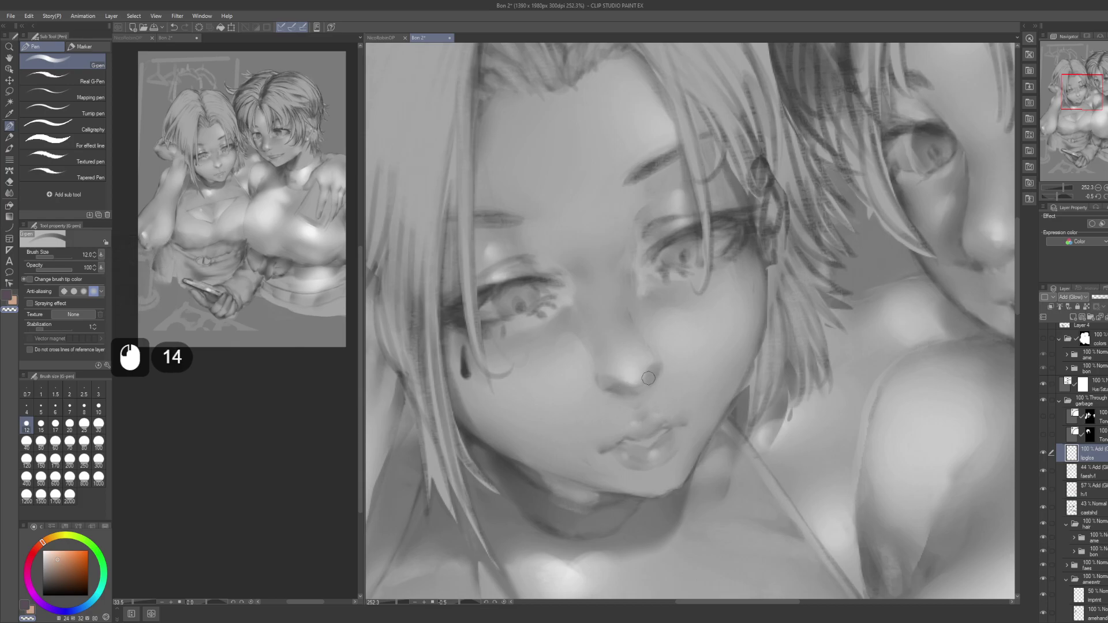
Step: Dab fresh highlights on the left character's nose tip and blur them into the skin at brush size 30
key(x)
key(x)
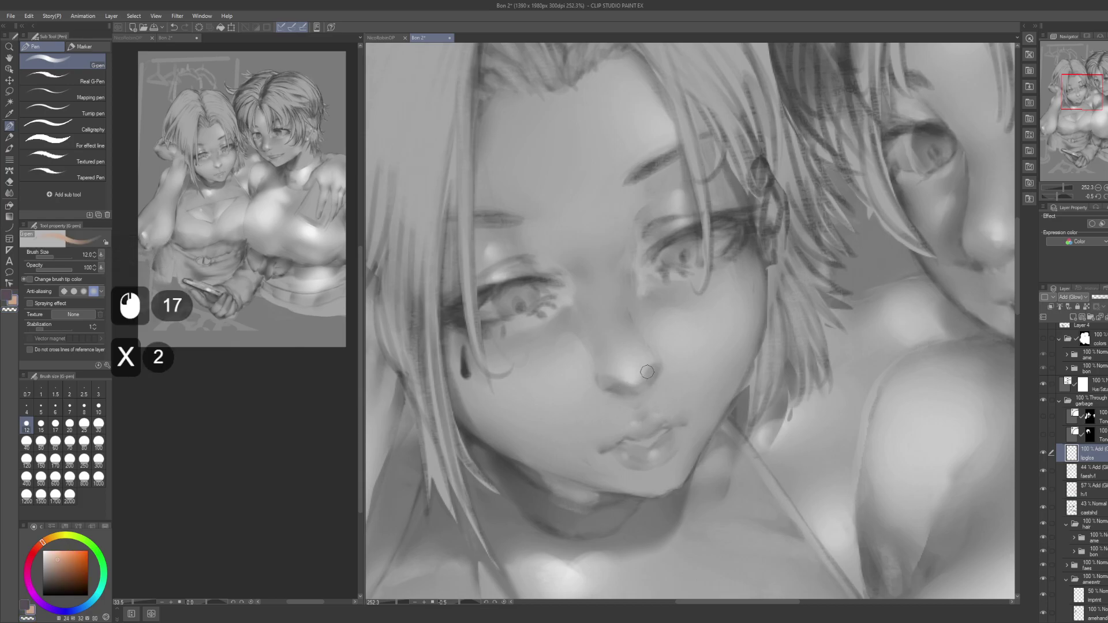
click(646, 368)
click(645, 370)
click(626, 373)
click(627, 372)
click(627, 371)
key(j)
click(629, 370)
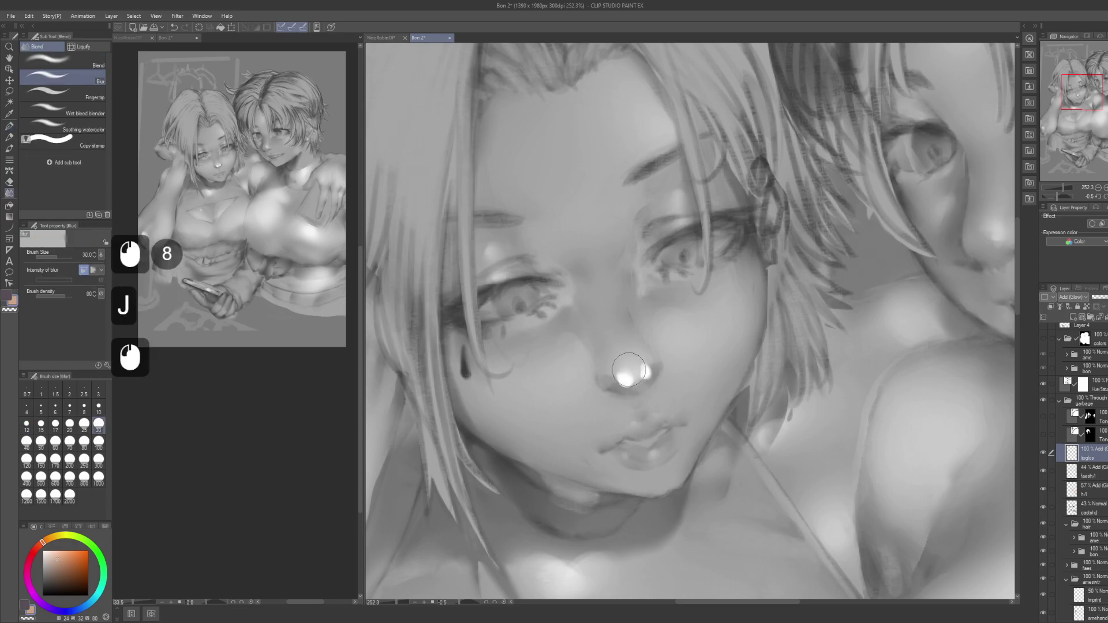
click(627, 372)
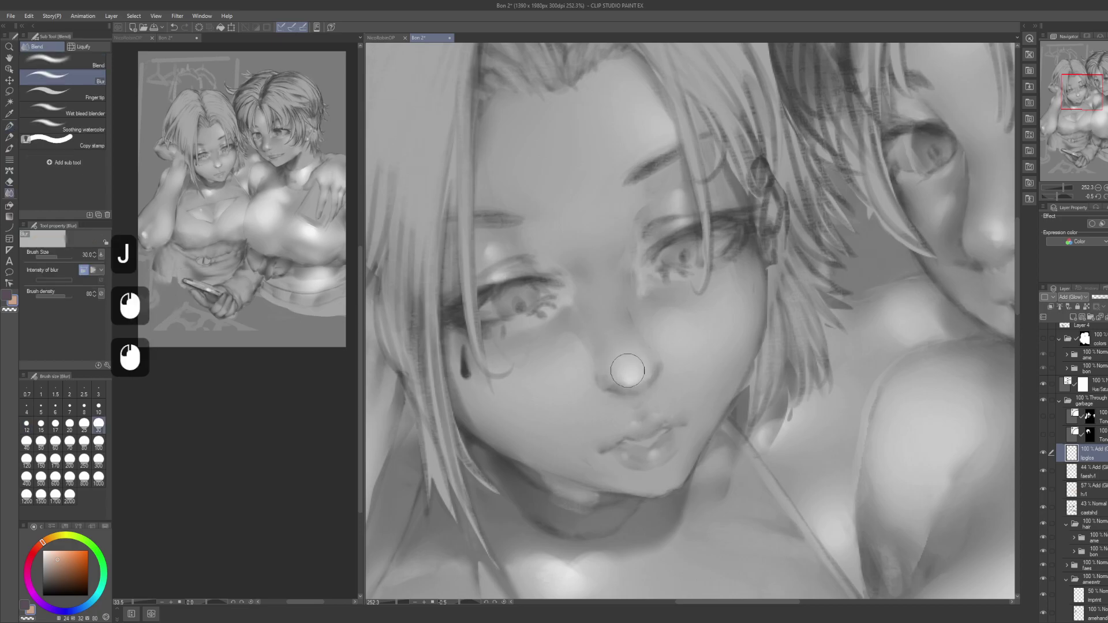
click(627, 373)
Step: Paint a highlight down the left character's nose bridge and soften it with Blur
mouse_move(665, 317)
mouse_down()
mouse_move(663, 297)
mouse_move(660, 334)
mouse_up()
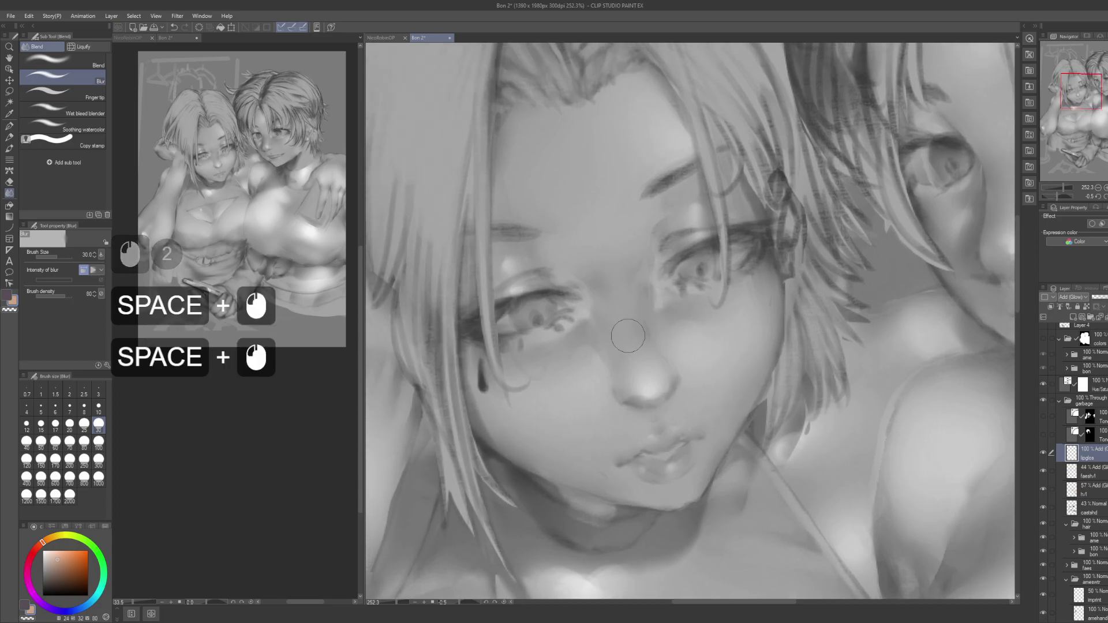
key(p)
drag(625, 330, 634, 366)
mouse_move(634, 365)
mouse_down()
mouse_move(619, 313)
mouse_move(634, 363)
mouse_up()
mouse_move(620, 321)
mouse_down()
mouse_move(635, 366)
mouse_move(632, 318)
mouse_move(601, 253)
mouse_move(634, 317)
mouse_move(613, 315)
mouse_up()
key(j)
drag(613, 315, 624, 332)
Step: Compare the illustration with the 44% Add (Glow) face highlight layer hidden and shown
drag(707, 291, 688, 290)
drag(698, 318, 655, 309)
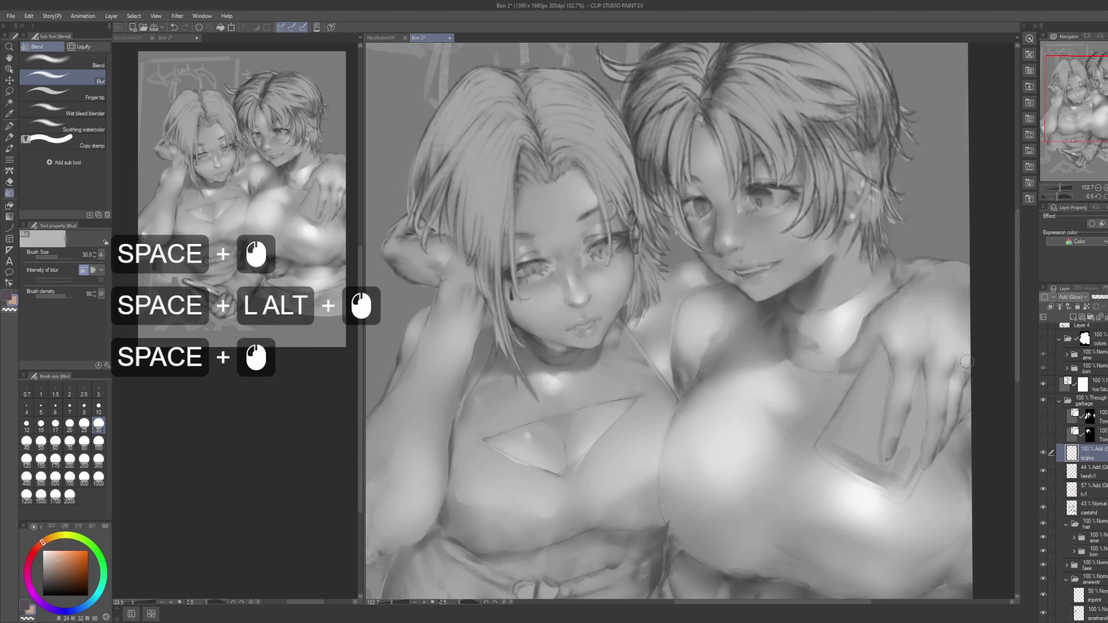
click(1044, 470)
click(1045, 471)
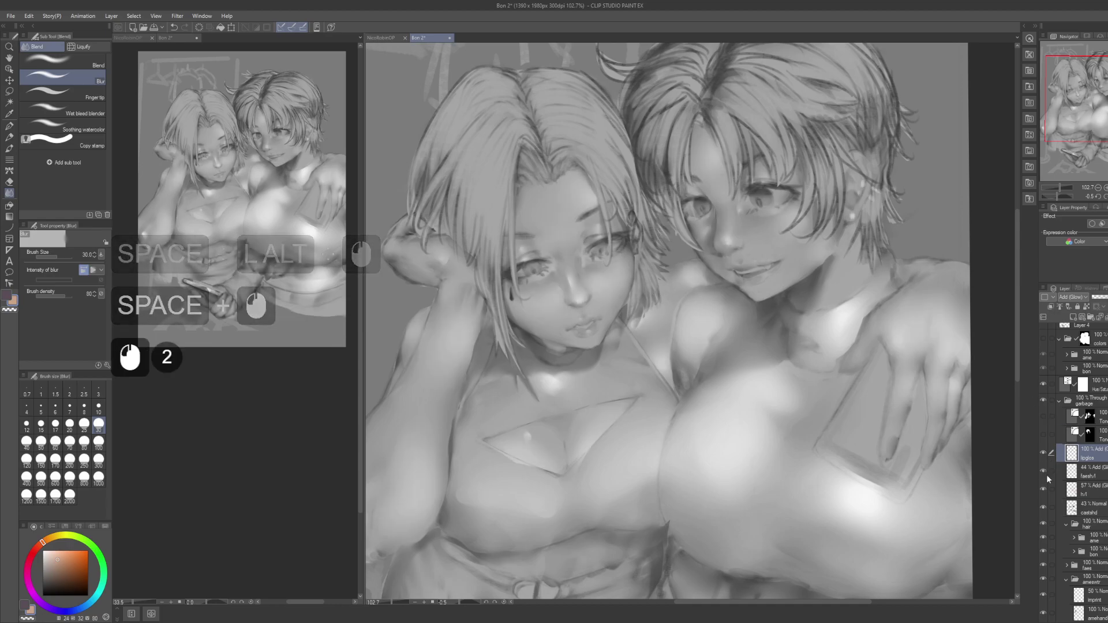
click(1044, 472)
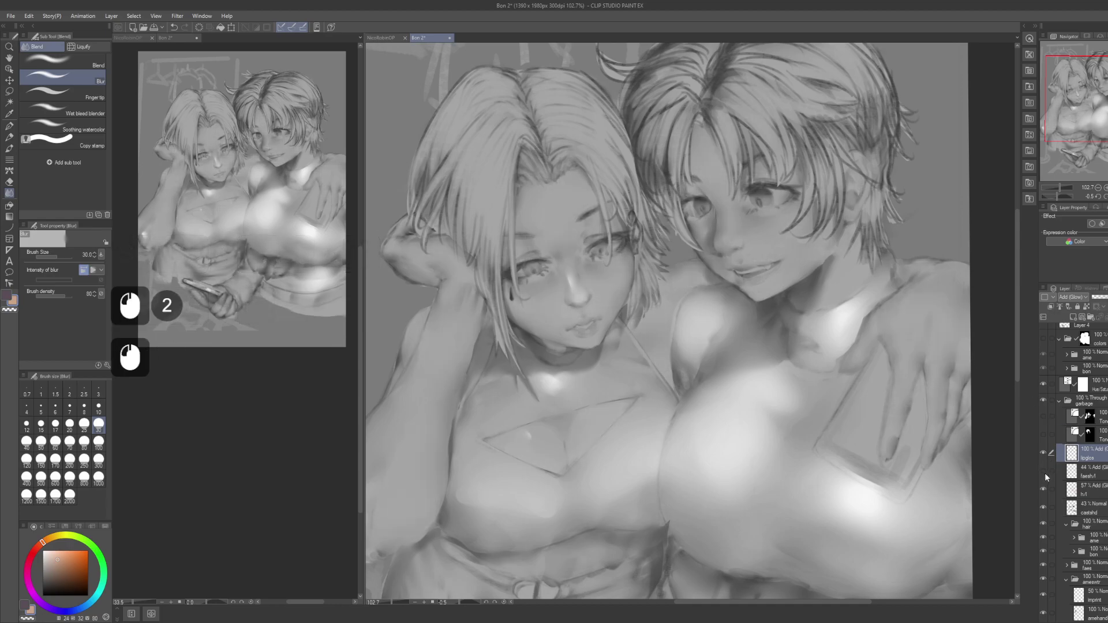
click(1045, 473)
click(1082, 461)
Step: Dab gloss highlights on the left character's lower and upper lips with the G-pen at size 12
drag(572, 337, 622, 364)
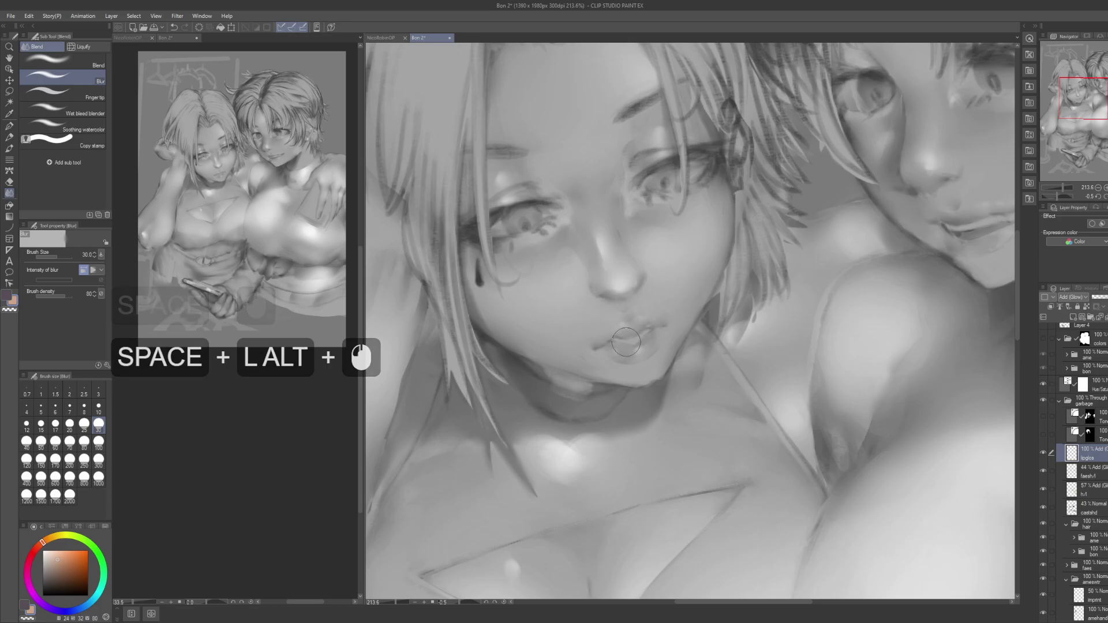
key(p)
drag(625, 351, 604, 351)
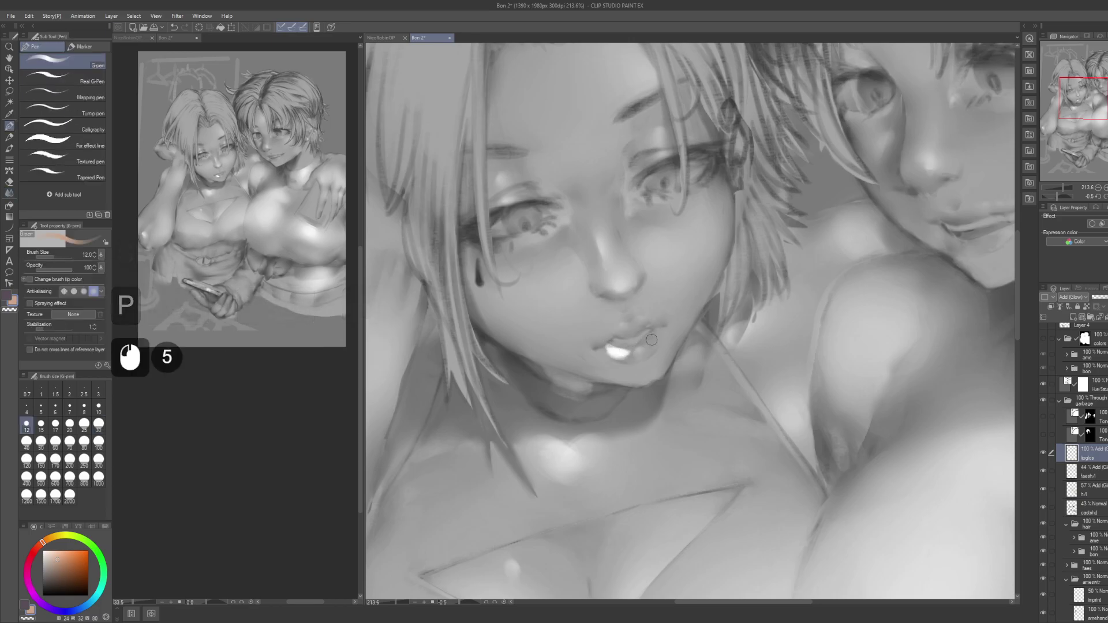
click(645, 348)
click(649, 346)
click(606, 336)
click(610, 335)
click(615, 332)
click(619, 331)
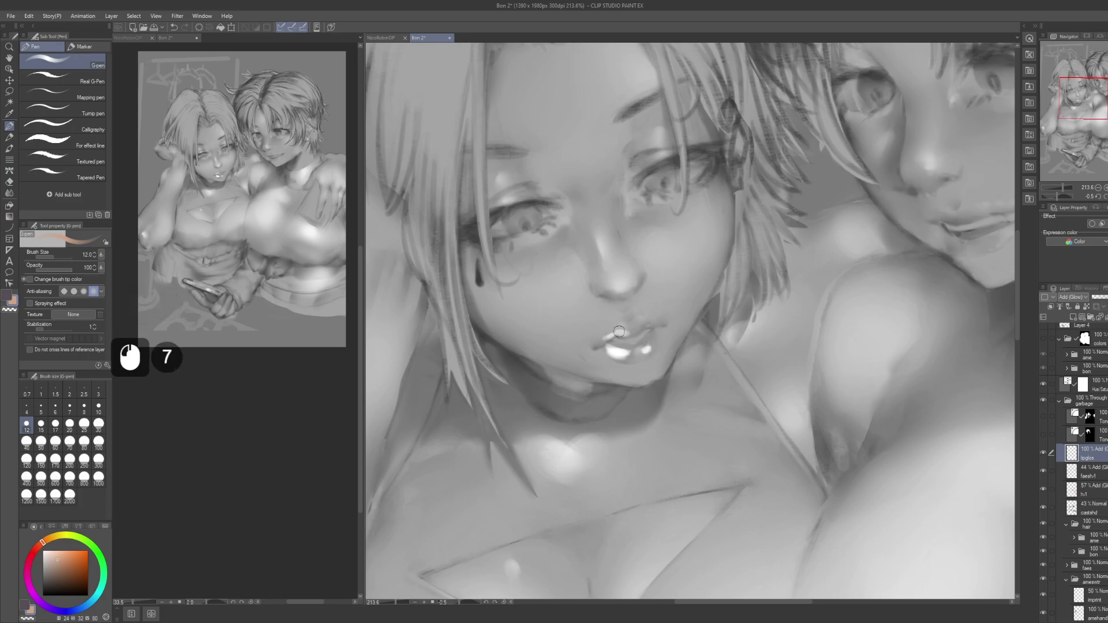
Step: Blur the gloss highlights on the left character's lips at brush size 30
key(j)
click(613, 349)
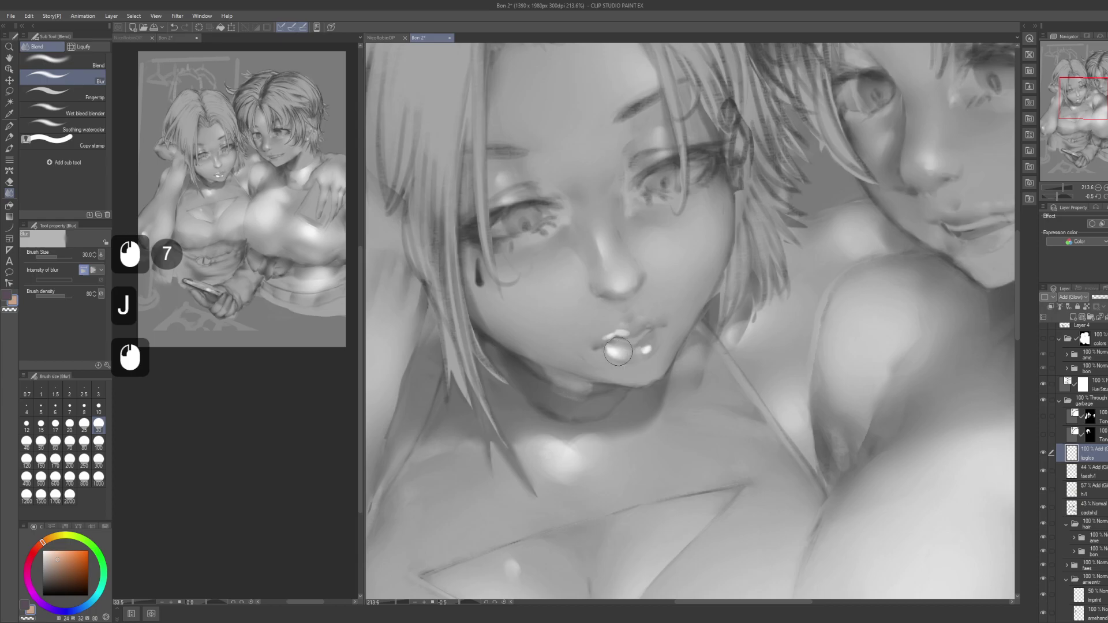
click(649, 352)
click(625, 328)
click(613, 332)
click(648, 321)
click(638, 327)
drag(699, 322, 657, 347)
drag(657, 347, 601, 348)
click(600, 347)
click(586, 347)
click(580, 341)
Step: Paint gloss highlights on the right character's lips with the G-pen and soften them with Blur
drag(741, 252, 640, 338)
alt+click(712, 291)
mouse_move(641, 338)
mouse_down()
mouse_move(691, 347)
mouse_move(710, 309)
mouse_move(682, 313)
mouse_move(690, 322)
mouse_move(697, 309)
mouse_move(676, 311)
mouse_move(731, 304)
mouse_up()
key(p)
key(j)
mouse_move(728, 305)
mouse_down()
mouse_move(686, 306)
mouse_move(700, 339)
mouse_move(710, 332)
mouse_move(685, 350)
mouse_move(732, 329)
mouse_up()
mouse_move(731, 329)
mouse_down()
mouse_move(755, 308)
mouse_move(709, 338)
mouse_move(754, 294)
mouse_up()
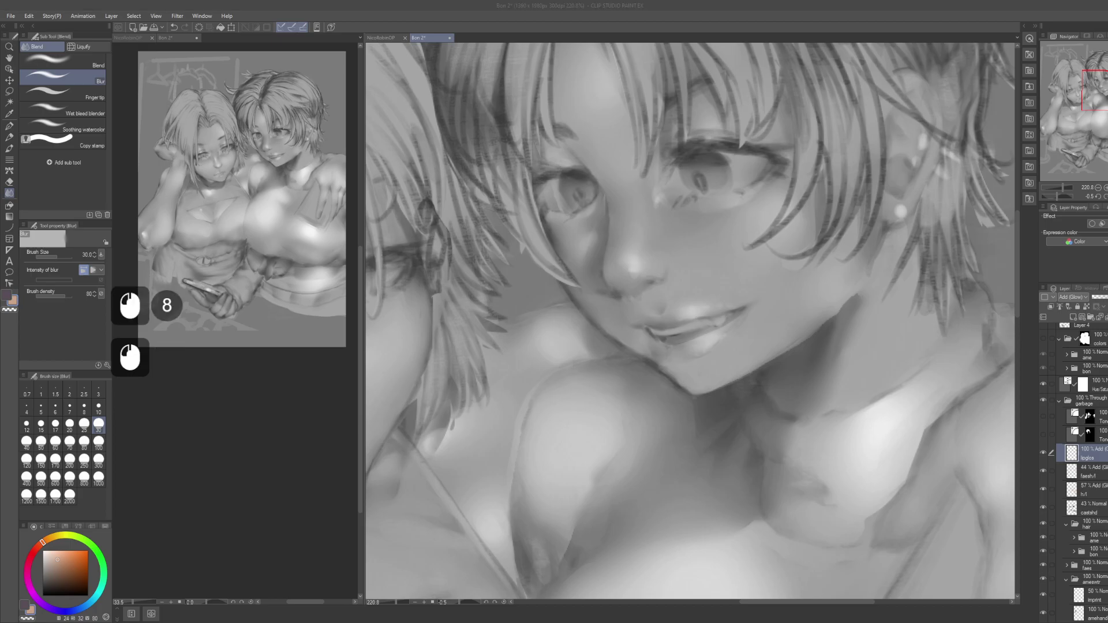
text(aye)
key(Return)
text(t)
key(BackSpace)
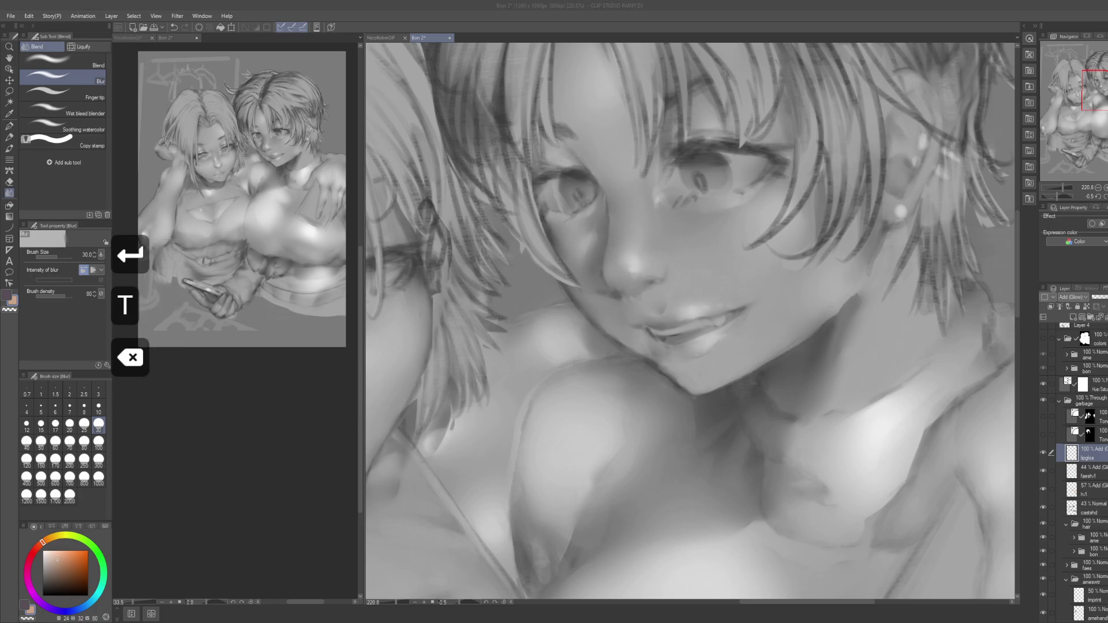
text(omw)
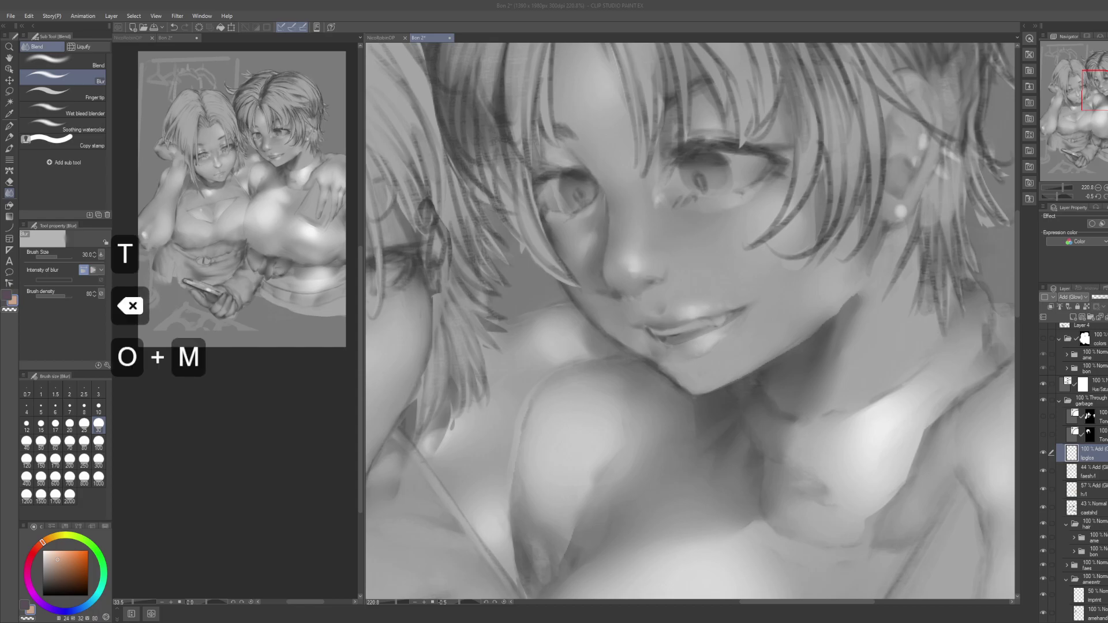
key(Return)
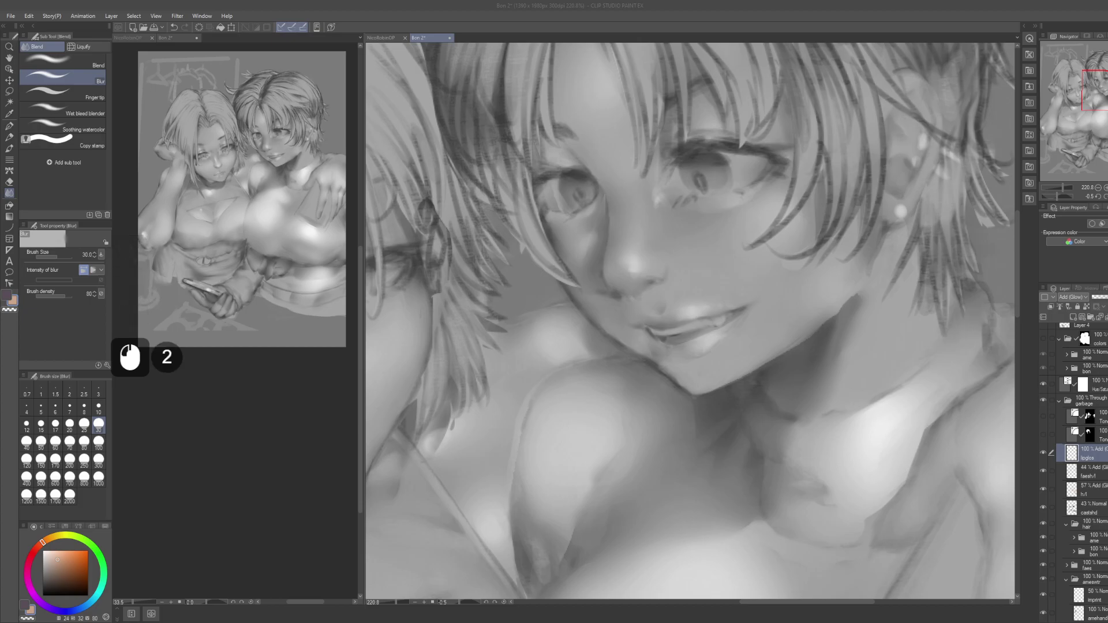
key(ctrl)
key(ctrl)
key(ctrl)
key(ctrl)
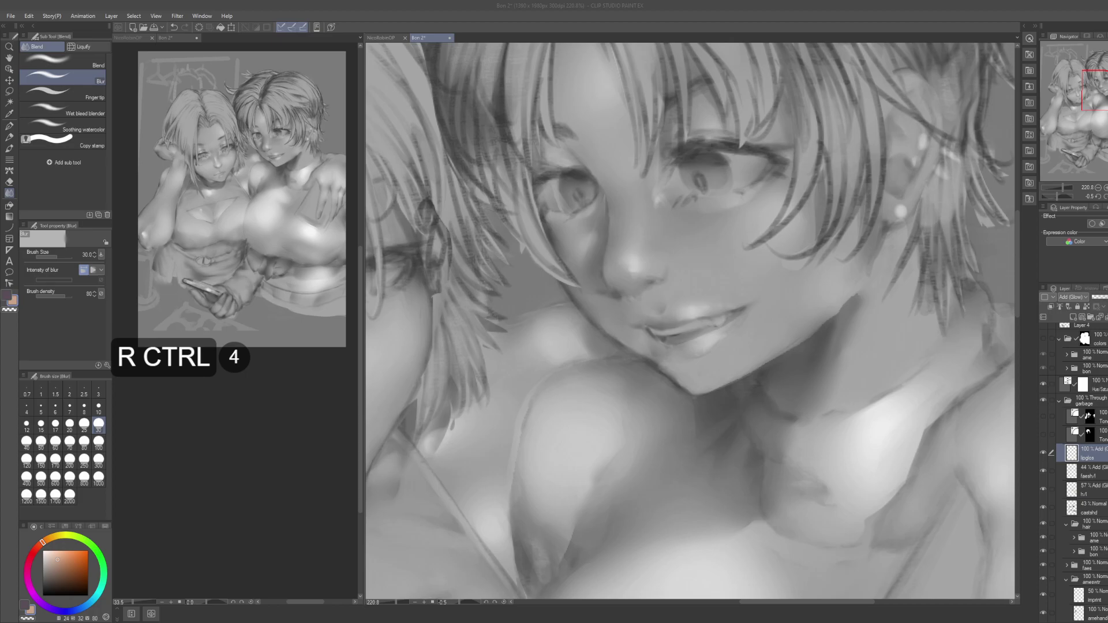
scroll(690, 320, down, 2)
scroll(689, 320, up, 4)
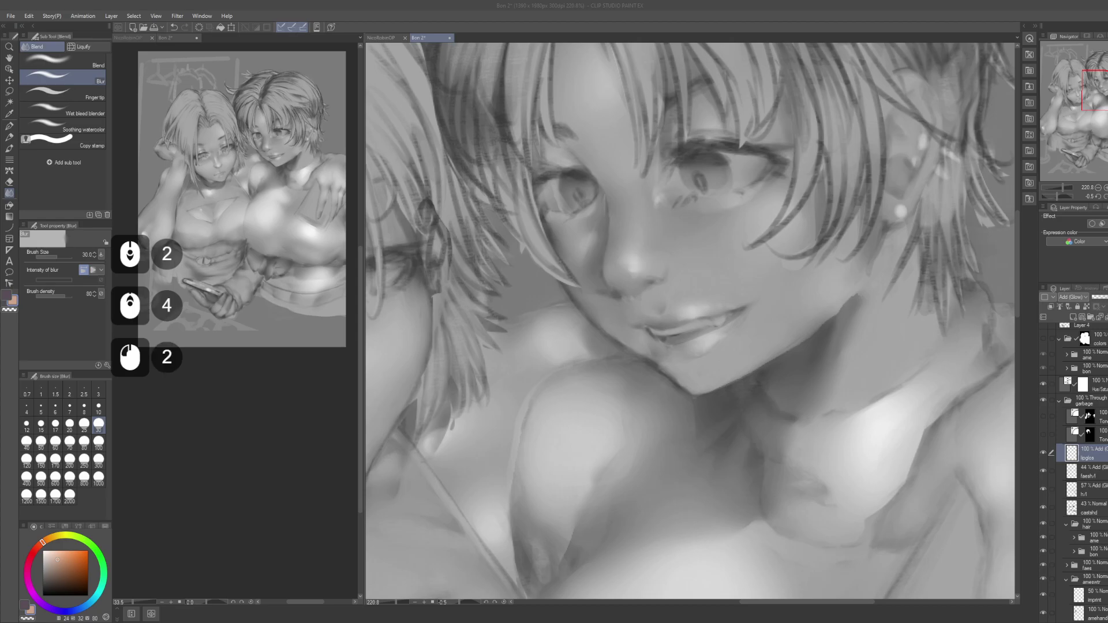
scroll(690, 321, down, 4)
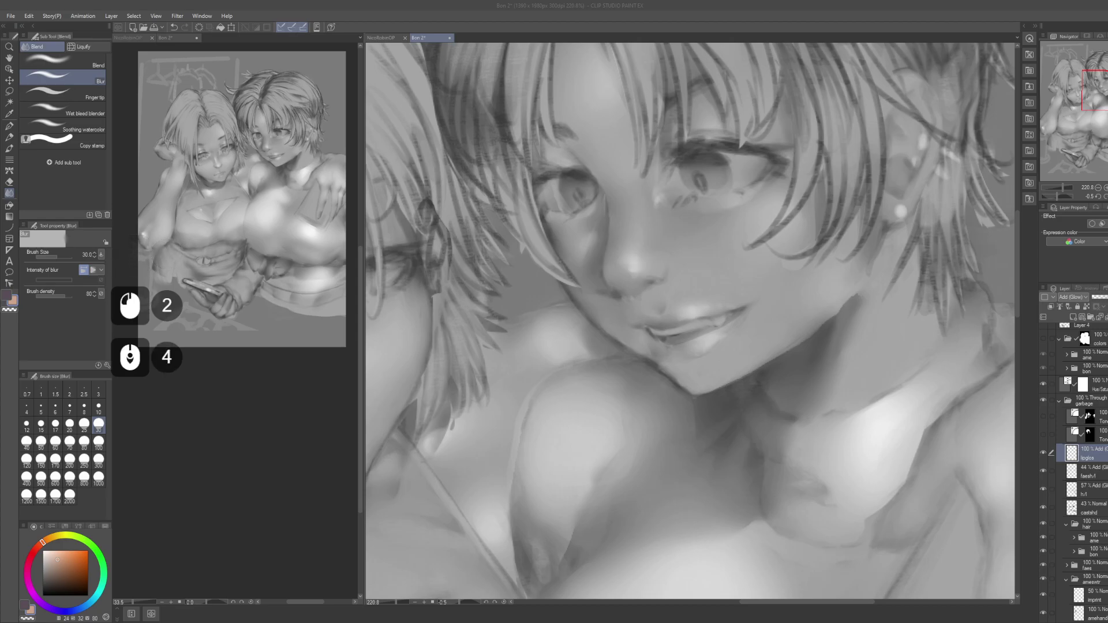
scroll(690, 320, down, 2)
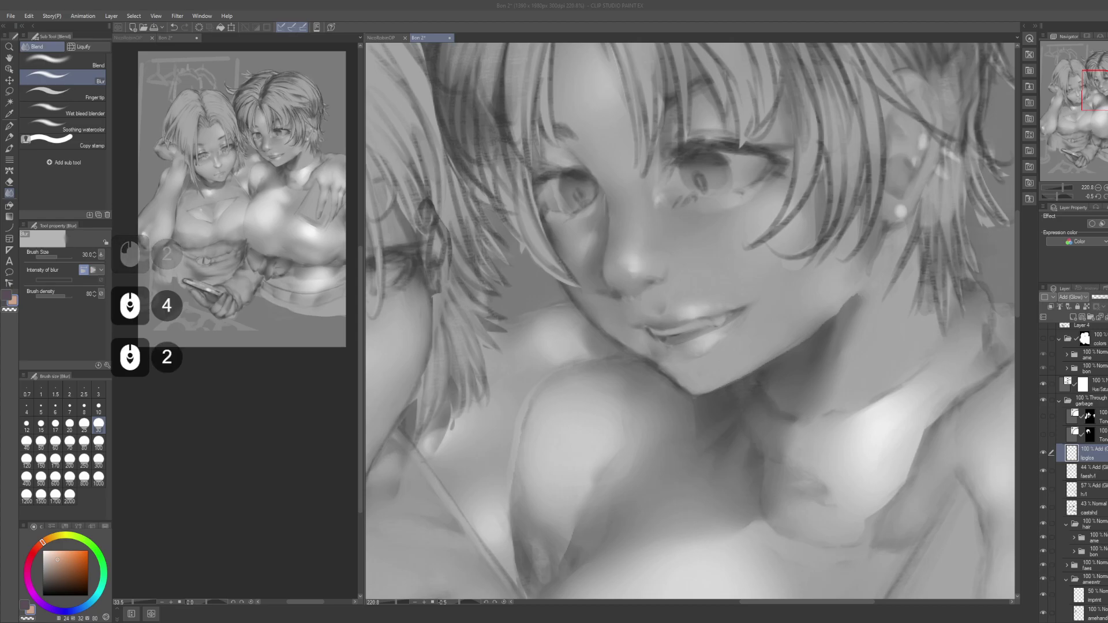
key(ctrl)
key(ctrl)
key(ctrl)
key(ctrl)
key(ctrl)
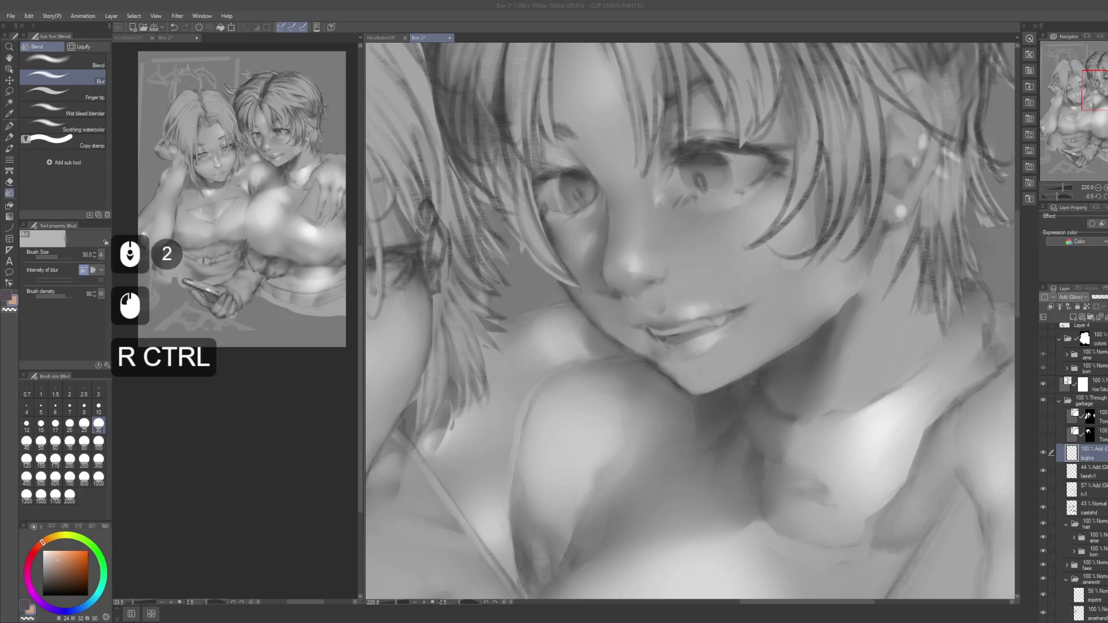
key(ctrl)
key(ctrl)
key(ctrl)
key(ctrl)
key(ctrl)
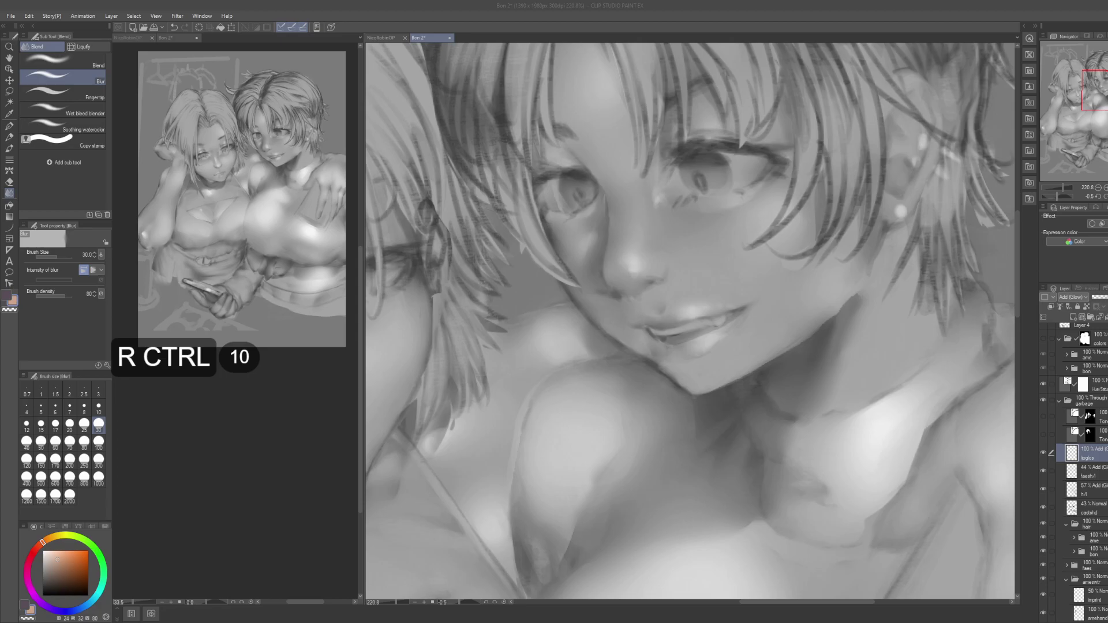
key(alt+Tab)
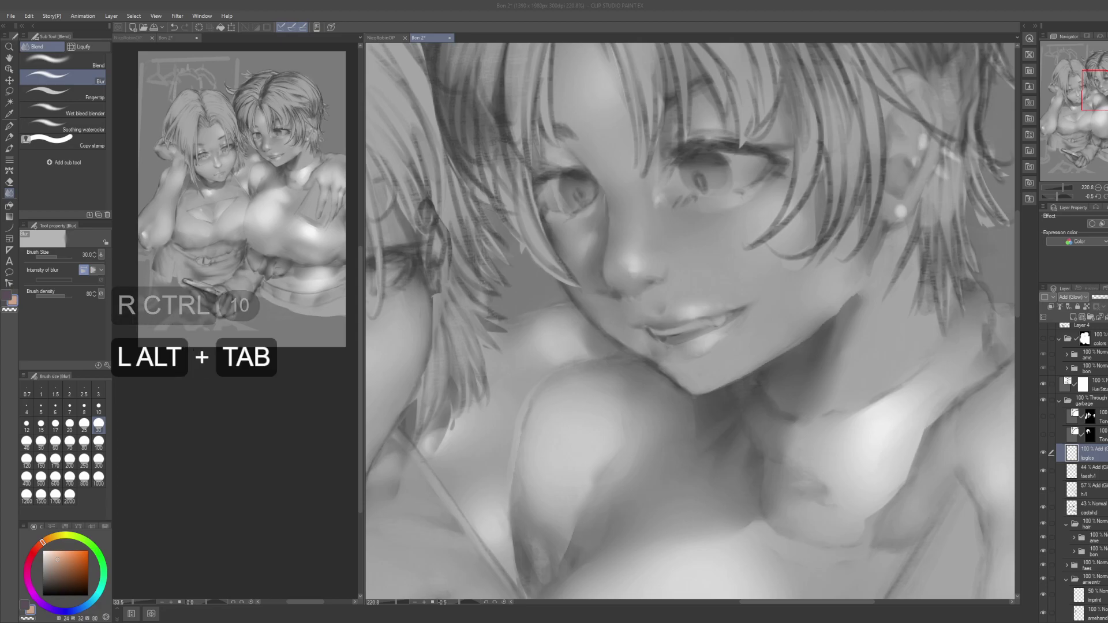
key(alt)
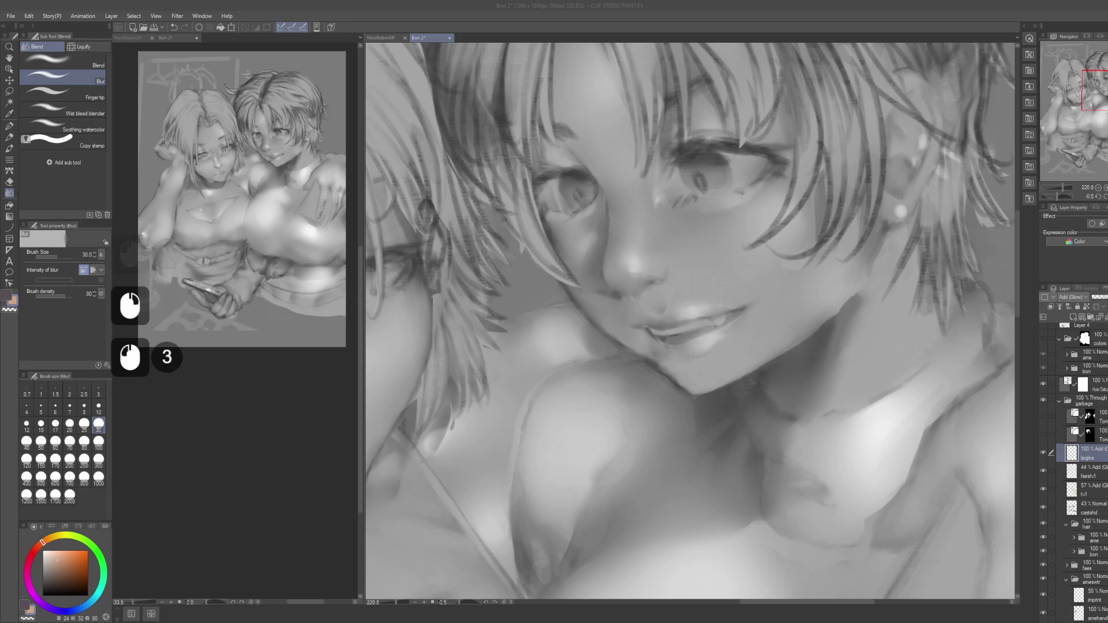
Step: Add a new layer above the lip gloss layer and name it "hair H/L"
click(797, 83)
drag(757, 271, 658, 297)
drag(733, 315, 710, 293)
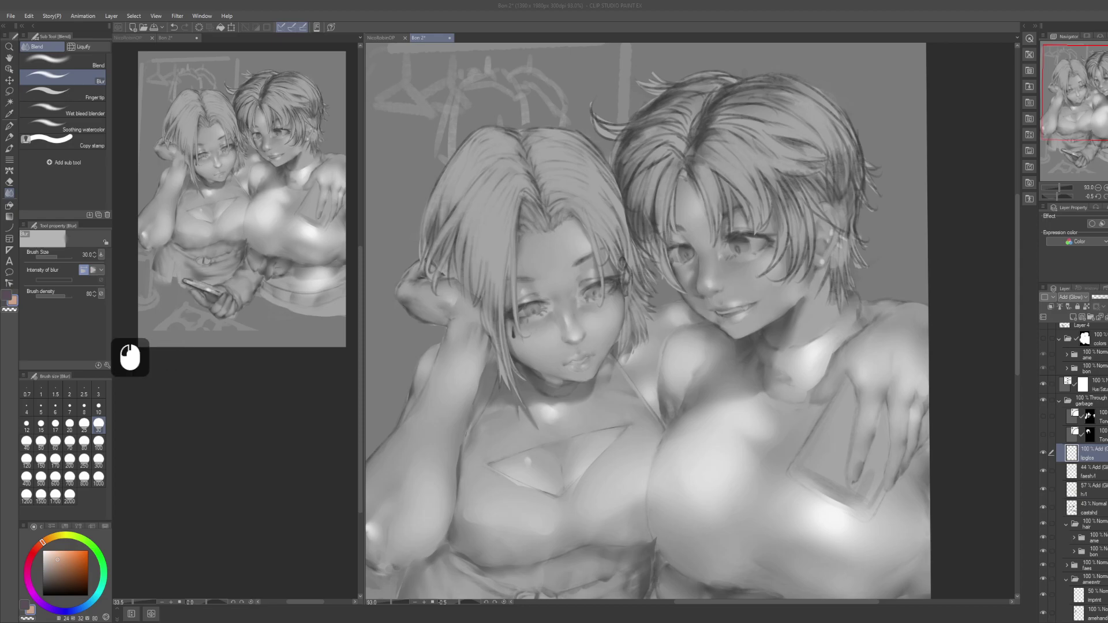
click(789, 164)
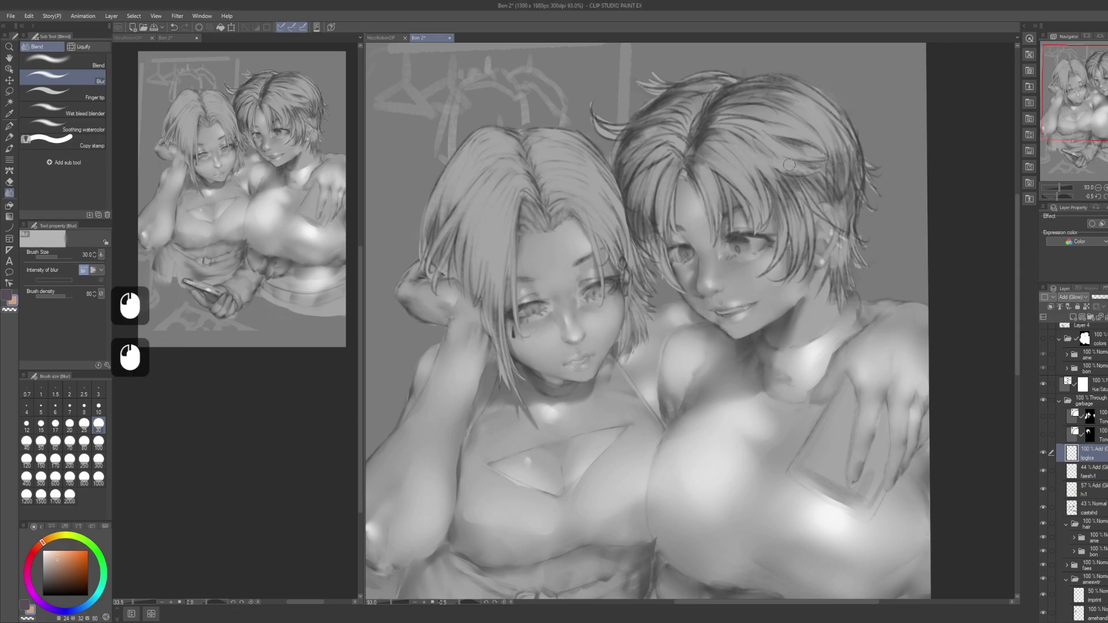
drag(825, 443, 808, 375)
alt+click(808, 375)
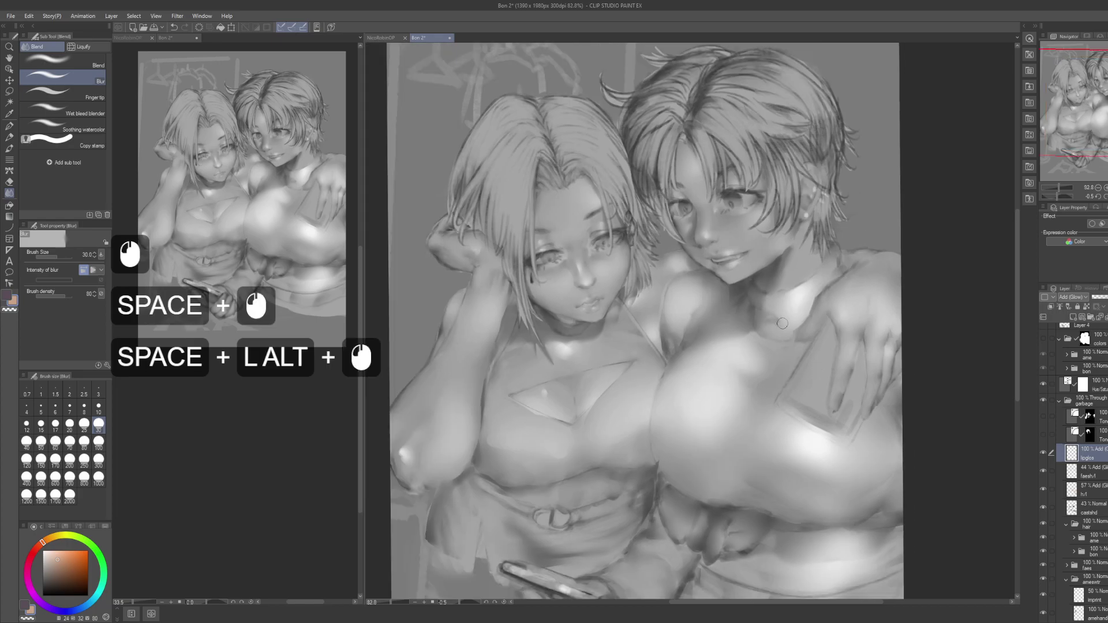
key(ctrl+shift+n)
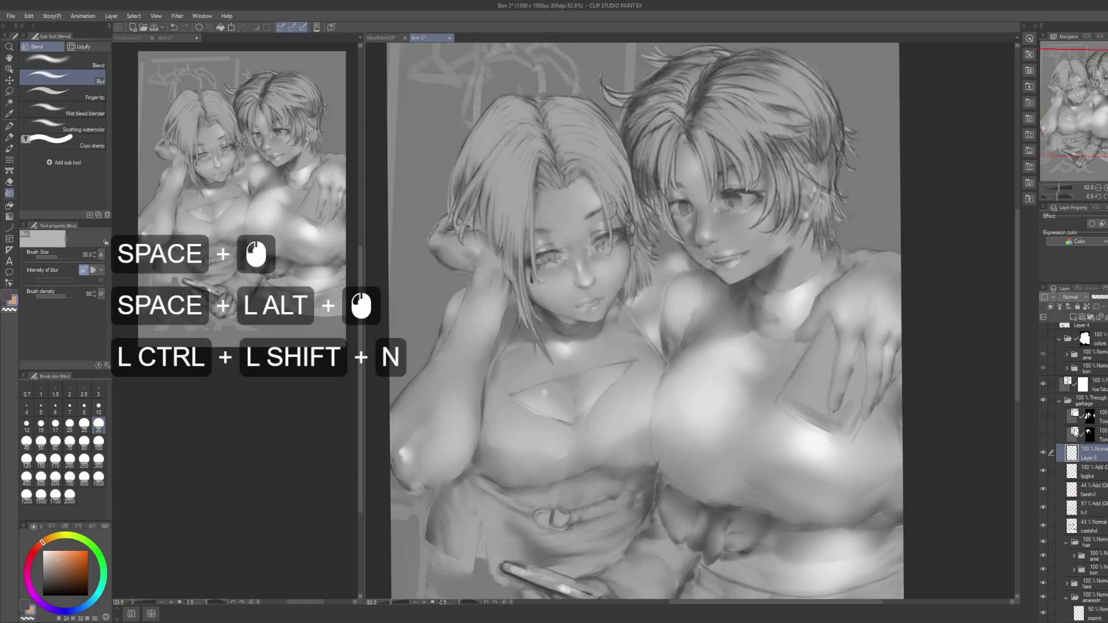
key(F2)
text(hair)
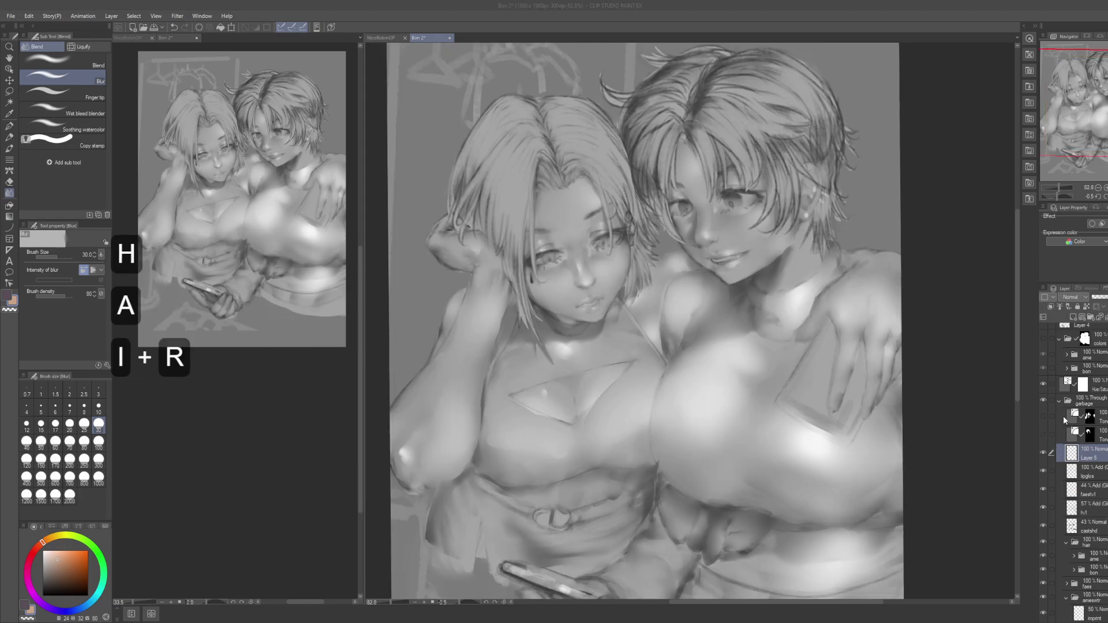
text( H/)
text(L)
key(Return)
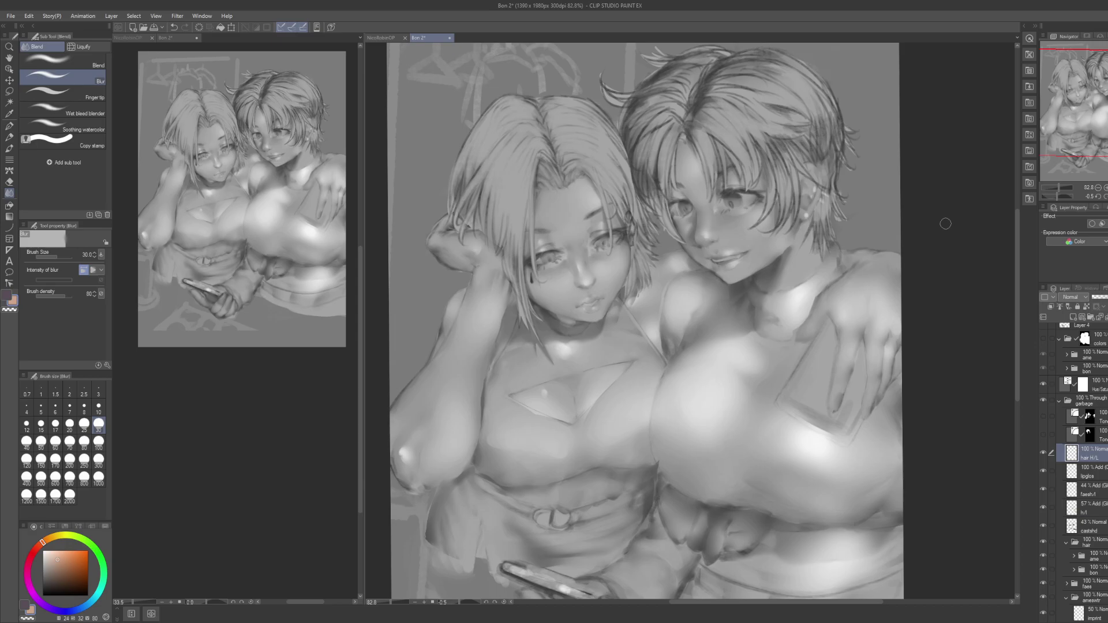
key(alt+Tab)
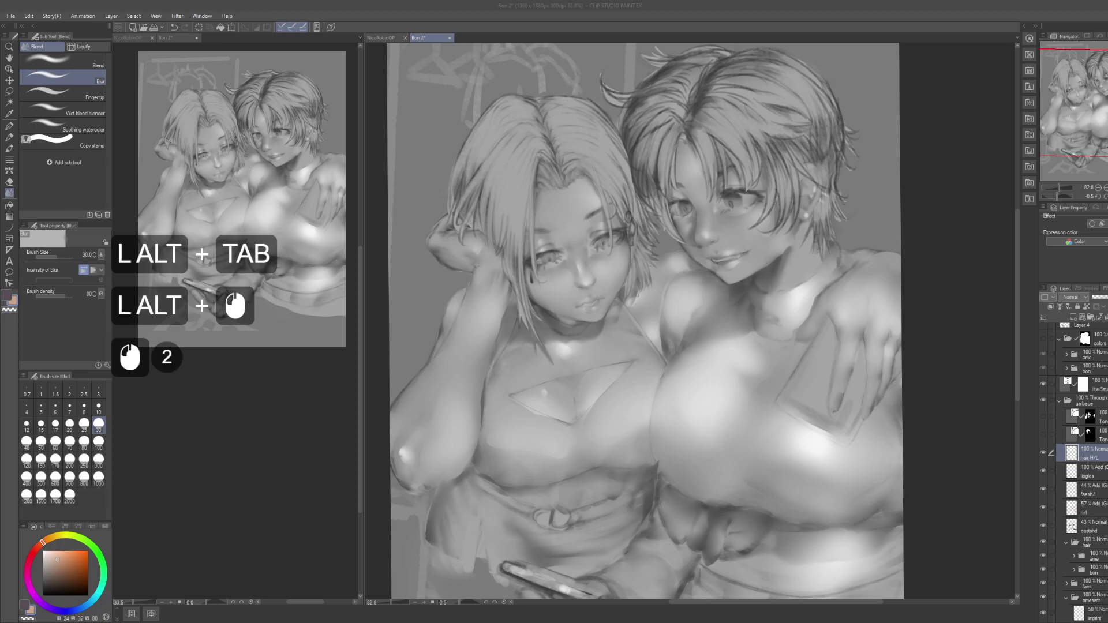
click(985, 503)
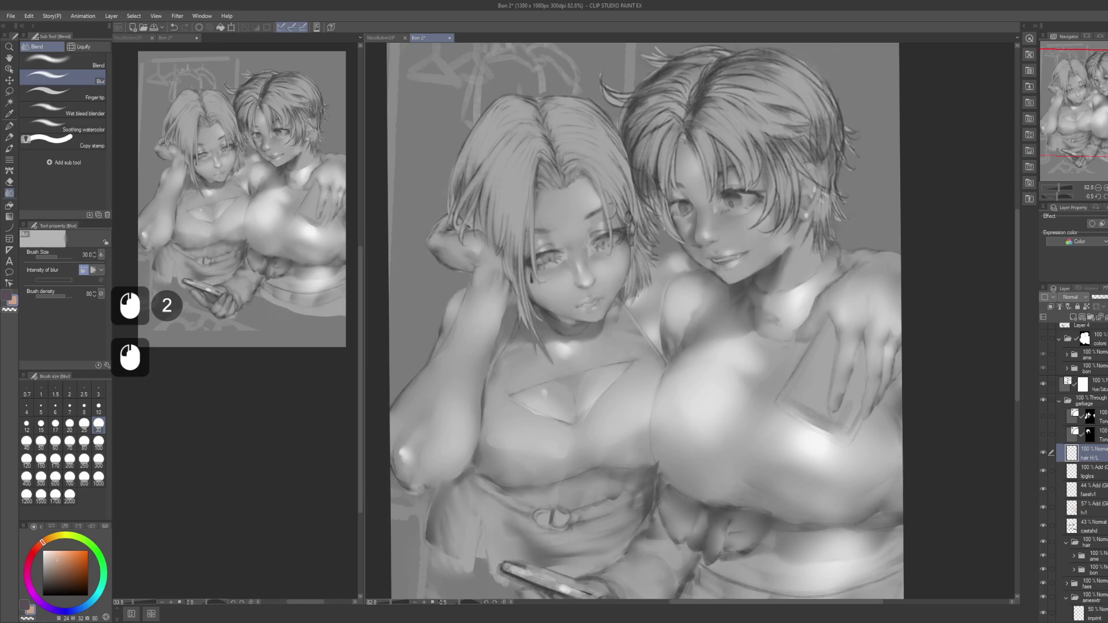
click(942, 323)
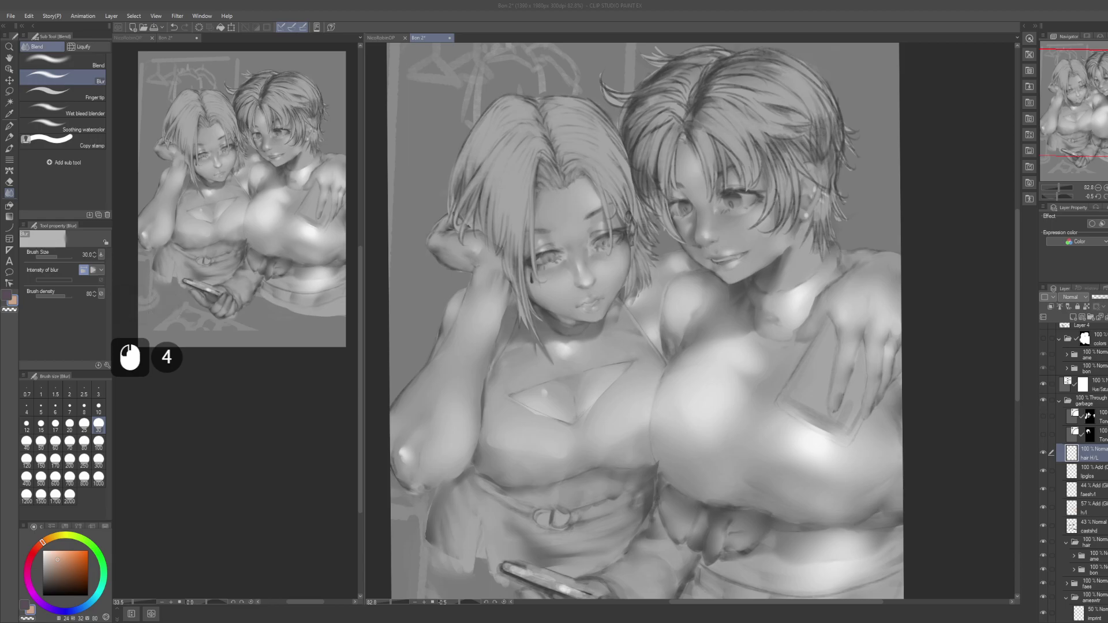
click(995, 182)
click(995, 182)
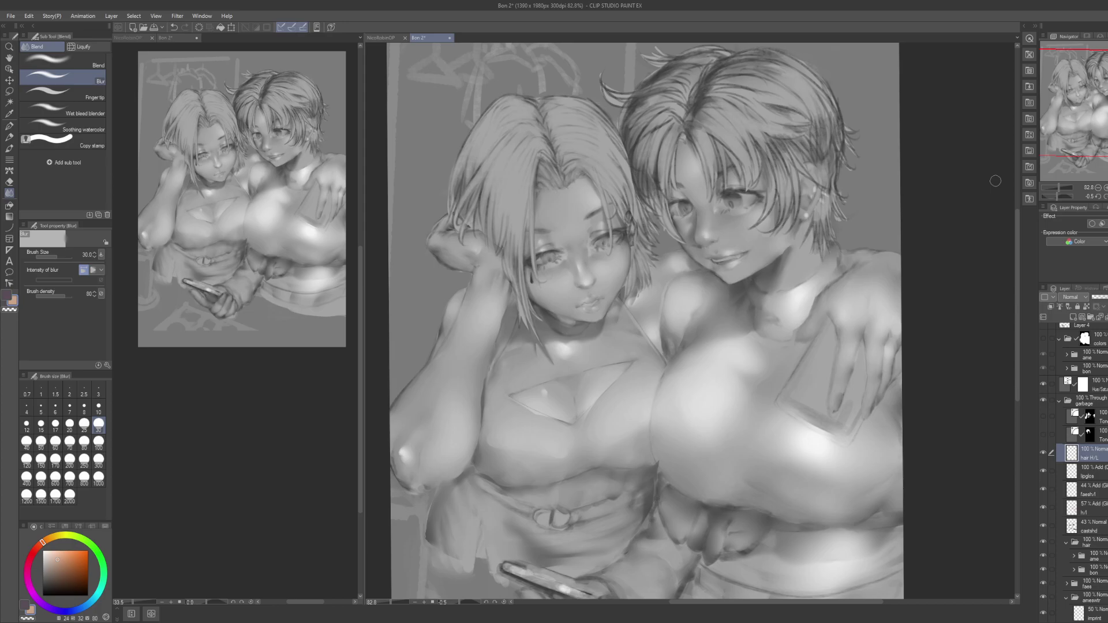
mouse_move(782, 431)
mouse_down()
mouse_move(783, 484)
mouse_move(780, 427)
mouse_move(791, 475)
mouse_move(760, 444)
mouse_move(797, 458)
mouse_move(822, 488)
mouse_up()
key(p)
key(ctrl+z)
key(x)
key(ctrl+z)
key(x)
drag(803, 419, 834, 478)
key(ctrl+z)
Step: Set the blending mode of the hair H/L layer to Glow dodge
click(1075, 303)
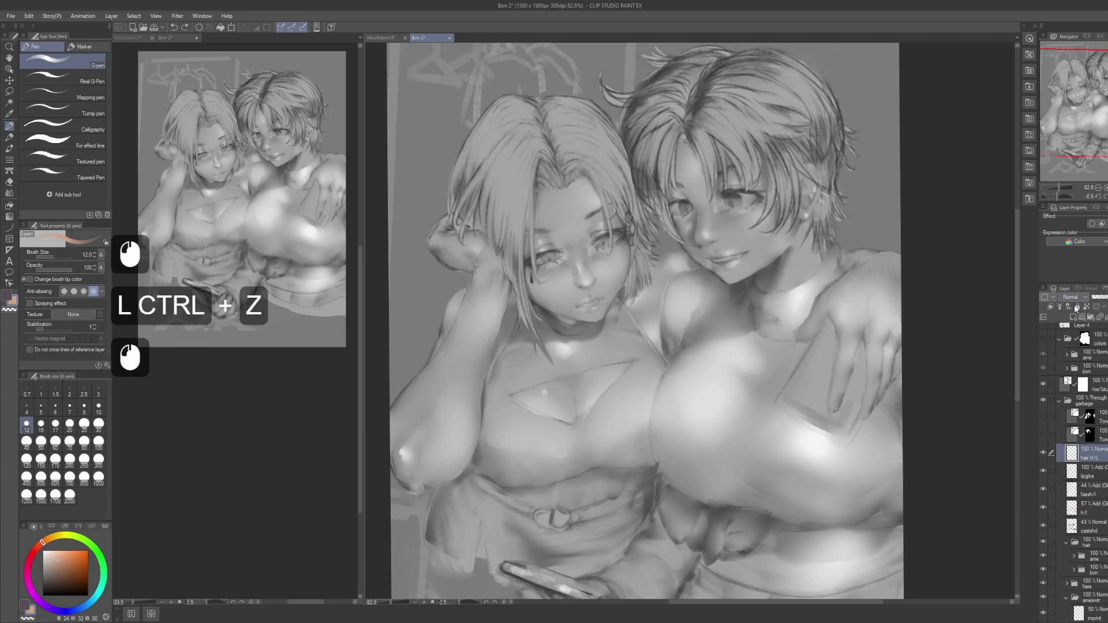
click(1086, 385)
mouse_move(779, 440)
mouse_down()
mouse_move(785, 464)
mouse_move(762, 352)
mouse_up()
key(ctrl+z)
Step: Enlarge the G-pen to size 80 and undo the test strokes
mouse_move(699, 340)
mouse_down()
mouse_move(699, 369)
mouse_move(740, 365)
mouse_up()
key(bracketright)
key(bracketright)
key(bracketright)
key(bracketright)
key(bracketright)
key(bracketright)
key(bracketright)
key(bracketright)
key(bracketright)
key(bracketright)
key(ctrl+z)
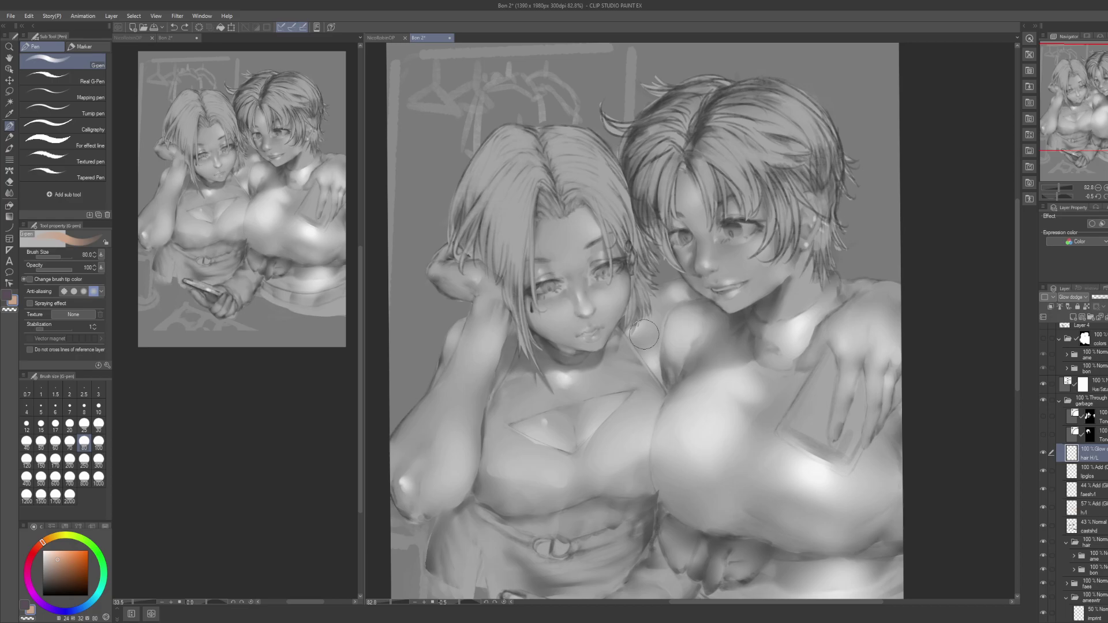
key(space)
mouse_move(753, 297)
mouse_down()
mouse_move(736, 333)
mouse_move(745, 323)
mouse_move(777, 387)
mouse_move(776, 300)
mouse_up()
key(ctrl+z)
Step: Try a Glow dodge highlight along the left character's raised arm with the G-pen at size 80
mouse_move(772, 378)
mouse_down()
mouse_move(754, 342)
mouse_move(758, 376)
mouse_move(764, 268)
mouse_up()
drag(767, 430, 839, 277)
drag(678, 326, 779, 386)
mouse_move(624, 326)
mouse_down()
mouse_move(738, 408)
mouse_move(821, 397)
mouse_up()
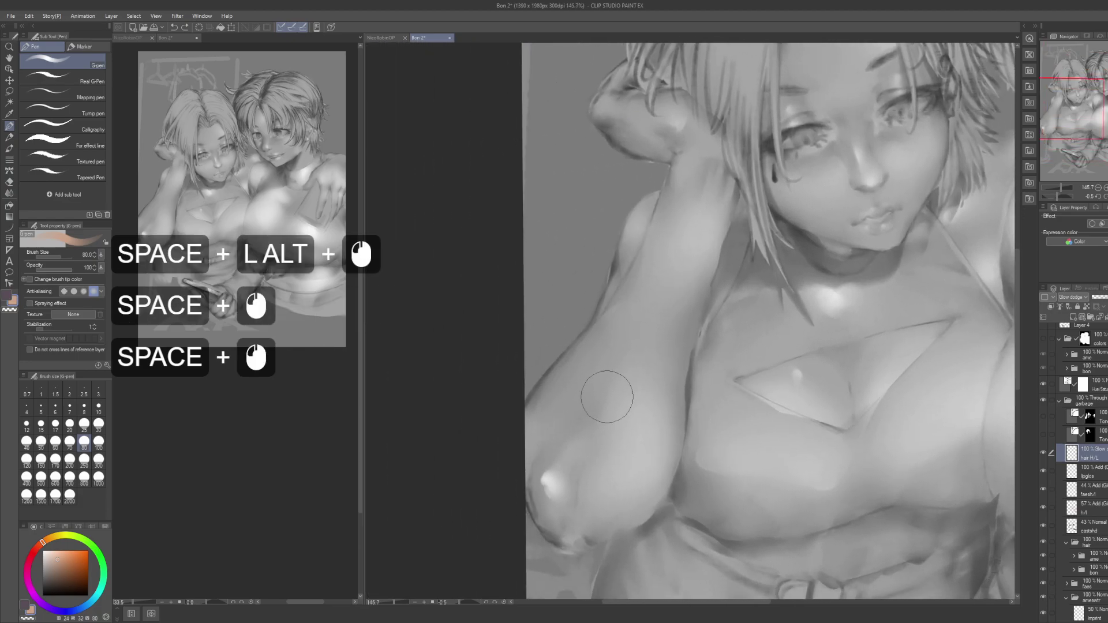
drag(549, 425, 604, 348)
key(ctrl+z)
drag(546, 414, 596, 352)
mouse_move(544, 427)
mouse_down()
mouse_move(571, 394)
mouse_move(586, 370)
mouse_up()
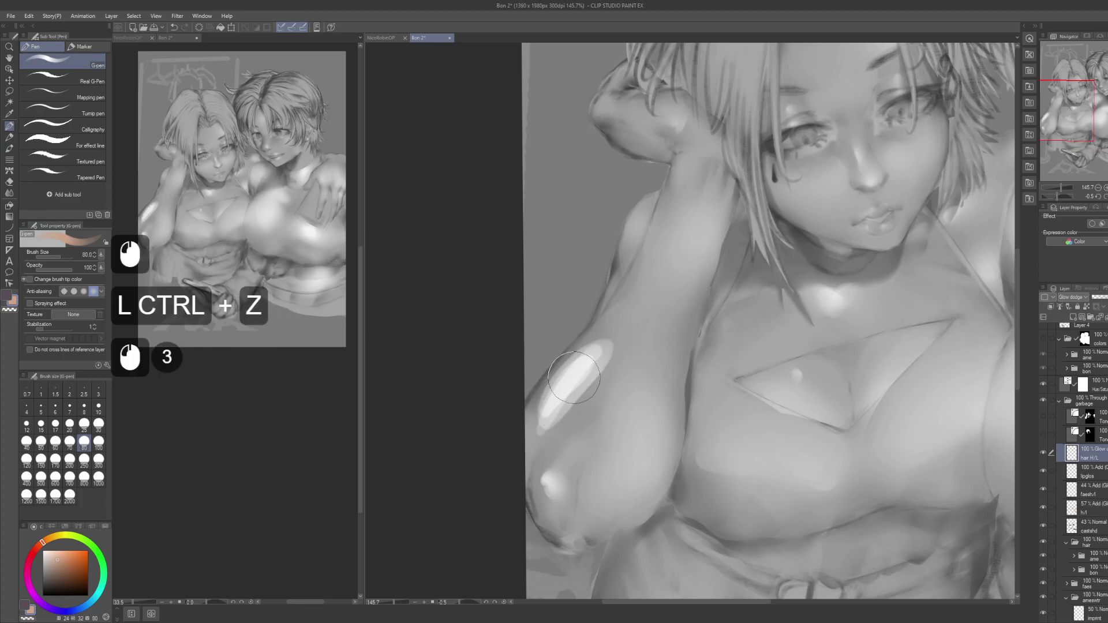
Step: Try softening the test highlight on the left character's arm with an enlarged Blur brush at size 80
key(j)
key(bracketright)
key(bracketright)
key(bracketright)
key(bracketright)
key(bracketright)
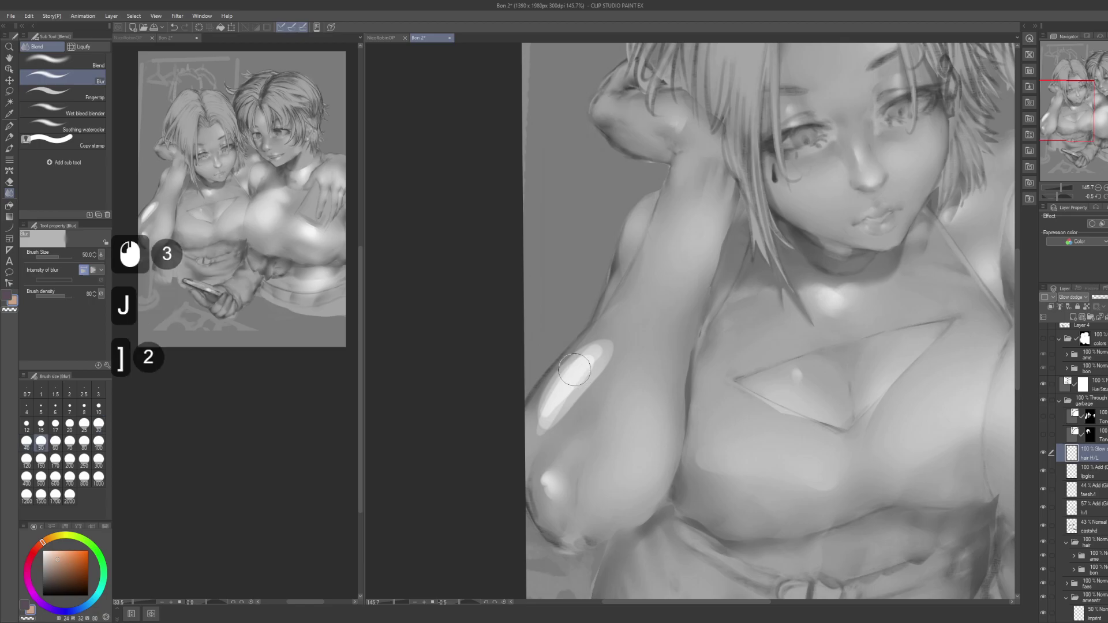
mouse_move(583, 346)
mouse_down()
mouse_move(610, 334)
mouse_move(542, 399)
mouse_move(652, 283)
mouse_up()
key(space)
drag(663, 320, 670, 381)
drag(606, 415, 562, 501)
drag(678, 381, 511, 510)
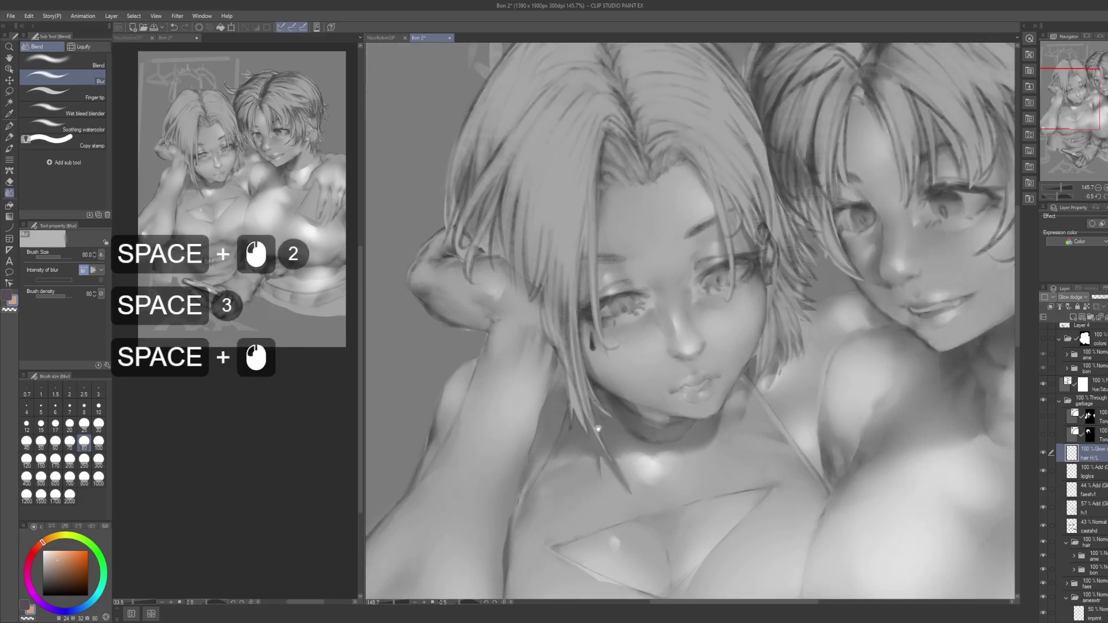
Step: Return to the G-pen and undo the remaining test strokes
mouse_move(658, 294)
mouse_down()
mouse_move(658, 355)
mouse_move(657, 338)
mouse_up()
key(p)
key(ctrl+z)
drag(578, 353, 710, 393)
drag(670, 341, 665, 393)
drag(673, 323, 658, 430)
key(ctrl+z)
key(ctrl+z)
Step: Load a selection of both characters' hair from the contents of the hair folder
drag(777, 420, 661, 385)
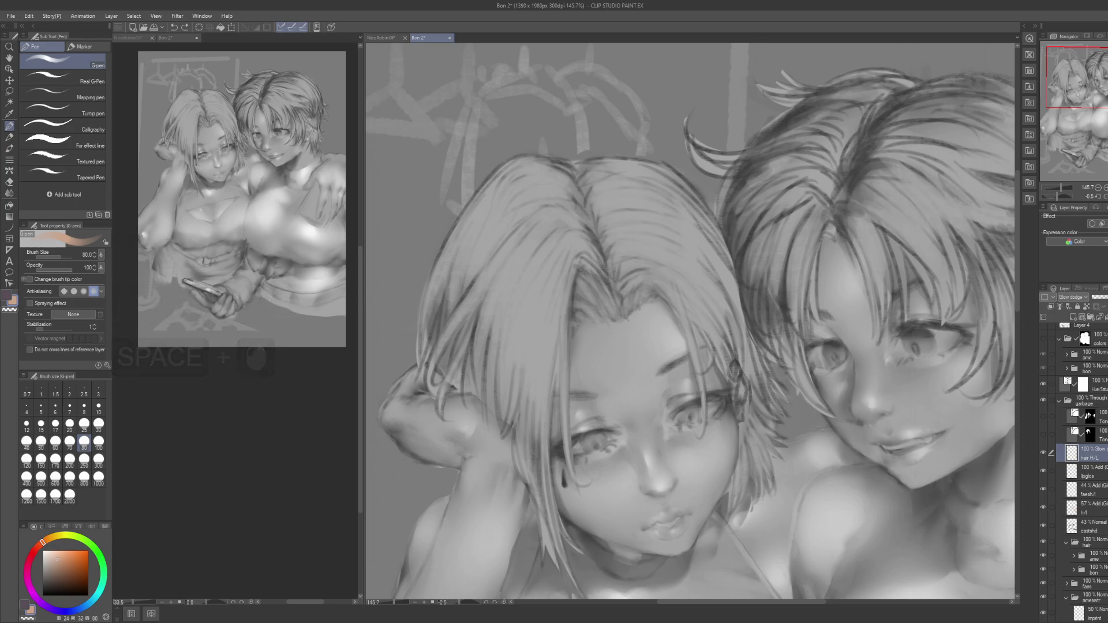
scroll(1080, 461, down, 5)
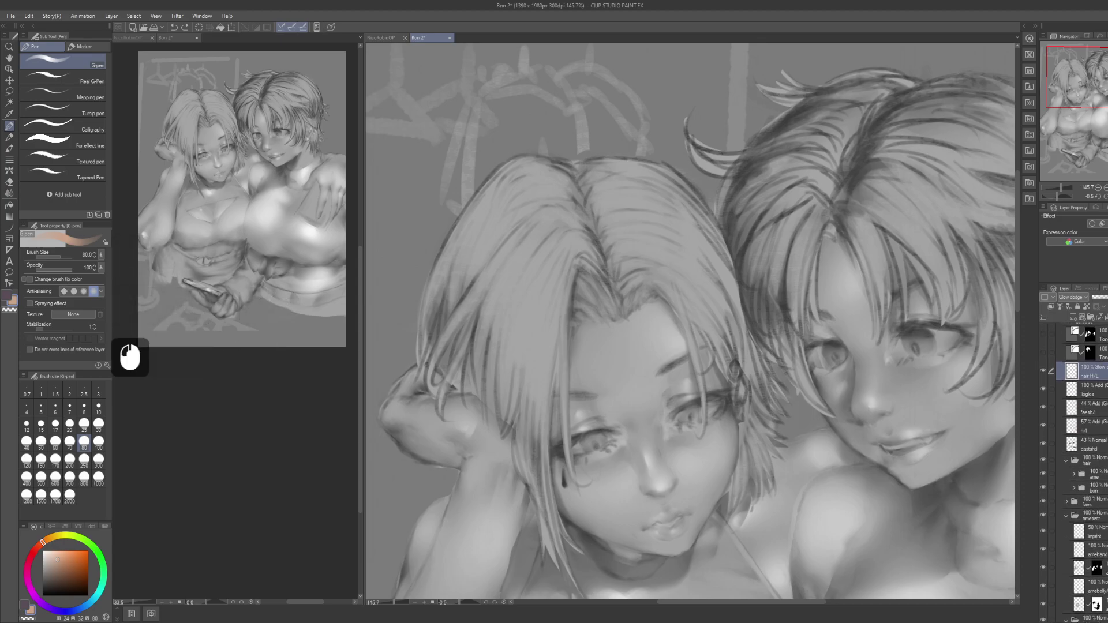
scroll(1079, 462, down, 2)
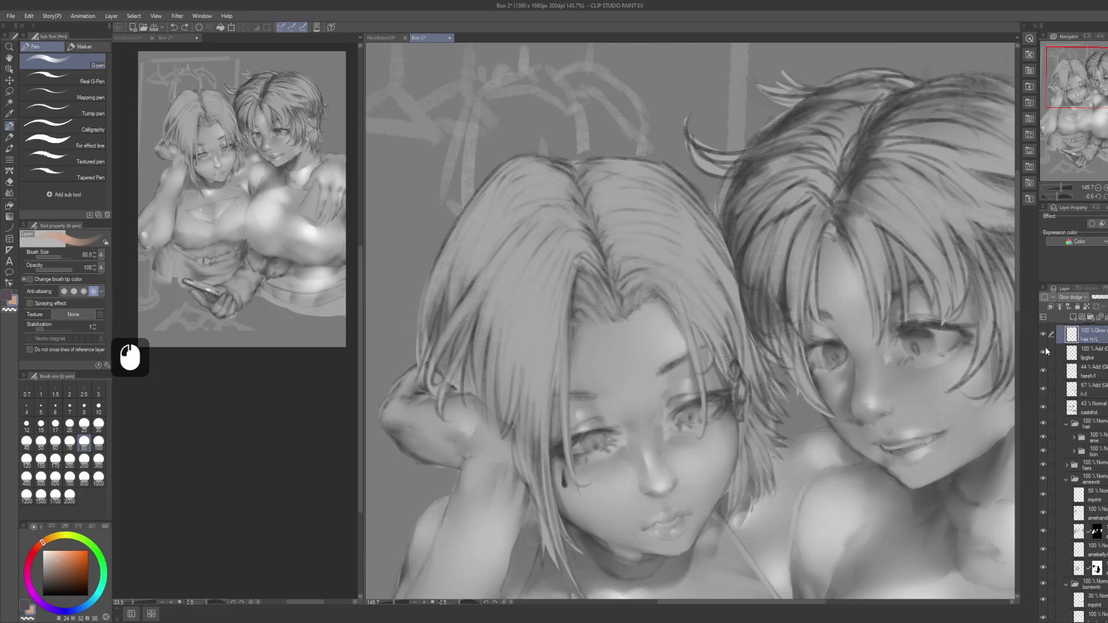
scroll(1079, 461, down, 4)
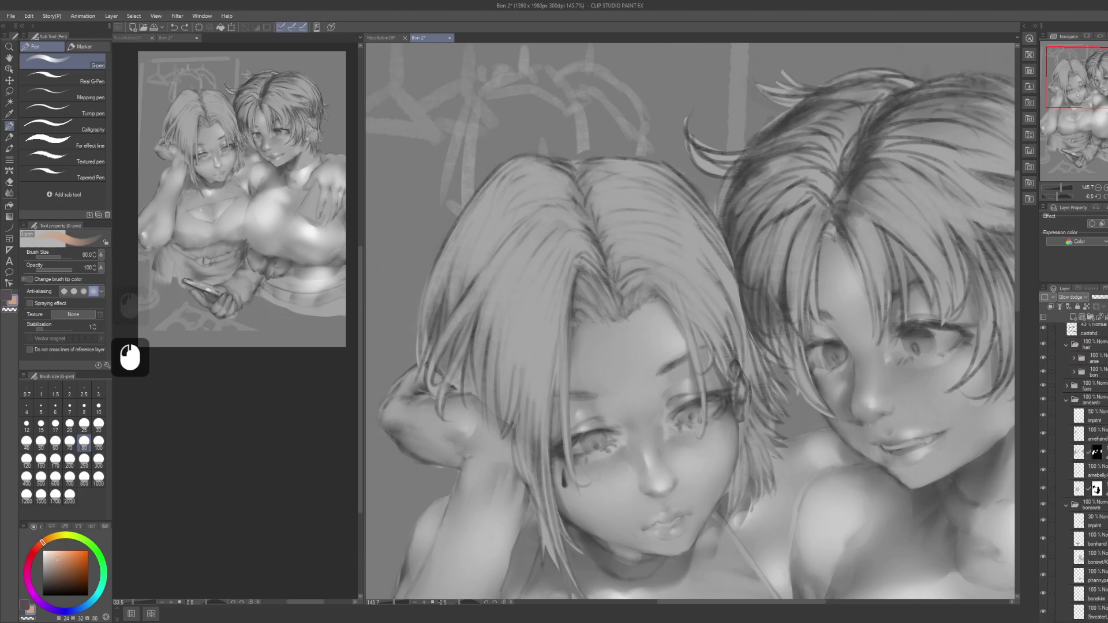
scroll(1088, 391, up, 1)
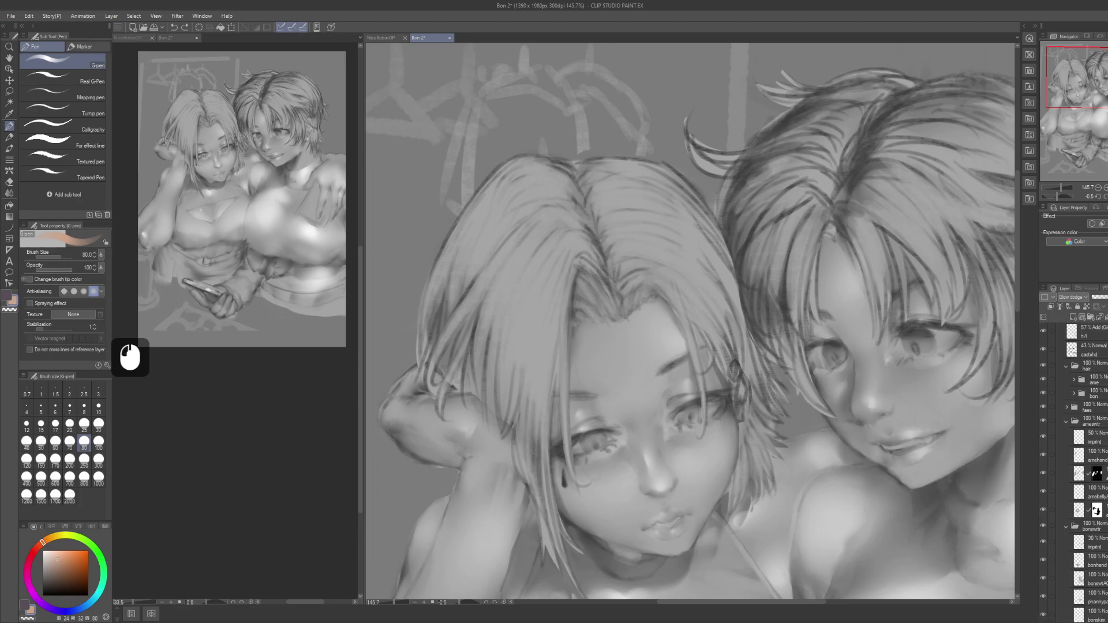
ctrl+click(1074, 380)
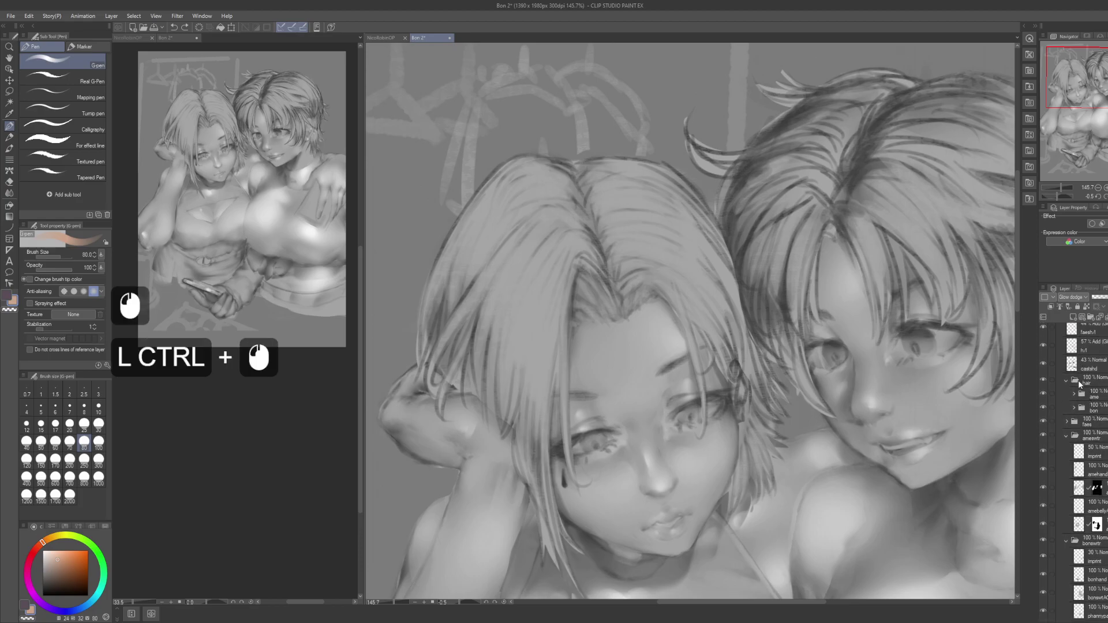
scroll(1082, 439, up, 5)
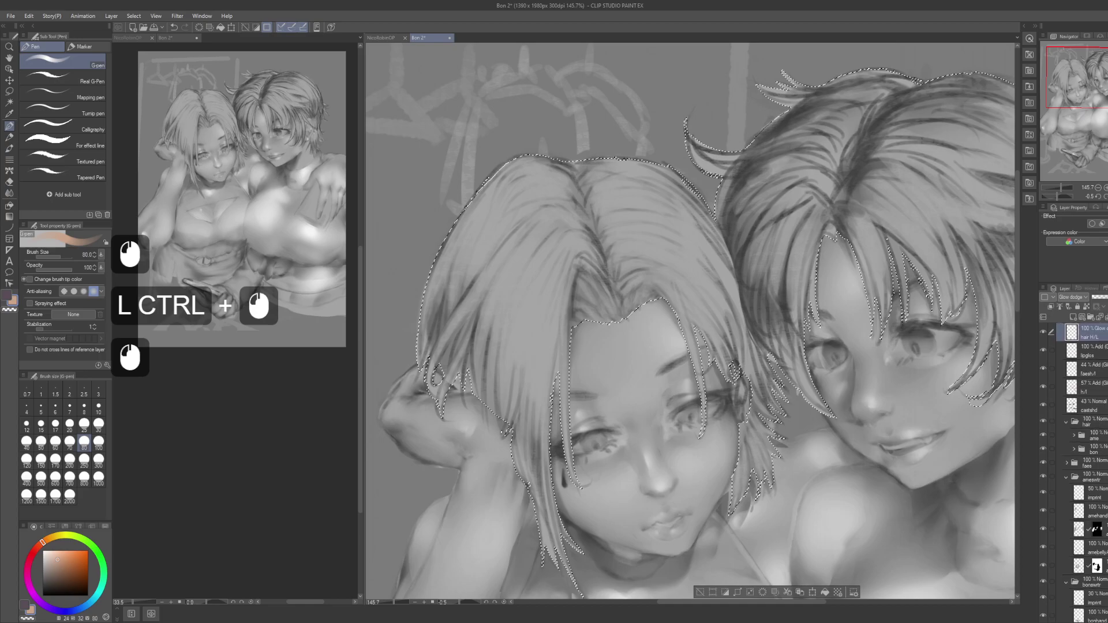
drag(528, 327, 569, 321)
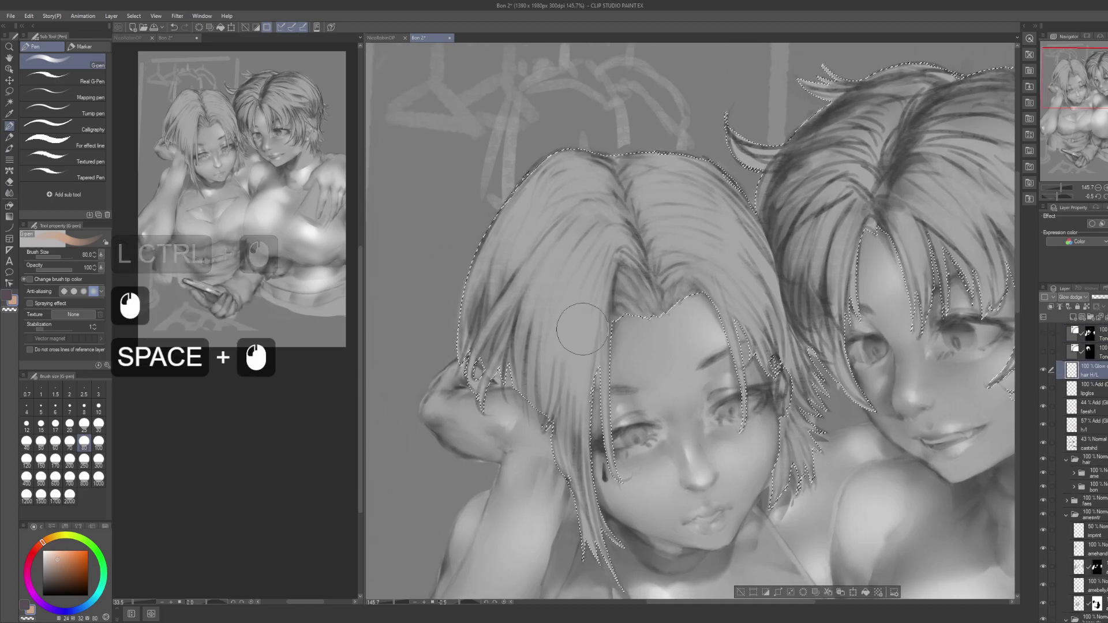
scroll(289, 401, down, 8)
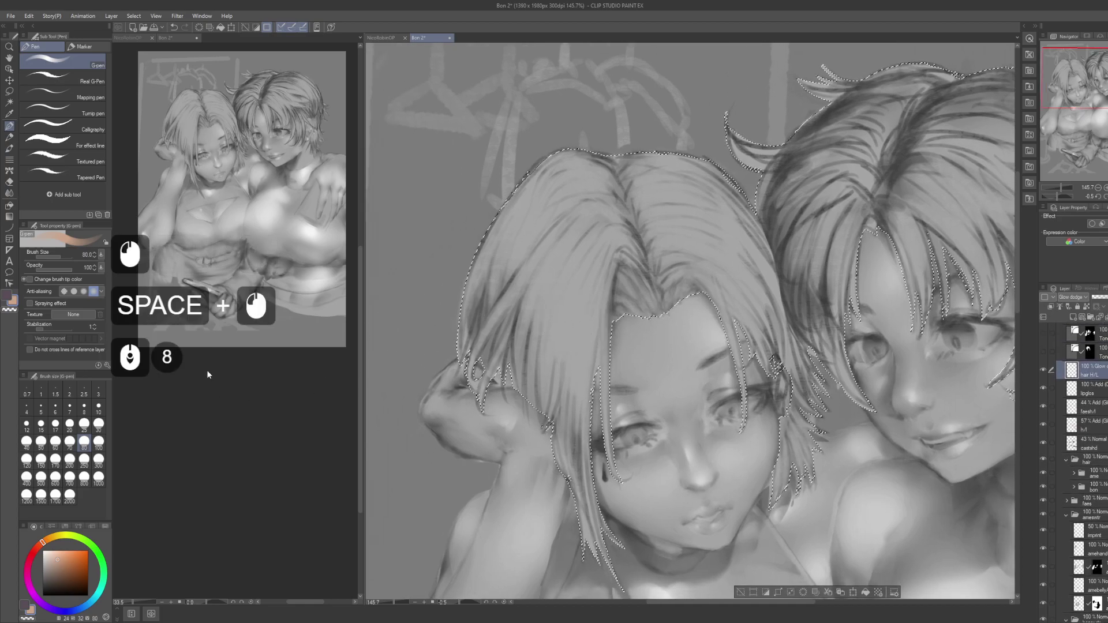
scroll(289, 401, down, 3)
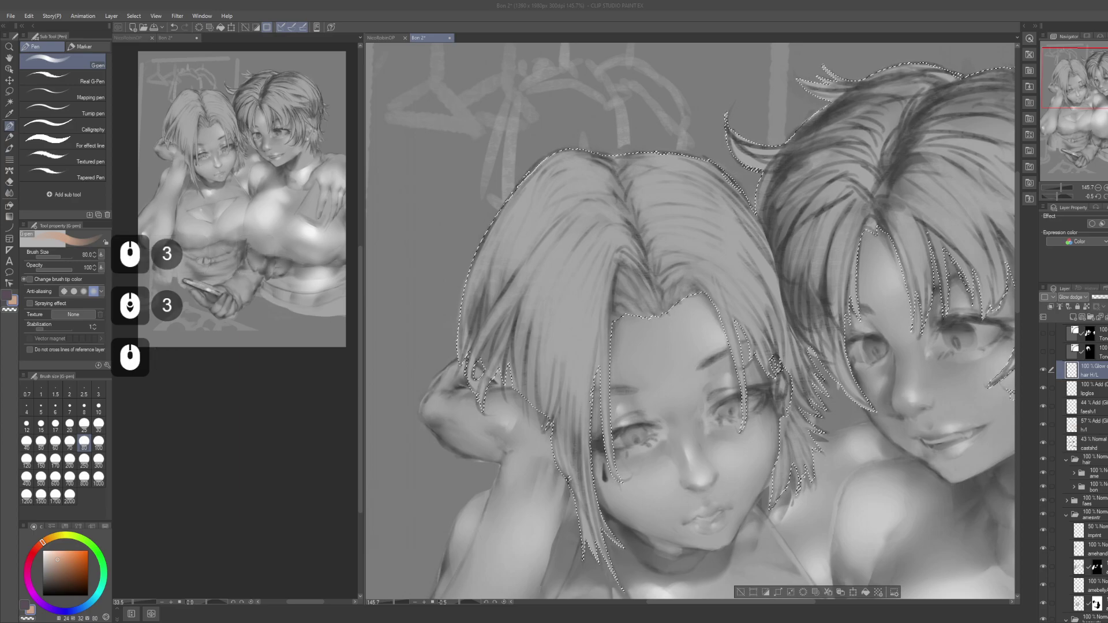
scroll(288, 400, up, 4)
scroll(288, 401, up, 1)
scroll(288, 401, up, 4)
scroll(288, 401, up, 3)
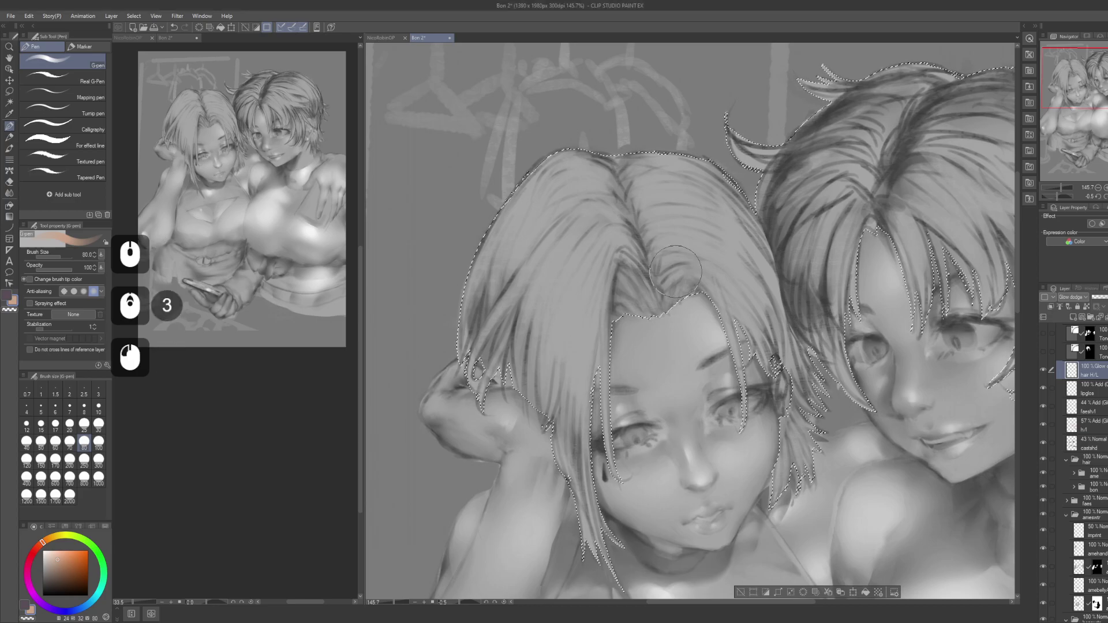
Step: Paint a broad vertical highlight down the left character's front hair beside the forehead with the G-pen at size 80
drag(596, 341, 591, 365)
drag(598, 306, 590, 375)
drag(594, 303, 584, 381)
drag(587, 300, 581, 378)
drag(582, 297, 584, 371)
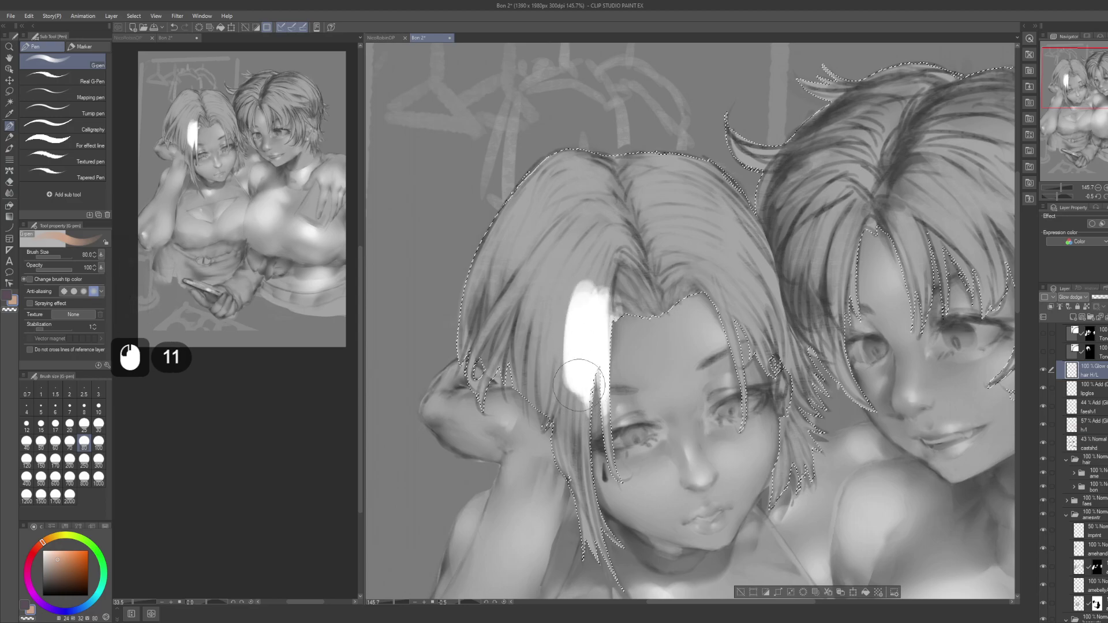
Step: Extend the white highlight over the left character's front lock and outer side hair with the size 80 G-pen
mouse_move(580, 297)
mouse_down()
mouse_move(536, 265)
mouse_move(545, 254)
mouse_move(520, 225)
mouse_move(498, 220)
mouse_move(468, 323)
mouse_move(490, 282)
mouse_move(533, 252)
mouse_move(543, 173)
mouse_move(530, 155)
mouse_move(576, 326)
mouse_move(540, 332)
mouse_move(551, 373)
mouse_move(597, 332)
mouse_move(575, 427)
mouse_move(579, 361)
mouse_move(580, 433)
mouse_move(557, 344)
mouse_up()
key(space)
drag(569, 404, 578, 439)
drag(571, 415, 582, 453)
mouse_move(574, 427)
mouse_down()
mouse_move(586, 464)
mouse_move(560, 395)
mouse_up()
key(space)
drag(549, 244, 579, 391)
drag(635, 320, 620, 291)
mouse_move(629, 311)
mouse_down()
mouse_move(616, 274)
mouse_move(626, 306)
mouse_up()
drag(620, 291, 632, 320)
mouse_move(626, 303)
mouse_down()
mouse_move(635, 327)
mouse_move(629, 305)
mouse_up()
drag(632, 317, 606, 265)
mouse_move(612, 277)
mouse_down()
mouse_move(599, 226)
mouse_move(607, 262)
mouse_up()
key(space)
Step: Paint highlight streaks on both sides of the left character's parting and down the hair beside the shadowed temple
mouse_move(696, 292)
mouse_down()
mouse_move(662, 278)
mouse_move(675, 293)
mouse_up()
mouse_move(664, 283)
mouse_down()
mouse_move(674, 297)
mouse_move(668, 289)
mouse_up()
drag(671, 295, 658, 270)
drag(664, 280, 649, 242)
mouse_move(655, 260)
mouse_down()
mouse_move(644, 226)
mouse_move(655, 269)
mouse_up()
drag(653, 254, 661, 275)
mouse_move(658, 266)
mouse_down()
mouse_move(728, 340)
mouse_move(730, 364)
mouse_up()
drag(721, 329, 736, 381)
drag(720, 309, 733, 352)
drag(721, 318, 733, 358)
mouse_move(724, 328)
mouse_down()
mouse_move(733, 373)
mouse_move(741, 352)
mouse_up()
drag(729, 309, 745, 346)
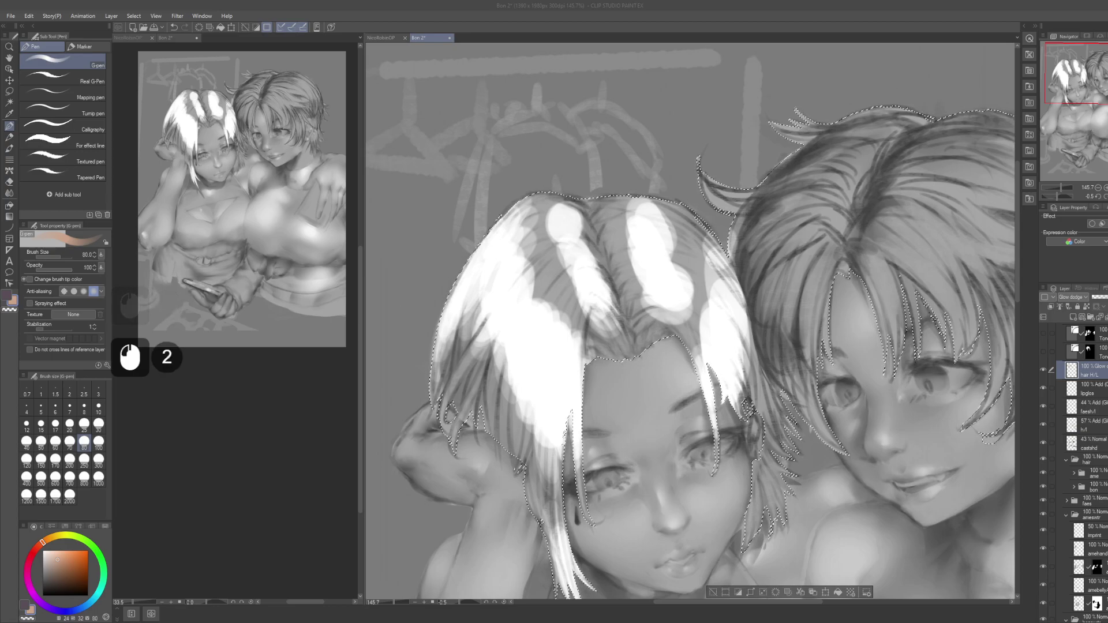
key(alt+Tab)
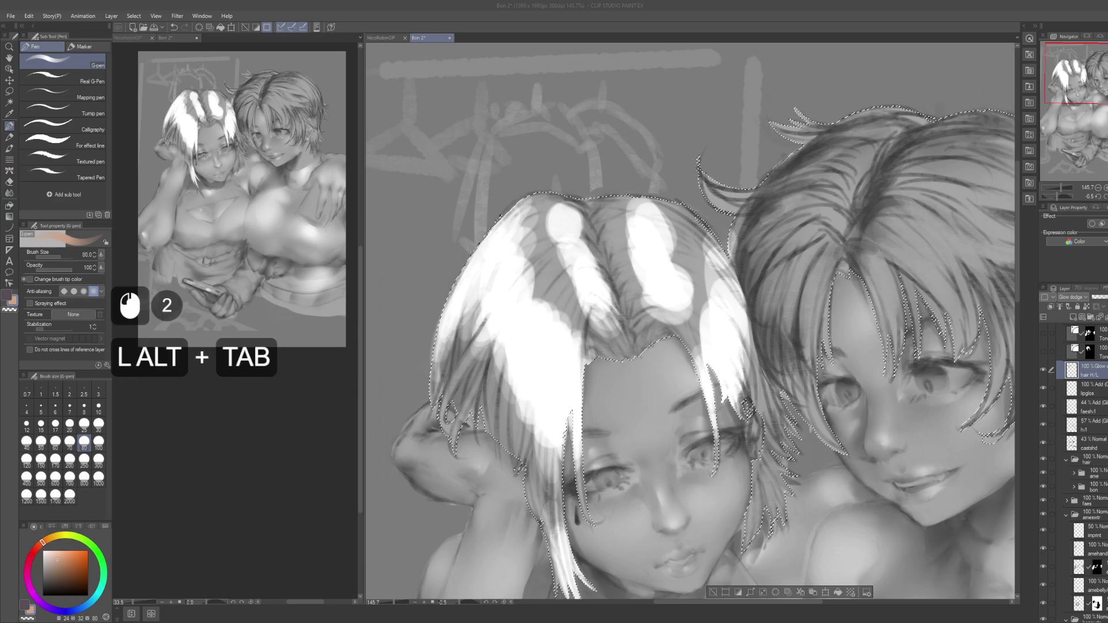
key(alt)
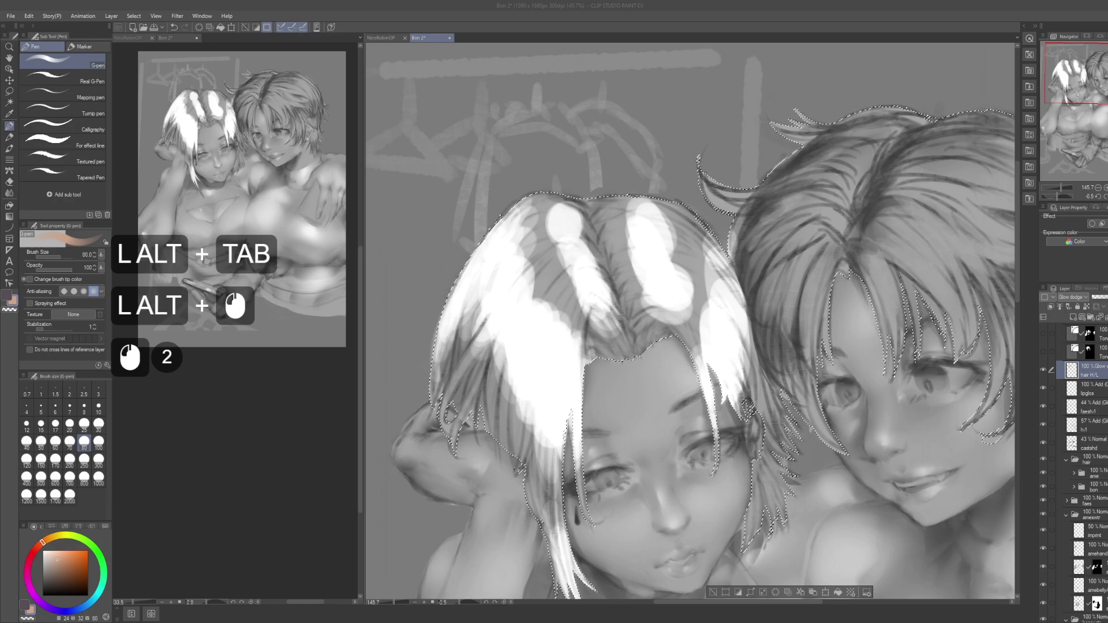
click(832, 4)
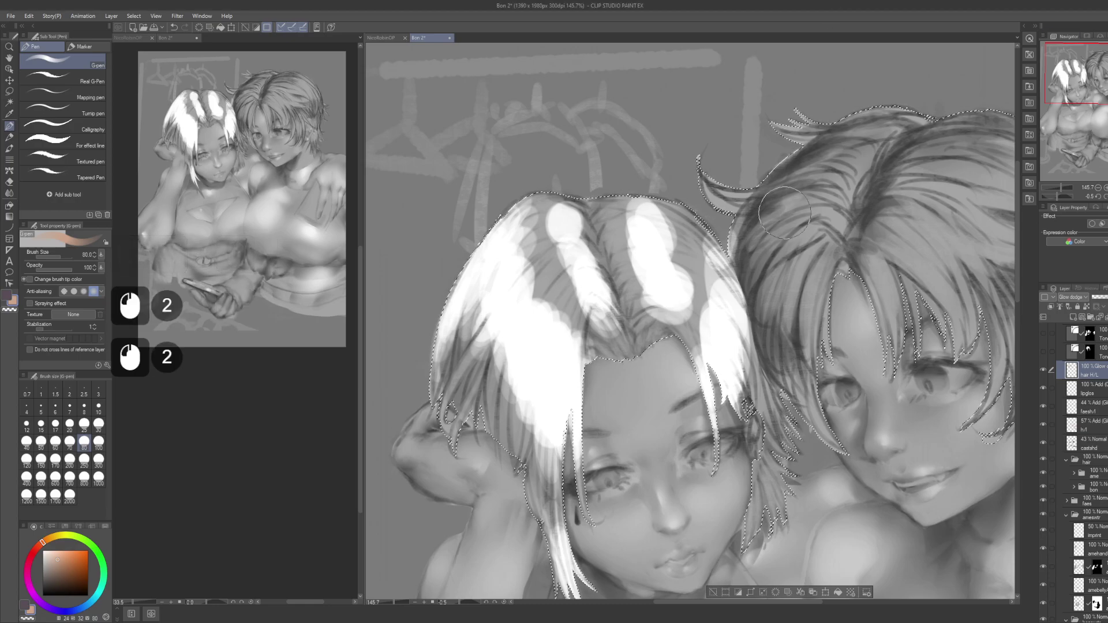
Step: Paint highlights on the left character's lower hair locks beside the jaw, between the two faces
drag(733, 435, 725, 401)
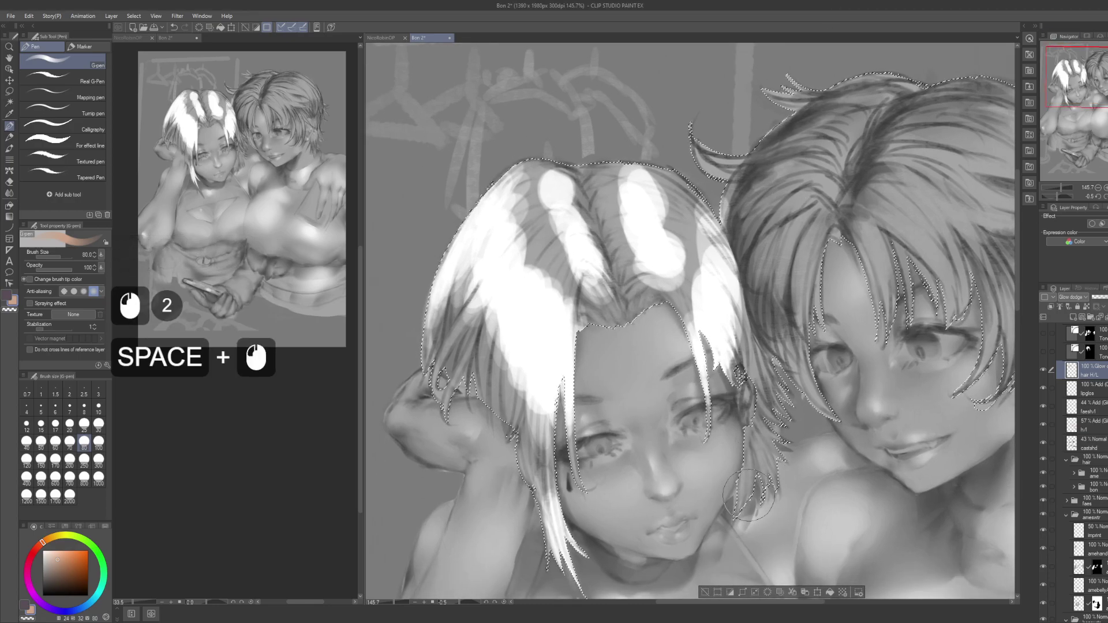
drag(763, 491, 753, 508)
drag(754, 491, 749, 533)
drag(745, 469, 763, 505)
drag(755, 462, 768, 501)
drag(763, 480, 771, 516)
drag(766, 459, 778, 492)
mouse_move(767, 448)
mouse_down()
mouse_move(782, 473)
mouse_move(784, 461)
mouse_up()
drag(770, 427, 789, 451)
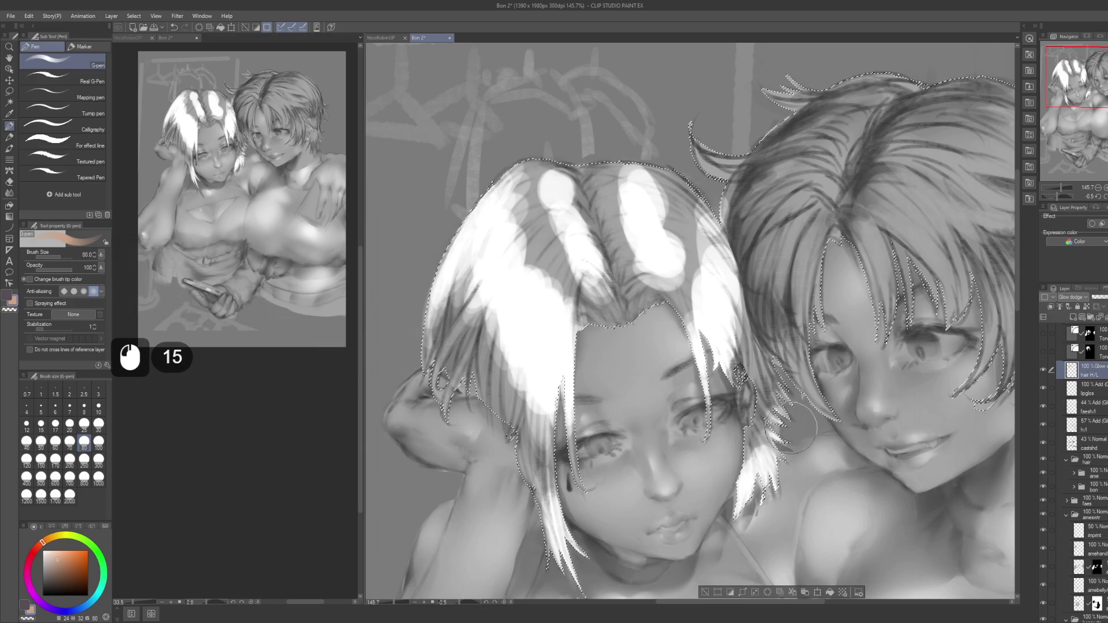
Step: Add short highlight strokes to the left character's outer hair tips above the raised hand
drag(790, 381, 853, 399)
drag(490, 391, 498, 370)
mouse_move(500, 386)
mouse_down()
mouse_move(512, 413)
mouse_move(529, 365)
mouse_move(499, 333)
mouse_move(517, 353)
mouse_up()
drag(495, 382, 498, 339)
drag(495, 352, 496, 396)
Step: Paint highlights on the right character's flicked tufts and along the upper back edge of the hair
drag(668, 505, 552, 477)
key(space)
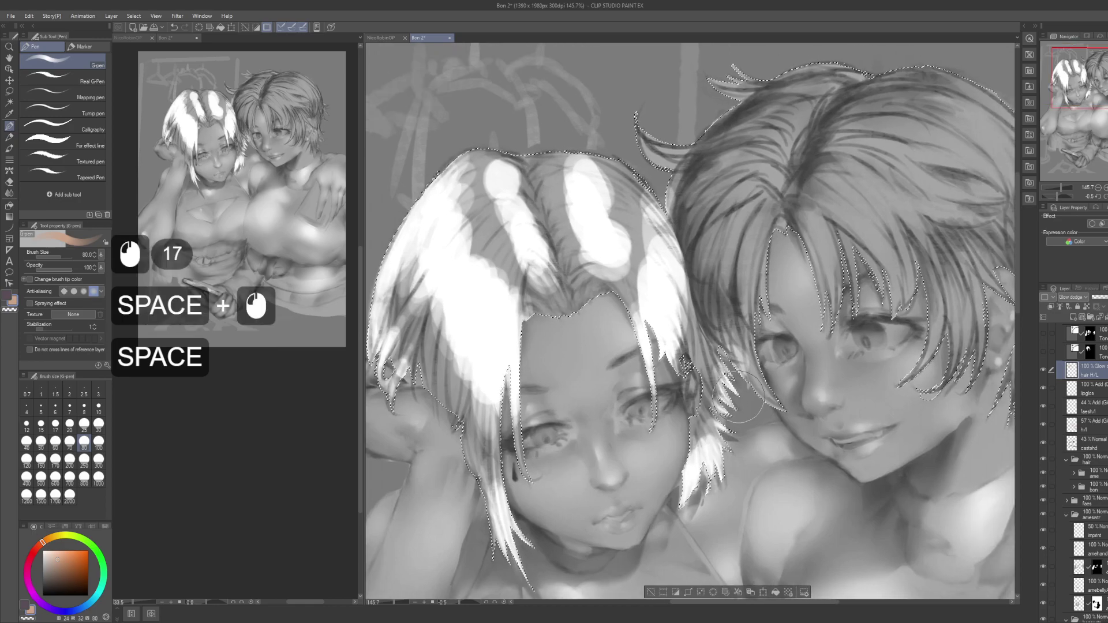
drag(675, 171, 630, 310)
drag(585, 259, 604, 282)
mouse_move(589, 254)
mouse_down()
mouse_move(623, 266)
mouse_move(606, 271)
mouse_move(626, 298)
mouse_up()
drag(596, 261, 644, 292)
drag(655, 249, 680, 233)
drag(659, 247, 683, 232)
drag(660, 243, 728, 215)
mouse_move(701, 222)
mouse_down()
mouse_move(817, 193)
mouse_move(713, 198)
mouse_move(832, 179)
mouse_move(815, 187)
mouse_move(868, 198)
mouse_up()
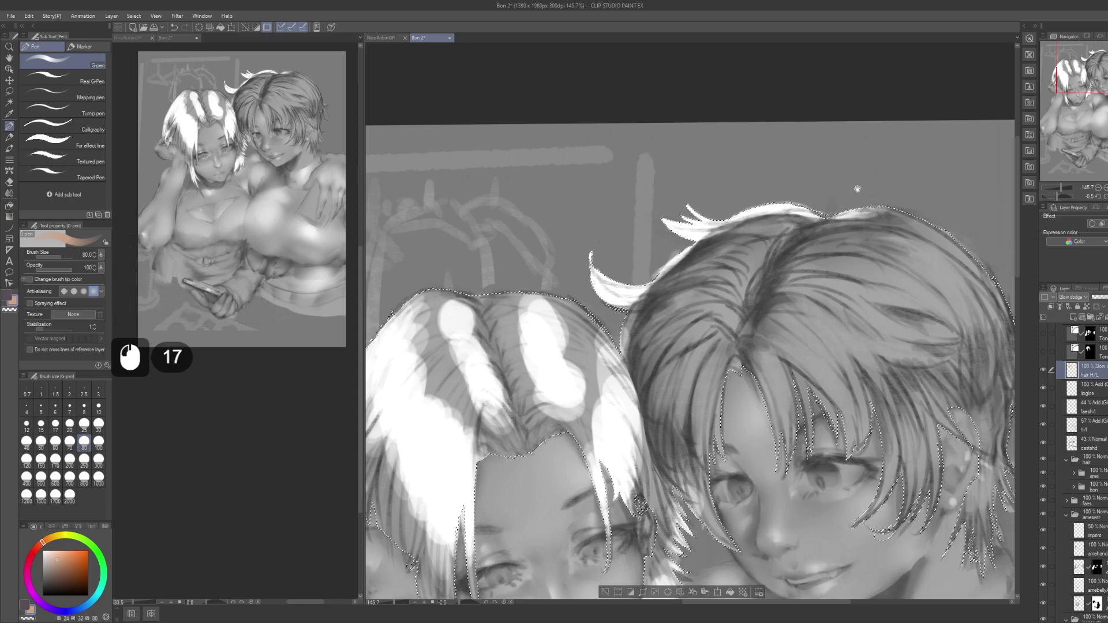
Step: Paint broad highlights down the outer side of the right character's hair, from the crown to the nape locks
drag(943, 220, 797, 194)
drag(720, 164, 869, 258)
mouse_move(779, 181)
mouse_down()
mouse_move(858, 258)
mouse_move(894, 334)
mouse_up()
drag(850, 224, 875, 345)
drag(872, 295, 912, 372)
mouse_move(876, 380)
mouse_down()
mouse_move(857, 355)
mouse_move(842, 279)
mouse_move(959, 209)
mouse_move(851, 345)
mouse_up()
mouse_move(862, 287)
mouse_down()
mouse_move(868, 381)
mouse_move(870, 339)
mouse_up()
drag(871, 339, 866, 426)
mouse_move(866, 426)
mouse_down()
mouse_move(863, 453)
mouse_move(838, 421)
mouse_up()
mouse_move(838, 421)
mouse_down()
mouse_move(832, 464)
mouse_move(818, 417)
mouse_up()
mouse_move(817, 416)
mouse_down()
mouse_move(838, 460)
mouse_move(826, 473)
mouse_up()
mouse_move(848, 381)
mouse_down()
mouse_move(831, 424)
mouse_move(834, 415)
mouse_up()
mouse_move(863, 300)
mouse_down()
mouse_move(837, 345)
mouse_move(836, 374)
mouse_up()
Step: Add highlight strokes to the right character's side locks around the ear and temple
mouse_move(577, 398)
mouse_down()
mouse_move(695, 373)
mouse_move(663, 386)
mouse_move(665, 404)
mouse_up()
drag(678, 445, 661, 398)
mouse_move(672, 427)
mouse_down()
mouse_move(653, 383)
mouse_move(669, 416)
mouse_up()
mouse_move(820, 352)
mouse_down()
mouse_move(698, 315)
mouse_move(739, 309)
mouse_move(742, 346)
mouse_up()
drag(744, 321, 734, 375)
drag(742, 326, 746, 371)
drag(750, 320, 746, 358)
drag(748, 318, 745, 364)
mouse_move(757, 314)
mouse_down()
mouse_move(753, 355)
mouse_move(756, 340)
mouse_up()
mouse_move(763, 306)
mouse_down()
mouse_move(758, 338)
mouse_move(761, 329)
mouse_up()
mouse_move(763, 320)
mouse_down()
mouse_move(770, 294)
mouse_move(767, 312)
mouse_up()
drag(788, 271, 806, 264)
mouse_move(802, 275)
mouse_down()
mouse_move(807, 266)
mouse_move(843, 344)
mouse_up()
drag(808, 195, 857, 251)
mouse_move(831, 228)
mouse_down()
mouse_move(860, 252)
mouse_move(819, 225)
mouse_up()
Step: Paint a band of highlight strokes across the right character's hair between the parting and the ear
drag(859, 248, 785, 247)
drag(786, 247, 808, 261)
mouse_move(806, 261)
mouse_down()
mouse_move(822, 276)
mouse_move(811, 267)
mouse_up()
mouse_move(808, 265)
mouse_down()
mouse_move(817, 273)
mouse_move(805, 267)
mouse_up()
drag(805, 268, 780, 277)
drag(808, 260, 750, 294)
drag(791, 274, 744, 303)
drag(762, 260, 715, 300)
drag(762, 277, 721, 314)
drag(750, 288, 716, 346)
mouse_move(756, 323)
mouse_down()
mouse_move(721, 364)
mouse_move(699, 358)
mouse_up()
mouse_move(751, 335)
mouse_down()
mouse_move(710, 375)
mouse_move(699, 369)
mouse_up()
drag(744, 346, 721, 387)
Step: Paint tapered highlights down the right character's bangs and the locks framing the forehead
drag(710, 335, 693, 399)
drag(681, 314, 674, 381)
drag(693, 323, 686, 398)
drag(664, 306, 652, 404)
mouse_move(684, 311)
mouse_down()
mouse_move(673, 406)
mouse_move(643, 419)
mouse_up()
drag(678, 346, 664, 427)
drag(623, 323, 612, 410)
drag(618, 329, 594, 413)
drag(605, 335, 577, 407)
mouse_move(595, 323)
mouse_down()
mouse_move(568, 410)
mouse_move(562, 401)
mouse_up()
mouse_move(583, 303)
mouse_down()
mouse_move(554, 398)
mouse_move(572, 376)
mouse_up()
Step: Fill in highlights on the right character's hair nearest the companion, up to the crown and around the parting
drag(595, 303, 554, 369)
mouse_move(588, 306)
mouse_down()
mouse_move(548, 364)
mouse_move(531, 366)
mouse_up()
mouse_move(618, 277)
mouse_down()
mouse_move(566, 334)
mouse_move(548, 335)
mouse_up()
drag(589, 283, 546, 329)
drag(583, 277, 536, 334)
mouse_move(600, 283)
mouse_down()
mouse_move(554, 329)
mouse_move(563, 311)
mouse_up()
drag(600, 248, 574, 292)
drag(609, 256, 578, 286)
drag(615, 254, 597, 253)
drag(620, 236, 595, 248)
drag(626, 228, 583, 248)
mouse_move(623, 231)
mouse_down()
mouse_move(585, 251)
mouse_move(606, 233)
mouse_up()
drag(632, 216, 603, 234)
mouse_move(692, 277)
mouse_down()
mouse_move(664, 318)
mouse_move(649, 303)
mouse_up()
drag(721, 295, 681, 347)
drag(733, 297, 710, 324)
mouse_move(741, 257)
mouse_down()
mouse_move(690, 306)
mouse_move(718, 285)
mouse_up()
drag(768, 248, 727, 291)
mouse_move(797, 231)
mouse_down()
mouse_move(744, 277)
mouse_move(839, 283)
mouse_move(866, 300)
mouse_up()
drag(837, 248, 924, 340)
Step: Soften the right character's bangs and parting highlights with the Blur brush at size 80
drag(859, 322, 879, 291)
alt+click(879, 292)
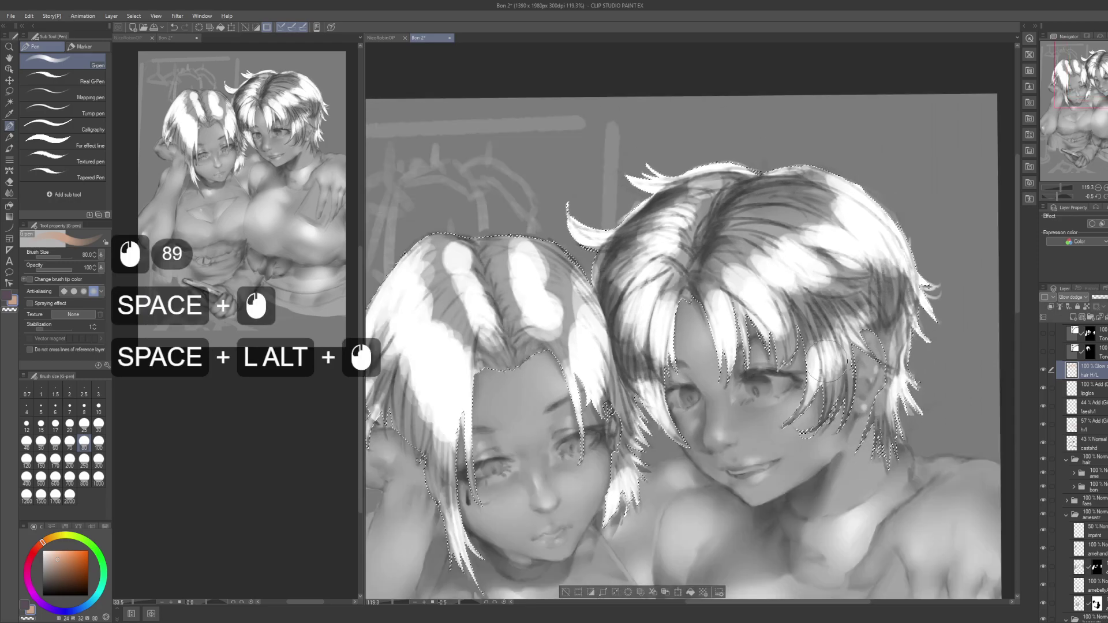
key(j)
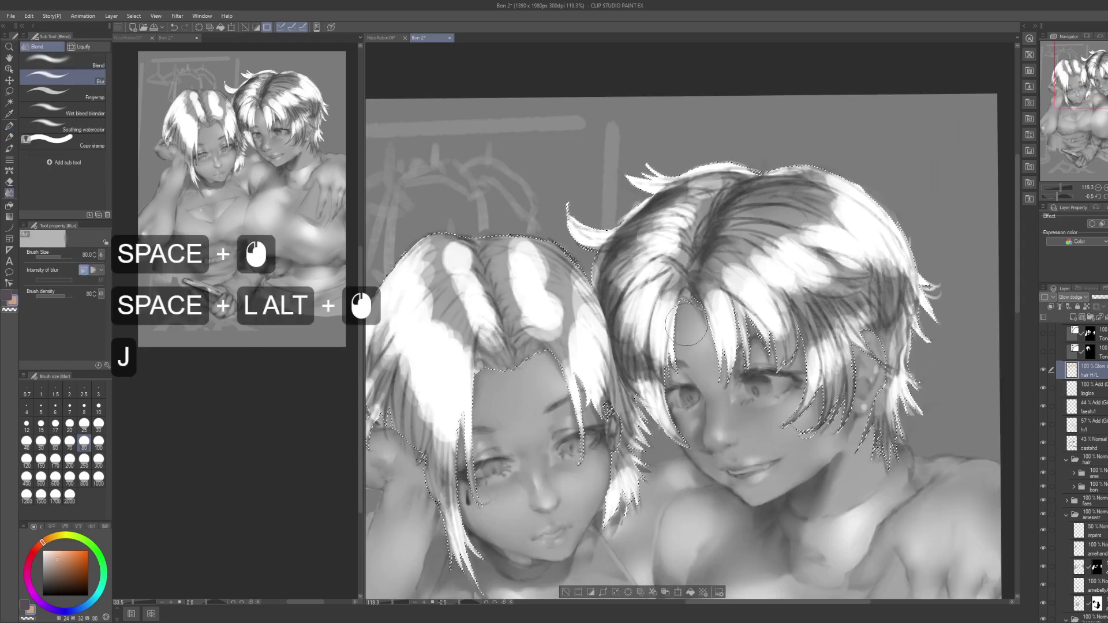
drag(655, 346, 647, 355)
drag(620, 292, 629, 265)
drag(652, 227, 673, 190)
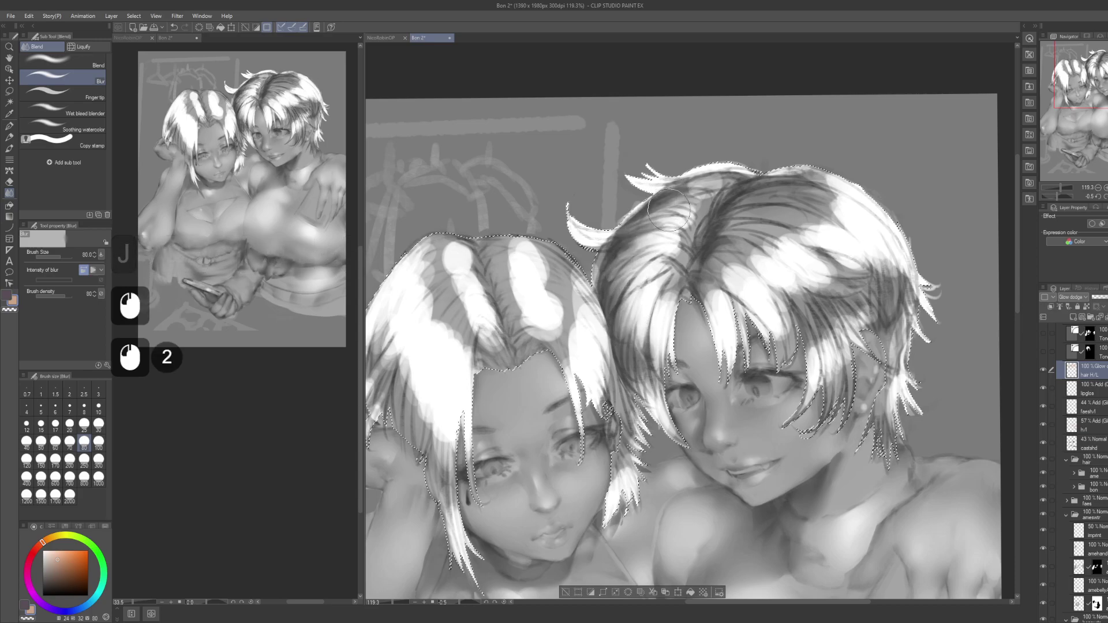
mouse_move(628, 237)
mouse_down()
mouse_move(670, 196)
mouse_move(681, 248)
mouse_up()
drag(756, 196, 715, 264)
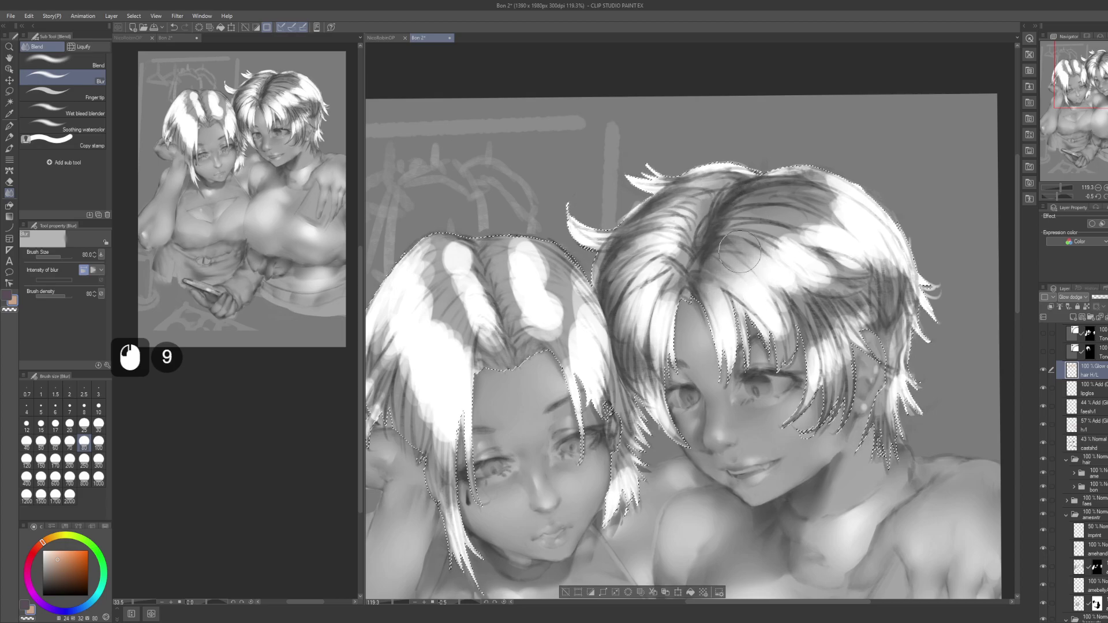
Step: Blur the highlights on the right character's crown, outer side and nape locks
drag(844, 215, 773, 163)
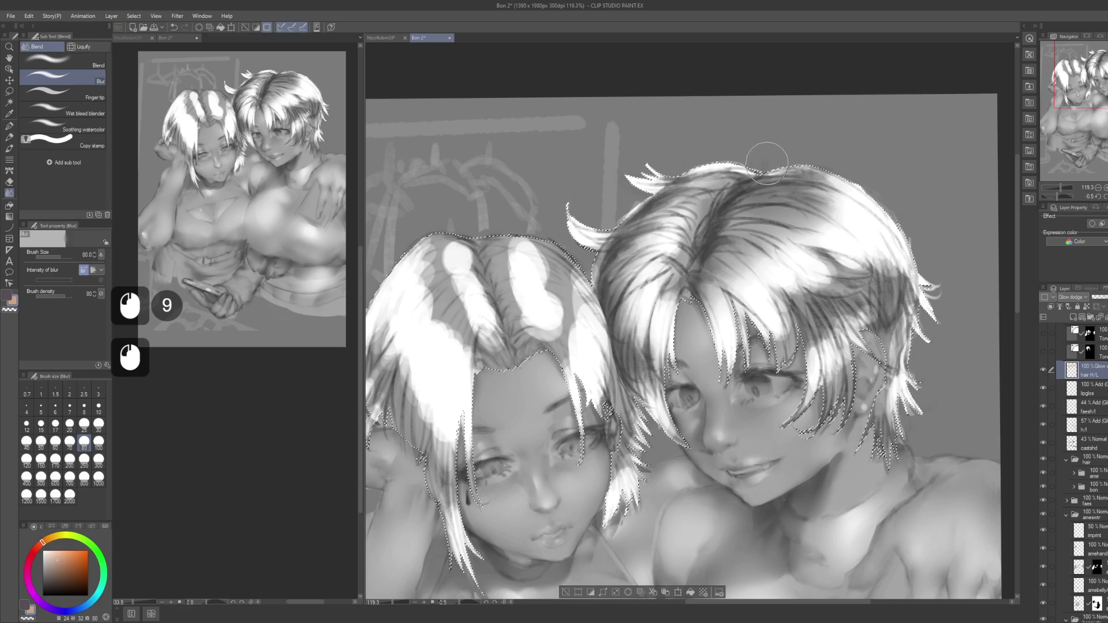
drag(829, 300, 815, 271)
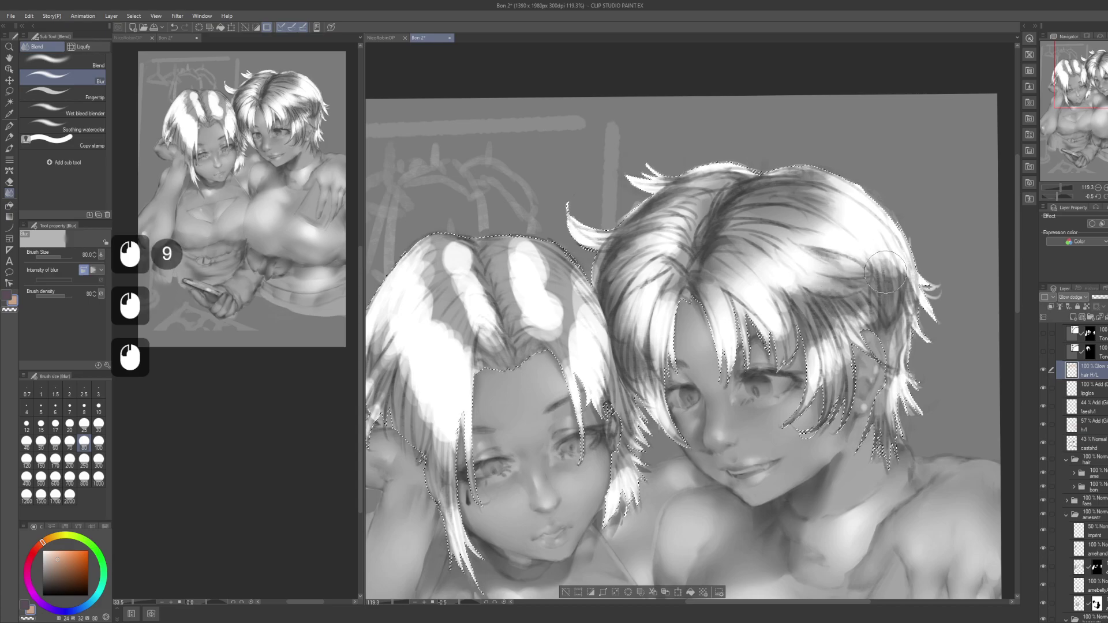
drag(891, 268, 907, 263)
mouse_move(837, 345)
mouse_down()
mouse_move(816, 375)
mouse_move(845, 374)
mouse_up()
drag(917, 404, 883, 369)
drag(918, 300, 894, 346)
drag(911, 260, 903, 289)
Step: Blur the highlights across the left character's crown, front lock, outer hair and lower tips
mouse_move(603, 493)
mouse_down()
mouse_move(683, 447)
mouse_move(699, 421)
mouse_move(689, 381)
mouse_move(652, 340)
mouse_up()
mouse_move(678, 384)
mouse_down()
mouse_move(675, 337)
mouse_move(645, 297)
mouse_move(651, 245)
mouse_move(604, 279)
mouse_up()
drag(629, 238, 594, 199)
mouse_move(562, 295)
mouse_down()
mouse_move(530, 241)
mouse_move(518, 174)
mouse_up()
drag(522, 283, 491, 210)
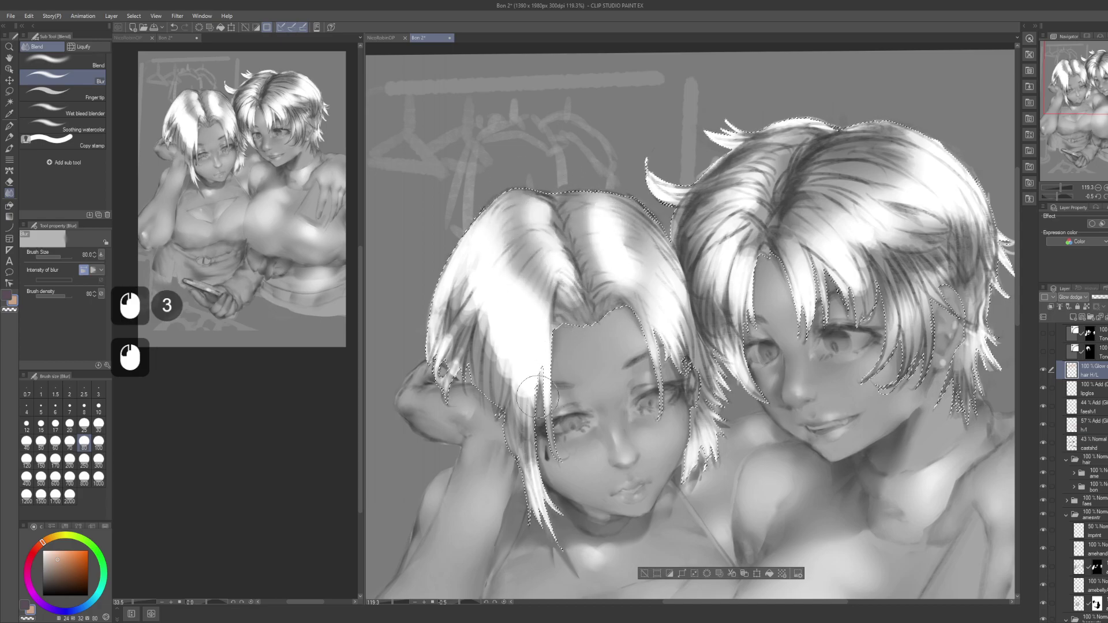
drag(541, 397, 535, 402)
drag(475, 283, 457, 339)
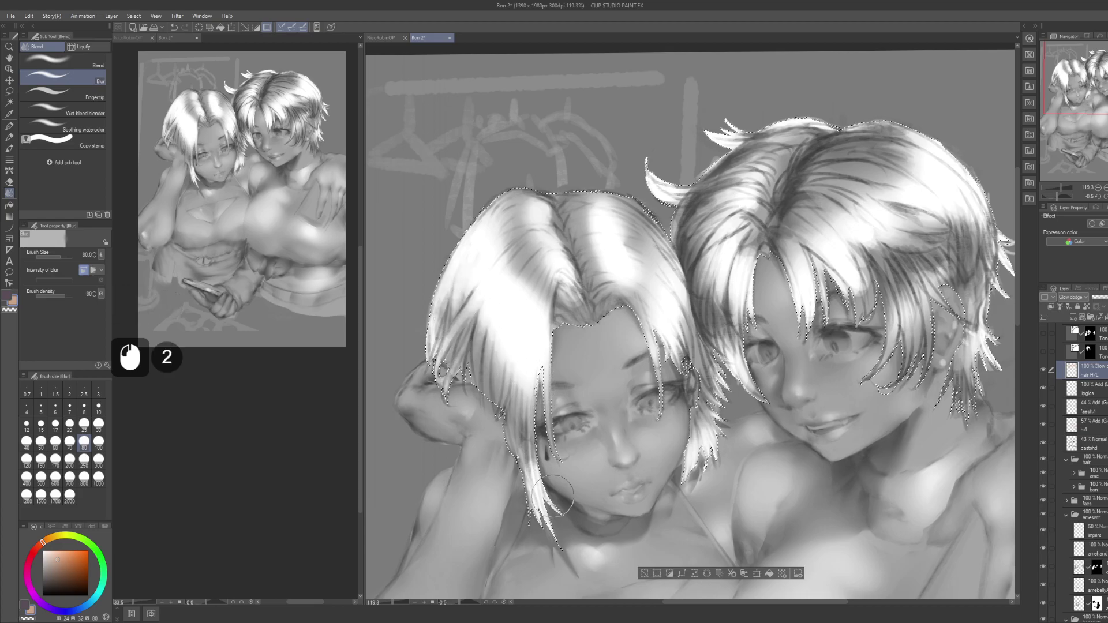
drag(529, 434, 524, 466)
Step: Lower the hair highlight layer's opacity to 64% and clear the hair selection
drag(684, 433, 632, 459)
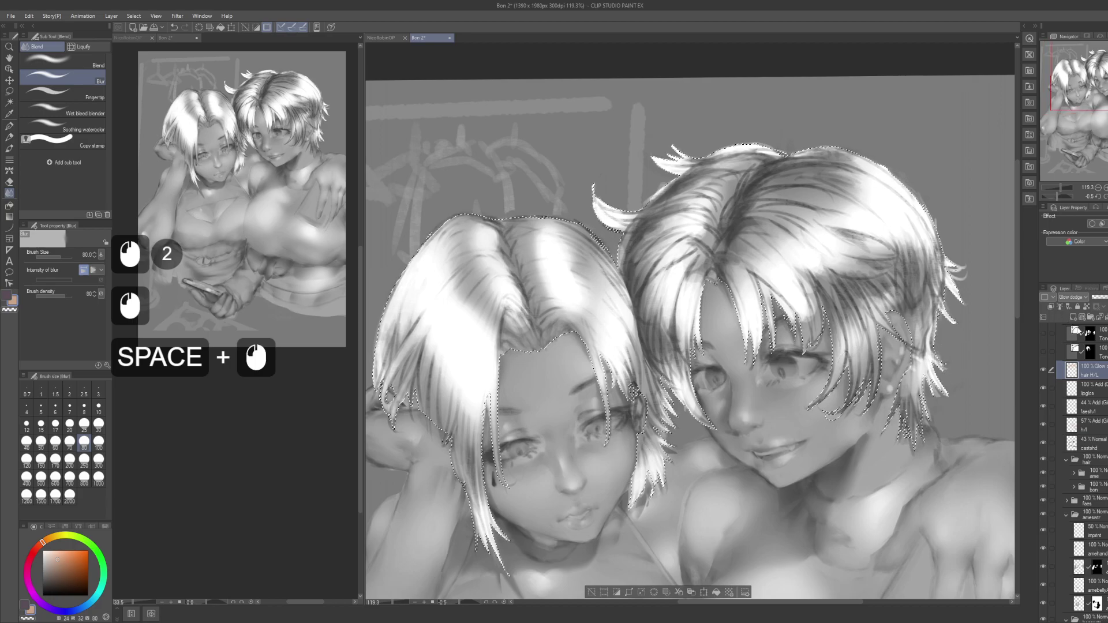
click(1104, 297)
click(1104, 297)
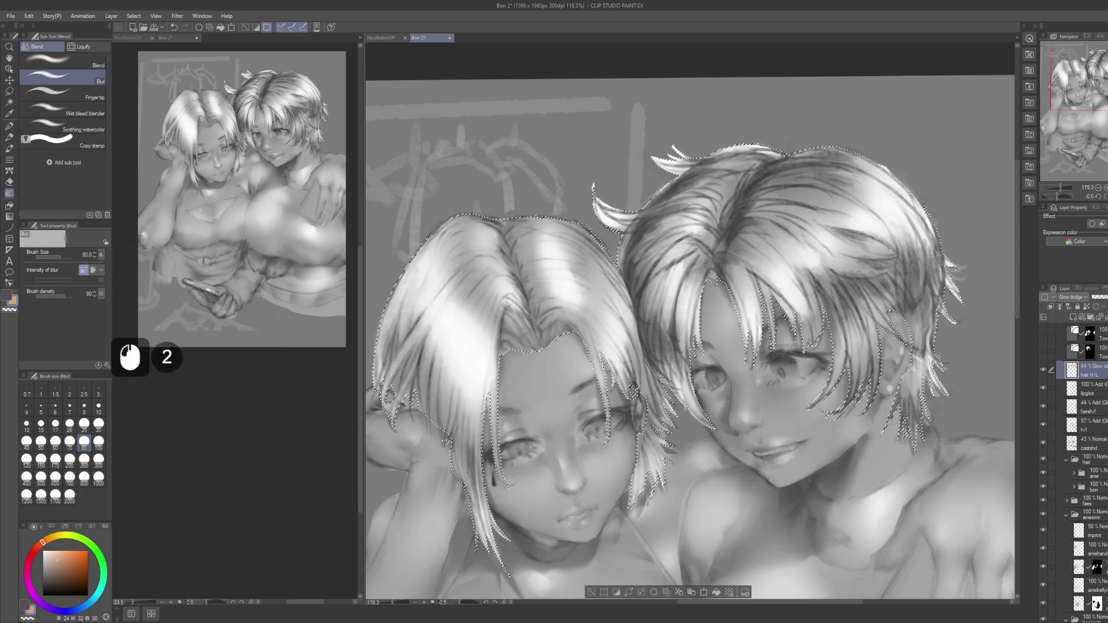
key(ctrl+d)
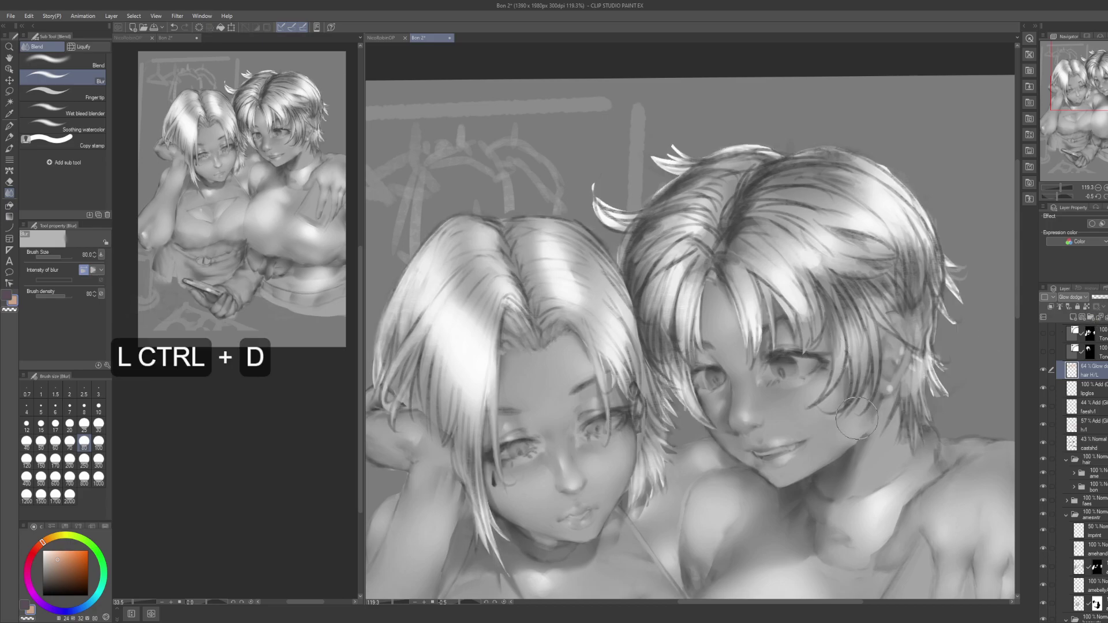
Step: Create a new layer named MID and place it directly below the hair highlight layer
drag(834, 420, 833, 391)
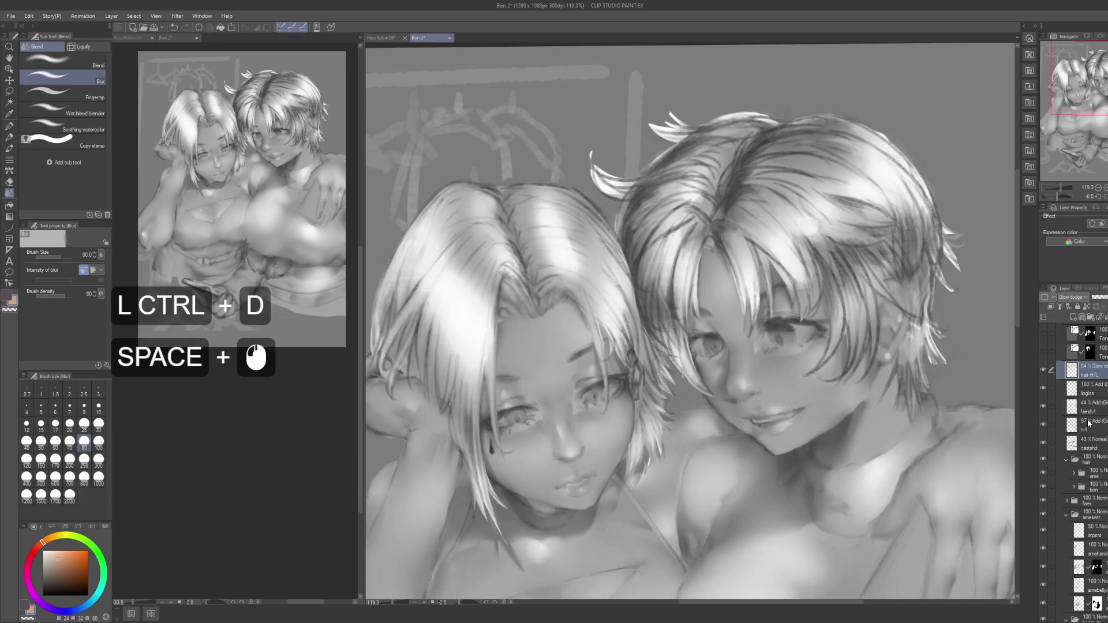
key(ctrl+shift)
key(ctrl+shift+n)
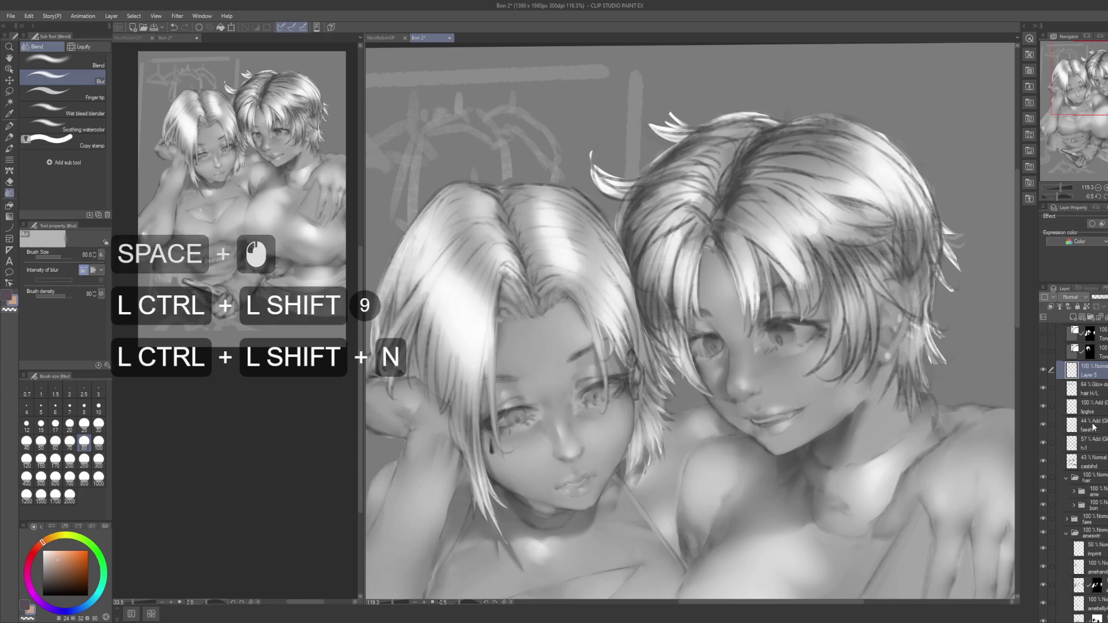
key(F2)
text(MID)
key(Return)
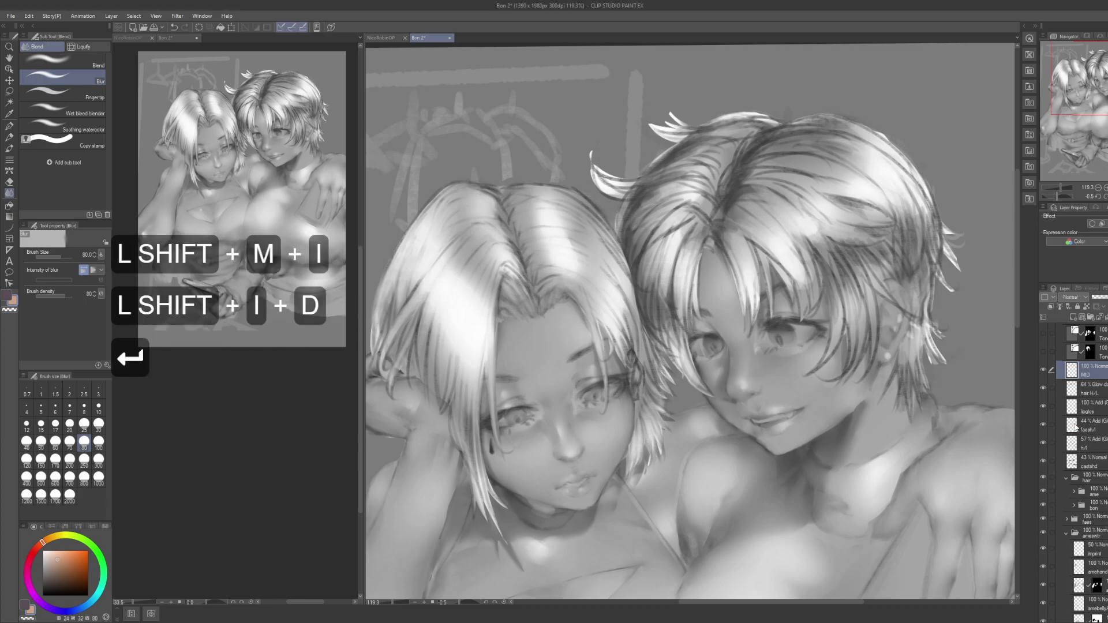
drag(1104, 371, 1104, 397)
drag(821, 352, 800, 400)
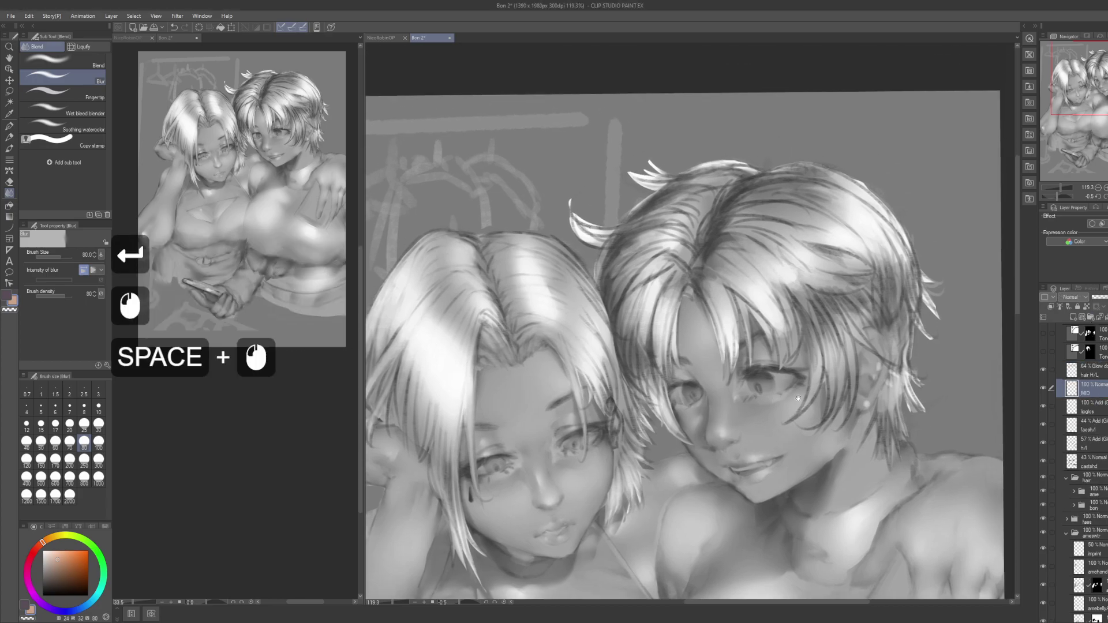
Step: Start painting dark midtones with the G-pen on the right character's fringe, replacing the first stroke
key(p)
key(x)
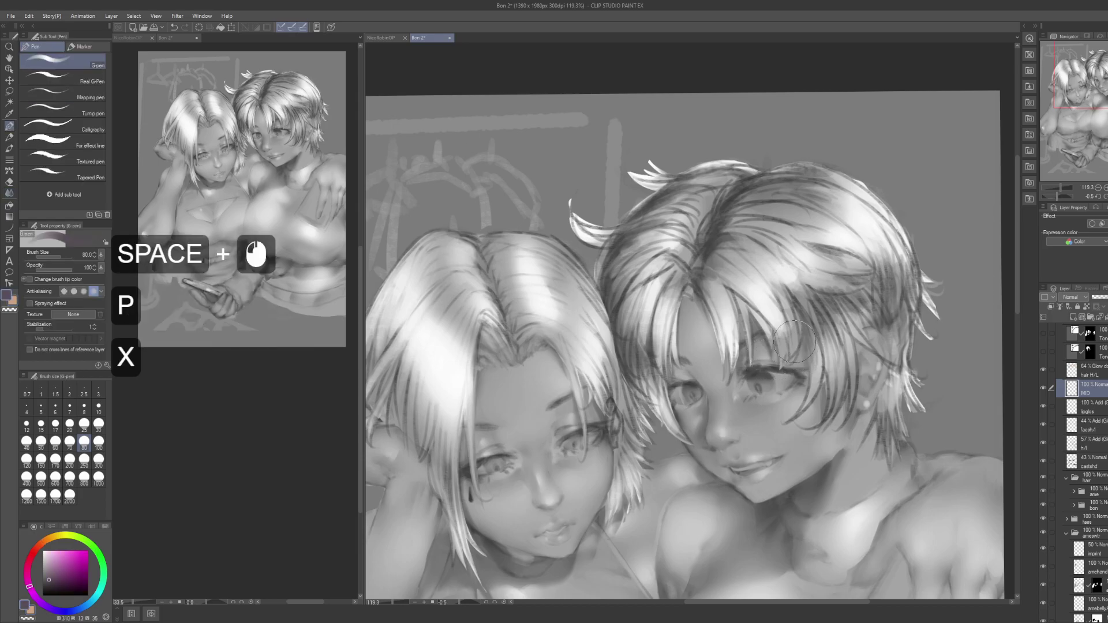
click(785, 312)
key(ctrl+z)
click(799, 305)
click(801, 304)
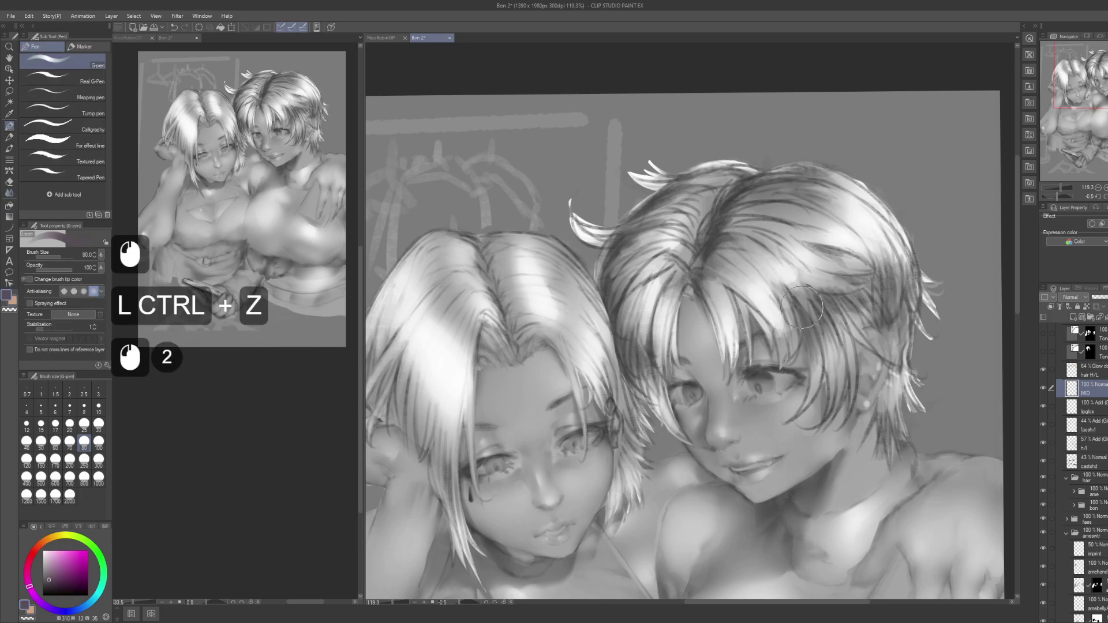
Step: Paint dark midtones along the right character's outer hair, from the locks above the ear up to the crown and down toward the nape
drag(840, 317, 836, 285)
drag(839, 312, 867, 282)
drag(868, 283, 861, 269)
drag(868, 276, 866, 257)
mouse_move(870, 263)
mouse_down()
mouse_move(864, 250)
mouse_move(883, 258)
mouse_up()
drag(885, 259, 885, 247)
click(884, 245)
click(882, 237)
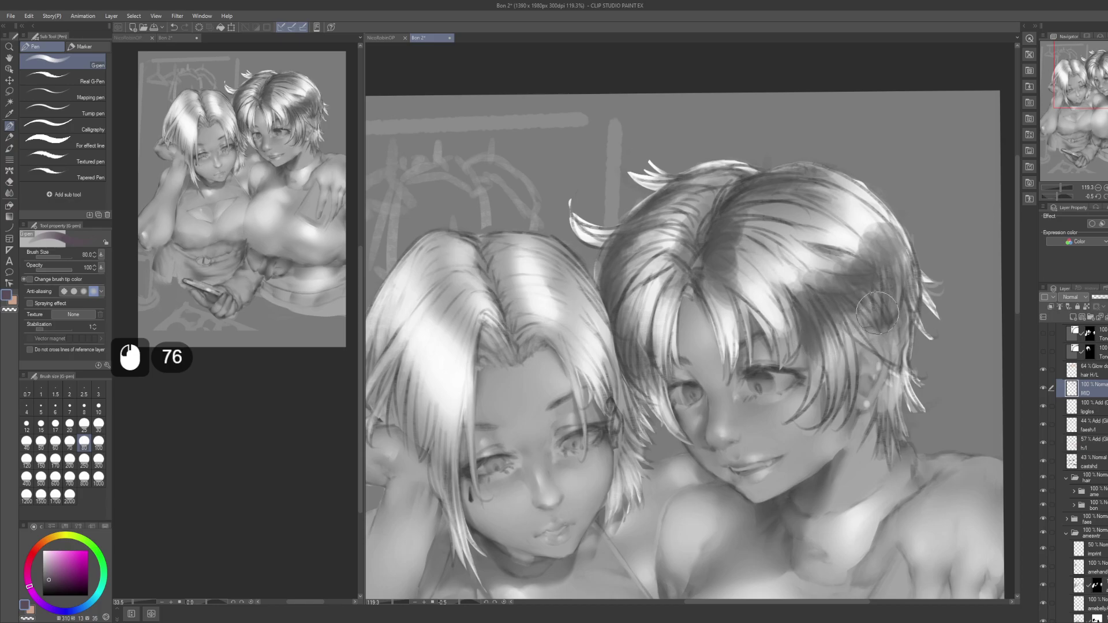
drag(896, 347, 893, 360)
Step: Paint dark midtones around the left character's parting, front hairline and crown, undoing the first trial strokes
mouse_move(512, 400)
mouse_down()
mouse_move(624, 378)
mouse_move(631, 320)
mouse_up()
key(ctrl+z)
key(ctrl+z)
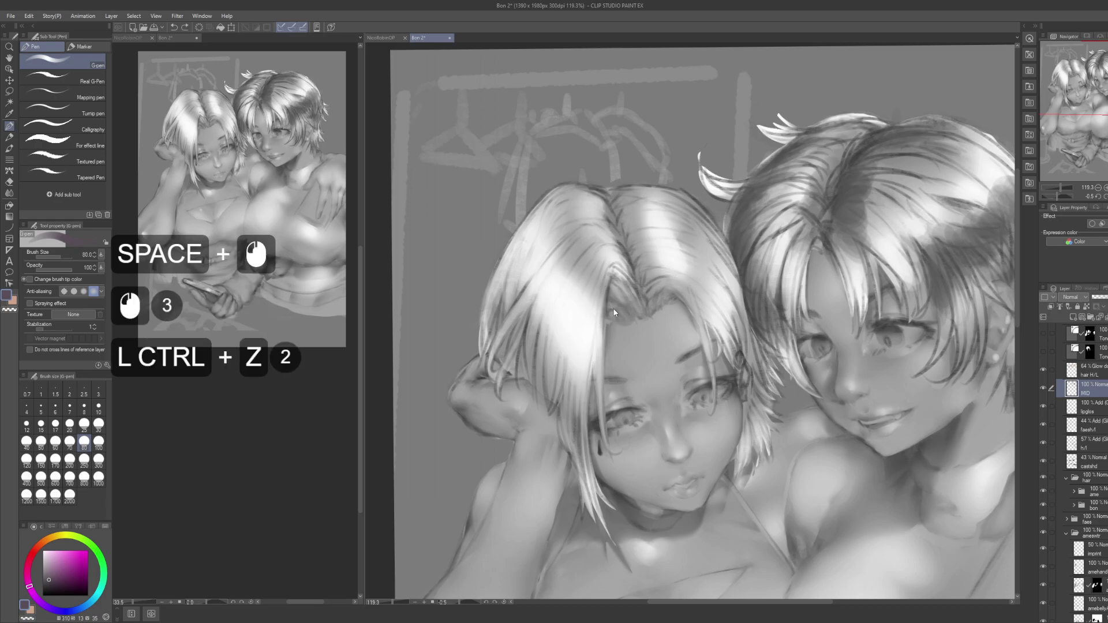
click(613, 307)
click(612, 304)
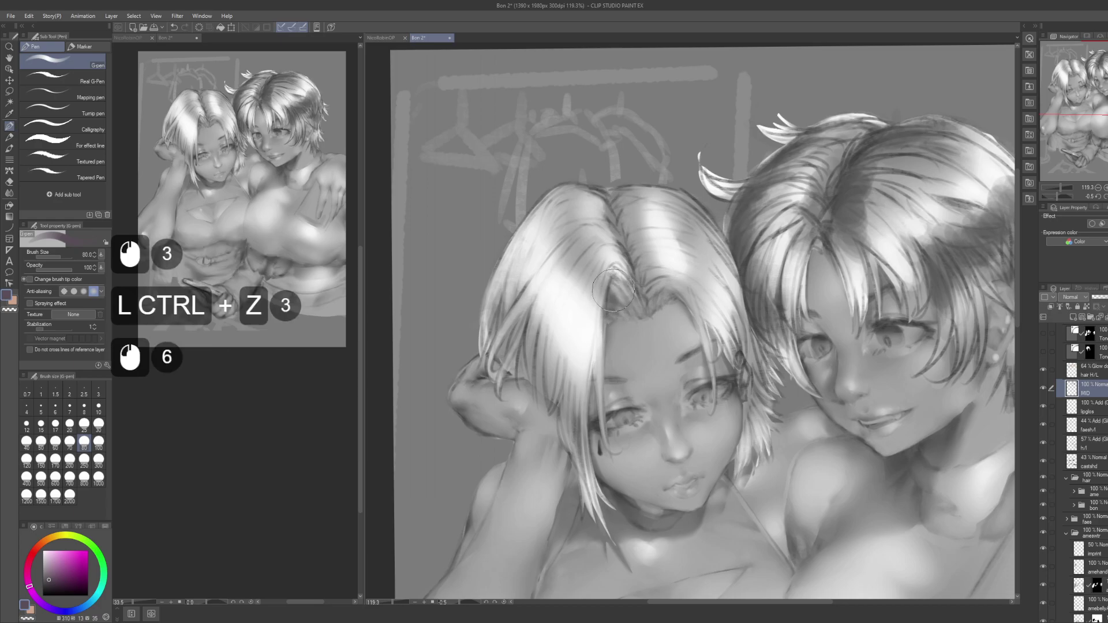
click(617, 288)
click(629, 291)
click(652, 301)
click(664, 304)
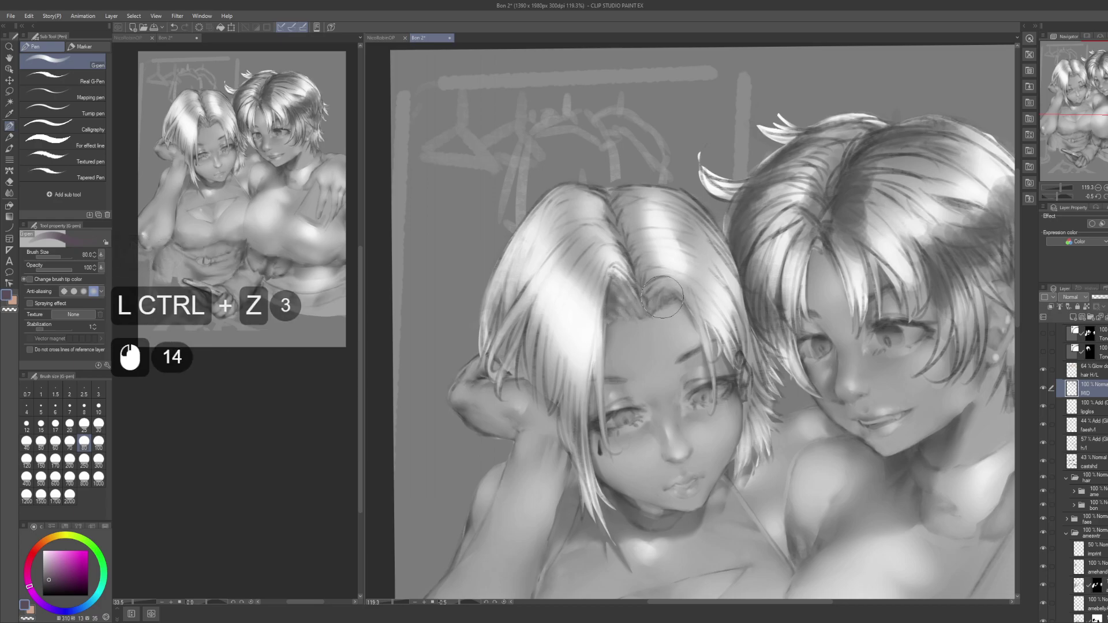
click(664, 300)
click(660, 298)
click(658, 296)
click(652, 291)
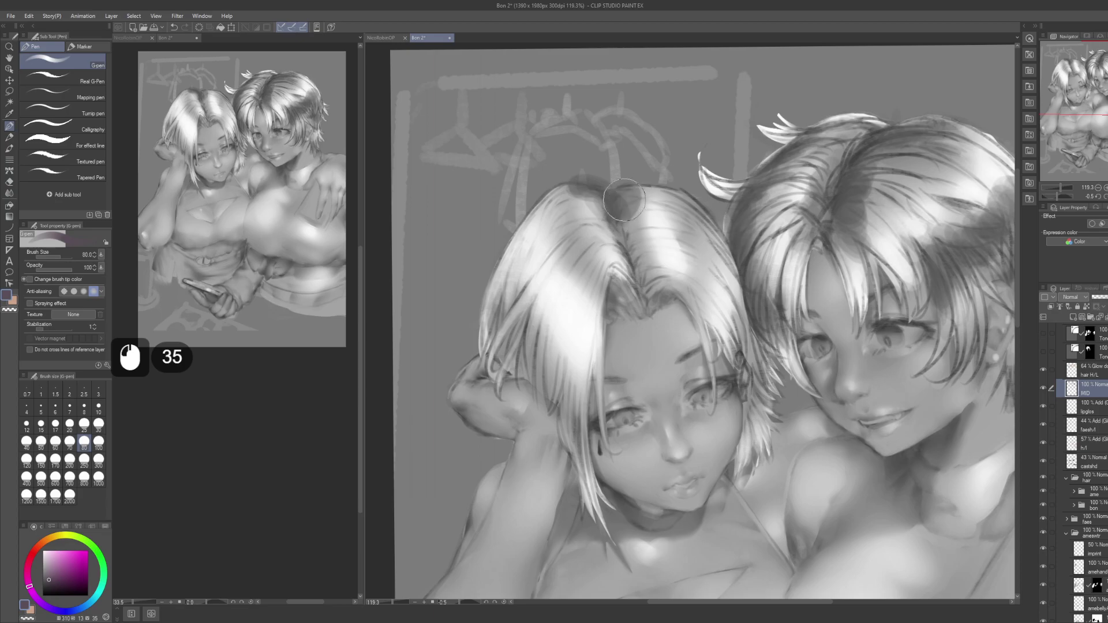
Step: Lasso the background just above the left character's crown, delete the midtone paint spilling outside the hair and clear the selection
key(m)
drag(552, 185, 579, 181)
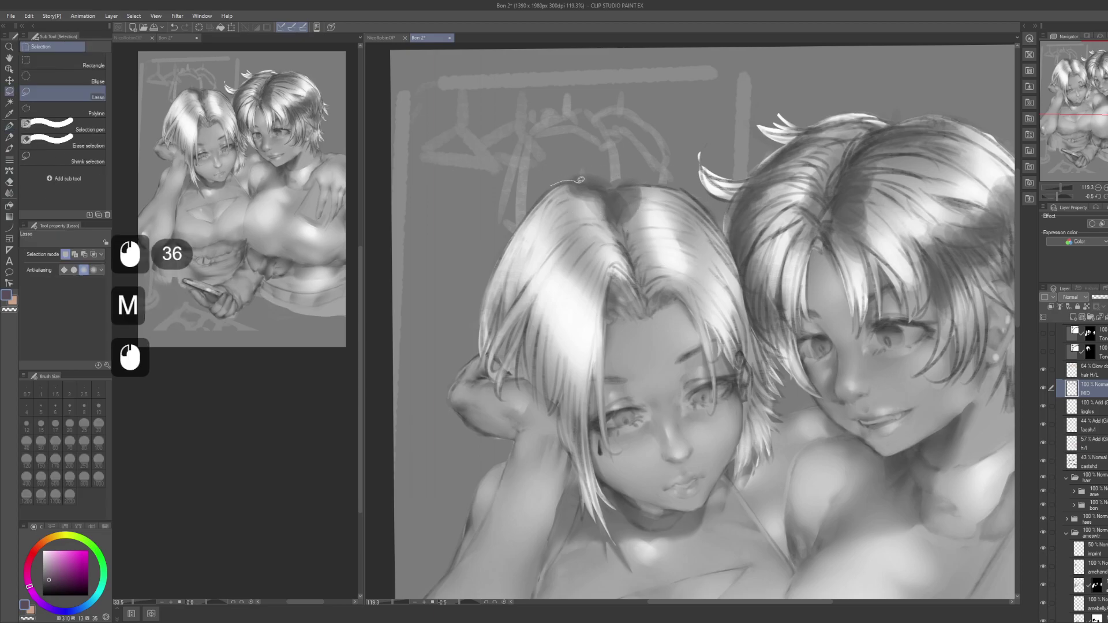
drag(679, 171, 568, 138)
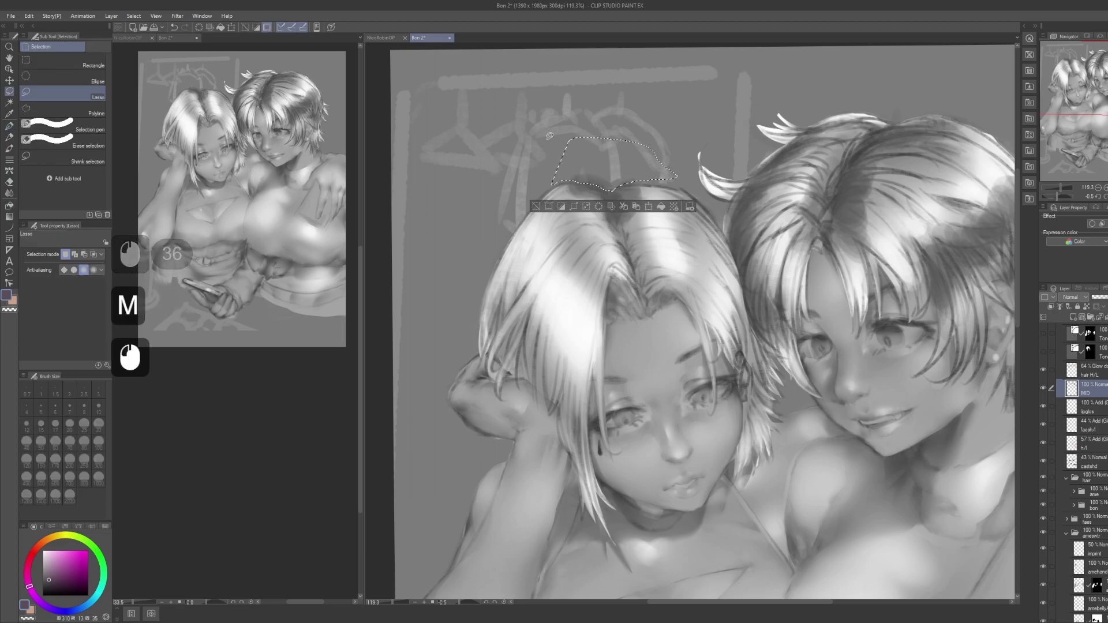
key(Delete)
key(Delete)
key(Delete)
key(ctrl+d)
Step: Paint dark midtones over the left character's outer side locks beside the raised hand
drag(526, 371, 532, 395)
key(p)
drag(530, 379, 524, 380)
drag(524, 380, 517, 368)
drag(517, 371, 512, 332)
drag(513, 337, 508, 327)
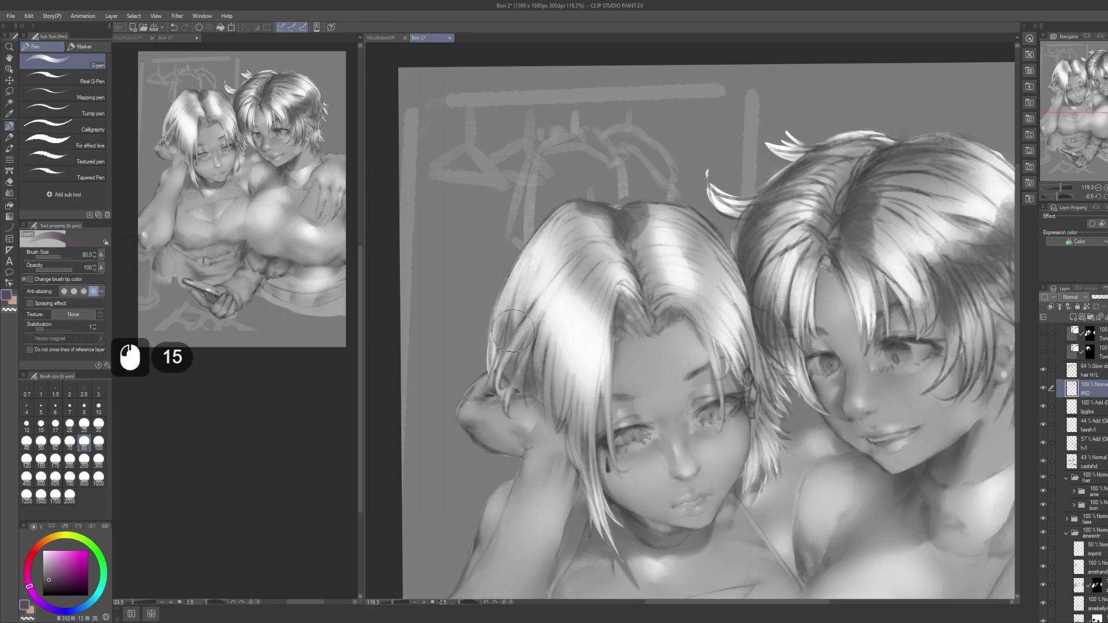
key(ctrl+d)
Step: Paint dark midtones up the left character's hair on the side facing the other character, reaching the crown
drag(710, 416, 589, 383)
drag(625, 342, 628, 330)
drag(629, 338, 629, 326)
drag(632, 335, 595, 280)
drag(599, 295, 591, 267)
drag(595, 283, 589, 237)
click(589, 233)
double_click(592, 232)
double_click(596, 230)
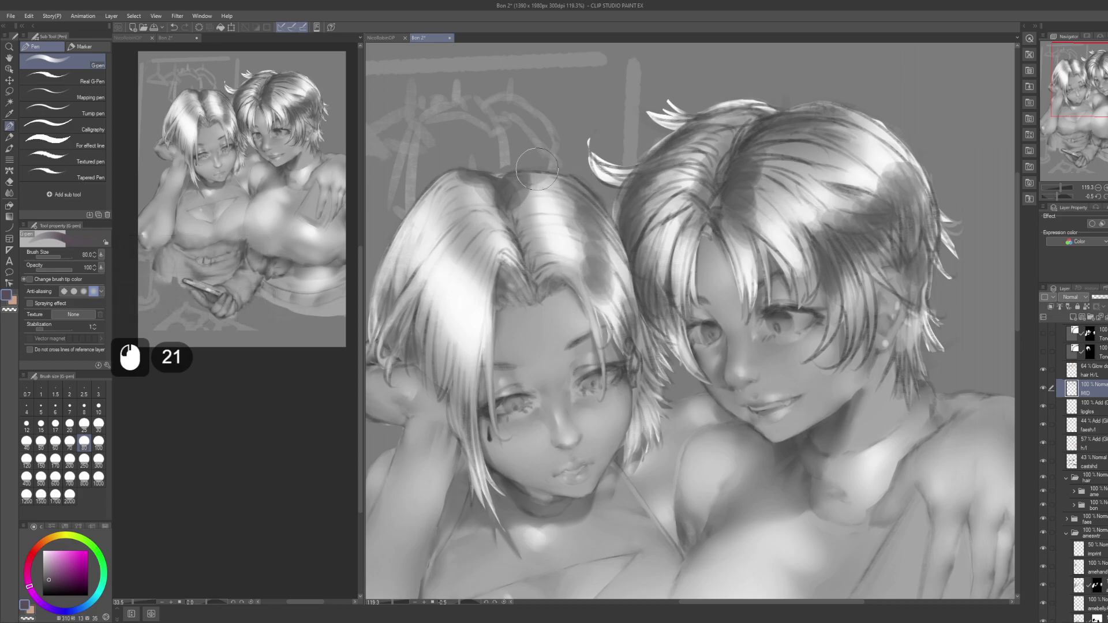
Step: Erase excess midtone paint around the left character's crown and parting with the pen set to transparent colour
key(space)
drag(557, 218, 576, 241)
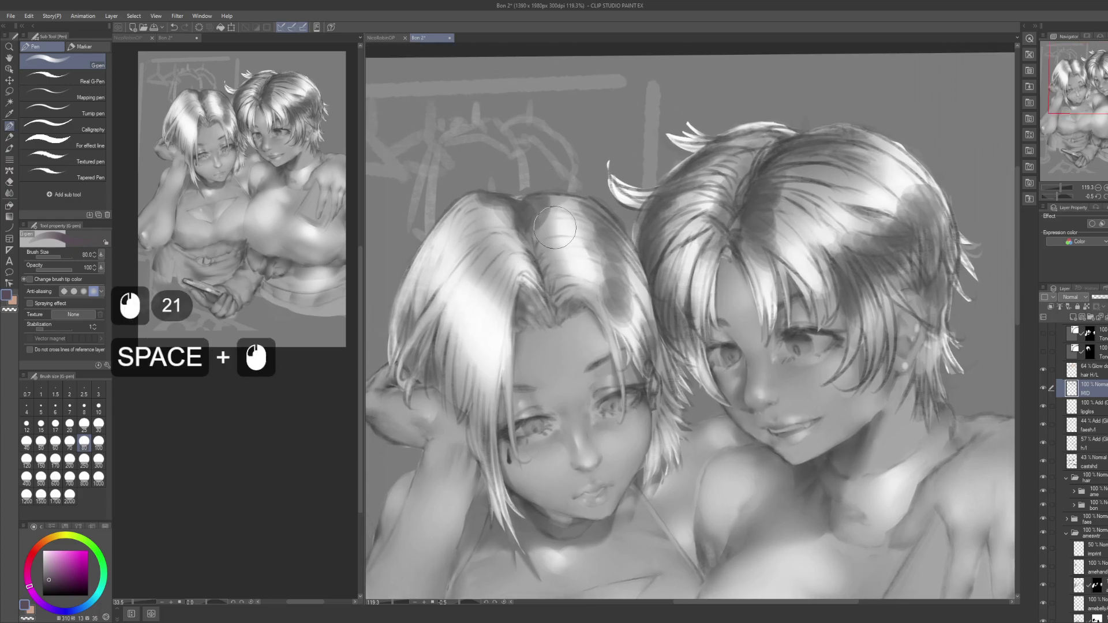
key(c)
click(556, 217)
double_click(551, 202)
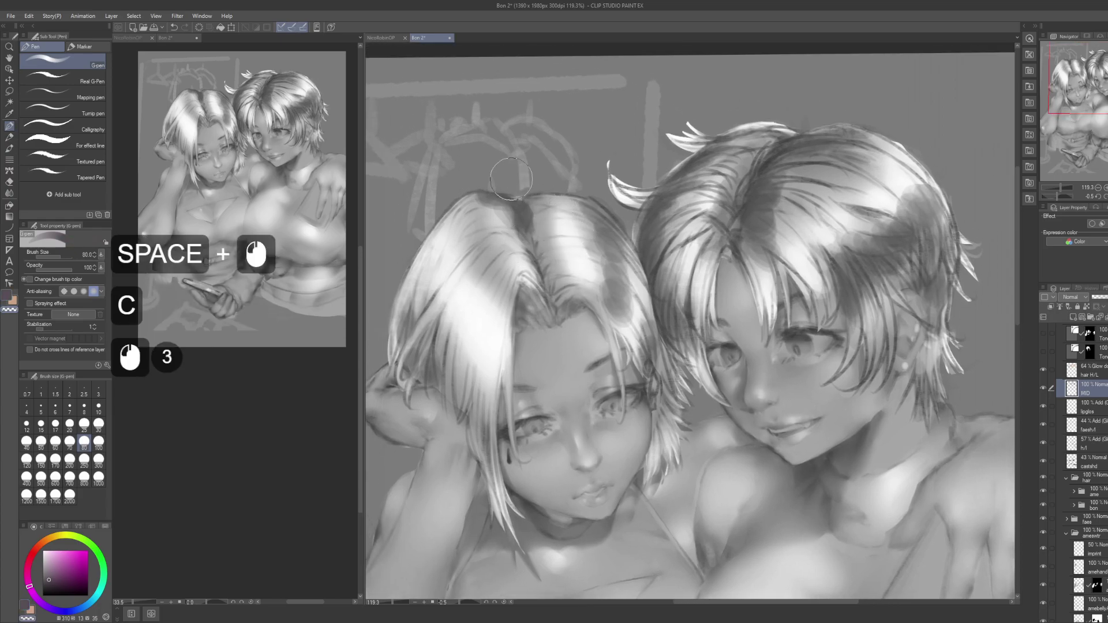
double_click(490, 215)
click(538, 179)
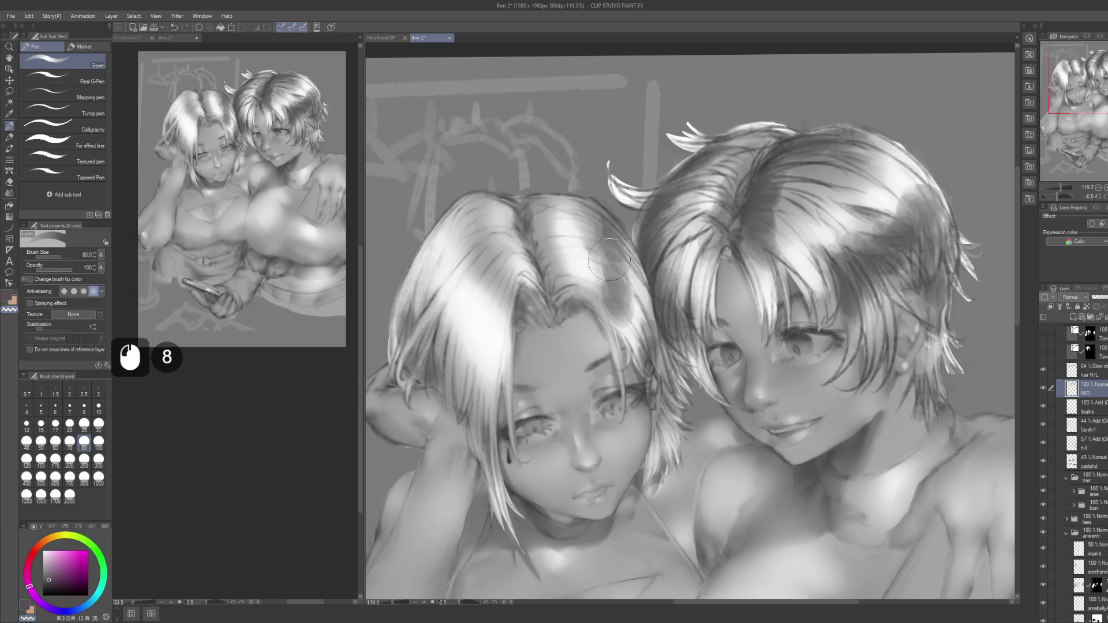
Step: Blur the midtones on the left character's inner side, outer locks and front hairline
key(j)
click(598, 298)
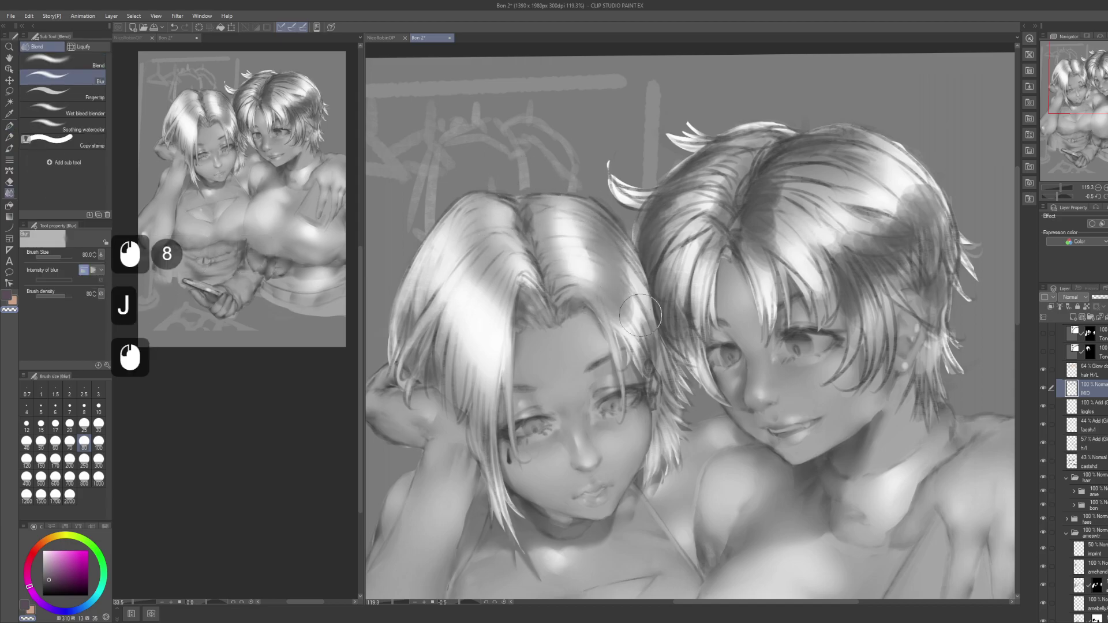
drag(638, 320, 634, 274)
drag(487, 314, 494, 396)
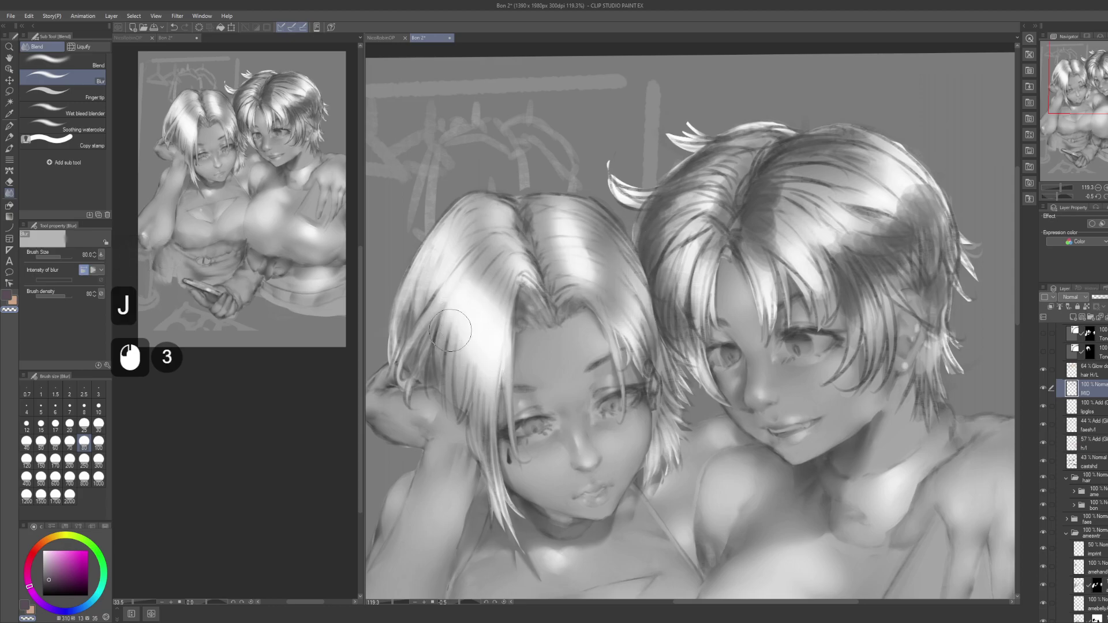
click(473, 273)
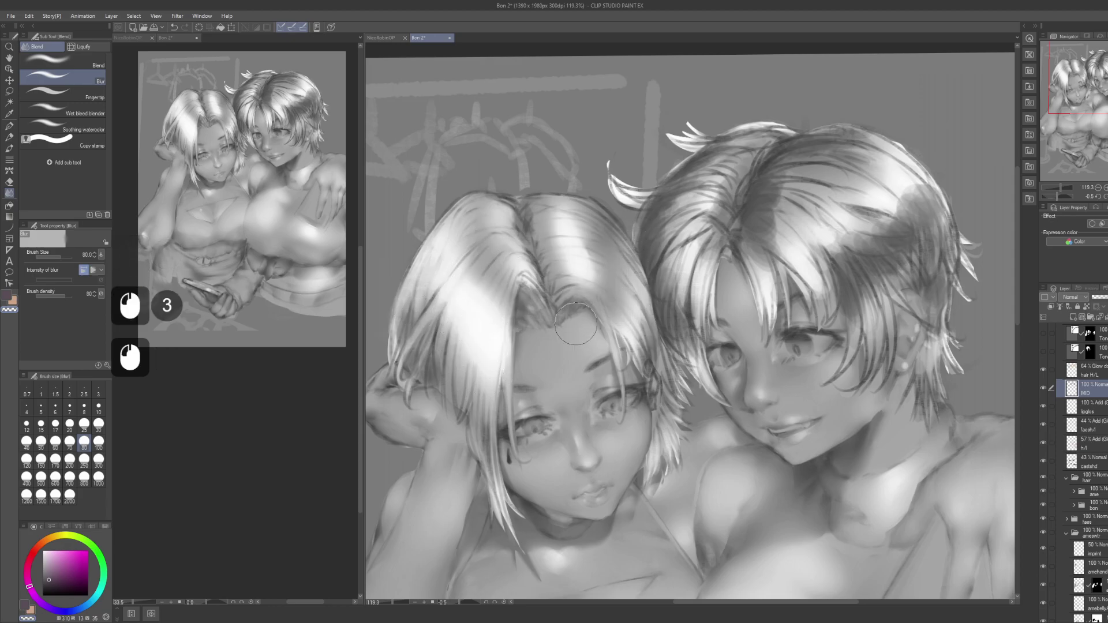
drag(580, 322, 543, 309)
Step: Blur the midtones over the right character's ear side, parting, crown and the locks nearest the left character
drag(865, 315, 856, 308)
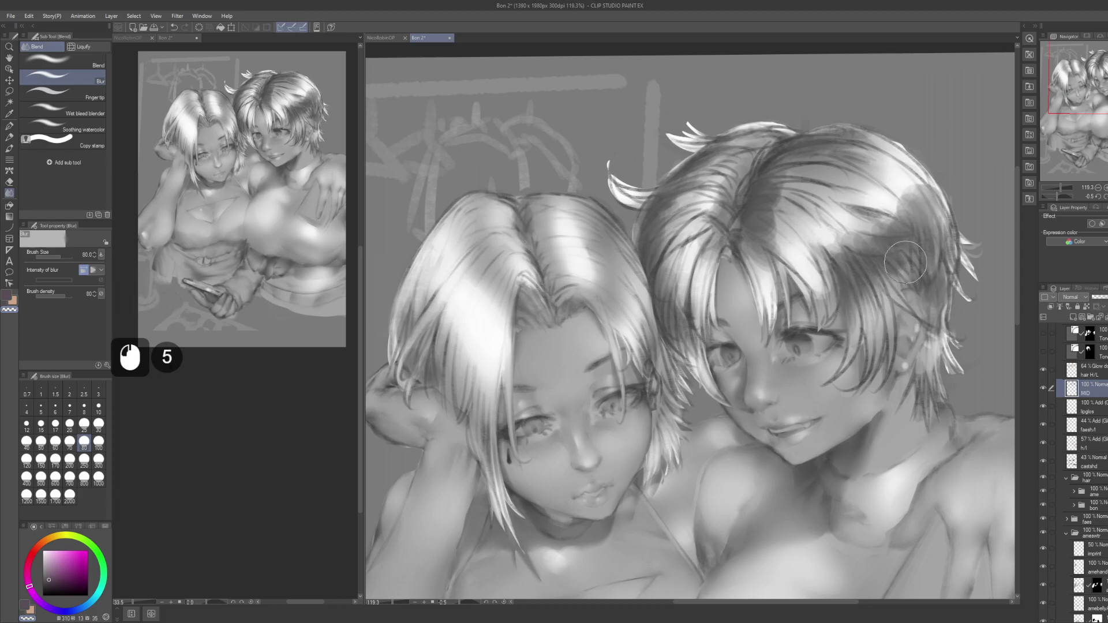
mouse_move(786, 248)
mouse_down()
mouse_move(761, 230)
mouse_move(801, 200)
mouse_move(813, 168)
mouse_up()
mouse_move(696, 248)
mouse_down()
mouse_move(687, 241)
mouse_move(702, 178)
mouse_up()
drag(759, 141, 724, 163)
drag(717, 207, 709, 213)
drag(699, 330, 657, 285)
Step: Blur the remaining midtone edges across the right character's outer side and upper hair
key(space)
drag(826, 265, 874, 272)
mouse_move(789, 250)
mouse_down()
mouse_move(872, 272)
mouse_move(864, 242)
mouse_move(890, 247)
mouse_move(898, 218)
mouse_up()
drag(838, 202, 825, 206)
key(space)
drag(715, 340, 769, 359)
key(space)
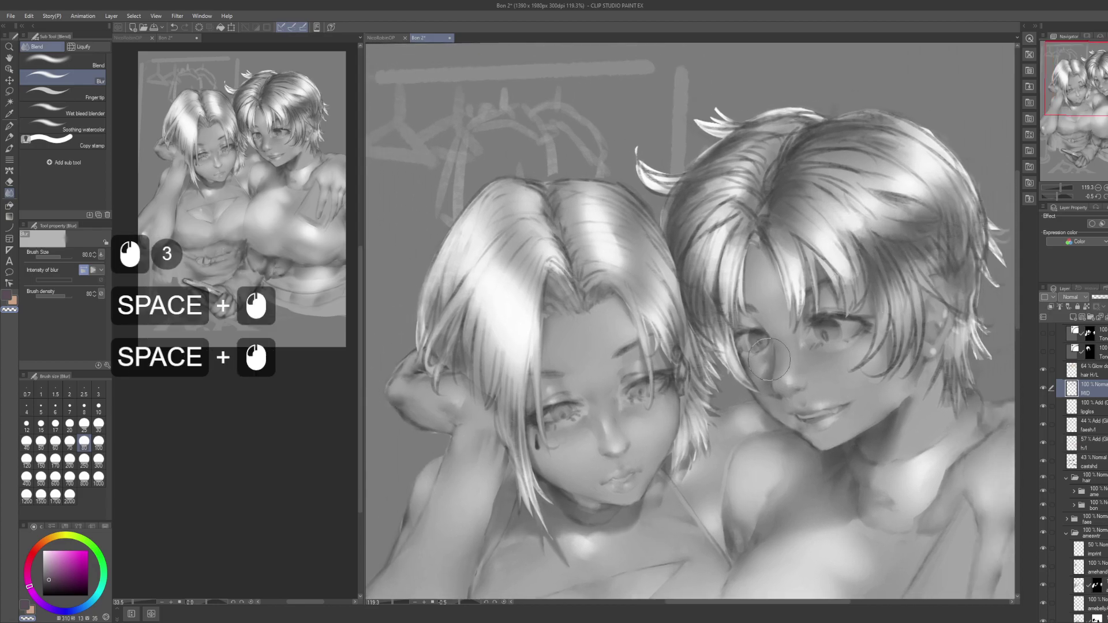
Step: On the hair highlight layer, lasso a strip beside the left character's parting, delete its highlight and clear the selection
click(1087, 371)
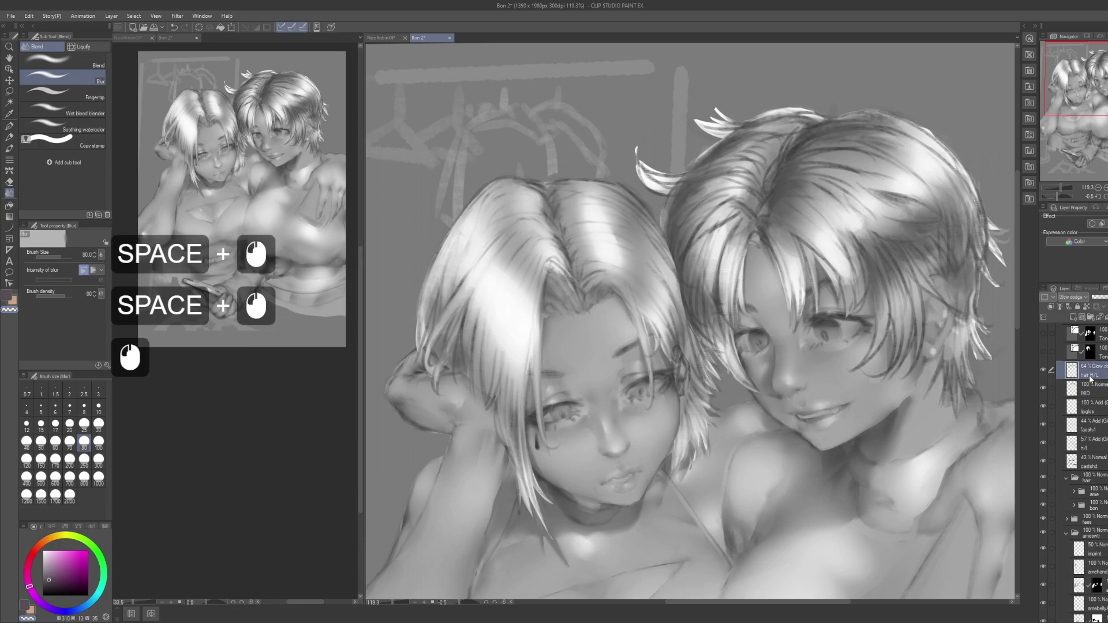
key(m)
mouse_move(555, 300)
mouse_down()
mouse_move(582, 305)
mouse_move(569, 319)
mouse_move(504, 218)
mouse_up()
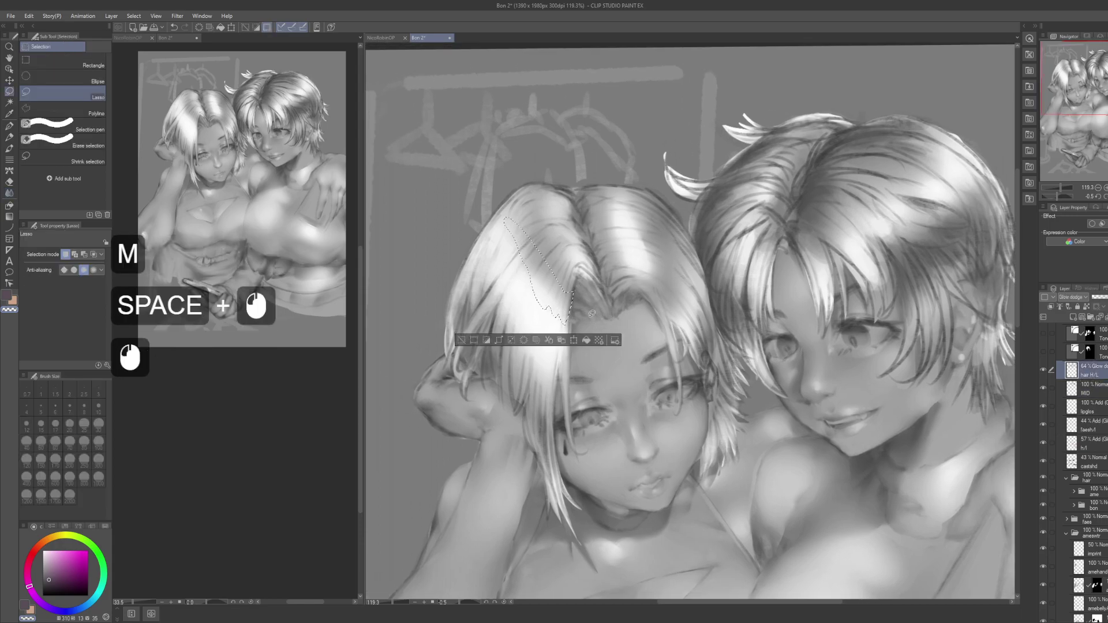
alt+click(532, 221)
key(alt+7)
key(Delete)
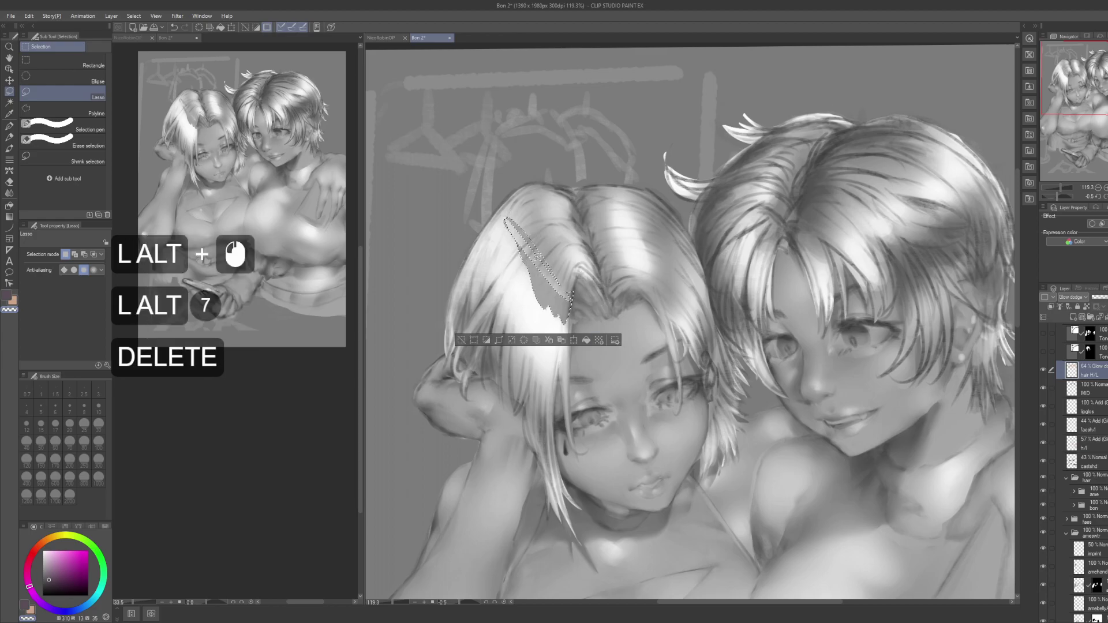
key(ctrl+d)
Step: Blur the cut highlight edge on the left character's front hair
key(j)
mouse_move(608, 306)
mouse_down()
mouse_move(527, 314)
mouse_move(534, 282)
mouse_move(502, 234)
mouse_move(531, 281)
mouse_move(535, 267)
mouse_up()
mouse_move(523, 311)
mouse_down()
mouse_move(543, 291)
mouse_move(521, 245)
mouse_move(516, 287)
mouse_up()
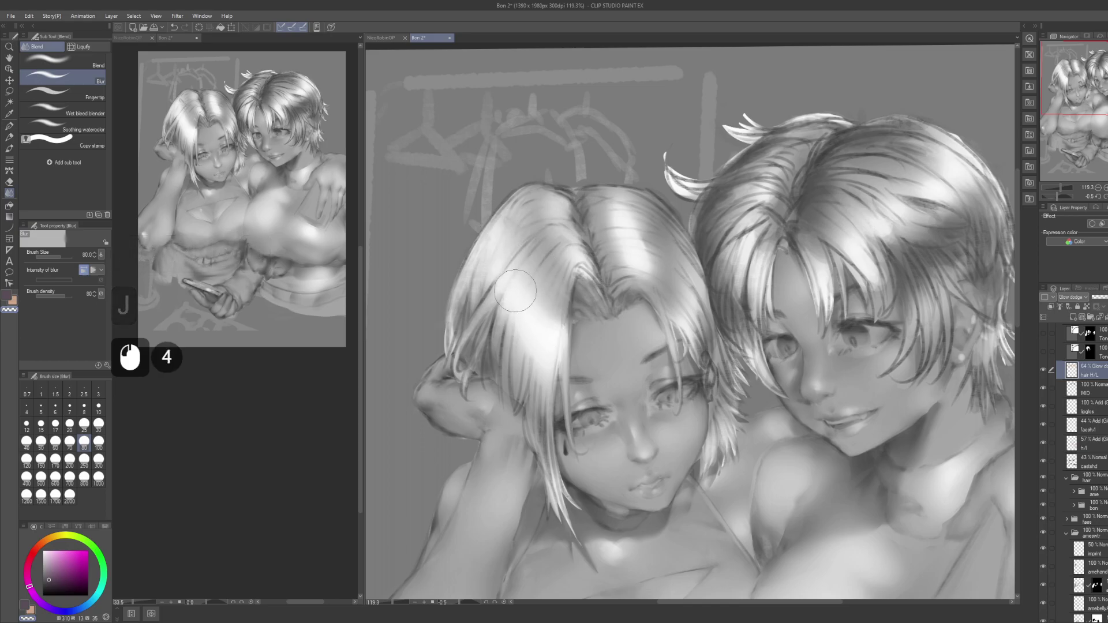
Step: Save the illustration
key(space)
drag(604, 340, 593, 346)
key(space)
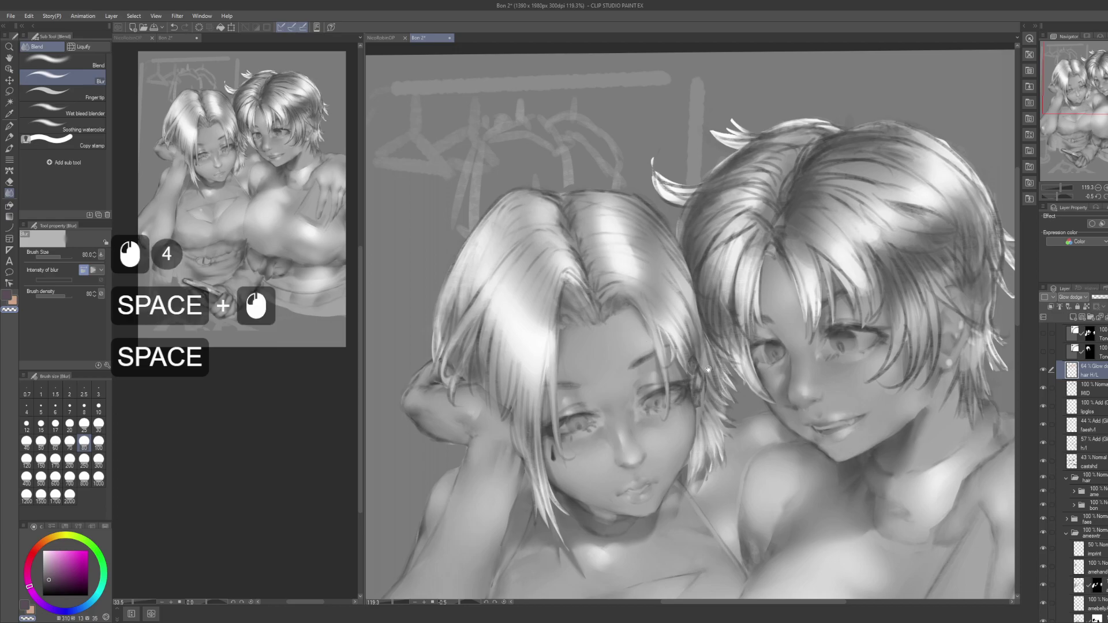
drag(708, 369, 678, 366)
alt+click(707, 367)
key(ctrl+s)
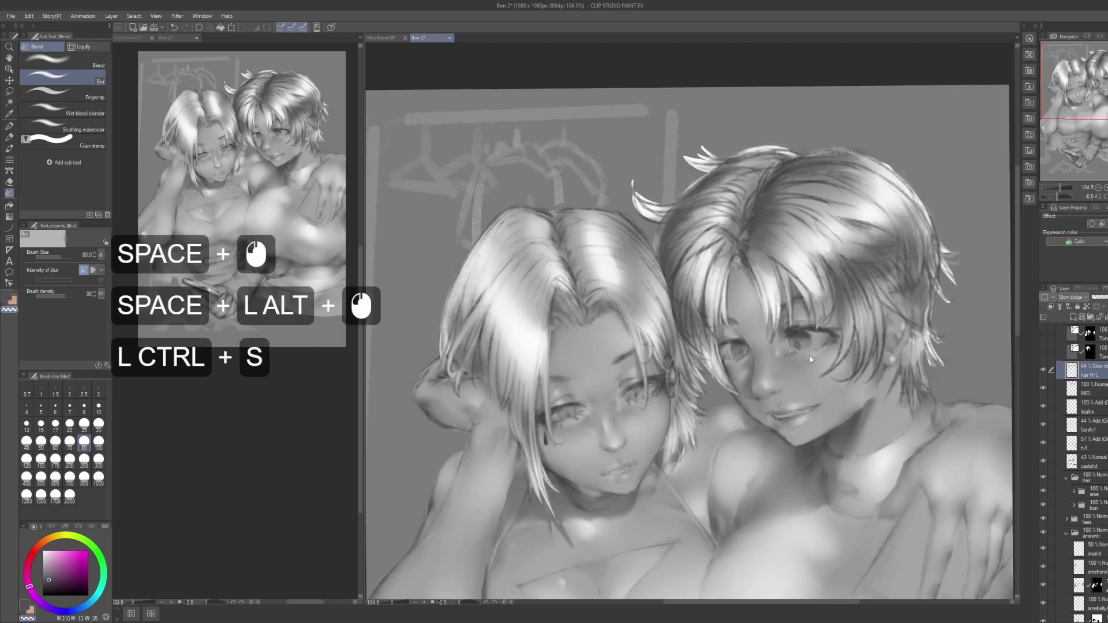
Step: Examine the balance of hair highlights and midtones on both characters at closer and wider views
key(space)
drag(822, 375, 768, 336)
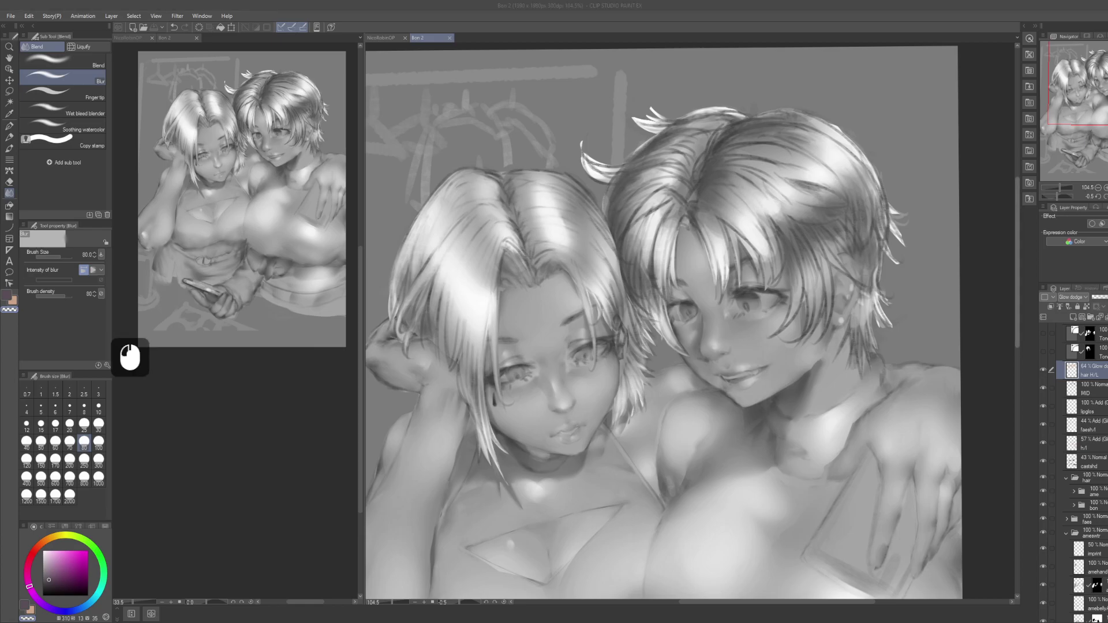
click(978, 135)
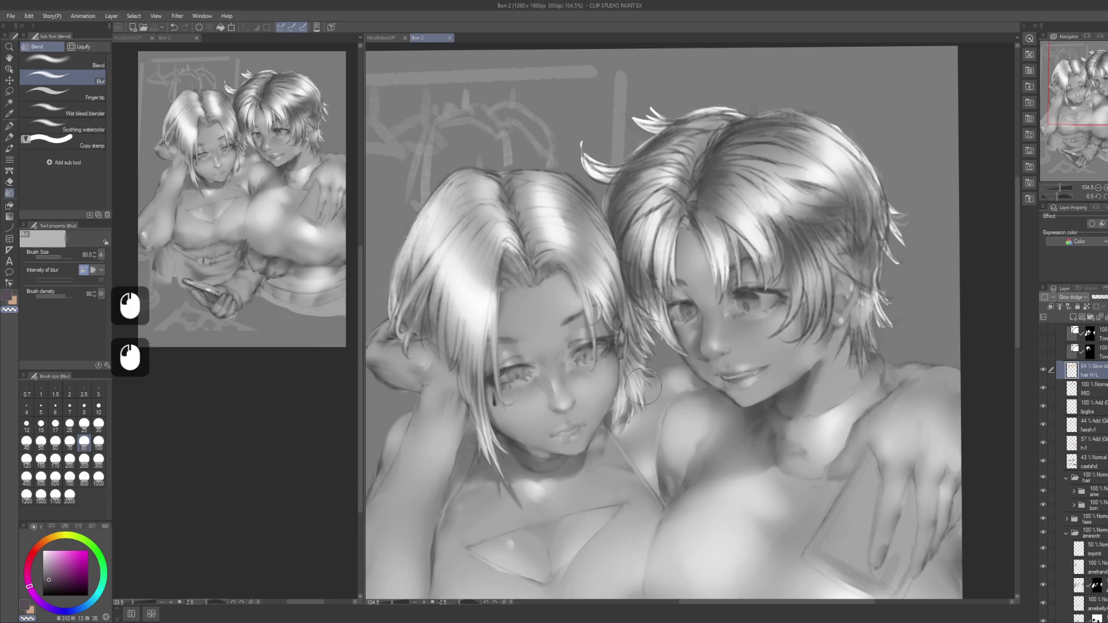
drag(730, 341, 711, 361)
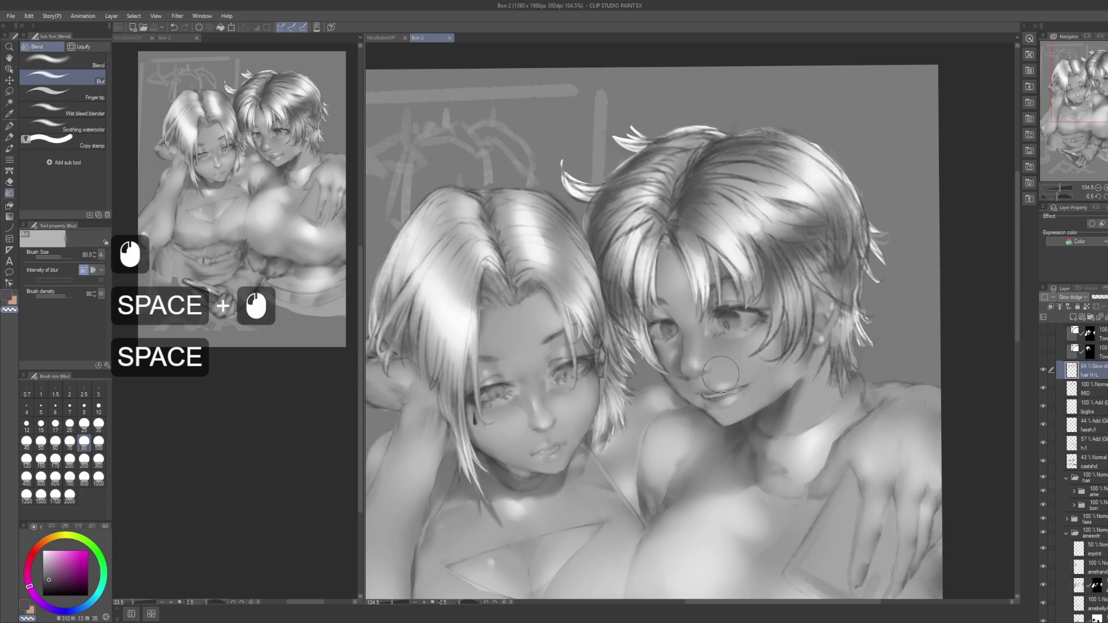
drag(666, 391, 714, 375)
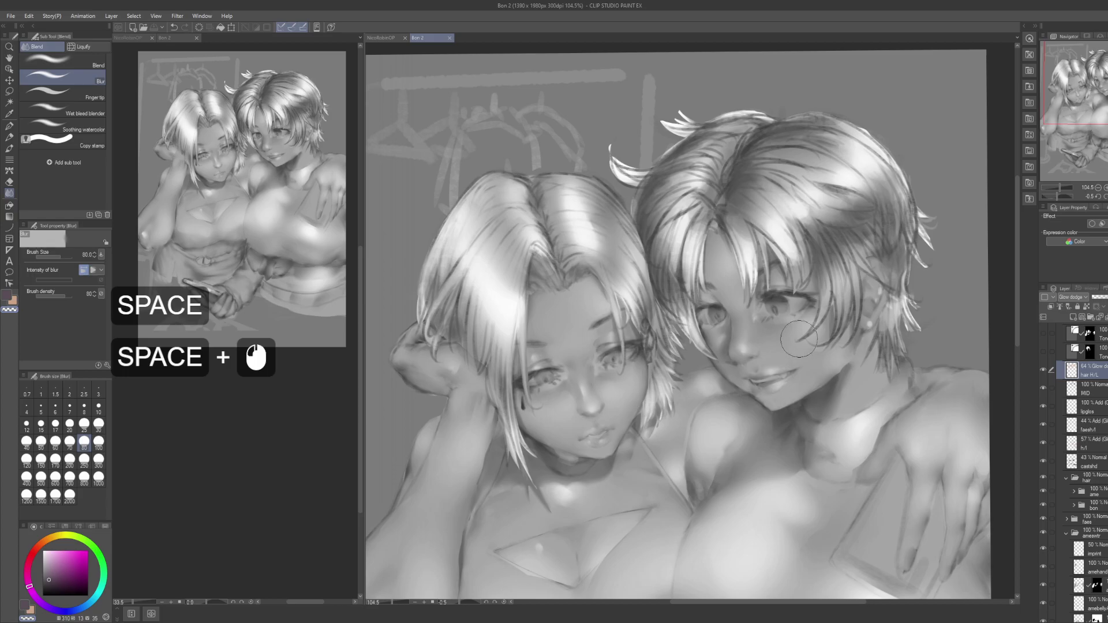
key(space)
drag(817, 359, 791, 359)
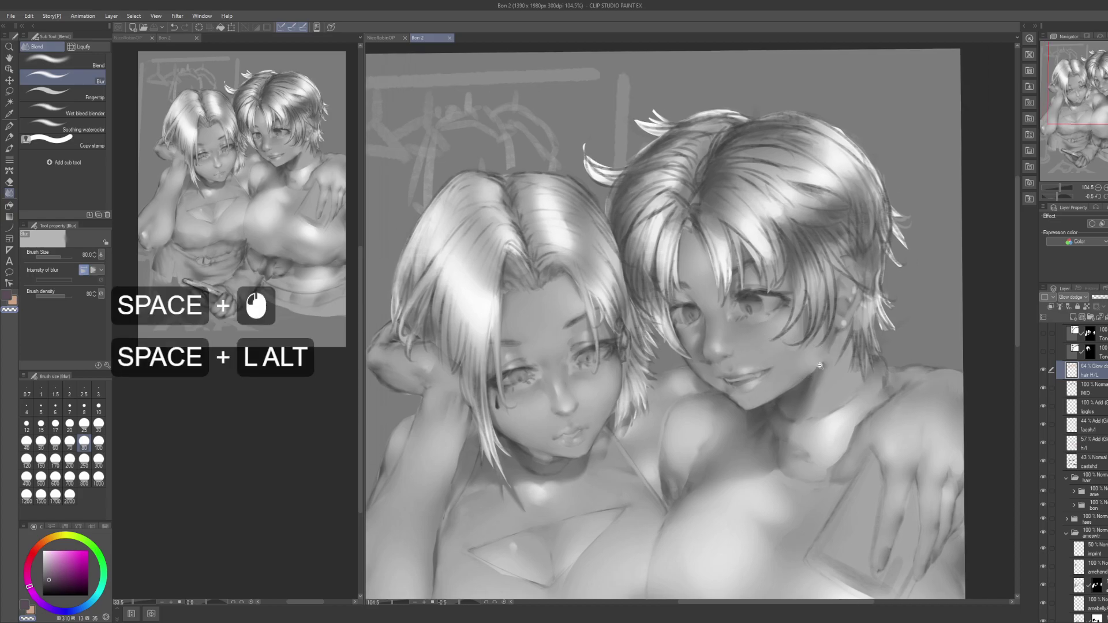
alt+click(791, 359)
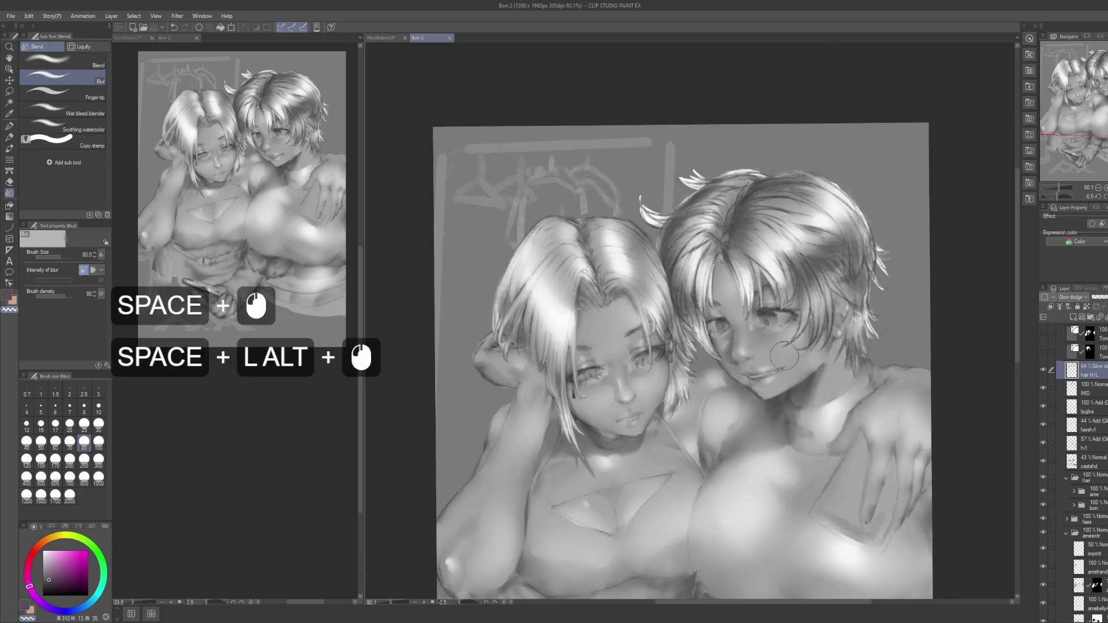
drag(784, 356, 783, 276)
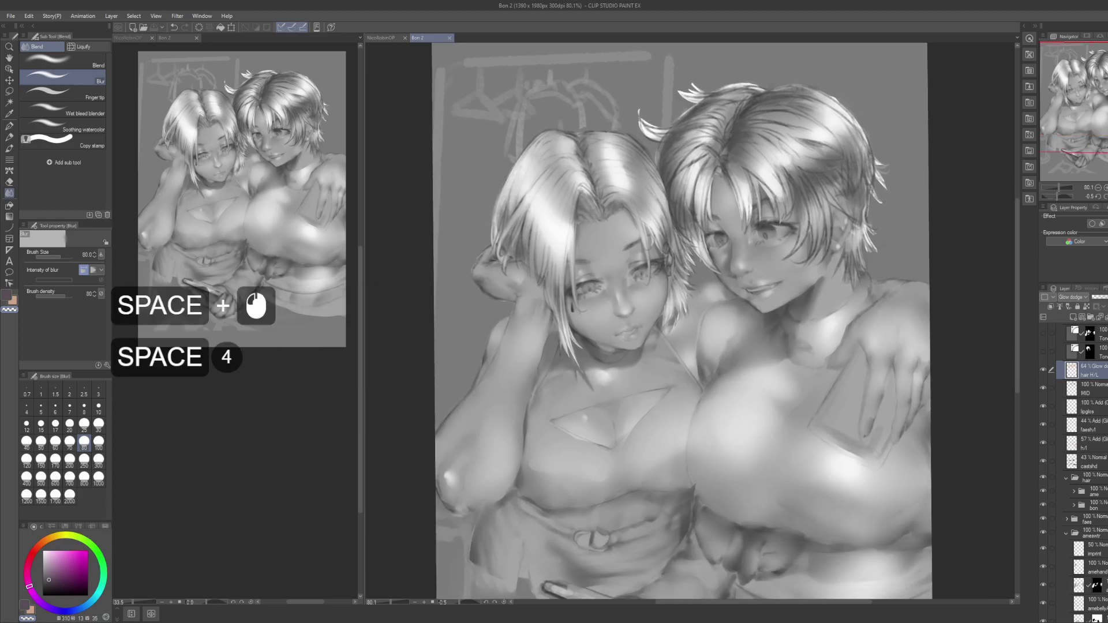
Step: Preview the upper tone correction layer by showing and hiding it, and make that layer active
scroll(1079, 462, up, 3)
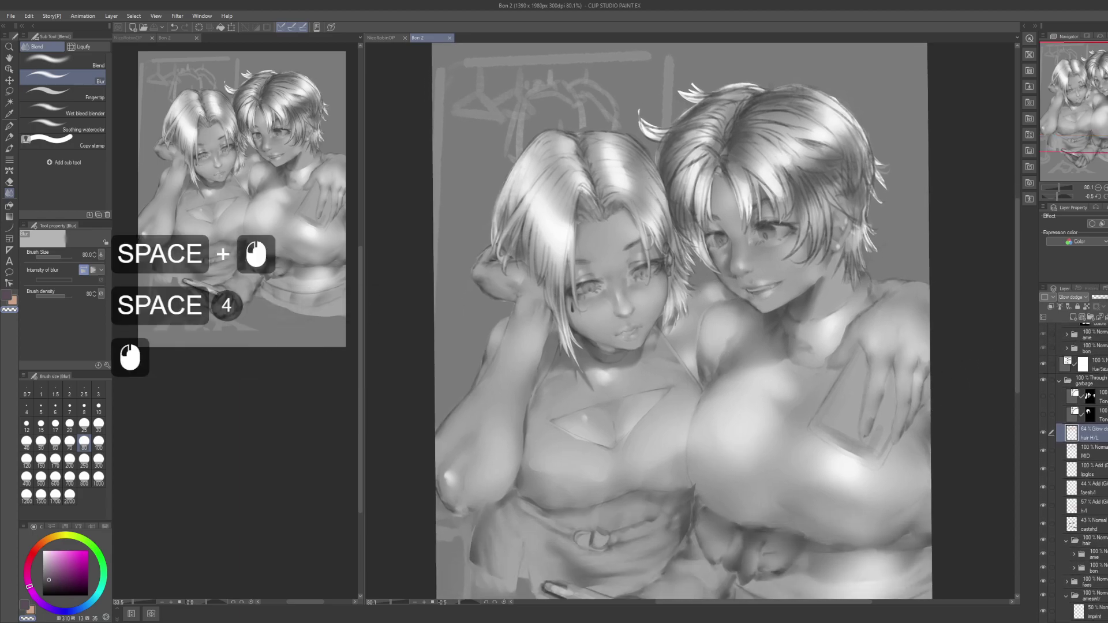
click(1044, 396)
click(1046, 396)
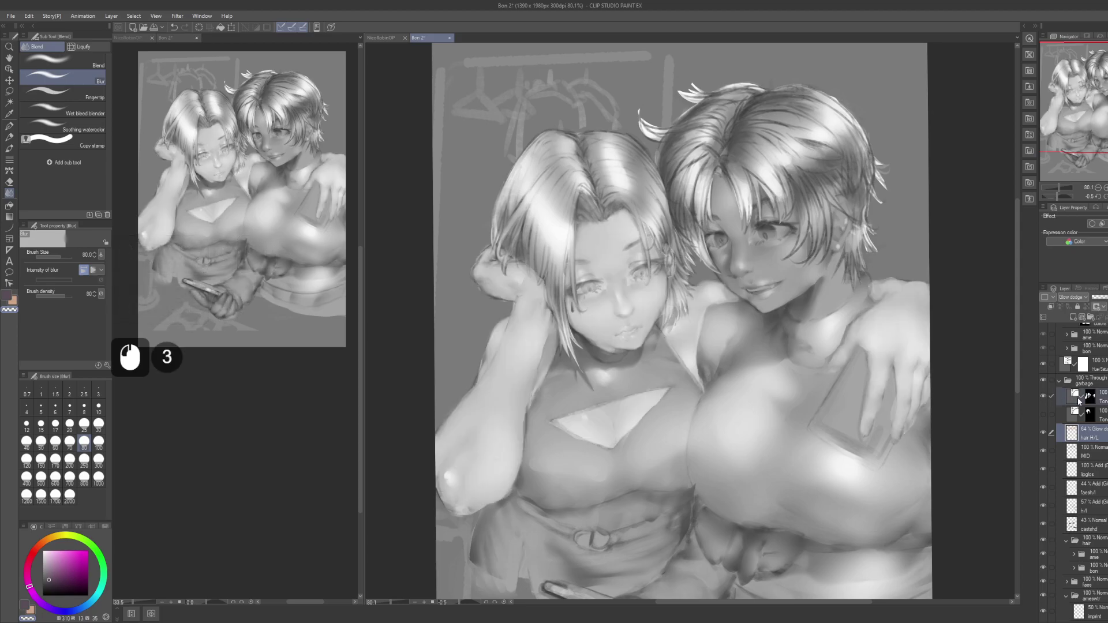
click(1044, 396)
click(1062, 397)
key(space)
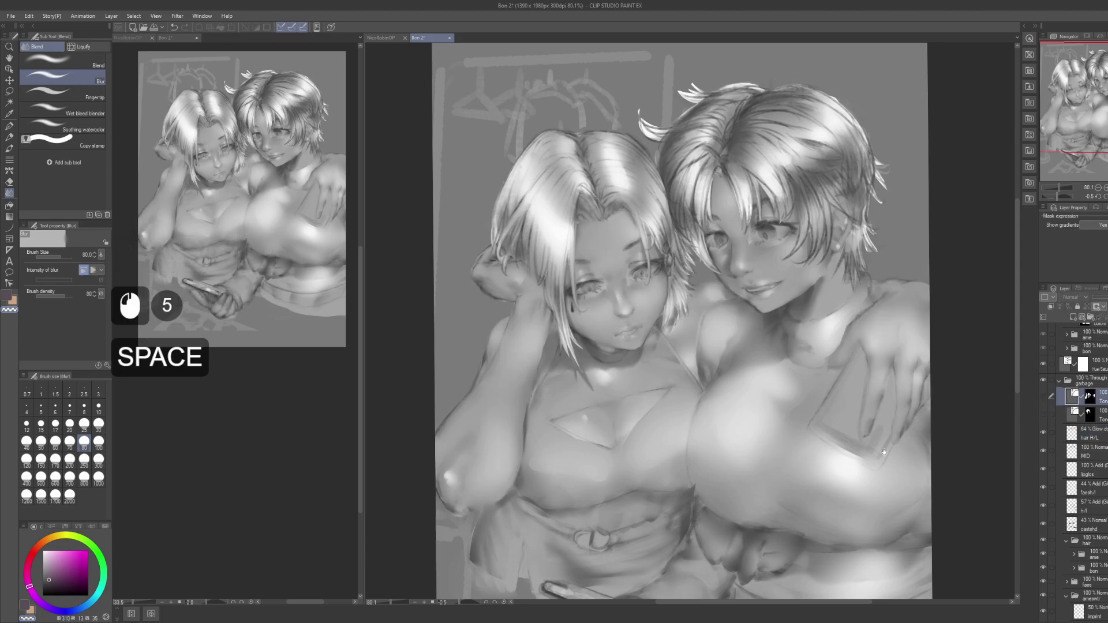
Step: Show the upper tone correction layer and try darker and brighter tone curves on the left character's skin
drag(910, 396, 864, 350)
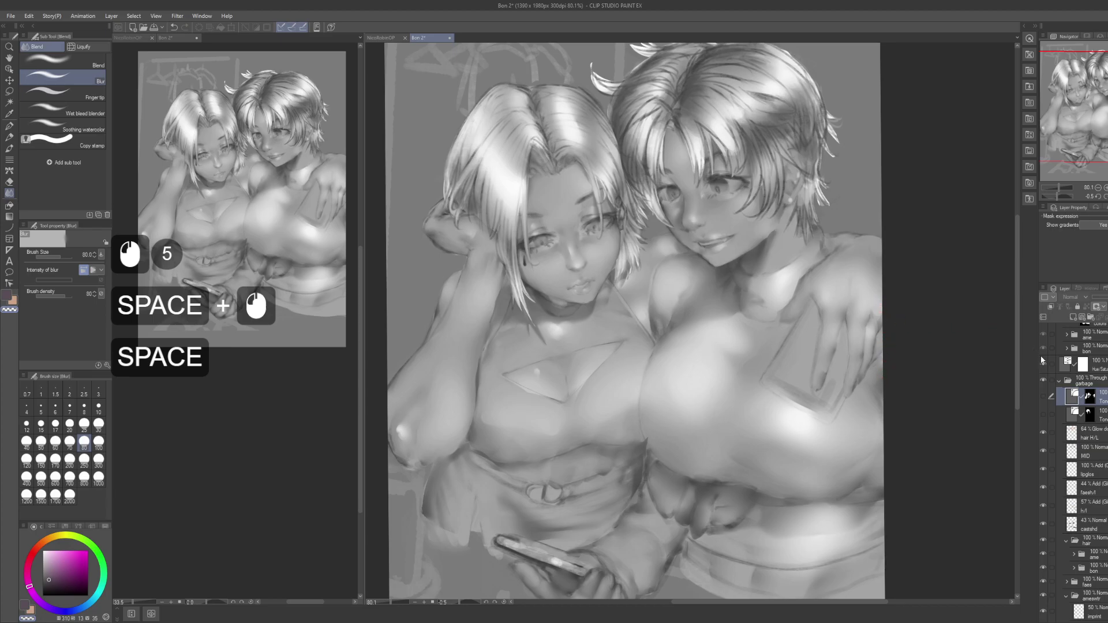
click(1042, 396)
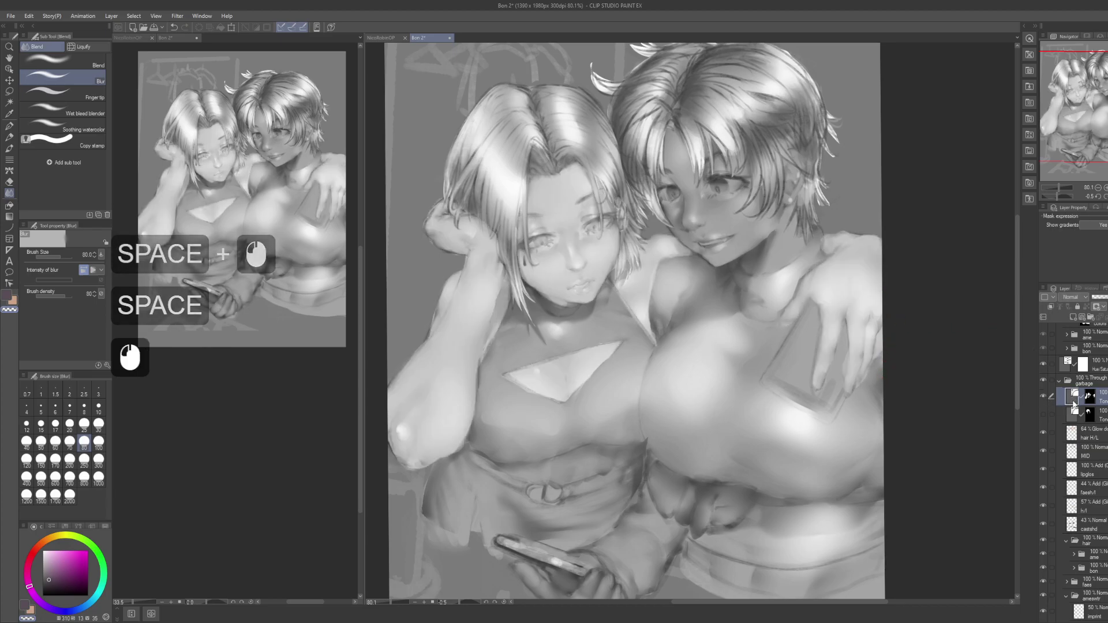
click(1007, 159)
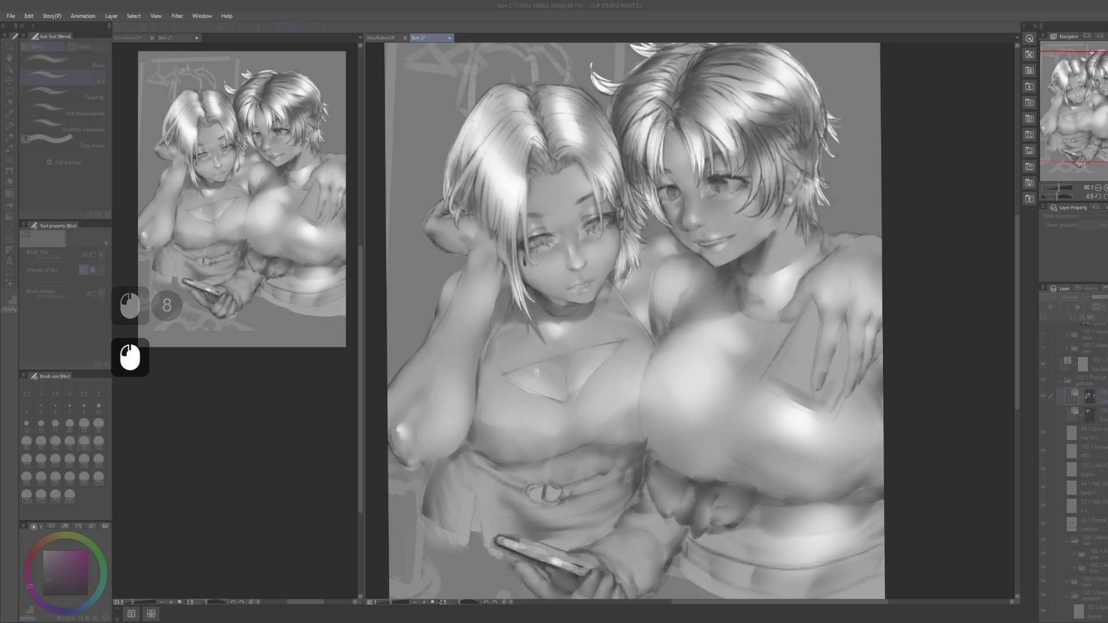
drag(888, 207, 928, 198)
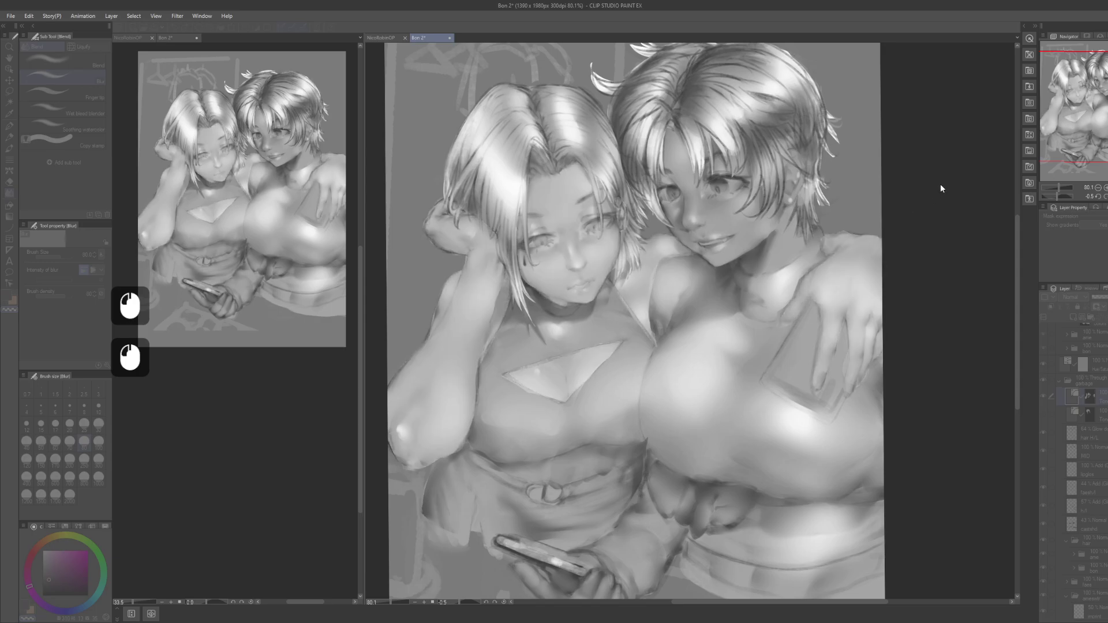
key(ctrl+z)
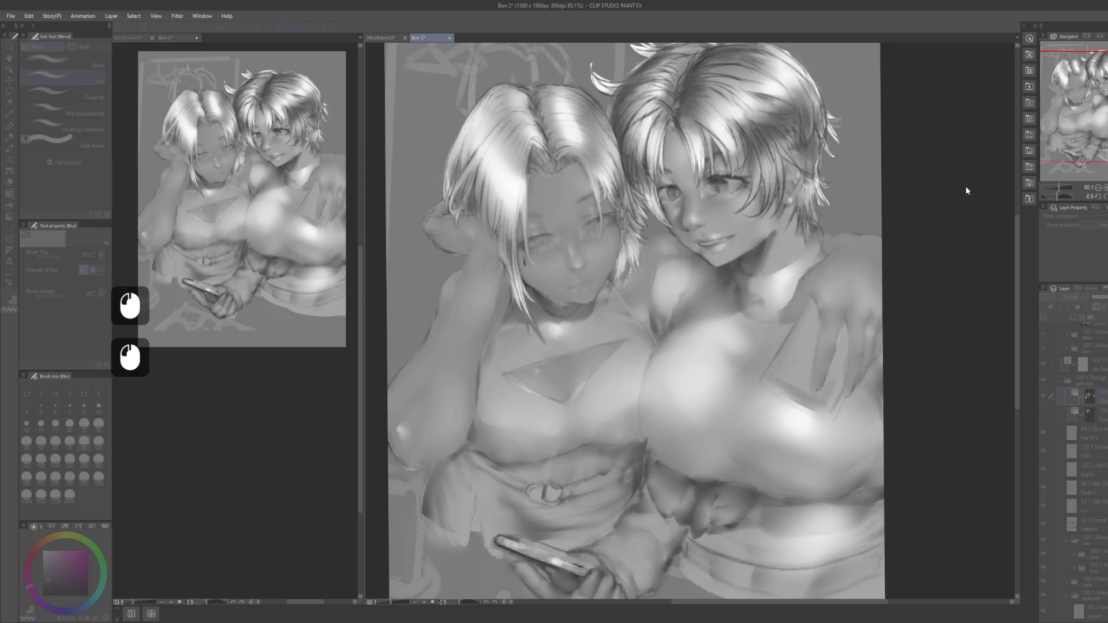
key(ctrl+z)
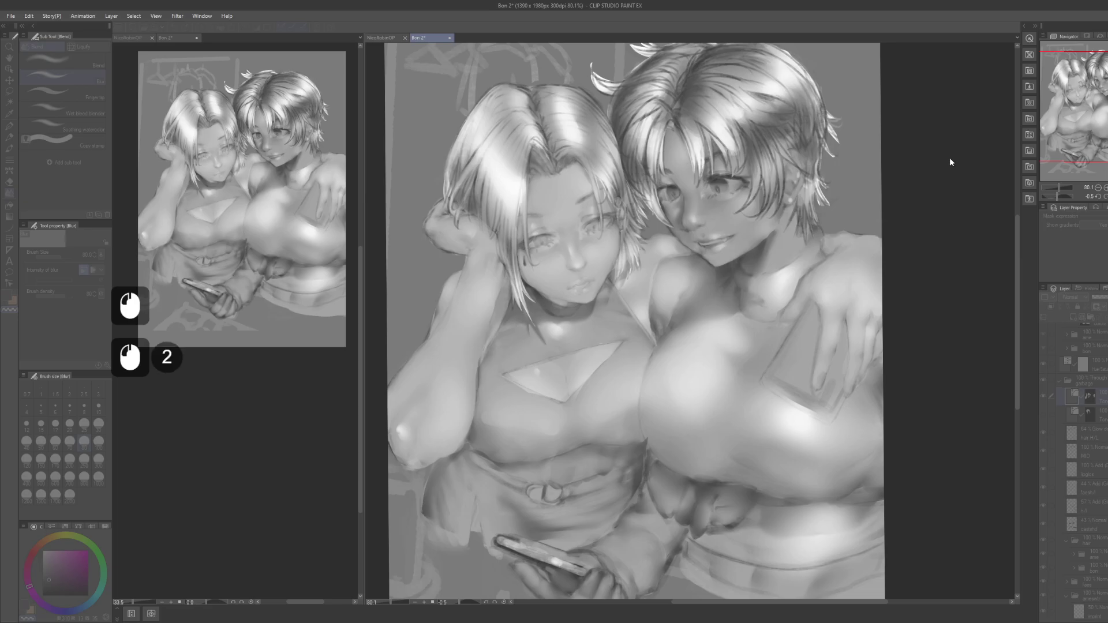
drag(925, 159, 923, 179)
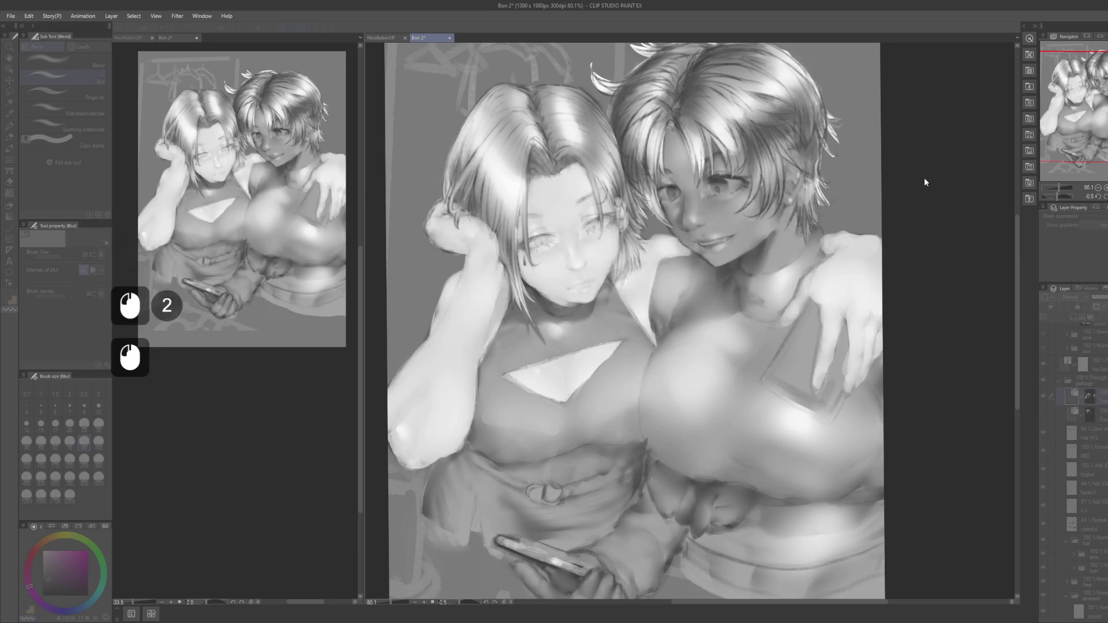
Step: Refine the upper layer's tone curve to a moderately light skin tone with deeper shadows, accept it and compare the layer hidden and shown
click(1042, 414)
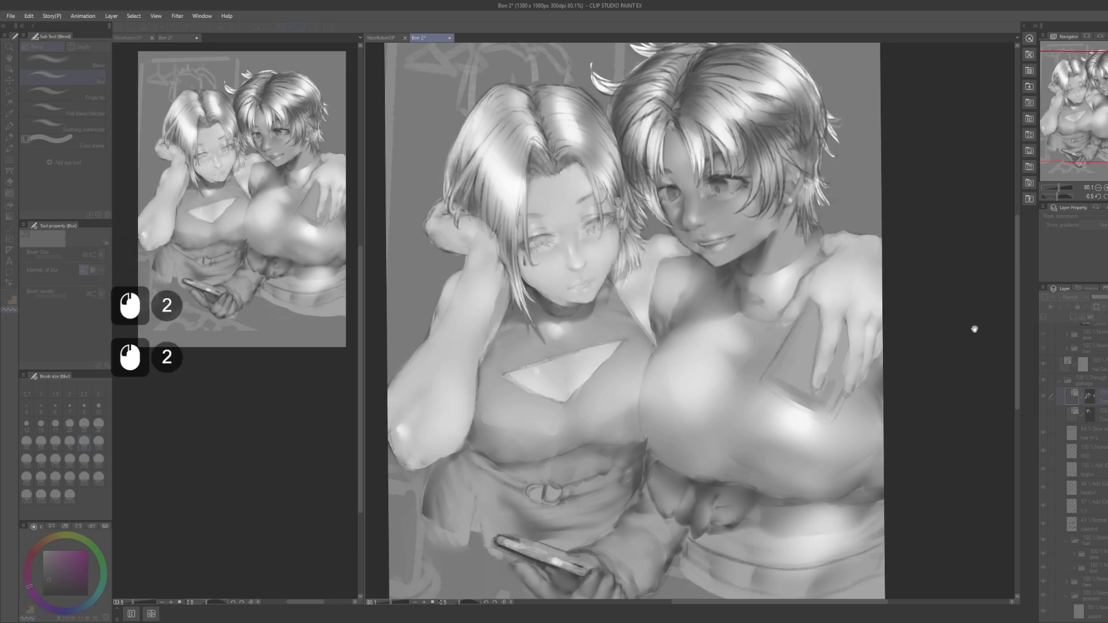
click(892, 210)
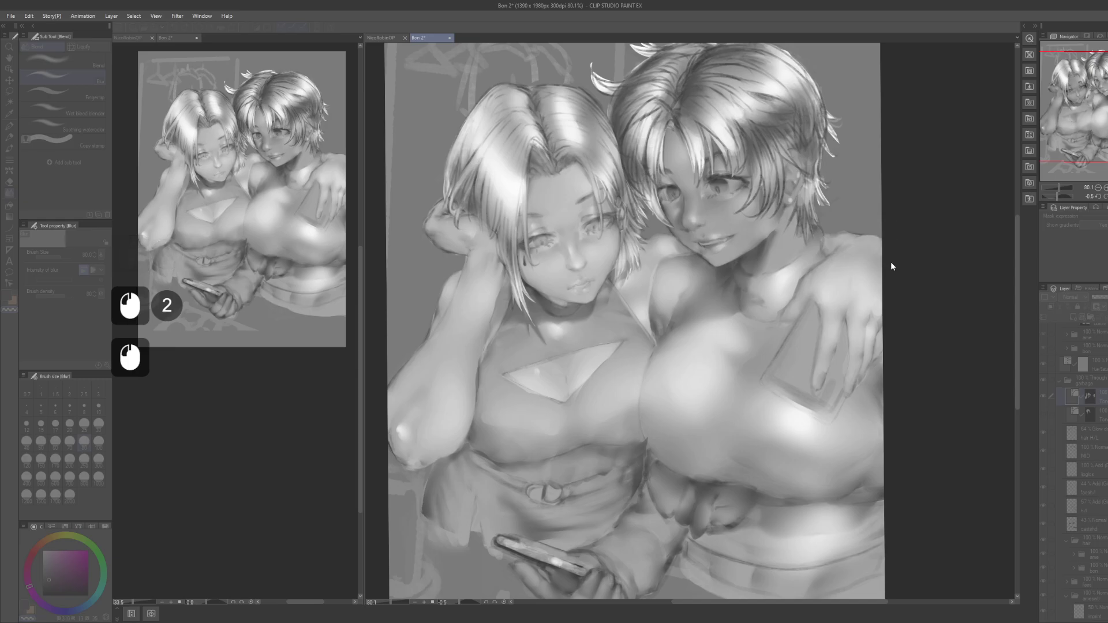
key(ctrl+y)
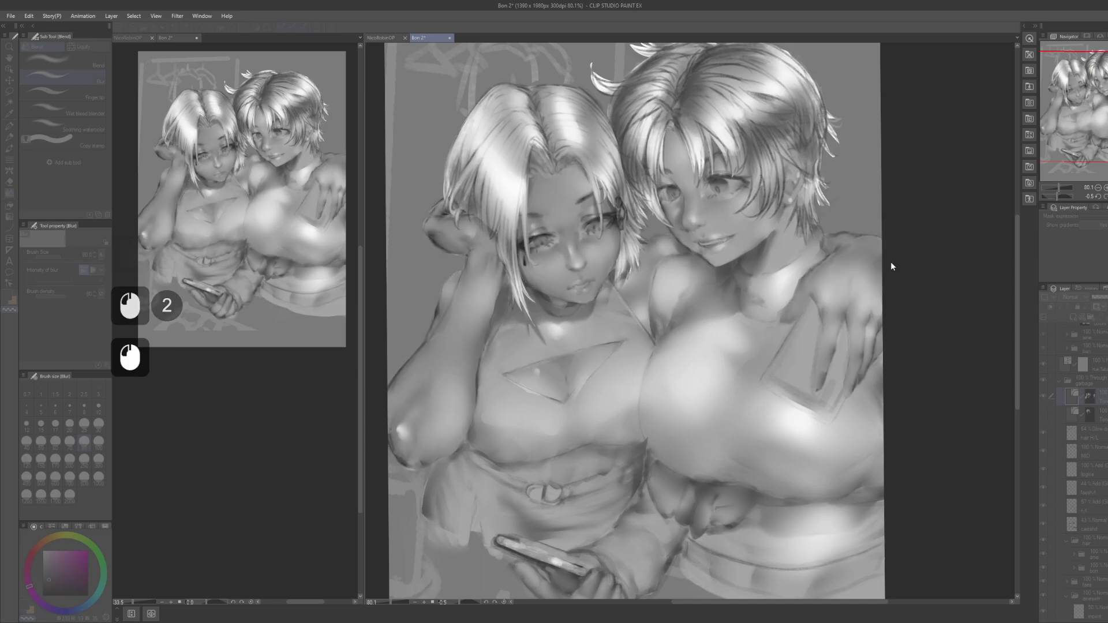
click(906, 235)
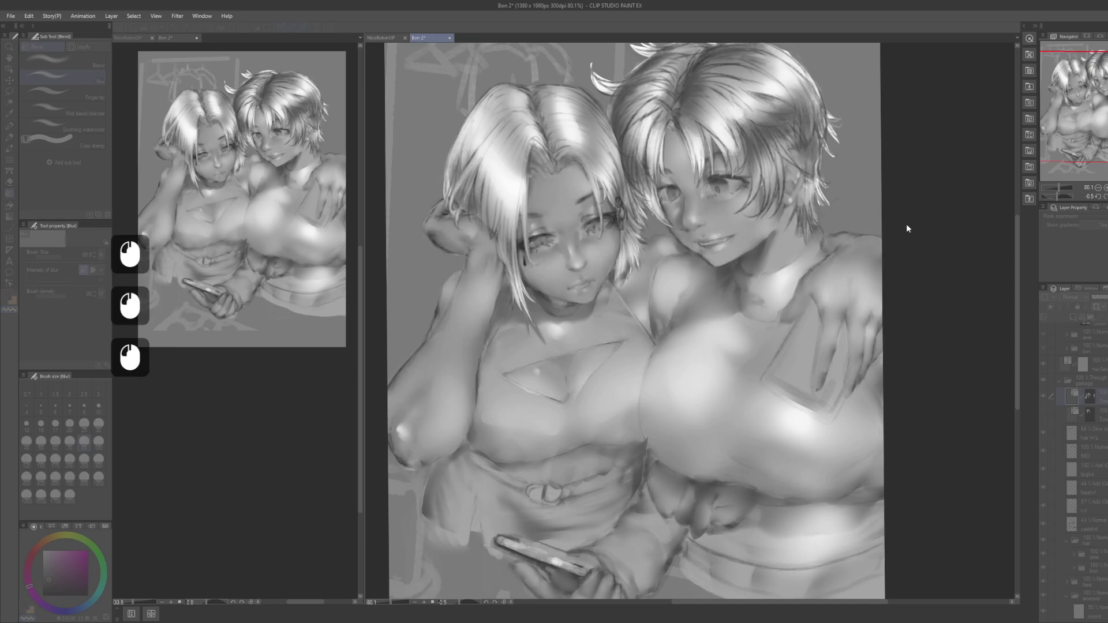
key(ctrl+z)
click(905, 182)
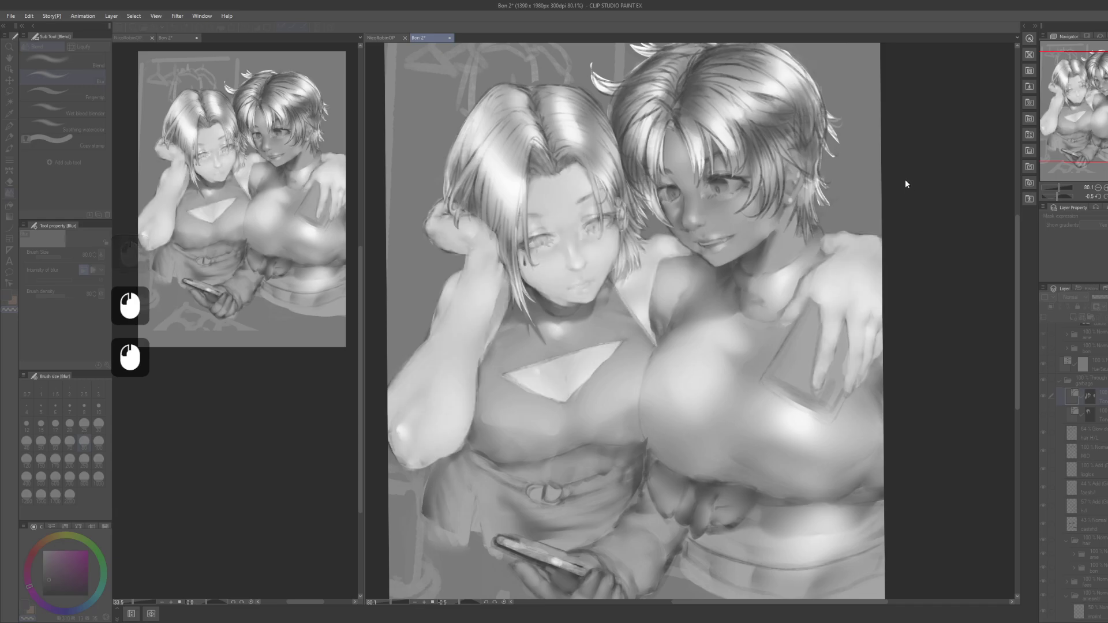
click(909, 193)
key(ctrl+y)
click(912, 192)
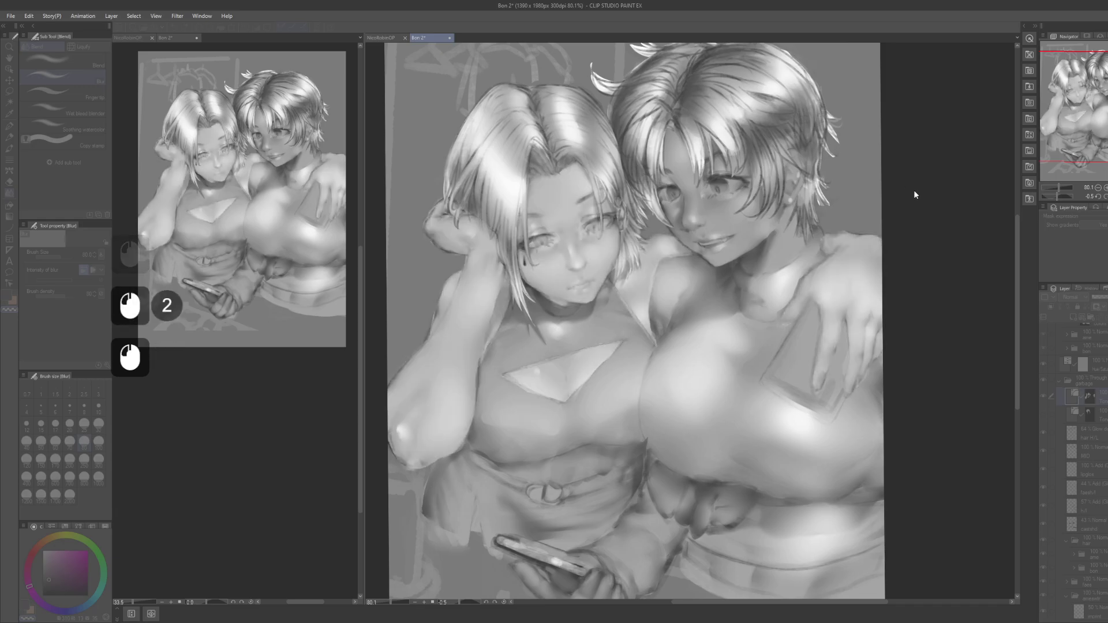
click(930, 171)
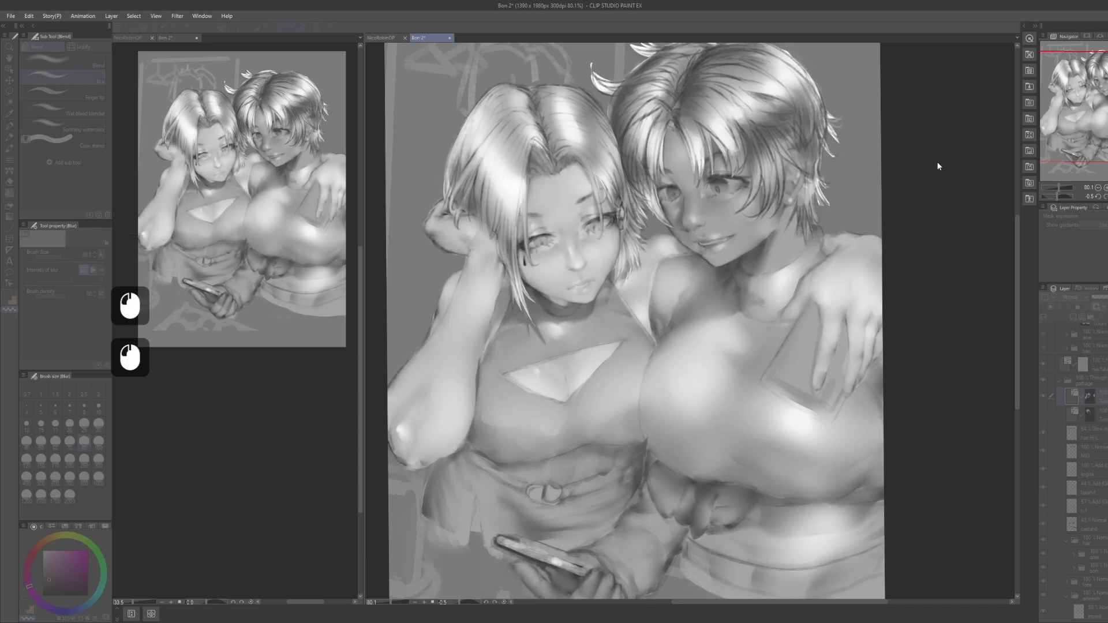
click(1009, 134)
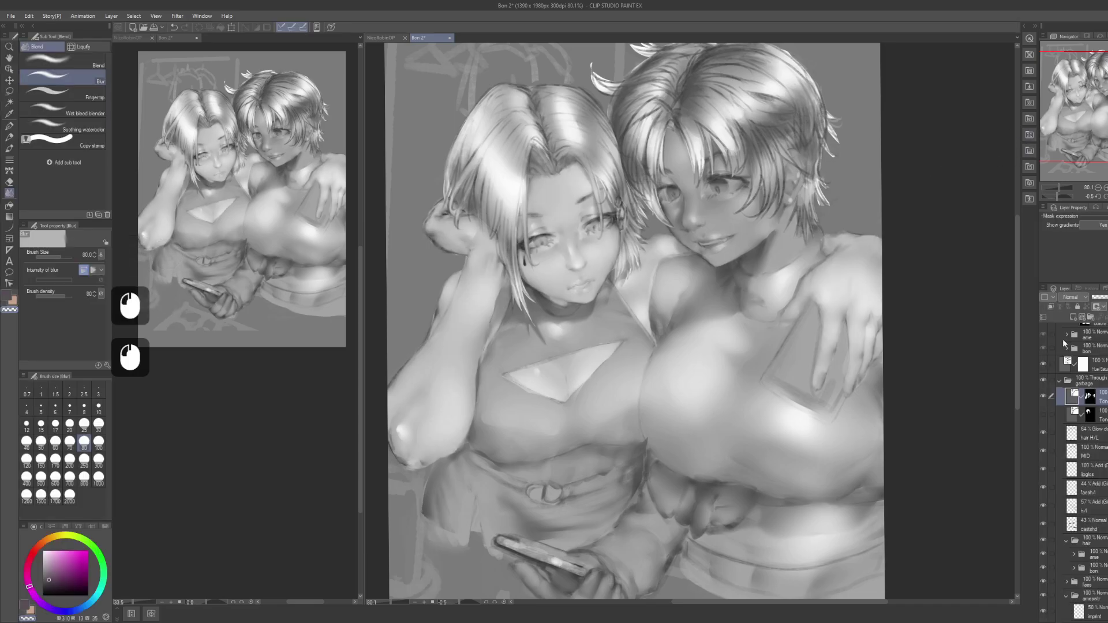
click(1044, 395)
click(1044, 394)
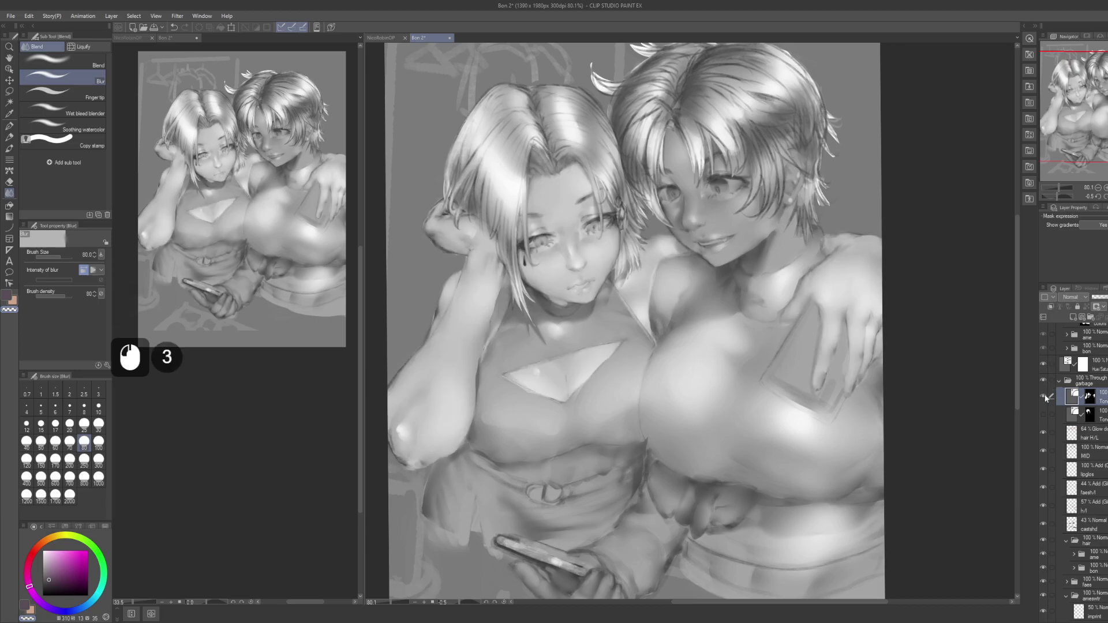
Step: Lasso the thin strip beside the left character's shoulder strap, clear it from the upper tone correction layer's mask and deselect
click(1095, 397)
key(m)
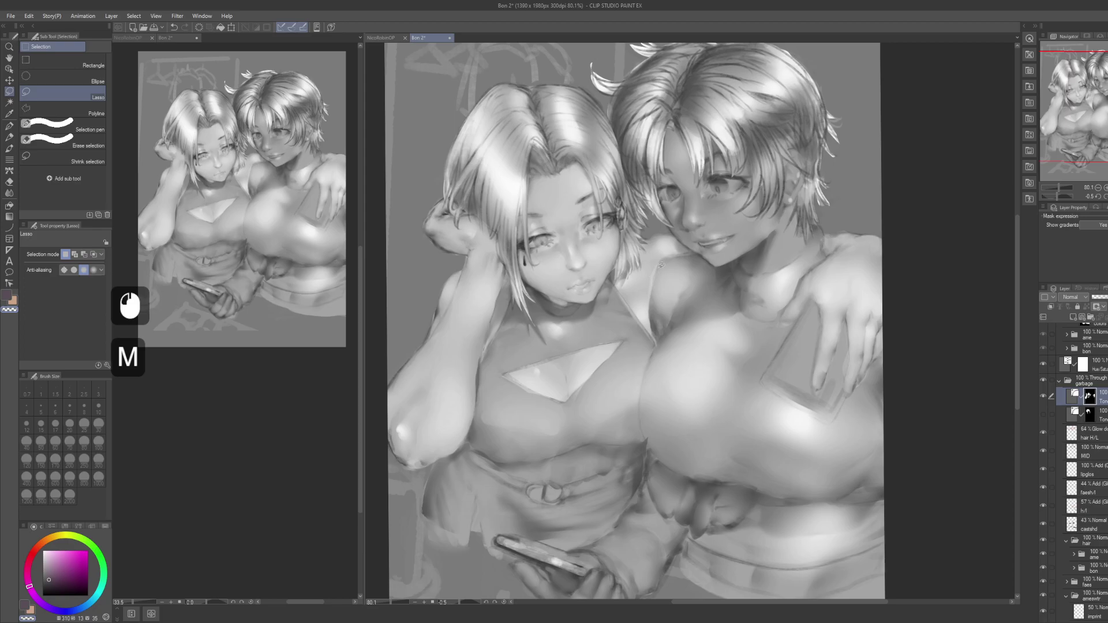
mouse_move(662, 259)
mouse_down()
mouse_move(650, 278)
mouse_move(692, 324)
mouse_move(660, 334)
mouse_up()
click(662, 261)
click(662, 266)
drag(659, 263, 664, 337)
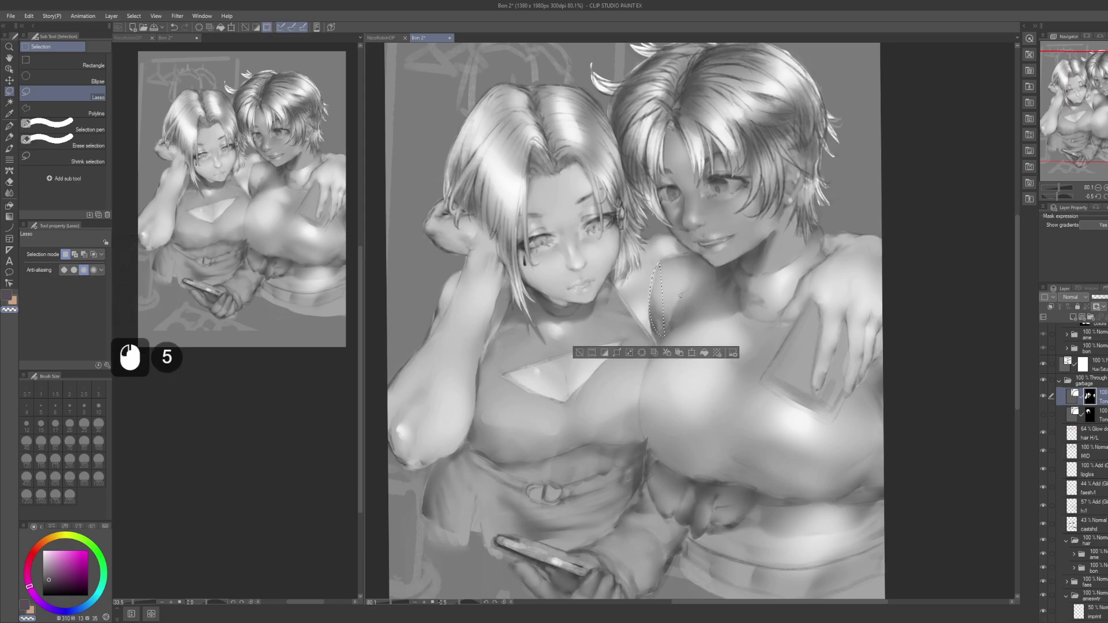
key(Delete)
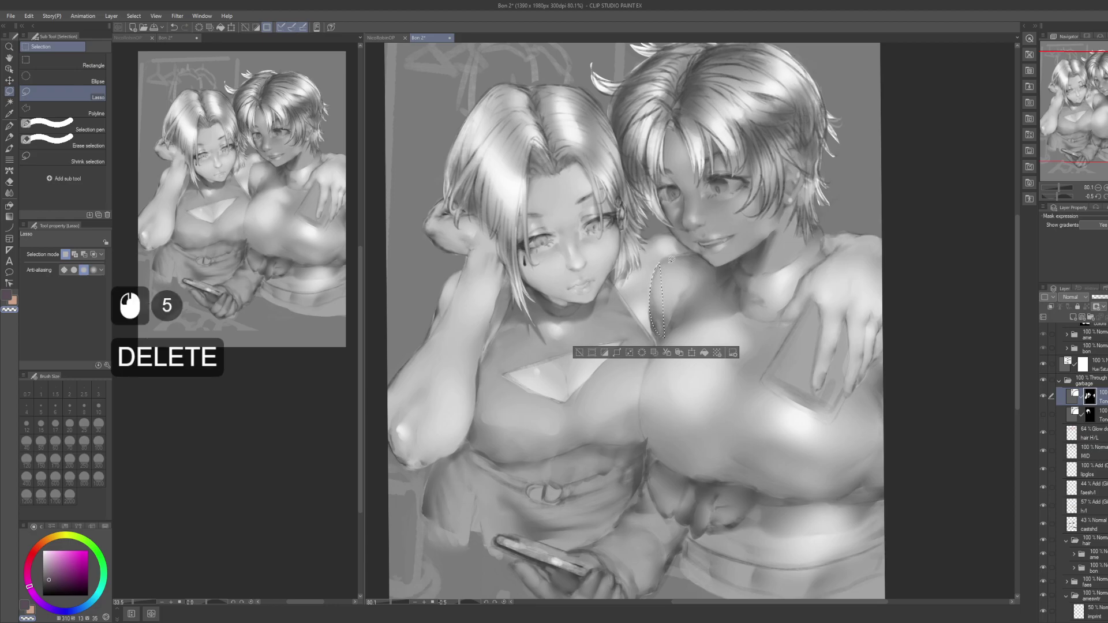
key(ctrl+d)
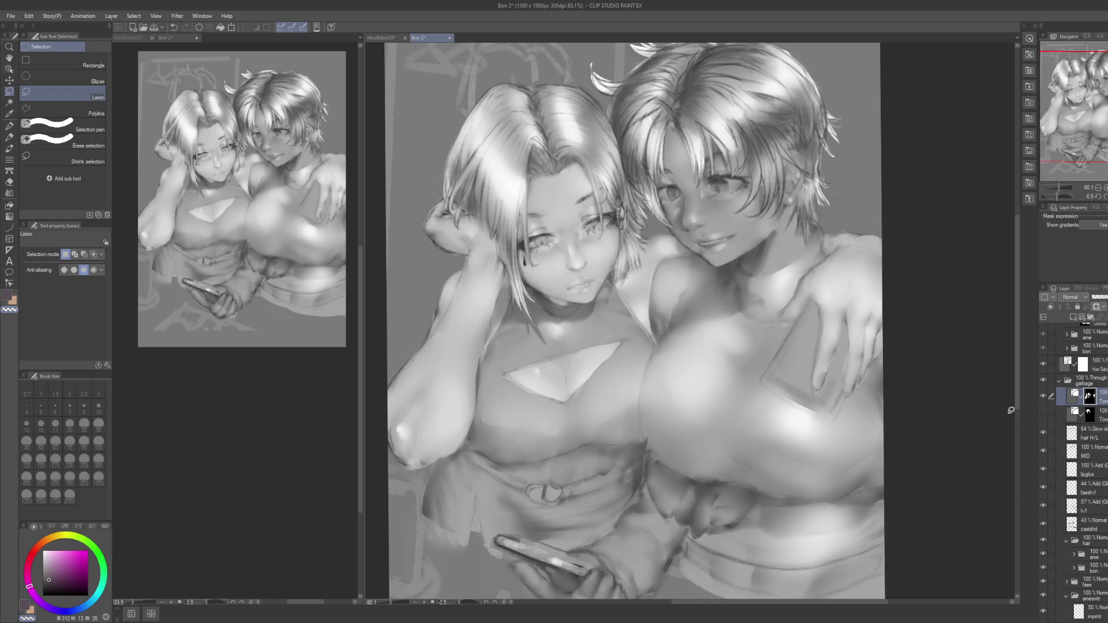
Step: Show the lower tone correction layer and compare the left character's hair with and without it
drag(957, 448, 934, 448)
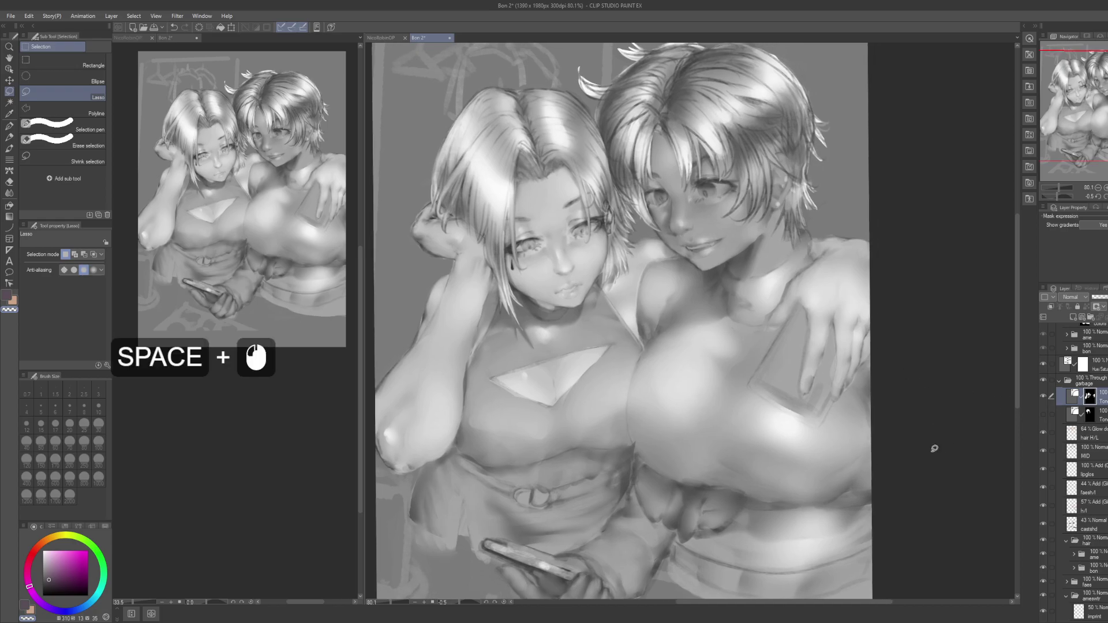
drag(962, 376, 969, 373)
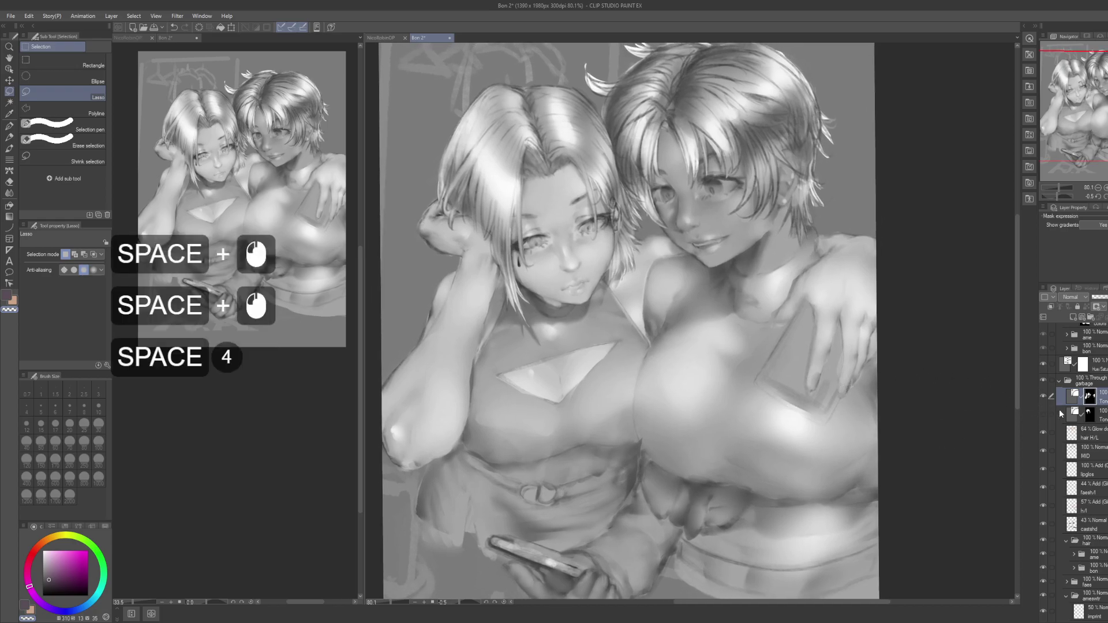
click(1043, 414)
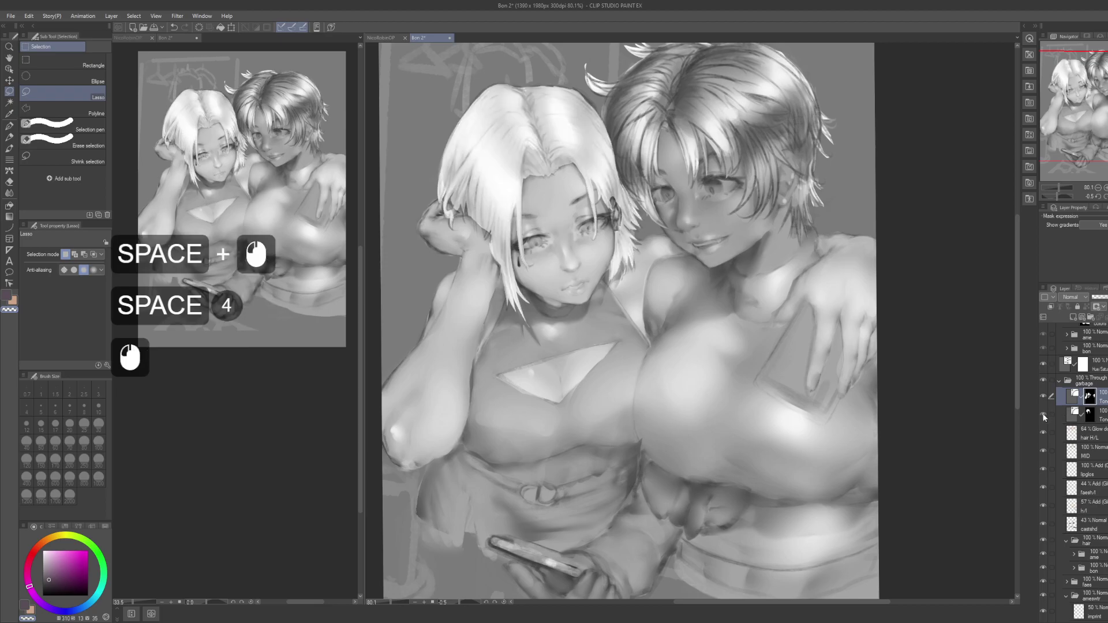
click(1043, 415)
click(1043, 415)
Step: Reshape the lower layer's tone curve to lighten the left character's hair while keeping its highlights distinct, and accept the correction
double_click(1065, 414)
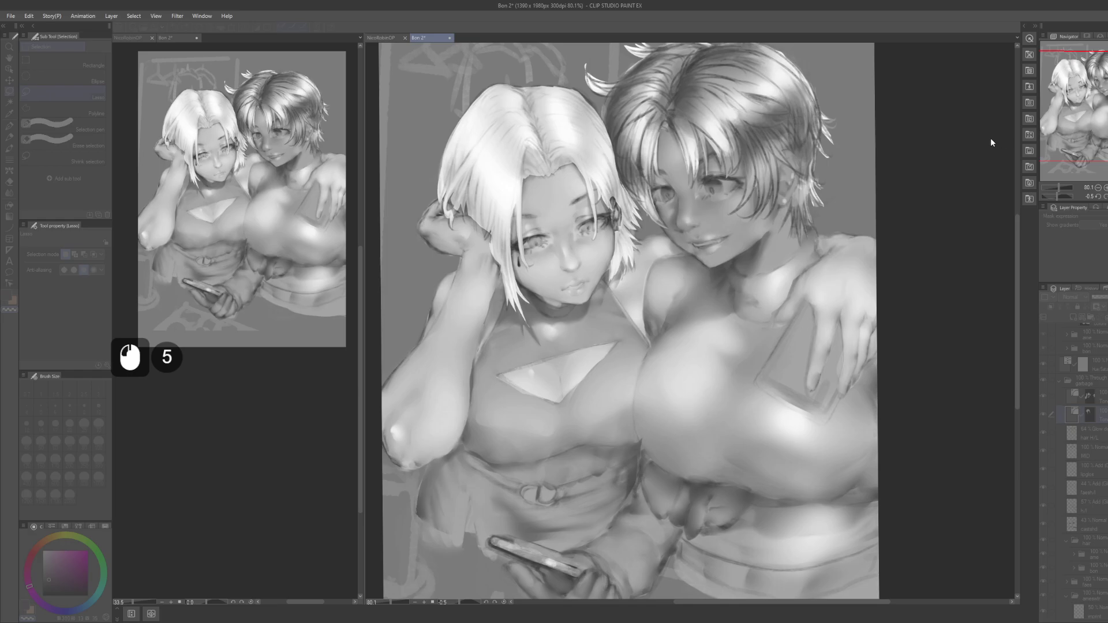
click(999, 158)
drag(897, 340, 902, 359)
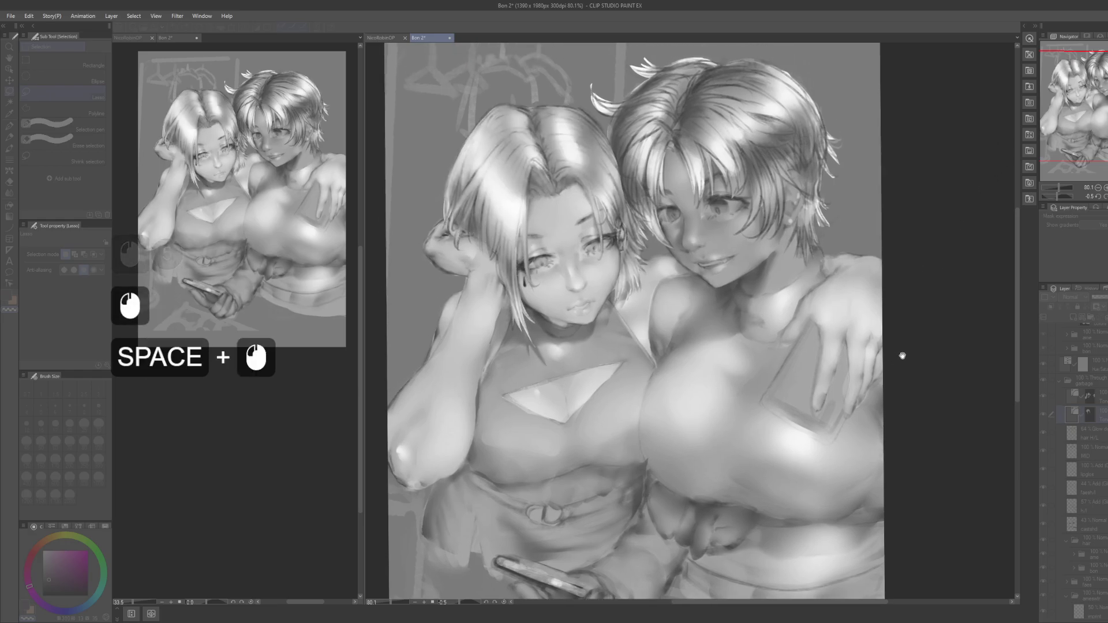
key(space)
click(904, 211)
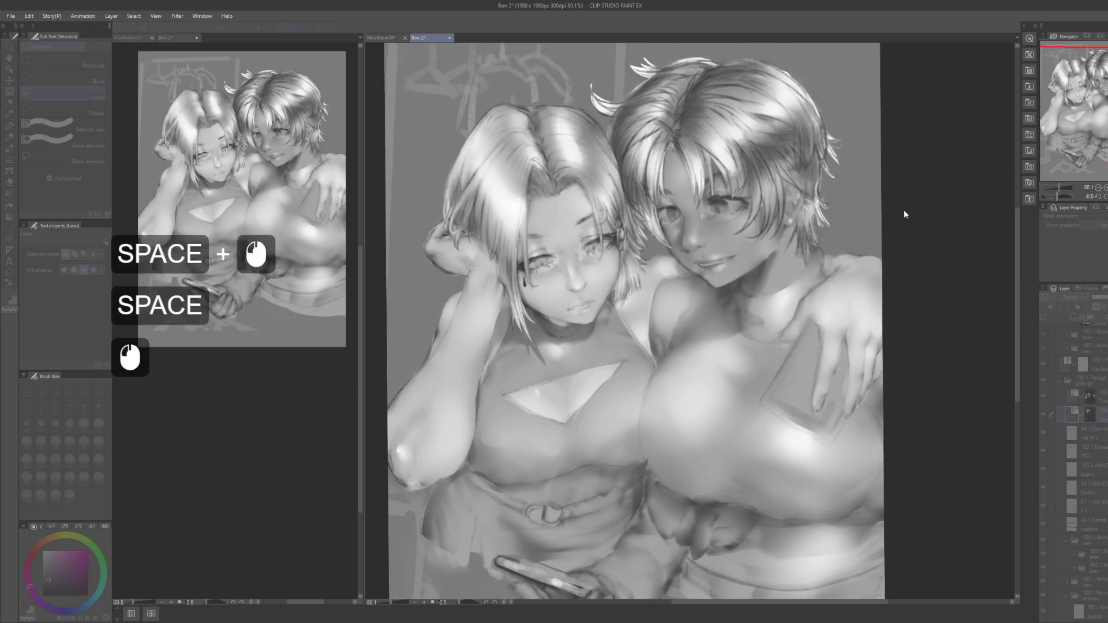
click(949, 170)
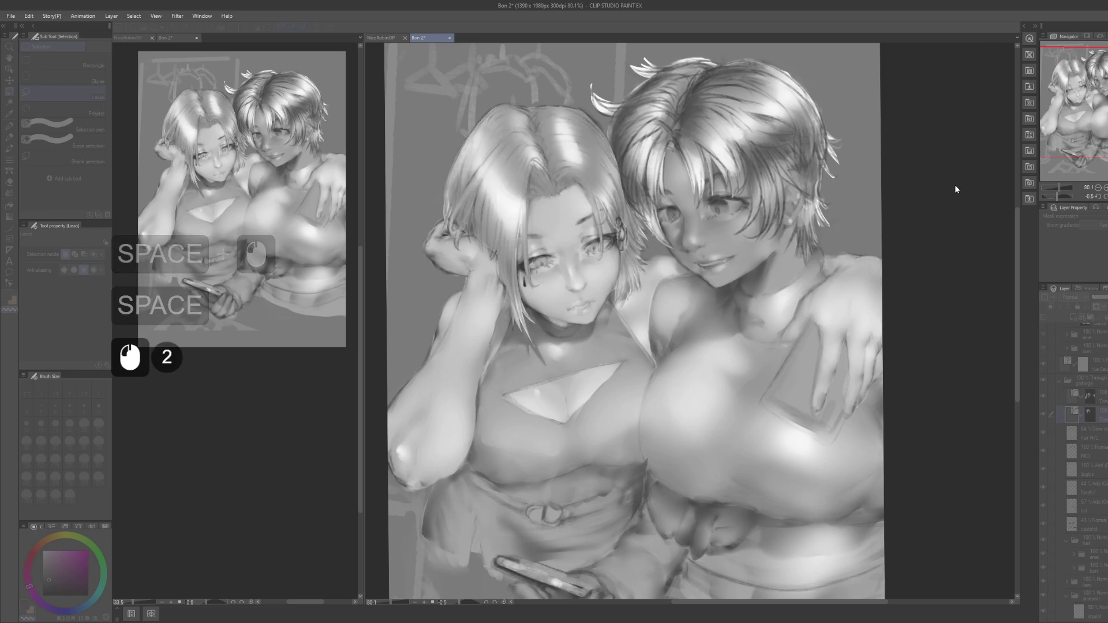
click(951, 185)
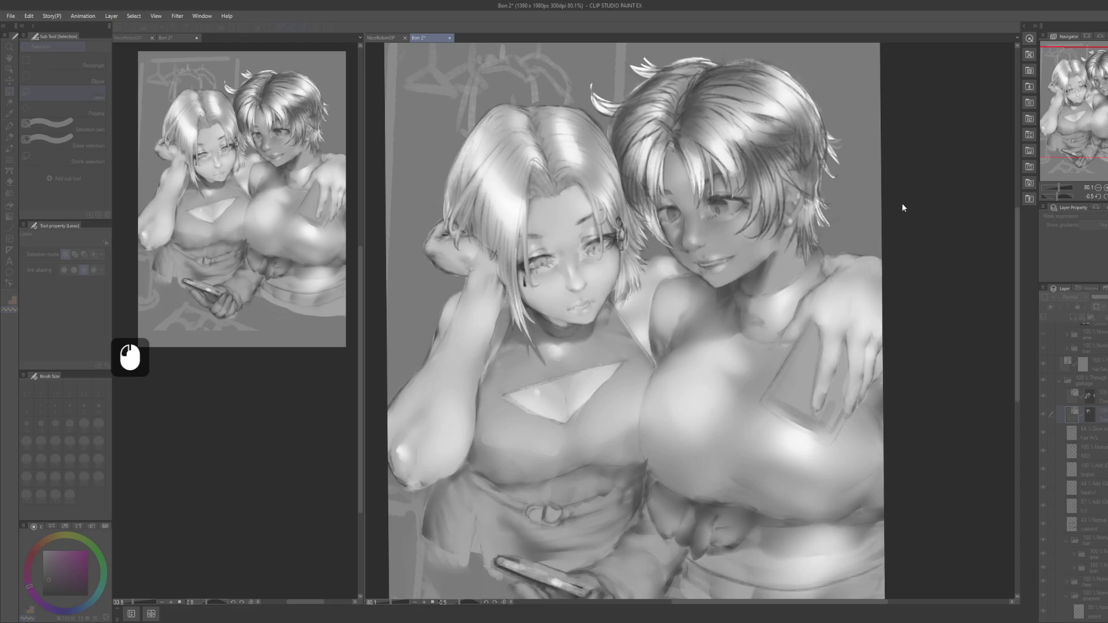
click(897, 235)
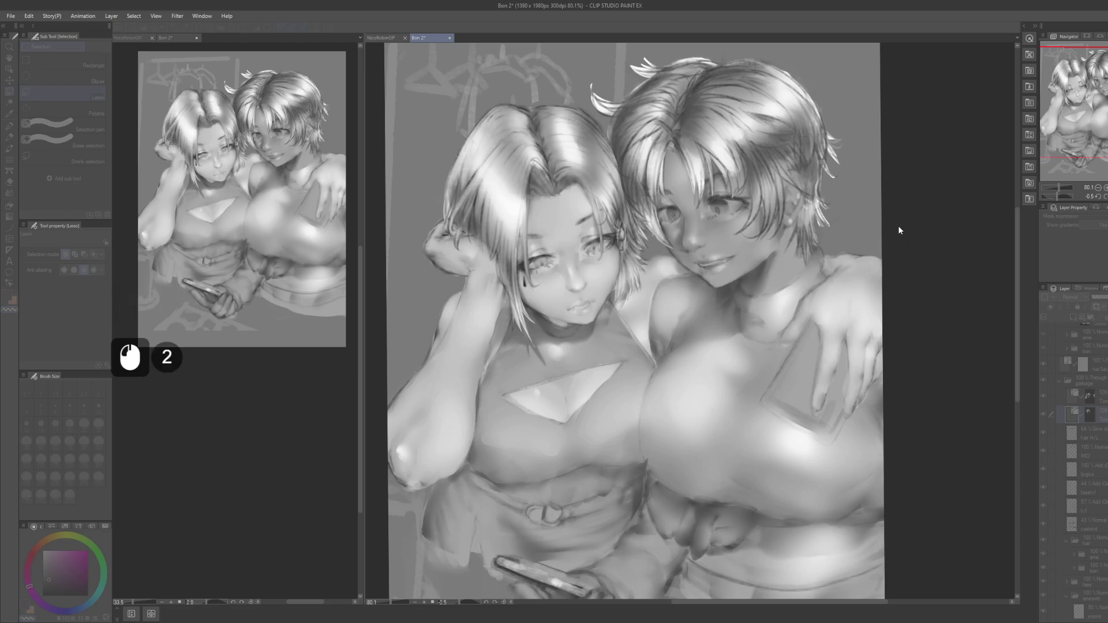
drag(897, 206, 895, 198)
click(892, 197)
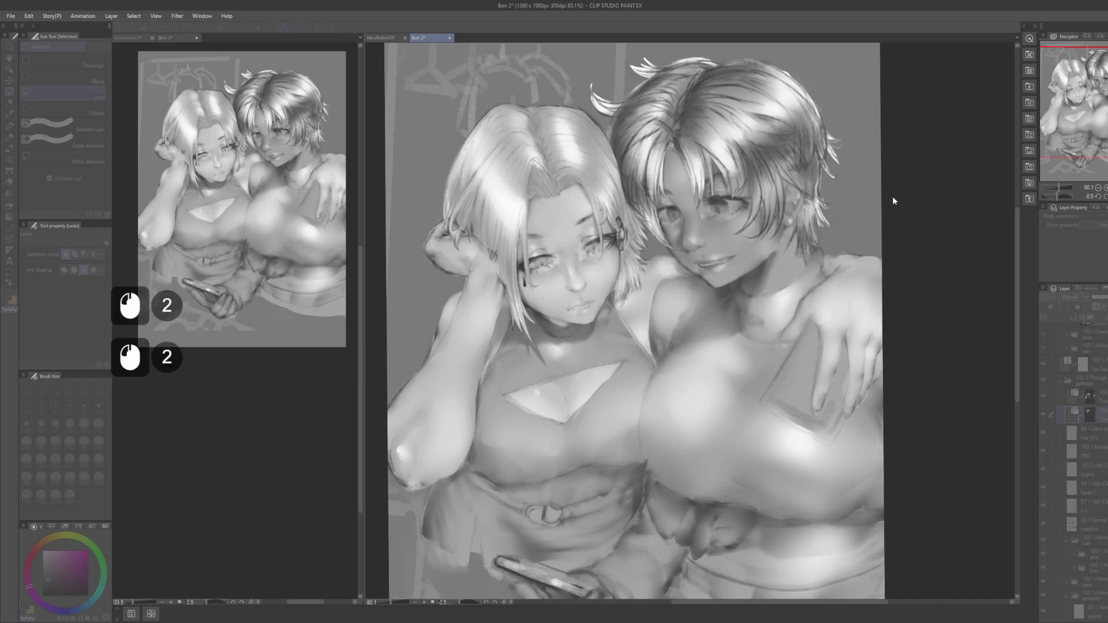
click(946, 175)
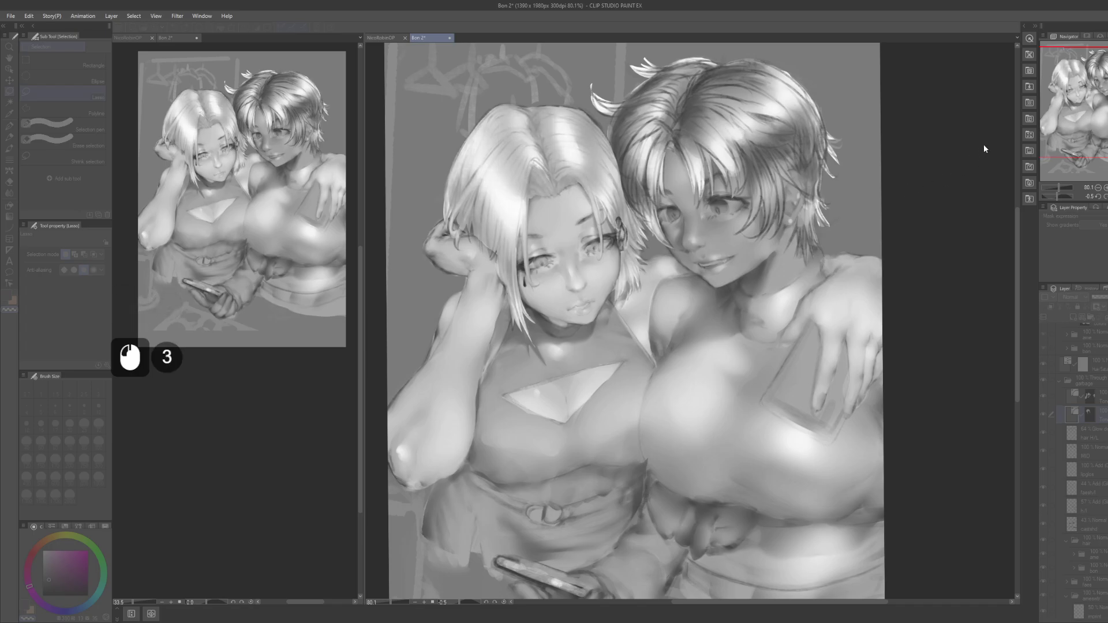
click(1003, 130)
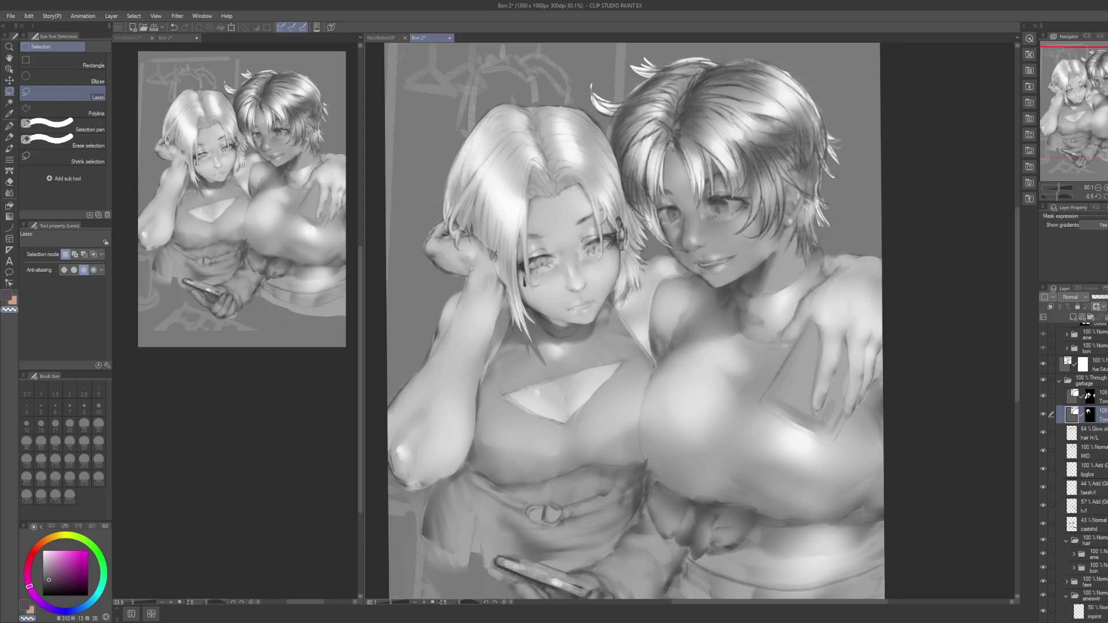
Step: Show the colors folder over the greyscale illustration and expand its bon subfolder
scroll(1073, 461, up, 2)
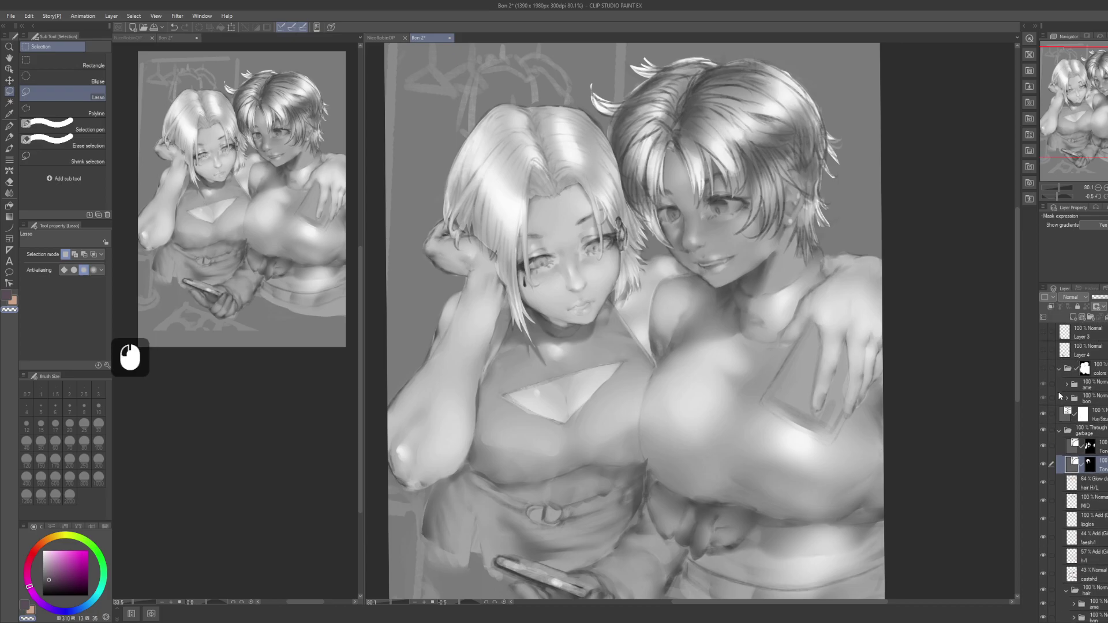
click(1044, 368)
click(1067, 398)
click(1067, 398)
click(1067, 398)
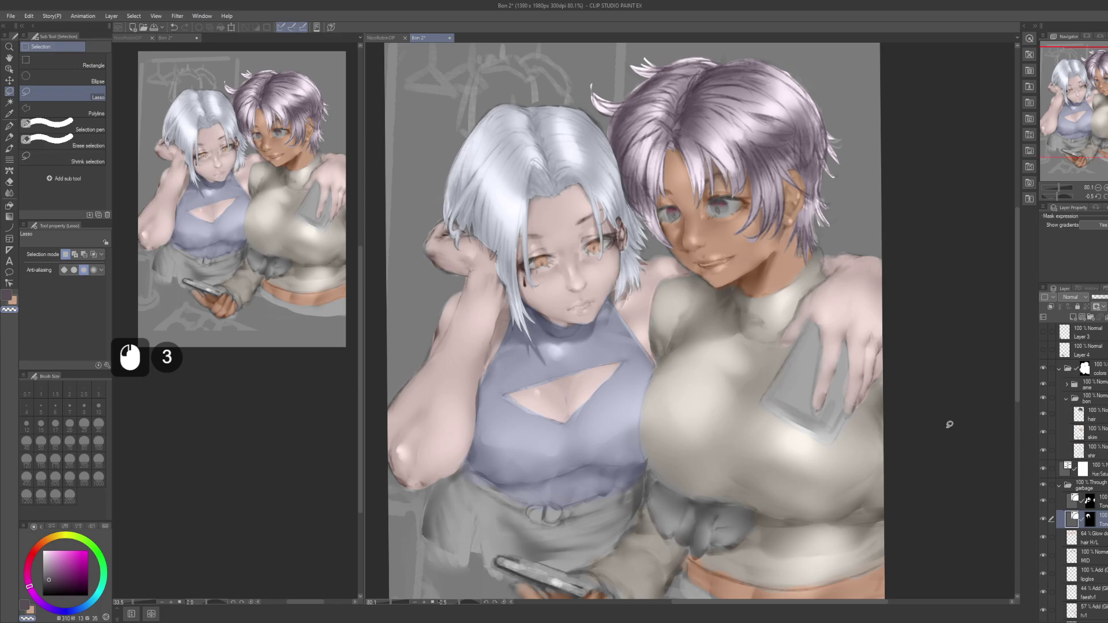
drag(952, 424, 944, 393)
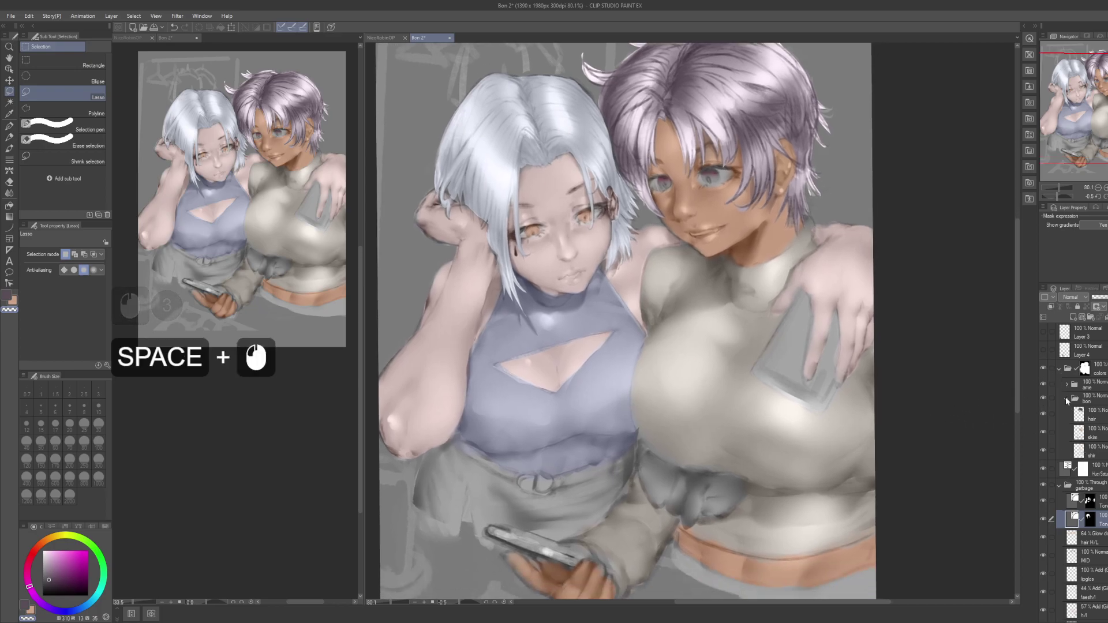
Step: Collapse the bon subfolder, expand the left character's color subfolder and select its shirt layer
click(1082, 449)
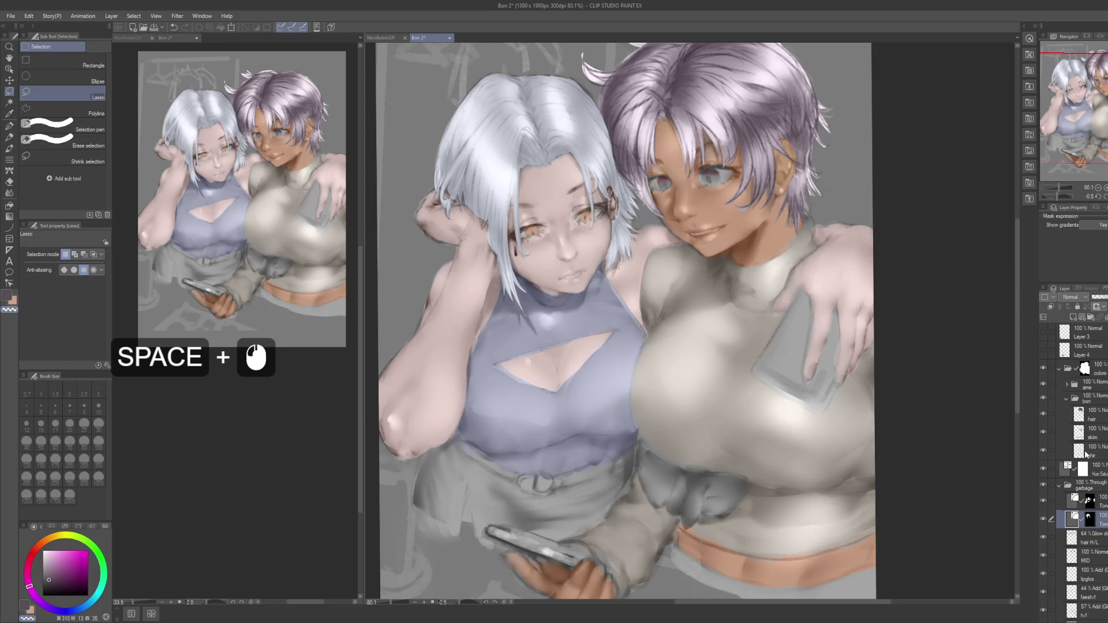
click(1066, 398)
click(1066, 384)
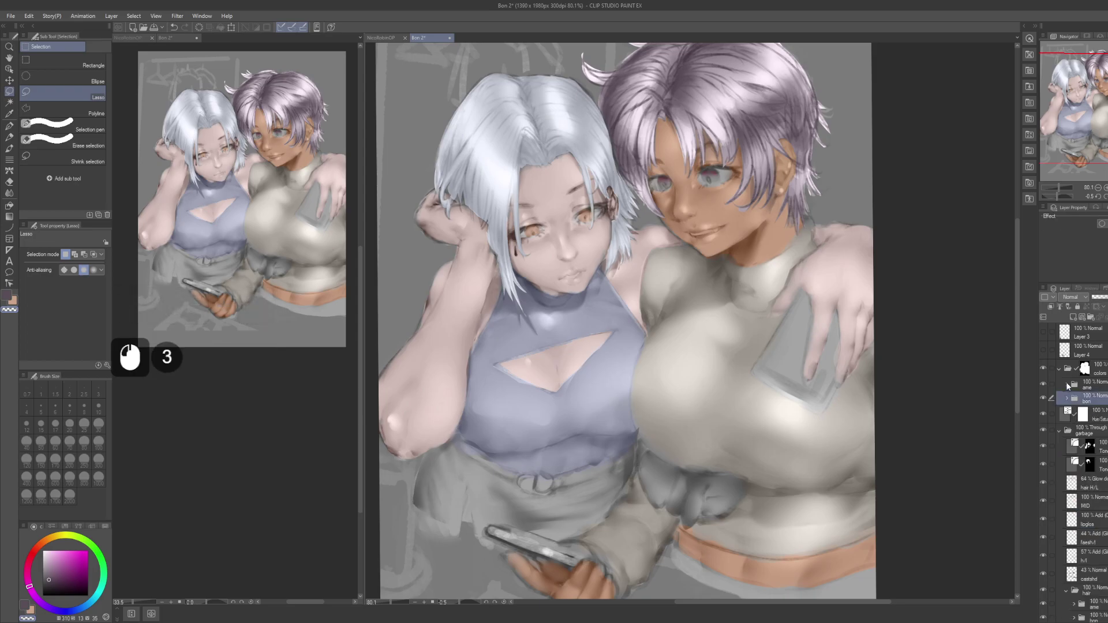
click(1088, 419)
click(1101, 493)
click(1088, 474)
key(ctrl)
key(ctrl)
key(ctrl)
key(ctrl)
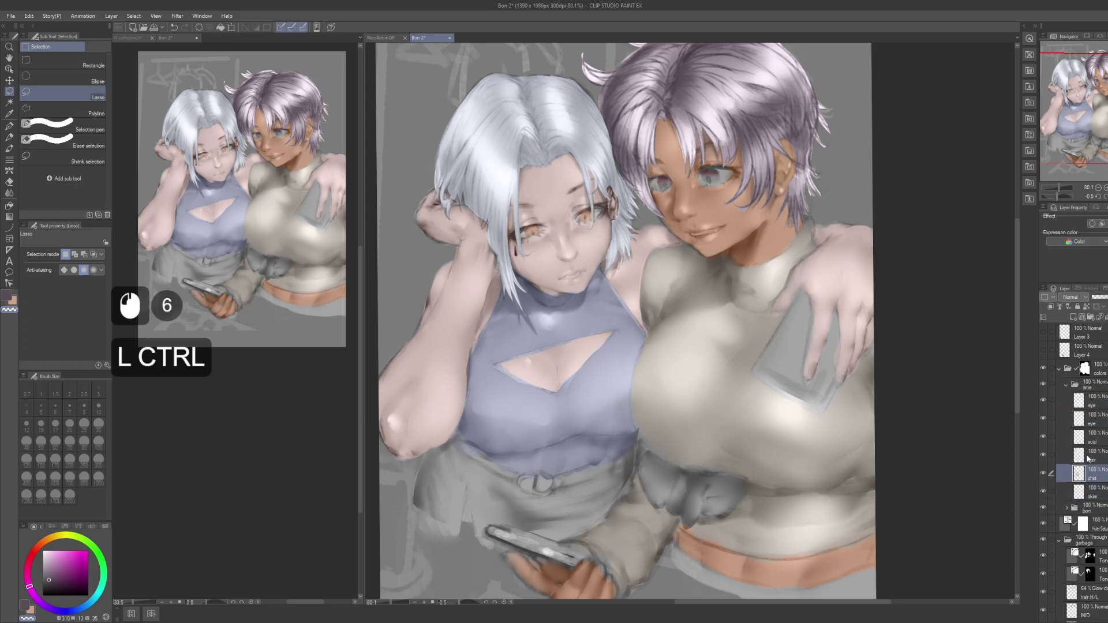
Step: Lower the saturation of the left character's shirt layer to a muted blue-grey with a hue and saturation adjustment
key(ctrl+u)
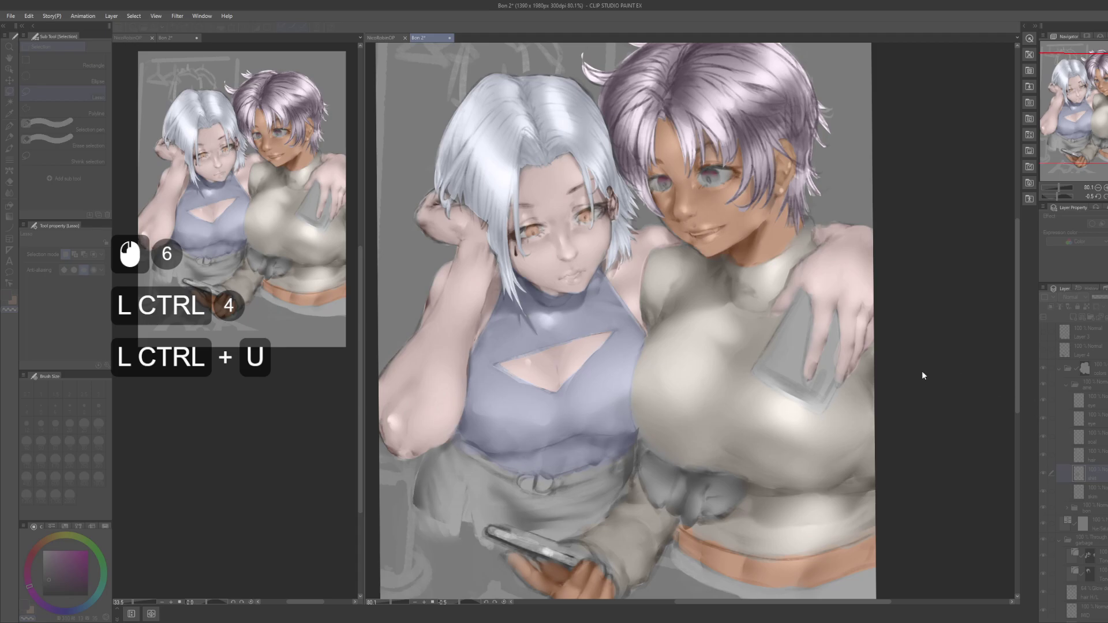
click(851, 418)
click(875, 416)
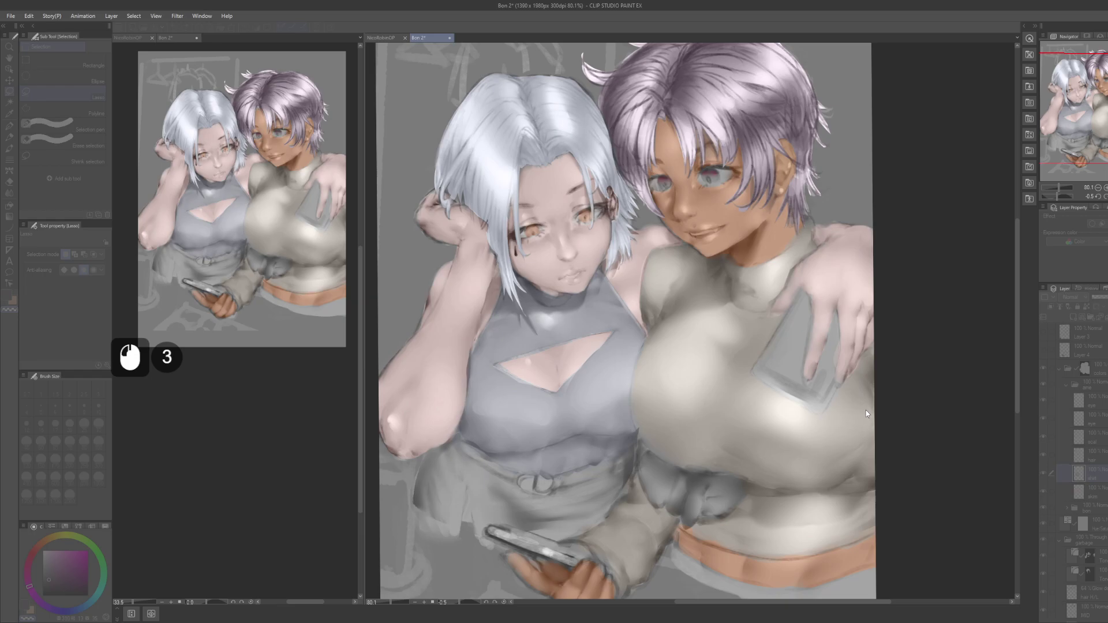
click(1017, 374)
Step: Select the left character's shirt area from its color layer and add a tone curve correction layer masked to it above the existing tone corrections
ctrl+click(1079, 472)
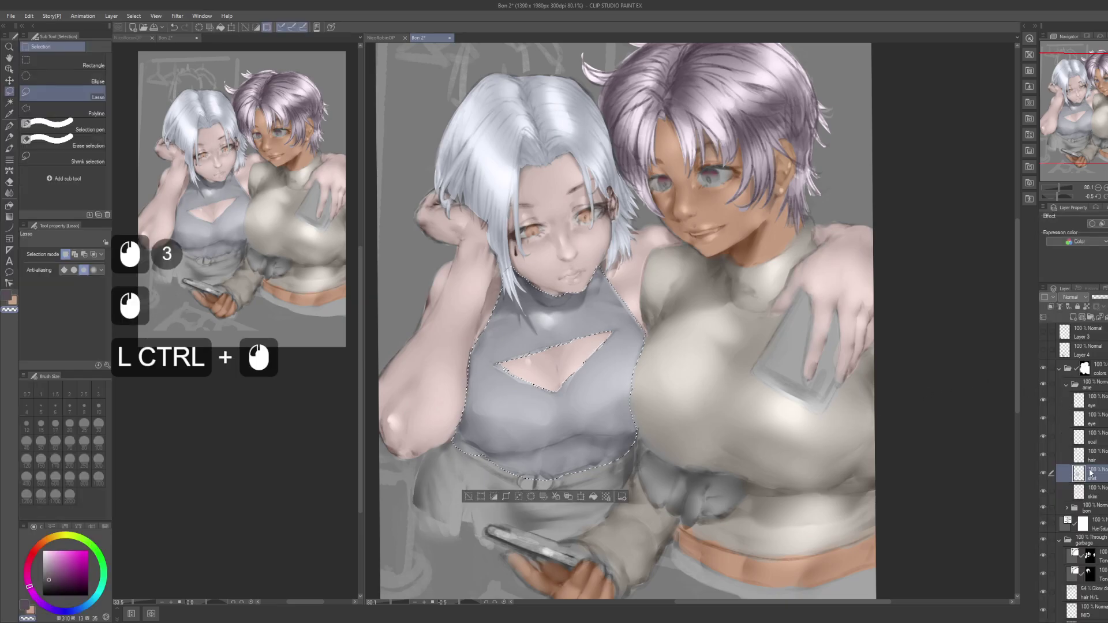
click(1086, 556)
right_click(1090, 555)
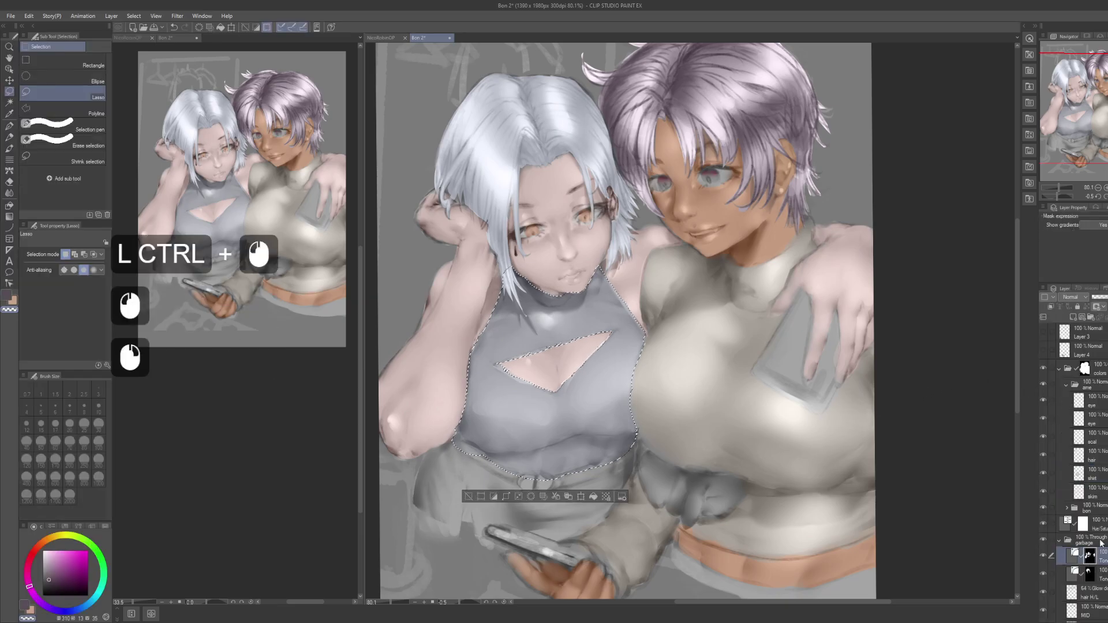
click(994, 391)
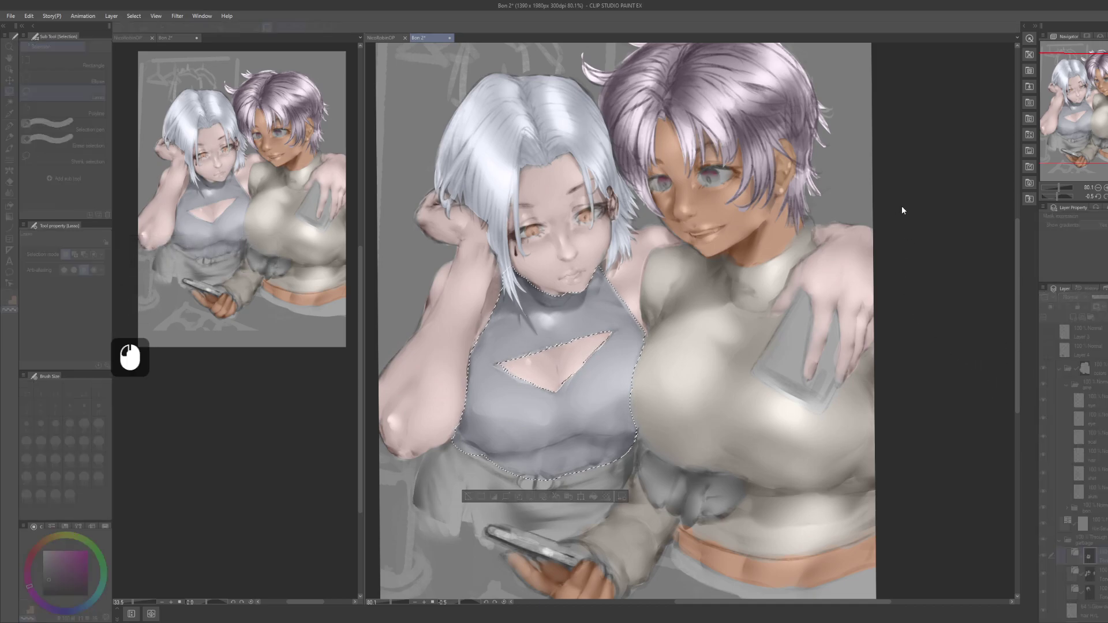
Step: Shape the new correction's tone curve to brighten the left character's shirt while keeping the shadows under the collar and at the hem dark, and accept it
drag(905, 216, 893, 198)
click(889, 189)
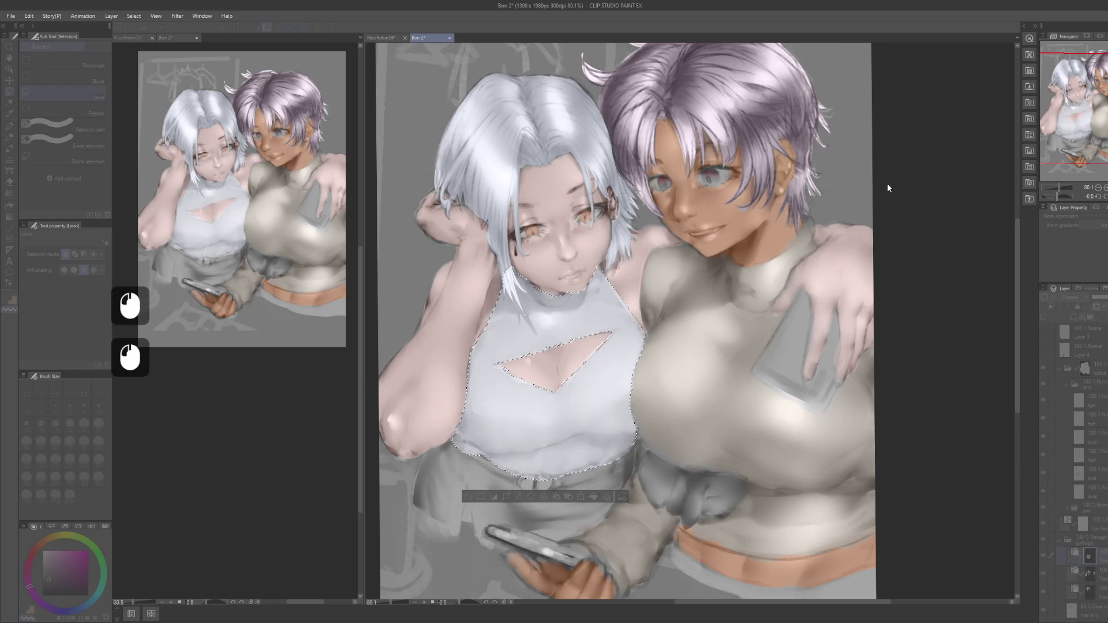
click(891, 182)
click(954, 224)
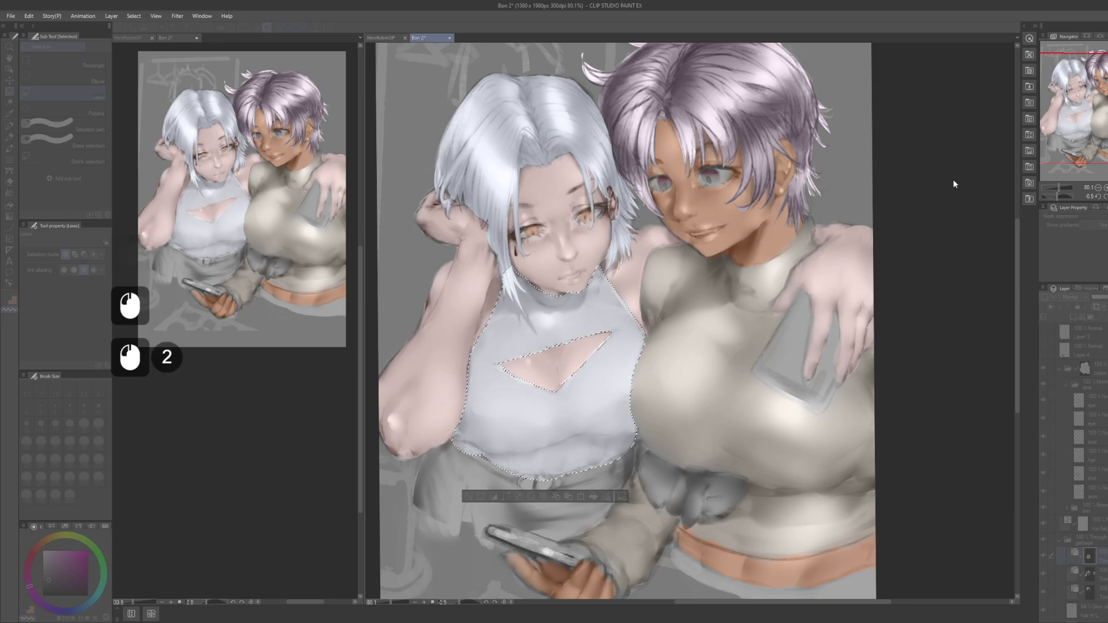
drag(940, 187, 947, 293)
click(889, 252)
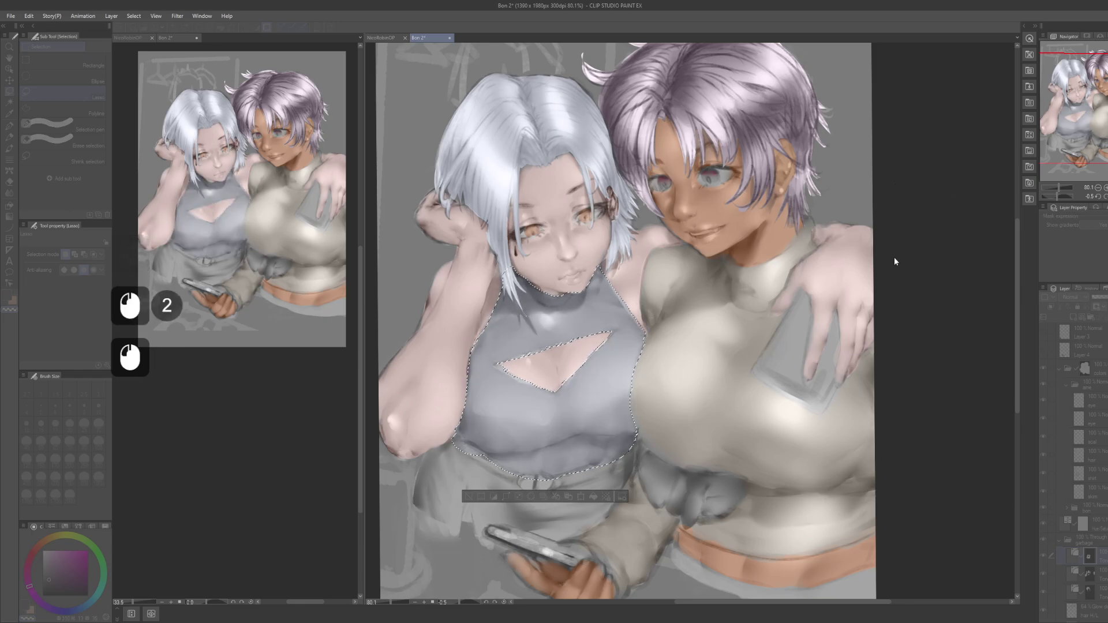
mouse_move(927, 217)
mouse_down()
mouse_move(918, 183)
mouse_move(904, 185)
mouse_up()
click(922, 161)
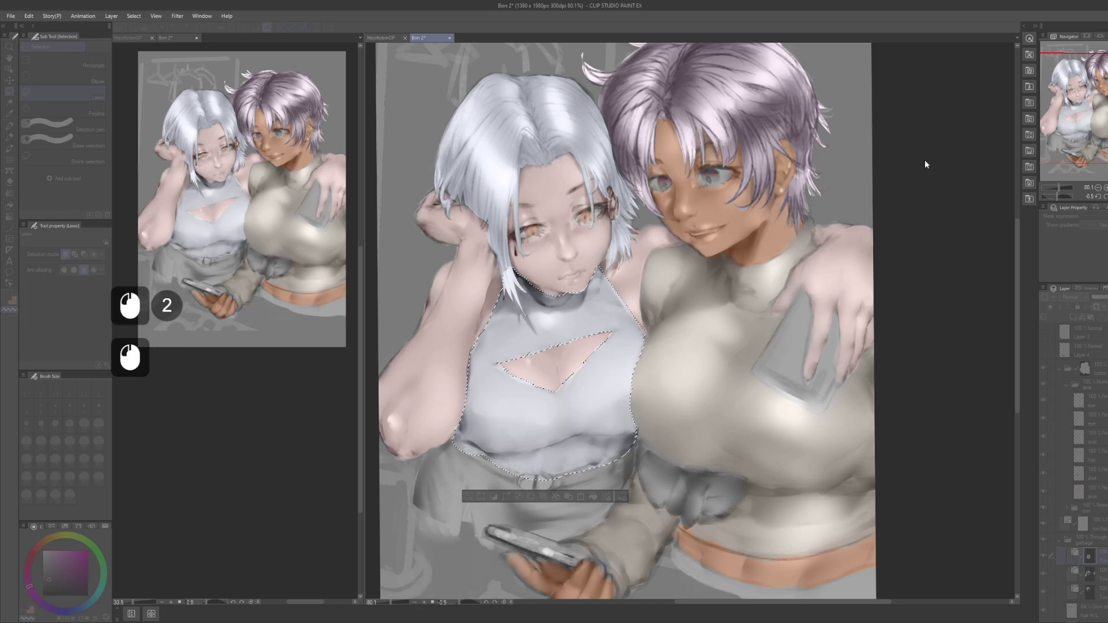
click(1006, 137)
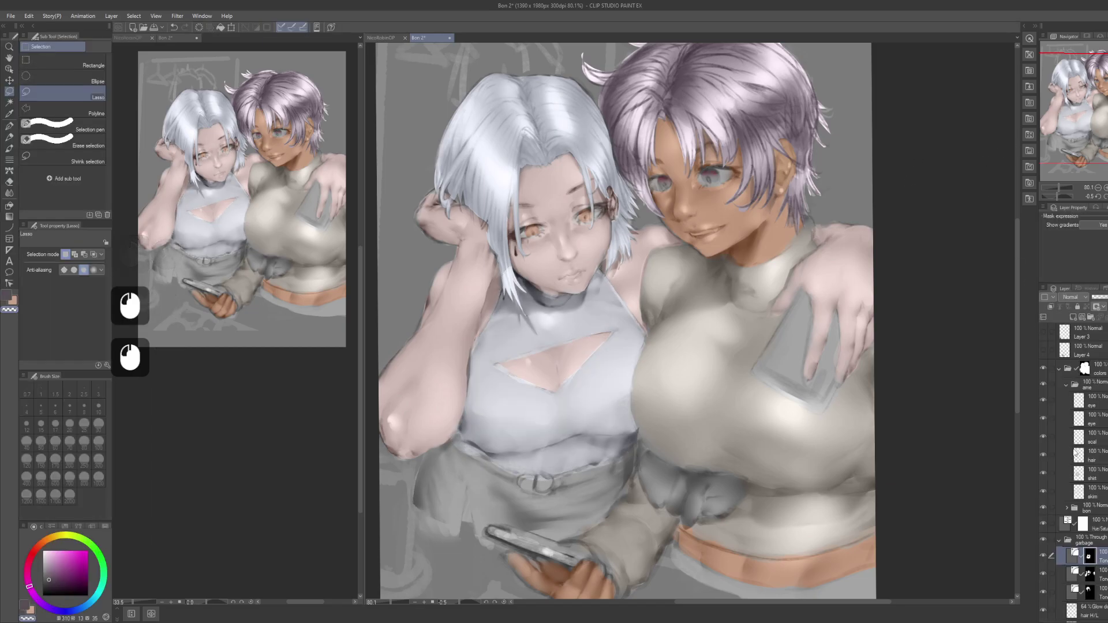
Step: Shift the left character's shirt layer to a more saturated light periwinkle blue with a hue and saturation adjustment, and accept it
click(1102, 478)
key(ctrl+u)
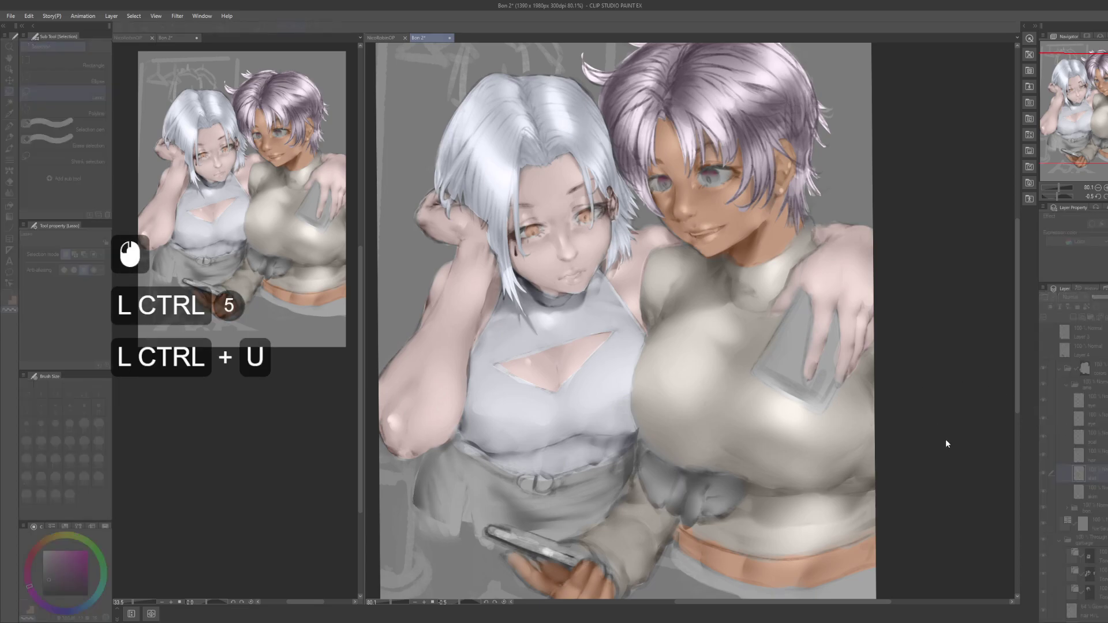
click(933, 430)
click(918, 412)
click(923, 411)
click(925, 410)
click(923, 412)
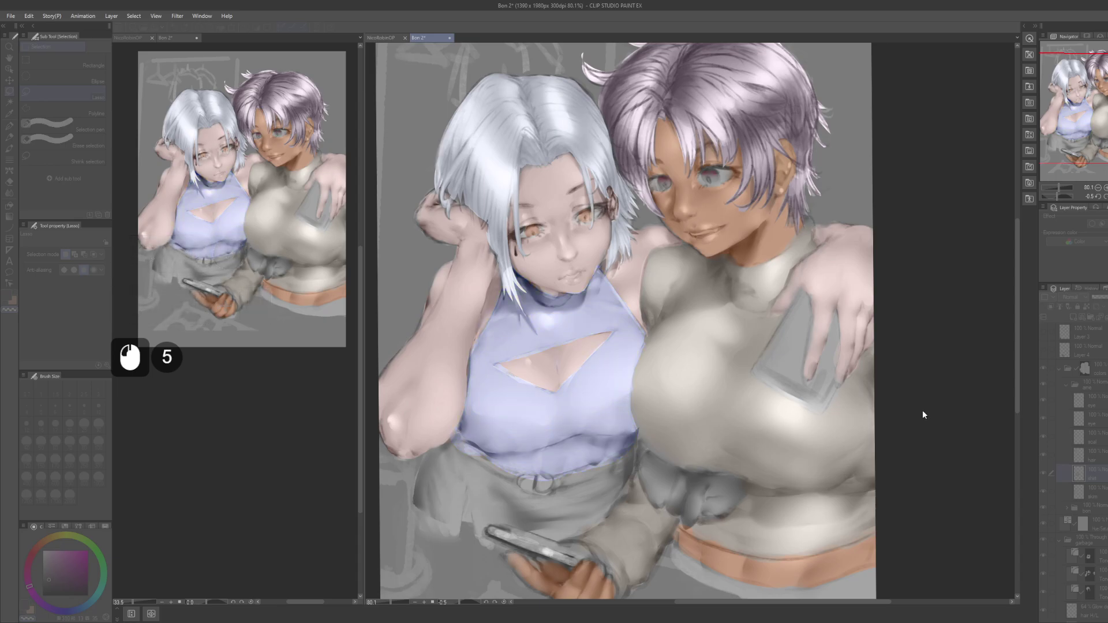
click(1026, 362)
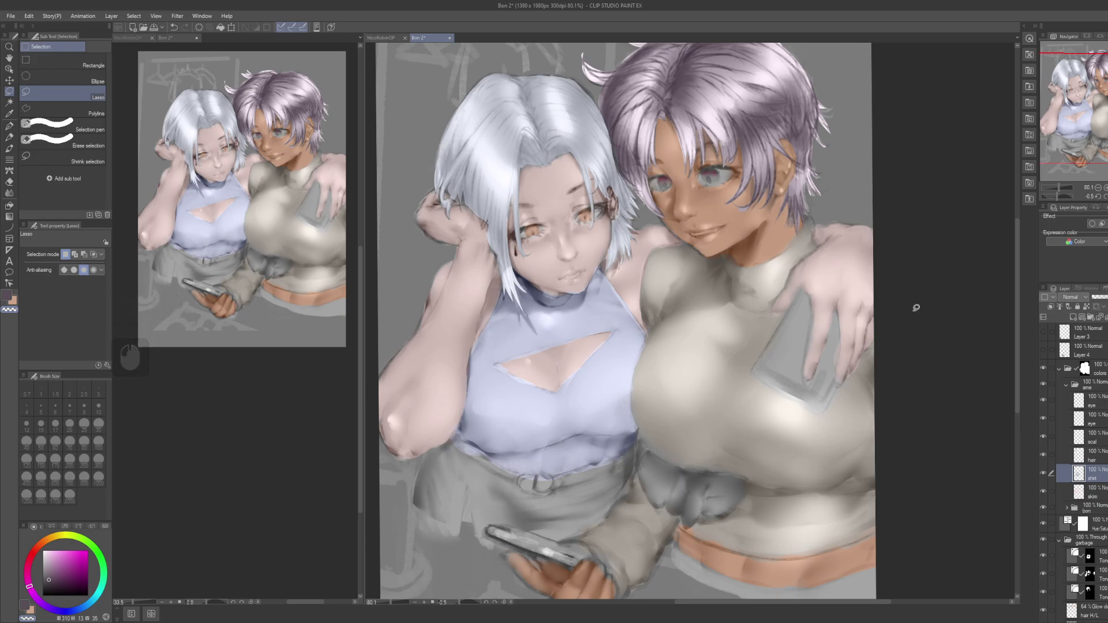
key(alt+Tab)
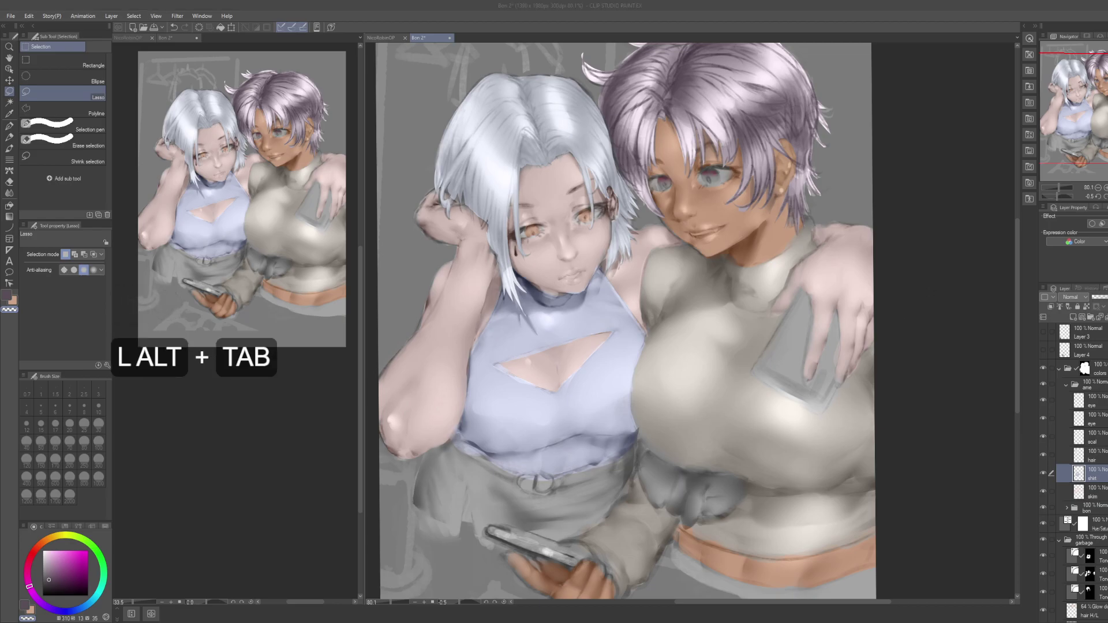